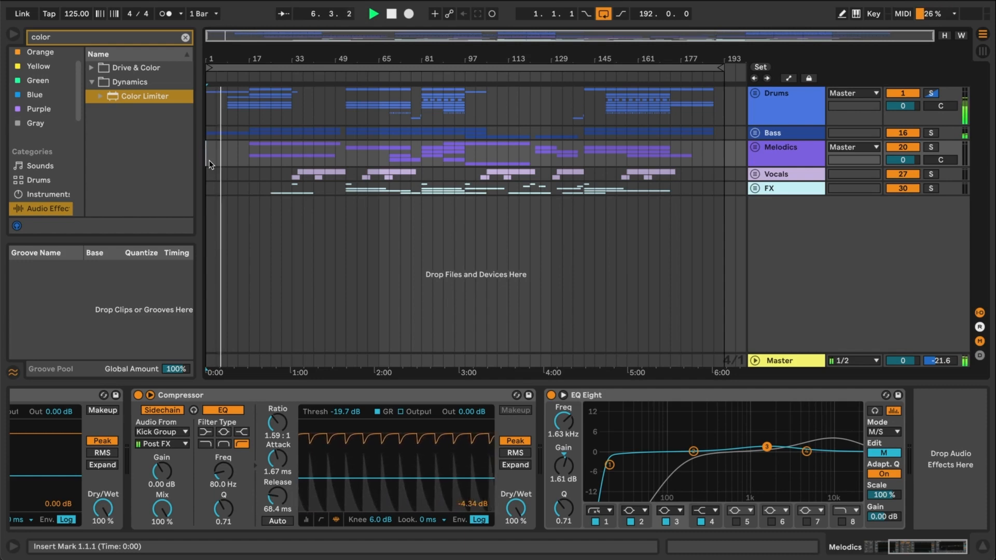
# - Inspect the Drums group's effect chain and its kick, hat, clap and snare tracks, then fold the group again
pyautogui.press('+')
pyautogui.press('+')
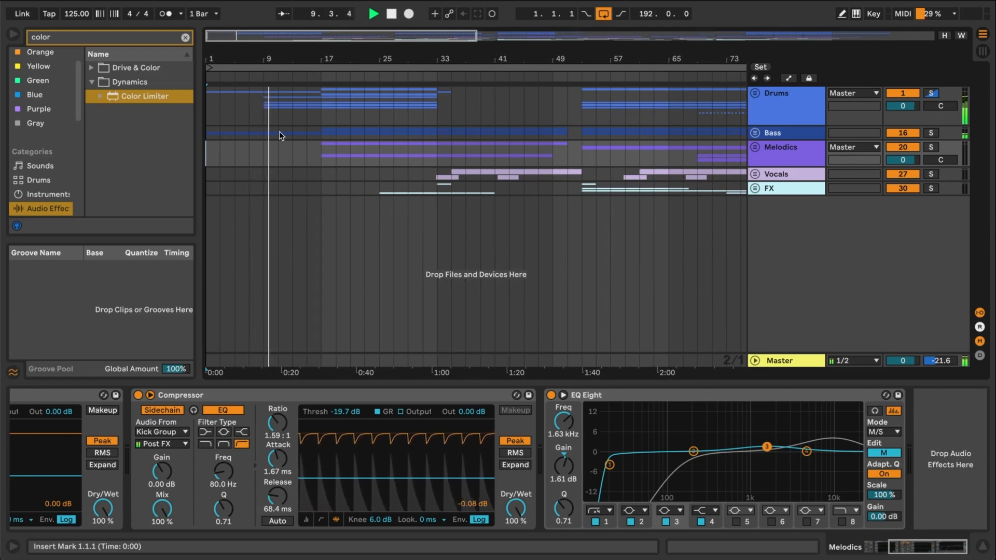
pyautogui.click(755, 93)
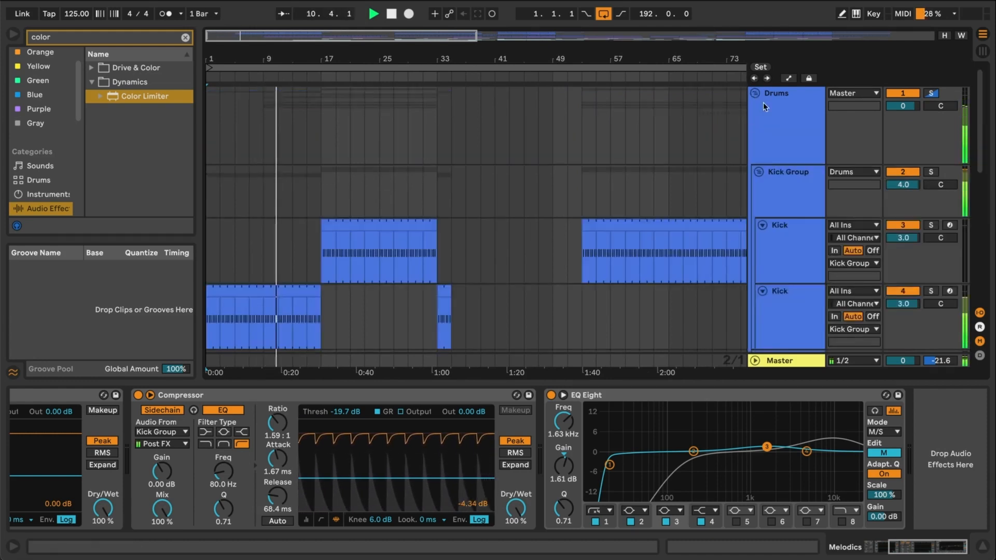
pyautogui.click(765, 104)
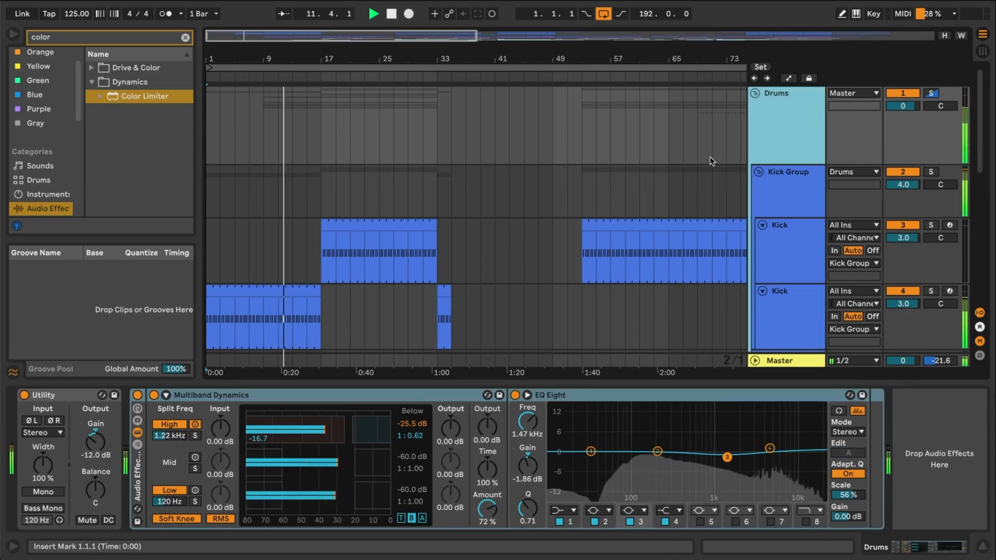
pyautogui.scroll(-3, 711, 161)
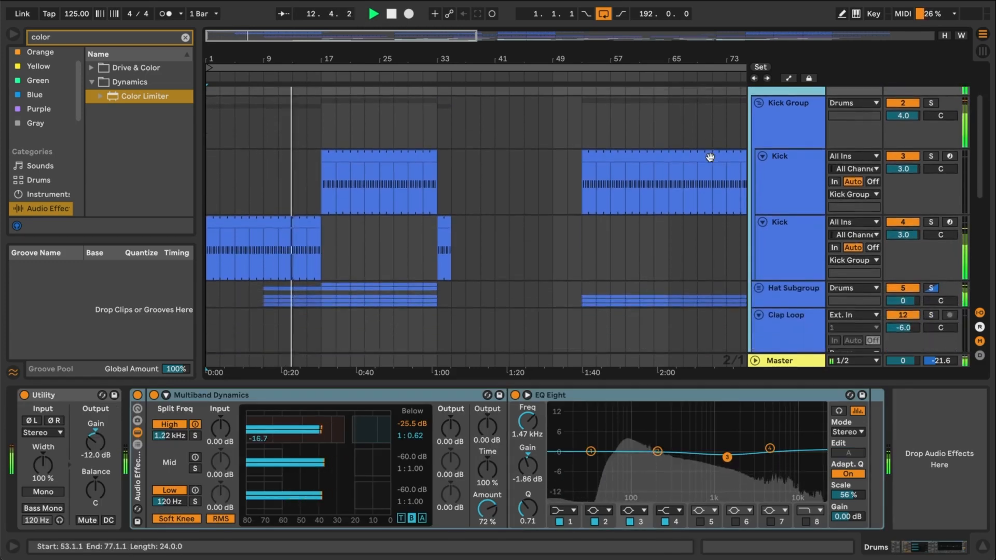
pyautogui.scroll(-3, 711, 161)
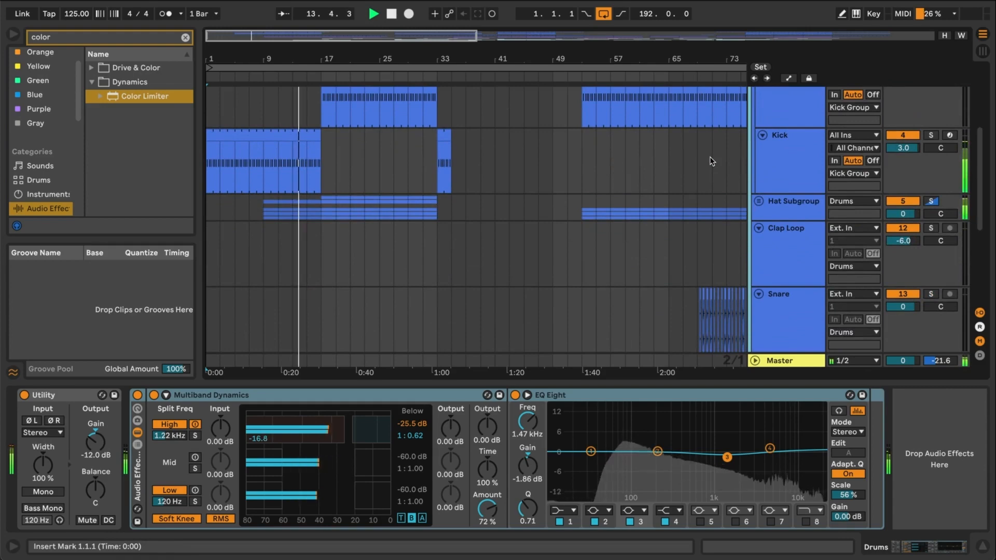
pyautogui.scroll(-2, 711, 161)
pyautogui.scroll(6, 737, 135)
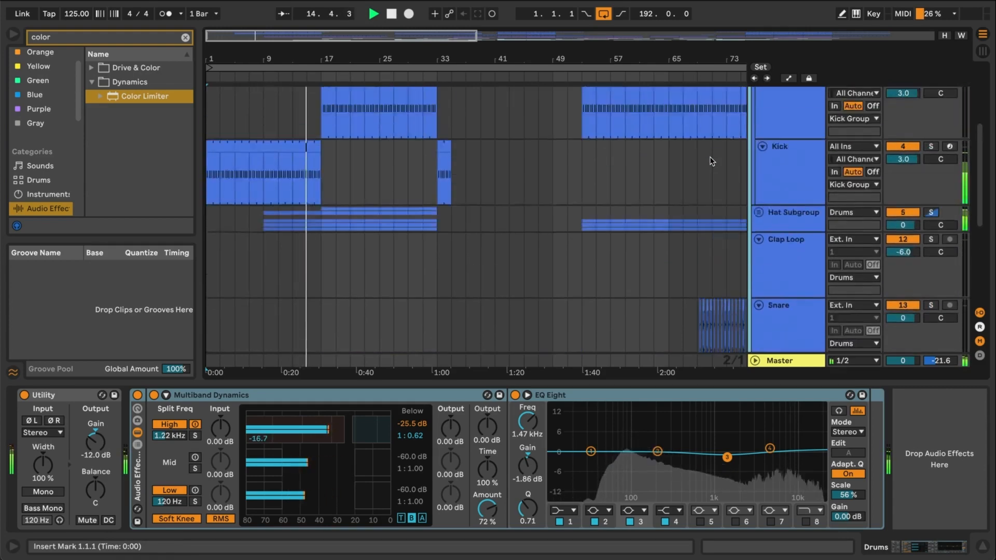
pyautogui.click(755, 94)
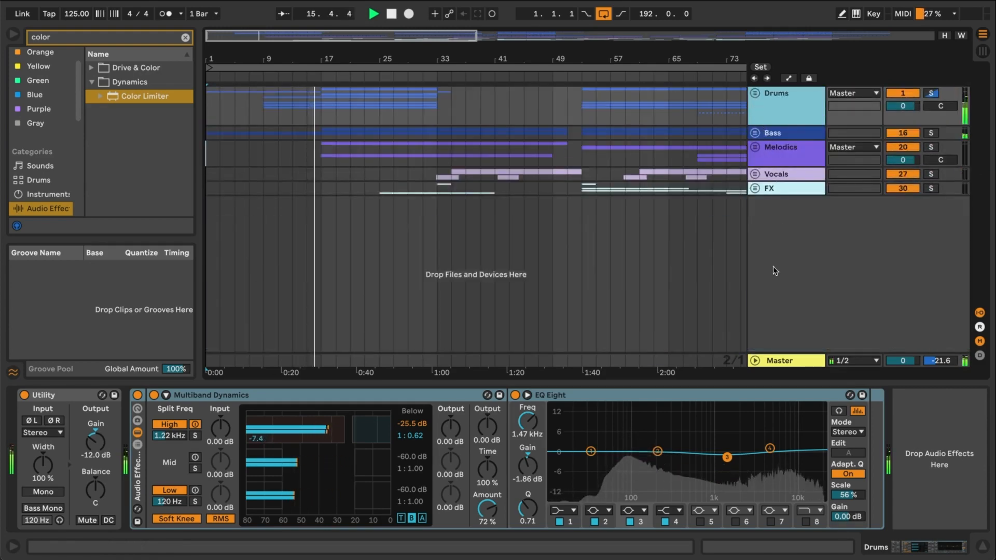
# - Show the Master track's effect chain and look over the arrangement from the intro to the full song
pyautogui.click(777, 360)
pyautogui.click(486, 398)
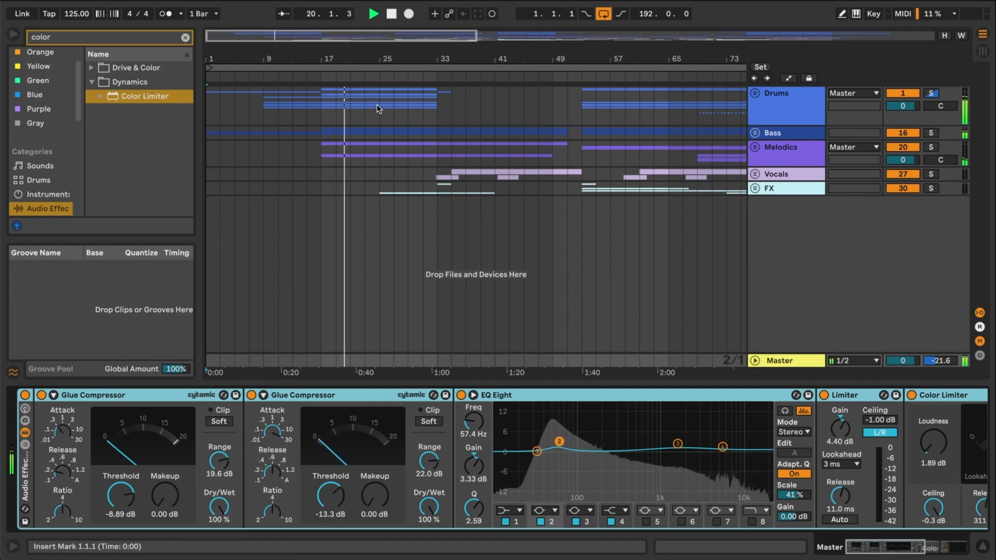
pyautogui.scroll(3, 388, 109)
pyautogui.scroll(-1, 387, 108)
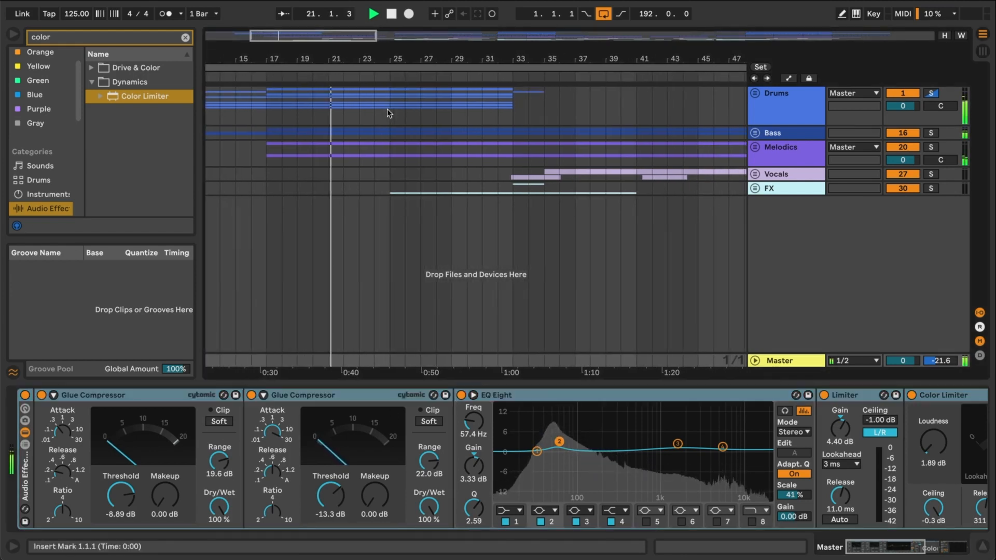
pyautogui.scroll(-2, 475, 121)
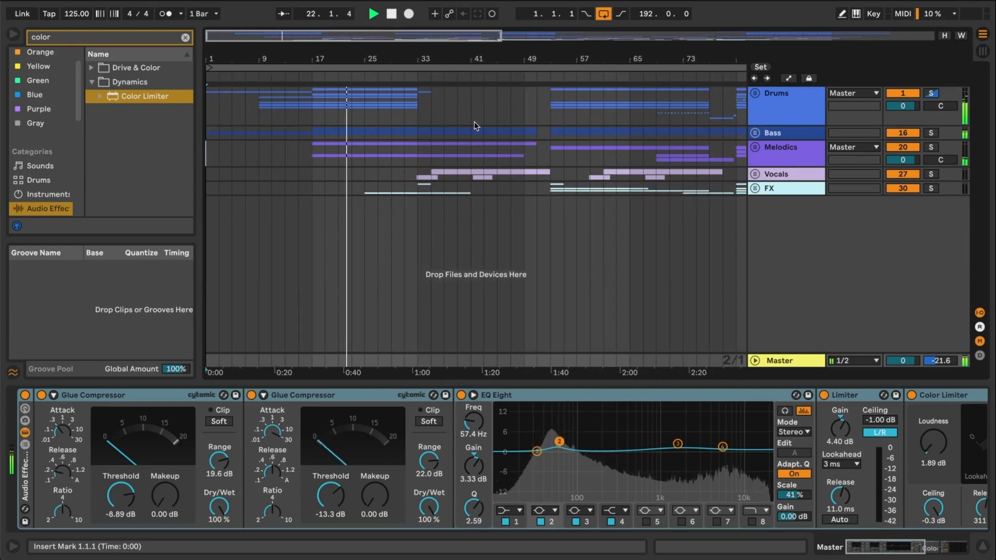
pyautogui.scroll(-3, 474, 122)
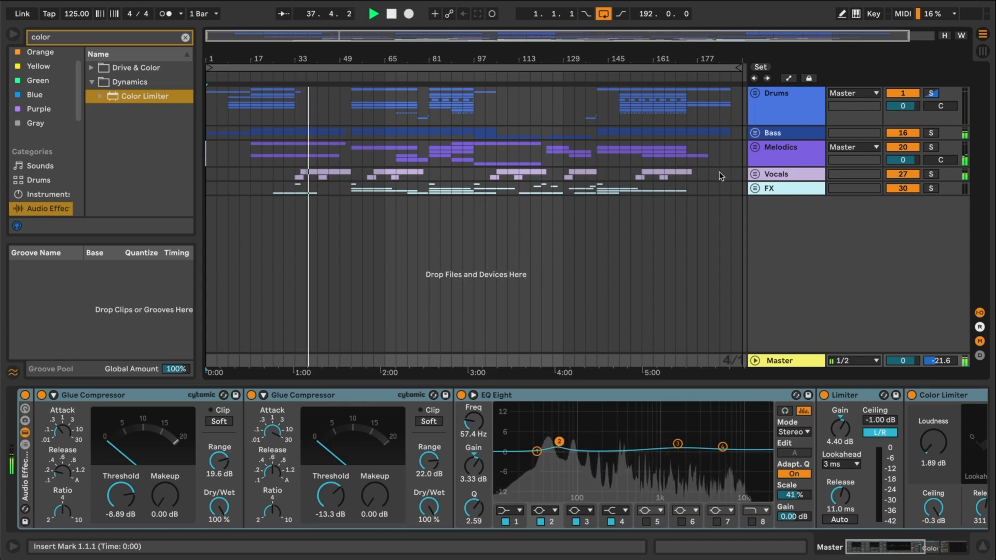
# - Inspect the FX group's effect chain and its cymbal, texture and sample tracks, then fold the group
pyautogui.click(777, 193)
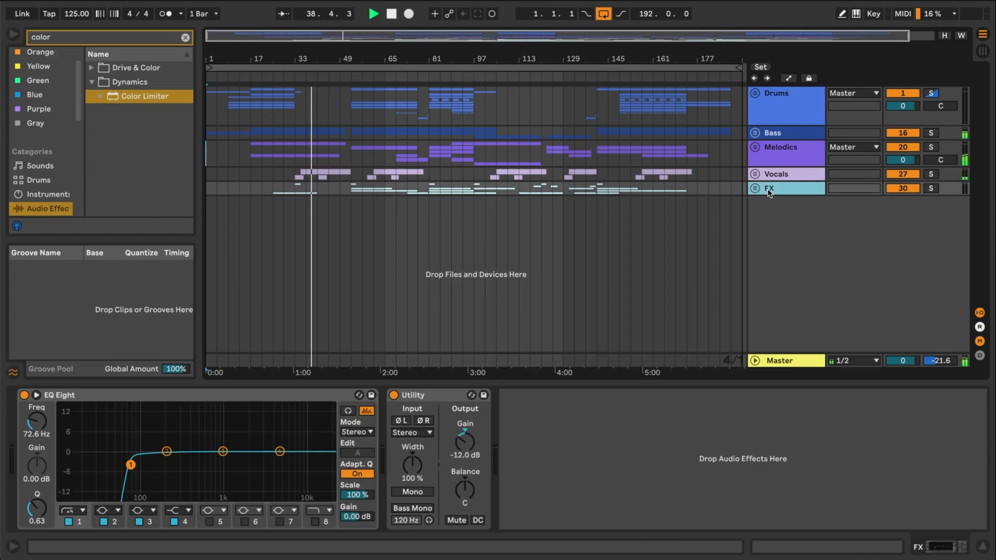
pyautogui.click(755, 189)
pyautogui.scroll(-6, 777, 203)
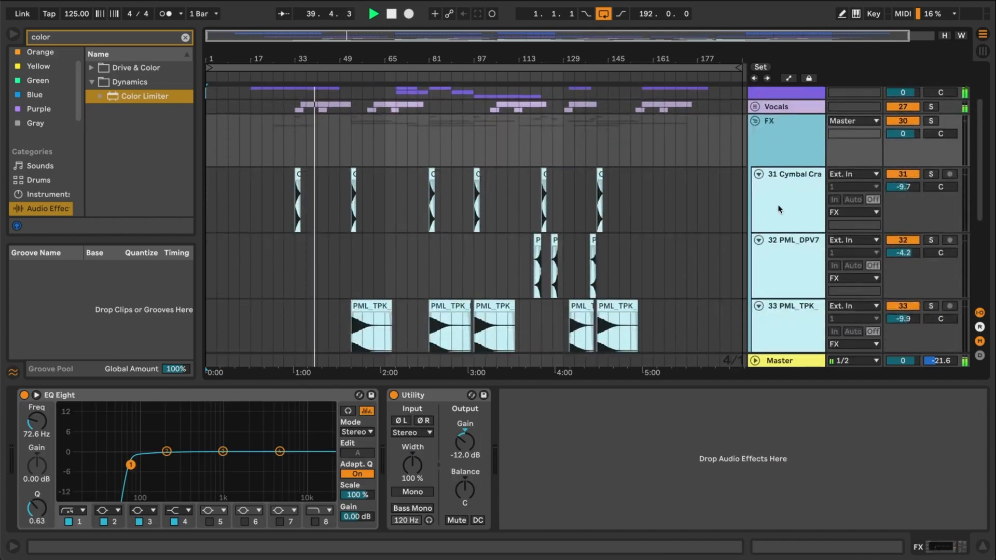
pyautogui.scroll(-3, 778, 205)
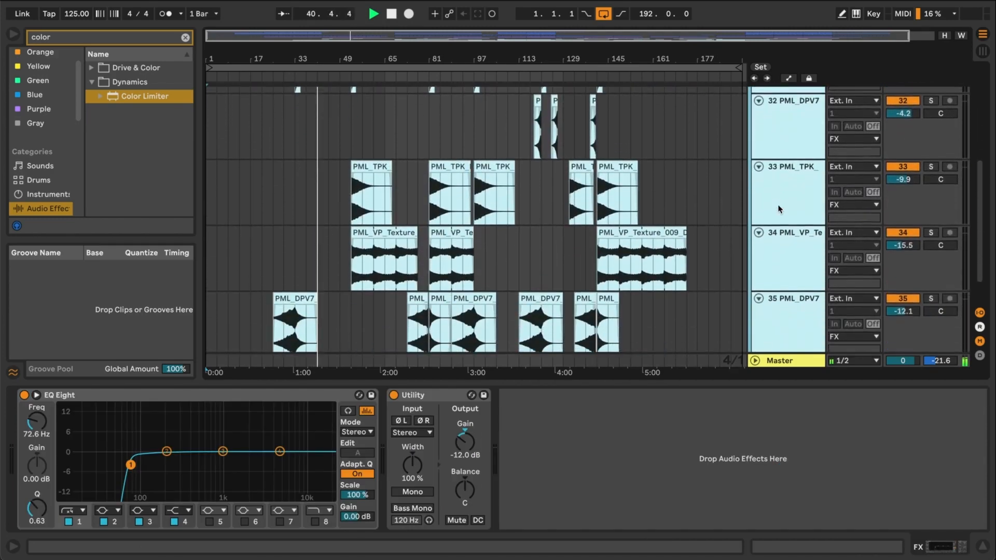
pyautogui.scroll(9, 778, 208)
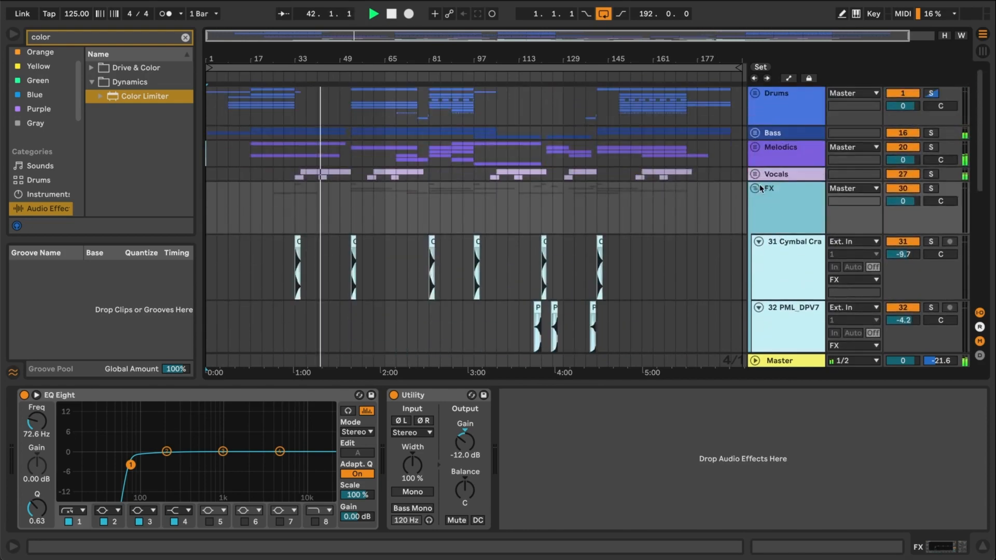
pyautogui.click(756, 189)
# - Unfold the Vocals group to view the Main Vocal and Rev Vocal tracks, then fold it
pyautogui.click(756, 175)
pyautogui.scroll(-2, 765, 241)
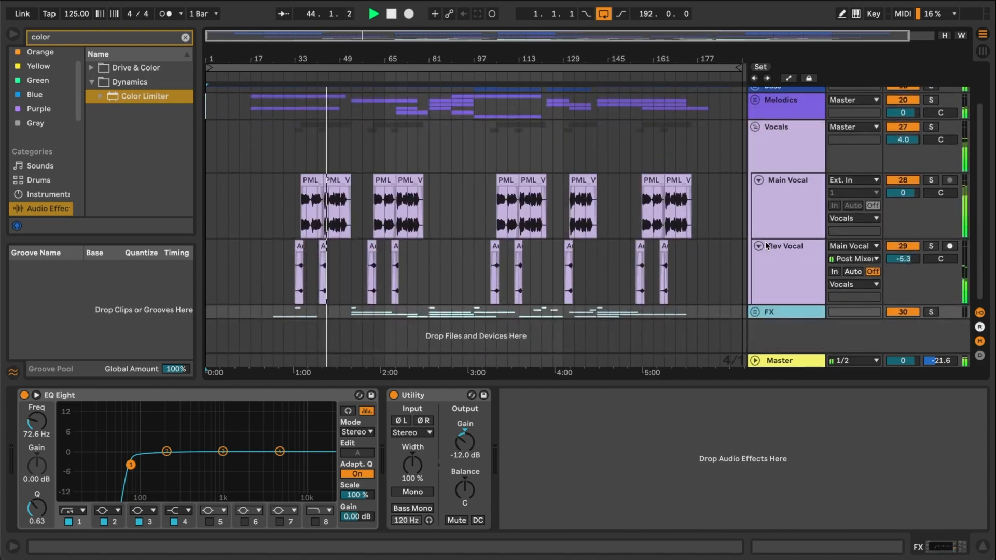
pyautogui.click(755, 128)
# - Unfold the Melodics group, inspect the Pad track's device chain back to its synth, and fold the group
pyautogui.click(781, 147)
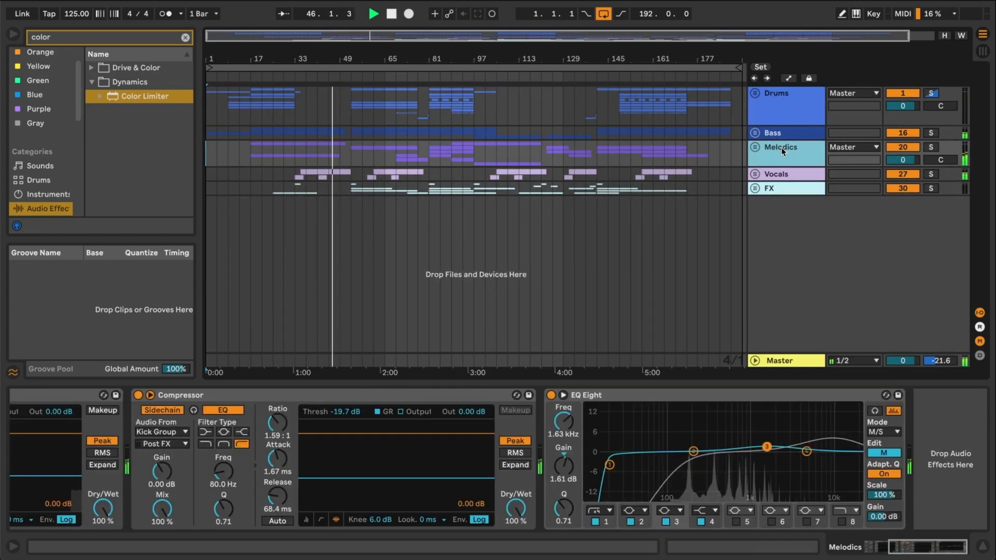
pyautogui.click(756, 148)
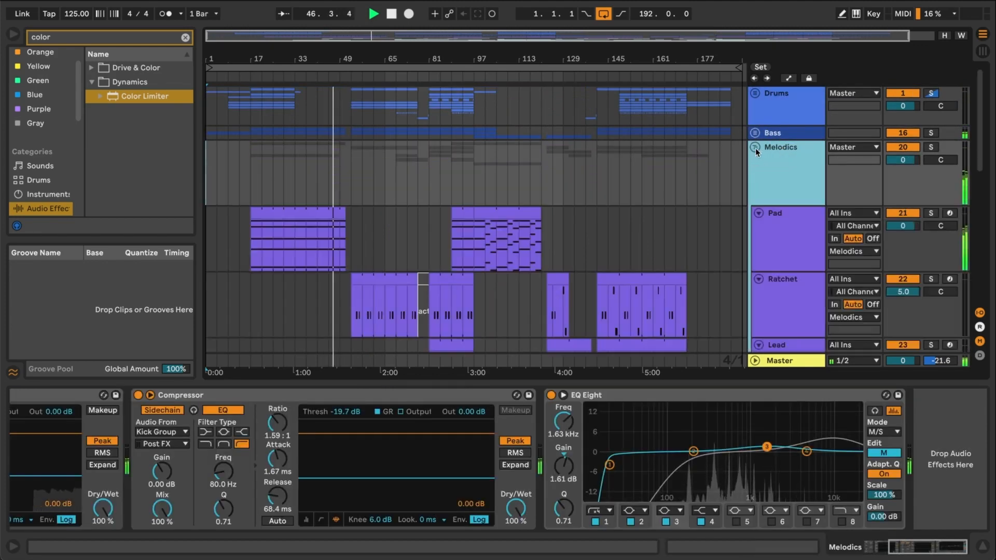
pyautogui.click(780, 232)
pyautogui.click(594, 395)
pyautogui.scroll(5, 594, 395)
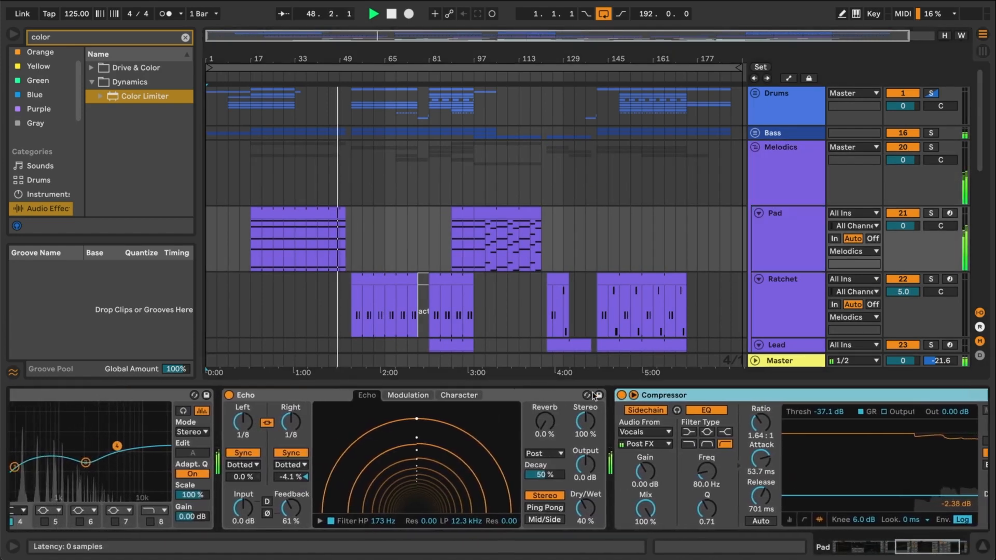
pyautogui.scroll(5, 595, 395)
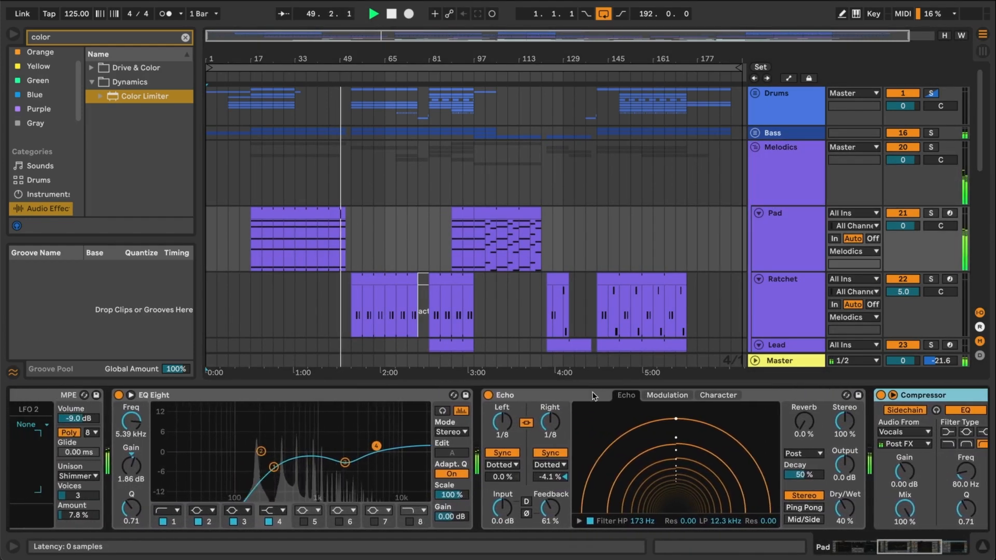
pyautogui.scroll(5, 594, 395)
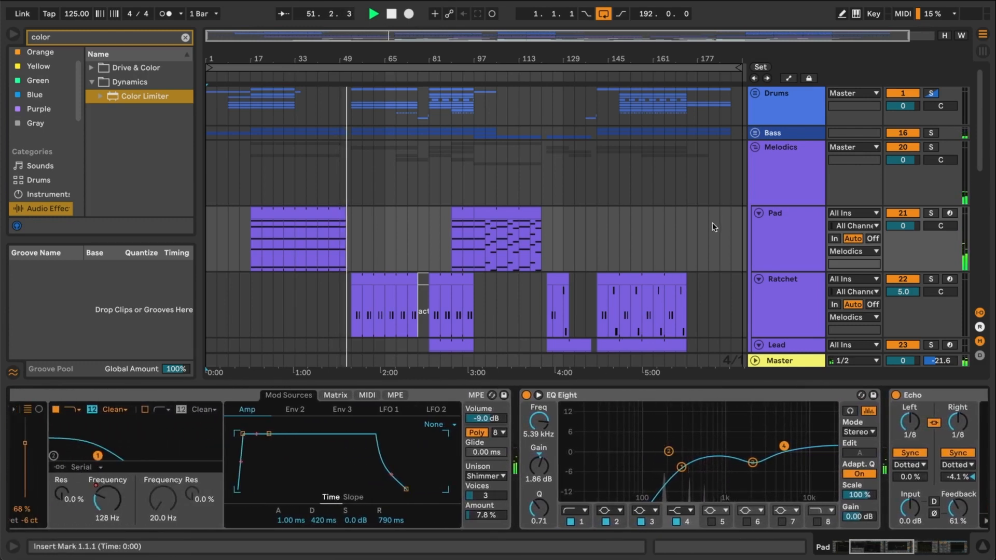
pyautogui.click(755, 147)
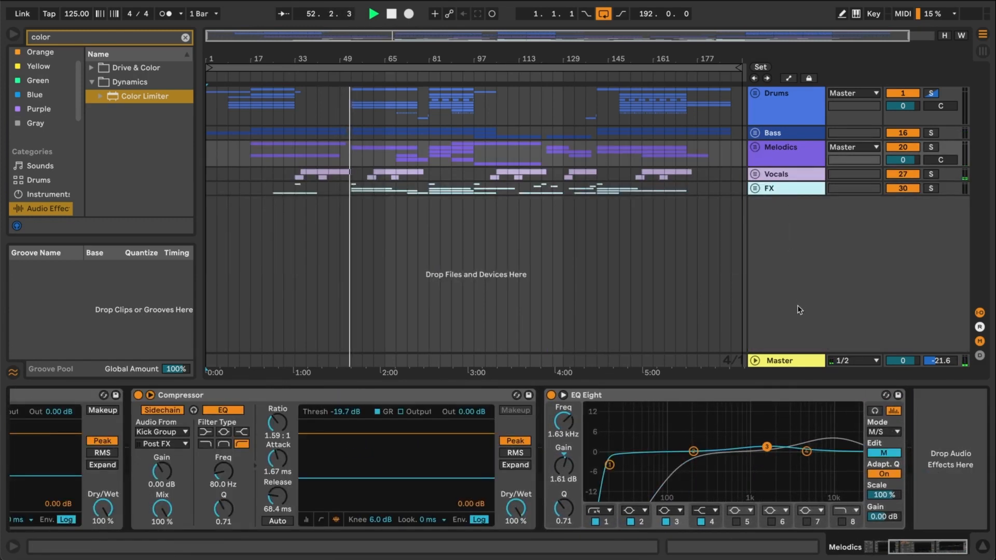
# - Show the Master track's effect chain again and look closer at the arrangement around bar 57
pyautogui.click(798, 361)
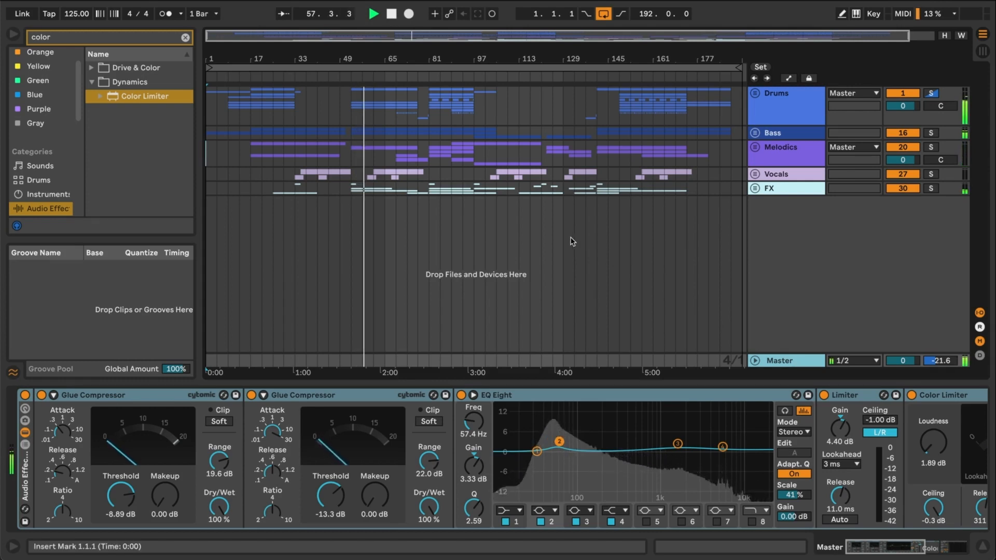
pyautogui.scroll(5, 367, 177)
pyautogui.hscroll(-2, 366, 176)
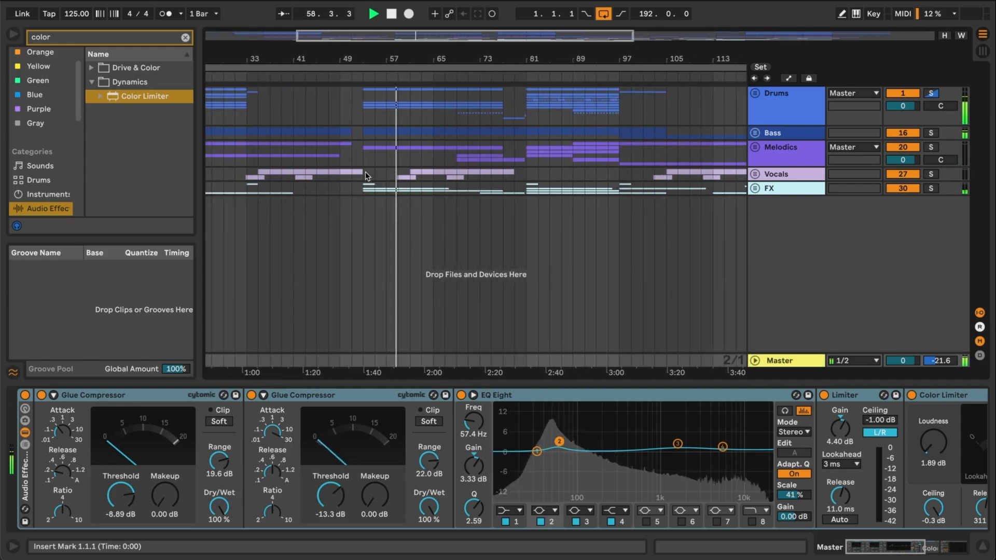
# - Examine how the Main Vocal and Rev Vocal clips line up around bars 53 to 77, then fold the Vocals group
pyautogui.click(755, 174)
pyautogui.scroll(-3, 513, 260)
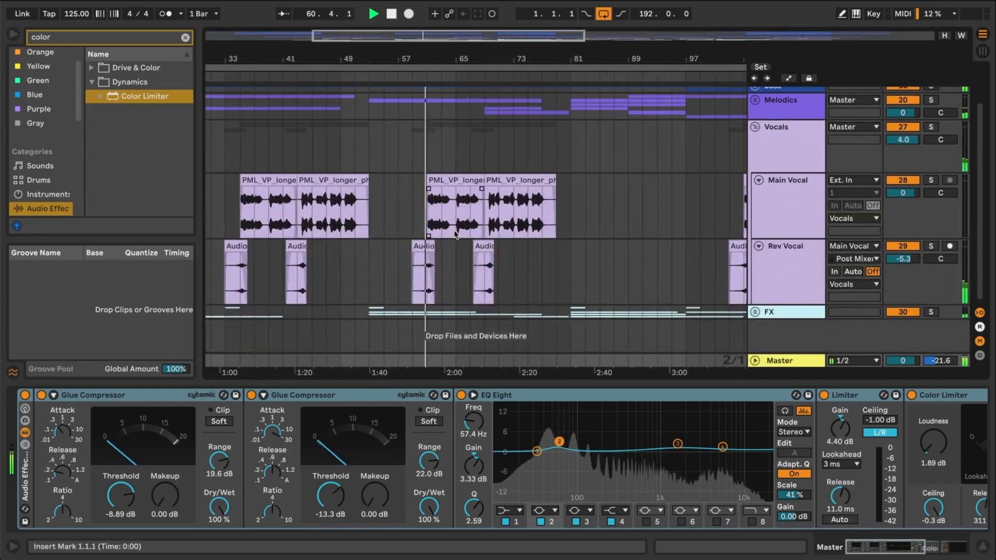
pyautogui.scroll(2, 454, 235)
pyautogui.scroll(3, 455, 233)
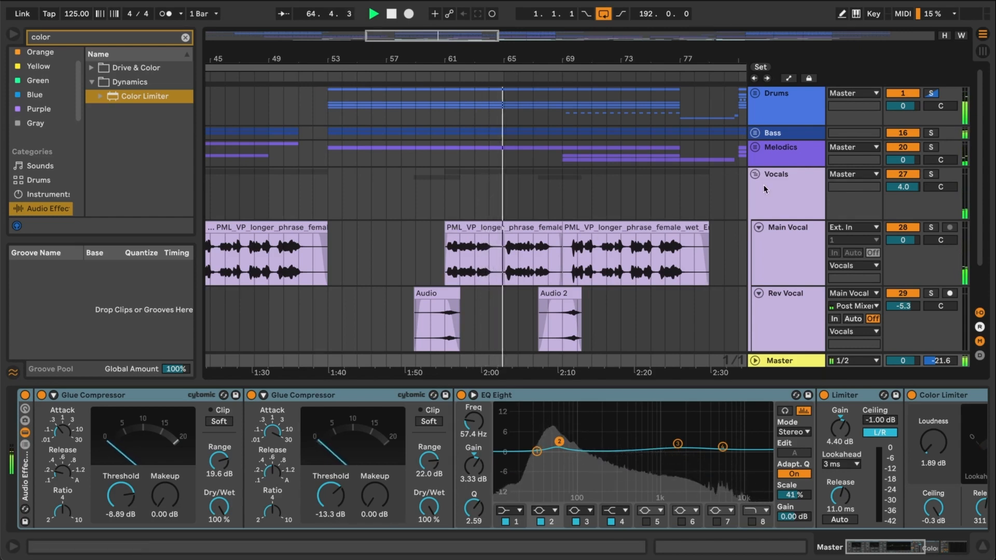
pyautogui.click(756, 174)
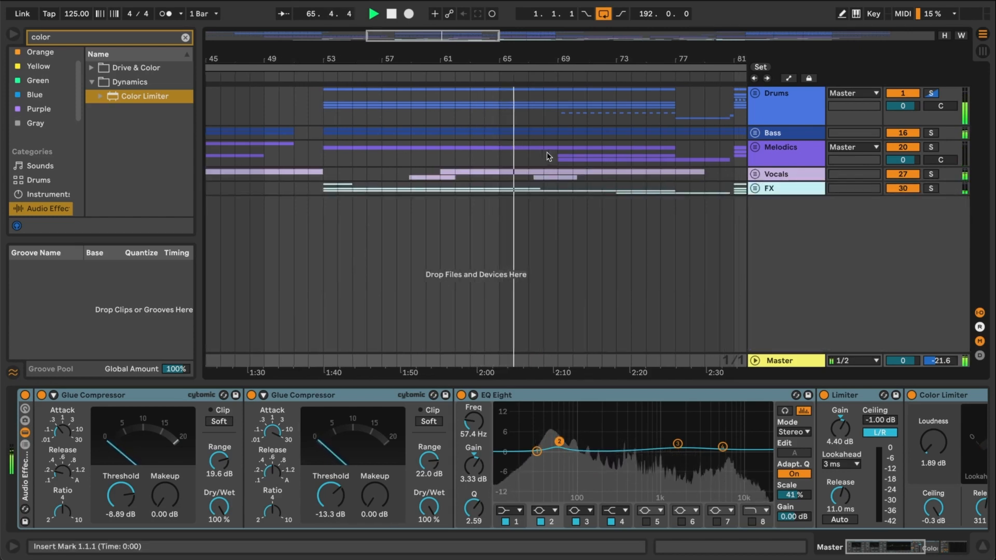
# - Examine the Main Bass, FX Bass and Break Bass clips up to about bar 109, then fold the Bass group
pyautogui.hscroll(1, 546, 154)
pyautogui.scroll(-3, 546, 155)
pyautogui.hscroll(1, 547, 155)
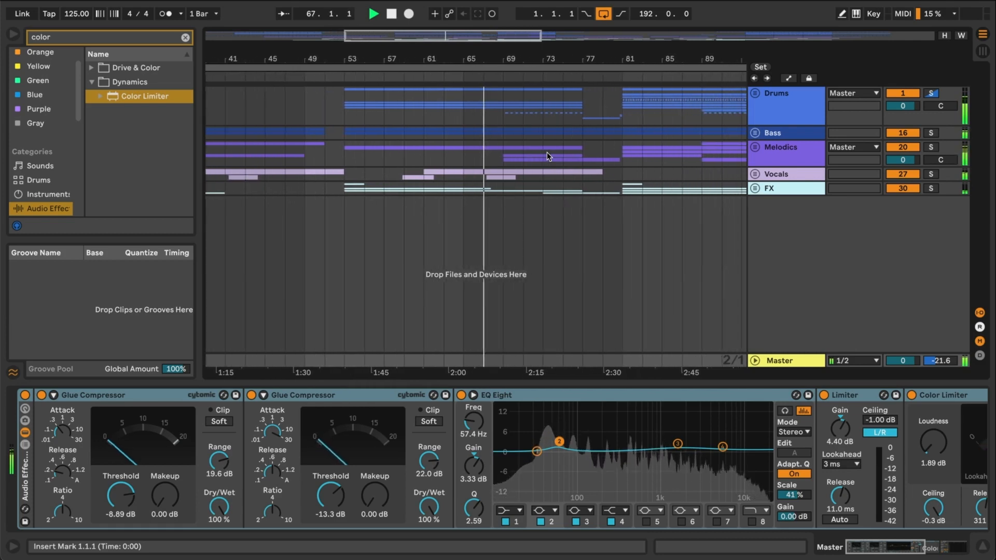
pyautogui.click(755, 133)
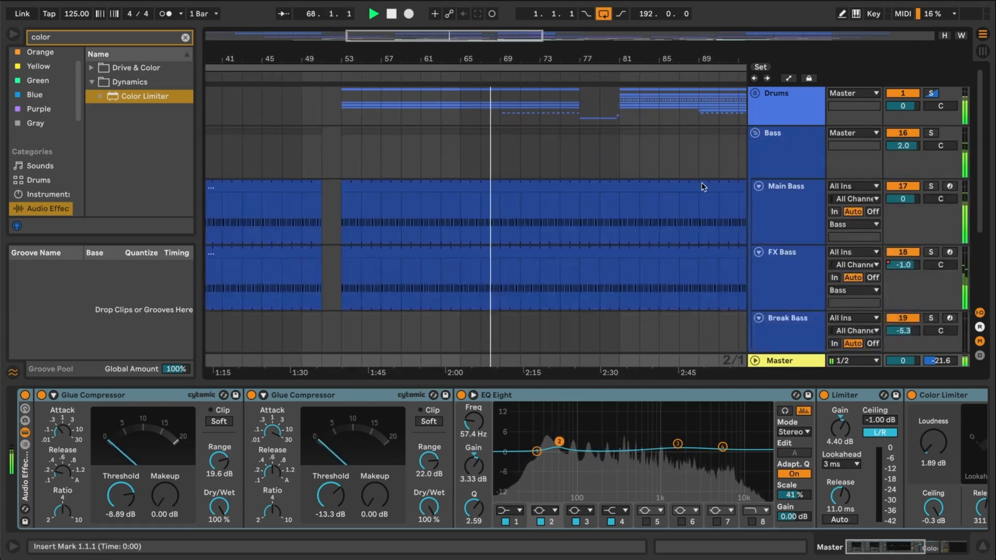
pyautogui.scroll(-3, 671, 217)
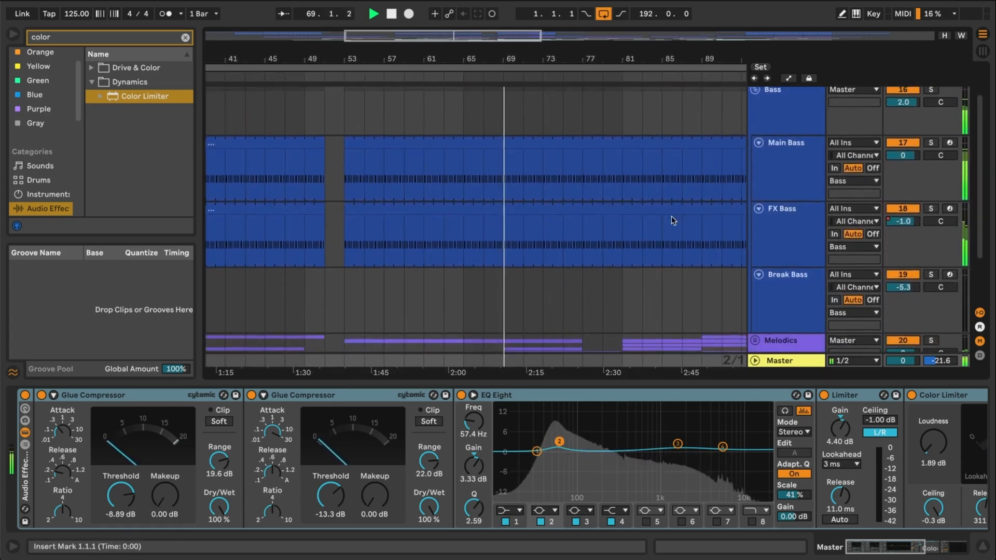
pyautogui.scroll(-2, 671, 216)
pyautogui.hscroll(3, 672, 216)
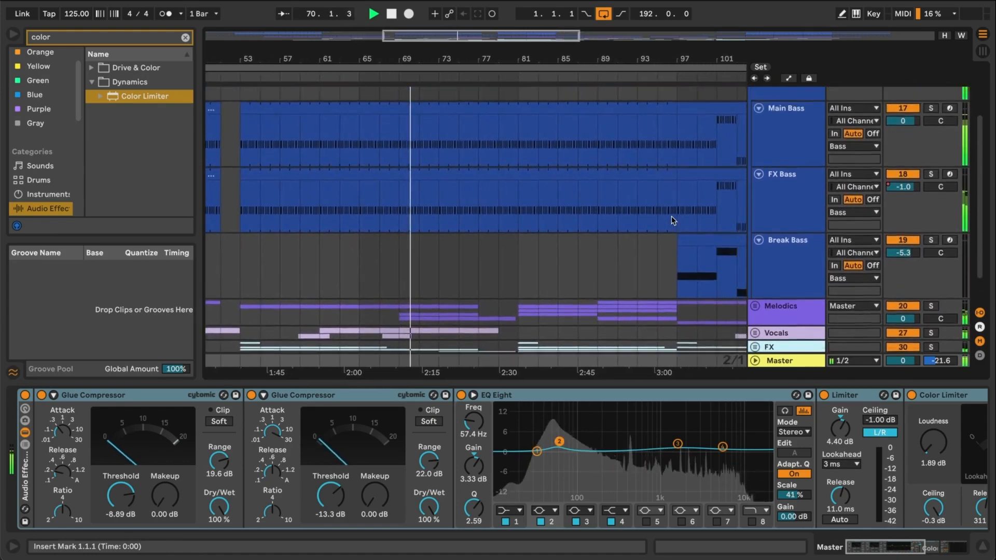
pyautogui.scroll(3, 671, 216)
pyautogui.hscroll(2, 671, 216)
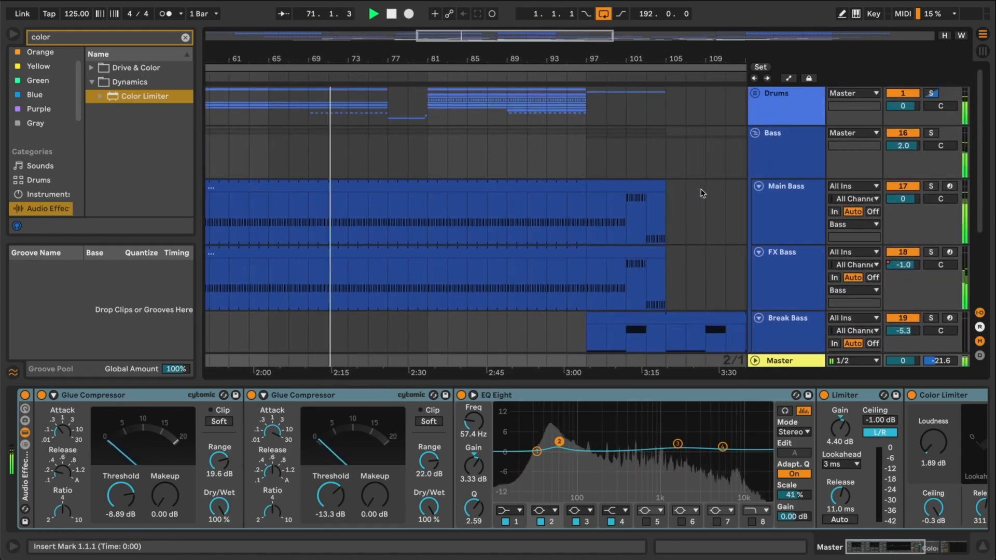
pyautogui.click(755, 133)
# - Unfold the Drums group and examine the Kick, Hat Subgroup, Clap Loop, Snare and Drumroll clips between about bars 49 and 97
pyautogui.hscroll(-2, 580, 139)
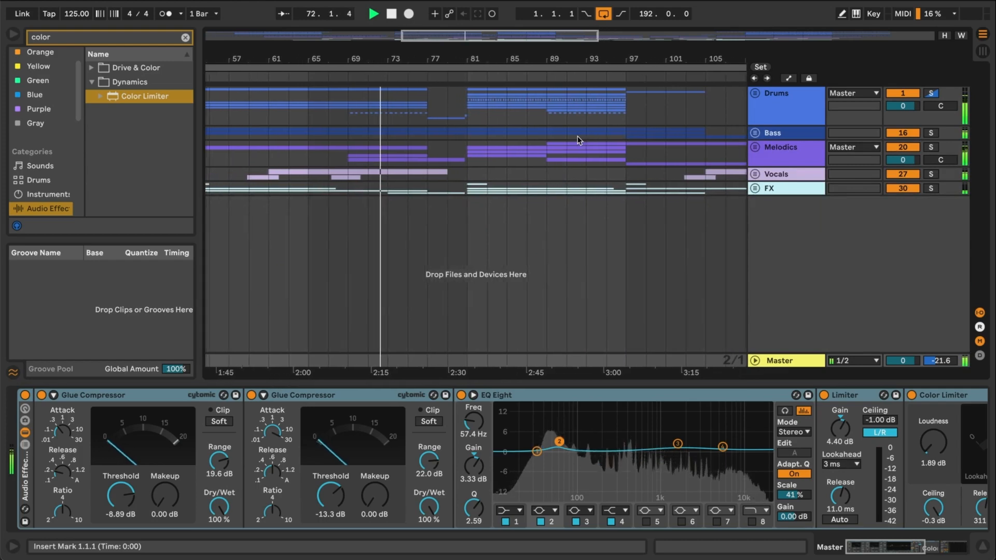
pyautogui.hscroll(-1, 578, 136)
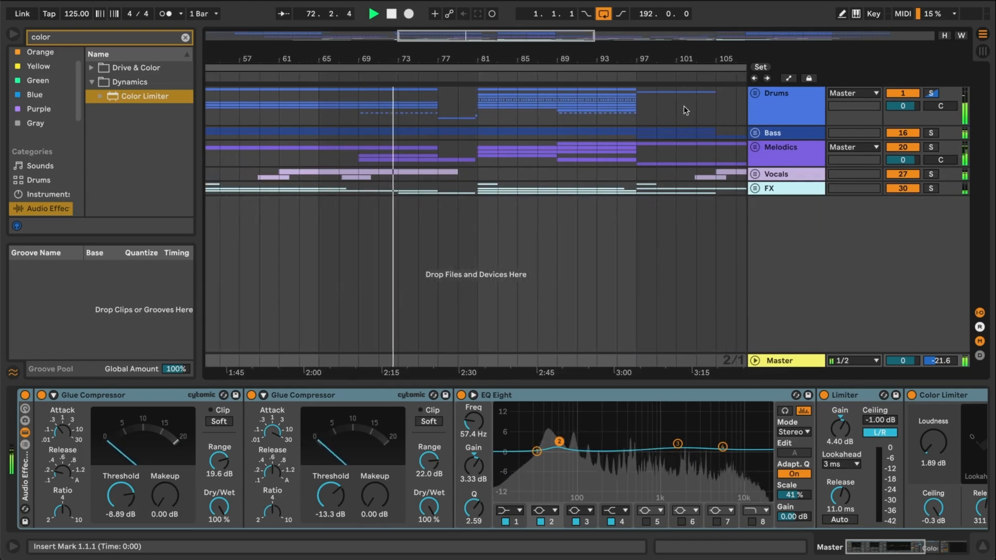
pyautogui.click(754, 94)
pyautogui.scroll(-2, 507, 239)
pyautogui.hscroll(-2, 506, 239)
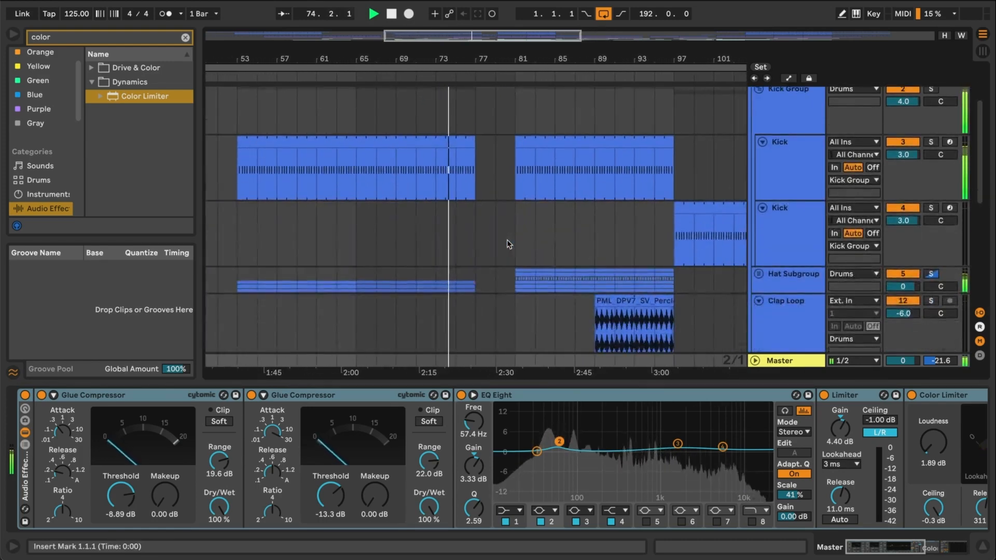
pyautogui.scroll(-4, 506, 240)
pyautogui.hscroll(-2, 507, 240)
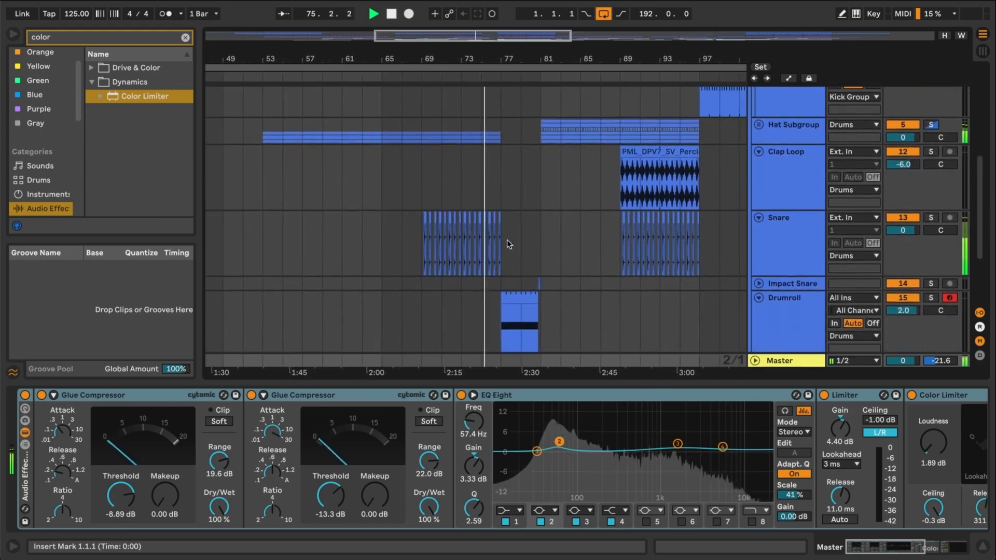
pyautogui.scroll(-5, 507, 244)
pyautogui.hscroll(1, 508, 244)
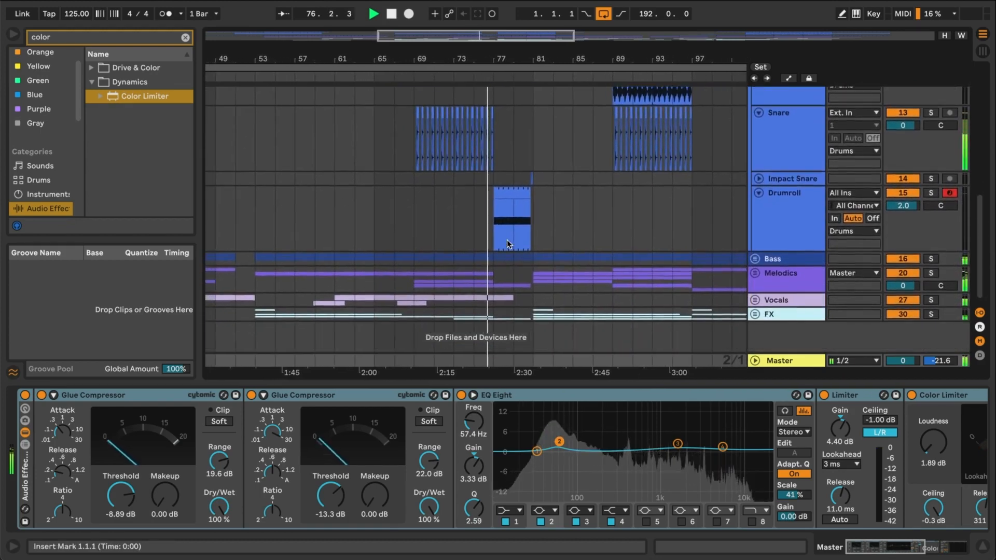
pyautogui.scroll(-1, 508, 244)
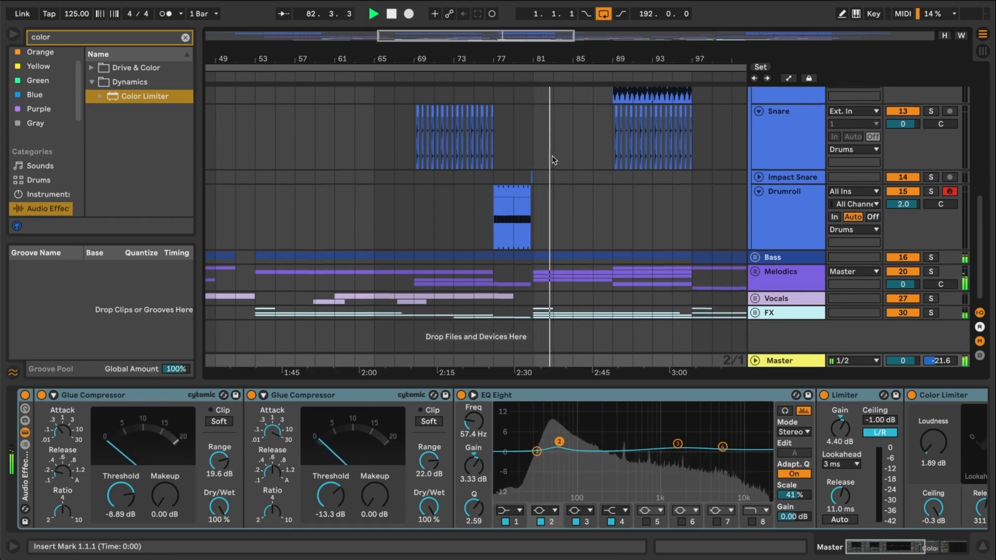
# - Show the Drums group's effect chain, then fold the group
pyautogui.scroll(5, 702, 163)
pyautogui.scroll(5, 701, 161)
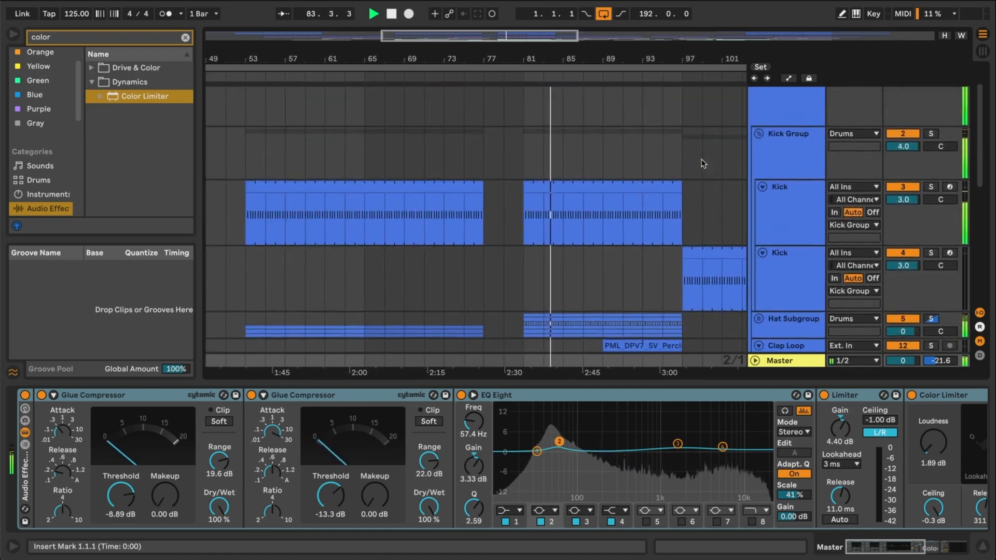
pyautogui.click(780, 122)
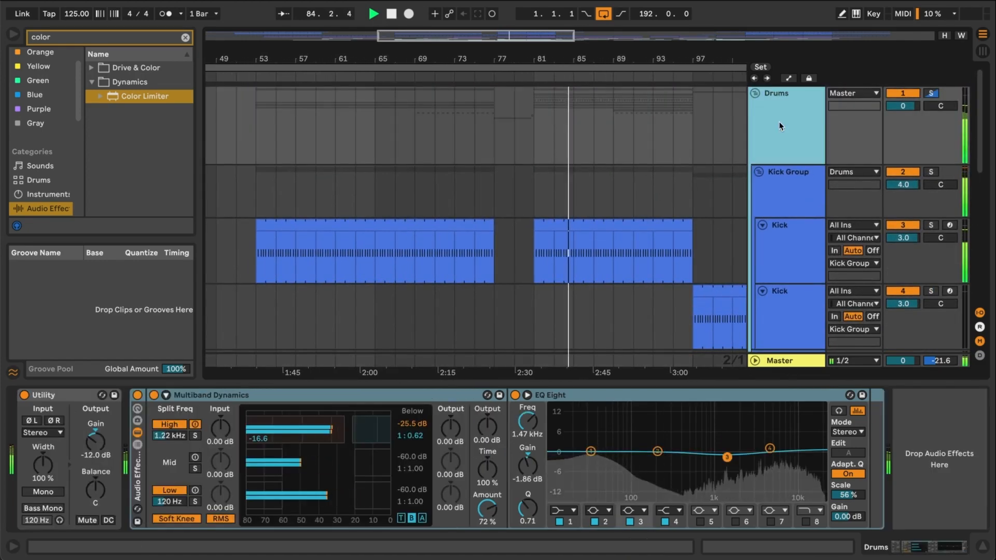
pyautogui.click(755, 93)
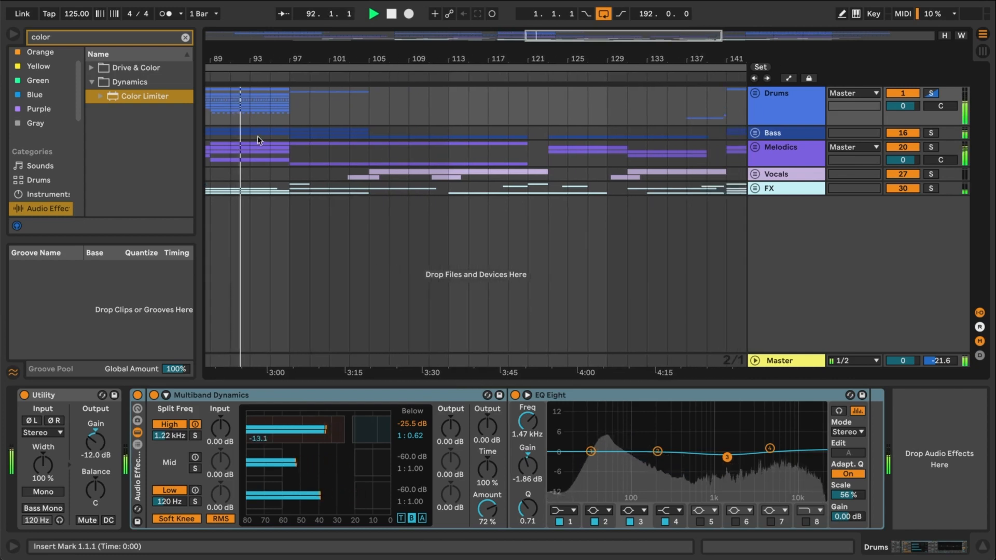
# - Look closer at the arrangement between about bars 85 and 121, then fit the whole song in view
pyautogui.hscroll(-2, 329, 123)
pyautogui.scroll(3, 362, 118)
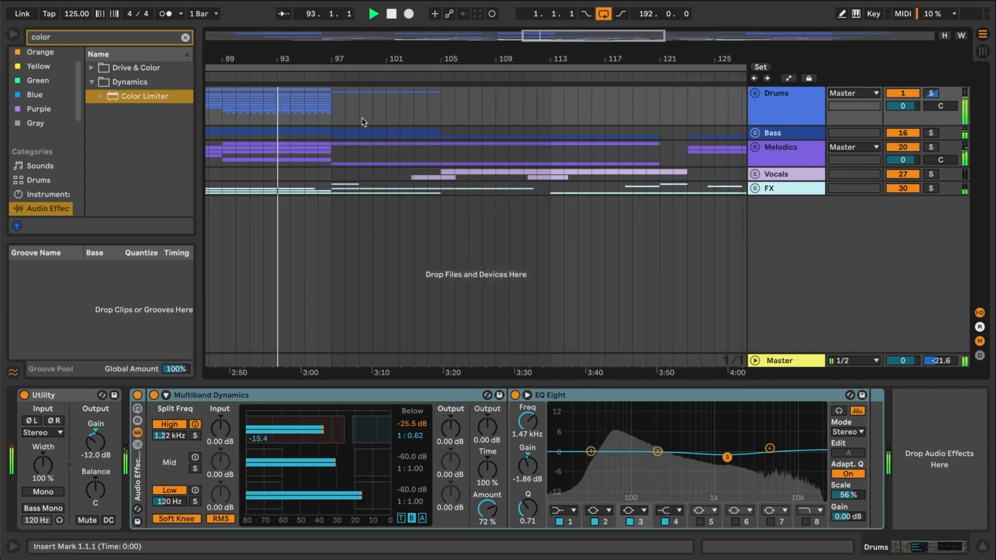
pyautogui.hscroll(-4, 362, 117)
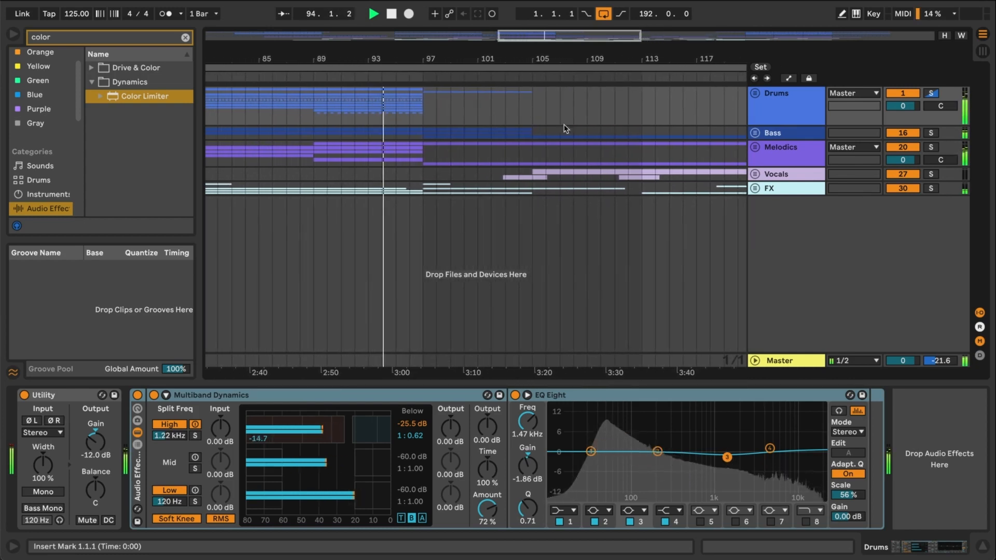
pyautogui.press('w')
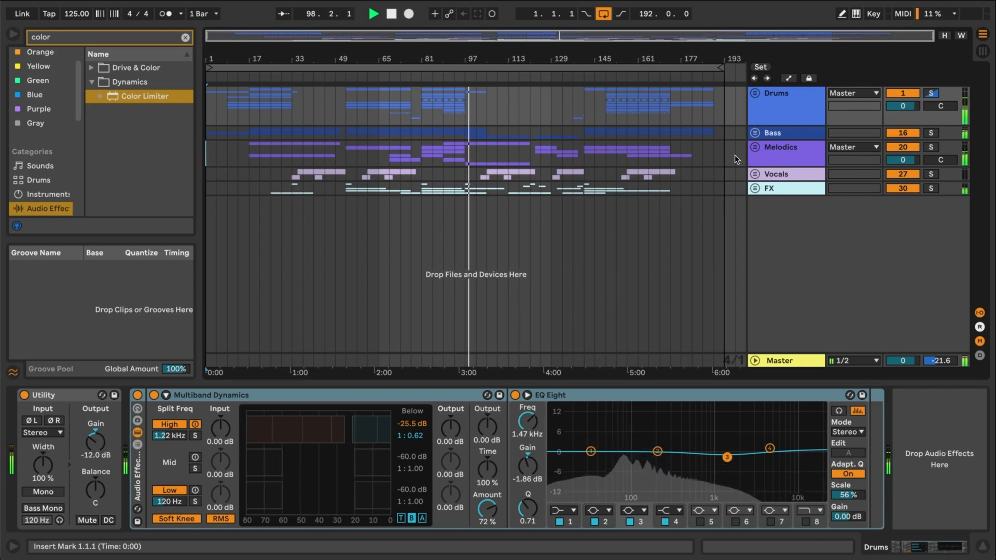
# - Show the Melodics group's effect chain and unfold the group to examine its Lead, Arp and 16th clips
pyautogui.click(763, 160)
pyautogui.press('u')
pyautogui.scroll(-4, 630, 216)
pyautogui.scroll(-6, 630, 215)
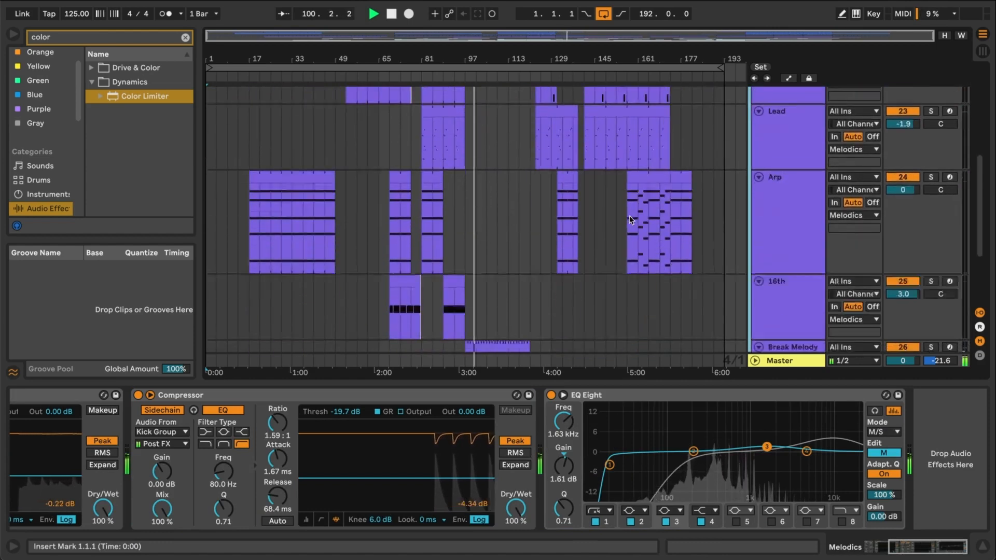
# - Open the Break Melody track's Serum synth, inspect its oscillator, FX and Matrix pages, and close it
pyautogui.click(780, 251)
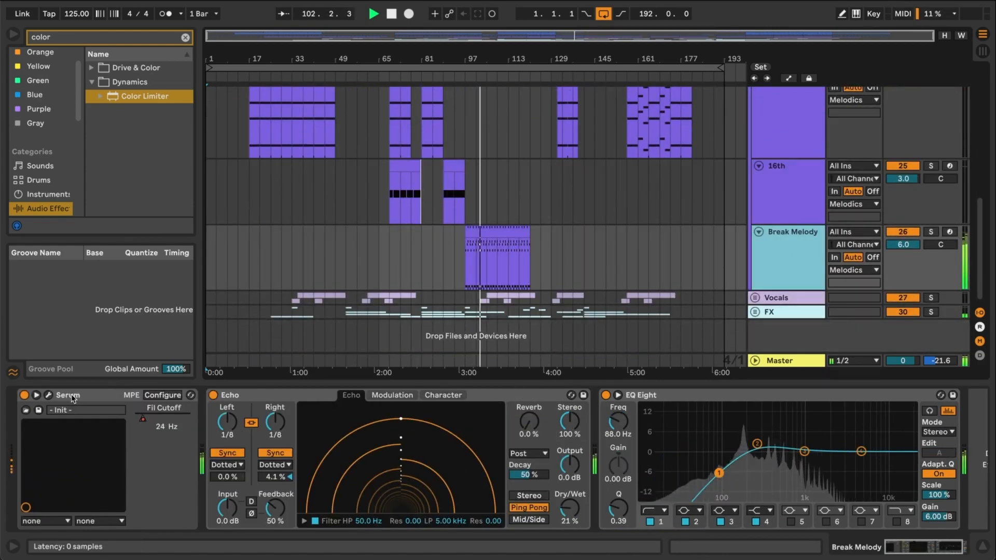
pyautogui.click(49, 394)
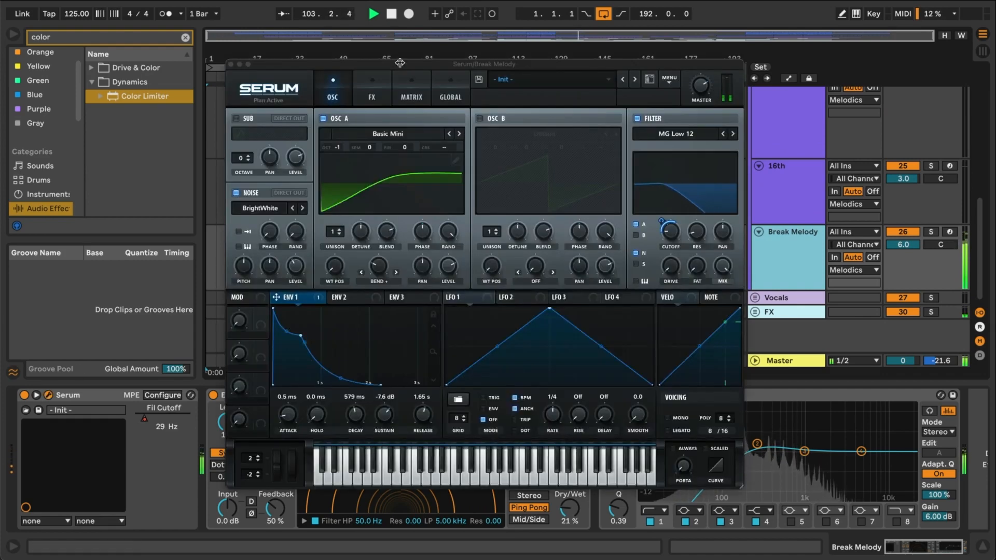
pyautogui.moveTo(400, 62); pyautogui.dragTo(530, 85)
pyautogui.click(507, 106)
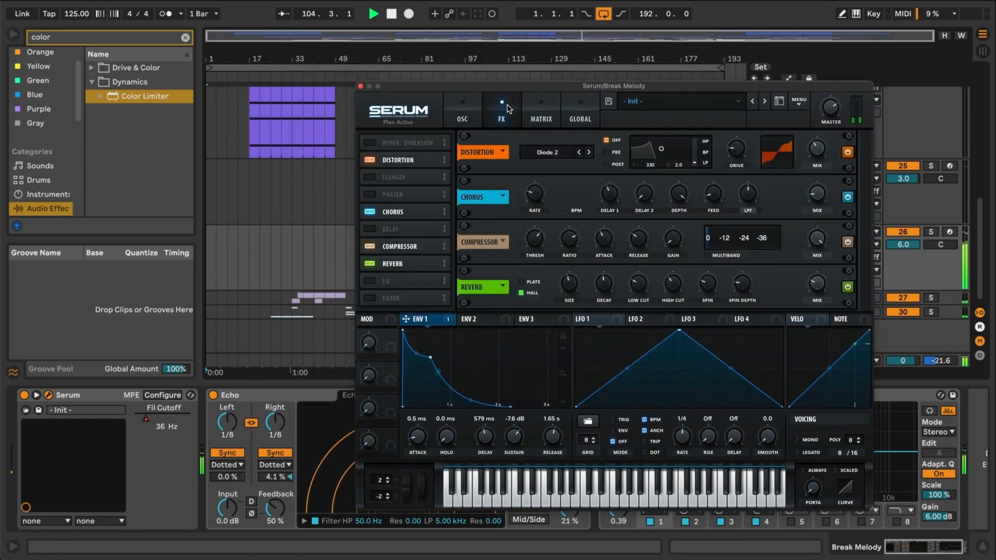
pyautogui.click(542, 107)
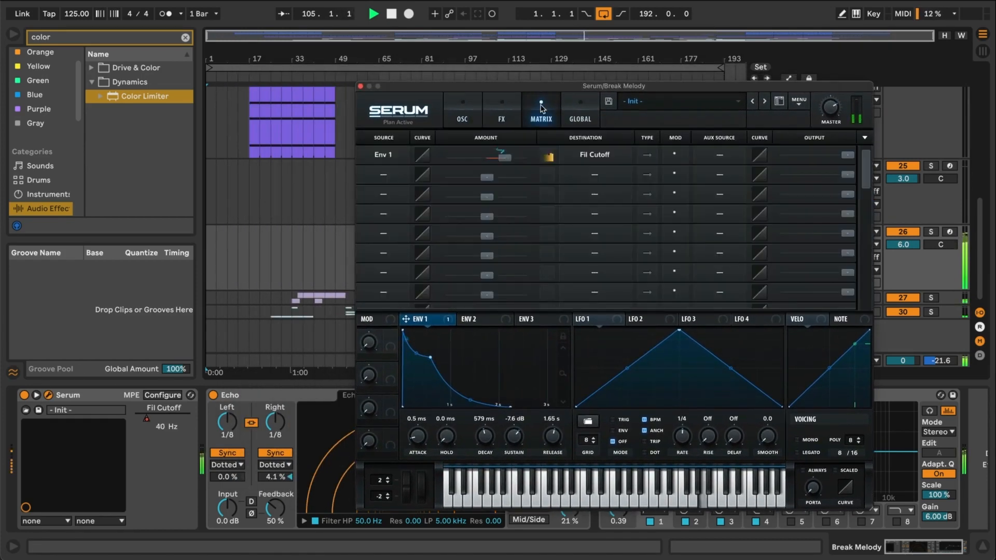
pyautogui.click(361, 87)
# - Review the Melodics clips, inspect the Pad track's chain from Wavetable to EQ Eight and Echo, and fold the group
pyautogui.scroll(5, 498, 150)
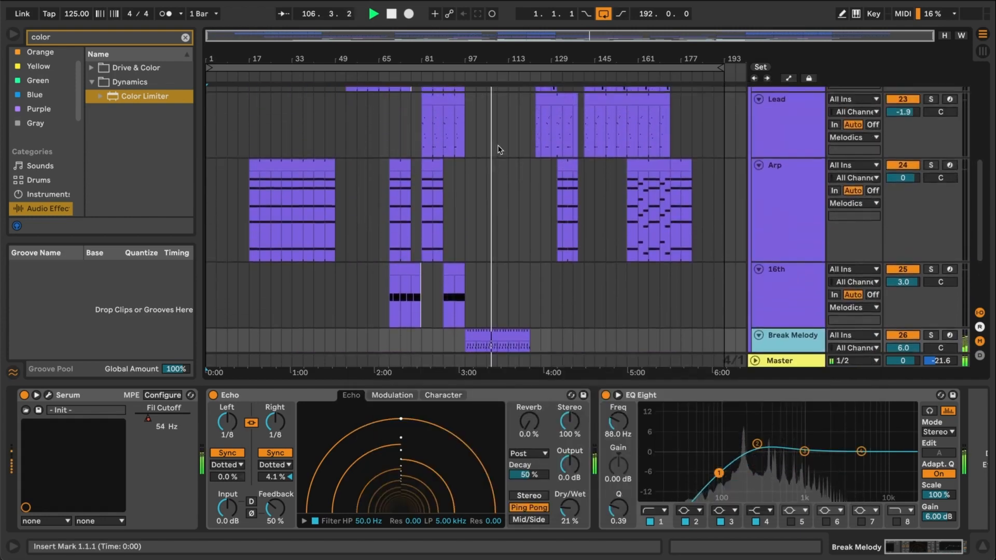
pyautogui.scroll(-3, 498, 150)
pyautogui.scroll(10, 498, 150)
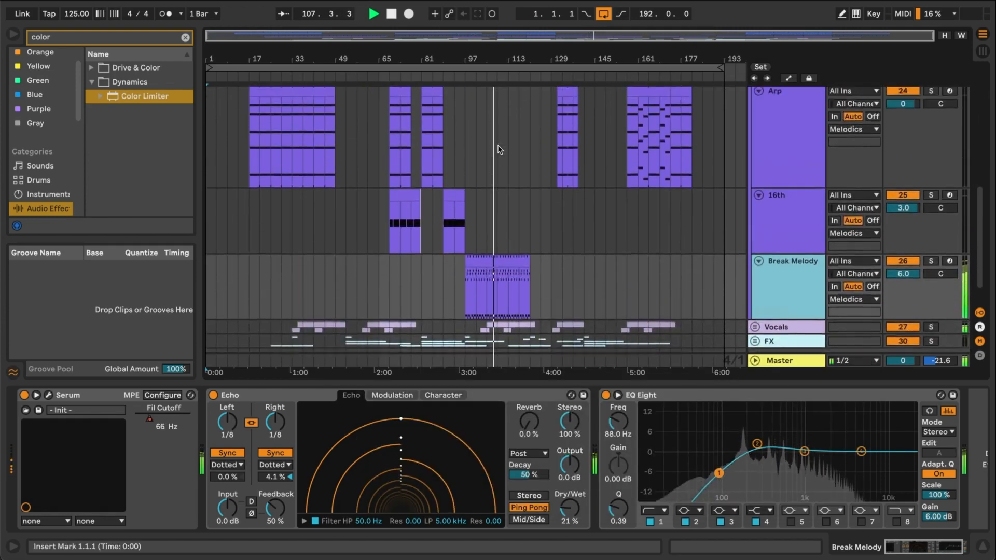
pyautogui.scroll(8, 498, 150)
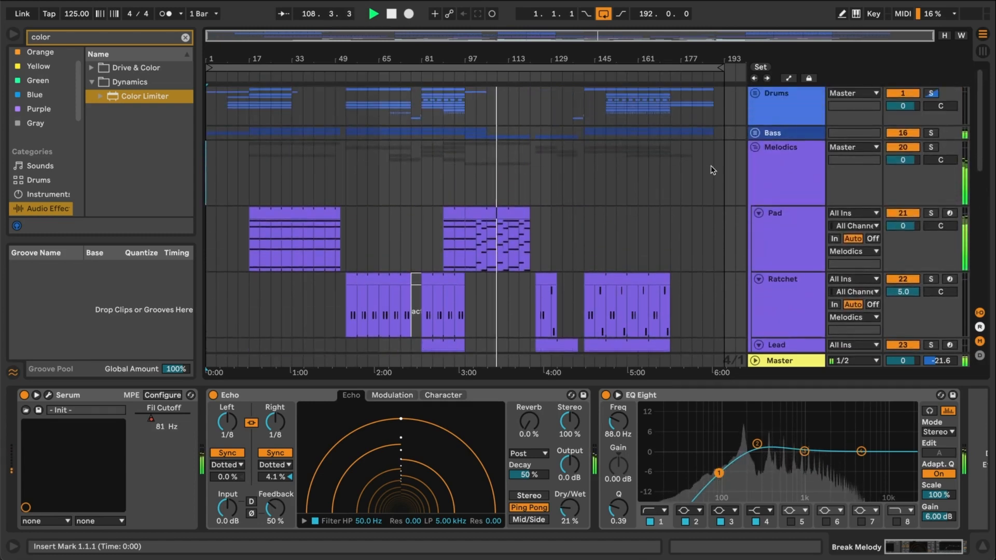
pyautogui.click(782, 221)
pyautogui.hscroll(-6, 428, 390)
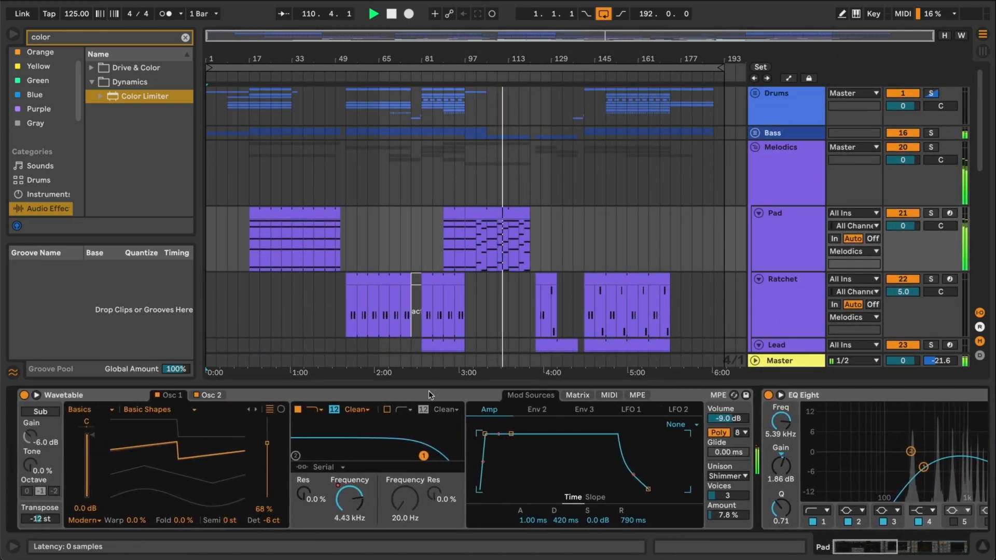
pyautogui.hscroll(6, 429, 391)
pyautogui.hscroll(6, 429, 395)
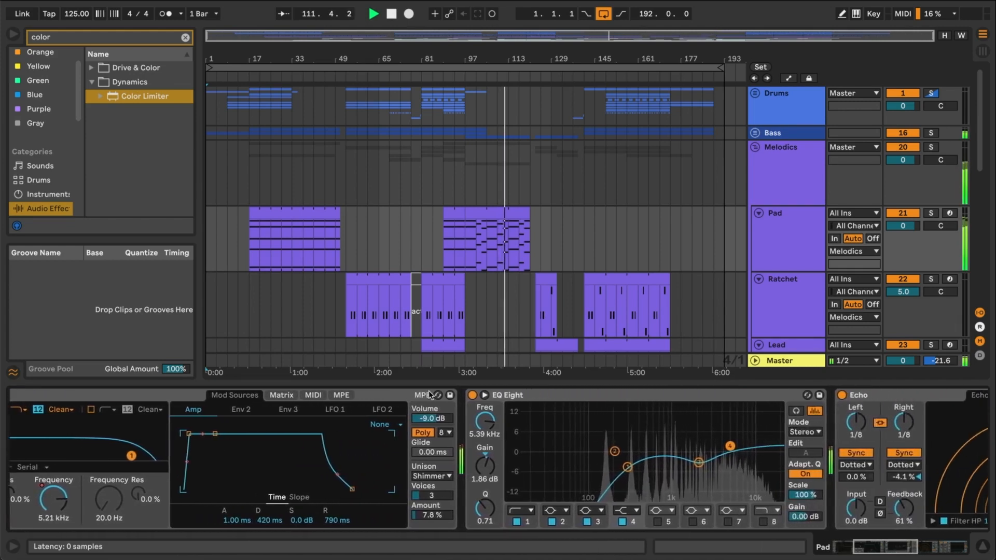
pyautogui.click(755, 148)
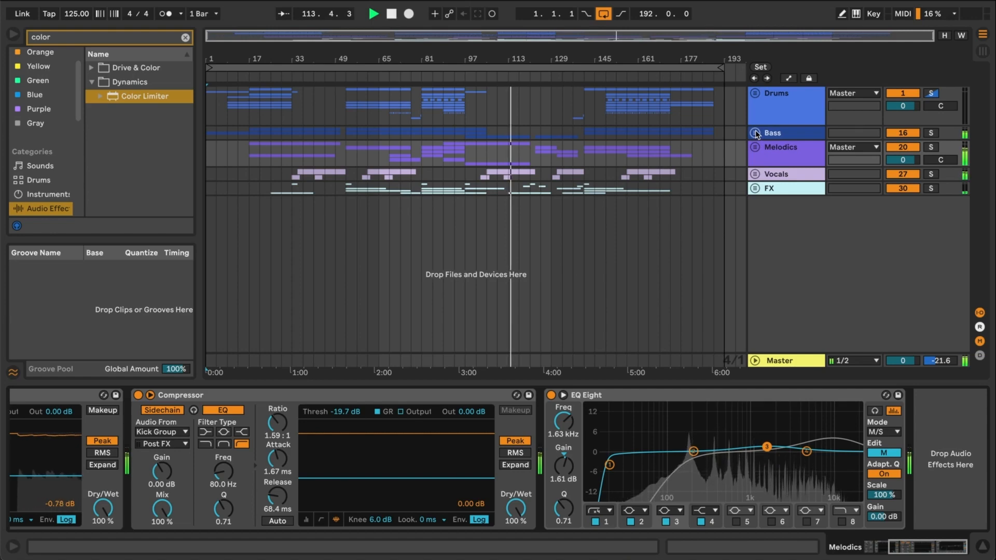
# - Unfold the Bass group, inspect the Break Bass track's Serum synth, close it and fold the group
pyautogui.click(755, 133)
pyautogui.press('h')
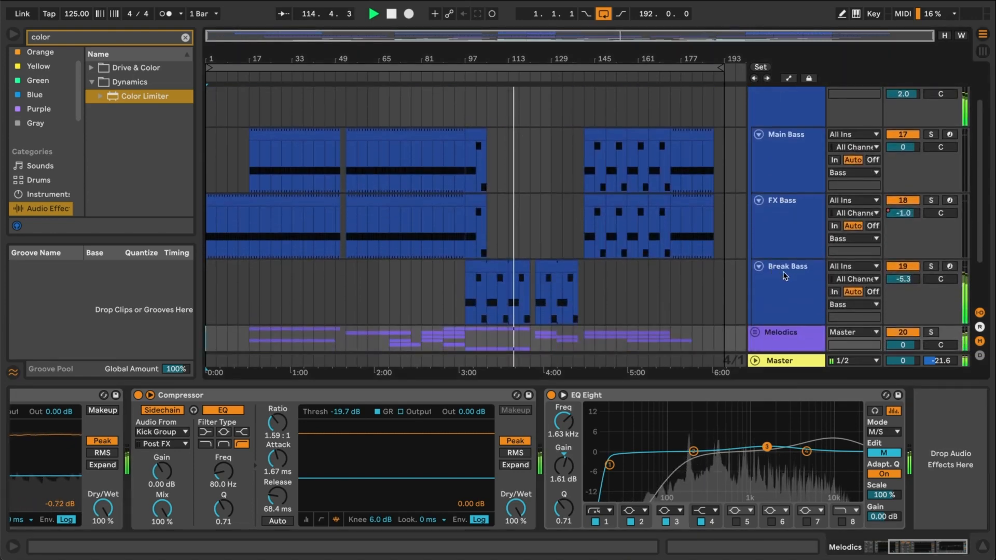
pyautogui.click(772, 270)
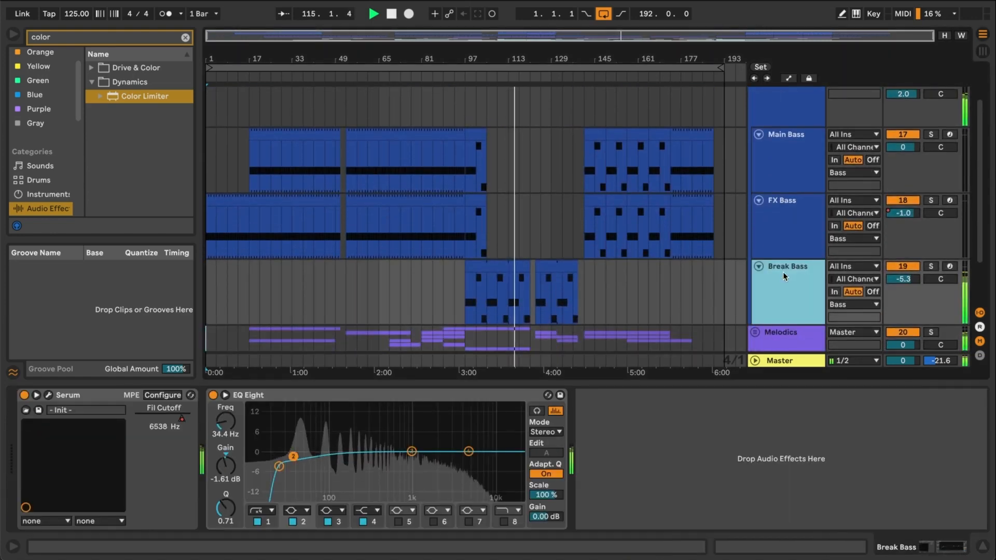
pyautogui.click(48, 395)
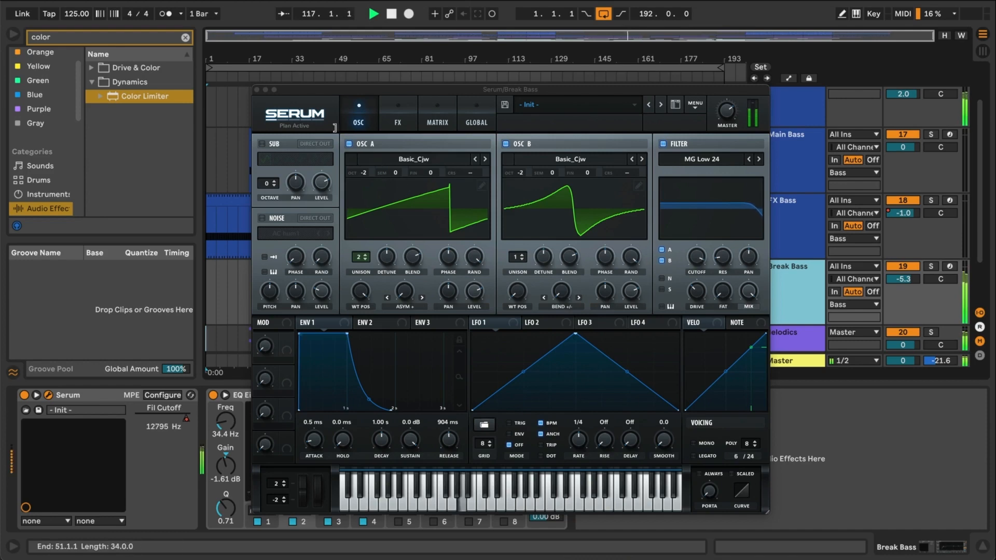
pyautogui.click(257, 91)
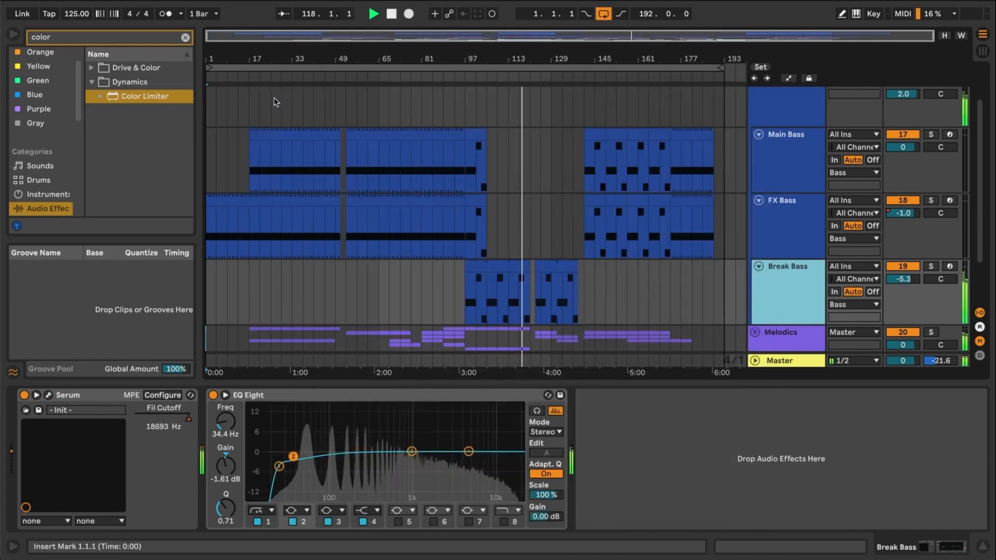
pyautogui.scroll(3, 561, 185)
pyautogui.click(756, 133)
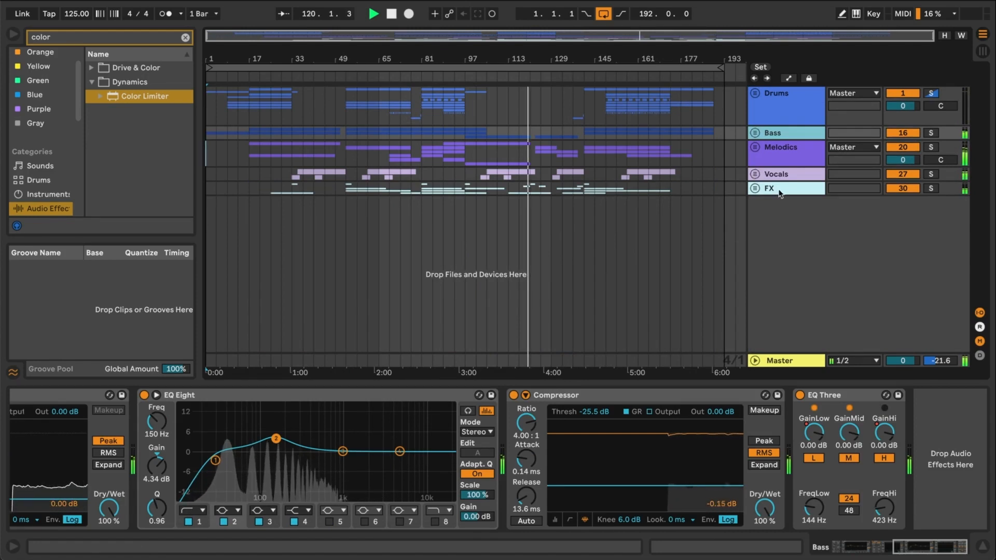
# - Show the Master track's effect chain and examine the arrangement from the break around bar 97 to about bar 185
pyautogui.click(787, 358)
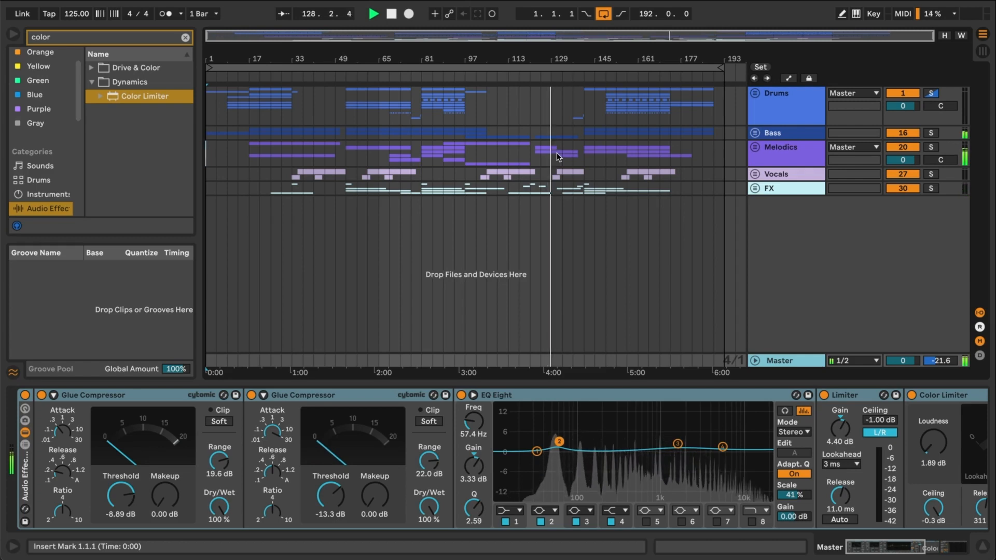
pyautogui.scroll(3, 558, 163)
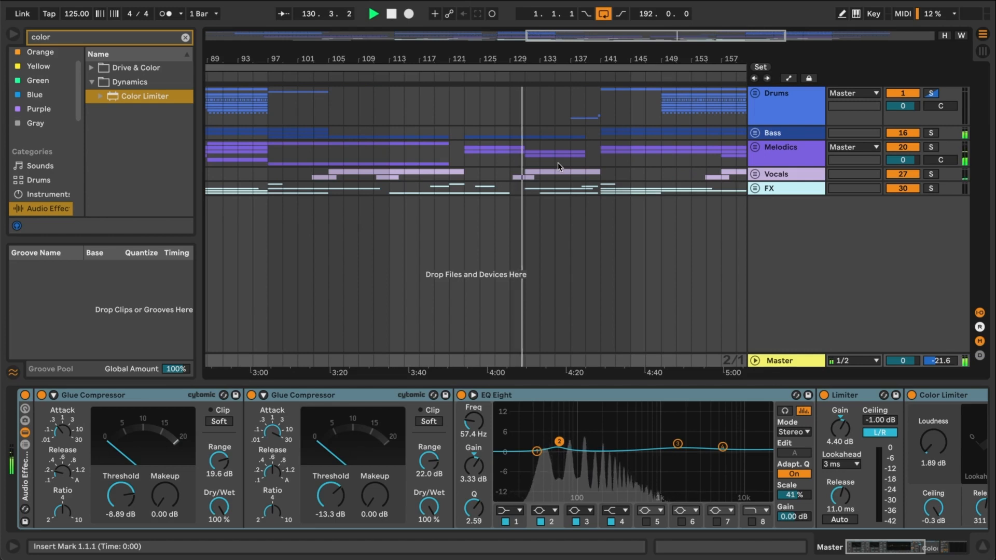
pyautogui.scroll(-2, 558, 163)
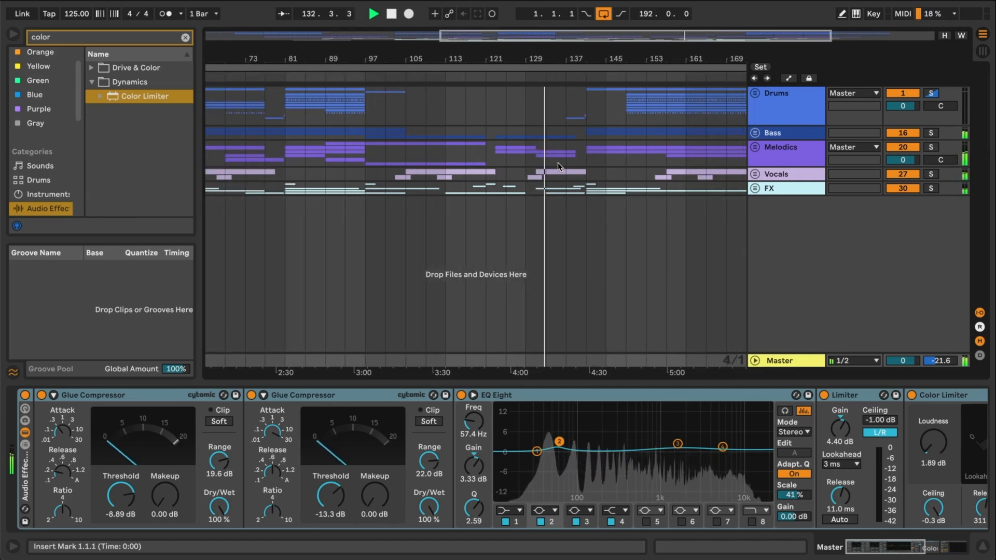
pyautogui.scroll(2, 585, 142)
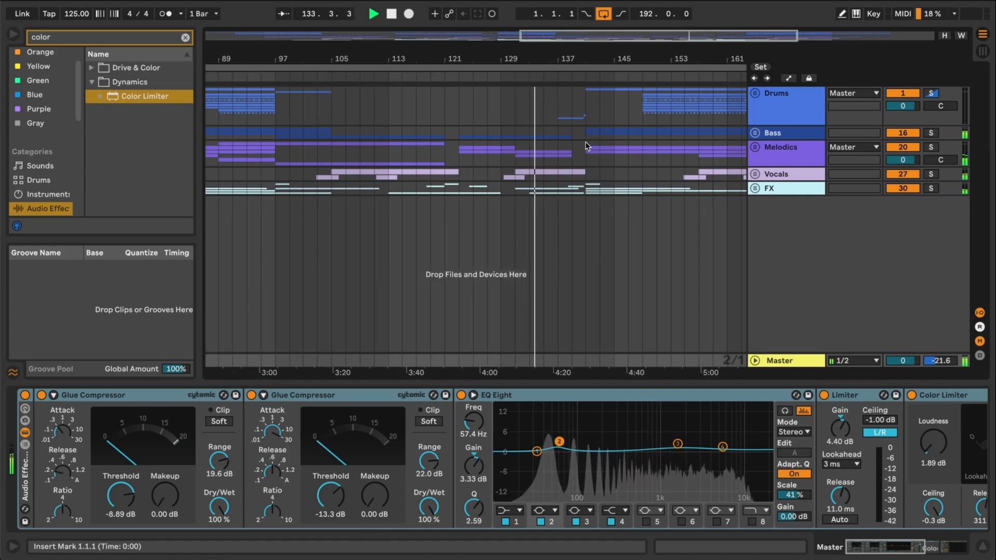
pyautogui.hscroll(2, 745, 142)
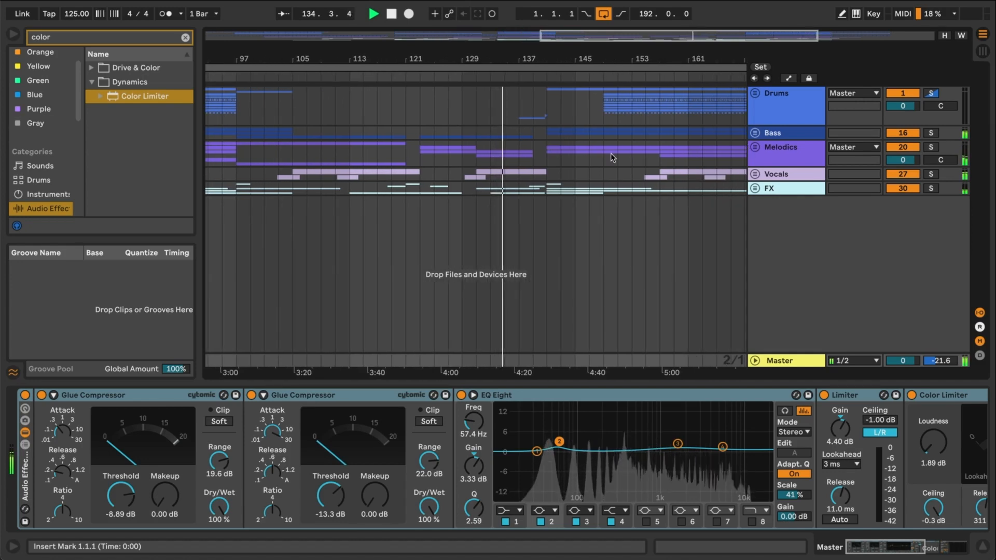
pyautogui.scroll(-3, 611, 153)
pyautogui.hscroll(3, 611, 154)
pyautogui.scroll(2, 522, 154)
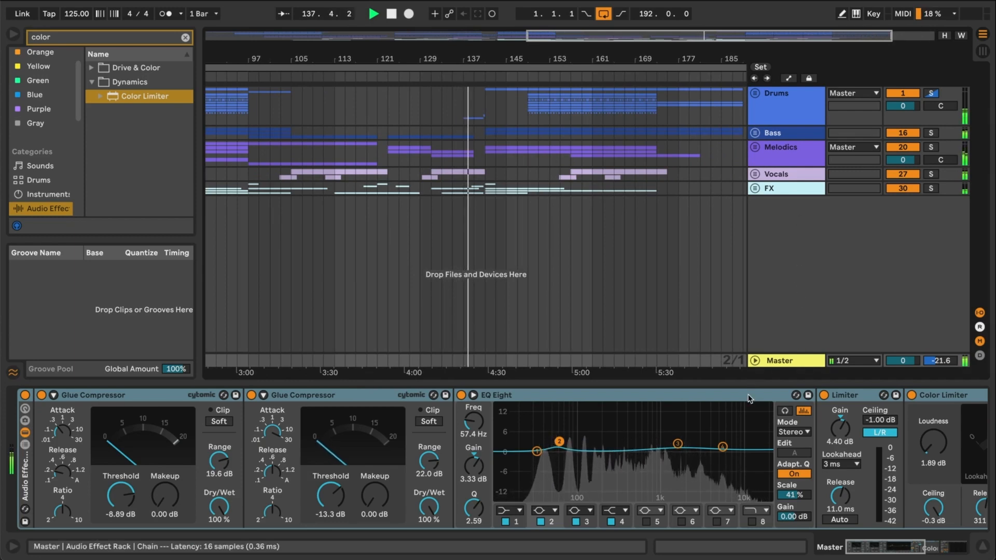
# - Inspect the end of the Master chain, from the Limiter and Color Limiter to Spectrum
pyautogui.hscroll(2, 749, 399)
pyautogui.hscroll(7, 748, 399)
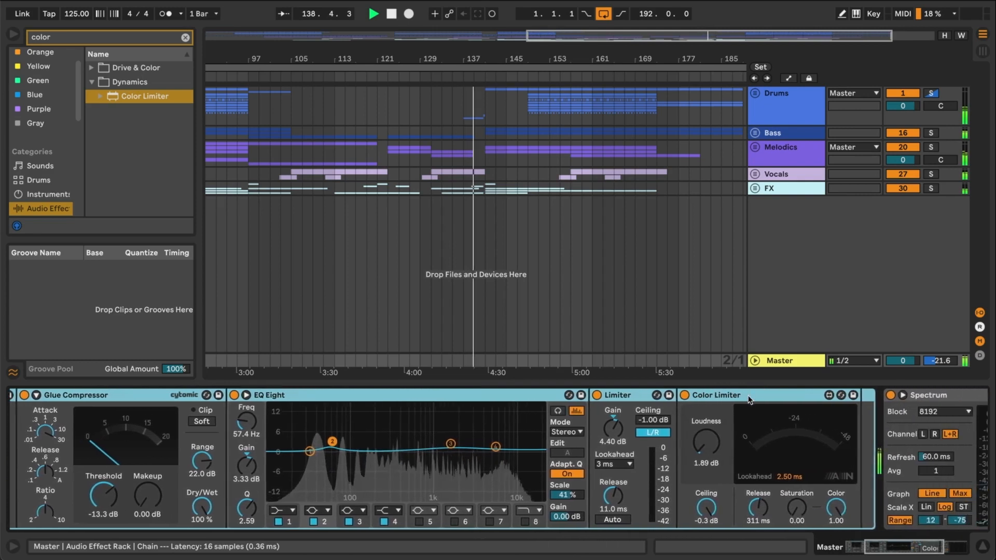
# - Inspect Spectrum at the end of the Master chain, unfold the Drums group, review its tracks down to Drumroll and fold it
pyautogui.hscroll(6, 748, 400)
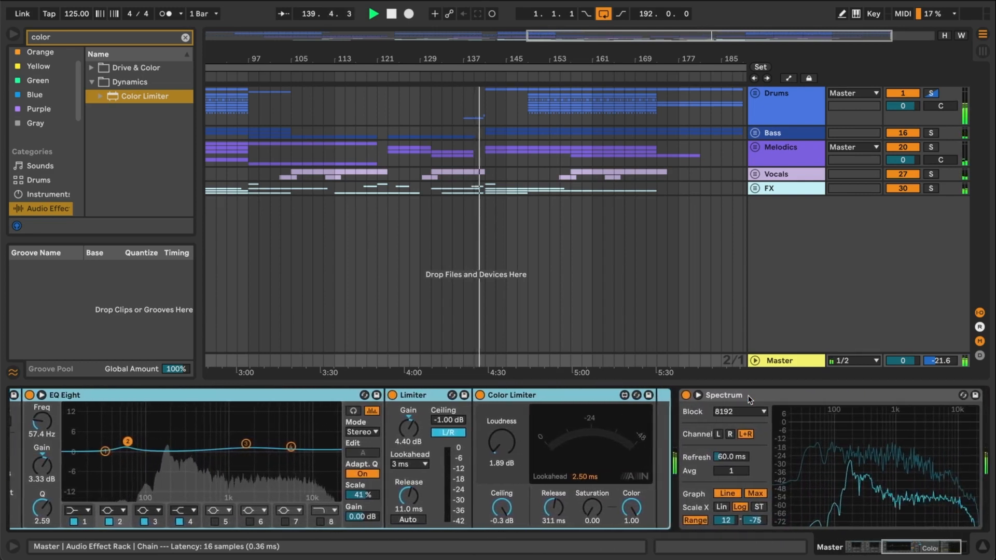
pyautogui.hscroll(1, 749, 399)
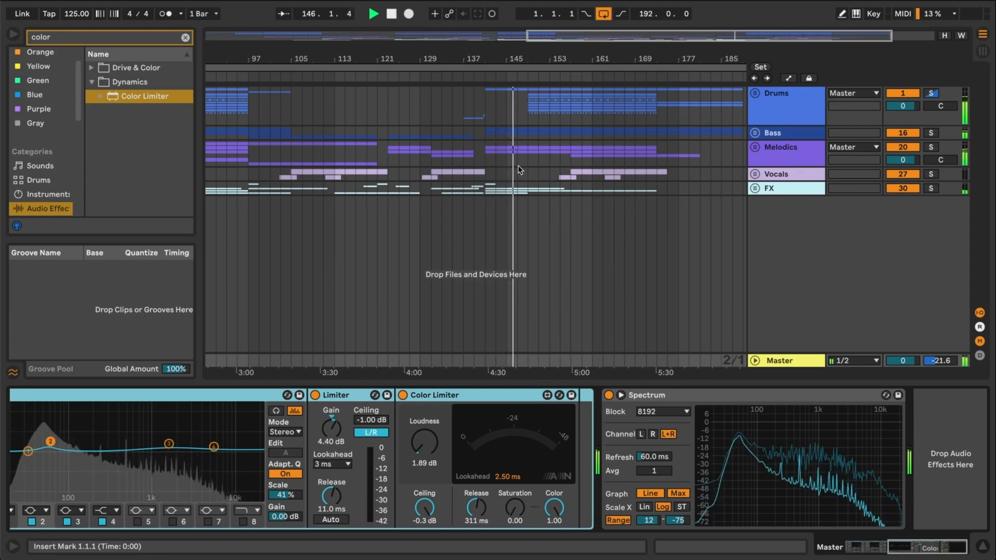
pyautogui.click(753, 94)
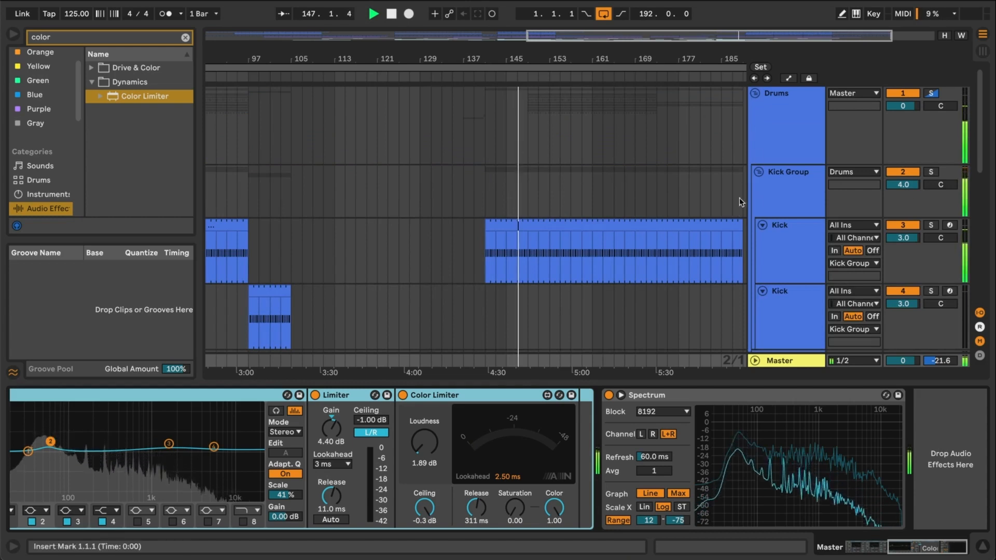
pyautogui.click(759, 171)
pyautogui.scroll(-5, 693, 231)
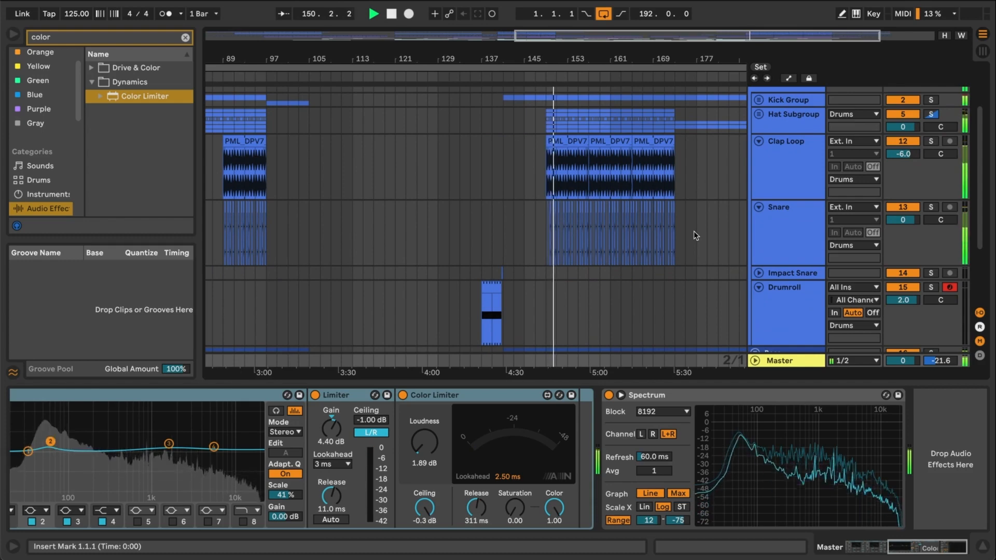
pyautogui.scroll(3, 771, 132)
pyautogui.click(755, 95)
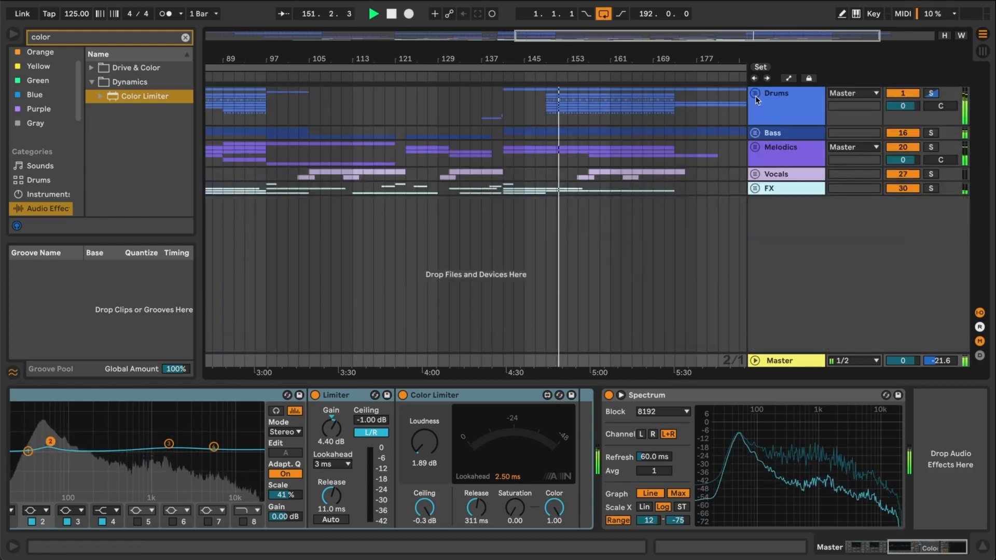
# - Examine the full song arrangement and its closing section from about bar 129 to bar 193
pyautogui.press('w')
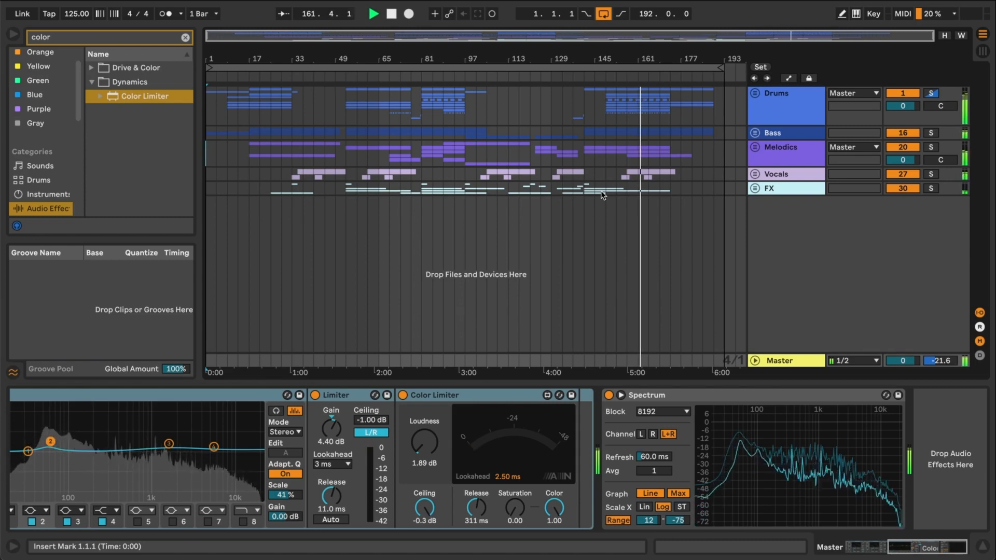
pyautogui.scroll(3, 654, 140)
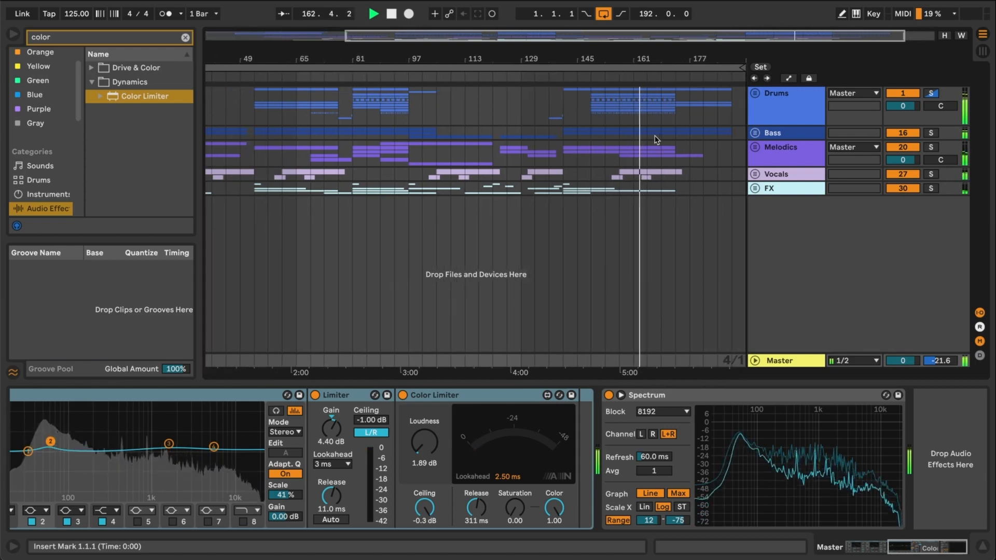
pyautogui.scroll(4, 630, 141)
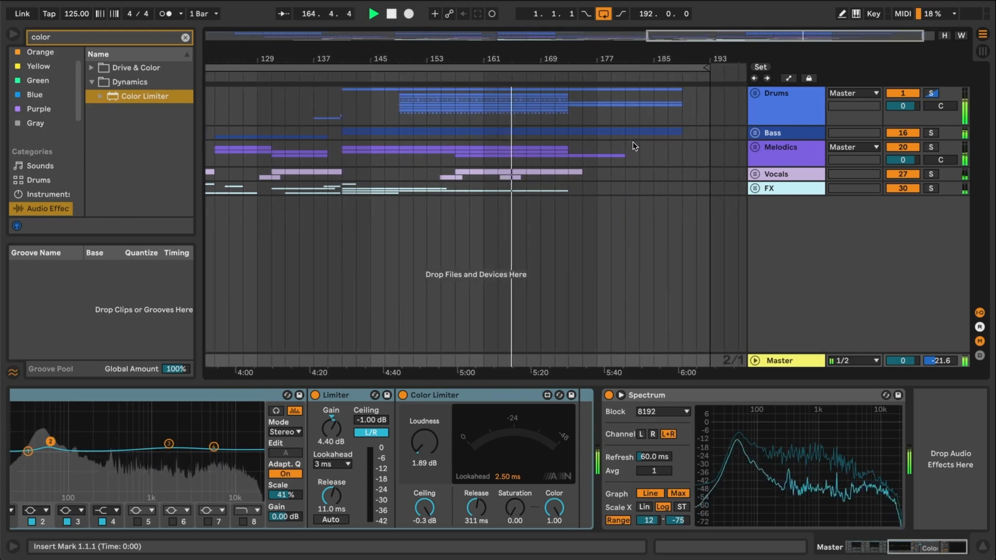
pyautogui.scroll(-2, 647, 145)
pyautogui.scroll(-3, 647, 144)
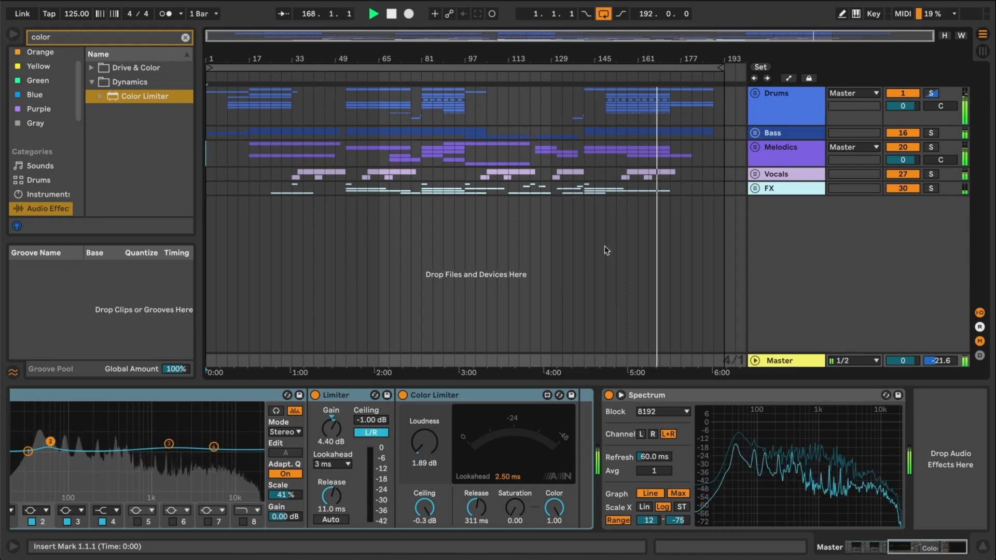
# - Inspect the Master rack's two Glue Compressors and EQ Eight
pyautogui.hscroll(-2, 499, 399)
pyautogui.hscroll(-10, 499, 401)
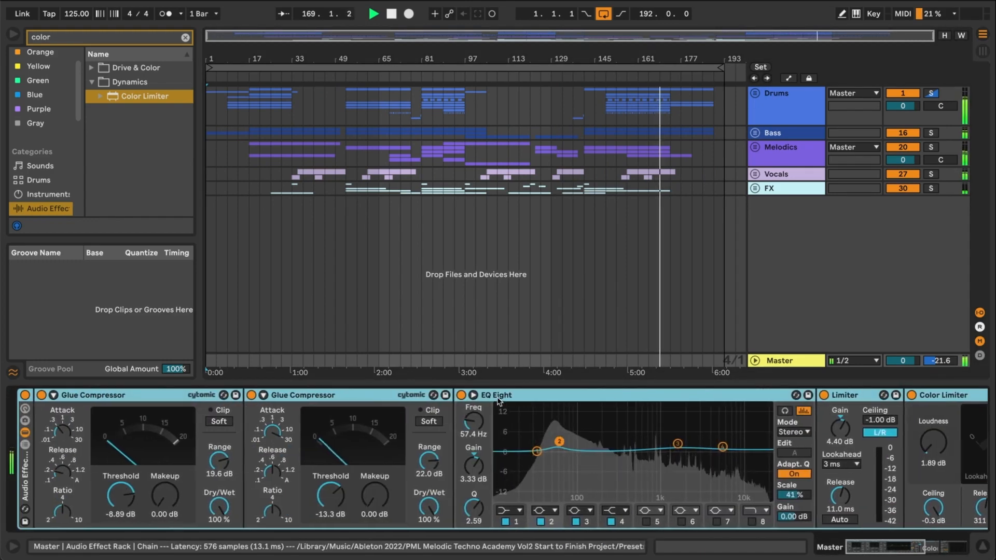
pyautogui.click(358, 397)
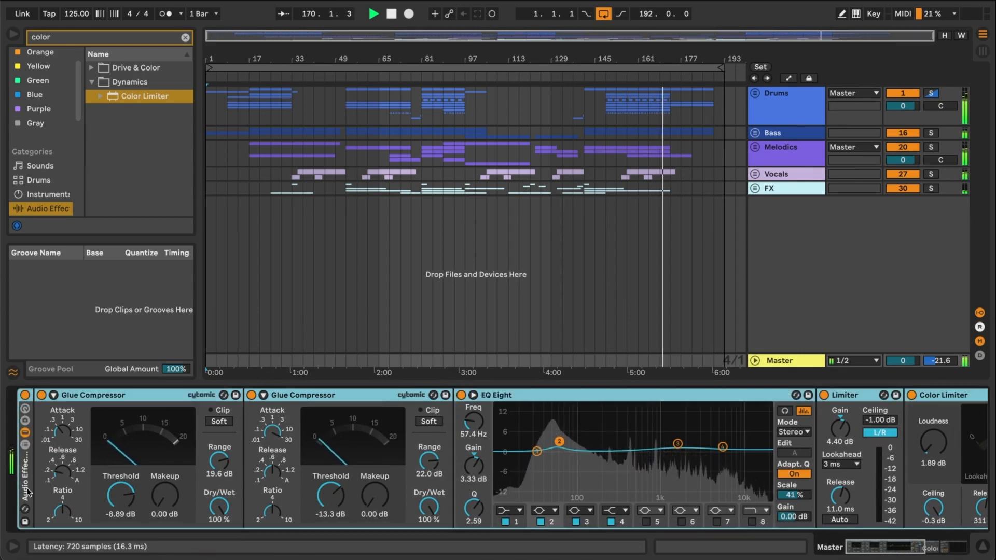
pyautogui.click(150, 409)
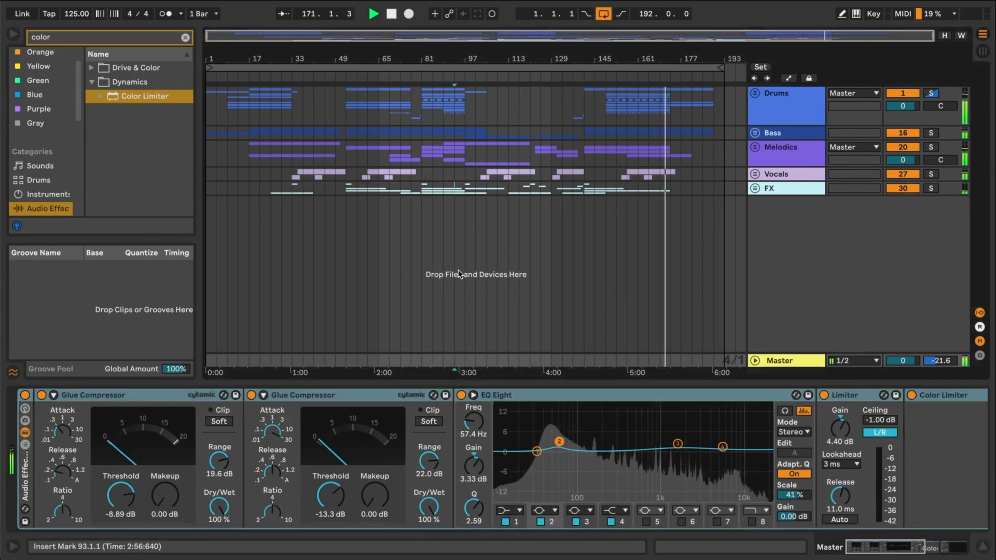
pyautogui.click(455, 187)
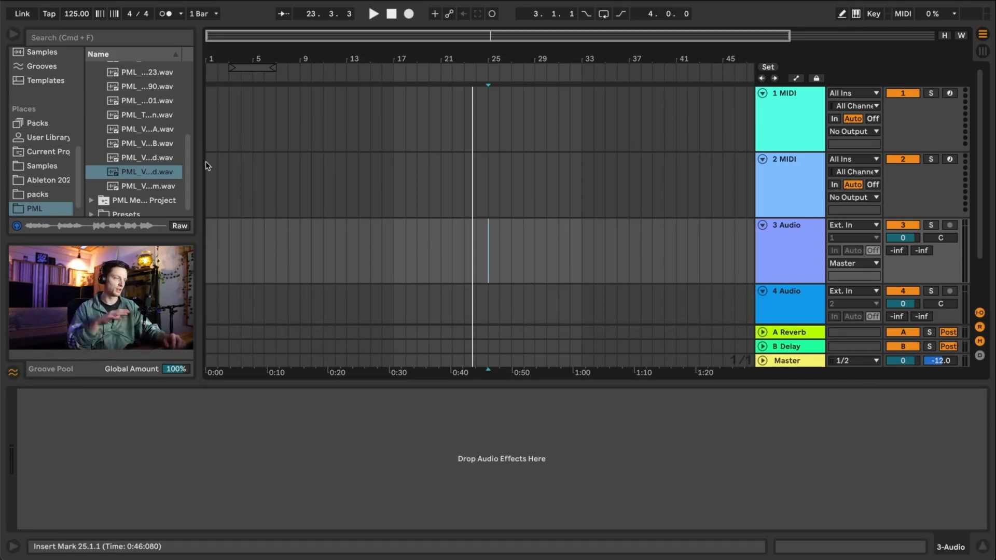
# - Audition the first samples in the course samples folder, starting with the cymbal
pyautogui.moveTo(188, 169); pyautogui.dragTo(183, 92)
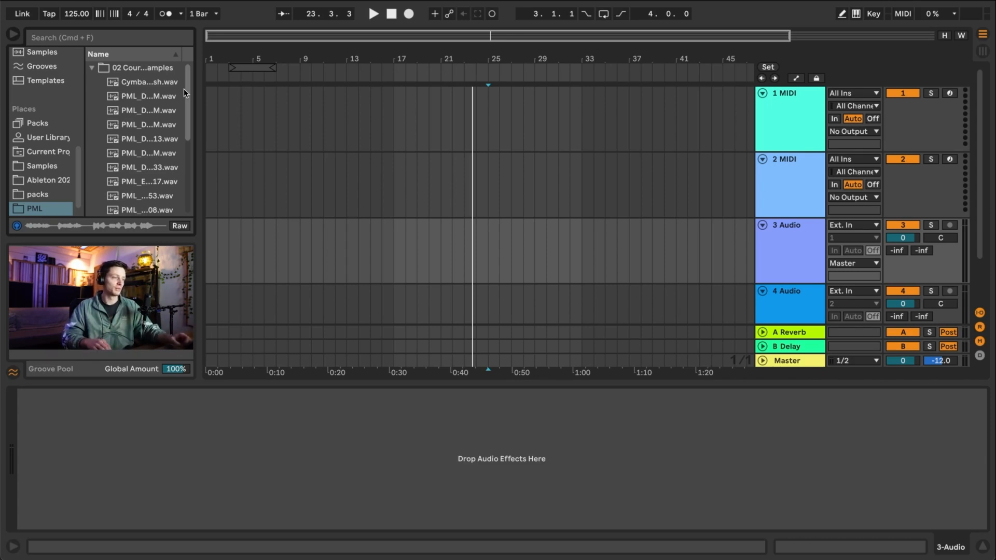
pyautogui.click(142, 83)
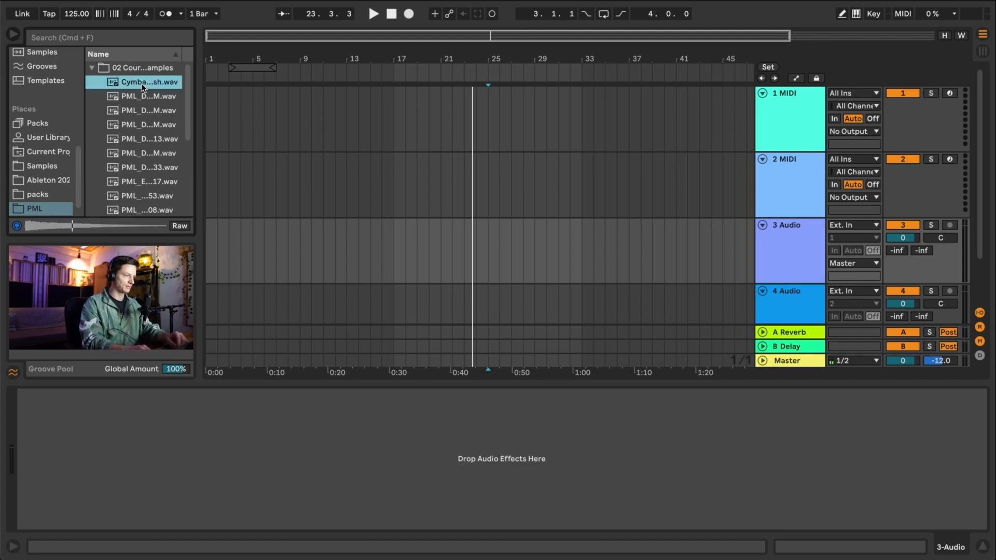
pyautogui.press('Down')
pyautogui.press('Up')
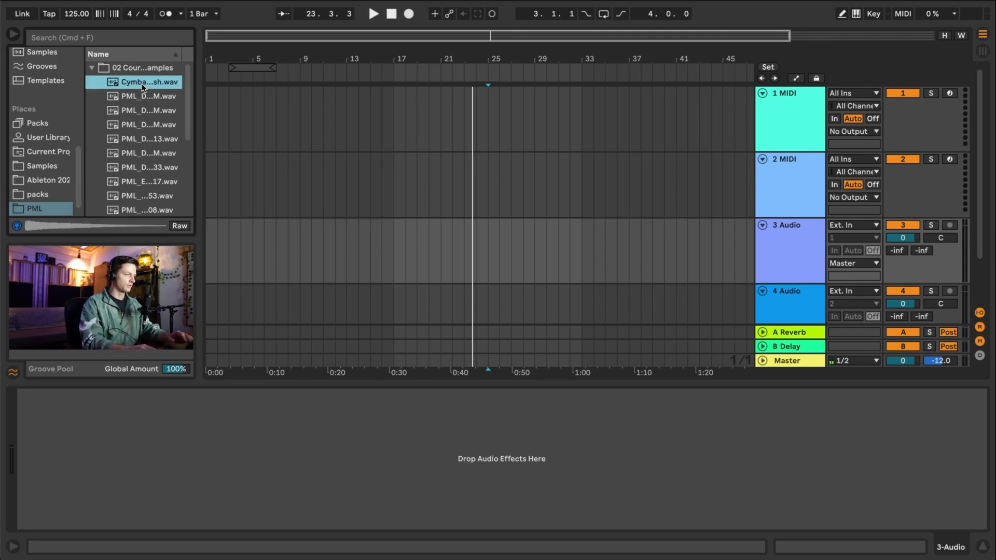
pyautogui.press('Down')
pyautogui.press('Down')
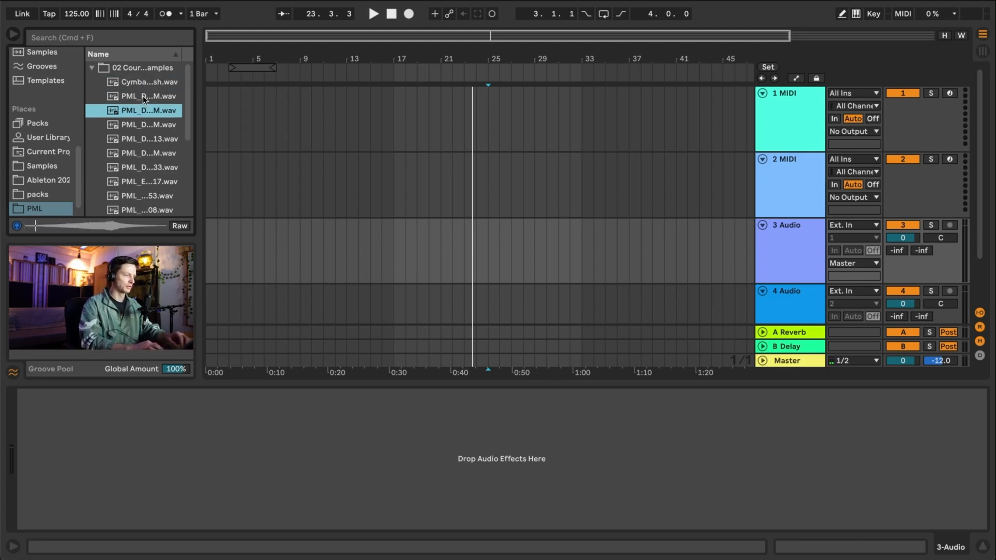
# - Place the PML_DPV7_SV_Diginoiseloop sample at bar 17 on audio track 3
pyautogui.click(142, 96)
pyautogui.moveTo(116, 100); pyautogui.dragTo(394, 251)
pyautogui.scroll(3, 393, 251)
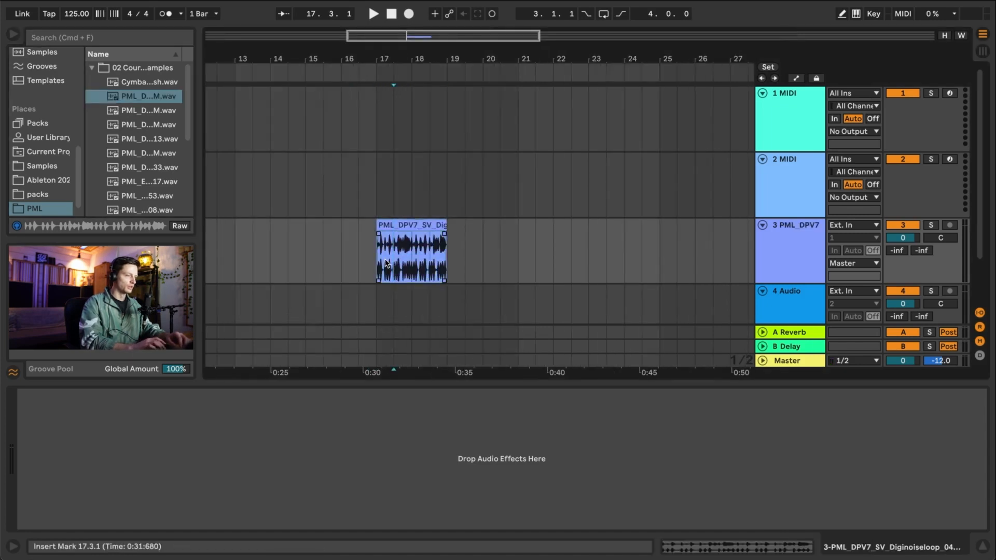
pyautogui.scroll(-5, 374, 259)
# - Search the audio effects for "util" and add Utility to the Master track
pyautogui.click(778, 359)
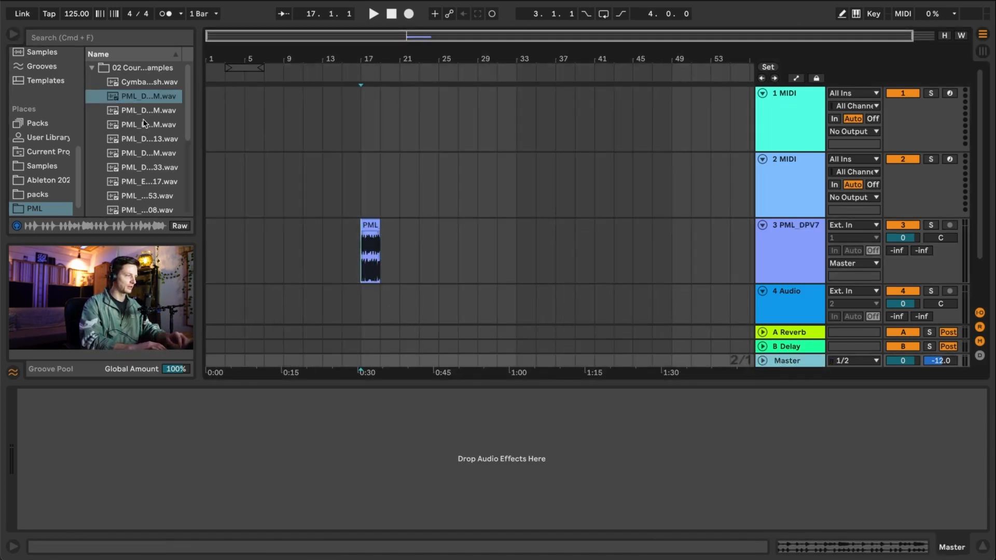
pyautogui.click(91, 37)
pyautogui.write('util')
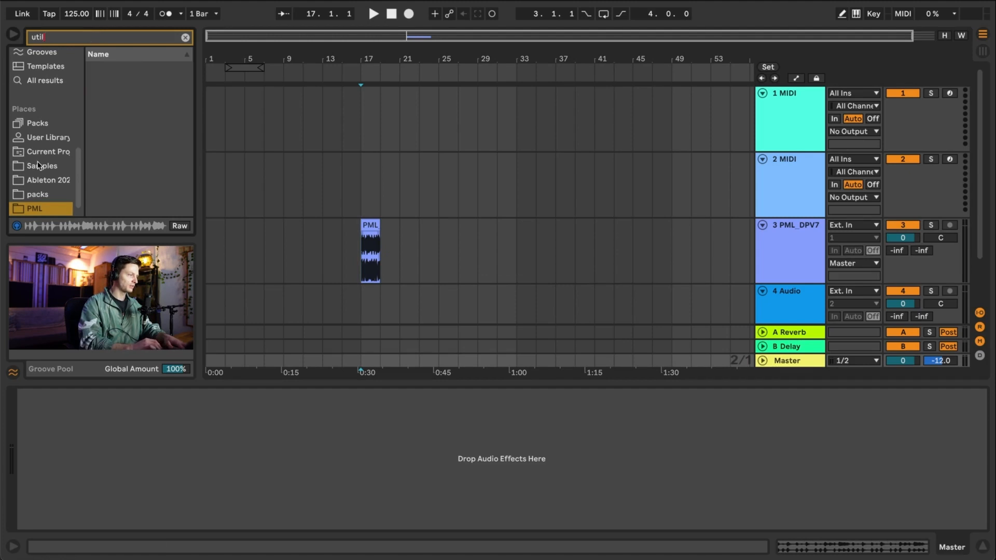
pyautogui.scroll(10, 37, 165)
pyautogui.scroll(-2, 42, 150)
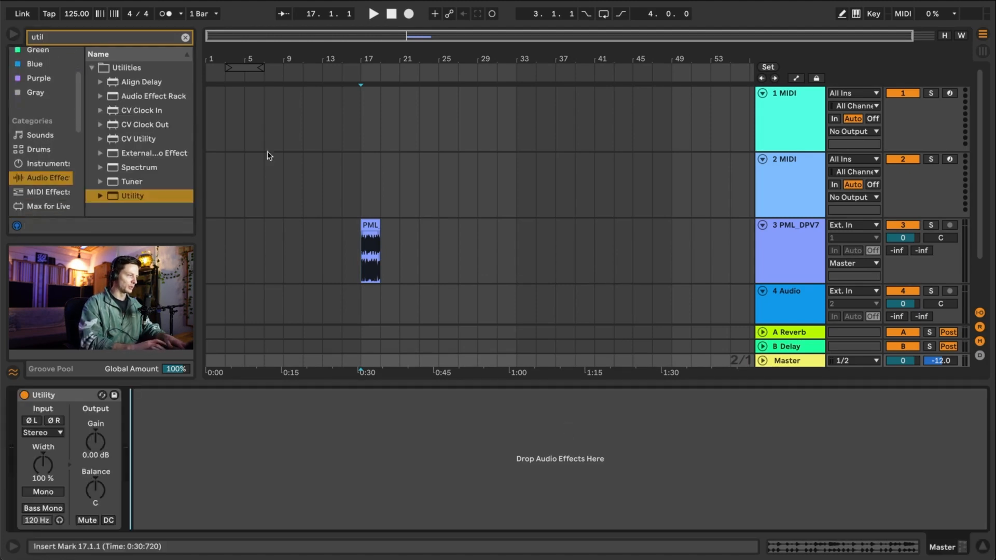
# - Search the audio effects for "limiter" and add a Limiter after Utility on the Master track
pyautogui.hotkey('ctrl', 'a')
pyautogui.write('limiter')
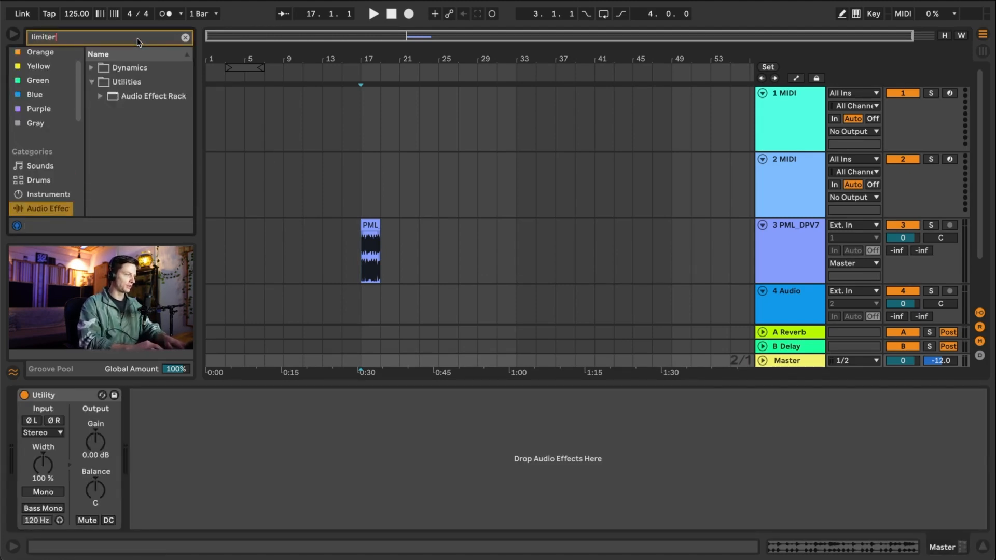
pyautogui.click(91, 67)
pyautogui.moveTo(134, 110); pyautogui.dragTo(107, 462)
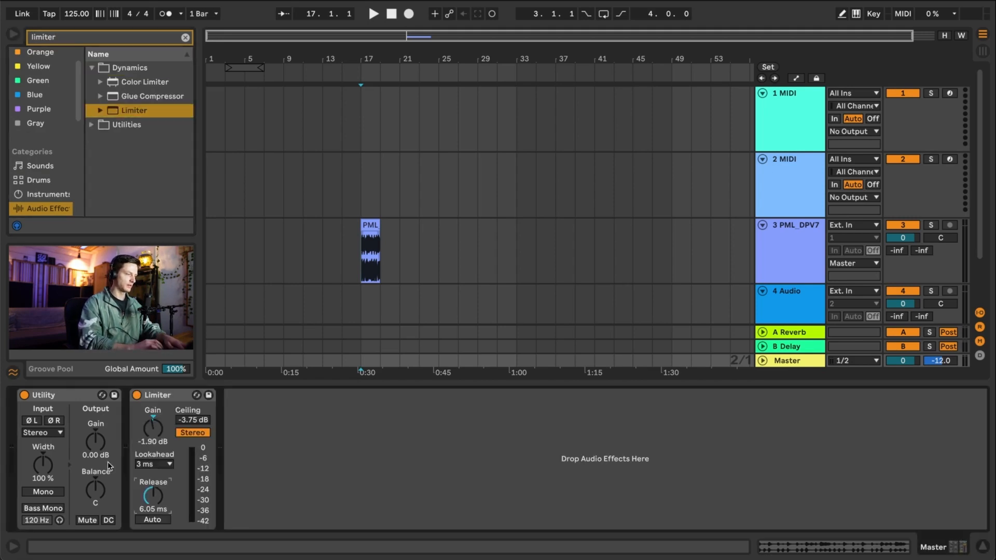
# - Play the noise loop clip on track 3 from bar 17
pyautogui.click(366, 271)
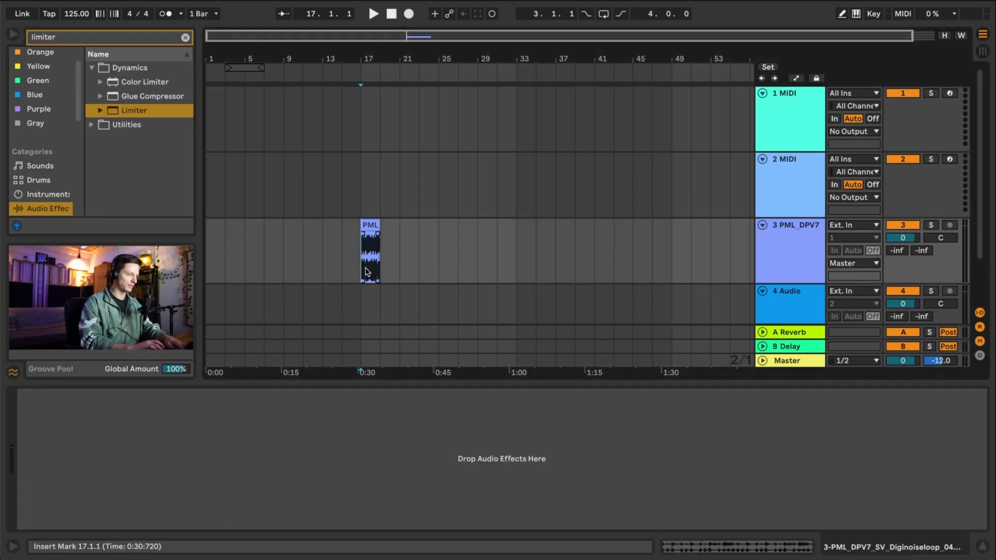
pyautogui.press('z')
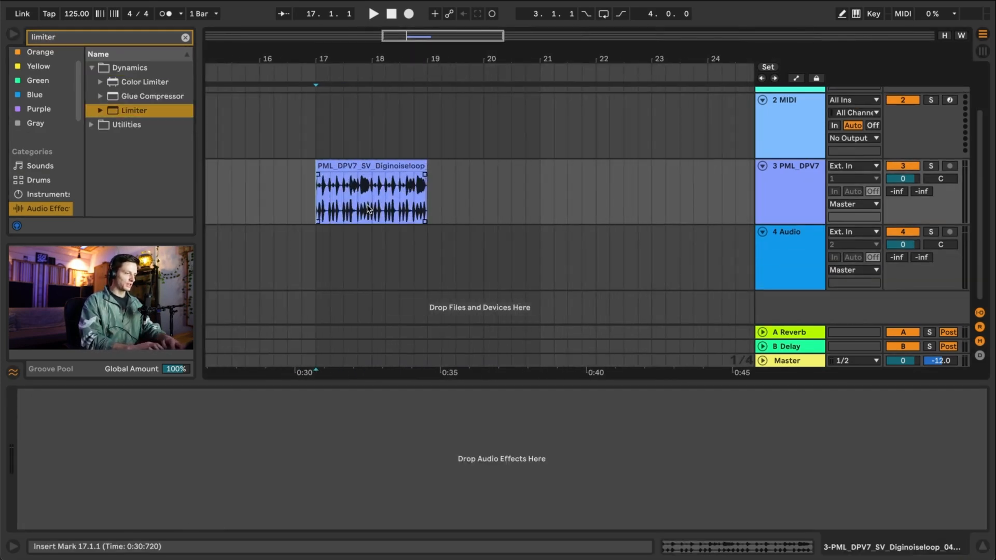
pyautogui.press('space')
pyautogui.press('x')
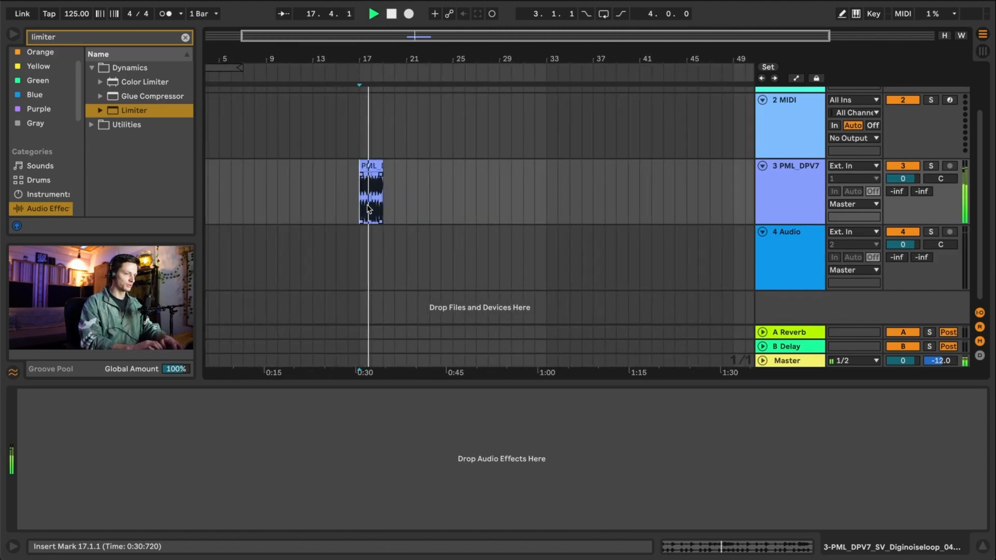
# - Clear the browser search and return to the PML folder
pyautogui.click(187, 37)
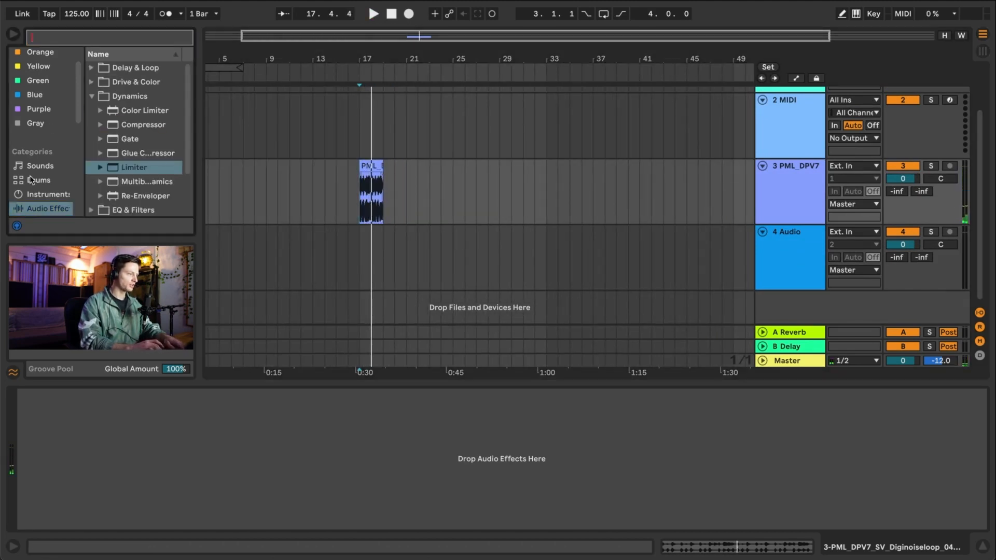
pyautogui.scroll(-5, 29, 177)
pyautogui.click(37, 206)
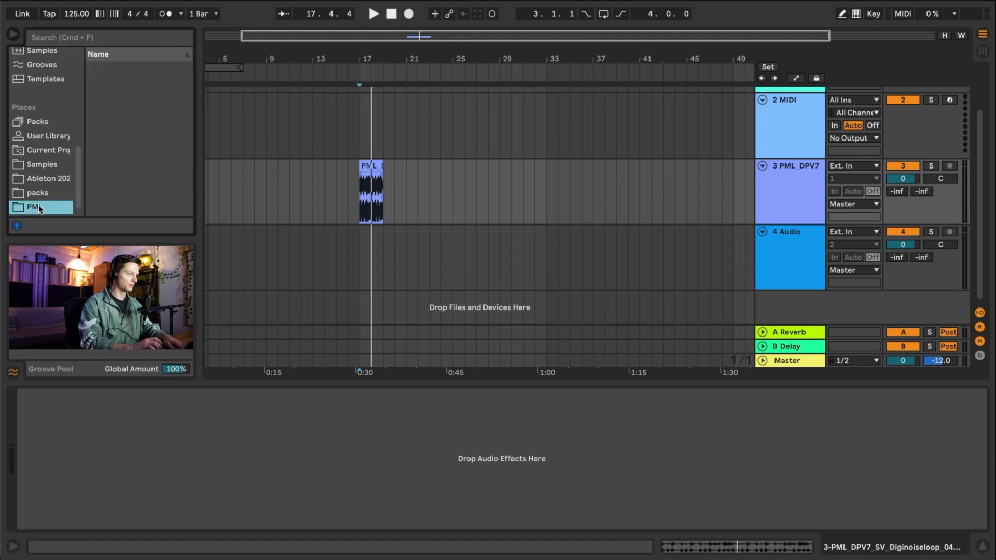
# - Audition the loops and place PML_DPV7_SV_Hatloop_008 at bar 17 on audio track 4
pyautogui.click(143, 95)
pyautogui.press('Down')
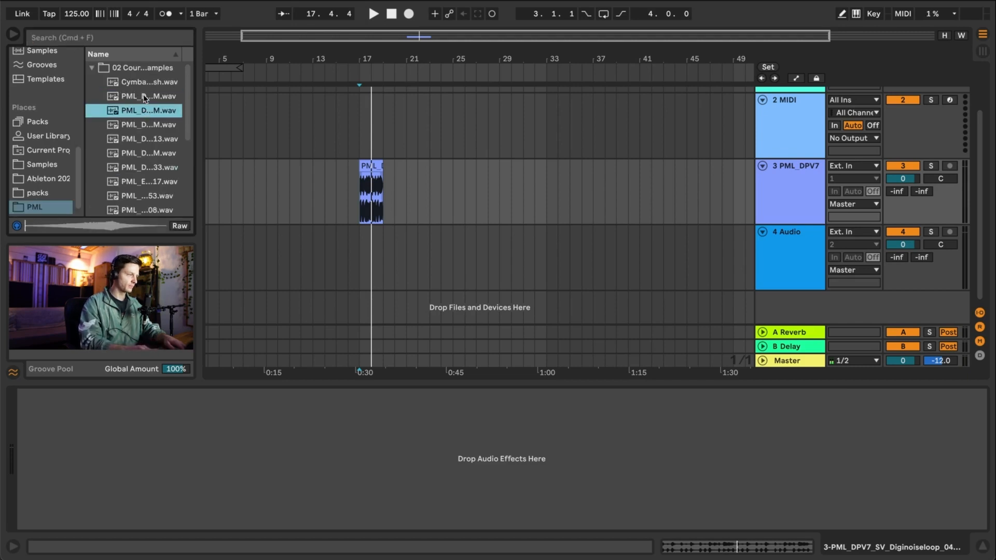
pyautogui.press('Down')
pyautogui.moveTo(149, 124); pyautogui.dragTo(364, 275)
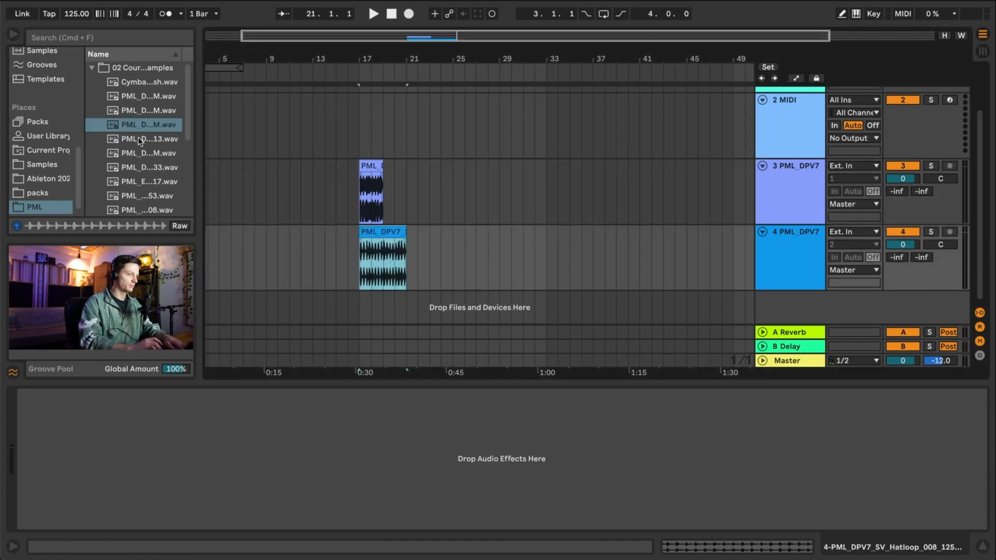
# - Audition the following samples and place PML_DPV7_SV_Percloop_001 at bar 17 on a new audio track below the hat loop
pyautogui.scroll(-2, 139, 119)
pyautogui.press('Down')
pyautogui.press('Down')
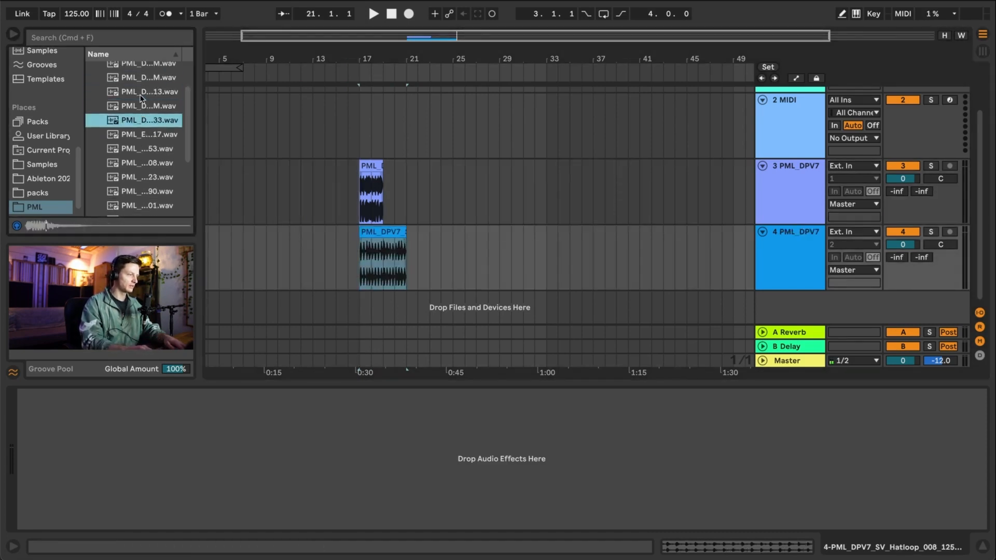
pyautogui.press('Up')
pyautogui.moveTo(155, 106); pyautogui.dragTo(360, 306)
# - Place PML_DPV7_SV_Snare_033 and PML_Engelhardt_Hihatloop_17 at bar 17 on two new audio tracks below the percussion loop
pyautogui.click(155, 121)
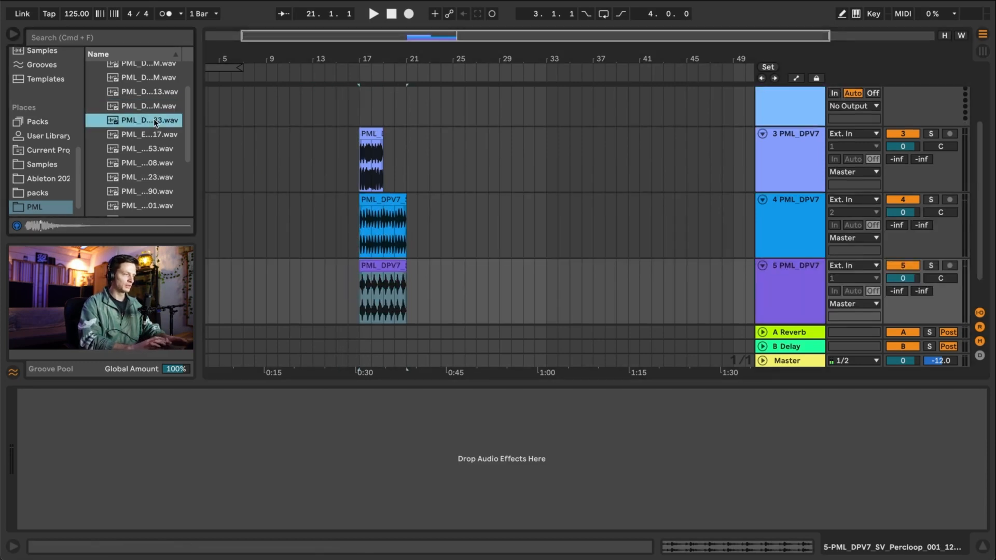
pyautogui.moveTo(147, 134); pyautogui.dragTo(320, 269)
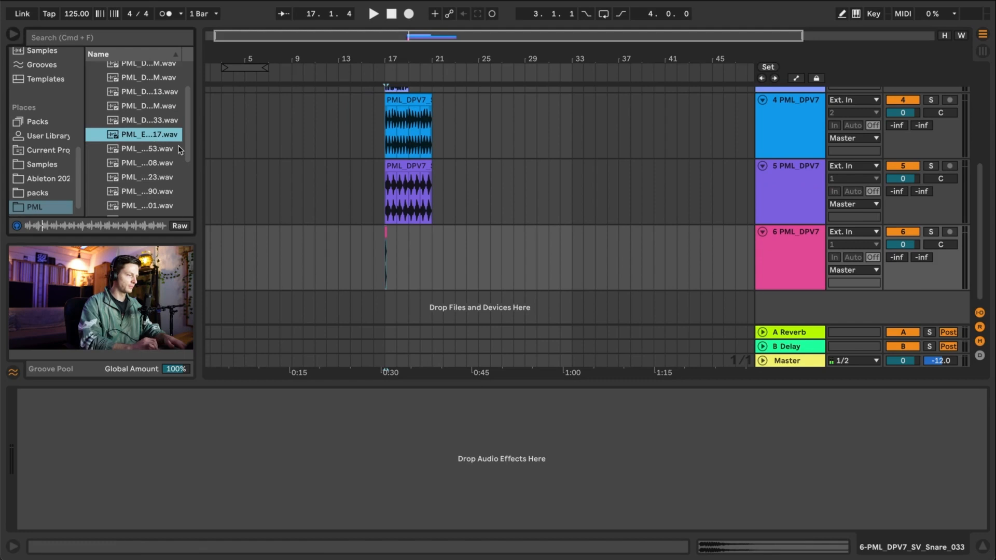
pyautogui.moveTo(150, 134); pyautogui.dragTo(389, 310)
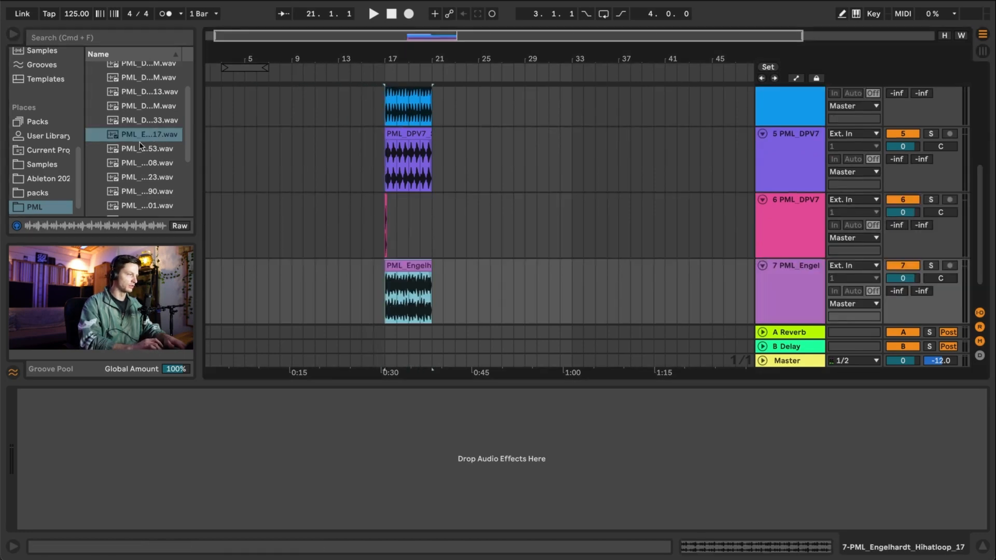
# - Audition the next sample ending in 53 and place it at bar 18 on the snare track, track 6
pyautogui.scroll(-2, 140, 146)
pyautogui.click(138, 119)
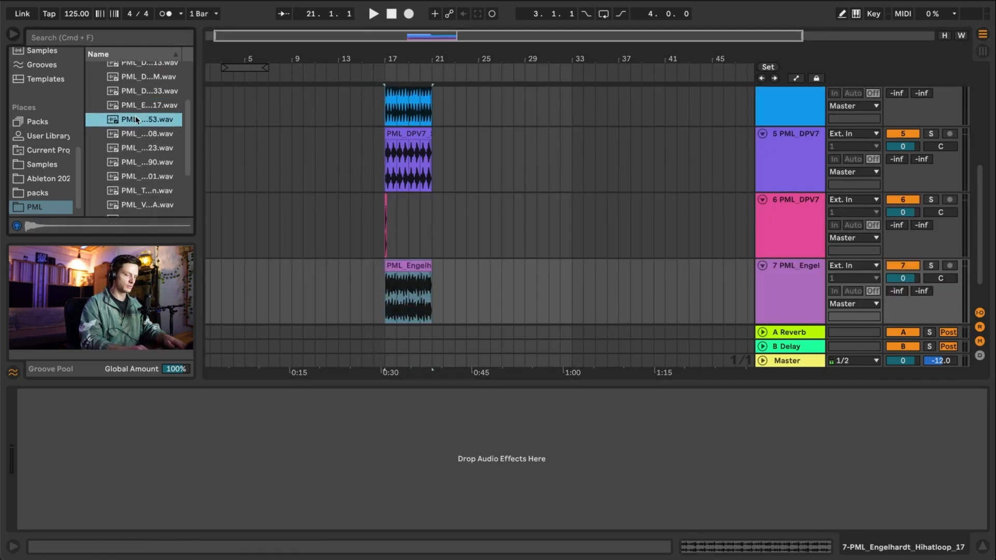
pyautogui.moveTo(137, 119); pyautogui.dragTo(396, 196)
pyautogui.press('+')
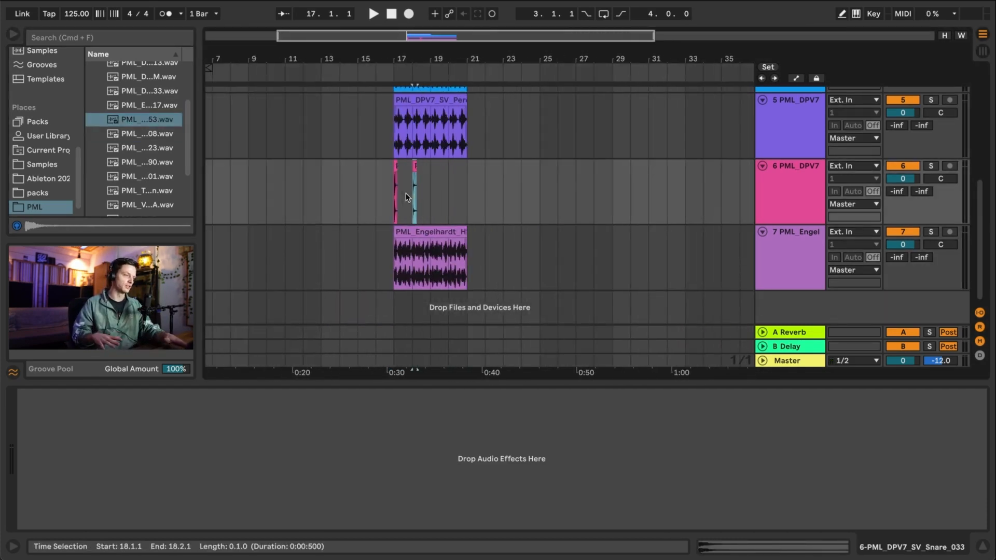
# - Audition the samples ending in 08 and 23 and place them at bars 19 and 20 on track 6
pyautogui.click(143, 136)
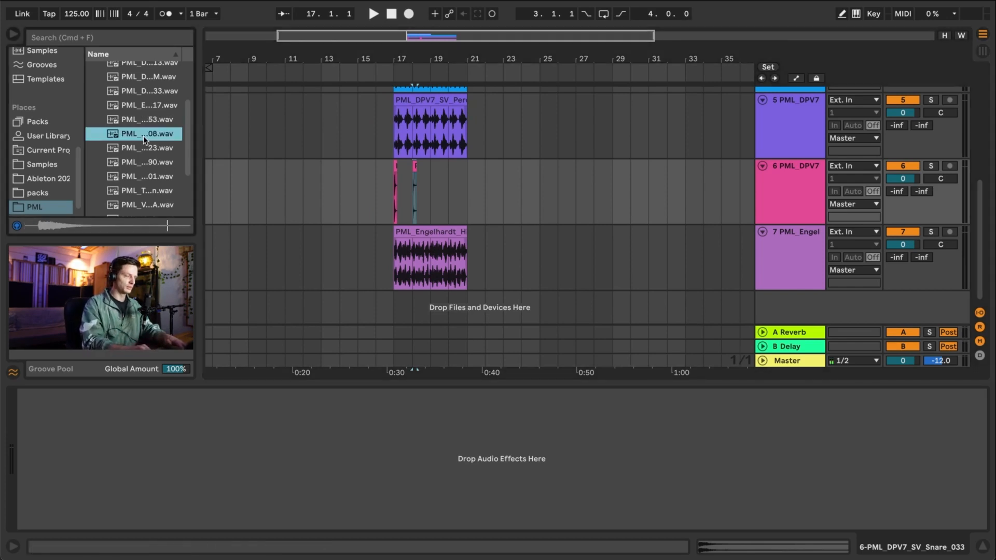
pyautogui.moveTo(143, 136); pyautogui.dragTo(433, 194)
pyautogui.click(138, 147)
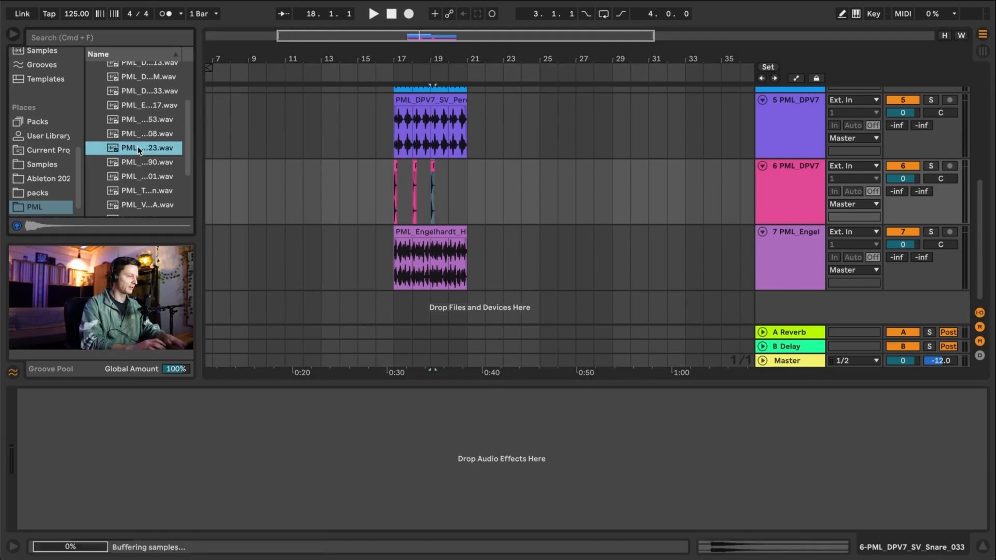
pyautogui.moveTo(138, 147); pyautogui.dragTo(450, 194)
# - Audition the sample ending in 90 and place the sample ending in 01 at bar 21 on track 6
pyautogui.click(128, 162)
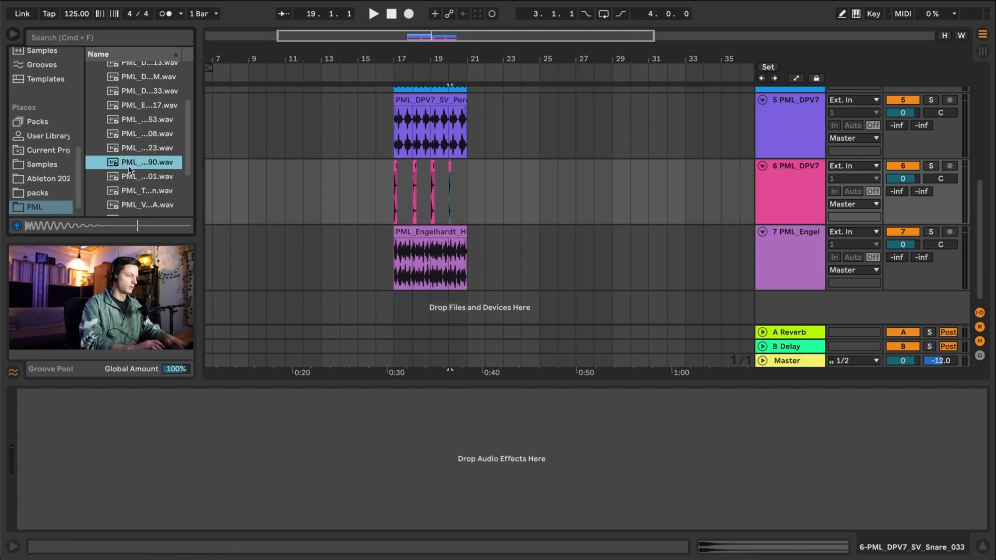
pyautogui.click(140, 190)
pyautogui.moveTo(139, 176); pyautogui.dragTo(484, 206)
# - Load the PML_MD_KICK_090 sample as a playable instrument on MIDI track 2
pyautogui.click(176, 160)
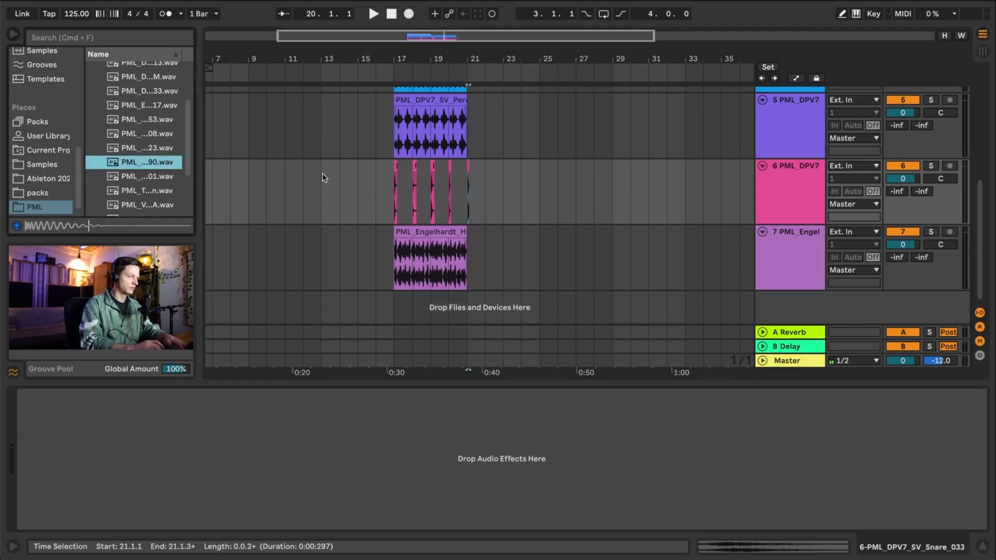
pyautogui.scroll(5, 348, 172)
pyautogui.scroll(1, 348, 173)
pyautogui.click(347, 172)
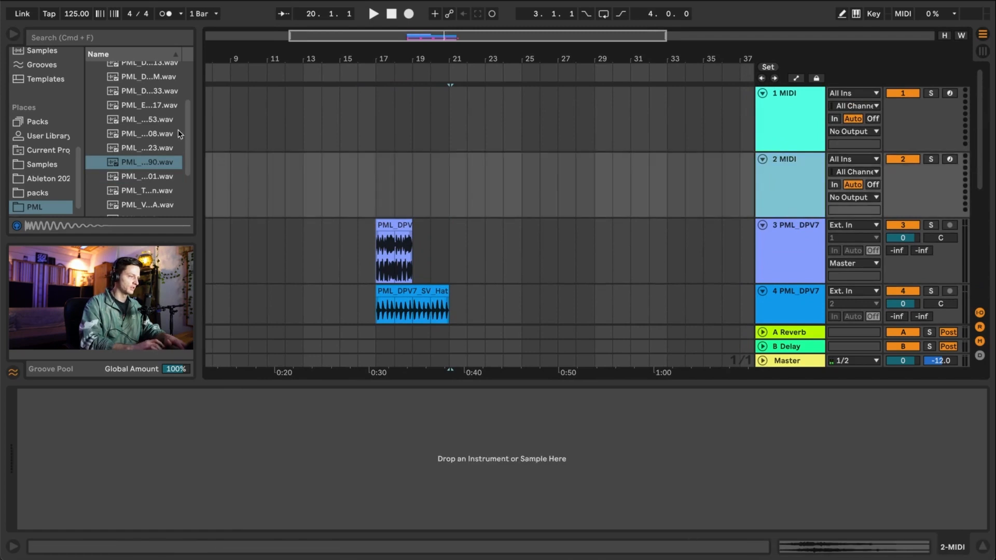
pyautogui.doubleClick(153, 160)
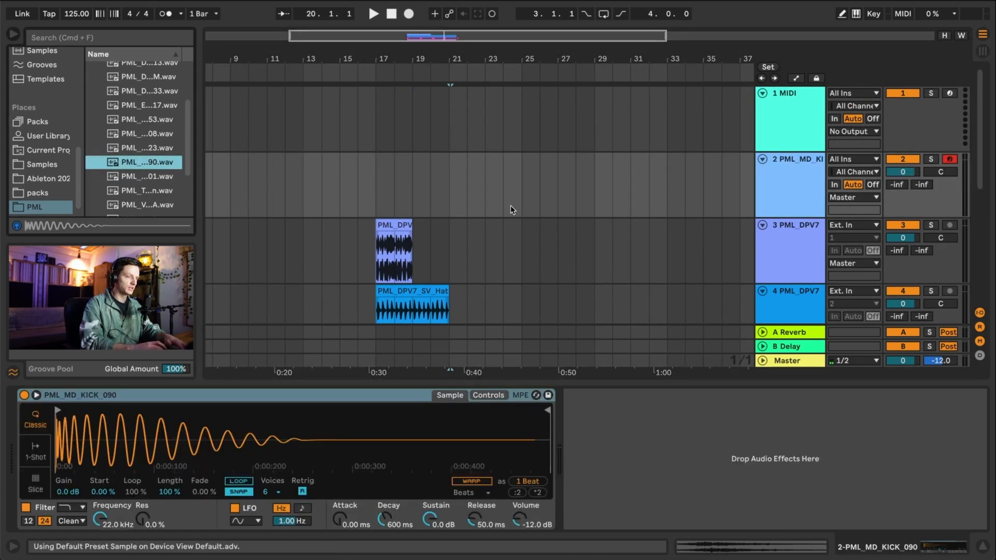
# - Audition the remaining course samples down to the end of the list, including the vocal files, and go back through them
pyautogui.scroll(-5, 510, 206)
pyautogui.click(153, 177)
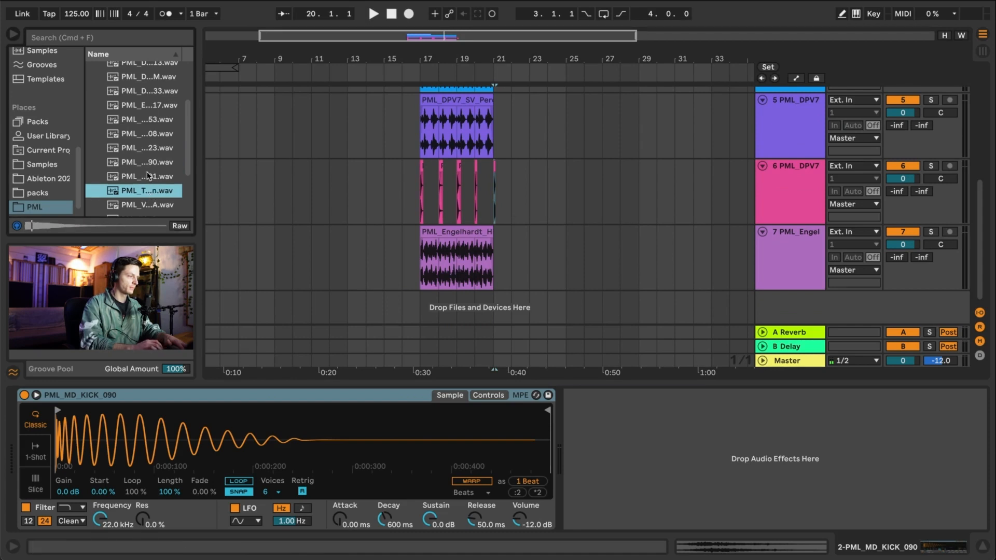
pyautogui.click(146, 206)
pyautogui.scroll(-5, 146, 208)
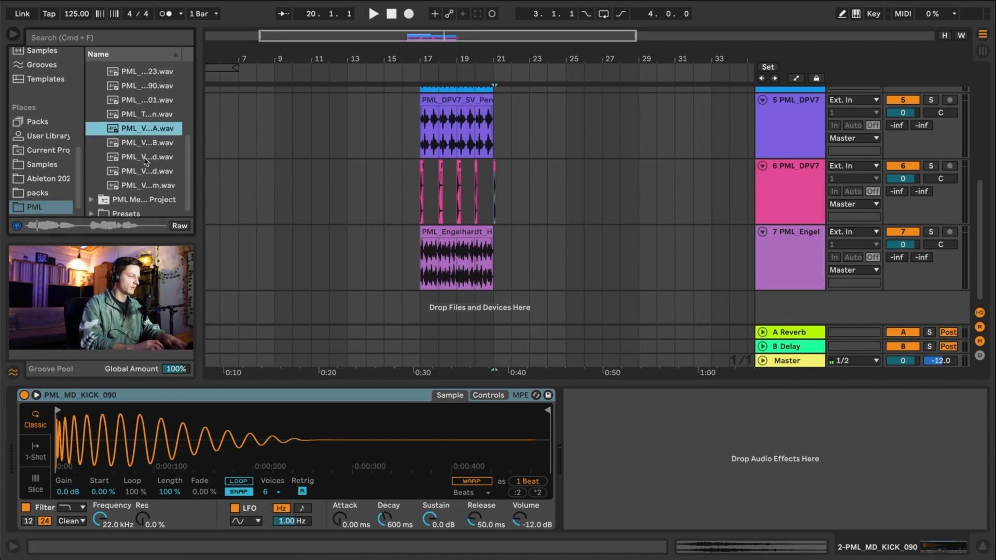
pyautogui.press('Down')
pyautogui.press('Down')
pyautogui.press('Down')
pyautogui.press('Down')
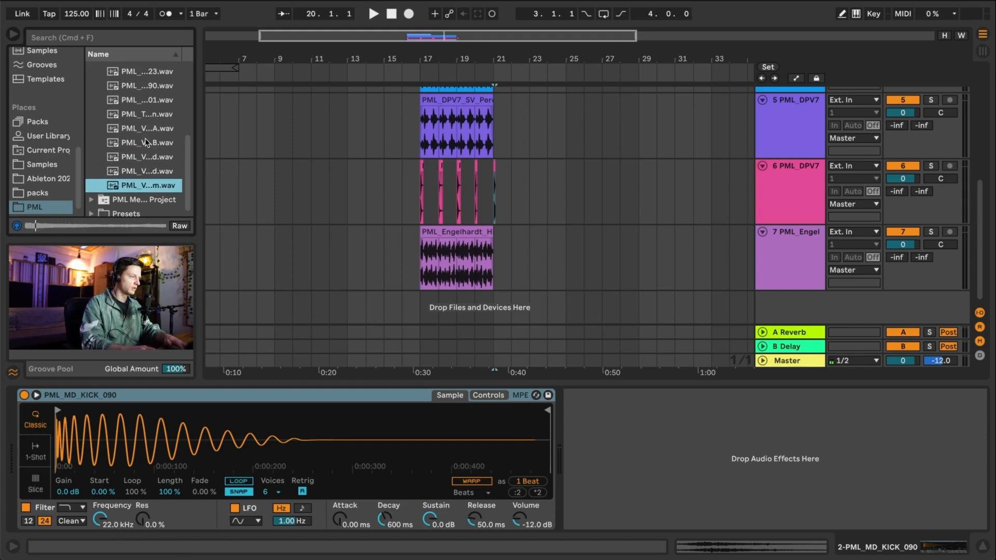
pyautogui.press('Up')
pyautogui.press('Up')
pyautogui.press('Up')
pyautogui.press('Up')
pyautogui.press('Up')
pyautogui.press('Up')
pyautogui.press('Up')
pyautogui.press('Up')
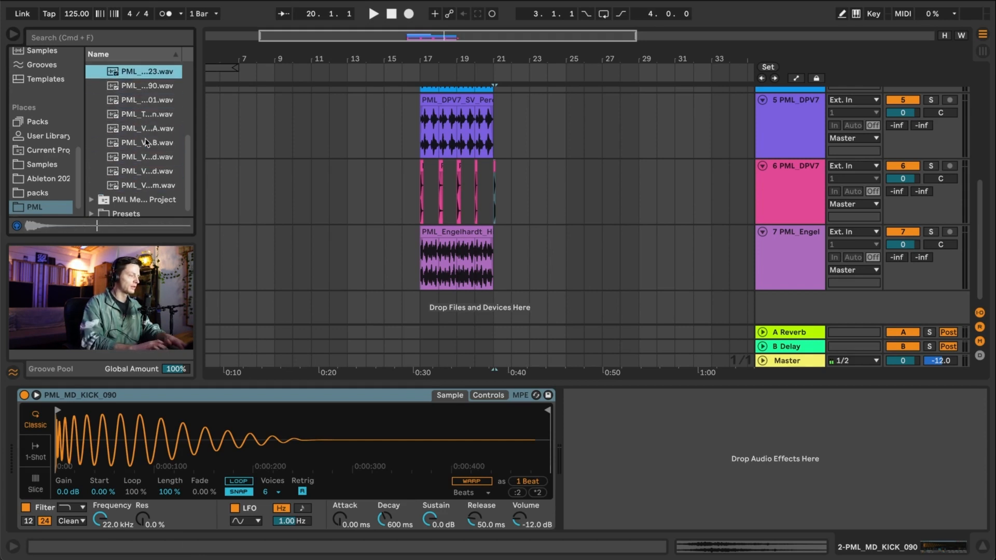
pyautogui.scroll(10, 146, 143)
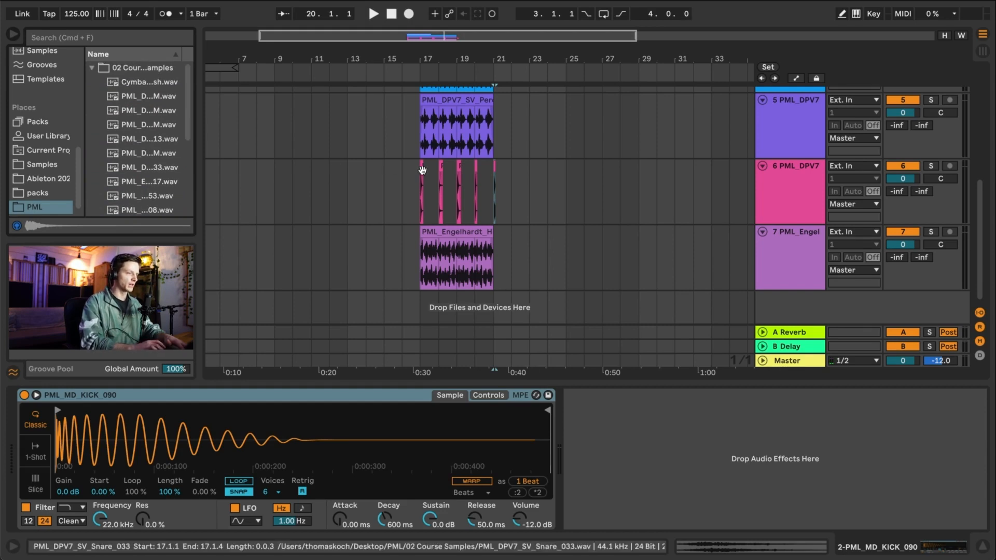
# - Insert an empty one-bar MIDI clip at bar 17 on the kick track, track 2
pyautogui.scroll(10, 422, 169)
pyautogui.click(787, 148)
pyautogui.click(787, 171)
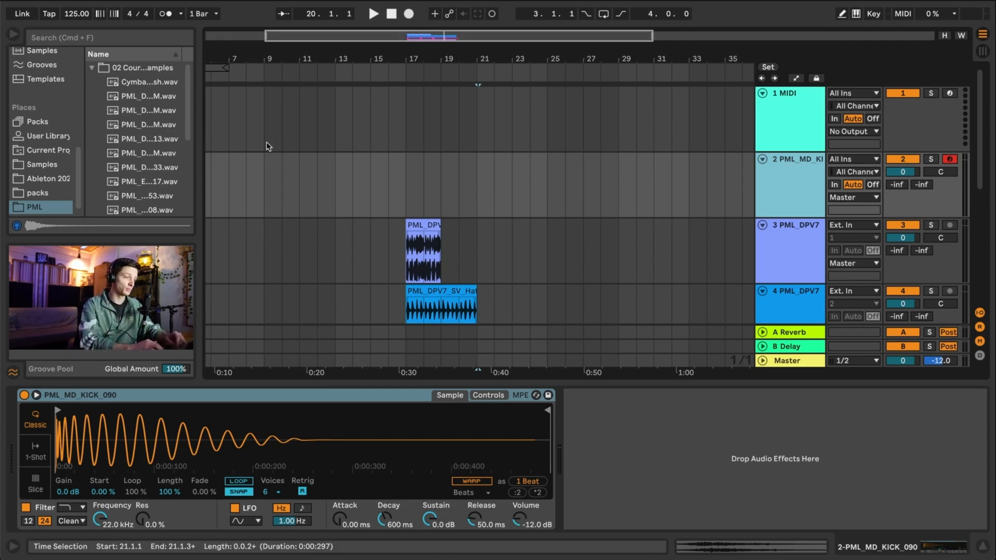
pyautogui.click(409, 156)
pyautogui.press('super+shift+m')
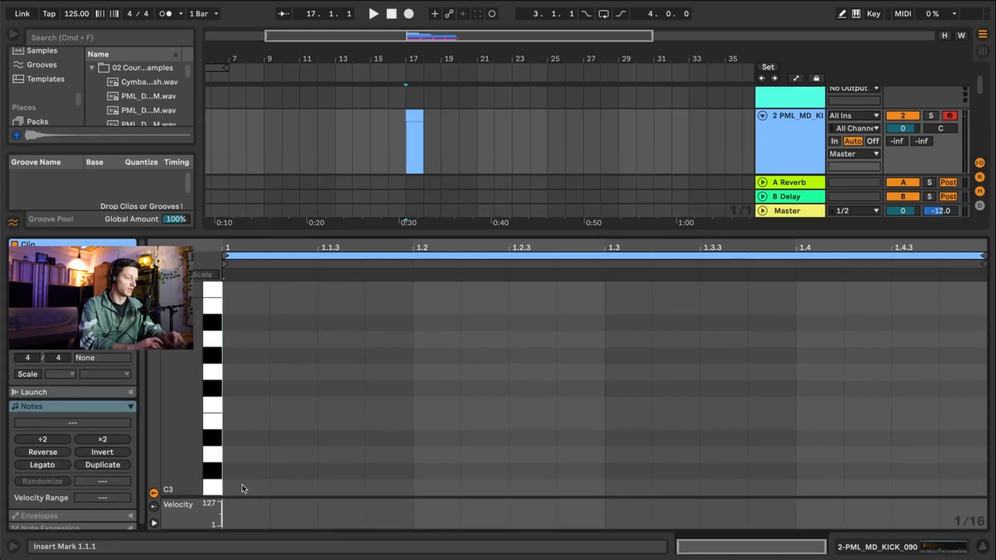
# - Add C3 notes on all four beats of the kick clip and repeat the clip through bar 20
pyautogui.doubleClick(240, 488)
pyautogui.doubleClick(425, 488)
pyautogui.doubleClick(629, 488)
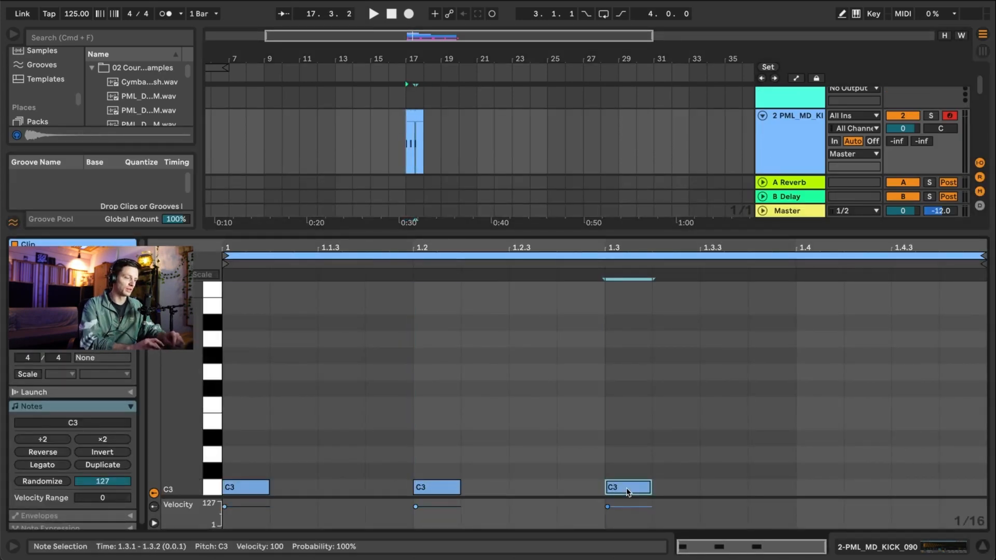
pyautogui.doubleClick(816, 487)
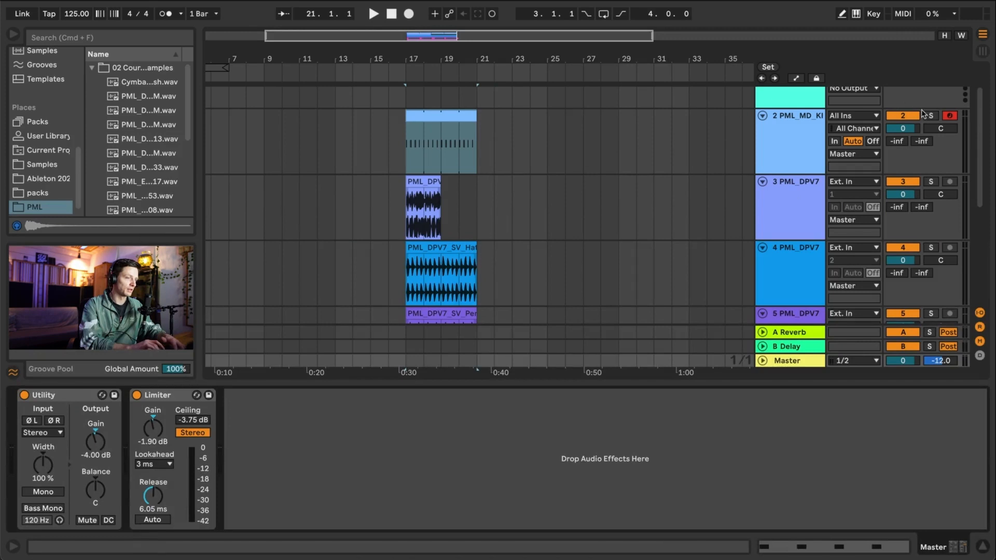
# - Solo and disarm the kick track, loop the four bars from bar 17 to 21, and start playback
pyautogui.click(927, 118)
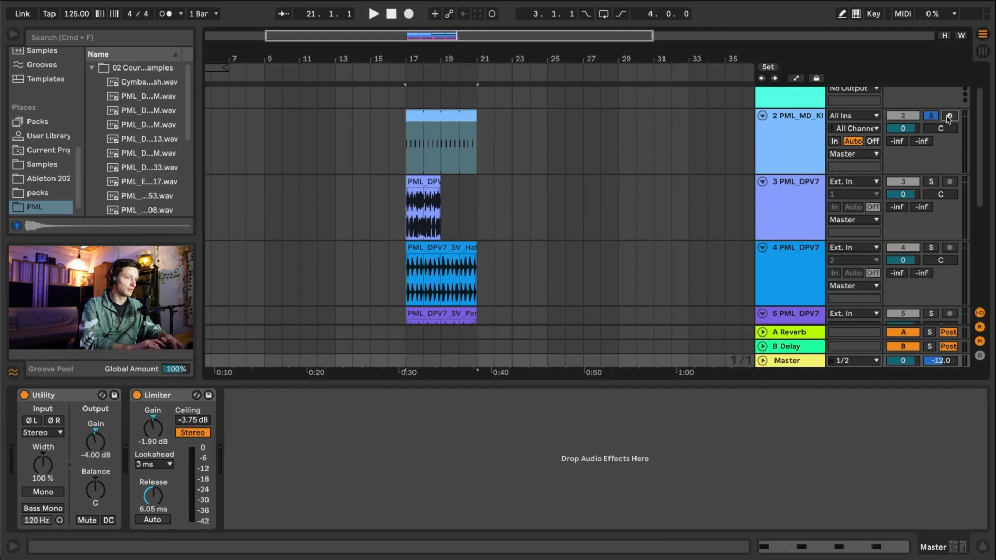
pyautogui.click(475, 145)
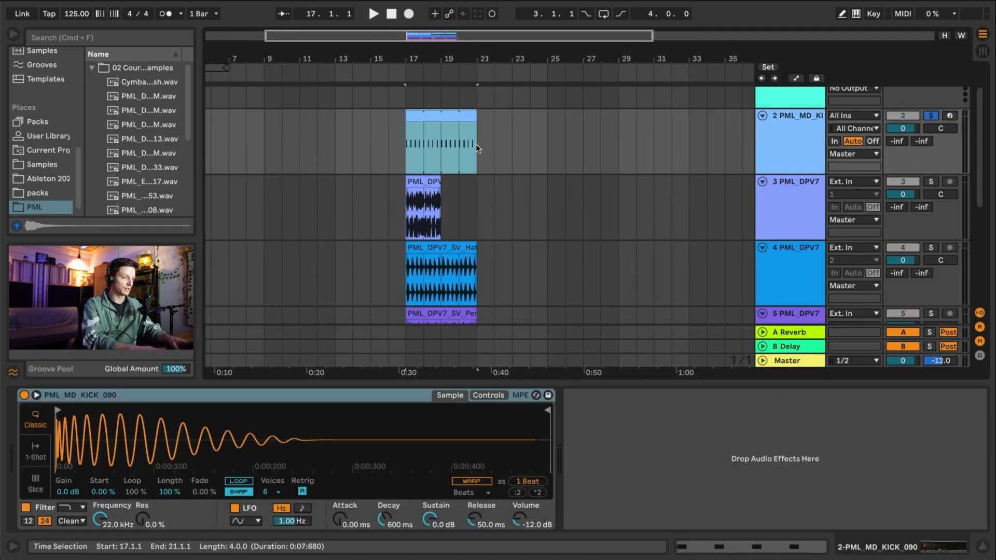
pyautogui.press('super+l')
pyautogui.press('space')
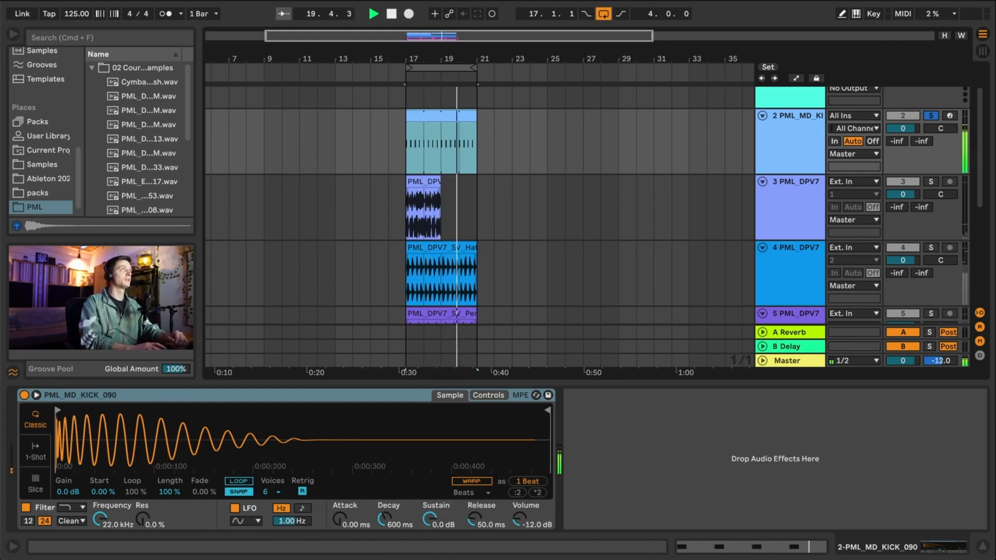
# - Switch the kick's sampler to 1-Shot mode and shorten the sample end to about 0.38 s
pyautogui.click(26, 455)
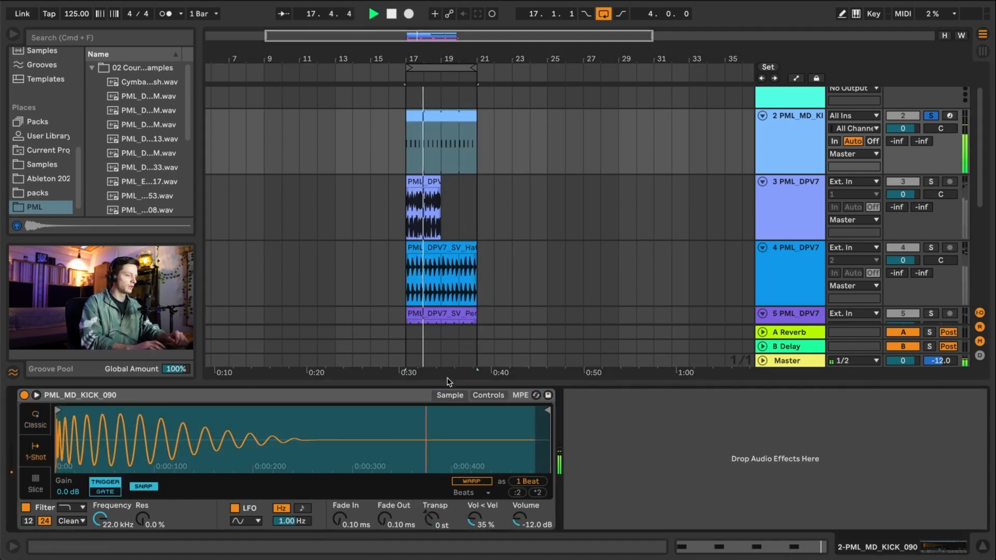
pyautogui.moveTo(547, 410); pyautogui.dragTo(430, 410)
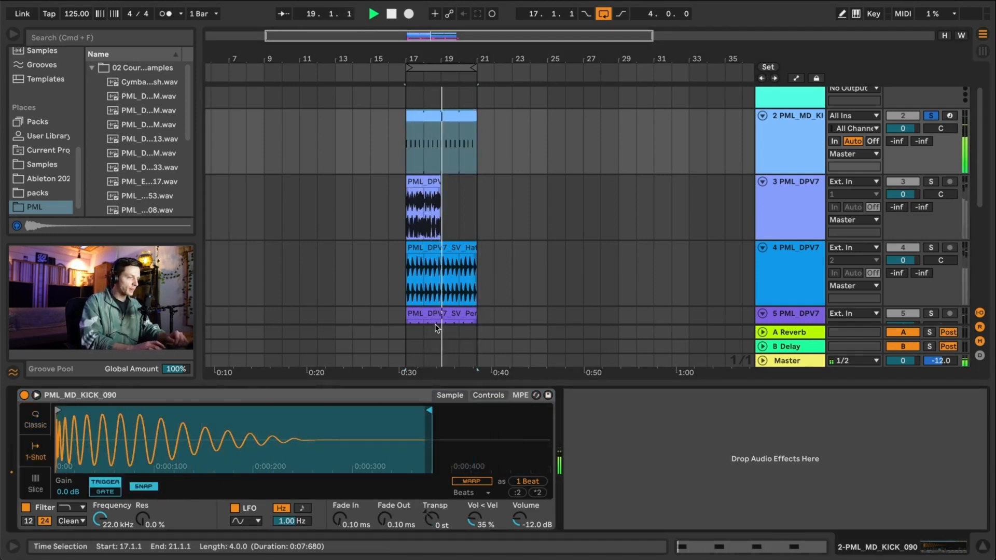
# - Search the audio effects for "eq" and add EQ Eight to the kick track
pyautogui.click(161, 38)
pyautogui.write('eq')
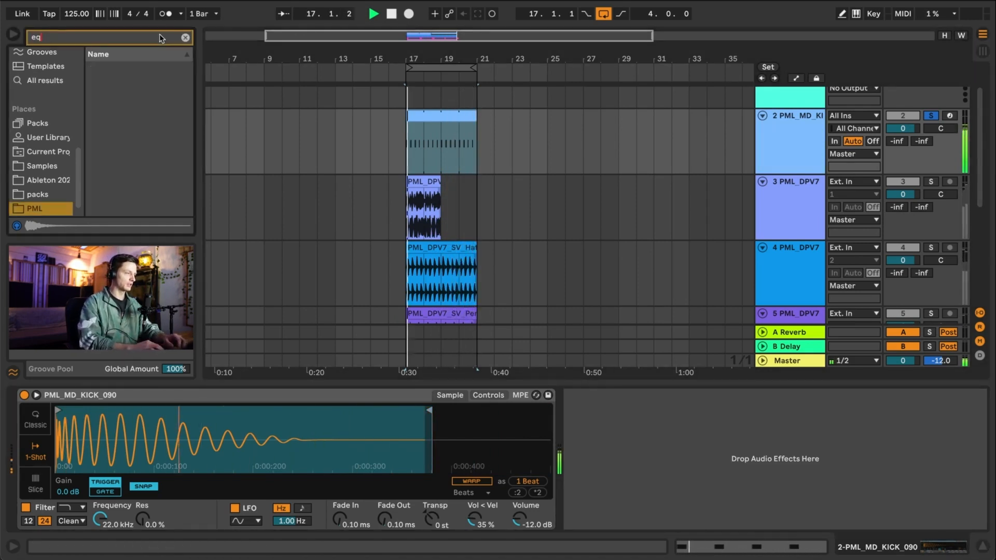
pyautogui.click(42, 166)
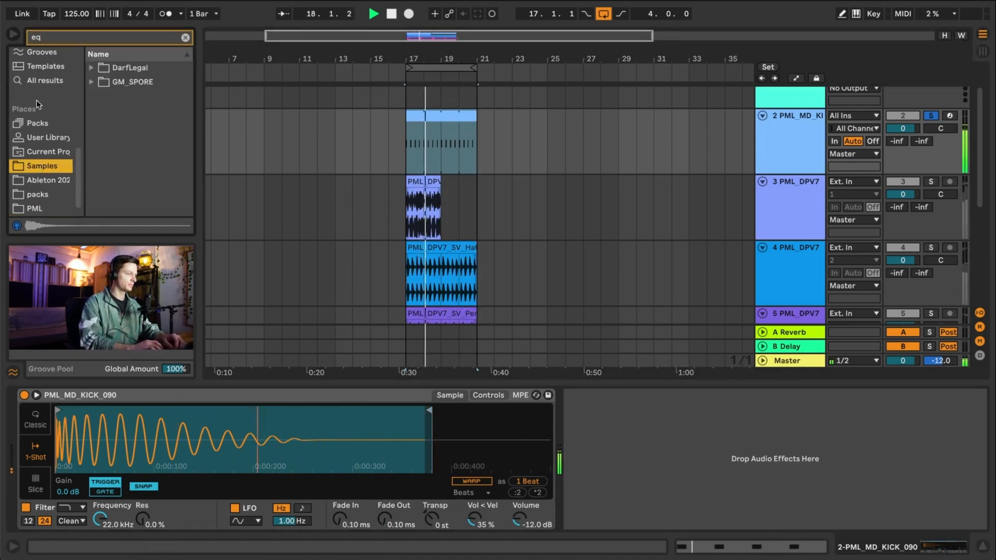
pyautogui.scroll(5, 46, 155)
pyautogui.click(45, 187)
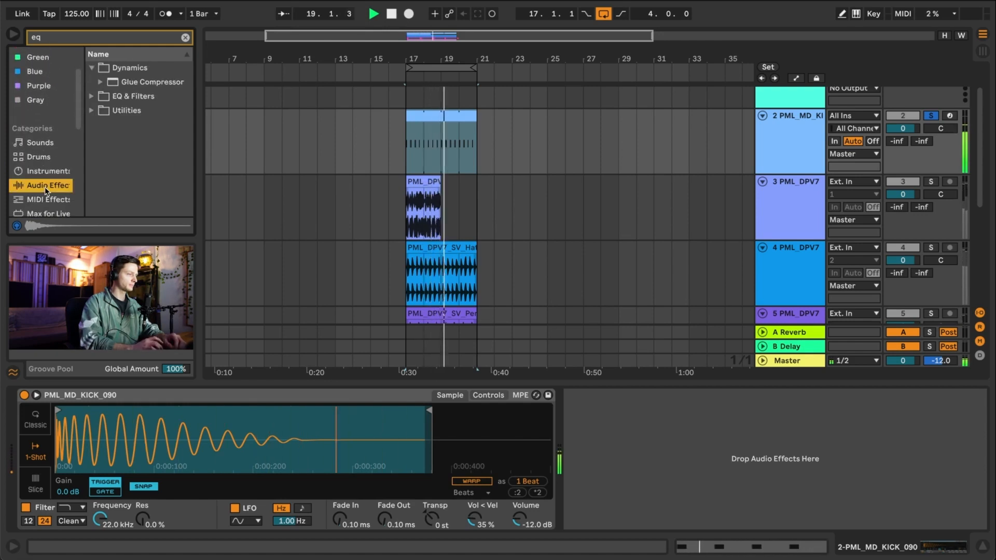
pyautogui.click(121, 96)
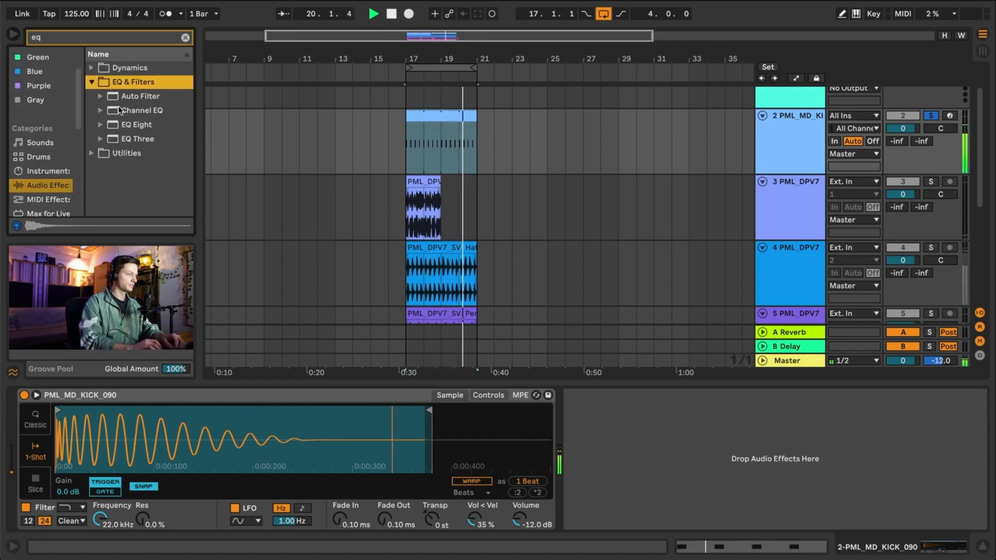
pyautogui.doubleClick(129, 124)
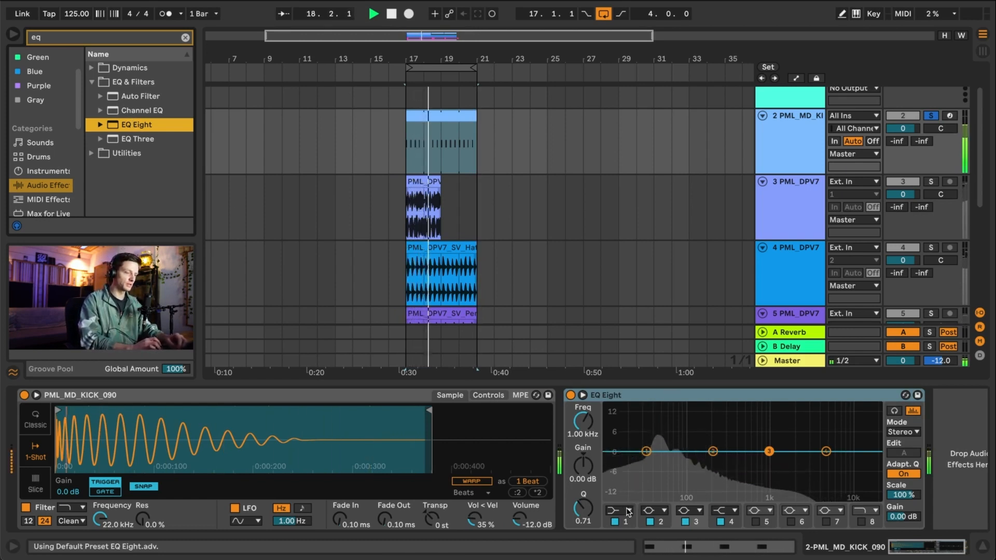
# - Make band 1 of the kick's EQ Eight a low cut at 26.7 Hz with a Q of 0.66
pyautogui.click(628, 511)
pyautogui.click(620, 420)
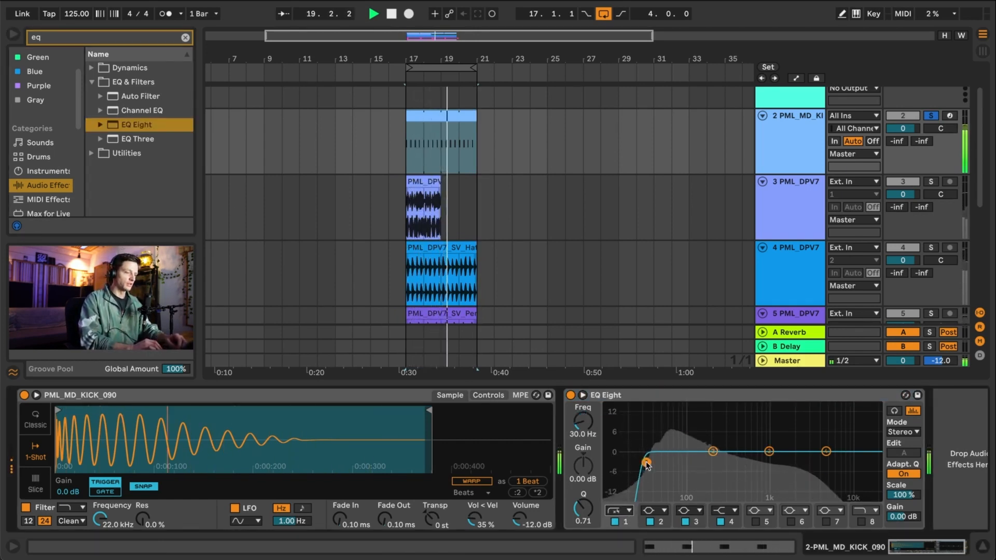
pyautogui.moveTo(646, 462); pyautogui.dragTo(642, 463)
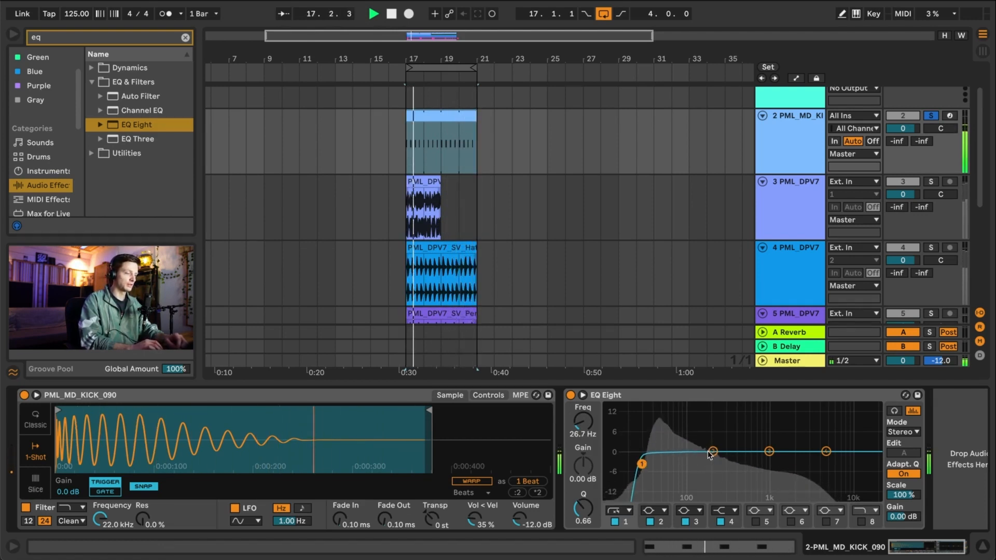
# - Boost EQ band 2 by 1.12 dB at 681 Hz and the band 4 high shelf by 3.35 dB at 4.54 kHz
pyautogui.moveTo(713, 451); pyautogui.dragTo(756, 450)
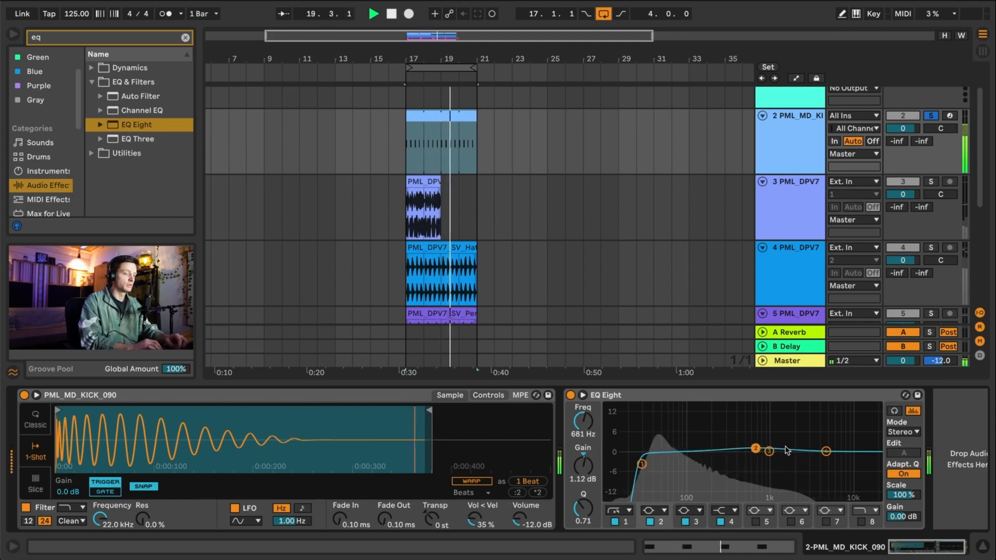
pyautogui.moveTo(826, 451); pyautogui.dragTo(822, 442)
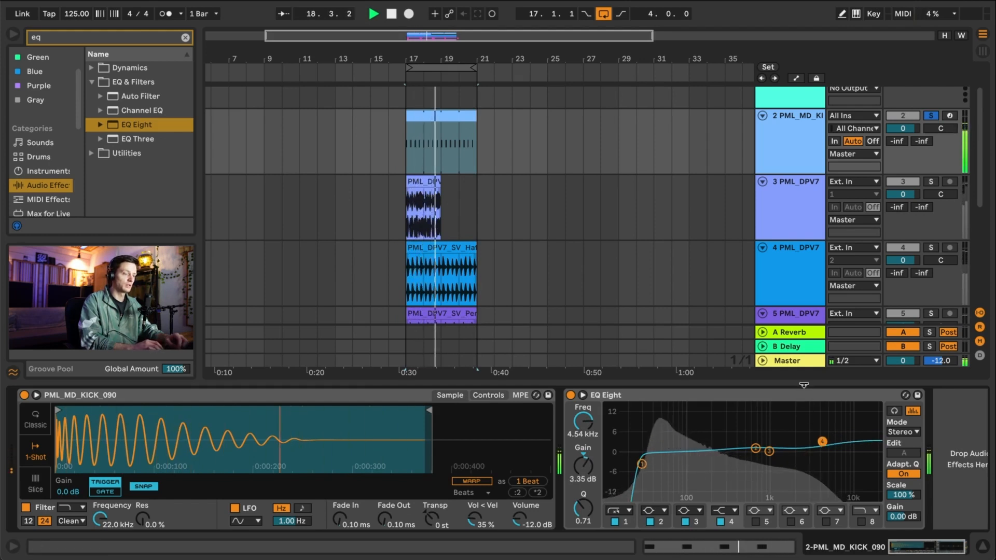
pyautogui.rightClick(807, 396)
pyautogui.press('Escape')
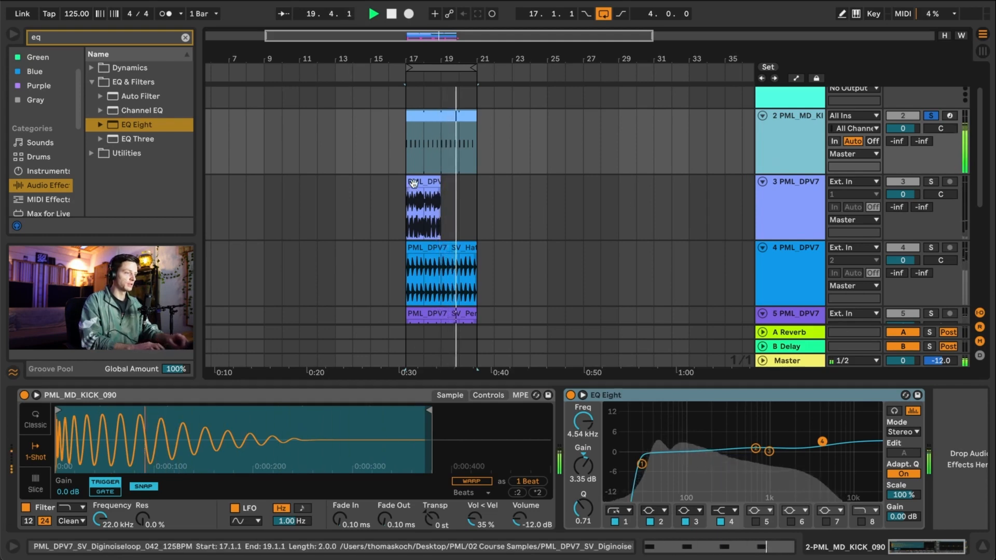
# - Extend the Diginoiseloop_042 clip on track 3 to bar 21 so it spans four bars
pyautogui.scroll(5, 438, 198)
pyautogui.scroll(-3, 447, 192)
pyautogui.click(462, 183)
pyautogui.moveTo(463, 182); pyautogui.dragTo(537, 183)
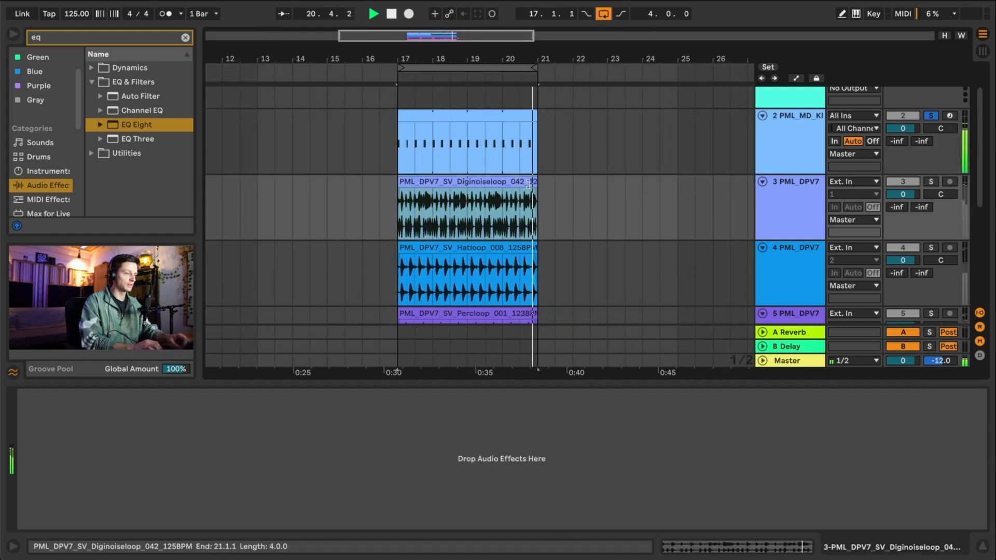
# - Solo track 3 and open its Diginoiseloop clip for editing
pyautogui.click(931, 182)
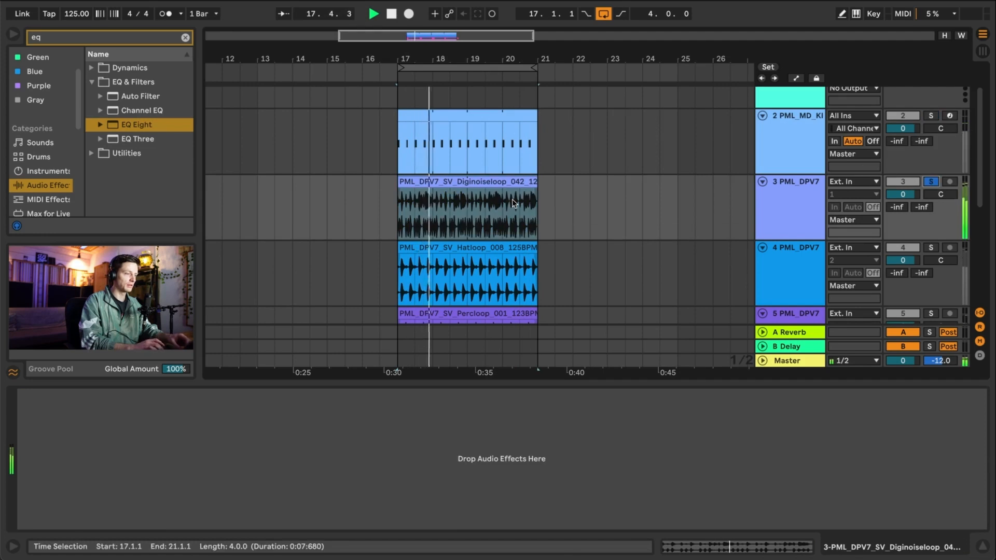
pyautogui.doubleClick(469, 184)
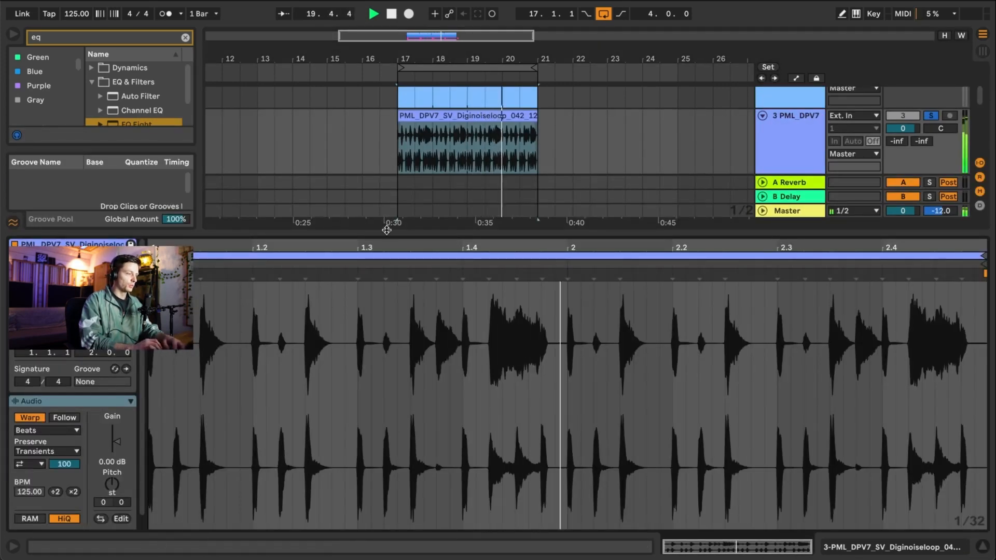
# - Enlarge the arrangement area, stop playback and set the Diginoiseloop_042 clip's warp mode to Re-Pitch
pyautogui.moveTo(390, 234); pyautogui.dragTo(382, 348)
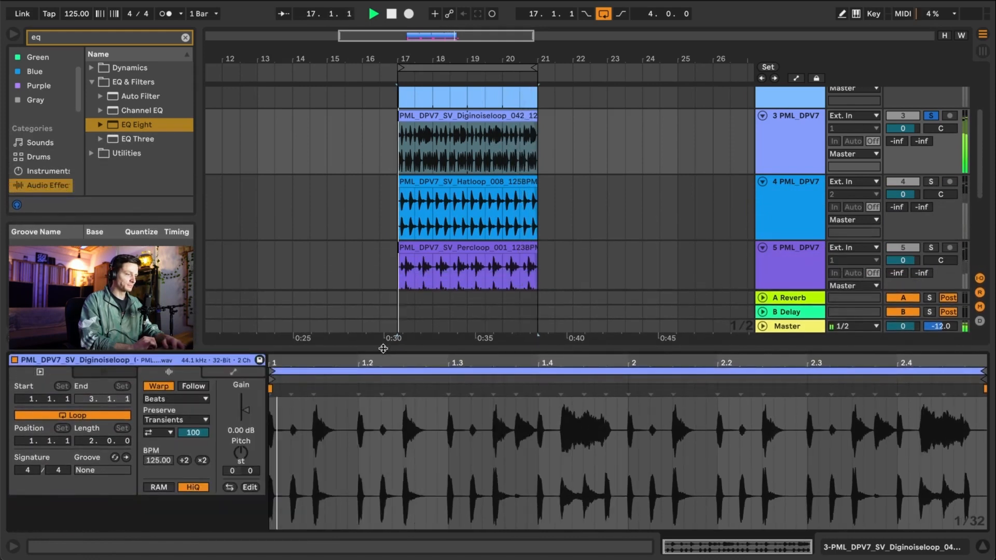
pyautogui.press('space')
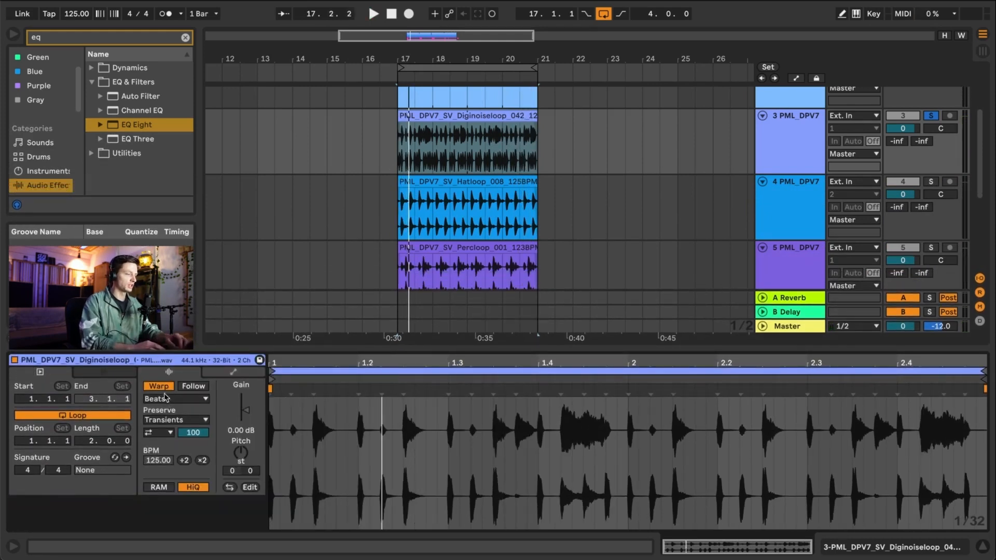
pyautogui.click(402, 150)
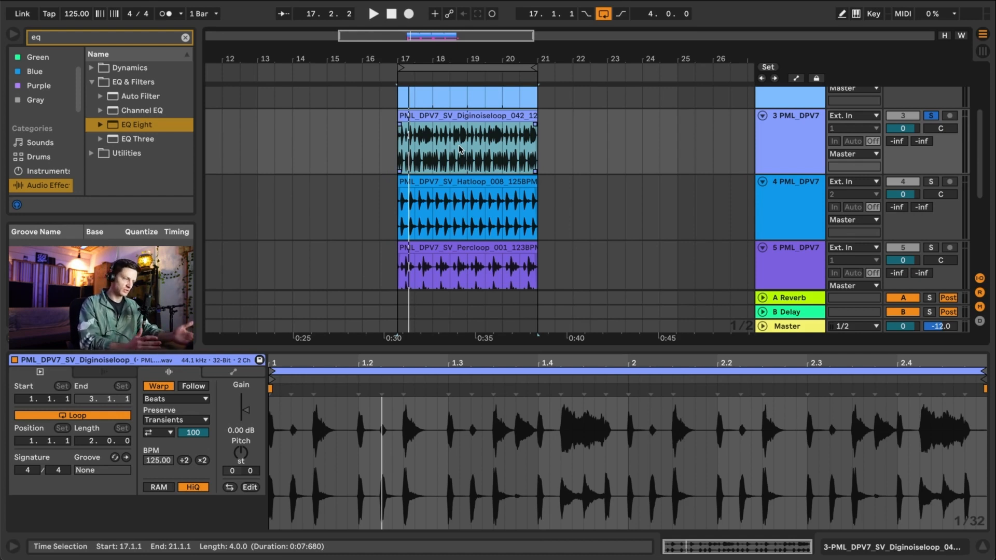
pyautogui.click(204, 399)
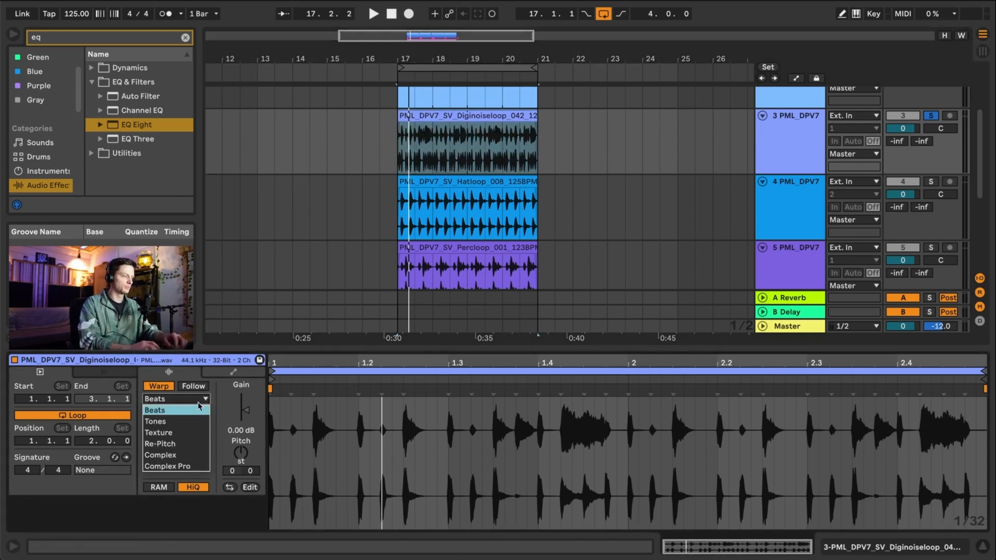
pyautogui.click(182, 445)
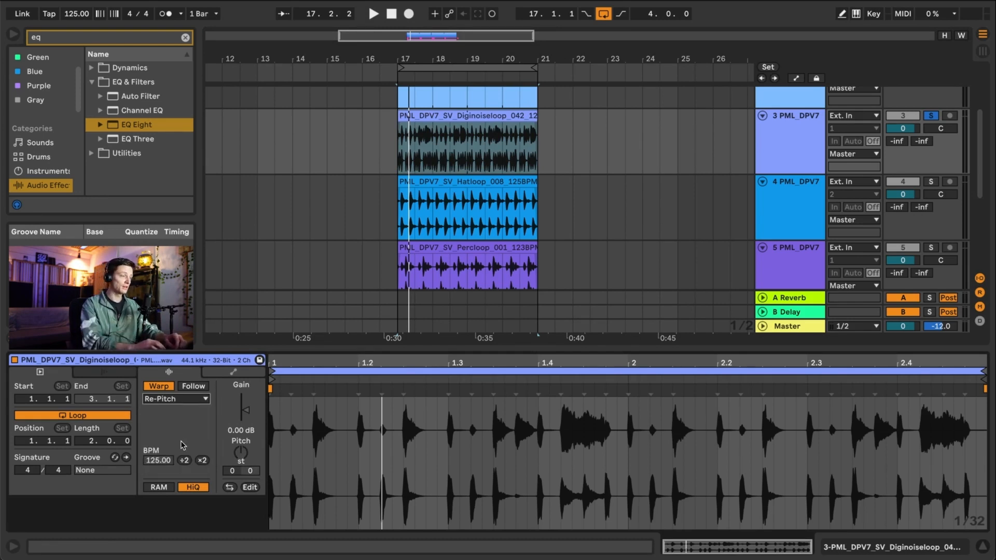
pyautogui.scroll(4, 519, 154)
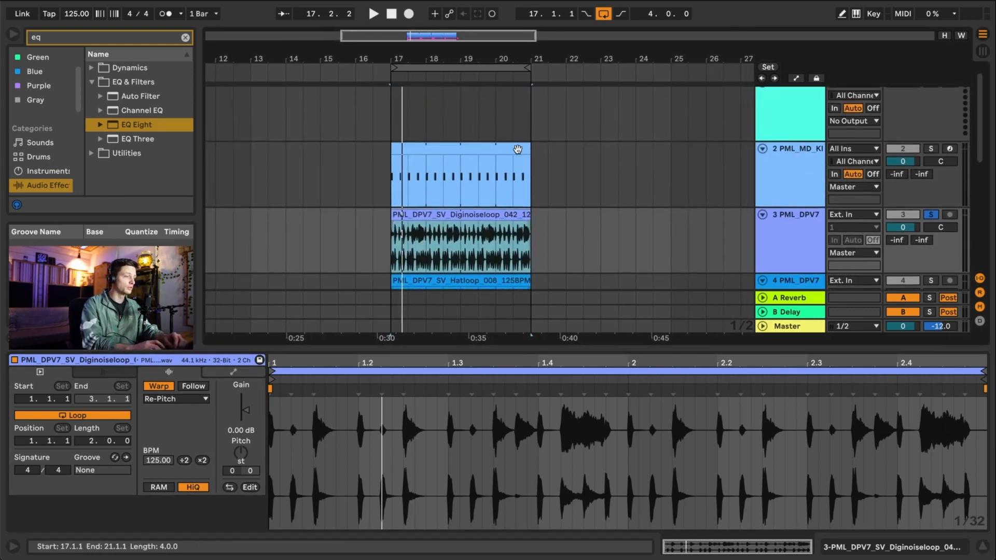
pyautogui.scroll(-4, 517, 153)
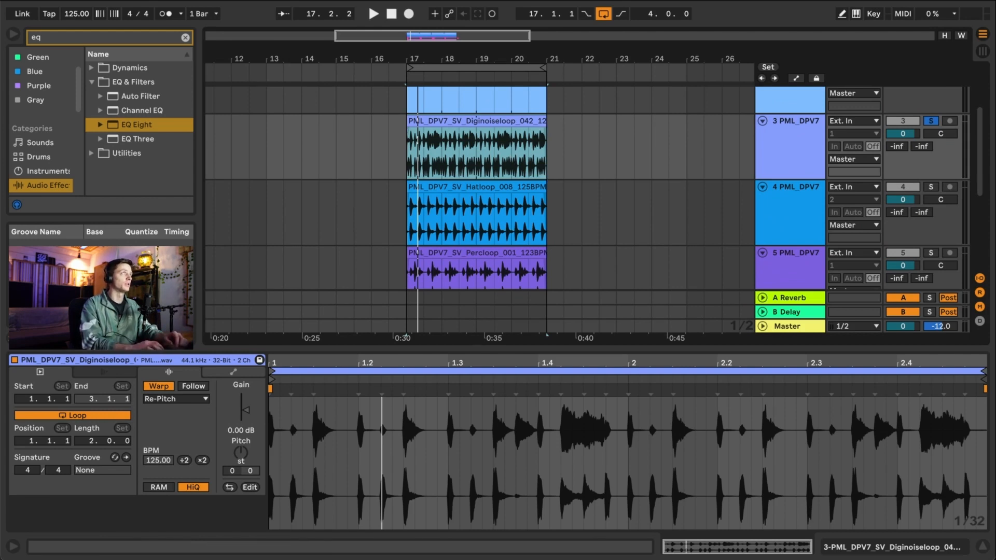
# - Play the loop, solo track 4 and set its Hatloop_008 clip's warp mode to Re-Pitch
pyautogui.click(502, 186)
pyautogui.press('space')
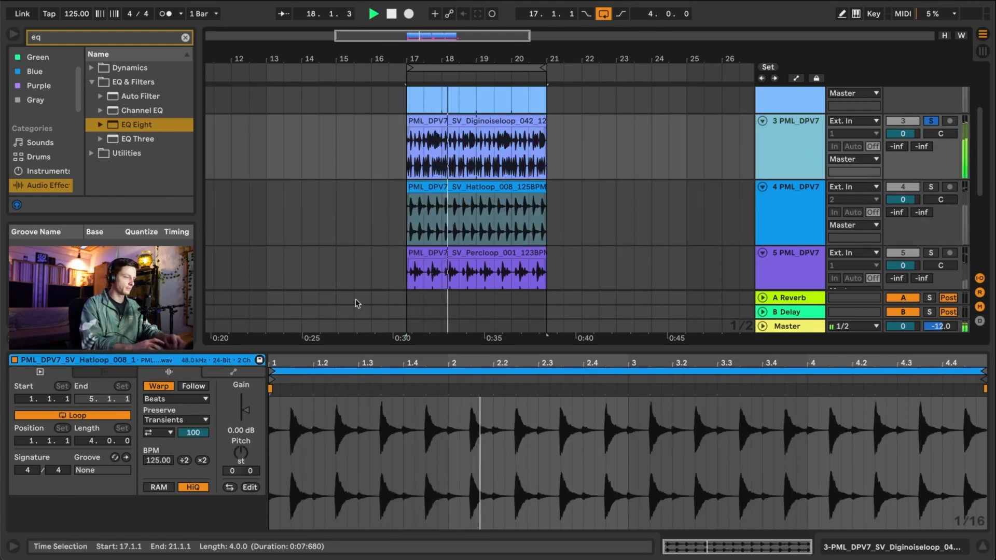
pyautogui.click(423, 130)
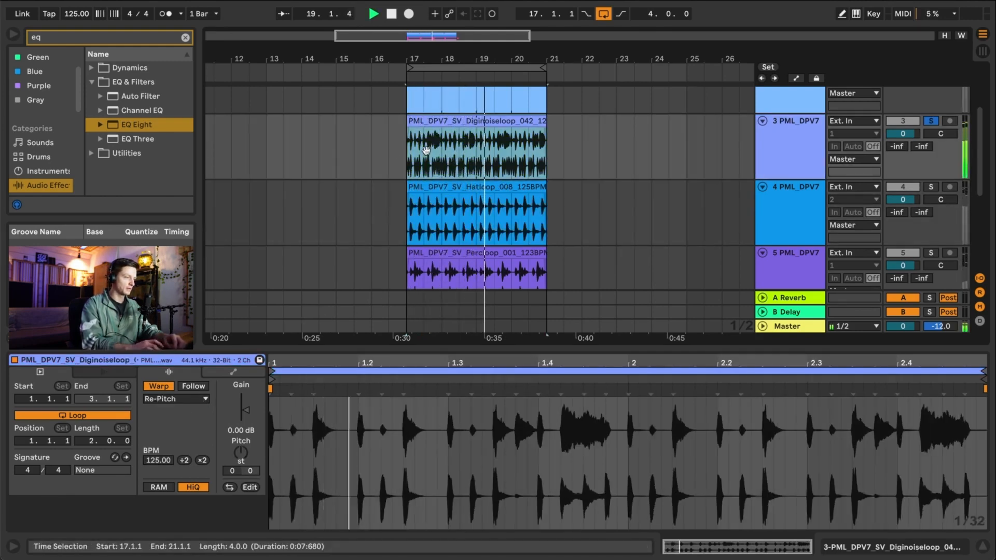
pyautogui.click(746, 189)
pyautogui.click(930, 187)
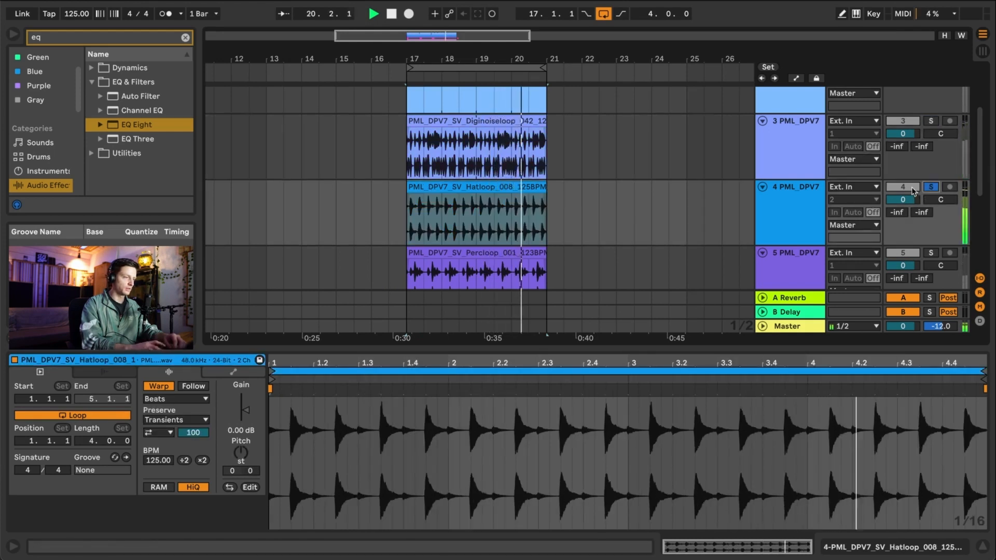
pyautogui.click(176, 399)
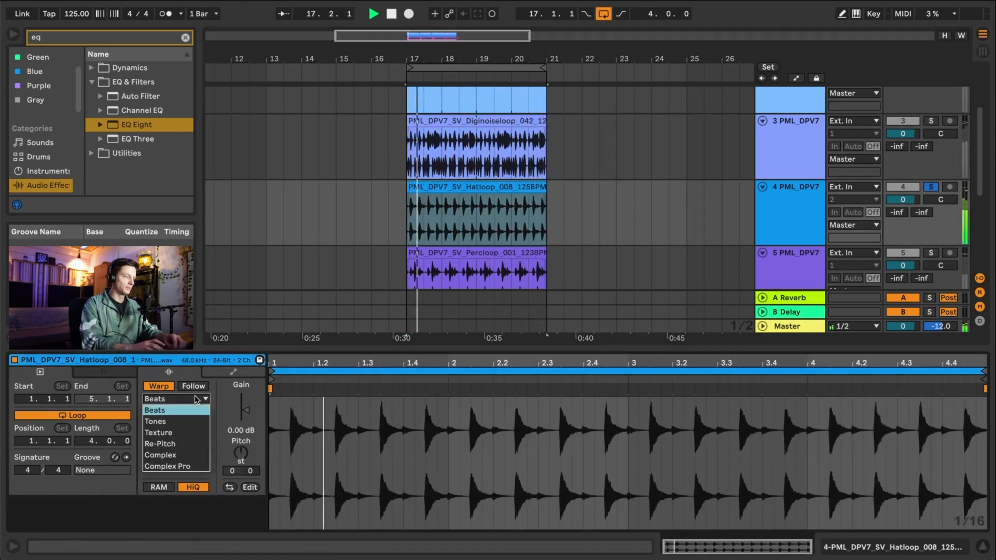
pyautogui.click(178, 444)
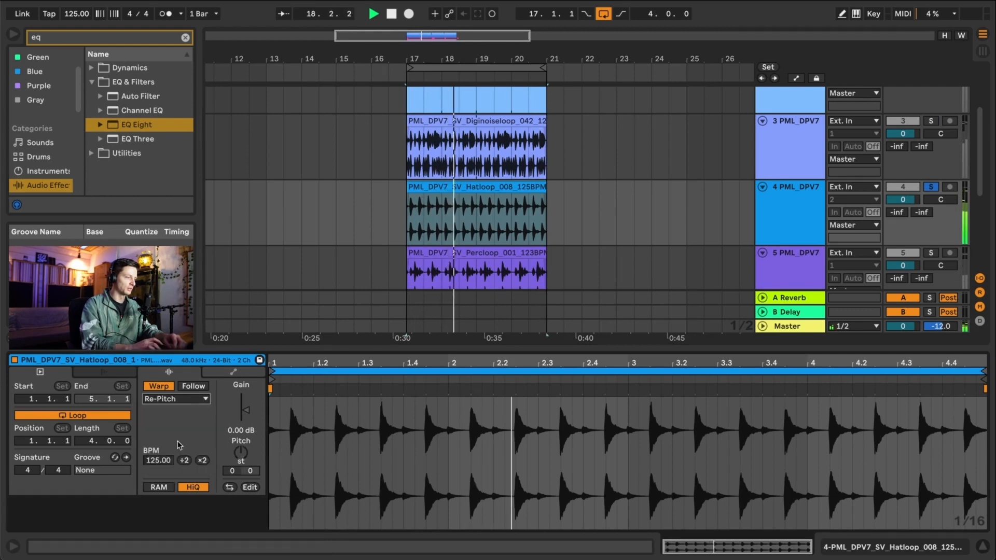
# - Solo track 5 and set its Percloop_001 clip's warp mode to Re-Pitch
pyautogui.scroll(-2, 439, 223)
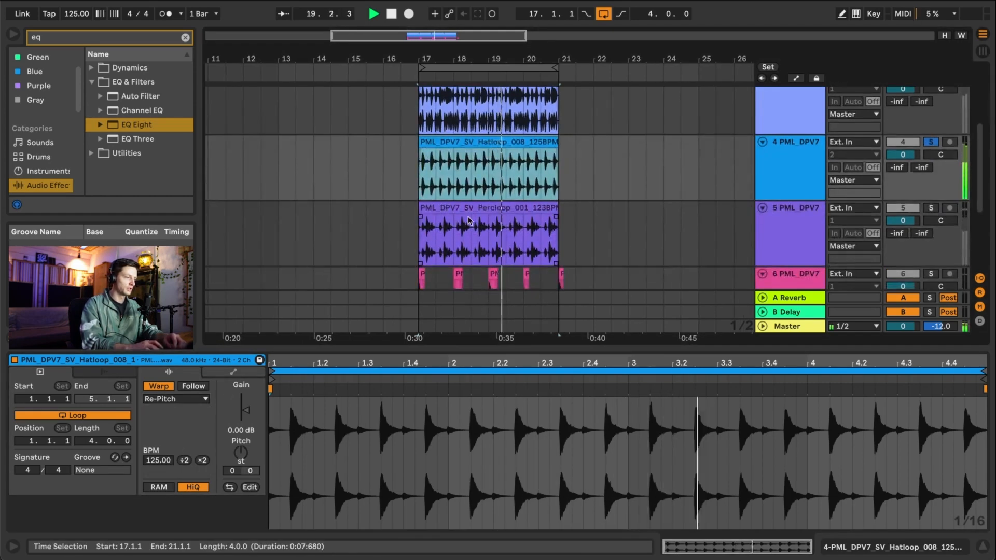
pyautogui.click(486, 208)
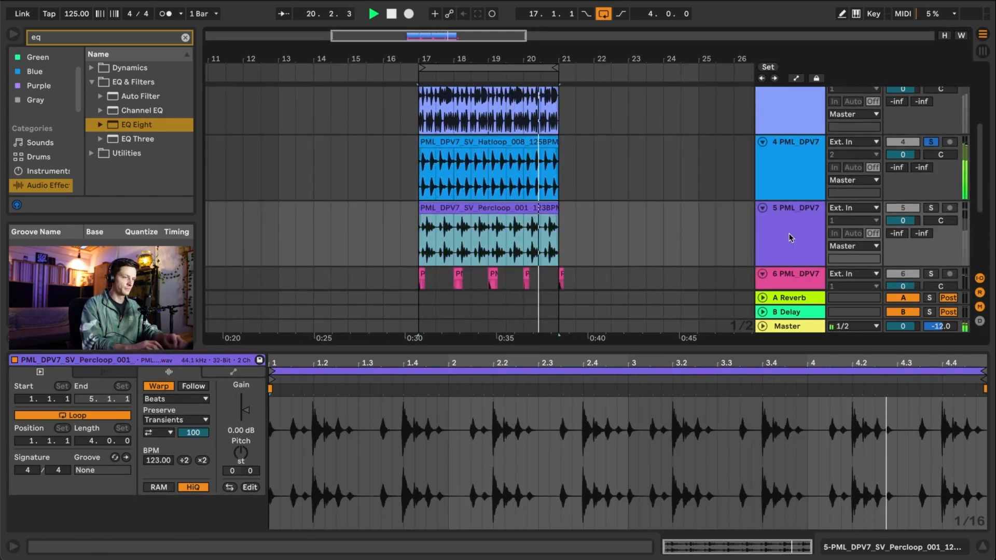
pyautogui.click(930, 207)
pyautogui.click(176, 399)
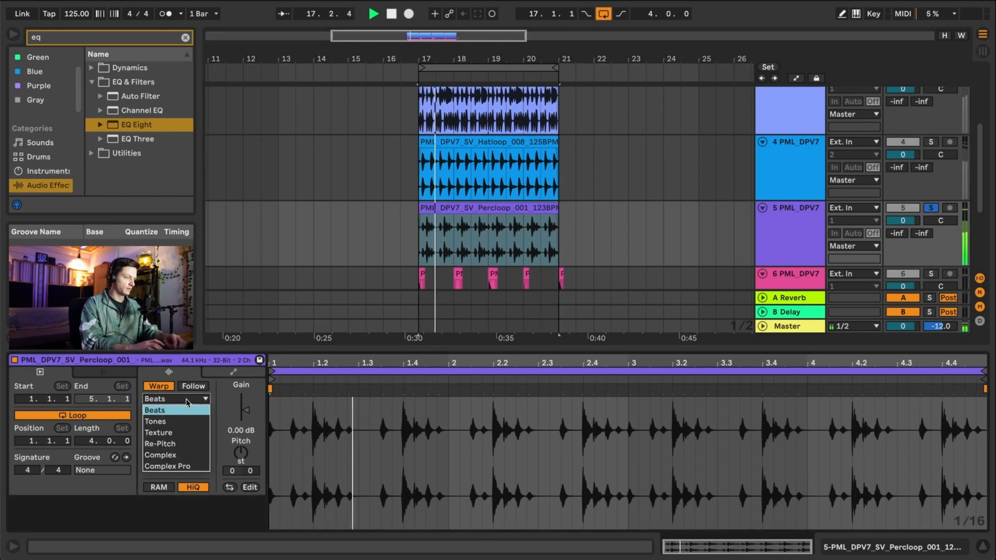
pyautogui.click(180, 444)
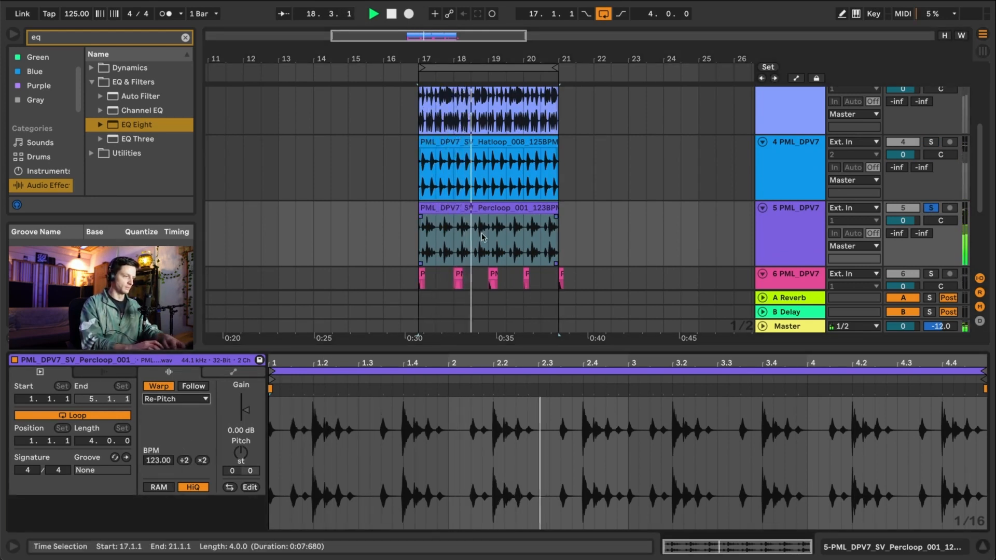
# - Examine the warp settings of the five snare clips on track 6
pyautogui.scroll(-2, 430, 239)
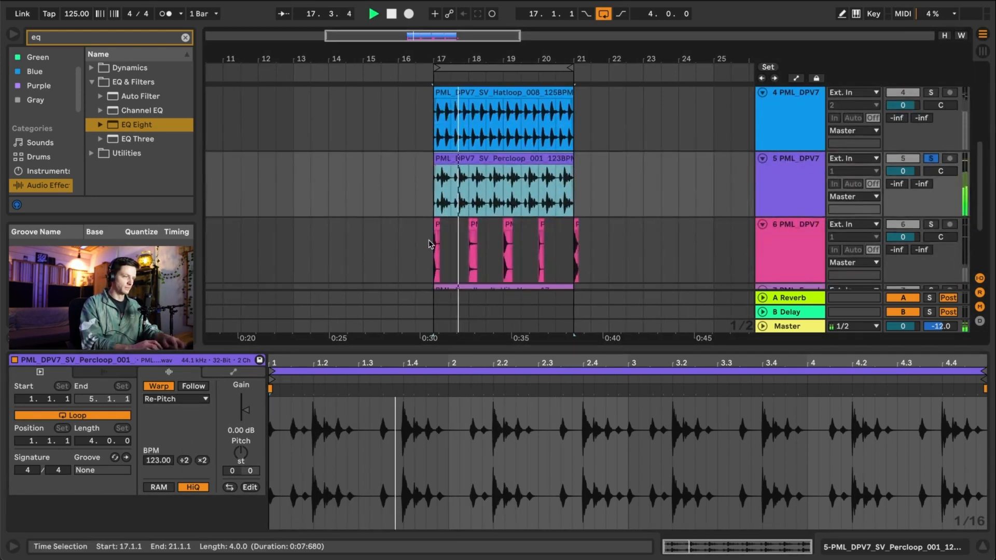
pyautogui.click(620, 246)
pyautogui.scroll(-3, 620, 246)
pyautogui.click(787, 150)
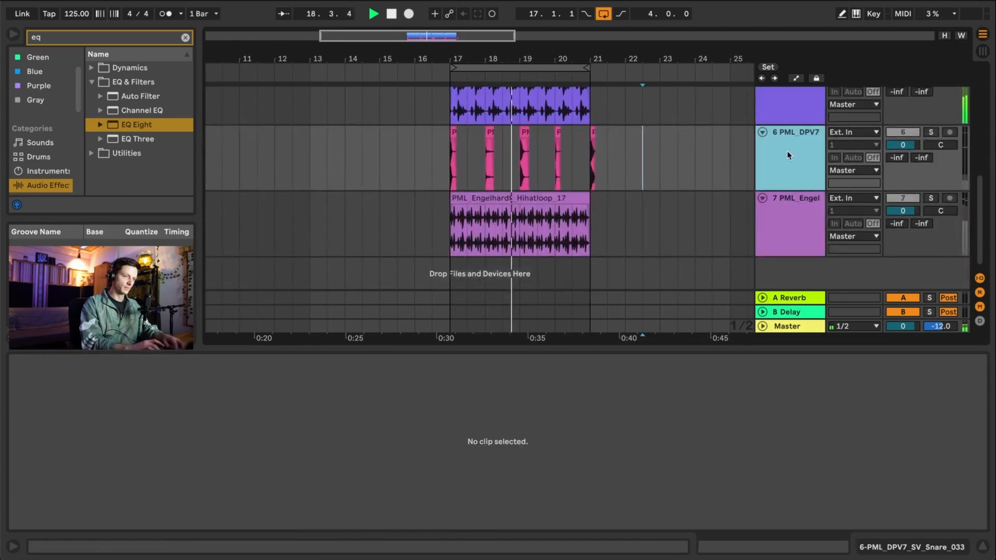
pyautogui.click(438, 156)
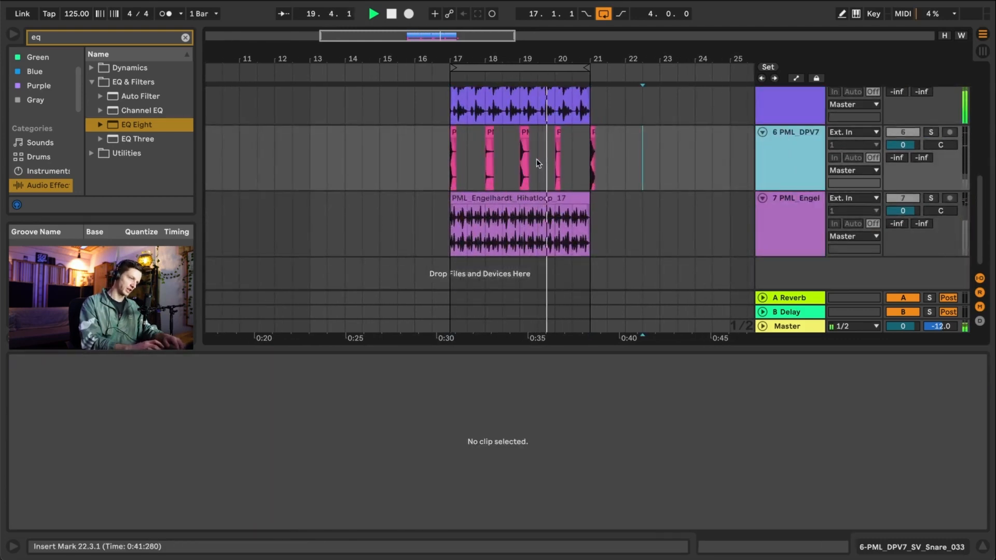
pyautogui.scroll(5, 454, 148)
pyautogui.scroll(1, 454, 148)
pyautogui.scroll(-8, 454, 148)
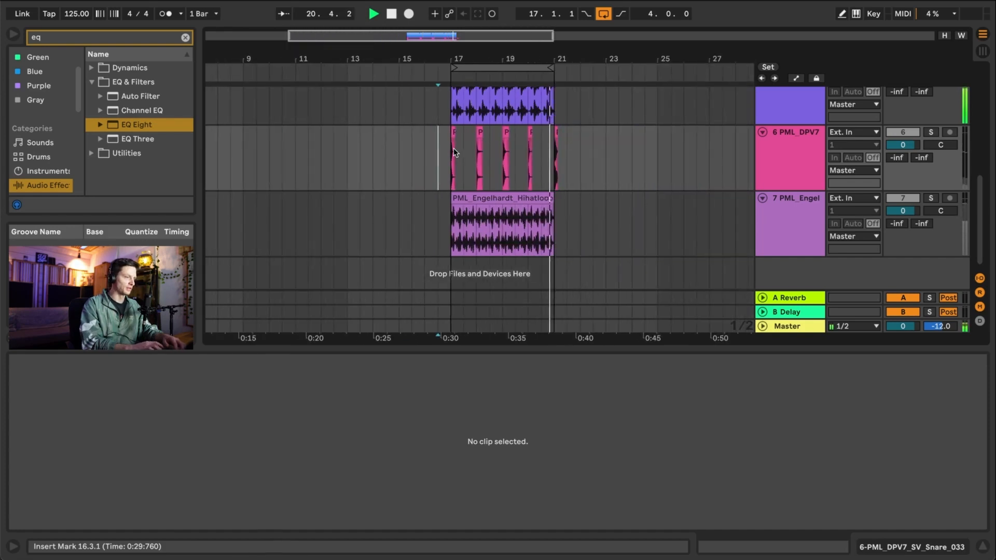
pyautogui.moveTo(426, 151); pyautogui.dragTo(593, 151)
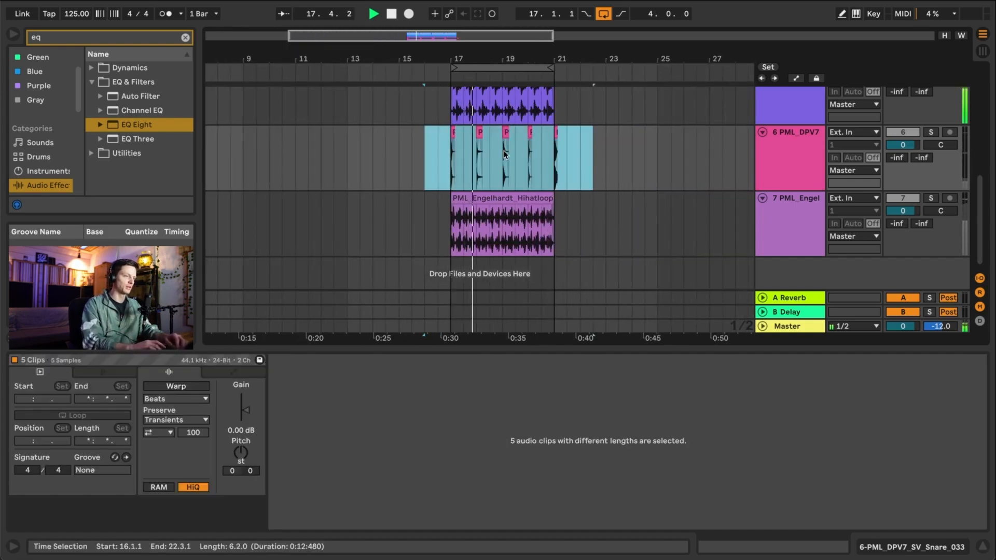
pyautogui.click(568, 154)
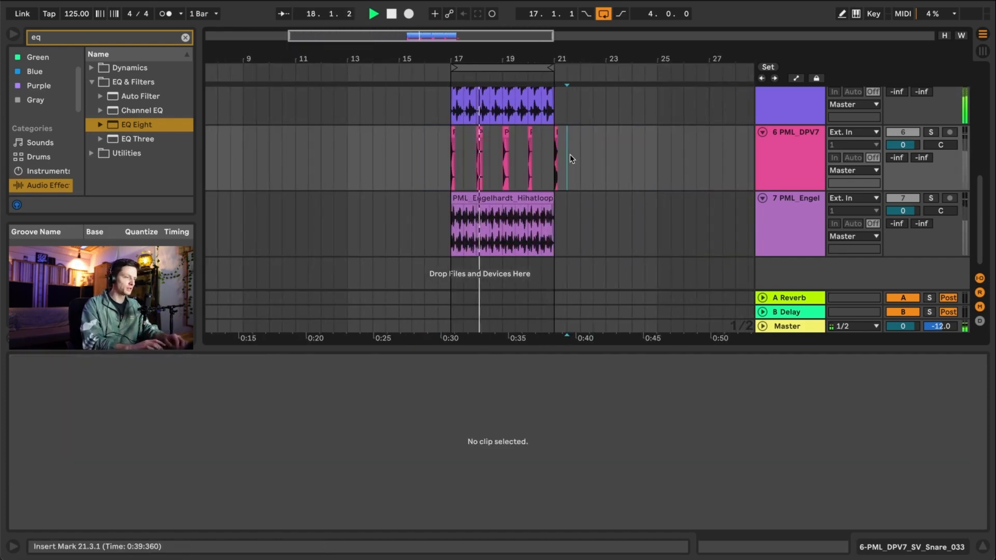
# - Solo track 7 and set its Engelhardt_Hihatloop_17 clip's warp mode to Re-Pitch
pyautogui.click(503, 199)
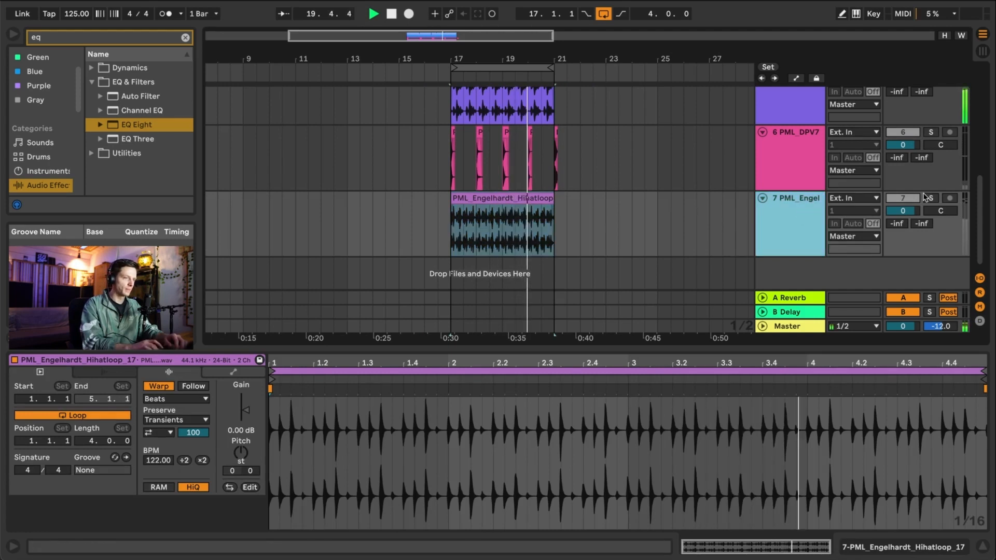
pyautogui.click(931, 197)
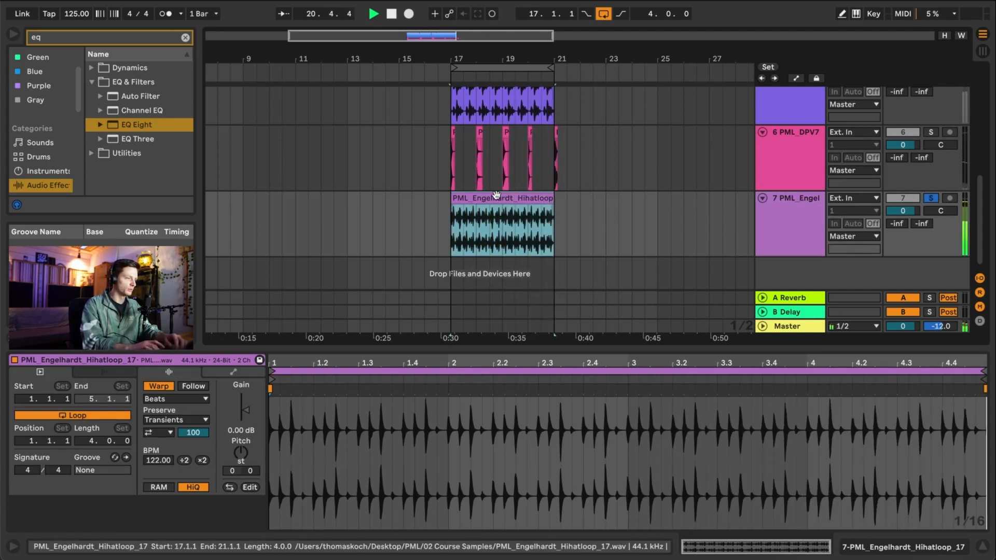
pyautogui.click(177, 399)
pyautogui.click(179, 443)
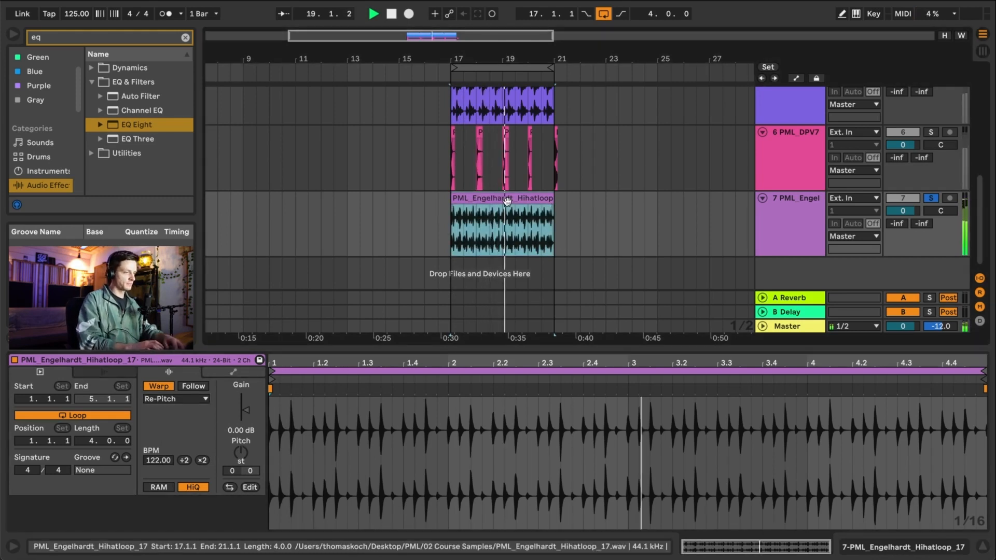
# - Compare the hi-hat loop in Beats warp mode by ear, and return it to Re-Pitch
pyautogui.click(176, 399)
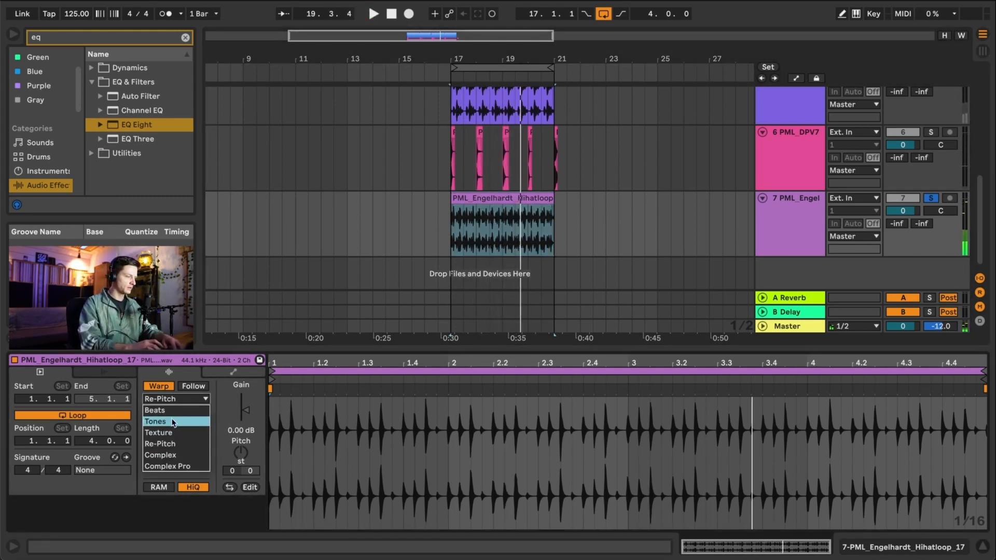
pyautogui.click(173, 410)
pyautogui.click(175, 399)
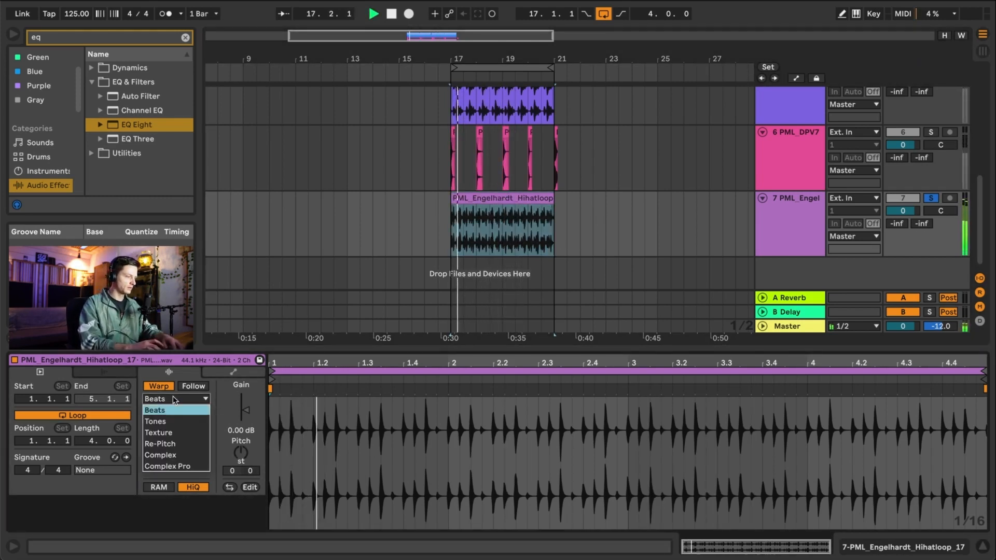
pyautogui.click(173, 438)
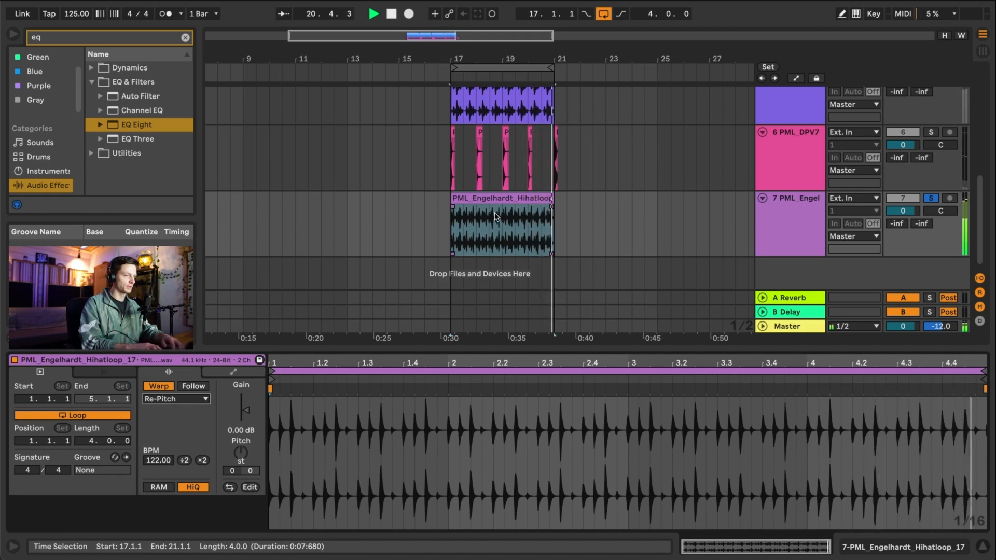
pyautogui.scroll(10, 496, 217)
pyautogui.scroll(-7, 497, 217)
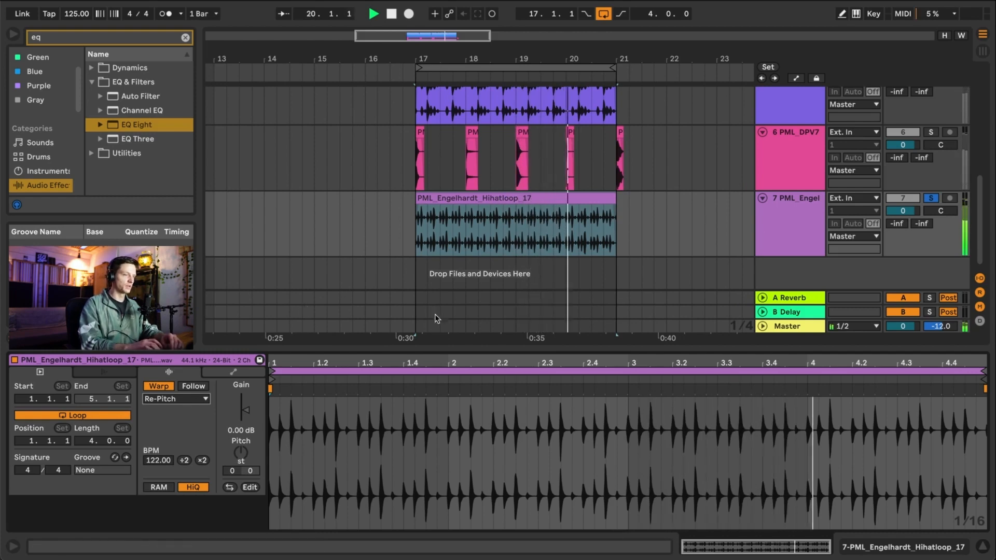
# - Group all tracks from the kick on track 2 through the Engelhardt hi-hat loop on track 7
pyautogui.click(811, 227)
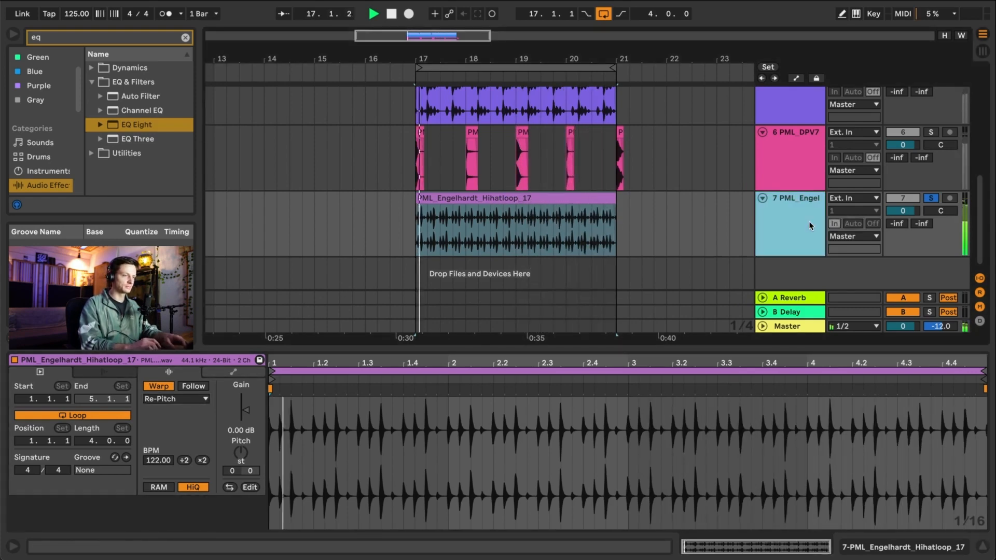
pyautogui.scroll(10, 811, 226)
pyautogui.click(799, 192)
pyautogui.scroll(-10, 798, 193)
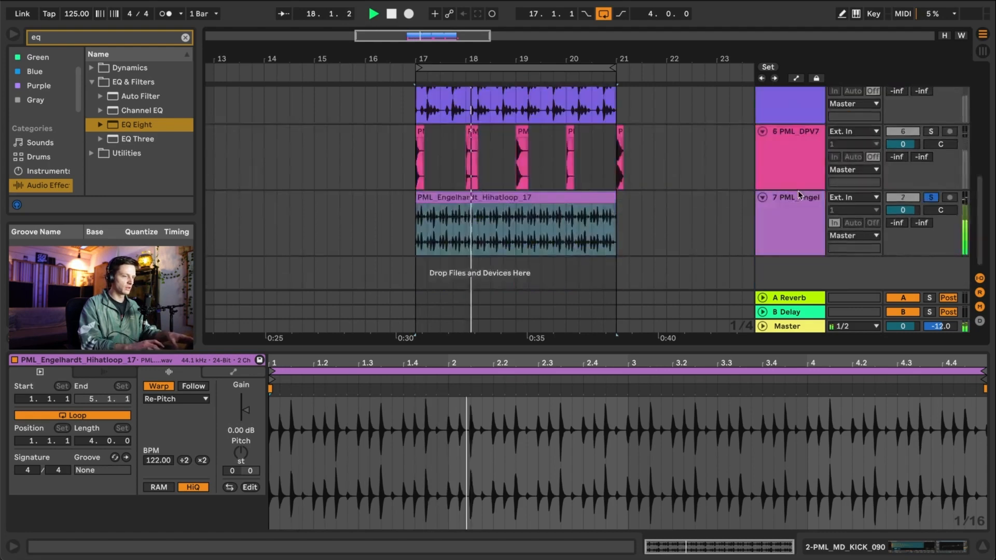
pyautogui.keyDown('shift'); pyautogui.click(798, 210); pyautogui.keyUp('shift')
pyautogui.press('super+g')
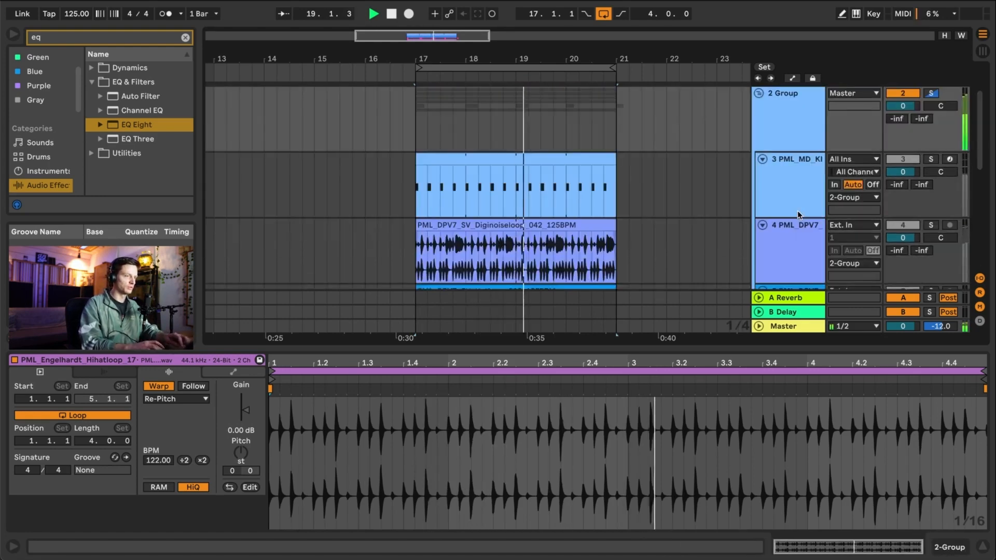
# - Delete the unused MIDI track above the new group
pyautogui.scroll(3, 798, 215)
pyautogui.click(792, 126)
pyautogui.press('super+g')
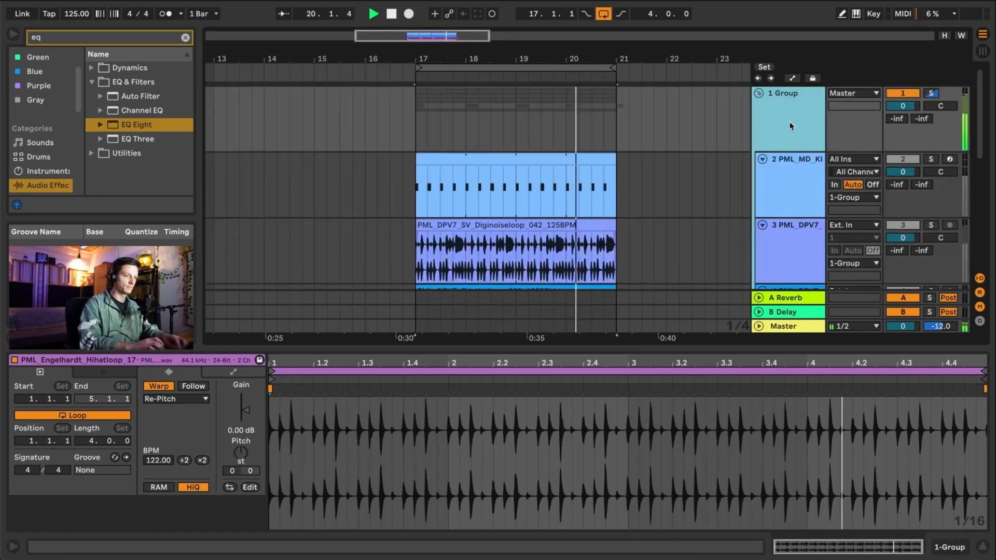
# - Assign the group track a blue colour from the first row of the palette
pyautogui.rightClick(791, 126)
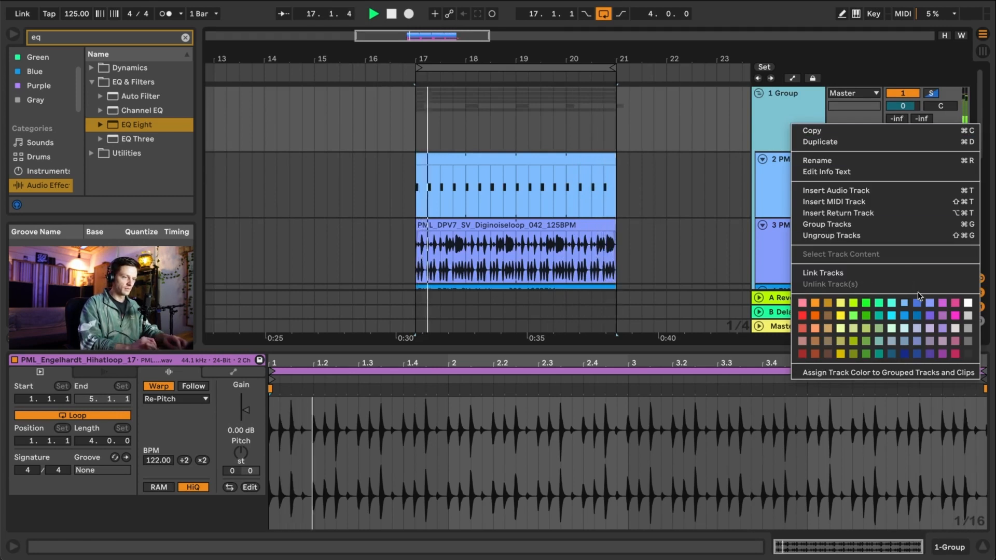
pyautogui.click(917, 303)
pyautogui.click(787, 122)
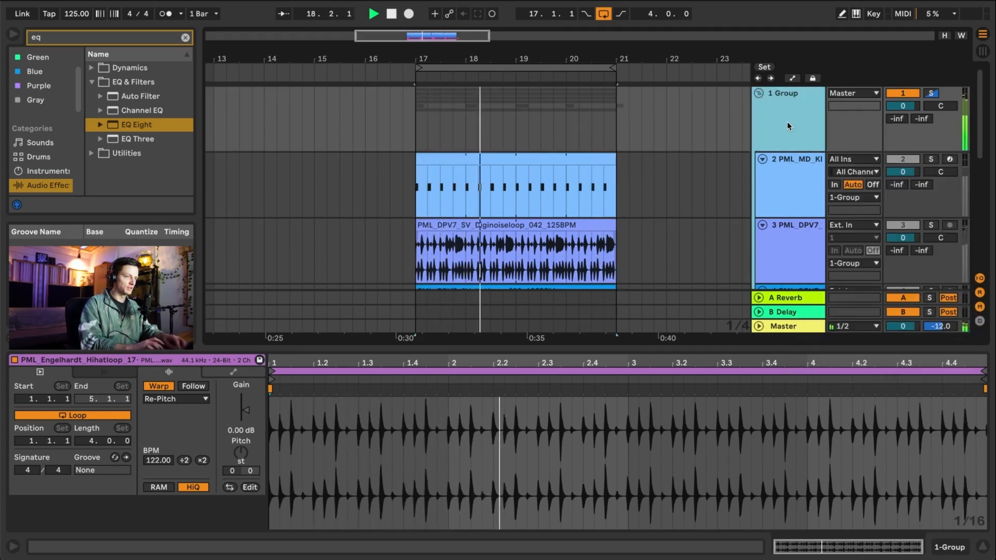
# - Apply the group's blue colour to all grouped tracks and clips, and rename the group Drums
pyautogui.rightClick(787, 121)
pyautogui.click(830, 371)
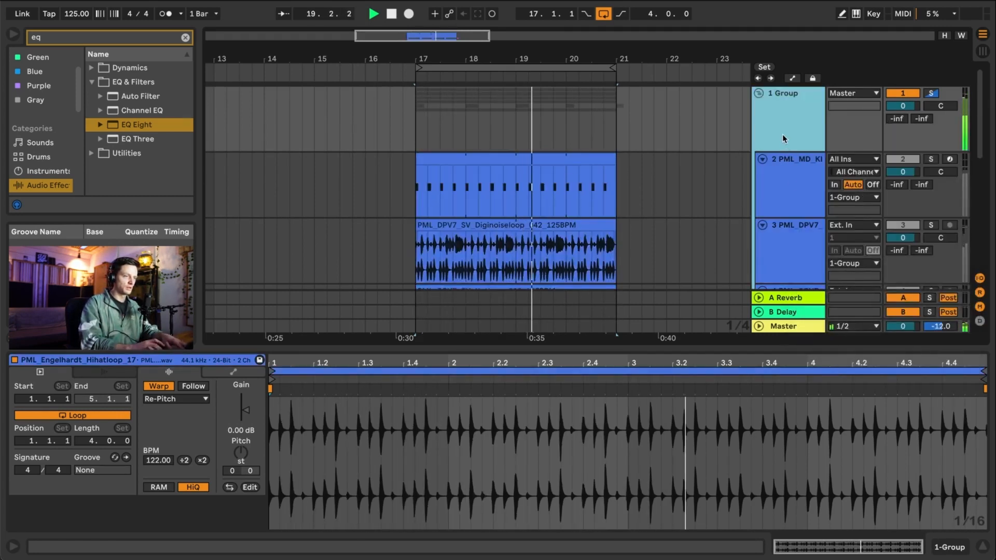
pyautogui.rightClick(783, 134)
pyautogui.click(798, 174)
pyautogui.write('Drums')
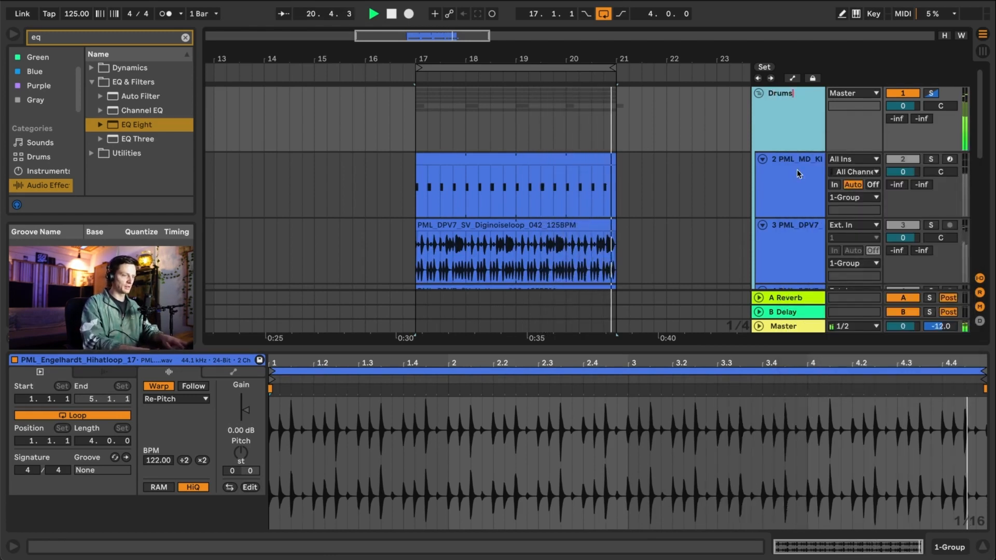
pyautogui.press('Return')
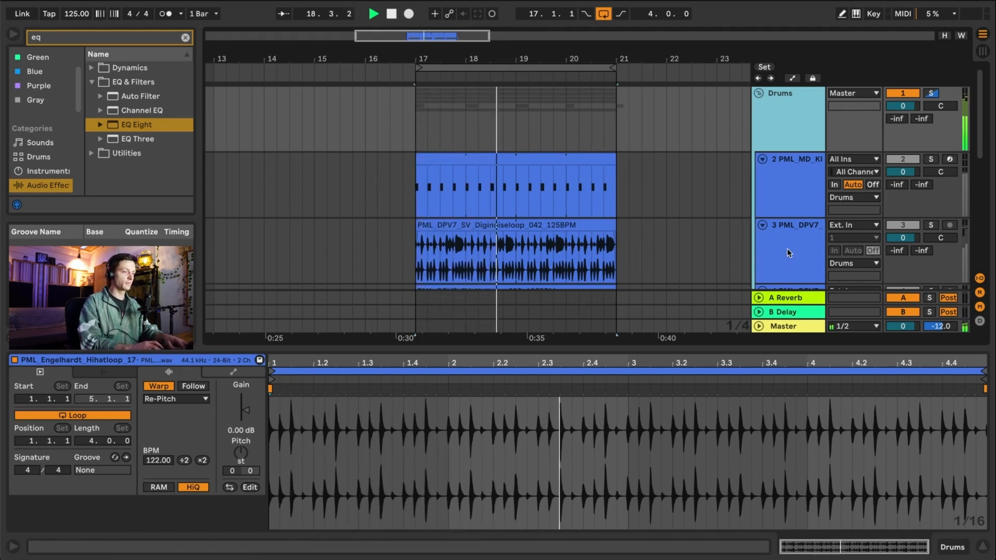
# - Solo the kick on track 2 and raise its volume to 3.0 dB while the loop plays
pyautogui.click(908, 160)
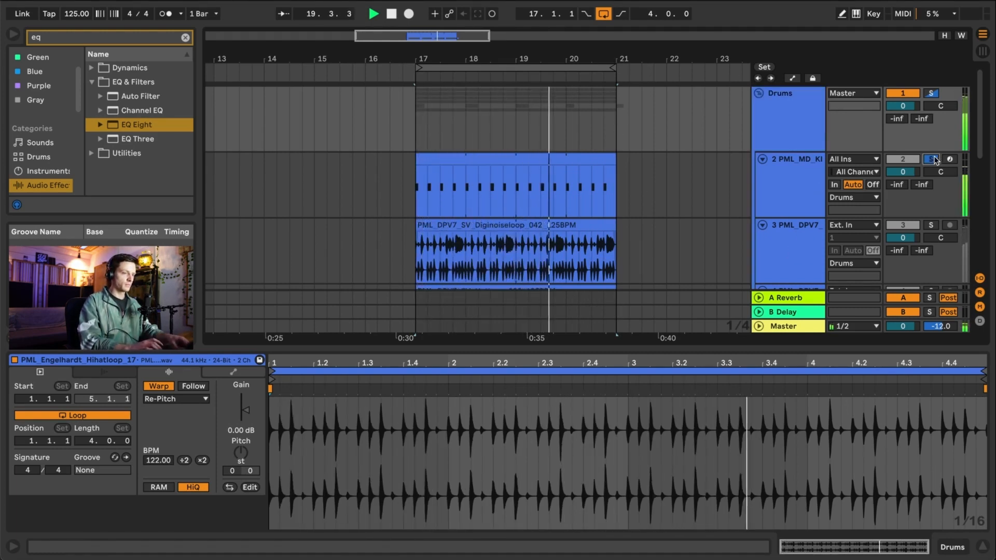
pyautogui.click(932, 160)
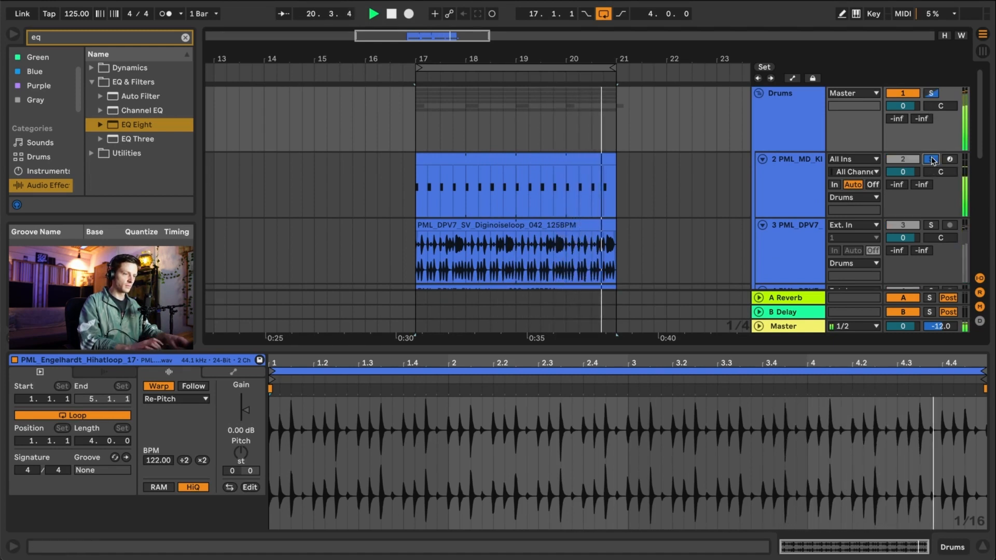
pyautogui.click(797, 182)
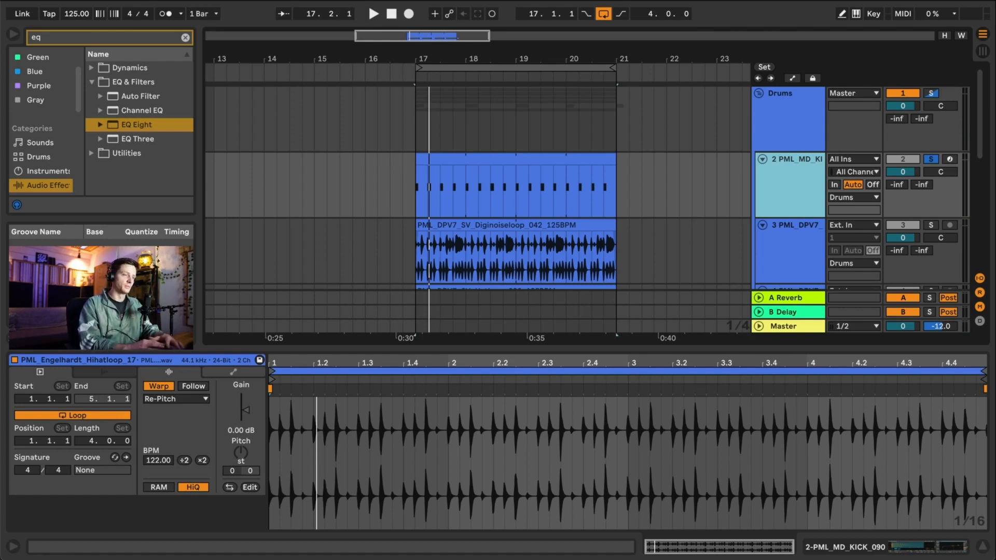
pyautogui.press('space')
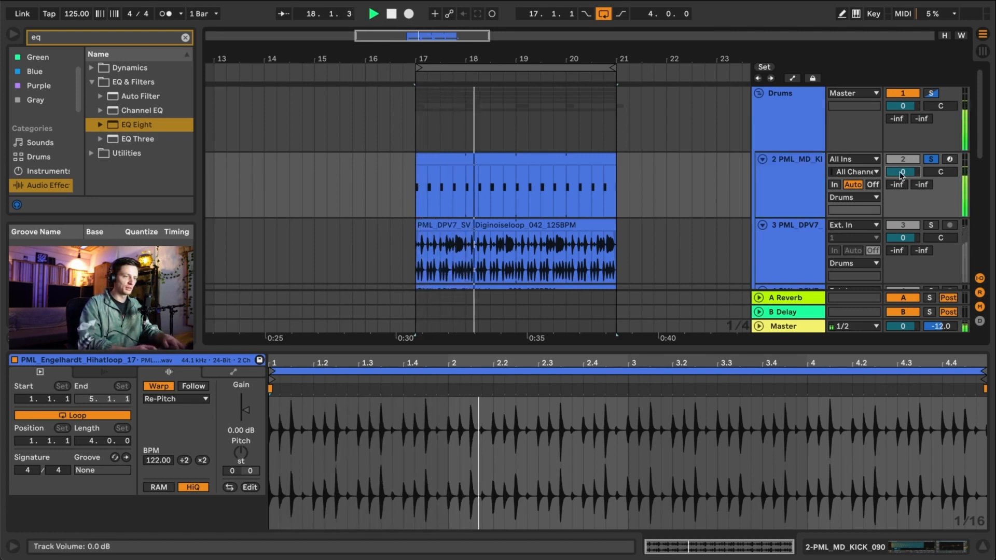
pyautogui.press('Up')
pyautogui.press('Up')
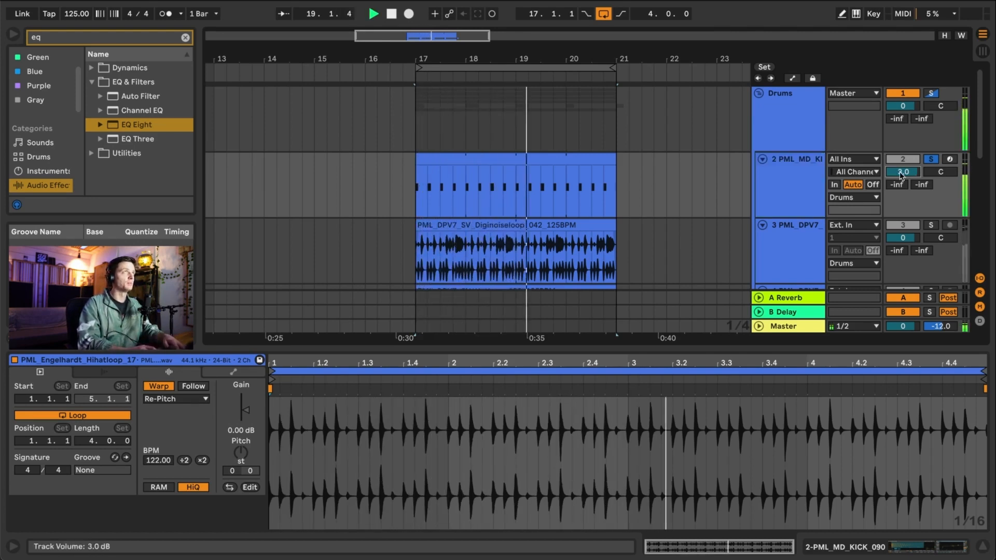
# - Add a Utility effect to the Drums group with its gain at -12.0 dB
pyautogui.click(798, 123)
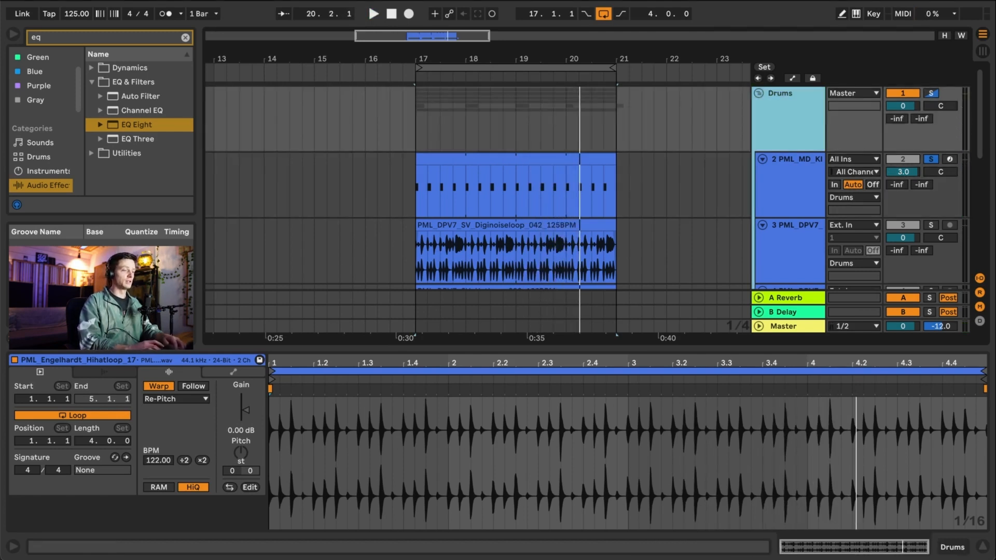
pyautogui.doubleClick(771, 118)
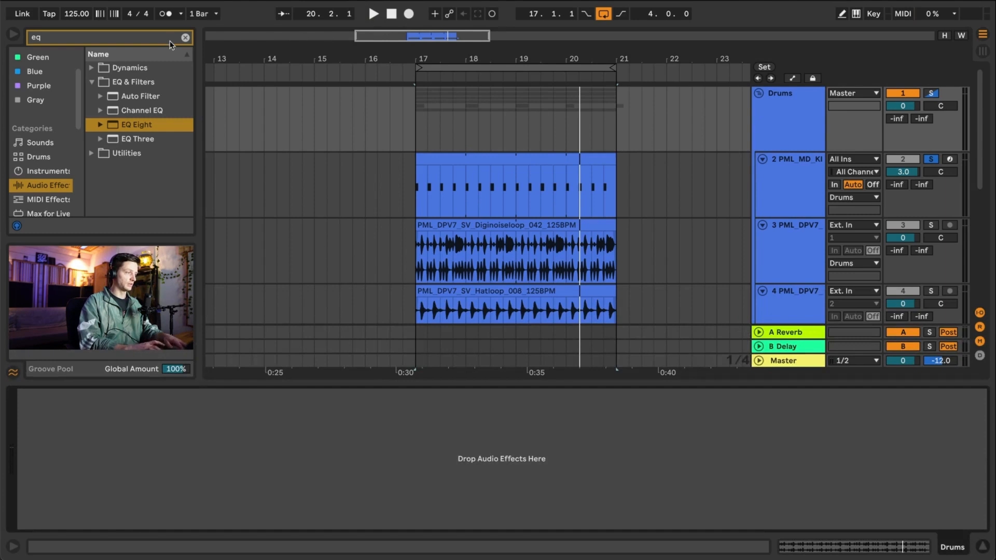
pyautogui.write('util')
pyautogui.press('Return')
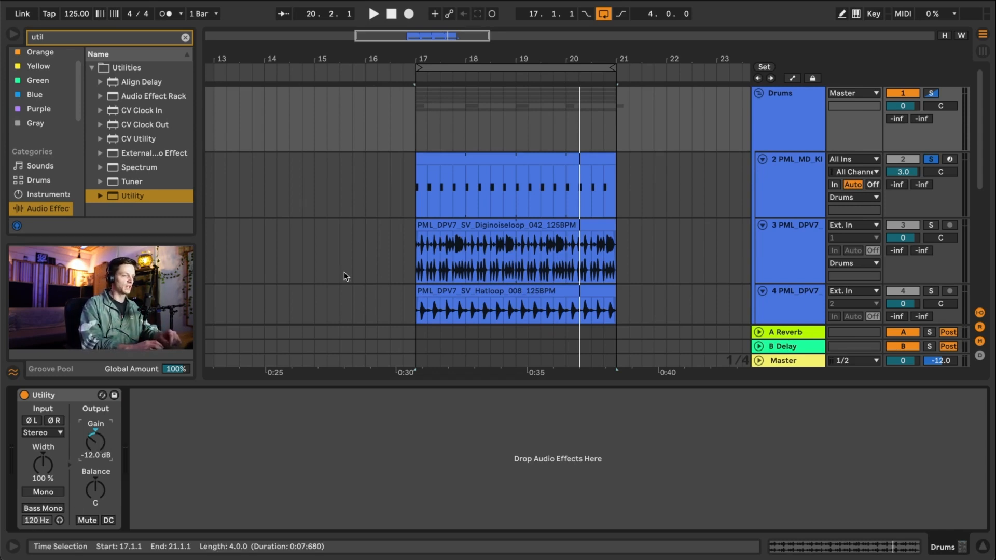
pyautogui.click(785, 137)
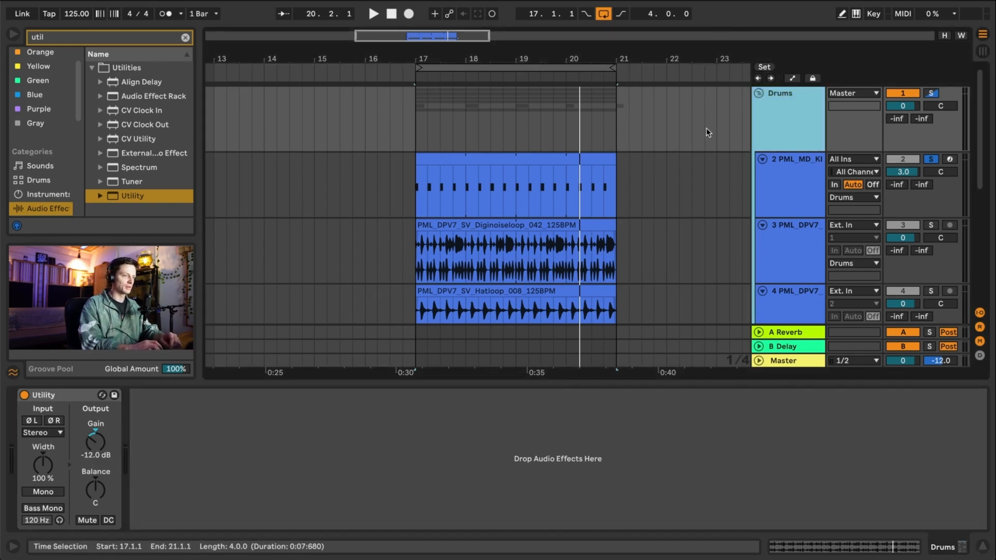
pyautogui.click(779, 181)
pyautogui.click(782, 137)
pyautogui.click(776, 188)
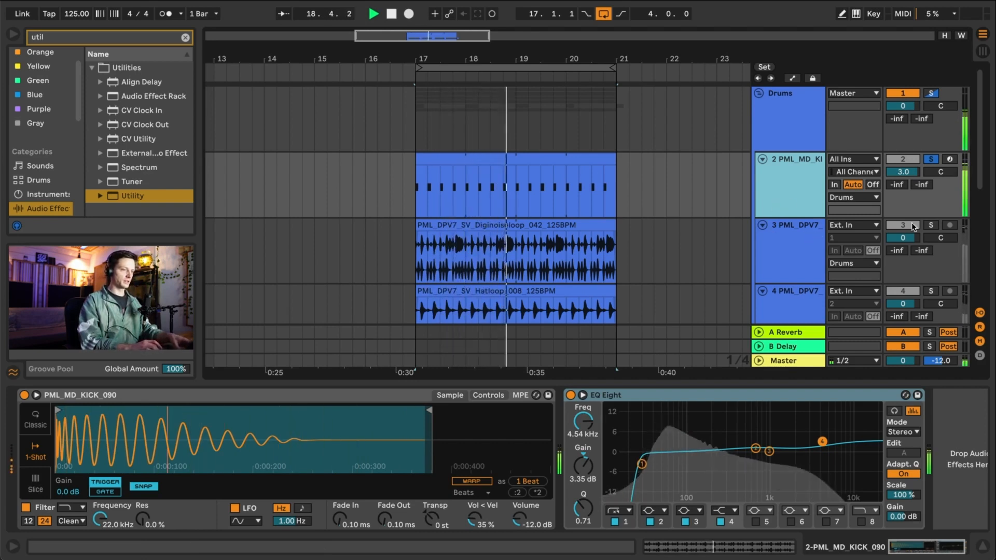
# - Solo the Diginoiseloop on track 3 together with the kick, and add an EQ Eight to it
pyautogui.click(931, 225)
pyautogui.click(767, 248)
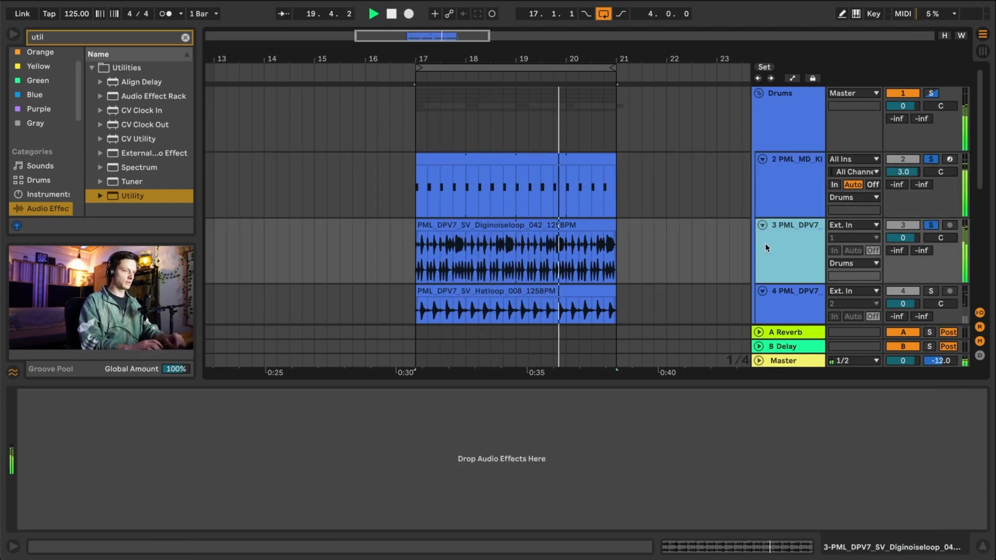
pyautogui.click(136, 37)
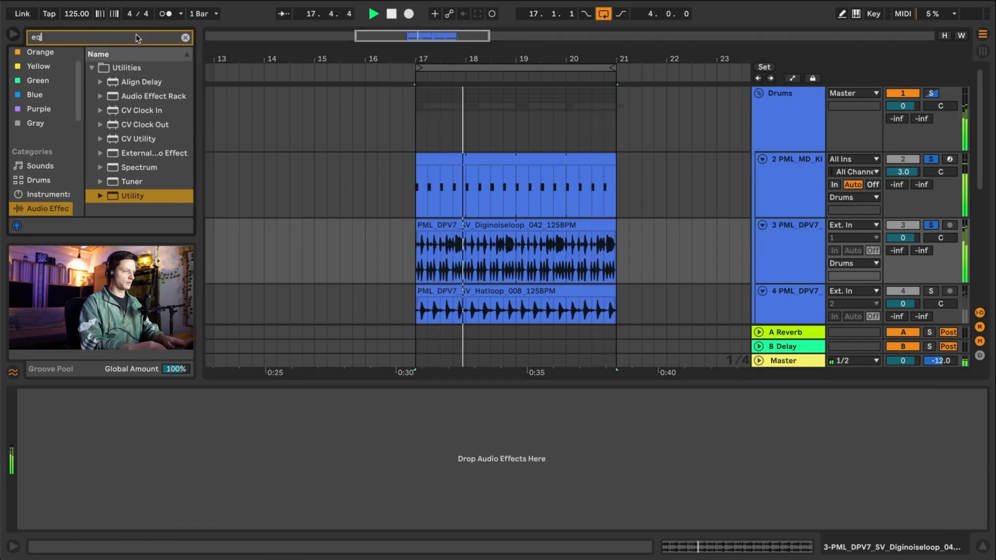
pyautogui.click(133, 125)
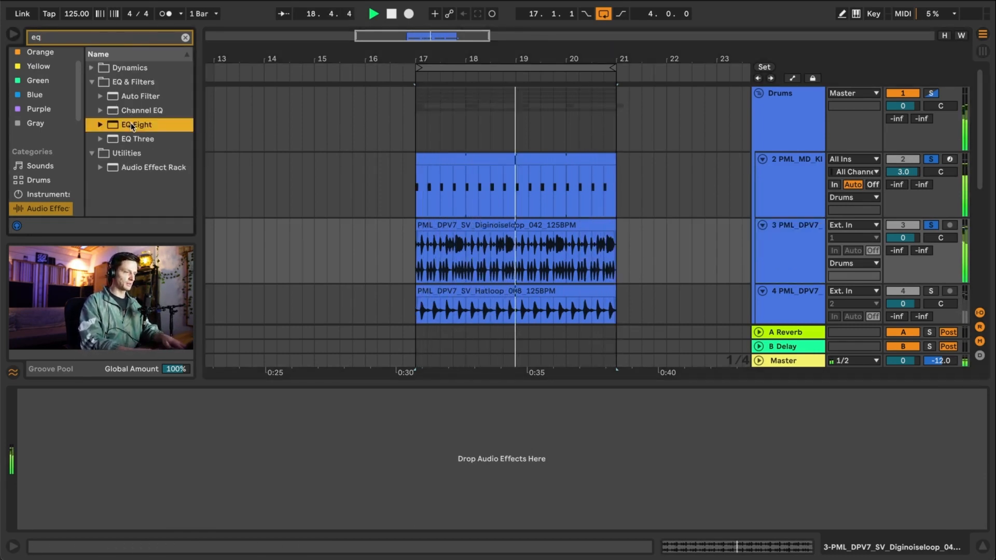
pyautogui.doubleClick(132, 125)
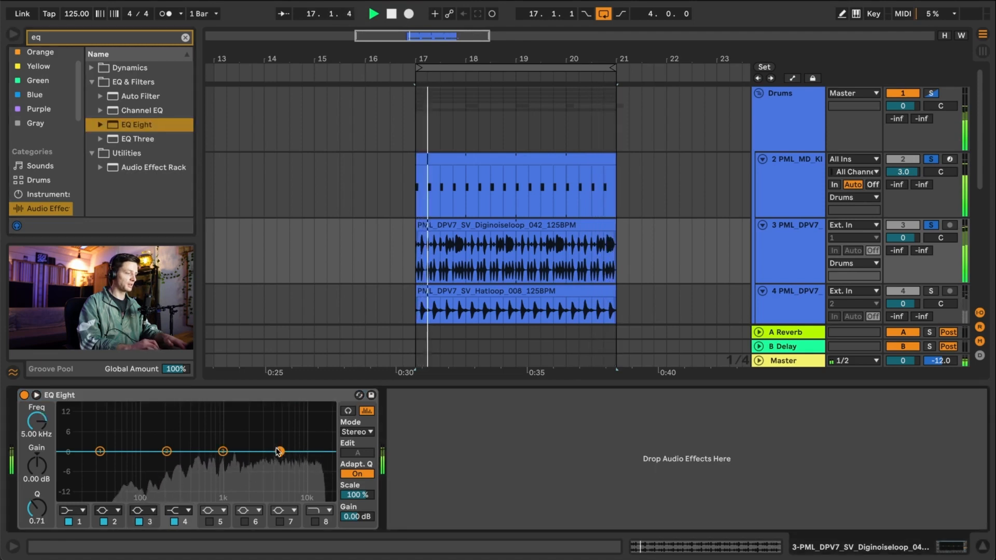
# - Lower the Diginoiseloop's high shelf on EQ band 4 to about -4.83 dB at 8.43 kHz
pyautogui.moveTo(281, 452); pyautogui.dragTo(299, 468)
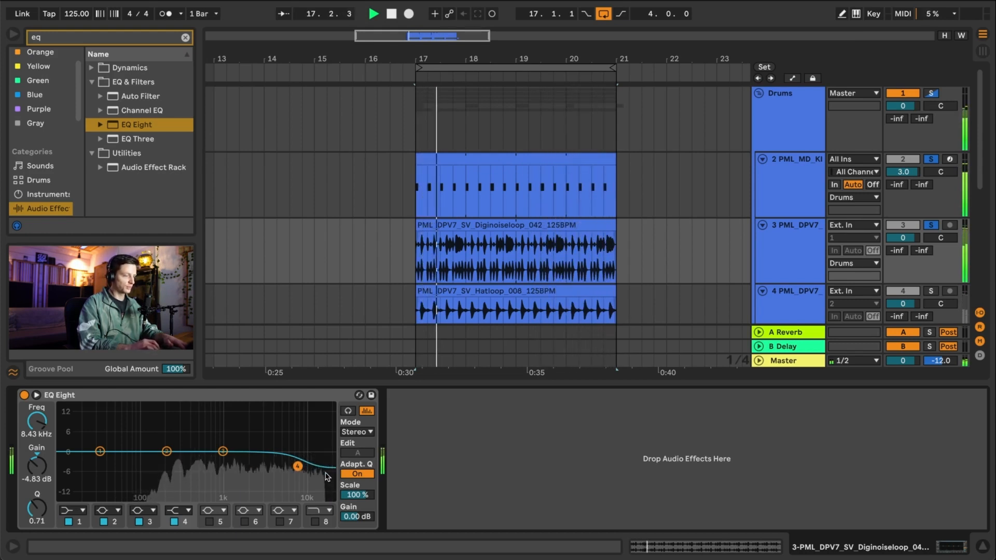
pyautogui.rightClick(292, 396)
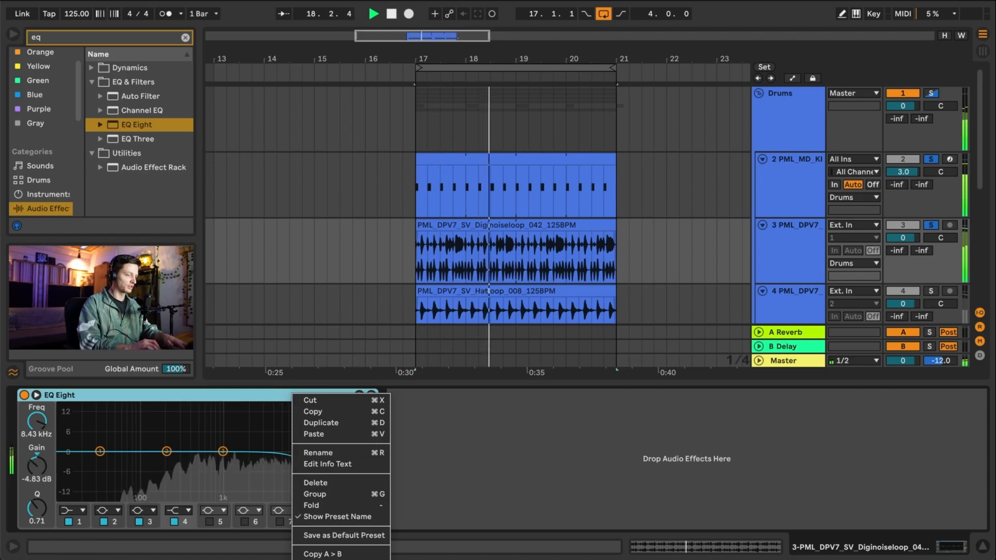
pyautogui.click(262, 439)
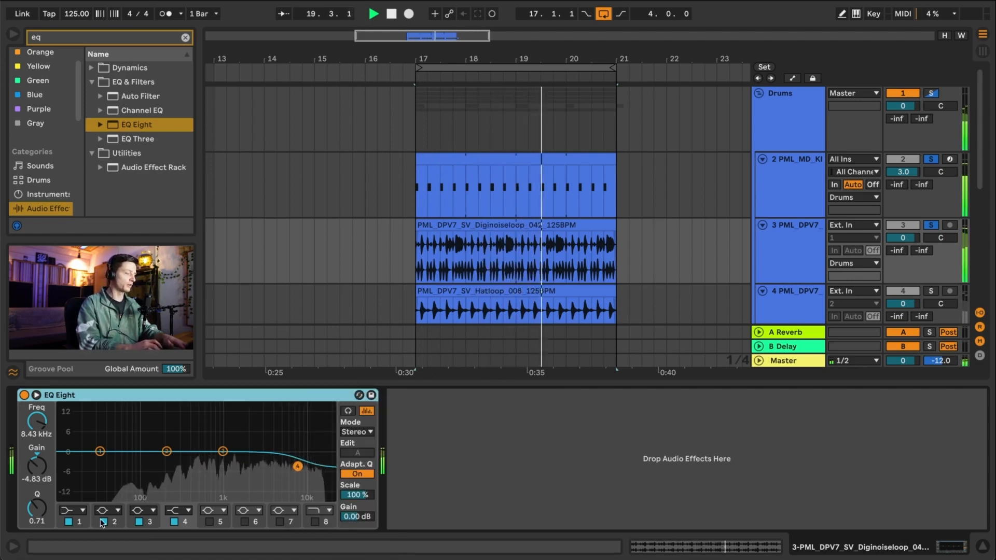
# - Make EQ band 1 on the Diginoiseloop a steep low cut at about 445 Hz with a Q of 0.58
pyautogui.click(73, 511)
pyautogui.click(73, 419)
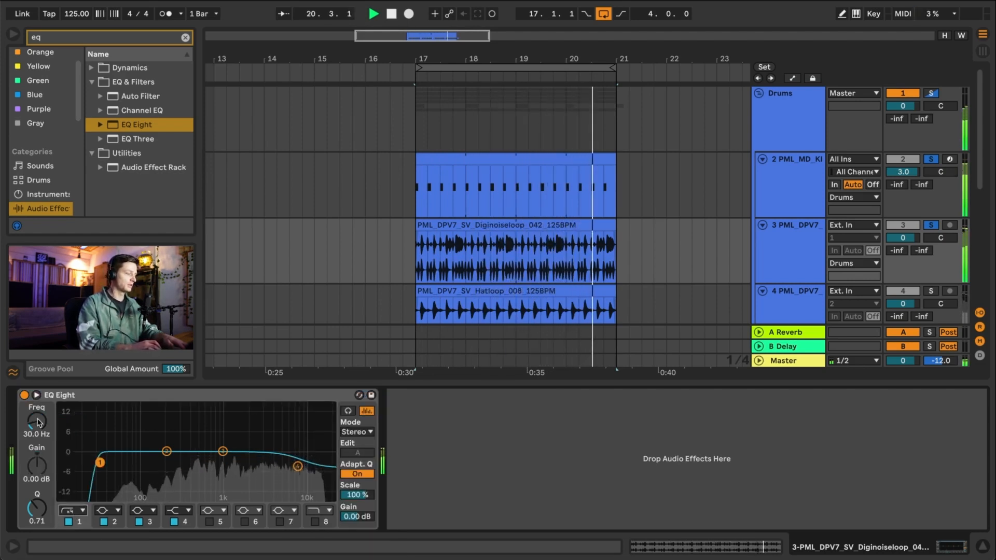
pyautogui.moveTo(37, 421); pyautogui.dragTo(37, 385)
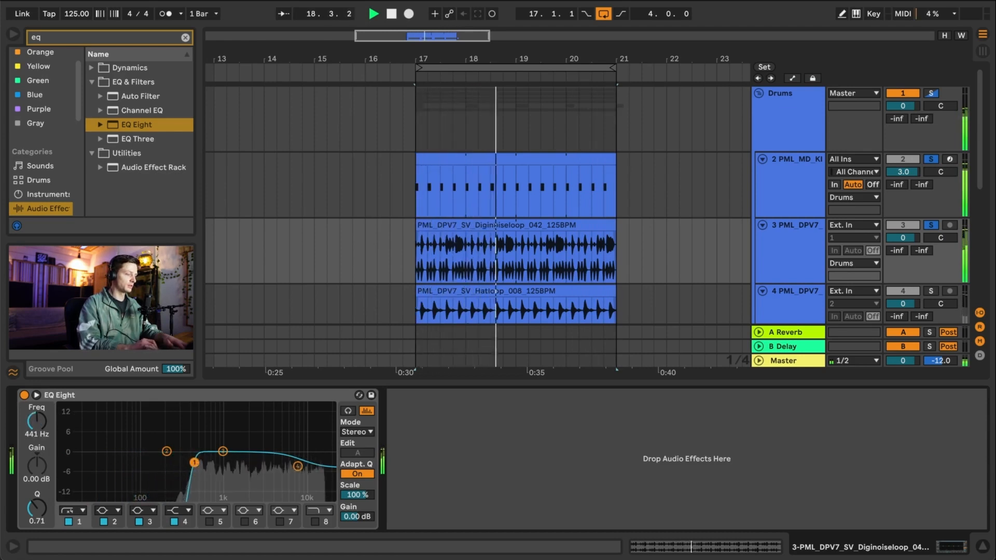
pyautogui.moveTo(195, 462); pyautogui.dragTo(194, 467)
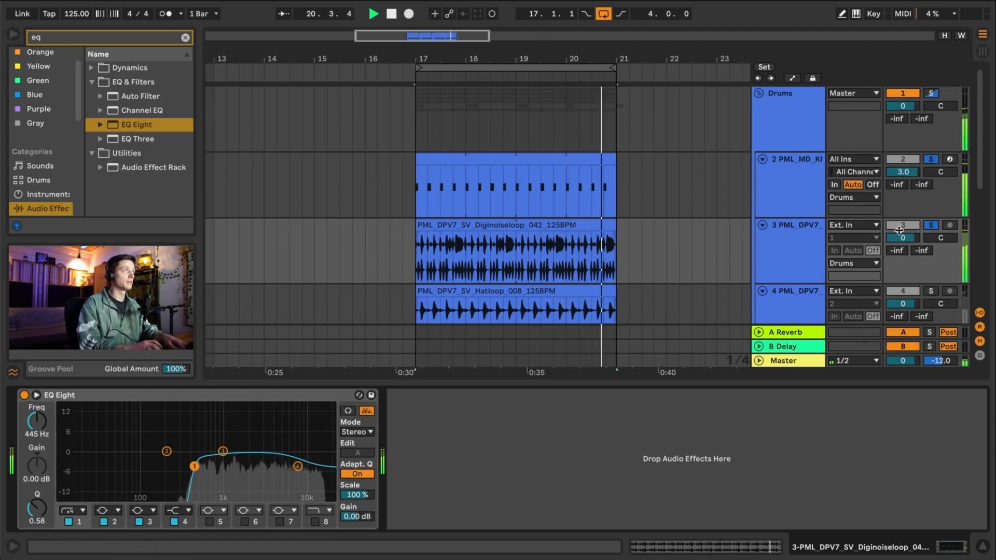
# - Lower the Diginoiseloop track's volume to -12.4 dB while checking it by ear against the kick
pyautogui.moveTo(900, 232); pyautogui.dragTo(899, 239)
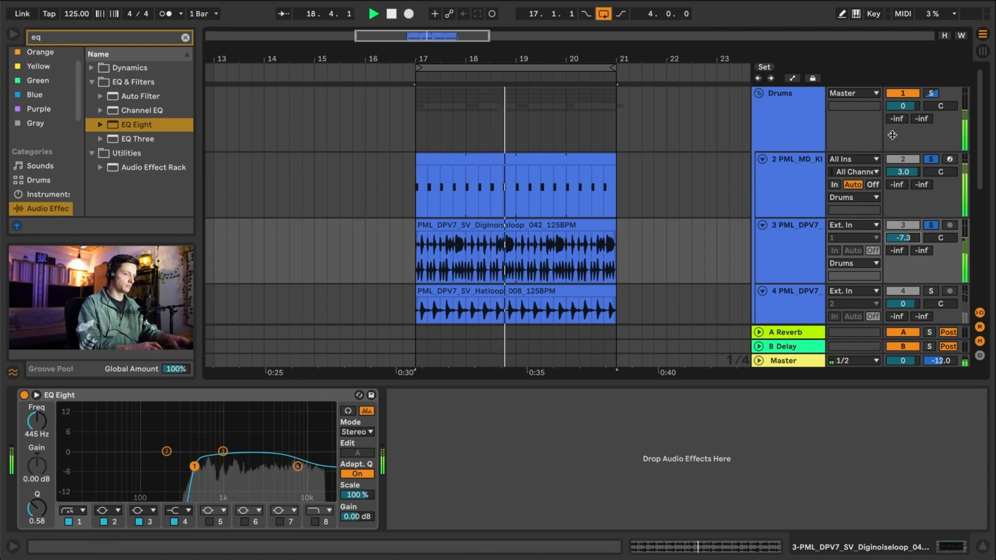
pyautogui.click(791, 195)
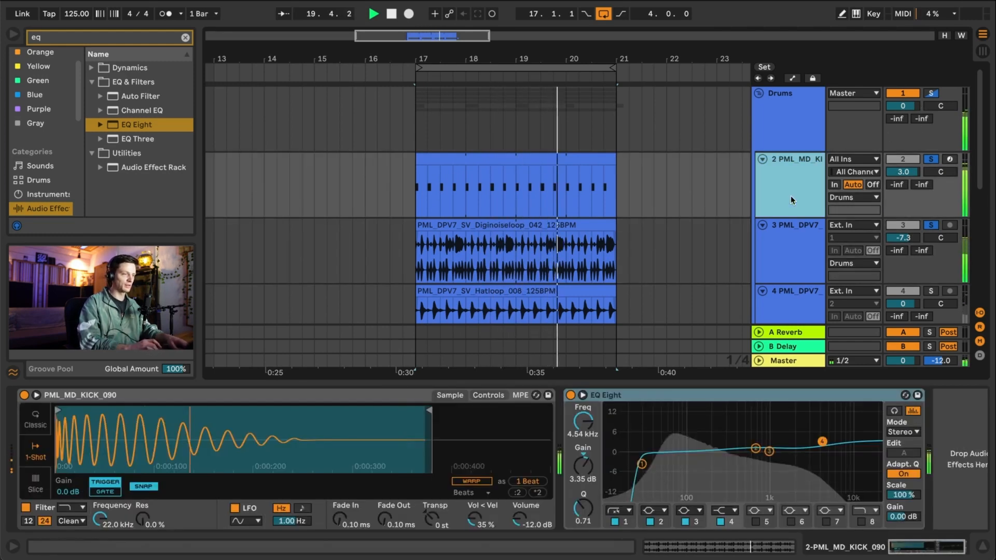
pyautogui.click(784, 243)
pyautogui.click(494, 237)
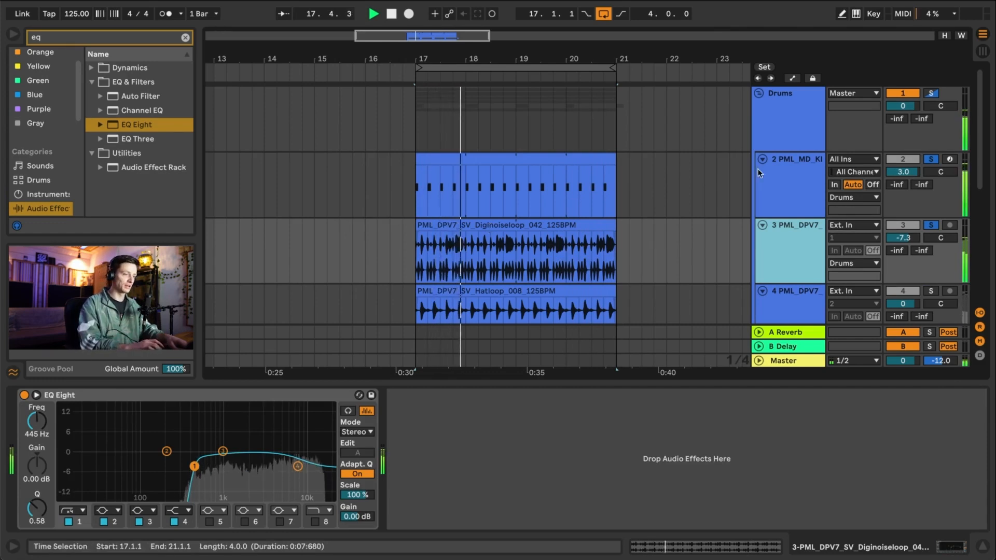
pyautogui.click(903, 237)
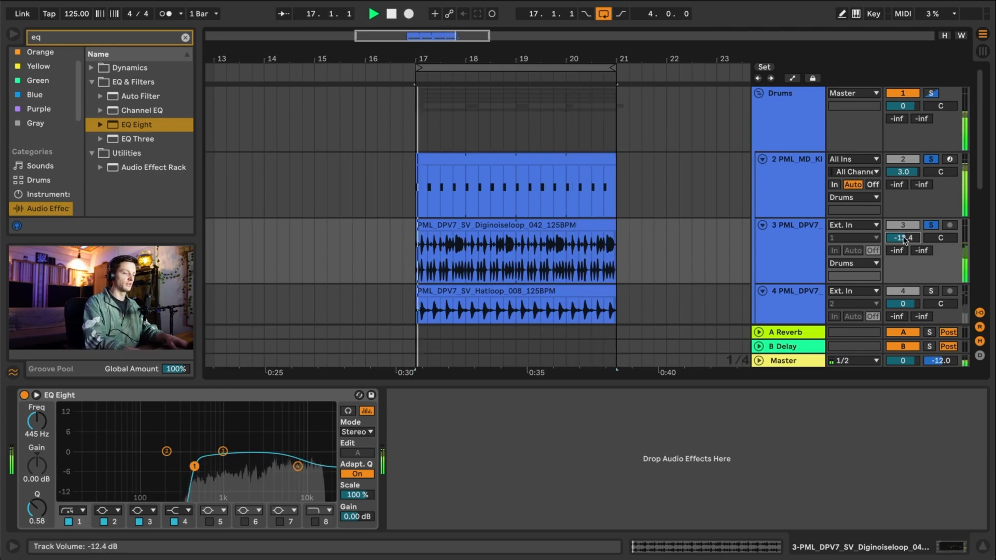
pyautogui.press('XF86AudioLowerVolume')
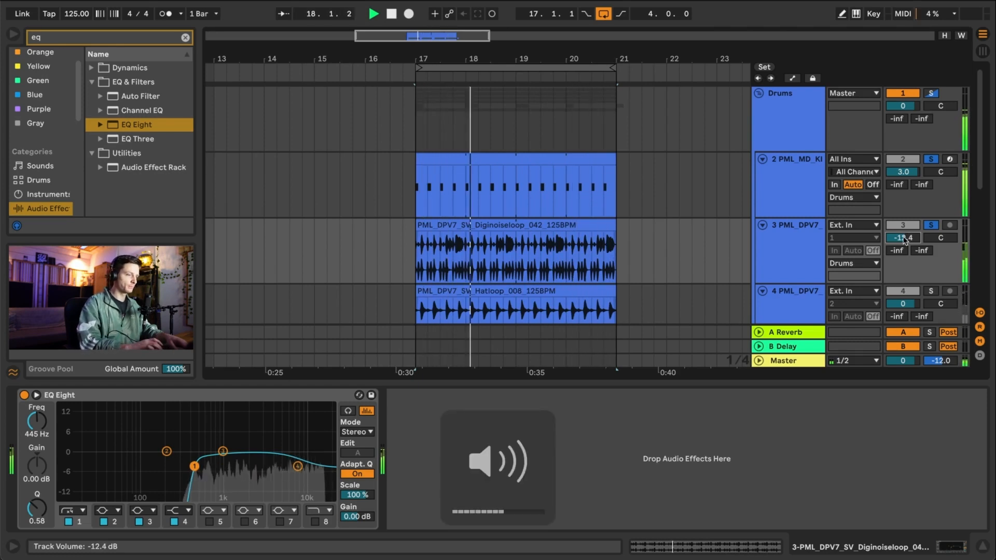
# - Audition the Hatloop, the Percloop and the Engelhardt hi-hat loop by soloing their tracks one after another
pyautogui.click(780, 241)
pyautogui.click(783, 214)
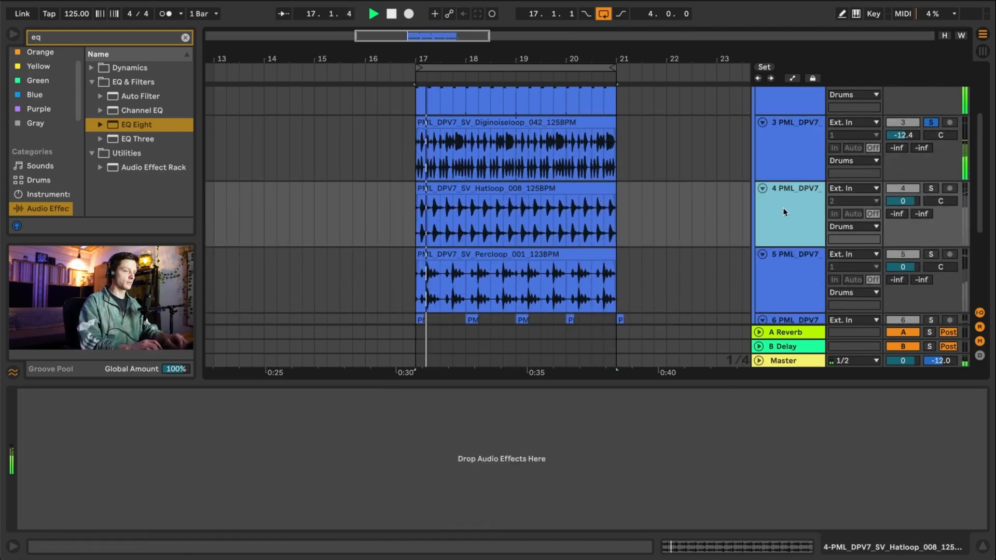
pyautogui.click(931, 189)
pyautogui.click(932, 254)
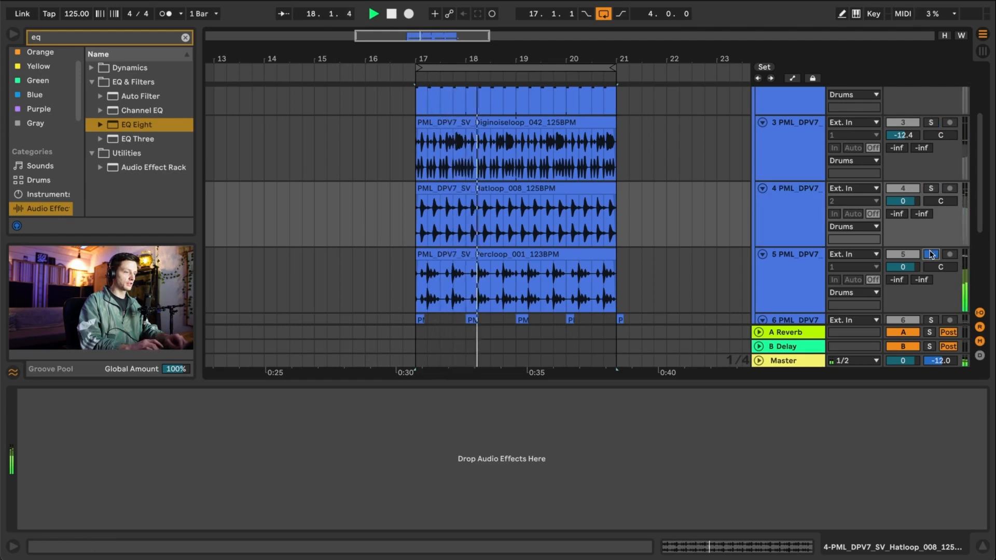
pyautogui.scroll(-3, 782, 270)
pyautogui.click(782, 272)
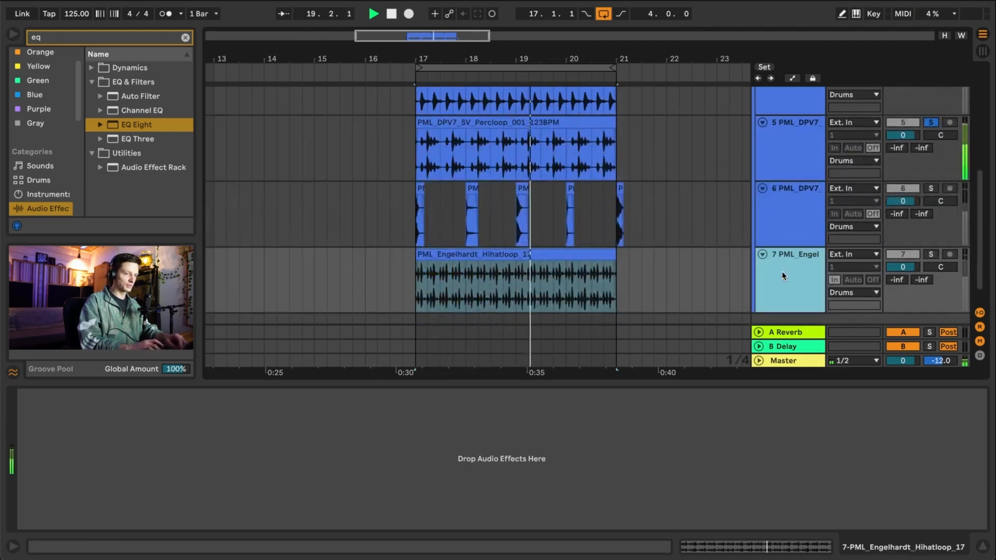
pyautogui.click(932, 254)
# - Move the Engelhardt hi-hat track directly below the Diginoiseloop, place the Percloop track above the Hatloop, and select the Engelhardt track
pyautogui.moveTo(796, 261); pyautogui.dragTo(795, 165)
pyautogui.scroll(3, 792, 181)
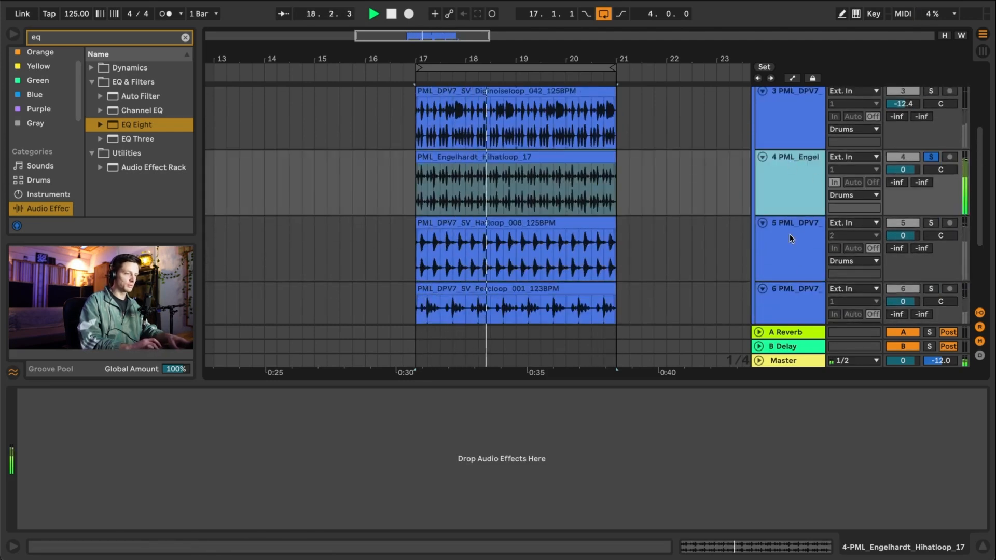
pyautogui.moveTo(787, 304); pyautogui.dragTo(783, 229)
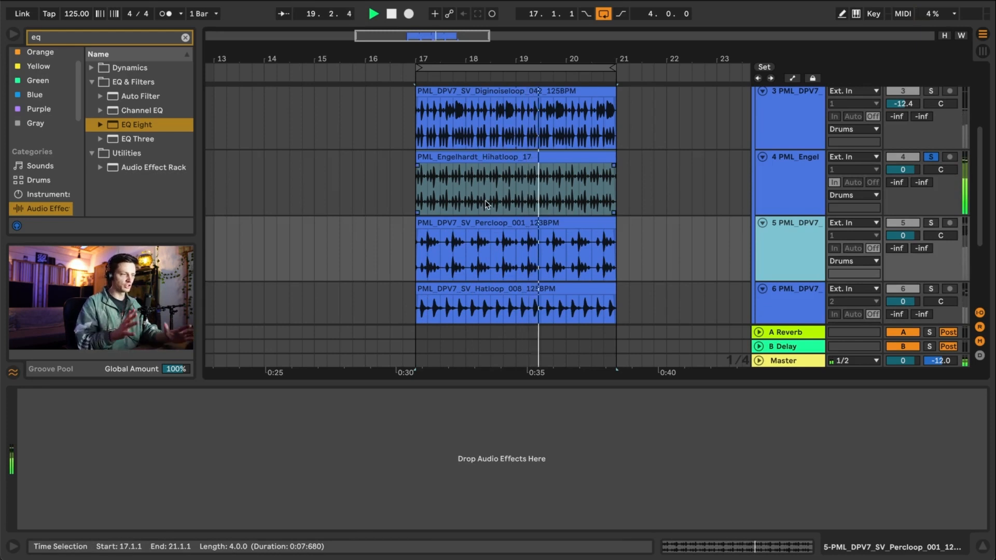
pyautogui.click(558, 156)
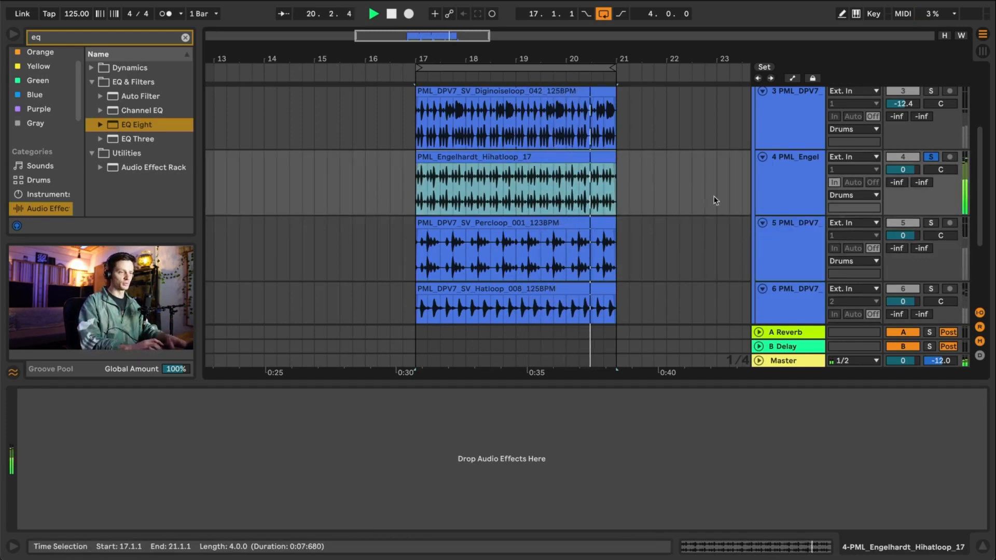
pyautogui.click(770, 171)
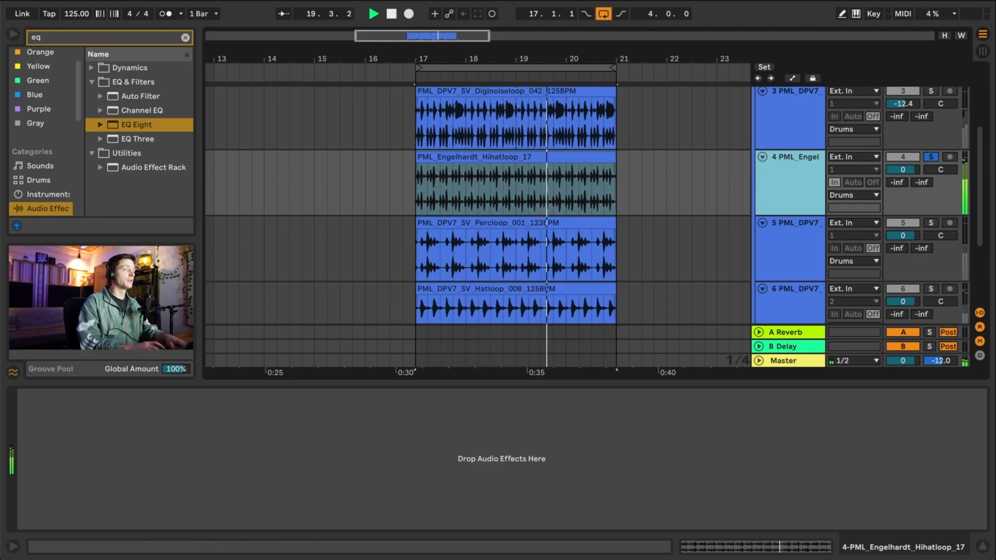
# - Add an EQ Eight to the Engelhardt hi-hat track and make band 1 a low cut at 240 Hz
pyautogui.doubleClick(134, 125)
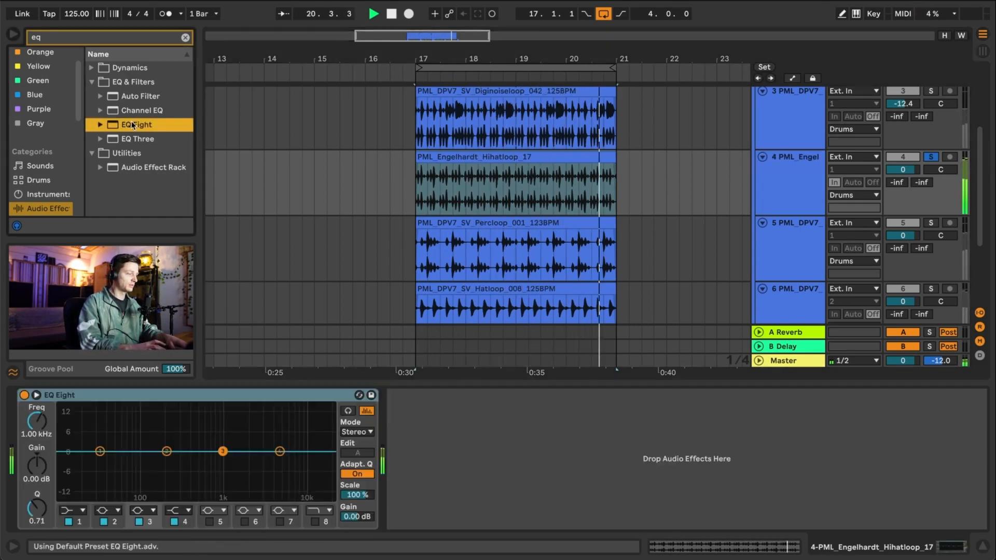
pyautogui.click(73, 511)
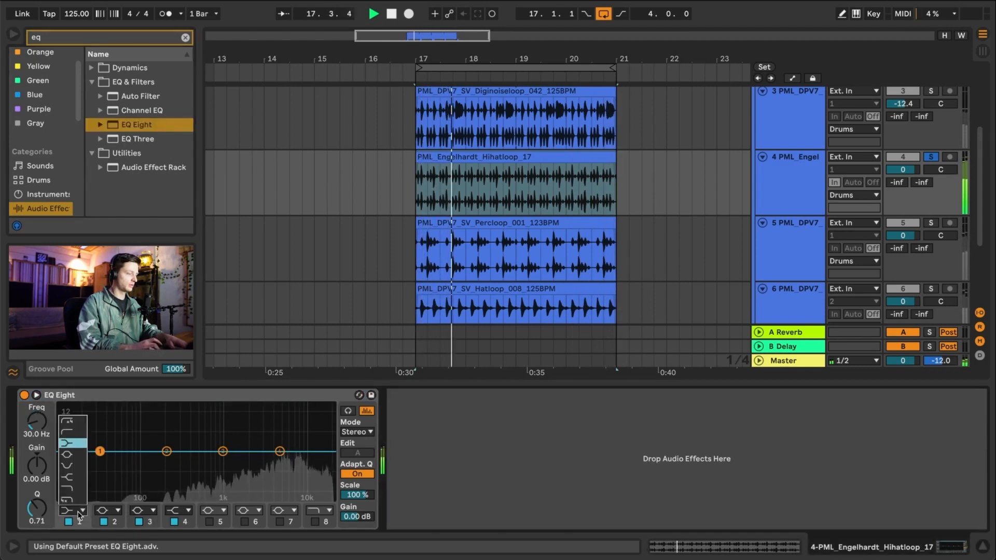
pyautogui.click(78, 432)
pyautogui.moveTo(42, 435); pyautogui.dragTo(42, 402)
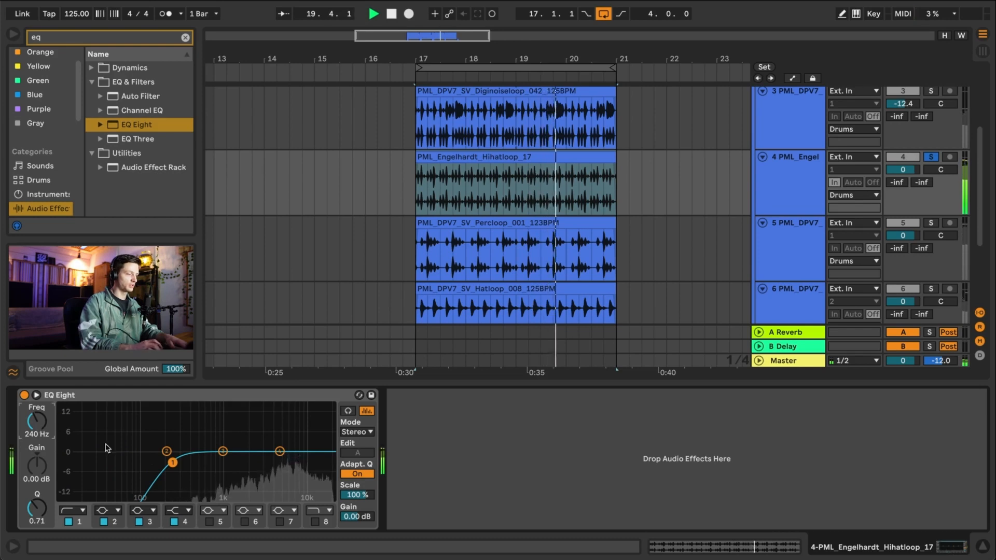
pyautogui.click(772, 187)
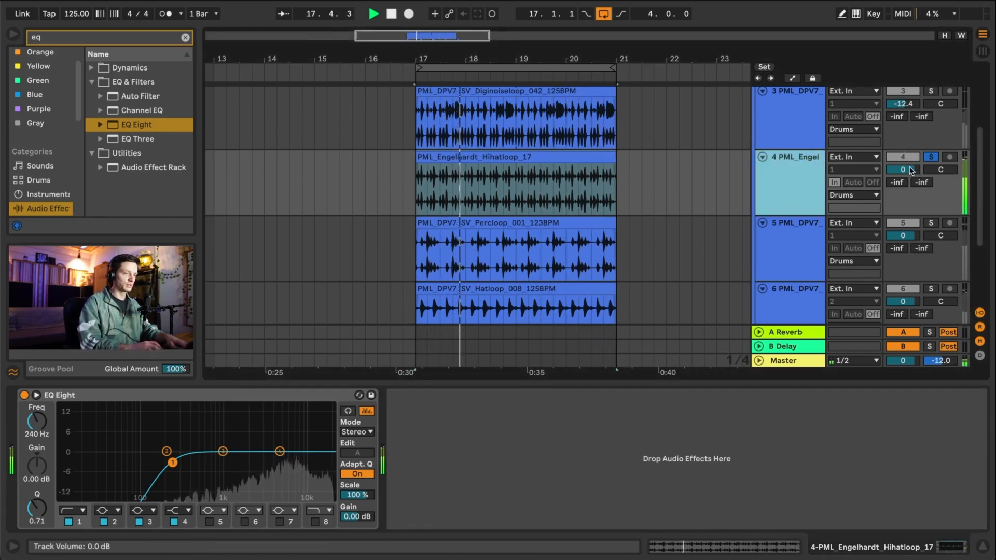
# - Solo the Diginoiseloop and kick tracks alongside the Engelhardt hi-hat, and lower the hi-hat track's volume to -5.0 dB
pyautogui.scroll(3, 921, 177)
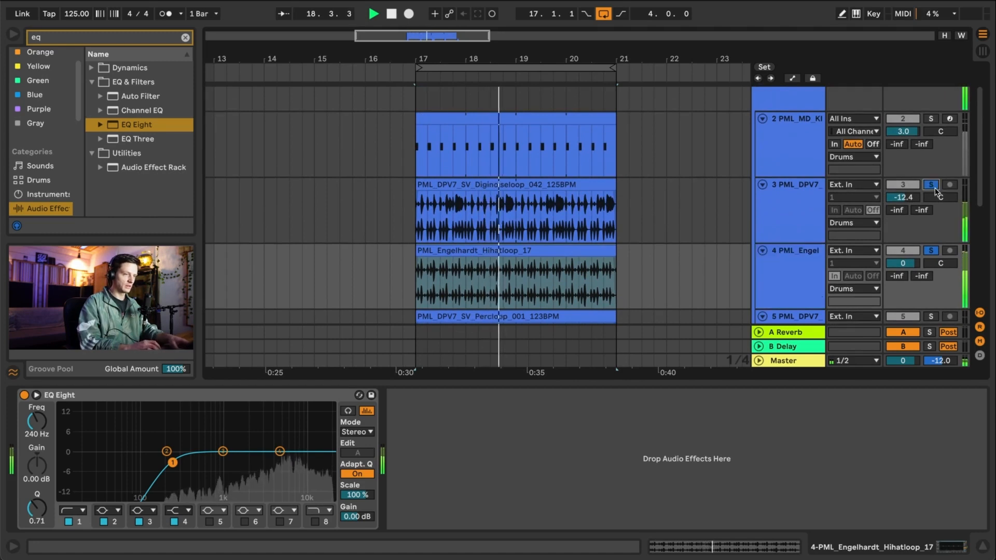
pyautogui.keyDown('super'); pyautogui.click(933, 118); pyautogui.keyUp('super')
pyautogui.click(902, 263)
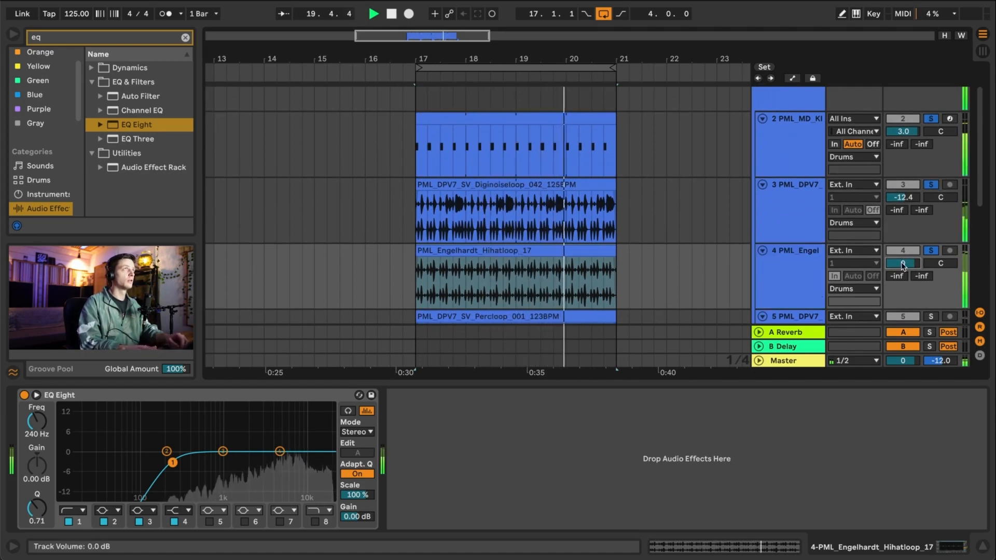
pyautogui.press('Down')
pyautogui.press('Down')
pyautogui.press('Down')
pyautogui.press('Down')
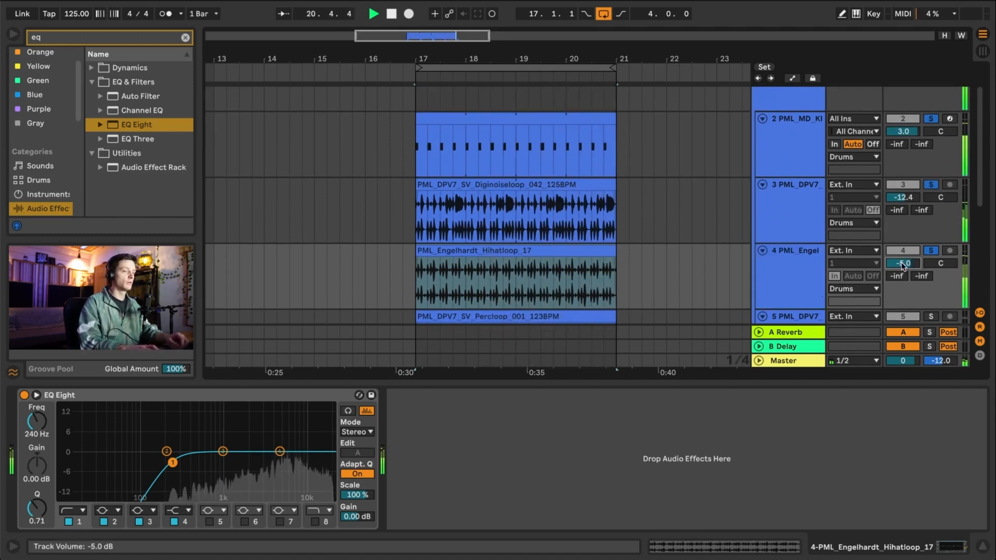
# - Compare Engelhardt hi-hat levels of -2.0 dB and -7.0 dB against the kick and Diginoiseloop, ending at -4.0 dB
pyautogui.press('Up')
pyautogui.press('Up')
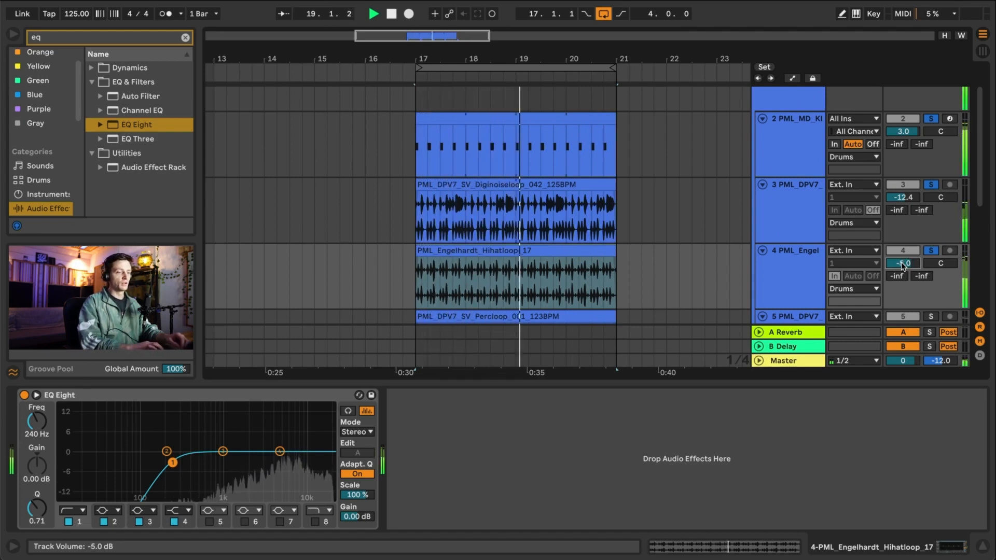
pyautogui.press('Up')
pyautogui.press('Up')
pyautogui.press('Up')
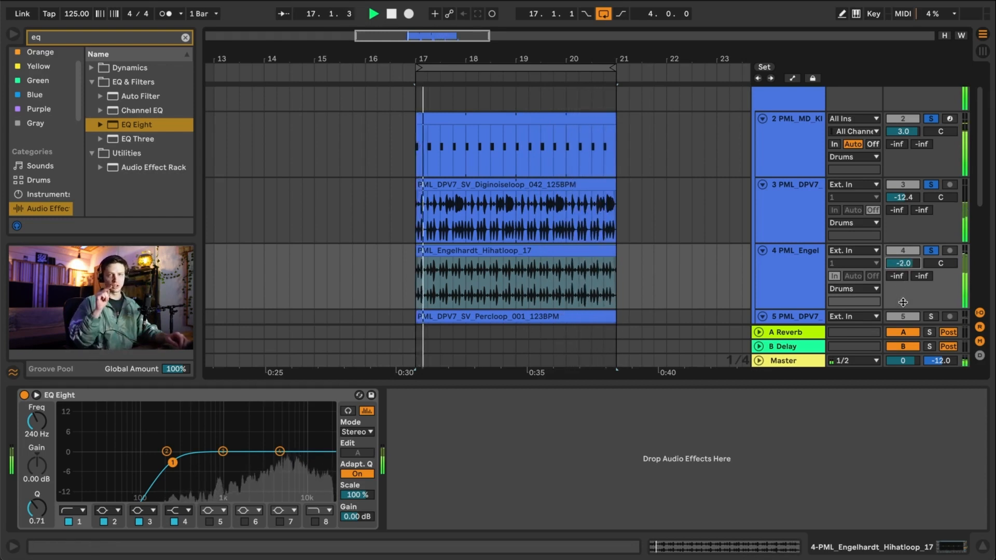
pyautogui.press('Down')
pyautogui.press('Down')
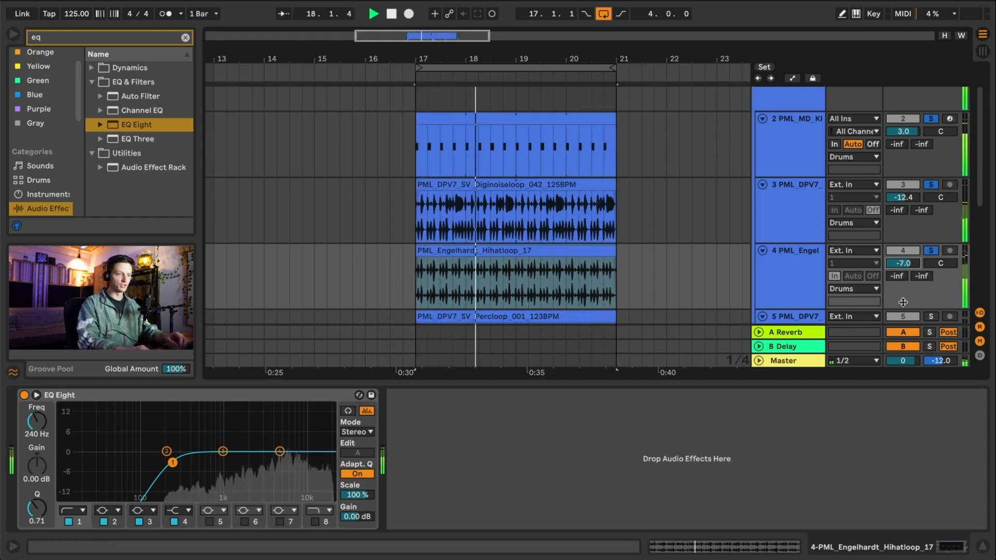
pyautogui.press('Up')
pyautogui.press('Up')
pyautogui.press('Up')
pyautogui.press('Up')
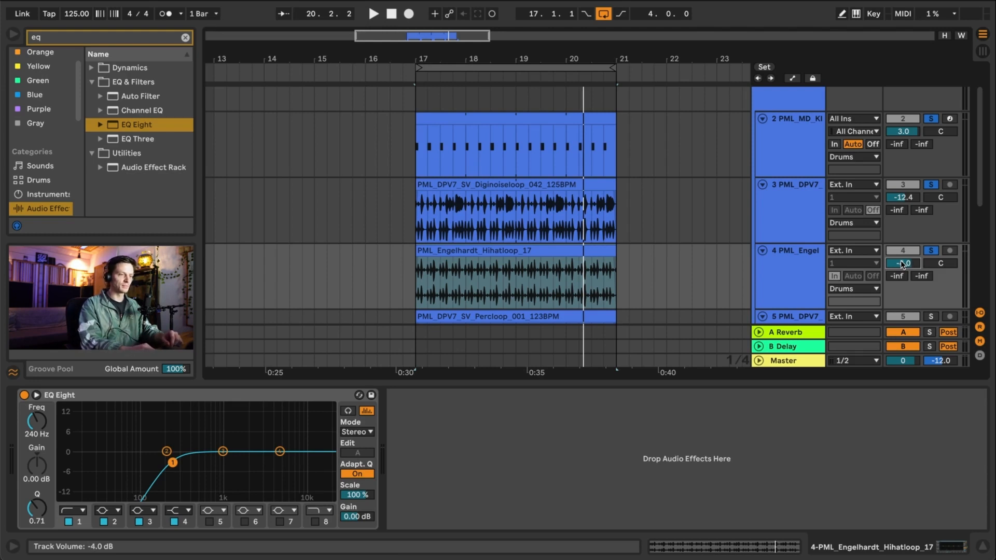
# - Restart playback, test the Engelhardt hi-hat at -11.0 dB and 1.0 dB, and set its track volume to -2.0 dB
pyautogui.press('space')
pyautogui.scroll(-1, 903, 265)
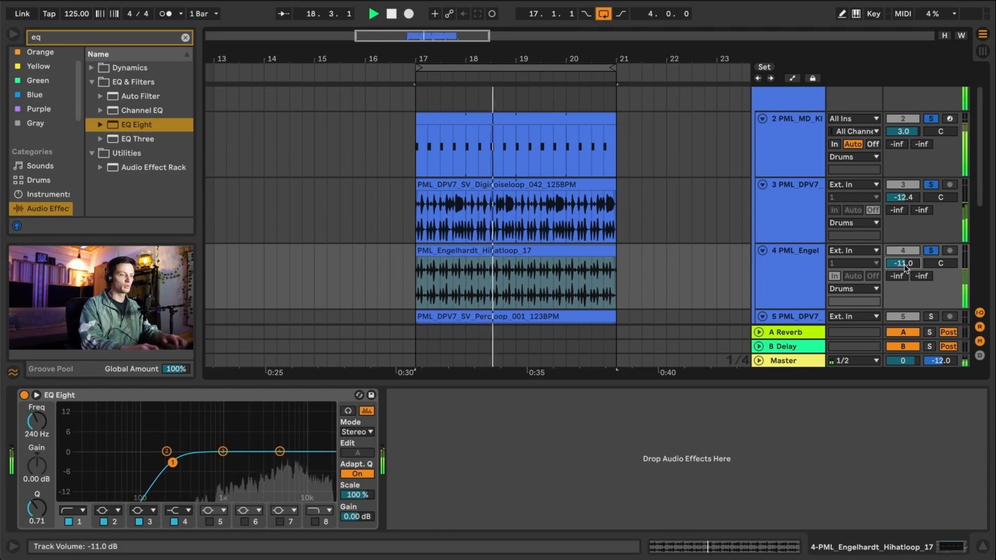
pyautogui.scroll(4, 906, 267)
pyautogui.scroll(5, 905, 268)
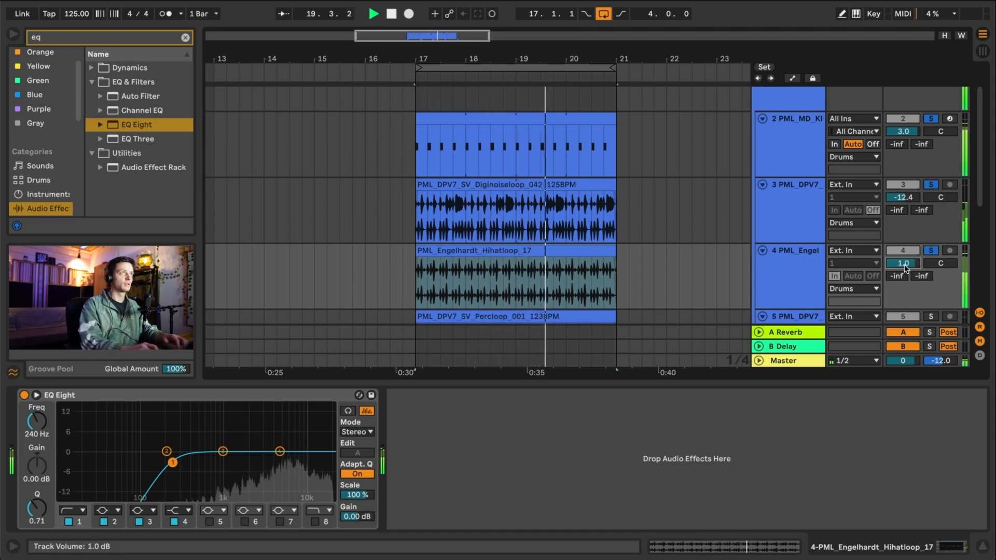
pyautogui.scroll(-2, 905, 268)
pyautogui.scroll(-3, 905, 268)
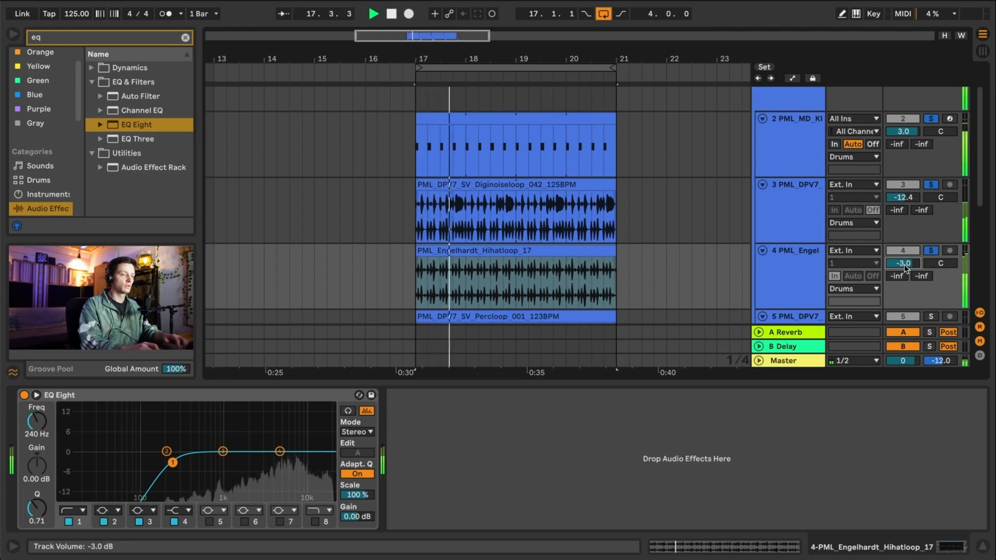
pyautogui.scroll(1, 906, 269)
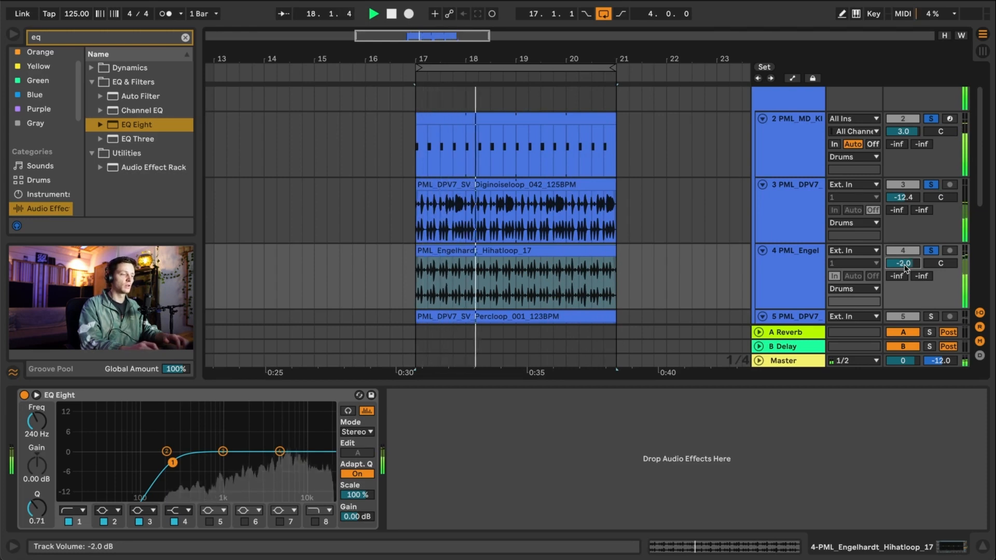
# - Solo the Percloop track together with the other soloed drum tracks and lower its volume to -7.0 dB
pyautogui.click(823, 267)
pyautogui.scroll(-3, 823, 266)
pyautogui.scroll(1, 824, 260)
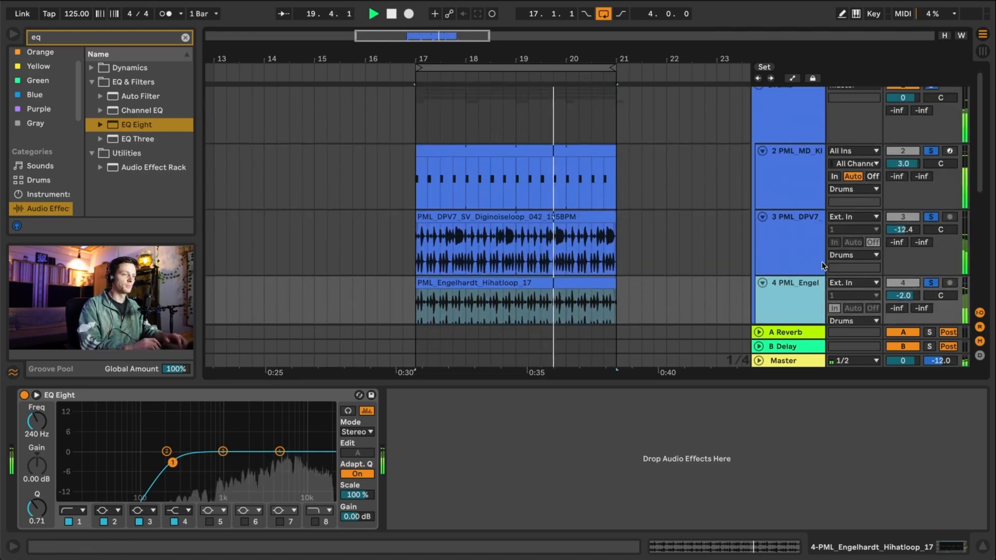
pyautogui.scroll(-2, 815, 218)
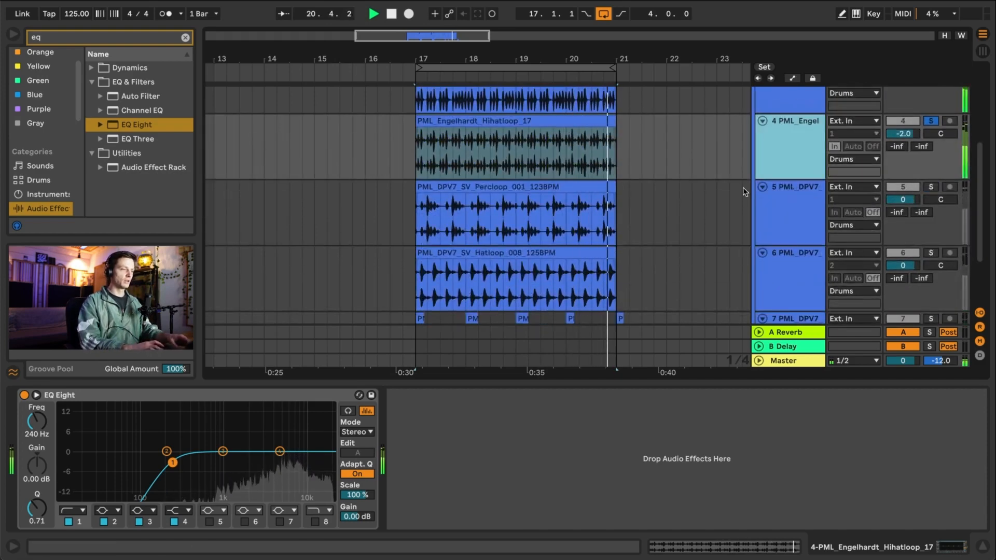
pyautogui.scroll(3, 817, 142)
pyautogui.scroll(-3, 883, 148)
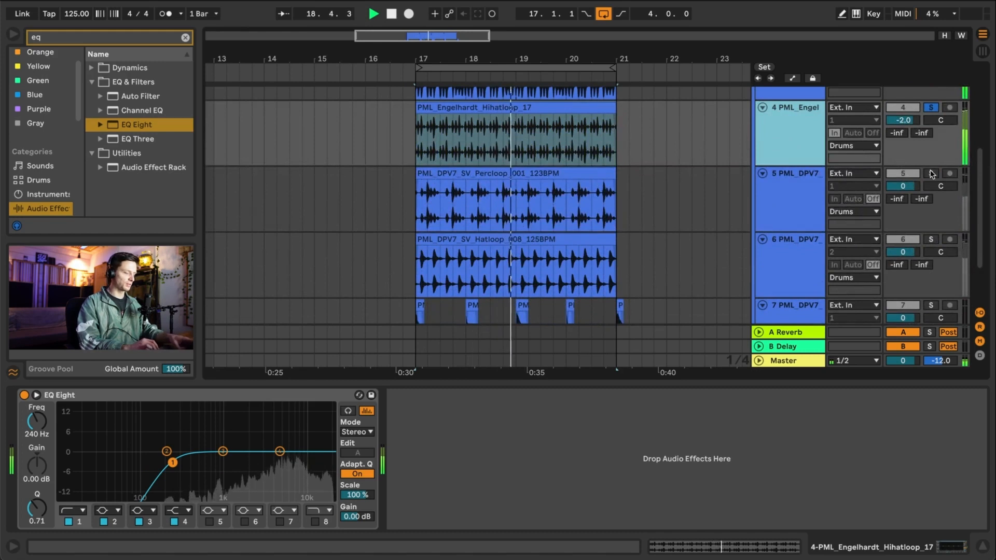
pyautogui.click(787, 189)
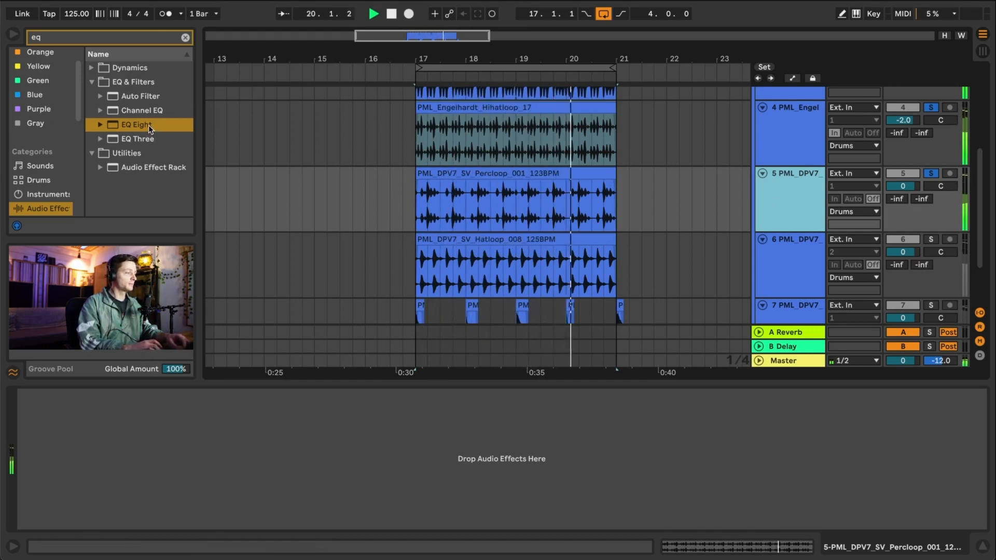
pyautogui.click(102, 39)
pyautogui.click(819, 198)
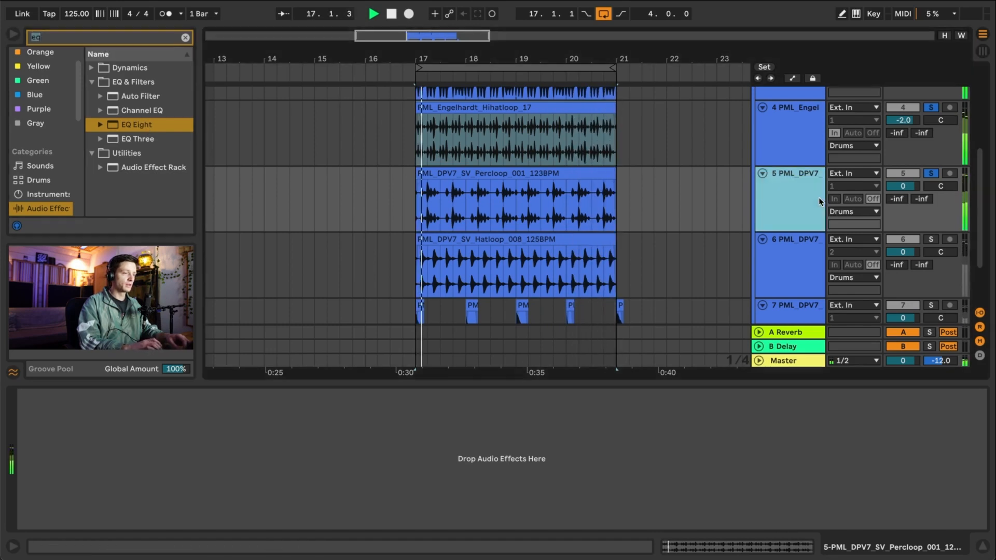
pyautogui.moveTo(903, 186); pyautogui.dragTo(903, 197)
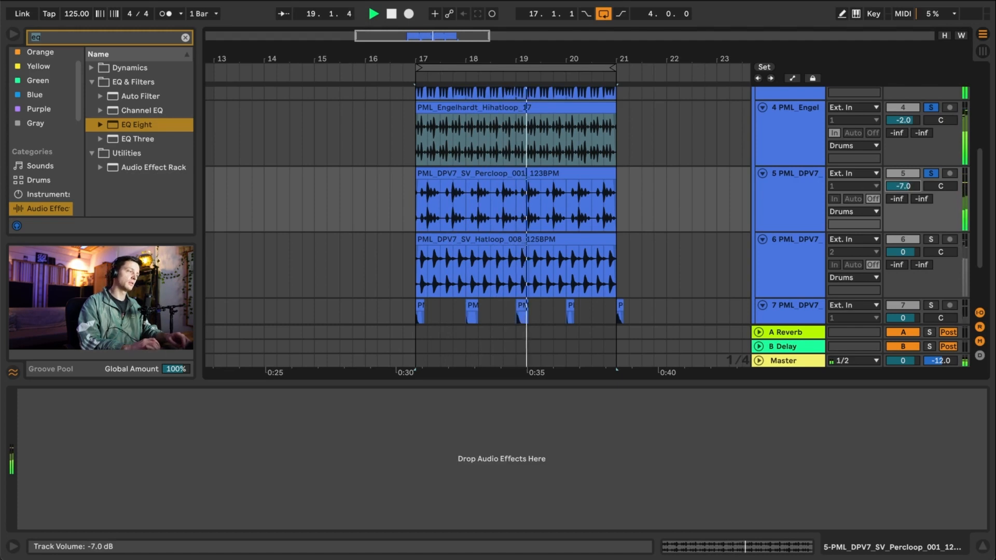
# - Add an EQ Eight and a Compressor to the Percloop track, placing the Compressor before the EQ
pyautogui.doubleClick(158, 120)
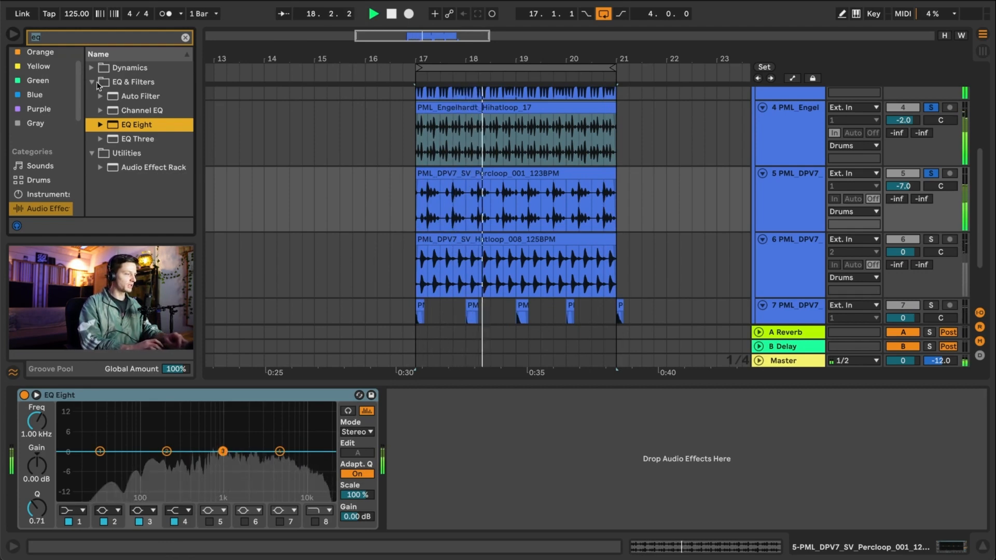
pyautogui.click(92, 36)
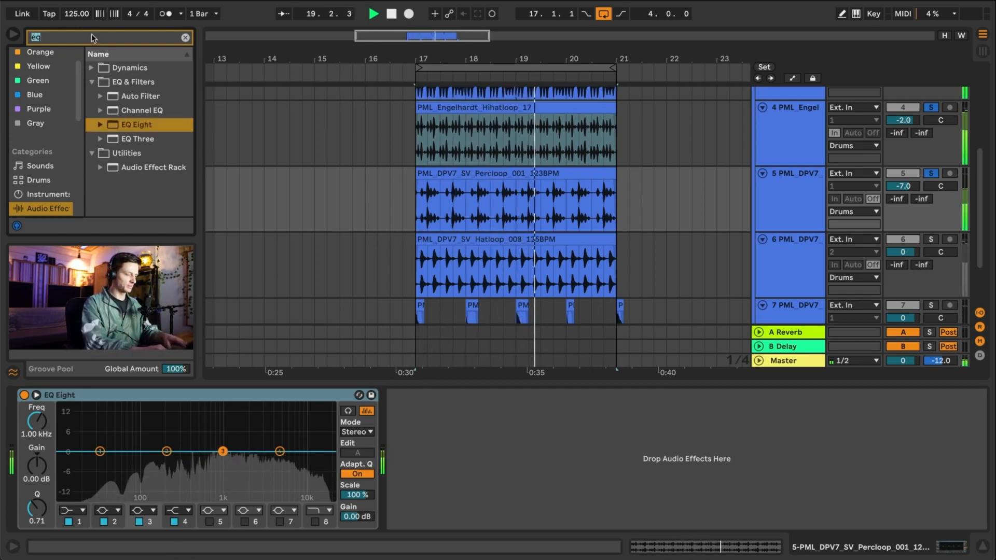
pyautogui.write('compre')
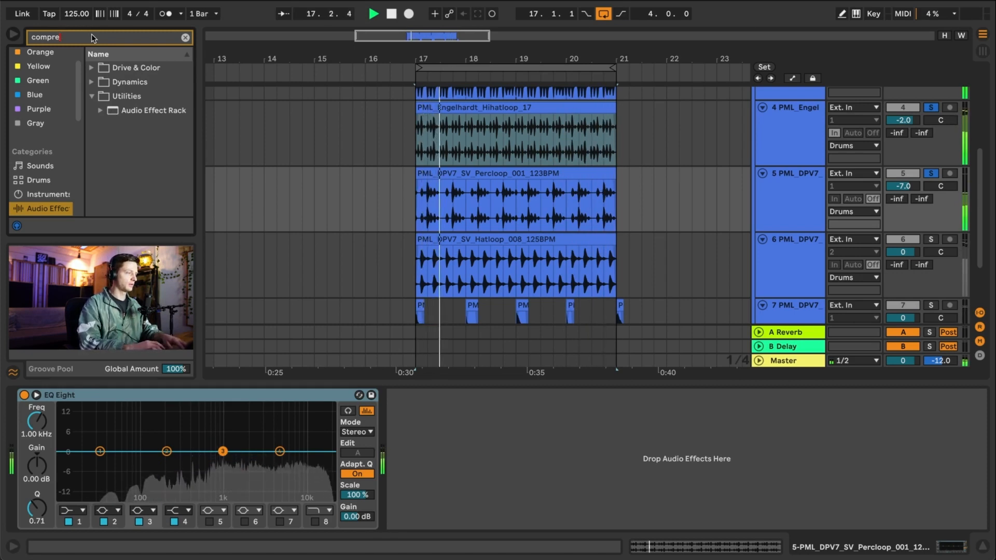
pyautogui.write('ss')
pyautogui.click(93, 82)
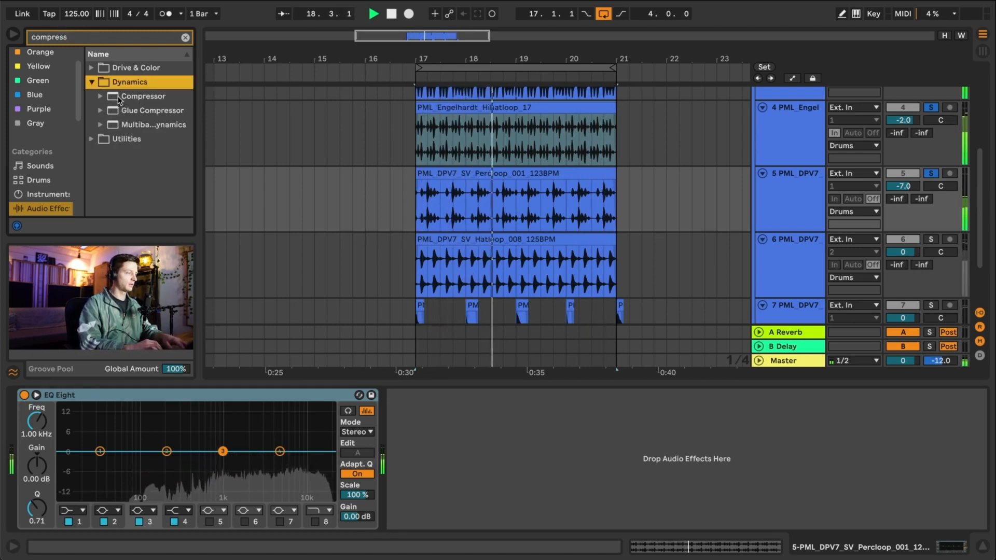
pyautogui.click(126, 98)
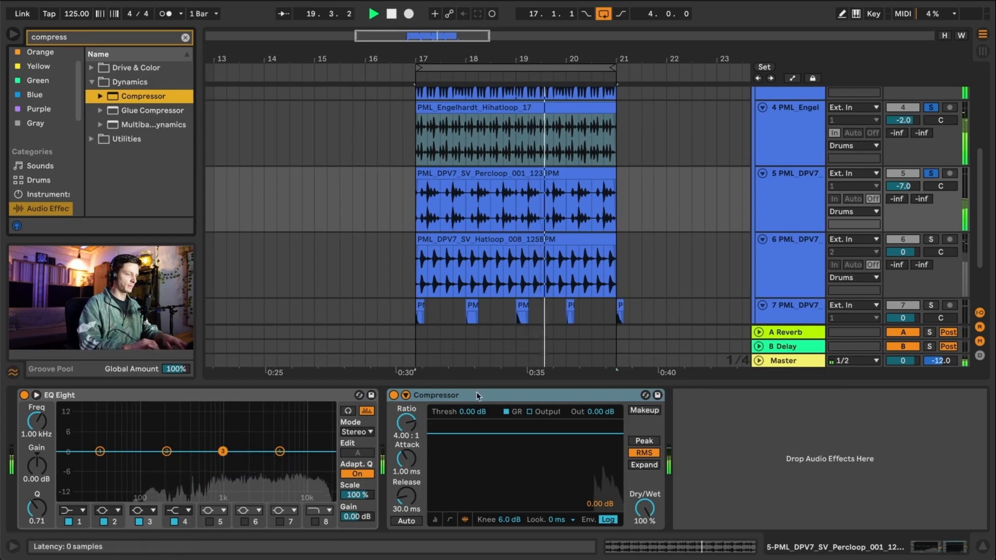
pyautogui.moveTo(477, 394); pyautogui.dragTo(135, 417)
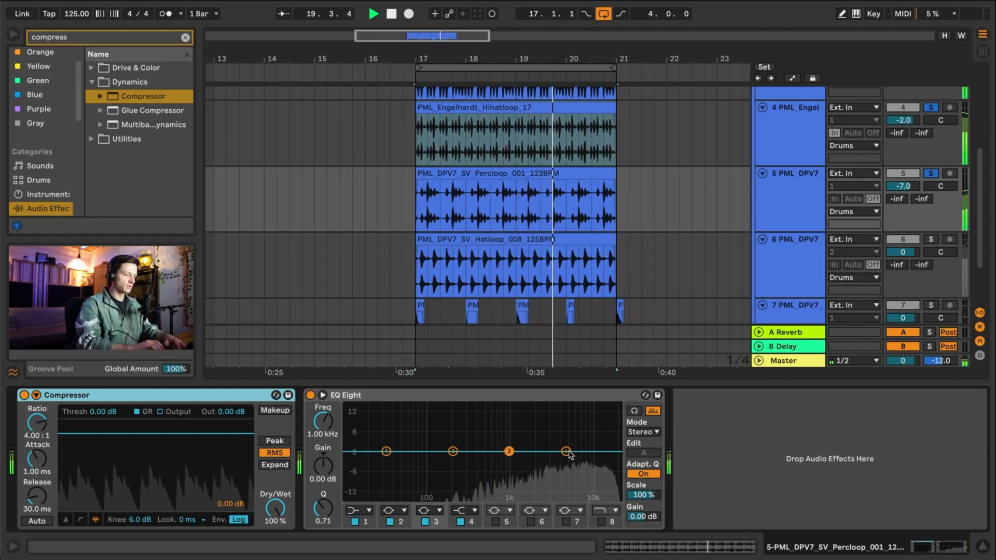
# - Set band 4 of the Percloop's EQ Eight to about 5.74 kHz with a gain of -2.60 dB
pyautogui.moveTo(566, 452)
pyautogui.mouseDown()
pyautogui.moveTo(566, 467)
pyautogui.moveTo(568, 435)
pyautogui.moveTo(570, 460)
pyautogui.mouseUp()
pyautogui.click(503, 400)
pyautogui.rightClick(503, 401)
pyautogui.click(513, 392)
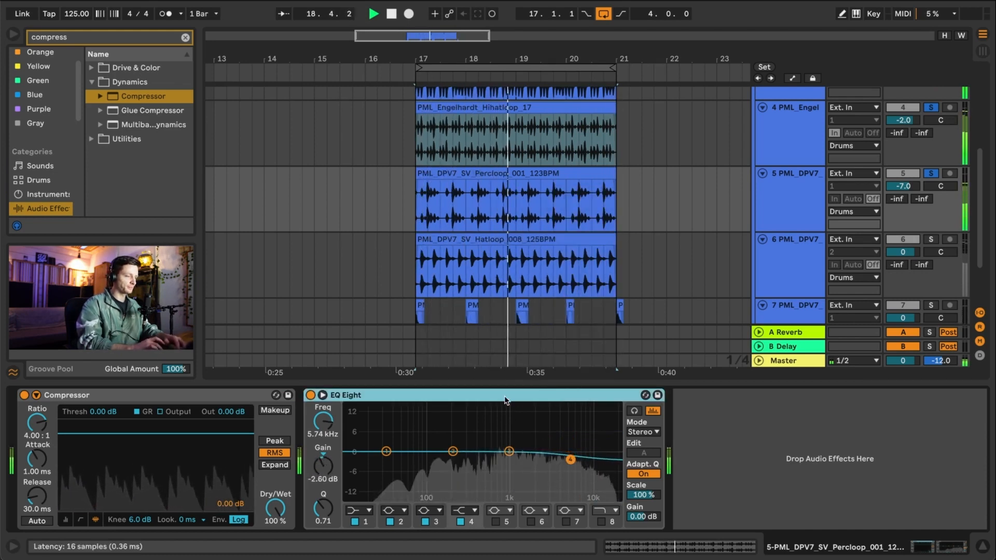
# - Switch the Percloop's Compressor to Expand mode after comparing it with Peak and RMS, and set the threshold to -16.4 dB
pyautogui.moveTo(191, 431); pyautogui.dragTo(157, 490)
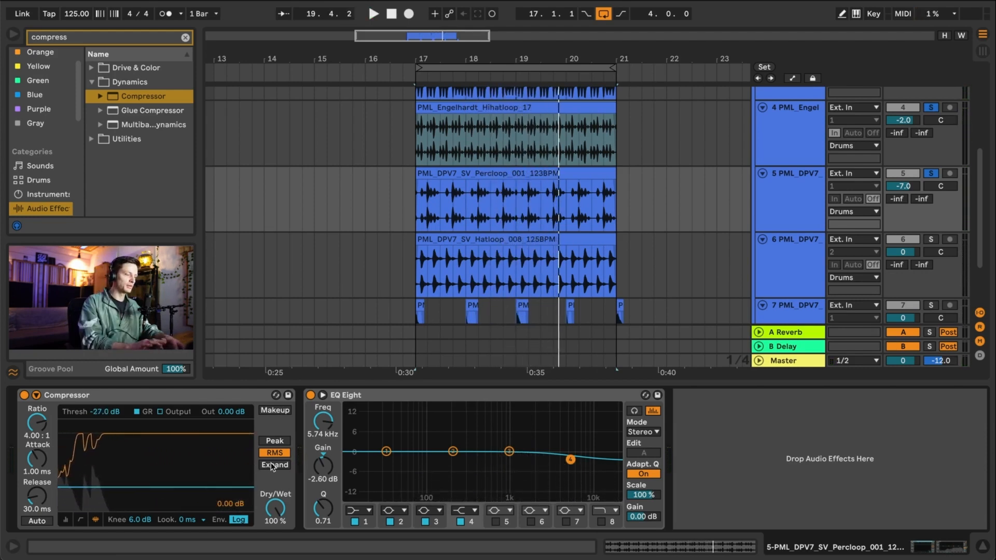
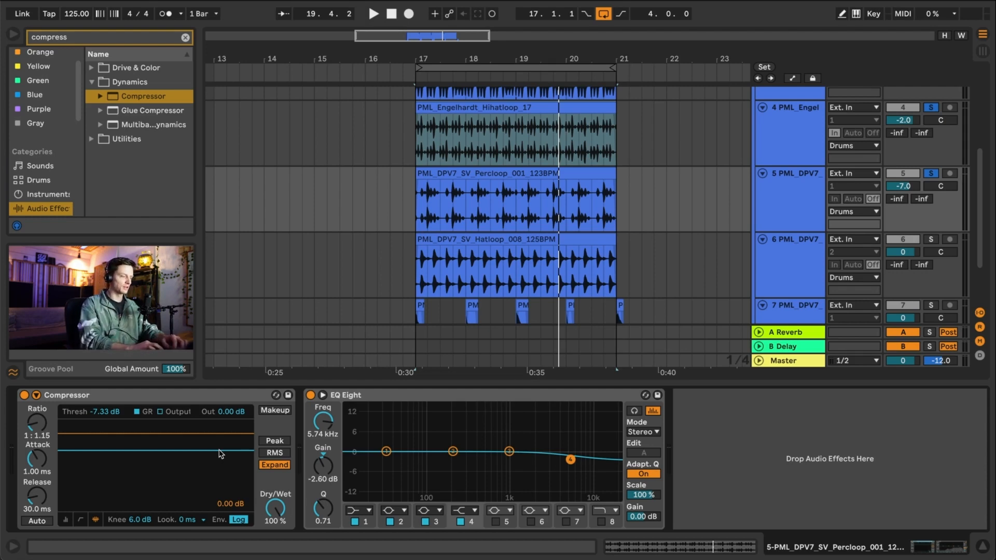
pyautogui.press('space')
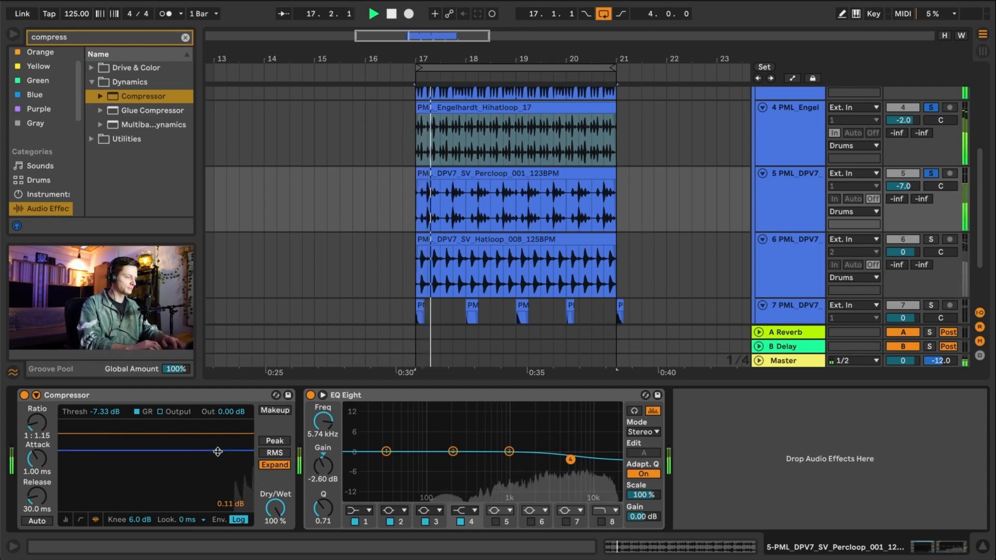
pyautogui.moveTo(218, 451); pyautogui.dragTo(218, 484)
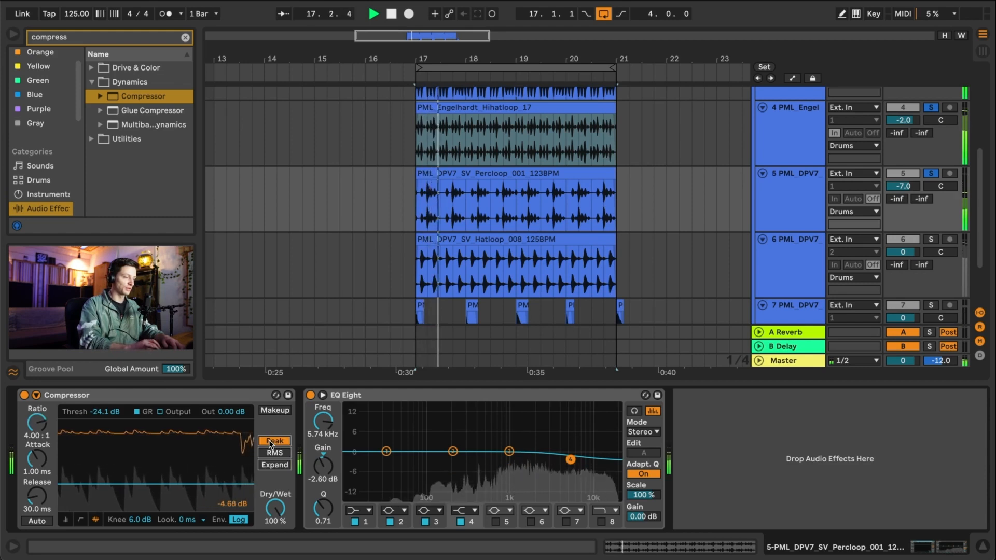
pyautogui.click(274, 453)
pyautogui.click(275, 465)
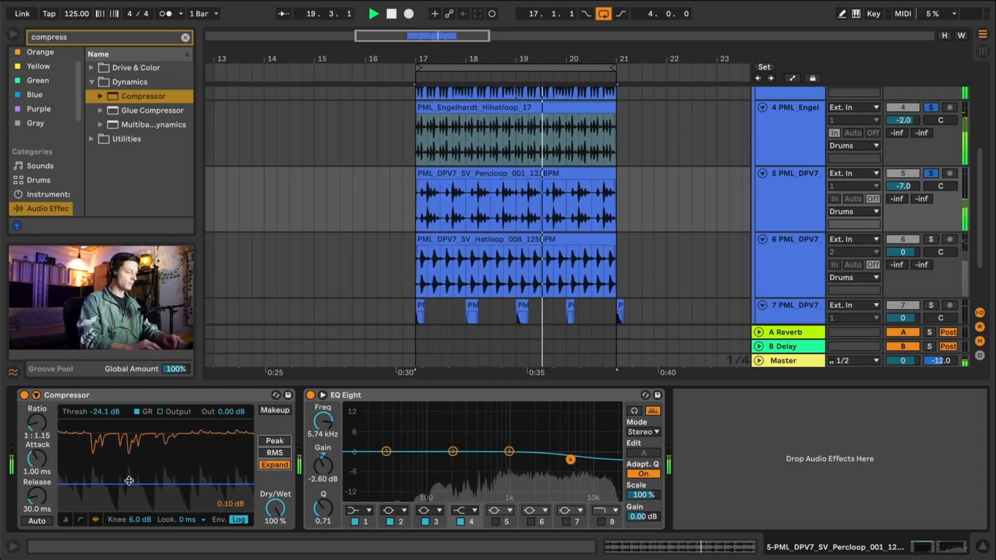
pyautogui.moveTo(129, 484); pyautogui.dragTo(129, 471)
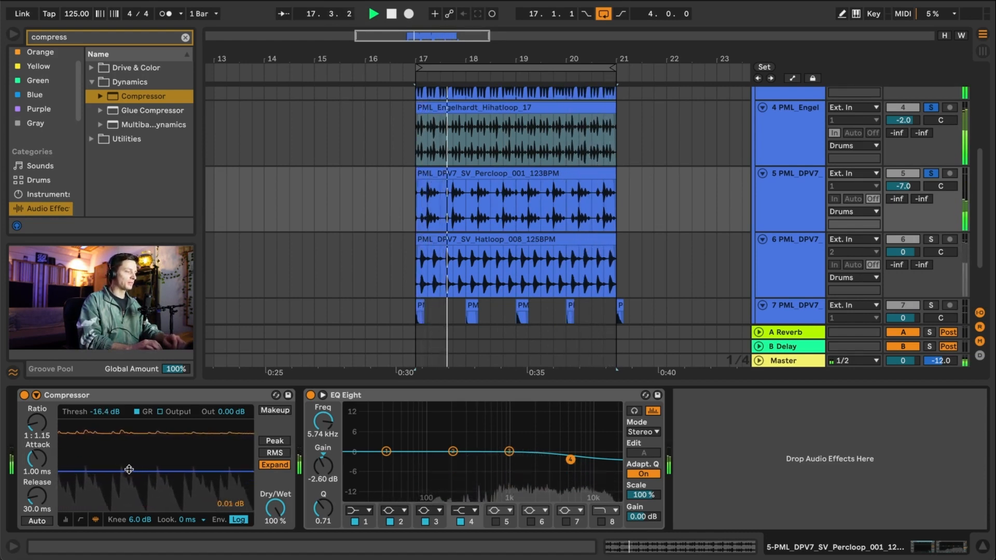
# - Set the Percloop Compressor's expansion ratio to 1:2.00 and its attack to 0.01 ms
pyautogui.moveTo(37, 424); pyautogui.dragTo(37, 386)
pyautogui.moveTo(36, 459); pyautogui.dragTo(36, 479)
pyautogui.click(132, 395)
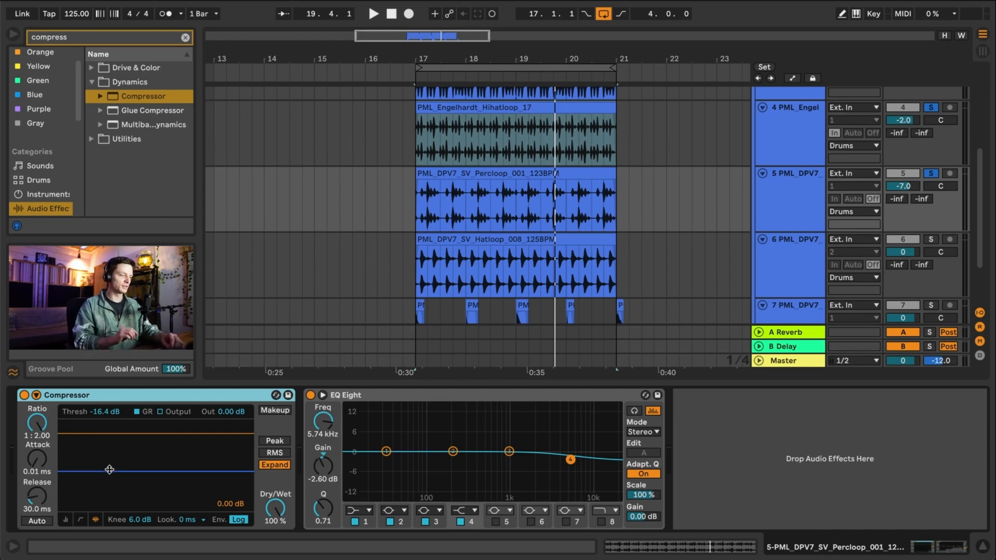
# - Try longer and shorter release times on the Percloop Compressor, including 628 ms and 22.2 ms, and reset the release to 30.0 ms
pyautogui.click(37, 459)
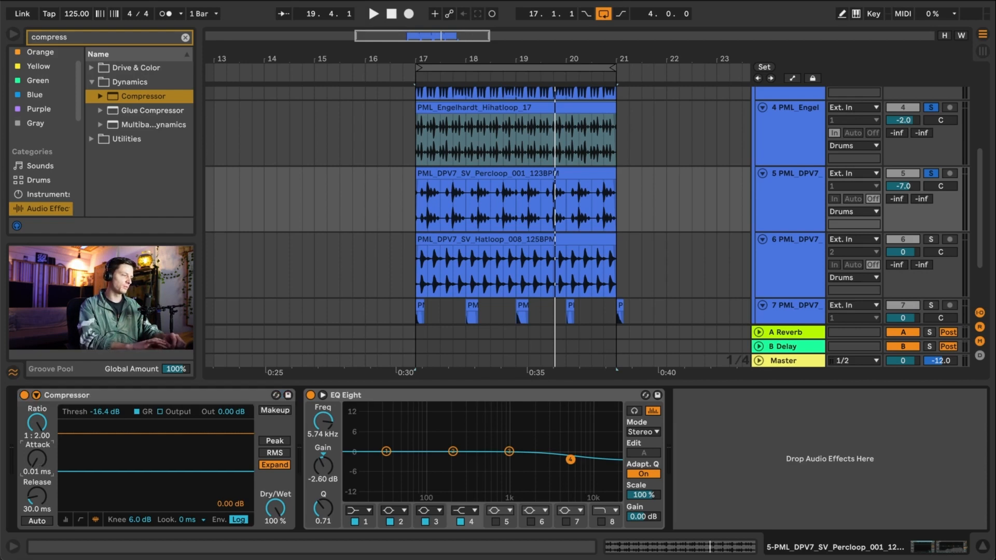
pyautogui.click(34, 494)
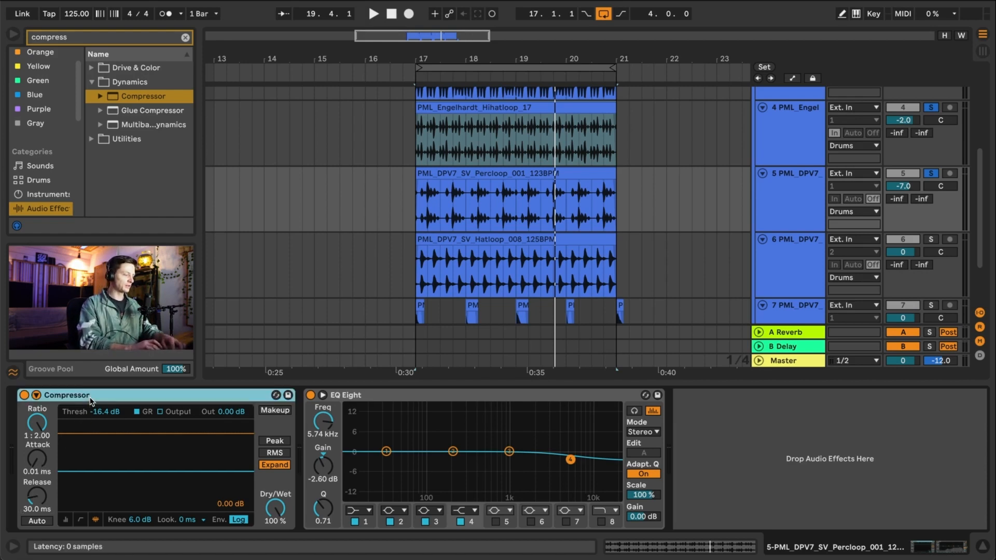
pyautogui.press('space')
pyautogui.moveTo(34, 494); pyautogui.dragTo(34, 480)
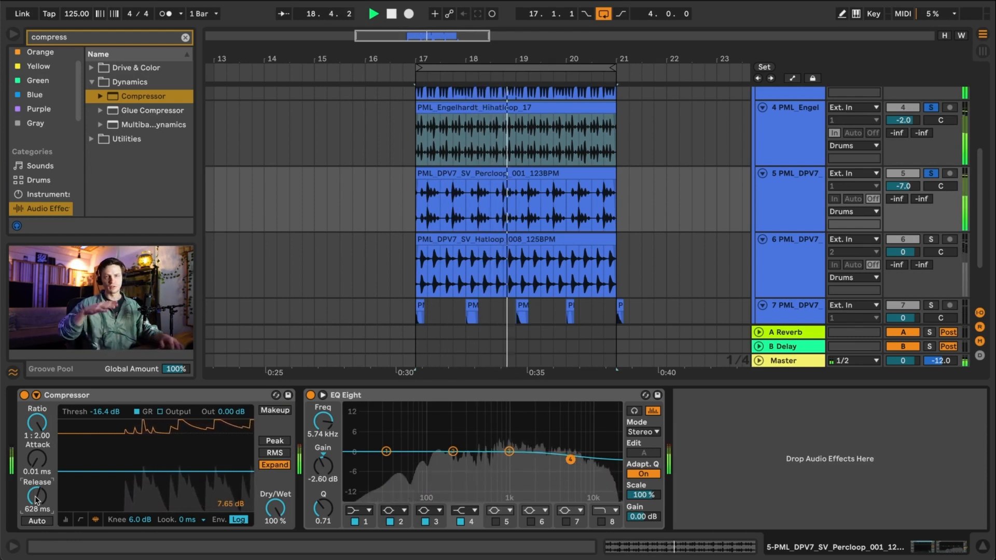
pyautogui.moveTo(35, 496); pyautogui.dragTo(35, 514)
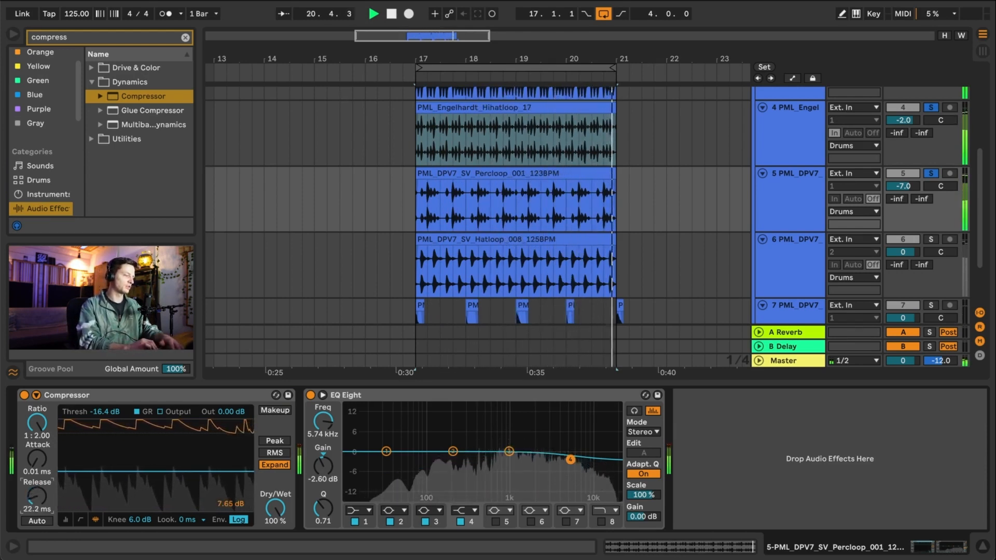
pyautogui.doubleClick(35, 500)
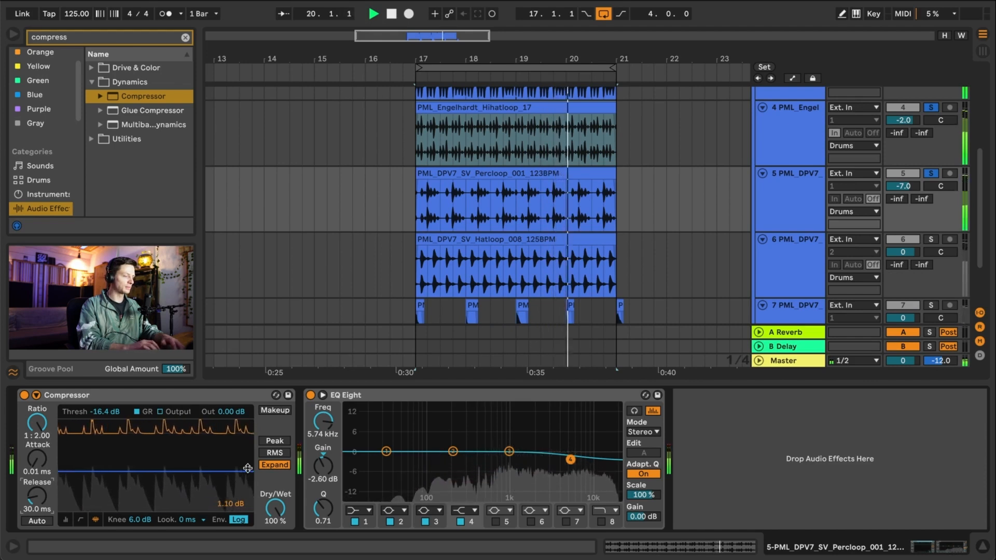
# - Bypass the Percloop's Compressor during playback and re-enable it to compare the sound with and without expansion
pyautogui.click(23, 396)
pyautogui.click(24, 395)
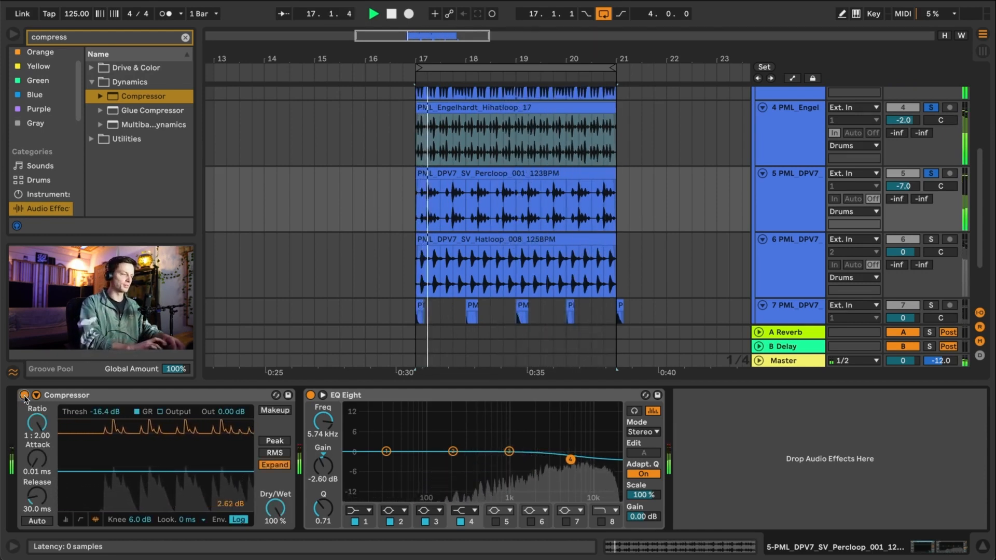
pyautogui.click(150, 390)
# - Change band 1 of the Percloop's EQ Eight to a low cut at about 86.1 Hz with a Q of 0.49
pyautogui.click(434, 475)
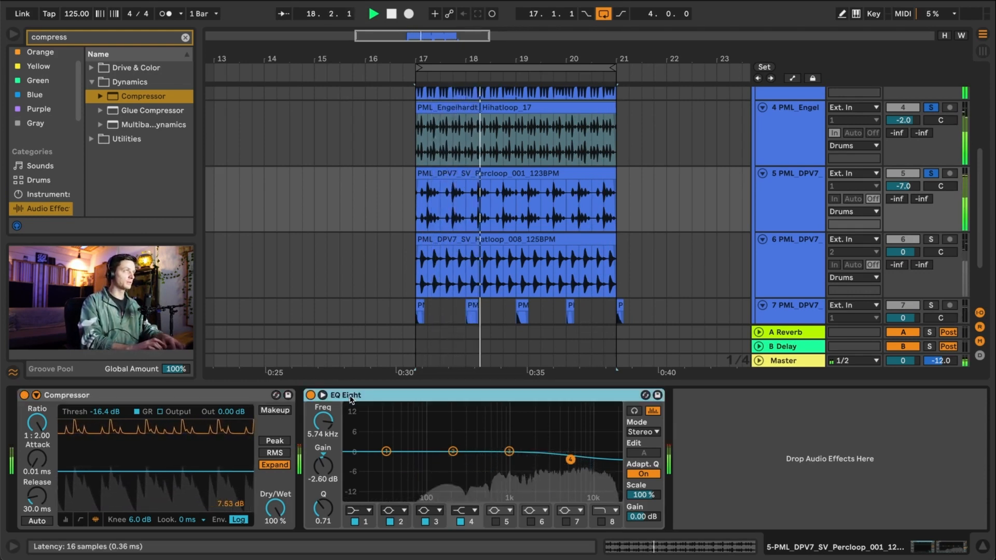
pyautogui.click(362, 510)
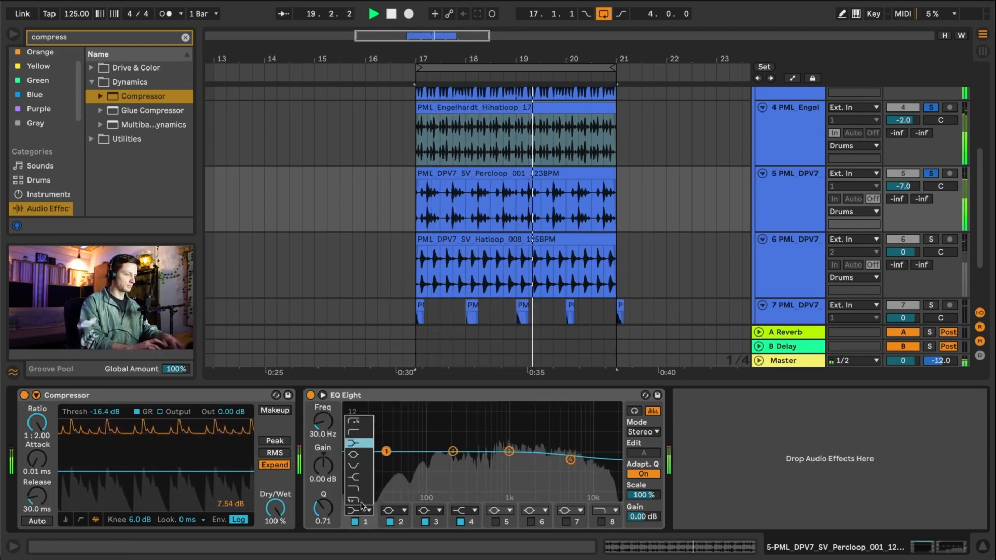
pyautogui.click(361, 430)
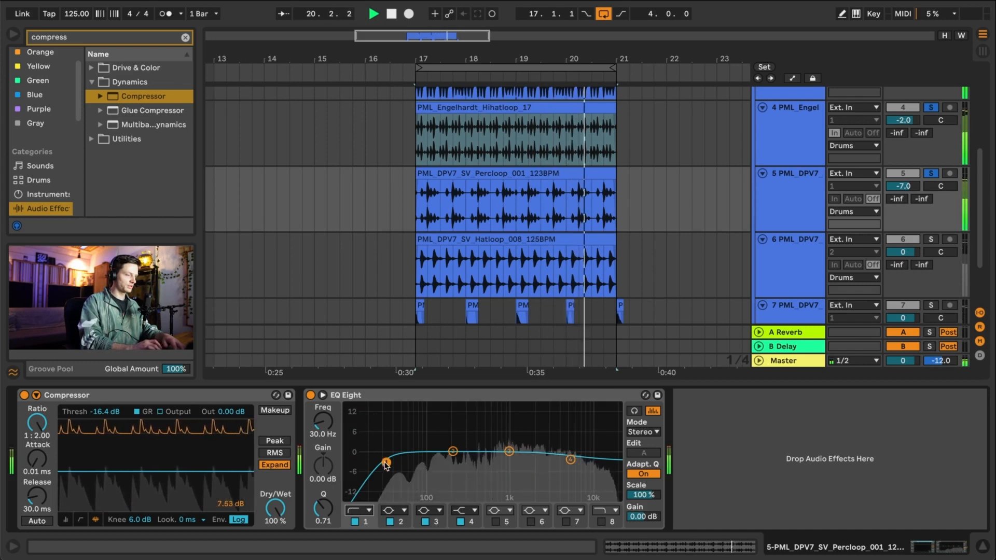
pyautogui.moveTo(386, 461)
pyautogui.mouseDown()
pyautogui.moveTo(429, 465)
pyautogui.moveTo(366, 460)
pyautogui.mouseUp()
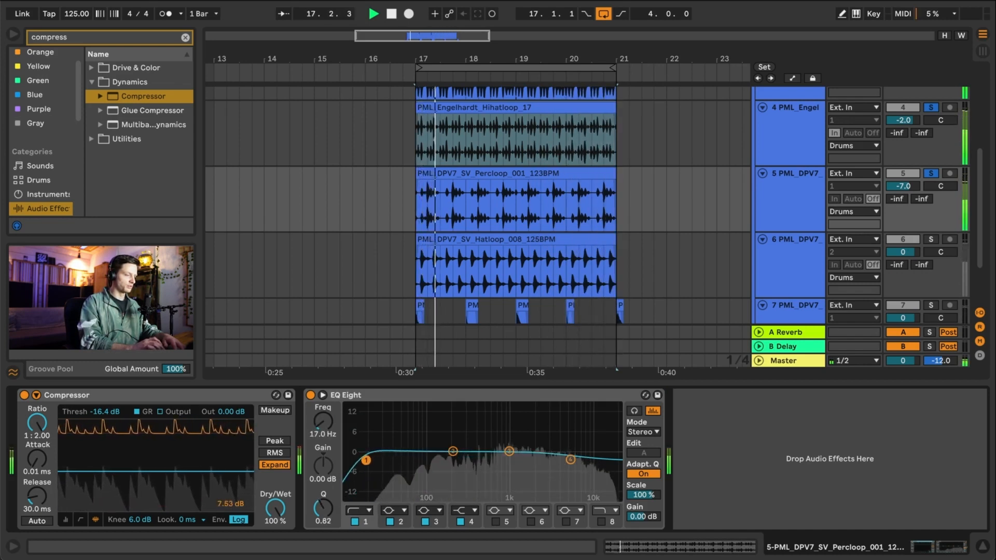
pyautogui.press('space')
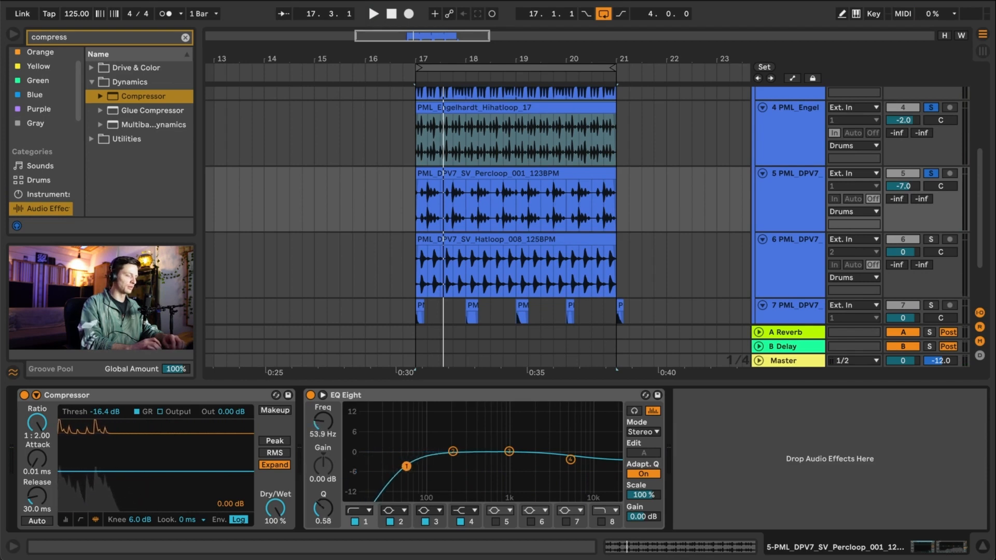
pyautogui.press('space')
pyautogui.moveTo(410, 468); pyautogui.dragTo(423, 470)
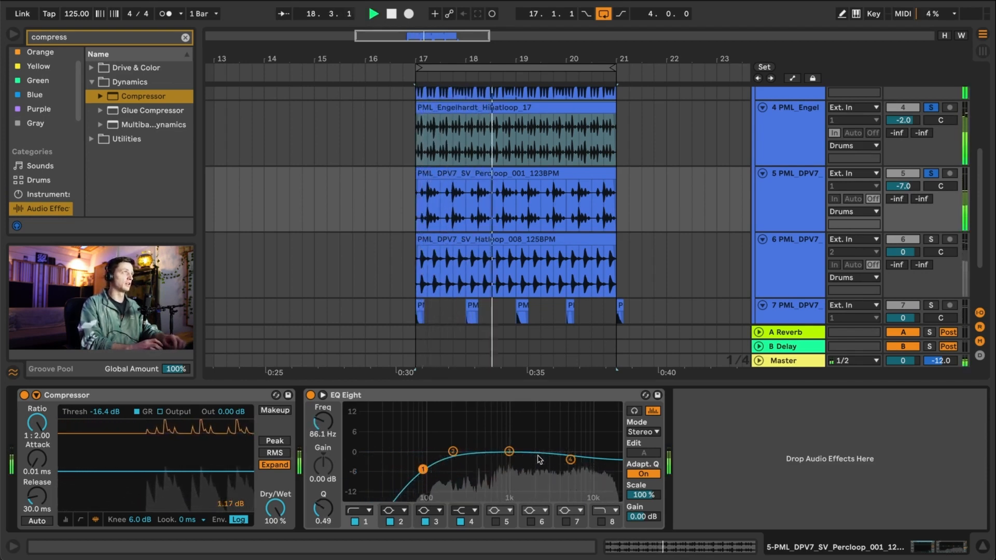
# - Turn off band 4 of the Percloop's EQ Eight and boost band 3 by about 3.60 dB at 899 Hz
pyautogui.click(571, 459)
pyautogui.moveTo(571, 459); pyautogui.dragTo(570, 453)
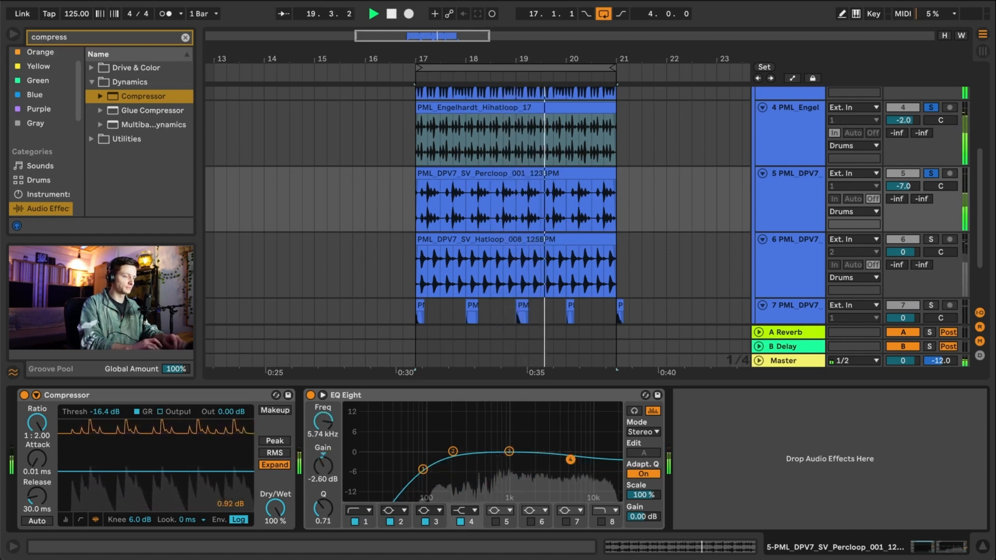
pyautogui.click(461, 522)
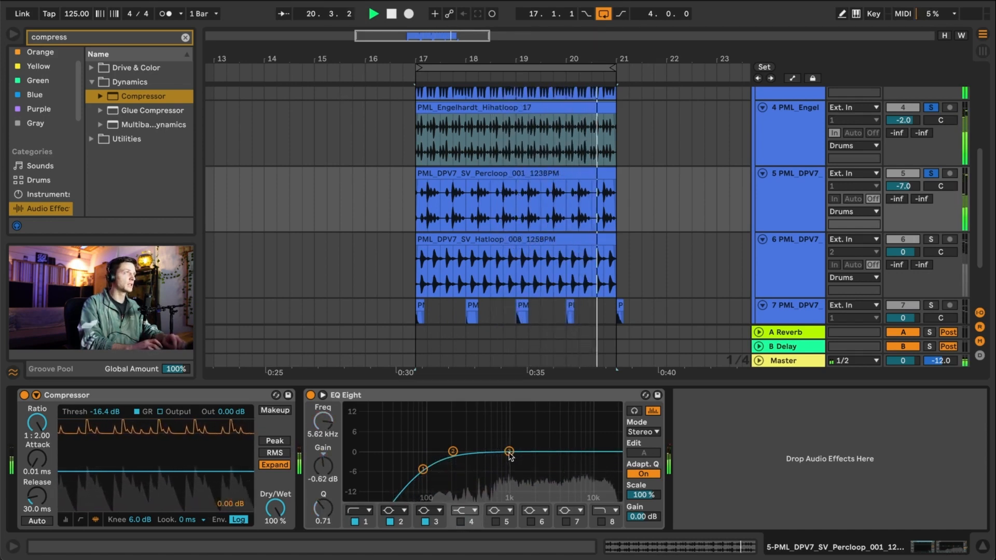
pyautogui.moveTo(509, 452)
pyautogui.mouseDown()
pyautogui.moveTo(509, 434)
pyautogui.moveTo(506, 441)
pyautogui.mouseUp()
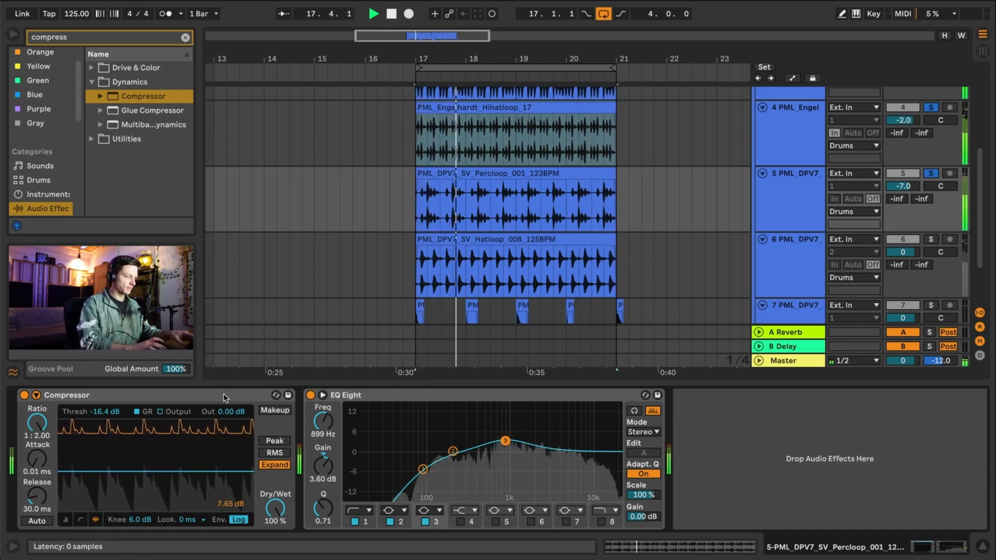
# - Set the Percloop track's volume to -6.4 dB
pyautogui.click(403, 393)
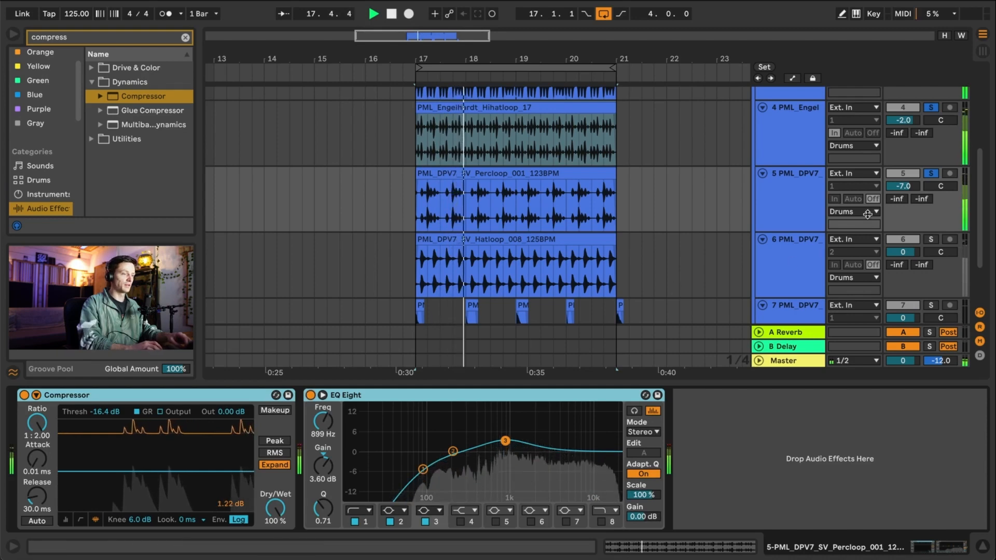
pyautogui.click(901, 189)
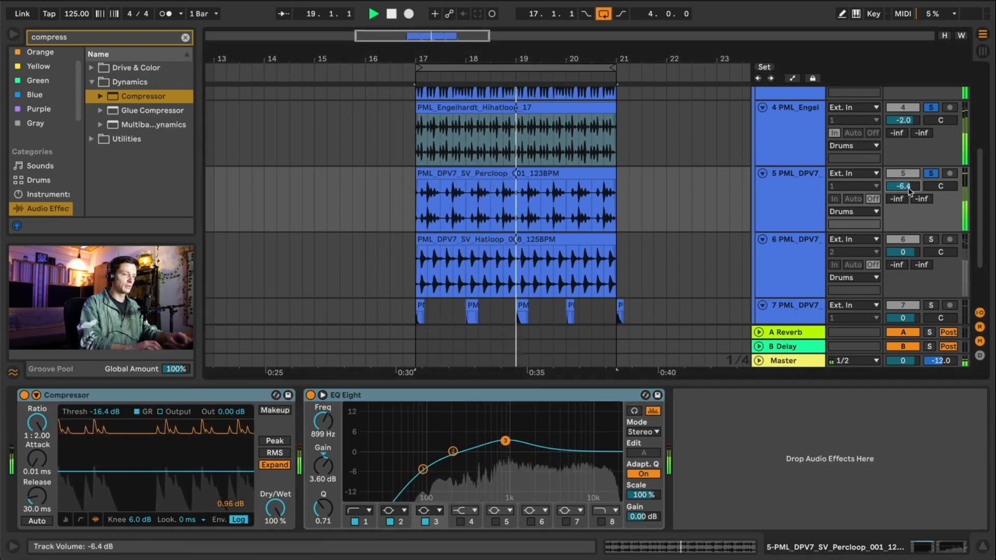
pyautogui.click(790, 197)
pyautogui.click(787, 260)
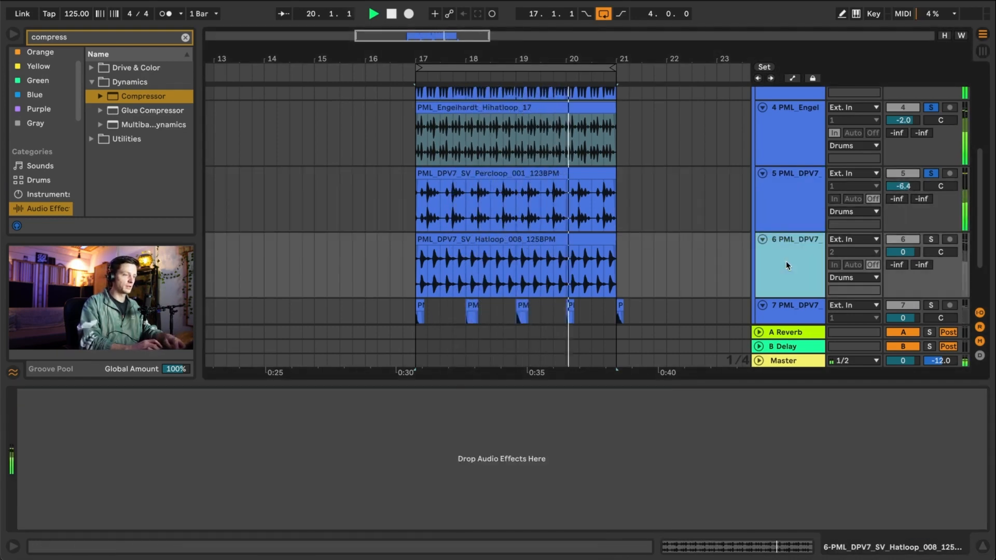
pyautogui.click(784, 201)
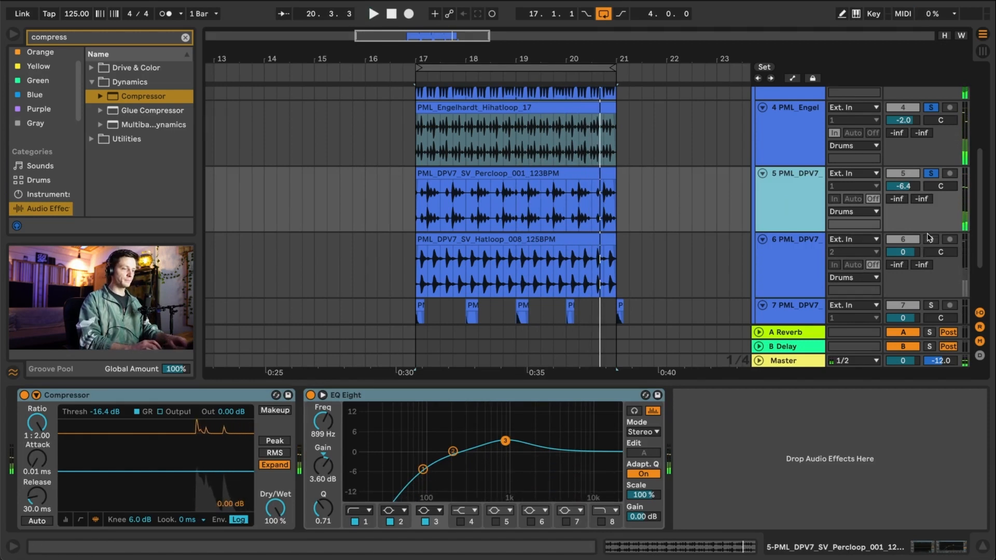
# - Solo the Hatloop track alongside the other soloed loops and set its volume to -3.5 dB during playback
pyautogui.click(501, 239)
pyautogui.click(554, 237)
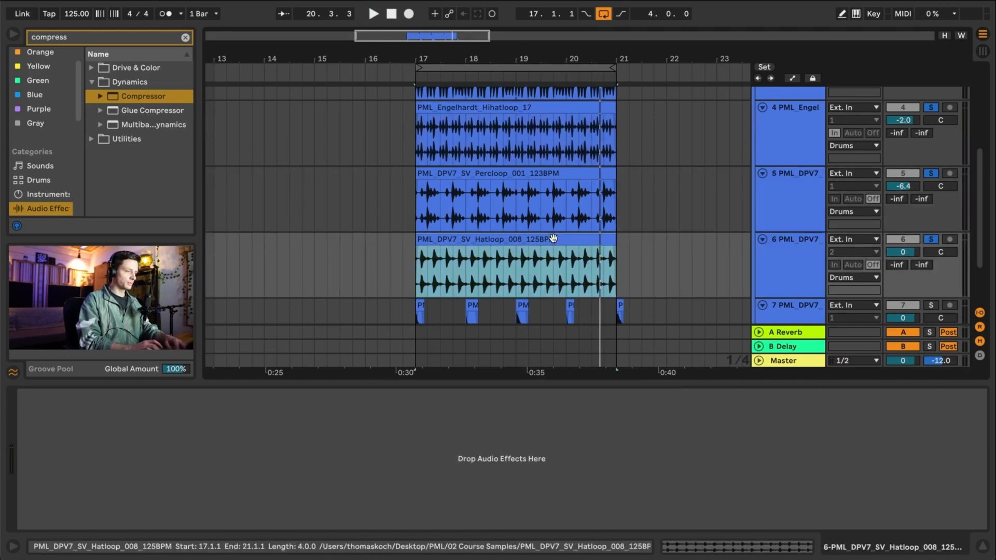
pyautogui.press('space')
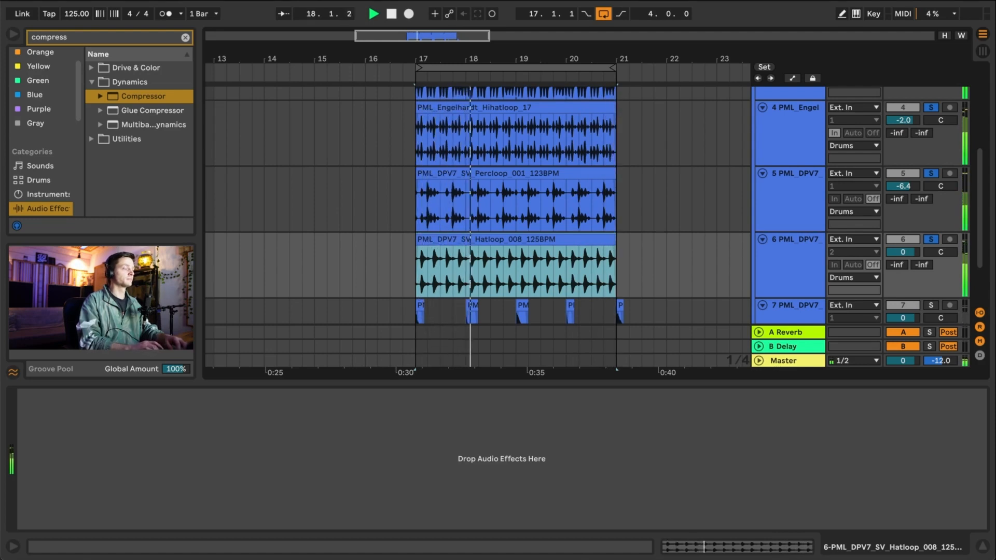
pyautogui.click(802, 257)
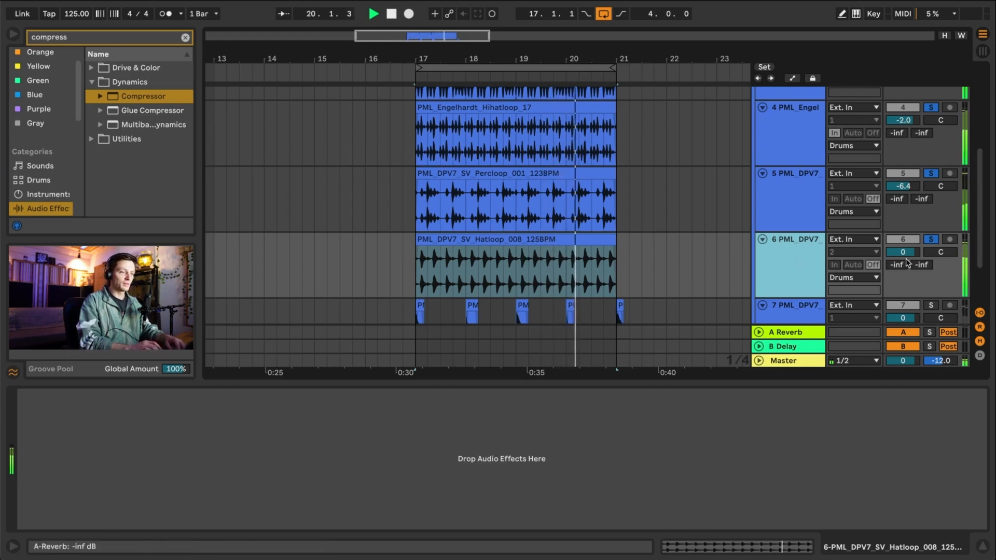
pyautogui.moveTo(904, 253); pyautogui.dragTo(904, 251)
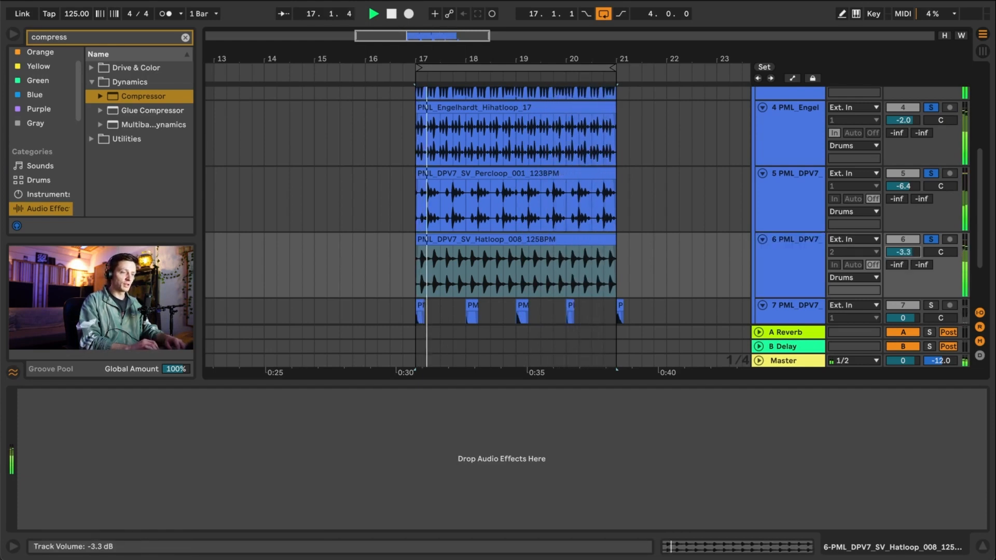
pyautogui.click(798, 272)
# - Trim the Hatloop clip at both ends to its first single hat hit, with the clip ending at 17.2.1
pyautogui.click(502, 263)
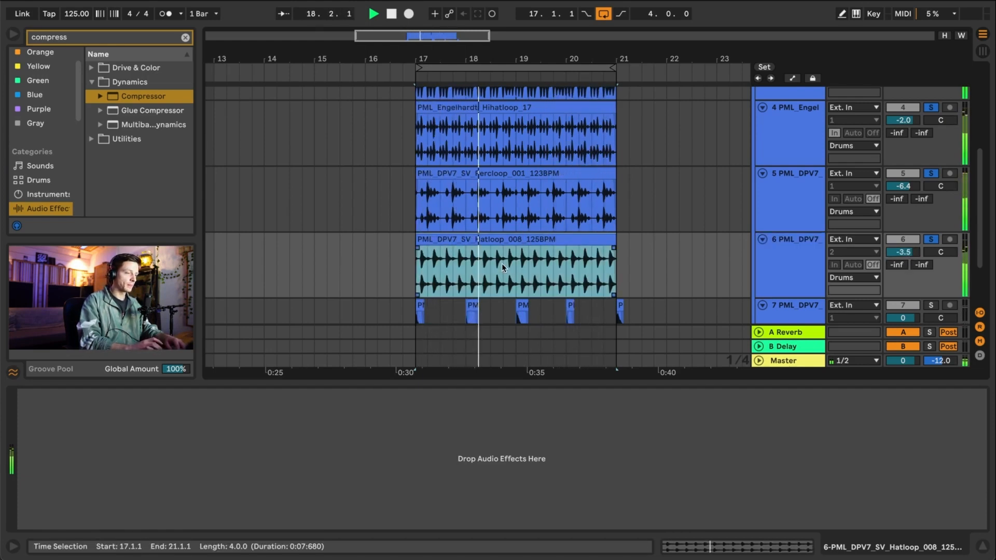
pyautogui.click(453, 251)
pyautogui.press('space')
pyautogui.scroll(10, 414, 254)
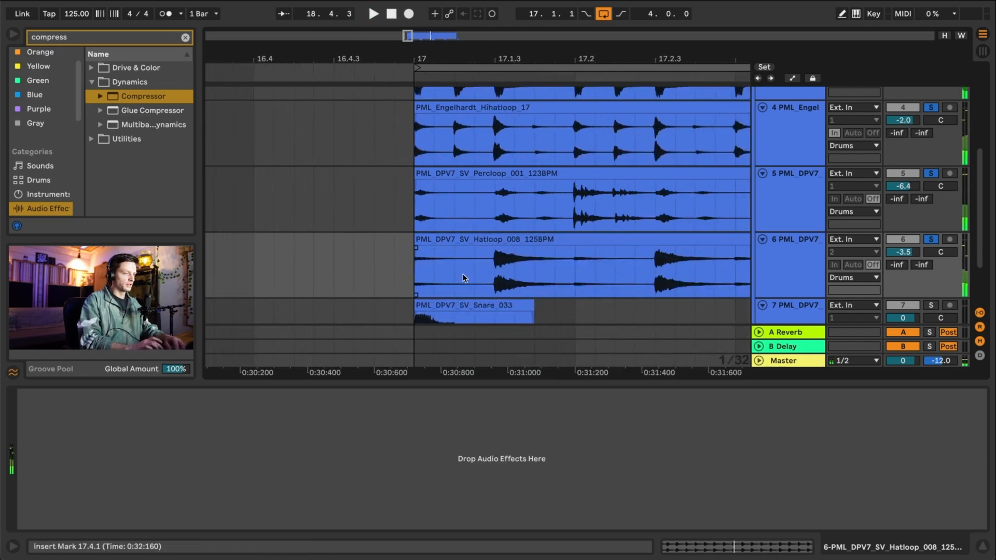
pyautogui.click(464, 278)
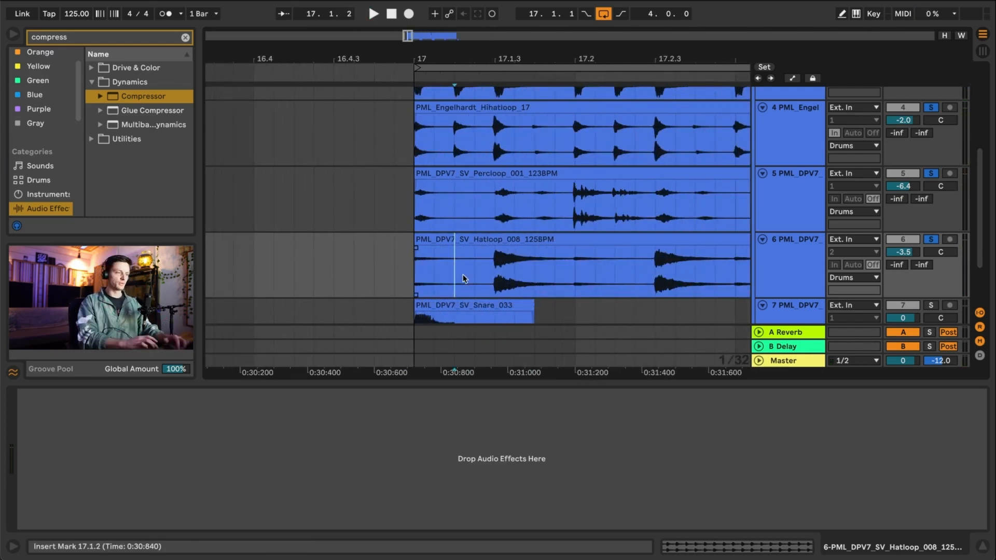
pyautogui.moveTo(410, 240); pyautogui.dragTo(478, 264)
pyautogui.scroll(-10, 413, 259)
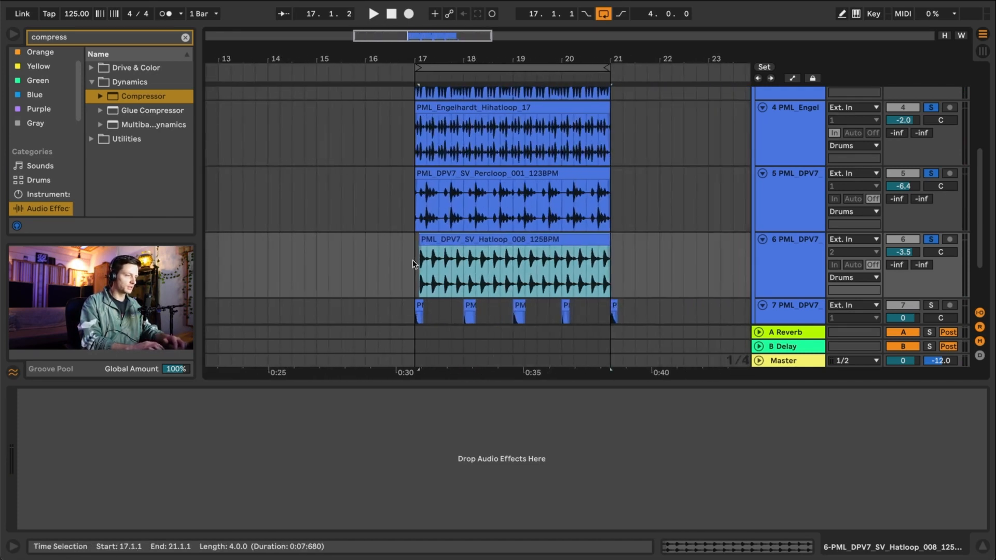
pyautogui.moveTo(609, 241); pyautogui.dragTo(437, 245)
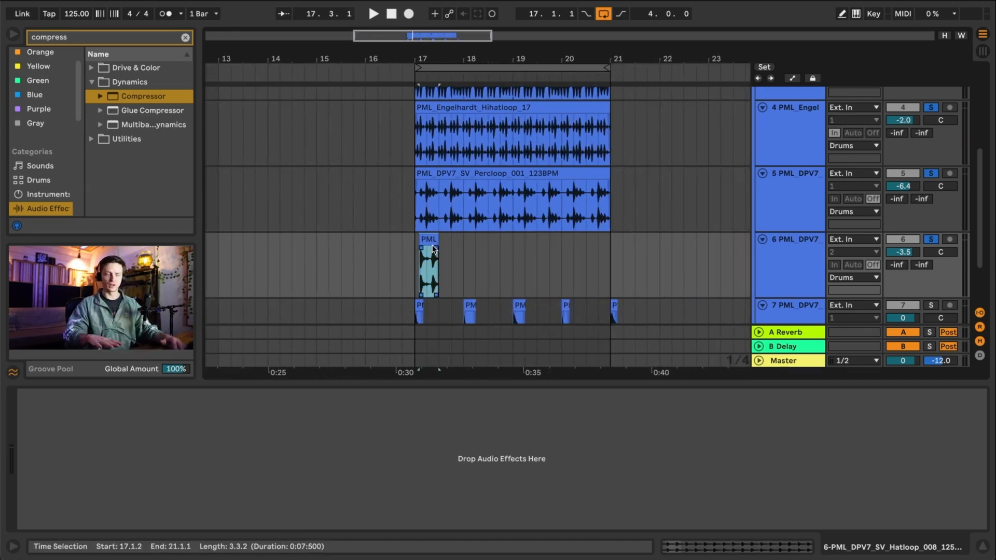
pyautogui.scroll(8, 407, 254)
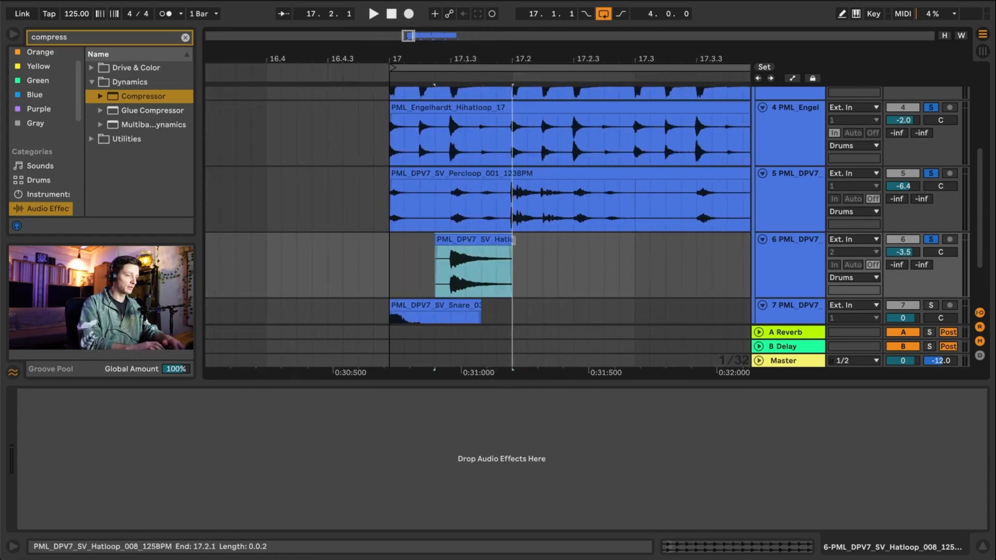
# - Add a long fade-out and a short fade-in to the trimmed hat clip and play it from 17.1.1
pyautogui.moveTo(510, 248); pyautogui.dragTo(483, 250)
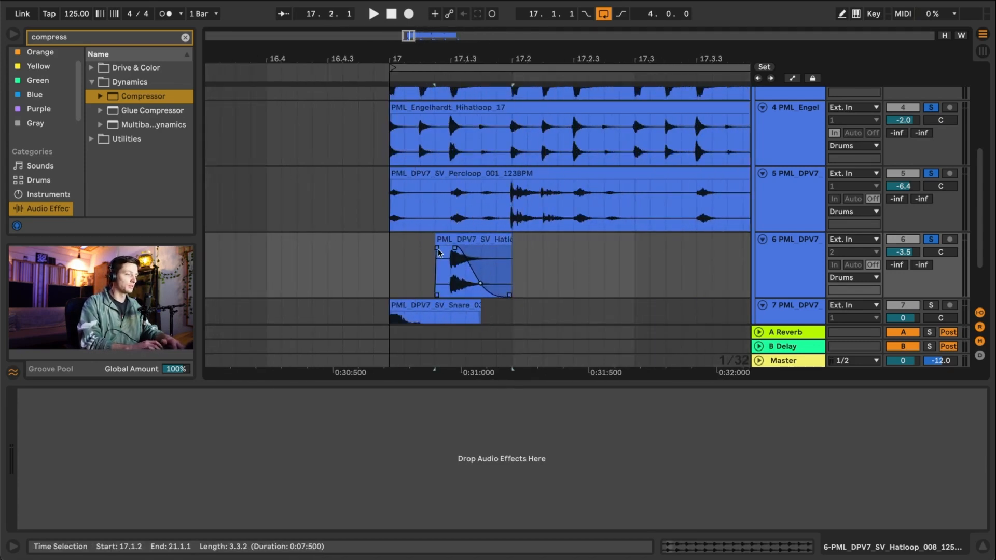
pyautogui.moveTo(437, 248); pyautogui.dragTo(444, 265)
pyautogui.scroll(8, 444, 269)
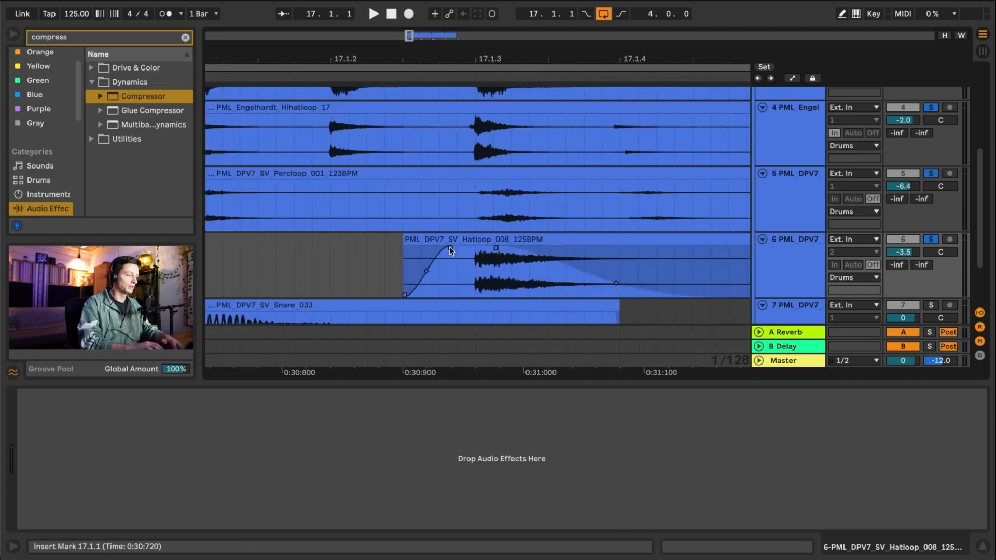
pyautogui.scroll(-8, 439, 276)
pyautogui.press('space')
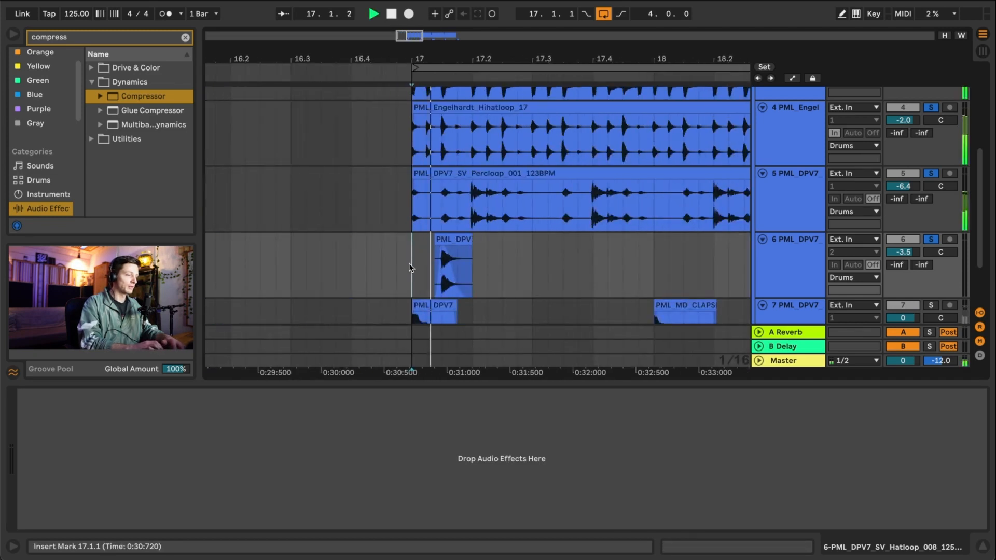
pyautogui.press('space')
# - Try duplicating the trimmed hat clip along the Hatloop track, and delete the added material after the first hit
pyautogui.click(465, 241)
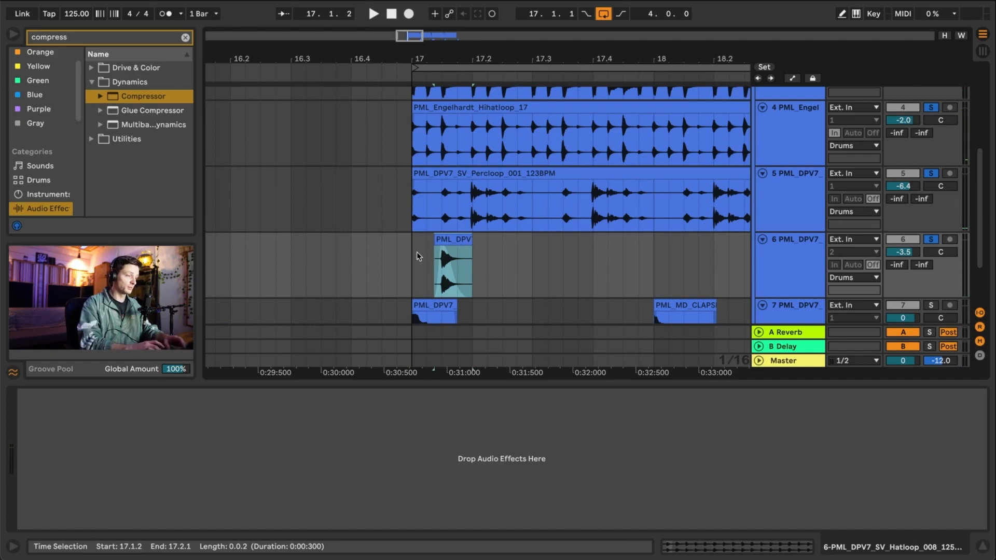
pyautogui.moveTo(416, 253); pyautogui.dragTo(474, 262)
pyautogui.press('super+d')
pyautogui.click(533, 258)
pyautogui.scroll(-5, 412, 271)
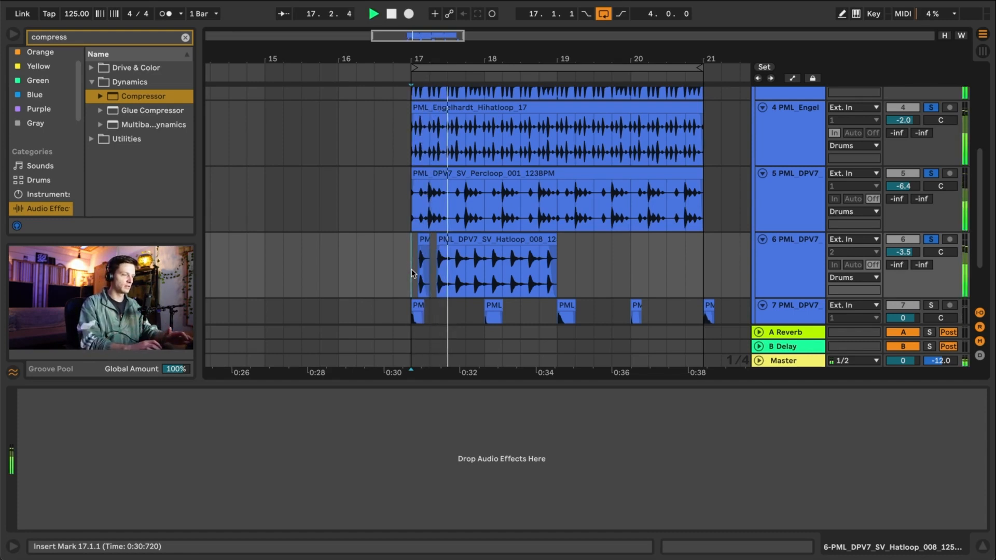
pyautogui.click(475, 248)
pyautogui.press('Delete')
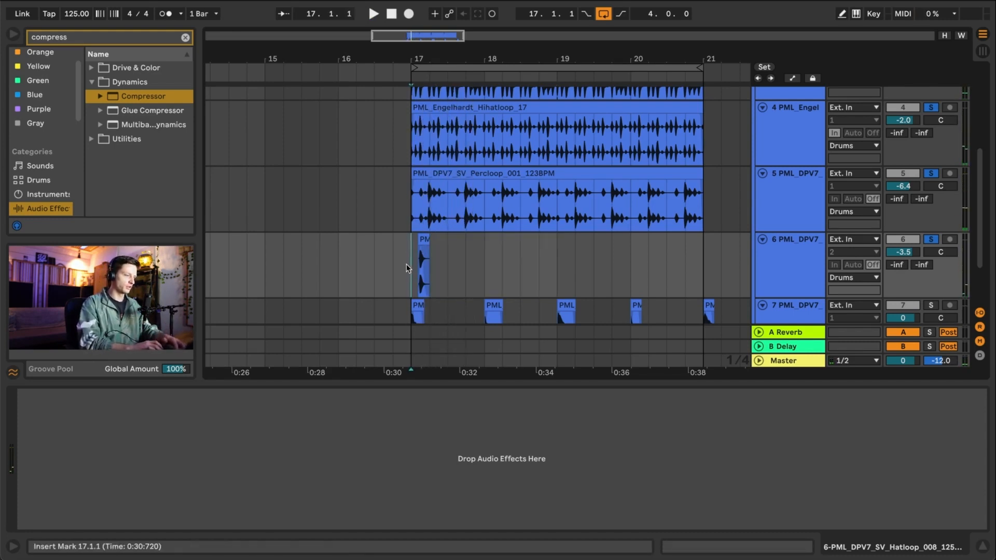
# - Duplicate the beat from 17.1.1 to 17.2.1 on the Hatloop track repeatedly until the offbeat hats fill the loop up to bar 21
pyautogui.moveTo(406, 264); pyautogui.dragTo(427, 268)
pyautogui.scroll(5, 427, 268)
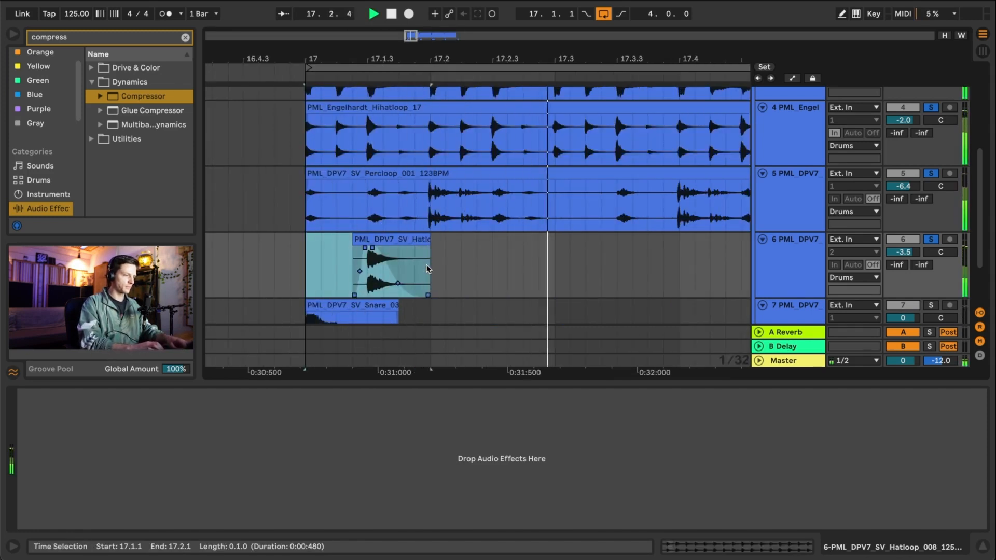
pyautogui.hotkey('ctrl', 'd')
pyautogui.hotkey('ctrl', 'd')
pyautogui.hotkey('ctrl', 'd')
pyautogui.hotkey('ctrl', 'd')
pyautogui.hotkey('ctrl', 'd')
pyautogui.hotkey('ctrl', 'd')
pyautogui.hotkey('ctrl', 'd')
pyautogui.scroll(-4, 427, 268)
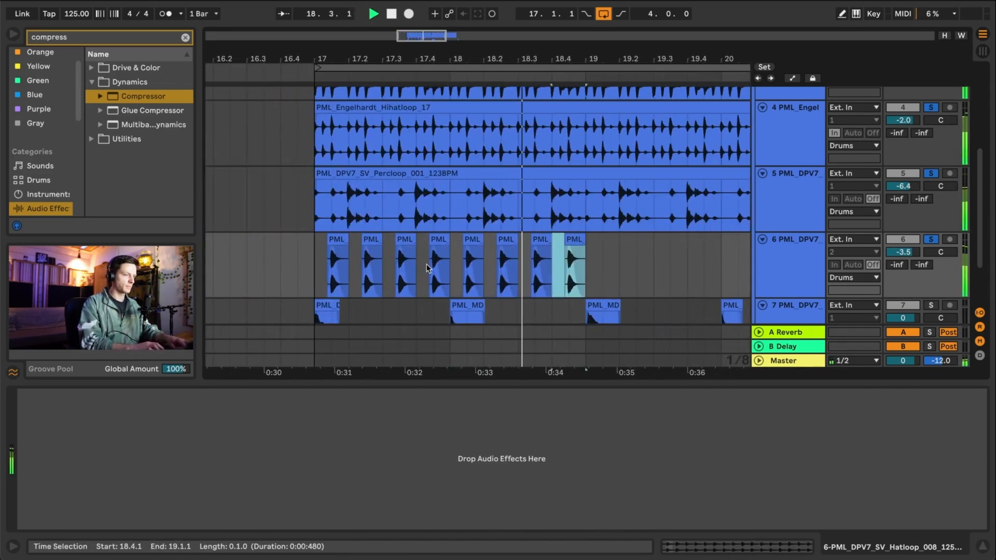
pyautogui.hotkey('ctrl', 'd')
pyautogui.hotkey('ctrl', 'd')
pyautogui.scroll(-3, 427, 269)
pyautogui.hotkey('ctrl', 'd')
pyautogui.hotkey('ctrl', 'd')
pyautogui.hotkey('ctrl', 'd')
pyautogui.hotkey('ctrl', 'd')
pyautogui.hotkey('ctrl', 'd')
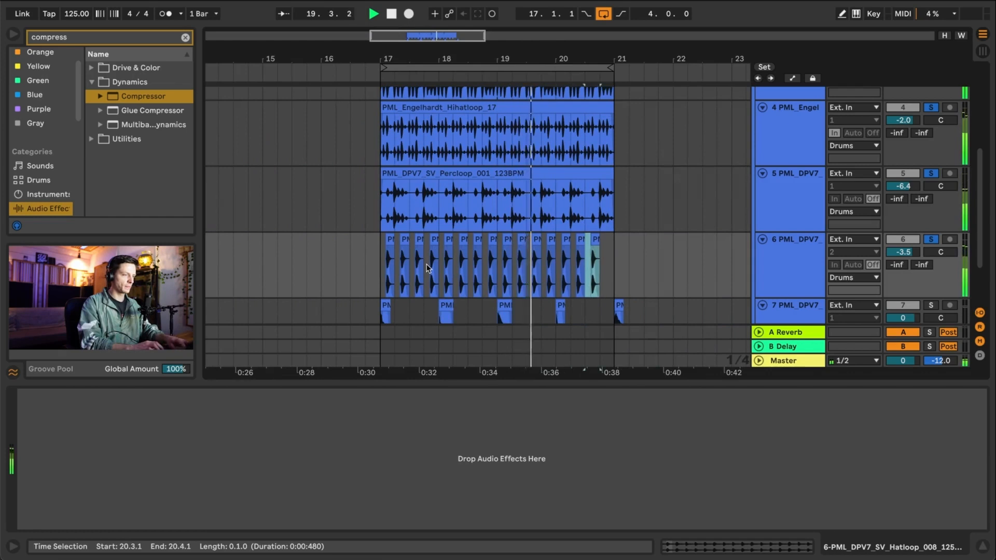
pyautogui.hotkey('ctrl', 'd')
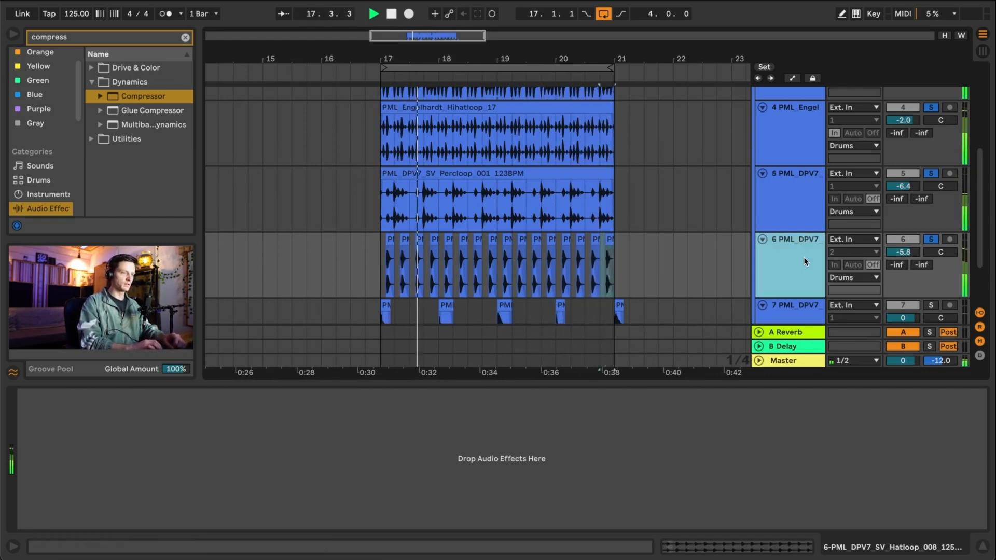
# - Set the Hatloop track's volume to -1.4 dB during playback and add an EQ Eight to the track
pyautogui.moveTo(904, 252); pyautogui.dragTo(903, 229)
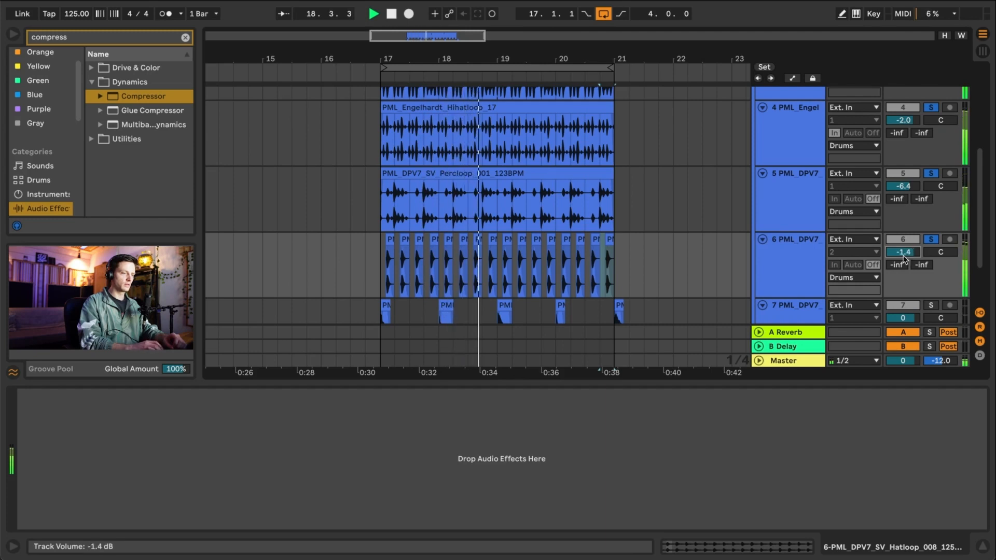
pyautogui.click(775, 267)
pyautogui.click(130, 40)
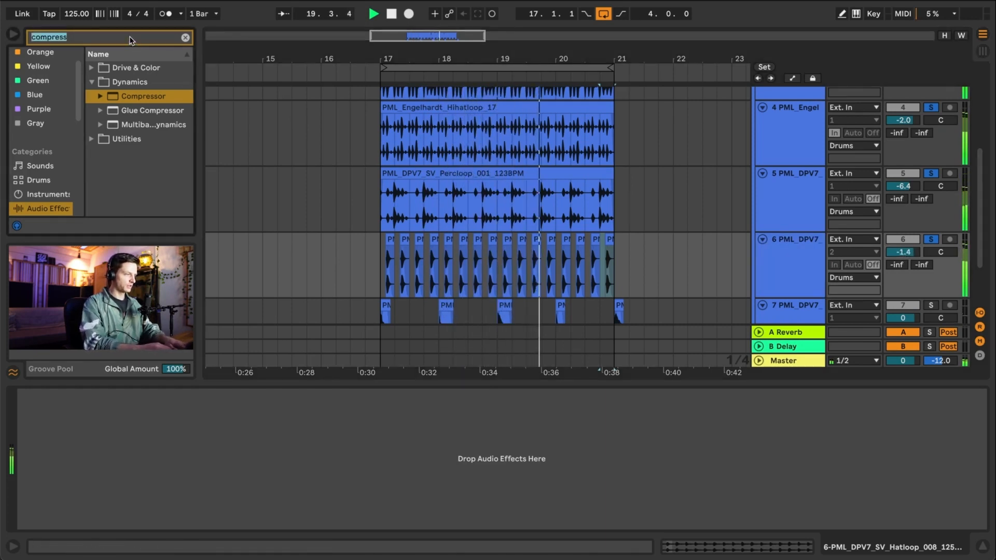
pyautogui.write('eq')
pyautogui.doubleClick(136, 139)
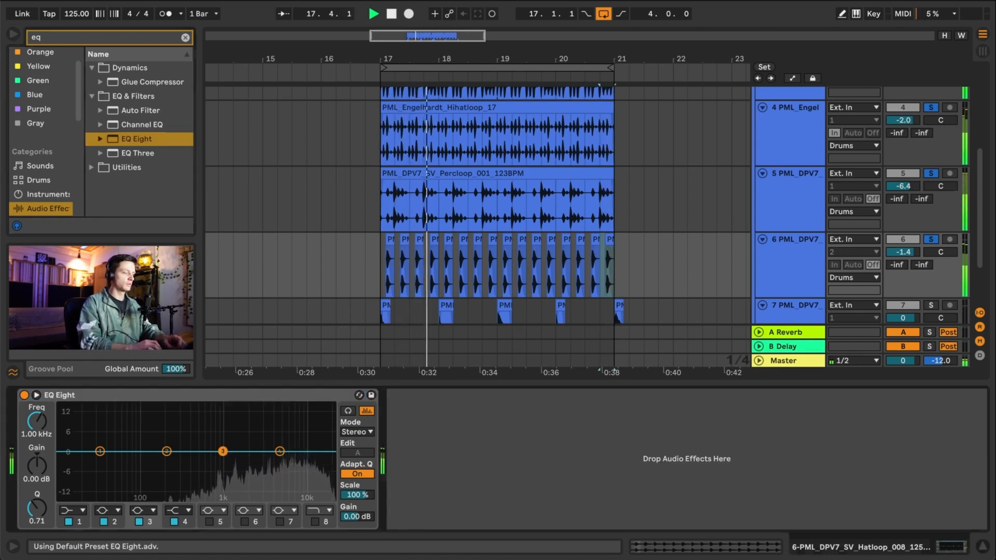
# - Boost EQ Eight band 3 by 3.84 dB at 3.30 kHz and set the Hatloop track's volume to -3.5 dB
pyautogui.moveTo(223, 452); pyautogui.dragTo(262, 440)
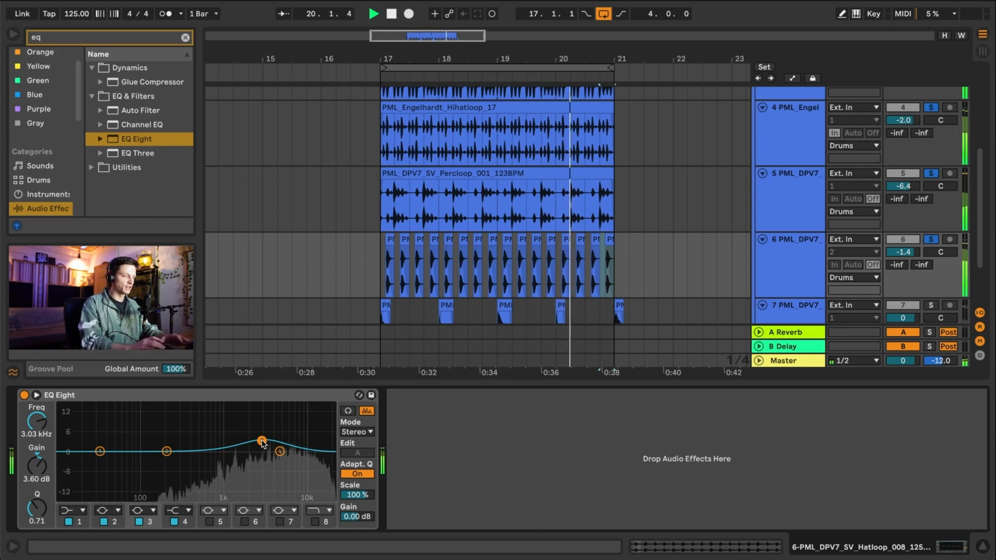
pyautogui.moveTo(262, 442); pyautogui.dragTo(265, 440)
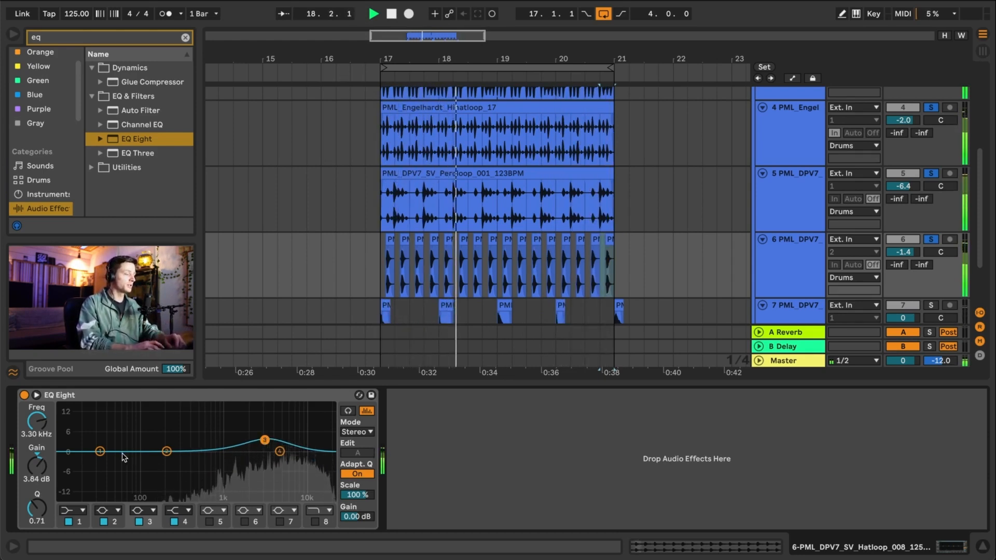
pyautogui.moveTo(903, 251)
pyautogui.mouseDown()
pyautogui.moveTo(903, 267)
pyautogui.moveTo(903, 246)
pyautogui.mouseUp()
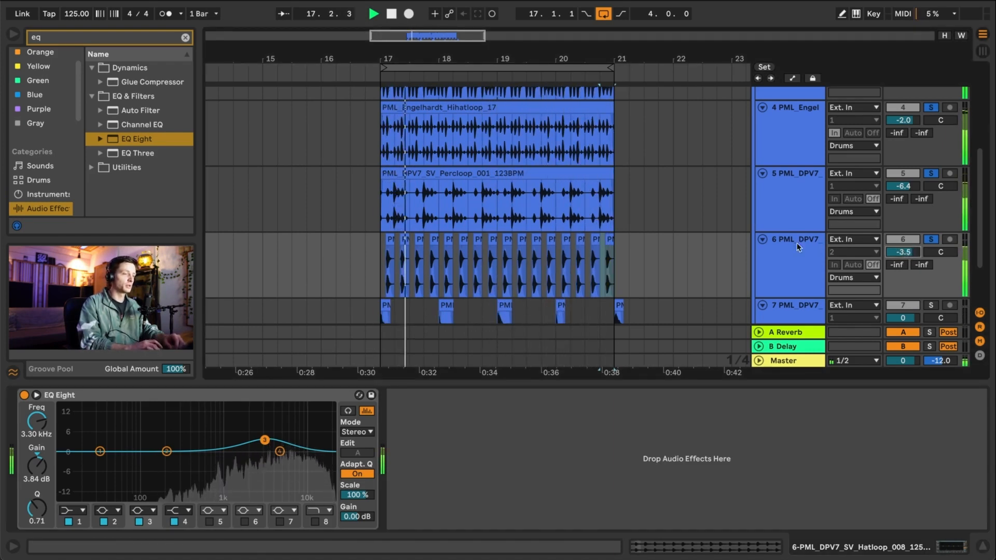
# - Review the drum tracks and their volumes from the kick down to the sample track while the loop plays
pyautogui.scroll(4, 797, 243)
pyautogui.scroll(-4, 786, 242)
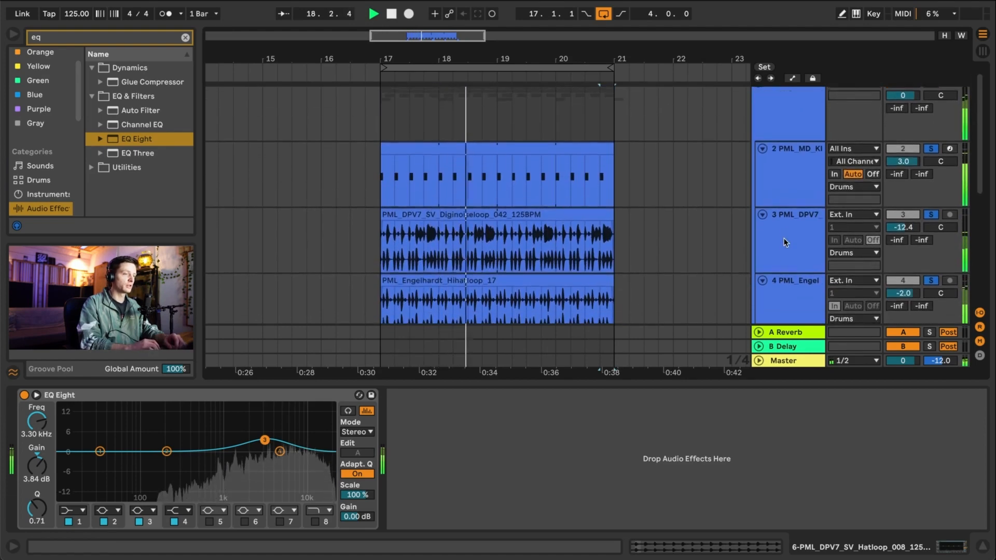
pyautogui.scroll(-2, 784, 243)
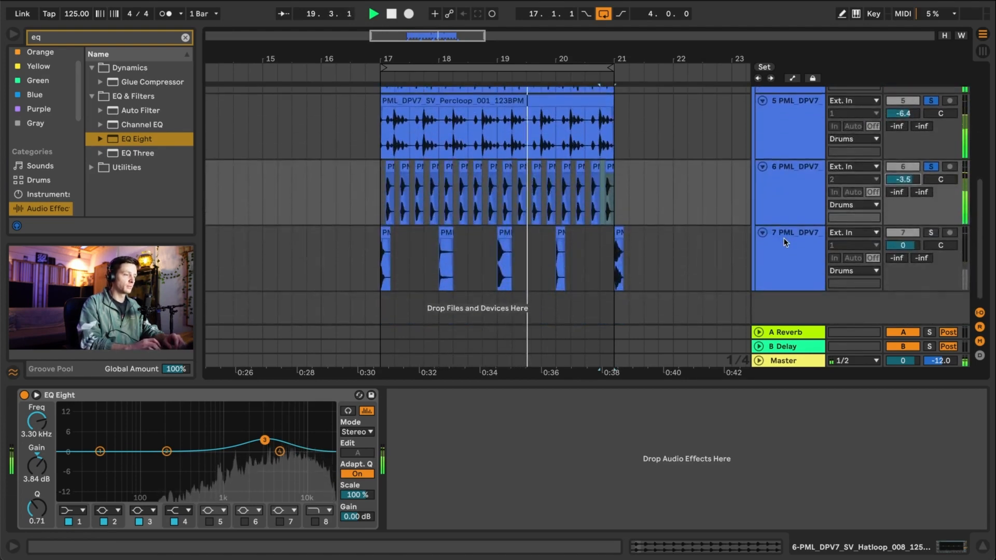
pyautogui.click(786, 197)
pyautogui.scroll(4, 782, 147)
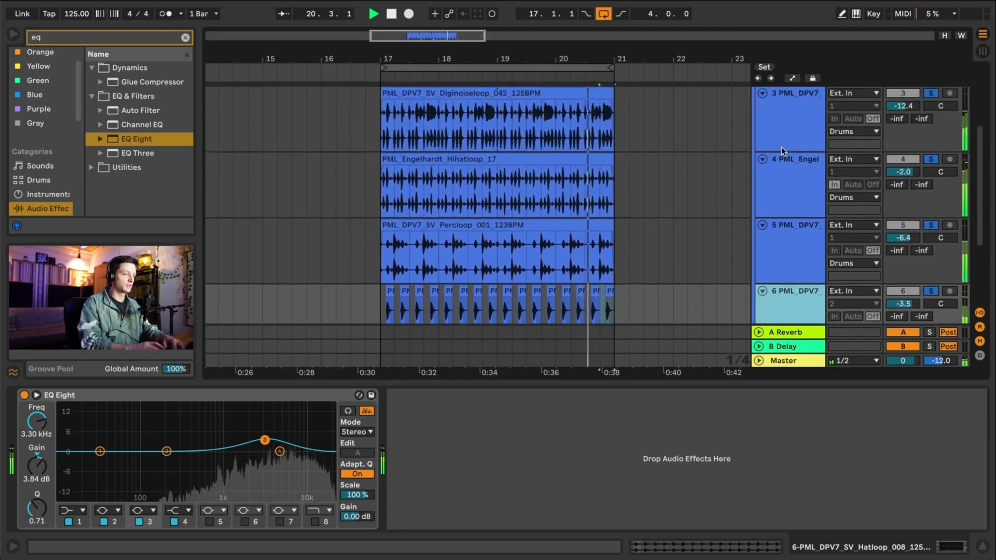
pyautogui.scroll(-4, 782, 147)
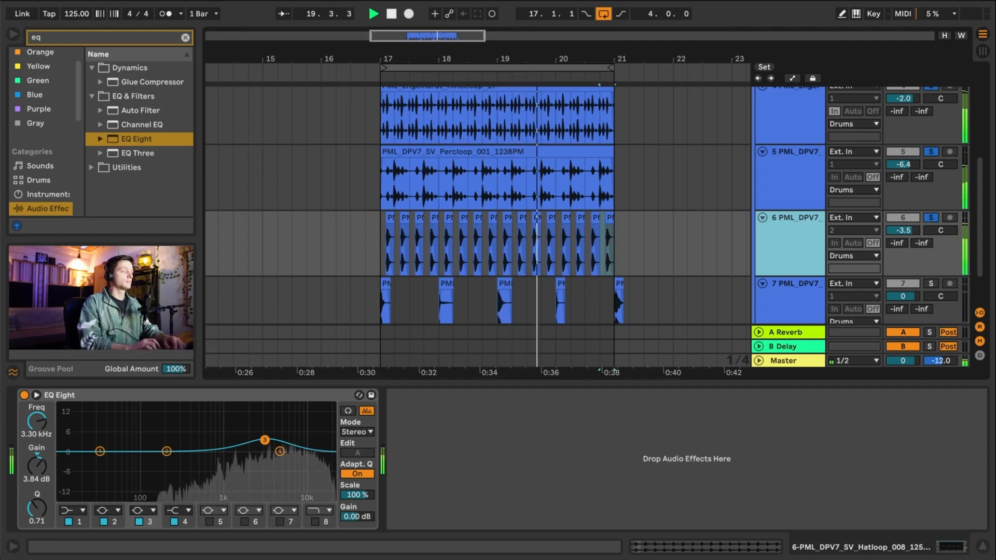
pyautogui.scroll(-2, 683, 262)
pyautogui.click(802, 198)
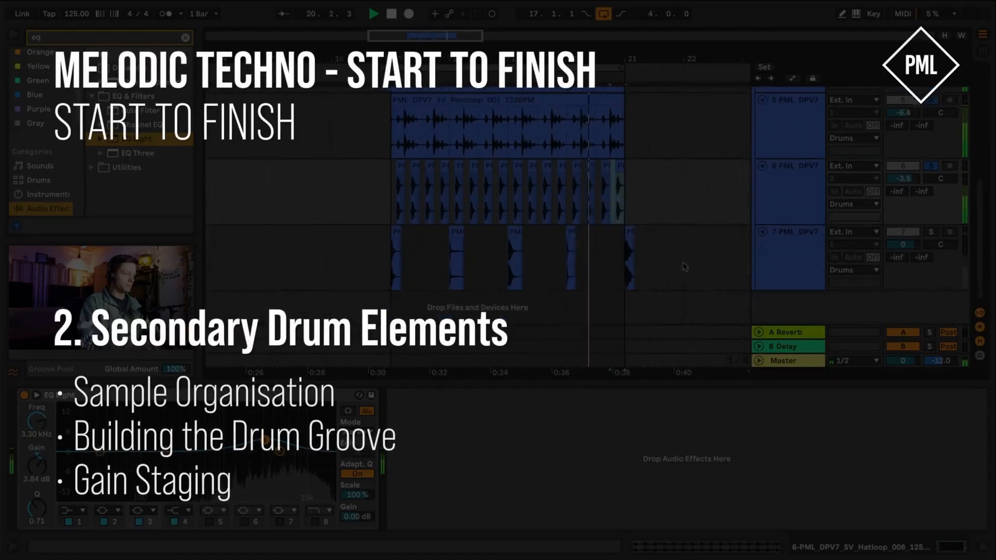
# - Insert three MIDI tracks directly below the Hatloop track
pyautogui.scroll(-2, 683, 263)
pyautogui.click(802, 199)
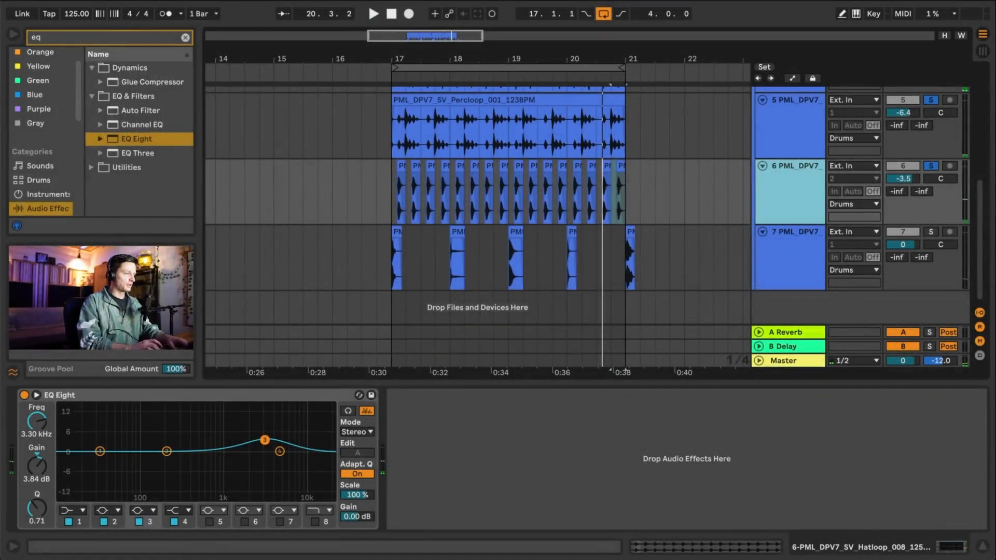
pyautogui.click(118, 1)
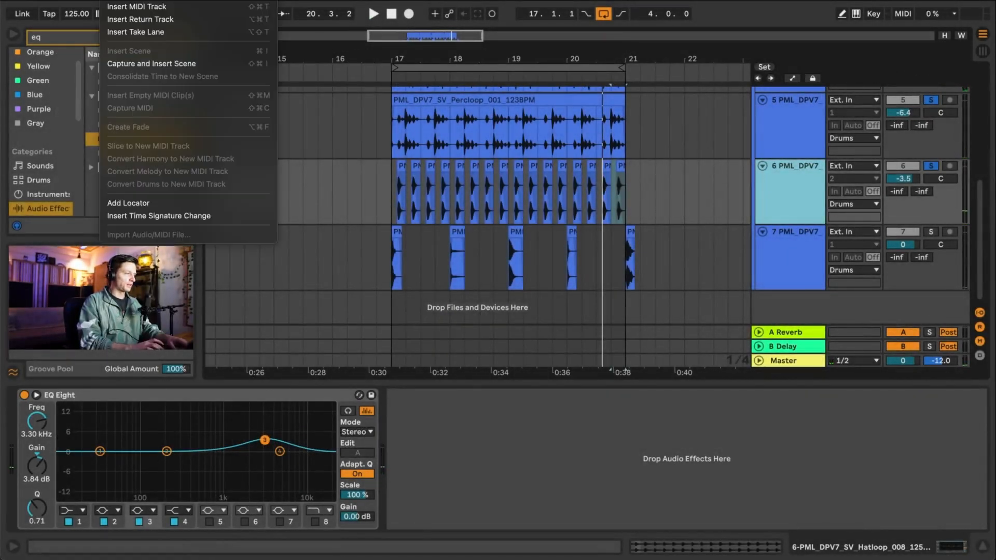
pyautogui.click(136, 7)
pyautogui.press('super+shift+t')
pyautogui.press('super+shift+t')
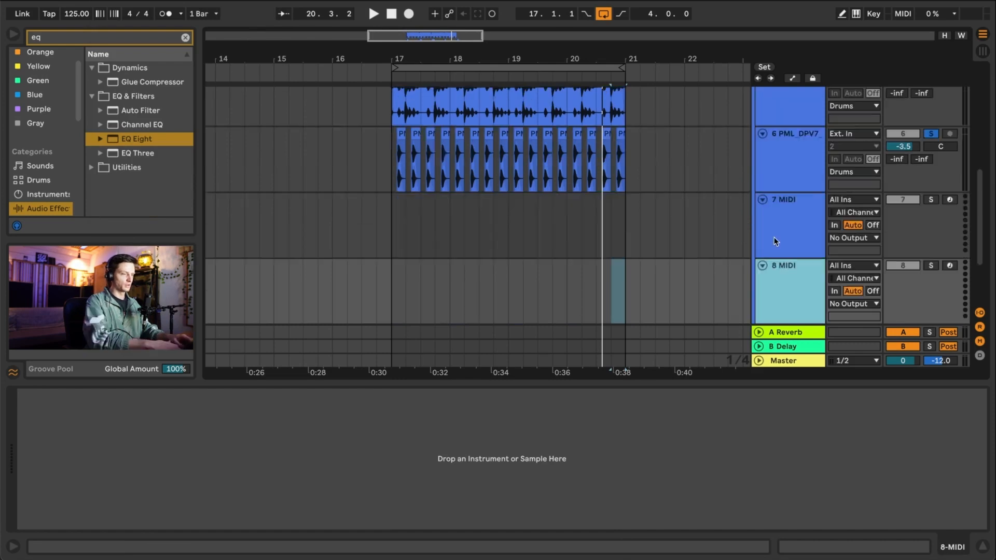
# - Move the shaker sample at 21.1.1 into a Simpler on the second new MIDI track and create a MIDI clip from 17.1.1 to 21.1.1
pyautogui.scroll(-4, 775, 241)
pyautogui.scroll(8, 398, 257)
pyautogui.hscroll(12, 458, 259)
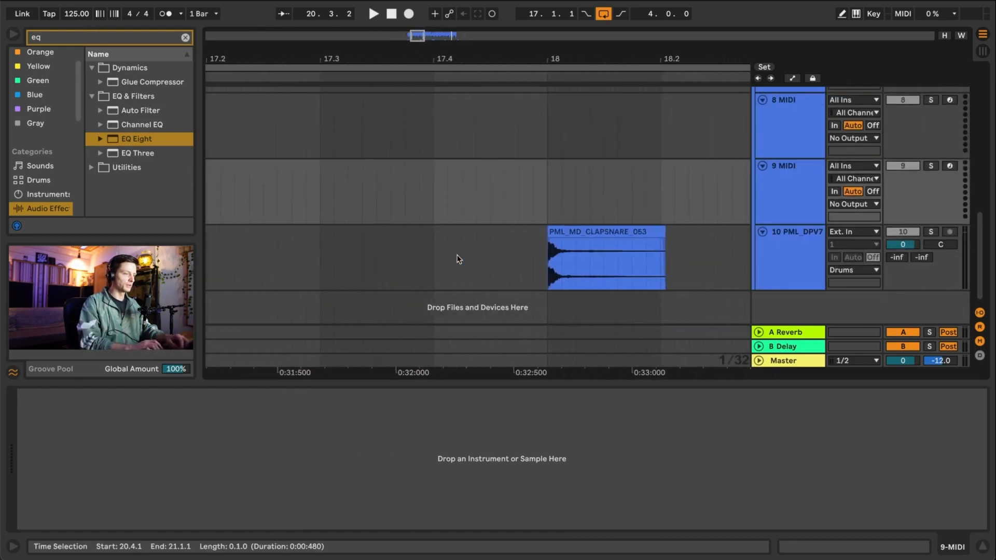
pyautogui.scroll(-4, 572, 248)
pyautogui.click(666, 232)
pyautogui.scroll(-3, 695, 218)
pyautogui.scroll(3, 703, 201)
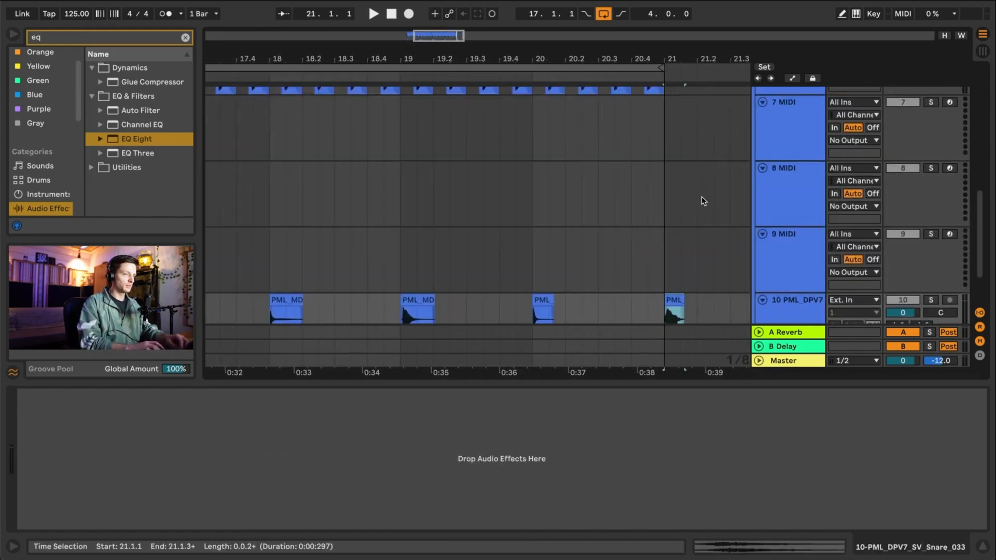
pyautogui.click(795, 116)
pyautogui.doubleClick(678, 300)
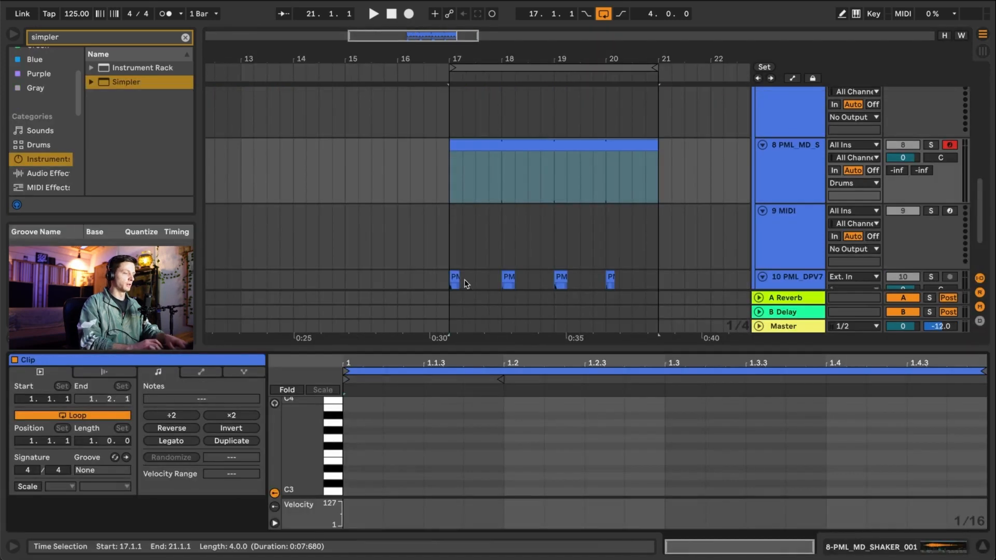
# - Draw sixteenth C3 notes at 1.1.3 and 1.2.1 in the shaker's MIDI clip
pyautogui.click(369, 461)
pyautogui.click(493, 146)
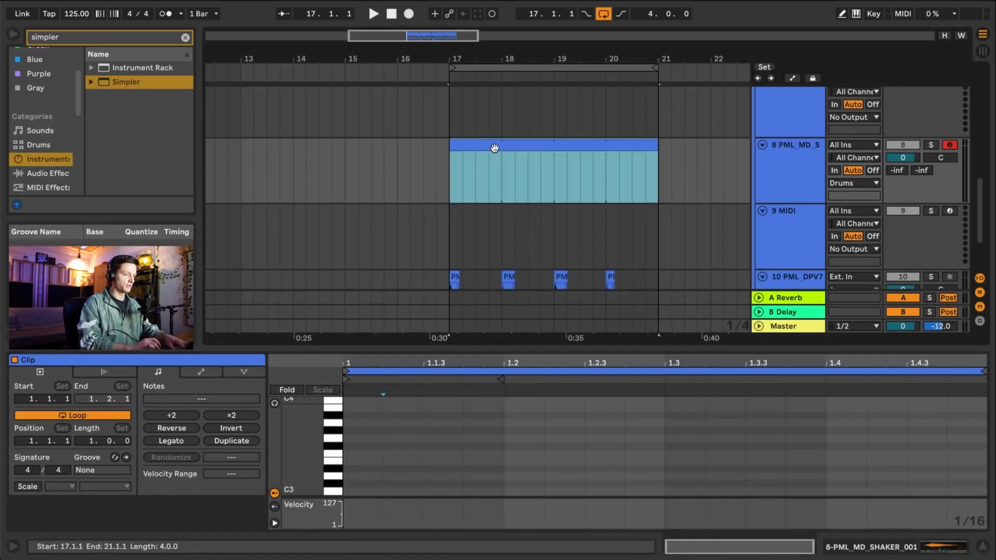
pyautogui.doubleClick(442, 491)
pyautogui.press('space')
pyautogui.doubleClick(513, 492)
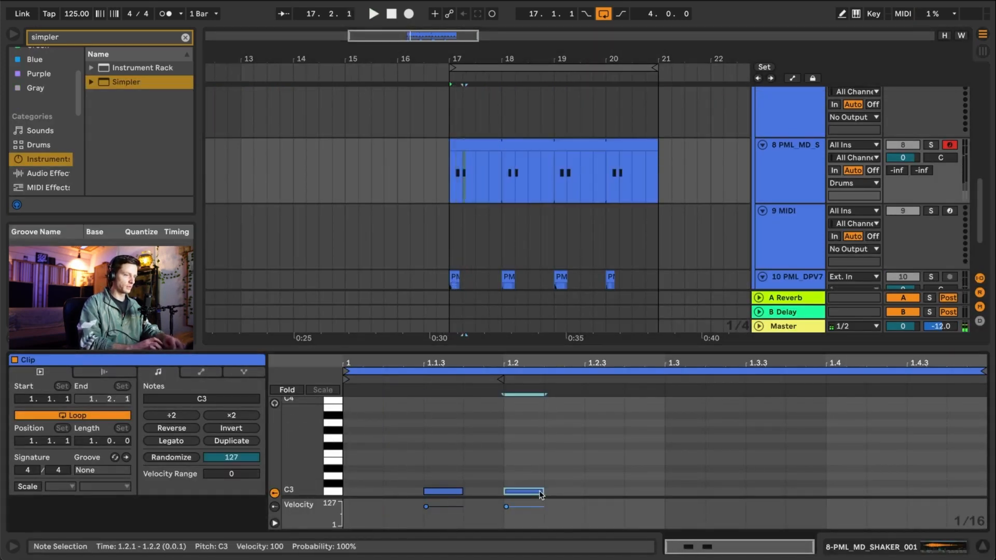
# - Solo the shaker track, play the pattern, and move its second note to 1.2.2
pyautogui.click(932, 147)
pyautogui.press('space')
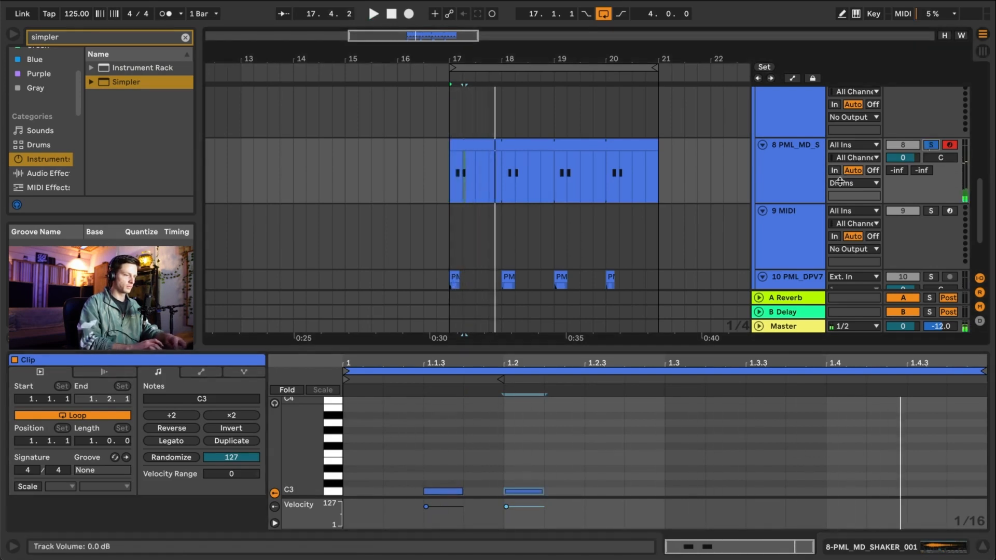
pyautogui.press('space')
pyautogui.press('space')
pyautogui.moveTo(537, 493); pyautogui.dragTo(578, 493)
pyautogui.press('space')
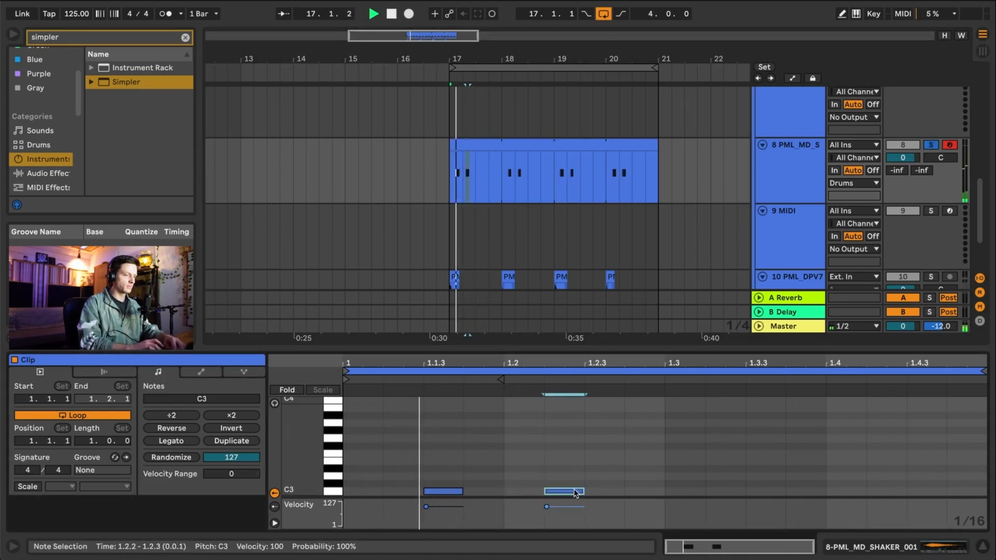
# - Add C3 notes at 1.3.1 and 1.3.3 to the shaker pattern and audition it
pyautogui.click(683, 488)
pyautogui.doubleClick(684, 491)
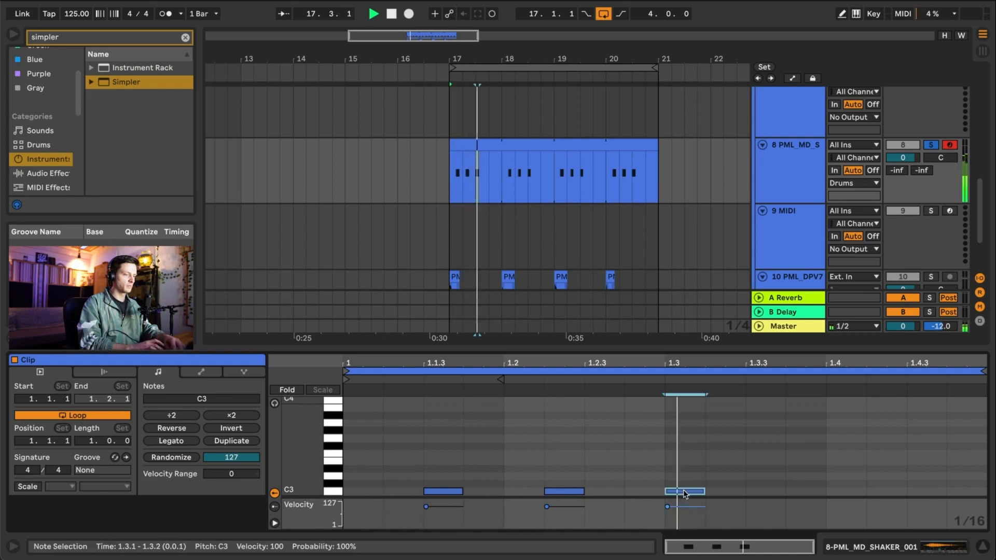
pyautogui.doubleClick(772, 492)
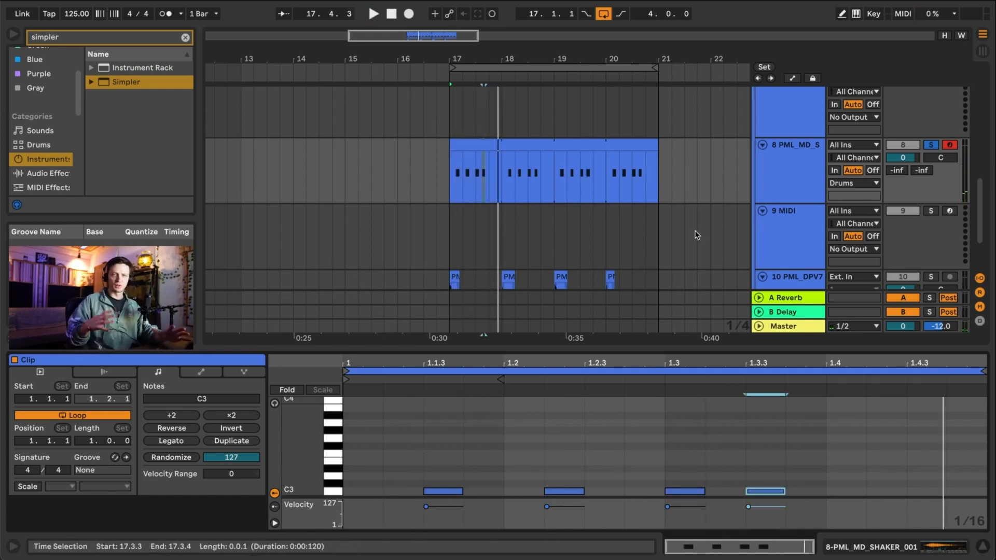
pyautogui.click(569, 140)
pyautogui.press('space')
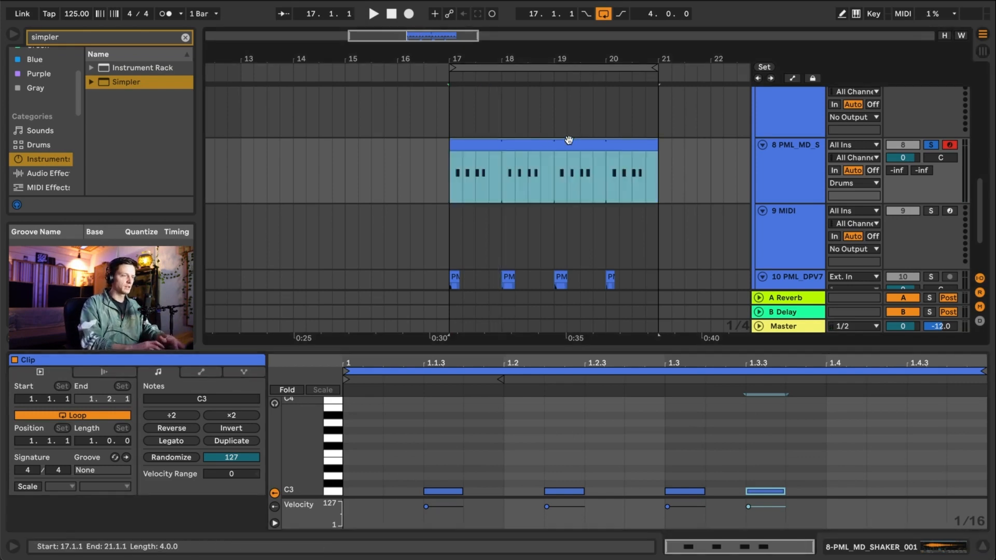
# - Switch the shaker's Simpler to 1-Shot, trim the sample at both ends, and set Fade In to 2.20 ms and Fade Out to 405 ms
pyautogui.hotkey('shift', 'Tab')
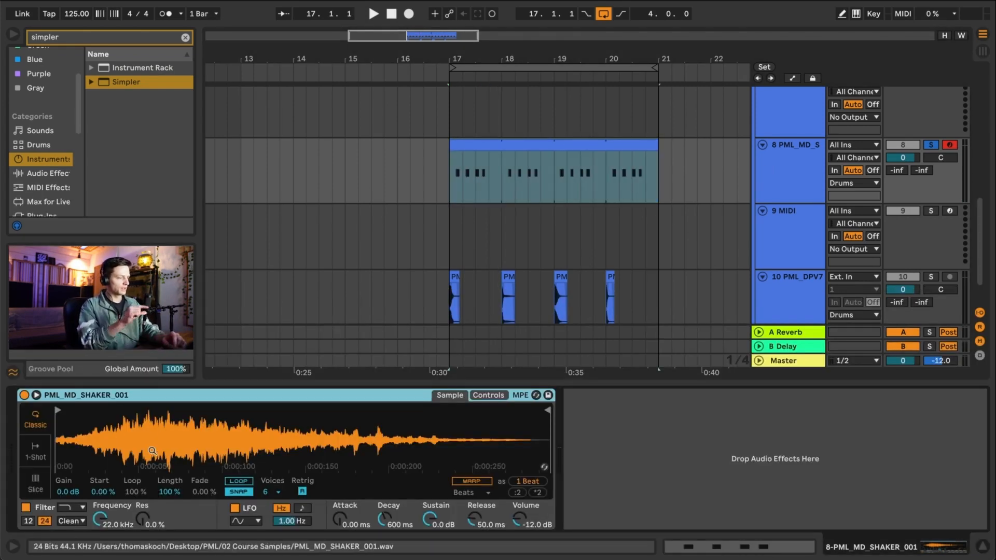
pyautogui.click(32, 446)
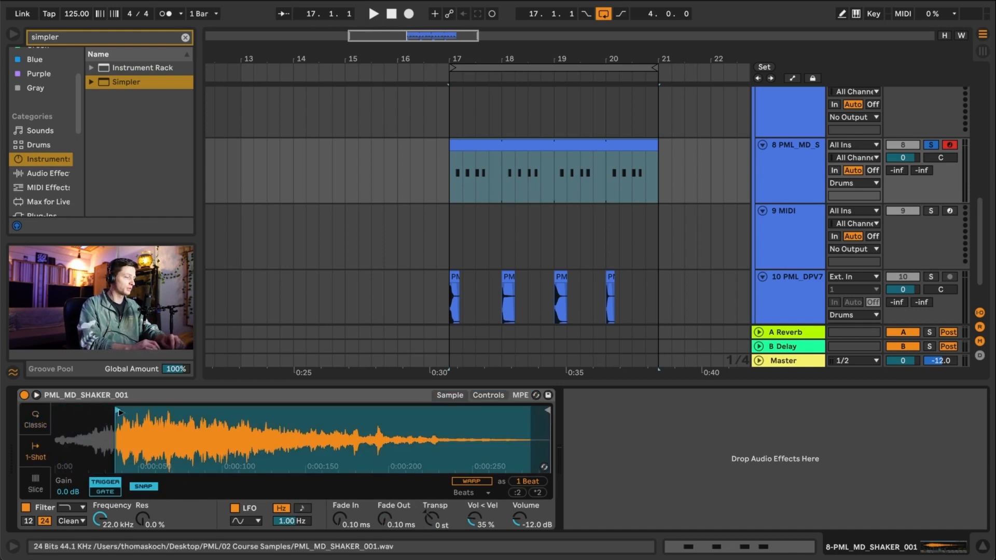
pyautogui.moveTo(340, 519); pyautogui.dragTo(340, 516)
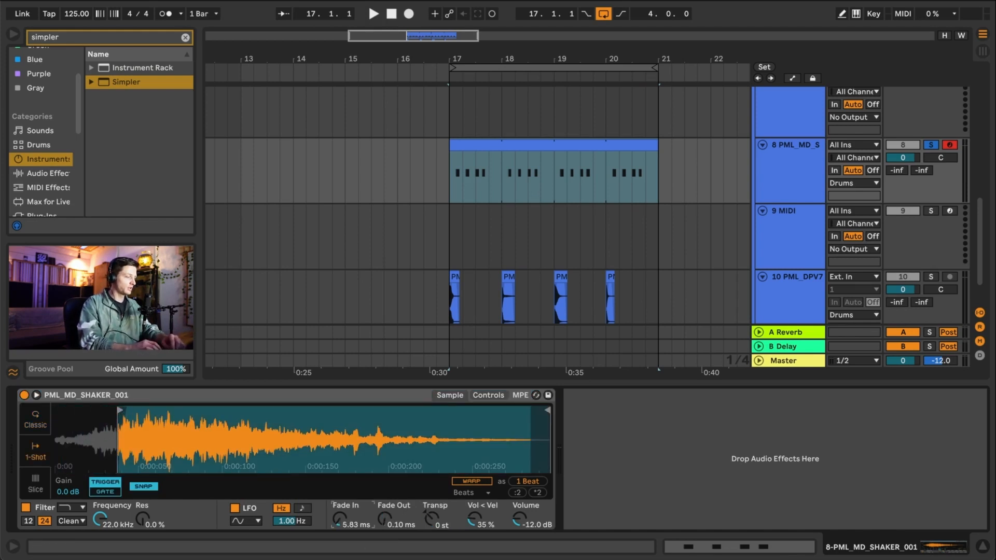
pyautogui.moveTo(548, 411)
pyautogui.mouseDown()
pyautogui.moveTo(275, 415)
pyautogui.moveTo(344, 419)
pyautogui.mouseUp()
pyautogui.moveTo(343, 419); pyautogui.dragTo(345, 419)
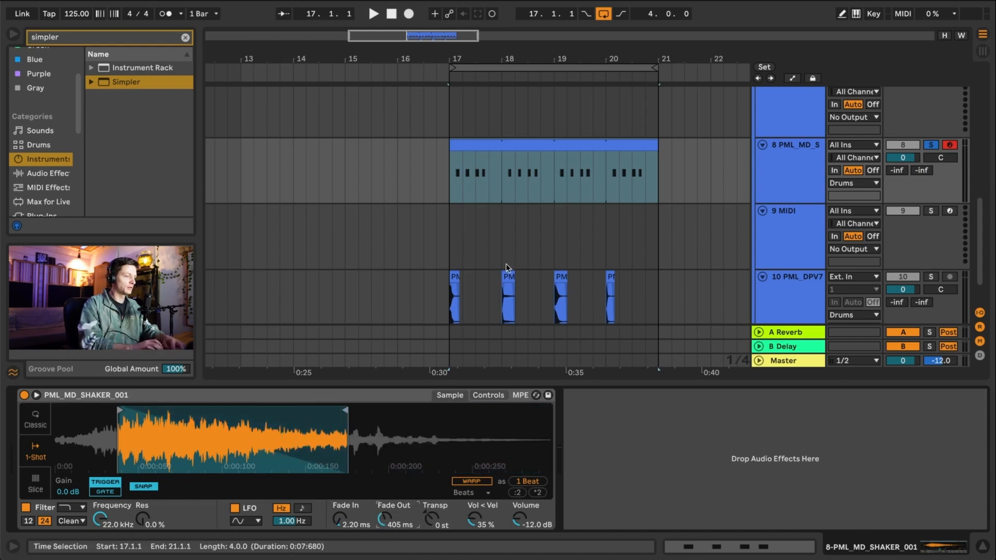
# - Play the soloed shaker pattern and set the shaker track's volume to -2.0 dB
pyautogui.press('space')
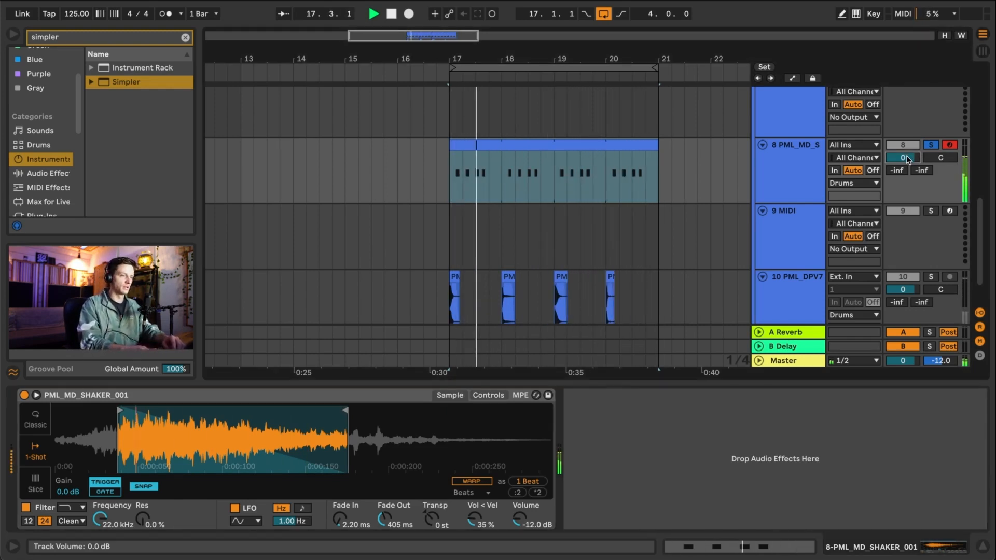
pyautogui.scroll(-2, 907, 155)
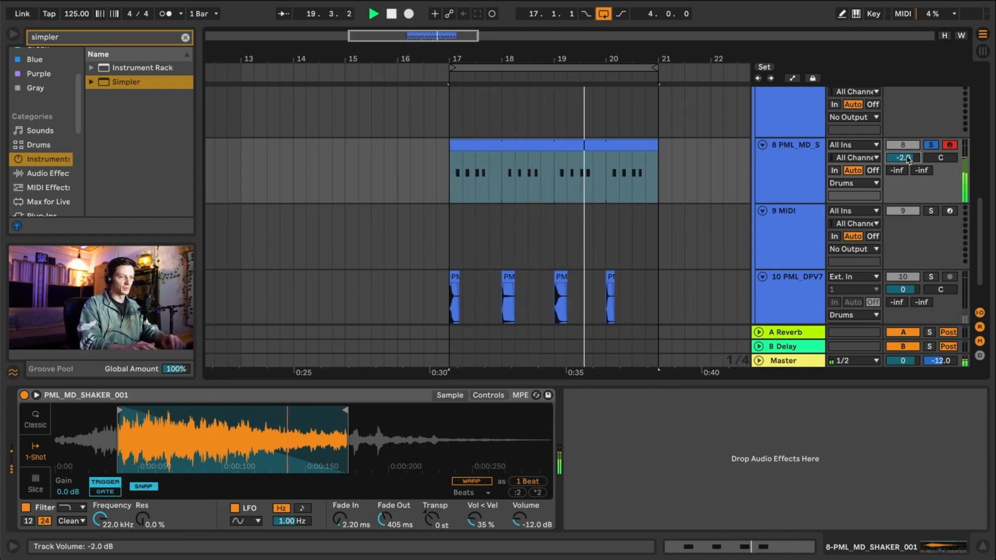
pyautogui.click(762, 163)
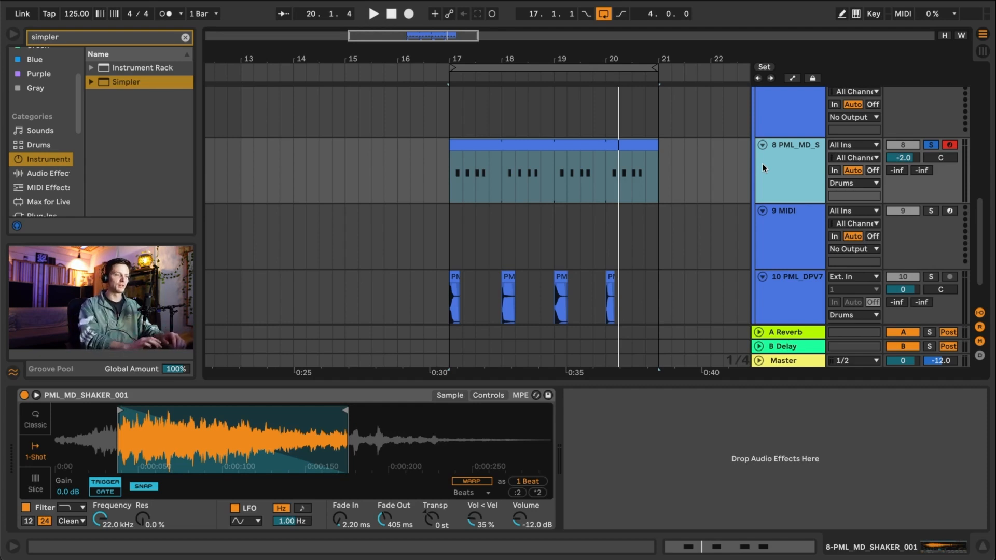
# - Play the shaker pattern and shift its last three notes two sixteenth steps later
pyautogui.click(495, 178)
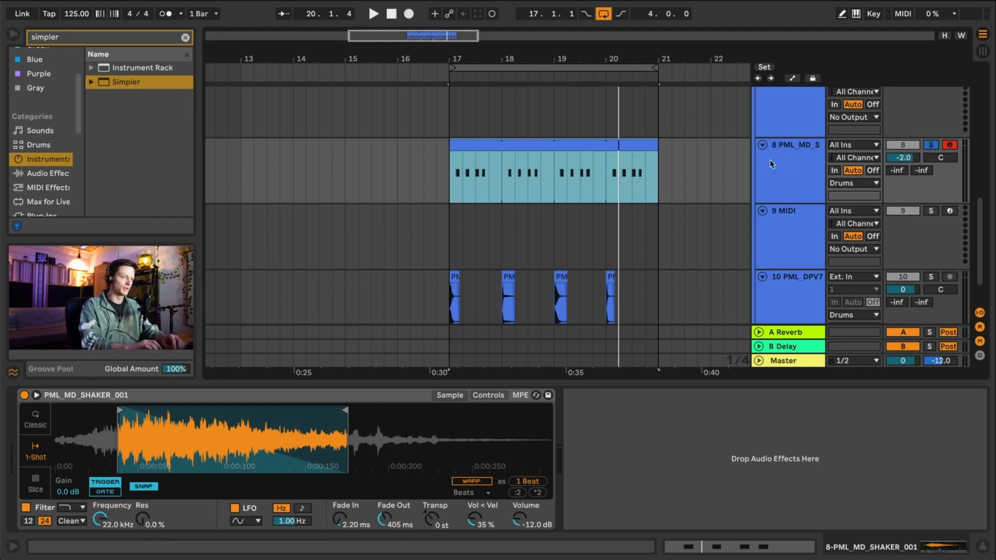
pyautogui.click(798, 163)
pyautogui.hotkey('shift', 'Tab')
pyautogui.press('space')
pyautogui.click(504, 465)
pyautogui.moveTo(504, 464); pyautogui.dragTo(751, 507)
pyautogui.doubleClick(699, 469)
pyautogui.moveTo(549, 467); pyautogui.dragTo(755, 511)
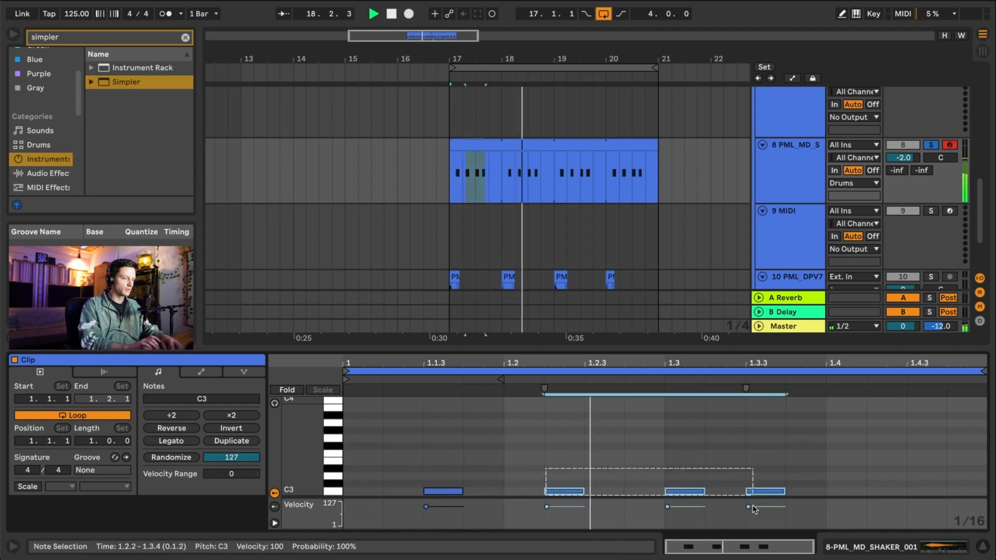
pyautogui.press('Right')
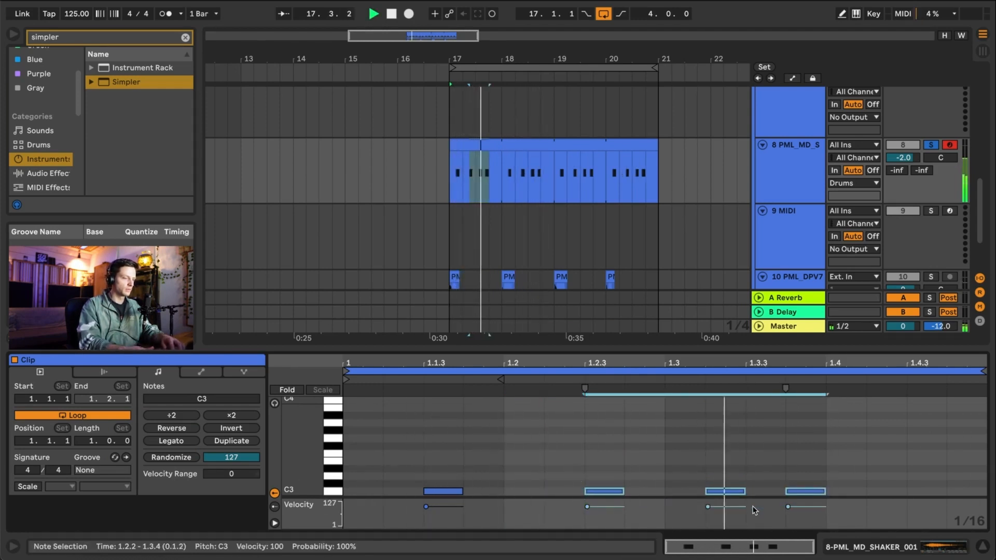
pyautogui.press('Right')
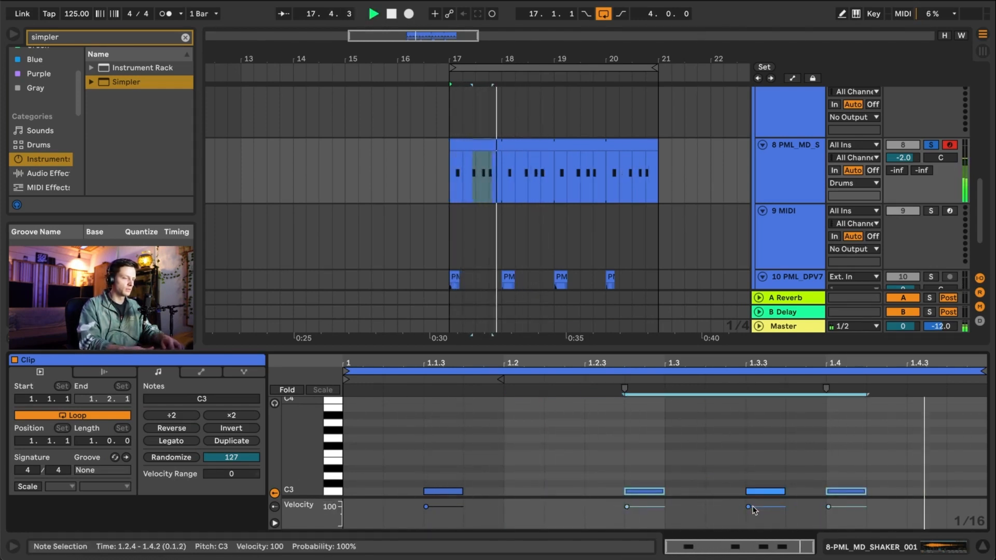
# - Move the shaker pattern's last note to 1.4.3 and its second note to 1.2.3 for an even offbeat
pyautogui.click(785, 467)
pyautogui.click(853, 505)
pyautogui.press('Right')
pyautogui.press('Right')
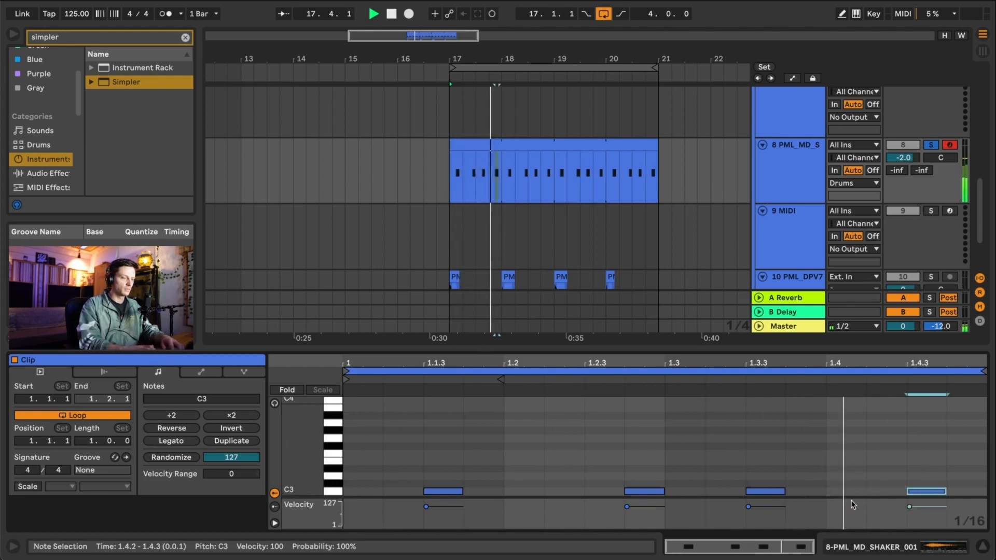
pyautogui.click(661, 492)
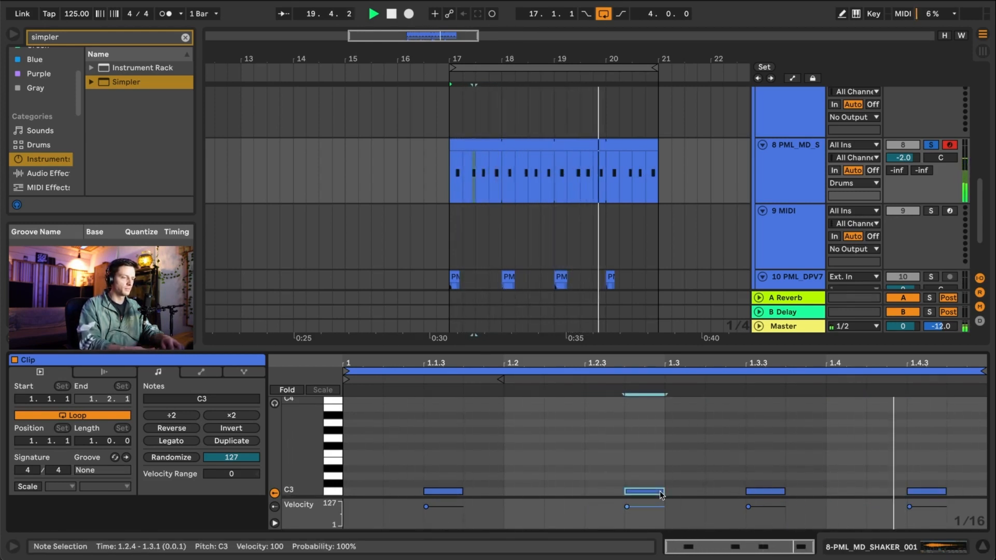
pyautogui.press('Left')
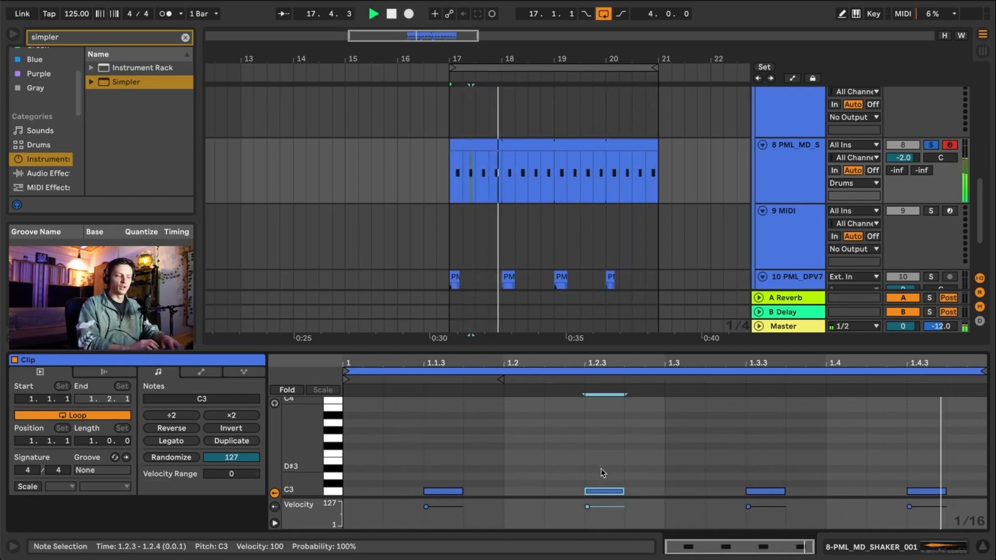
# - Audition the offbeat shaker pattern together with the other soloed drum tracks
pyautogui.click(808, 136)
pyautogui.click(803, 165)
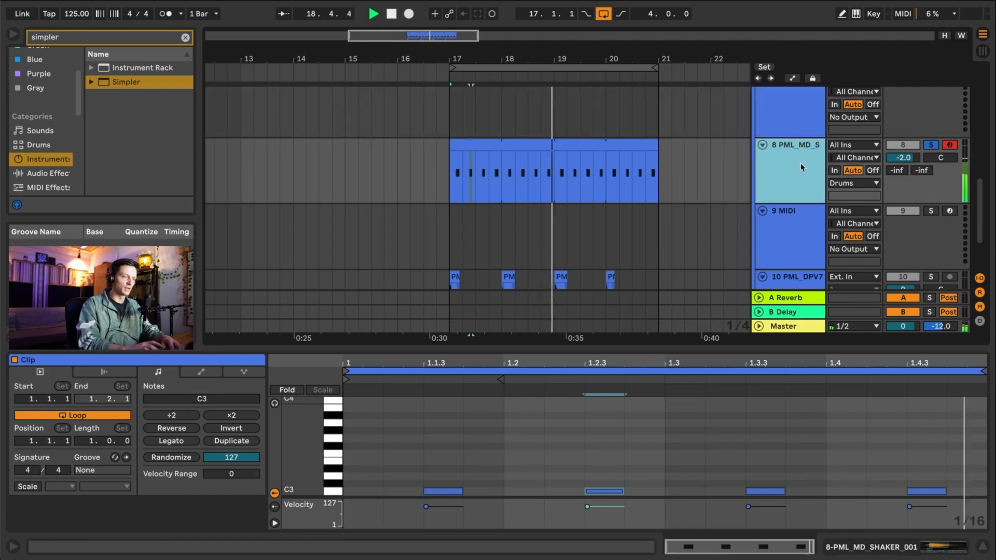
pyautogui.scroll(-2, 641, 235)
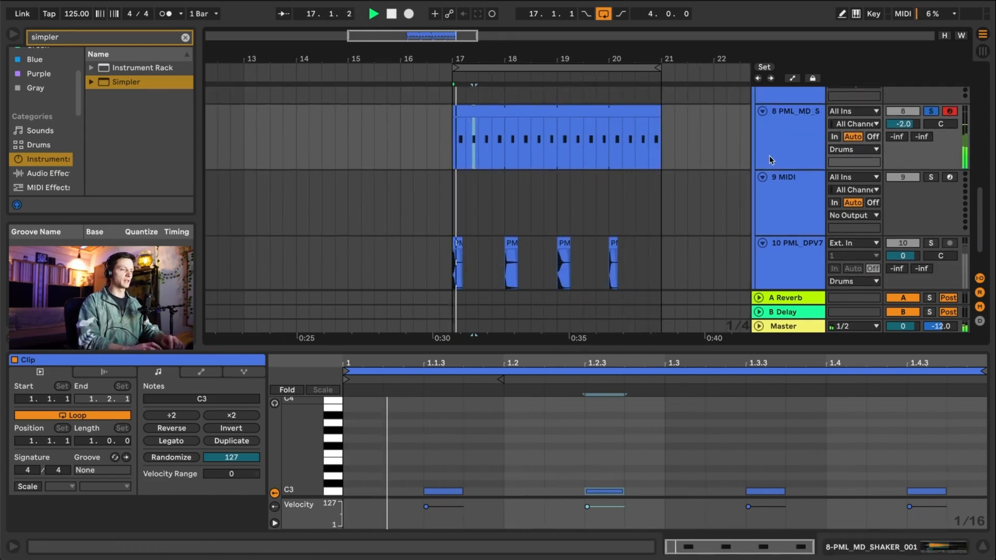
pyautogui.scroll(3, 663, 159)
pyautogui.scroll(10, 661, 155)
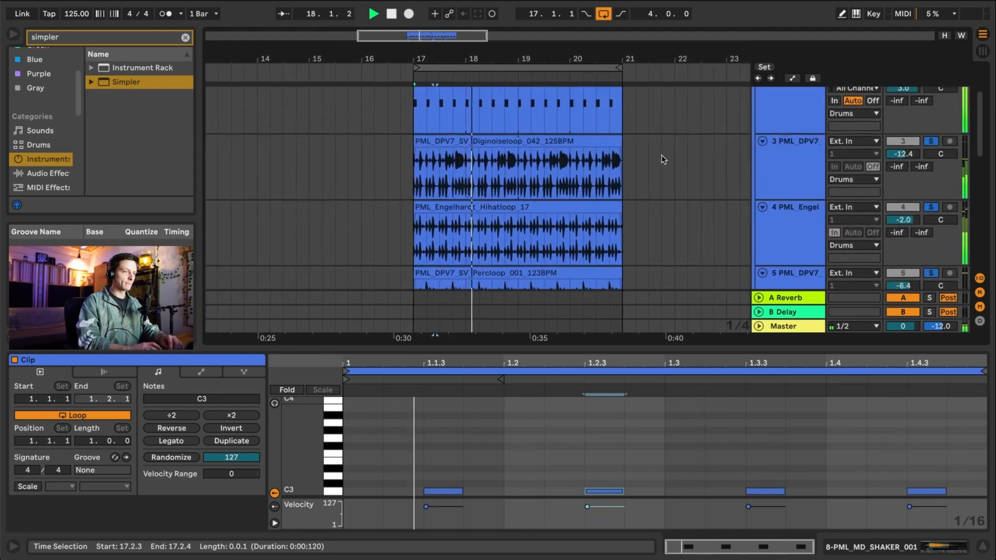
pyautogui.scroll(-12, 722, 207)
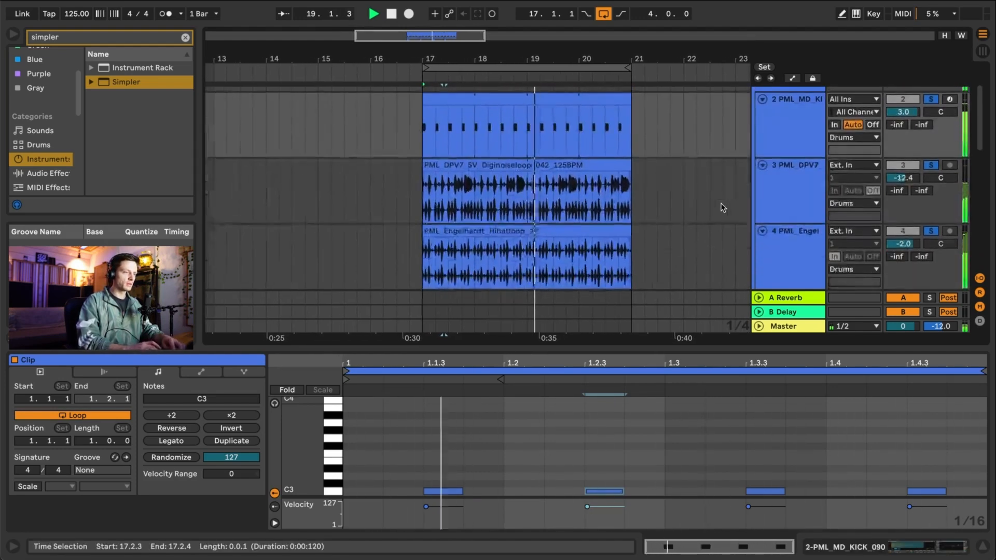
pyautogui.scroll(2, 723, 208)
# - Stop playback and rename the shaker track as Shaker Offbeat
pyautogui.click(797, 175)
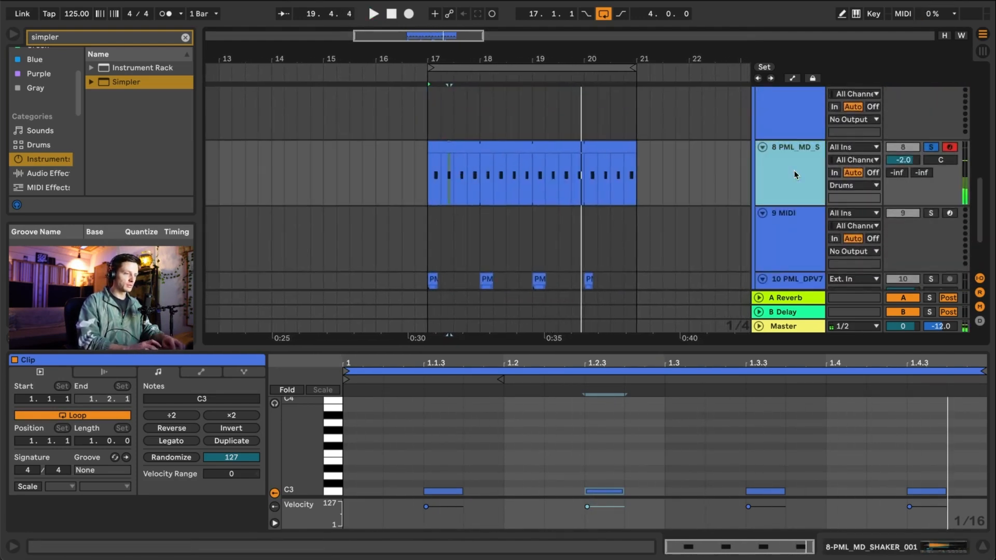
pyautogui.write('Shaker')
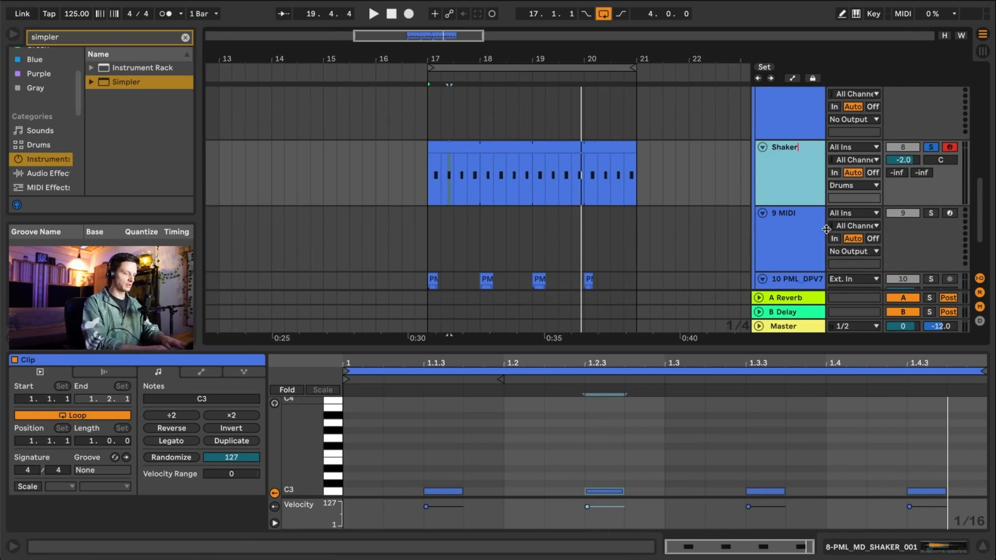
pyautogui.write('Offbeat')
pyautogui.press('Return')
# - Rename the tracks above the shaker as 909 Hat, Clap Loop, Hihat Loop, Perc Loop and Kick, and turn off their solos
pyautogui.scroll(5, 805, 185)
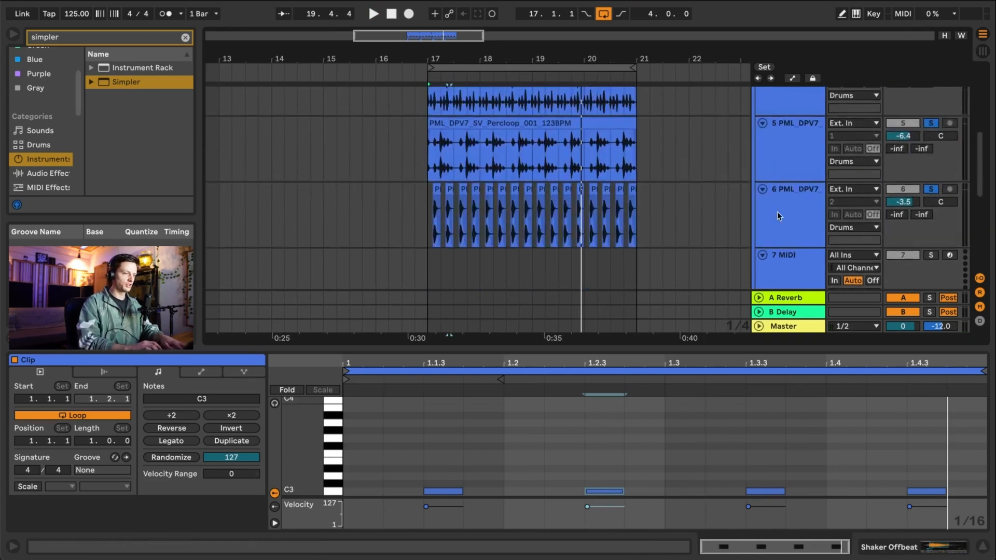
pyautogui.rightClick(778, 216)
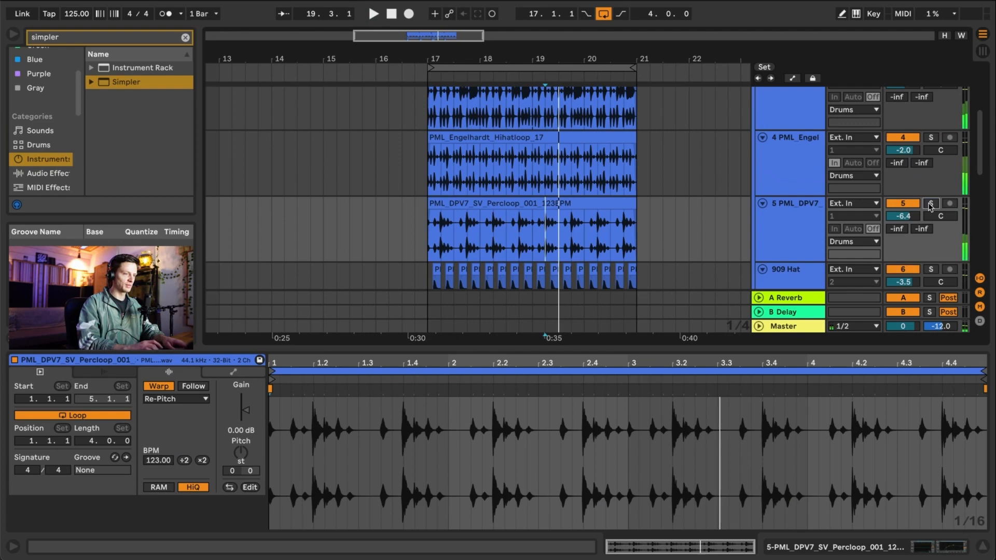
pyautogui.click(730, 213)
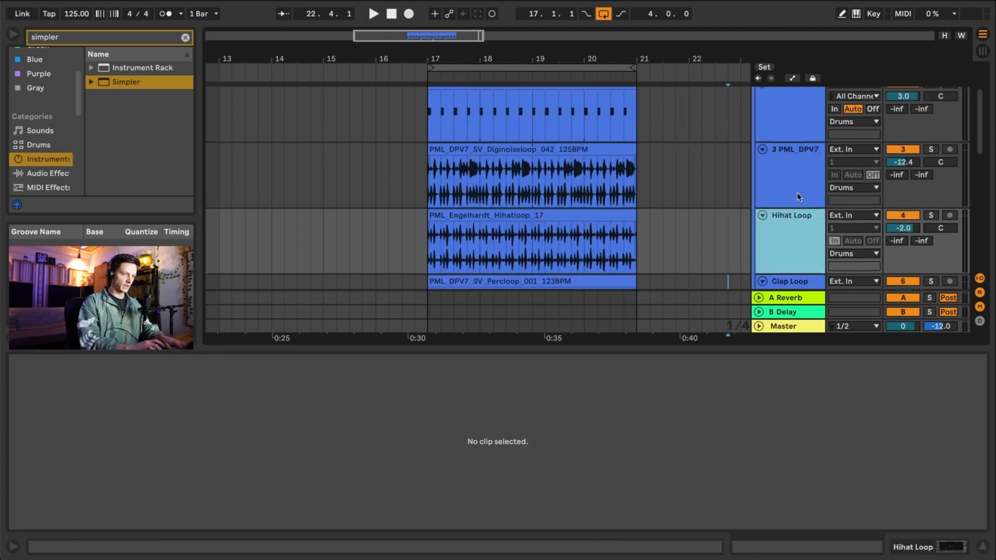
pyautogui.click(795, 189)
pyautogui.write('Perc Loop')
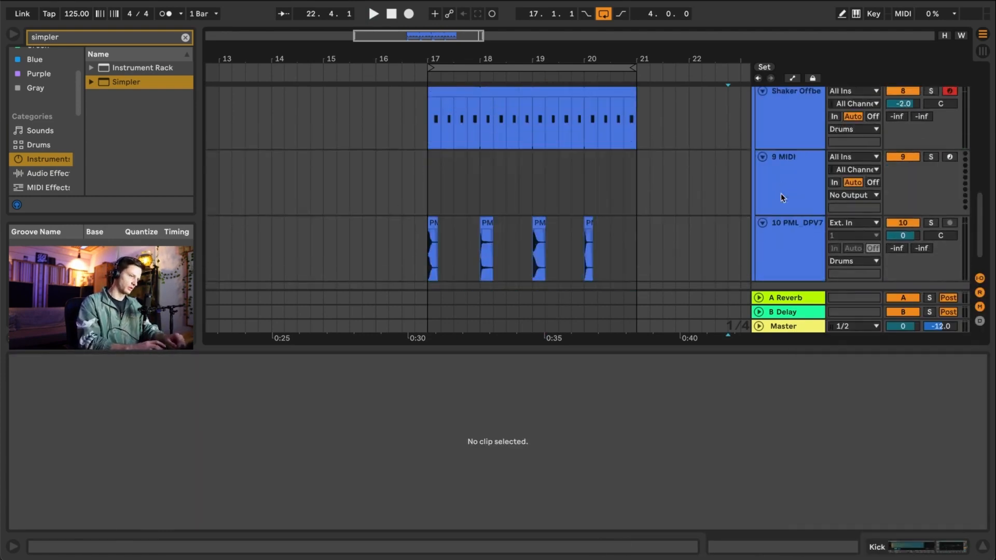
# - Place a Simpler on each of the two MIDI tracks below Shaker Offbeat and load PML_MD_HAT_023 into track 8's Simpler in 1-Shot mode
pyautogui.scroll(3, 781, 198)
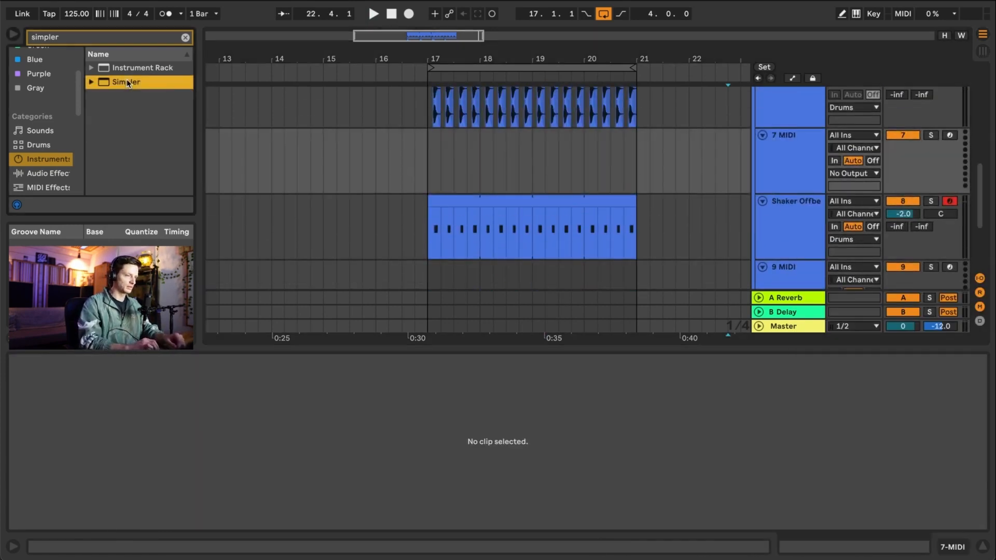
pyautogui.moveTo(129, 82); pyautogui.dragTo(520, 153)
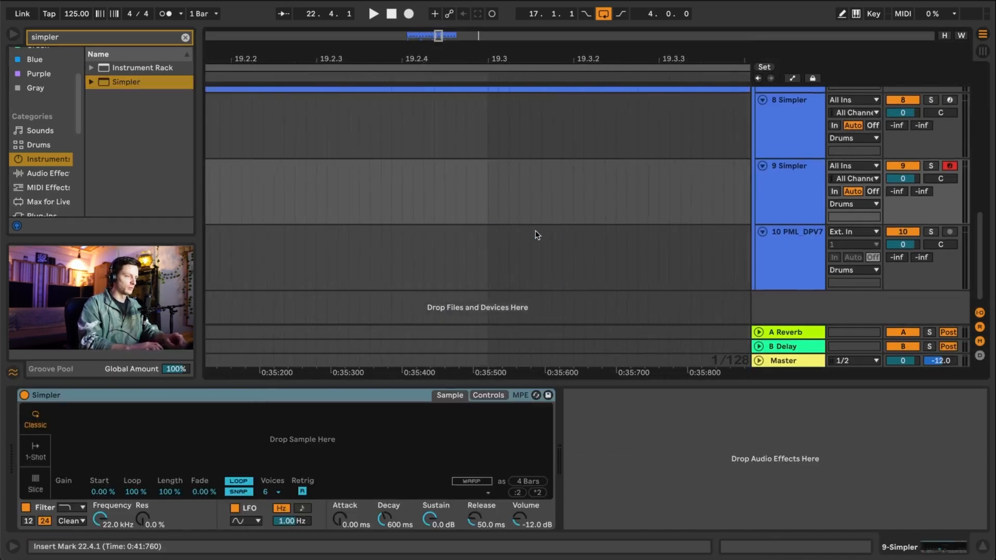
pyautogui.hscroll(-8, 537, 236)
pyautogui.scroll(-5, 537, 235)
pyautogui.hscroll(-4, 537, 235)
pyautogui.hscroll(10, 537, 235)
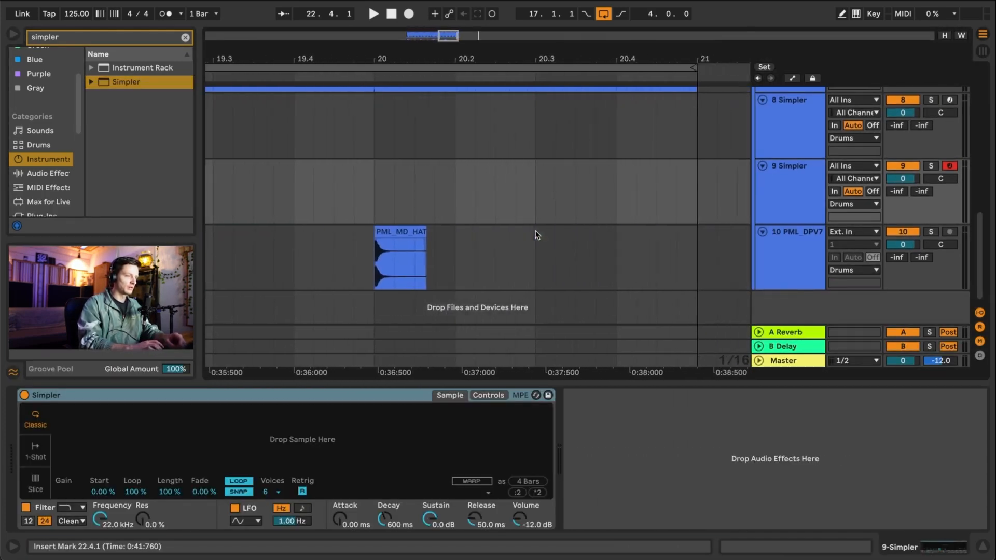
pyautogui.click(400, 259)
pyautogui.scroll(4, 399, 260)
pyautogui.click(774, 136)
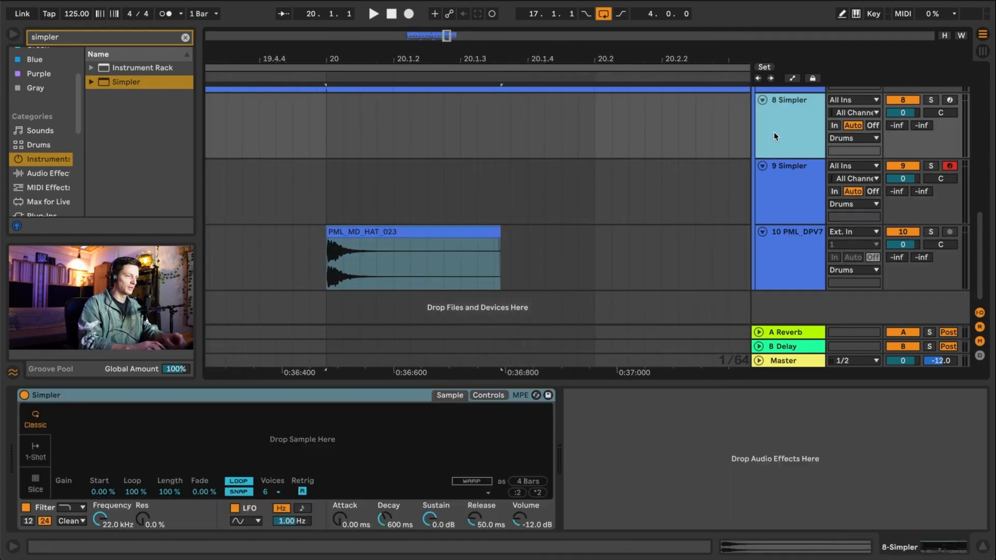
pyautogui.click(386, 248)
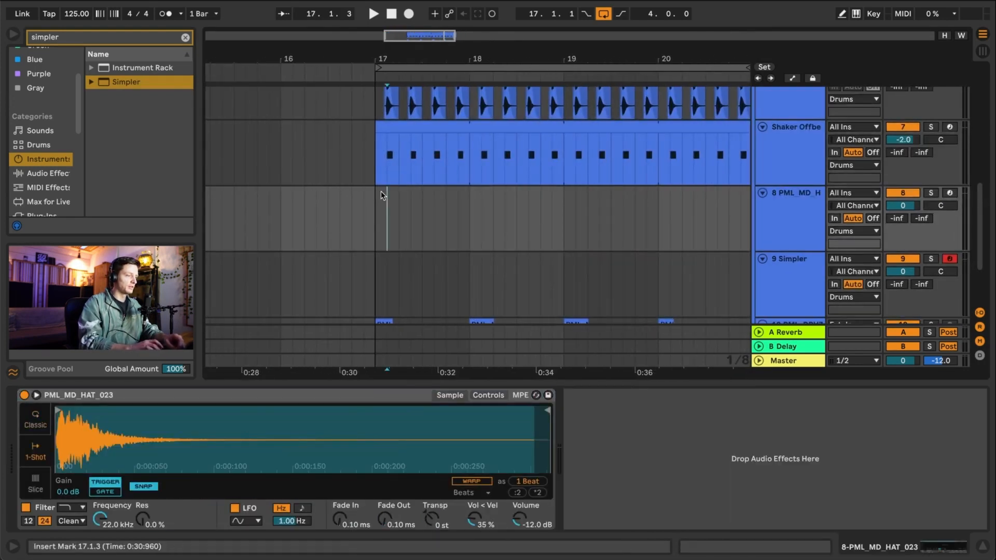
# - Create a MIDI clip on the hat track at 17.1.1, set its loop length to 0.1.0, and extend it to bar 21
pyautogui.click(381, 191)
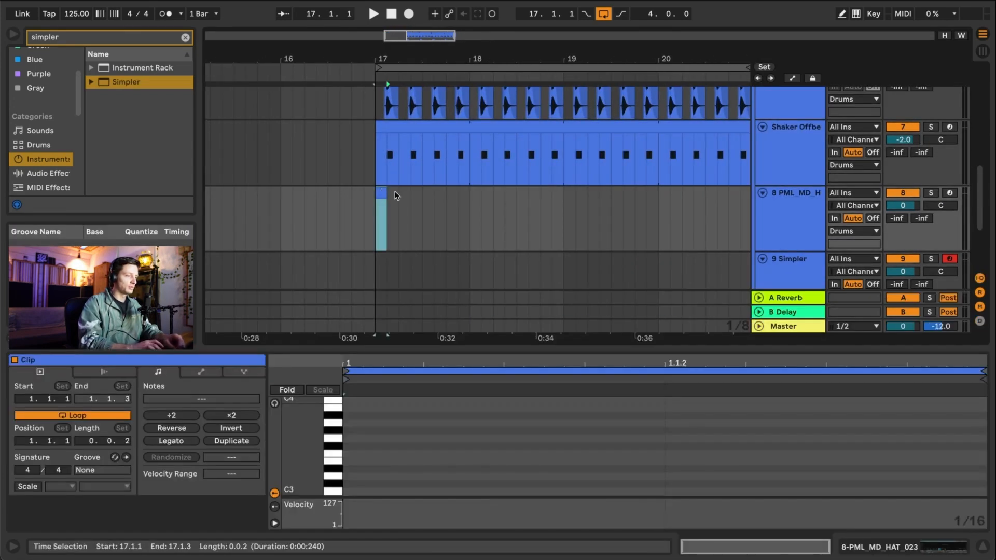
pyautogui.moveTo(387, 193); pyautogui.dragTo(753, 196)
pyautogui.hscroll(3, 351, 242)
pyautogui.scroll(-1, 351, 242)
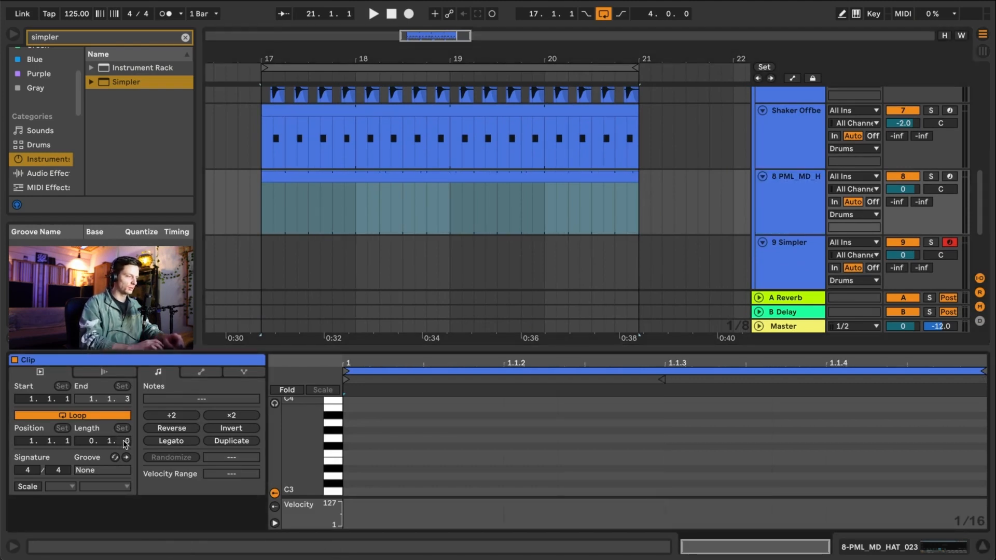
# - Add C3 notes at 1.1.2 and 1.1.4 to the hat pattern and audition it with track 10 muted
pyautogui.doubleClick(549, 489)
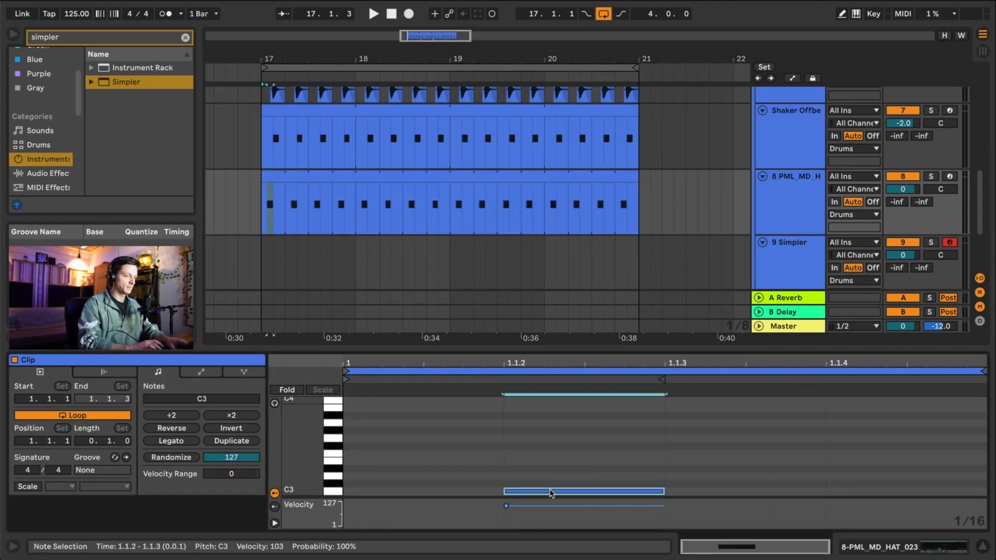
pyautogui.press('space')
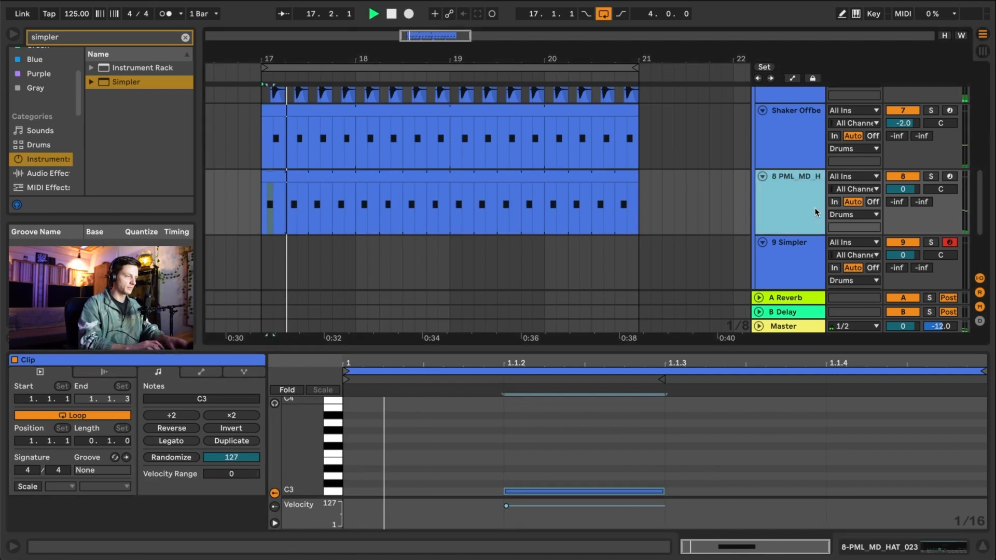
pyautogui.click(812, 218)
pyautogui.scroll(-3, 327, 244)
pyautogui.hscroll(-1, 327, 244)
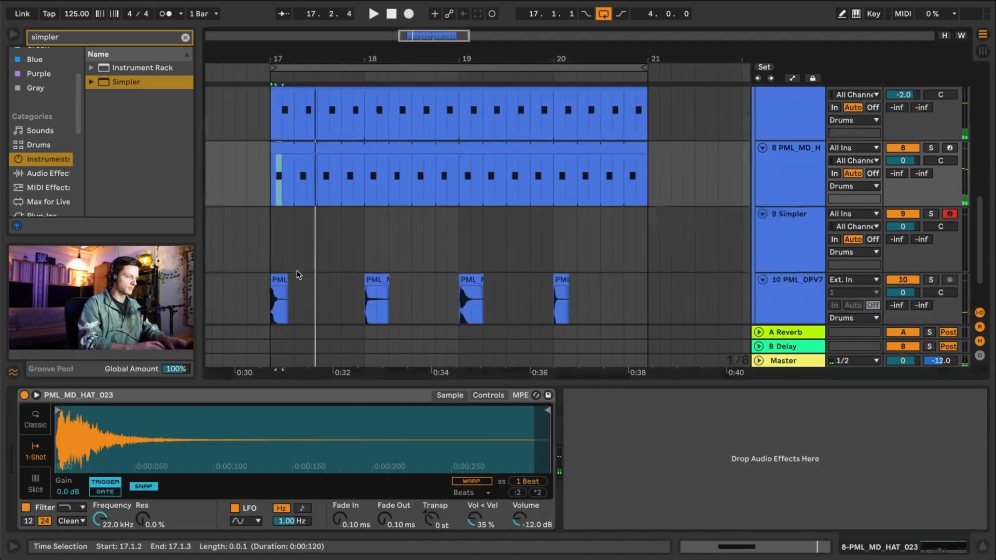
pyautogui.scroll(2, 705, 154)
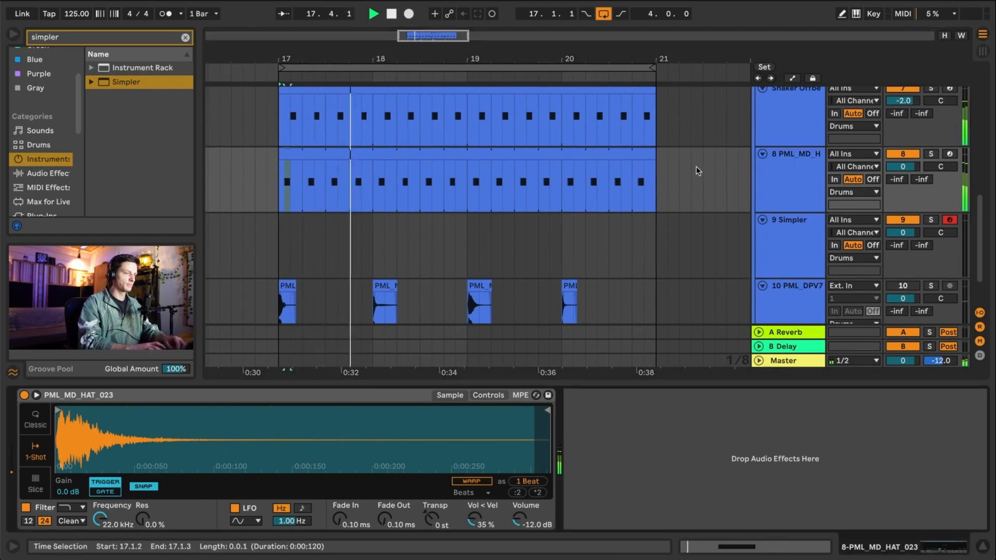
pyautogui.doubleClick(636, 155)
pyautogui.doubleClick(858, 488)
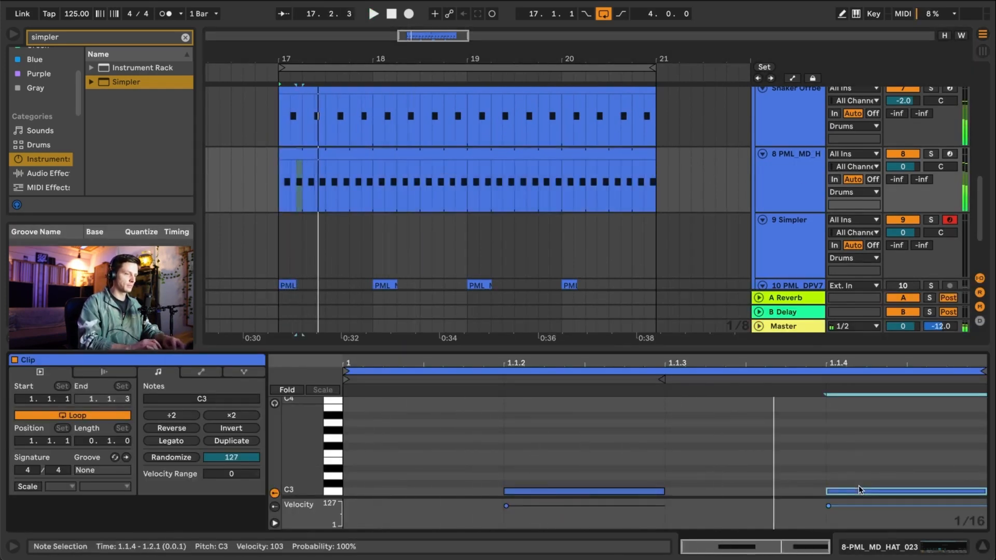
# - Set the hat track's volume to 3.3 dB and the velocity of its note at 1.1.2 to 93
pyautogui.moveTo(904, 167)
pyautogui.mouseDown()
pyautogui.moveTo(903, 151)
pyautogui.moveTo(904, 176)
pyautogui.mouseUp()
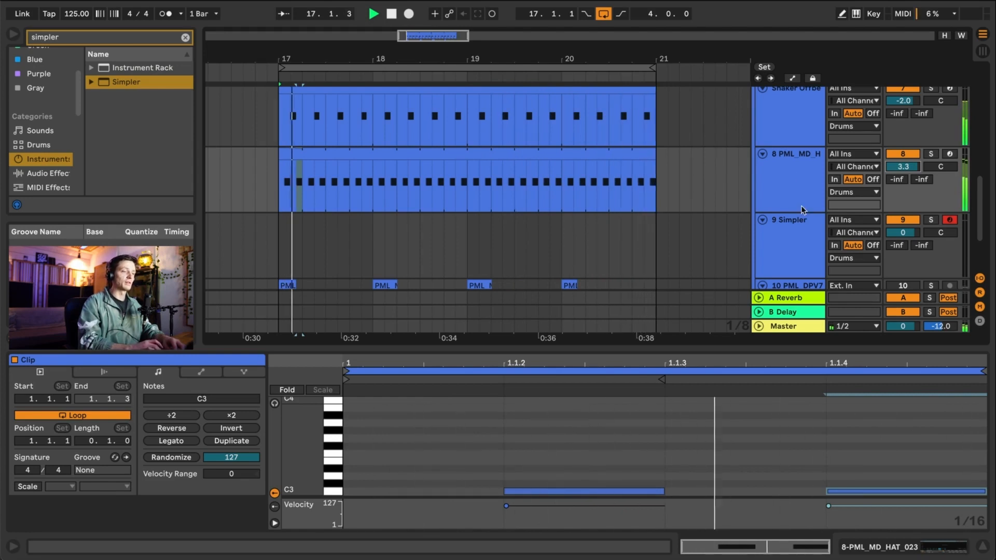
pyautogui.click(564, 490)
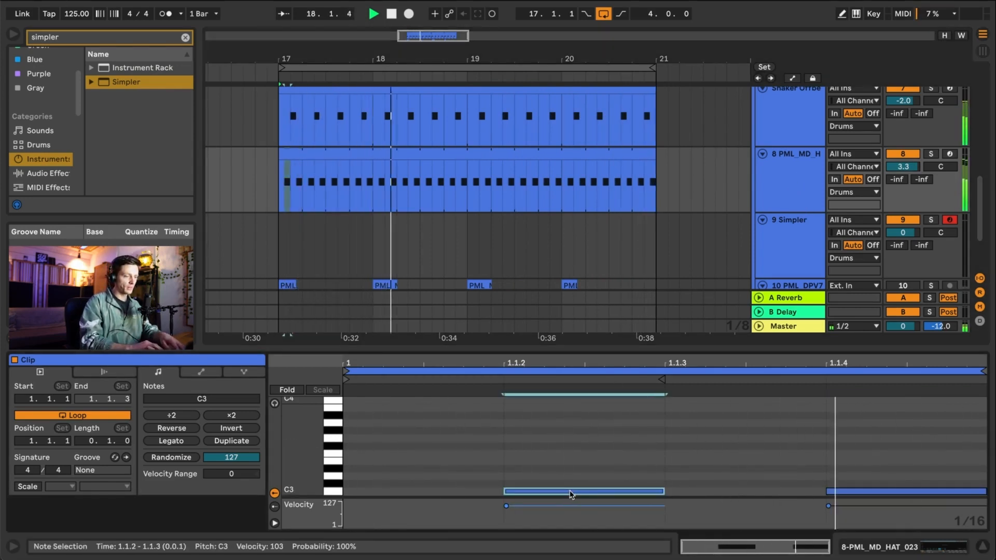
pyautogui.moveTo(591, 506)
pyautogui.mouseDown()
pyautogui.moveTo(592, 523)
pyautogui.moveTo(591, 511)
pyautogui.mouseUp()
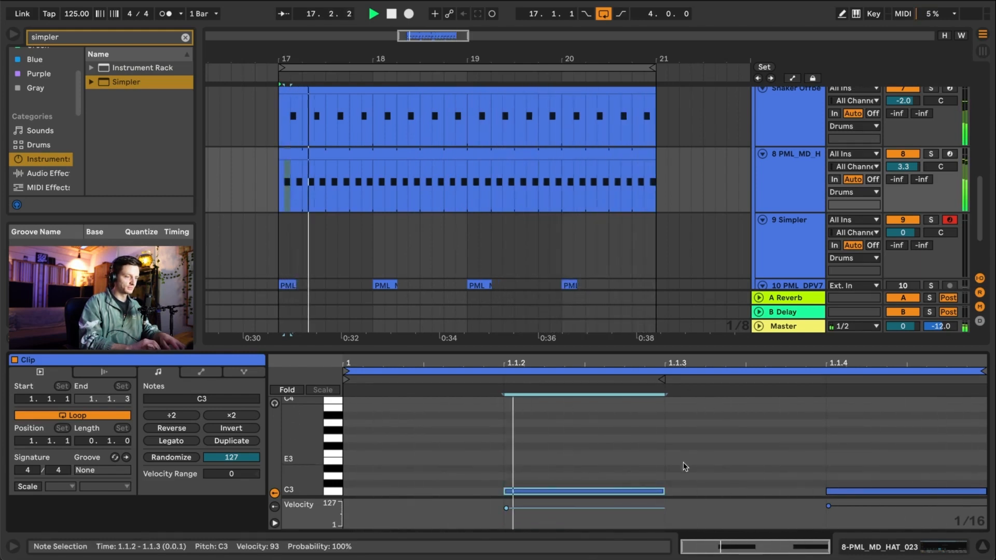
# - Add a C3 hat note at 1.1.3 with velocity 18 and move the note at 1.1.2 to 1.1.1
pyautogui.doubleClick(688, 490)
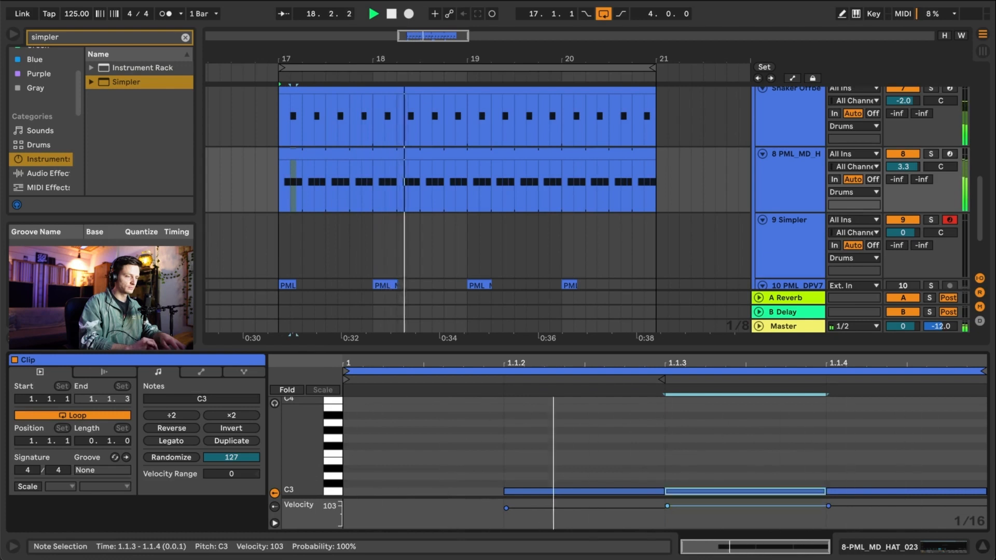
pyautogui.moveTo(668, 506); pyautogui.dragTo(678, 525)
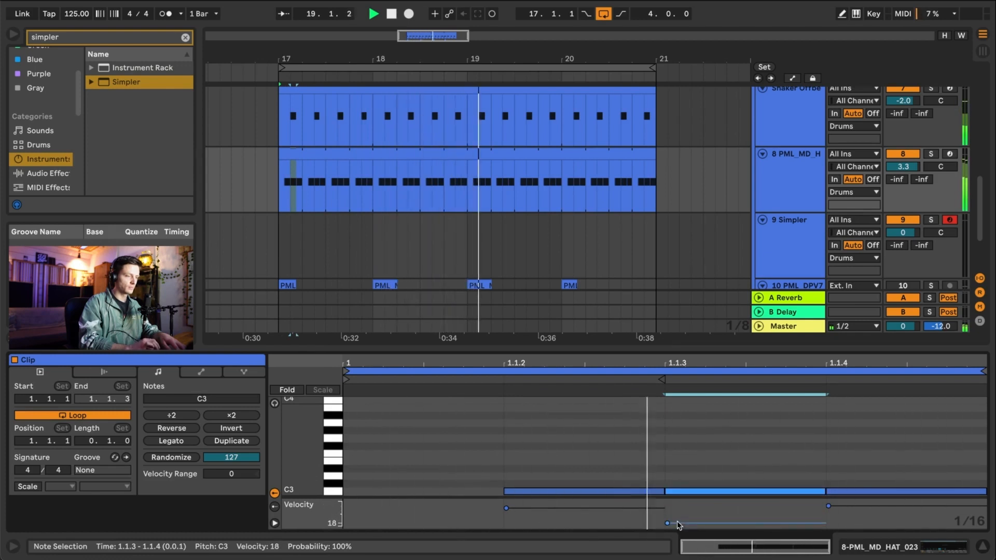
pyautogui.click(614, 491)
pyautogui.press('Left')
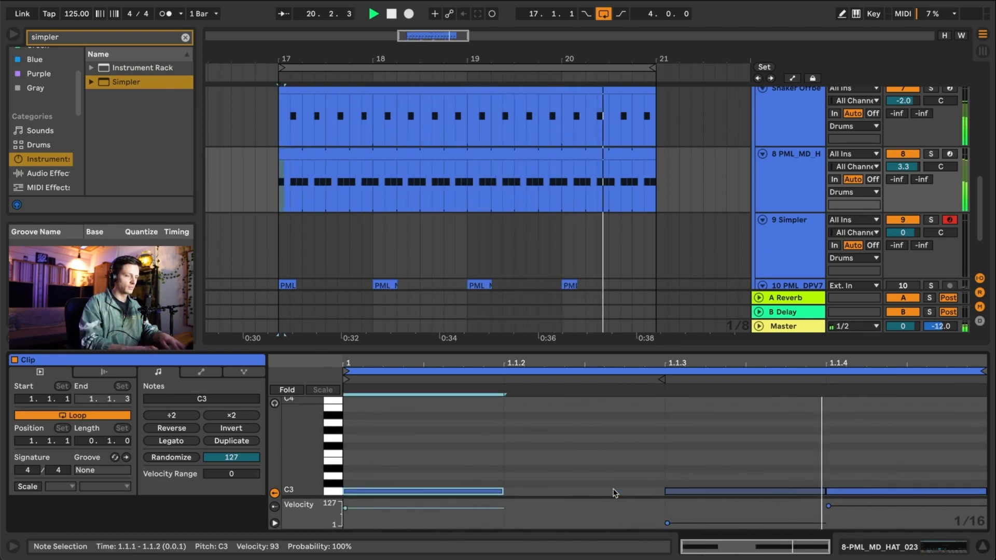
# - Move the hat note at 1.1.1 back to 1.1.2 and audition the groove from bar 17
pyautogui.press('Right')
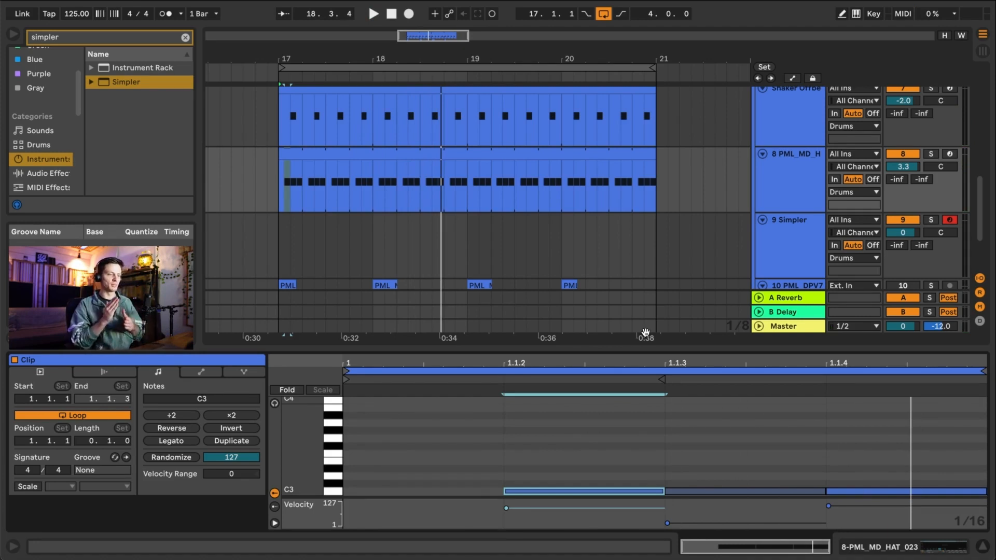
pyautogui.click(693, 489)
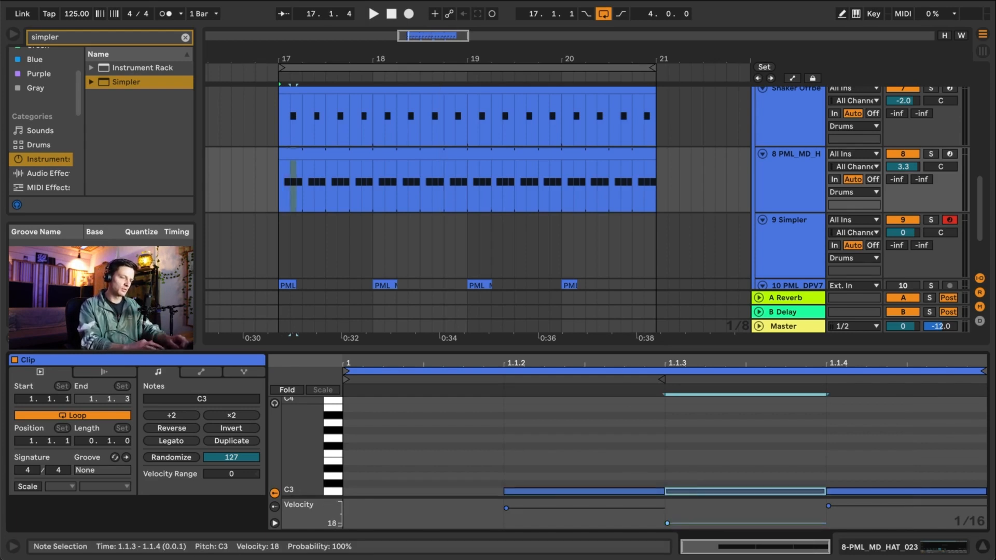
pyautogui.click(423, 155)
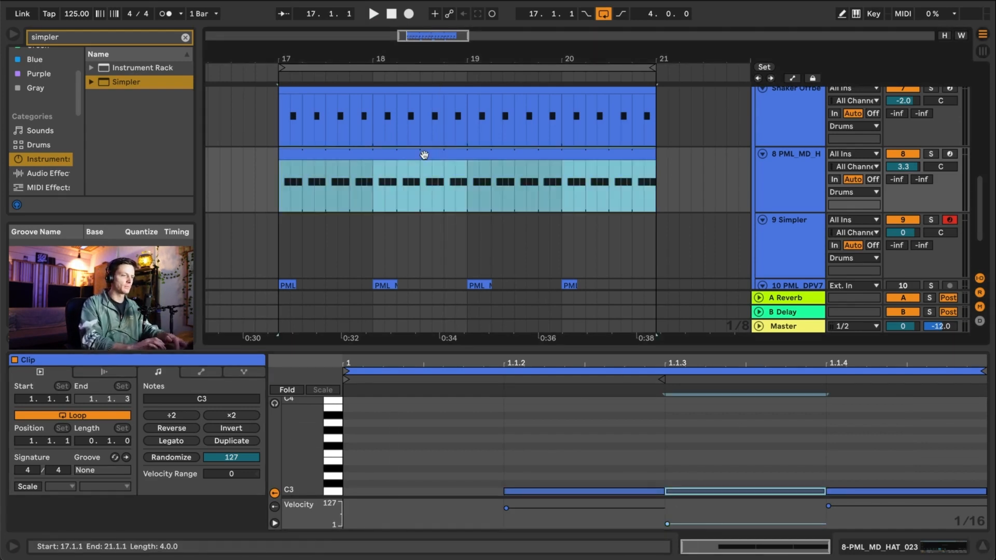
pyautogui.press('space')
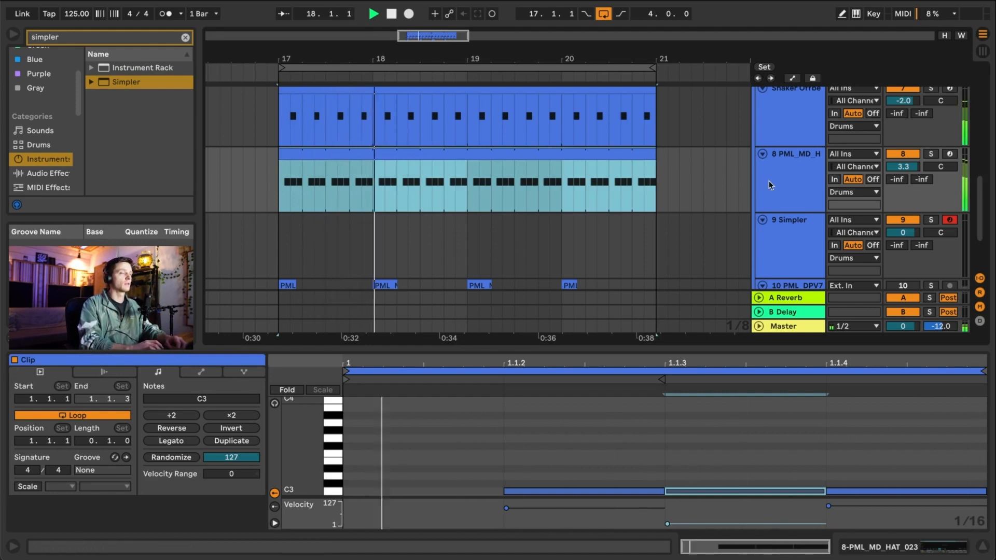
# - Set the volume of hat track 8 to -5.9 dB during playback, and stop the transport
pyautogui.click(904, 166)
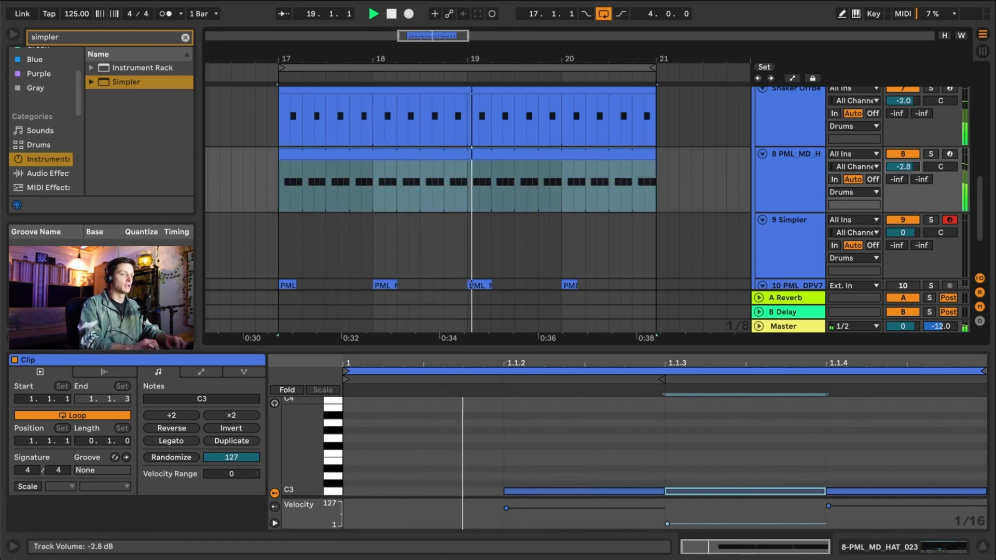
pyautogui.moveTo(904, 167)
pyautogui.mouseDown()
pyautogui.moveTo(903, 176)
pyautogui.moveTo(904, 157)
pyautogui.mouseUp()
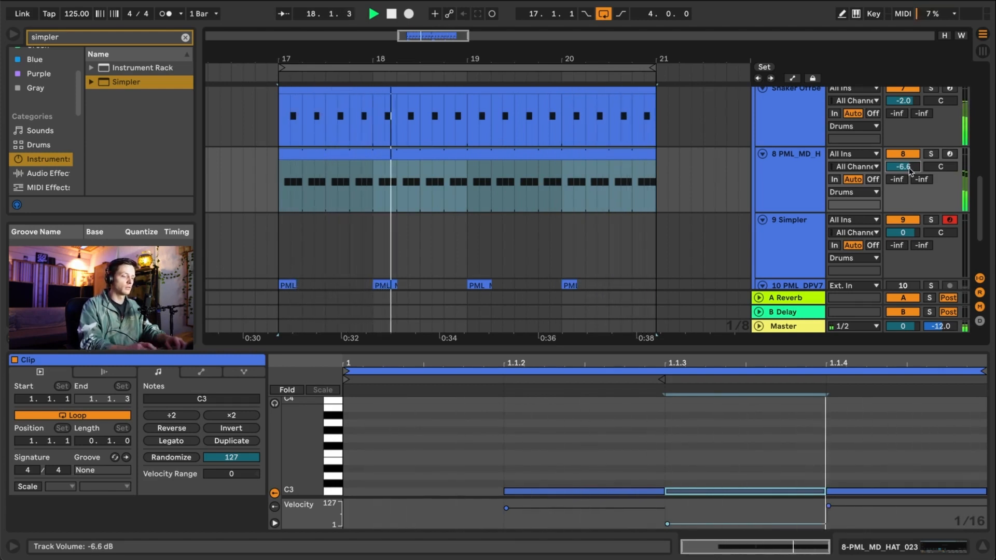
pyautogui.press('Up')
pyautogui.press('Up')
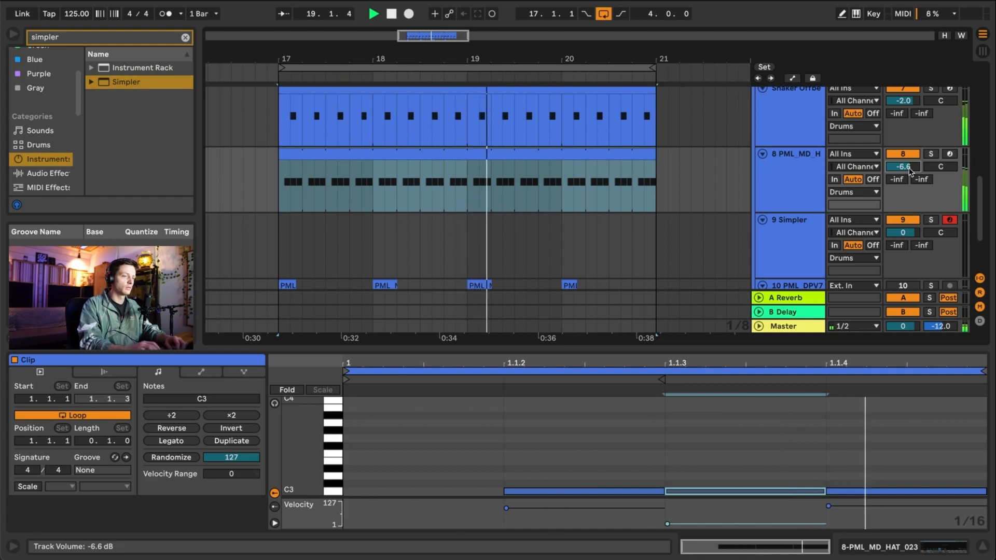
pyautogui.moveTo(910, 168); pyautogui.dragTo(909, 166)
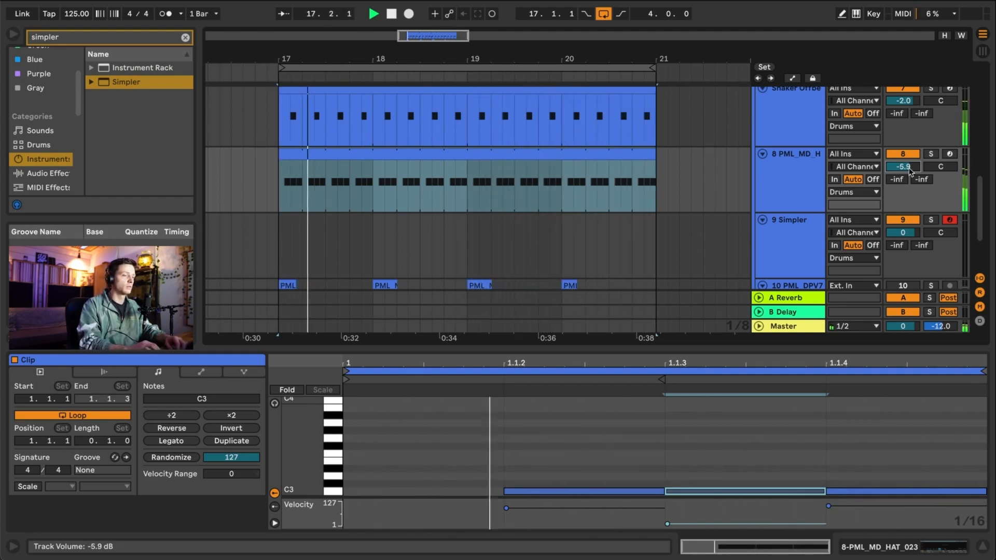
pyautogui.click(795, 167)
pyautogui.scroll(6, 637, 167)
pyautogui.press('space')
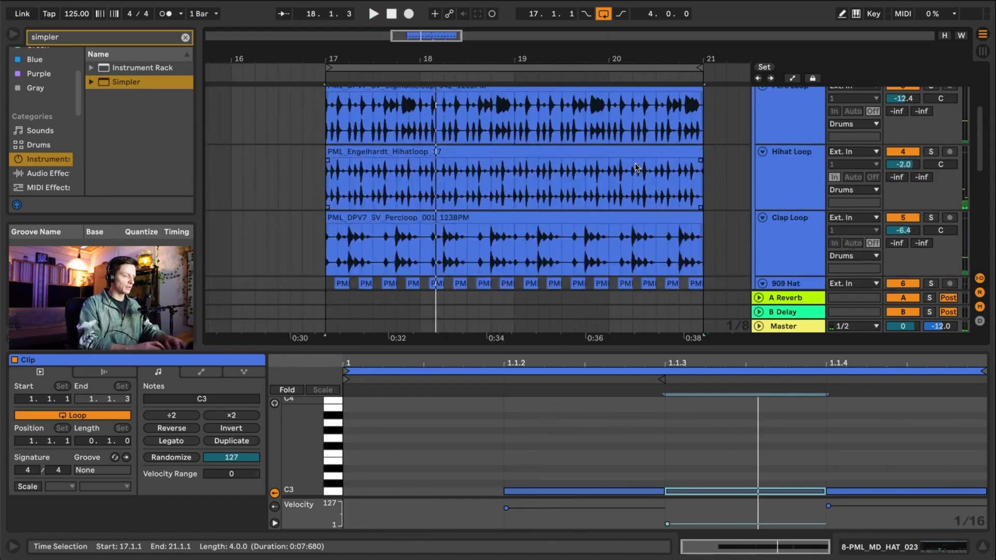
# - Delete the PML_MD_HAT_023 clip at bar 20 on track 10
pyautogui.scroll(-10, 635, 167)
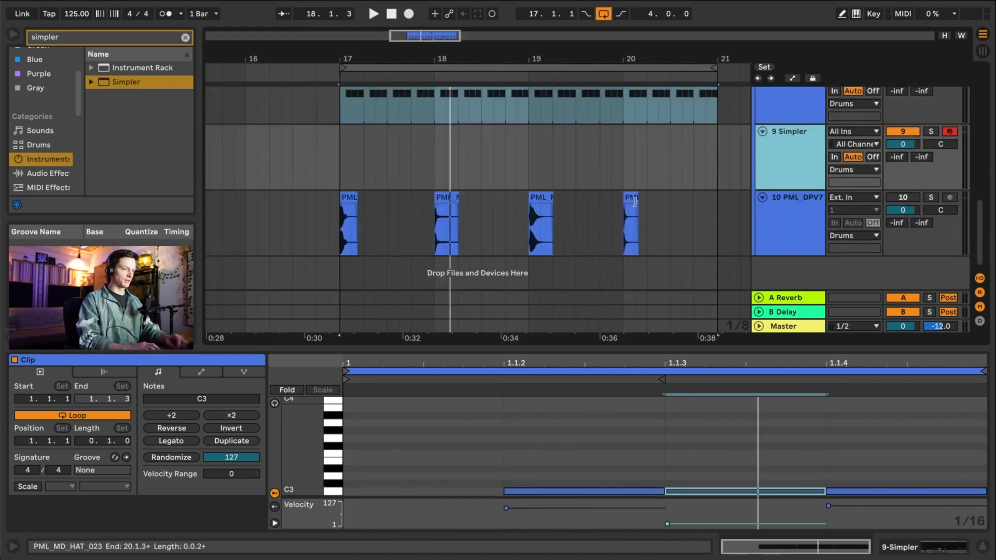
pyautogui.scroll(5, 543, 203)
pyautogui.click(471, 197)
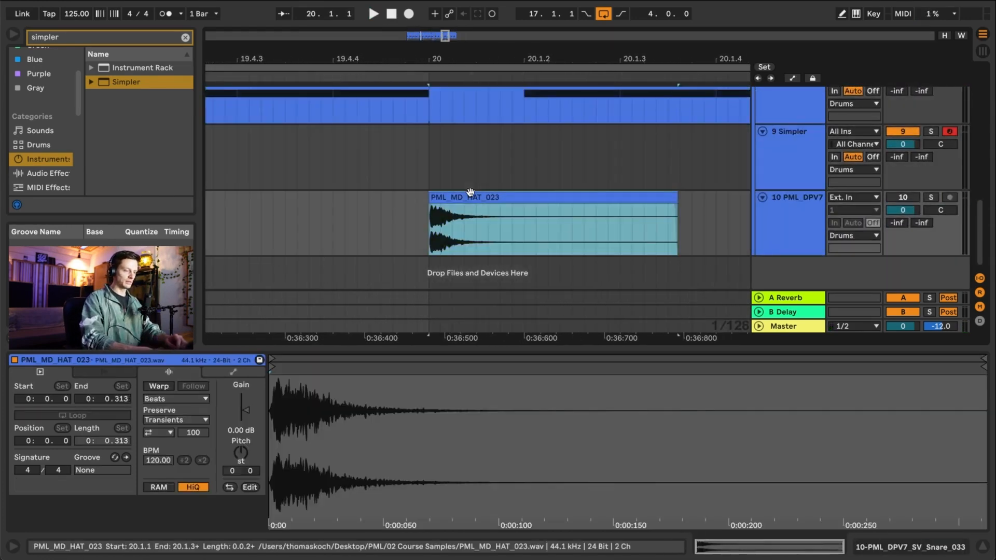
pyautogui.click(470, 191)
# - Load PML_MD_HAT_008 from bar 19 into the Simpler on track 9 and delete its source clip on track 10
pyautogui.hscroll(-15, 470, 192)
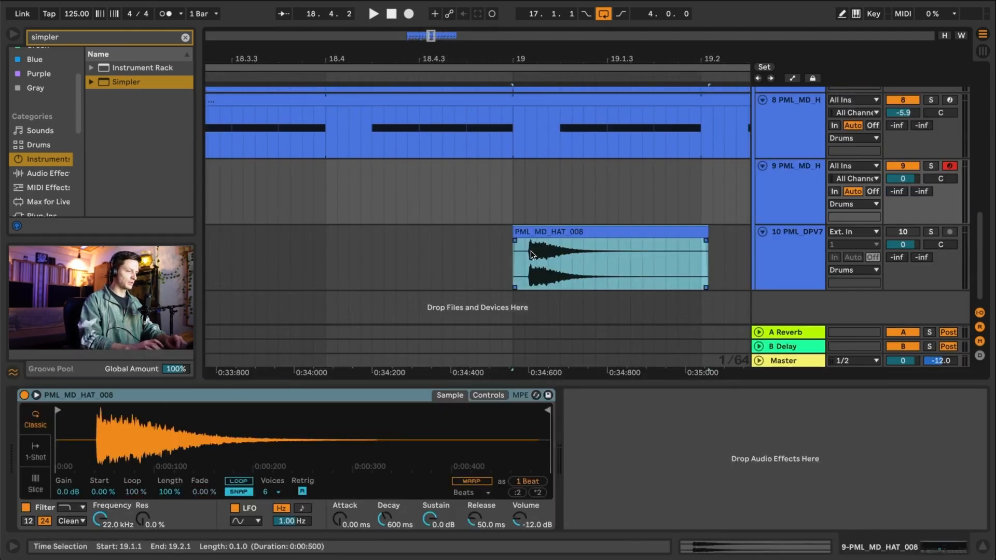
pyautogui.moveTo(443, 256); pyautogui.dragTo(745, 254)
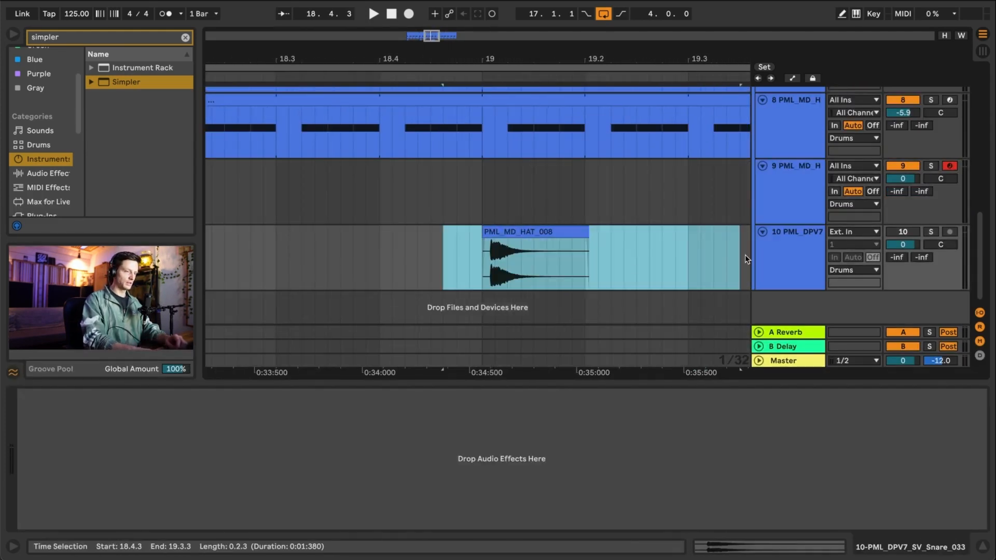
pyautogui.press('Delete')
# - Switch track 9's Simpler to 1-Shot mode and trim the sample's start and end around the hit
pyautogui.click(812, 186)
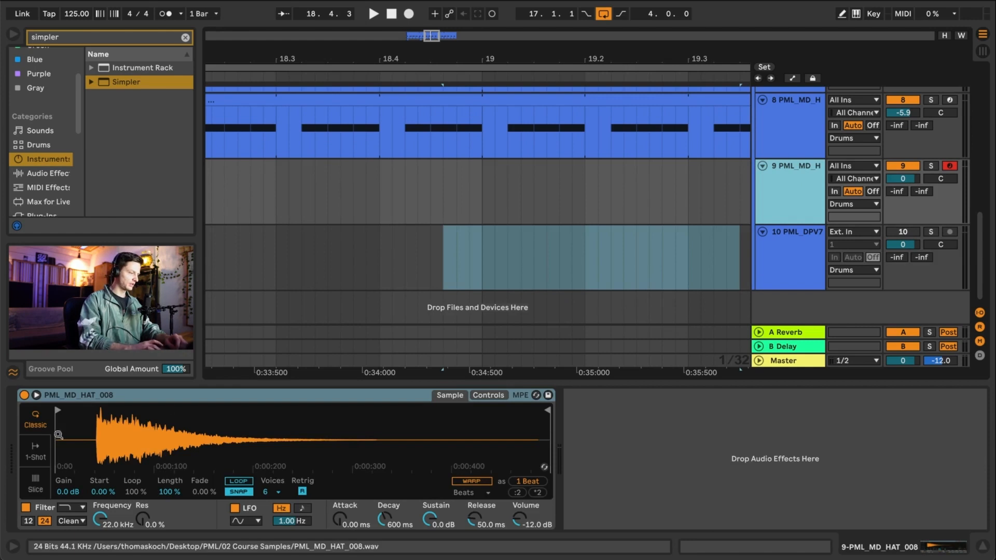
pyautogui.click(37, 451)
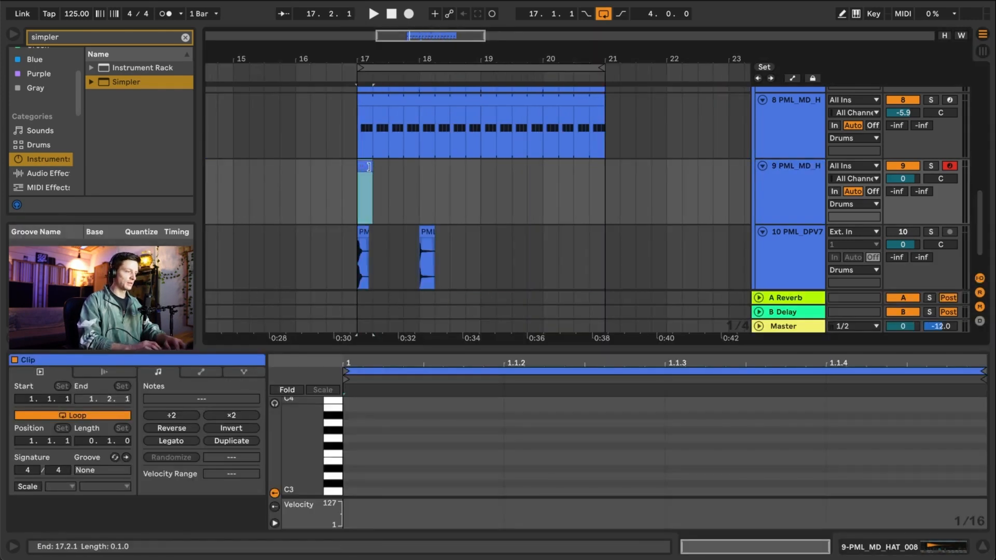
# - Extend the looped MIDI clip on track 9 from 17.1.1 to bar 21 and add a C3 note at 1.1.3
pyautogui.moveTo(369, 166); pyautogui.dragTo(605, 167)
pyautogui.doubleClick(684, 491)
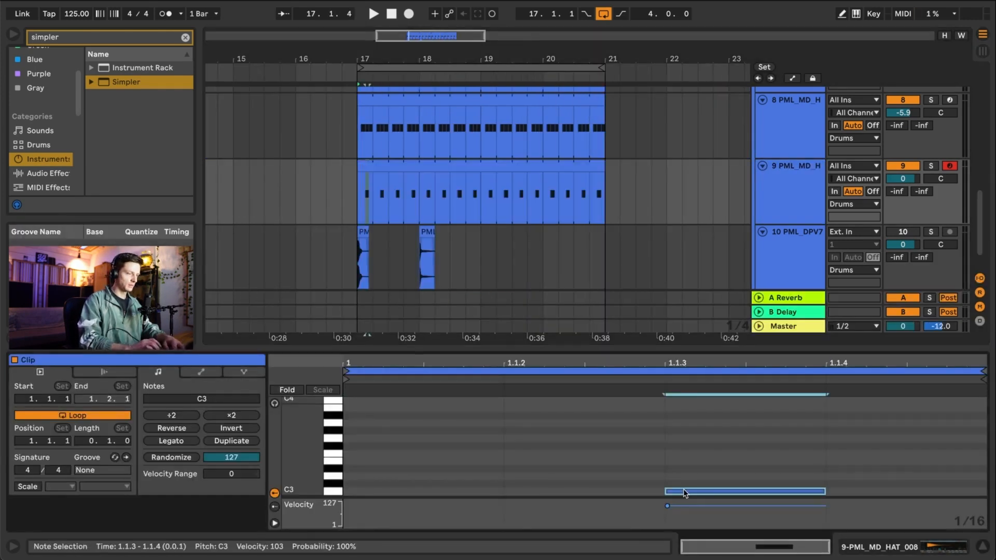
pyautogui.press('space')
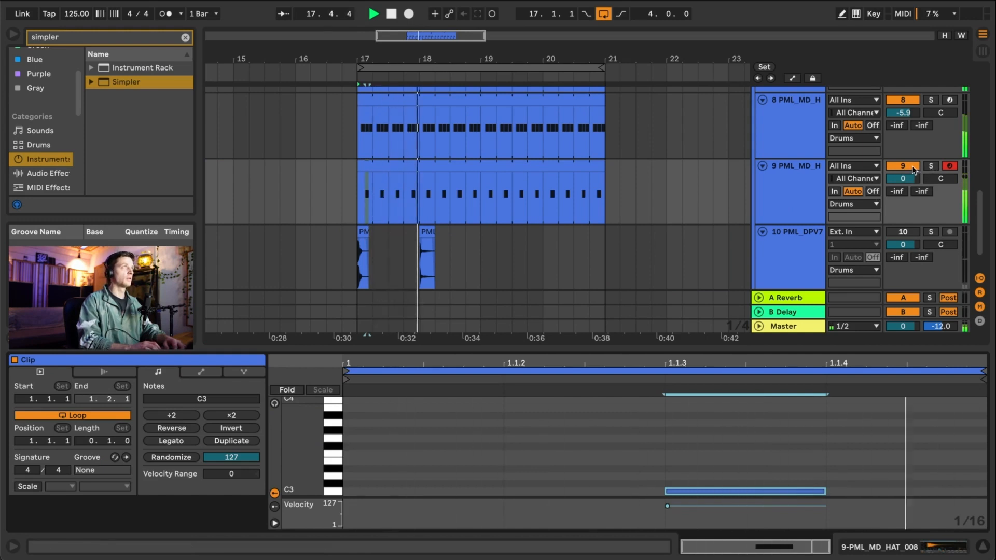
# - Set the Simpler's Fade Out to 314 ms and track 9's volume to -5.8 dB while the groove plays
pyautogui.click(785, 184)
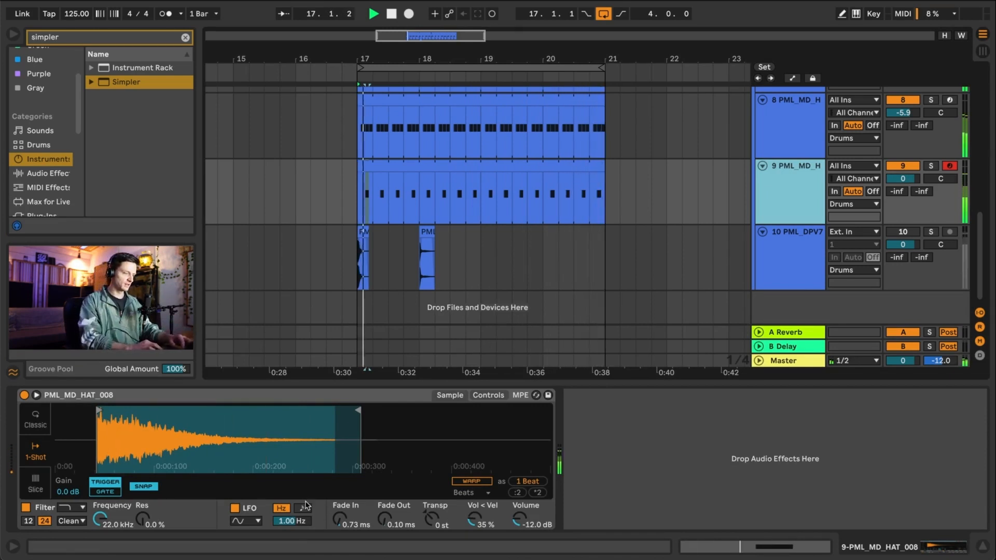
pyautogui.moveTo(385, 519); pyautogui.dragTo(385, 467)
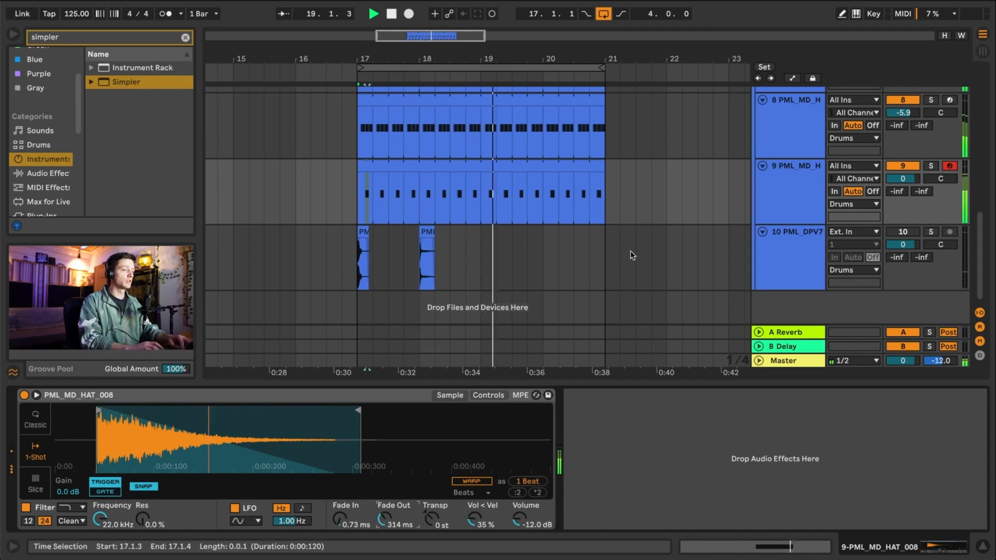
pyautogui.moveTo(900, 183); pyautogui.dragTo(891, 183)
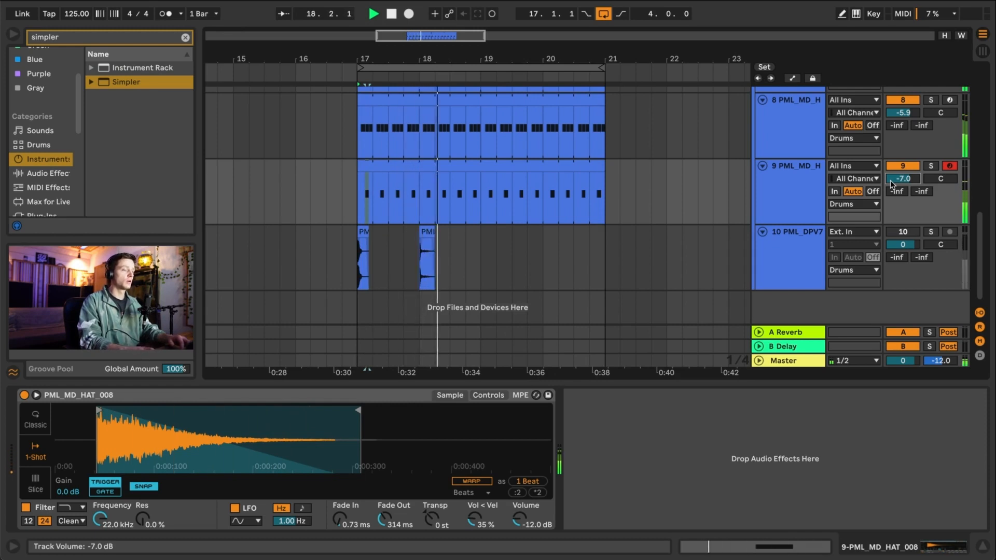
pyautogui.press('Up')
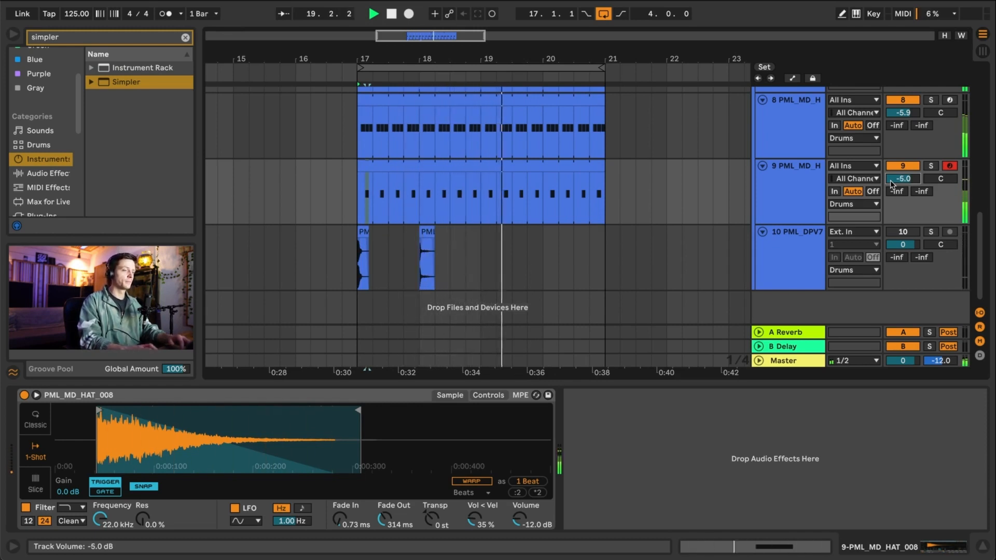
pyautogui.moveTo(891, 180); pyautogui.dragTo(890, 178)
pyautogui.click(799, 180)
pyautogui.scroll(5, 798, 182)
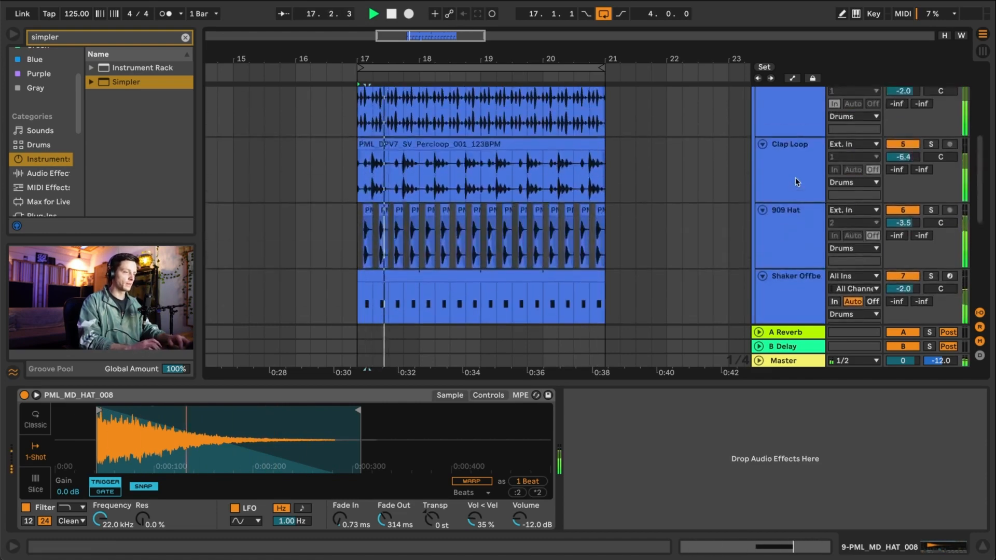
pyautogui.scroll(-5, 798, 182)
pyautogui.click(915, 168)
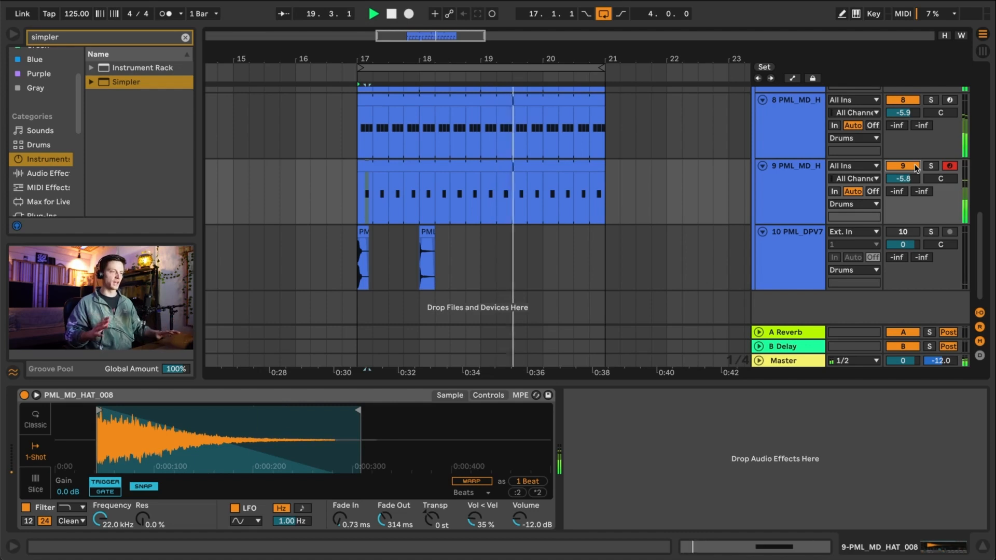
# - Find EQ Eight among the audio effects and add it to the Drums group after Utility
pyautogui.click(814, 183)
pyautogui.scroll(5, 814, 183)
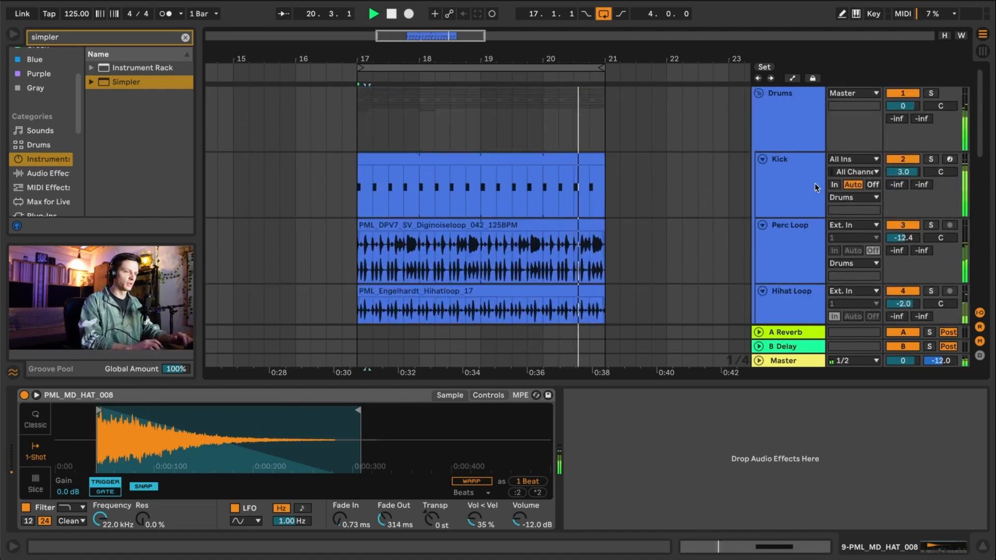
pyautogui.click(795, 135)
pyautogui.click(128, 36)
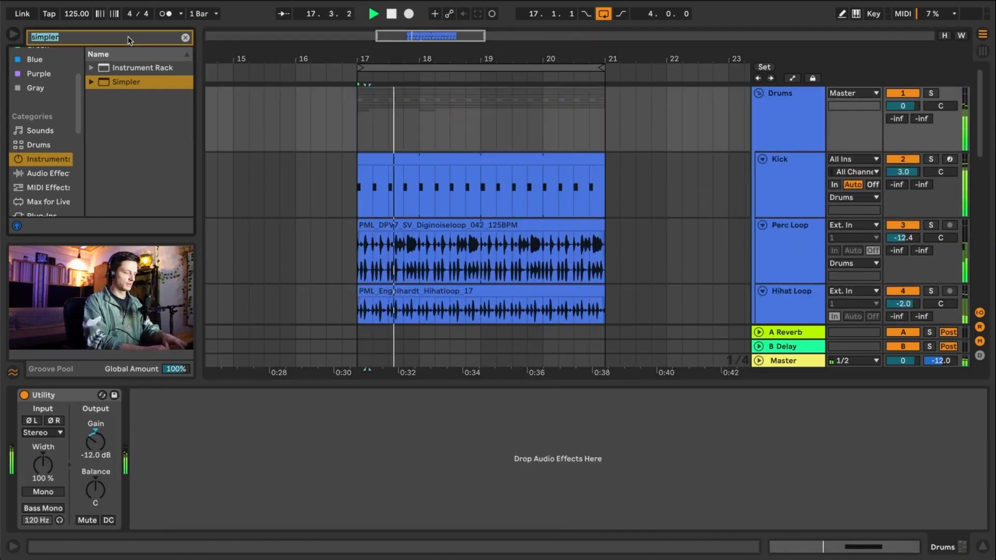
pyautogui.write('eq')
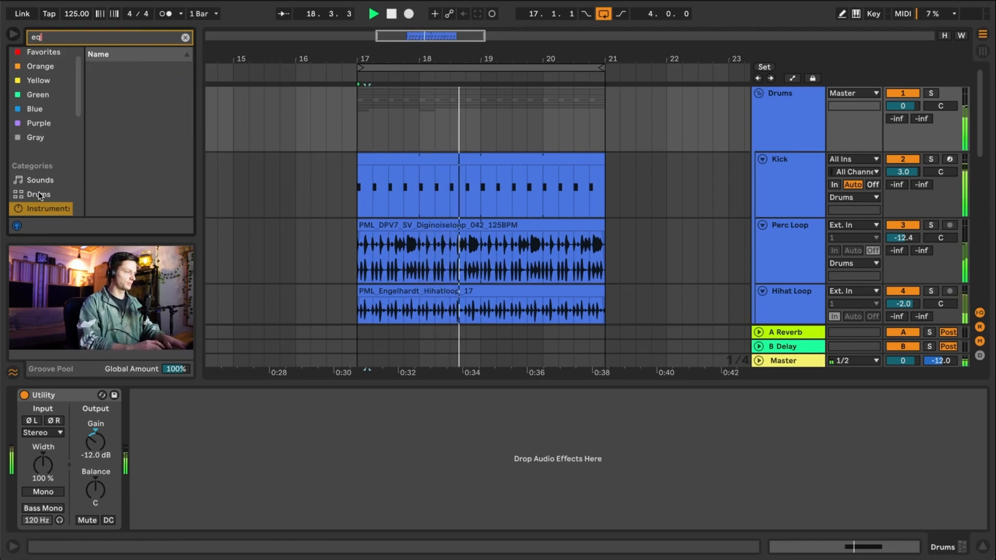
pyautogui.scroll(-3, 39, 187)
pyautogui.click(44, 167)
pyautogui.doubleClick(136, 138)
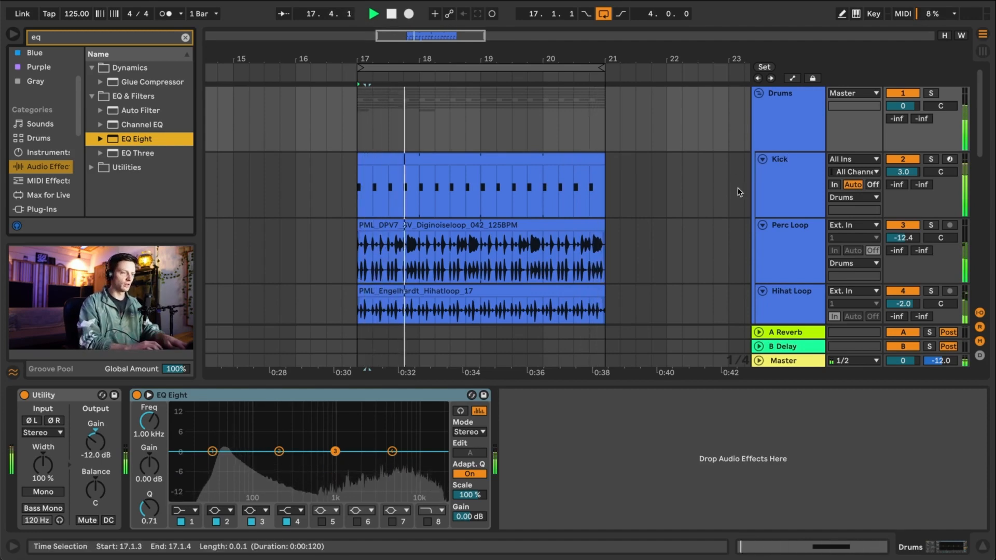
# - Examine the Kick track's device chain, and return to the Simpler on hat track 9
pyautogui.click(786, 175)
pyautogui.scroll(-5, 785, 175)
pyautogui.scroll(-1, 785, 176)
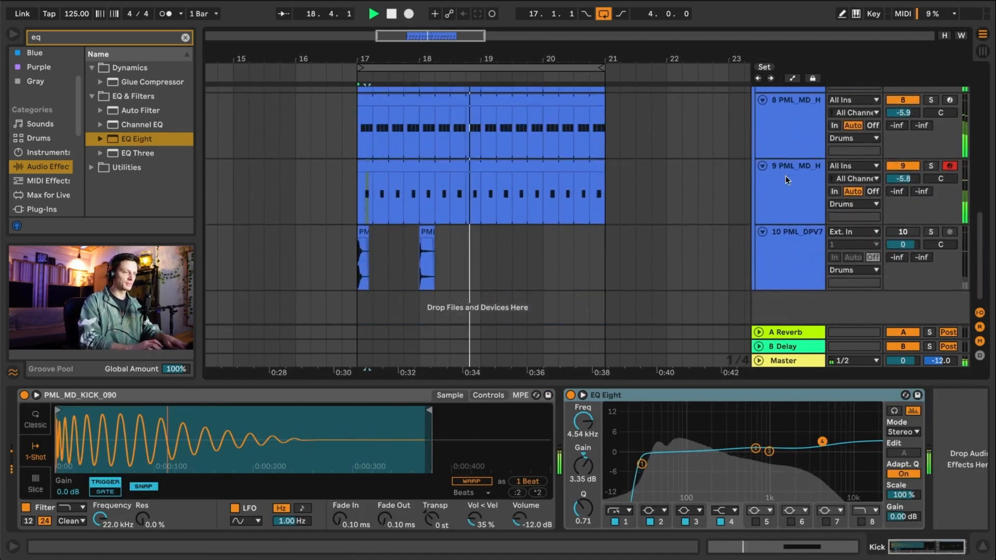
pyautogui.click(786, 176)
pyautogui.hscroll(-3, 448, 171)
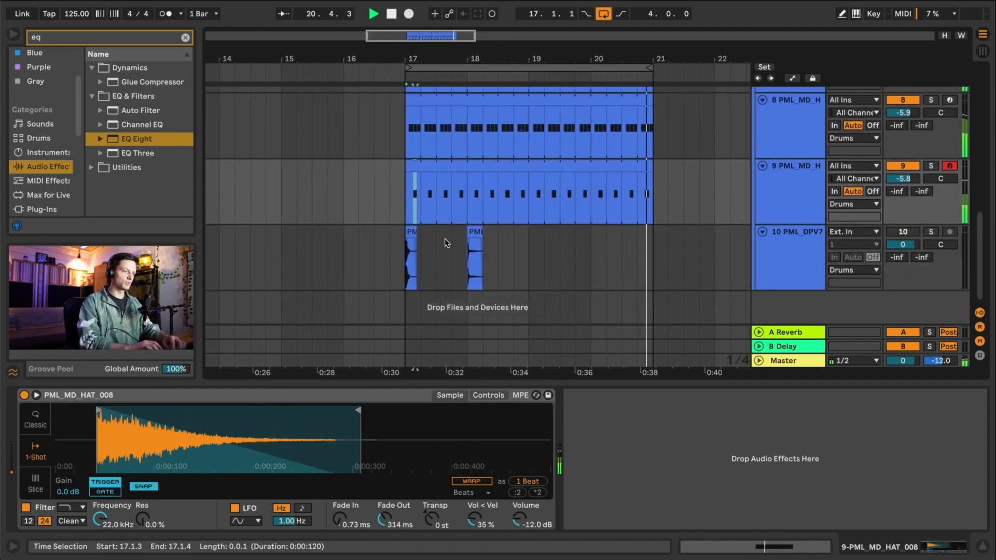
# - Insert a MIDI track above the snare and clap audio track and load an empty Simpler onto it
pyautogui.click(775, 239)
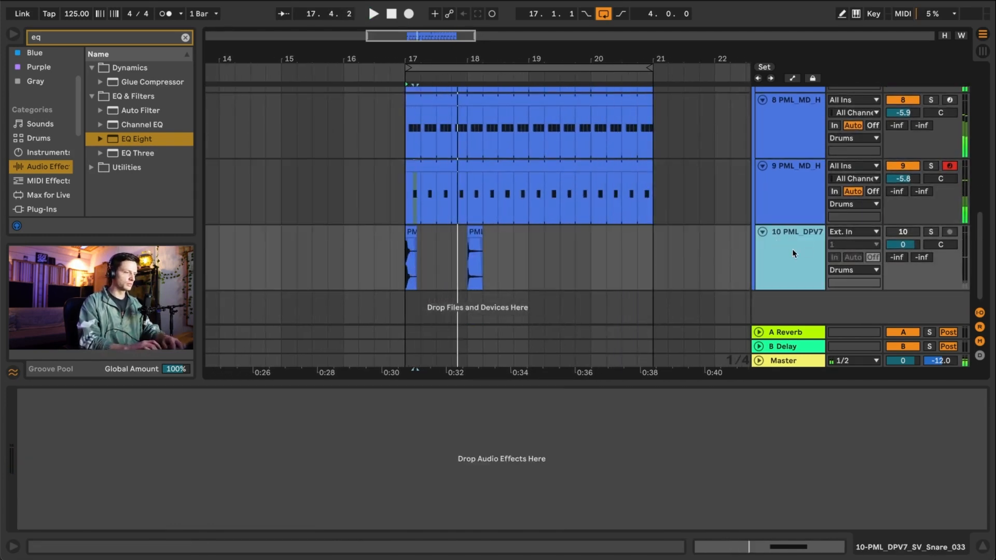
pyautogui.click(109, 0)
pyautogui.click(144, 8)
pyautogui.press('BackSpace')
pyautogui.press('BackSpace')
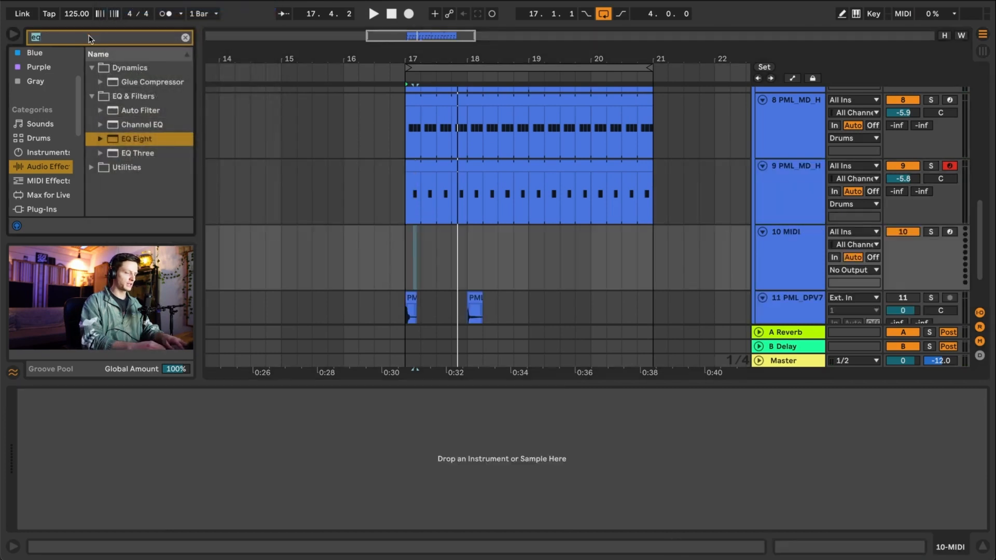
pyautogui.write('simpler')
pyautogui.click(50, 196)
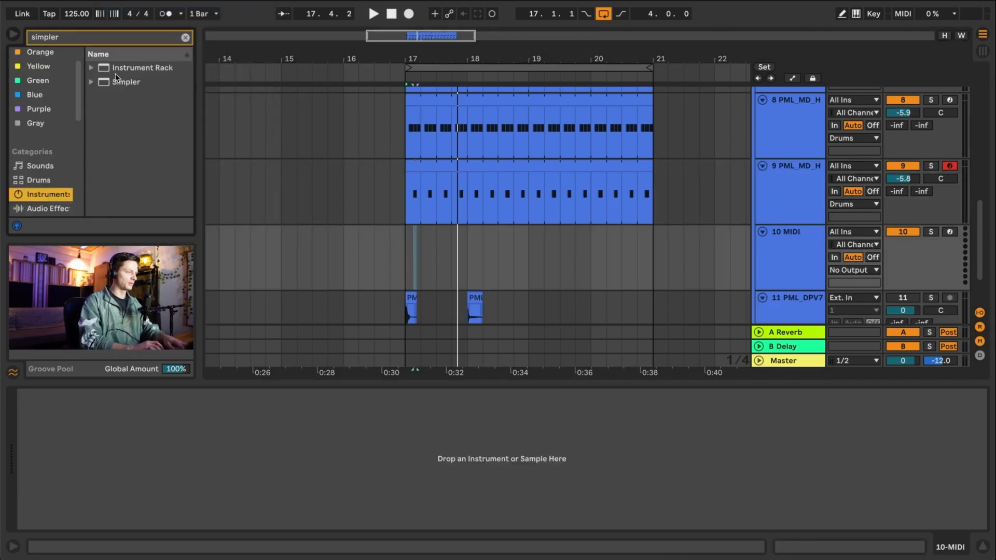
pyautogui.moveTo(116, 79); pyautogui.dragTo(469, 244)
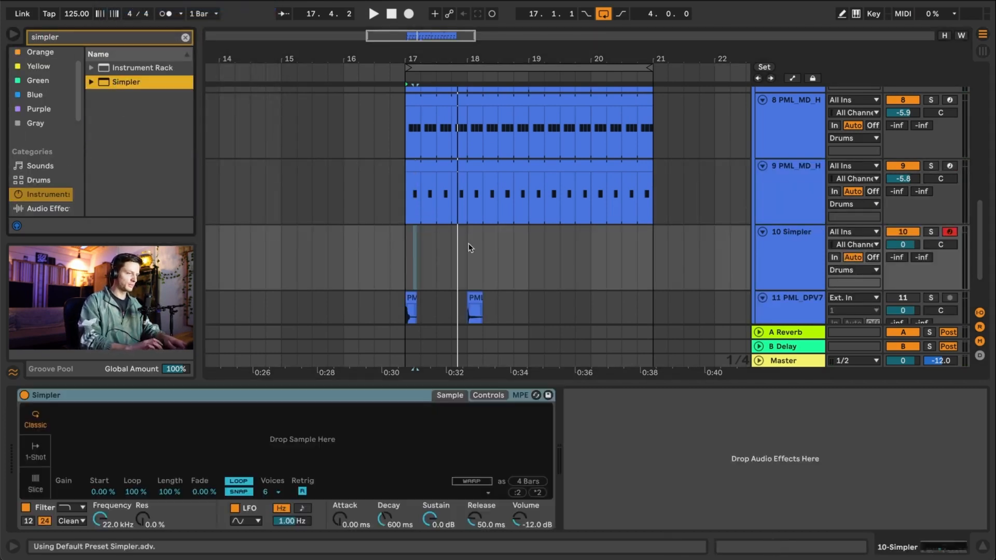
# - Solo the snare and clap audio track and play it from just before bar 17
pyautogui.scroll(5, 469, 244)
pyautogui.hscroll(1, 578, 238)
pyautogui.click(927, 233)
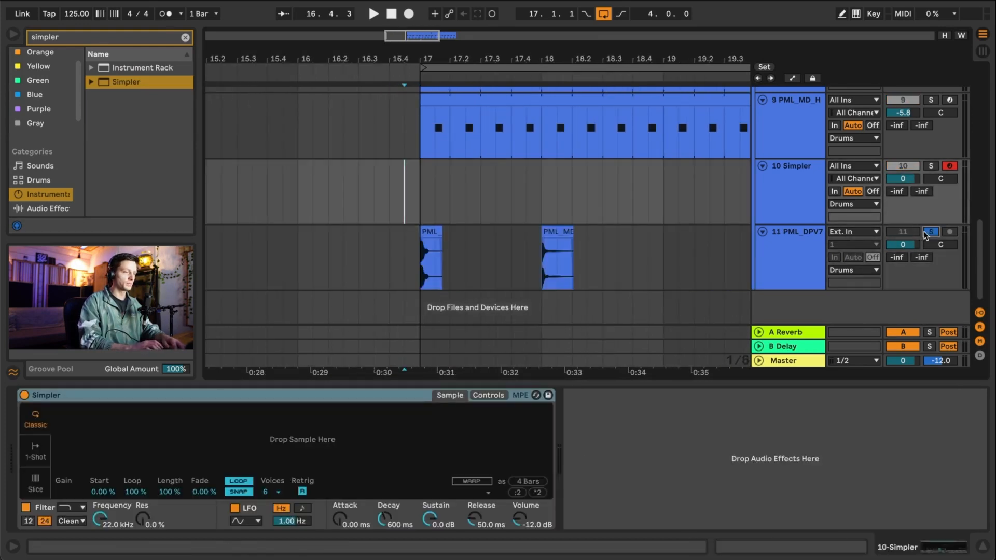
pyautogui.press('space')
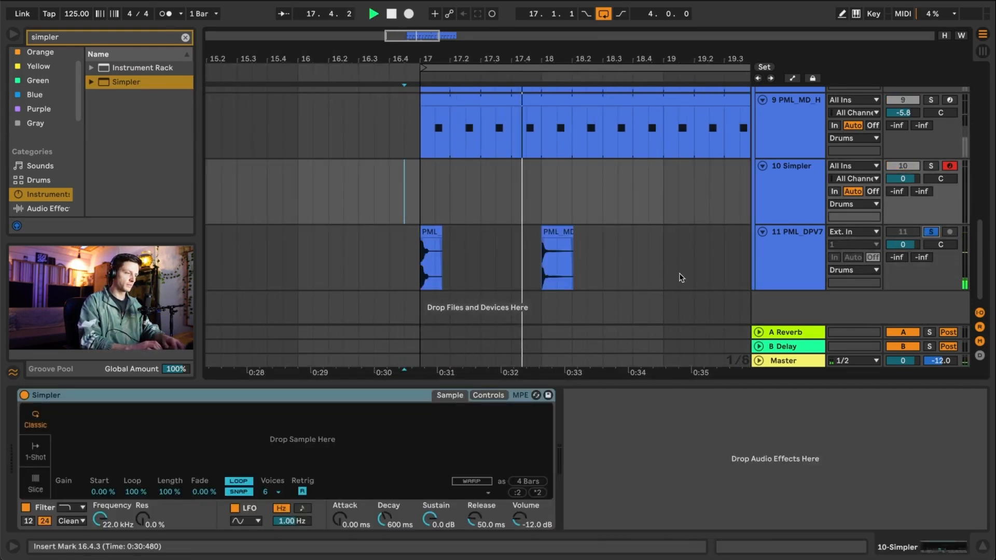
# - Duplicate the snare and clap audio track and stop playback
pyautogui.click(776, 254)
pyautogui.hotkey('ctrl', 'd')
pyautogui.press('space')
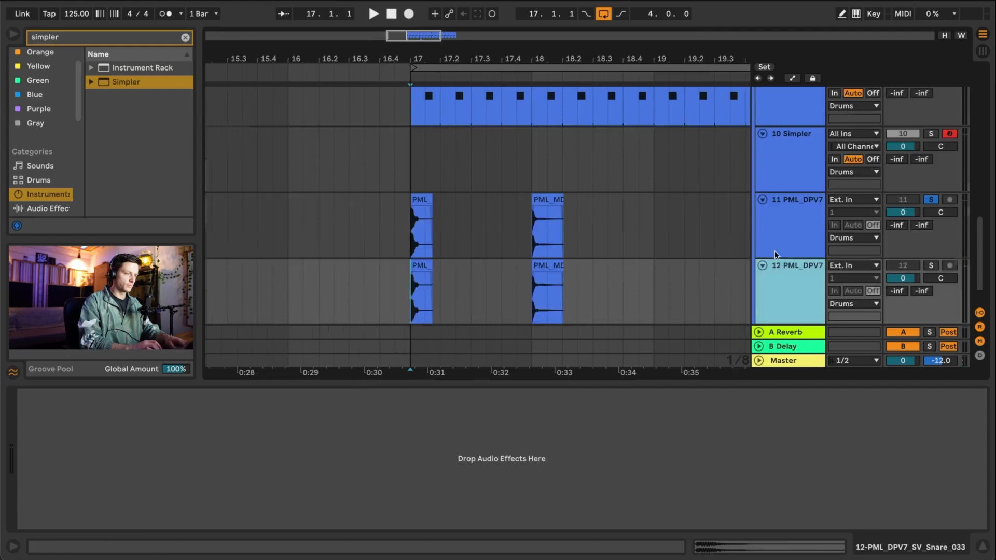
# - Solo the duplicate track and remove its clap-snare clip, and delete the snare clip from the original track
pyautogui.click(807, 188)
pyautogui.click(933, 263)
pyautogui.moveTo(420, 266); pyautogui.dragTo(445, 276)
pyautogui.moveTo(622, 291); pyautogui.dragTo(486, 285)
pyautogui.press('Delete')
pyautogui.click(466, 227)
pyautogui.moveTo(465, 227); pyautogui.dragTo(397, 225)
pyautogui.press('Delete')
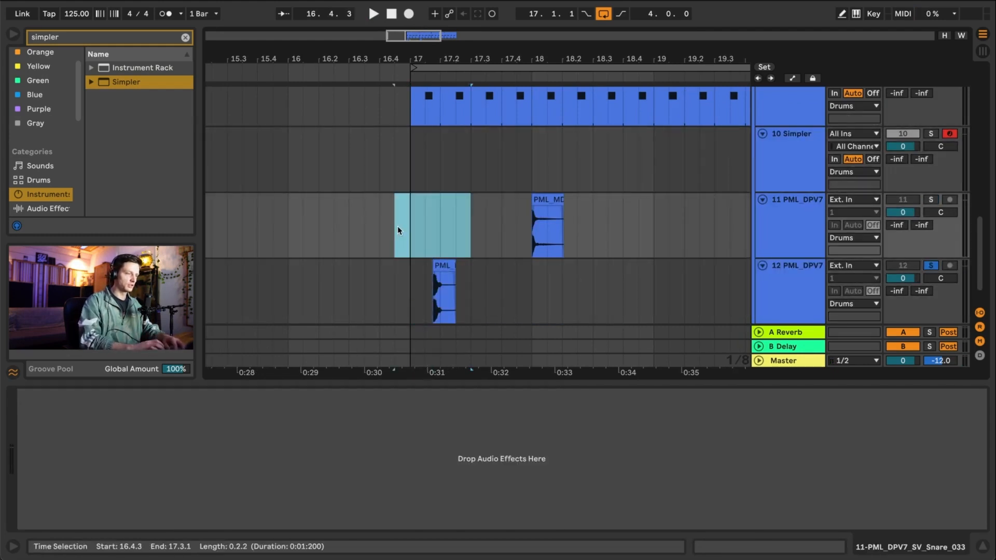
# - Move the snare clip on the duplicate track to start exactly on beat 17.2
pyautogui.click(450, 219)
pyautogui.scroll(5, 449, 220)
pyautogui.moveTo(422, 264); pyautogui.dragTo(447, 270)
pyautogui.scroll(-4, 325, 223)
# - Loop bar 17 from 17.1.1 to 18.1.1, play it, and unsolo the snare track
pyautogui.moveTo(324, 223); pyautogui.dragTo(522, 229)
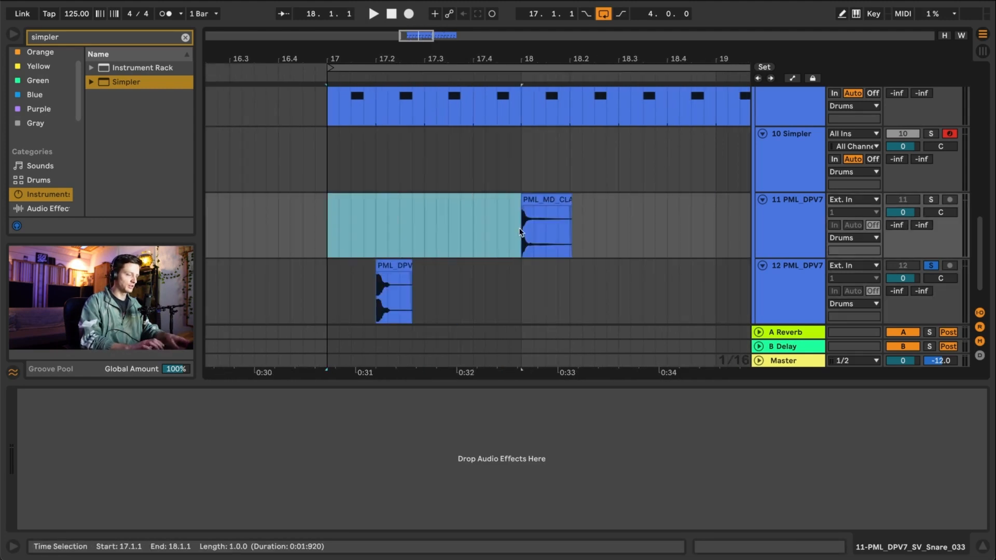
pyautogui.hotkey('ctrl', 'l')
pyautogui.press('space')
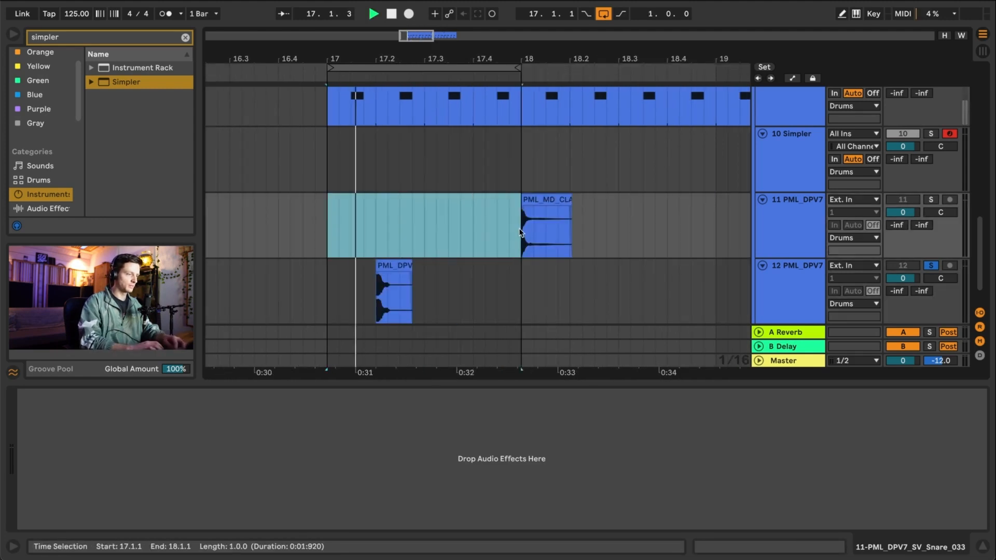
pyautogui.click(934, 265)
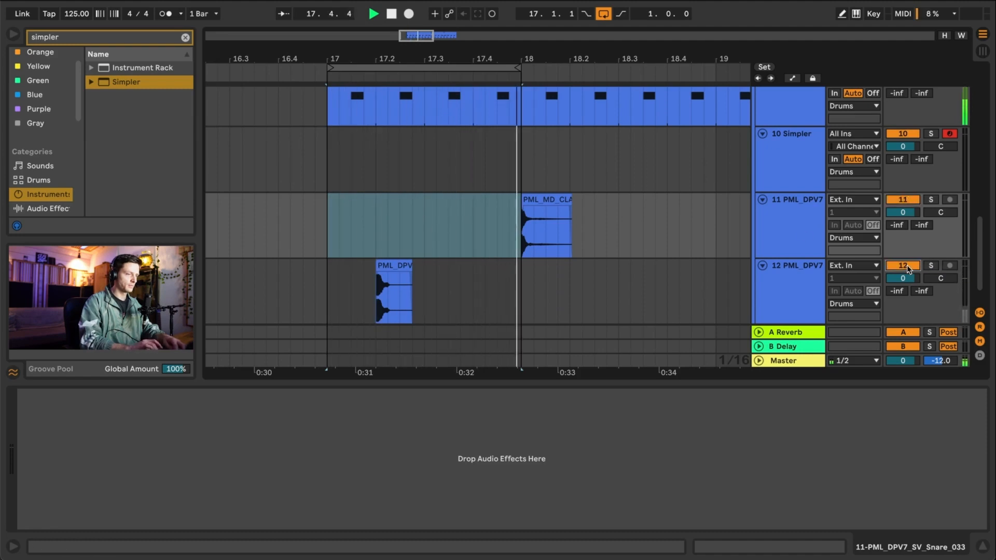
# - Move the clap-snare clip to beat 17.4 and set the snare track's volume to -5.1 dB
pyautogui.moveTo(526, 219); pyautogui.dragTo(478, 219)
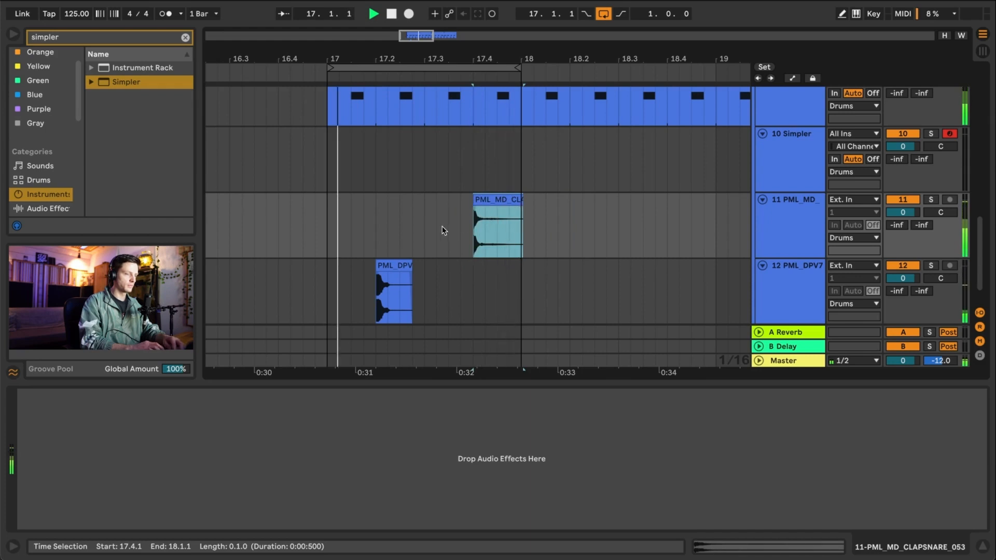
pyautogui.moveTo(903, 279); pyautogui.dragTo(903, 291)
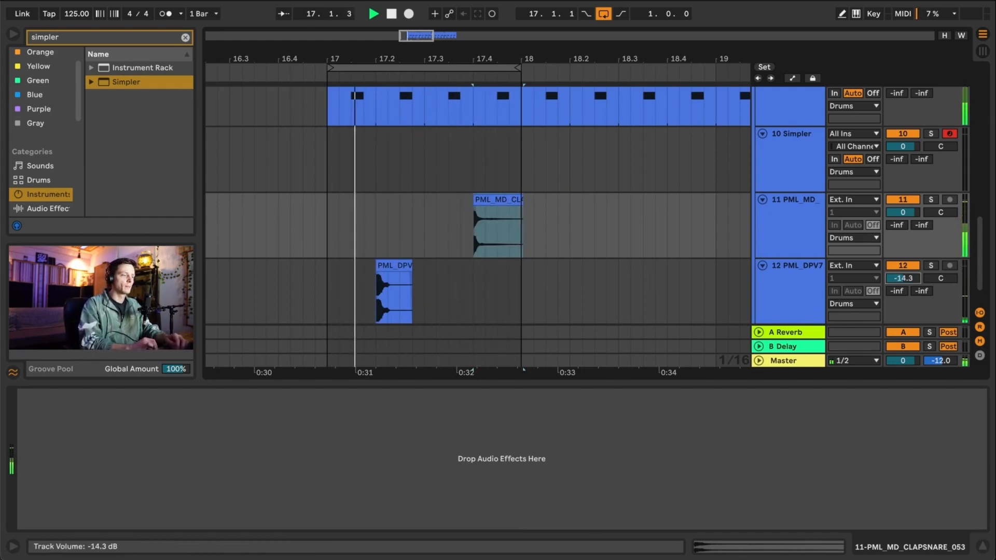
pyautogui.moveTo(903, 278); pyautogui.dragTo(903, 263)
pyautogui.press('space')
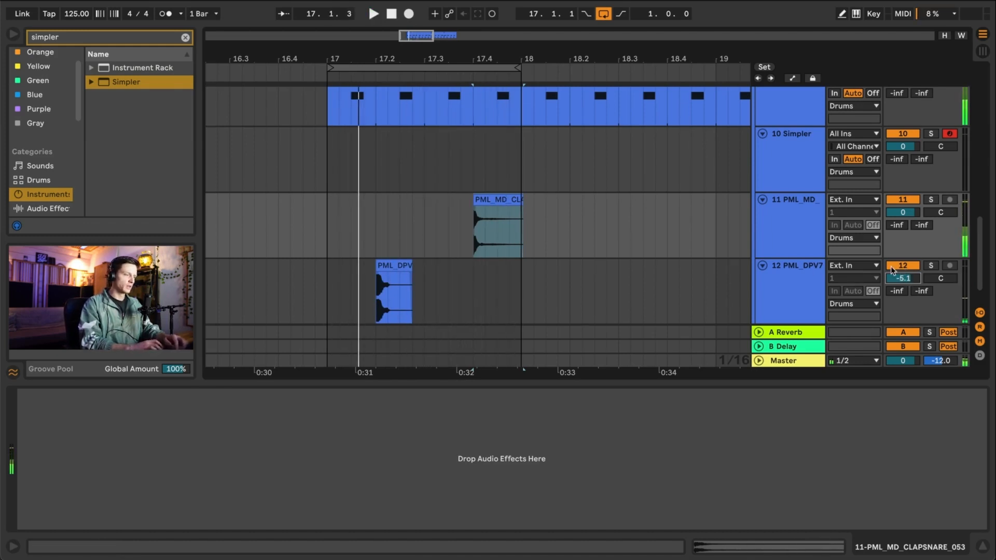
# - Check the start of the snare clip's waveform against beat 17.2 and fold the snare track
pyautogui.scroll(6, 425, 289)
pyautogui.click(574, 267)
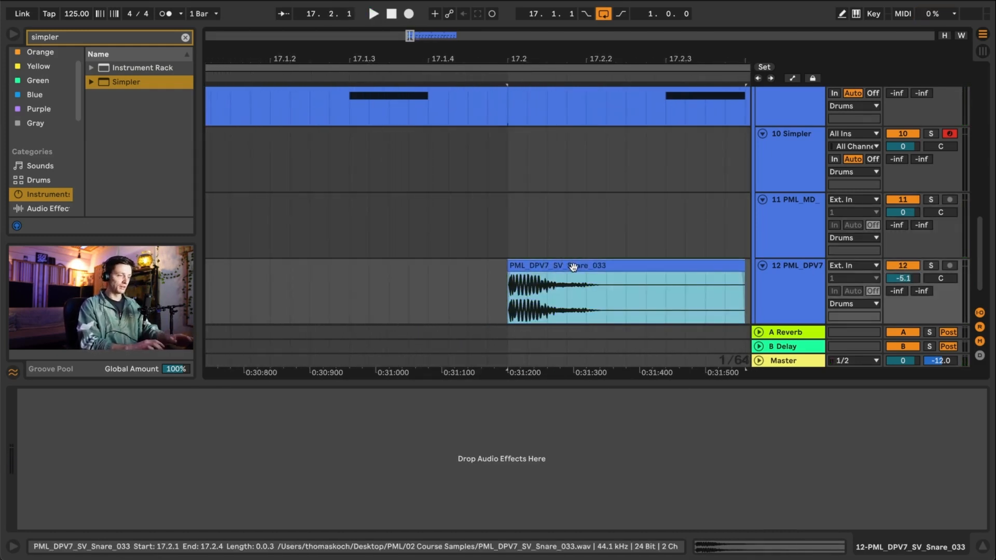
pyautogui.scroll(-6, 449, 278)
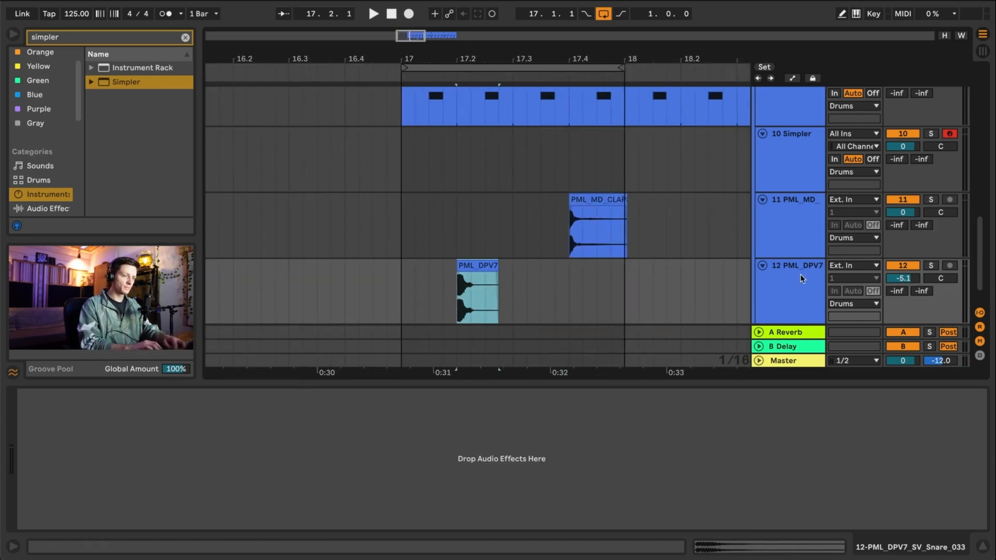
pyautogui.click(761, 264)
# - Check the clap-snare clip's transient and move the clip to 17.2.1, aligned with the snare clip
pyautogui.click(573, 226)
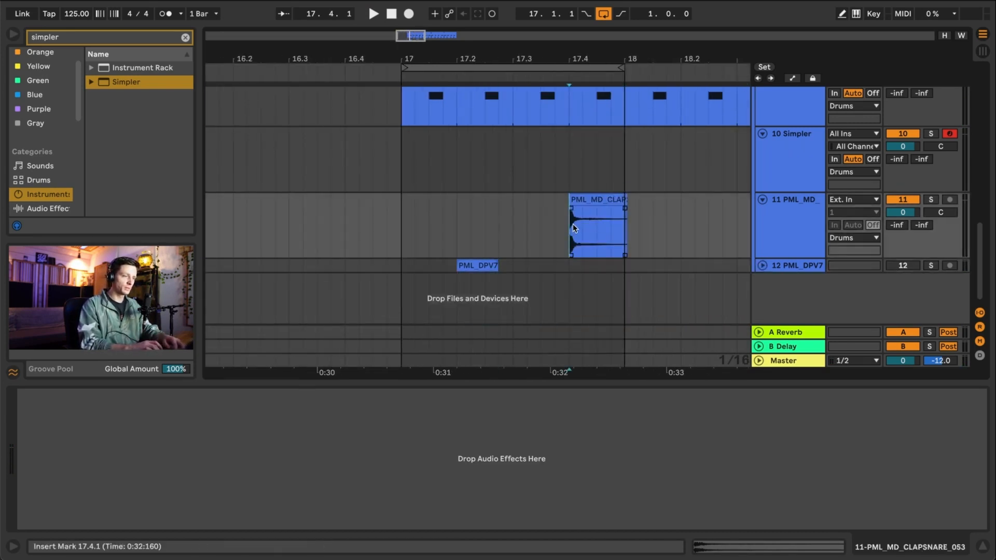
pyautogui.scroll(8, 570, 217)
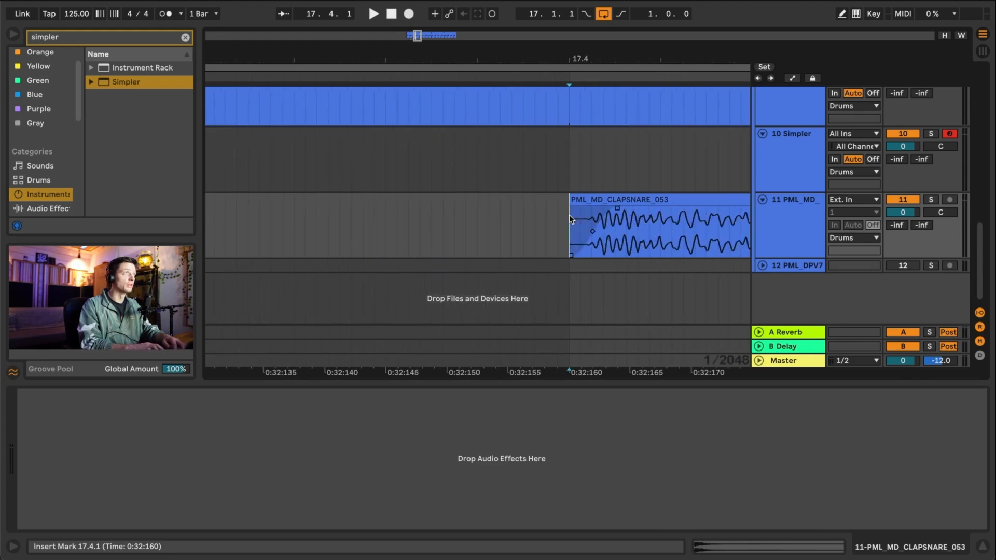
pyautogui.scroll(-8, 543, 208)
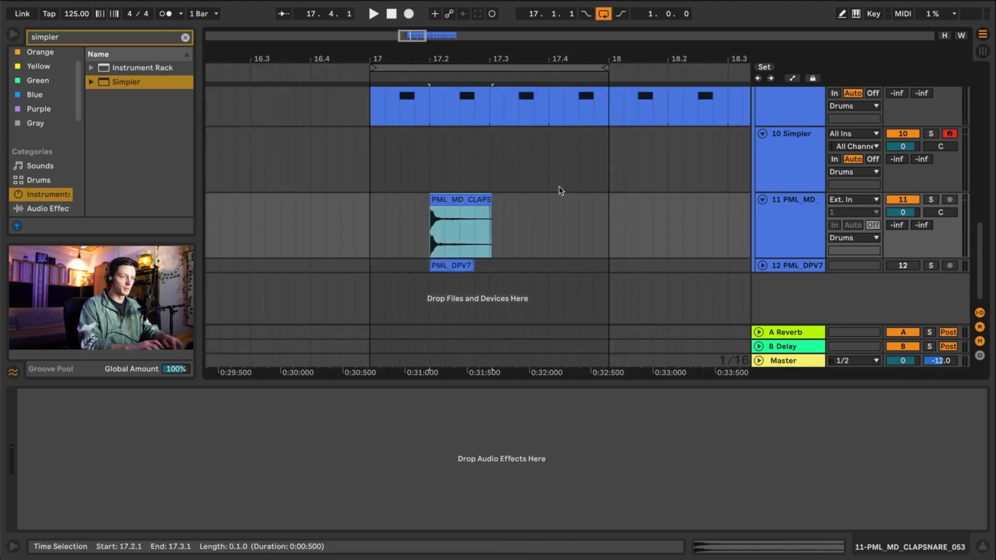
# - Delete the empty Simpler track above the clap-snare track
pyautogui.click(773, 166)
pyautogui.press('Delete')
pyautogui.click(373, 183)
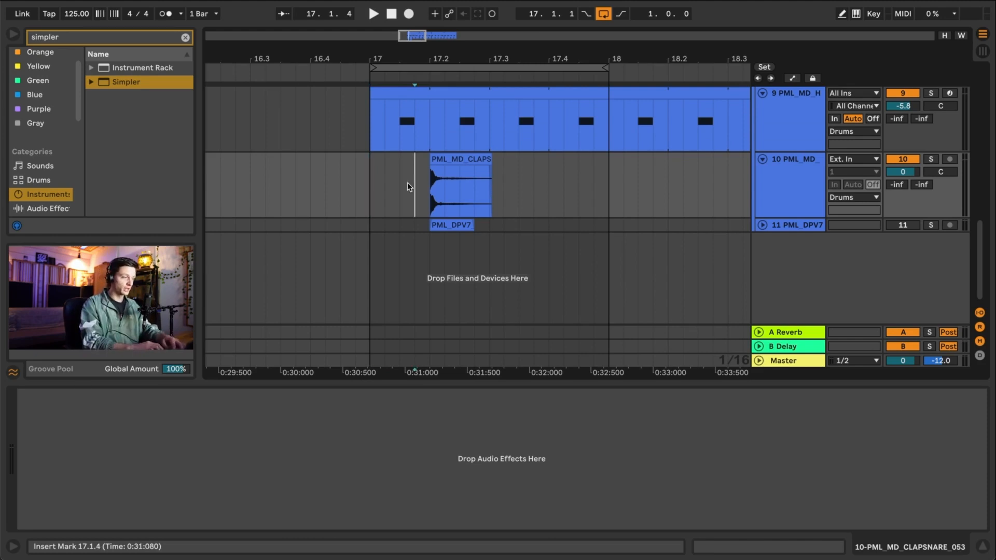
pyautogui.scroll(5, 407, 183)
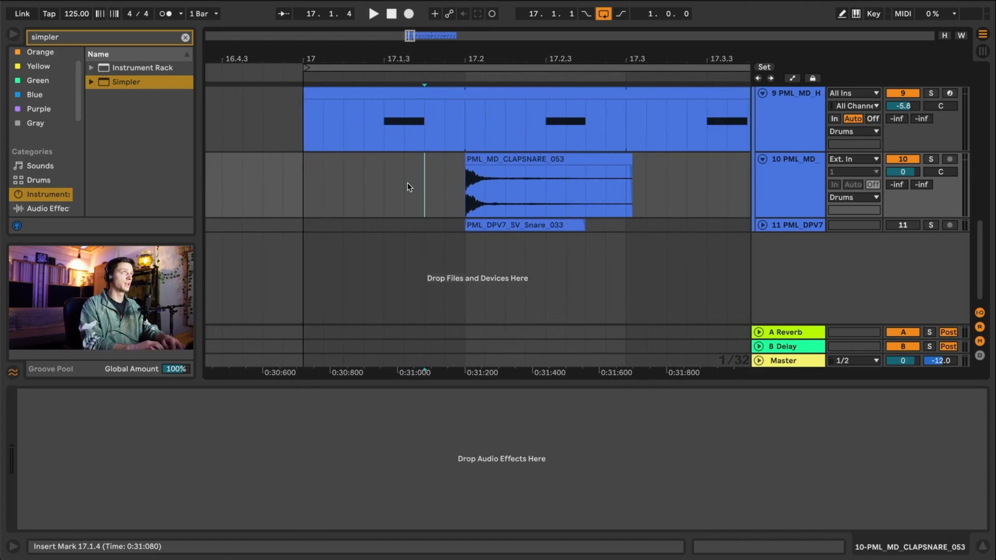
pyautogui.click(448, 172)
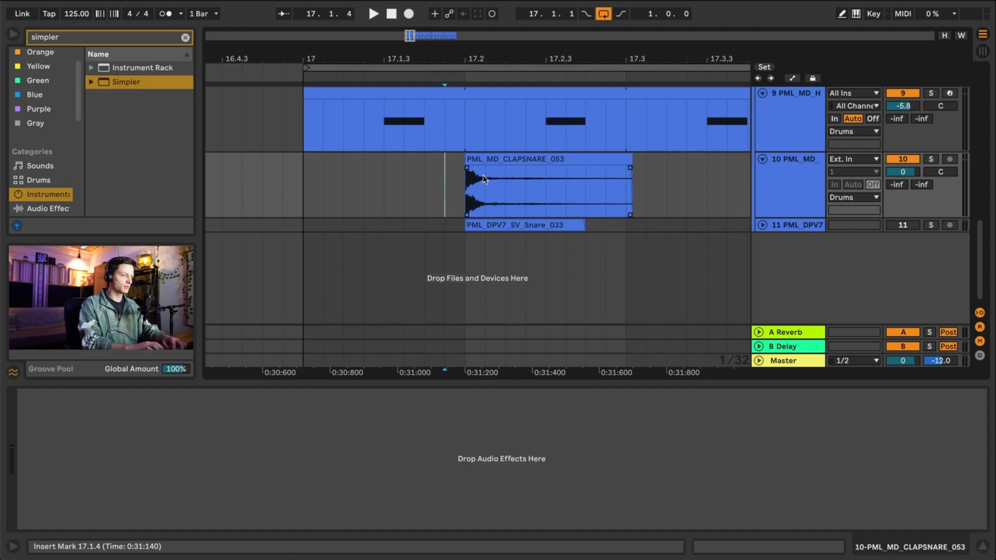
pyautogui.scroll(-5, 390, 181)
pyautogui.press('Right')
# - Shift the clap-snare clip slightly ahead of beat 17.2 and audition it from bar 17 with the snare
pyautogui.click(374, 185)
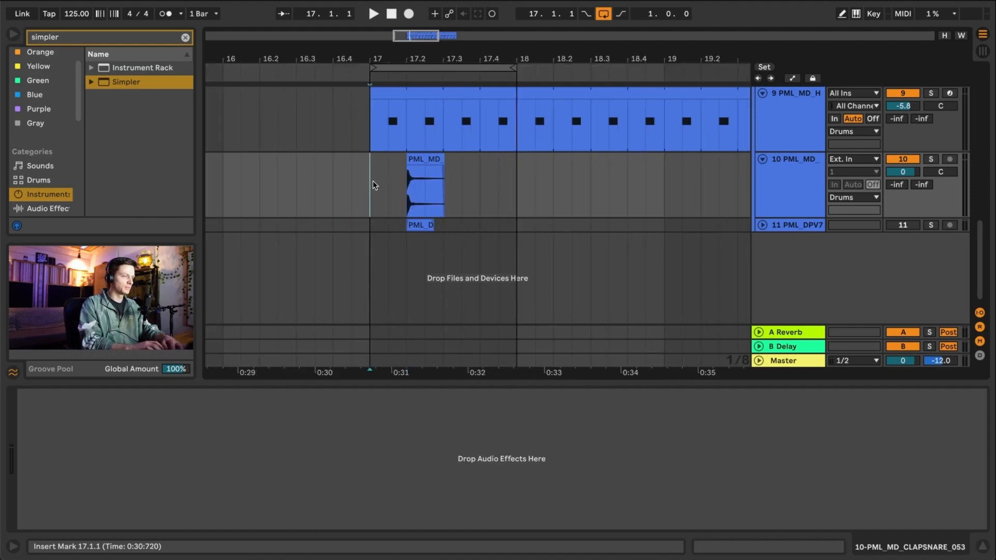
pyautogui.scroll(10, 398, 181)
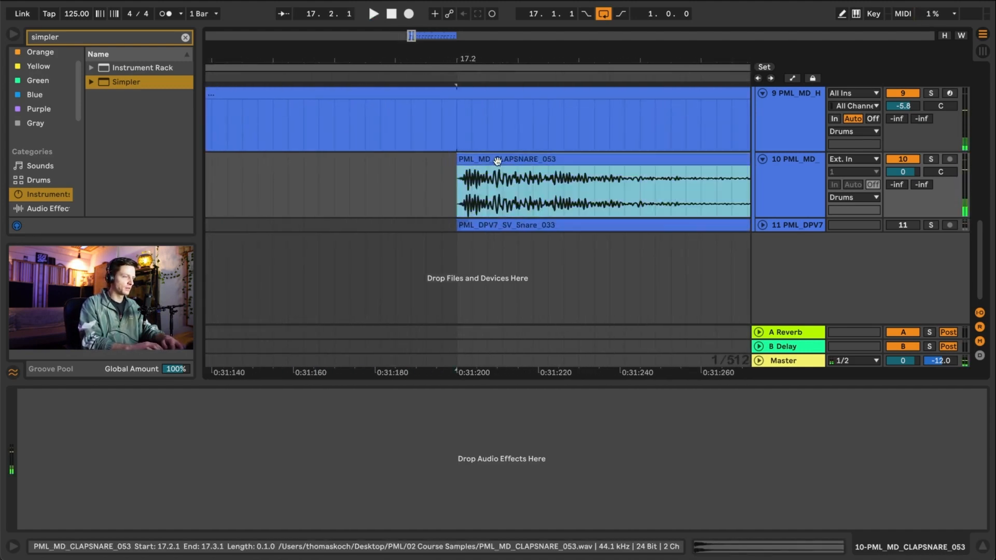
pyautogui.moveTo(475, 182); pyautogui.dragTo(430, 185)
pyautogui.scroll(-8, 430, 185)
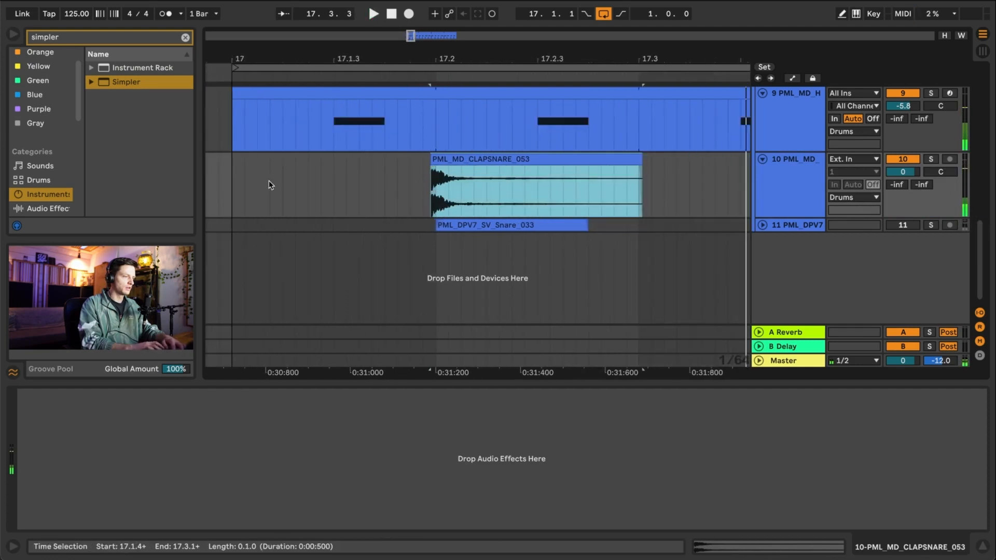
pyautogui.click(237, 180)
pyautogui.press('space')
# - Shift the clap-snare clip slightly behind beat 17.2 and audition the late timing from 17.1.1
pyautogui.scroll(8, 441, 182)
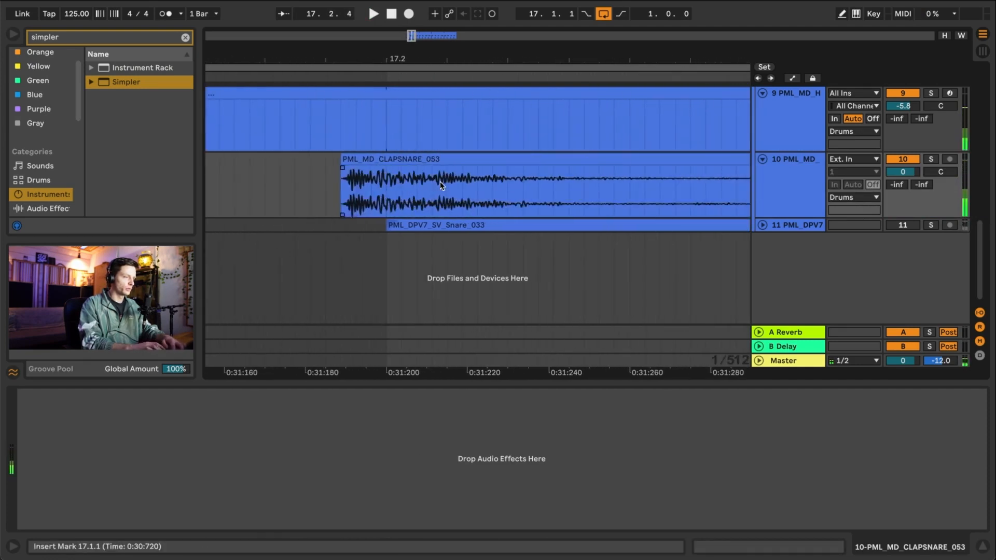
pyautogui.moveTo(406, 161); pyautogui.dragTo(478, 163)
pyautogui.scroll(-3, 377, 182)
pyautogui.scroll(-6, 363, 182)
pyautogui.click(246, 178)
pyautogui.press('space')
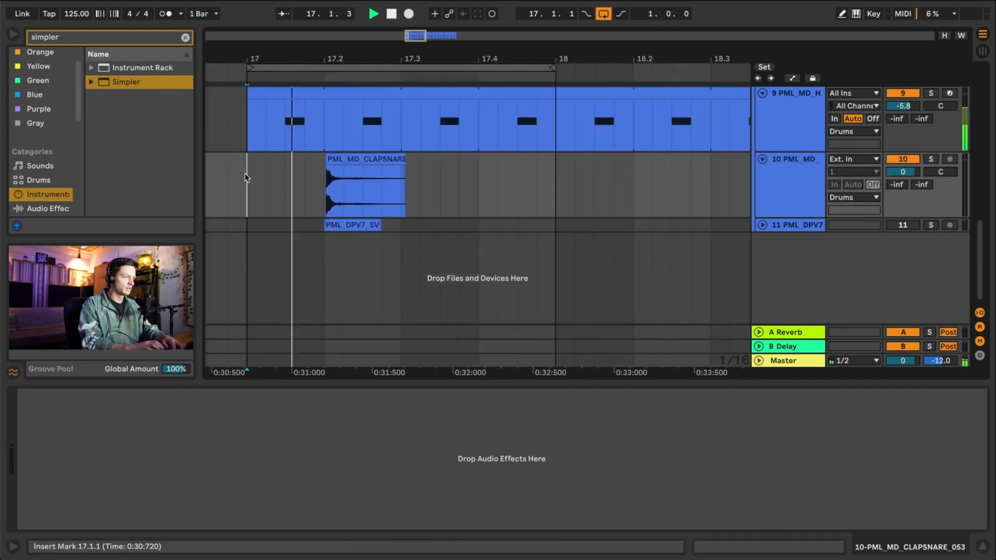
# - Stop playback and reposition the clap-snare clip to start just before the snare clip on beat 17.2
pyautogui.press('space')
pyautogui.scroll(8, 310, 176)
pyautogui.hscroll(10, 595, 185)
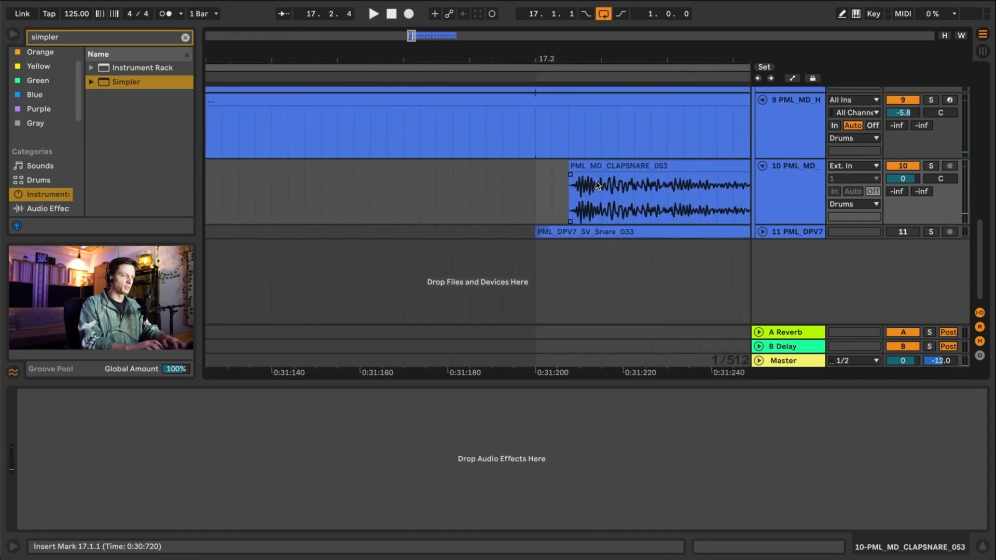
pyautogui.click(496, 177)
pyautogui.scroll(8, 490, 189)
pyautogui.moveTo(456, 168); pyautogui.dragTo(490, 167)
pyautogui.scroll(-7, 449, 190)
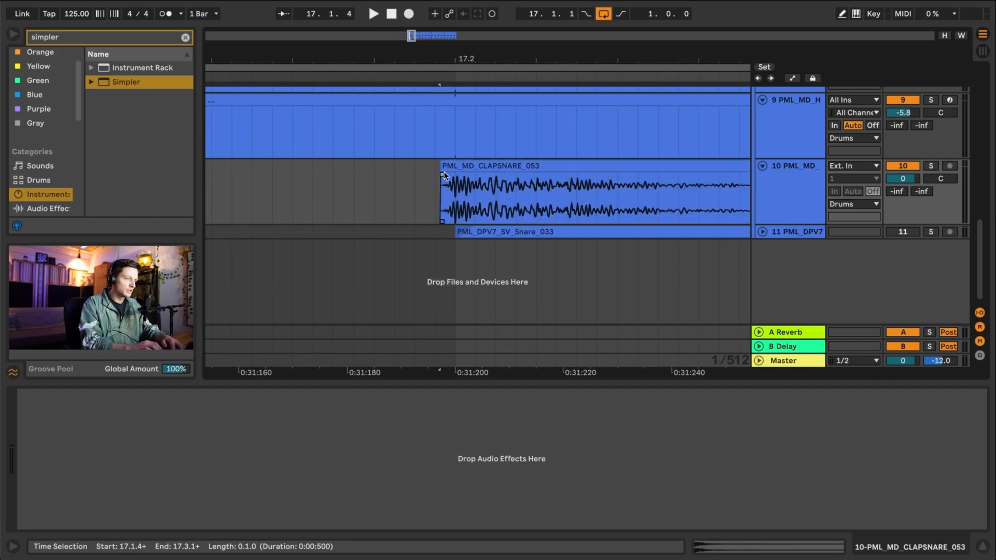
# - Add a curved fade-out across nearly the whole clap-snare clip and play the loop from 17.1.1
pyautogui.scroll(-7, 355, 196)
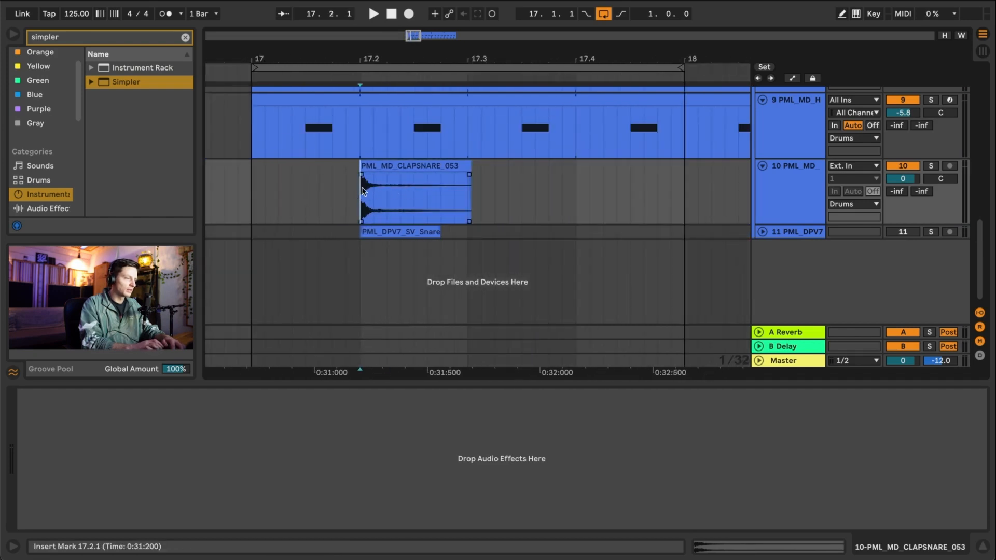
pyautogui.click(251, 188)
pyautogui.moveTo(471, 167); pyautogui.dragTo(397, 171)
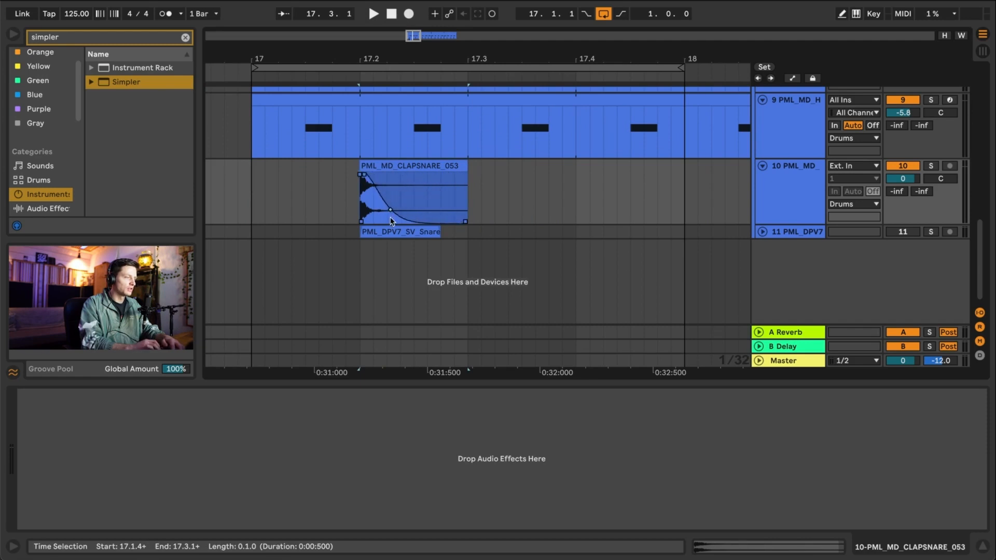
pyautogui.click(247, 205)
pyautogui.press('space')
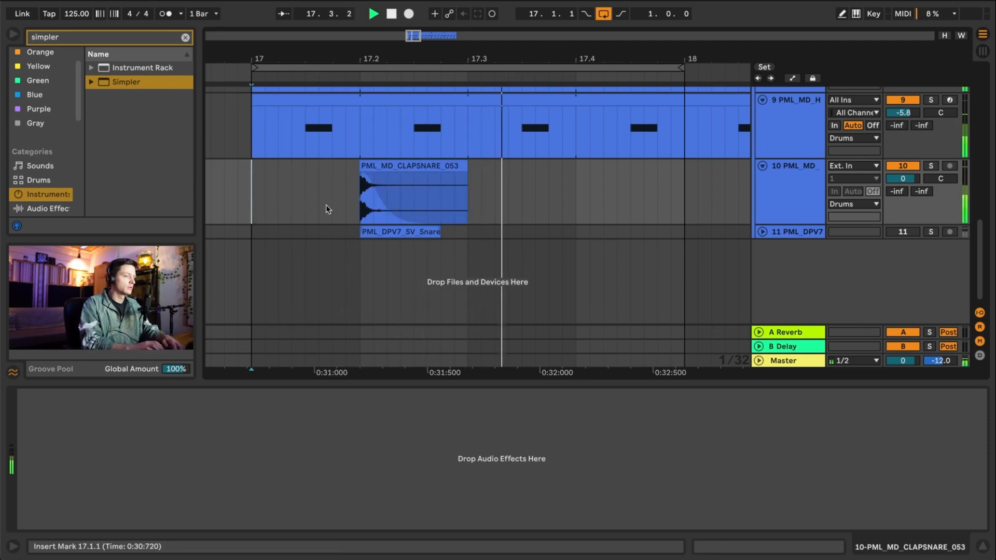
pyautogui.press('space')
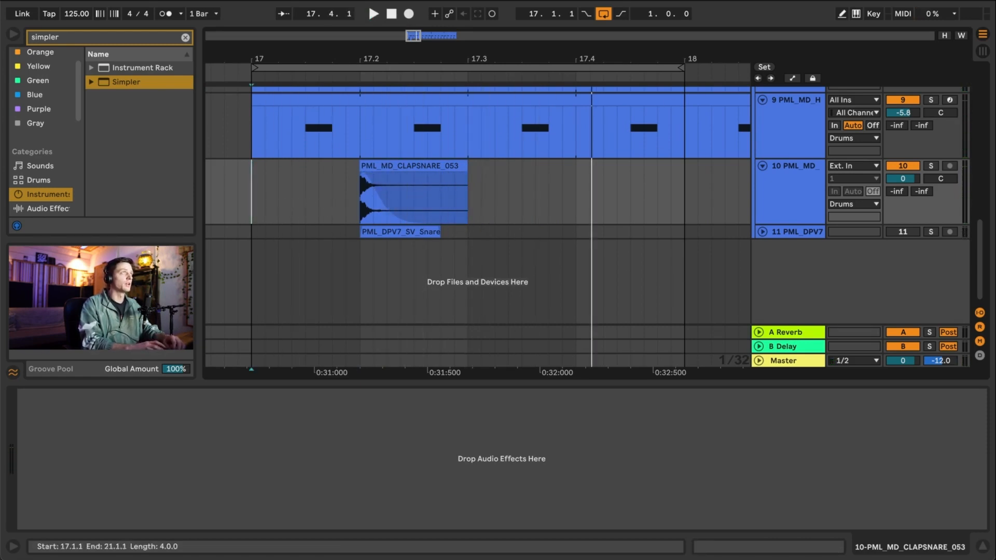
# - Duplicate the clap-snare track's section from 17.1.1 to 17.3.1 to repeat the clap on beat 4
pyautogui.press('space')
pyautogui.scroll(-10, 401, 218)
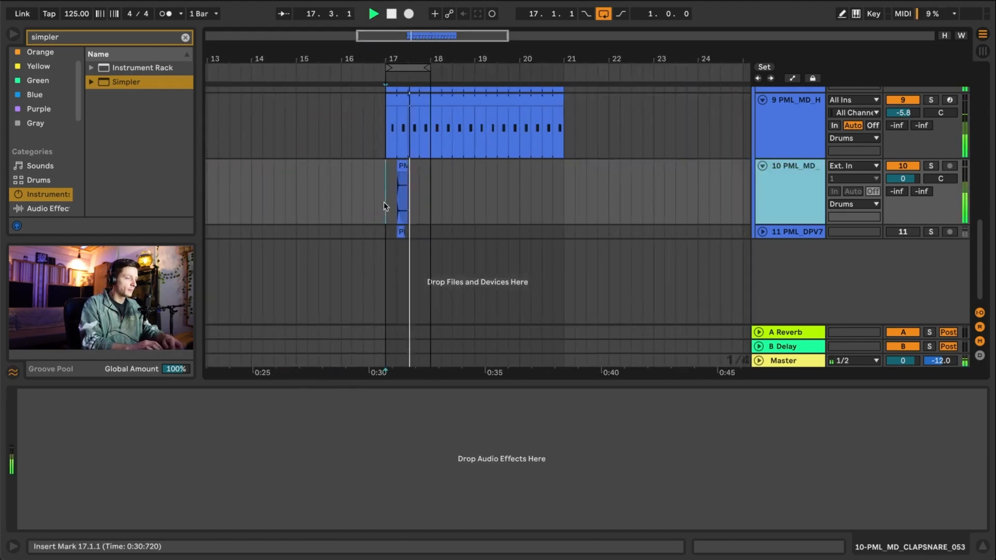
pyautogui.press('space')
pyautogui.click(385, 202)
pyautogui.scroll(10, 385, 202)
pyautogui.moveTo(385, 202); pyautogui.dragTo(457, 202)
pyautogui.press('super+d')
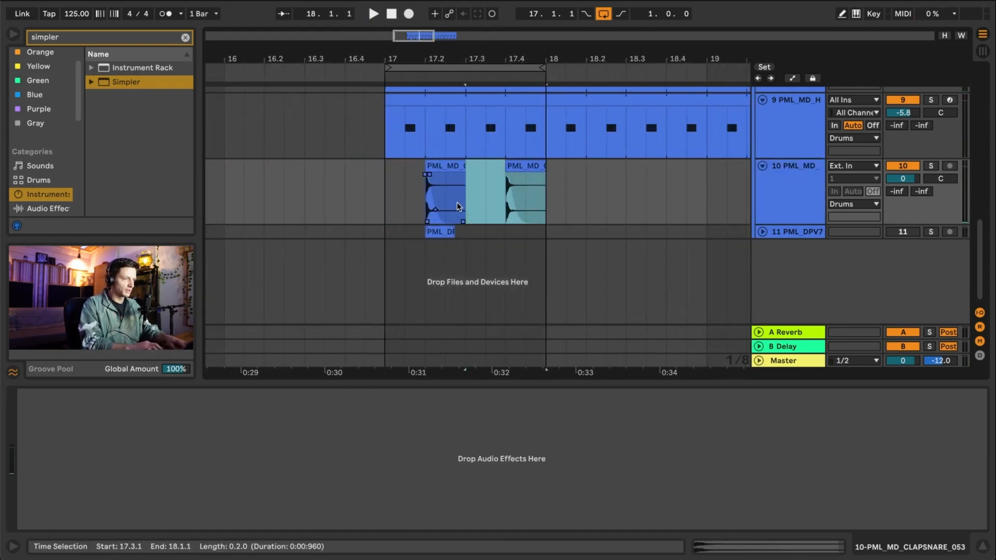
# - Repeat the clap-snare hits on track 10 across bars 17 through 20, ending at bar 21
pyautogui.scroll(-10, 457, 203)
pyautogui.press('super+d')
pyautogui.press('super+d')
pyautogui.press('super+d')
pyautogui.press('super+d')
pyautogui.press('super+d')
pyautogui.press('super+d')
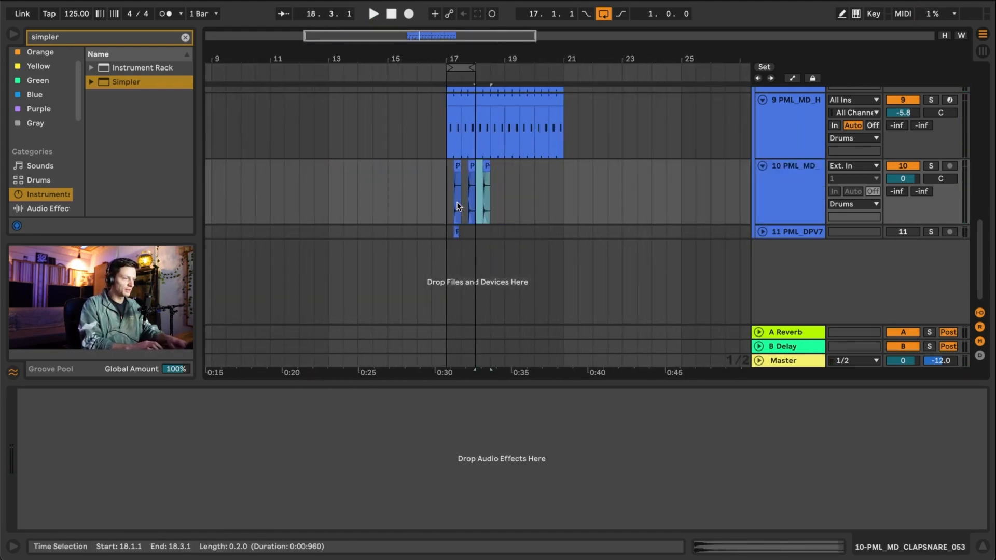
# - Extend the loop to four bars, from 17.1.1 to bar 21, and play it
pyautogui.moveTo(474, 68); pyautogui.dragTo(563, 68)
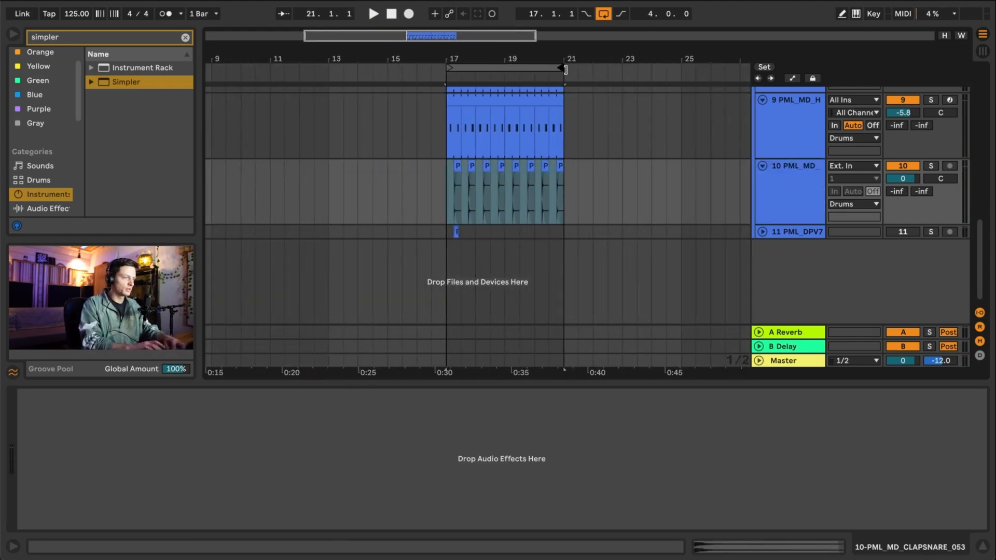
pyautogui.press('space')
pyautogui.click(577, 194)
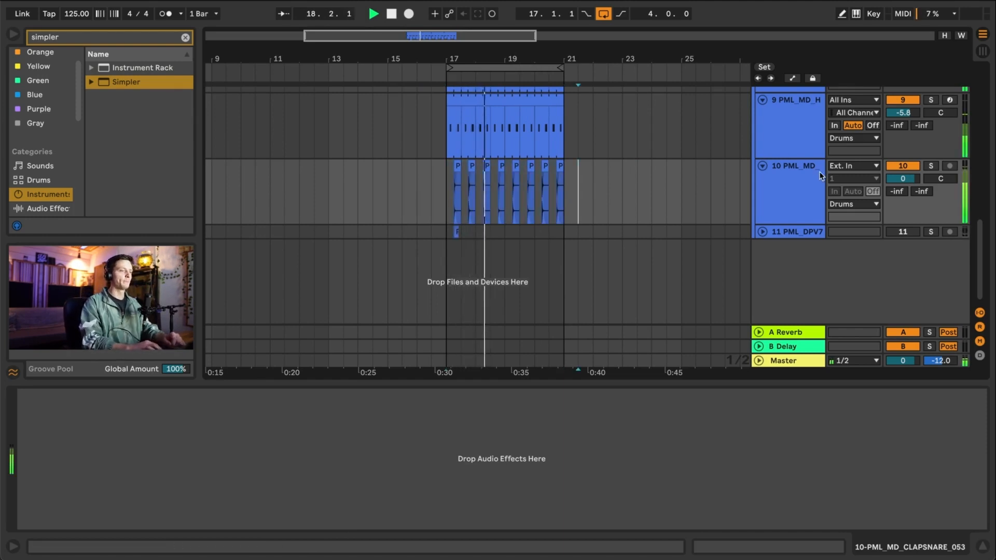
# - Search the audio effects for "comp" and add a Compressor to the clap-snare track
pyautogui.click(792, 198)
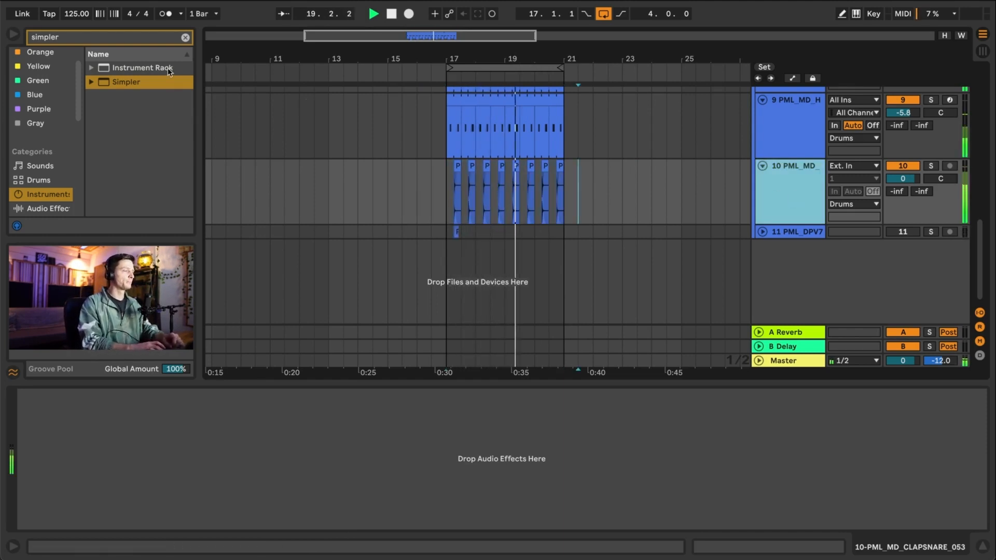
pyautogui.click(186, 38)
pyautogui.write('comp')
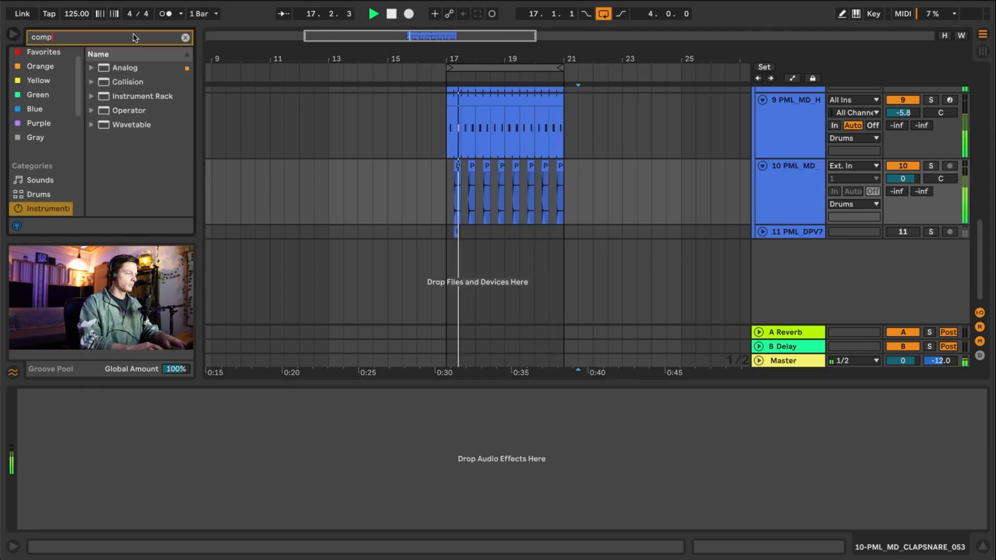
pyautogui.scroll(-2, 36, 155)
pyautogui.click(36, 190)
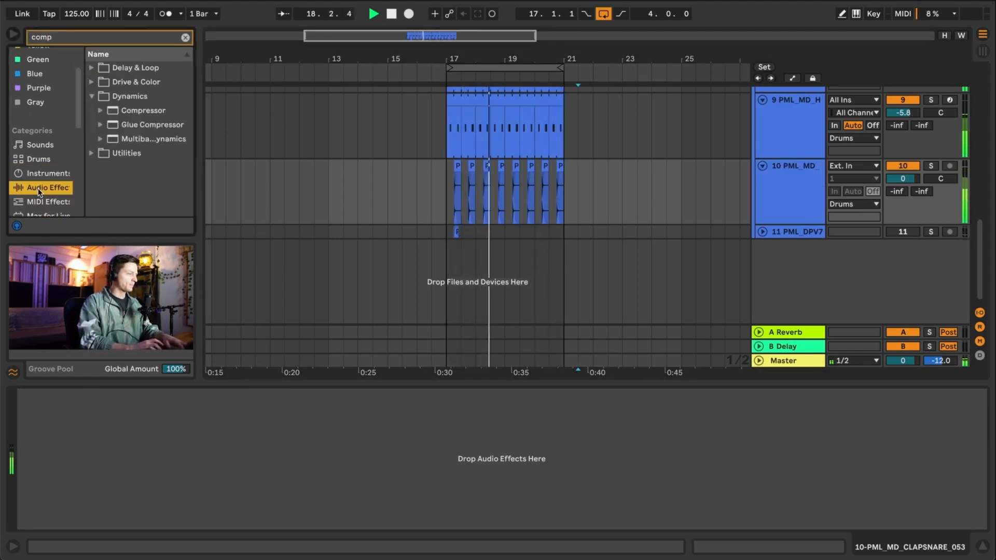
pyautogui.moveTo(132, 113); pyautogui.dragTo(238, 402)
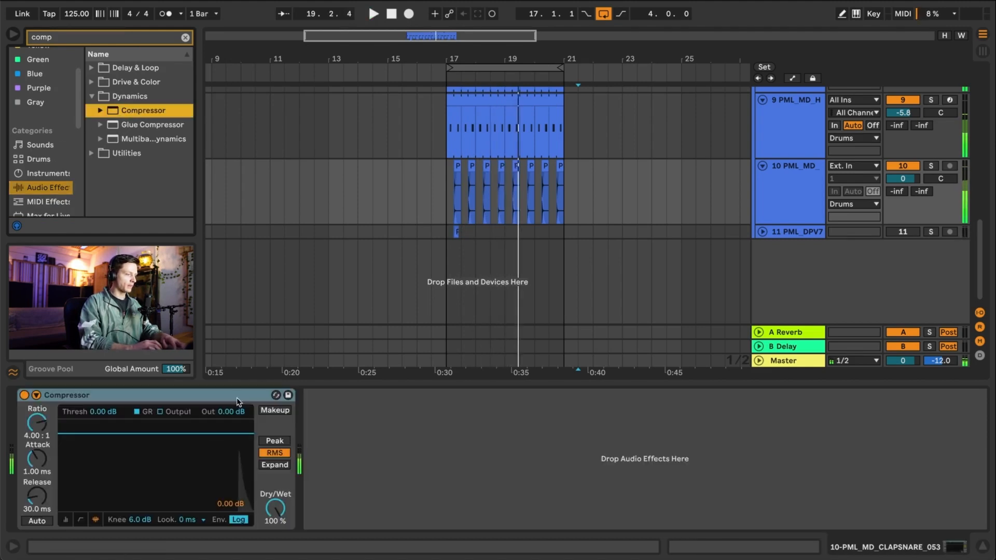
# - Try Compressor thresholds of -53.1, -8.96 and -19.7 dB on the clap-snare and switch it to Peak mode
pyautogui.click(432, 216)
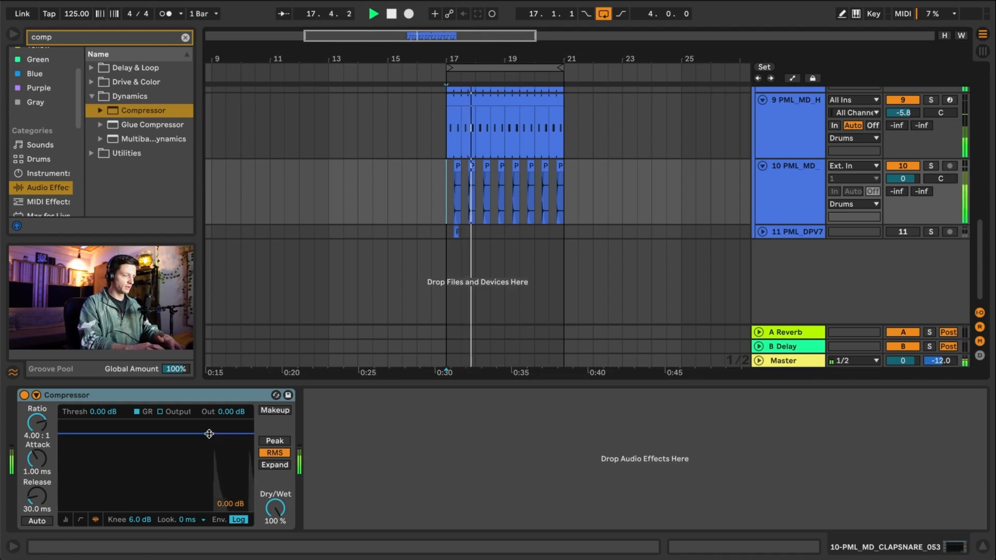
pyautogui.moveTo(210, 434); pyautogui.dragTo(211, 506)
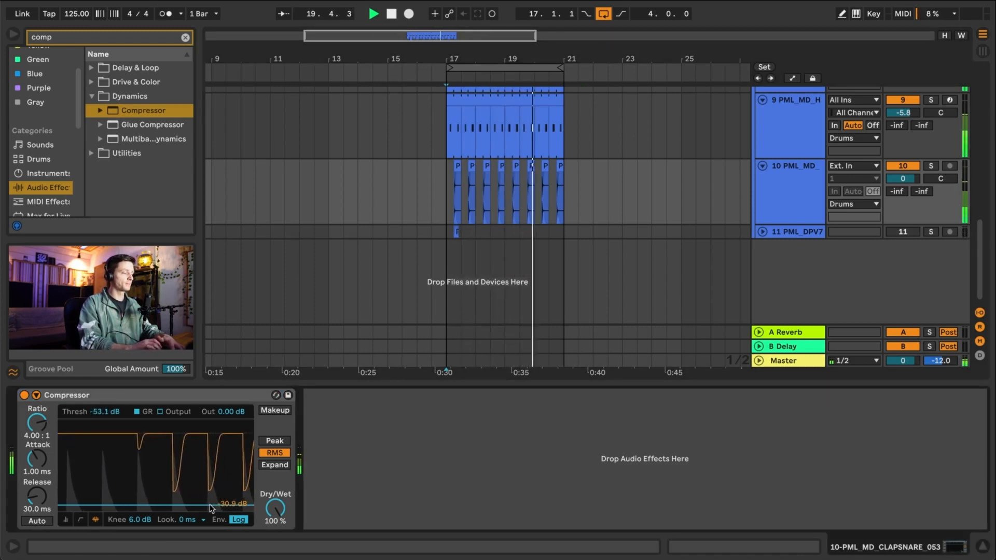
pyautogui.moveTo(146, 504); pyautogui.dragTo(146, 454)
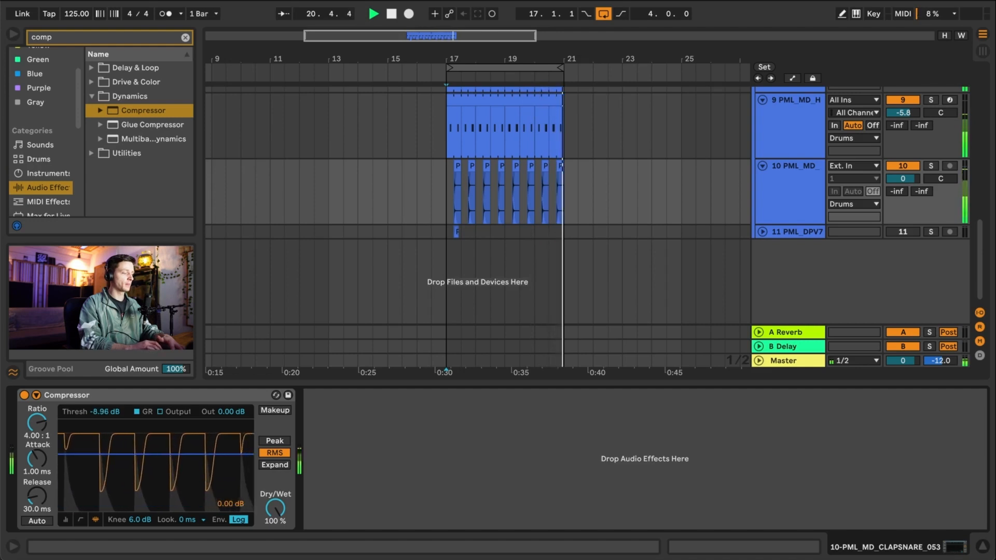
pyautogui.press('space')
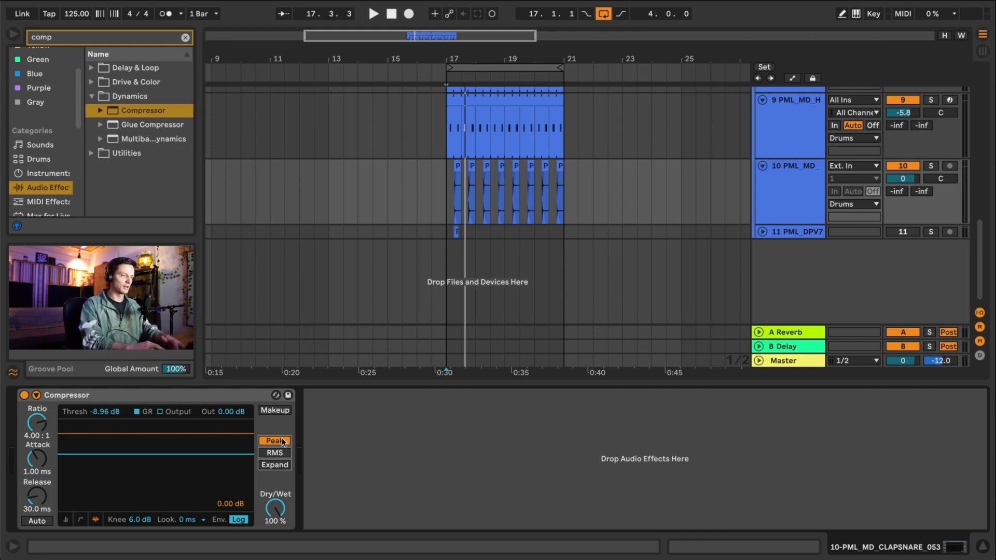
pyautogui.moveTo(126, 455); pyautogui.dragTo(126, 472)
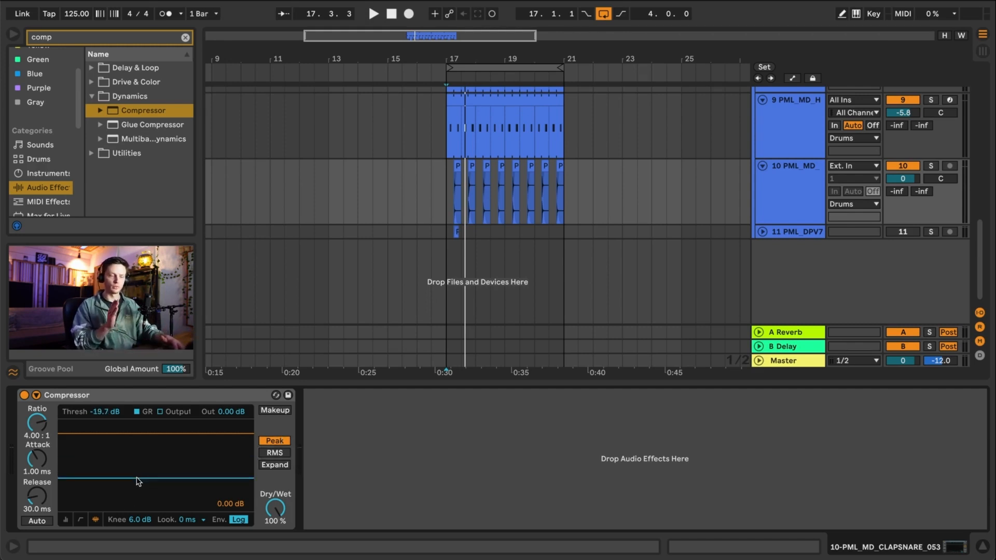
# - Play from 17.1.1 and set the Compressor to a -43.9 dB threshold, 112 ms attack and 3.15:1 ratio
pyautogui.scroll(8, 445, 197)
pyautogui.scroll(5, 489, 199)
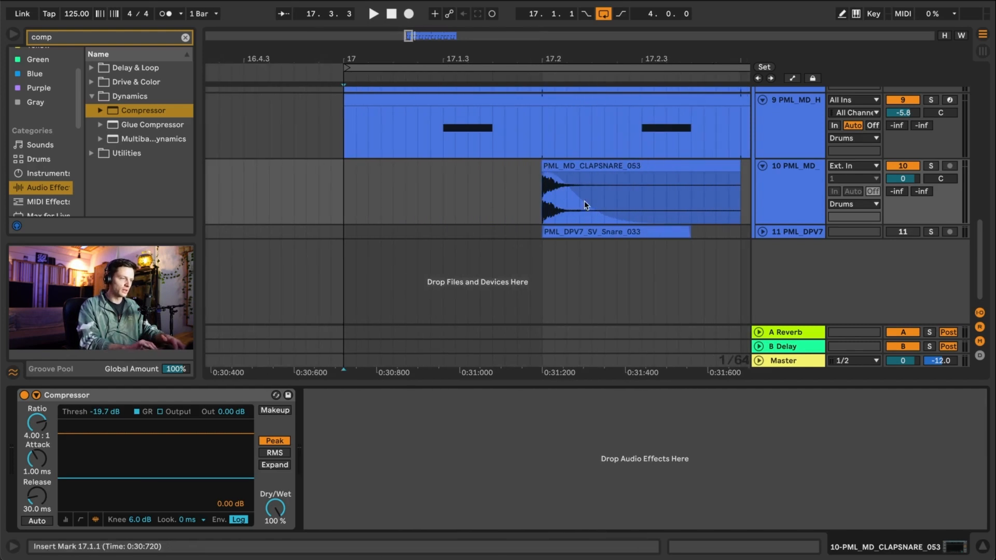
pyautogui.scroll(-5, 495, 203)
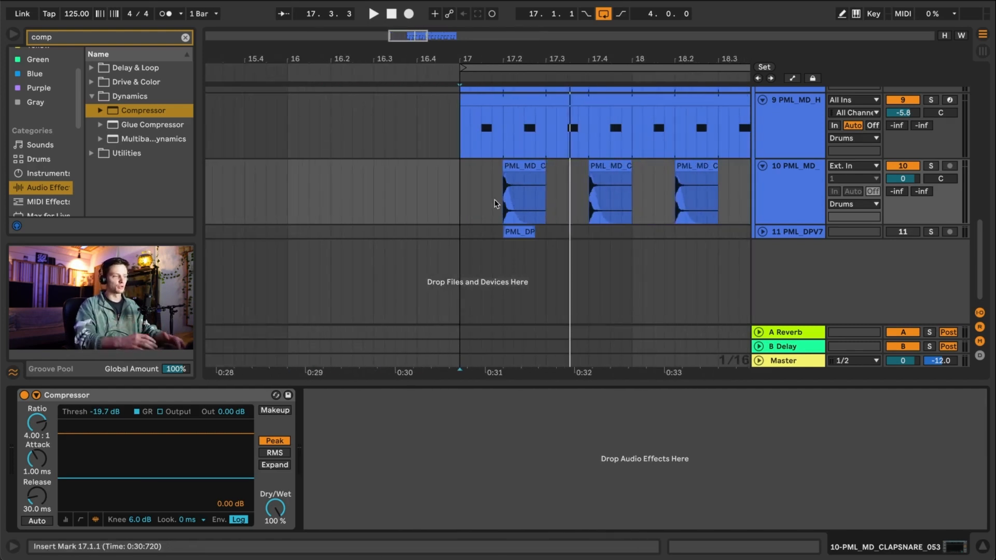
pyautogui.press('space')
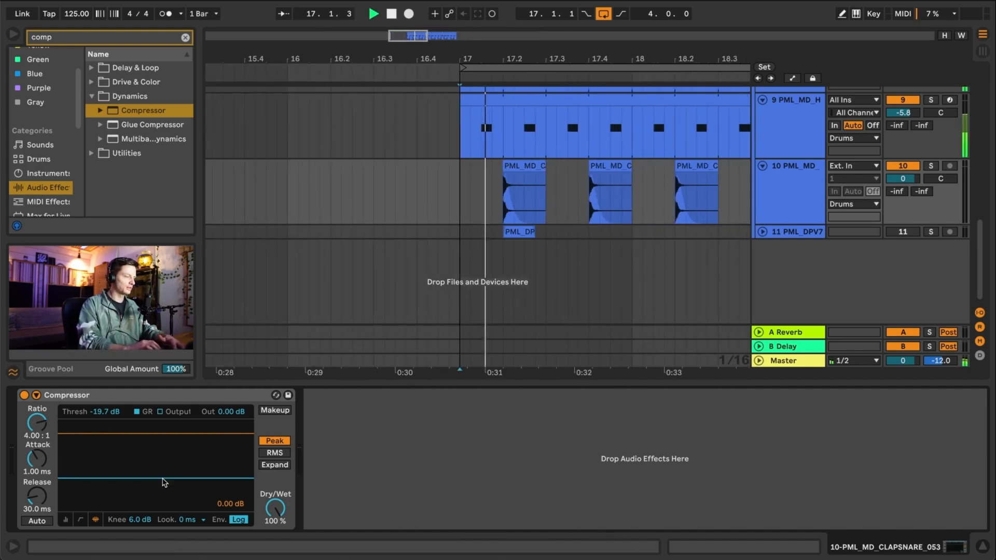
pyautogui.moveTo(162, 476); pyautogui.dragTo(162, 500)
pyautogui.click(37, 458)
pyautogui.moveTo(36, 459); pyautogui.dragTo(37, 431)
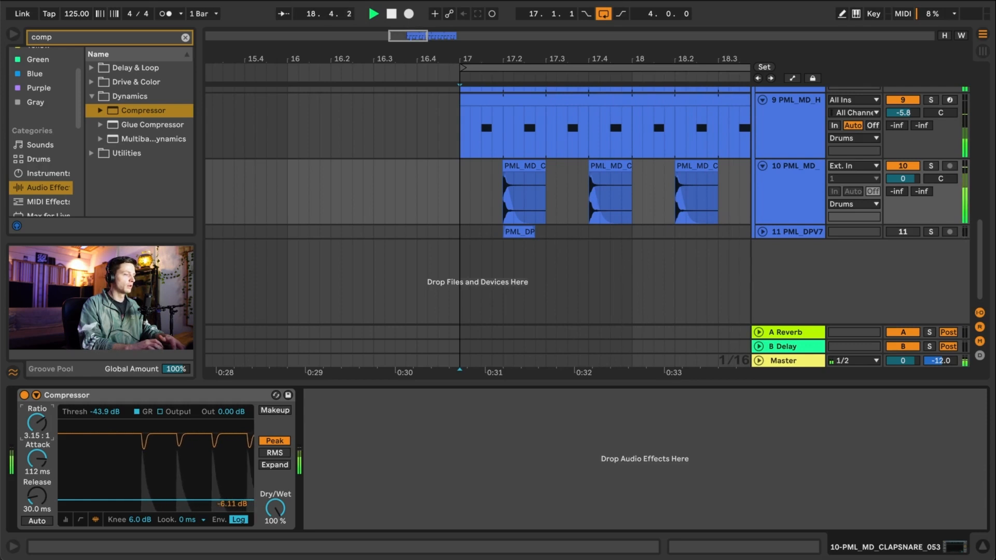
# - Compare the clap-snare's sound with the Compressor bypassed and active over the four-bar loop
pyautogui.scroll(-5, 350, 186)
pyautogui.hscroll(1, 453, 181)
pyautogui.scroll(1, 453, 182)
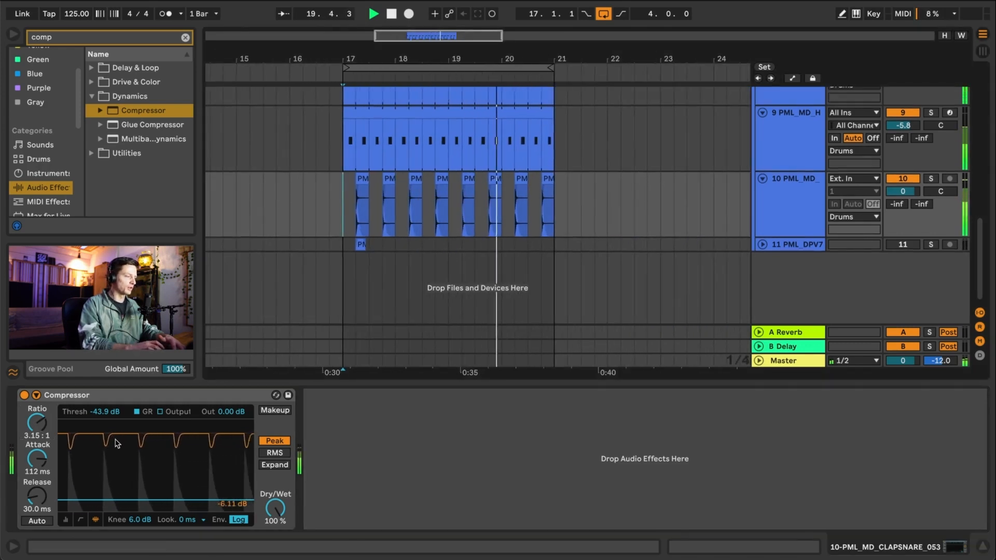
pyautogui.click(25, 396)
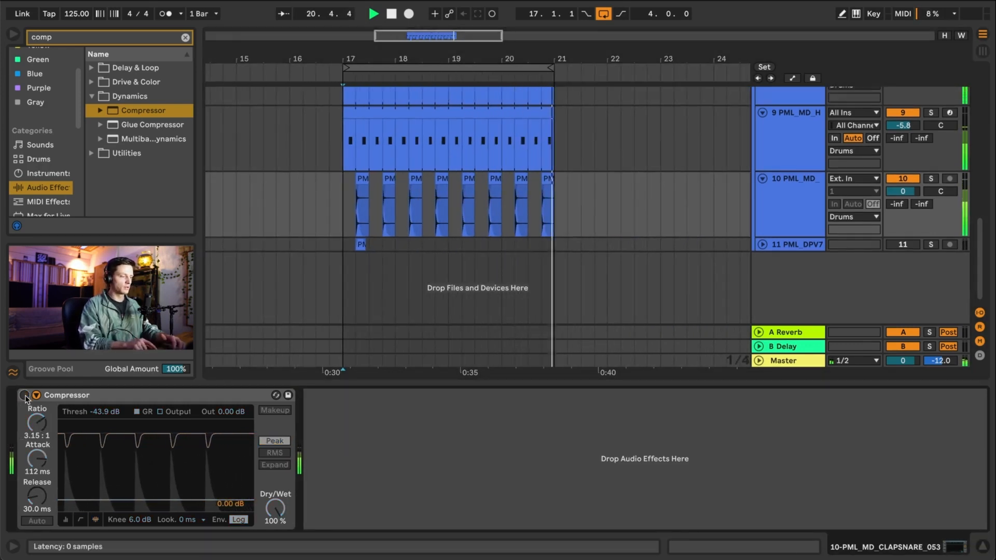
pyautogui.click(24, 396)
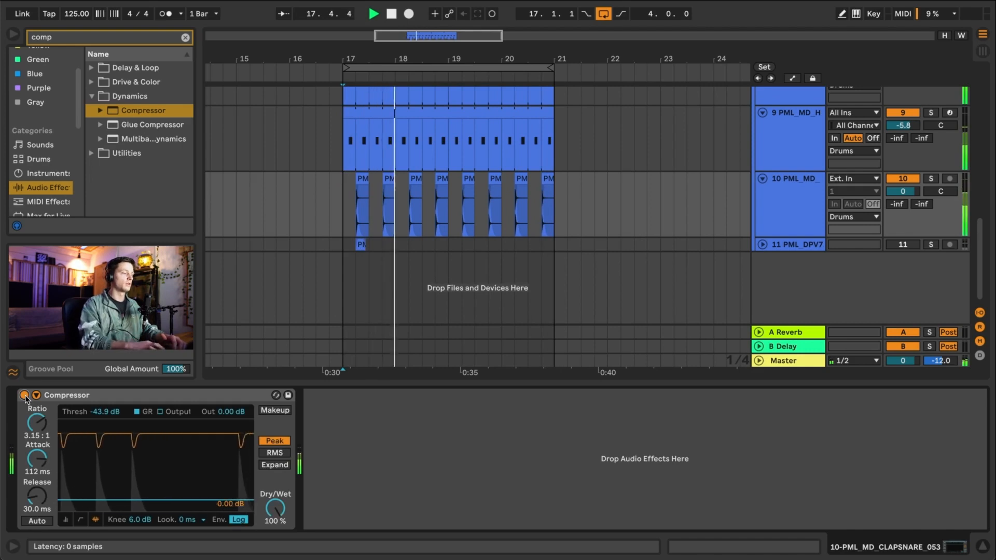
# - Search the audio effects for "eq" and add EQ Eight after the Compressor on the clap-snare track
pyautogui.doubleClick(115, 38)
pyautogui.write('eq')
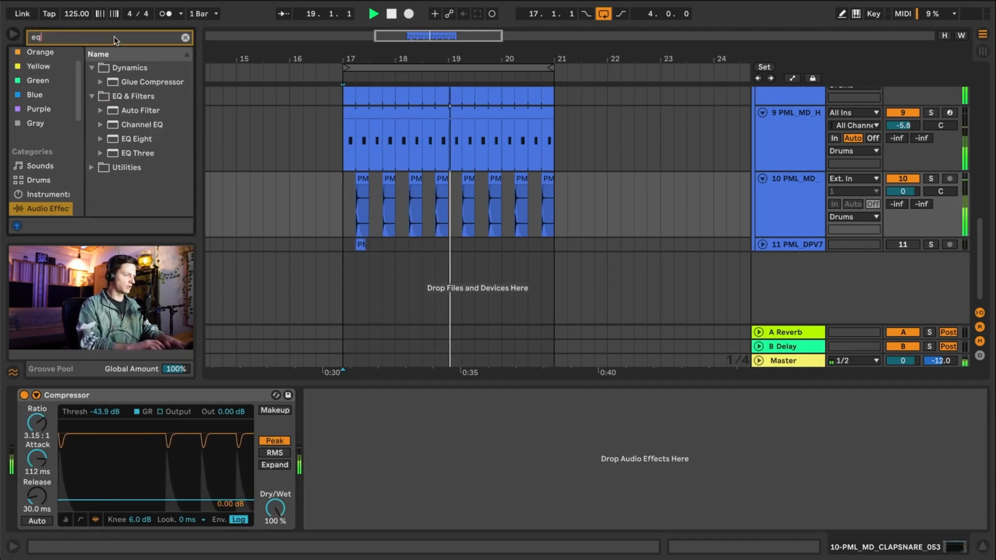
pyautogui.doubleClick(126, 139)
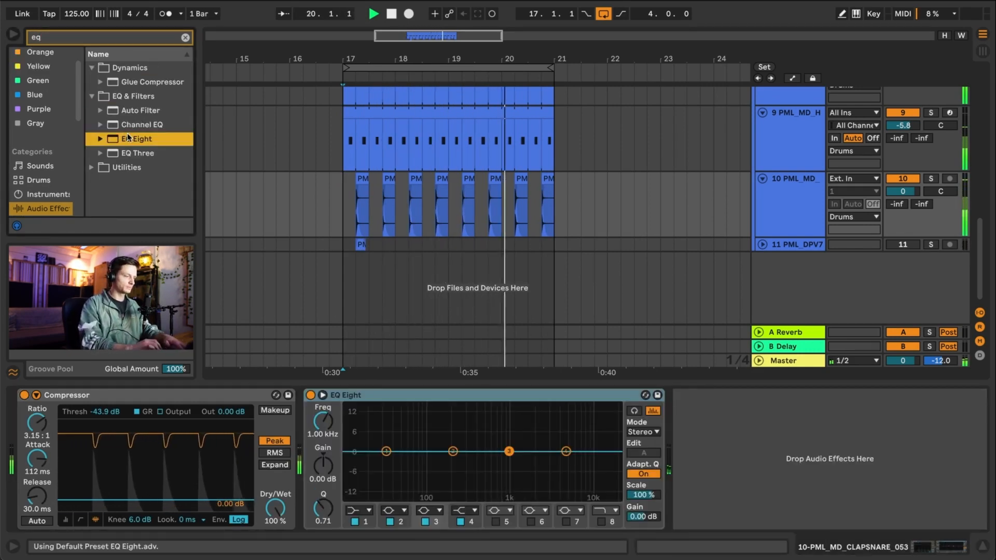
pyautogui.click(359, 511)
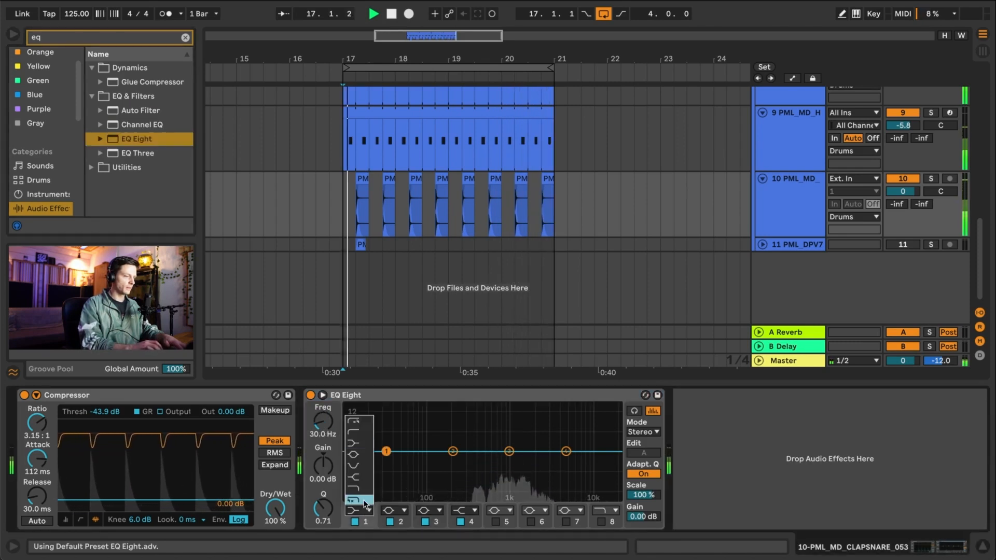
pyautogui.click(434, 405)
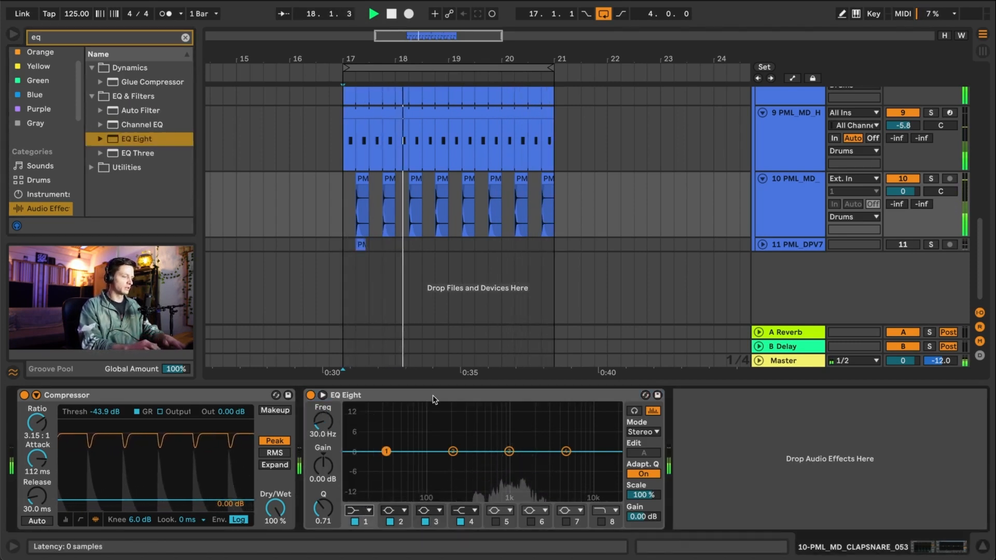
pyautogui.press('space')
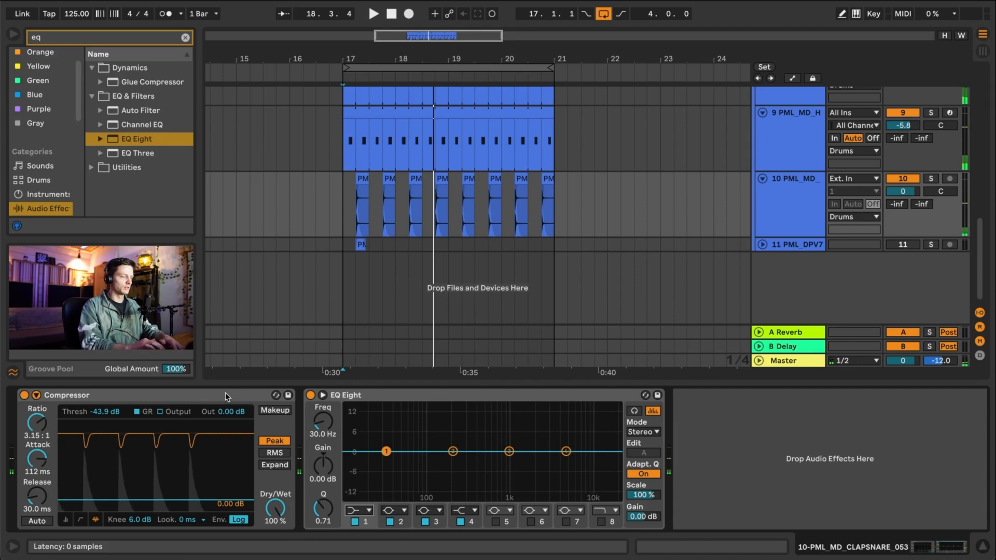
pyautogui.click(225, 393)
pyautogui.moveTo(386, 452); pyautogui.dragTo(387, 455)
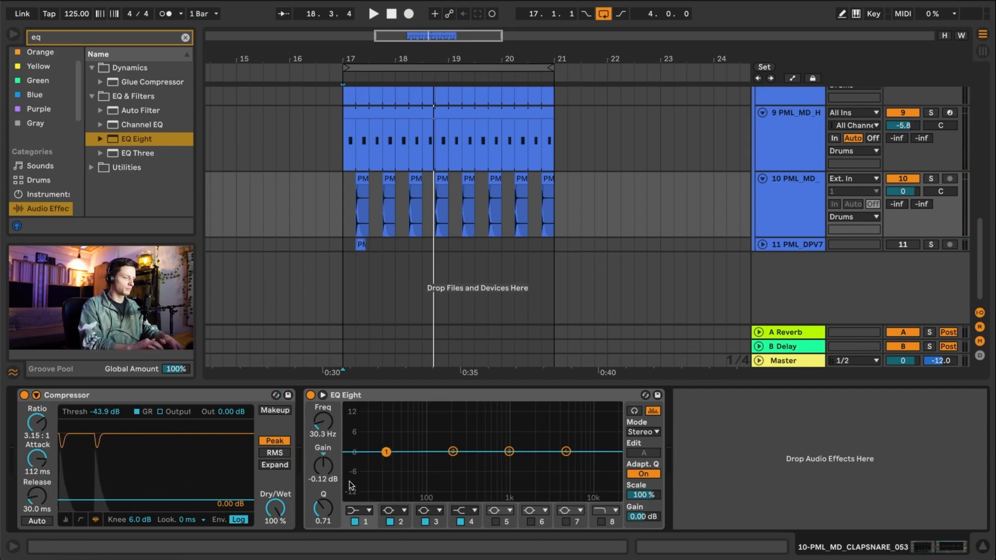
pyautogui.click(365, 392)
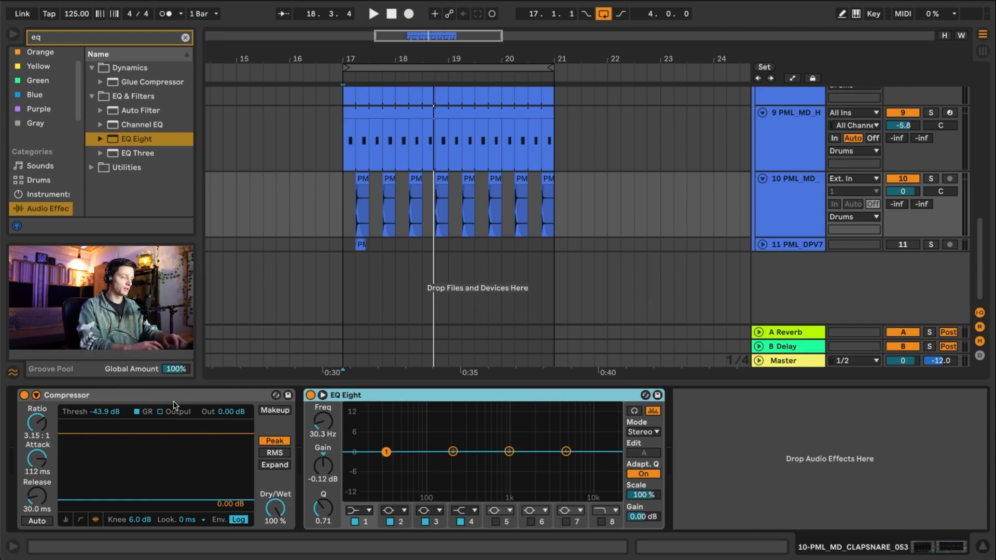
# - Make EQ Eight's band 1 the gentler low cut and place it at 89.9 Hz with Q 0.53 during playback
pyautogui.click(352, 512)
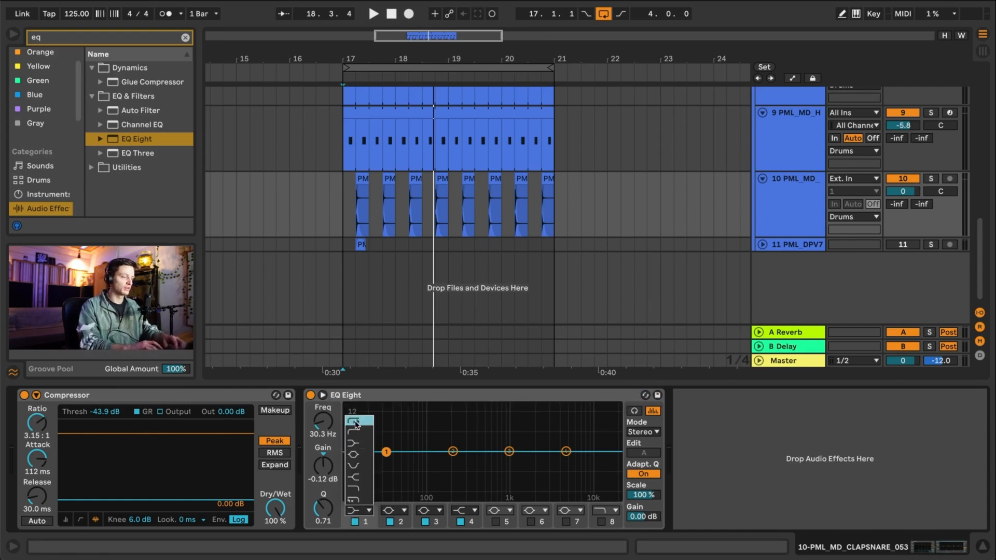
pyautogui.click(356, 422)
pyautogui.click(358, 511)
pyautogui.click(358, 432)
pyautogui.press('space')
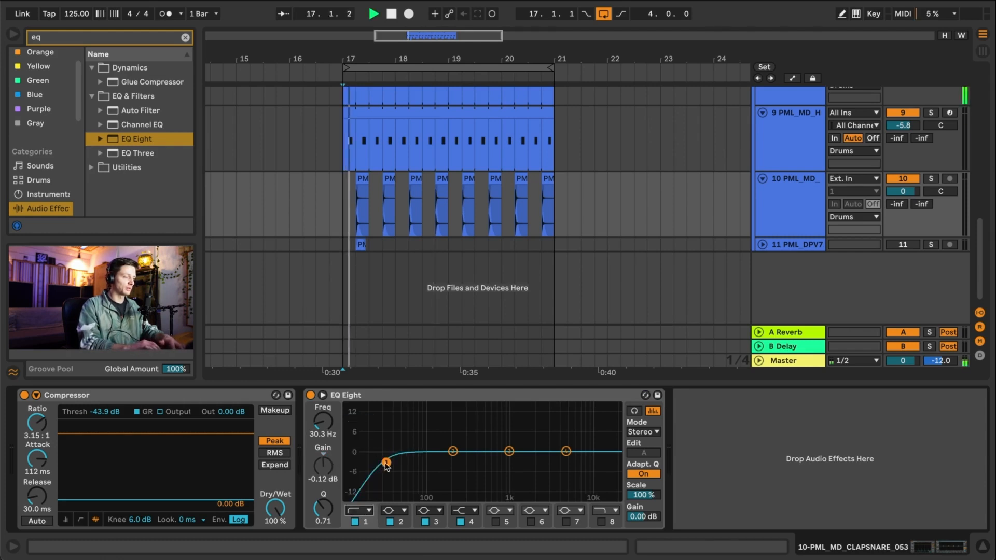
pyautogui.moveTo(386, 464); pyautogui.dragTo(425, 468)
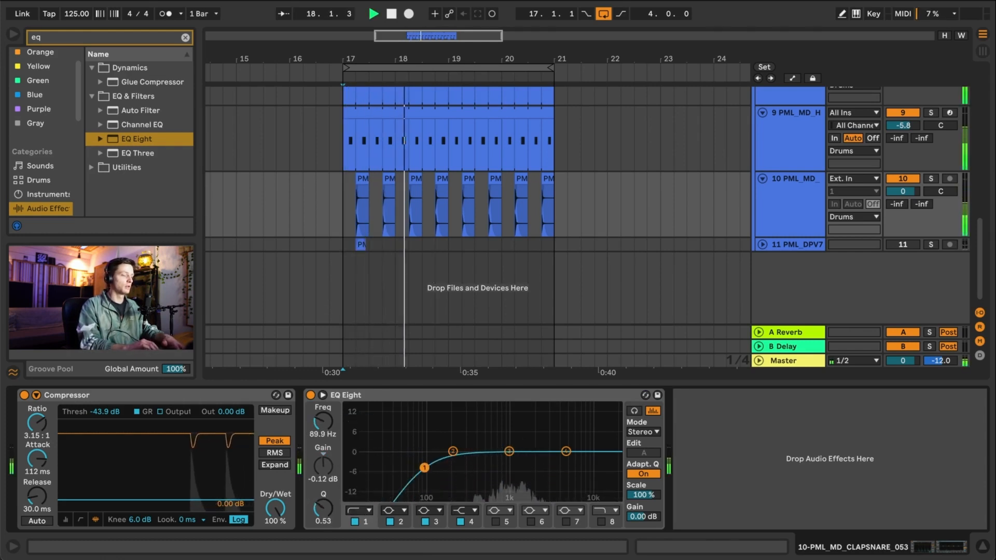
# - Boost EQ Eight's band 3 by 2.85 dB at 2.30 kHz and cut band 2 by 5.08 dB at 383 Hz, comparing against bypass
pyautogui.click(509, 452)
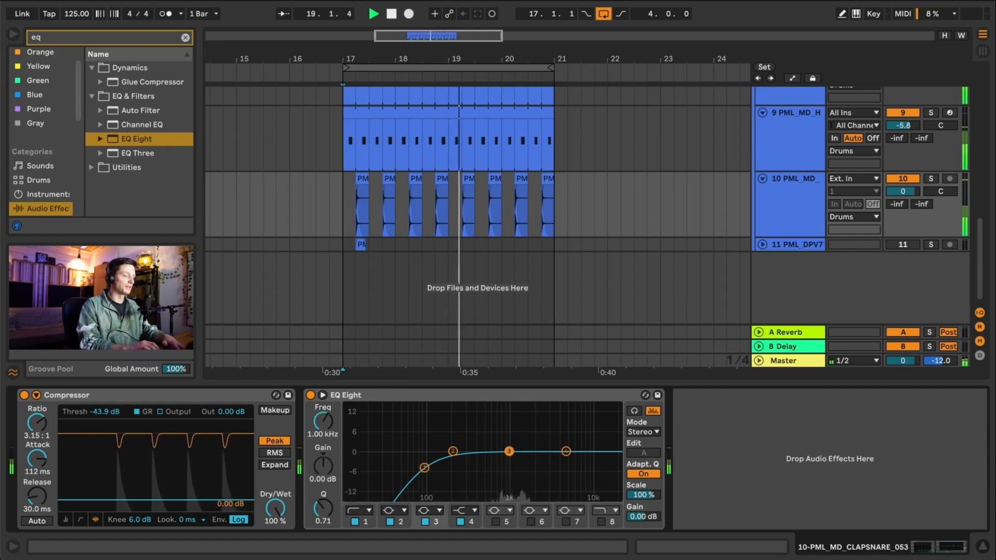
pyautogui.moveTo(509, 452); pyautogui.dragTo(538, 442)
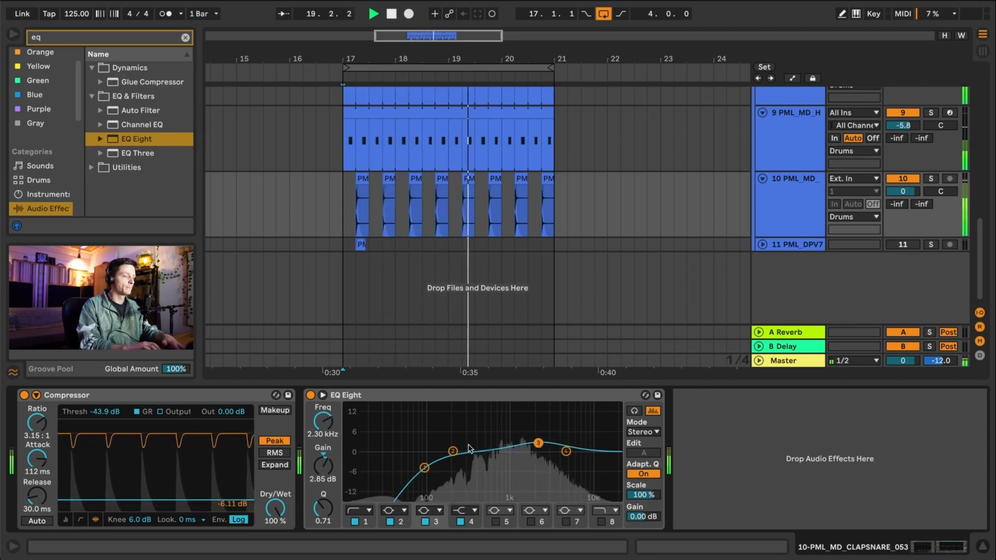
pyautogui.moveTo(453, 451); pyautogui.dragTo(476, 469)
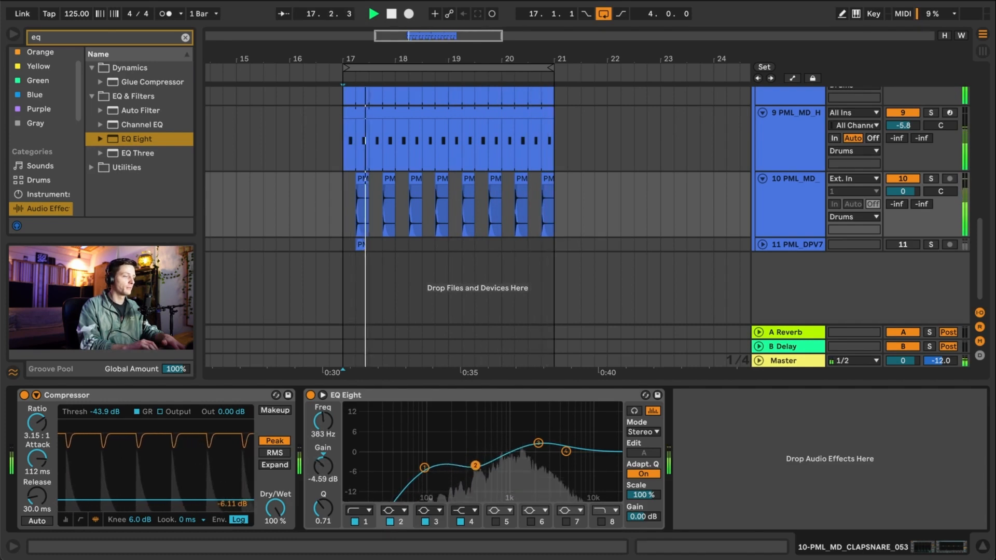
pyautogui.click(311, 396)
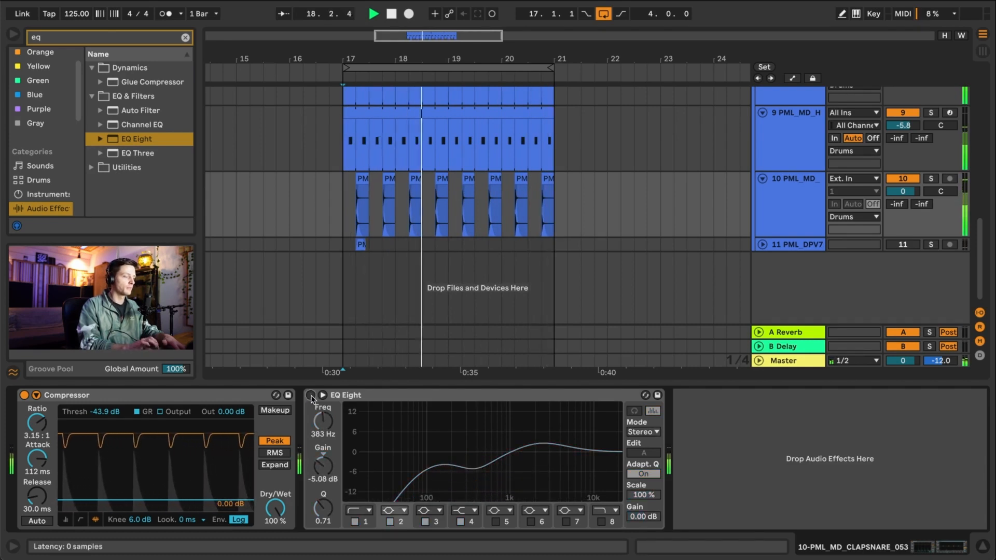
pyautogui.click(311, 395)
# - Lower the clap-snare track's volume to -1.8 dB
pyautogui.click(772, 198)
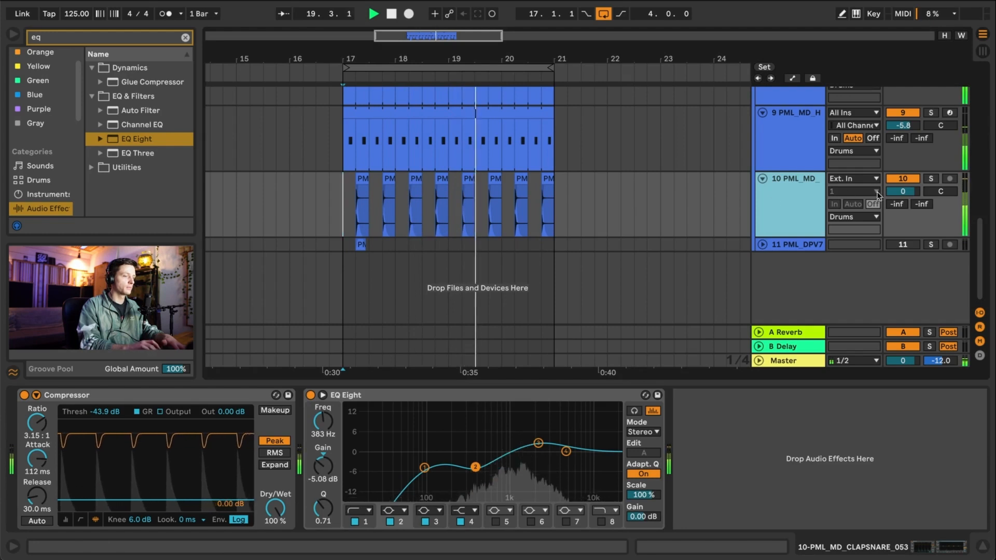
pyautogui.moveTo(903, 191)
pyautogui.mouseDown()
pyautogui.moveTo(902, 213)
pyautogui.moveTo(903, 196)
pyautogui.mouseUp()
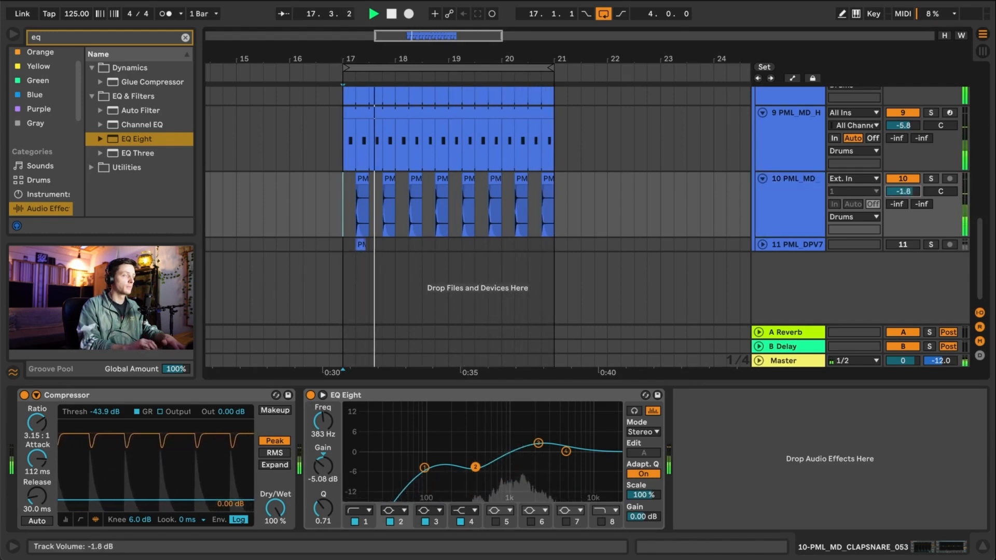
# - Reset the clap-snare track's volume to 0 dB
pyautogui.doubleClick(898, 190)
pyautogui.click(687, 185)
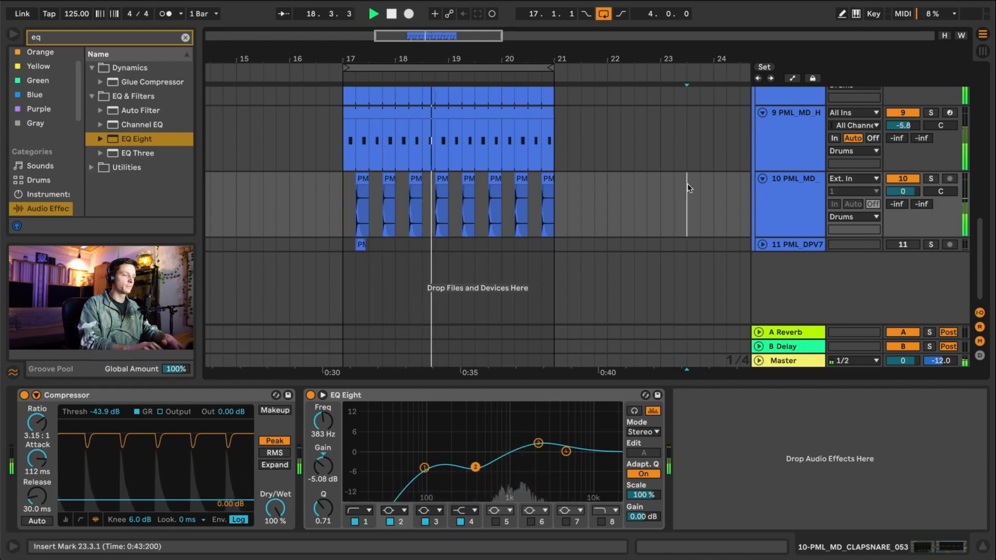
# - Look over all drum tracks from the snare layers up to the kick while the loop plays from bar 17
pyautogui.press('-')
pyautogui.scroll(10, 595, 180)
pyautogui.hscroll(3, 595, 179)
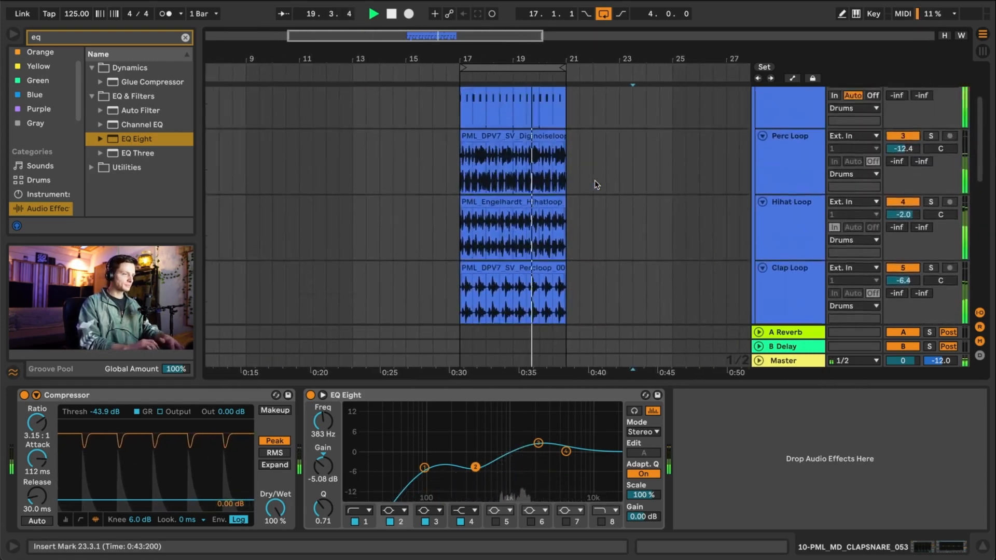
pyautogui.scroll(-5, 595, 179)
pyautogui.hscroll(-2, 584, 219)
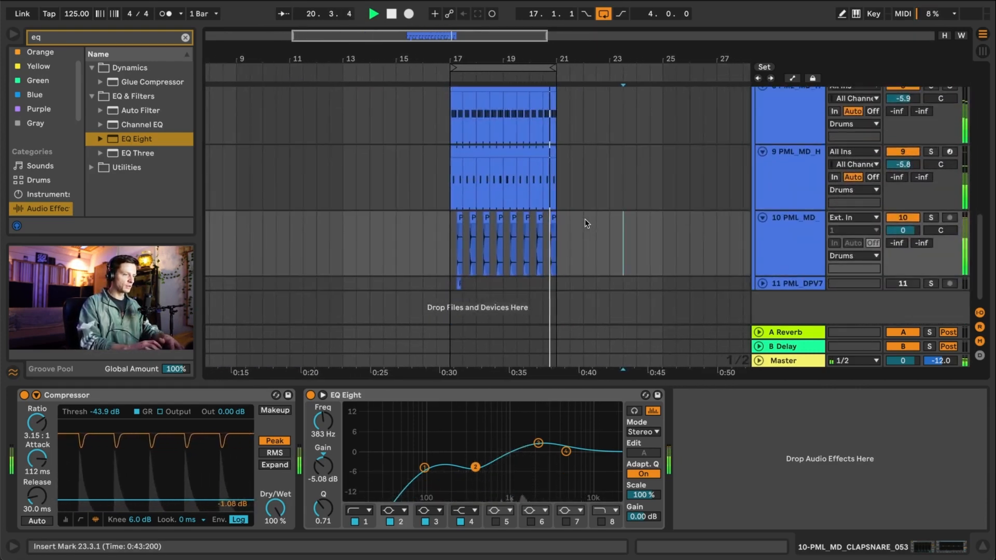
pyautogui.click(450, 250)
pyautogui.scroll(8, 450, 245)
pyautogui.hscroll(2, 449, 246)
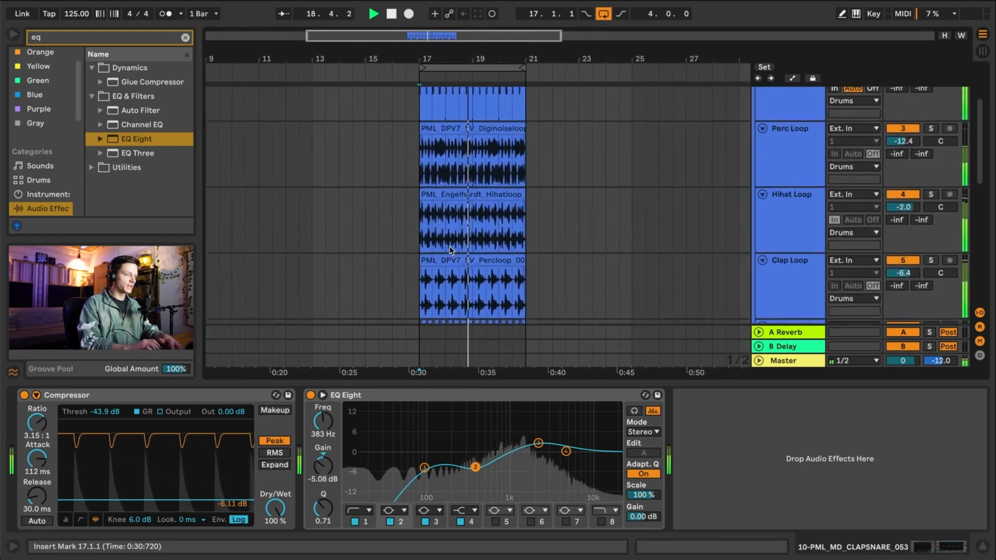
pyautogui.scroll(3, 450, 246)
pyautogui.hscroll(1, 449, 246)
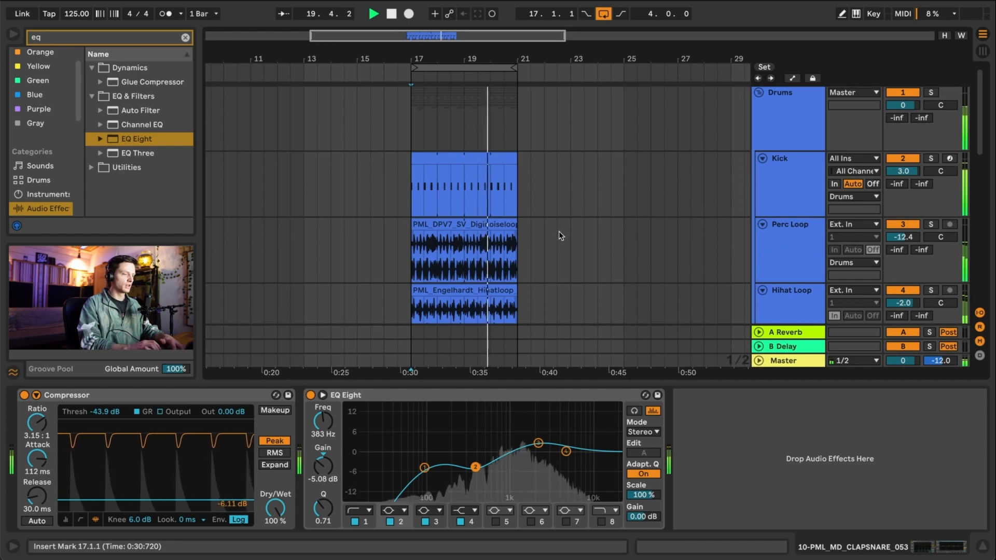
# - Group the Perc Loop and Hihat Loop tracks inside the Drums group and solo the new group
pyautogui.click(789, 237)
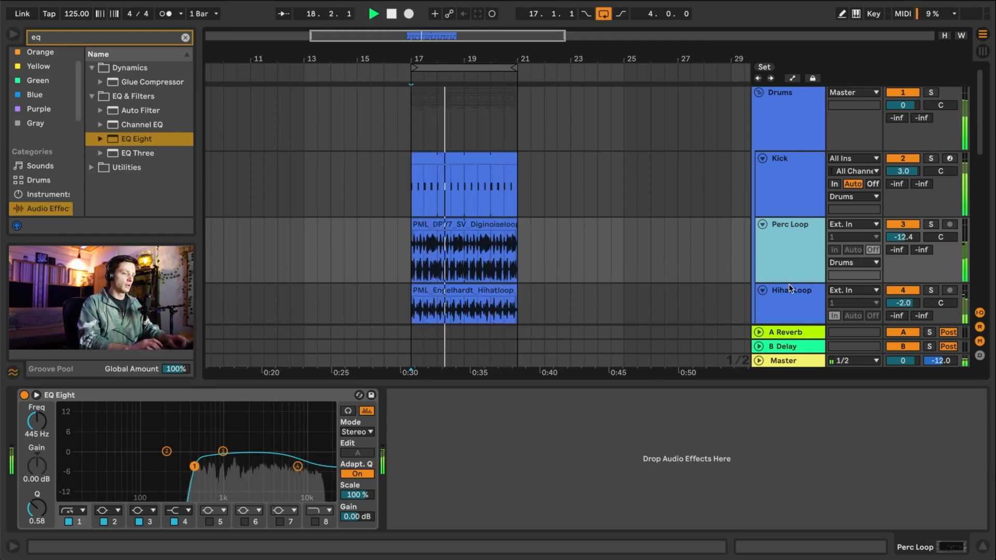
pyautogui.scroll(-3, 787, 264)
pyautogui.click(790, 238)
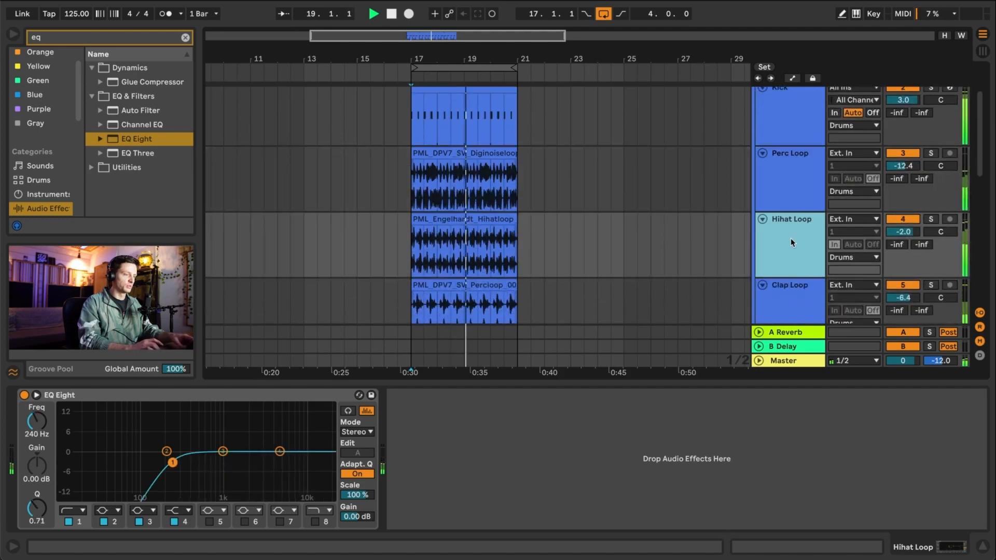
pyautogui.keyDown('shift'); pyautogui.click(785, 197); pyautogui.keyUp('shift')
pyautogui.hotkey('ctrl', 'g')
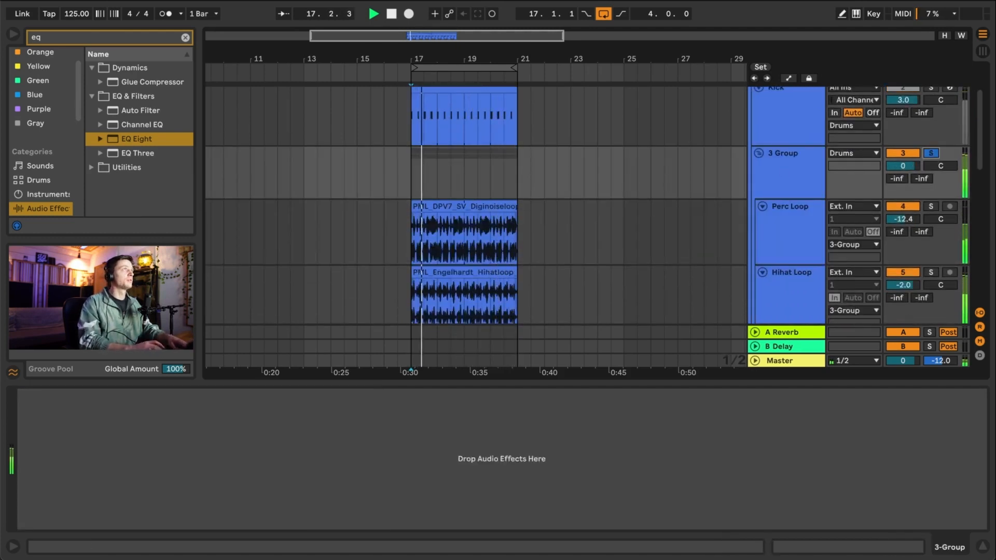
# - Move the 909 Hat, Shaker Offbeat and PML_MD_HAT_008 tracks into the new percussion group
pyautogui.scroll(-5, 603, 216)
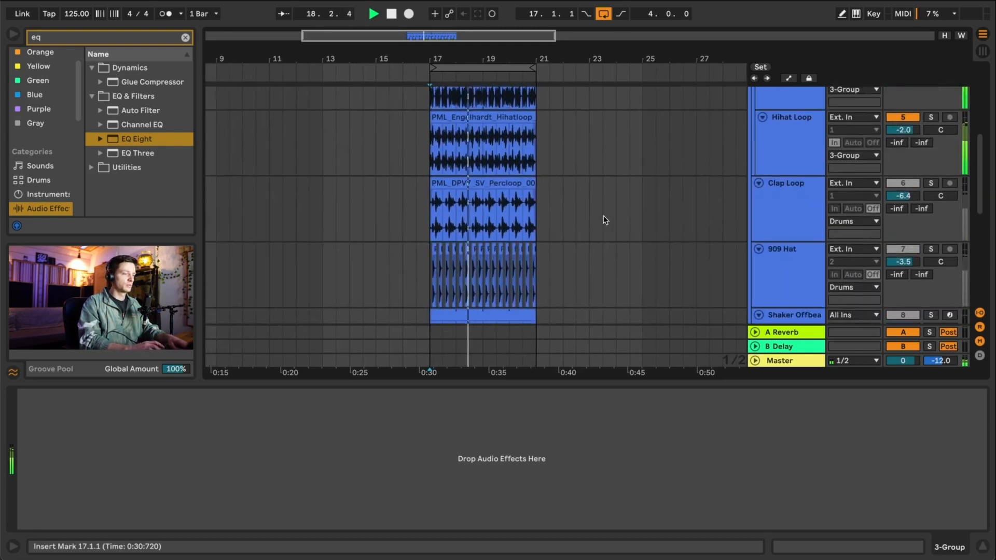
pyautogui.moveTo(754, 276); pyautogui.dragTo(780, 171)
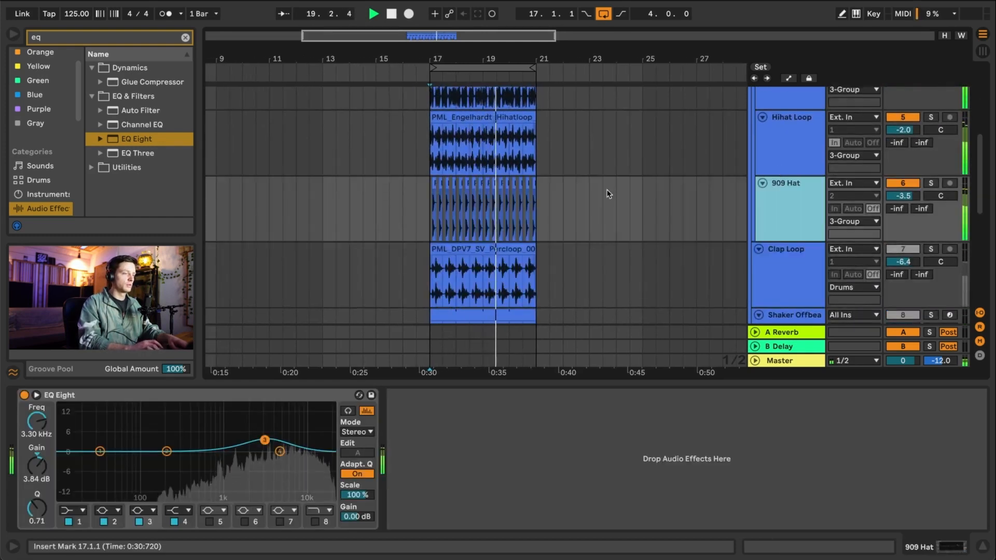
pyautogui.scroll(-1, 618, 207)
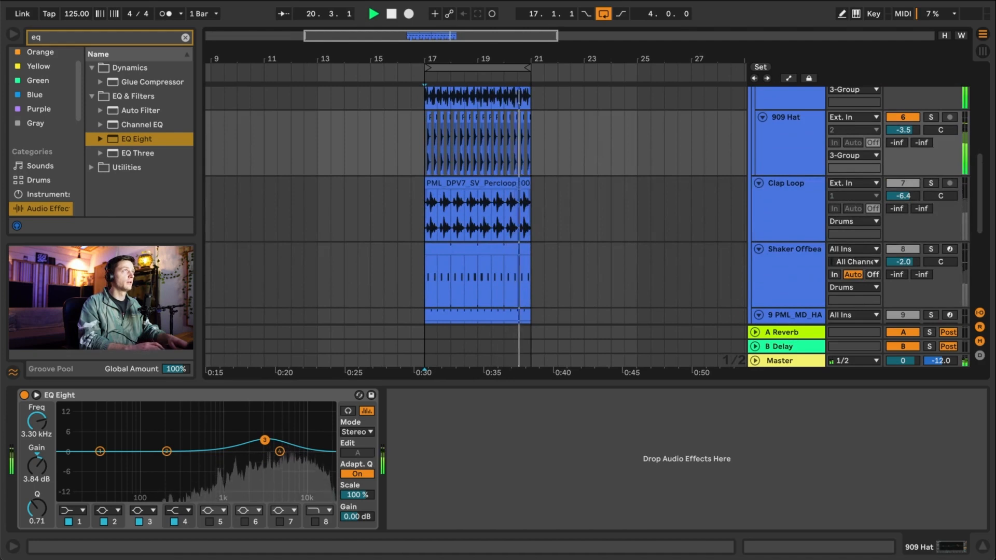
pyautogui.scroll(-4, 670, 260)
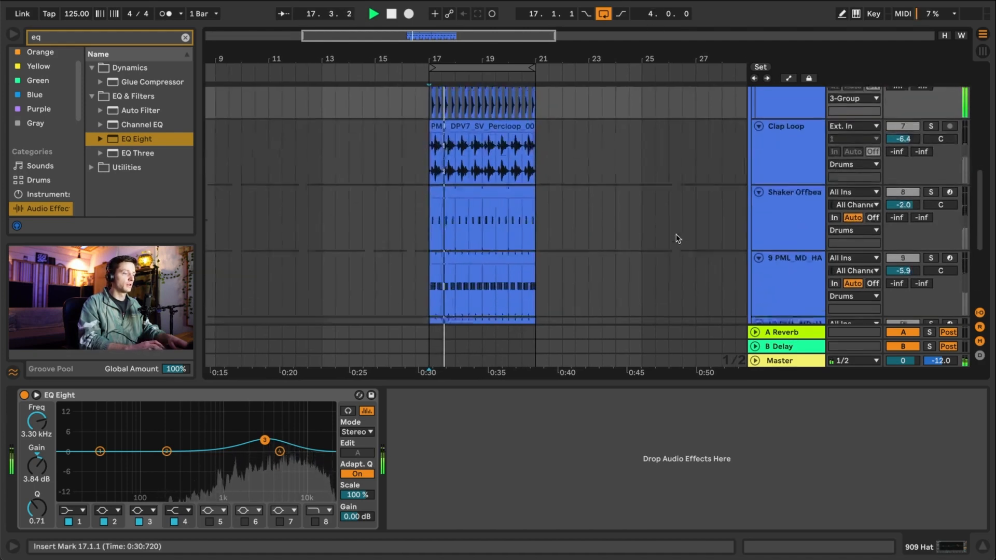
pyautogui.click(787, 271)
pyautogui.click(785, 163)
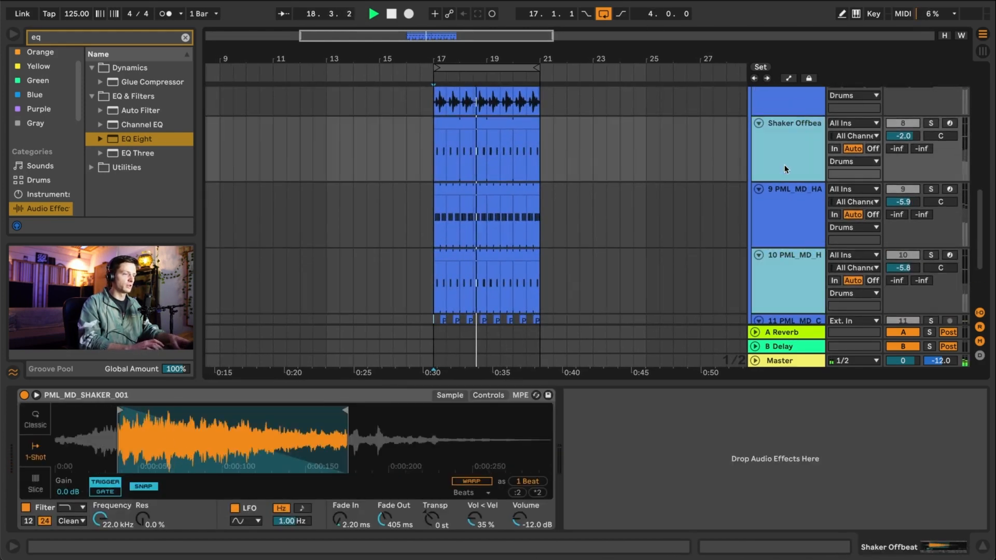
pyautogui.scroll(2, 785, 165)
pyautogui.moveTo(785, 165); pyautogui.dragTo(750, 251)
# - Move the PML_MD_HAT_023 track into the percussion group and rename it "Groove Hat"
pyautogui.scroll(-3, 750, 251)
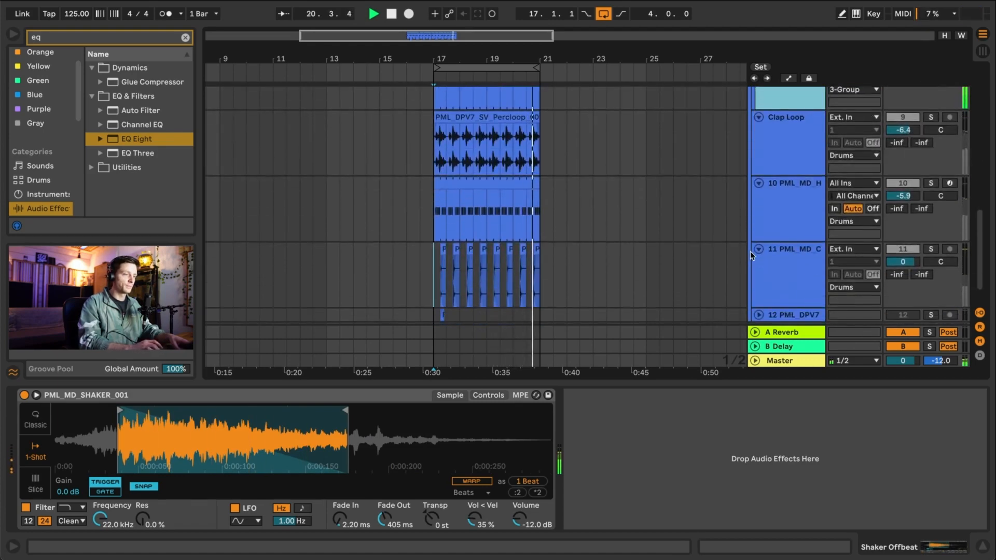
pyautogui.click(790, 194)
pyautogui.moveTo(790, 195); pyautogui.dragTo(781, 104)
pyautogui.rightClick(788, 161)
pyautogui.click(815, 222)
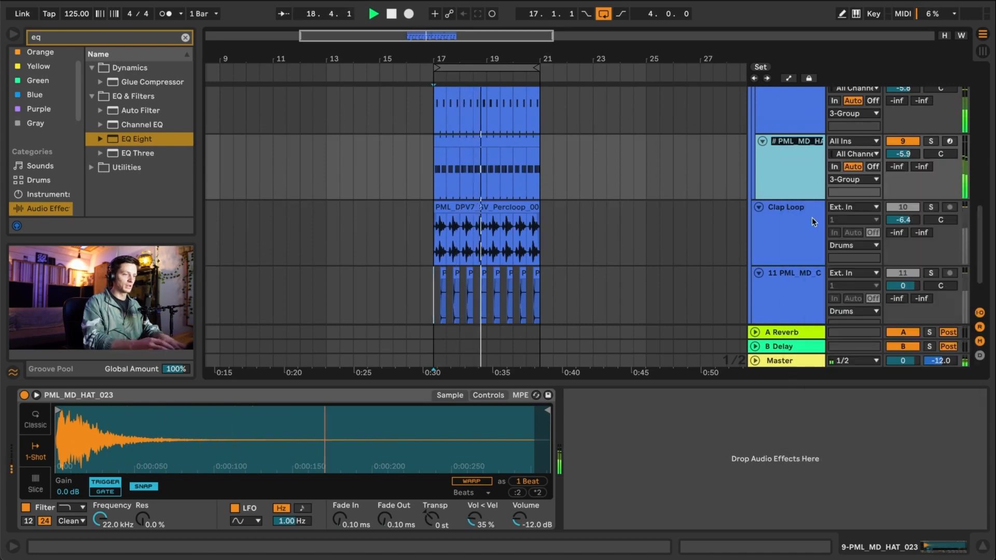
pyautogui.write('Groove Hat')
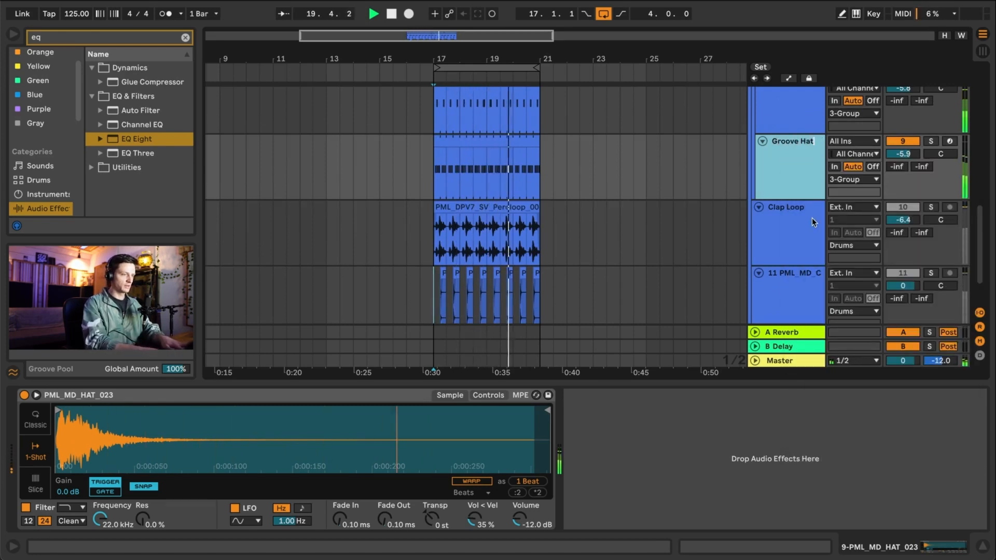
pyautogui.press('Return')
# - Rename the clap-snare track as "Snare"
pyautogui.click(780, 296)
pyautogui.rightClick(780, 297)
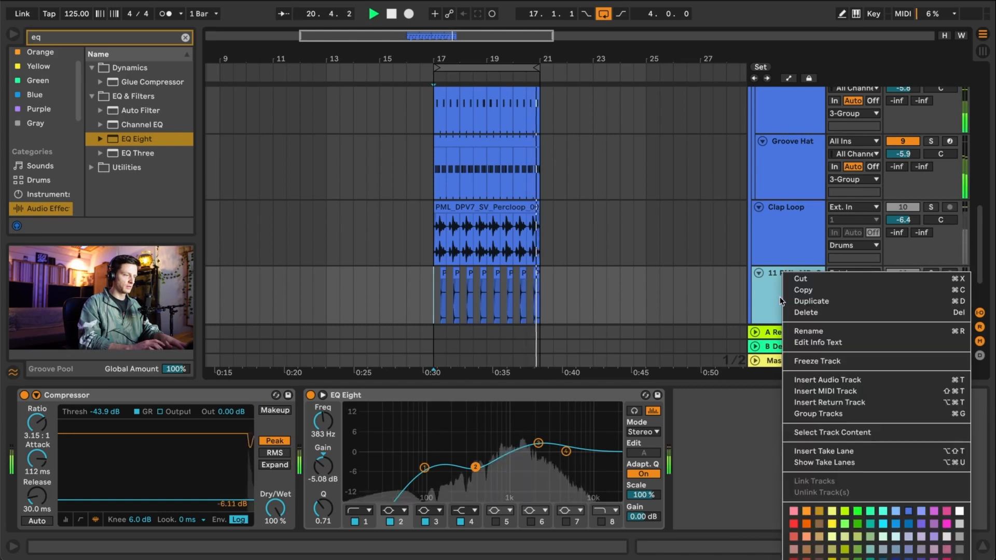
pyautogui.click(802, 331)
pyautogui.write('Snare')
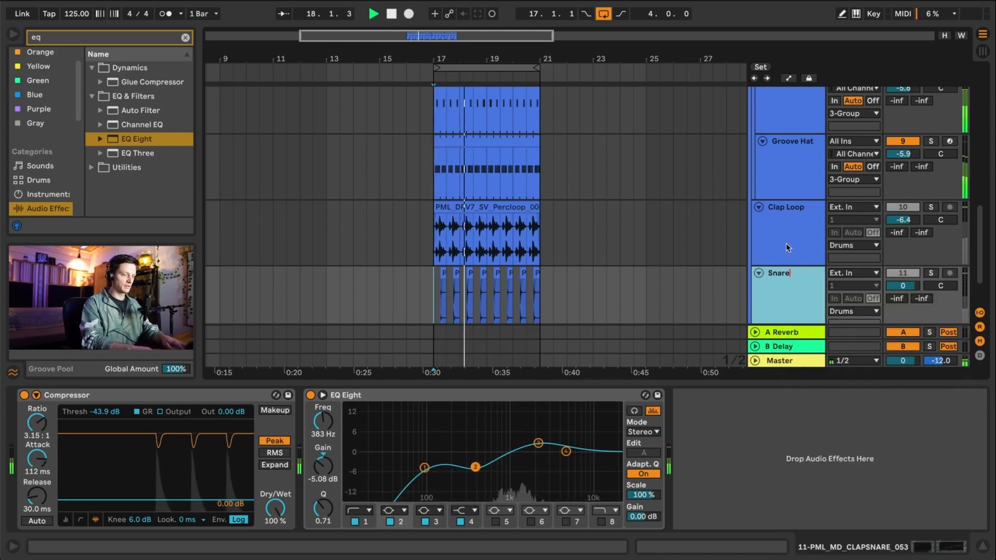
pyautogui.press('Return')
pyautogui.scroll(-2, 786, 242)
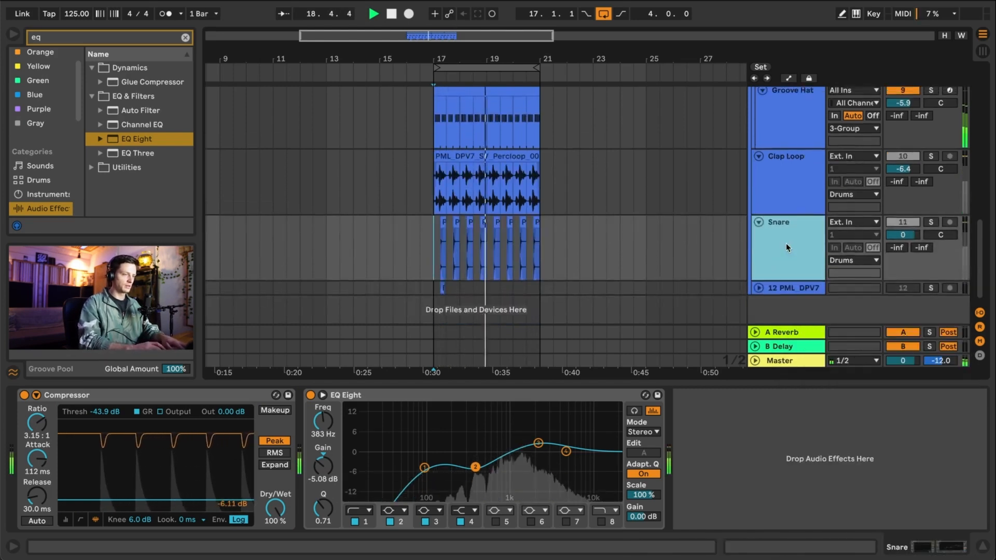
# - Find Compressor by searching for "comp", add it to the percussion group track and wrap it in an Audio Effect Rack
pyautogui.scroll(5, 786, 243)
pyautogui.scroll(5, 786, 243)
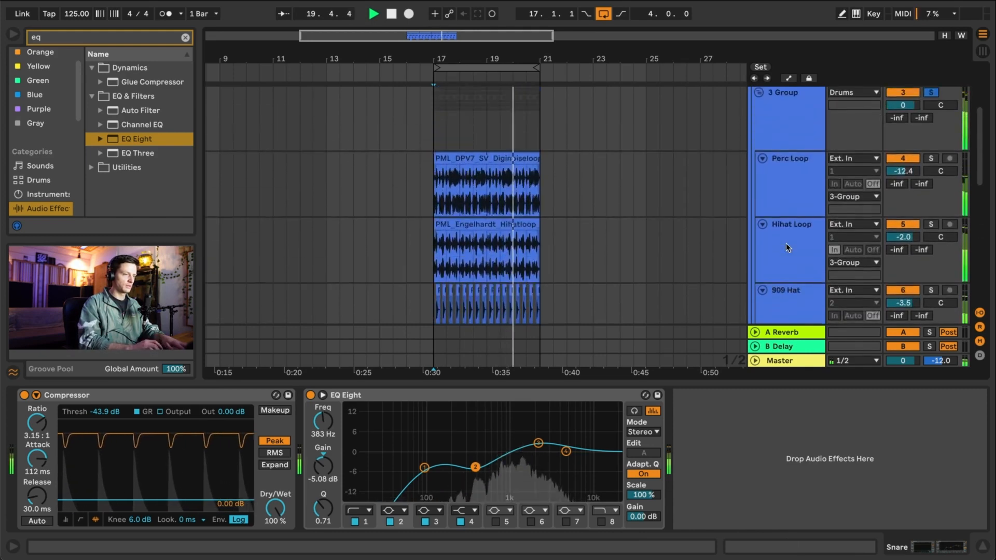
pyautogui.click(786, 169)
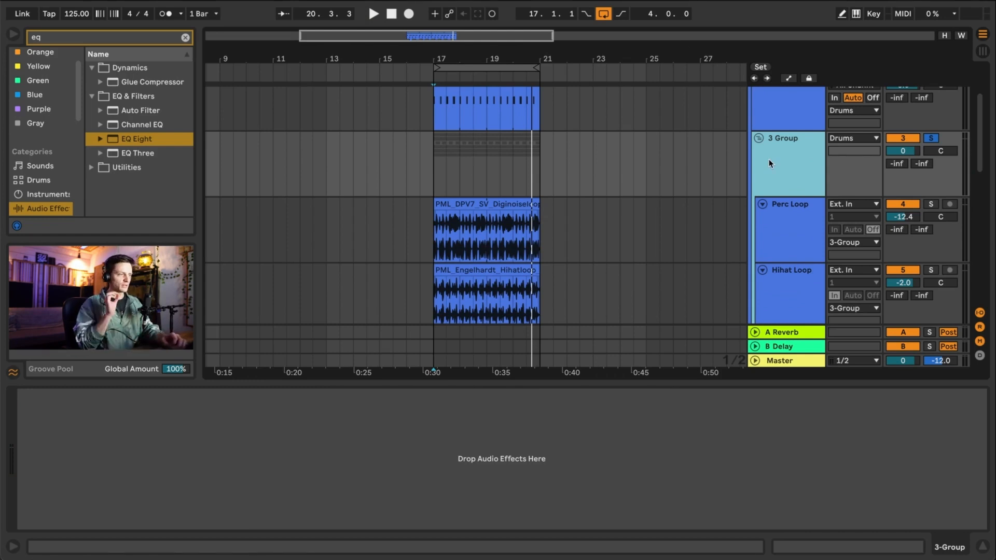
pyautogui.click(157, 39)
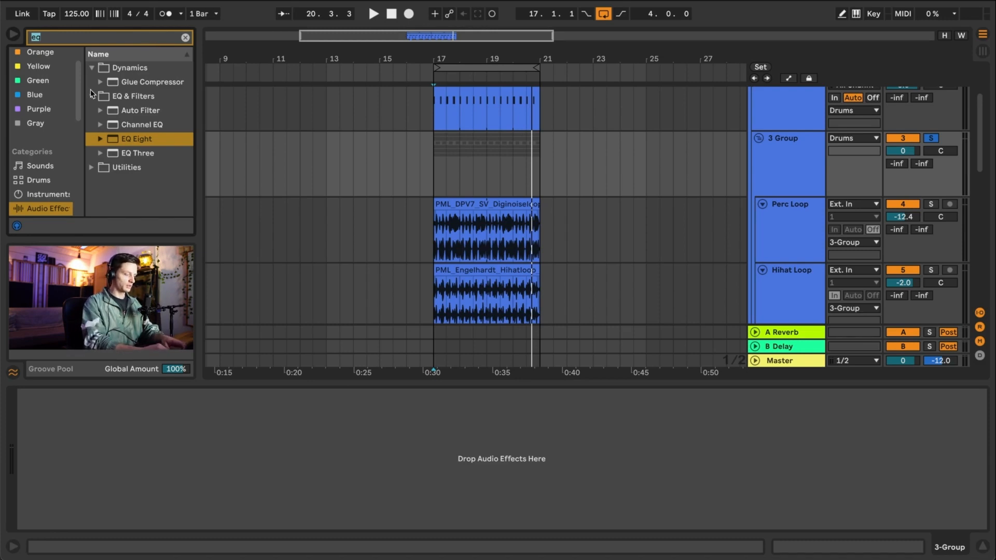
pyautogui.write('comp')
pyautogui.press('Return')
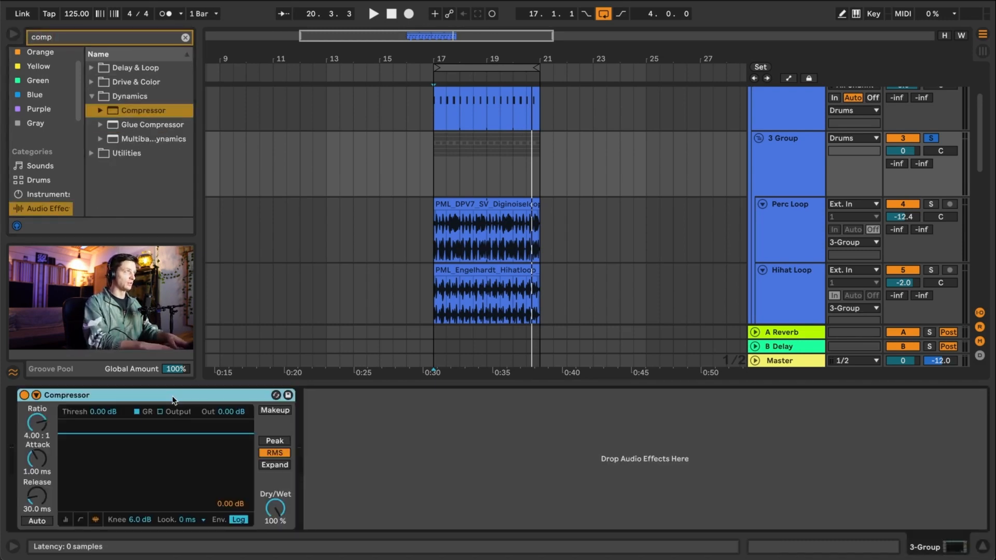
pyautogui.press('super+g')
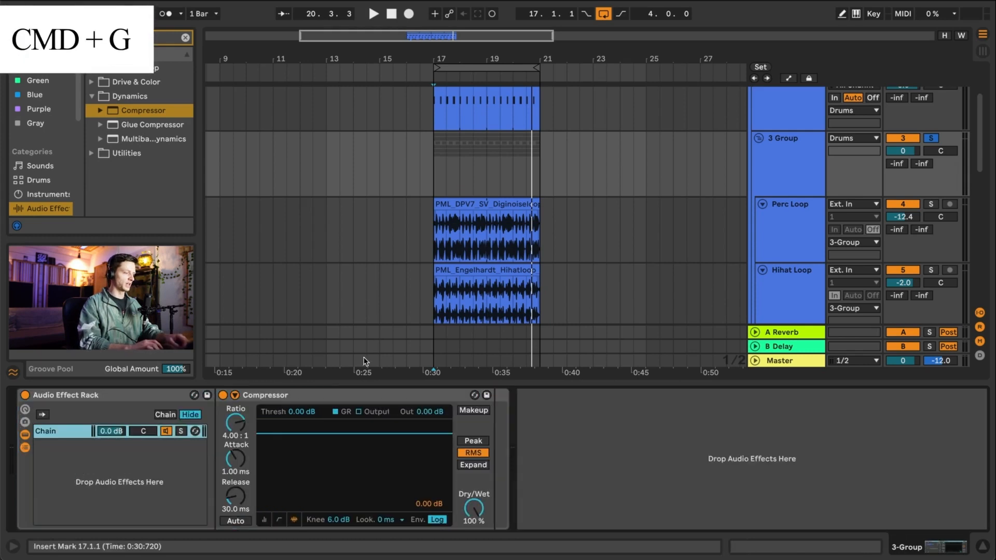
# - Create a second, empty chain in the Audio Effect Rack, solo the Compressor chain and play the loop
pyautogui.rightClick(69, 449)
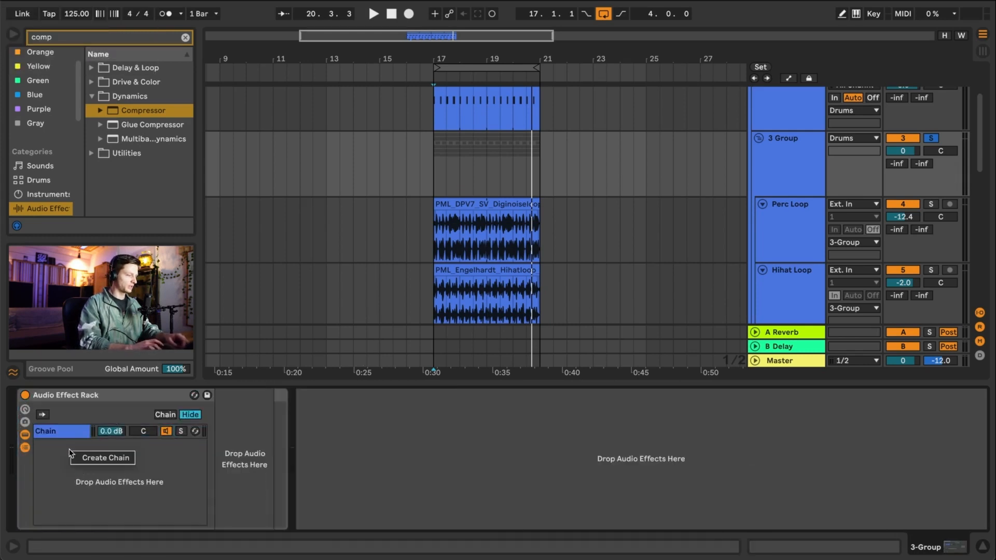
pyautogui.click(81, 458)
pyautogui.click(180, 432)
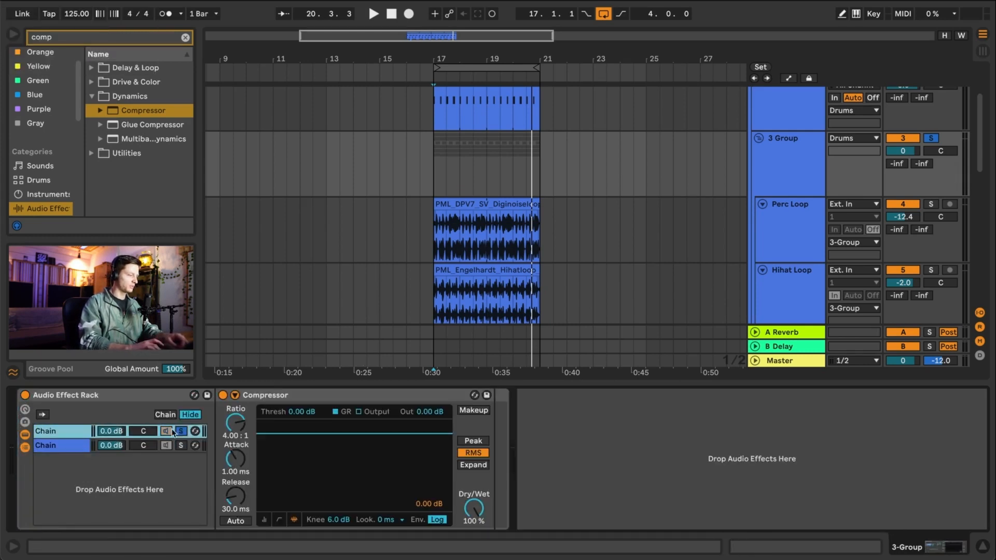
pyautogui.click(120, 394)
pyautogui.press('space')
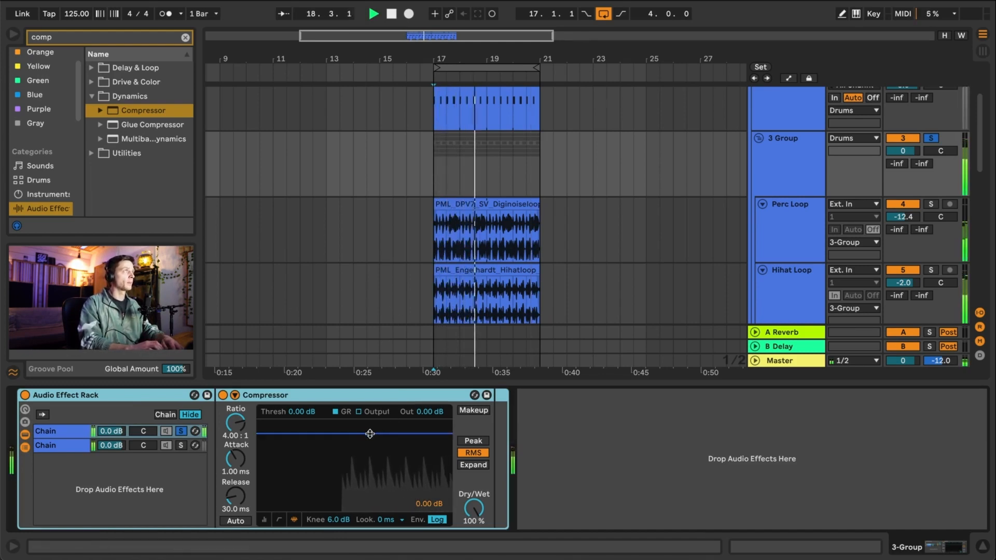
# - Solo the Kick track alongside the percussion group and return to the group's effects
pyautogui.scroll(2, 692, 223)
pyautogui.hscroll(1, 692, 223)
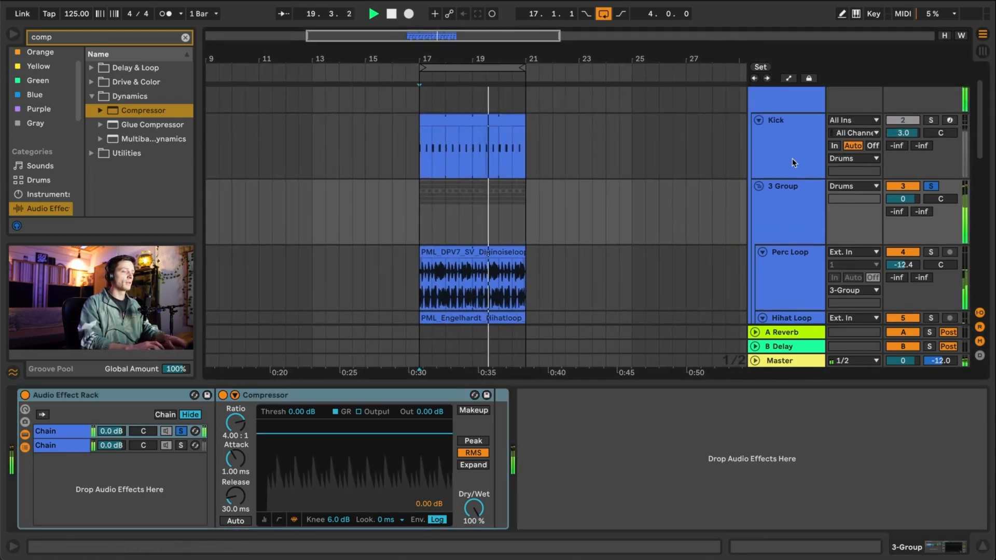
pyautogui.click(792, 150)
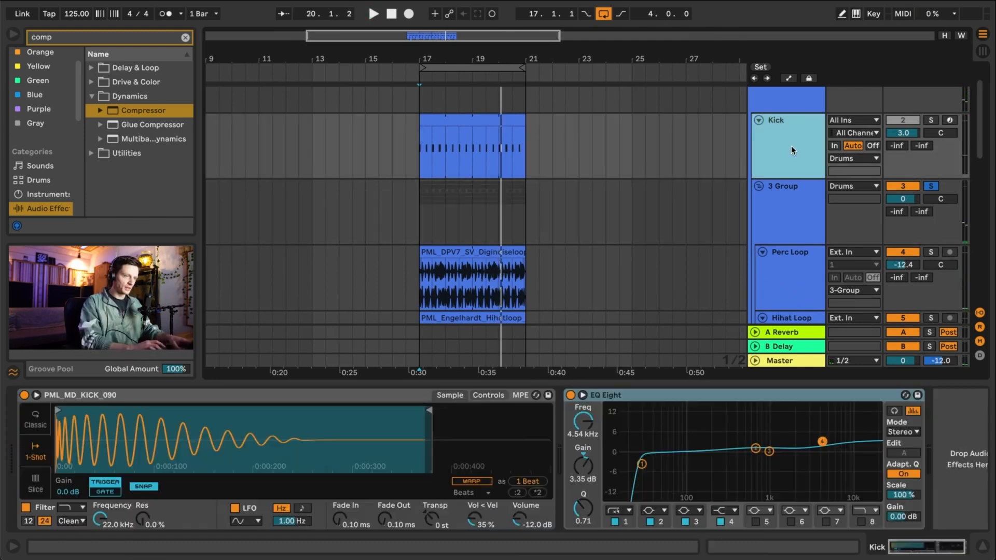
pyautogui.click(933, 121)
pyautogui.click(614, 244)
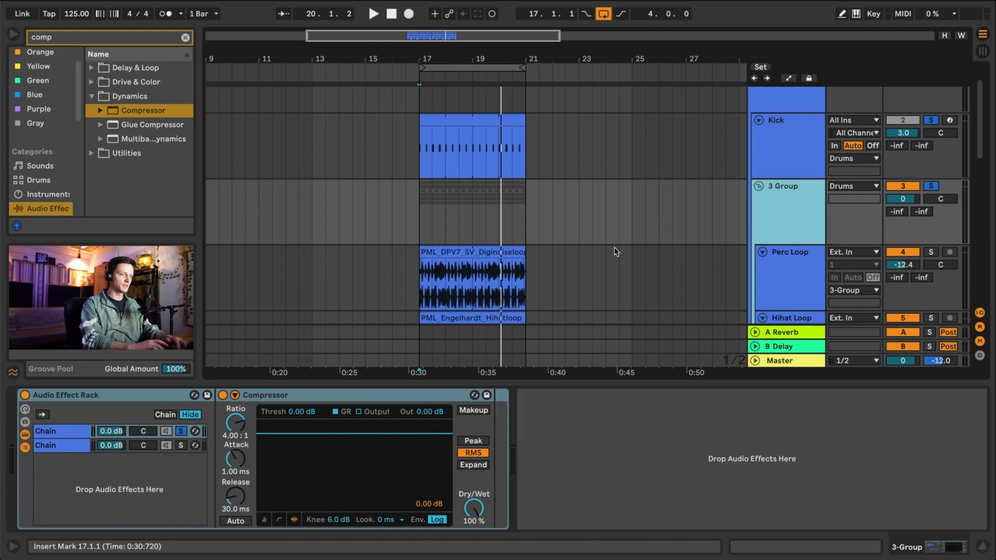
# - Enable the Compressor's sidechain and set its audio source to Kick
pyautogui.click(235, 395)
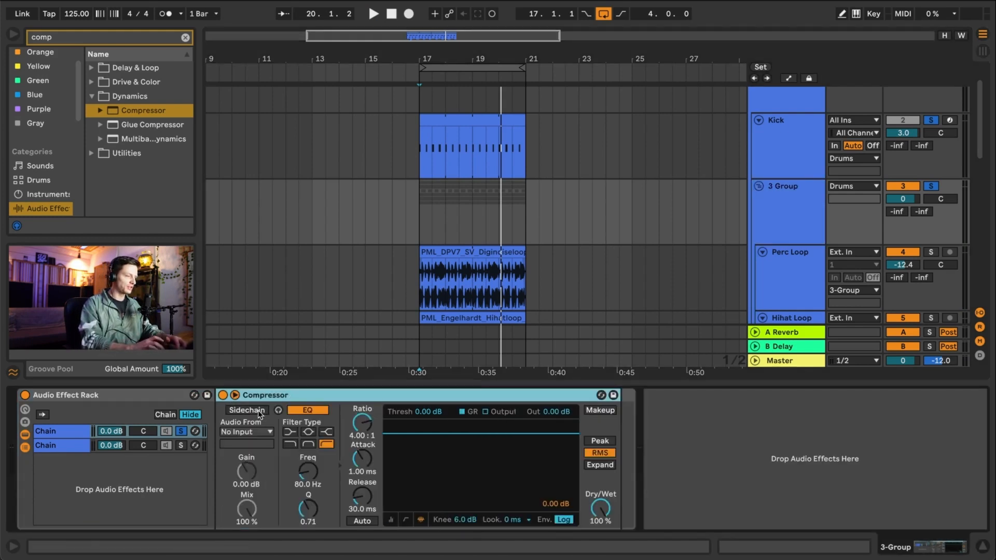
pyautogui.click(248, 411)
pyautogui.click(246, 432)
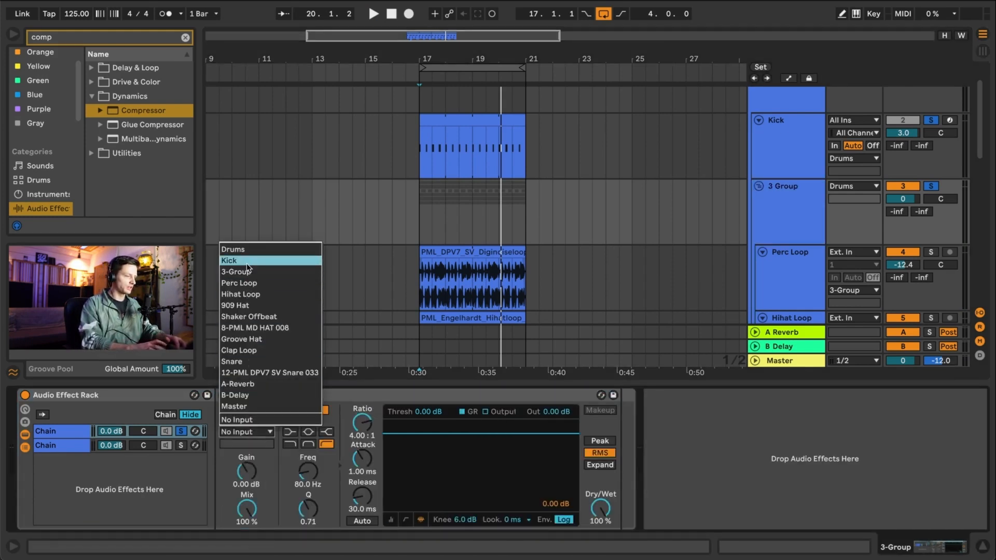
pyautogui.click(247, 261)
# - During playback, set the Compressor's threshold to -37.1 dB, attack to 0.01 ms and release to 194 ms
pyautogui.press('space')
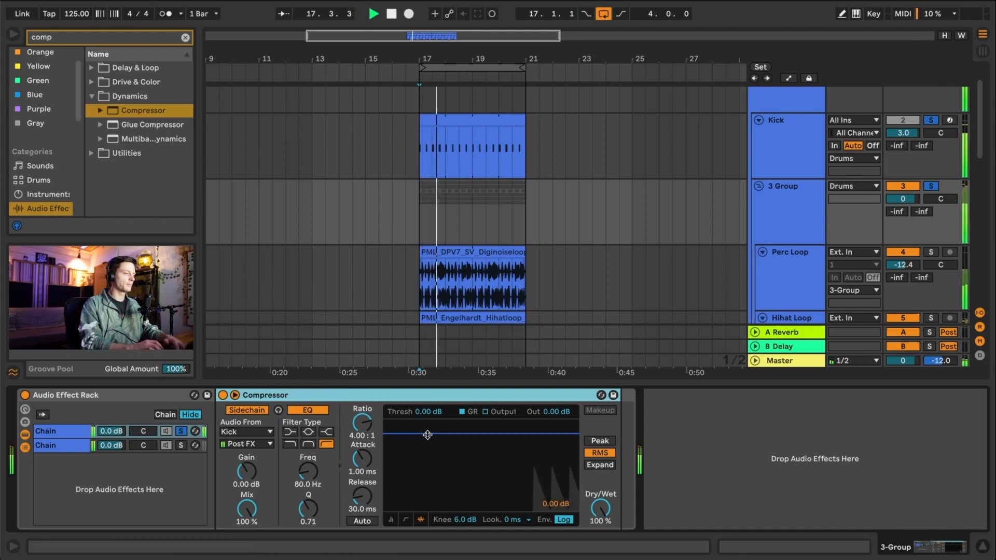
pyautogui.moveTo(481, 449); pyautogui.dragTo(481, 496)
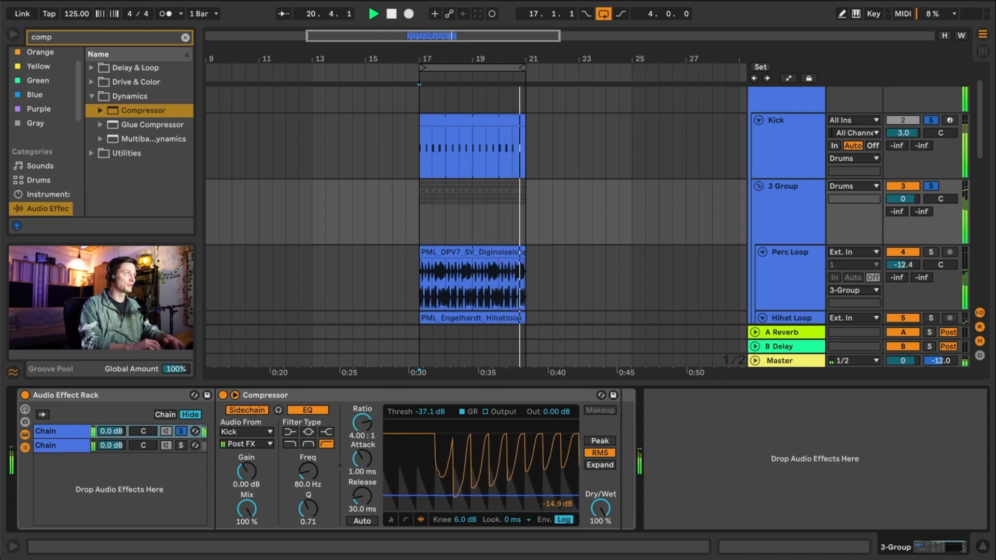
pyautogui.moveTo(371, 494); pyautogui.dragTo(371, 479)
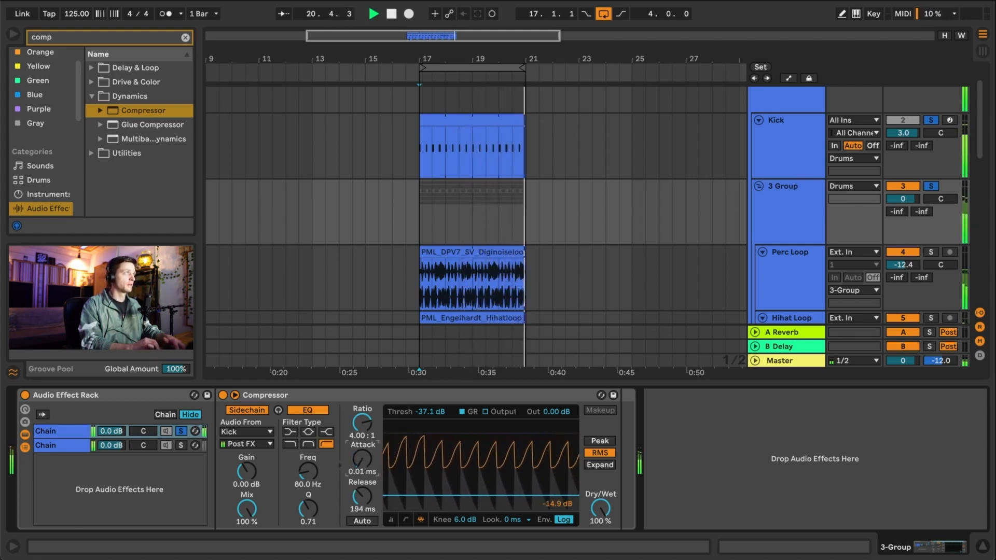
# - During loop playback, set the Compressor's ratio to 1.54 : 1 and its release to 164 ms
pyautogui.moveTo(362, 423); pyautogui.dragTo(363, 442)
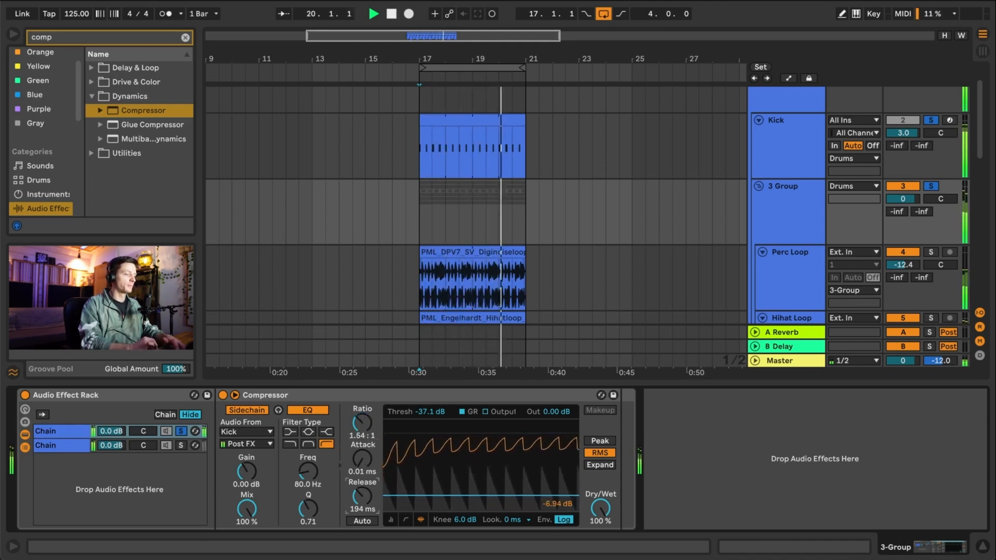
pyautogui.moveTo(362, 497); pyautogui.dragTo(362, 524)
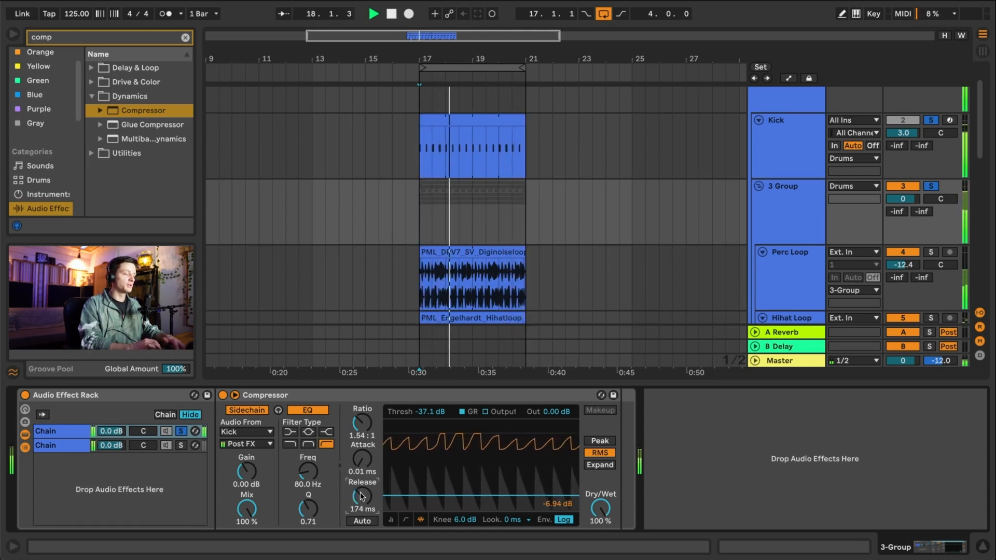
pyautogui.press('space')
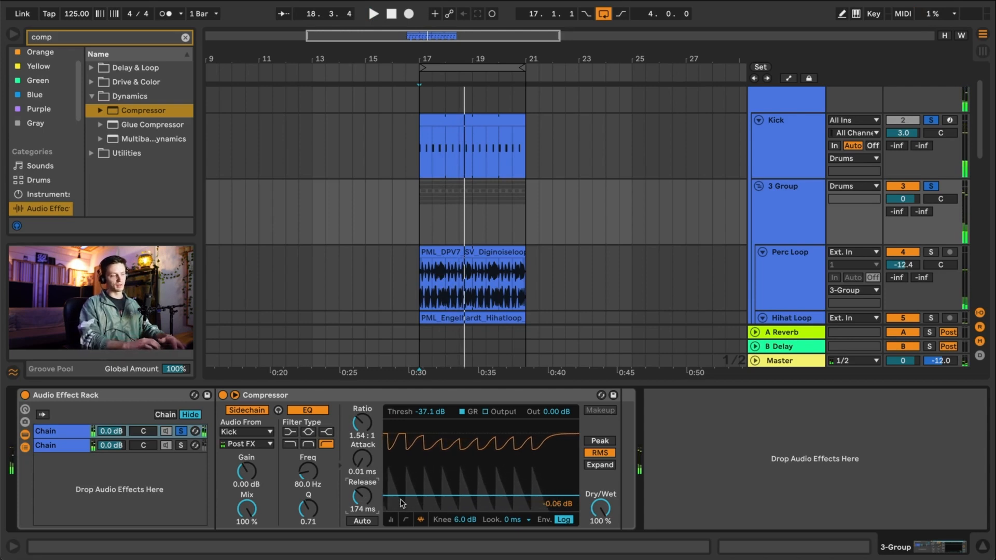
pyautogui.press('space')
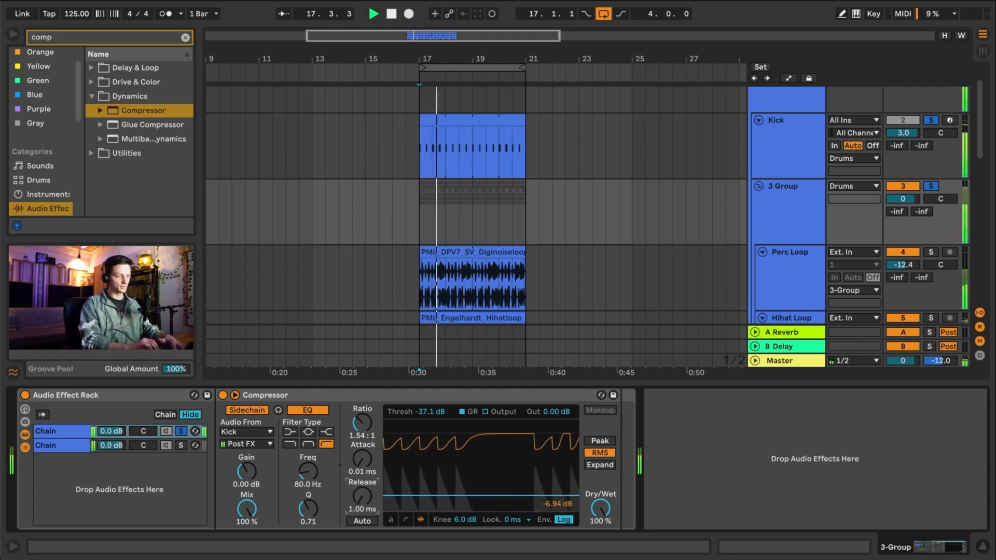
pyautogui.moveTo(362, 497)
pyautogui.mouseDown()
pyautogui.moveTo(362, 464)
pyautogui.moveTo(363, 494)
pyautogui.mouseUp()
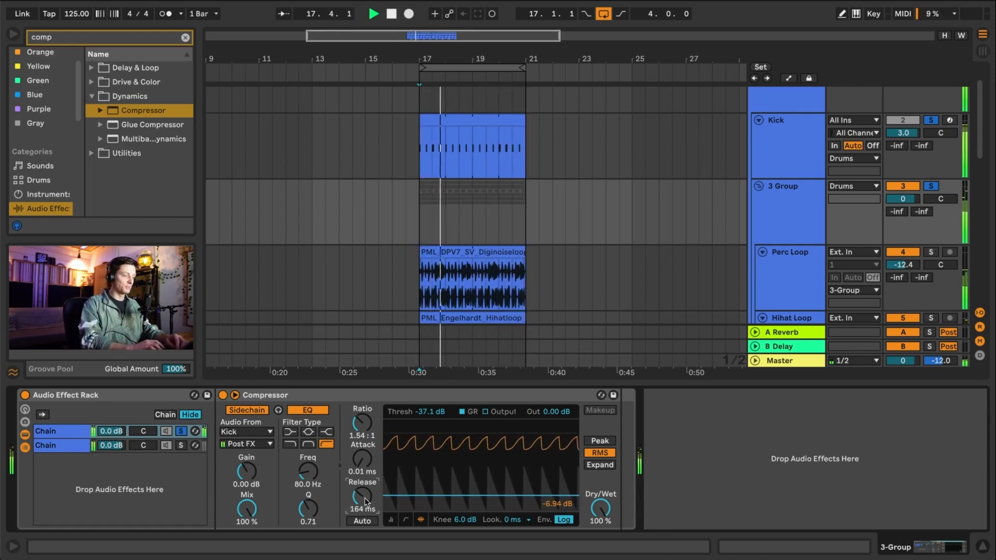
# - Find the Utility effect in the browser and insert it after the Compressor inside the rack chain
pyautogui.click(354, 400)
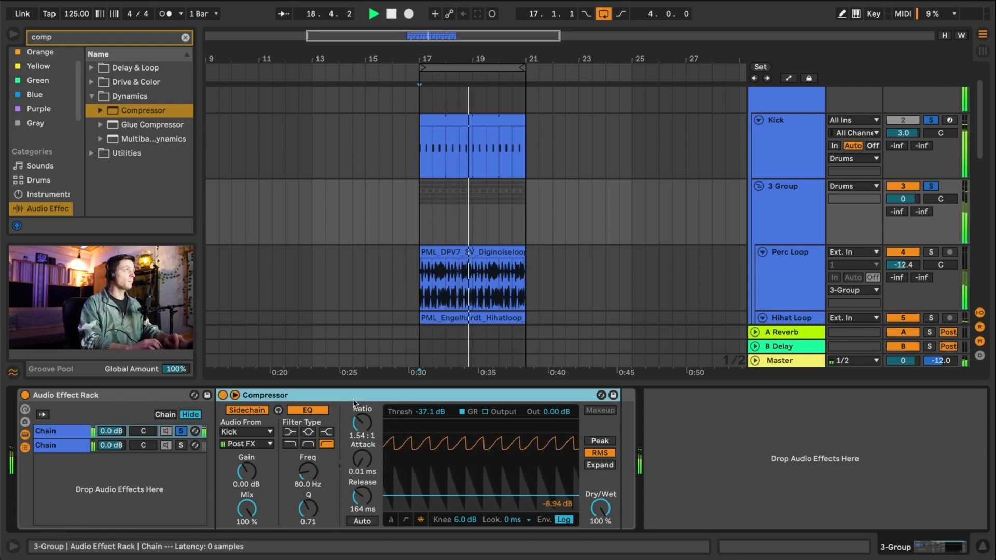
pyautogui.click(91, 40)
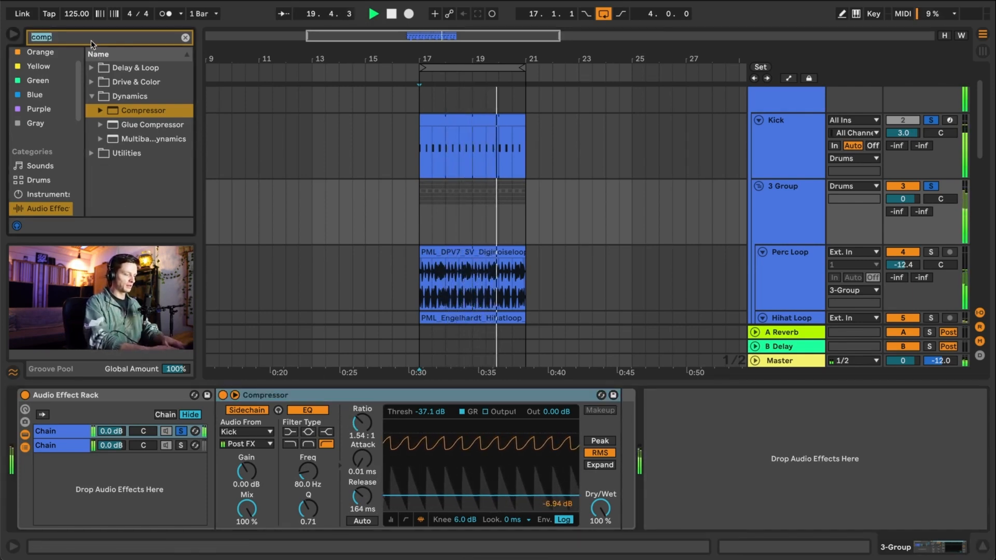
pyautogui.press('BackSpace')
pyautogui.press('BackSpace')
pyautogui.press('BackSpace')
pyautogui.press('BackSpace')
pyautogui.write('util')
pyautogui.click(92, 68)
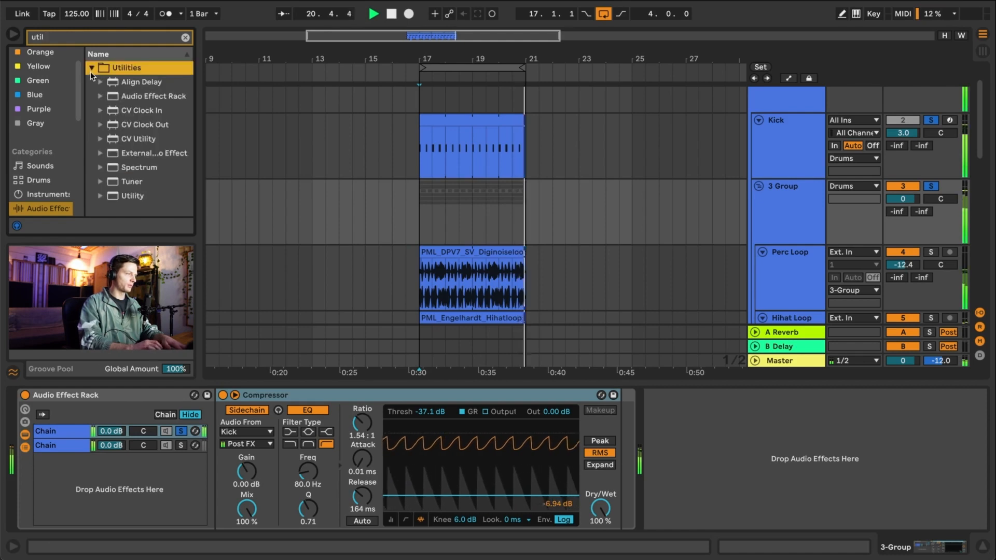
pyautogui.click(91, 69)
pyautogui.click(92, 68)
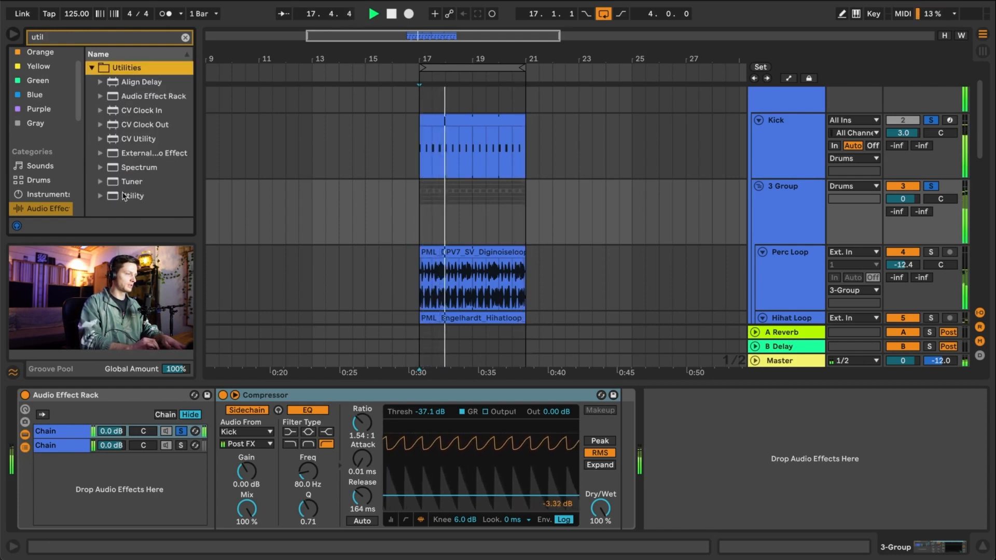
pyautogui.moveTo(132, 195); pyautogui.dragTo(619, 414)
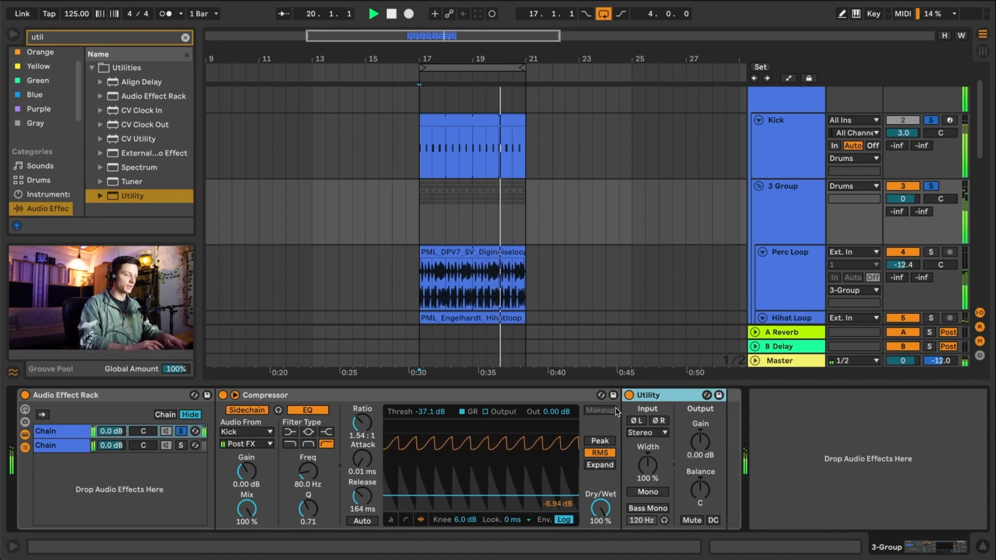
# - Find the LFO modulator in the browser and place it after Utility inside the rack chain
pyautogui.click(133, 41)
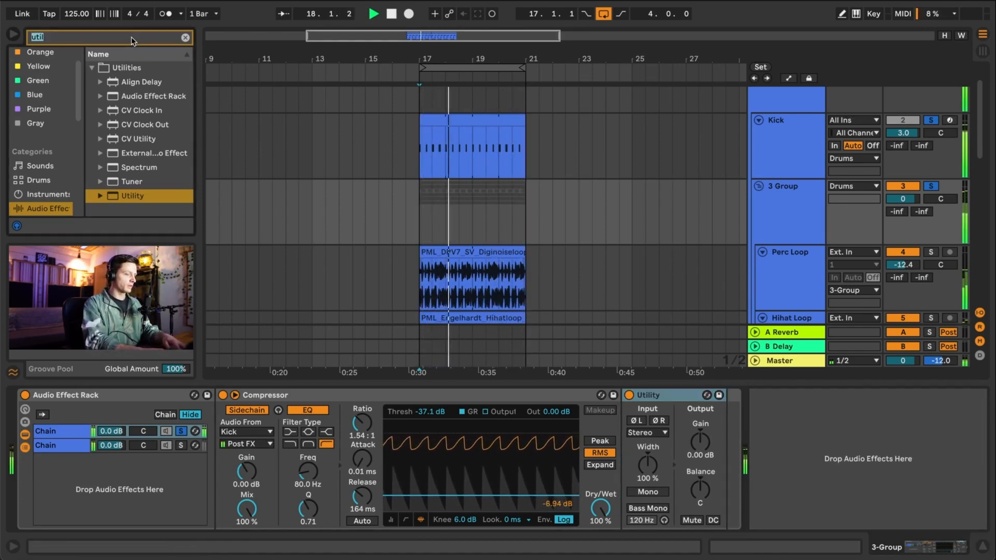
pyautogui.write('lfo')
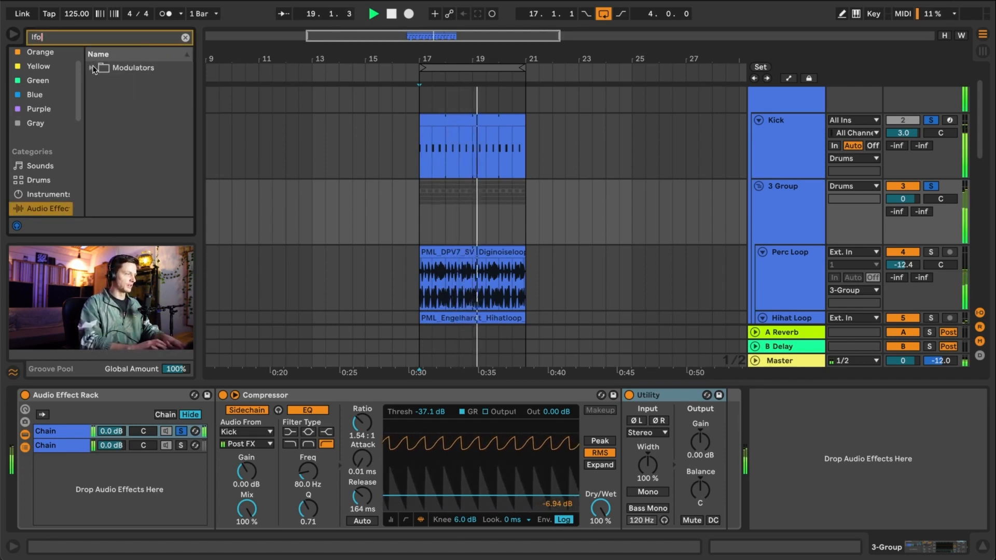
pyautogui.click(121, 97)
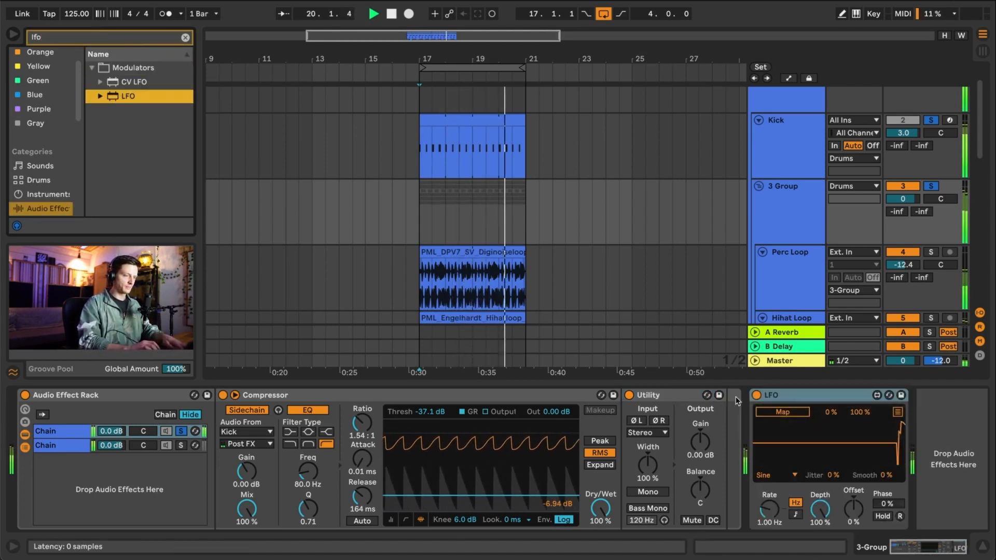
pyautogui.moveTo(784, 396); pyautogui.dragTo(730, 408)
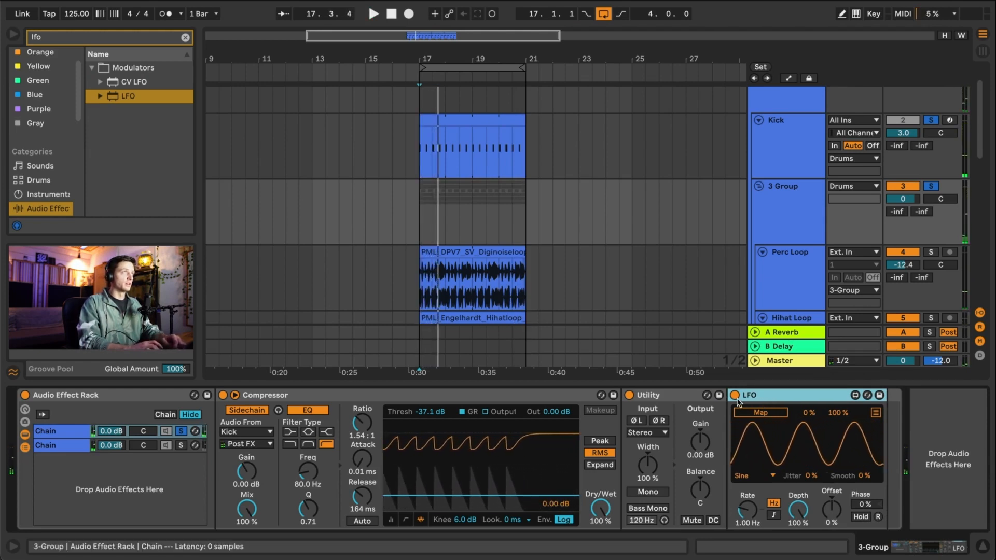
# - Map the LFO to Utility's Gain with the Up waveform and a tempo-synced 1/4 rate, and play the loop
pyautogui.click(757, 414)
pyautogui.moveTo(748, 510); pyautogui.dragTo(747, 506)
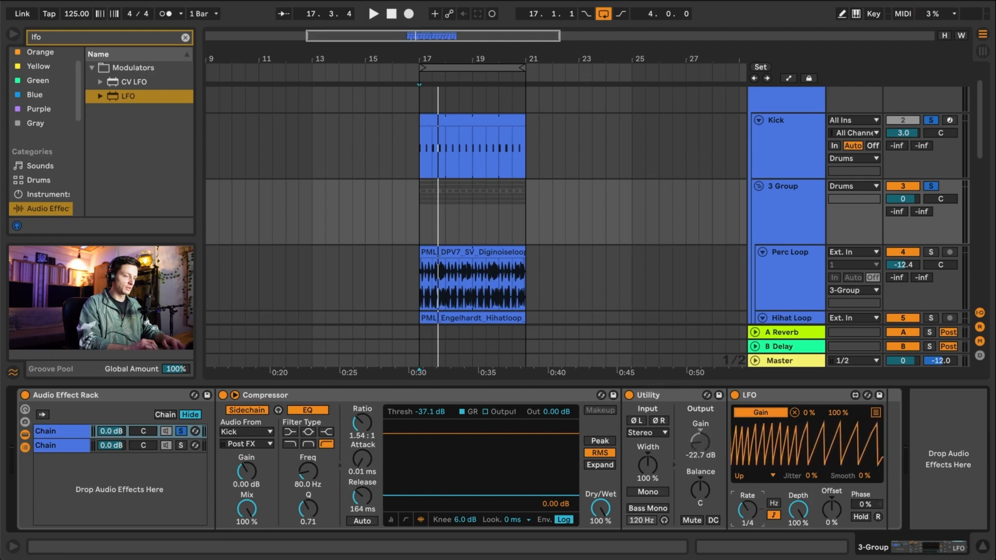
pyautogui.press('space')
pyautogui.press('space')
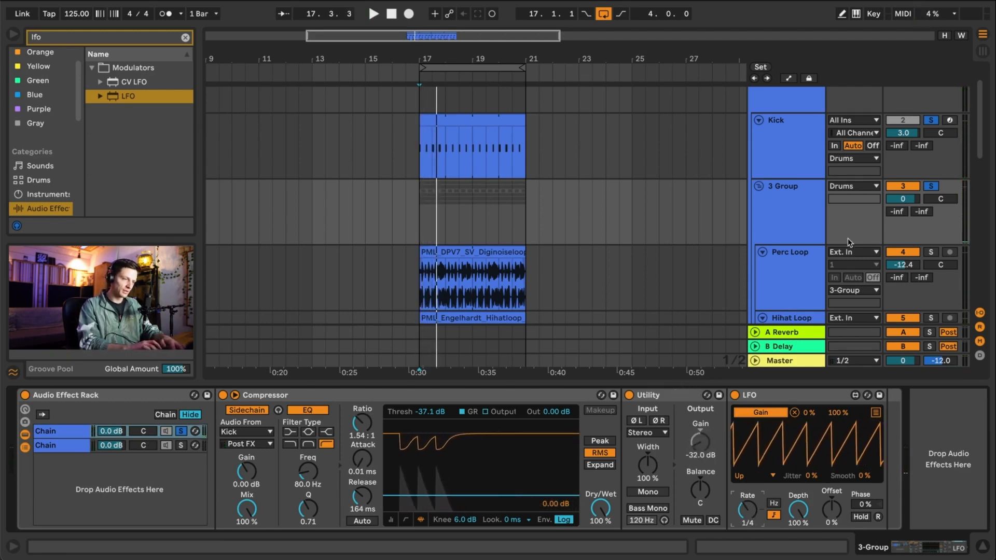
# - Lower the 3 Group track's volume to -24.0 dB and audition the loop
pyautogui.moveTo(902, 197); pyautogui.dragTo(904, 225)
pyautogui.press('space')
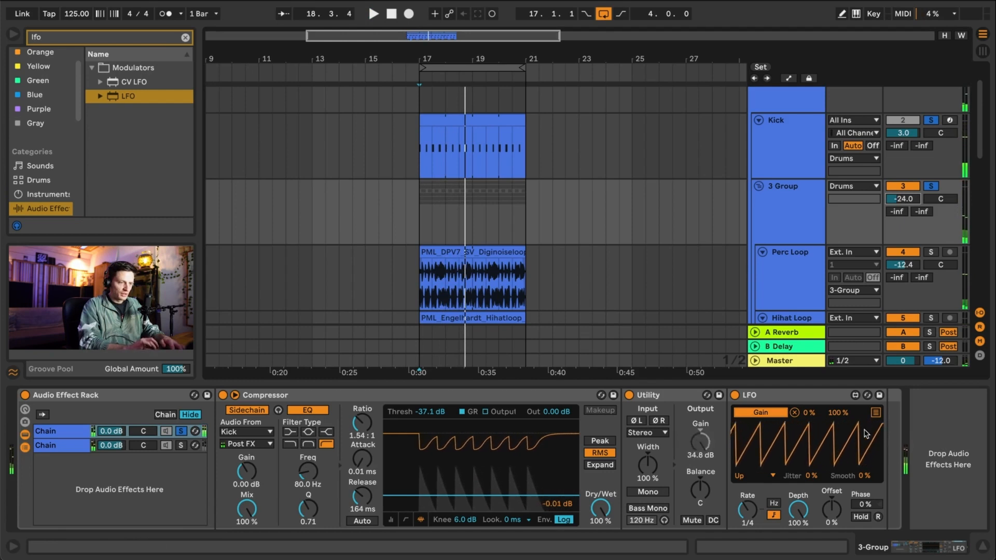
# - Delete the LFO and add a Shaper modulator after Utility in its place
pyautogui.click(799, 395)
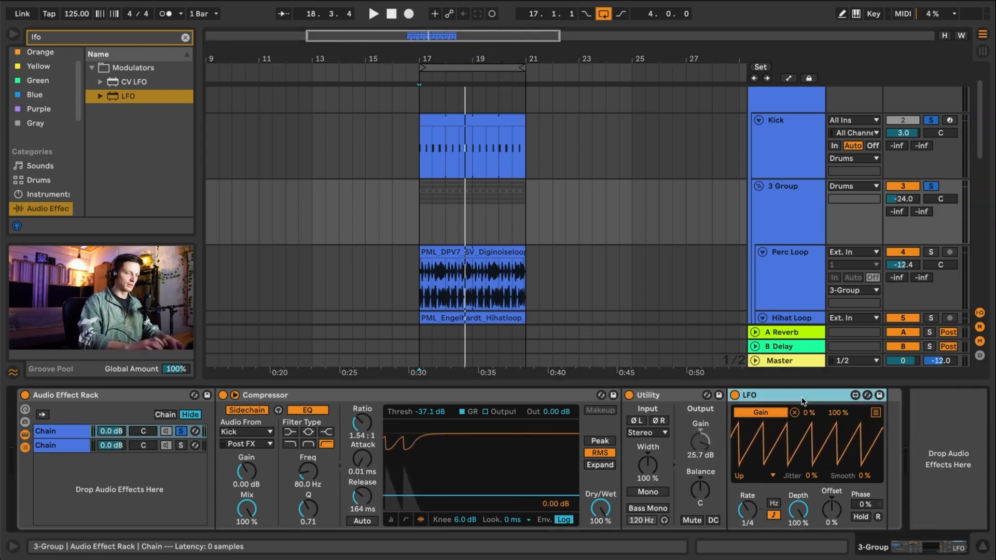
pyautogui.press('Delete')
pyautogui.click(89, 39)
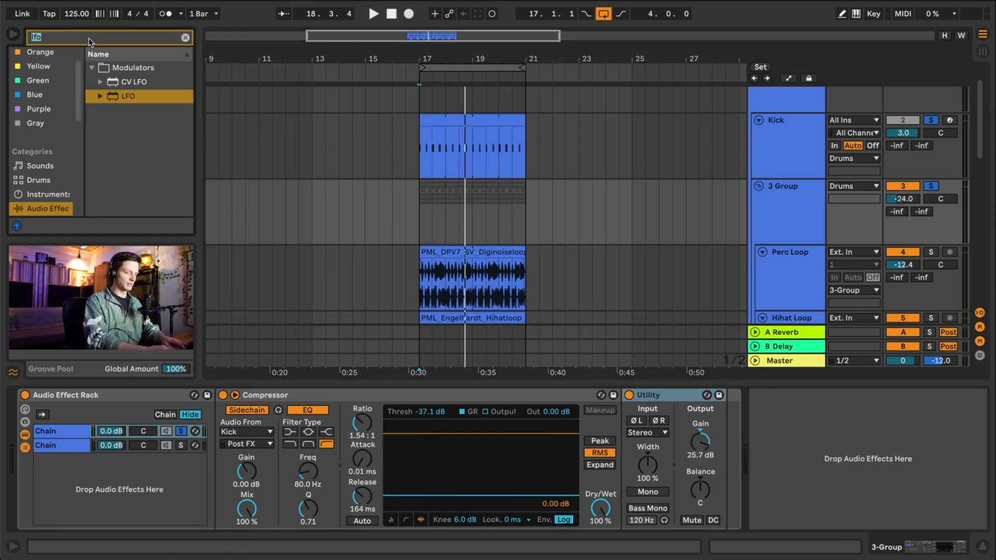
pyautogui.write('shaper')
pyautogui.press('Return')
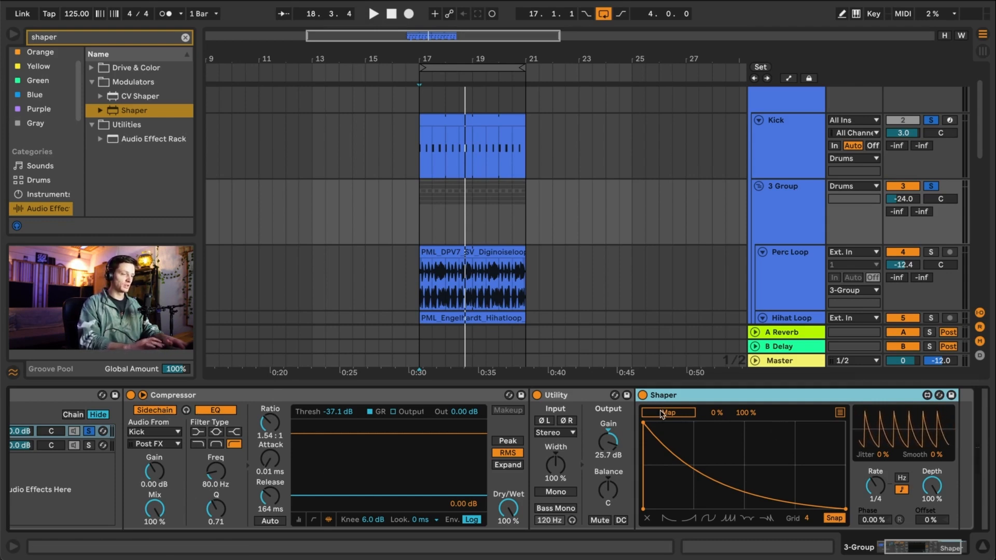
# - Draw a rising ramp in the Shaper that peaks near the end on a 16 grid, and map it to Utility's Gain
pyautogui.click(642, 422)
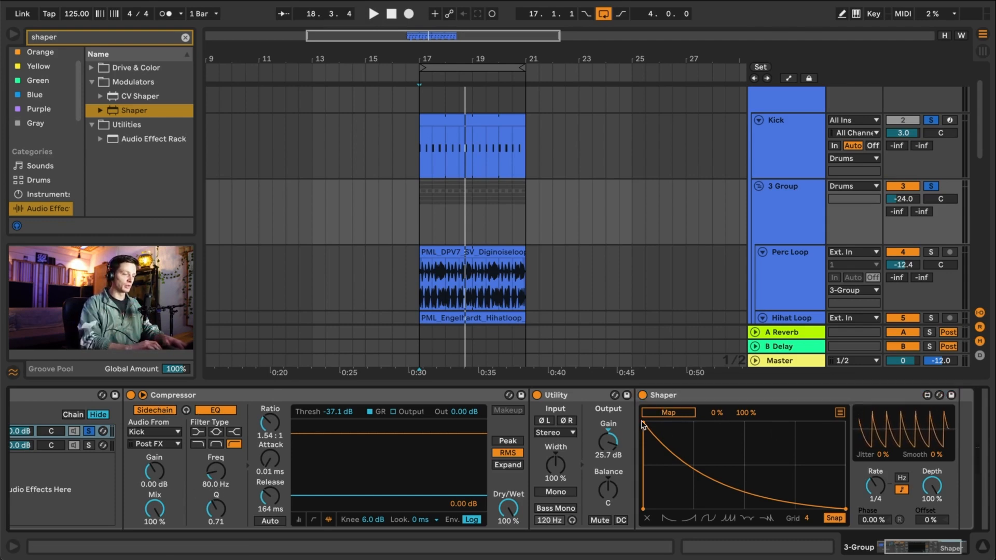
pyautogui.click(676, 413)
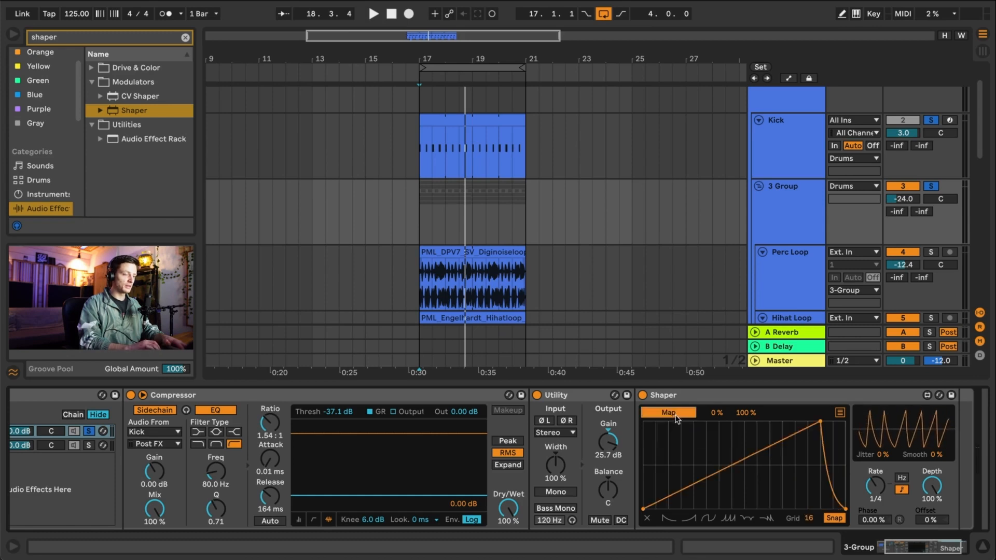
pyautogui.click(612, 442)
pyautogui.click(465, 397)
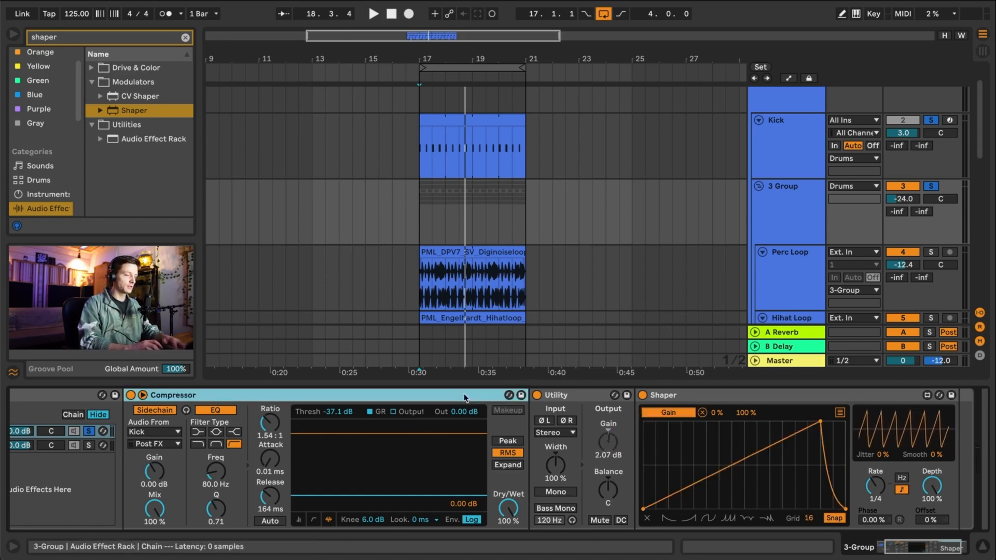
# - Play the loop and reshape the Shaper curve's falling end with an extra breakpoint on its slope
pyautogui.press('space')
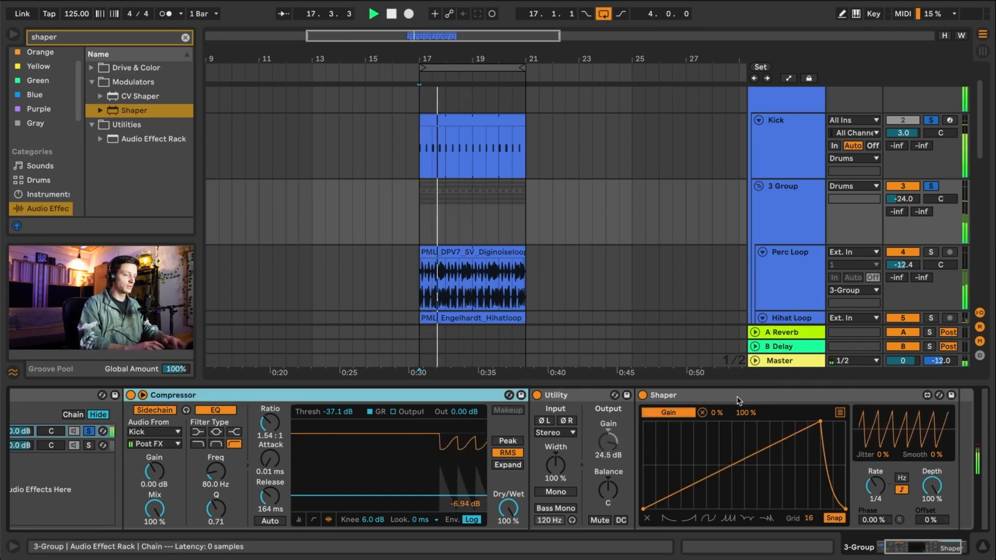
pyautogui.hscroll(3, 742, 415)
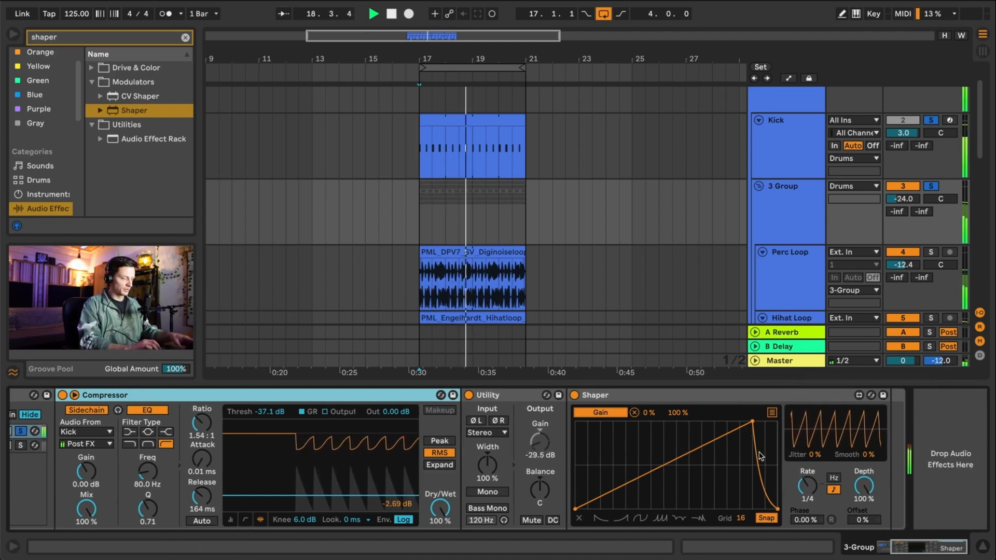
pyautogui.moveTo(758, 455); pyautogui.dragTo(758, 457)
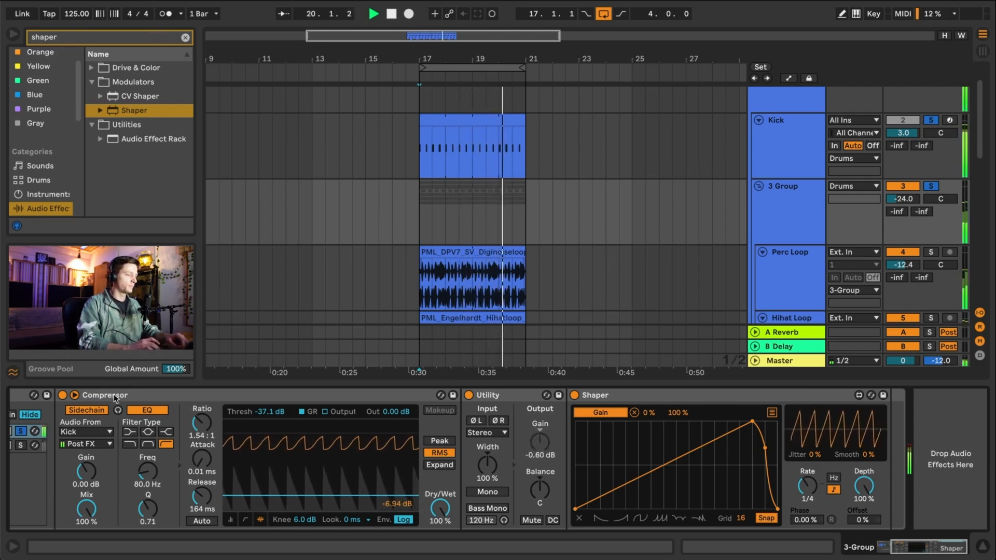
# - Solo the rack's empty second chain too, and lower the Compressor chain's volume to -12.4 dB
pyautogui.hscroll(-3, 115, 399)
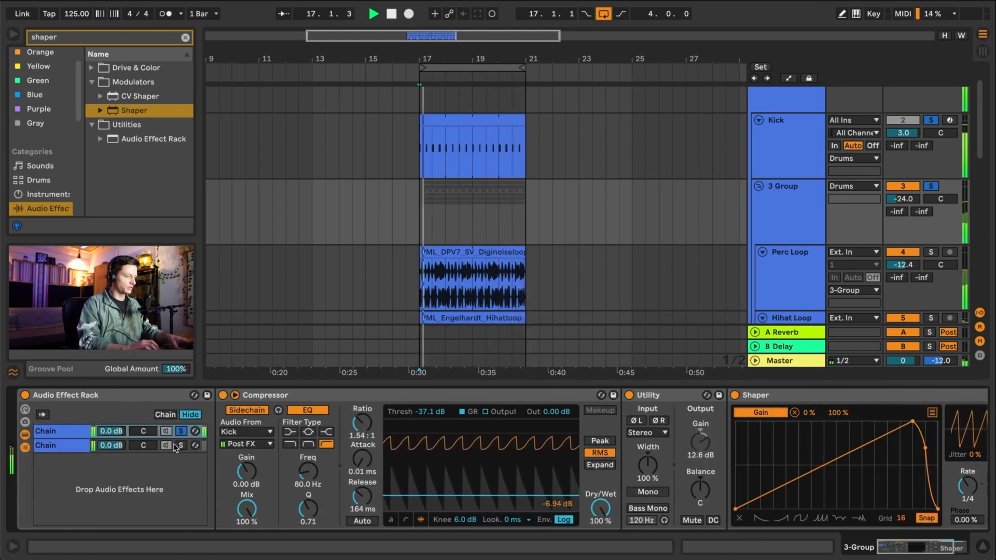
pyautogui.click(181, 445)
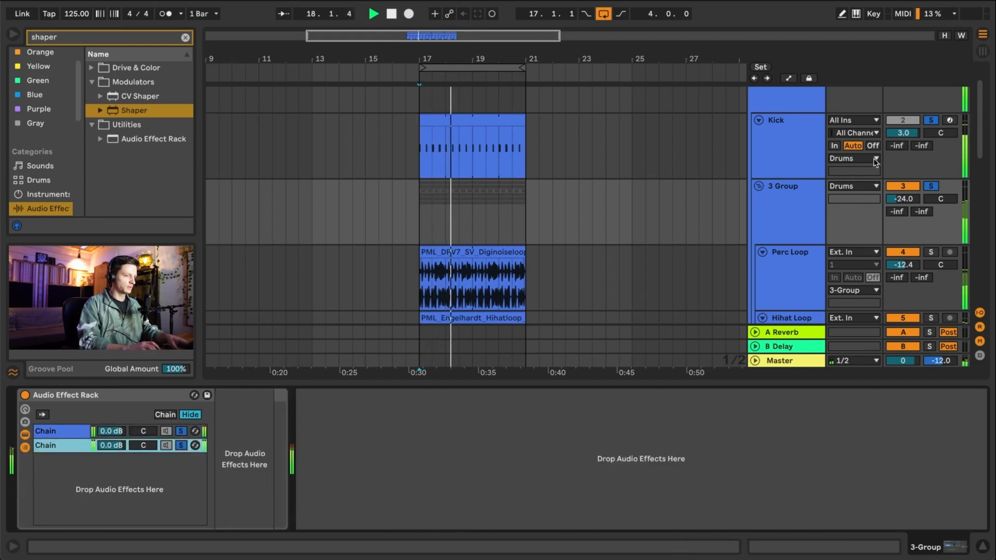
pyautogui.click(75, 436)
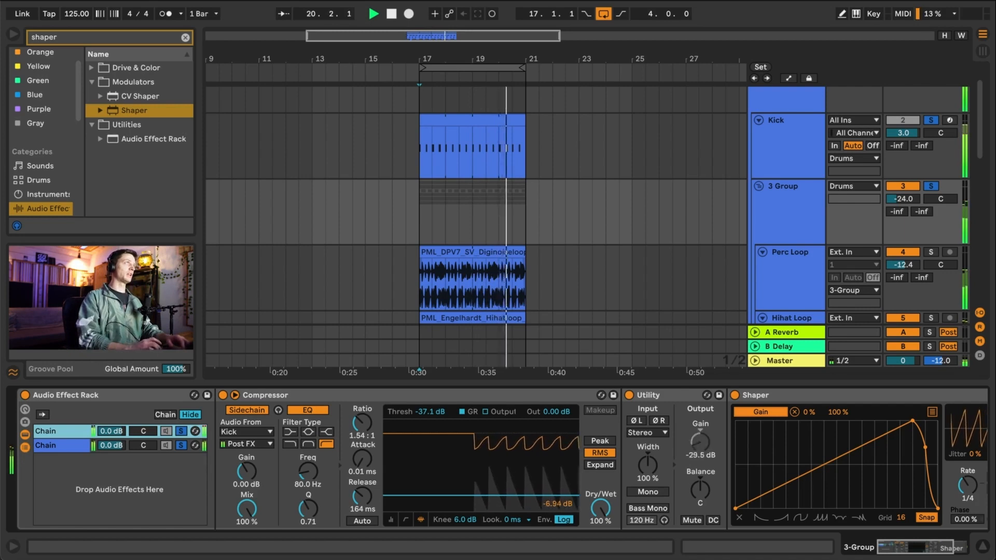
pyautogui.moveTo(116, 432); pyautogui.dragTo(117, 448)
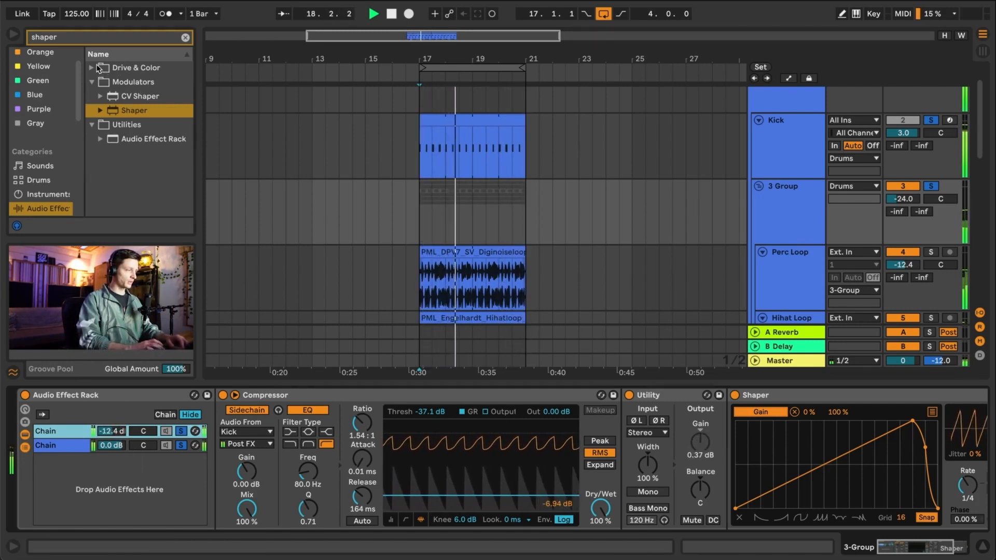
# - Find Overdrive in the browser, add it to the Compressor chain and place it between Utility and Shaper
pyautogui.click(93, 68)
pyautogui.click(130, 37)
pyautogui.write('o')
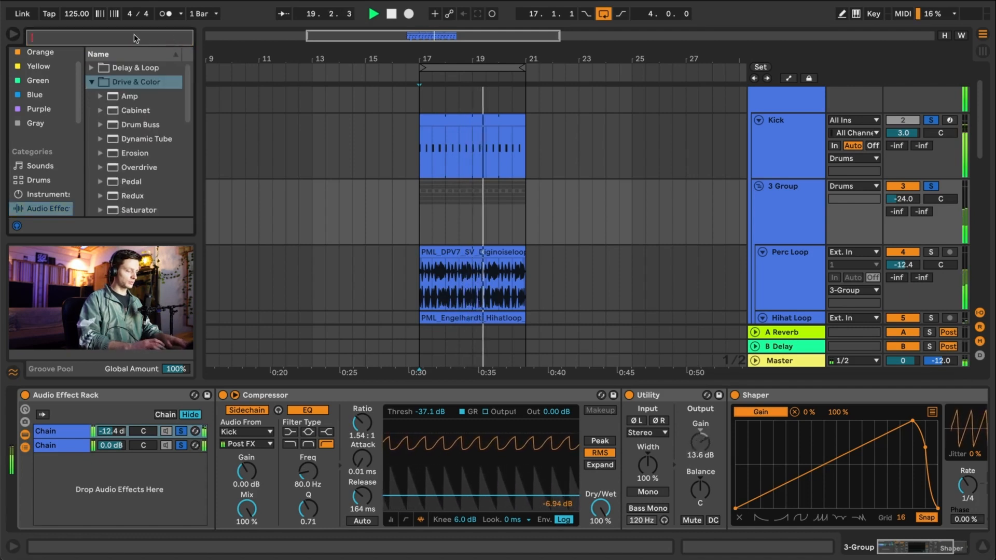
pyautogui.write('verd')
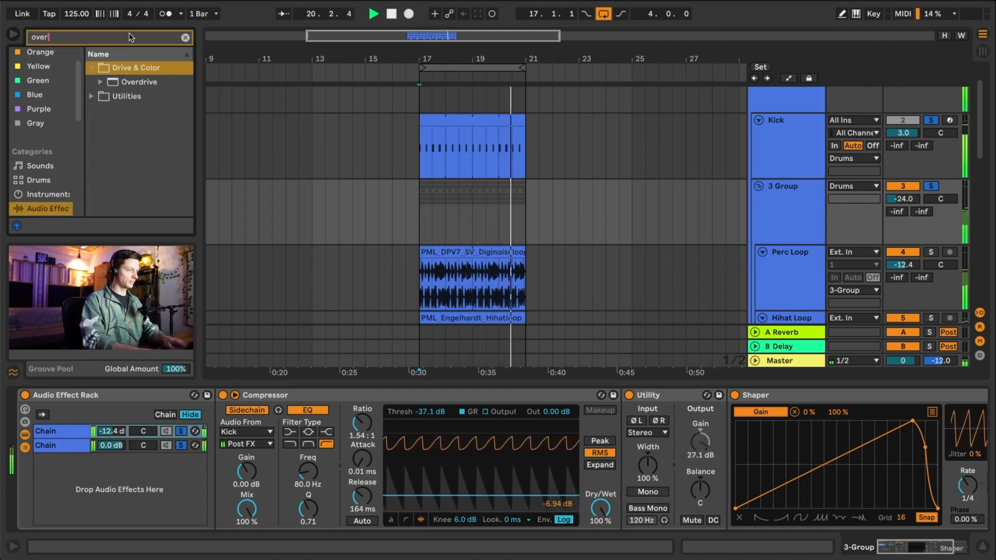
pyautogui.doubleClick(134, 82)
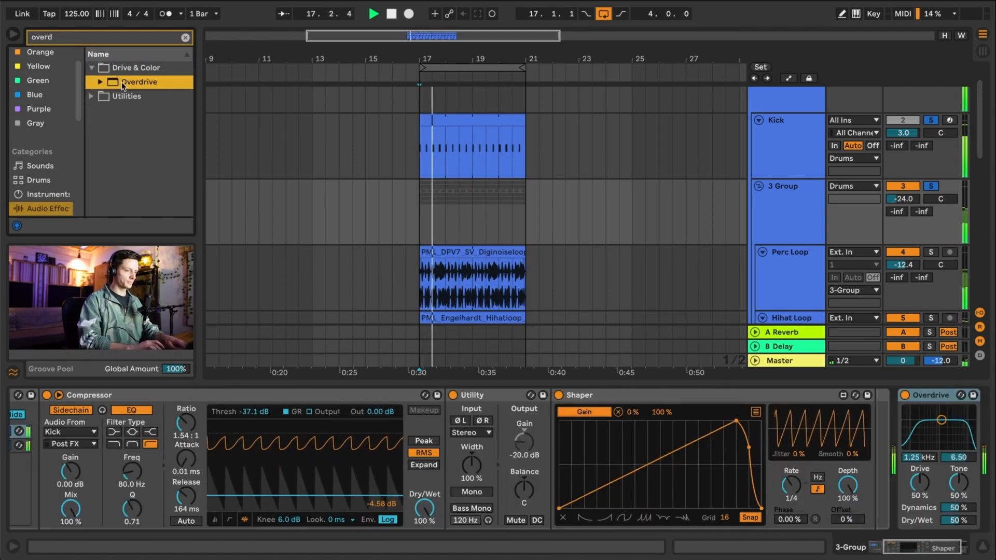
pyautogui.click(929, 396)
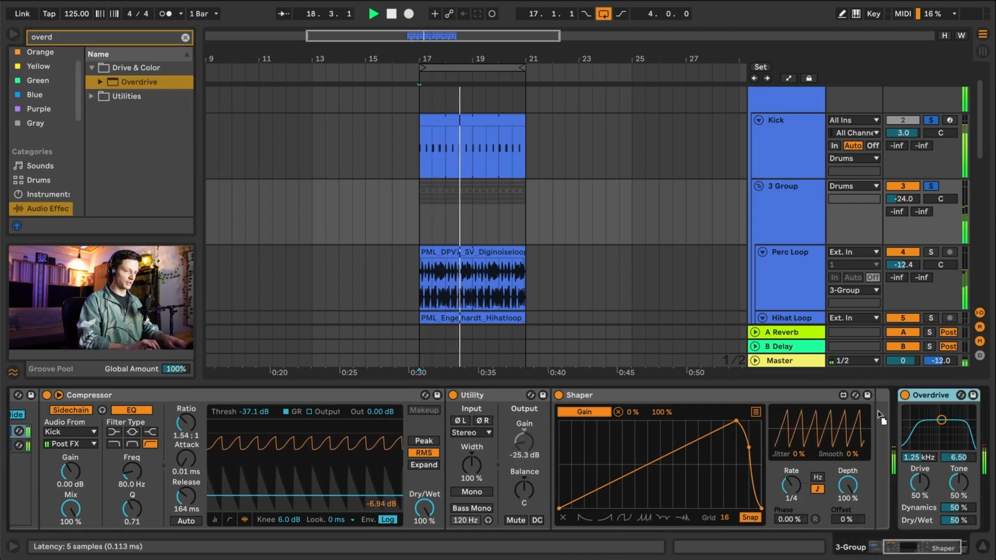
pyautogui.moveTo(947, 387); pyautogui.dragTo(823, 406)
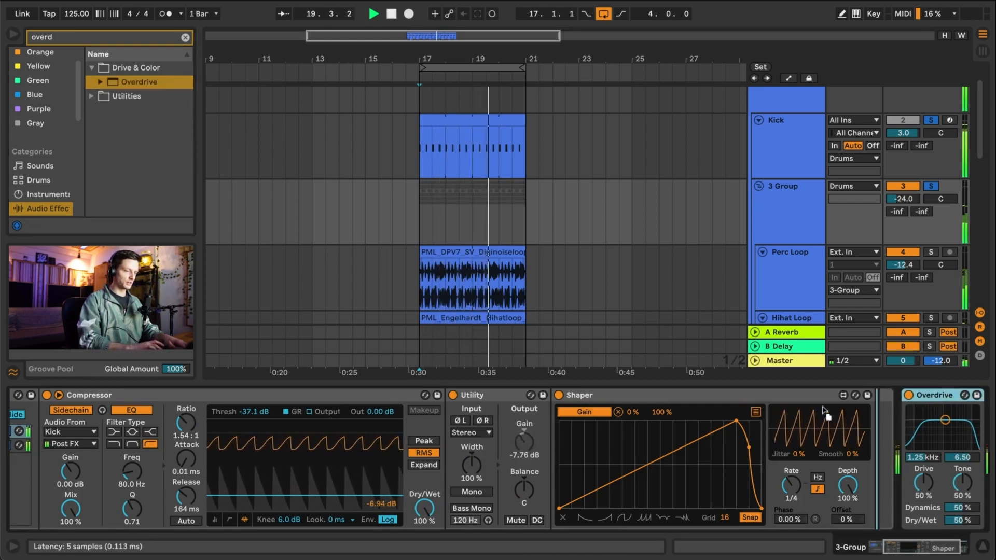
pyautogui.moveTo(573, 442); pyautogui.dragTo(572, 444)
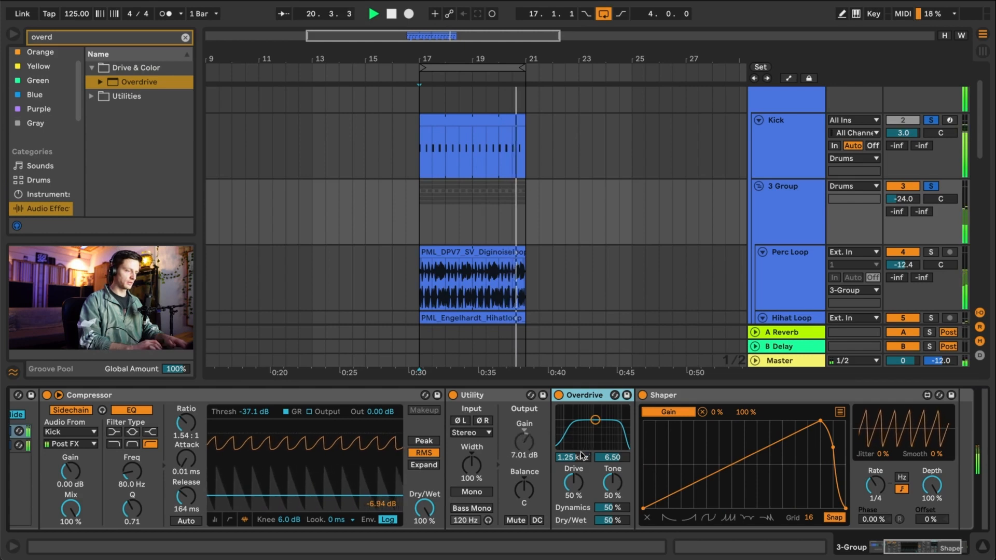
# - Set Overdrive's filter to 7.63 kHz with bandwidth 3.33, Drive 25%, Dynamics 0% and Dry/Wet 28%, and lower the Compressor chain's volume to -22.6 dB
pyautogui.moveTo(595, 420); pyautogui.dragTo(615, 433)
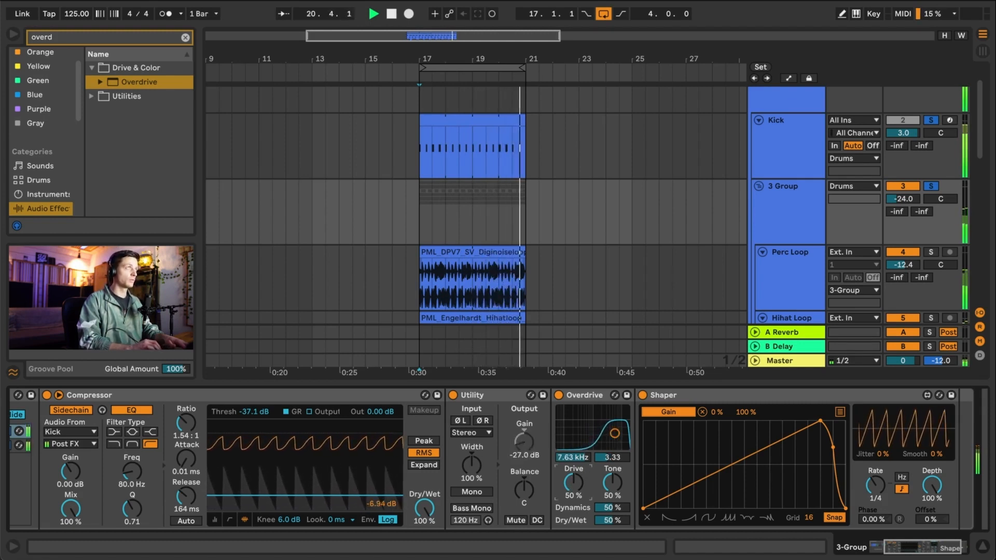
pyautogui.moveTo(573, 483); pyautogui.dragTo(613, 535)
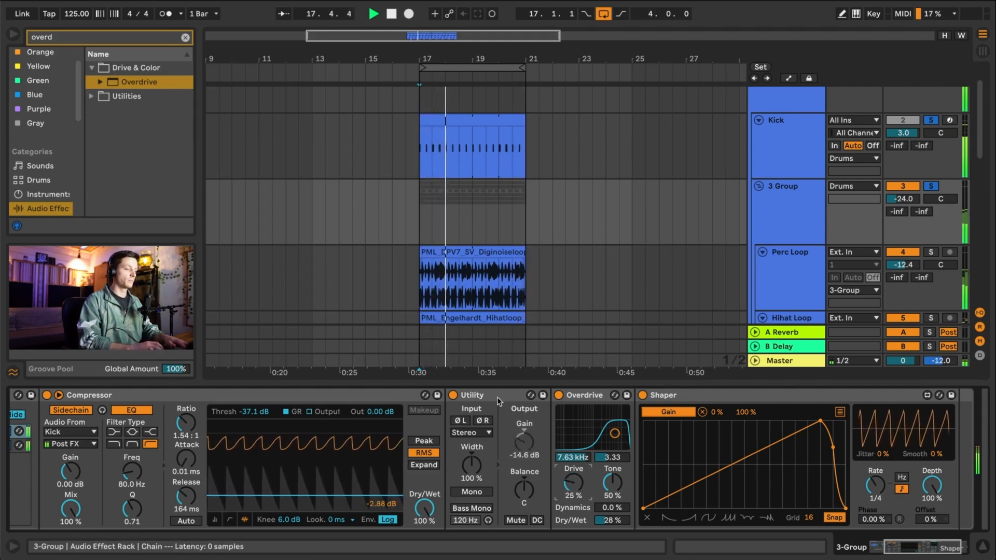
pyautogui.hscroll(-3, 497, 397)
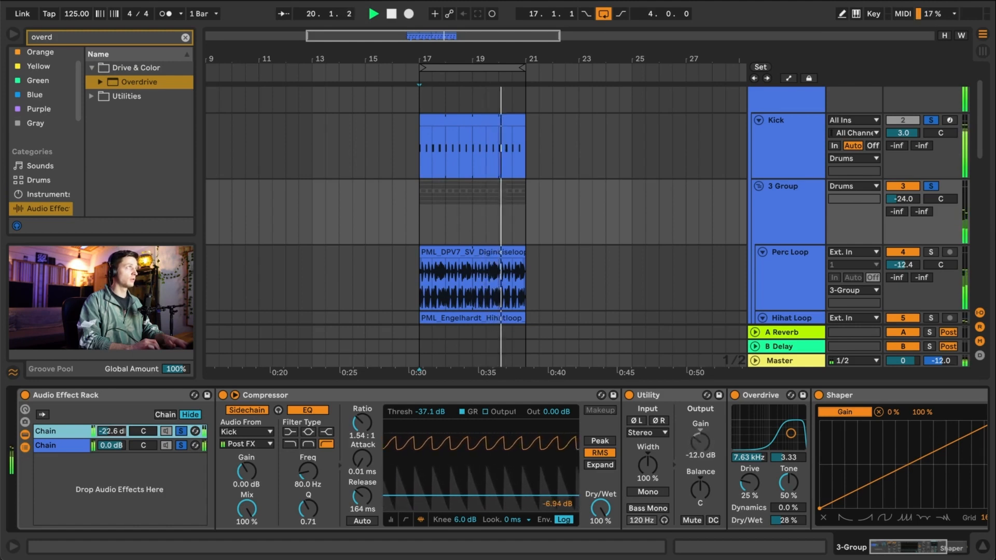
# - Solo only the percussion group inside Drums and reset its track volume to 0 dB
pyautogui.click(931, 186)
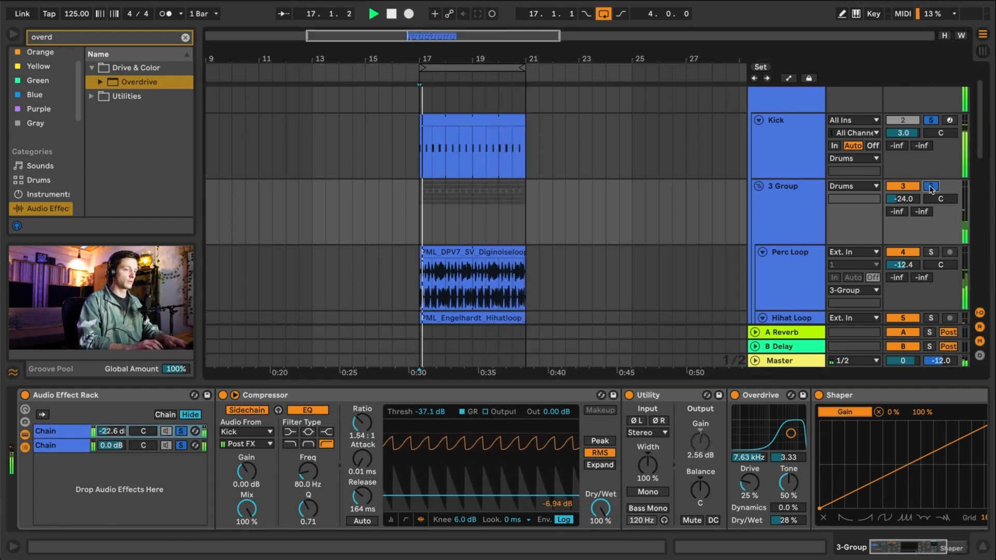
pyautogui.click(932, 188)
pyautogui.moveTo(908, 202)
pyautogui.mouseDown()
pyautogui.moveTo(907, 184)
pyautogui.moveTo(908, 193)
pyautogui.mouseUp()
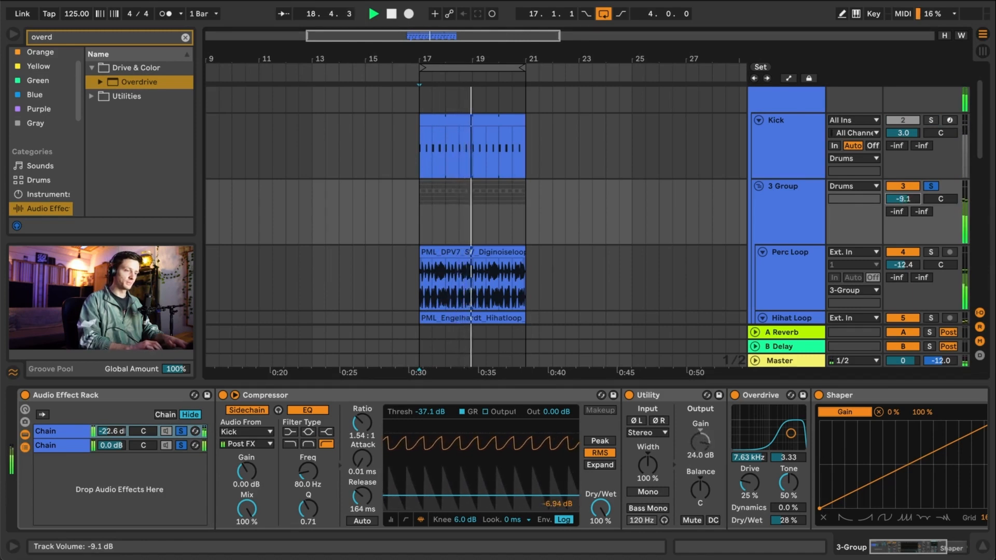
pyautogui.doubleClick(907, 203)
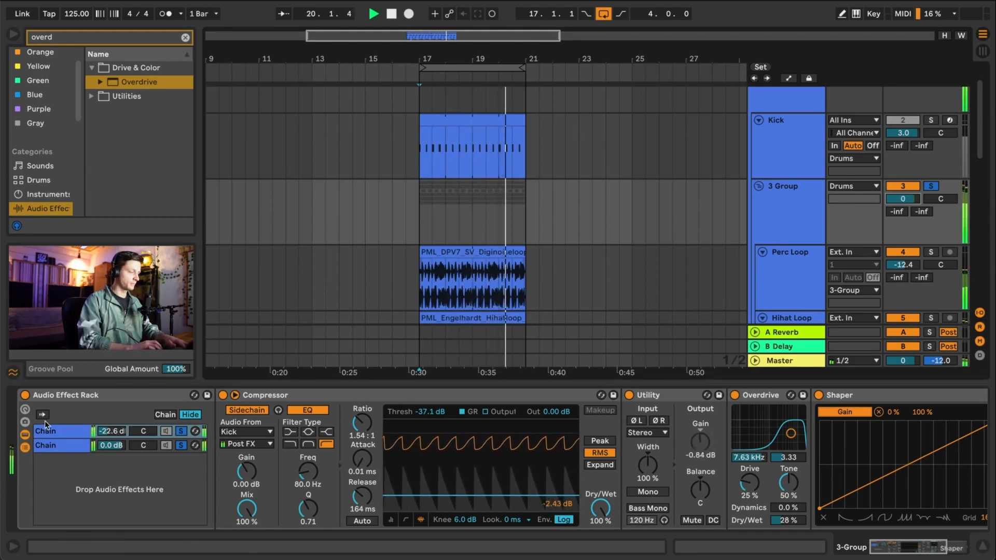
# - Bypass and re-enable the percussion group's Audio Effect Rack repeatedly during playback to compare the processed and dry sound
pyautogui.click(25, 396)
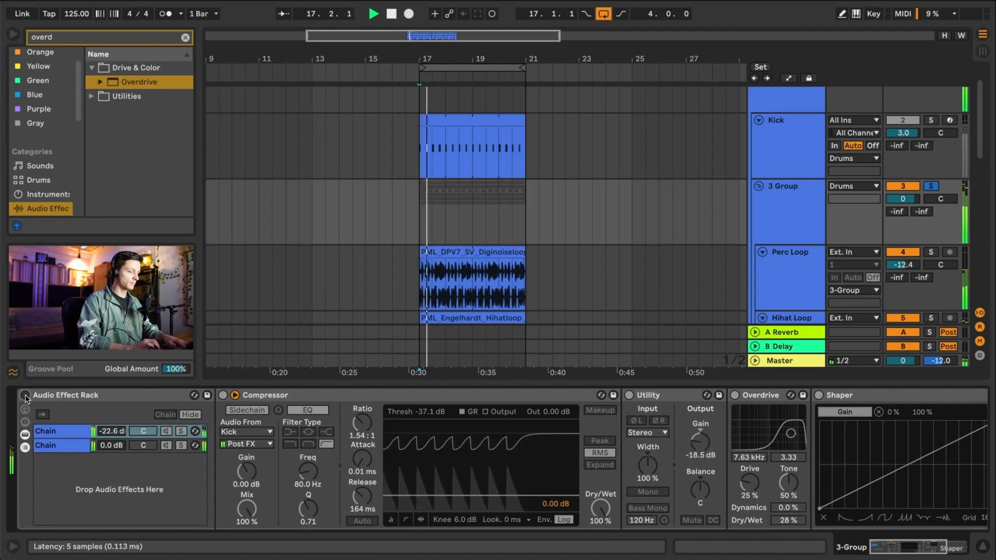
pyautogui.click(25, 396)
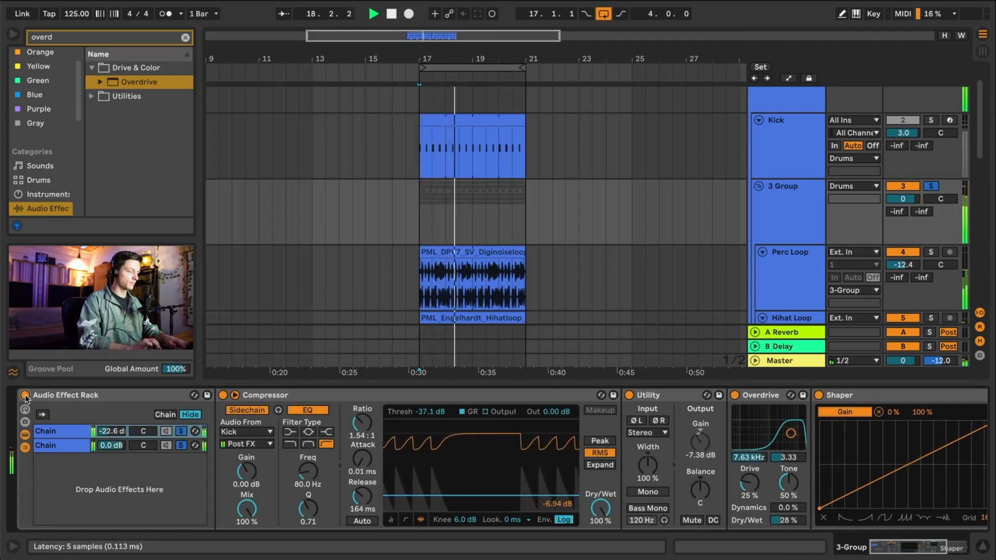
pyautogui.click(25, 396)
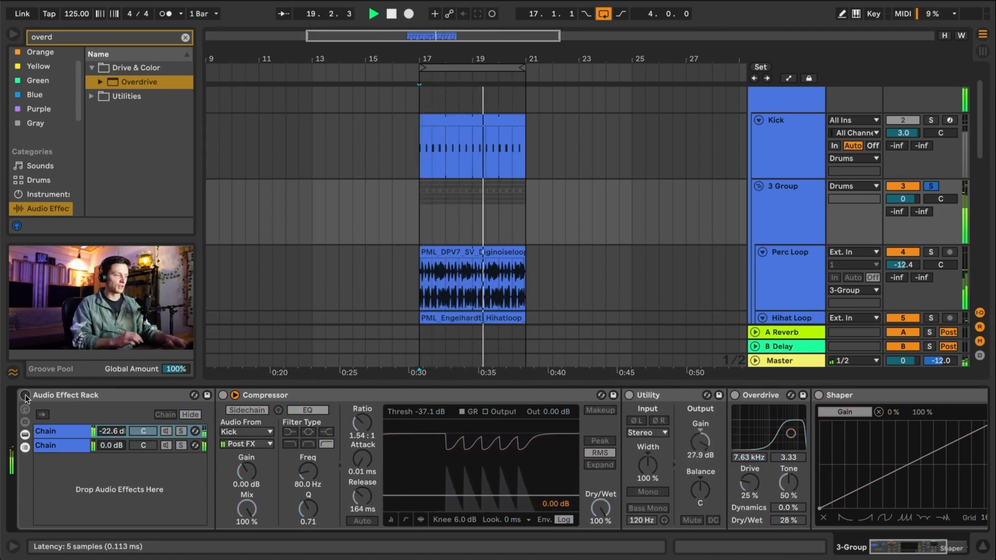
pyautogui.doubleClick(63, 396)
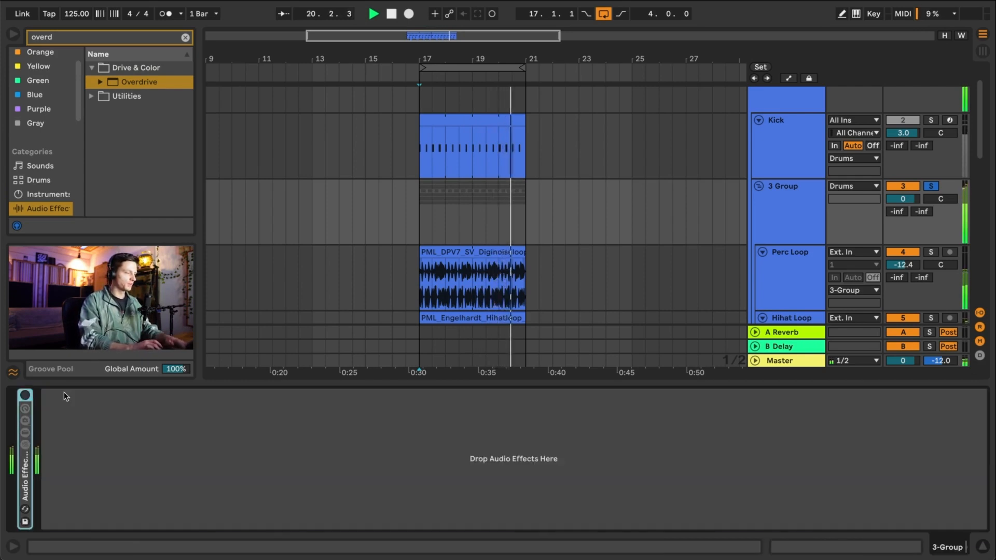
pyautogui.doubleClick(28, 458)
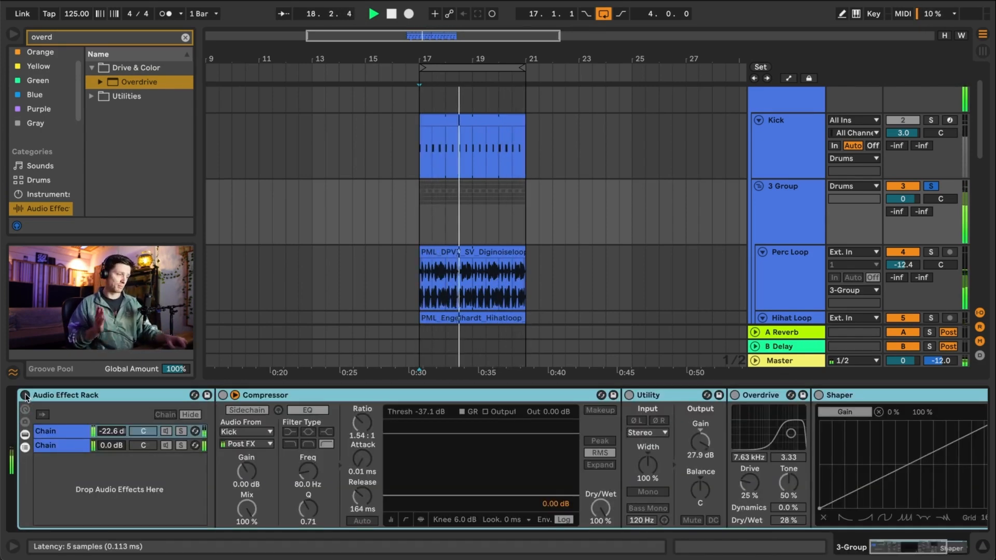
pyautogui.click(25, 396)
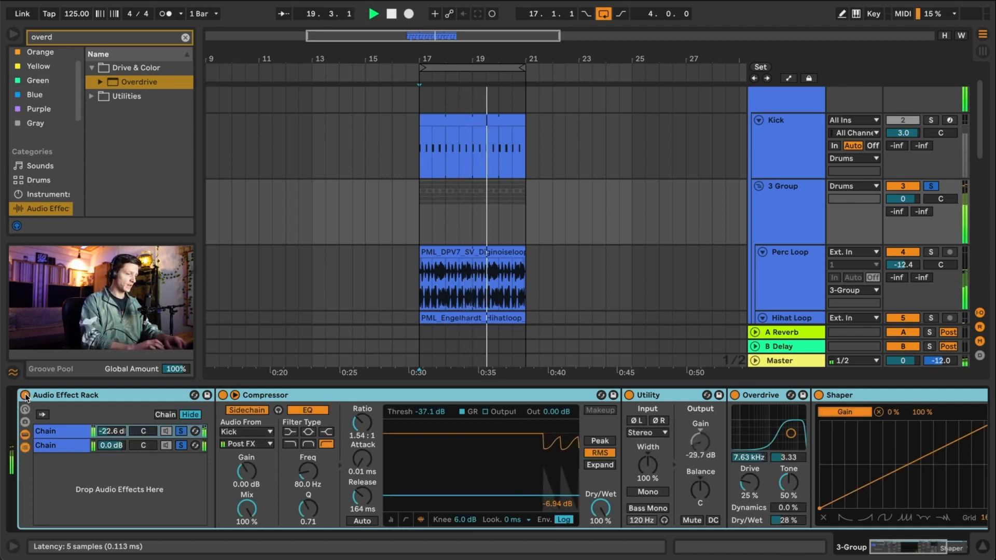
pyautogui.doubleClick(74, 396)
pyautogui.doubleClick(55, 400)
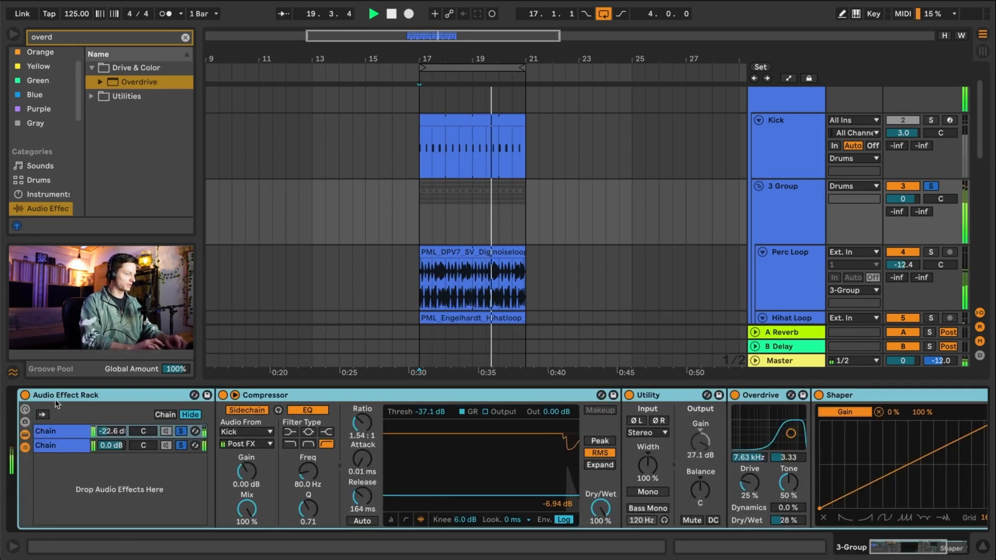
pyautogui.doubleClick(61, 394)
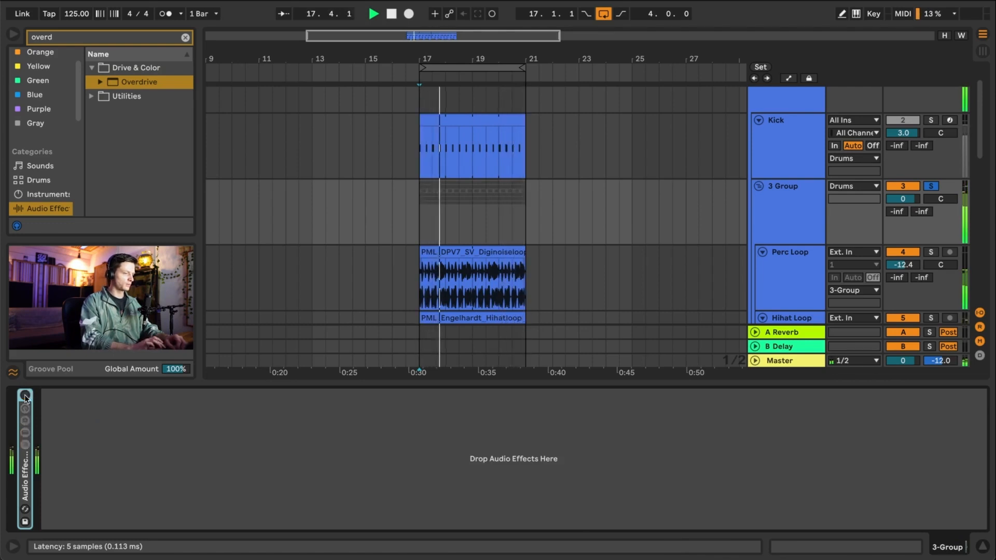
pyautogui.doubleClick(28, 461)
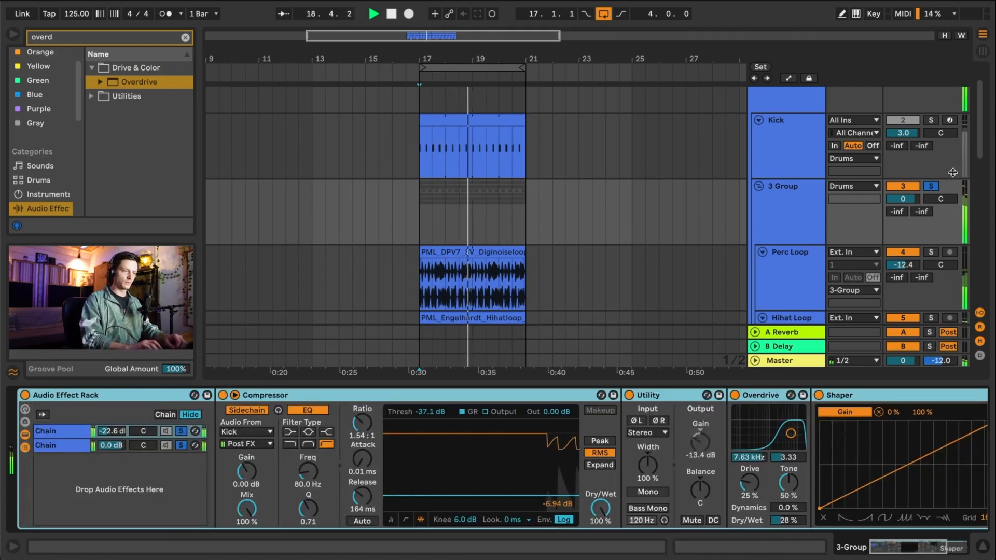
# - Unsolo the percussion group, solo the whole Drums group instead, and fold the percussion group's tracks
pyautogui.click(933, 187)
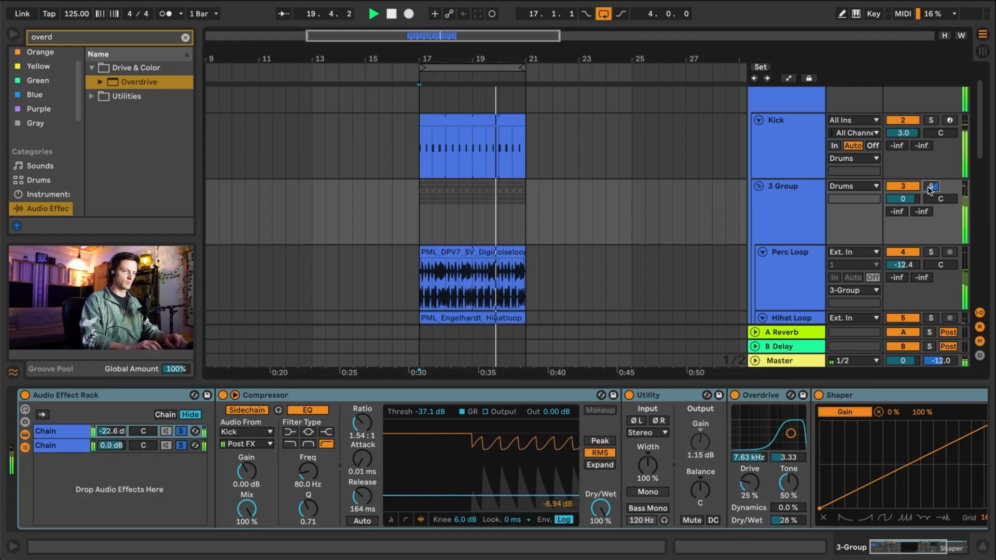
pyautogui.scroll(2, 932, 190)
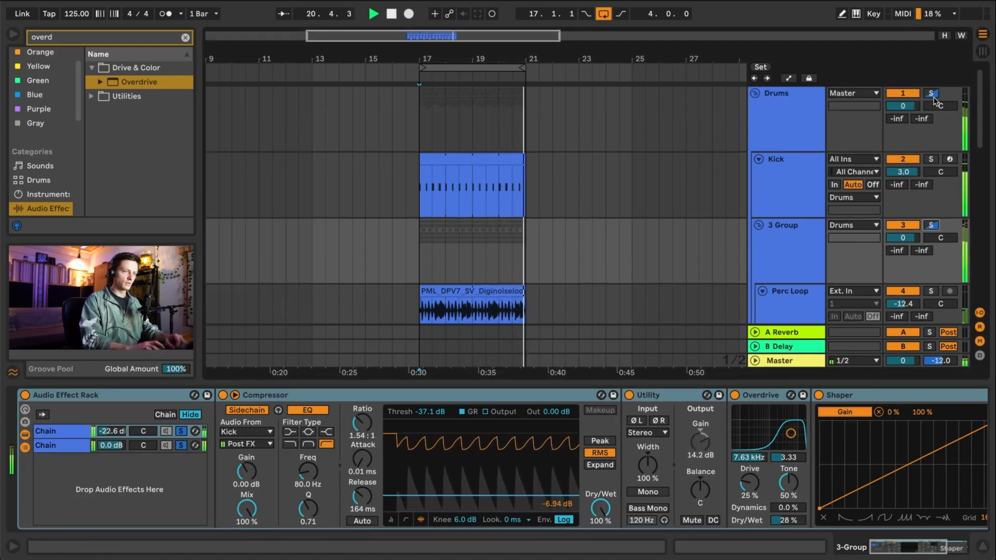
pyautogui.scroll(-4, 580, 202)
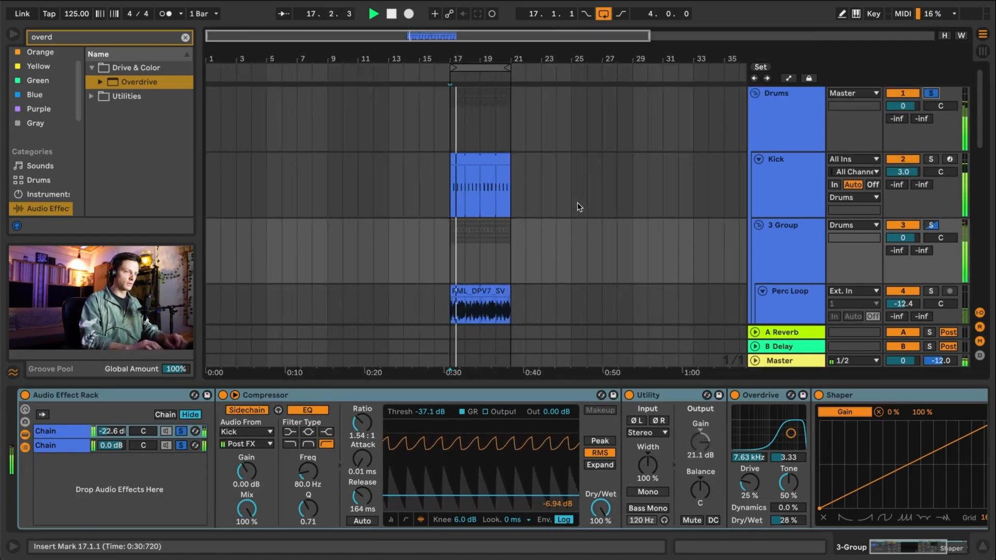
pyautogui.click(759, 226)
pyautogui.scroll(-3, 521, 245)
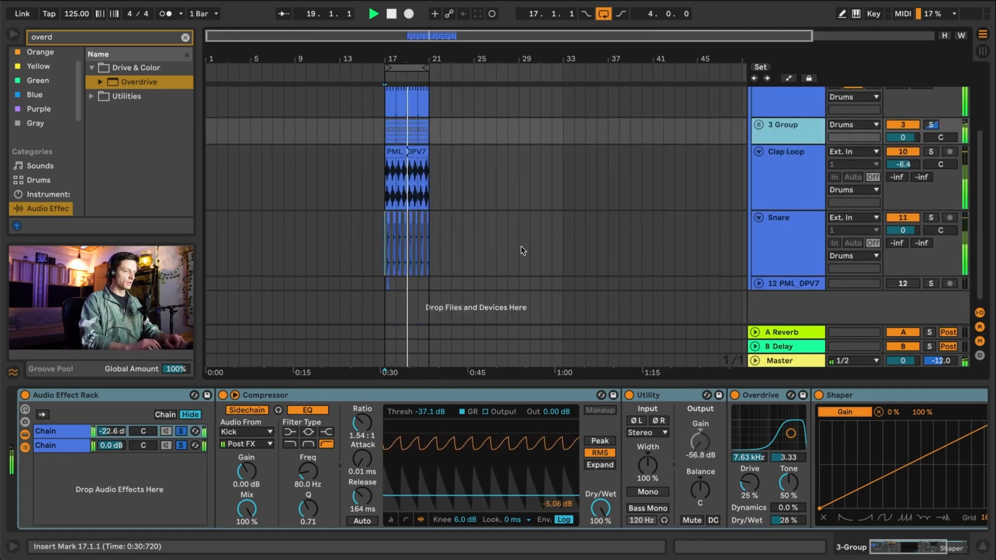
pyautogui.scroll(3, 521, 245)
pyautogui.click(791, 171)
pyautogui.click(797, 121)
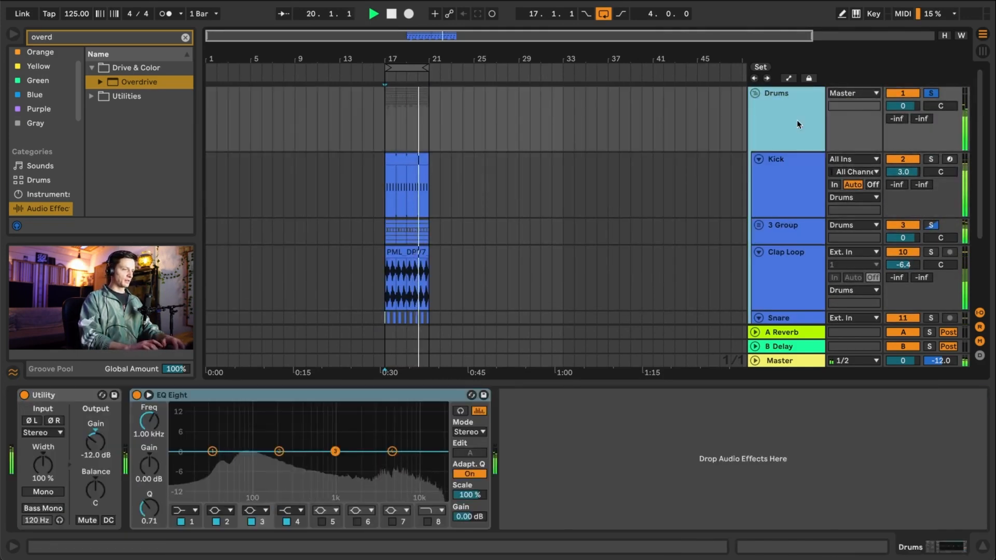
pyautogui.click(792, 177)
pyautogui.scroll(-3, 589, 211)
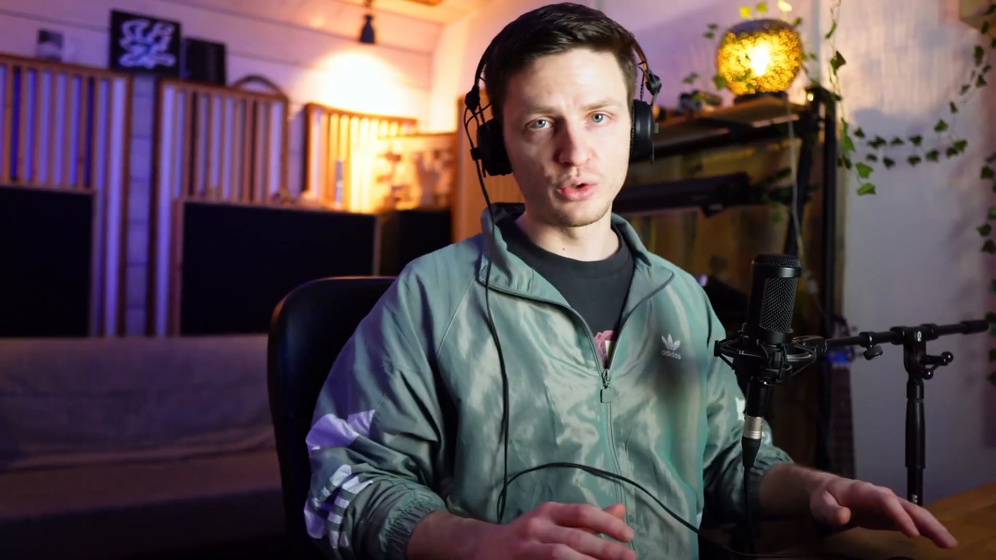
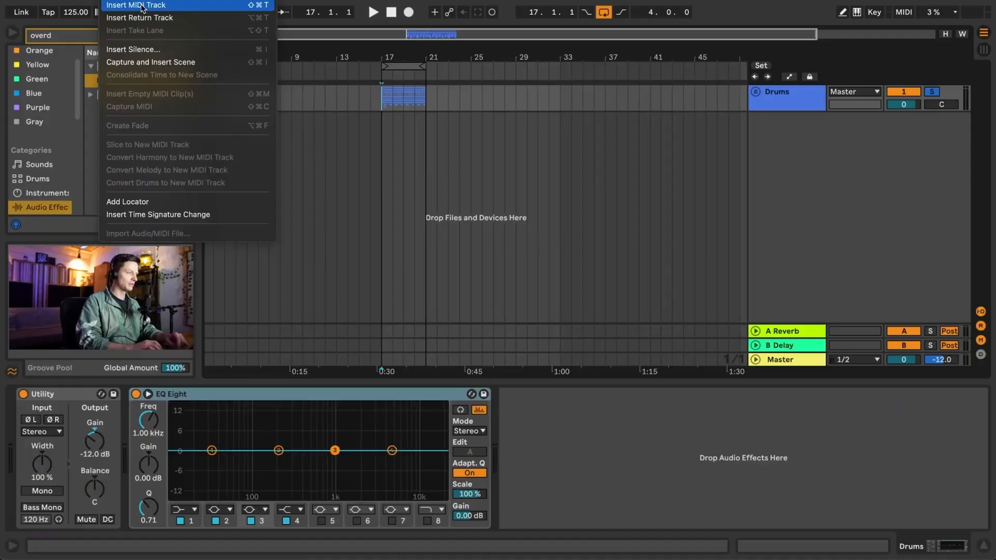
# - Insert a new MIDI track below Drums, put it in its own group and rename that group Bass
pyautogui.click(141, 7)
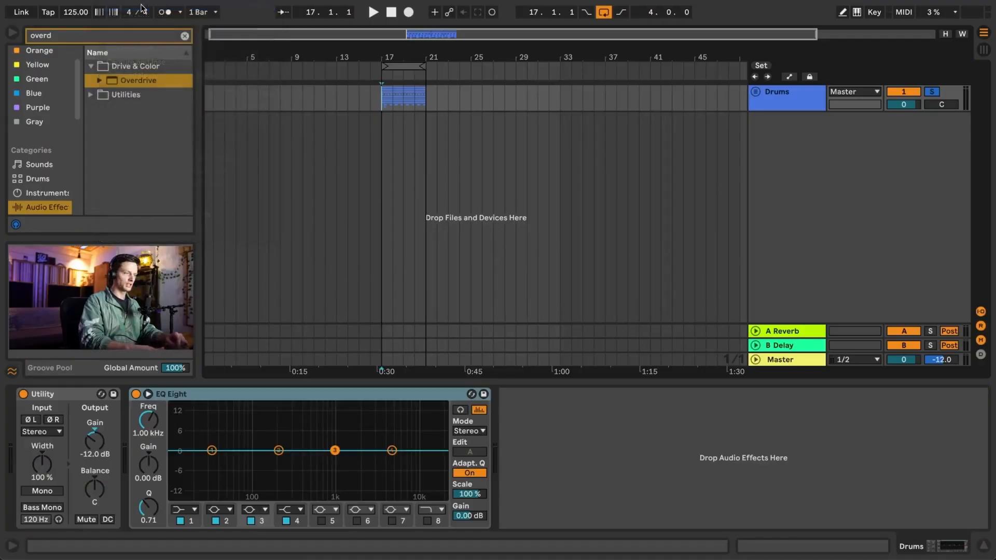
pyautogui.click(798, 146)
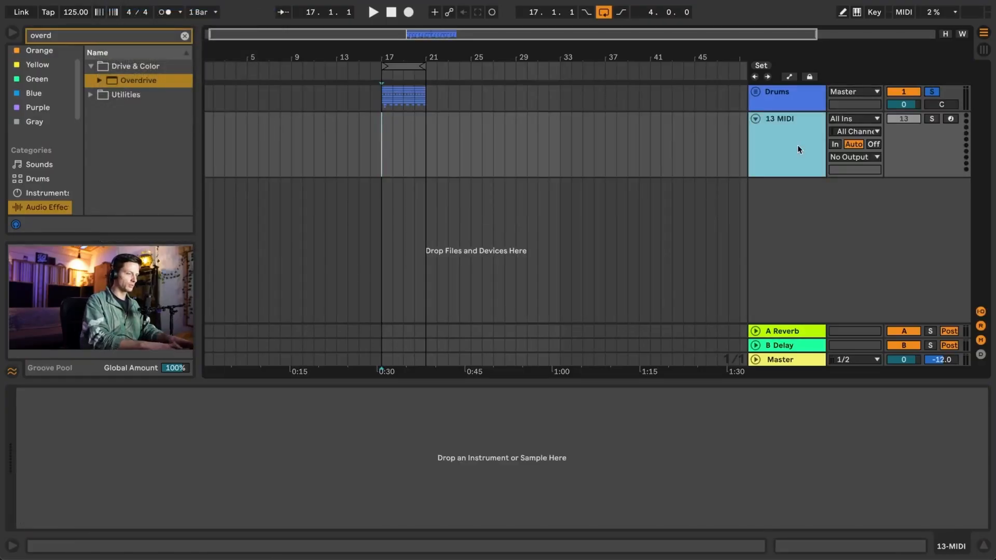
pyautogui.press('super+g')
pyautogui.rightClick(783, 133)
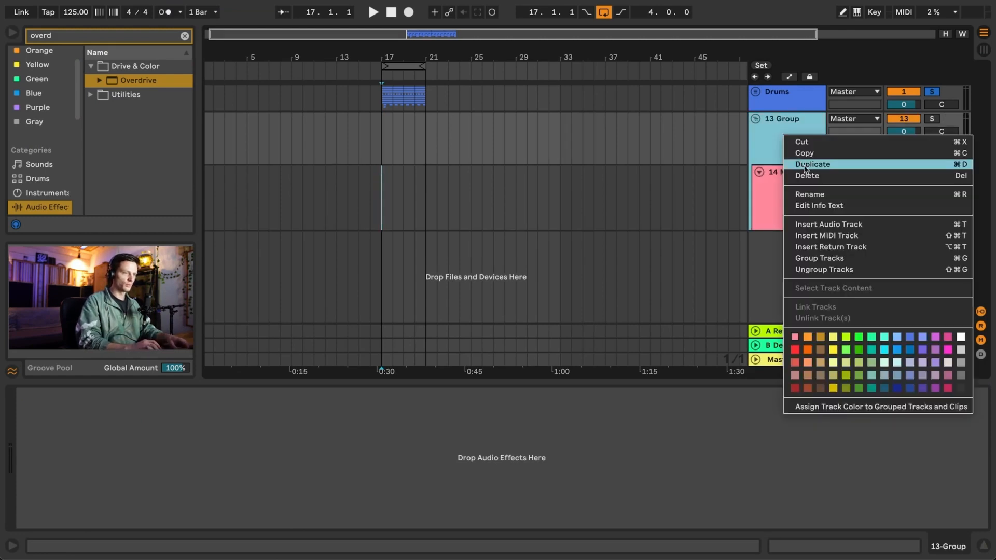
pyautogui.click(812, 194)
pyautogui.write('Bass')
pyautogui.press('Return')
# - Copy the -12.0 dB Utility from the Drums group onto the Bass group
pyautogui.press('Up')
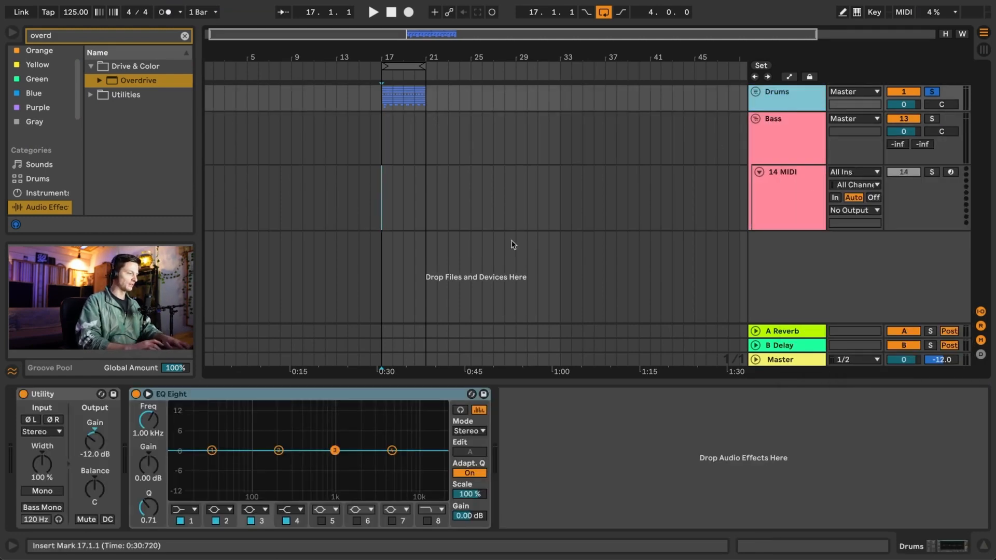
pyautogui.click(75, 395)
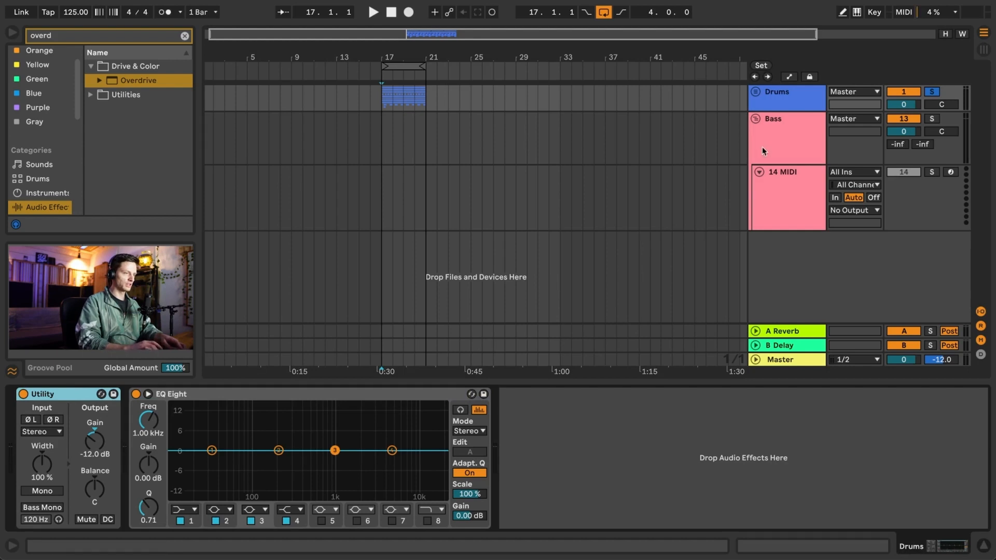
pyautogui.click(761, 150)
pyautogui.hotkey('ctrl', 'v')
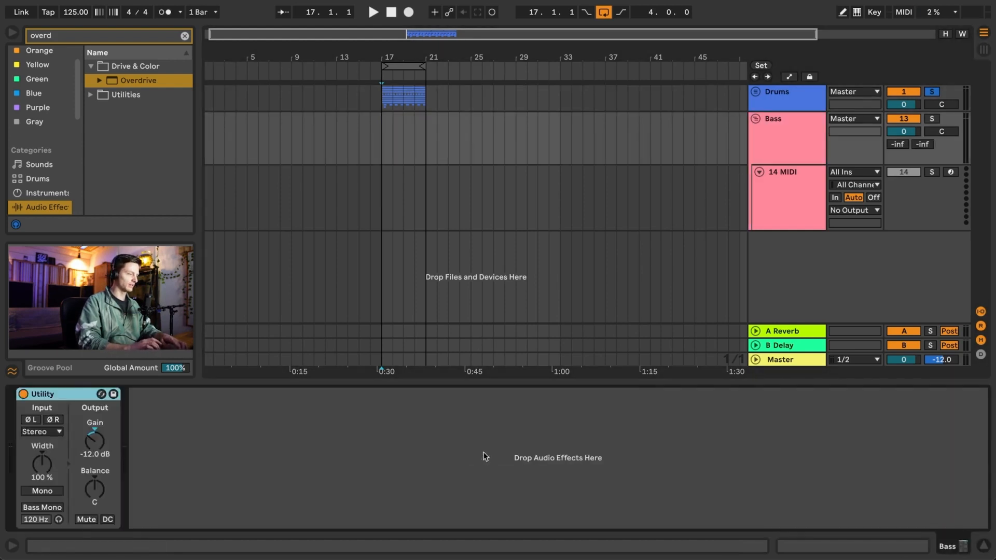
# - Load the Serum plug-in onto the MIDI track inside the Bass group and close its window
pyautogui.click(750, 178)
pyautogui.click(109, 38)
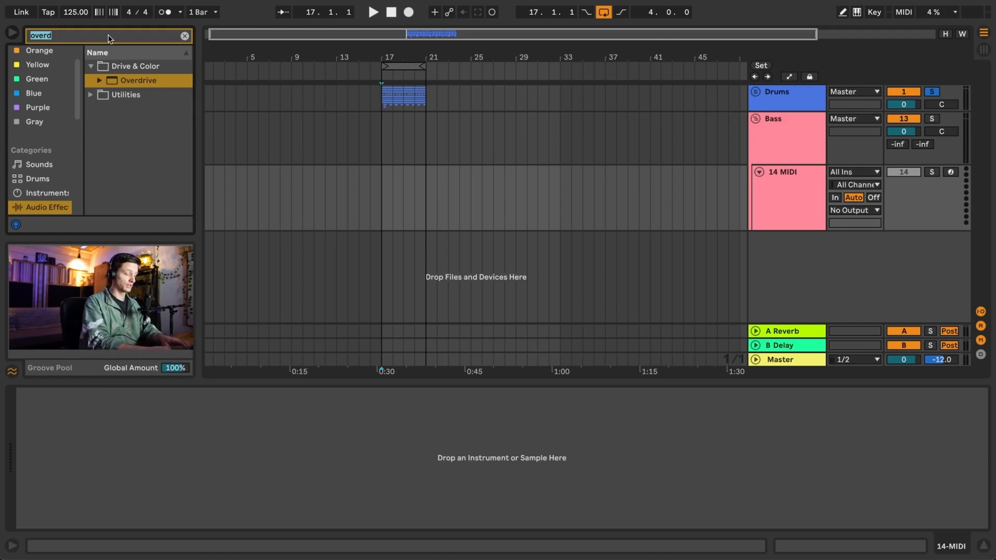
pyautogui.press('BackSpace')
pyautogui.write('serum')
pyautogui.press('Return')
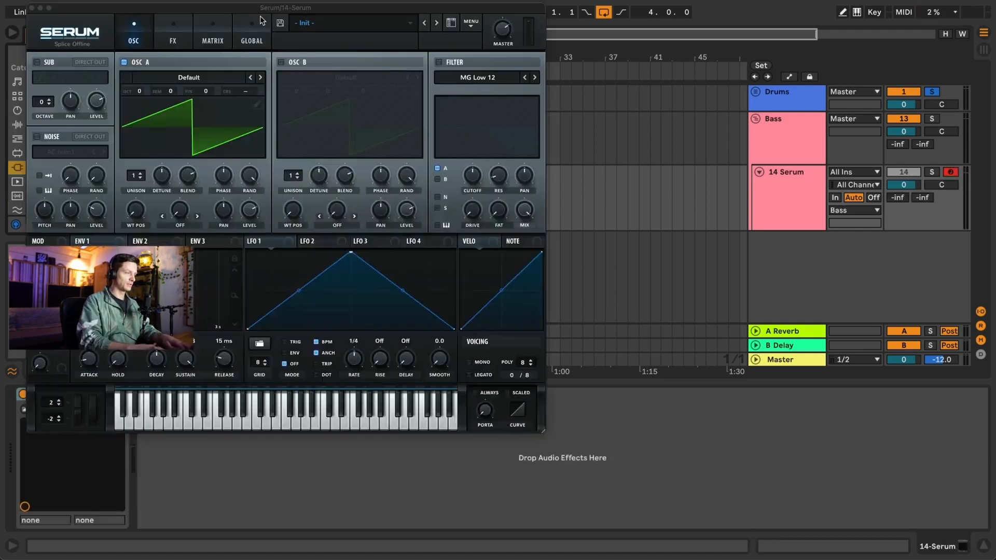
pyautogui.moveTo(318, 30); pyautogui.dragTo(492, 95)
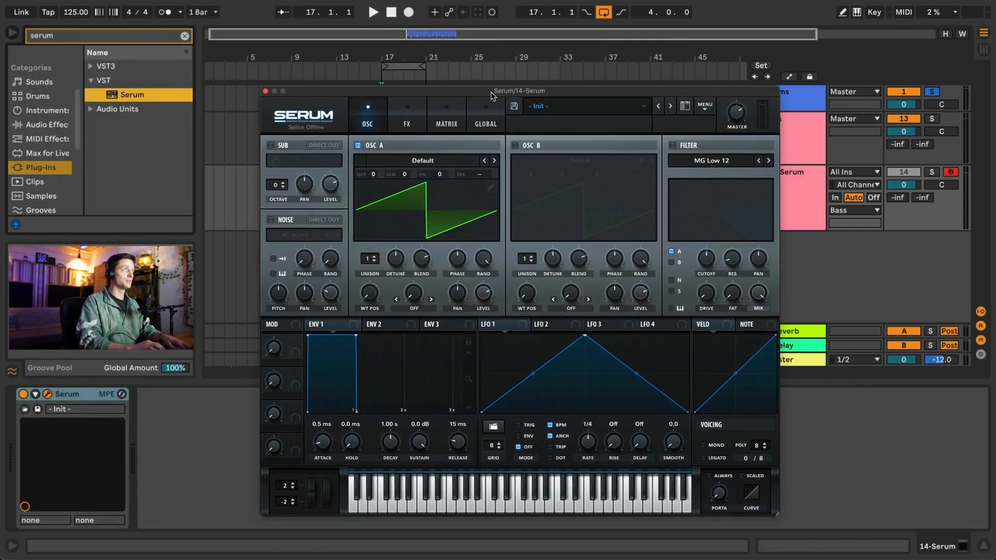
pyautogui.click(265, 92)
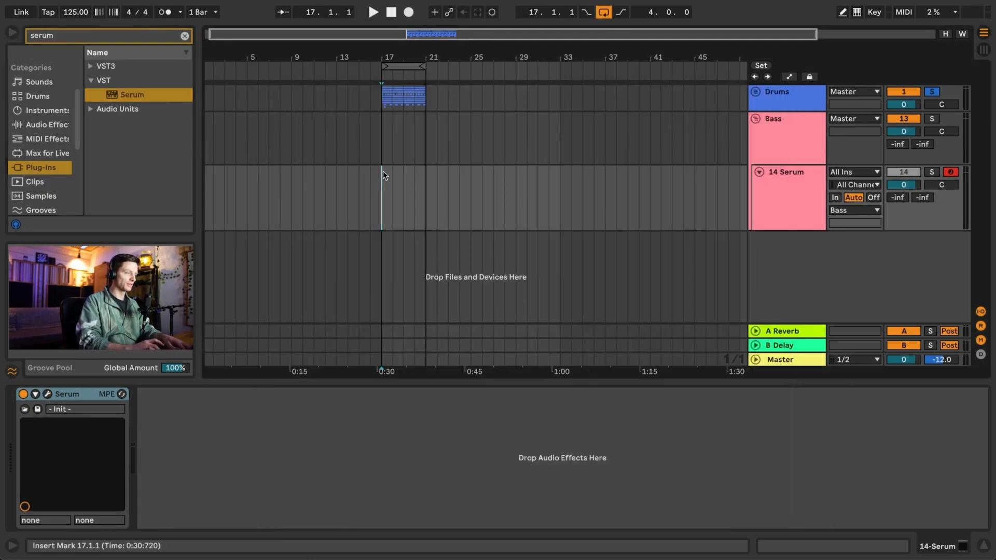
# - Create a one-bar clip looped from bar 17 to 21 on the Serum track, with sixteenth-note F#3 hits on every offbeat
pyautogui.doubleClick(384, 171)
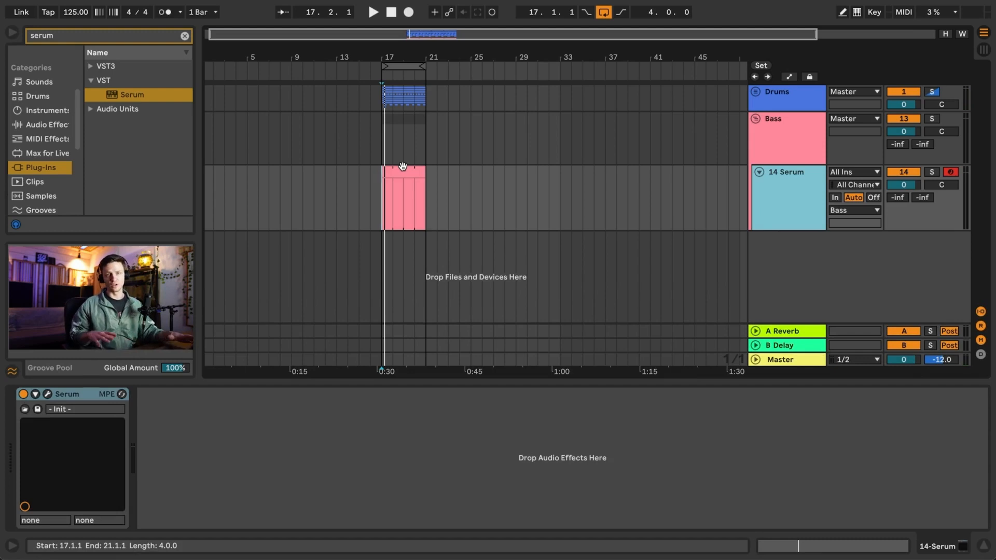
pyautogui.click(399, 172)
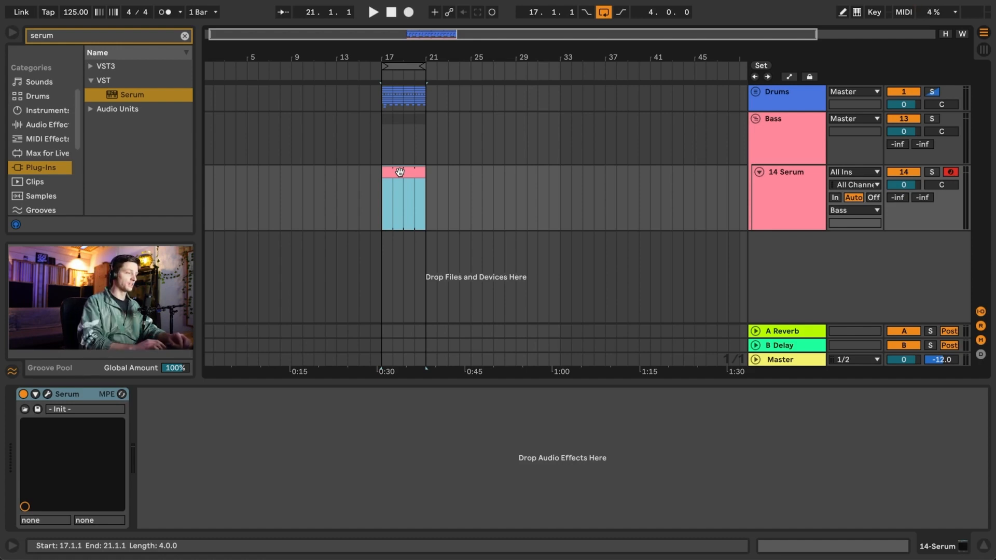
pyautogui.doubleClick(394, 174)
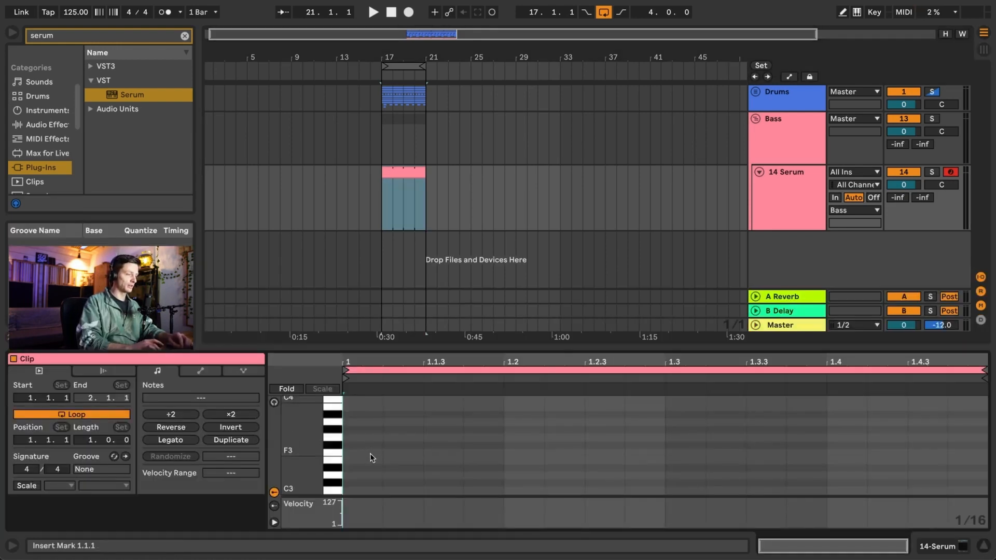
pyautogui.doubleClick(444, 446)
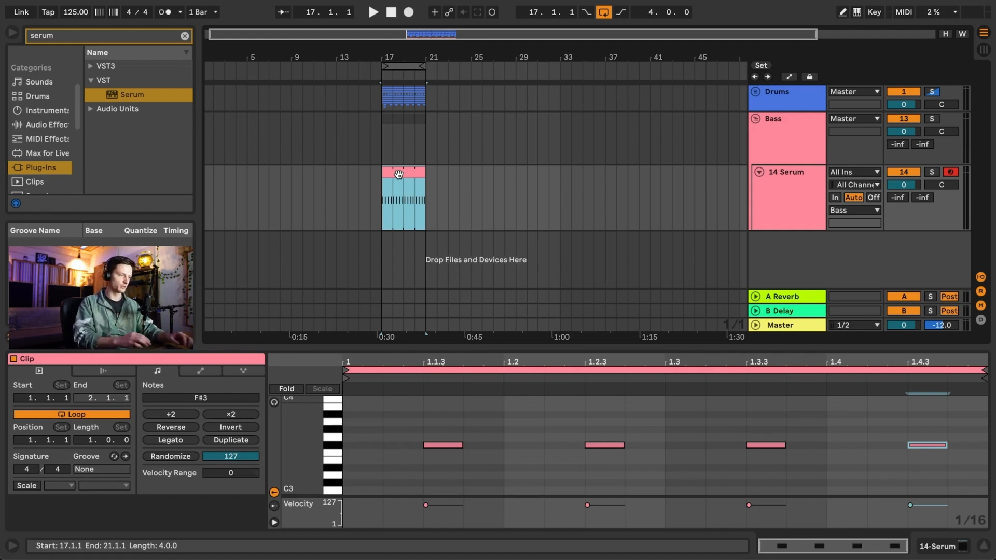
pyautogui.click(443, 466)
pyautogui.moveTo(382, 474); pyautogui.dragTo(475, 423)
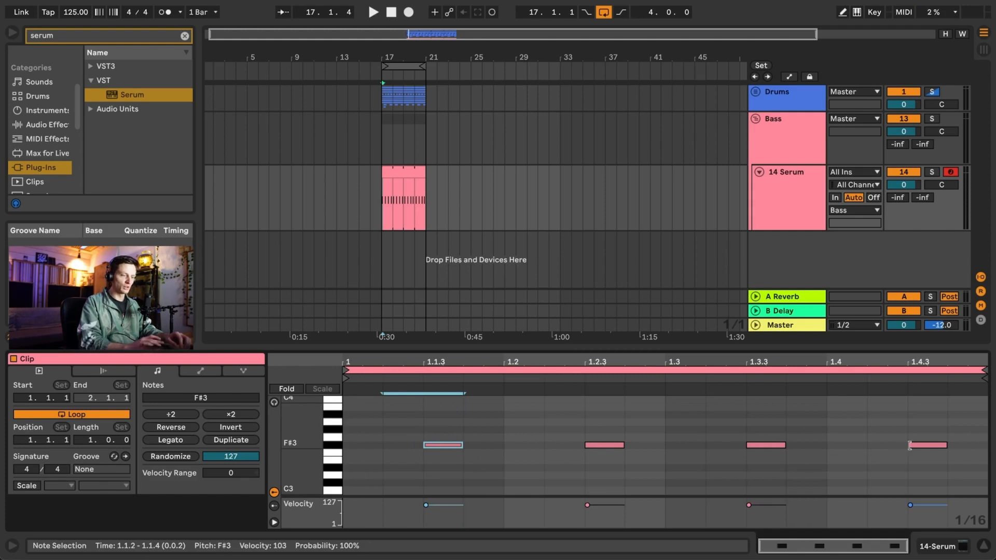
# - Play the loop and transpose all four bass notes down one octave to F#2
pyautogui.click(929, 202)
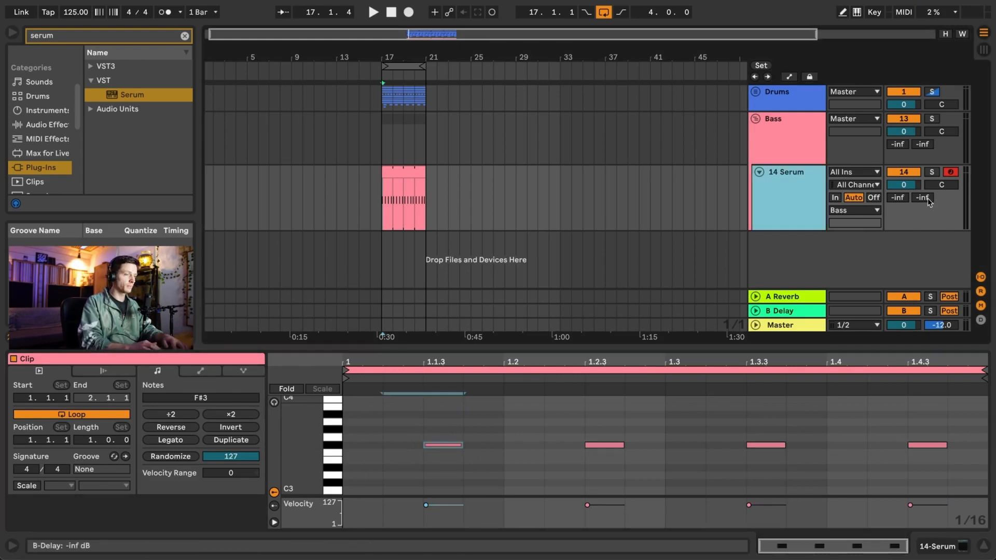
pyautogui.press('space')
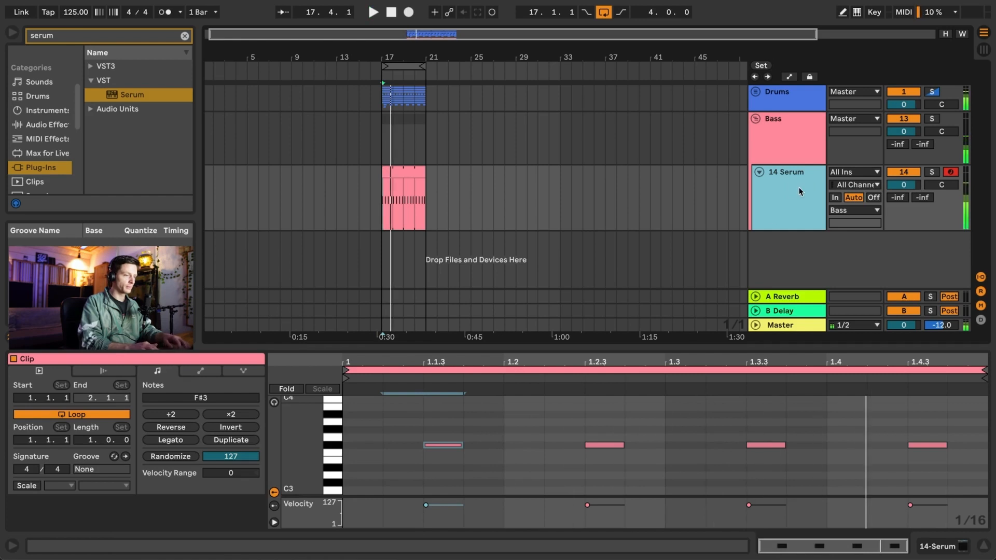
pyautogui.hotkey('ctrl', 'a')
pyautogui.hotkey('shift', 'Down')
pyautogui.press('space')
pyautogui.press('space')
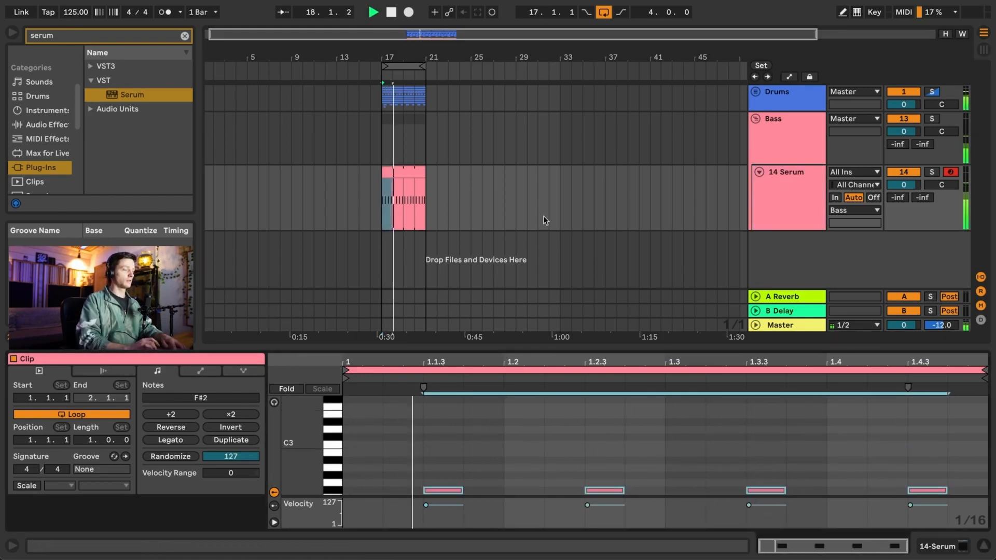
# - Enable Serum's MG Low 12 filter and lower its cutoff slightly during playback, then close the plug-in window
pyautogui.click(412, 170)
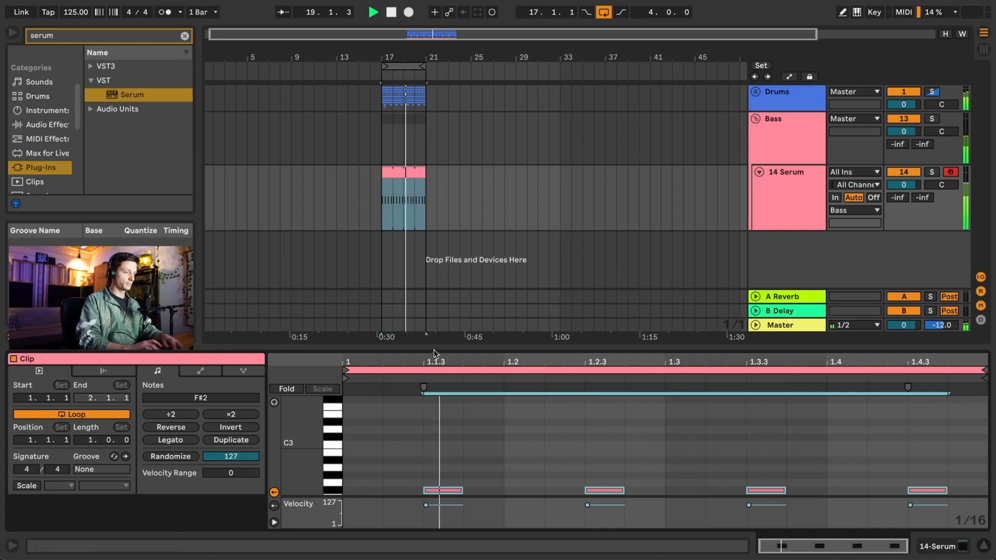
pyautogui.click(811, 196)
pyautogui.doubleClick(811, 196)
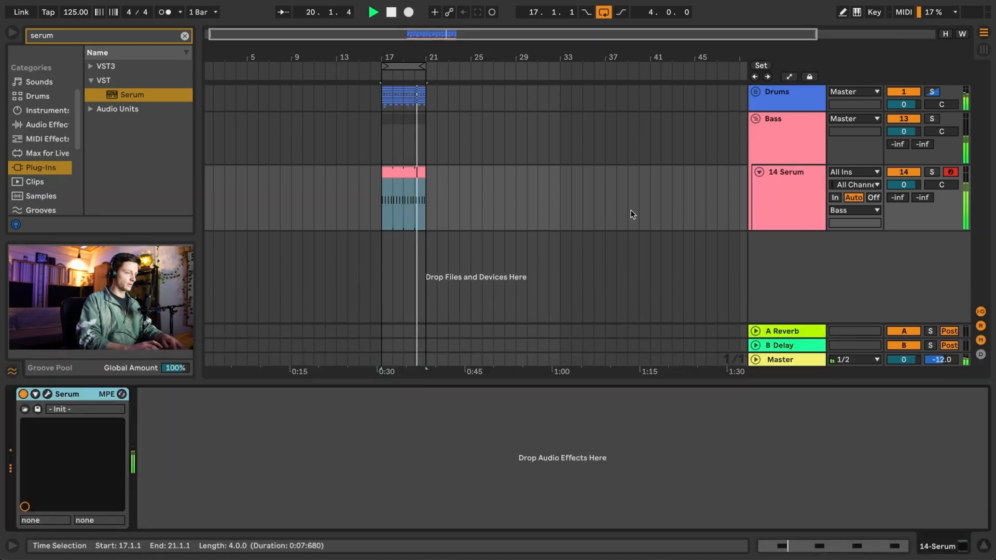
pyautogui.click(47, 394)
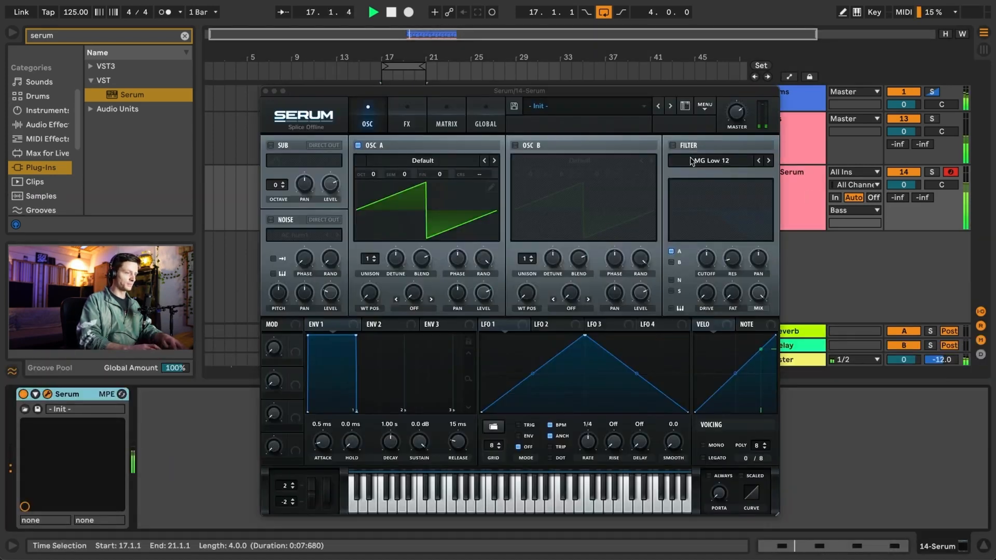
pyautogui.click(674, 146)
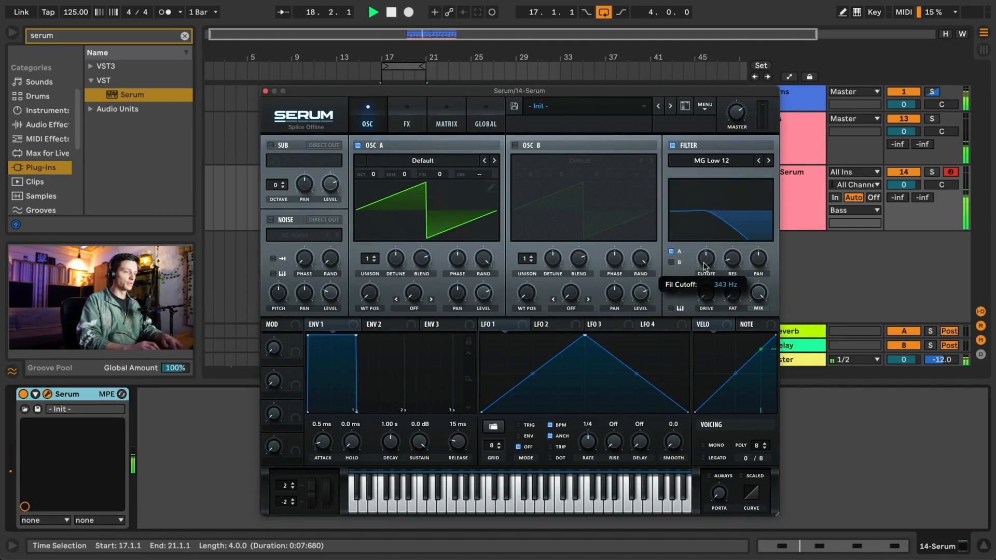
pyautogui.moveTo(704, 266); pyautogui.dragTo(706, 279)
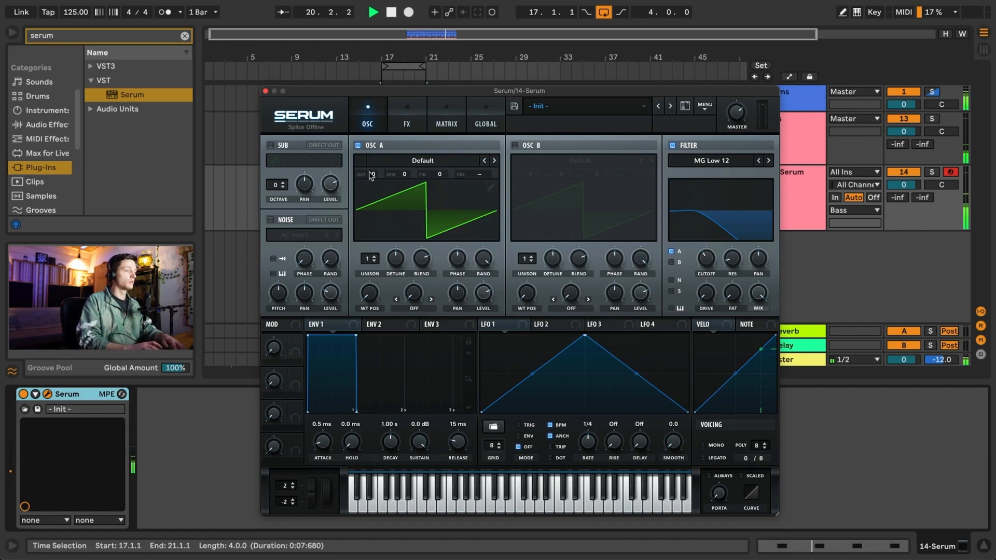
pyautogui.moveTo(372, 176)
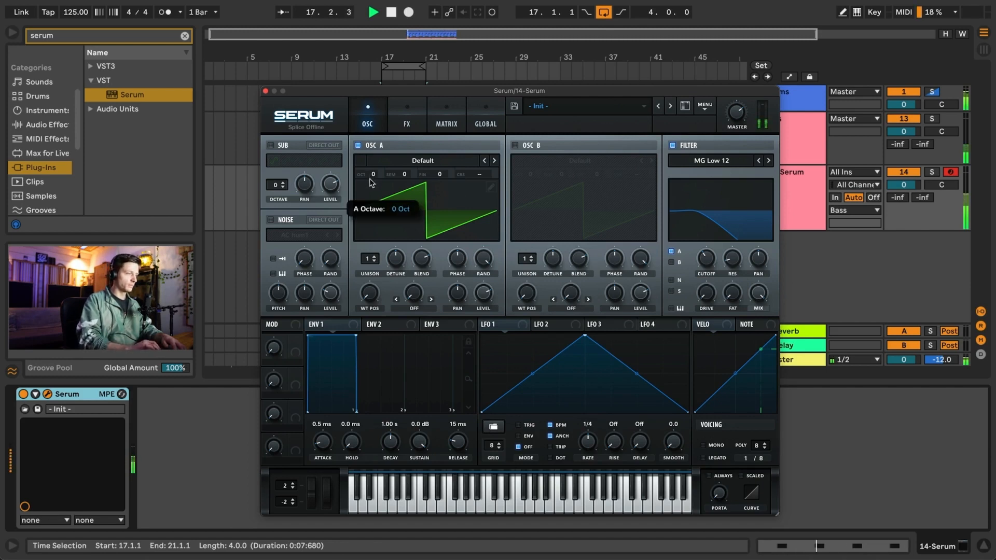
pyautogui.click(266, 92)
# - Add an EQ Eight after Serum on the bass track
pyautogui.click(114, 37)
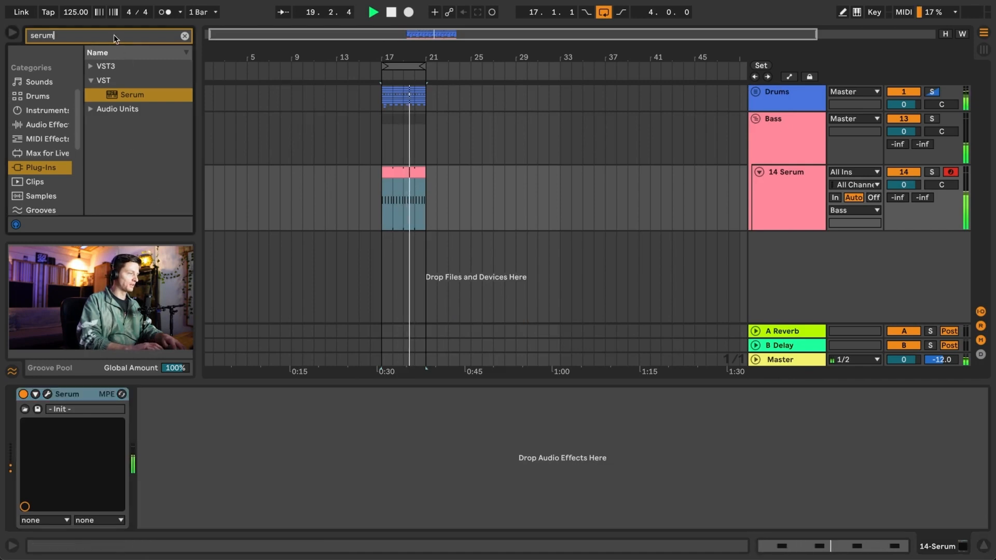
pyautogui.doubleClick(114, 38)
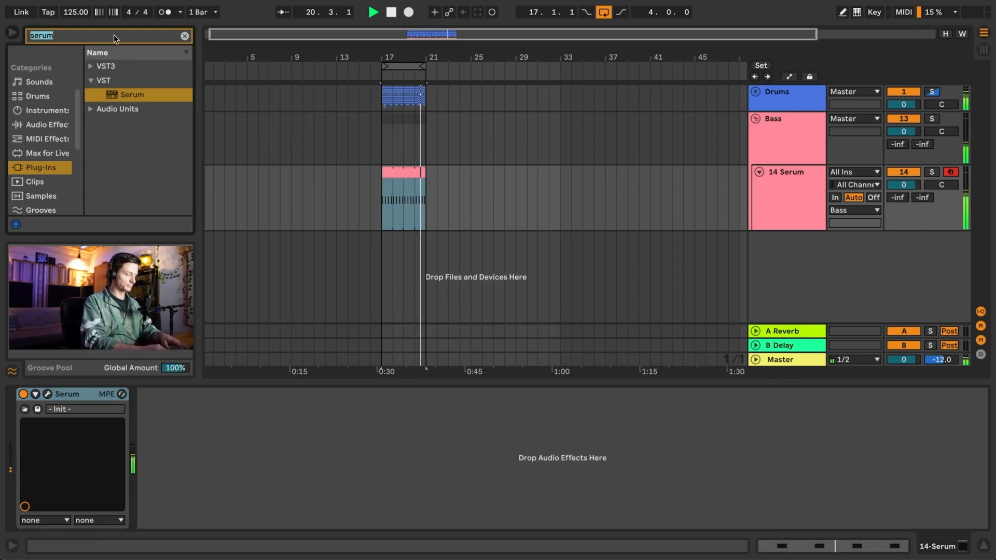
pyautogui.write('eq')
pyautogui.click(43, 165)
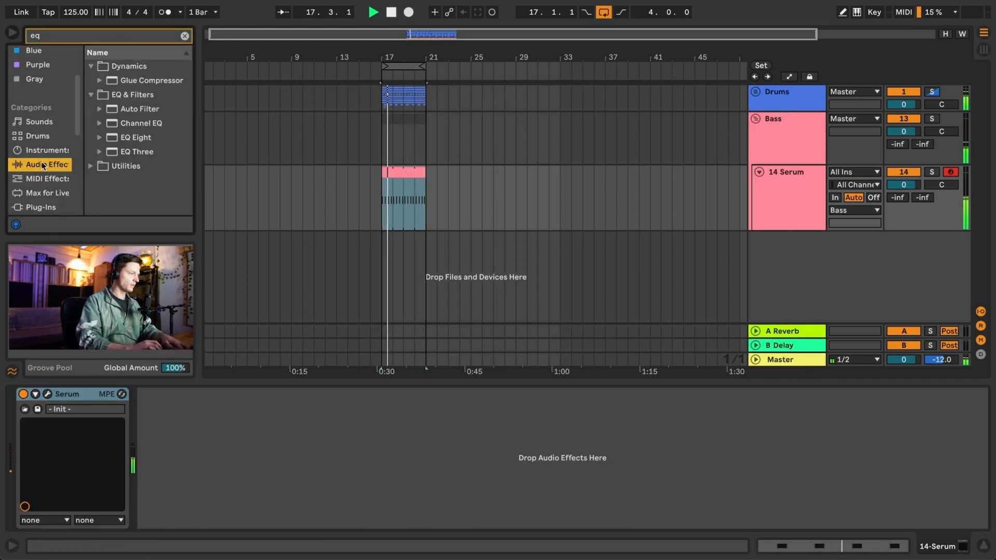
pyautogui.click(135, 138)
pyautogui.doubleClick(135, 137)
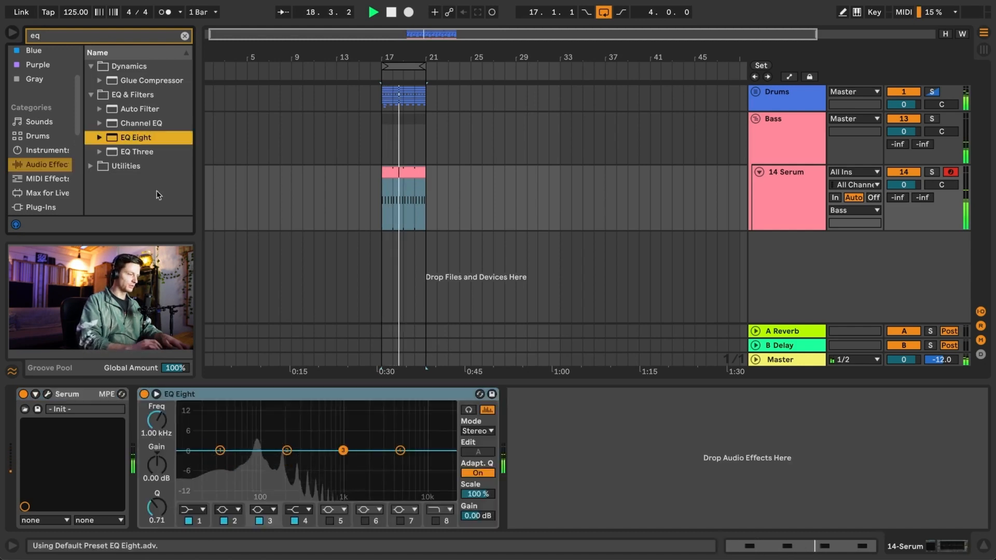
pyautogui.click(89, 396)
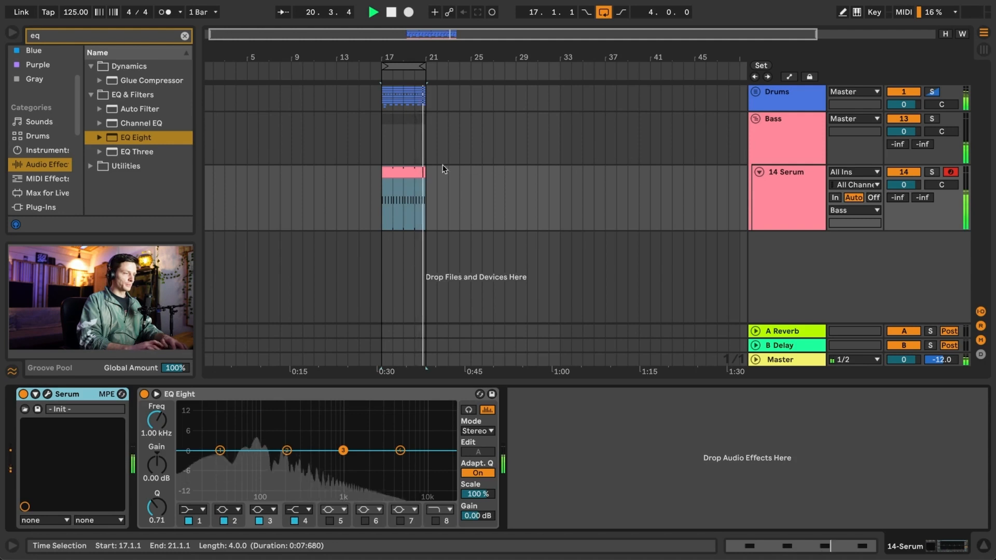
# - Open the bass clip's notes and move the second F#2 hit one sixteenth later to 1.2.4
pyautogui.doubleClick(411, 171)
pyautogui.click(512, 431)
pyautogui.moveTo(573, 464); pyautogui.dragTo(605, 493)
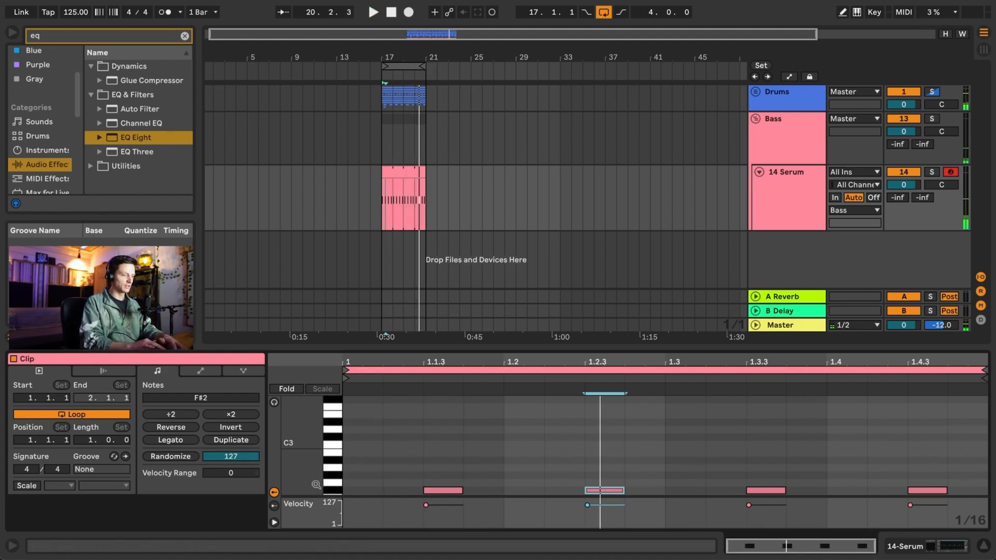
pyautogui.moveTo(493, 442); pyautogui.dragTo(622, 501)
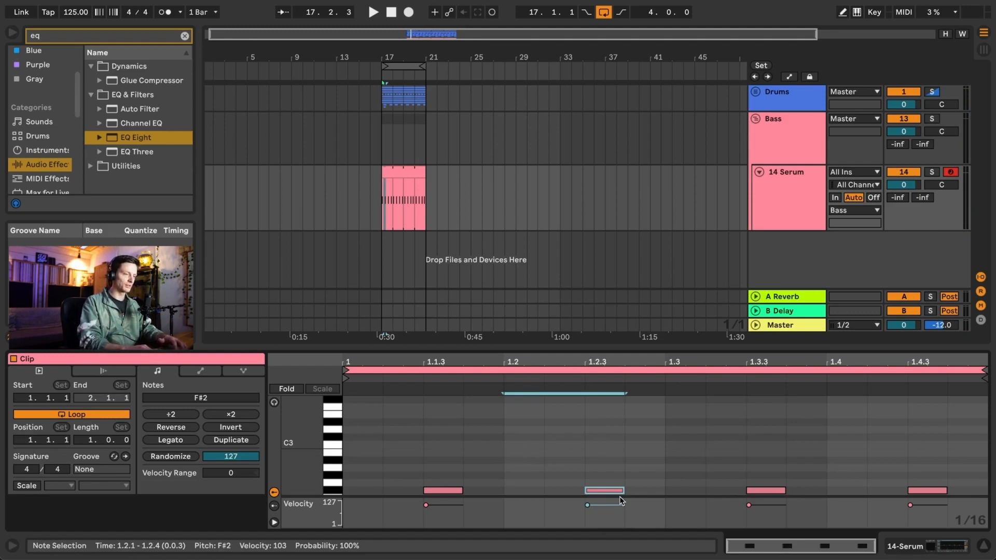
pyautogui.press('space')
pyautogui.press('Right')
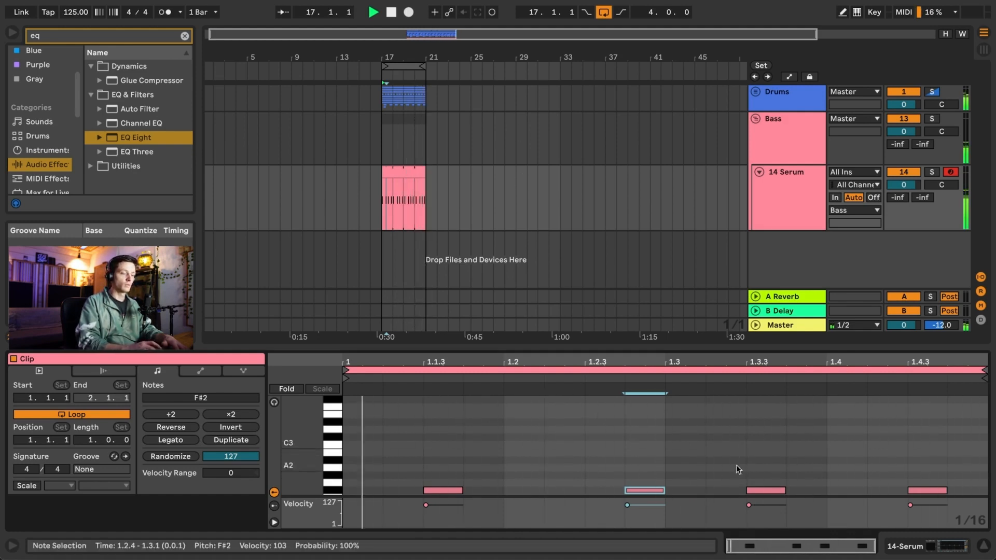
# - Move the third F#2 hit one sixteenth earlier to 1.3.2 and add another F#2 note at 1.3.4
pyautogui.moveTo(736, 465); pyautogui.dragTo(786, 501)
pyautogui.press('Left')
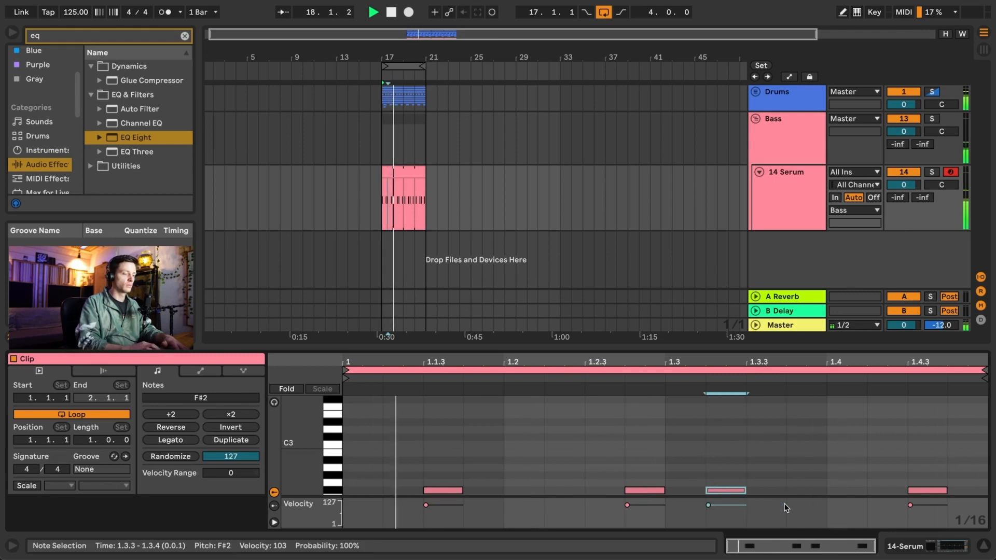
pyautogui.doubleClick(846, 490)
pyautogui.press('Left')
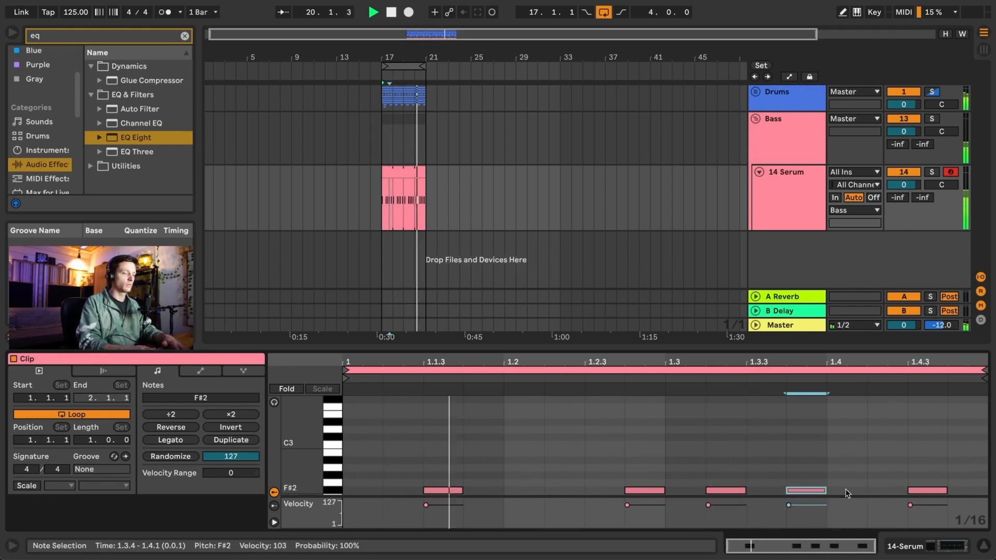
# - Move the first F#2 hit one sixteenth later to 1.1.4 and add an F#2 note at 1.1.2
pyautogui.click(440, 491)
pyautogui.press('Right')
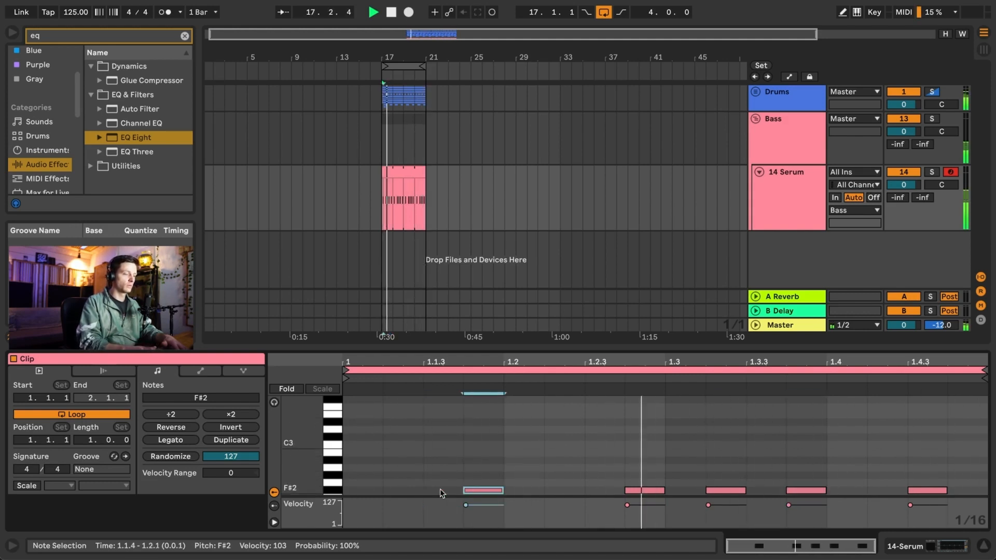
pyautogui.doubleClick(398, 491)
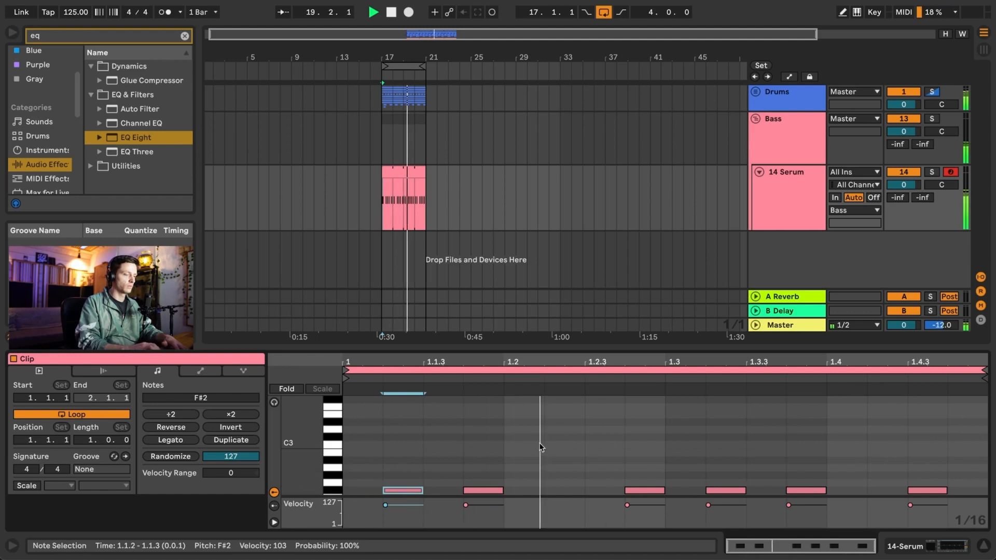
# - Try neighbouring sixteenth positions for the F#2 note at 1.2.4 and settle it at 1.2.3
pyautogui.moveTo(585, 449); pyautogui.dragTo(628, 494)
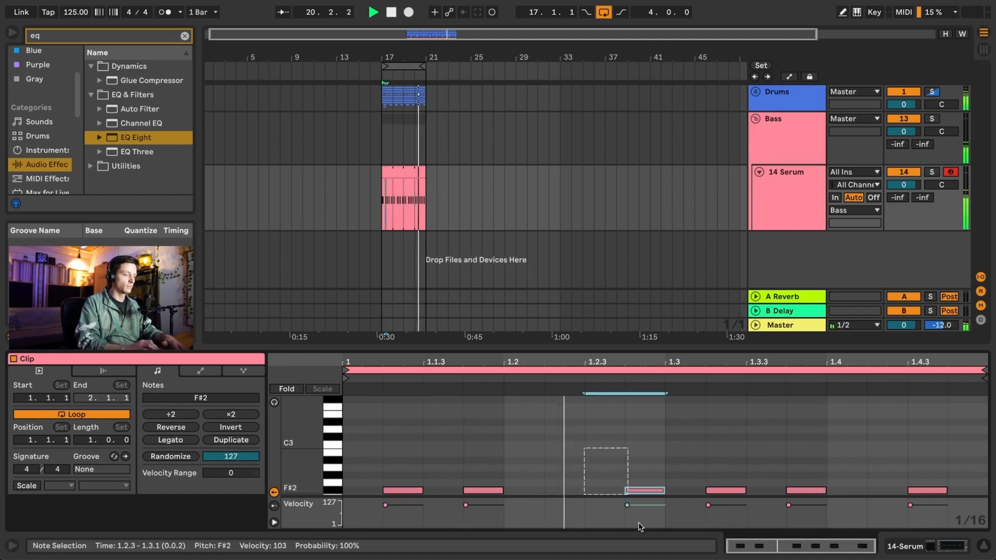
pyautogui.press('Left')
pyautogui.press('Left')
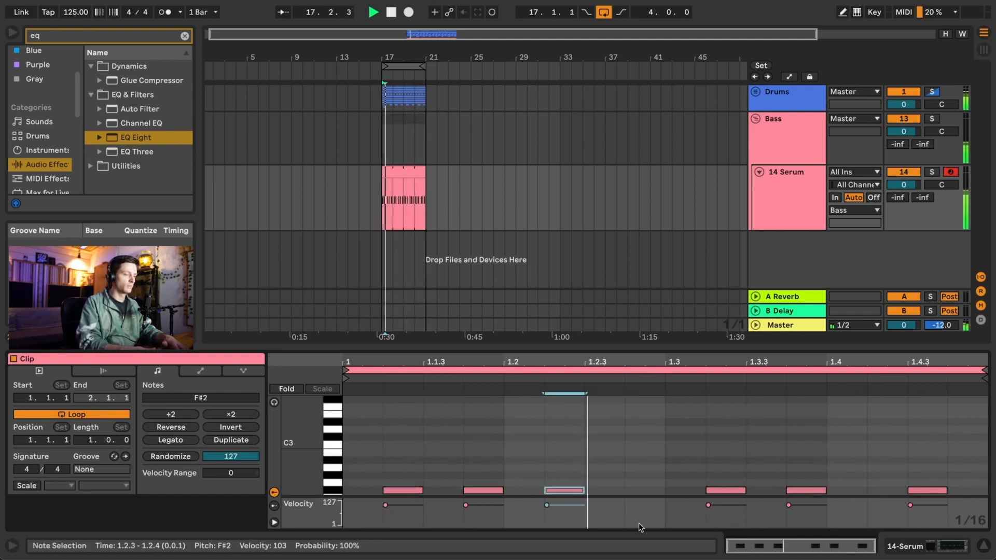
pyautogui.press('Right')
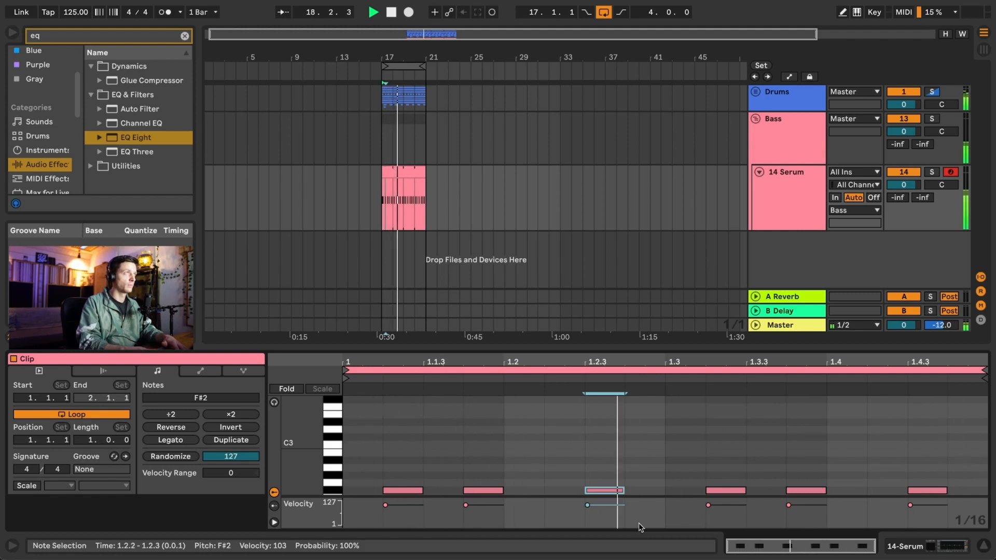
pyautogui.press('Right')
pyautogui.press('Left')
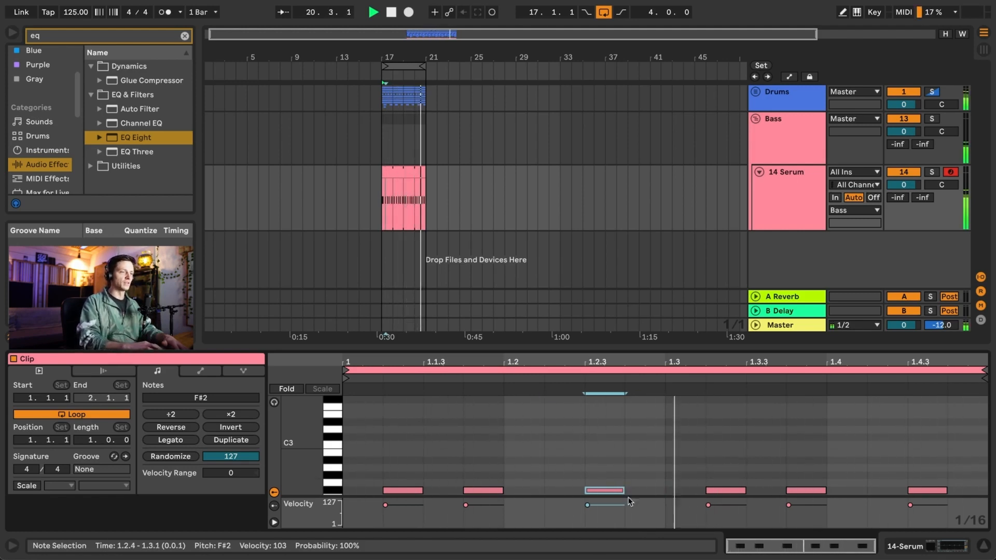
pyautogui.click(531, 486)
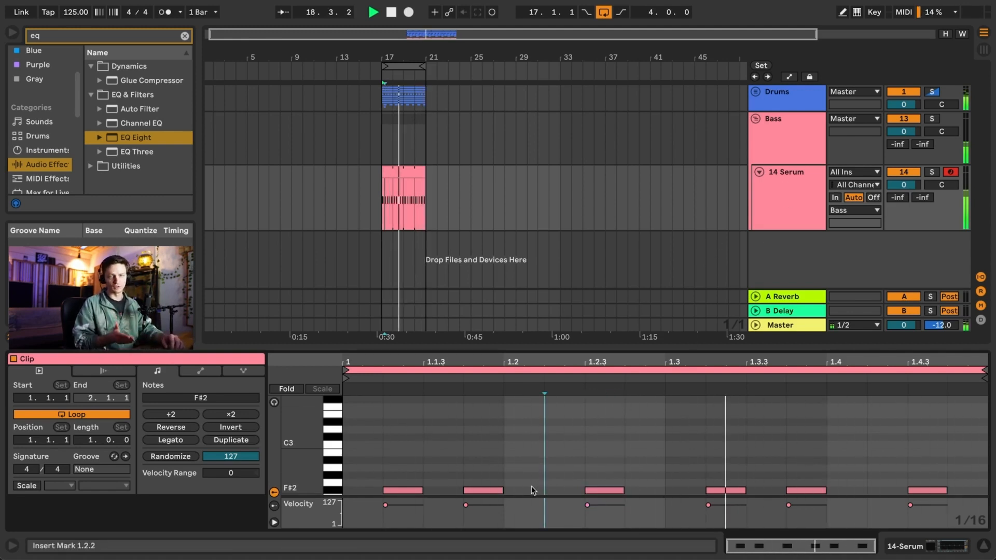
# - Recolour the Bass group dark blue and apply the same colour to its Serum track and clips
pyautogui.click(792, 149)
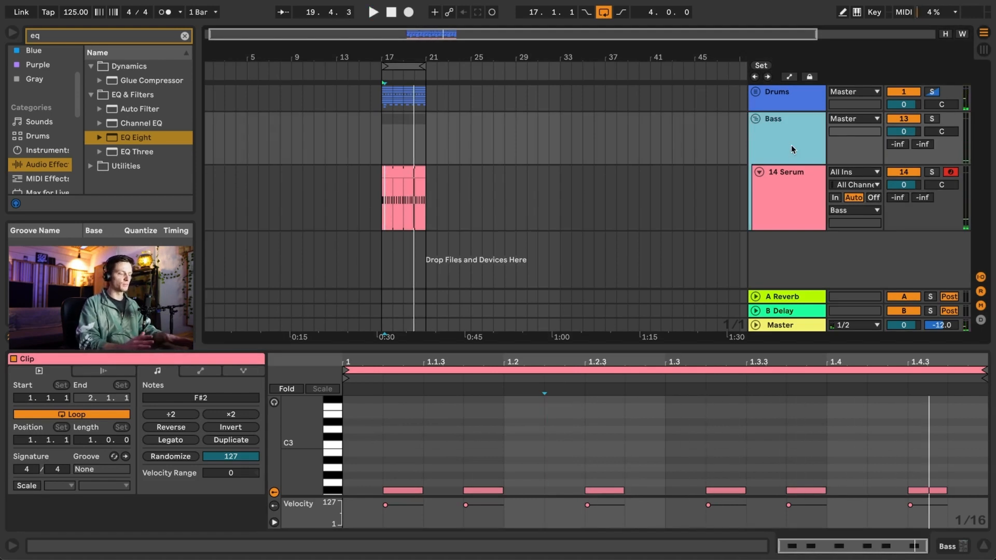
pyautogui.rightClick(792, 149)
pyautogui.click(917, 401)
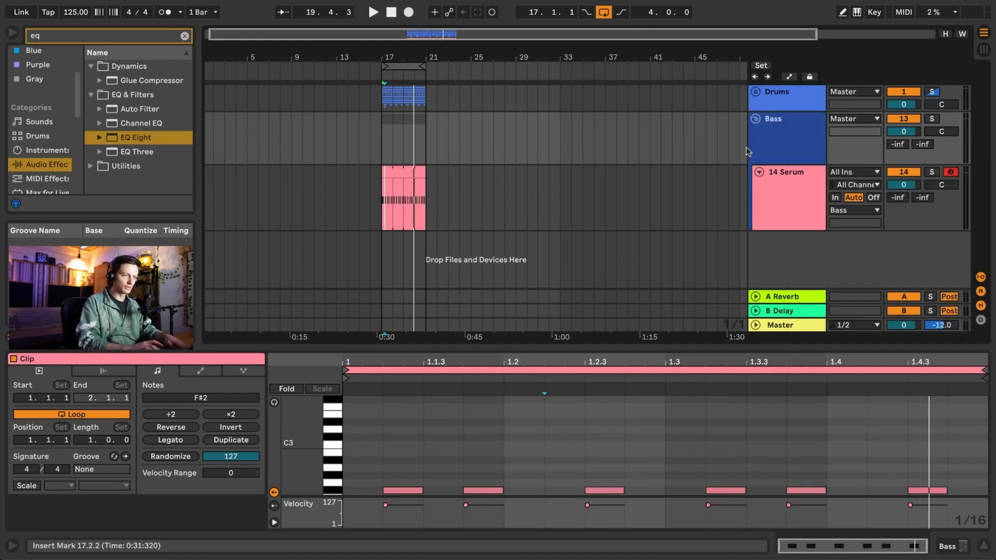
pyautogui.rightClick(780, 133)
pyautogui.click(829, 403)
pyautogui.click(806, 210)
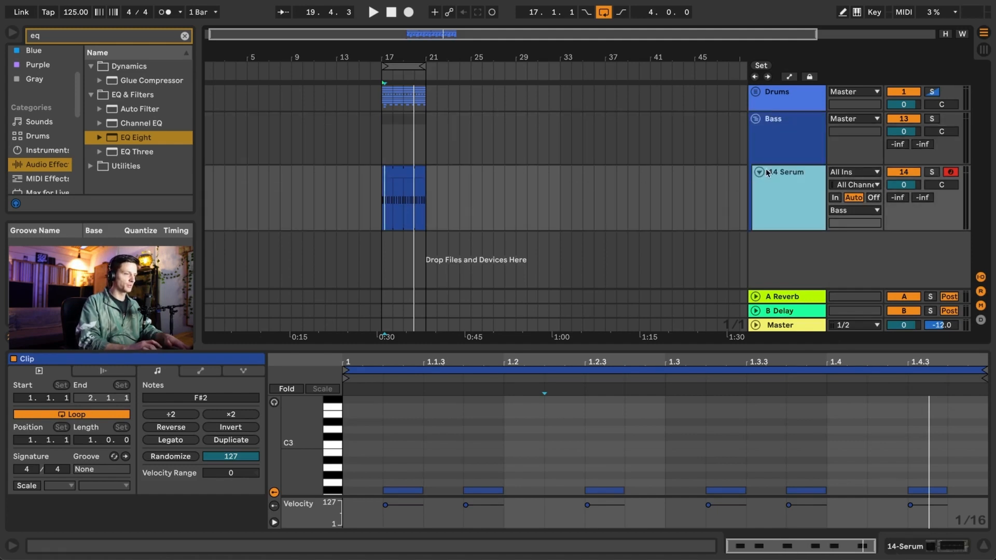
# - Play the loop, show the Serum track's devices and open the Serum editor window, moved slightly lower
pyautogui.press('space')
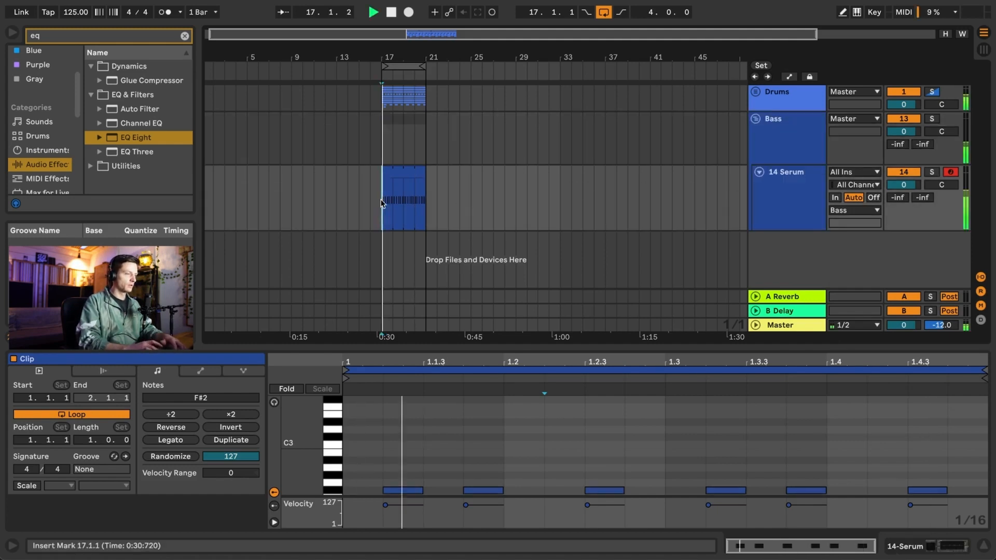
pyautogui.click(792, 201)
pyautogui.hotkey('shift', 'Tab')
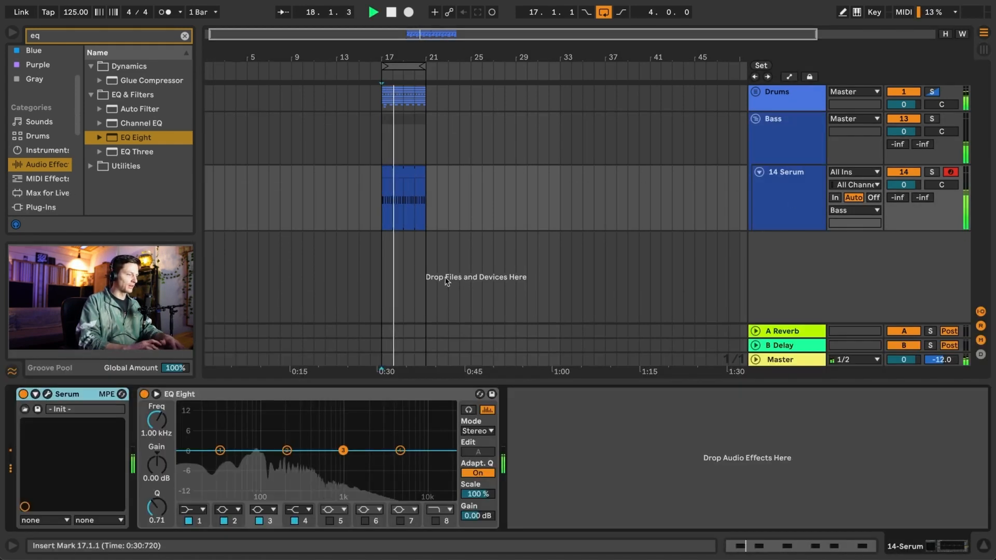
pyautogui.click(48, 394)
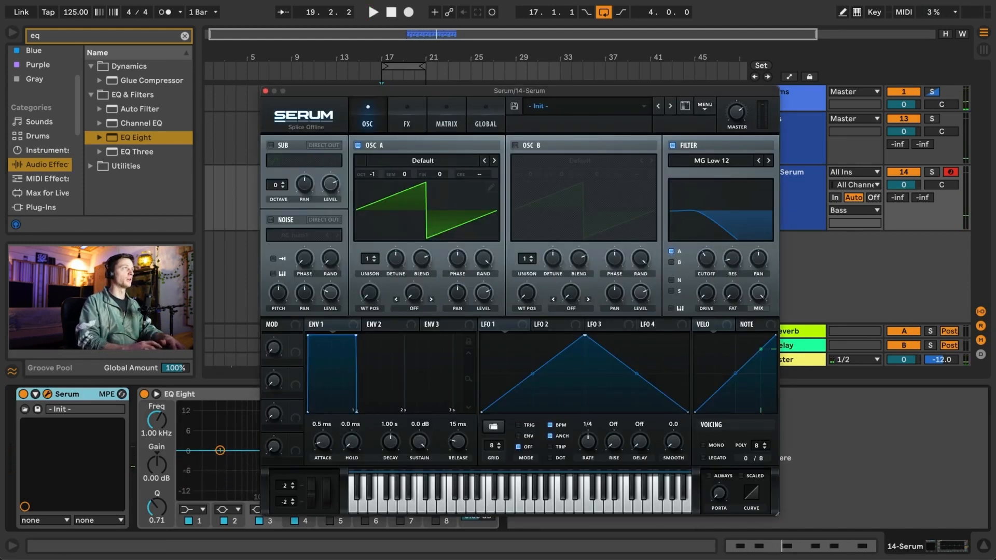
pyautogui.press('alt+super+p')
pyautogui.press('alt+super+p')
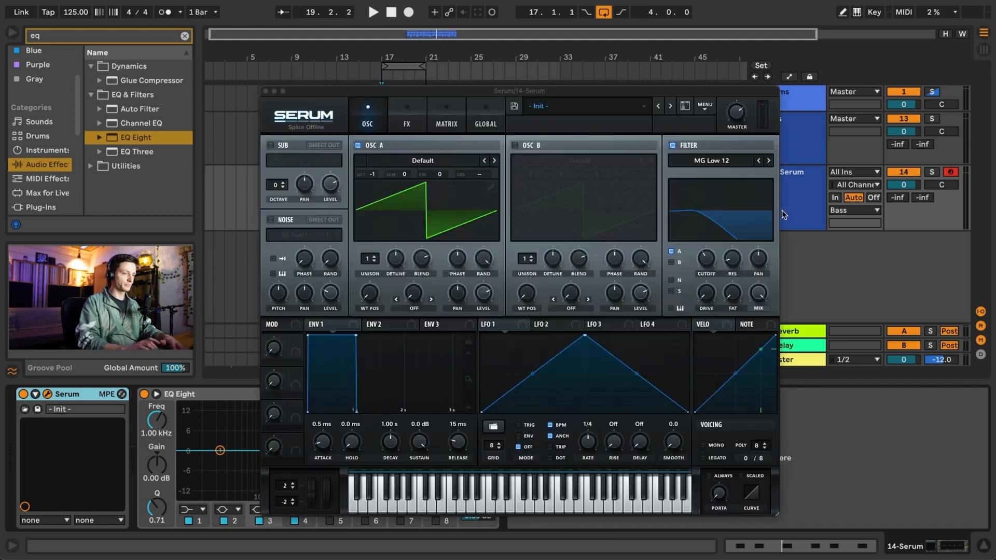
pyautogui.moveTo(491, 97); pyautogui.dragTo(488, 114)
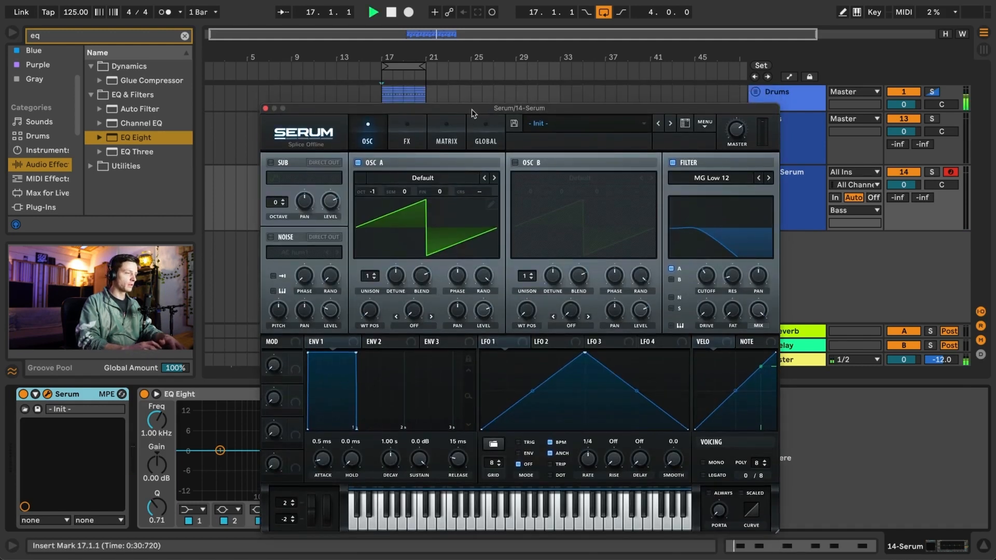
# - Load the analog wavetable Basic_Mdc into Serum's oscillator A
pyautogui.click(424, 177)
pyautogui.moveTo(430, 193)
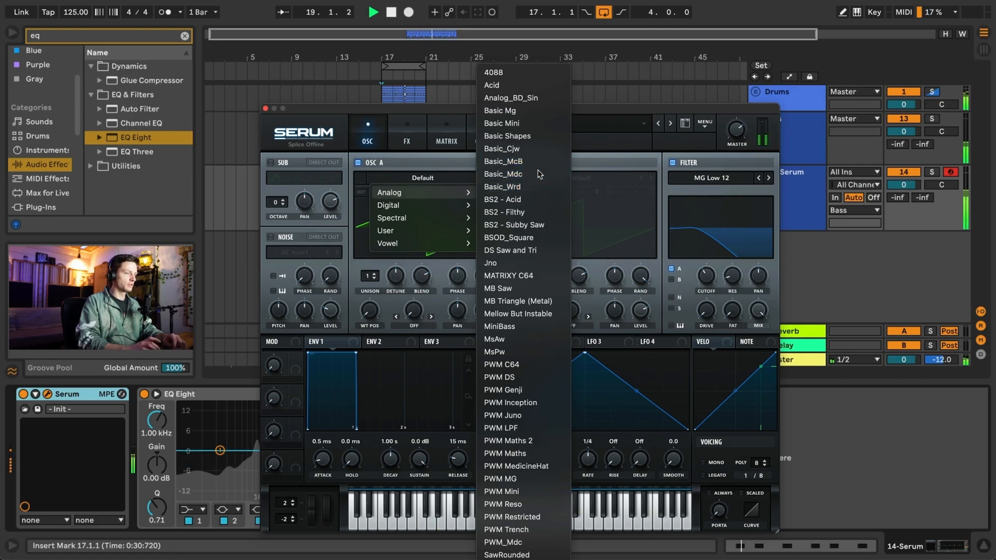
pyautogui.click(508, 175)
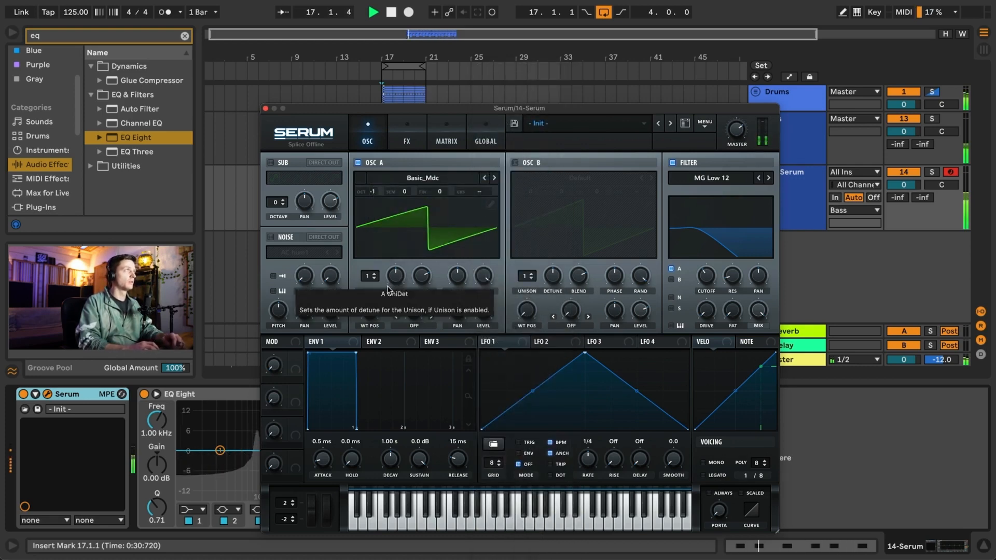
# - Give oscillator A 2 unison voices with reduced detune and set its wavetable position to 256 for a triangle shape
pyautogui.click(373, 271)
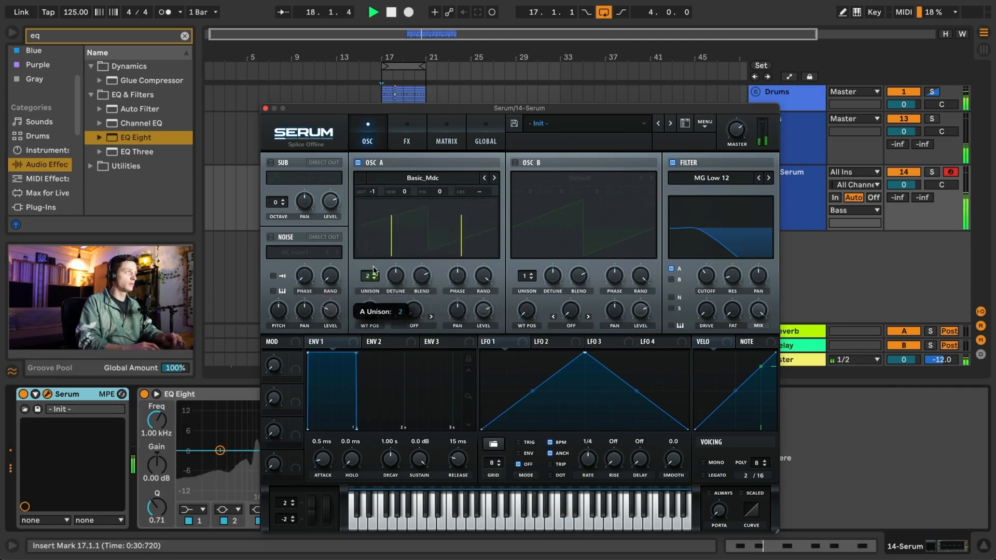
pyautogui.moveTo(394, 283); pyautogui.dragTo(392, 325)
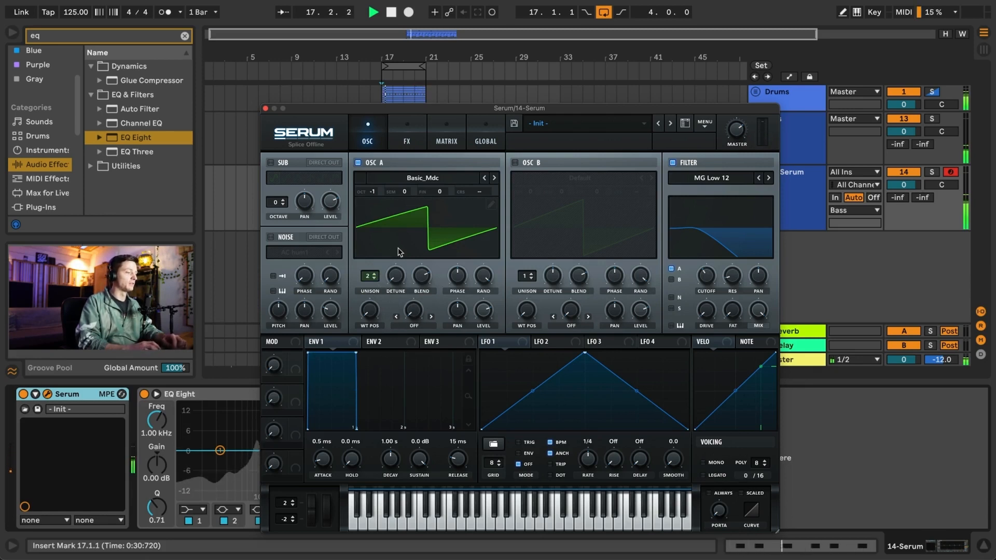
pyautogui.click(371, 280)
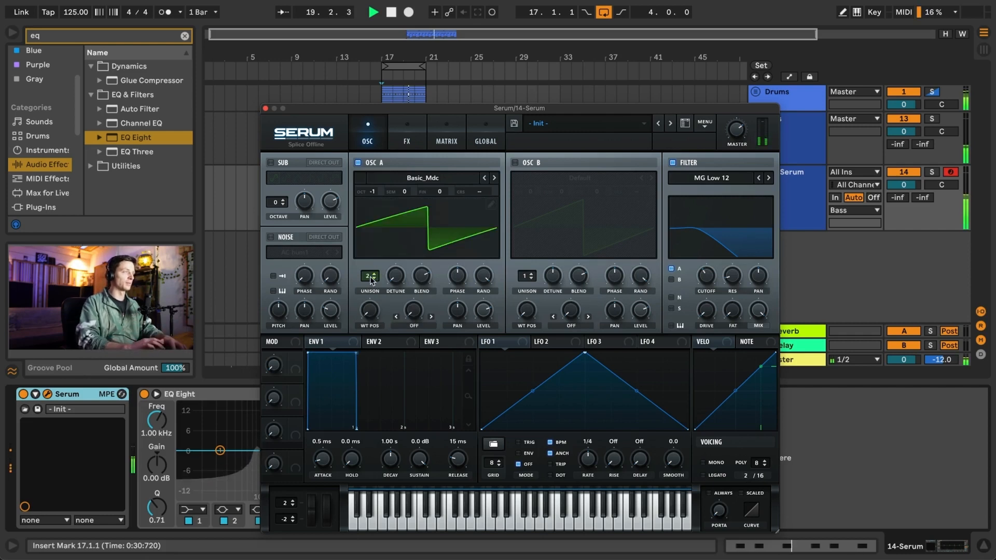
pyautogui.moveTo(370, 310); pyautogui.dragTo(413, 191)
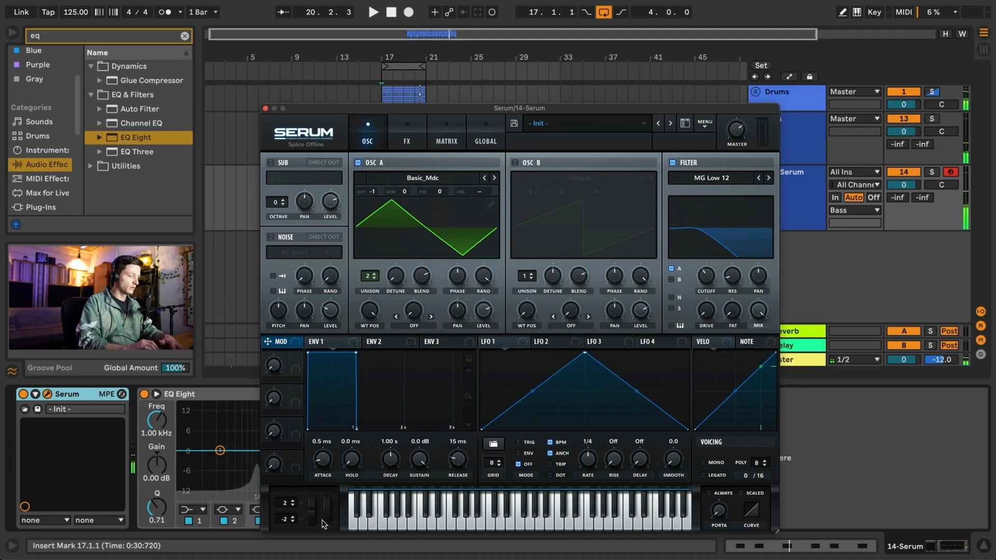
# - Enable oscillator B, set its octave to -2 and load the analog wavetable Basic_Mdc into it
pyautogui.click(516, 163)
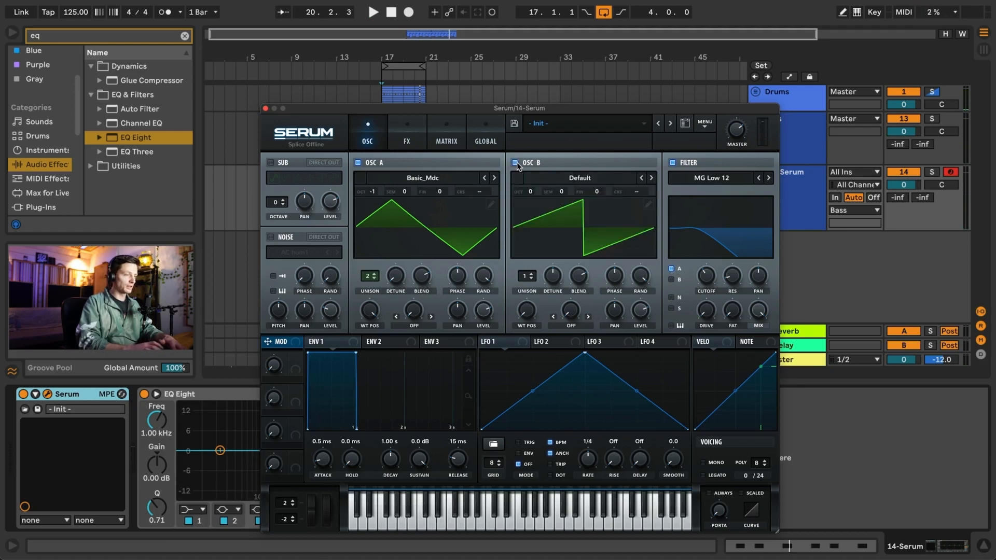
pyautogui.moveTo(525, 192); pyautogui.dragTo(525, 197)
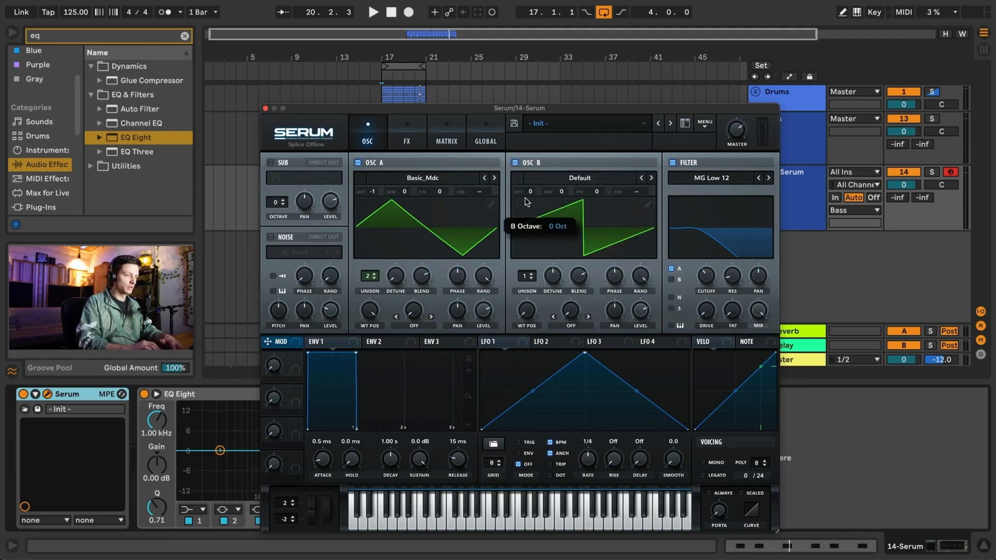
pyautogui.click(530, 178)
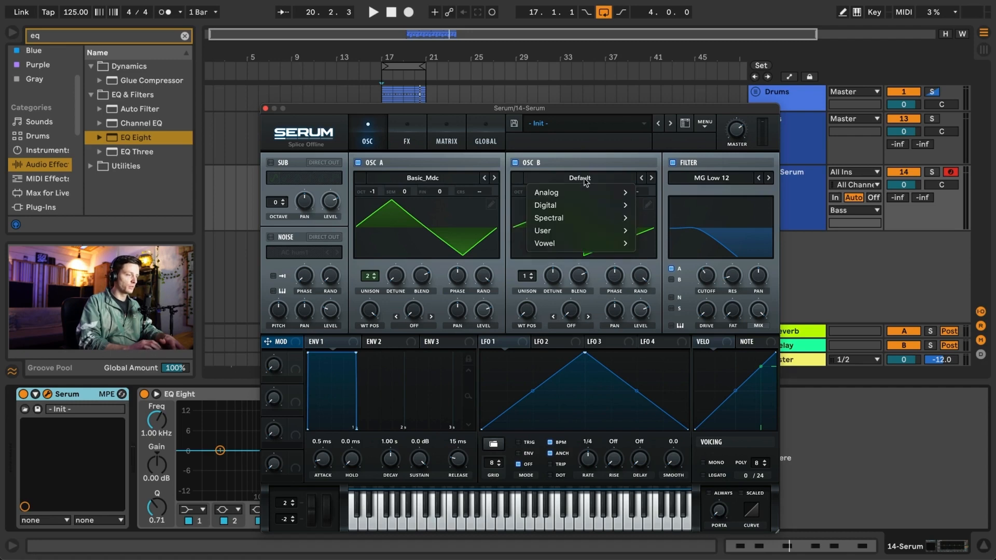
pyautogui.moveTo(580, 207)
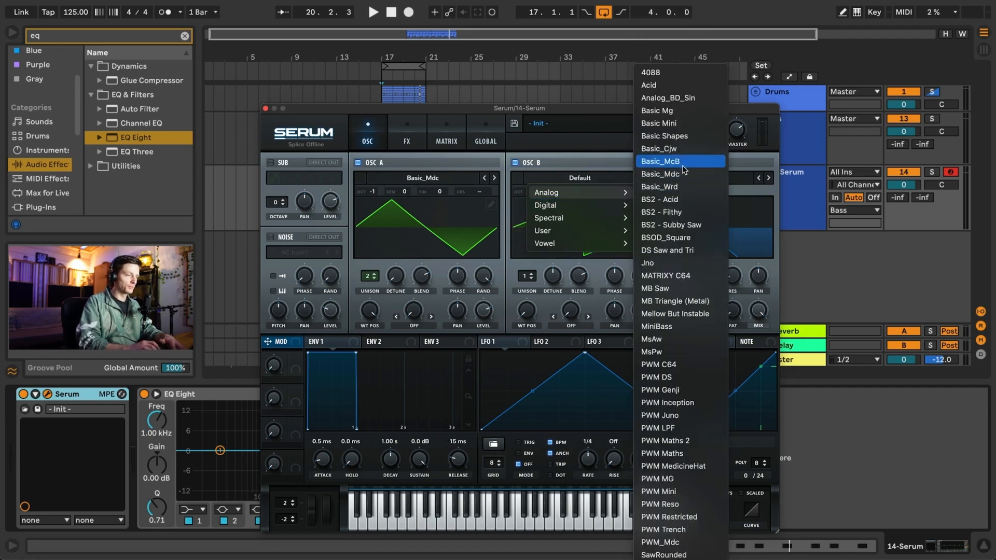
pyautogui.click(671, 174)
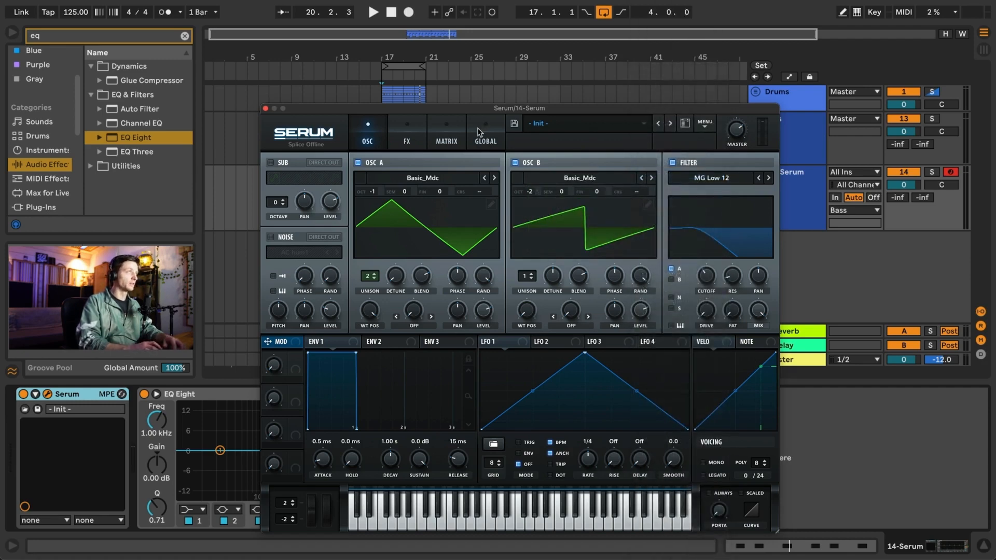
# - Assign Mod Wheel as source of the first two modulation matrix rows and route the second row to B WTPos
pyautogui.click(447, 134)
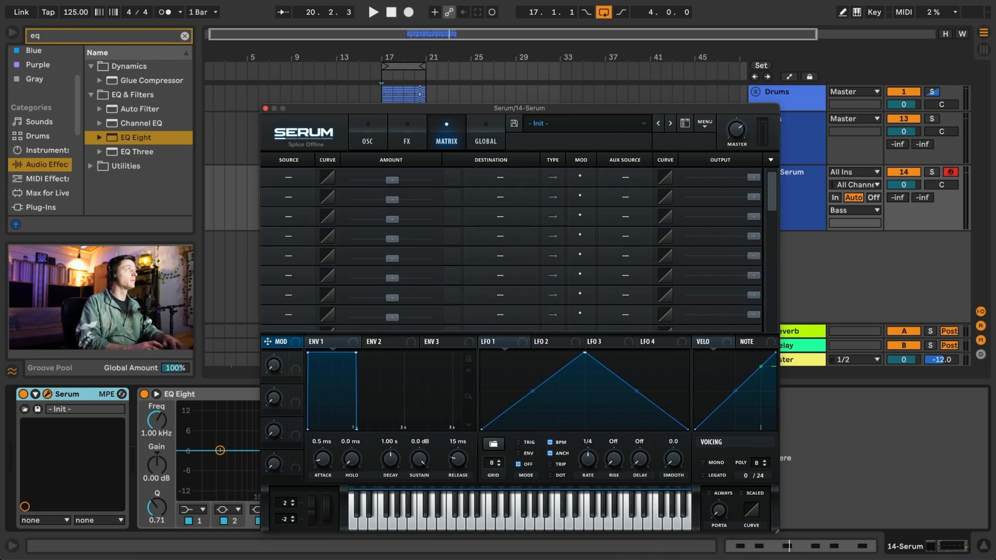
pyautogui.click(291, 177)
pyautogui.click(303, 223)
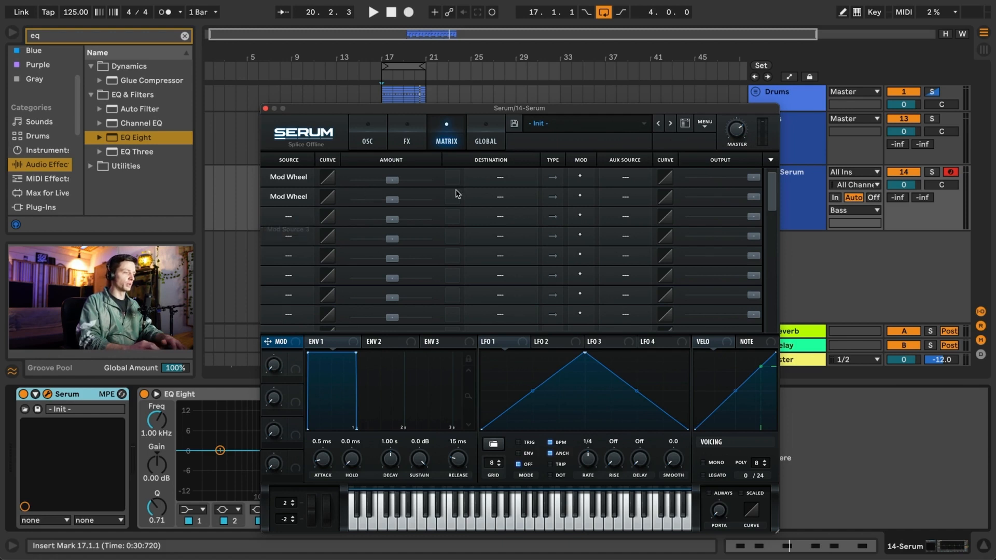
pyautogui.click(472, 198)
pyautogui.moveTo(498, 224)
pyautogui.click(579, 344)
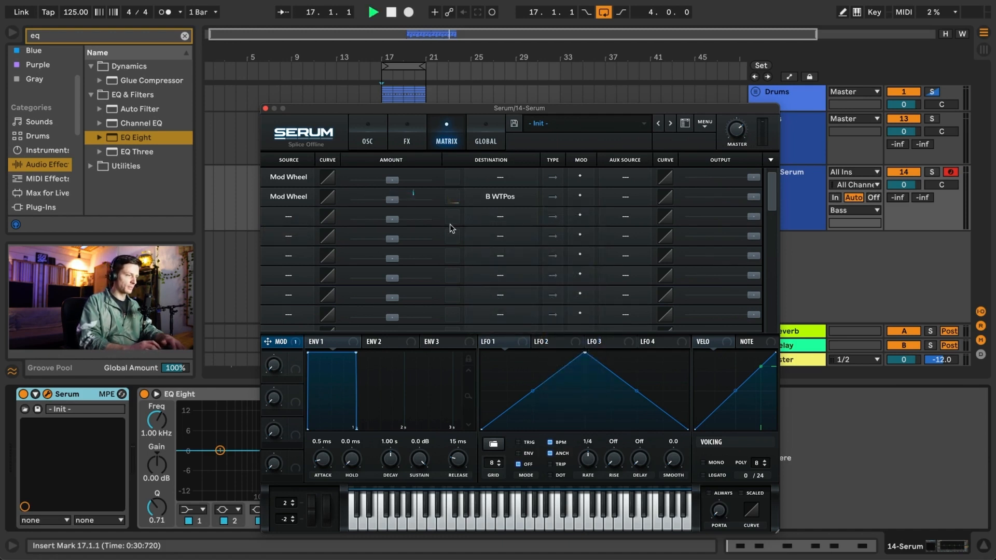
# - Set the Mod Wheel to B WTPos amount to -100 and oscillator B's wavetable position to 175 during playback
pyautogui.press('space')
pyautogui.moveTo(392, 200); pyautogui.dragTo(353, 217)
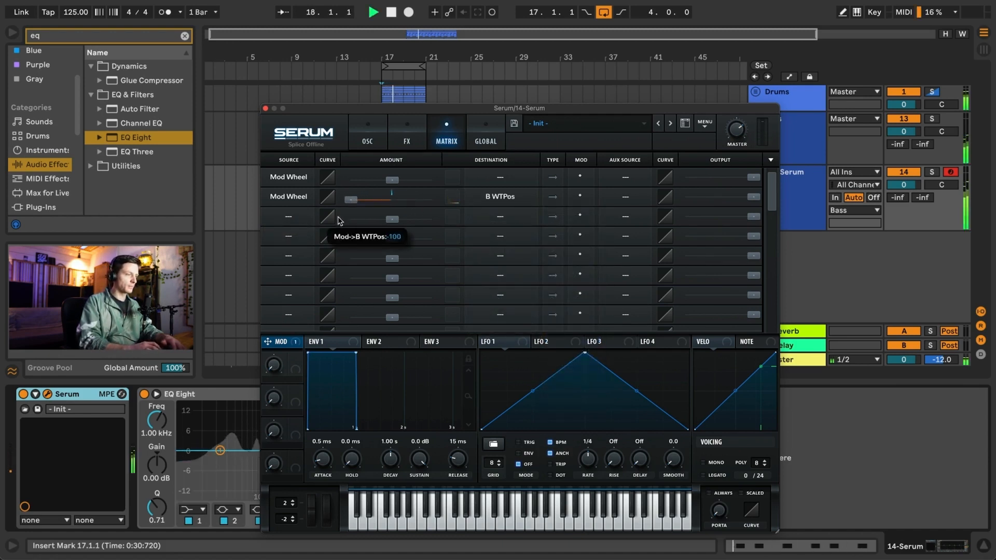
pyautogui.click(368, 137)
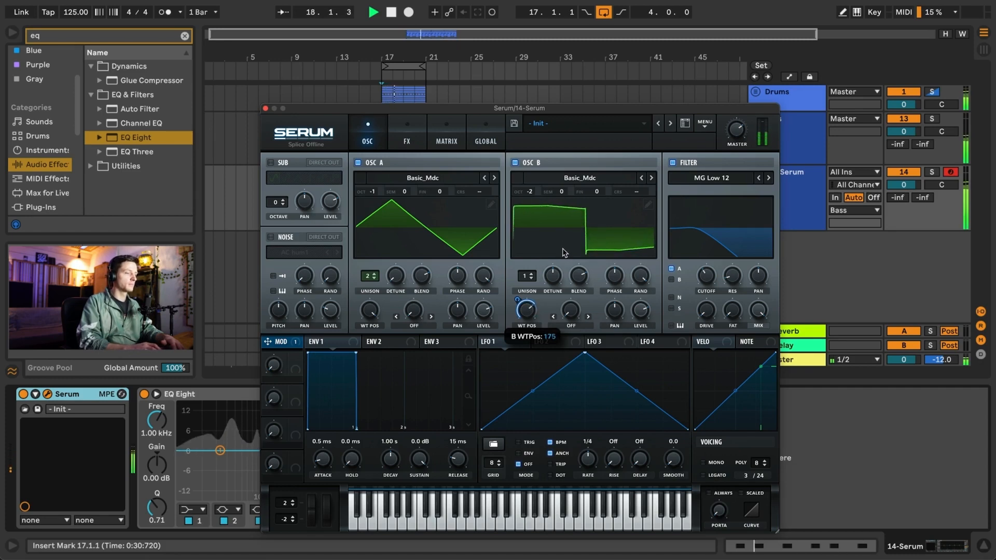
pyautogui.click(494, 141)
pyautogui.click(446, 139)
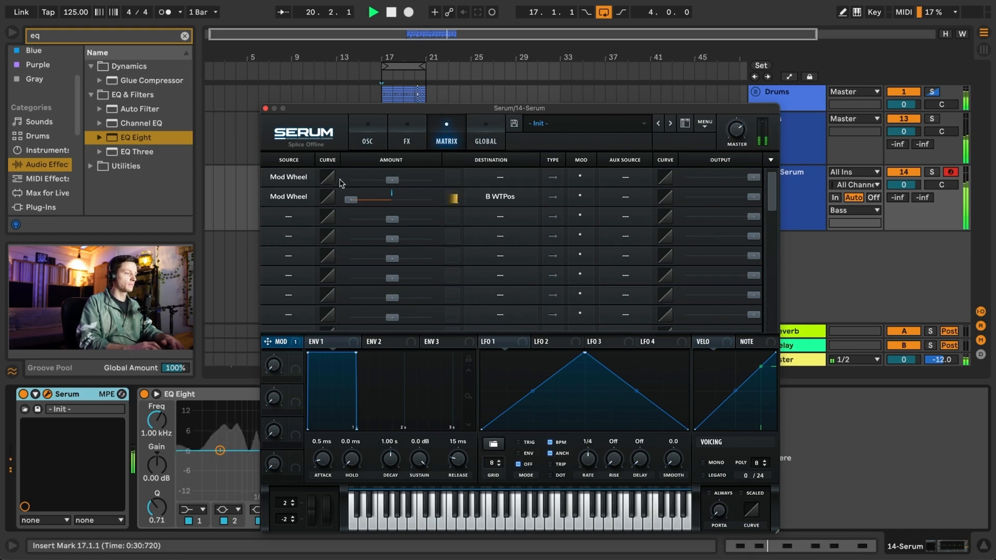
# - Give the first Mod Wheel row a moderate negative amount and route it to A Uni WTPos
pyautogui.click(499, 177)
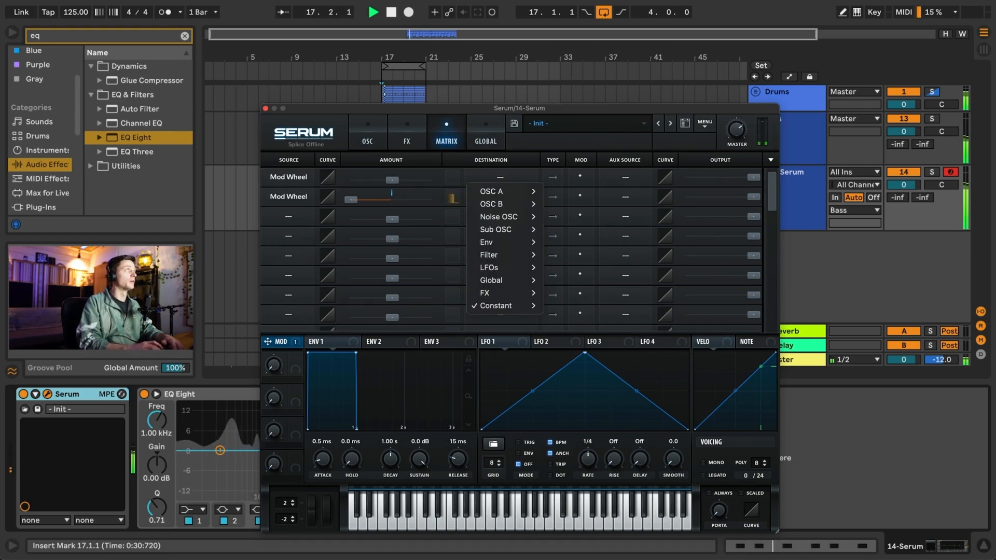
pyautogui.press('super+alt+p')
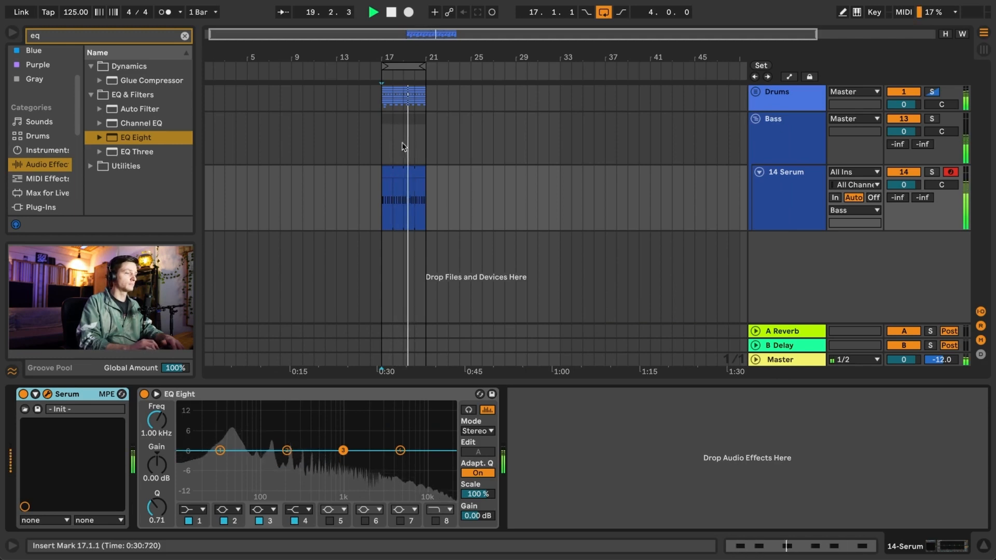
pyautogui.press('super+alt+p')
pyautogui.moveTo(396, 177); pyautogui.dragTo(371, 178)
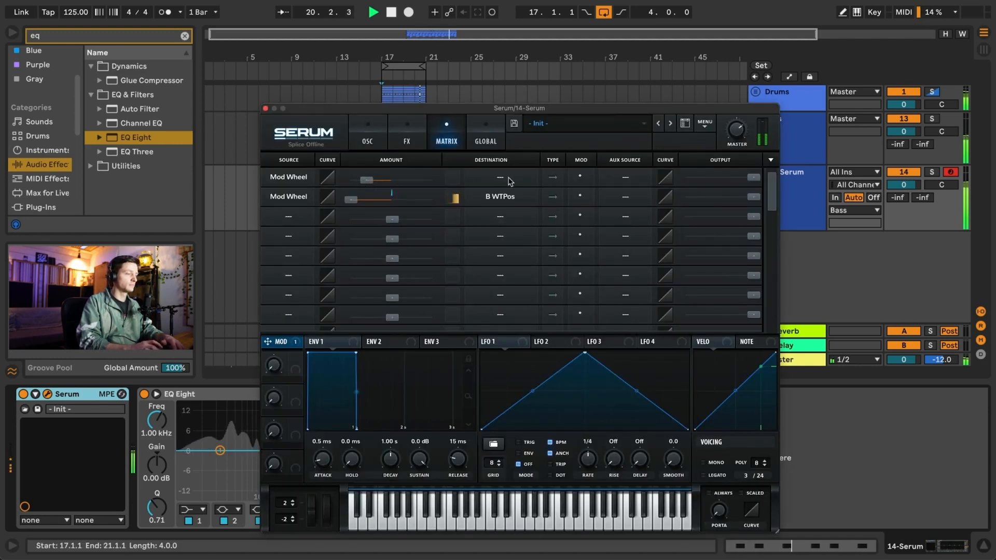
pyautogui.click(513, 178)
pyautogui.moveTo(529, 196)
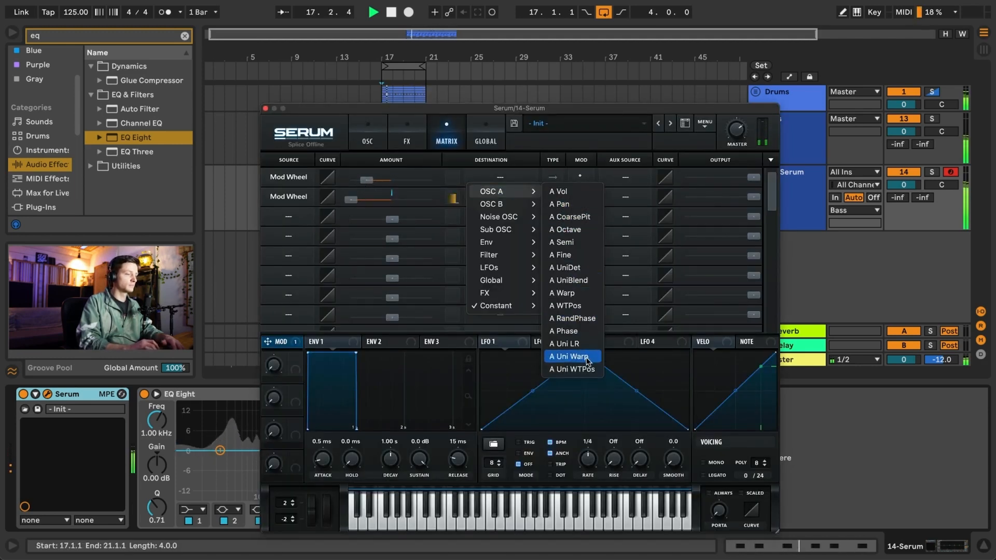
pyautogui.click(573, 368)
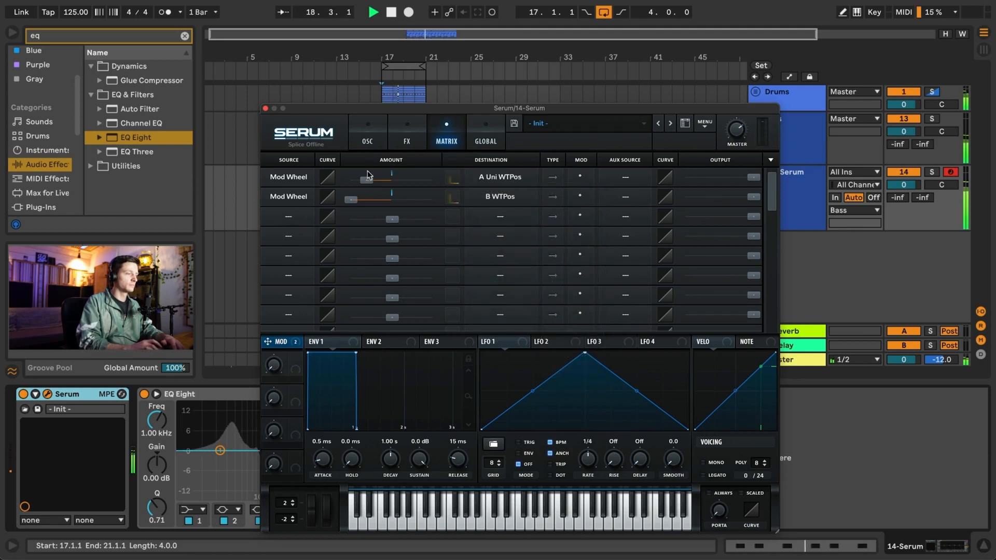
pyautogui.moveTo(369, 177); pyautogui.dragTo(371, 182)
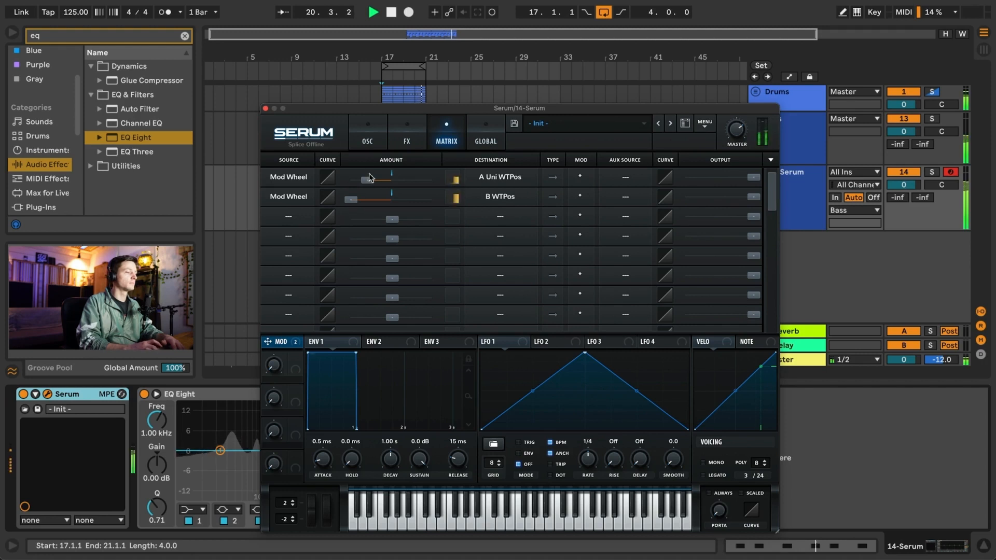
# - Try a lower wavetable position on oscillator A and lower oscillator B's wavetable position
pyautogui.click(368, 141)
pyautogui.click(372, 314)
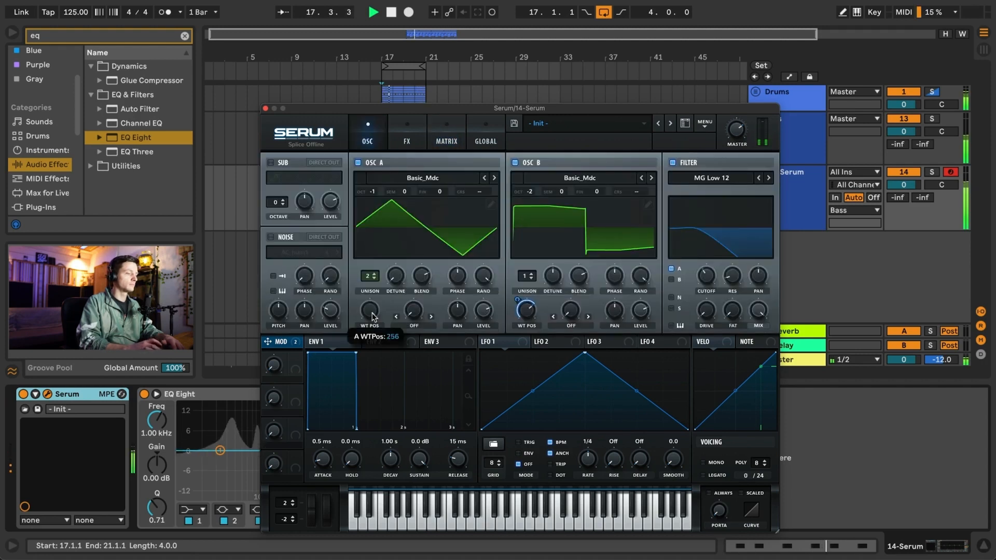
pyautogui.moveTo(363, 315); pyautogui.dragTo(361, 350)
pyautogui.moveTo(525, 311); pyautogui.dragTo(522, 339)
# - Change the first Mod Wheel row's destination to A WTPos and return to the oscillator view
pyautogui.click(447, 140)
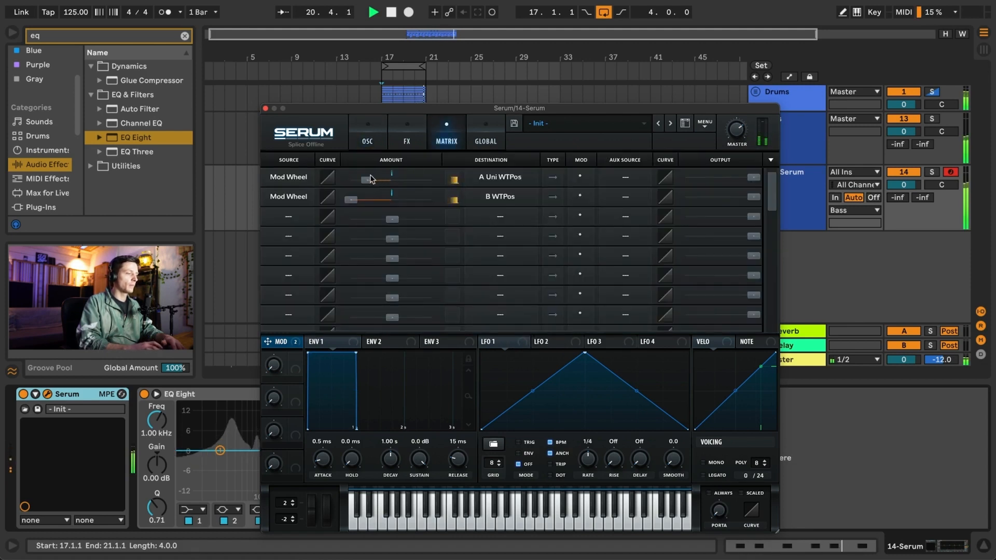
pyautogui.click(498, 178)
pyautogui.moveTo(514, 192)
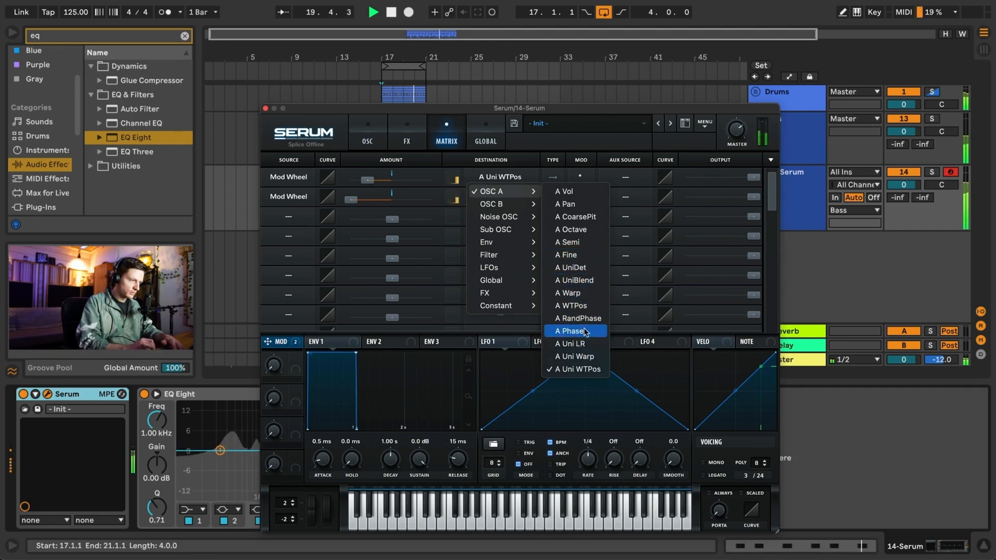
pyautogui.click(586, 309)
pyautogui.click(367, 138)
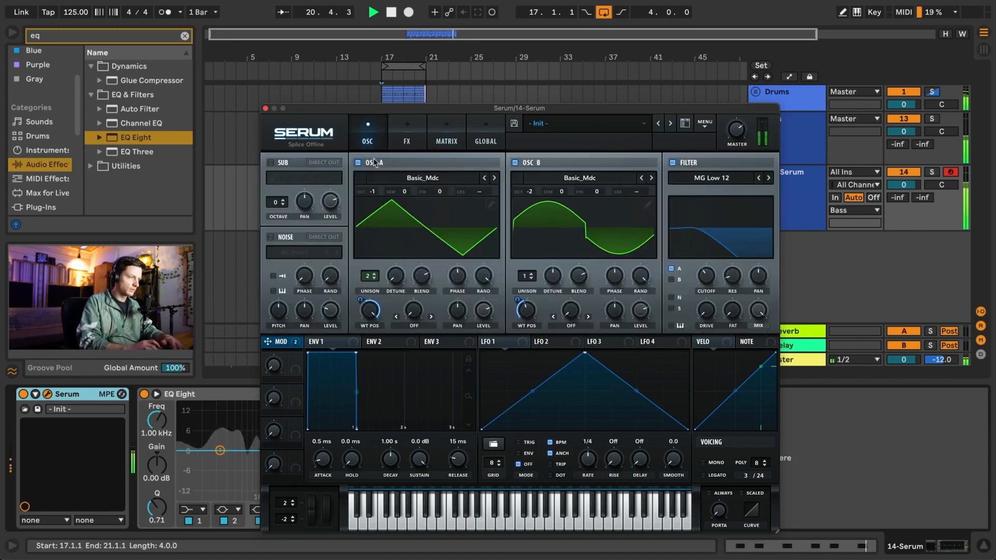
# - Check oscillator A's wavetable modulation during playback and raise oscillator B's wavetable position to a squarer waveform
pyautogui.moveTo(364, 304); pyautogui.dragTo(364, 304)
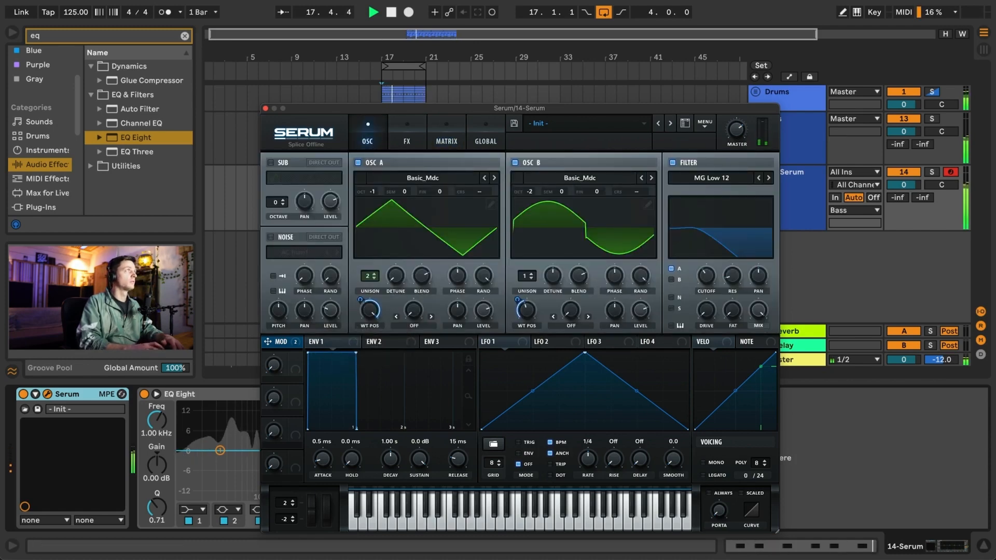
pyautogui.press('alt+super+p')
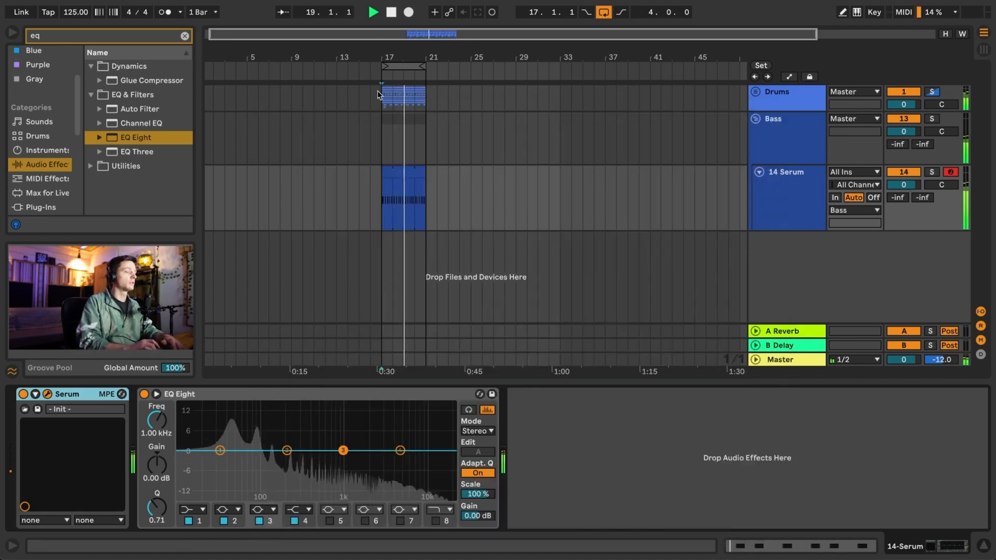
pyautogui.press('alt+super+p')
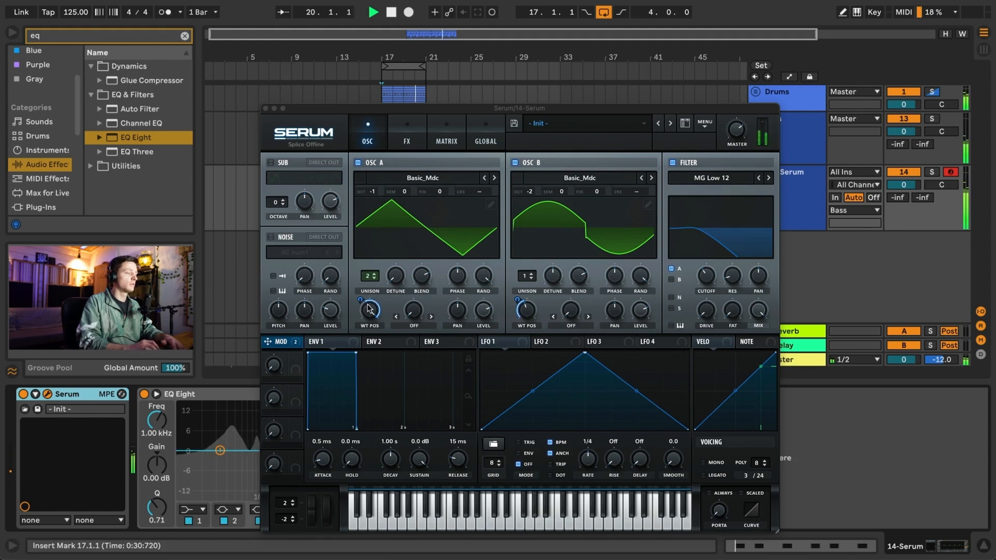
pyautogui.moveTo(362, 302)
pyautogui.moveTo(361, 301)
pyautogui.mouseDown()
pyautogui.moveTo(362, 289)
pyautogui.moveTo(364, 299)
pyautogui.mouseUp()
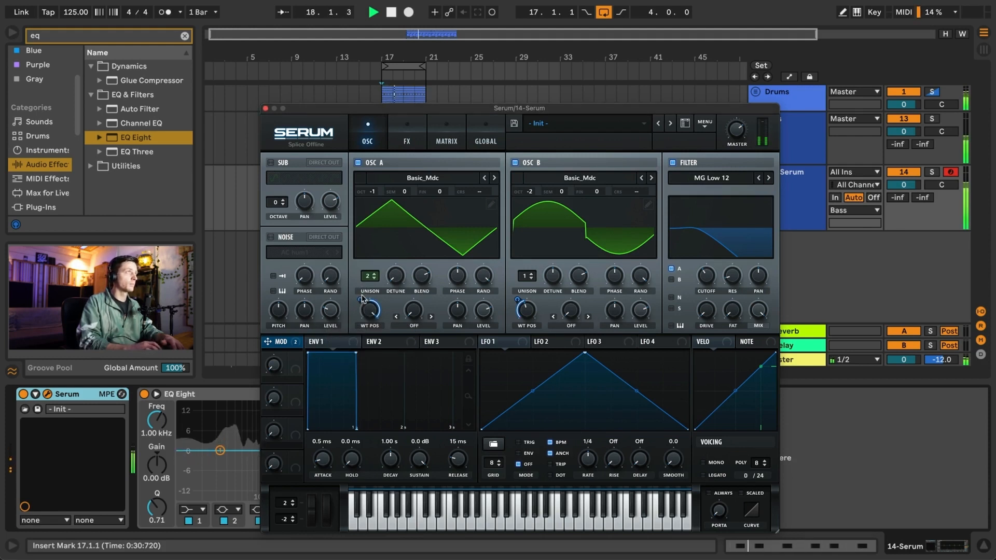
pyautogui.moveTo(537, 321); pyautogui.dragTo(538, 299)
pyautogui.moveTo(626, 293); pyautogui.dragTo(618, 310)
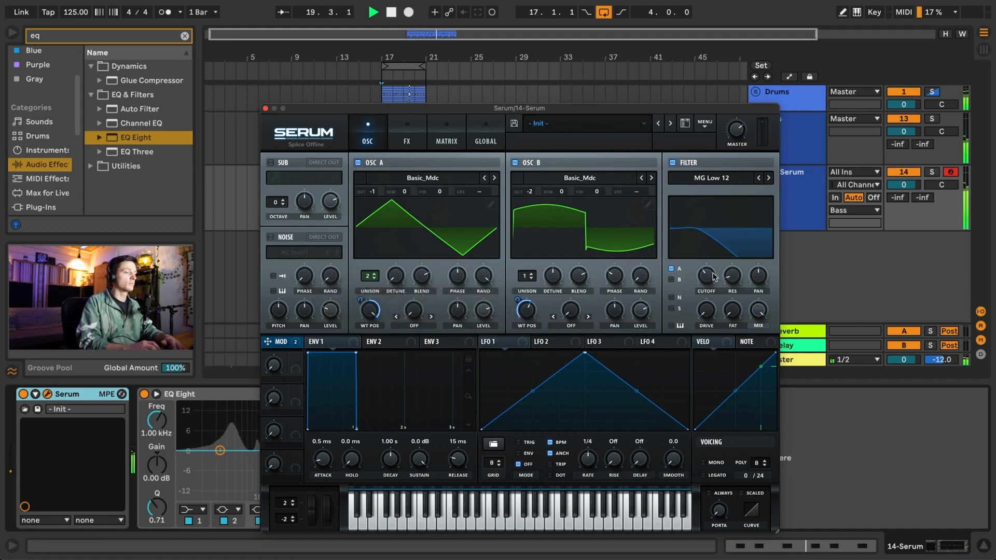
# - Route oscillator B through the MG Low 12 filter, settle on a low cutoff and increase the filter drive
pyautogui.moveTo(719, 272); pyautogui.dragTo(707, 317)
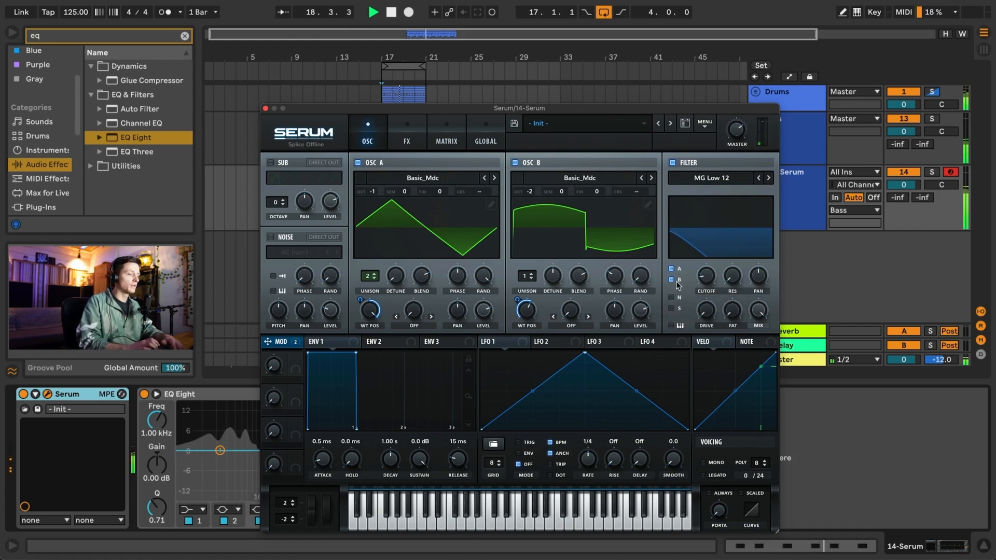
pyautogui.moveTo(715, 283); pyautogui.dragTo(714, 257)
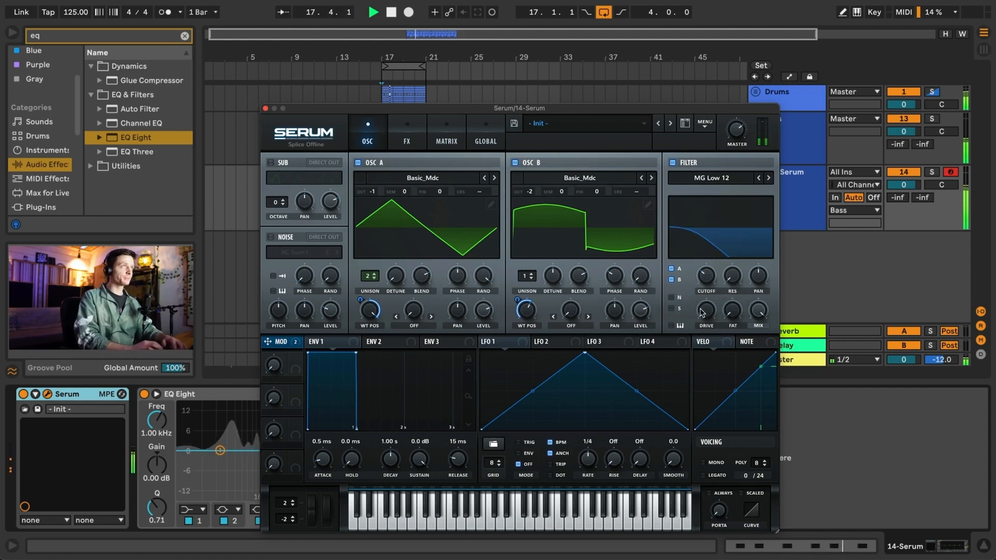
pyautogui.moveTo(702, 313); pyautogui.dragTo(706, 270)
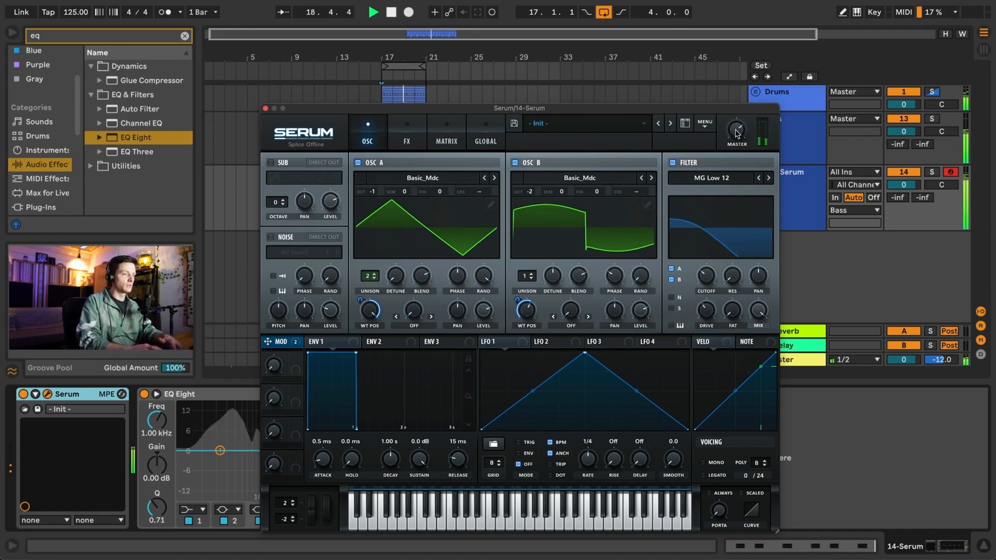
# - Lower Serum's master volume, then route the sub oscillator through the filter and fine-tune the cutoff
pyautogui.moveTo(736, 130); pyautogui.dragTo(734, 149)
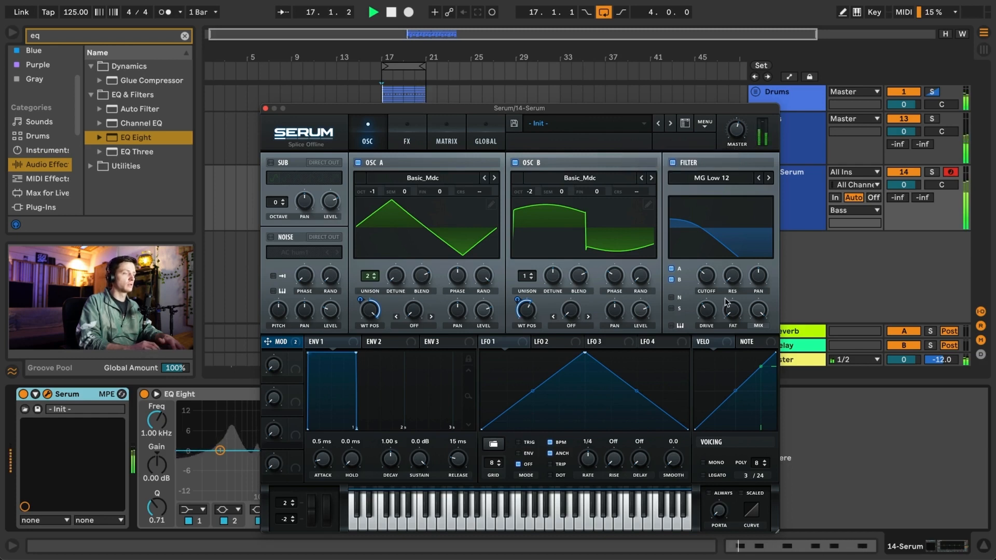
pyautogui.moveTo(732, 316)
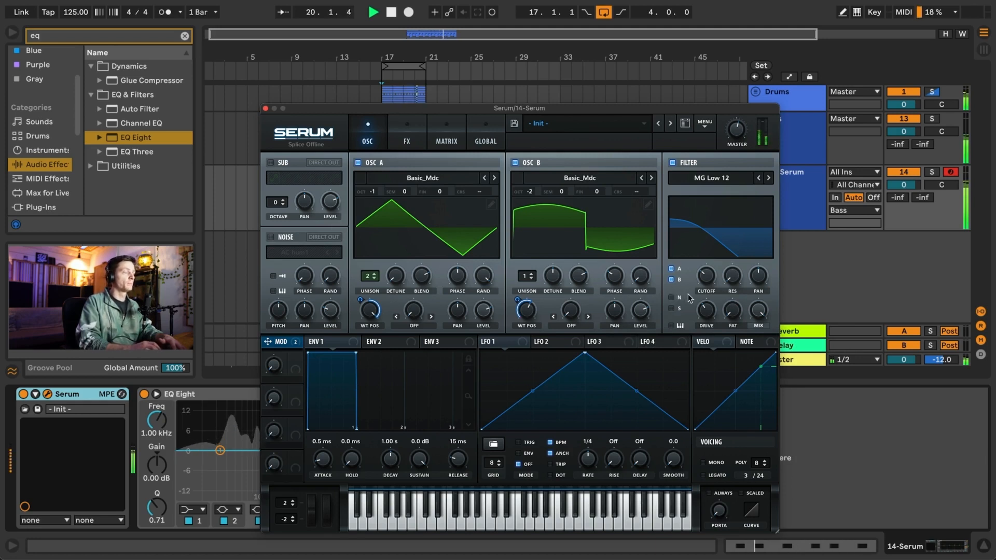
pyautogui.click(679, 310)
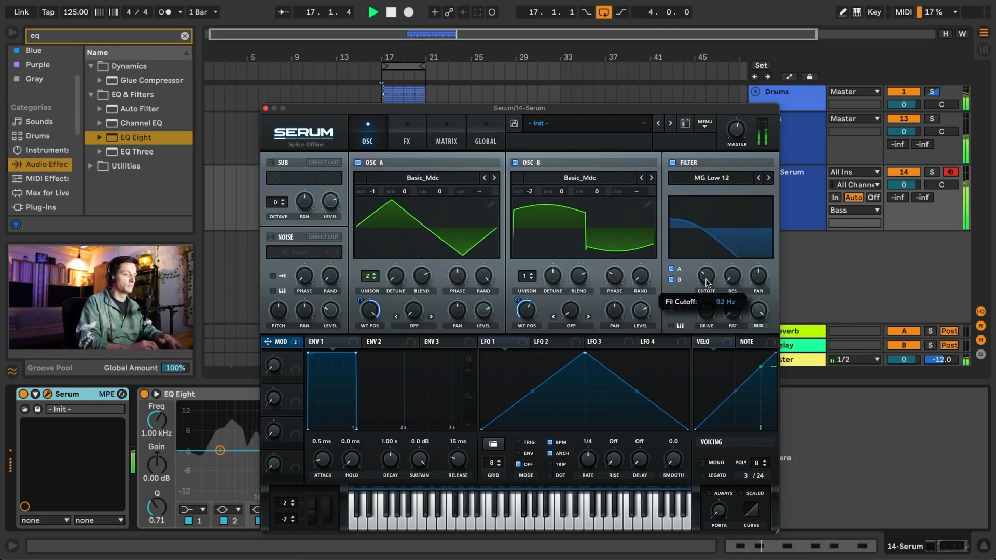
pyautogui.moveTo(707, 276)
pyautogui.mouseDown()
pyautogui.moveTo(704, 292)
pyautogui.moveTo(706, 273)
pyautogui.mouseUp()
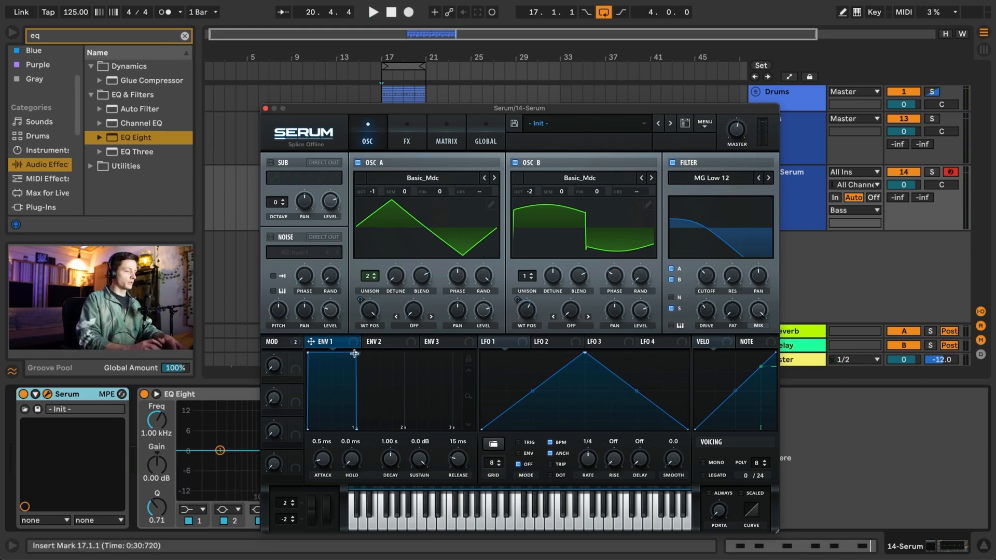
# - Shape Env 1 during playback with 57 ms hold, 903 ms decay, sustain at minus infinity dB and 75 ms release
pyautogui.press('space')
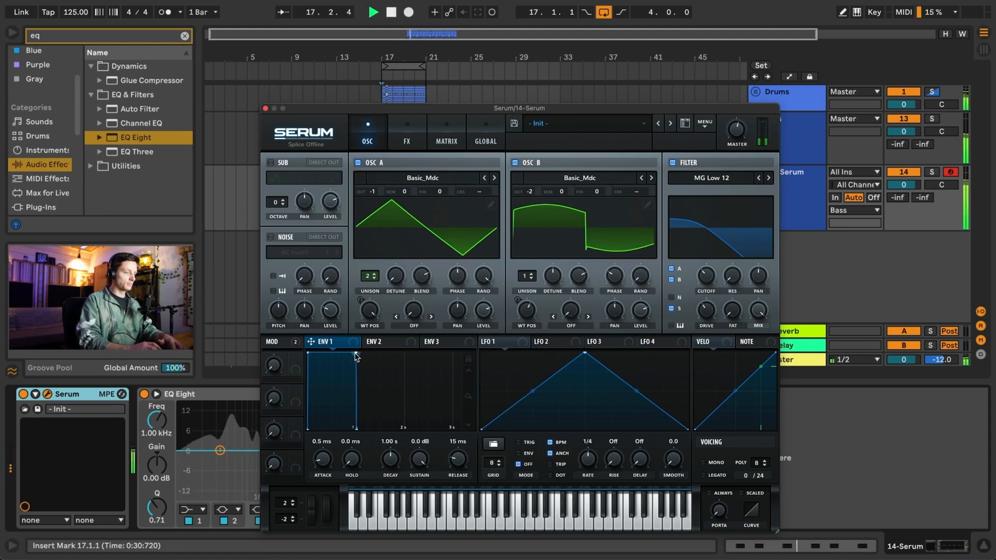
pyautogui.moveTo(356, 355); pyautogui.dragTo(347, 398)
pyautogui.moveTo(395, 463); pyautogui.dragTo(417, 491)
pyautogui.moveTo(456, 462); pyautogui.dragTo(455, 452)
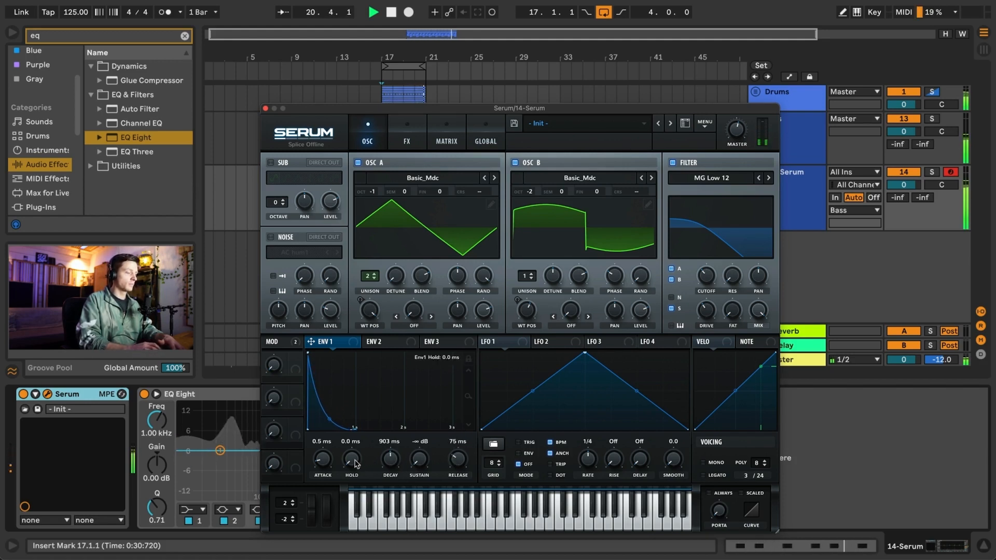
pyautogui.moveTo(355, 463); pyautogui.dragTo(363, 433)
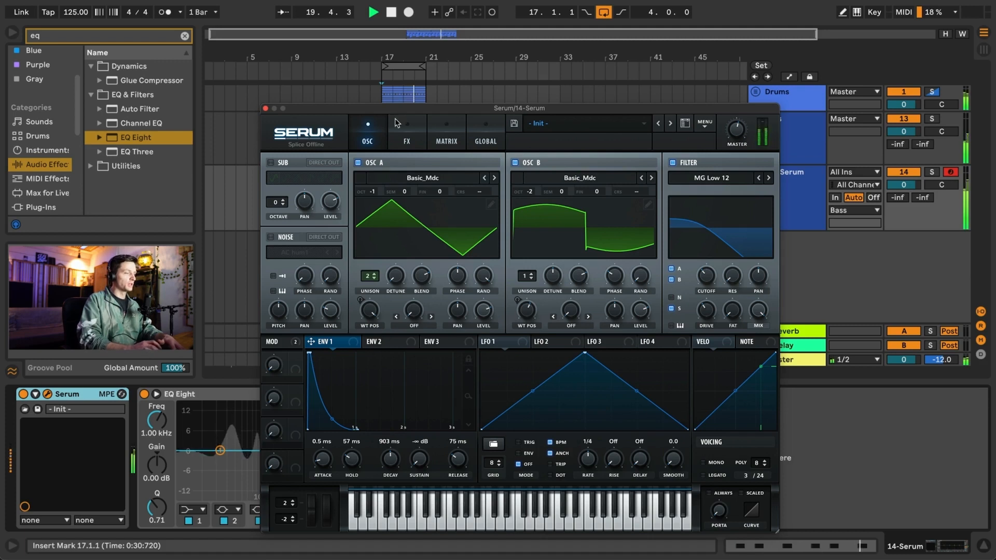
pyautogui.press('space')
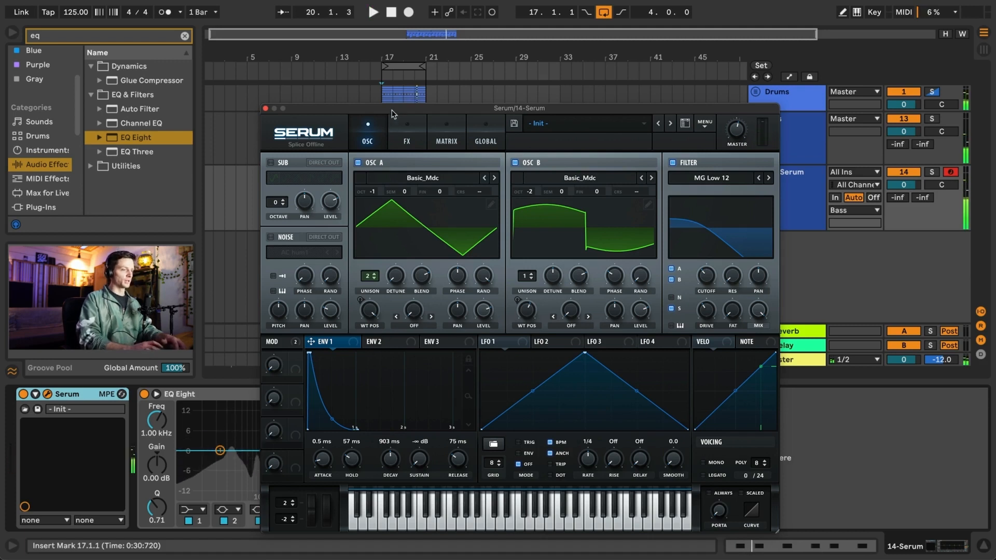
# - Assign Env 2 to the filter cutoff, set its modulation amount to 45 and return to the oscillator view
pyautogui.click(382, 343)
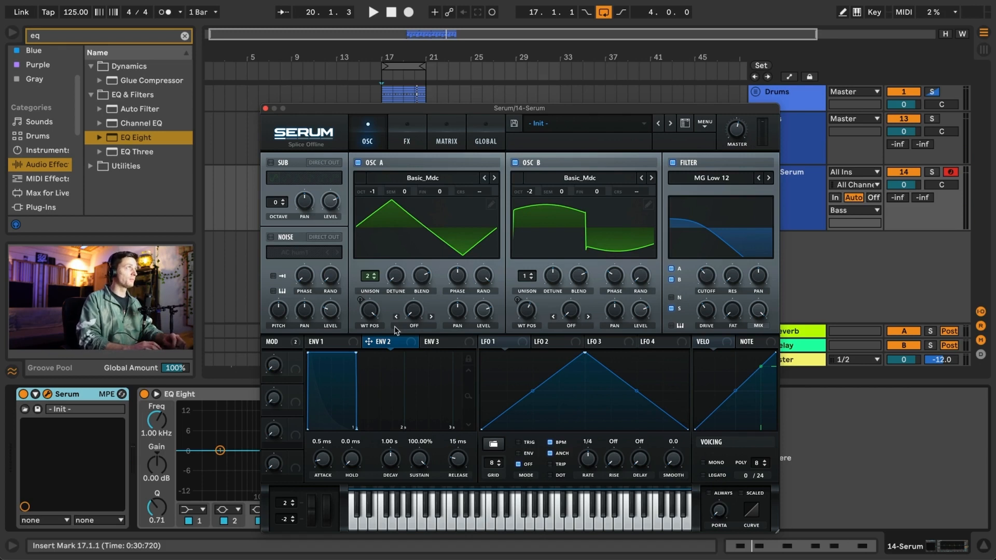
pyautogui.moveTo(369, 343); pyautogui.dragTo(706, 276)
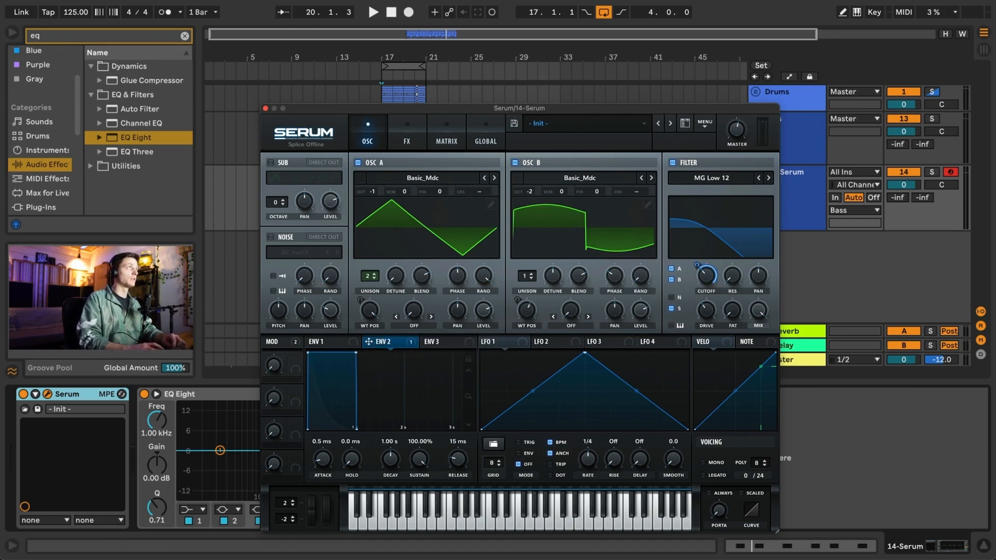
pyautogui.click(446, 137)
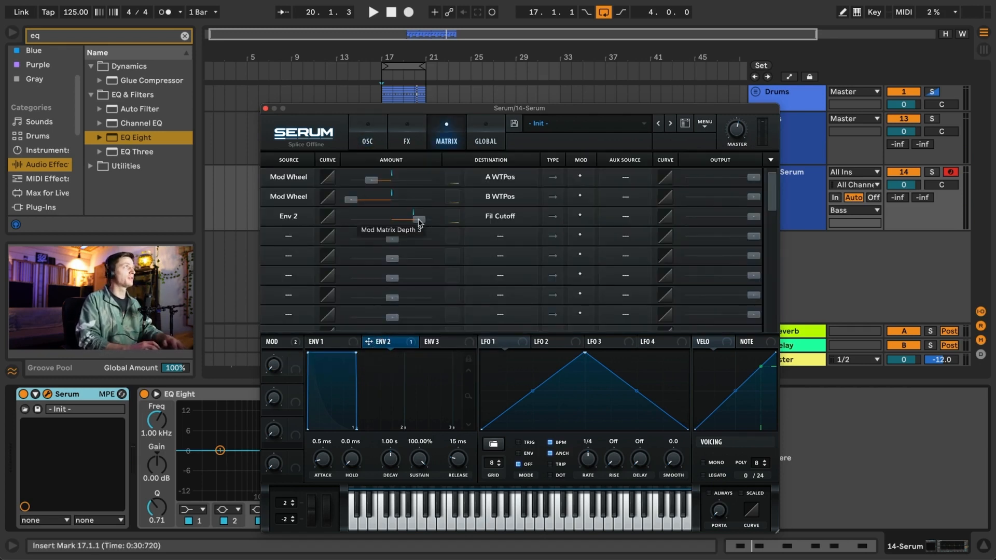
pyautogui.press('space')
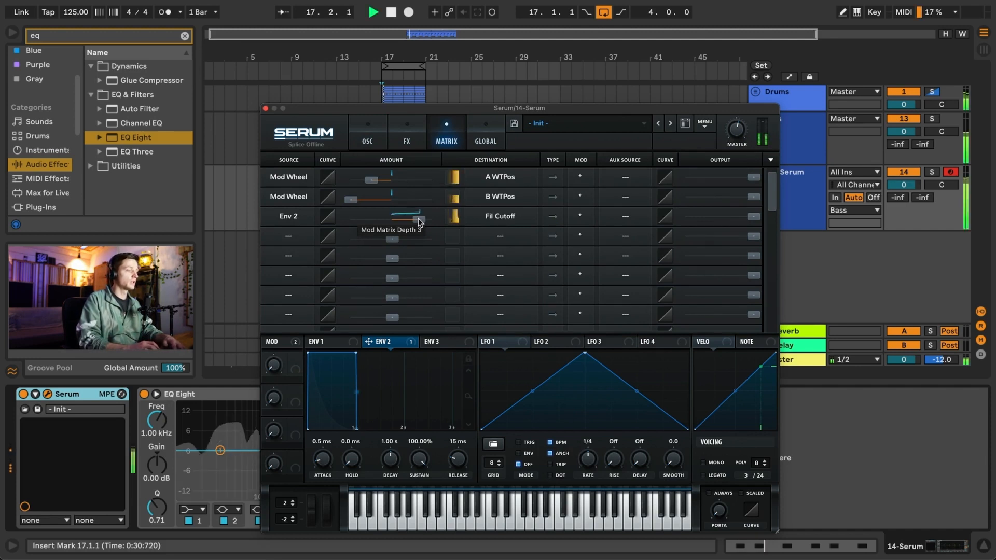
pyautogui.moveTo(419, 223); pyautogui.dragTo(408, 223)
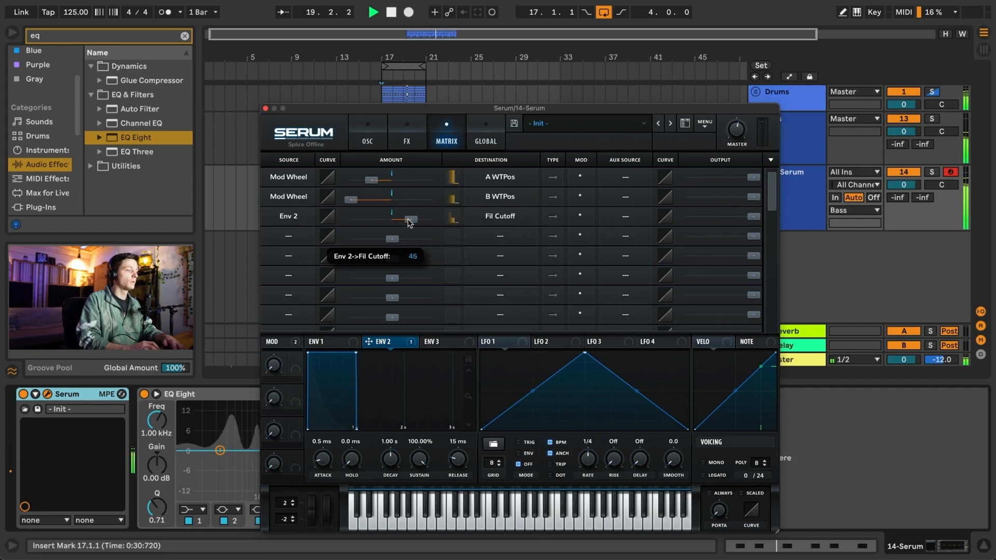
pyautogui.click(368, 141)
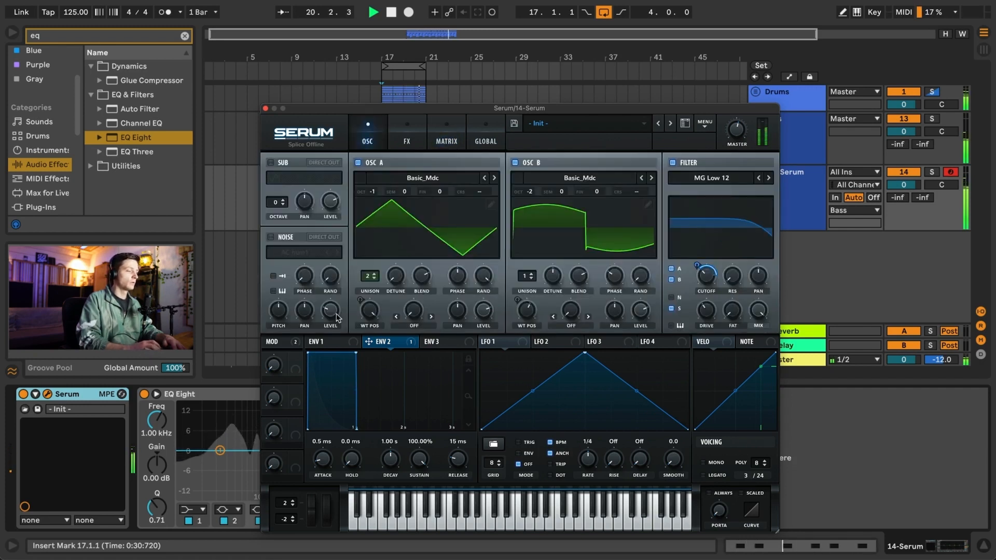
# - Shape Env 2 with 1.5 ms attack, 257 ms decay, 0% sustain and 176 ms release
pyautogui.moveTo(356, 353); pyautogui.dragTo(346, 457)
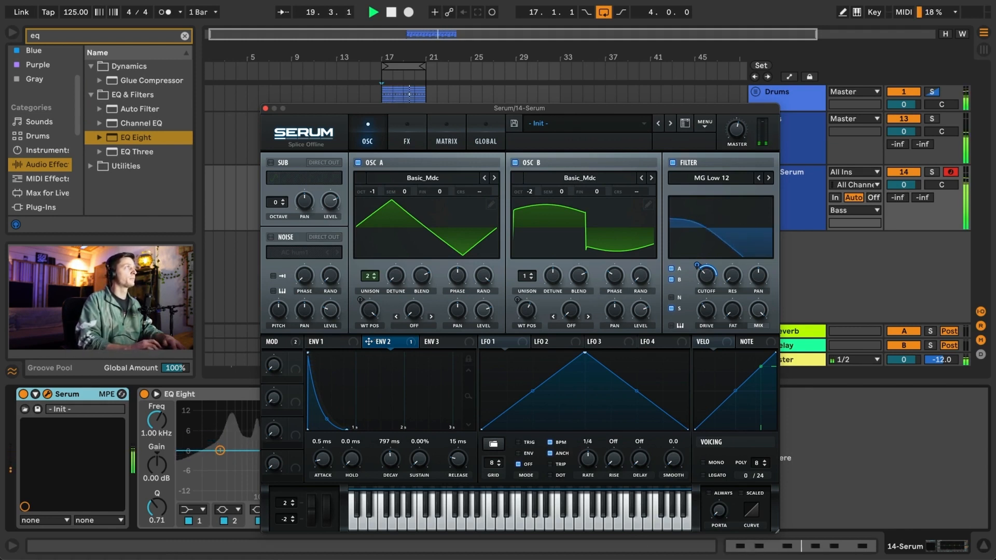
pyautogui.press('super+alt+p')
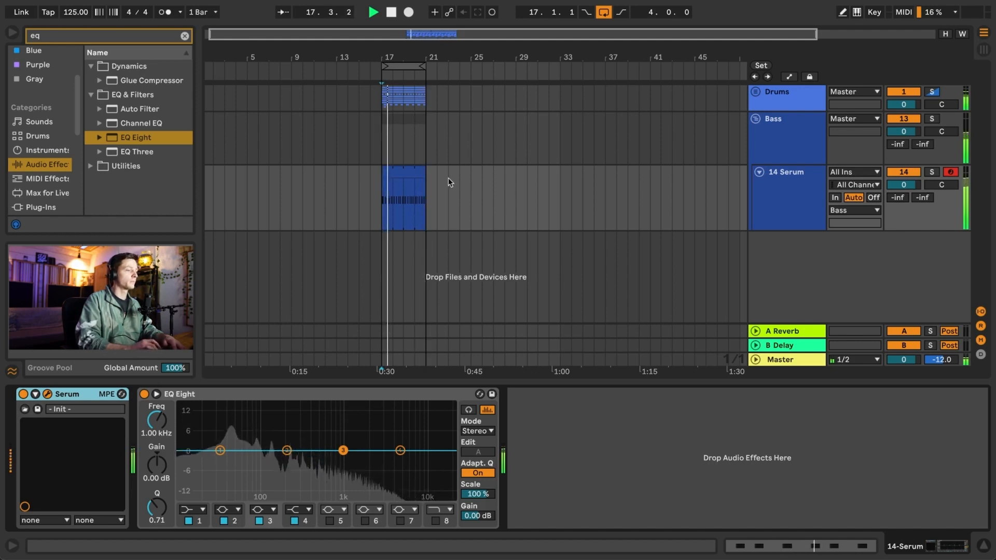
pyautogui.press('super+alt+p')
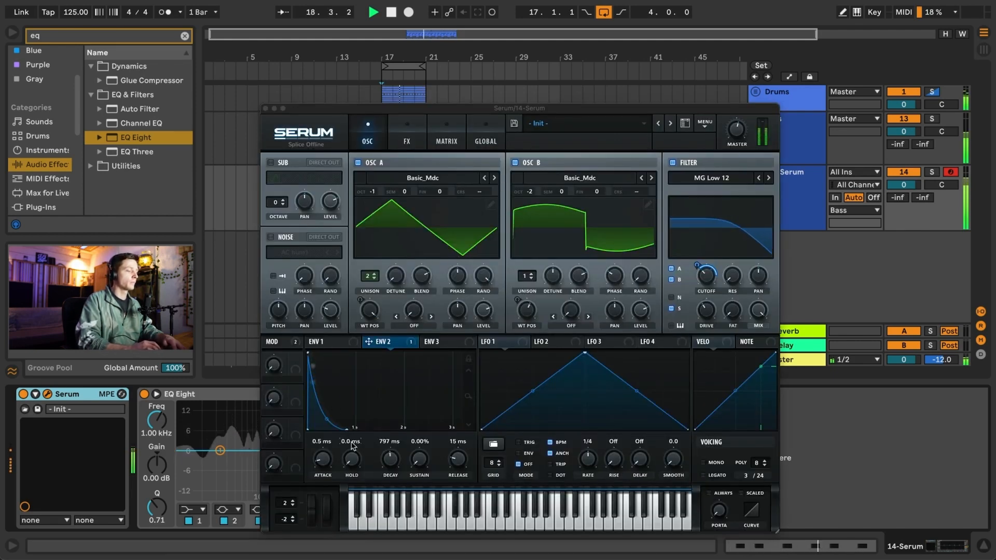
pyautogui.moveTo(387, 463); pyautogui.dragTo(391, 476)
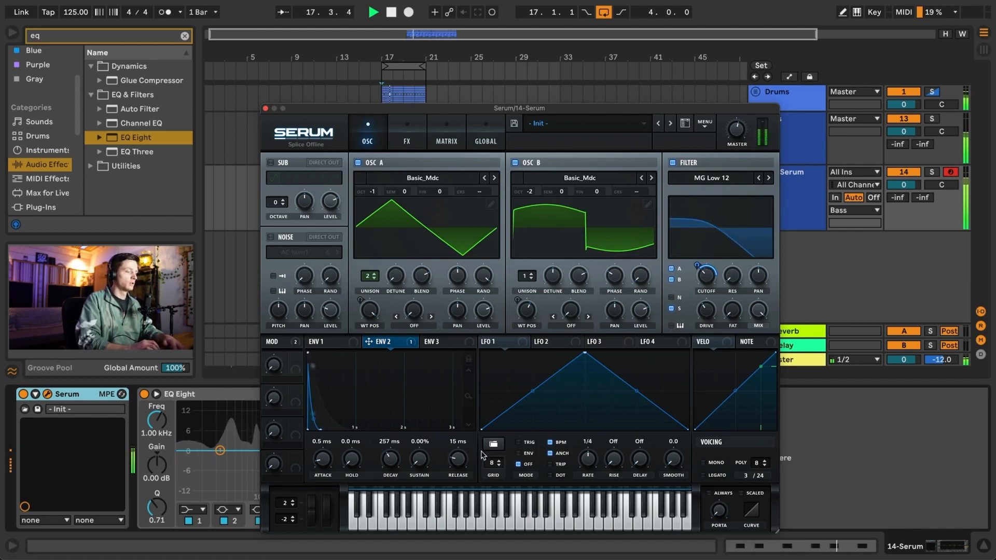
pyautogui.moveTo(463, 458); pyautogui.dragTo(463, 444)
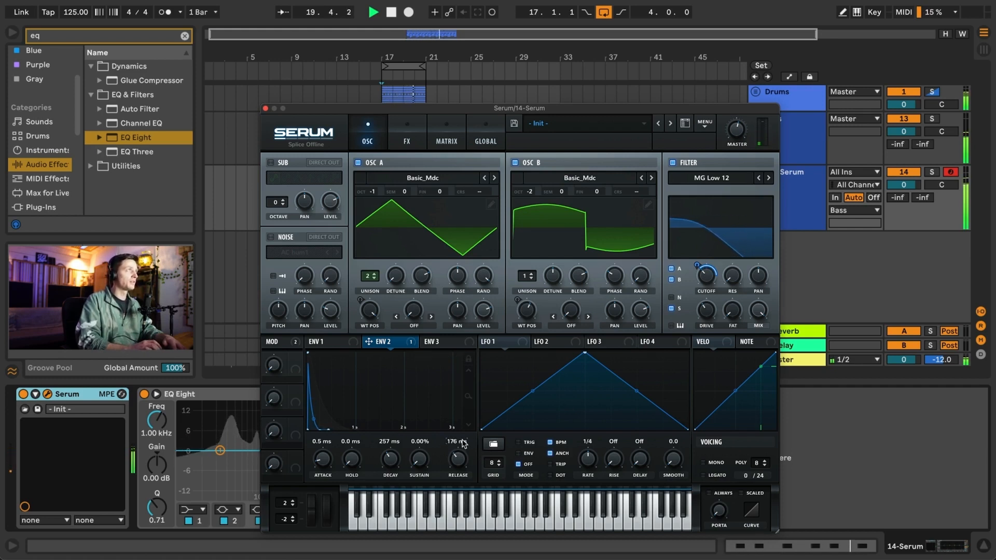
pyautogui.moveTo(322, 467); pyautogui.dragTo(324, 462)
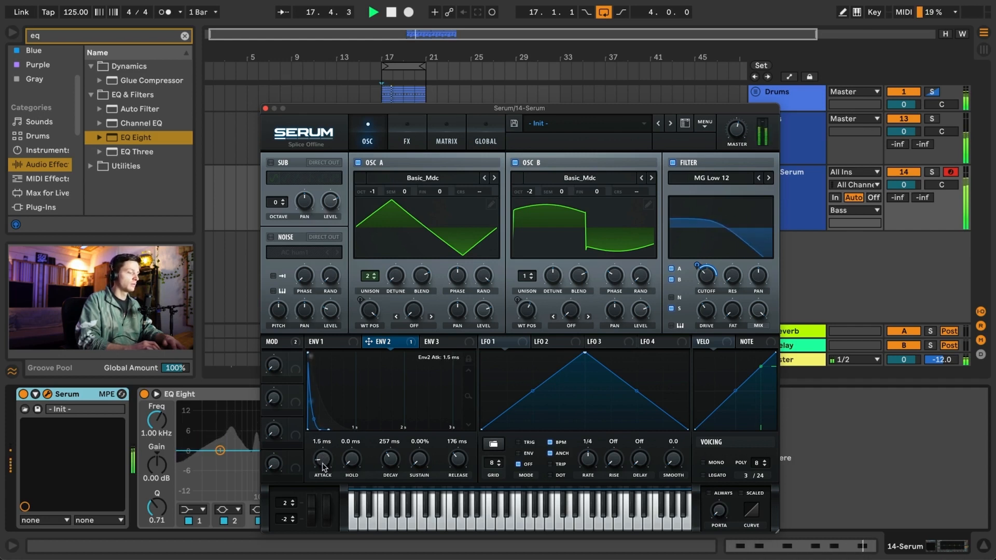
# - Lower the filter cutoff to 23 Hz and set the Env 2 to Fil Cutoff amount to 47 in the modulation matrix
pyautogui.moveTo(707, 275); pyautogui.dragTo(708, 324)
pyautogui.moveTo(707, 325); pyautogui.dragTo(708, 303)
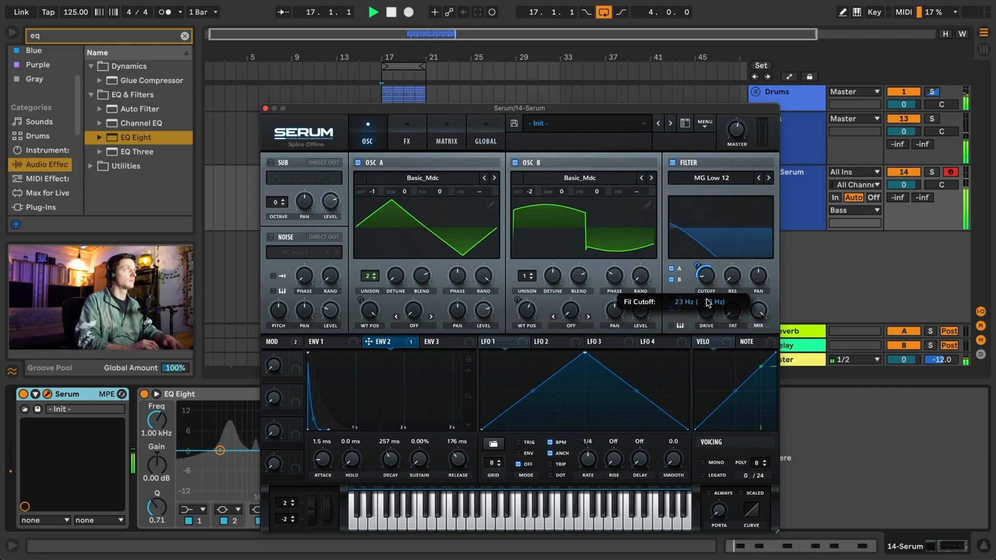
pyautogui.click(446, 136)
pyautogui.moveTo(414, 219)
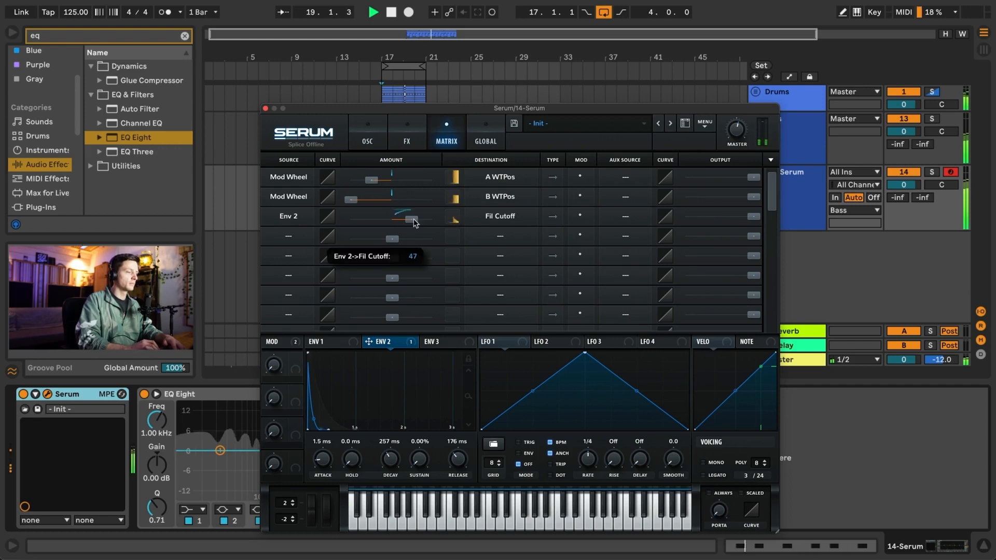
pyautogui.click(381, 134)
pyautogui.click(449, 136)
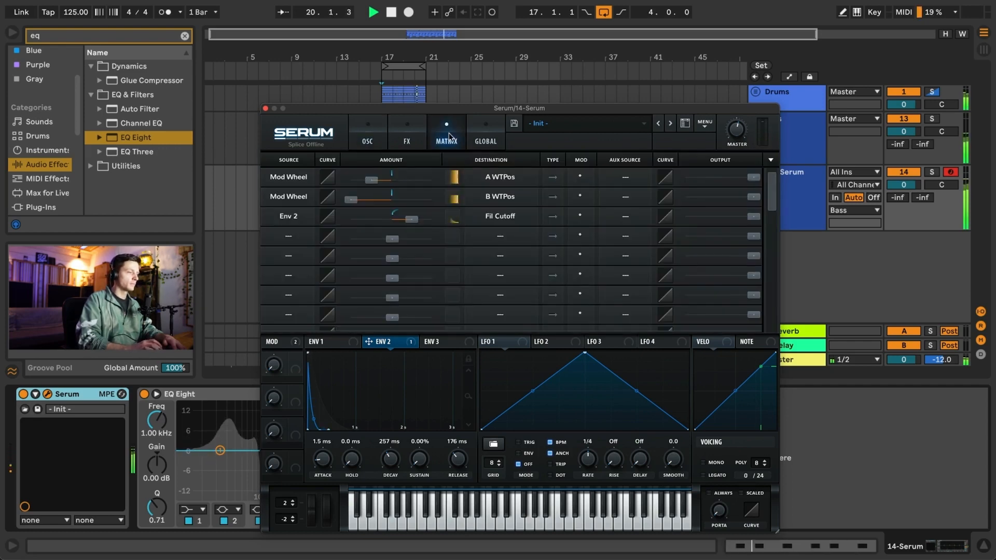
# - Add a fourth modulation row with Velo as the source and Fil Cutoff as the destination
pyautogui.click(282, 240)
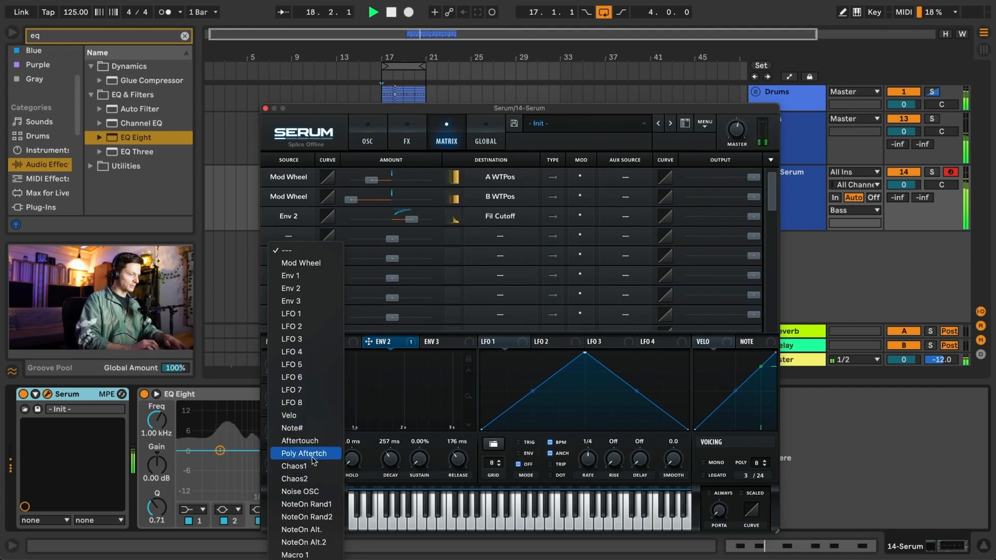
pyautogui.click(316, 417)
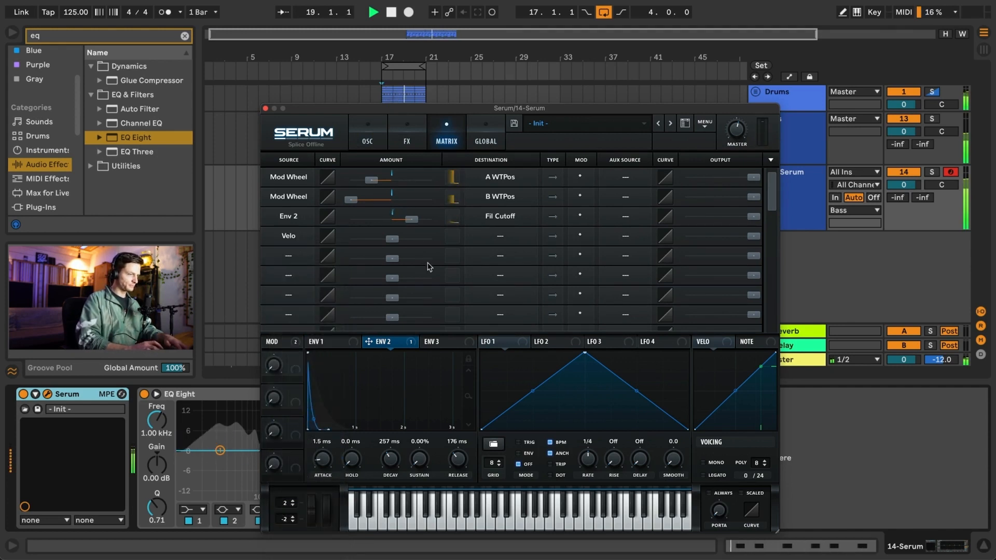
pyautogui.click(481, 234)
pyautogui.moveTo(509, 254)
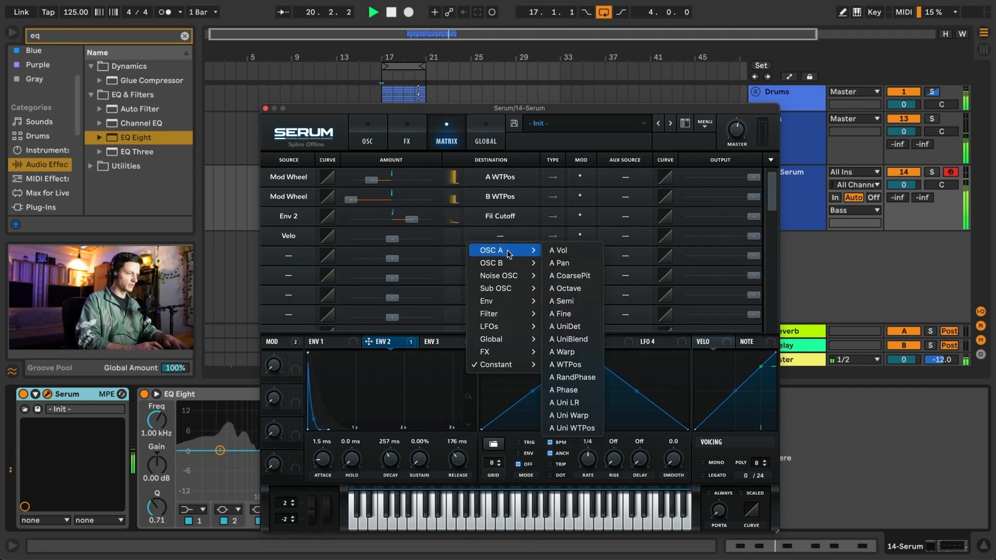
pyautogui.moveTo(490, 314)
pyautogui.click(553, 314)
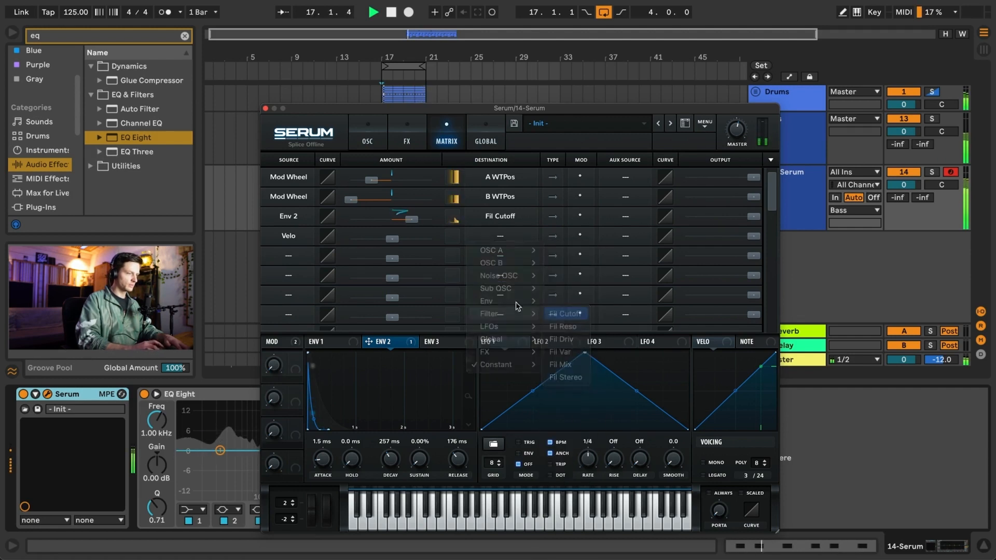
# - Set the Velo to Fil Cutoff amount to 36 and bend the velocity curve downward
pyautogui.moveTo(393, 239); pyautogui.dragTo(419, 242)
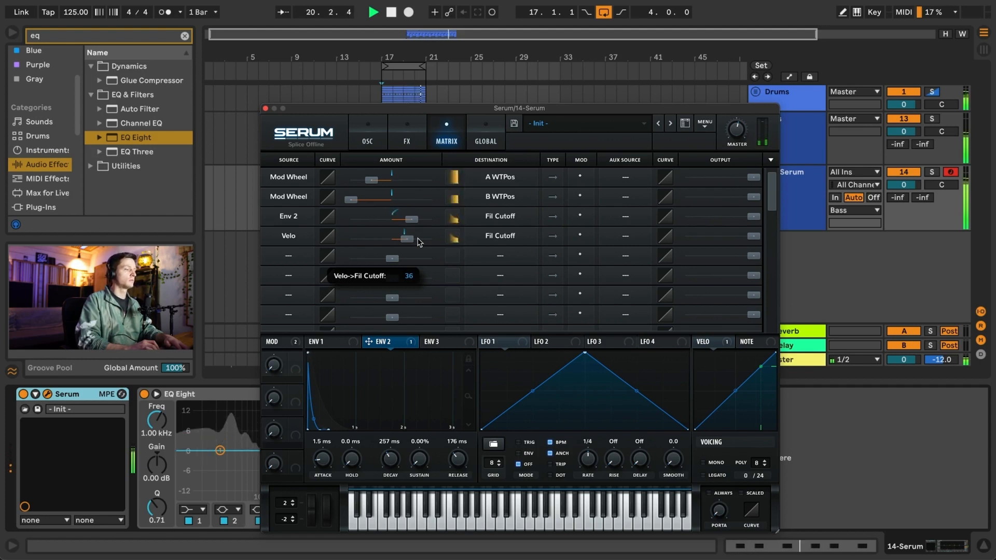
pyautogui.click(367, 138)
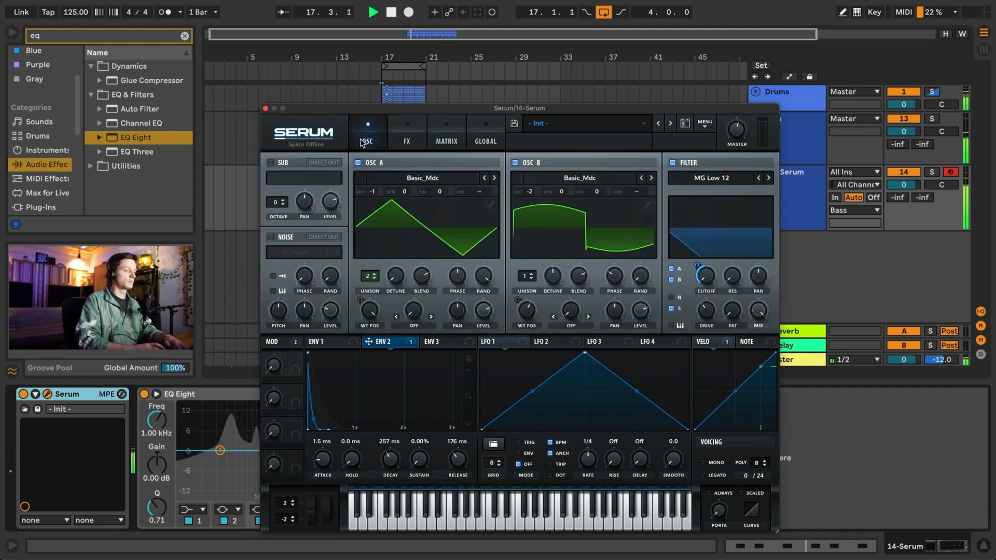
pyautogui.moveTo(736, 395); pyautogui.dragTo(735, 398)
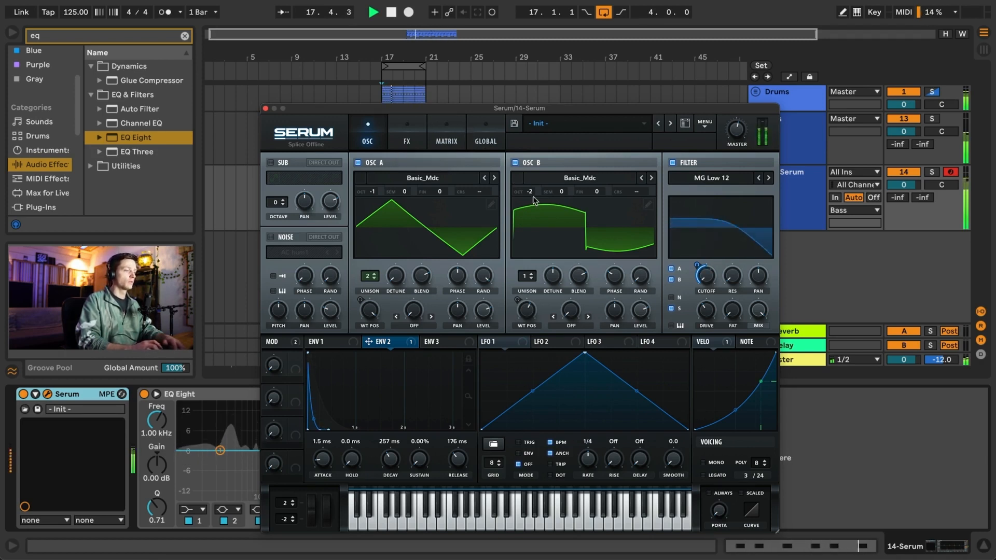
# - Enable Serum's EQ effect, switch its low band to a peak shape and set that band's gain slightly below zero
pyautogui.click(436, 130)
pyautogui.click(410, 119)
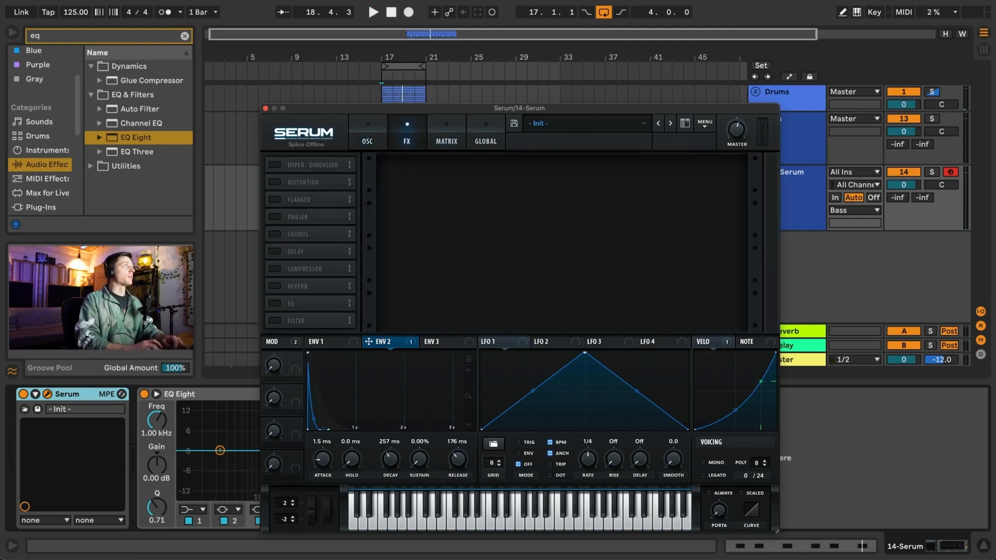
pyautogui.press('super+w')
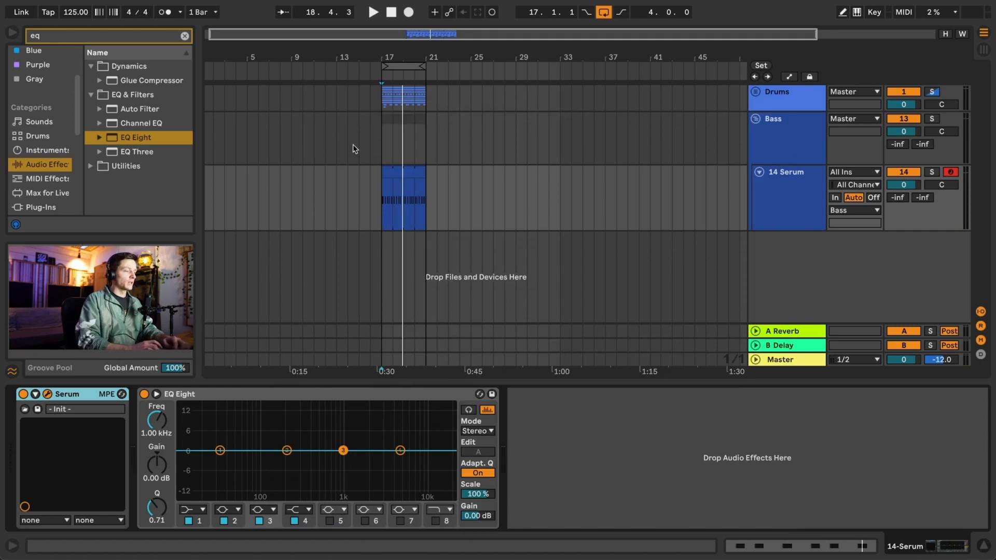
pyautogui.press('alt+super+p')
pyautogui.click(280, 303)
pyautogui.press('space')
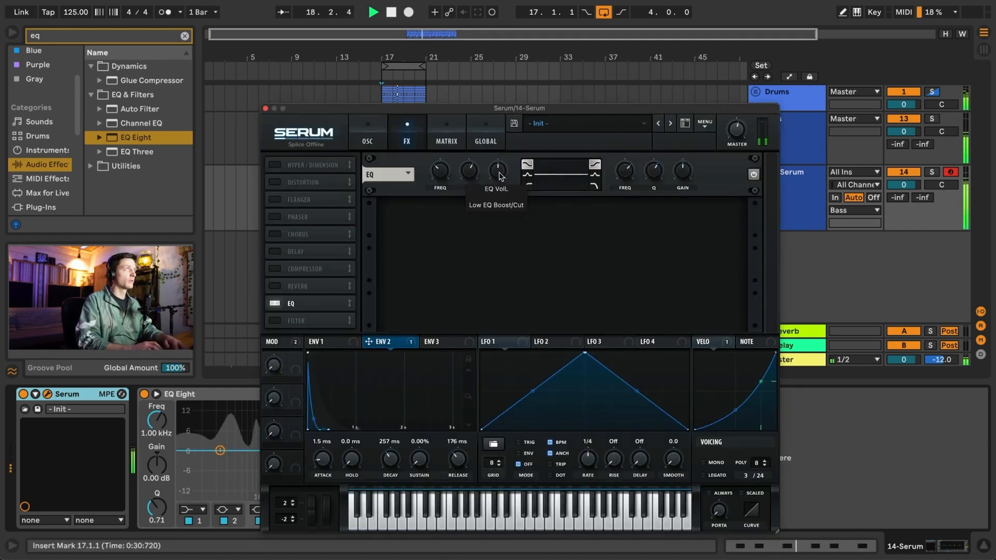
pyautogui.click(528, 175)
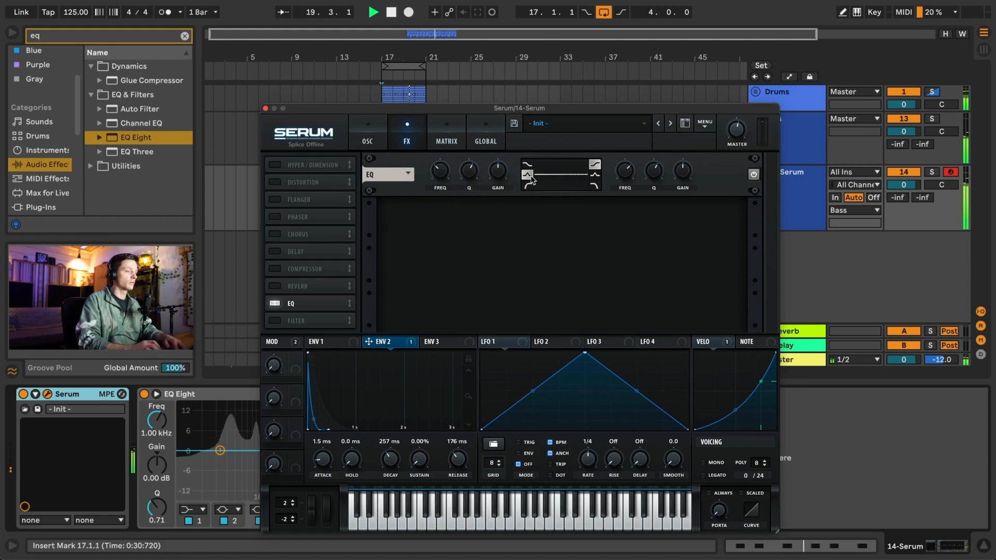
pyautogui.moveTo(497, 179)
pyautogui.mouseDown()
pyautogui.moveTo(503, 152)
pyautogui.moveTo(497, 167)
pyautogui.mouseUp()
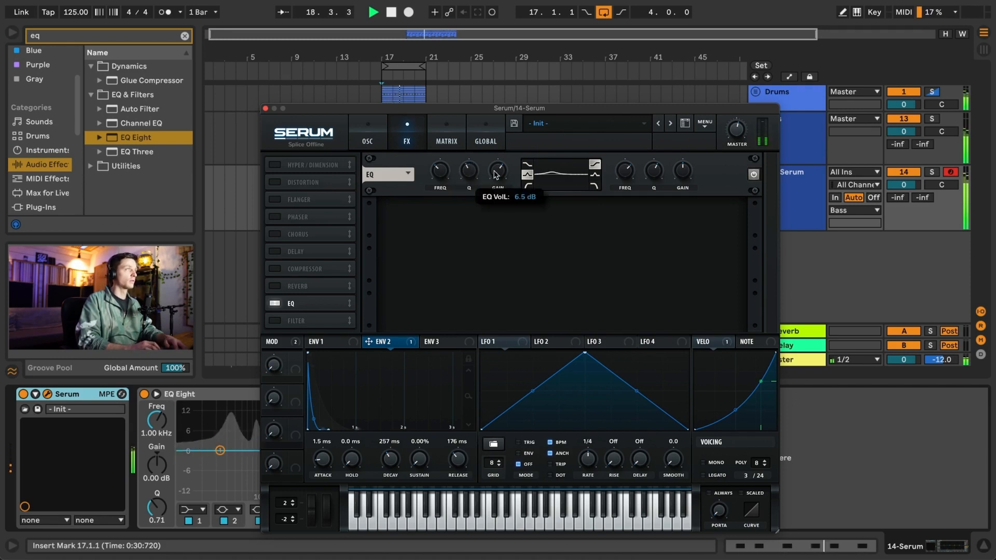
pyautogui.moveTo(497, 178); pyautogui.dragTo(499, 202)
# - Reshape LFO 3 into a single rising ramp with its curve bent downward
pyautogui.click(597, 342)
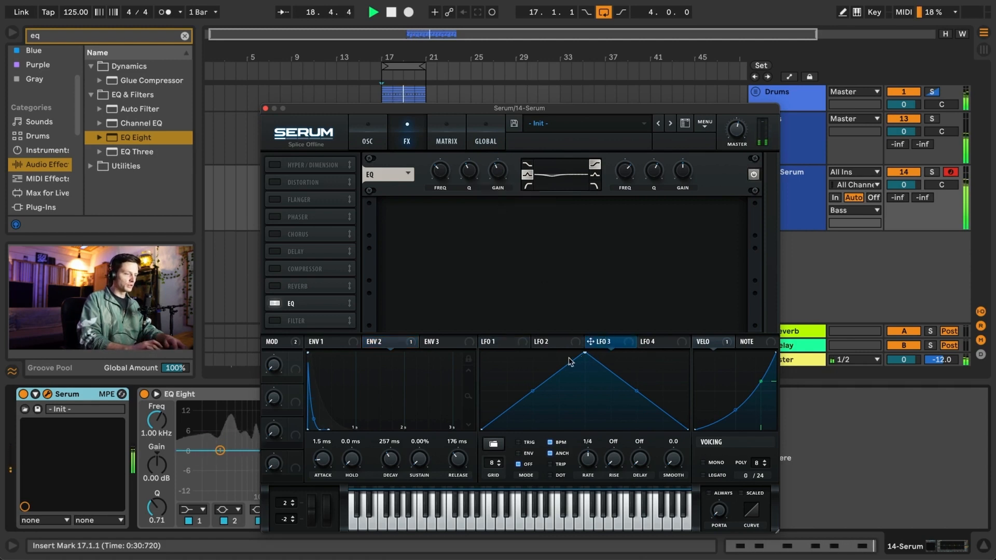
pyautogui.moveTo(586, 353); pyautogui.dragTo(704, 317)
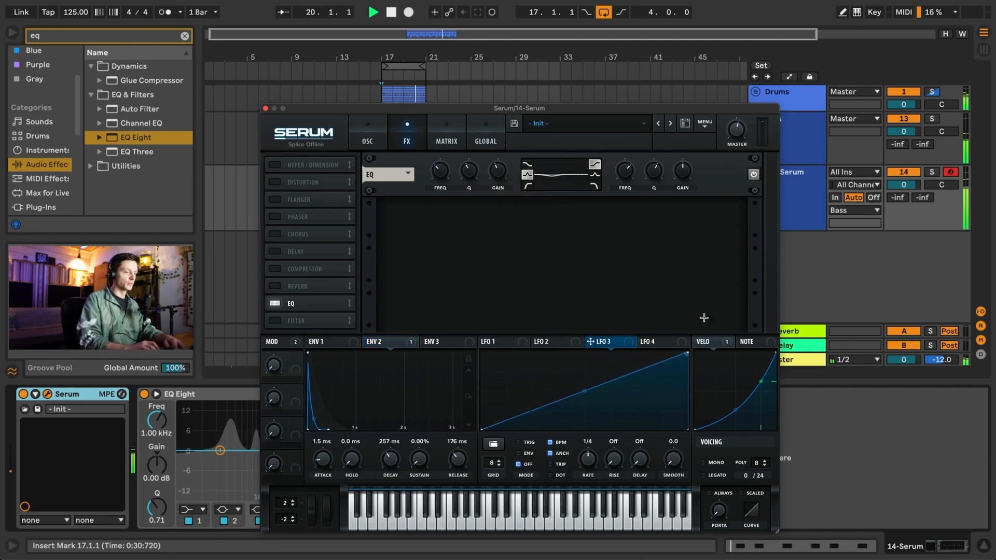
pyautogui.moveTo(585, 391); pyautogui.dragTo(585, 408)
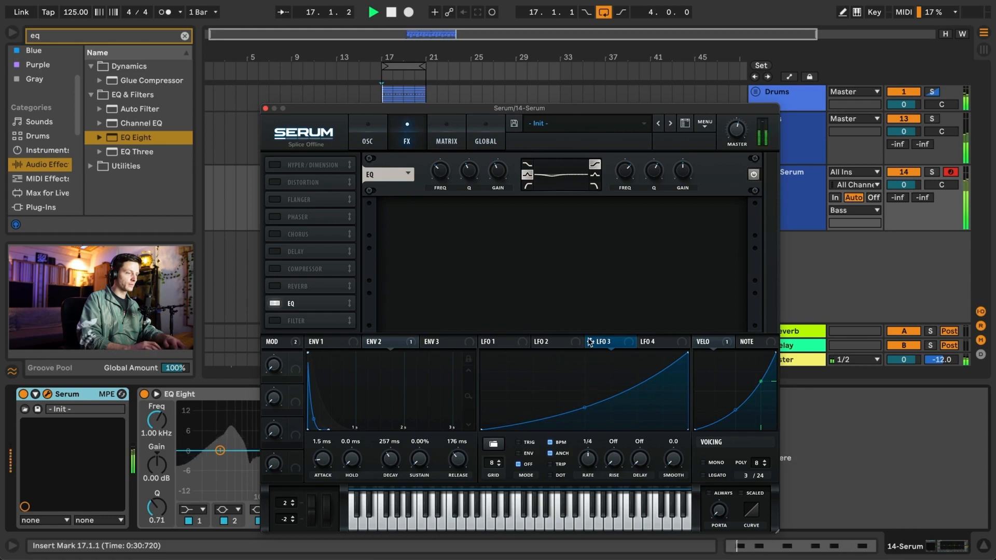
# - Assign LFO 3 to the EQ's low-band gain and set the LFO's rate to 1/2 and smoothing to 40.9
pyautogui.moveTo(590, 343); pyautogui.dragTo(497, 175)
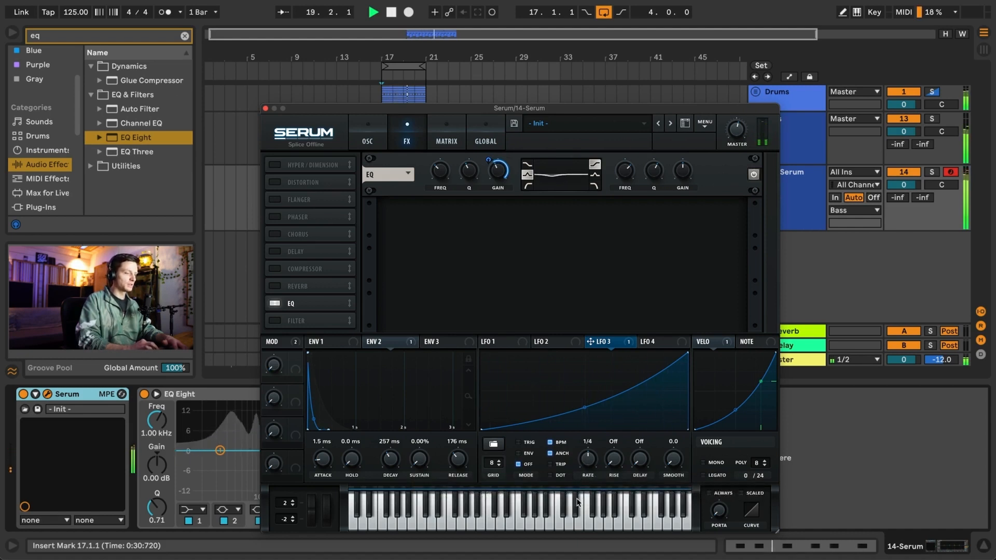
pyautogui.moveTo(587, 479); pyautogui.dragTo(587, 474)
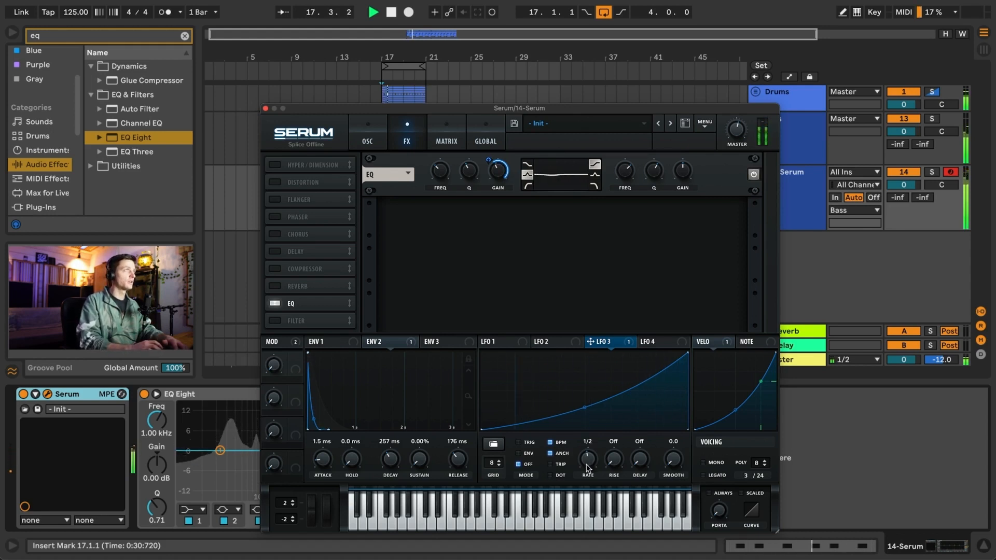
pyautogui.moveTo(673, 459); pyautogui.dragTo(674, 413)
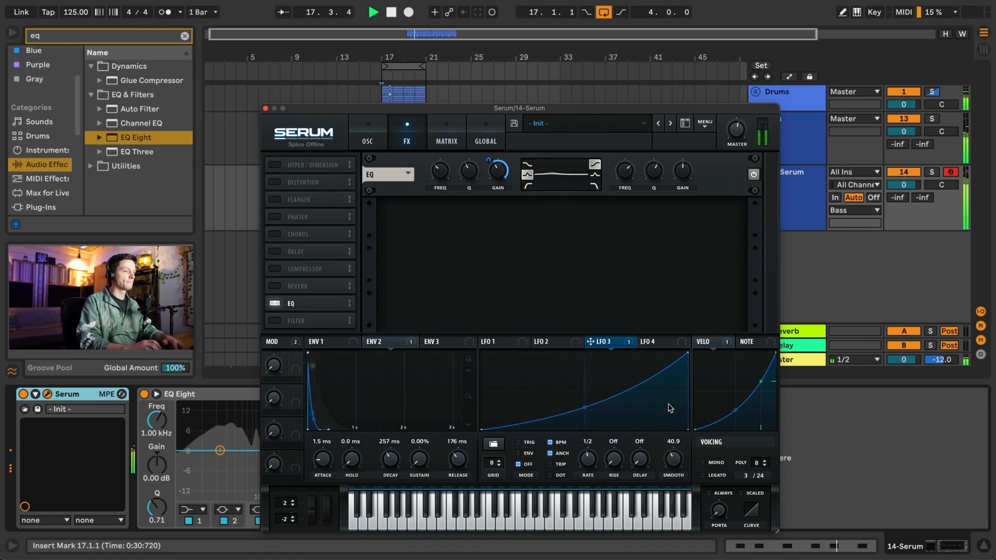
# - Reduce the LFO 3 to EQ VolL modulation amount to 13, check it in the matrix and stop playback in the oscillator view
pyautogui.moveTo(490, 159); pyautogui.dragTo(490, 182)
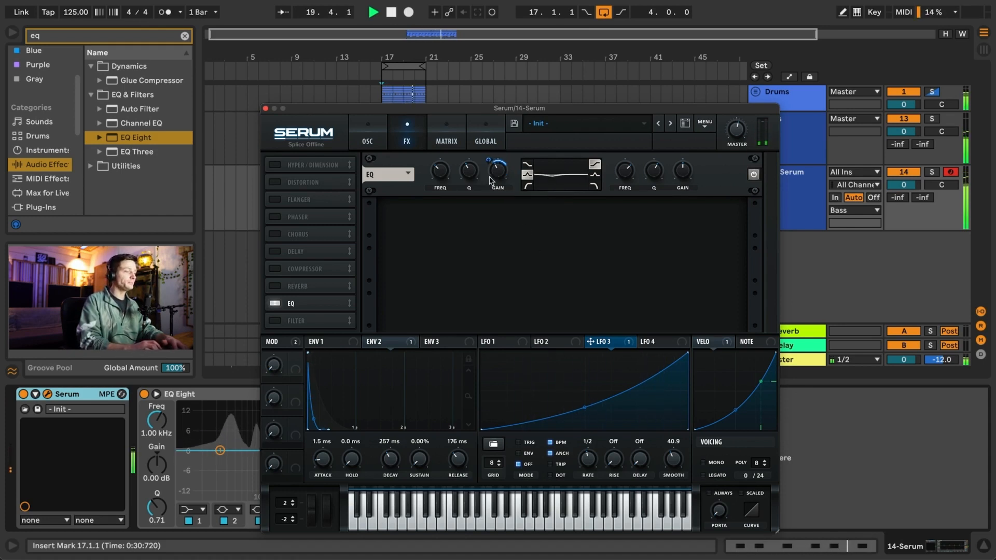
pyautogui.press('super+alt+p')
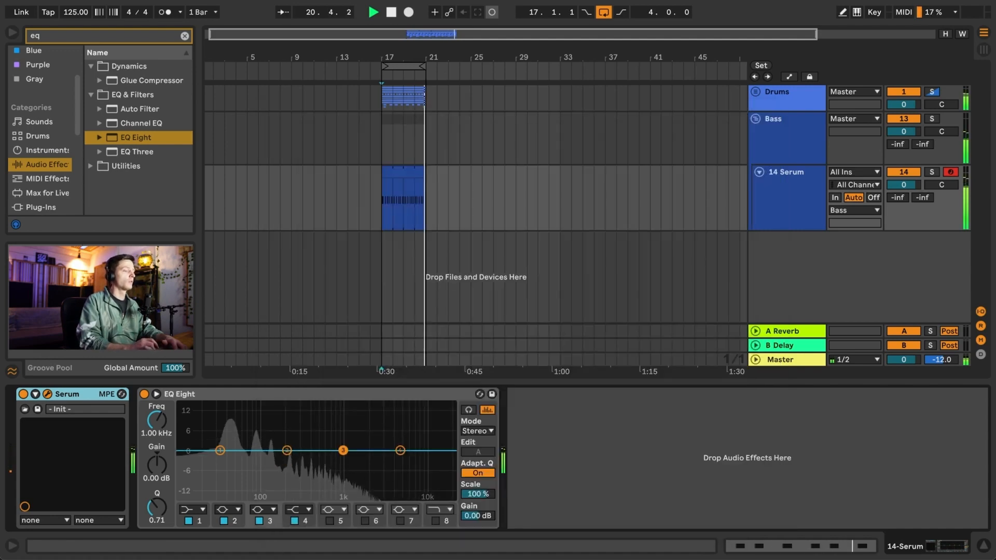
pyautogui.press('super+alt+p')
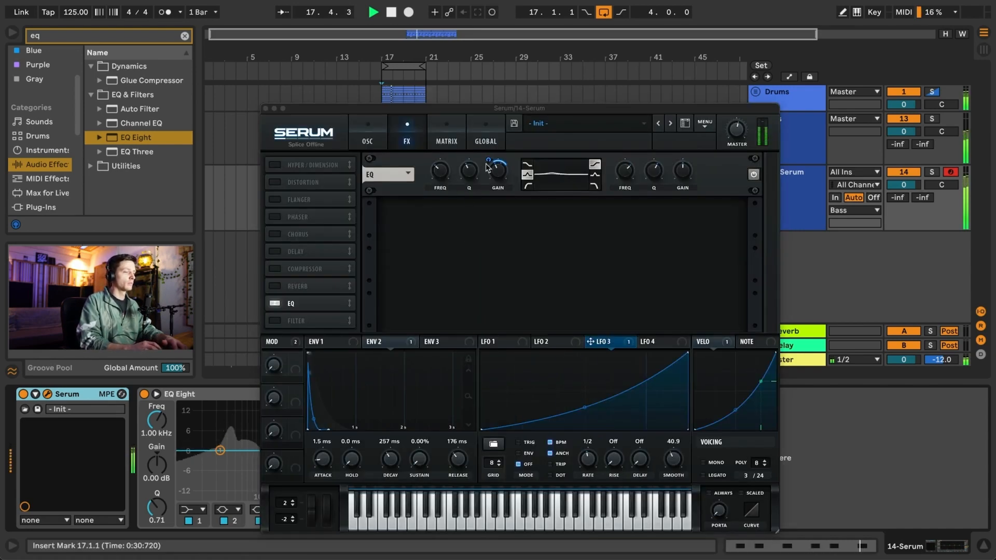
pyautogui.moveTo(489, 164)
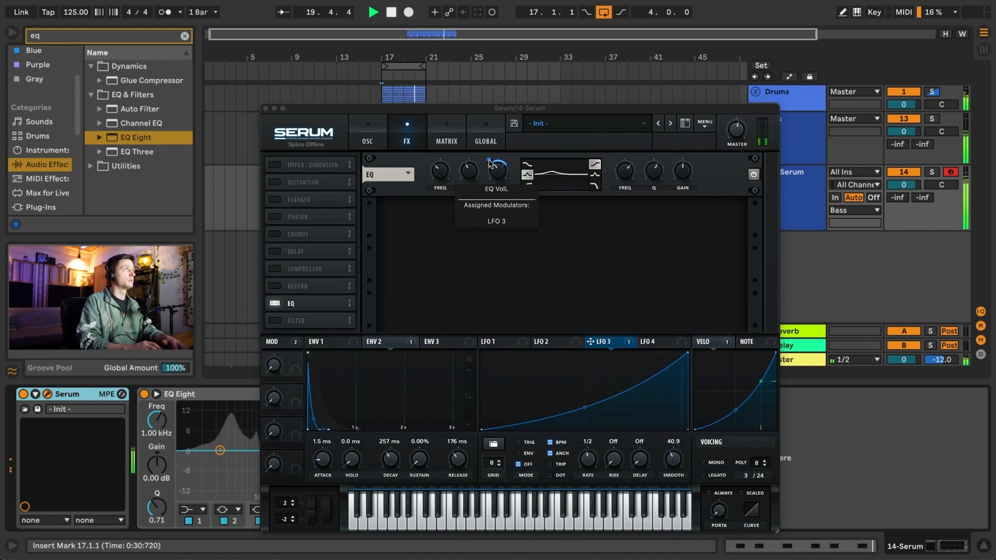
pyautogui.click(489, 164)
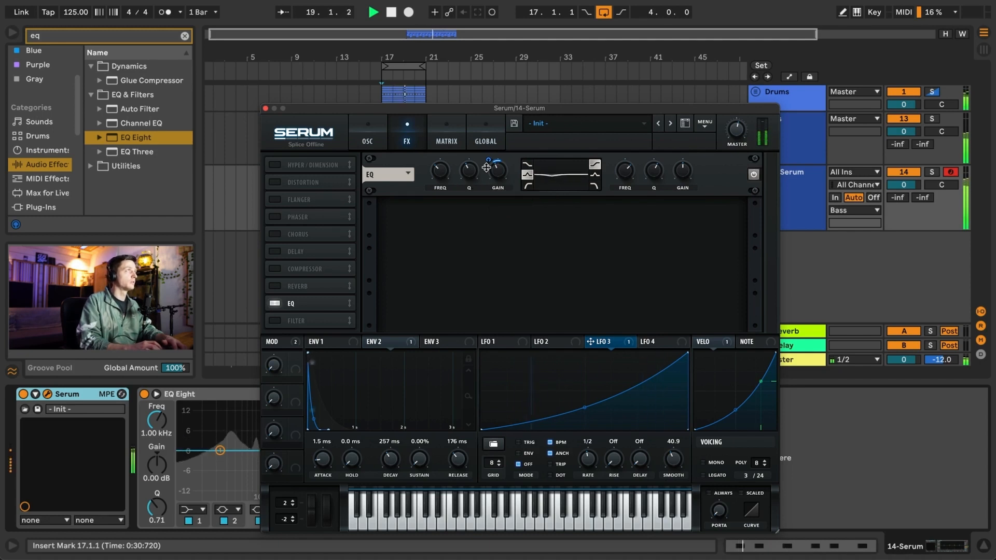
pyautogui.click(447, 138)
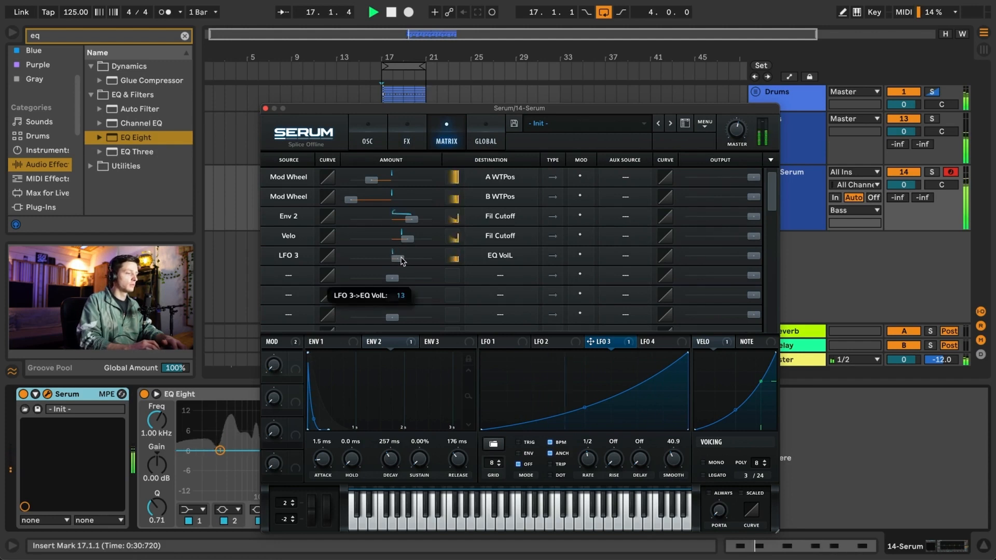
pyautogui.click(367, 137)
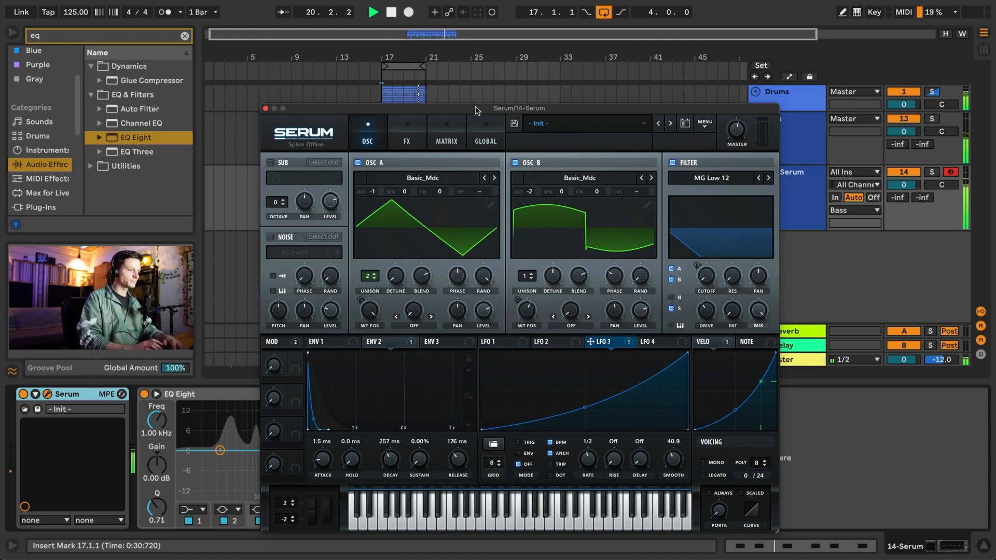
pyautogui.press('space')
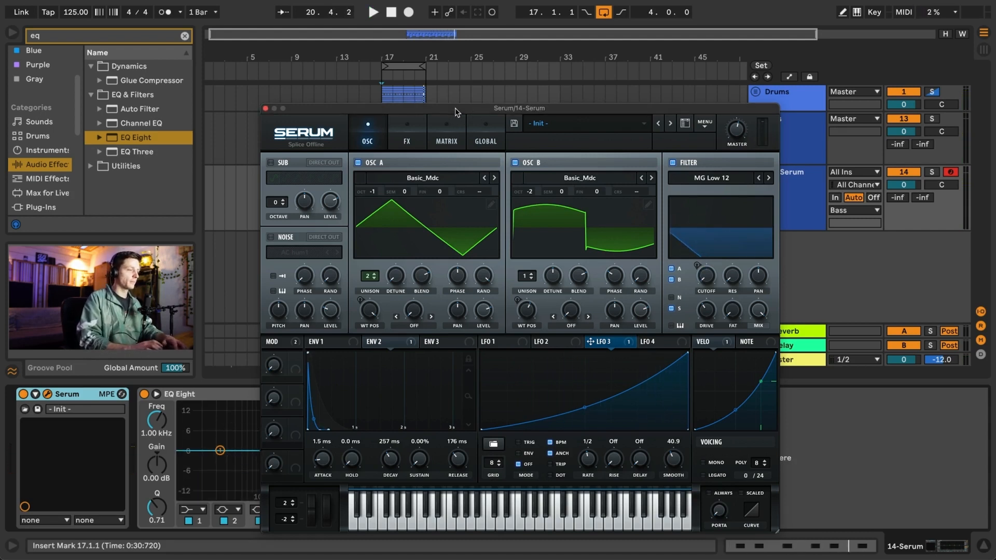
# - Enable the Chorus effect with a higher rate and Delay 2, a lower depth and the low-pass filter at 1730 Hz
pyautogui.click(420, 133)
pyautogui.press('space')
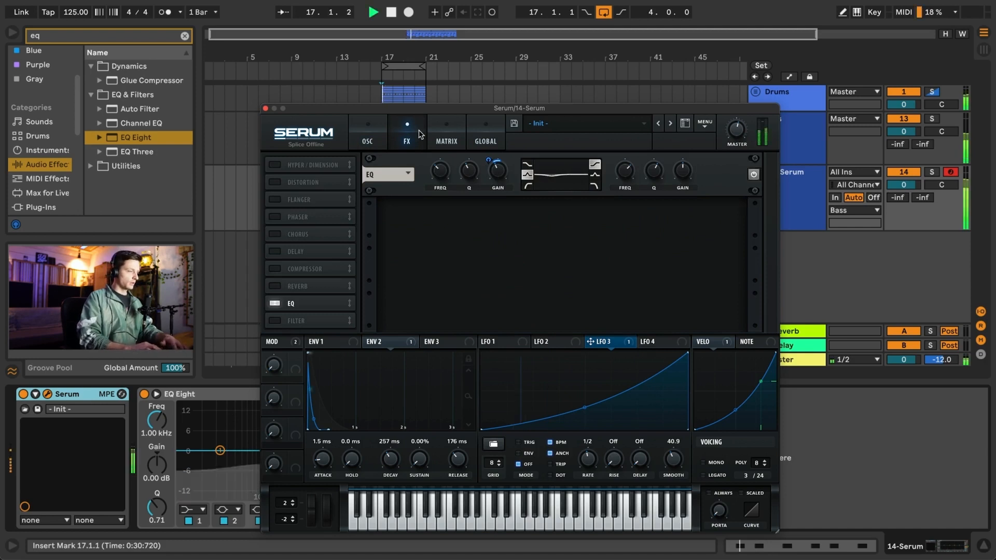
pyautogui.click(276, 234)
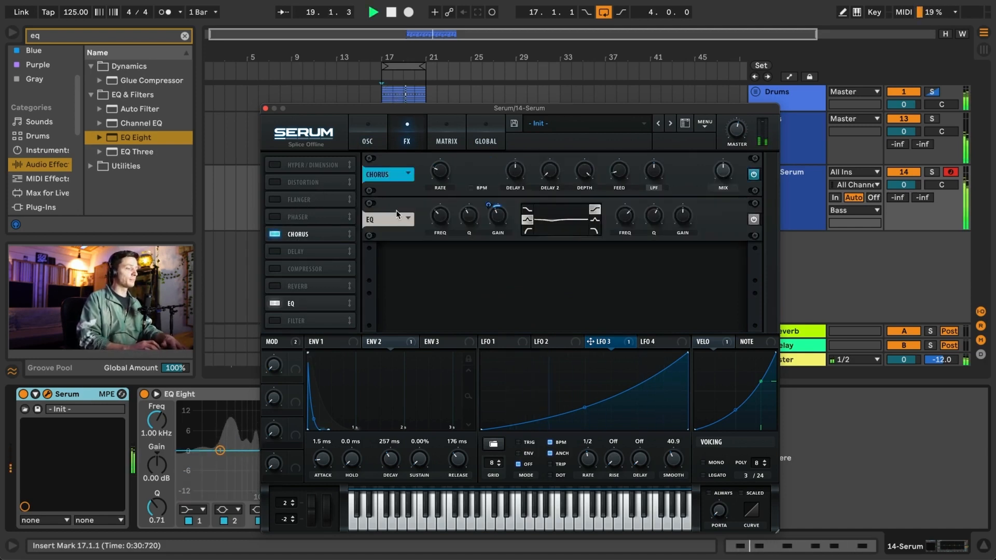
pyautogui.moveTo(439, 173); pyautogui.dragTo(447, 171)
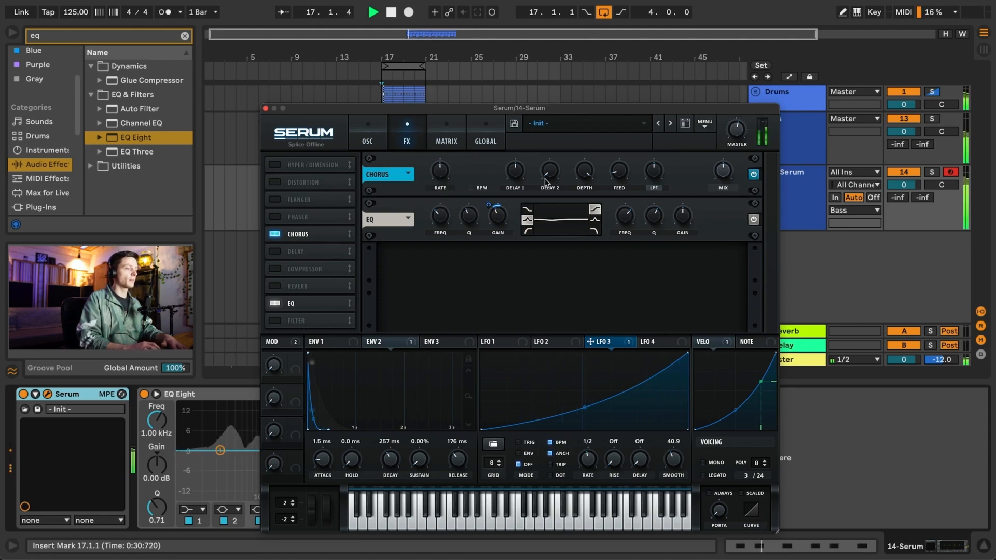
pyautogui.moveTo(546, 179); pyautogui.dragTo(586, 113)
pyautogui.moveTo(585, 170); pyautogui.dragTo(590, 262)
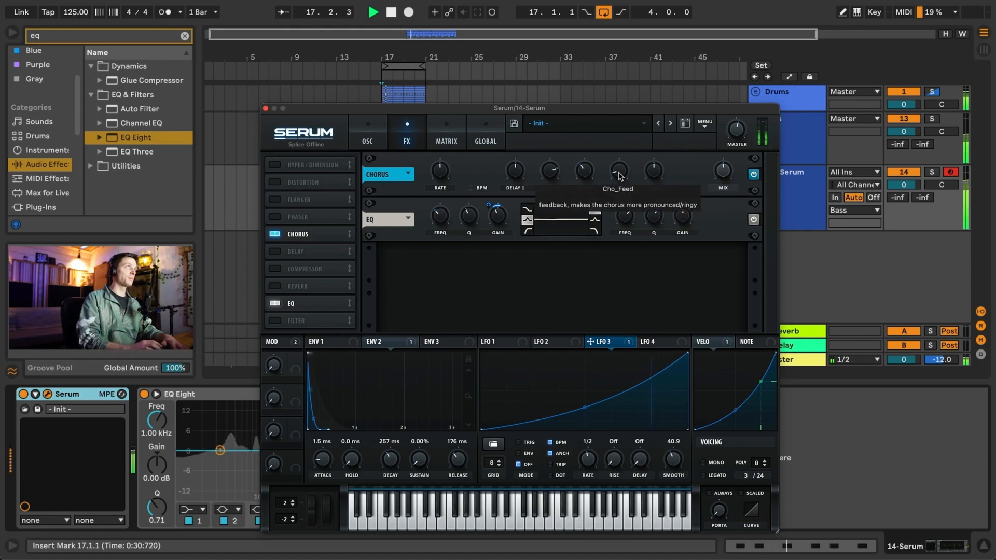
pyautogui.moveTo(659, 172); pyautogui.dragTo(660, 163)
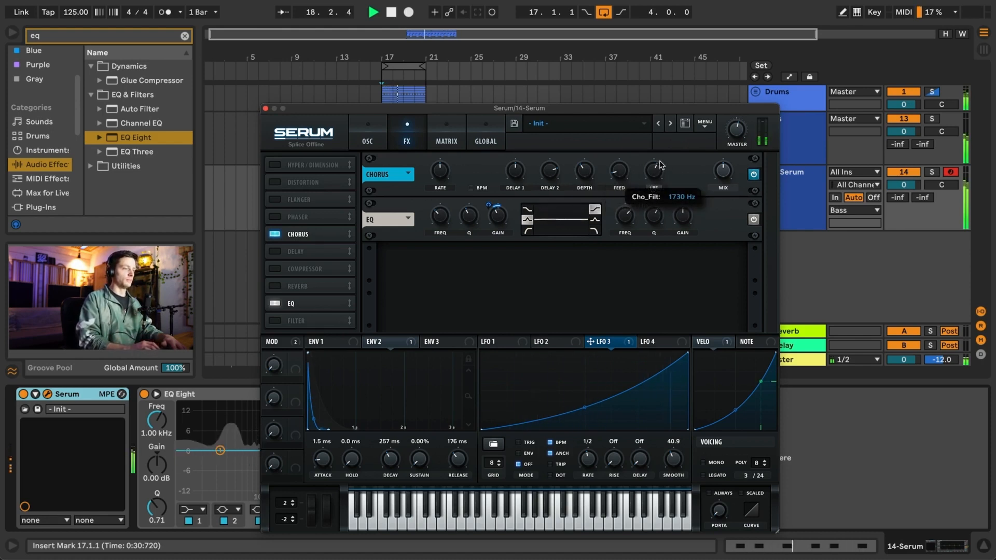
# - Lower the Chorus mix to 4%
pyautogui.moveTo(723, 177); pyautogui.dragTo(721, 233)
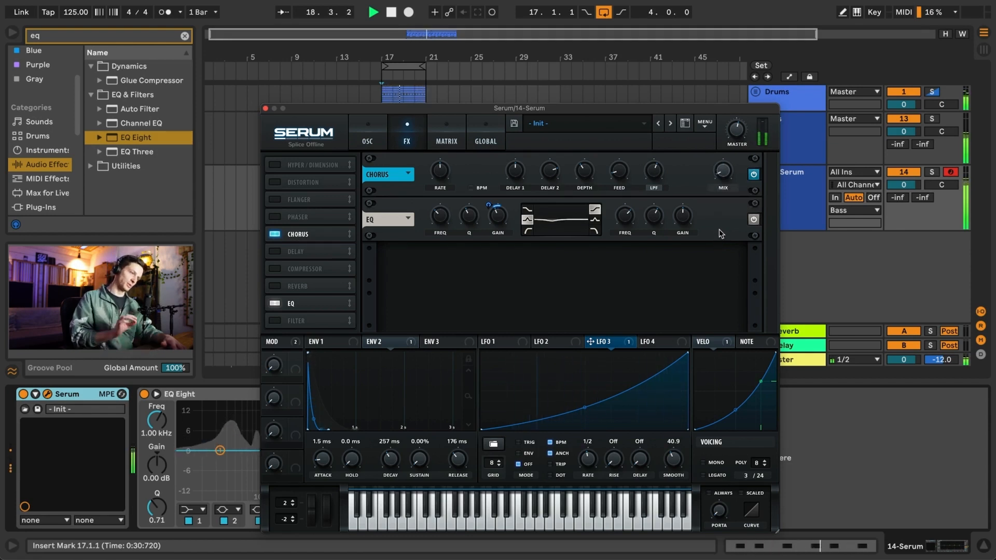
pyautogui.moveTo(723, 176)
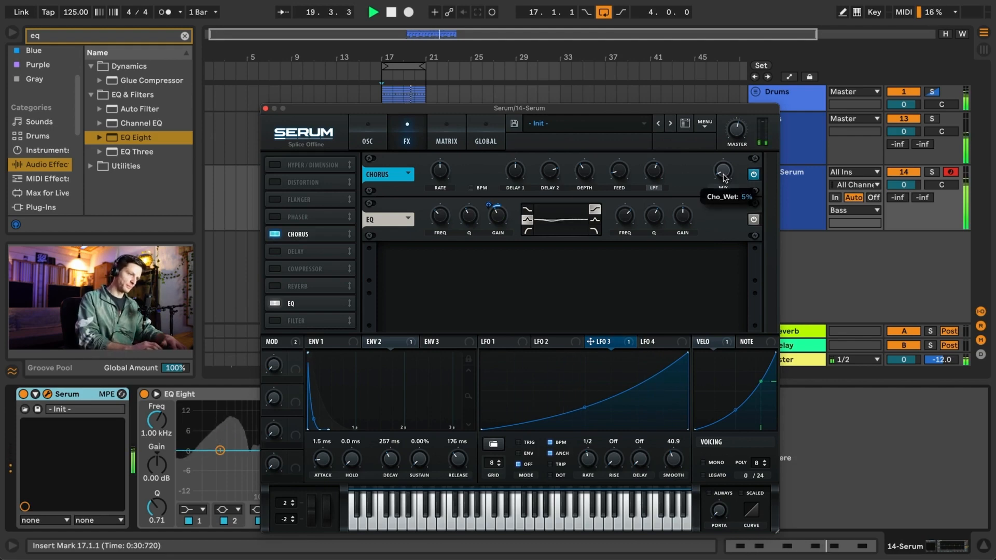
pyautogui.click(477, 142)
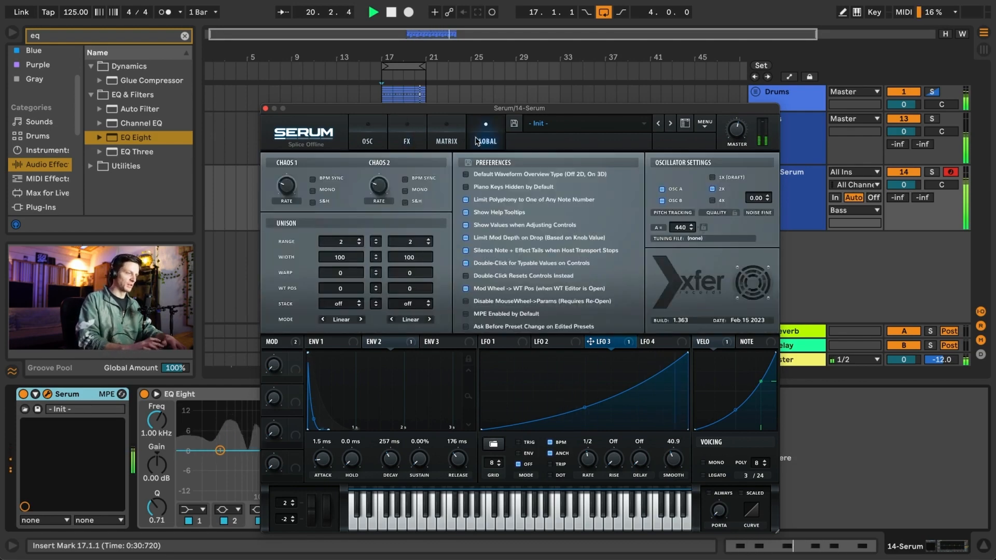
pyautogui.click(425, 141)
pyautogui.moveTo(721, 168)
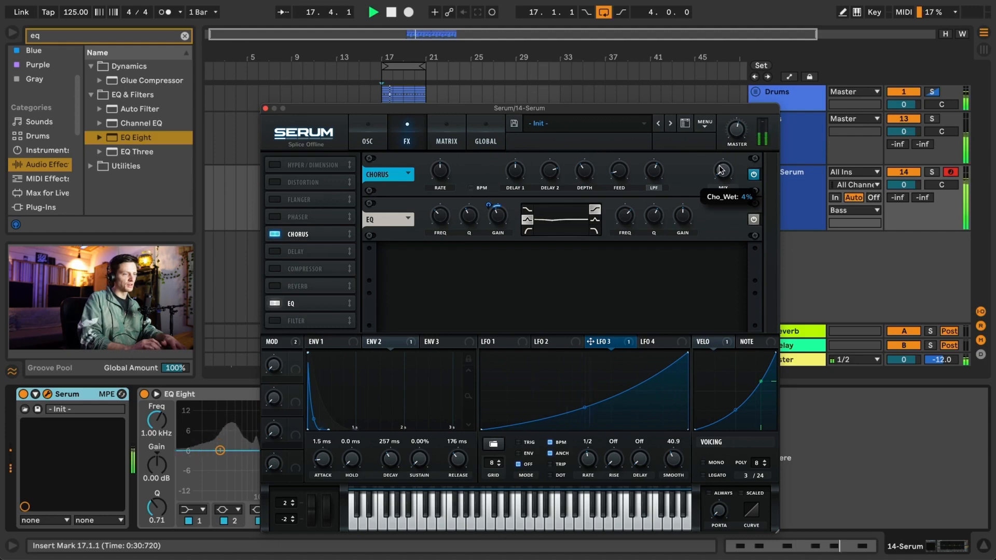
# - Open the modulation matrix, then close the Serum window to hear the looping bass and reopen it
pyautogui.click(486, 130)
pyautogui.click(457, 133)
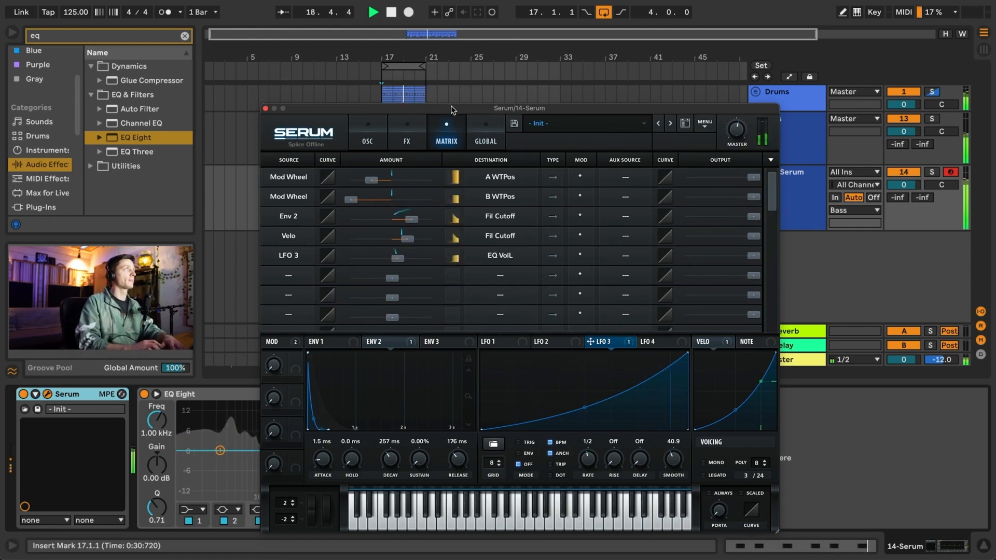
pyautogui.click(265, 108)
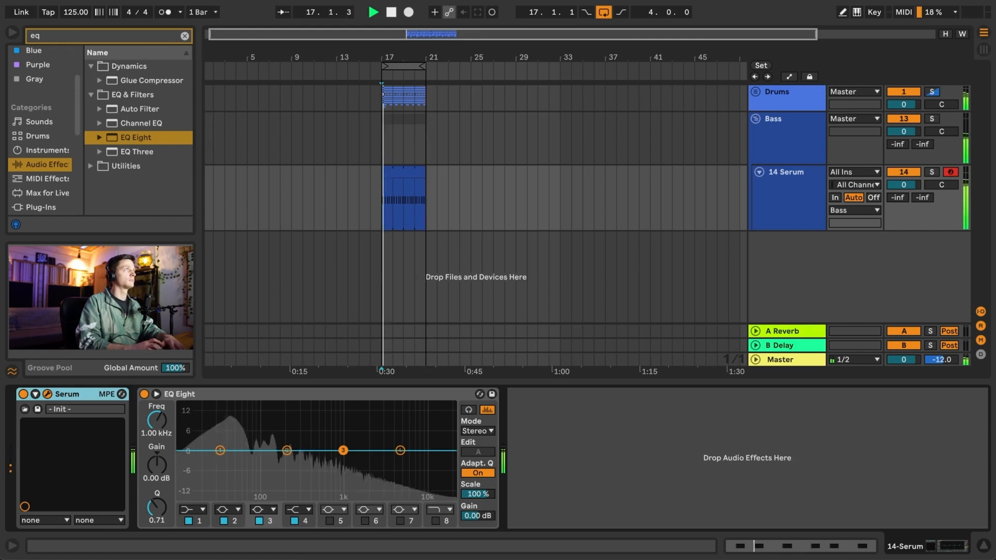
pyautogui.press('alt+super+p')
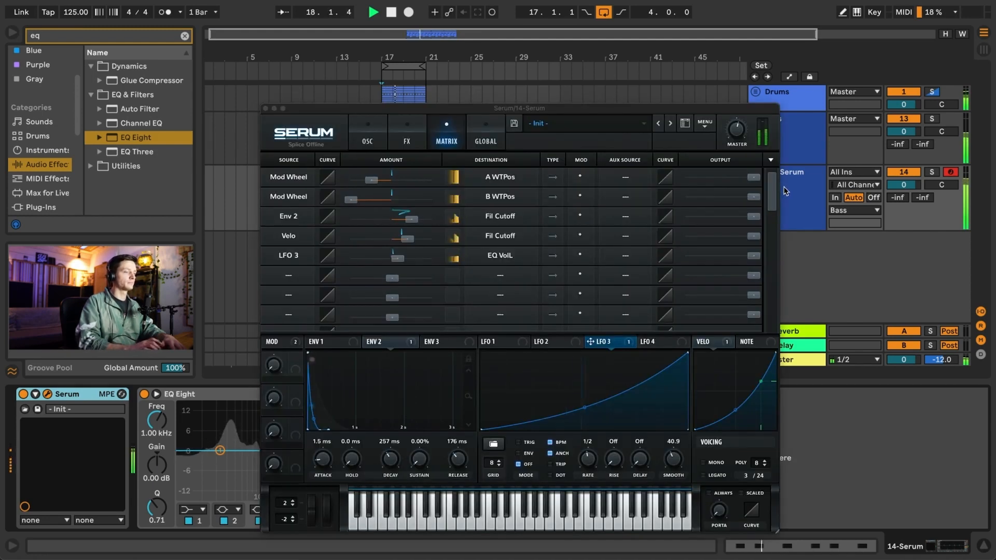
# - Add LFO 2 as a source in the first empty matrix row and reshape it into a curved upward ramp
pyautogui.click(554, 343)
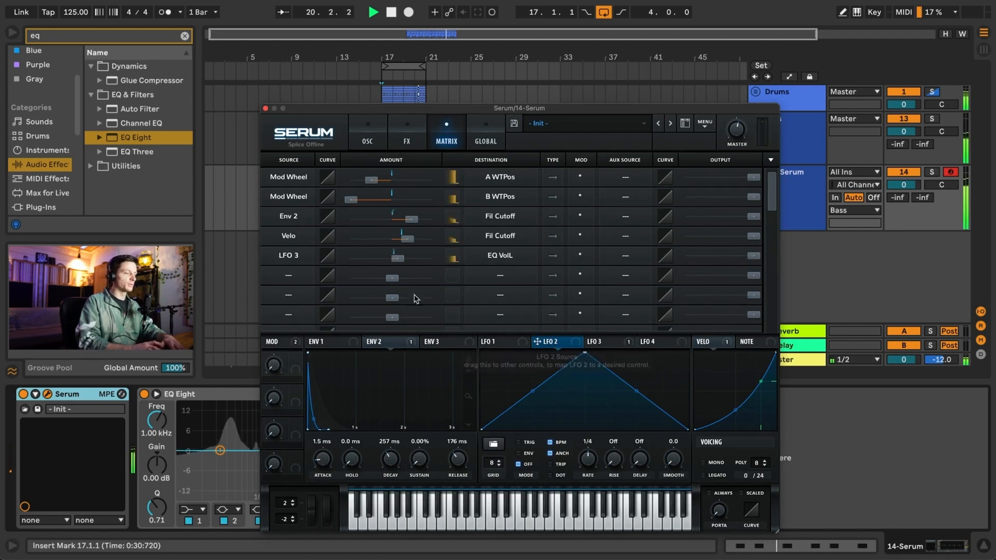
pyautogui.click(293, 278)
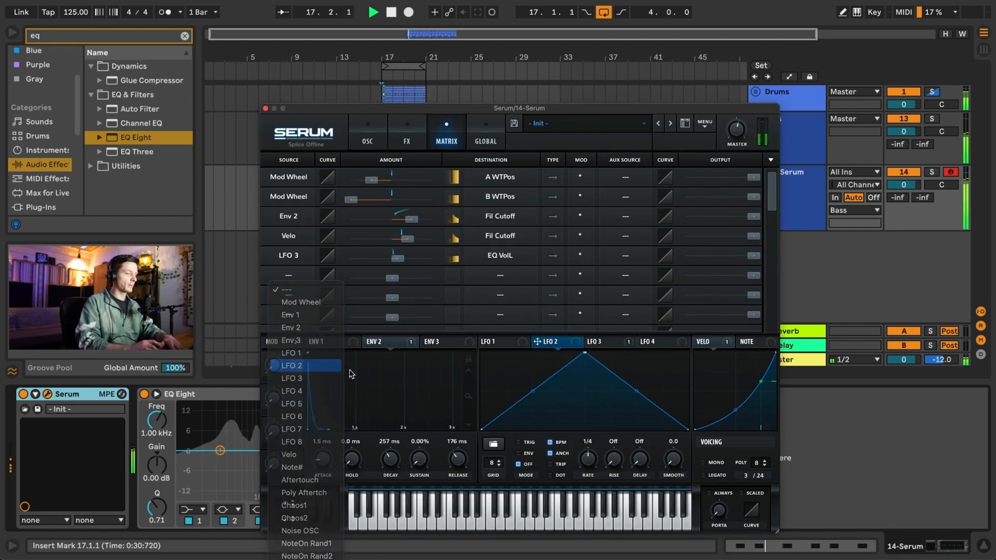
pyautogui.click(291, 366)
pyautogui.moveTo(585, 352); pyautogui.dragTo(745, 318)
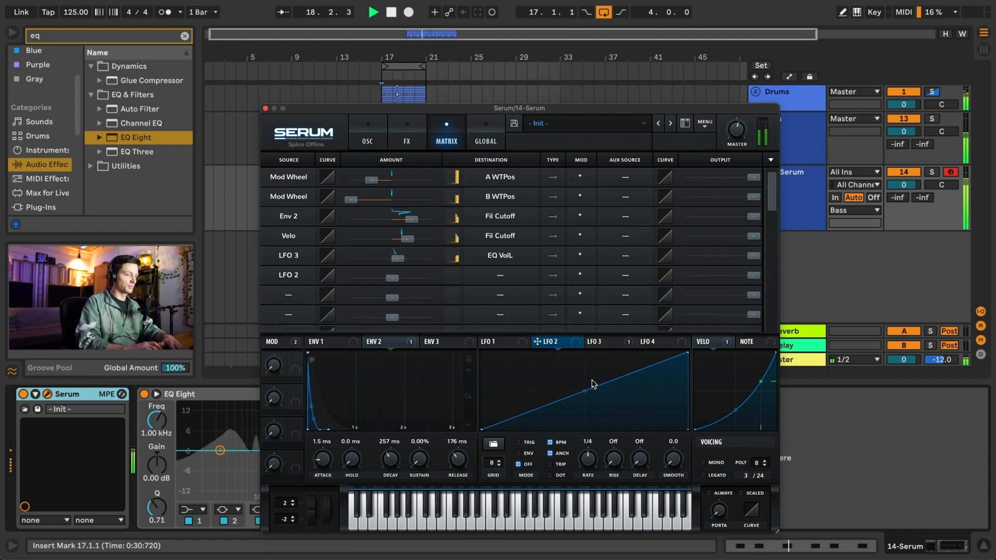
pyautogui.moveTo(592, 381)
pyautogui.mouseDown()
pyautogui.moveTo(596, 350)
pyautogui.moveTo(561, 362)
pyautogui.moveTo(585, 399)
pyautogui.mouseUp()
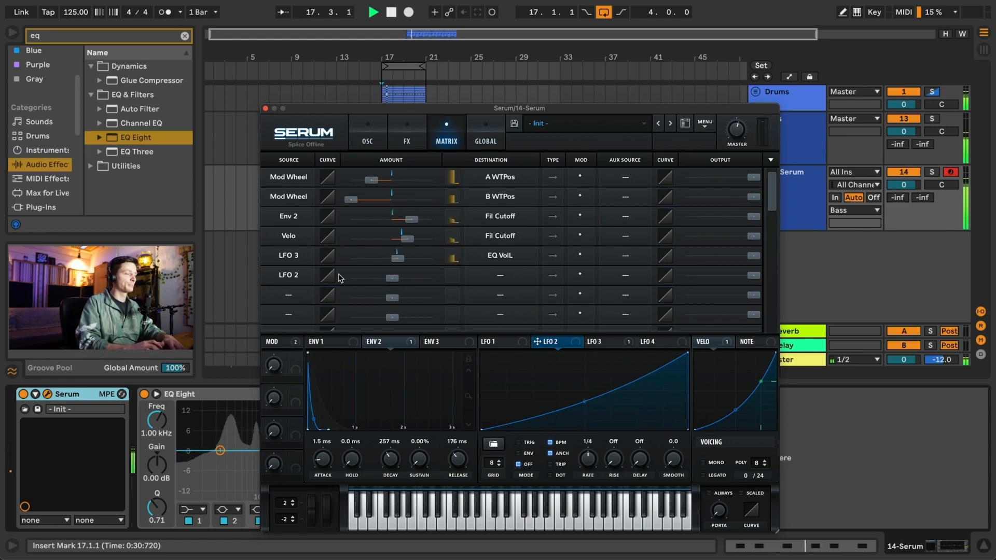
# - Route the LFO 2 row to Fil Var and give it a moderate positive modulation amount
pyautogui.click(500, 281)
pyautogui.moveTo(514, 355)
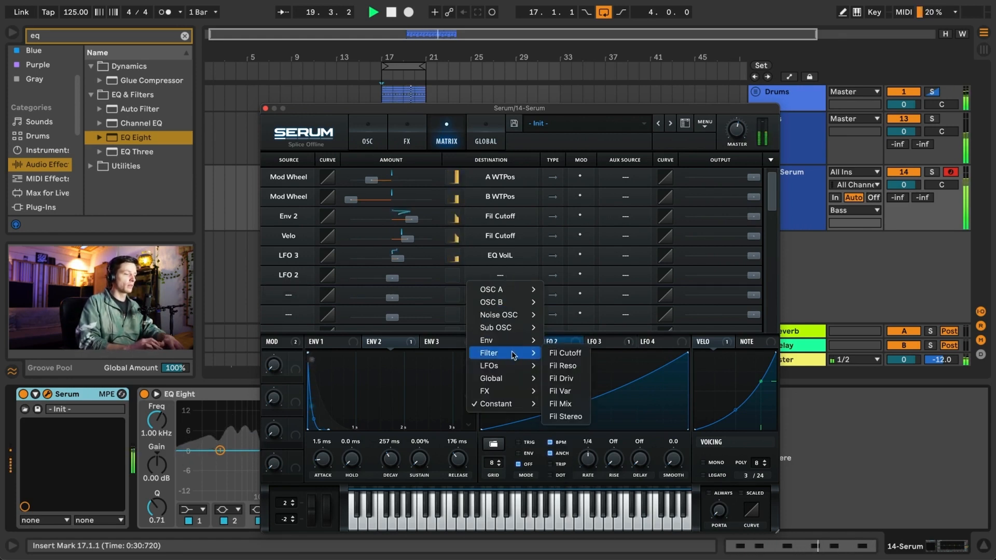
pyautogui.click(560, 391)
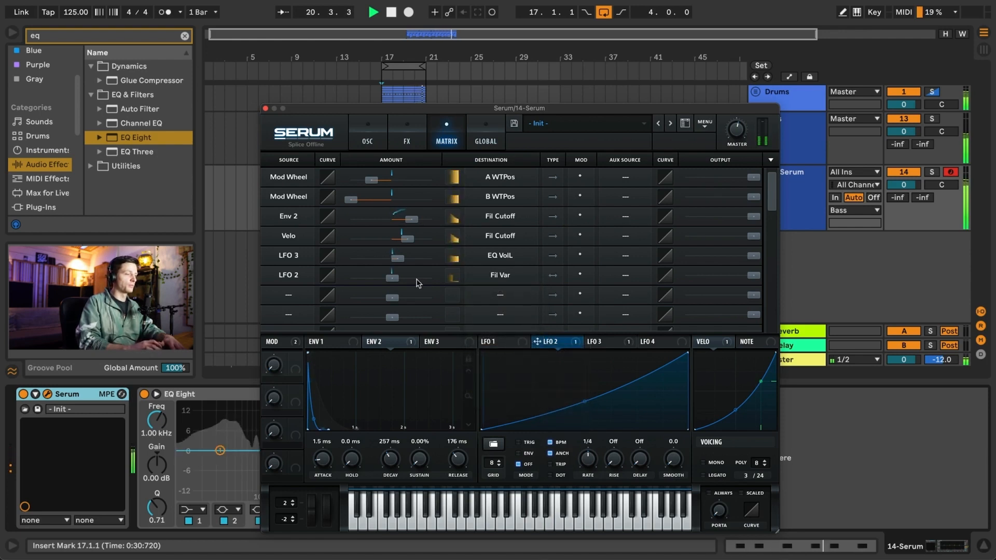
pyautogui.moveTo(394, 281); pyautogui.dragTo(401, 282)
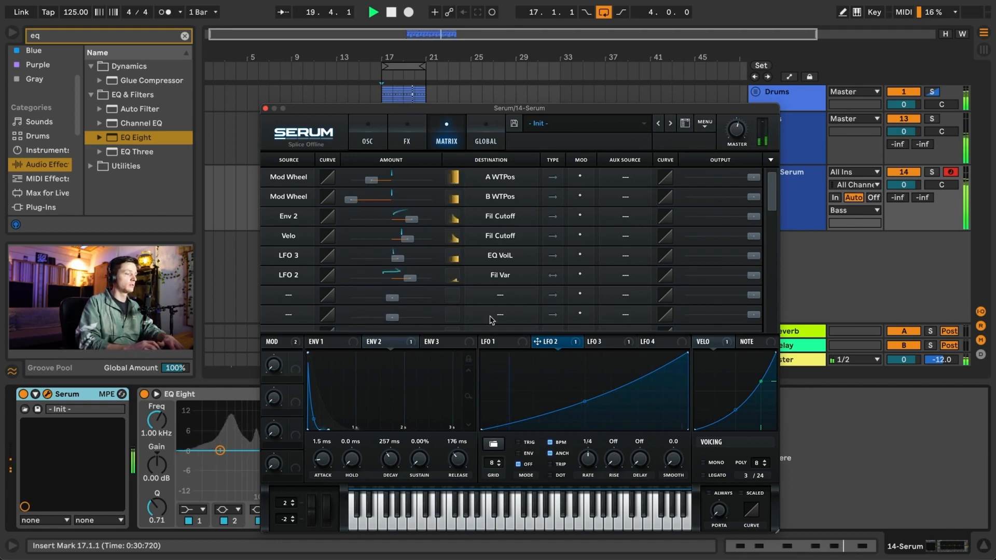
# - Target Fil Driv in the next empty matrix row with a small positive amount and solo the Bass group
pyautogui.click(502, 306)
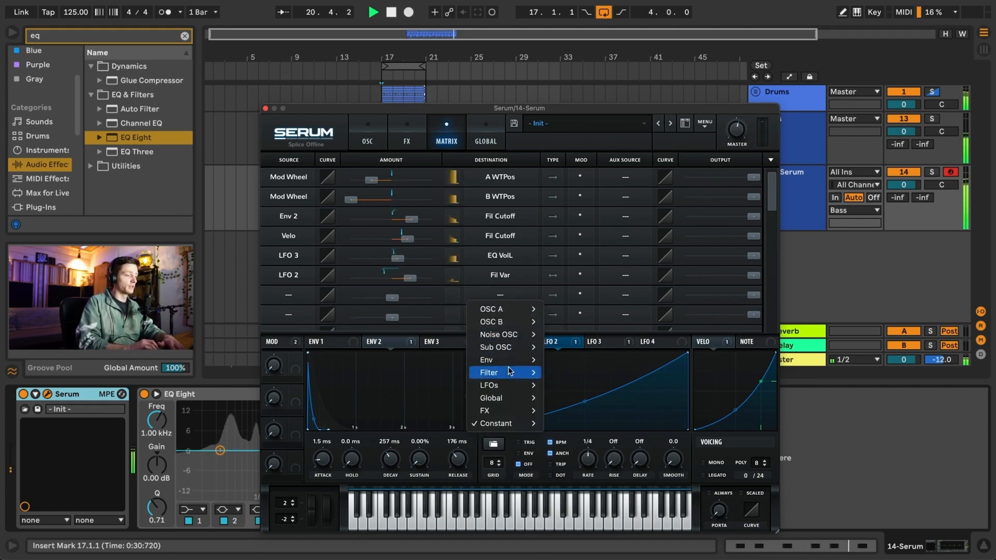
pyautogui.moveTo(511, 372)
pyautogui.click(560, 398)
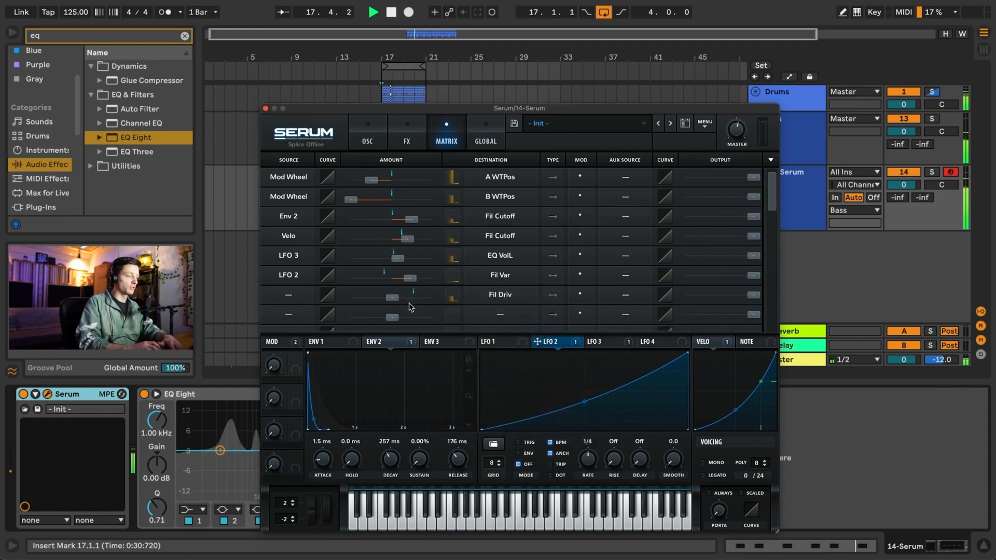
pyautogui.moveTo(393, 300); pyautogui.dragTo(409, 301)
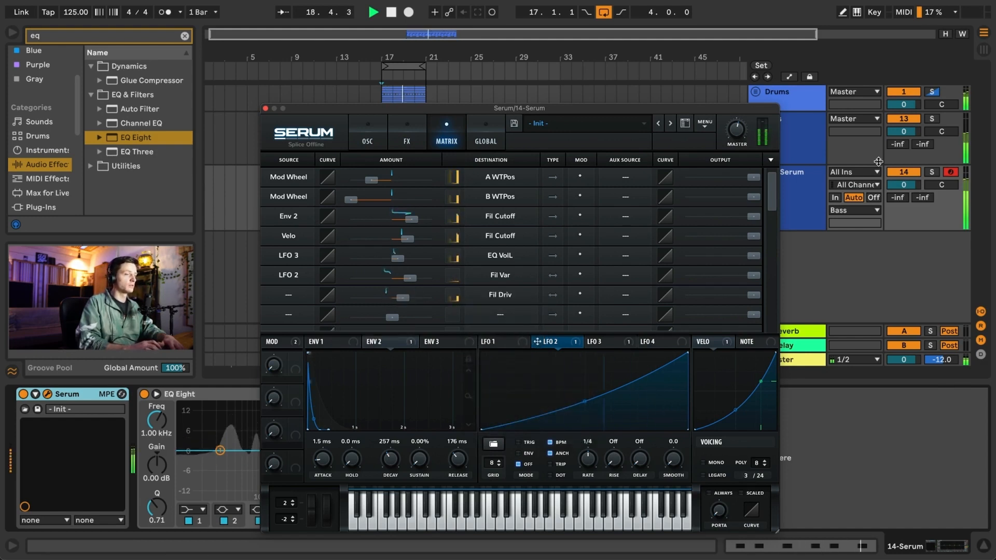
pyautogui.click(932, 119)
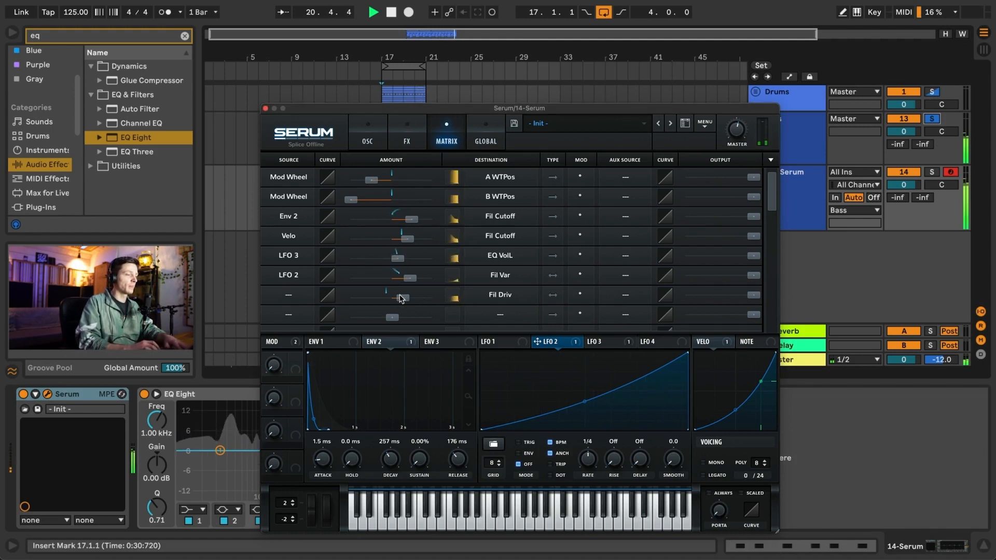
pyautogui.moveTo(400, 299)
pyautogui.mouseDown()
pyautogui.moveTo(434, 297)
pyautogui.moveTo(408, 298)
pyautogui.mouseUp()
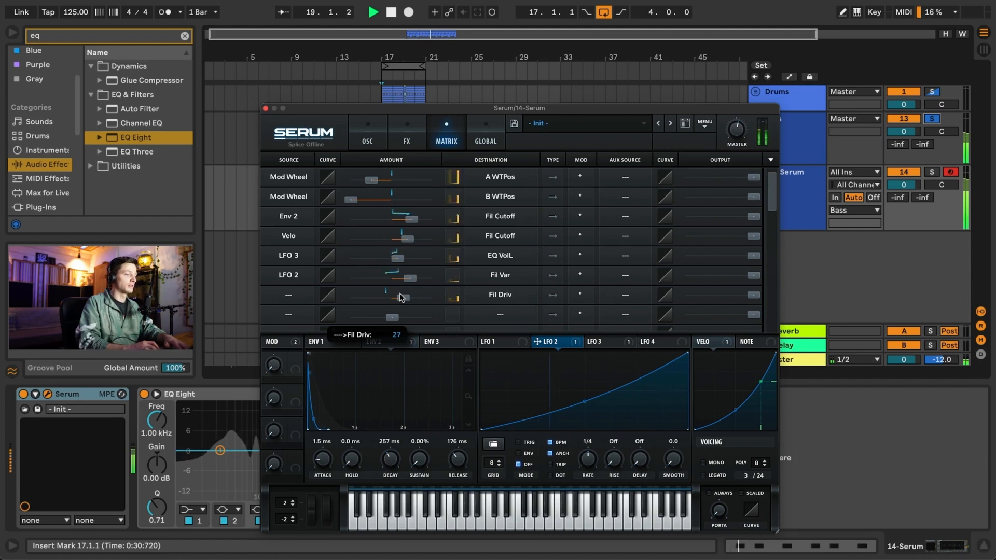
pyautogui.moveTo(400, 293); pyautogui.dragTo(396, 295)
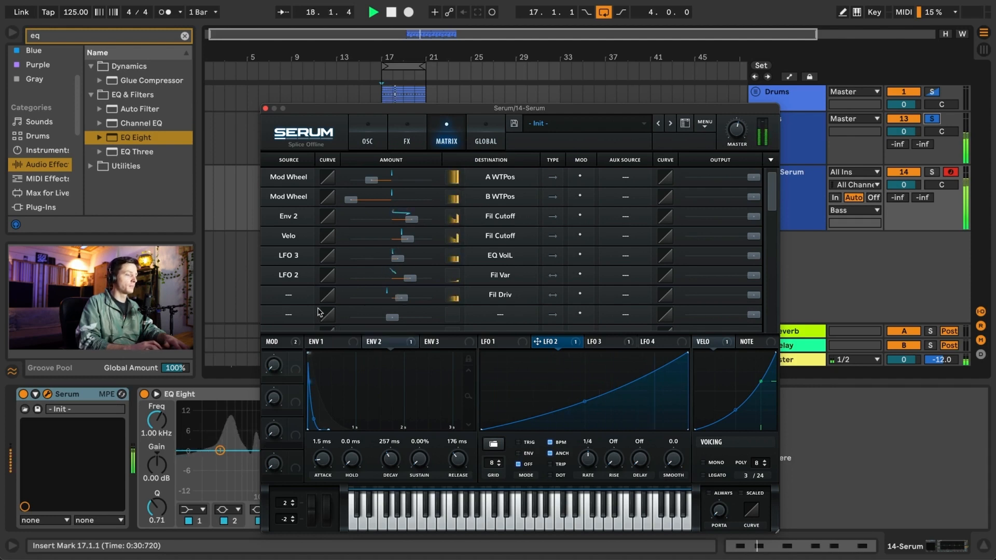
# - Set LFO 2 as the source of the Fil Driv row and reduce its amount to 21
pyautogui.click(292, 296)
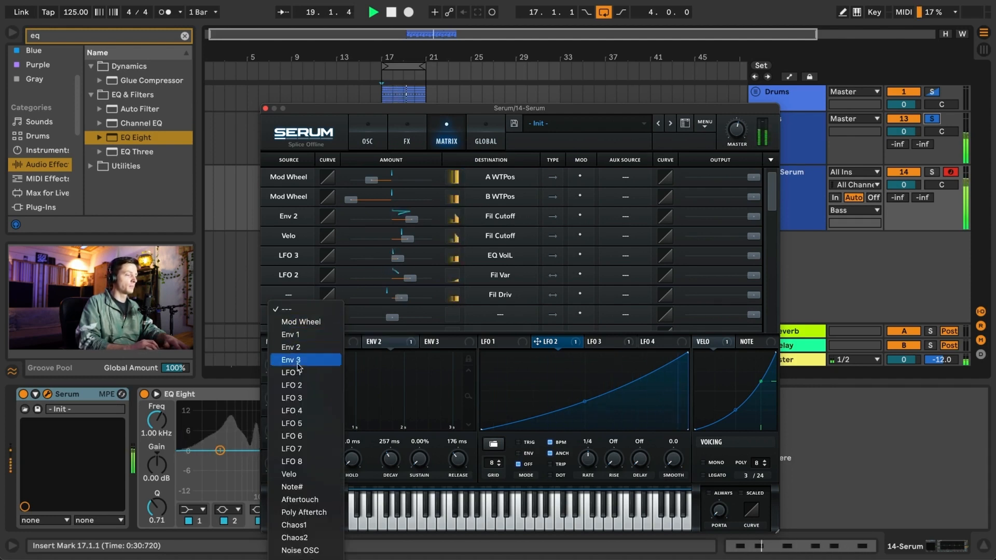
pyautogui.click(292, 385)
pyautogui.moveTo(400, 303)
pyautogui.mouseDown()
pyautogui.moveTo(424, 303)
pyautogui.moveTo(399, 303)
pyautogui.mouseUp()
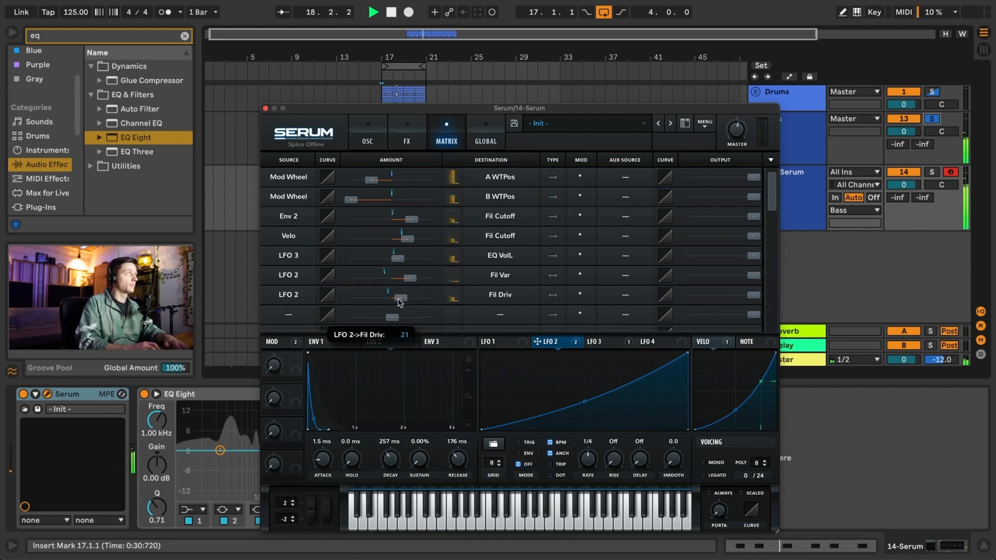
# - Route LFO 2 to B Vol in the next matrix row with a slight negative modulation amount
pyautogui.click(299, 316)
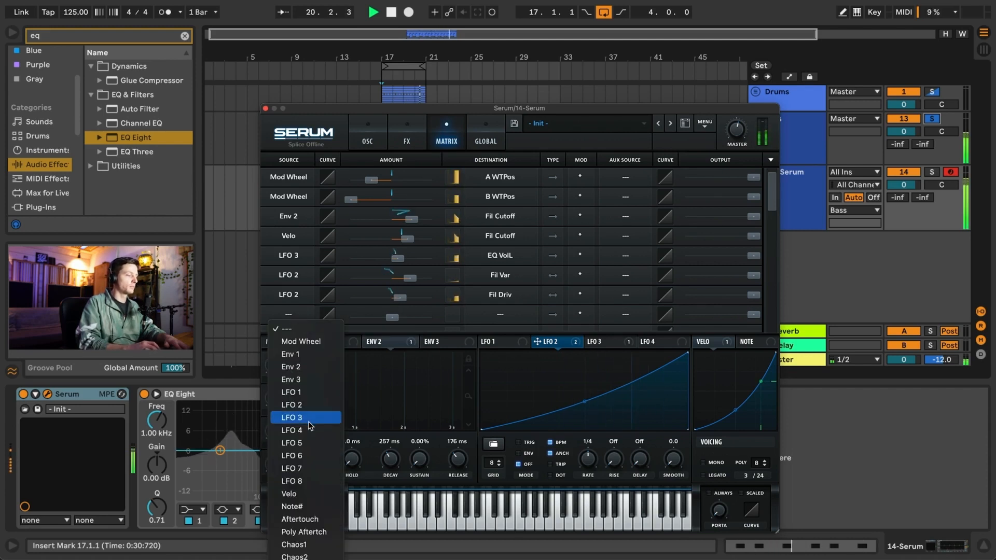
pyautogui.click(306, 405)
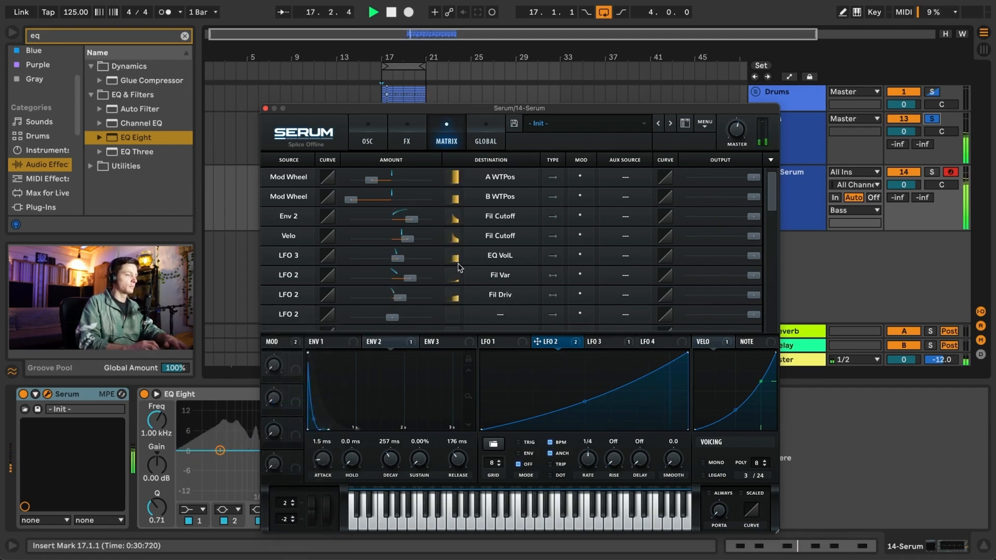
pyautogui.click(372, 145)
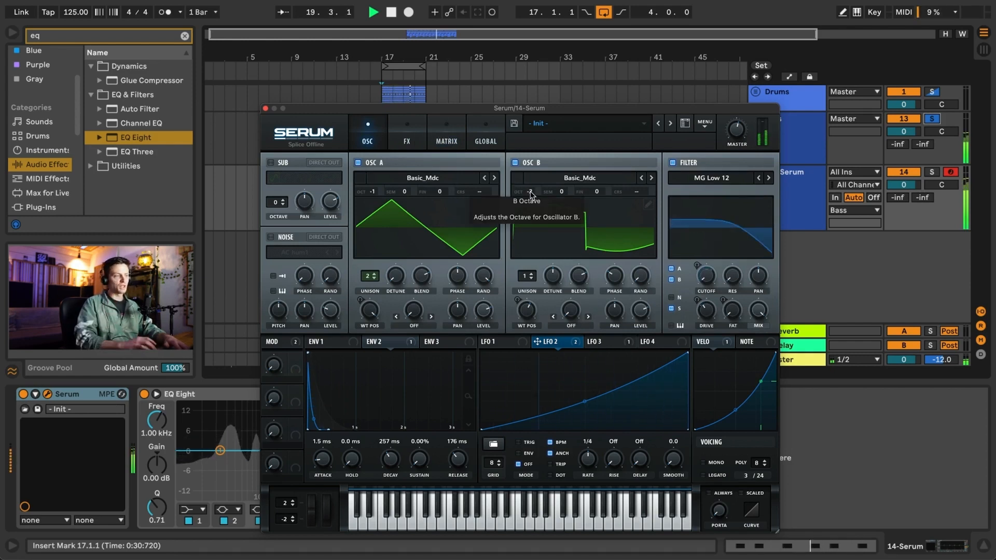
pyautogui.click(407, 138)
pyautogui.click(447, 138)
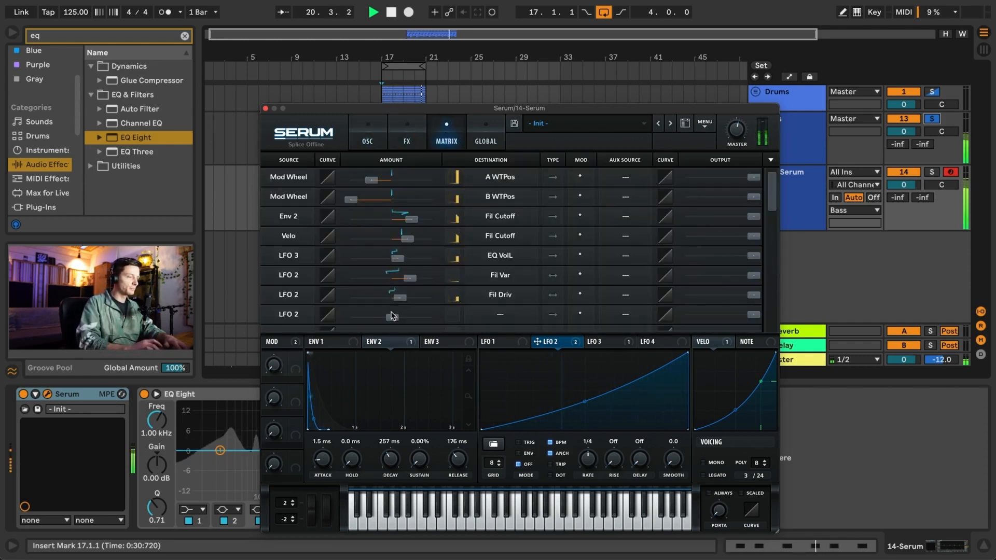
pyautogui.click(481, 312)
pyautogui.moveTo(501, 341)
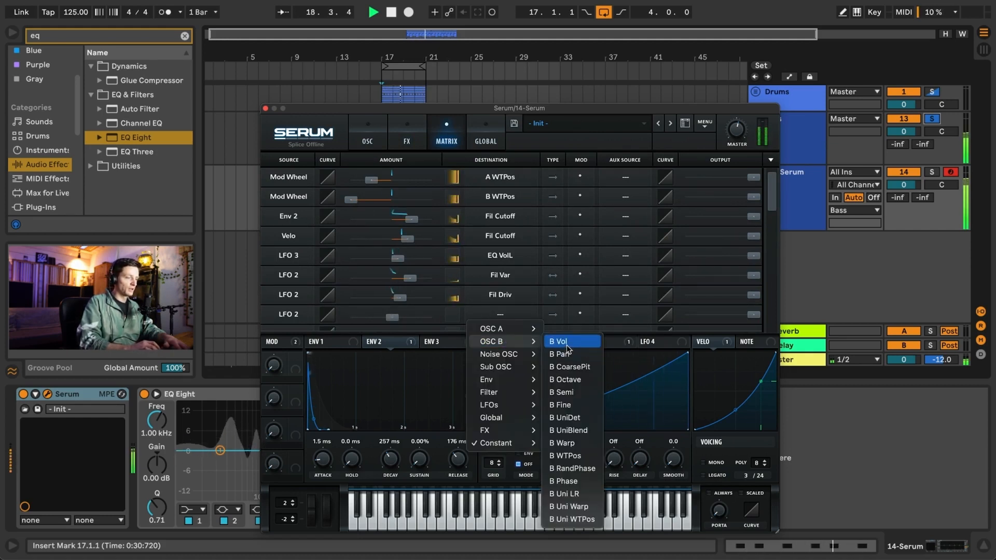
pyautogui.click(567, 347)
pyautogui.moveTo(393, 317)
pyautogui.mouseDown()
pyautogui.moveTo(343, 318)
pyautogui.moveTo(435, 321)
pyautogui.moveTo(352, 317)
pyautogui.moveTo(391, 324)
pyautogui.mouseUp()
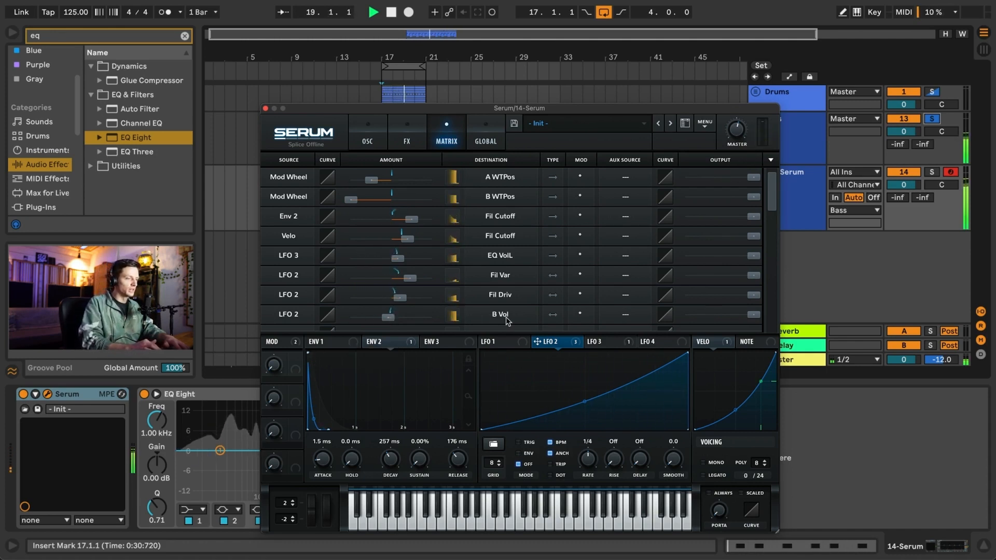
# - Return to the oscillator view and rebalance oscillator A's level against oscillator B by ear
pyautogui.click(381, 144)
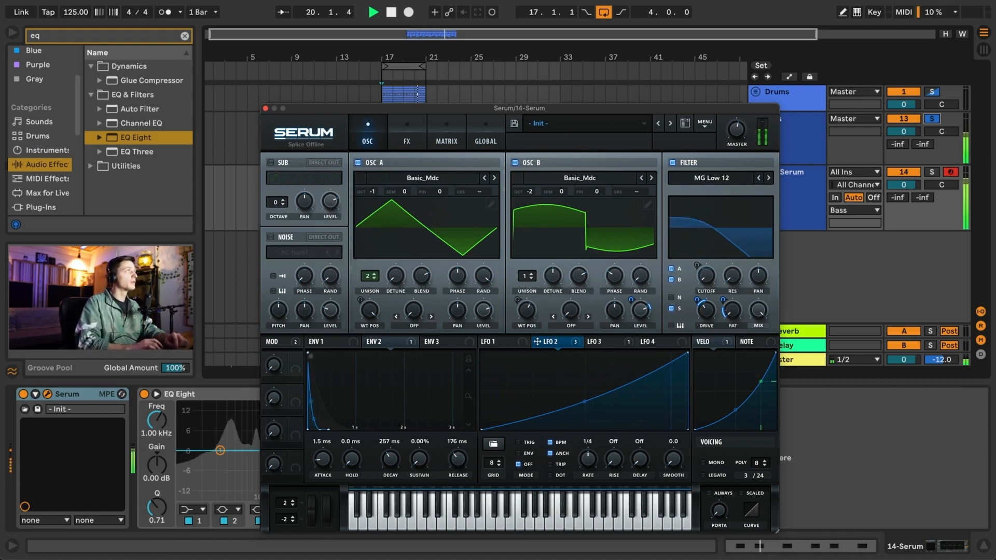
pyautogui.press('alt+super+p')
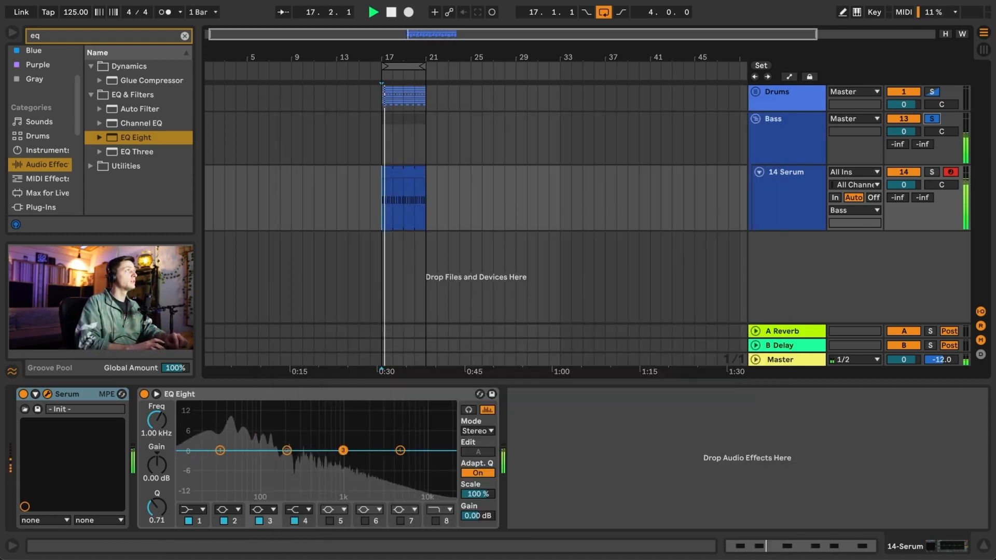
pyautogui.press('alt+super+p')
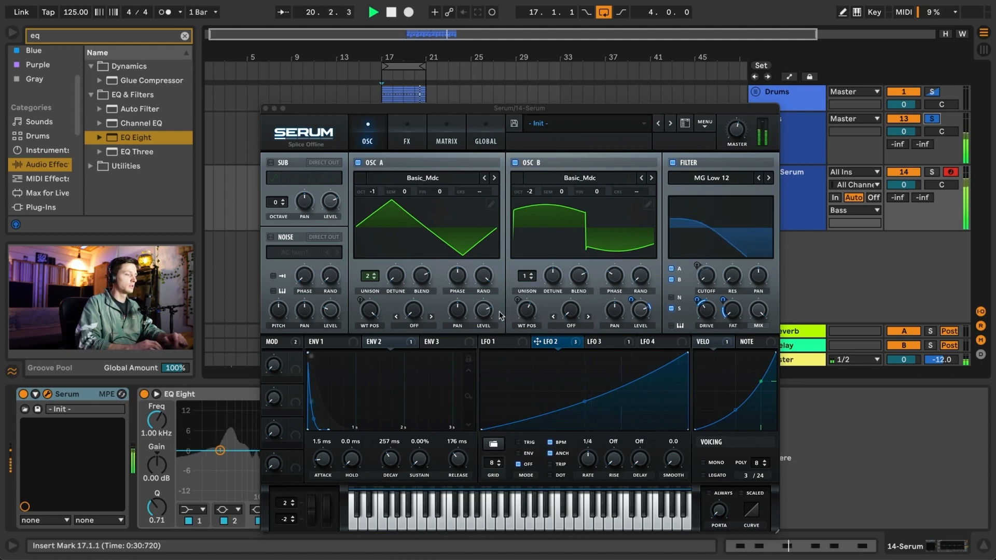
pyautogui.moveTo(484, 310); pyautogui.dragTo(478, 398)
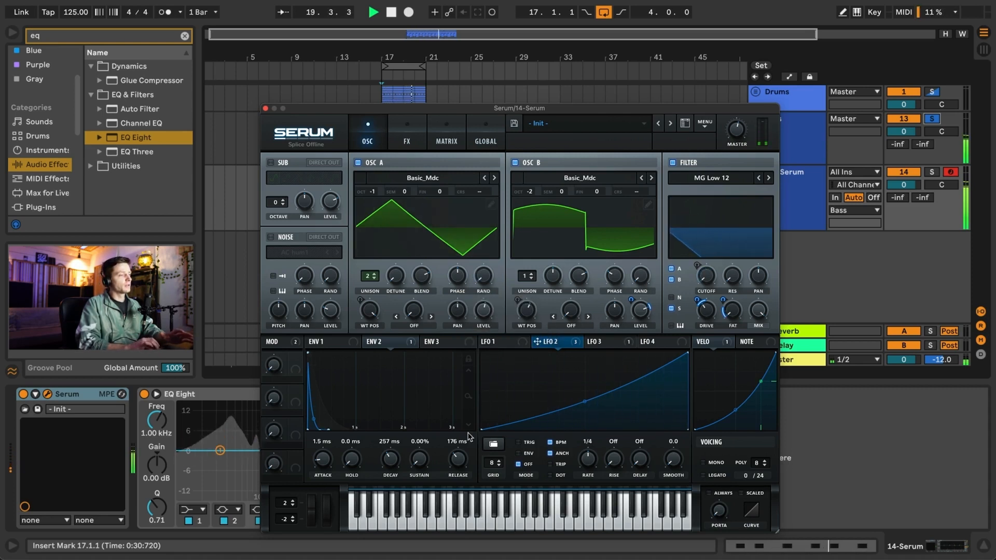
pyautogui.moveTo(482, 314)
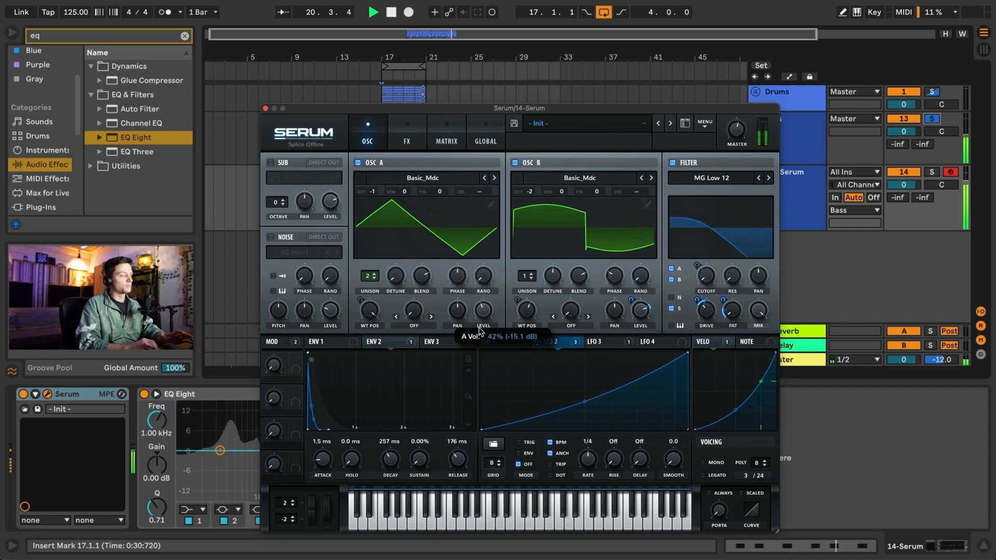
pyautogui.moveTo(481, 331); pyautogui.dragTo(482, 318)
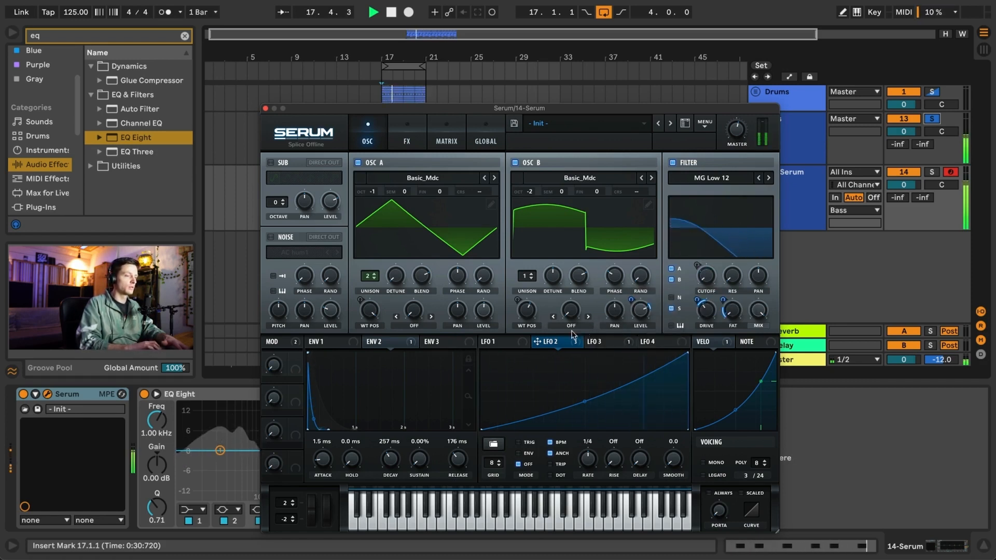
# - Check Env 2's filter cutoff assignment, close the Serum window and restart the loop from bar 17 with EQ Eight selected
pyautogui.moveTo(369, 342); pyautogui.dragTo(699, 266)
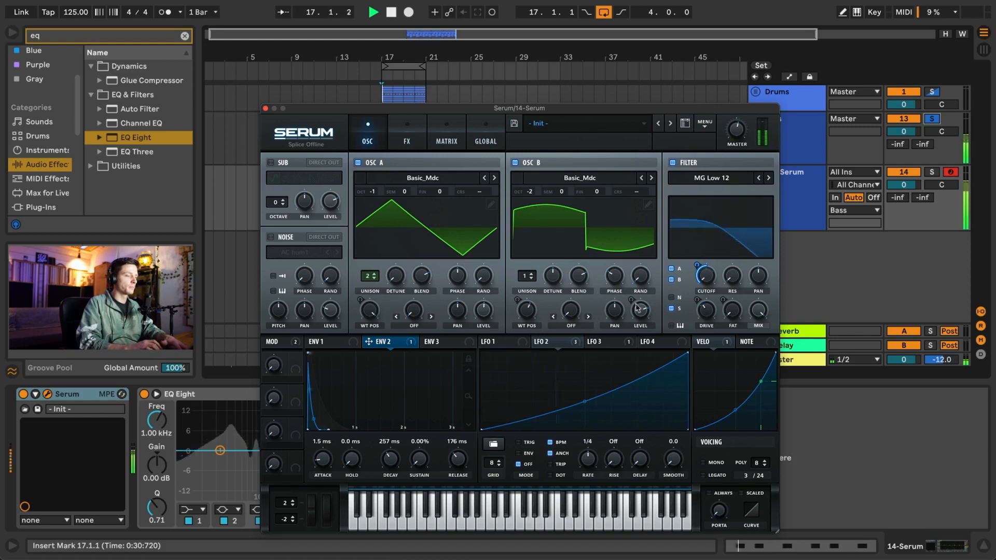
pyautogui.press('space')
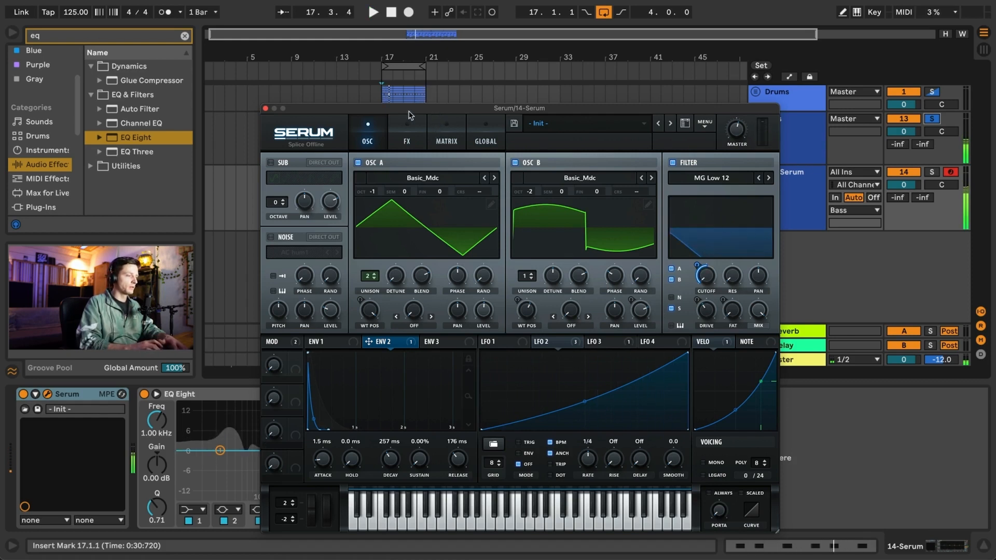
pyautogui.click(265, 109)
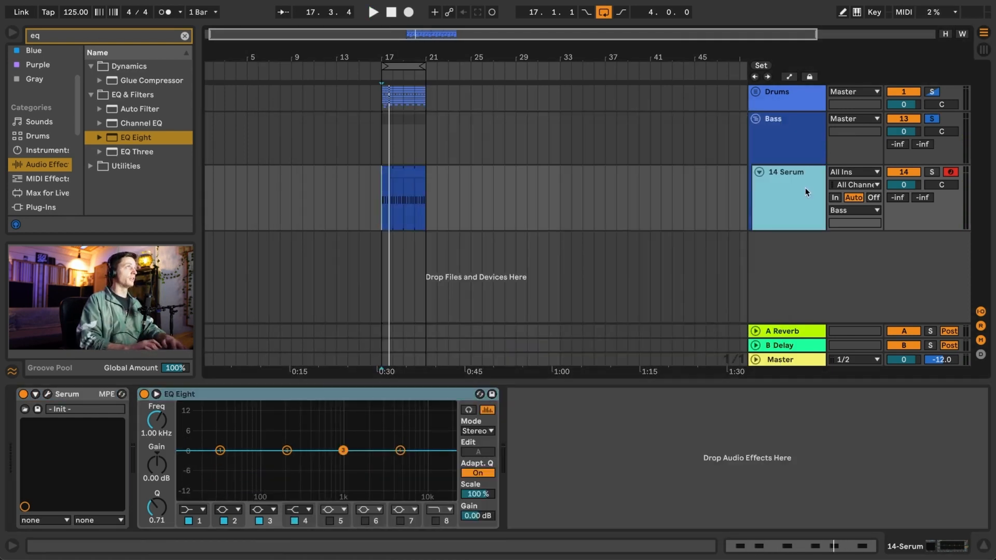
pyautogui.press('space')
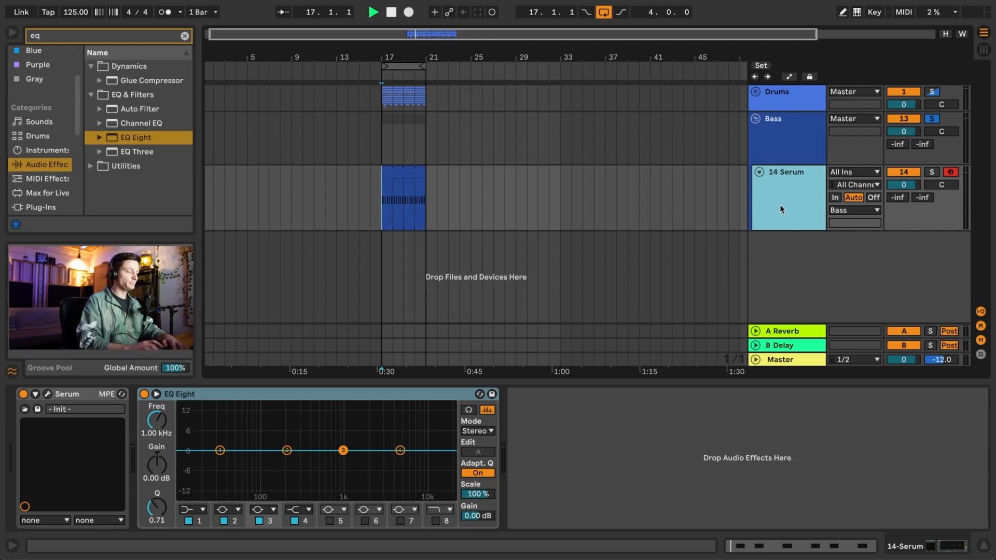
pyautogui.click(352, 395)
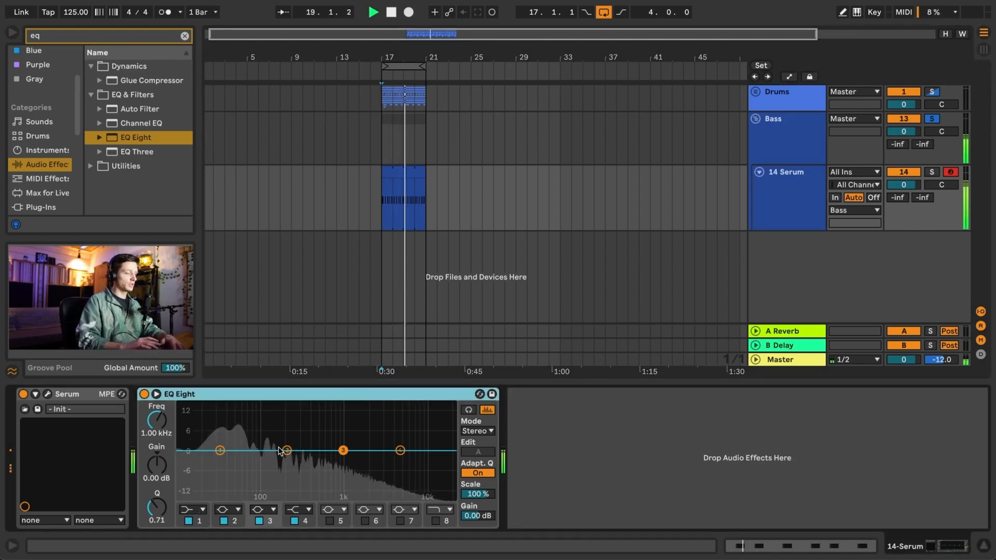
# - Boost EQ Eight's band 2 by about 3.1 dB at 79.1 Hz and set its Q to about 2.03
pyautogui.moveTo(286, 450); pyautogui.dragTo(254, 443)
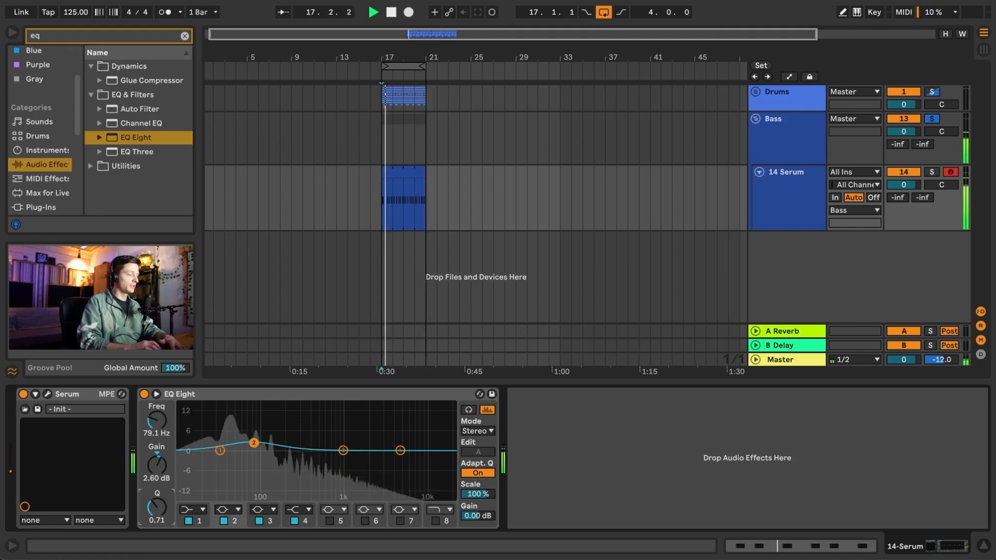
pyautogui.moveTo(156, 507); pyautogui.dragTo(157, 487)
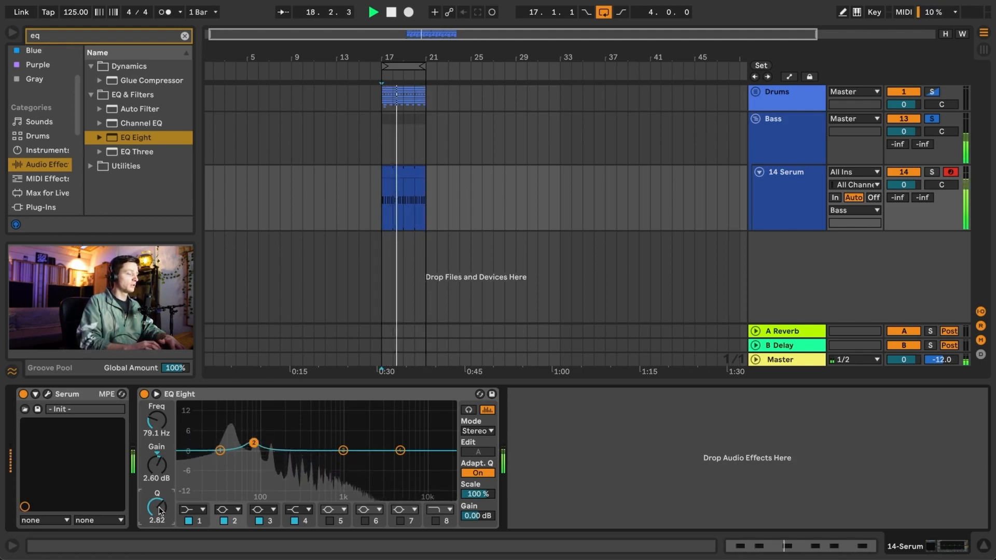
pyautogui.moveTo(254, 443)
pyautogui.mouseDown()
pyautogui.moveTo(254, 426)
pyautogui.moveTo(255, 444)
pyautogui.mouseUp()
pyautogui.scroll(-3, 253, 442)
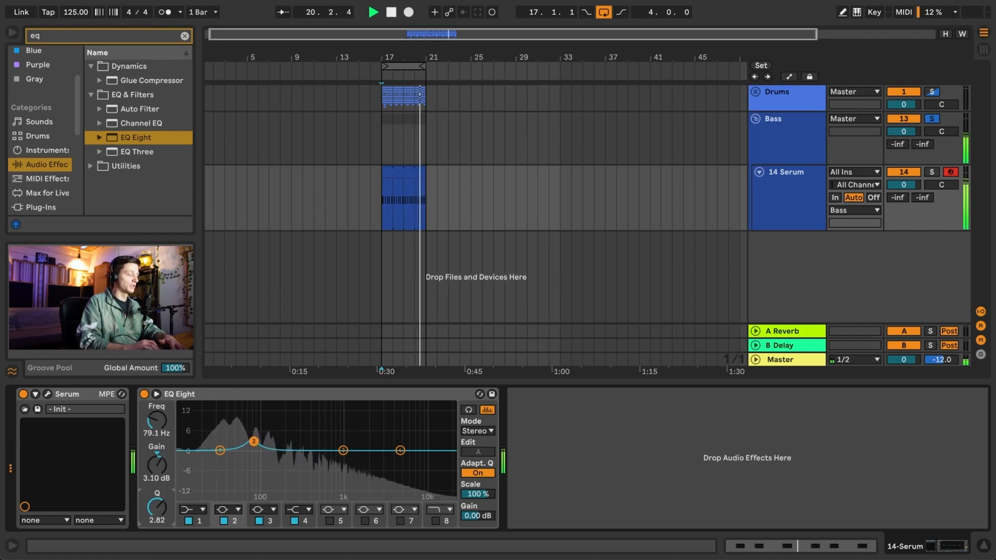
# - Enable EQ Eight's Oversampling and shape the boosts: band 3 slightly up, band 4 about 6.57 dB at 5.74 kHz, band 2 to 3.84 dB
pyautogui.rightClick(265, 397)
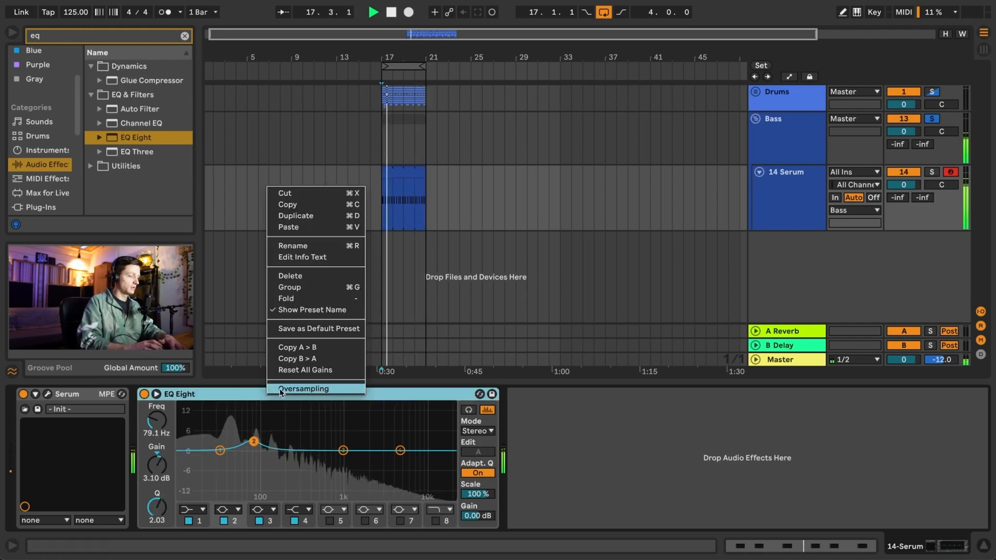
pyautogui.click(279, 388)
pyautogui.moveTo(343, 450); pyautogui.dragTo(405, 432)
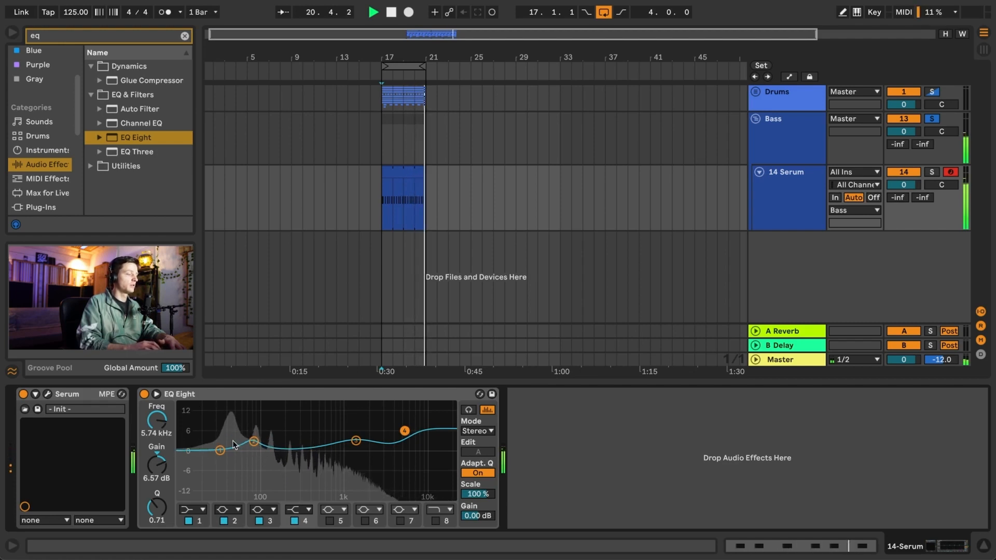
pyautogui.moveTo(254, 441); pyautogui.dragTo(253, 439)
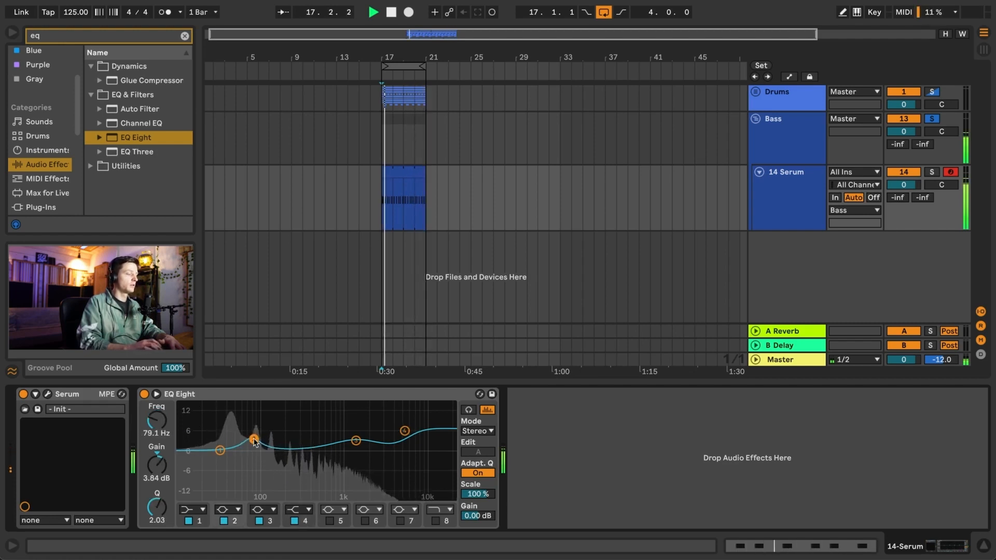
# - Compare the bass with and without EQ Eight by bypassing the device twice during playback, leaving it enabled
pyautogui.click(144, 394)
pyautogui.click(144, 394)
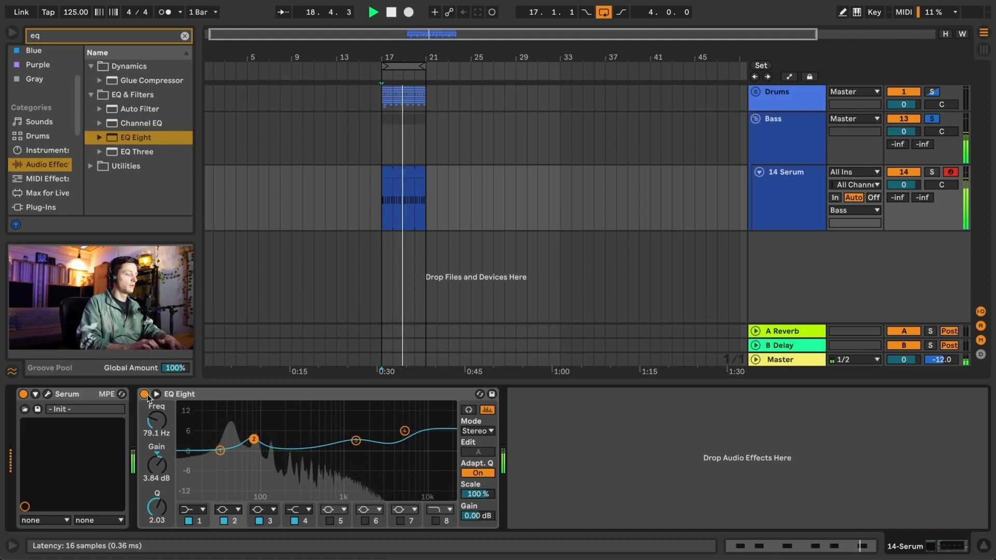
pyautogui.click(145, 395)
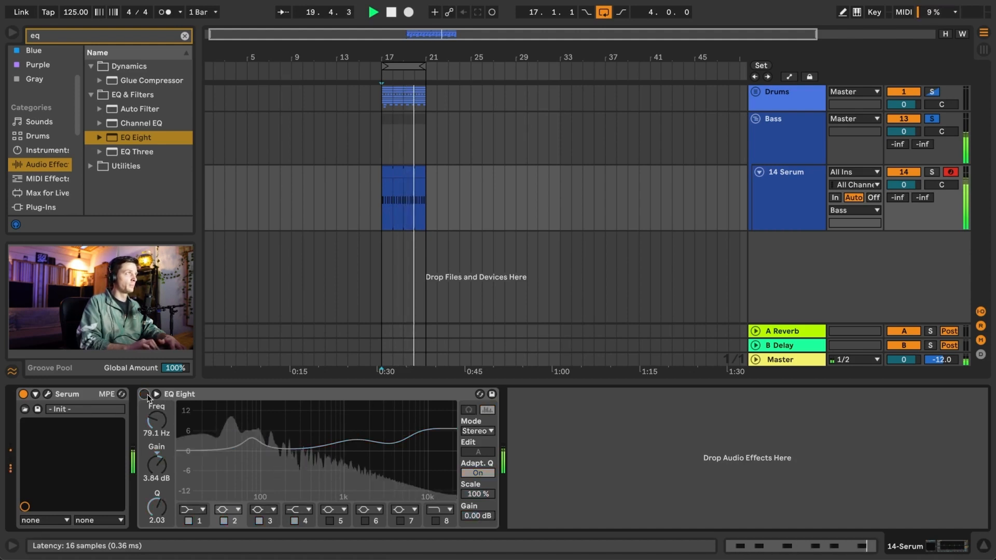
pyautogui.click(145, 395)
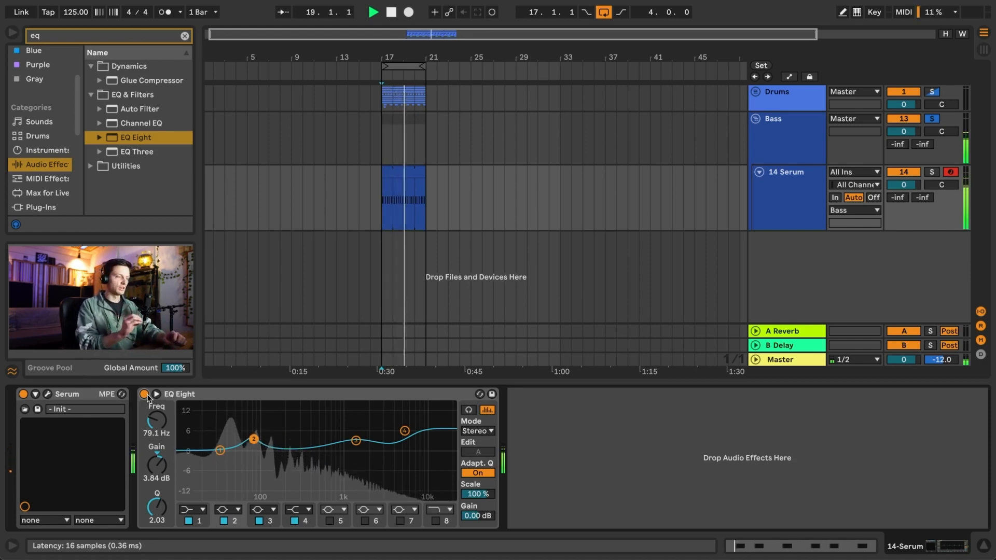
# - Take the Bass group out of solo and listen to the loop from bar 17 with drums and bass together
pyautogui.click(934, 93)
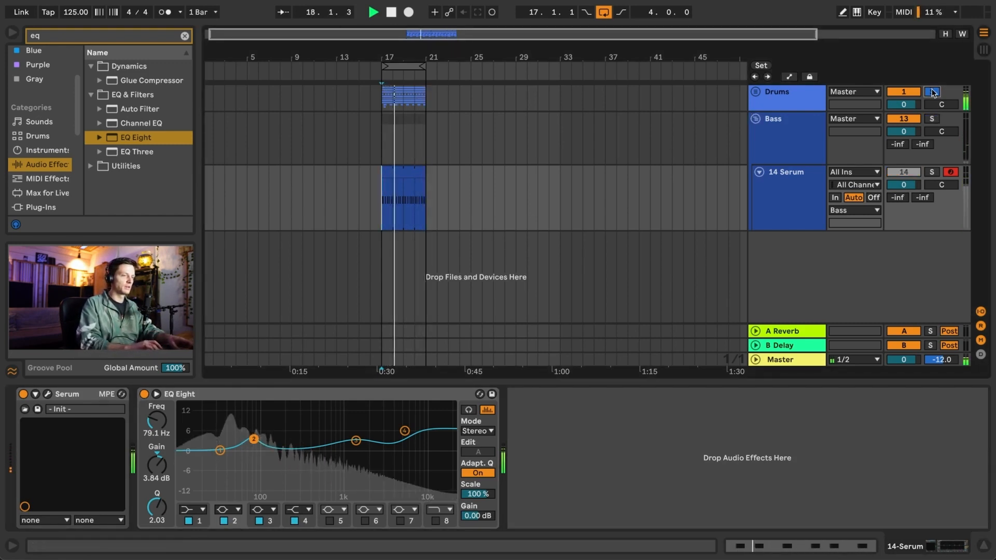
pyautogui.click(774, 189)
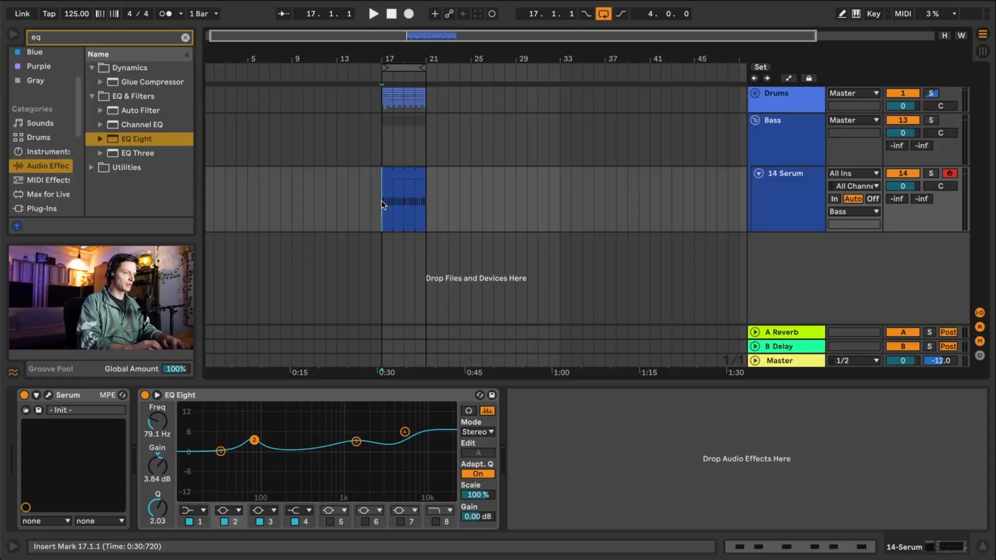
pyautogui.press('space')
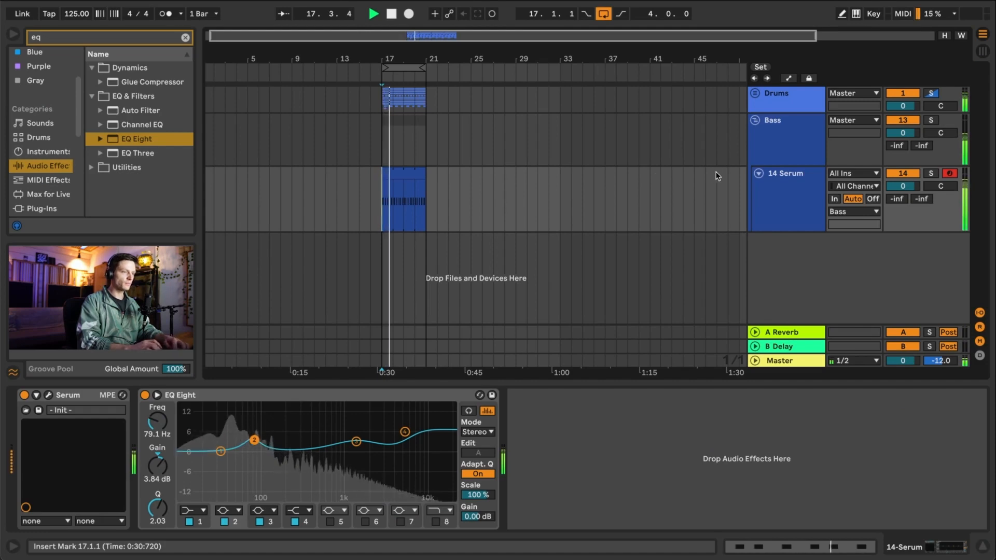
# - Stop playback and rename the 14 Serum track as Main Bass
pyautogui.click(790, 186)
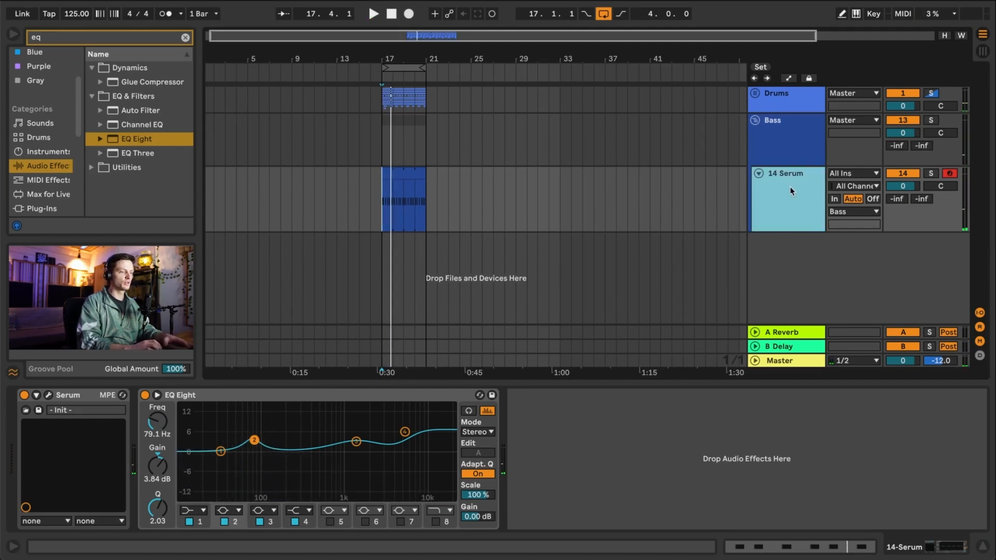
pyautogui.rightClick(790, 187)
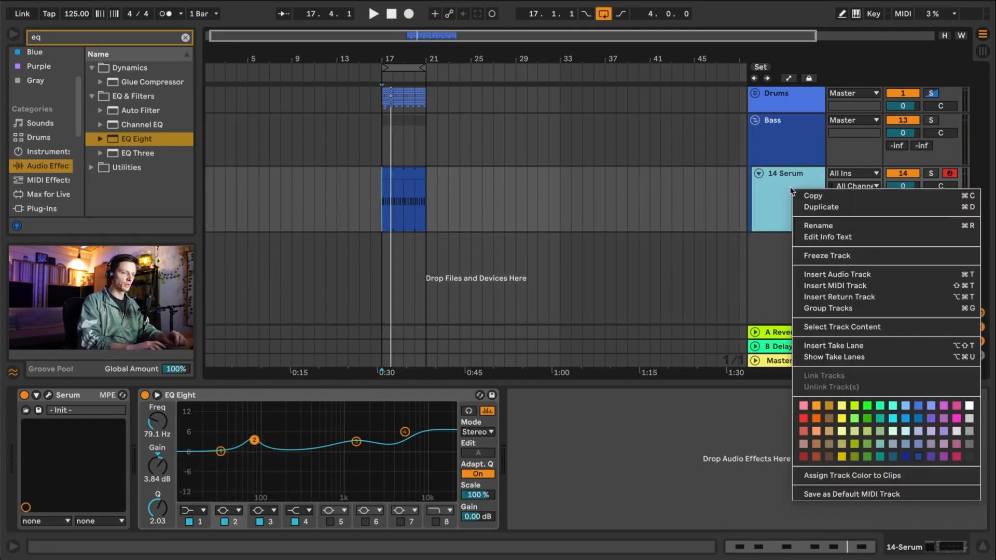
pyautogui.click(818, 230)
pyautogui.write('Main Bass')
pyautogui.press('Return')
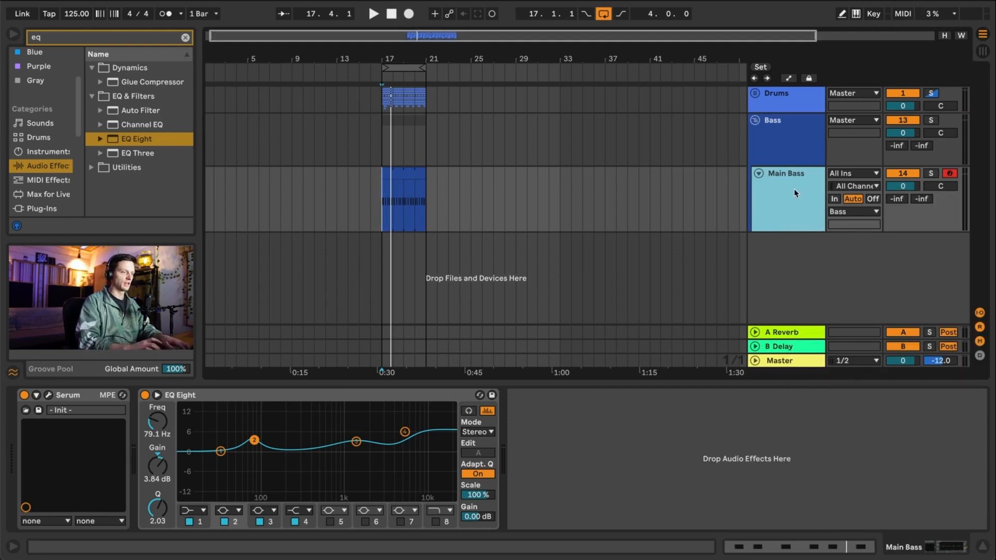
# - Duplicate the Main Bass track and rename the copy as FX Bass
pyautogui.hotkey('ctrl', 'd')
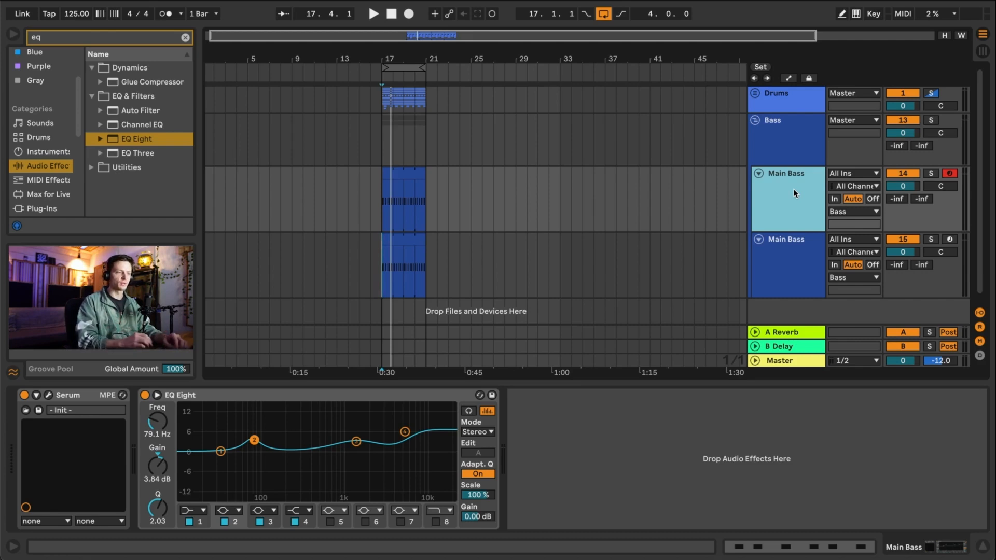
pyautogui.click(796, 246)
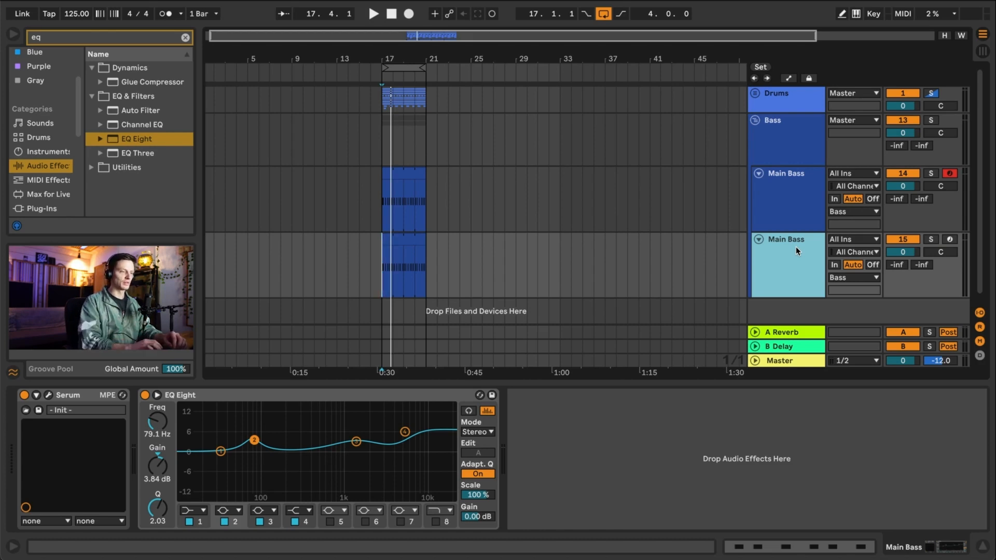
pyautogui.rightClick(786, 248)
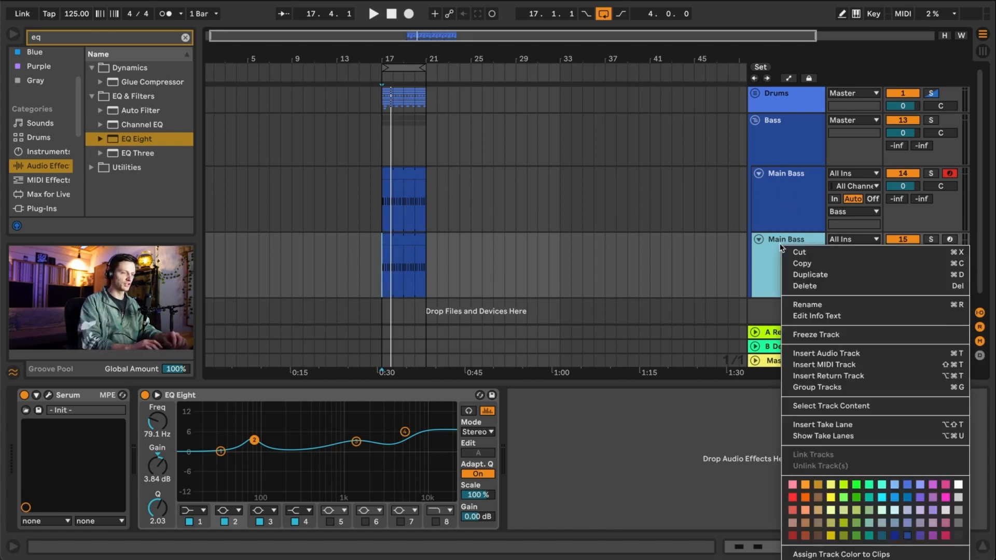
pyautogui.click(812, 303)
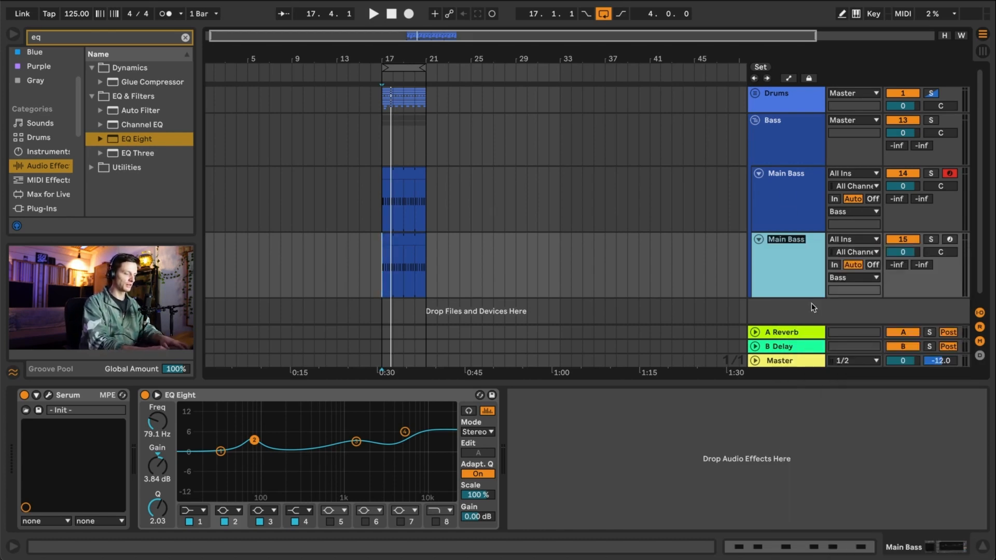
pyautogui.write('FX B')
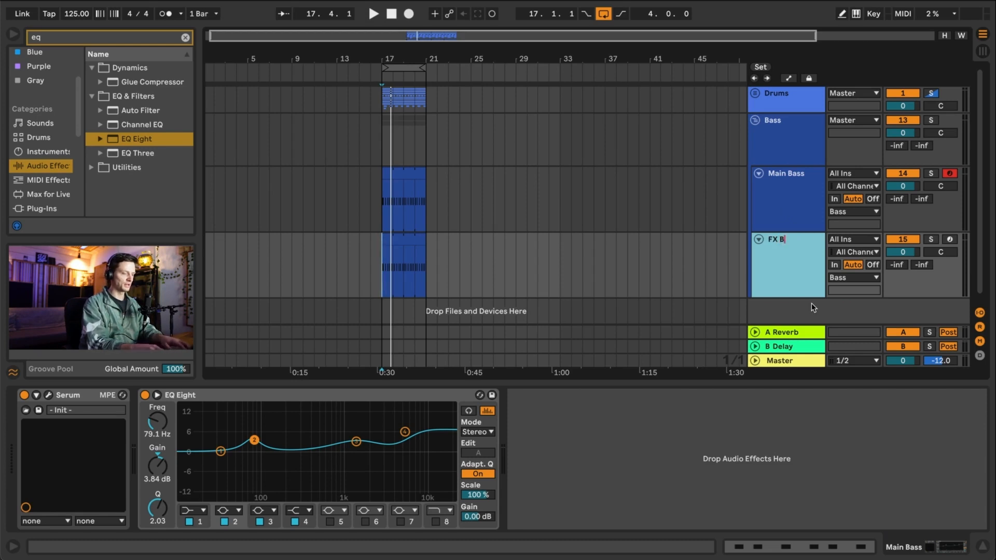
pyautogui.write('ass')
pyautogui.press('Return')
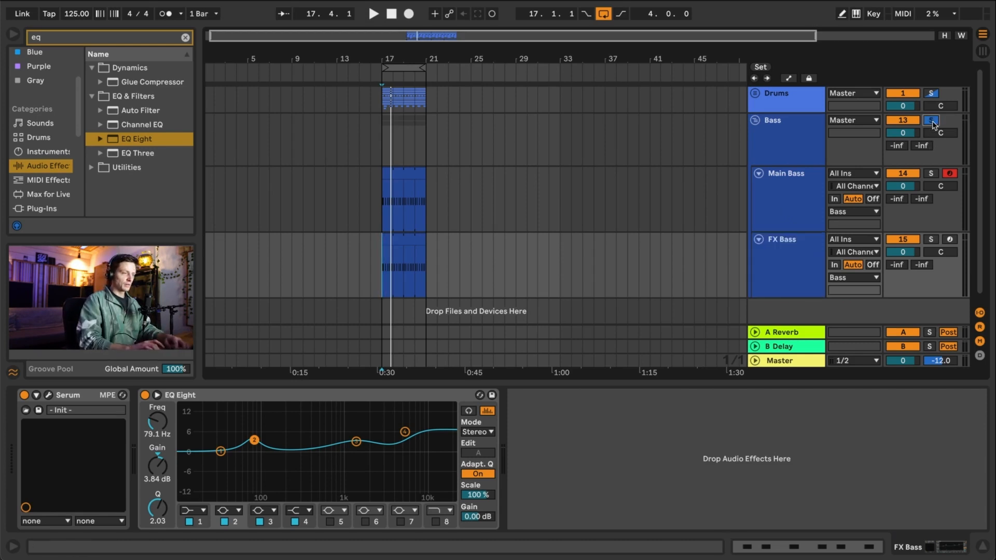
# - Solo the Bass group and delete the EQ Eight from the FX Bass track
pyautogui.click(932, 120)
pyautogui.click(773, 242)
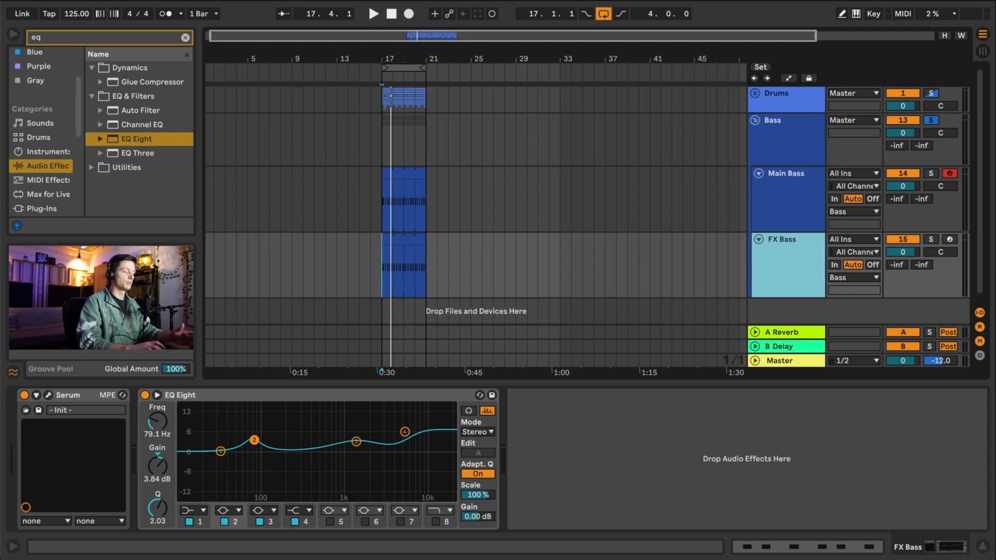
pyautogui.doubleClick(786, 260)
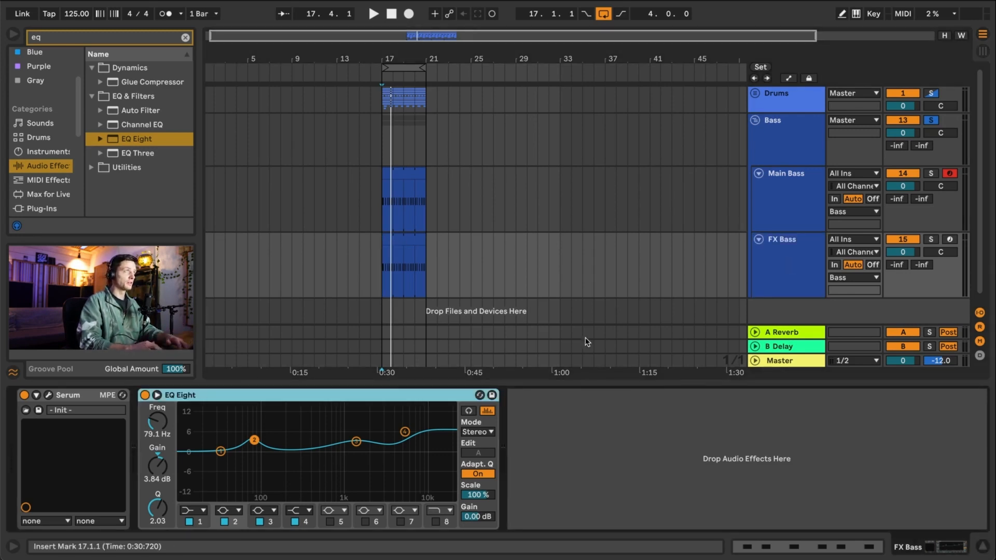
pyautogui.press('Delete')
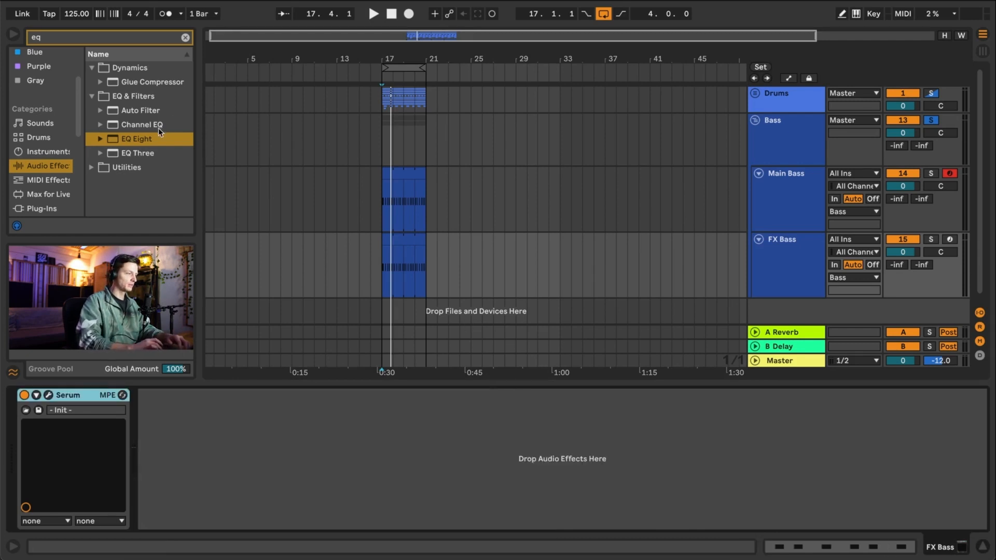
# - Add a fresh EQ Eight to FX Bass and set band 1 to a steep low cut at about 114 Hz with Q 0.63
pyautogui.doubleClick(148, 139)
pyautogui.click(204, 511)
pyautogui.click(197, 421)
pyautogui.moveTo(220, 451); pyautogui.dragTo(267, 465)
# - Play the loop and compare the bass with FX Bass muted and unmuted, leaving the track active
pyautogui.click(764, 264)
pyautogui.press('space')
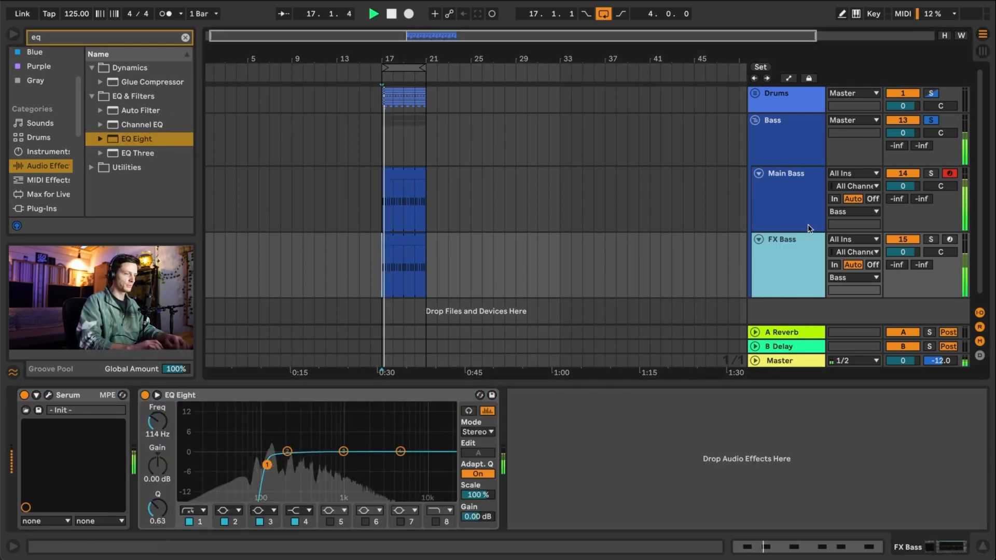
pyautogui.click(904, 240)
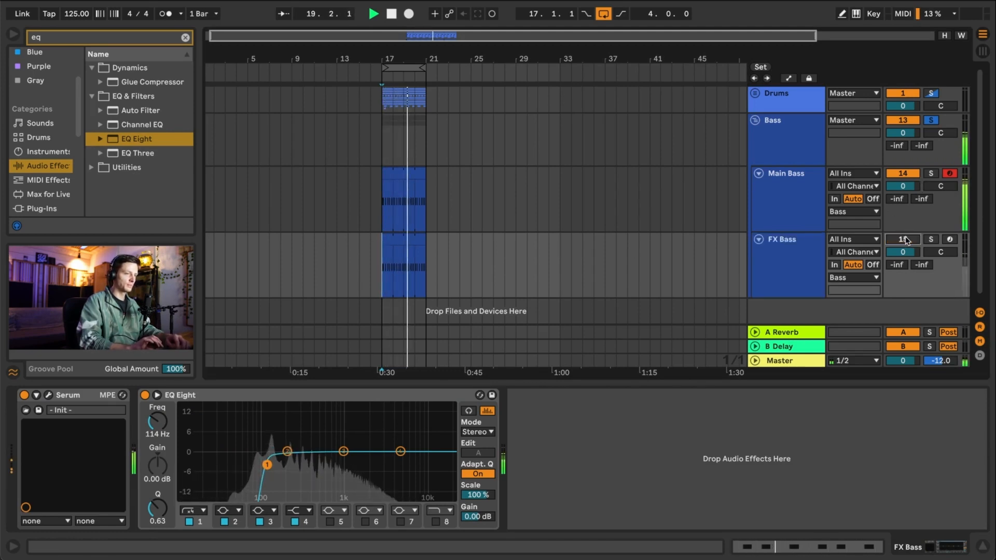
pyautogui.click(904, 240)
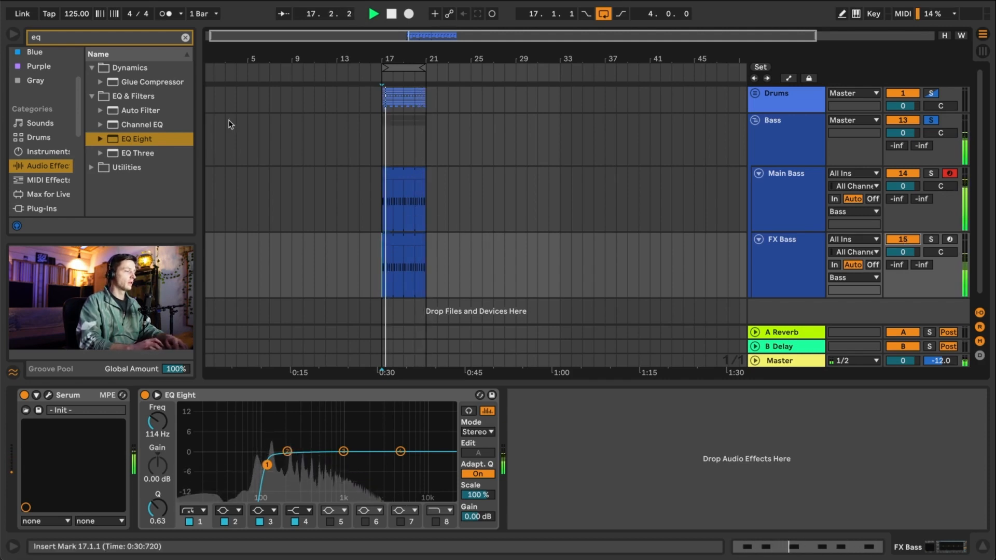
# - Search the audio effects for "dynamic" and place a Dynamic Tube on FX Bass between Serum and EQ Eight
pyautogui.click(120, 37)
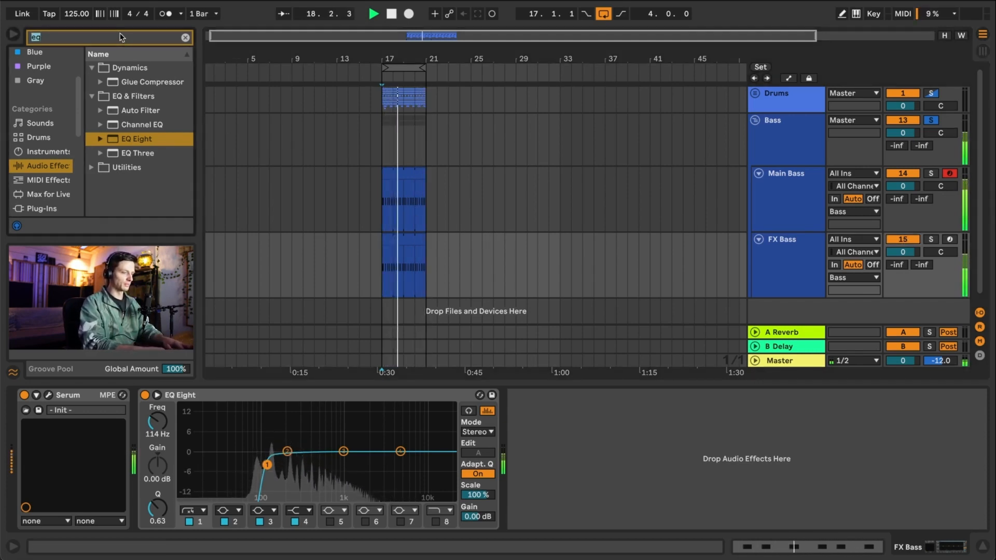
pyautogui.write('dynamic')
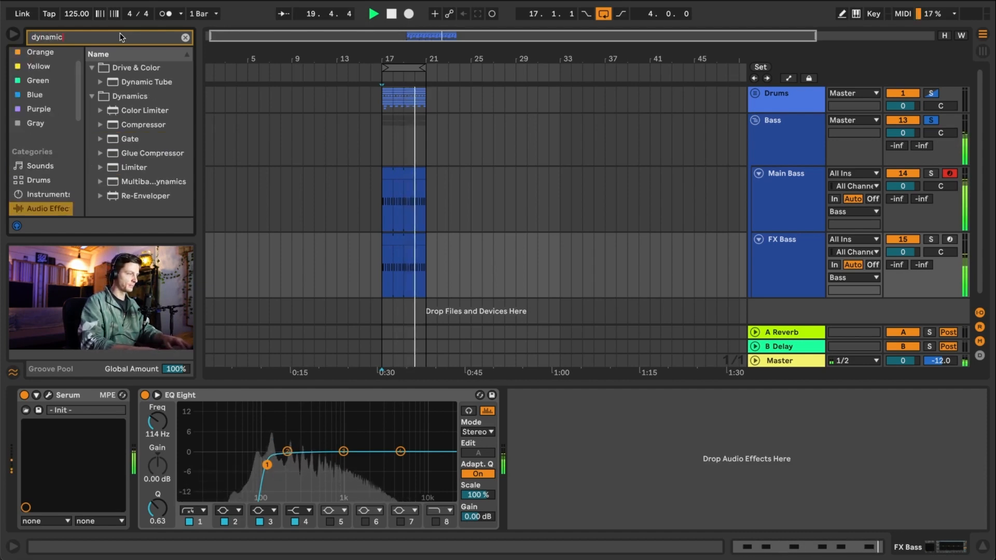
pyautogui.doubleClick(132, 81)
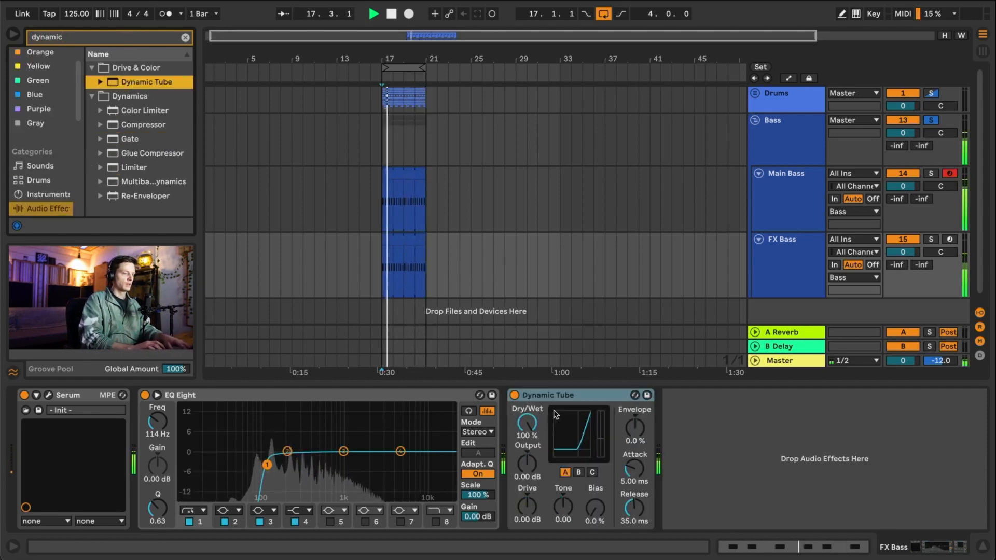
pyautogui.moveTo(550, 394); pyautogui.dragTo(188, 430)
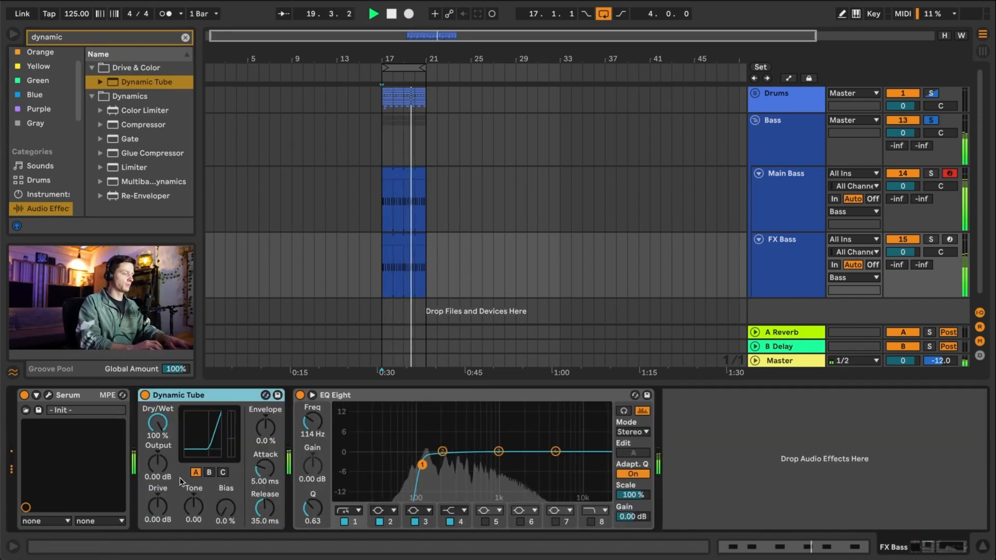
# - Set Dynamic Tube to tube model B with about 9.52 dB of output and the Envelope amount at 48 %
pyautogui.moveTo(158, 463); pyautogui.dragTo(158, 425)
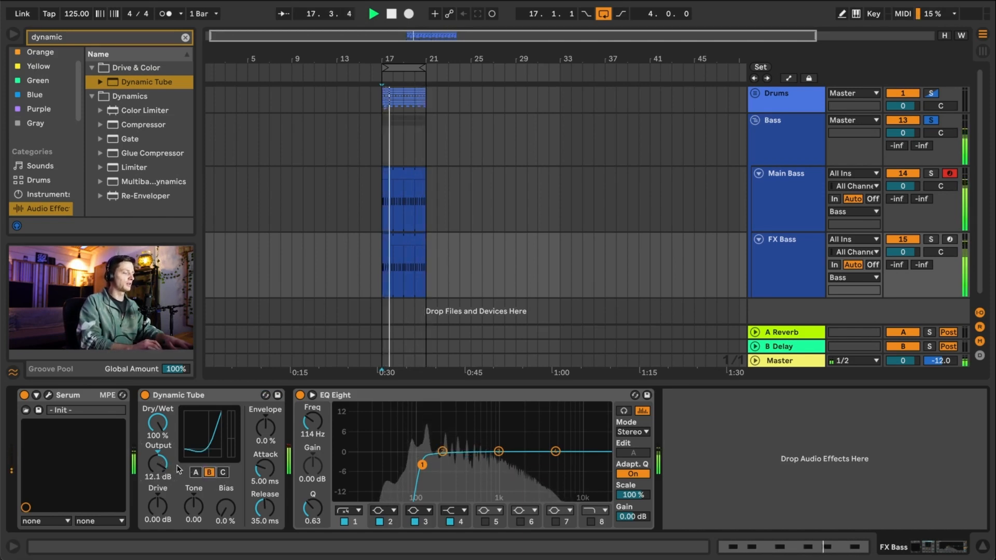
pyautogui.click(223, 472)
pyautogui.click(210, 473)
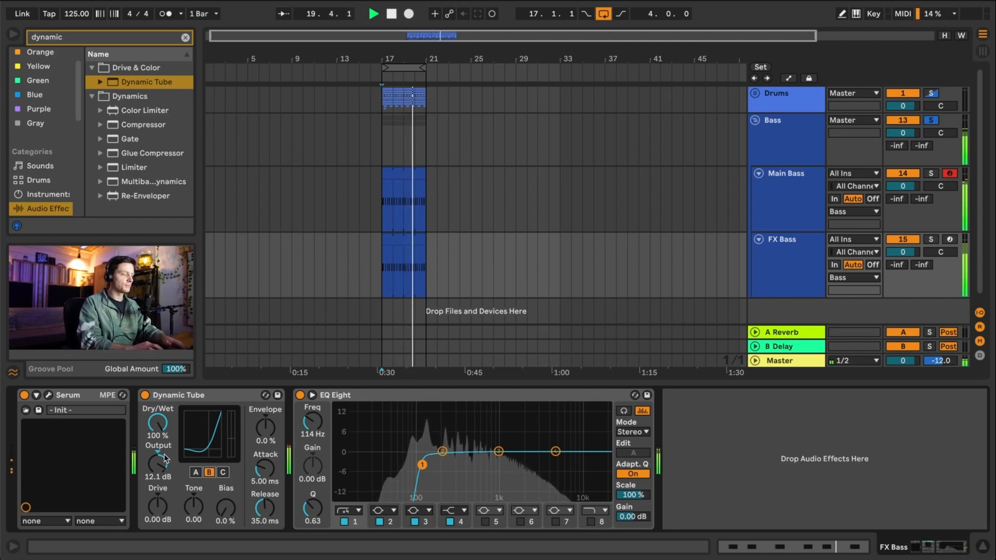
pyautogui.moveTo(162, 457); pyautogui.dragTo(163, 463)
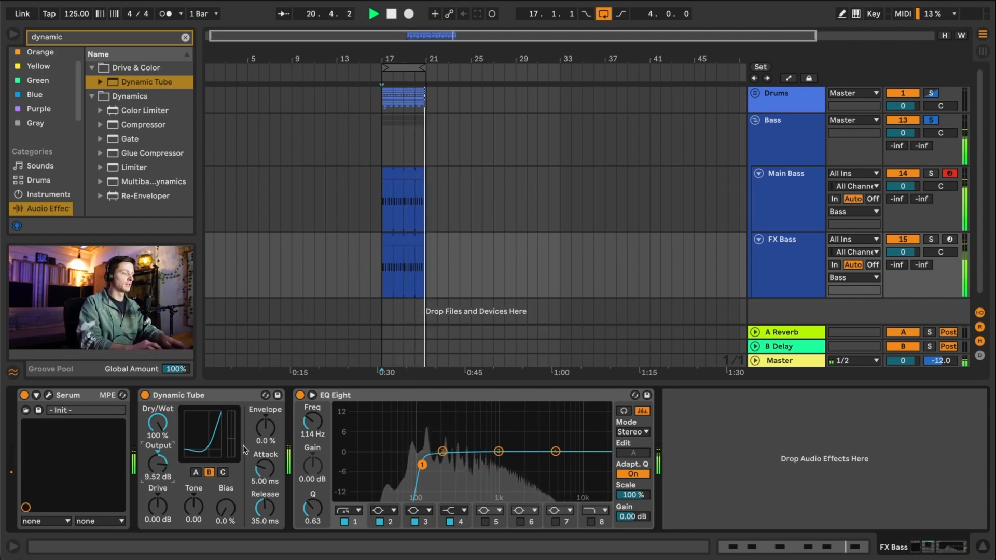
pyautogui.moveTo(266, 427)
pyautogui.mouseDown()
pyautogui.moveTo(265, 410)
pyautogui.moveTo(266, 435)
pyautogui.mouseUp()
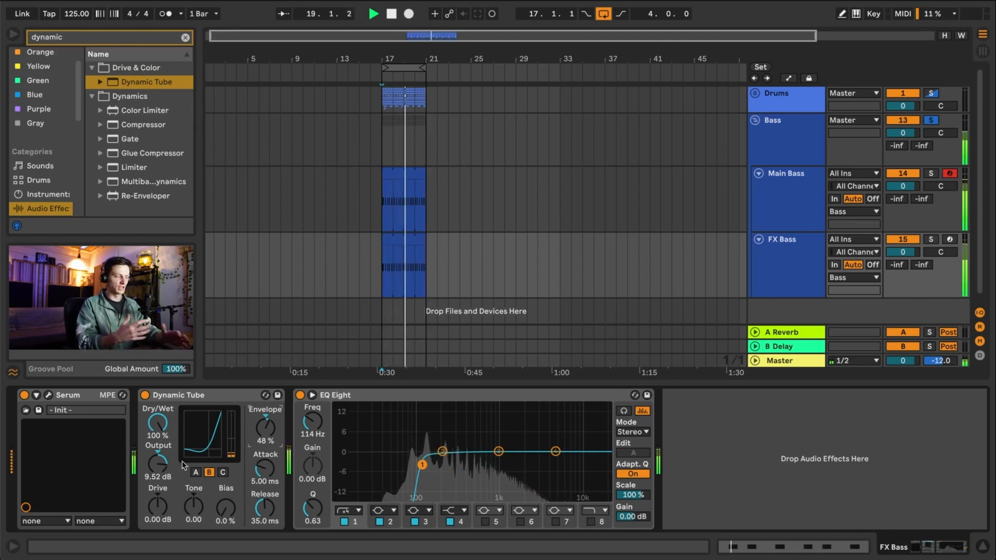
# - Set Dynamic Tube's Drive to 15.0 dB, Tone to 0.22 and Output to 1.90 dB, comparing the sound with the effect bypassed
pyautogui.moveTo(165, 505); pyautogui.dragTo(165, 471)
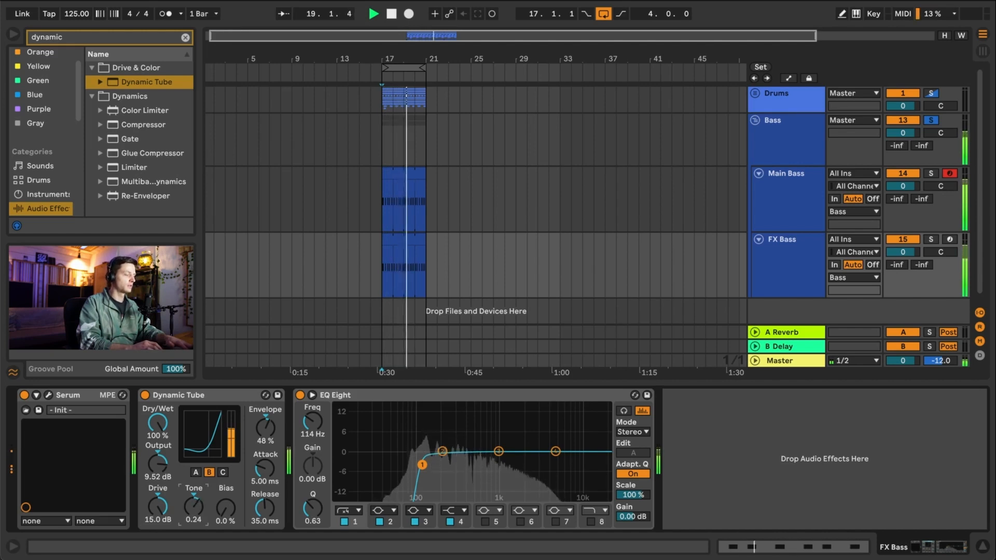
pyautogui.moveTo(191, 505); pyautogui.dragTo(191, 507)
pyautogui.moveTo(163, 475); pyautogui.dragTo(164, 498)
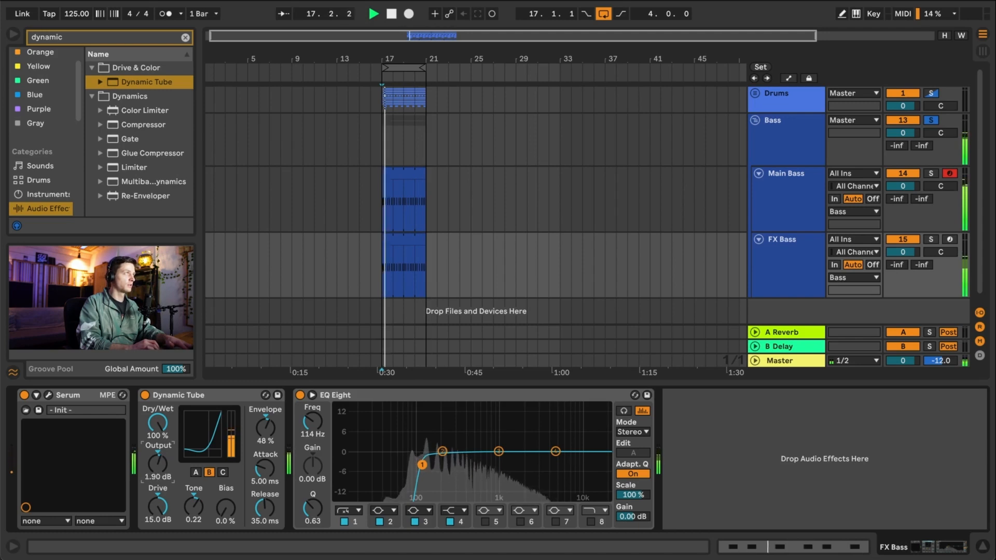
pyautogui.click(145, 396)
pyautogui.click(145, 396)
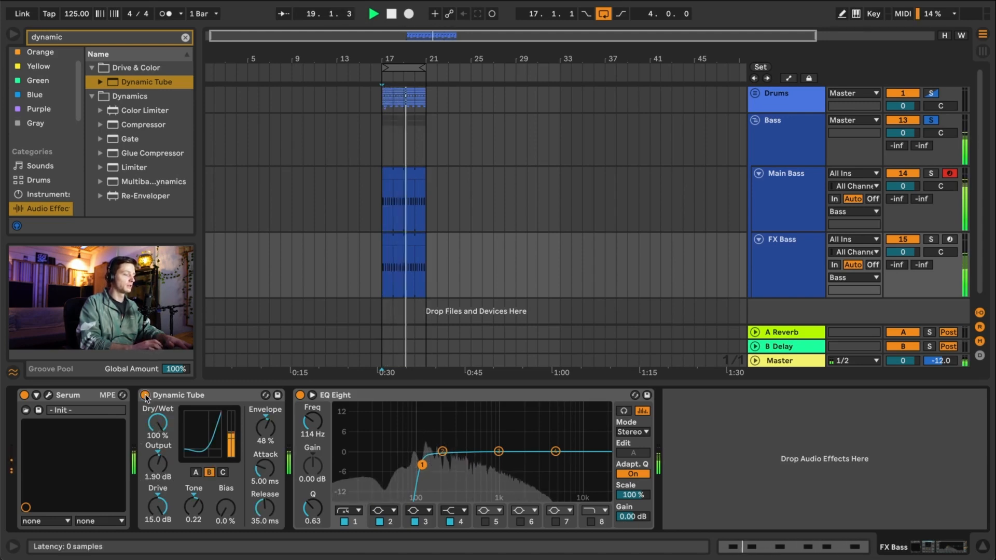
# - Add Echo to the FX Bass chain between Dynamic Tube and EQ Eight, with its Dry/Wet at 55 %
pyautogui.click(203, 395)
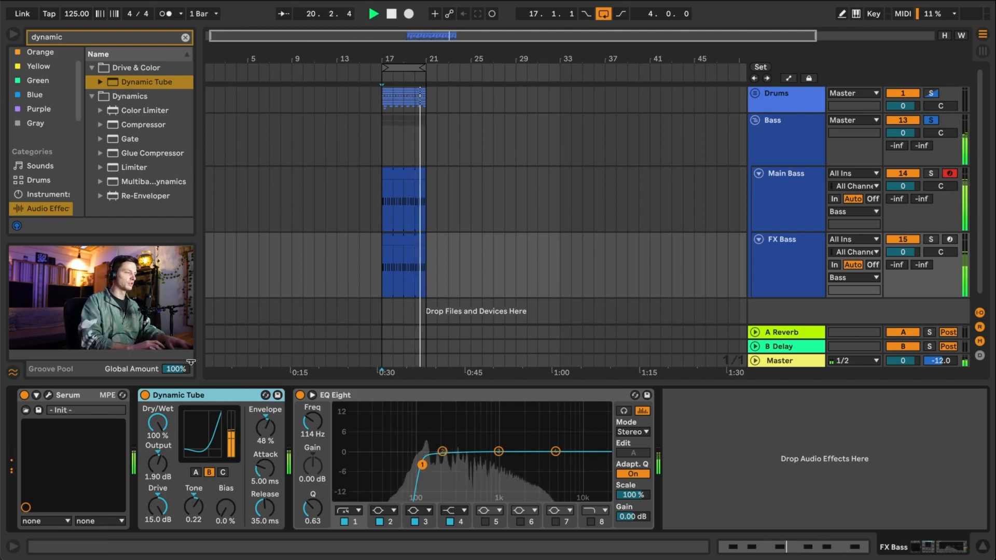
pyautogui.click(98, 39)
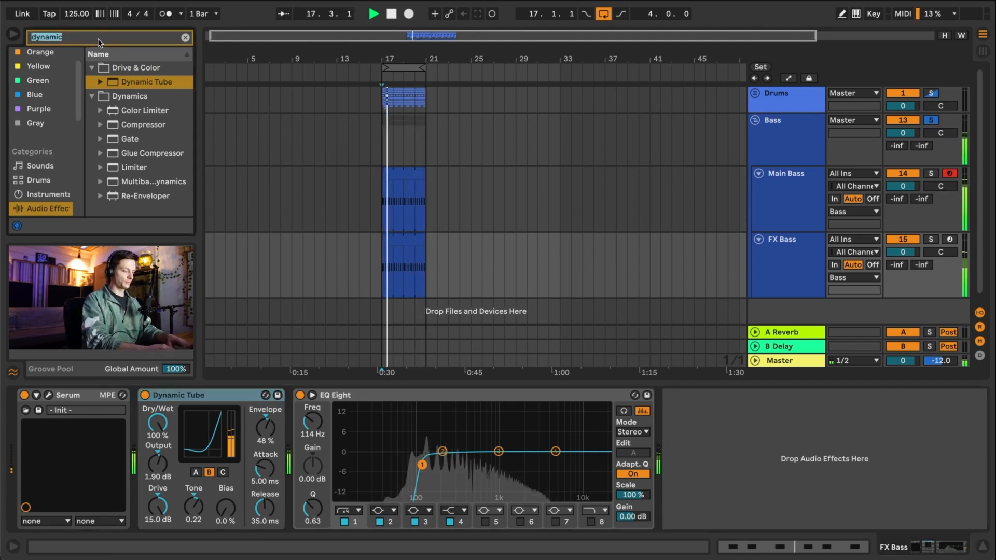
pyautogui.write('echo')
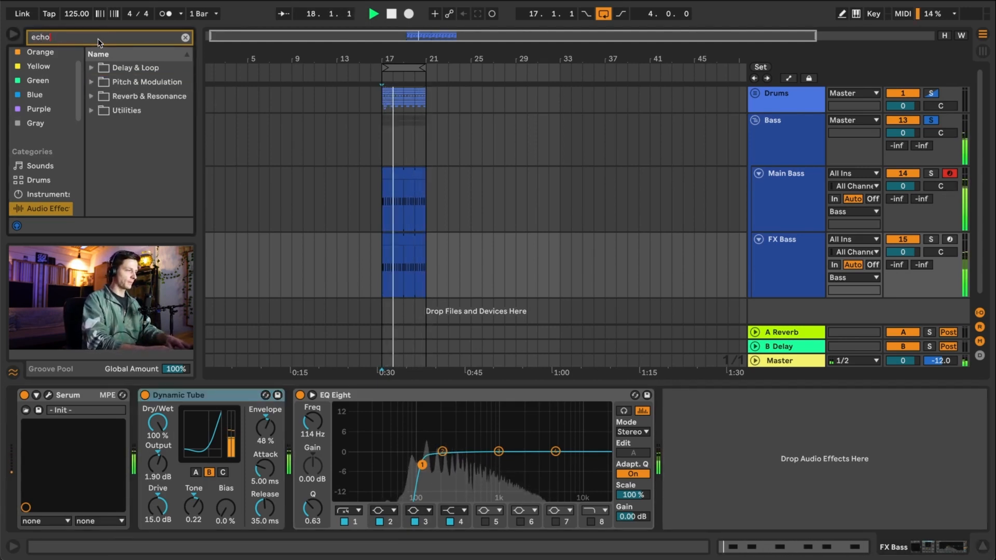
pyautogui.click(92, 68)
pyautogui.click(111, 82)
pyautogui.doubleClick(111, 82)
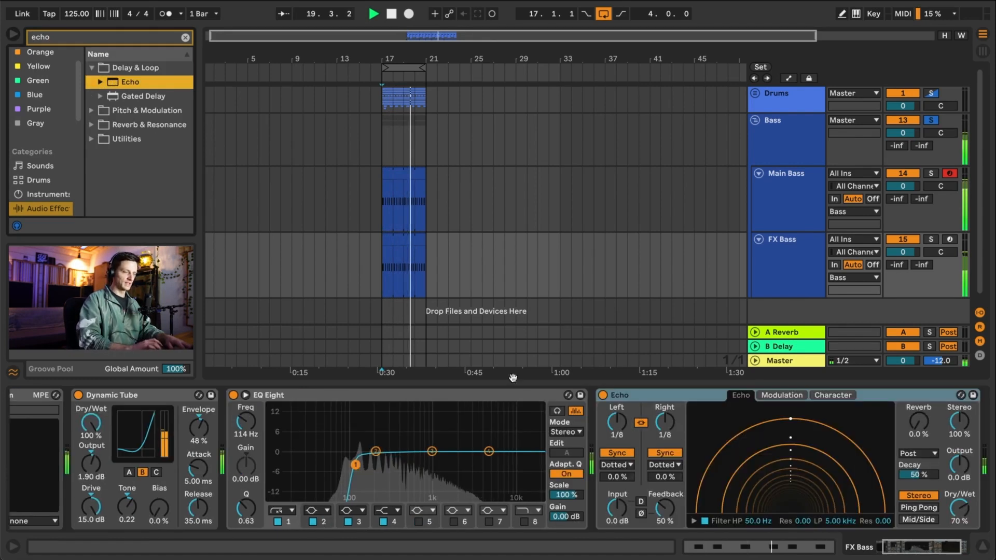
pyautogui.moveTo(278, 409); pyautogui.dragTo(277, 408)
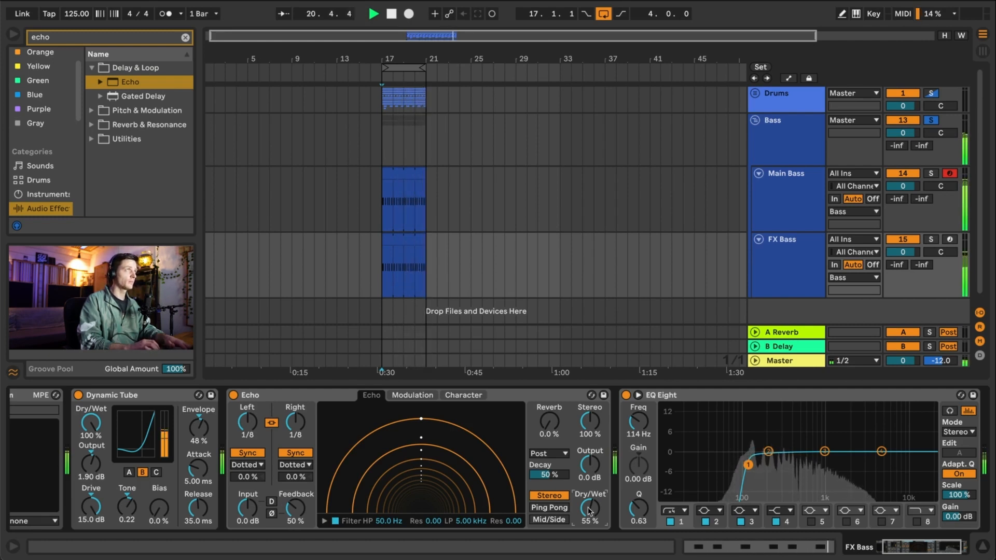
# - Set Echo's high-pass filter to 147 Hz, right delay offset to -3.1 % and Feedback to 25 %, comparing with the effect bypassed
pyautogui.moveTo(395, 524); pyautogui.dragTo(388, 524)
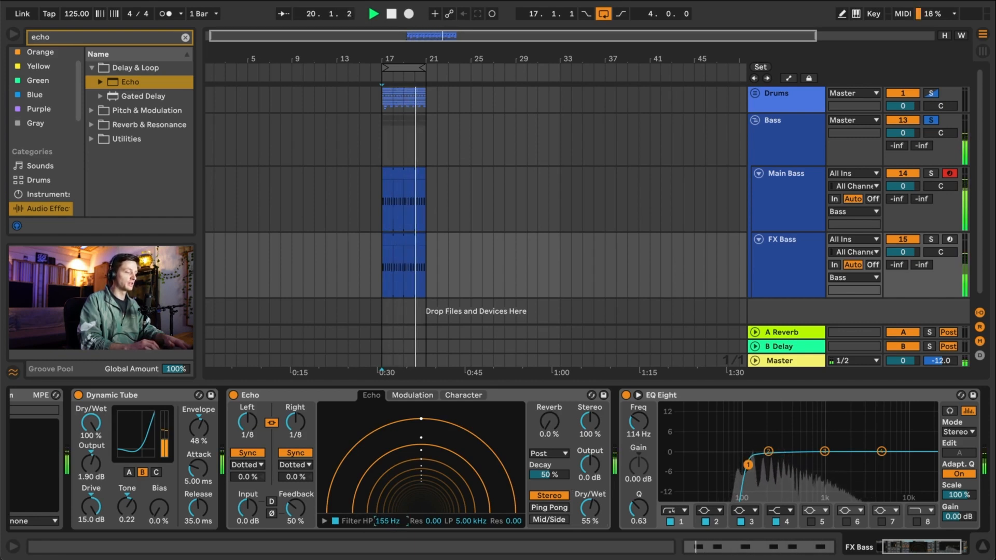
pyautogui.moveTo(295, 477); pyautogui.dragTo(295, 478)
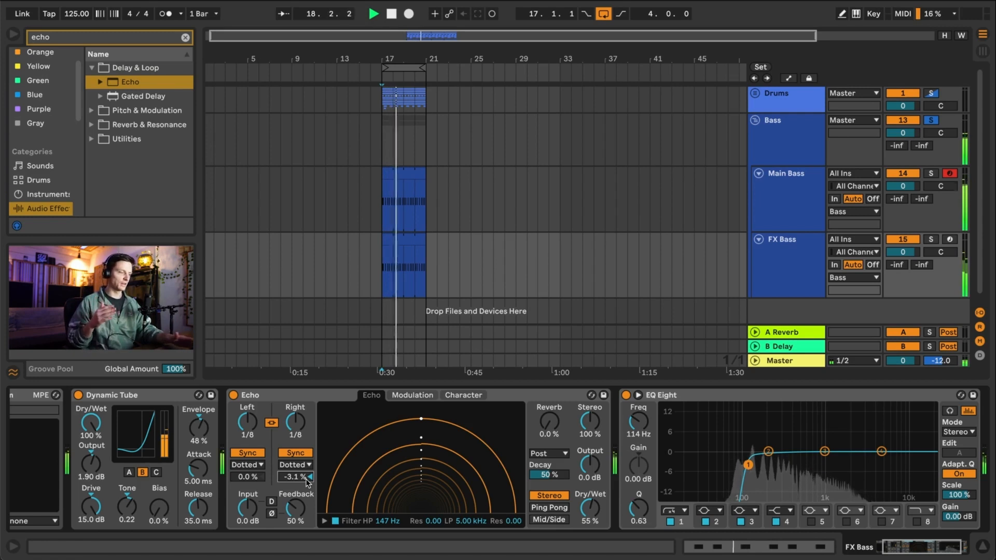
pyautogui.click(319, 394)
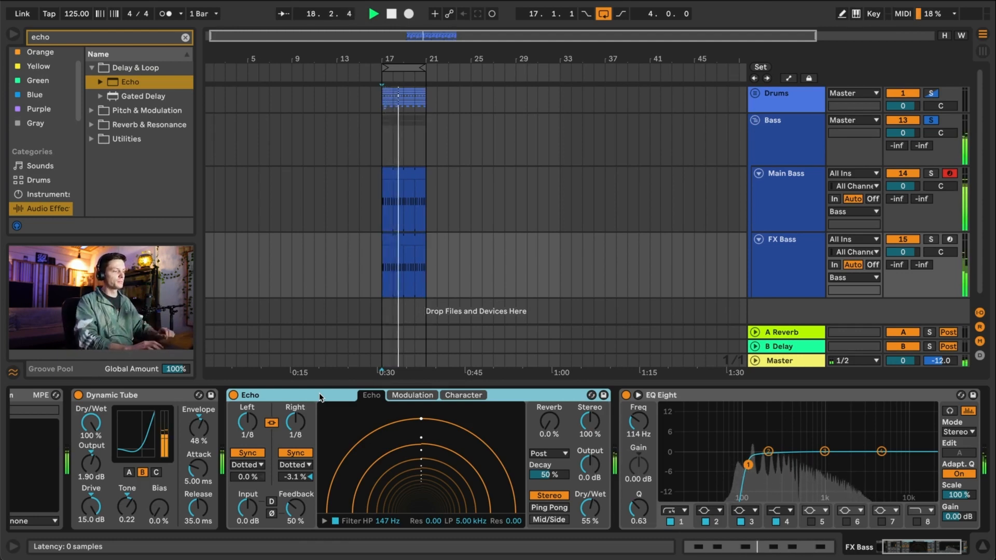
pyautogui.click(300, 507)
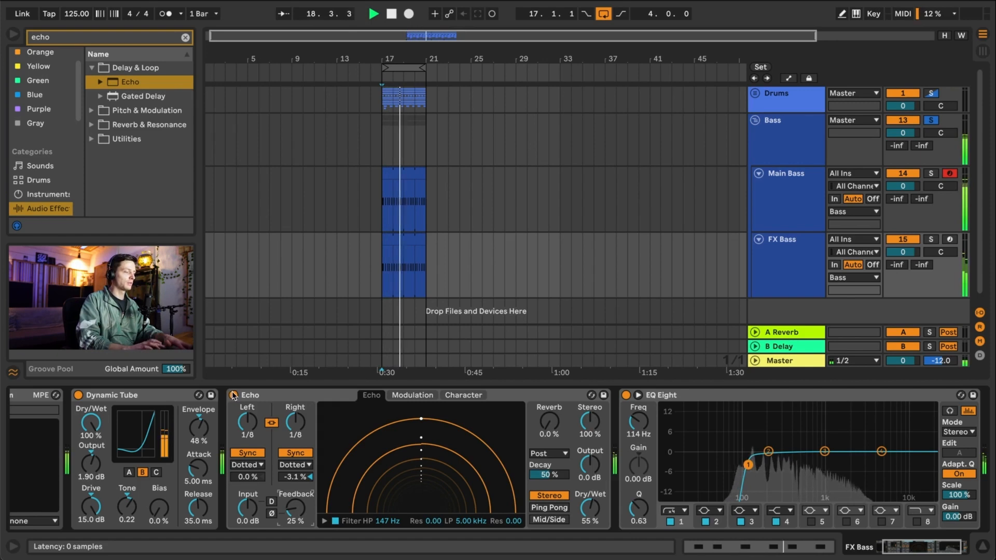
pyautogui.click(233, 395)
pyautogui.click(233, 395)
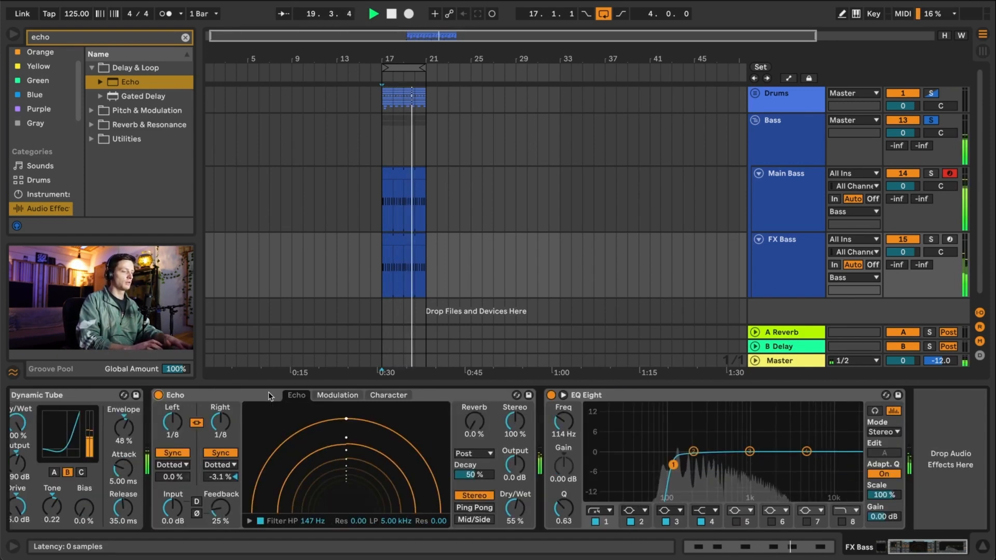
pyautogui.scroll(-2, 269, 392)
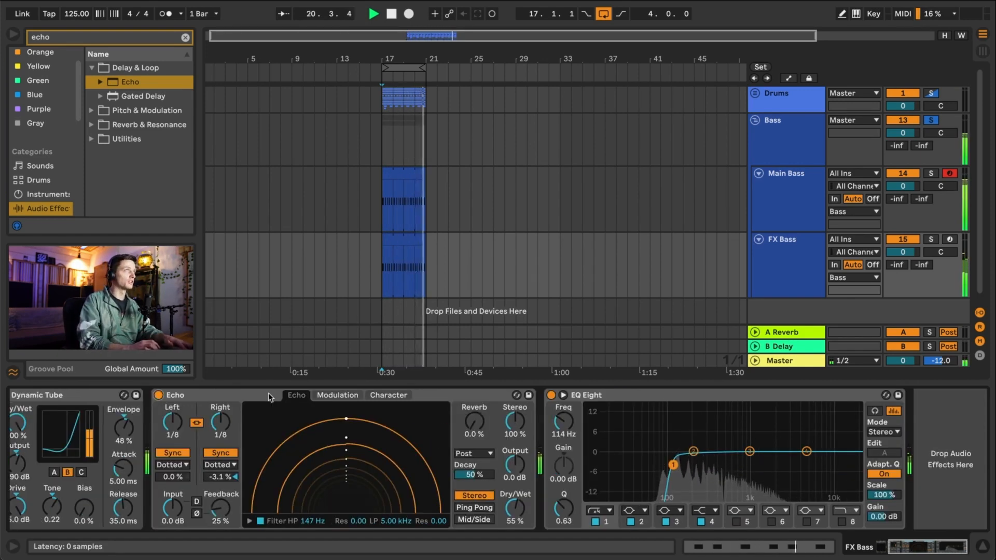
# - Unsolo the Bass group, compare the playback with FX Bass muted and unmuted, and solo the Bass group again
pyautogui.click(931, 120)
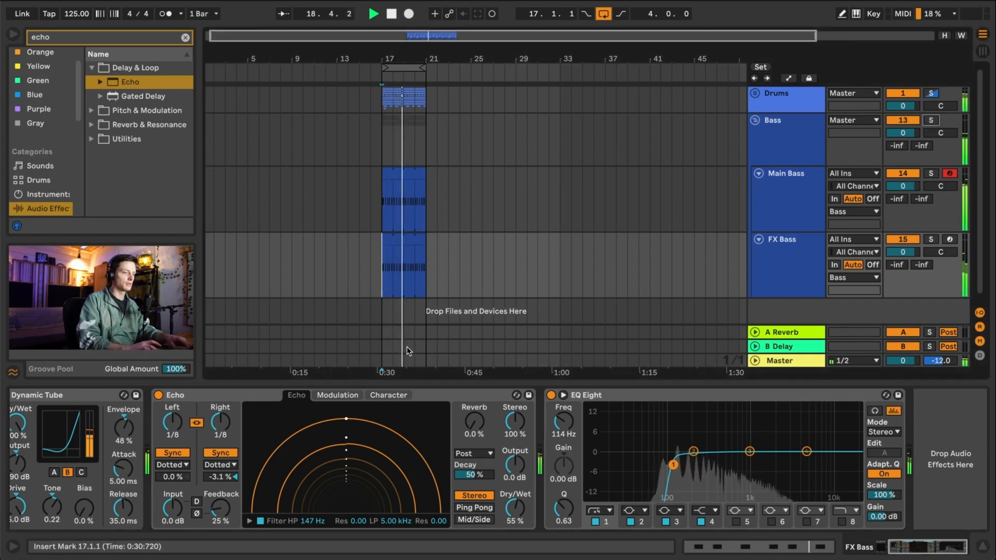
pyautogui.click(912, 240)
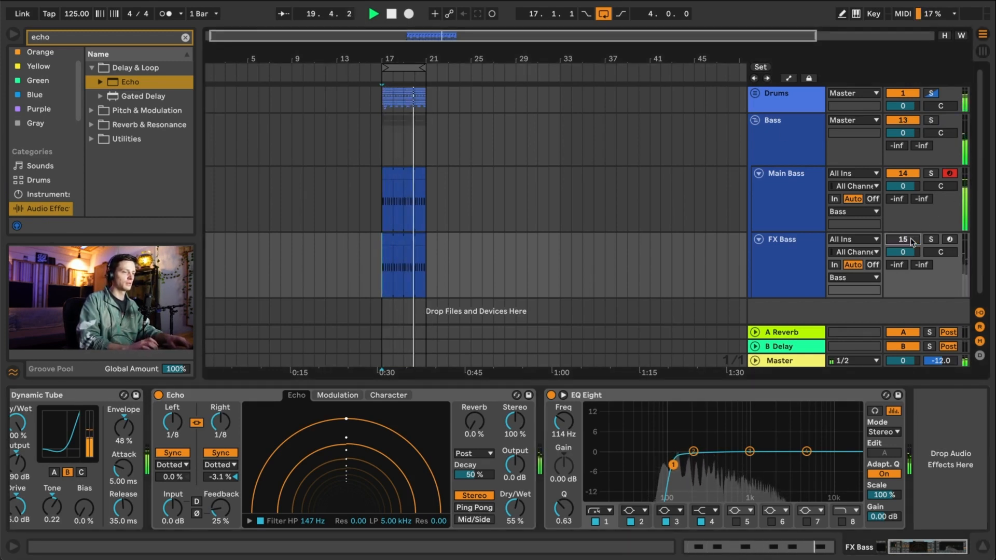
pyautogui.click(912, 240)
pyautogui.click(931, 121)
pyautogui.click(777, 134)
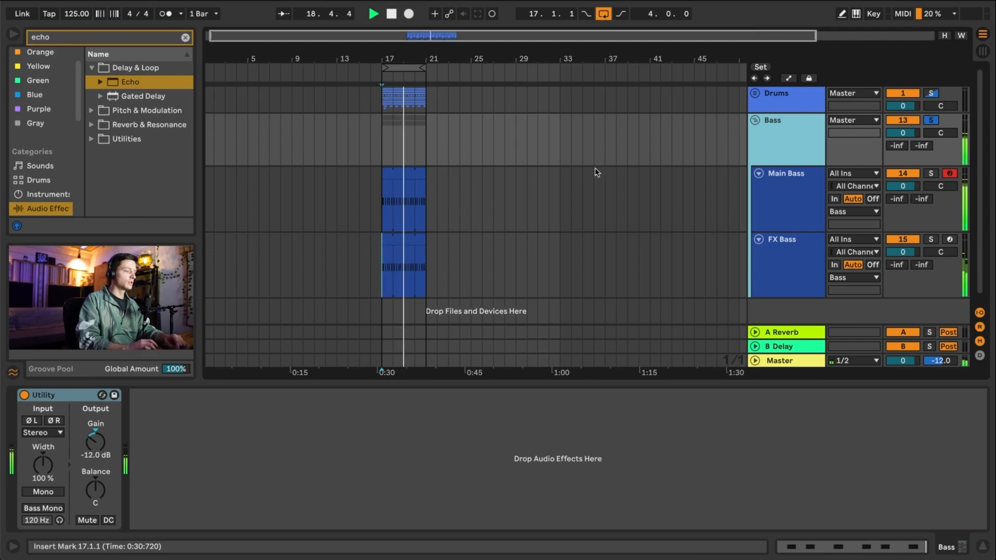
# - Add Hybrid Reverb to the FX Bass track and place it between Echo and EQ Eight
pyautogui.click(806, 238)
pyautogui.click(118, 37)
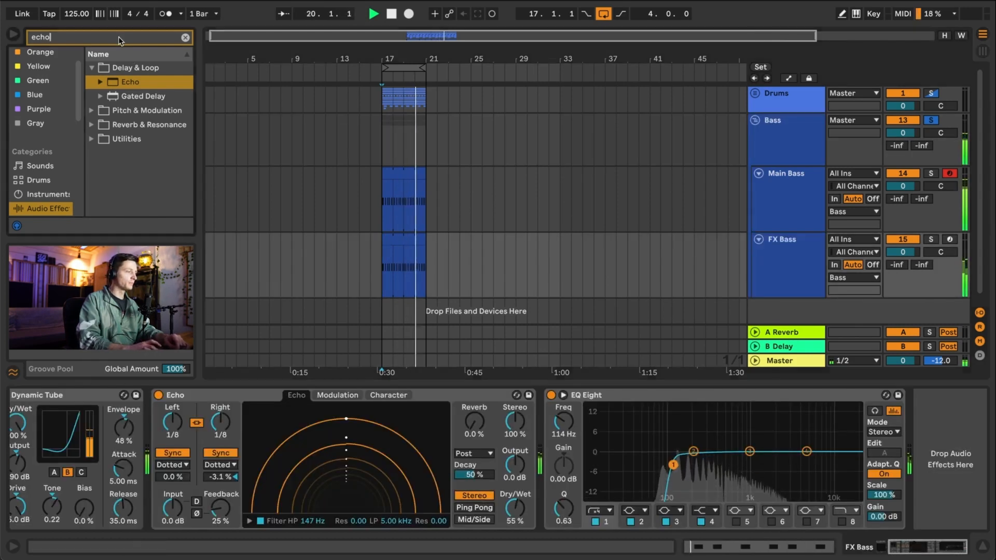
pyautogui.write('rever')
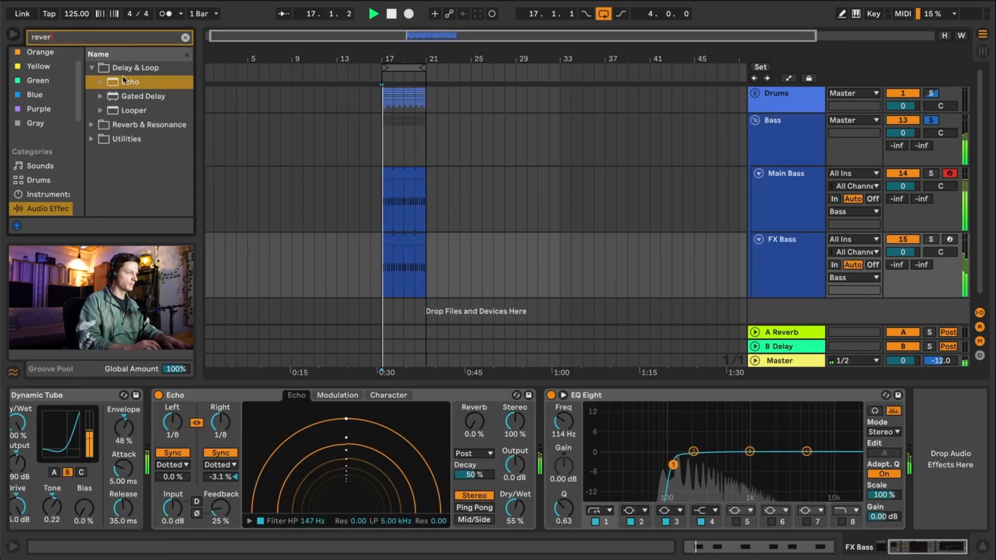
pyautogui.doubleClick(138, 112)
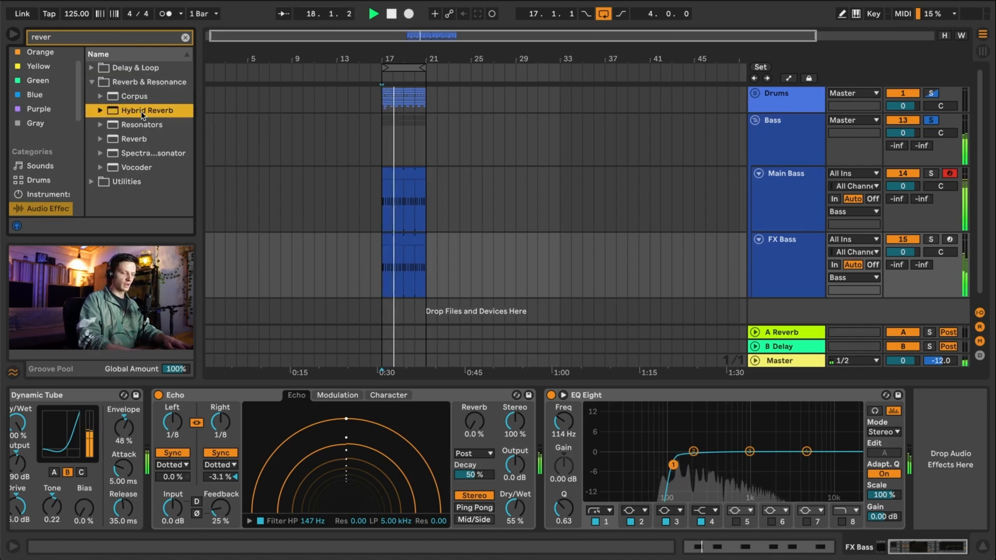
pyautogui.moveTo(627, 403); pyautogui.dragTo(216, 407)
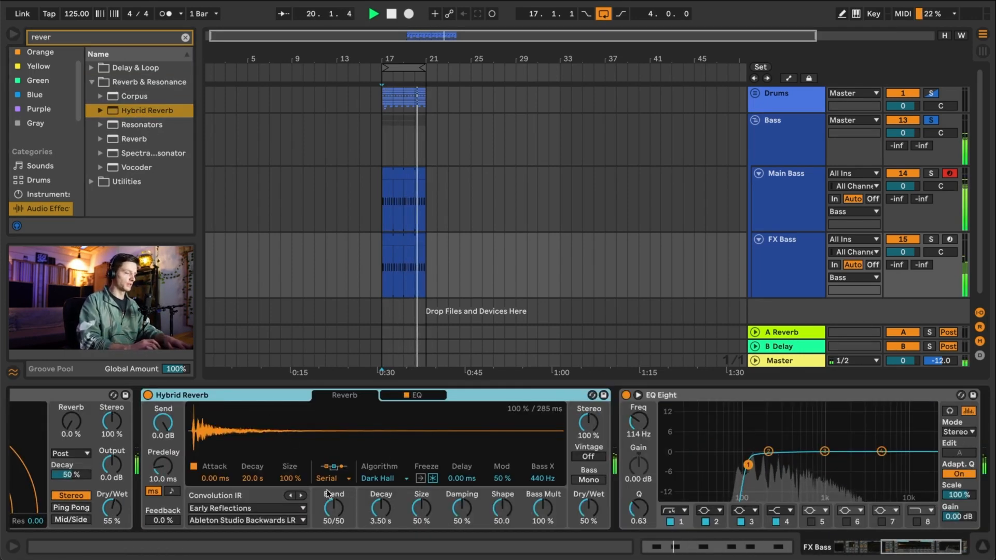
# - Try the Real Places category for Hybrid Reverb's convolution IR and browse its impulse responses
pyautogui.click(286, 508)
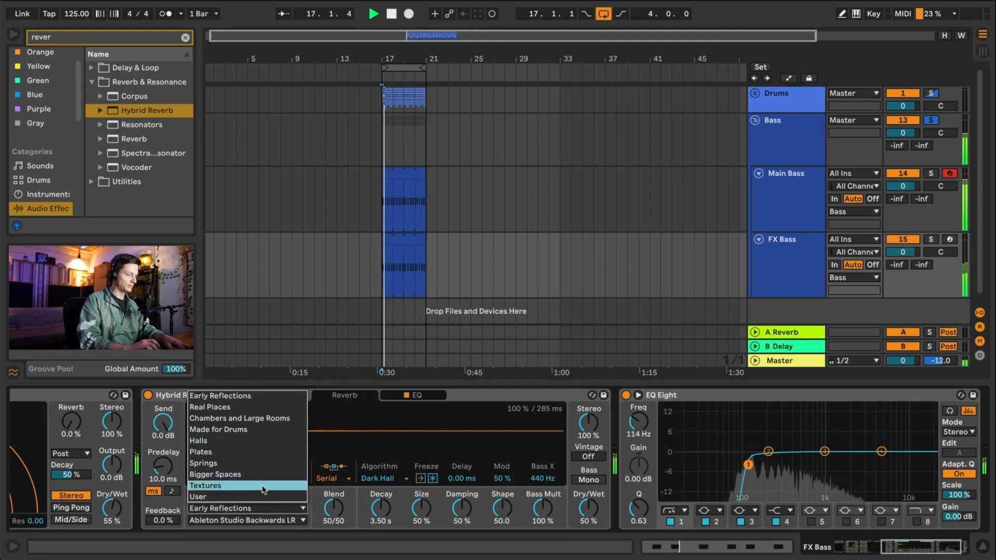
pyautogui.click(246, 409)
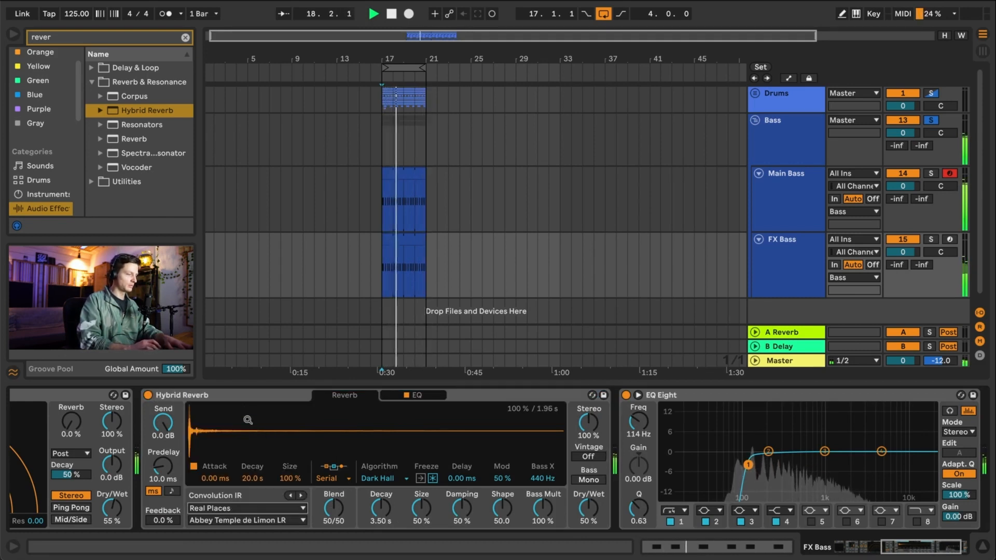
pyautogui.click(264, 521)
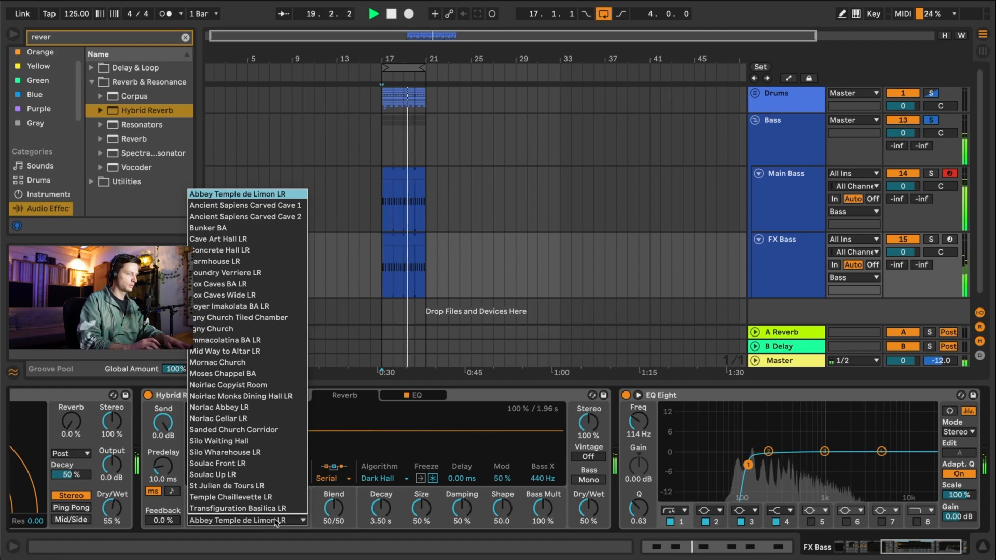
pyautogui.click(287, 521)
# - Switch Hybrid Reverb's convolution IR category to Made for Drums, audition several of its impulse responses and settle on Club Toilet
pyautogui.click(286, 509)
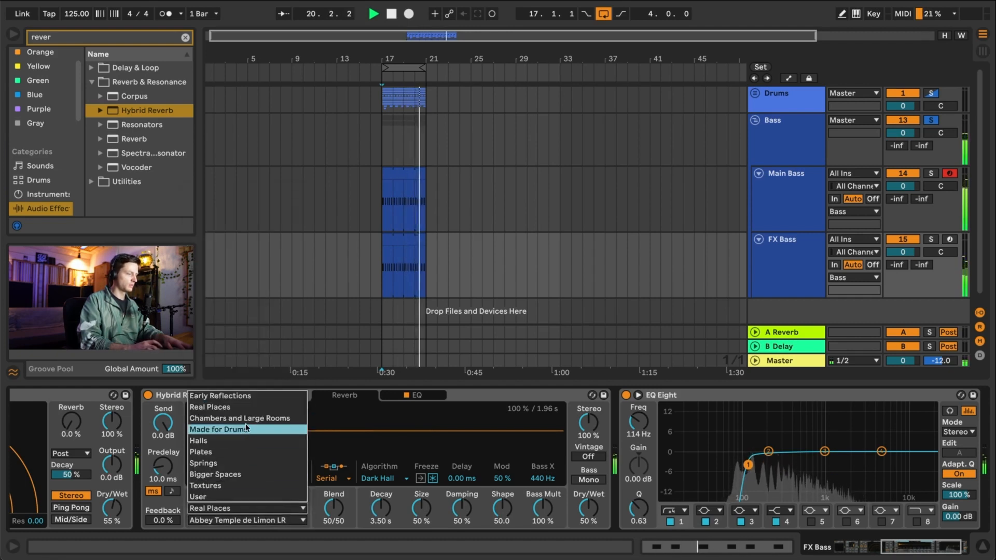
pyautogui.click(246, 429)
pyautogui.click(245, 526)
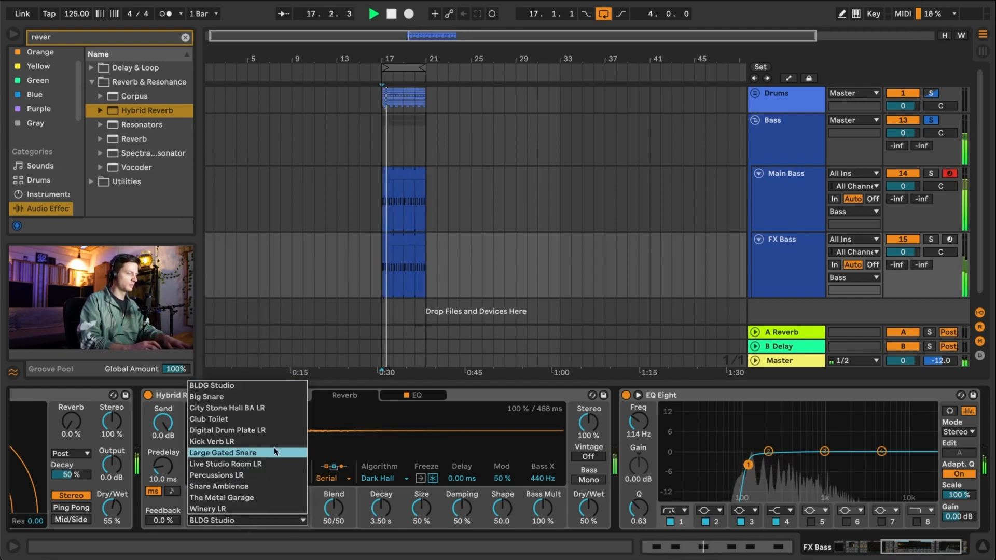
pyautogui.click(274, 431)
pyautogui.click(291, 496)
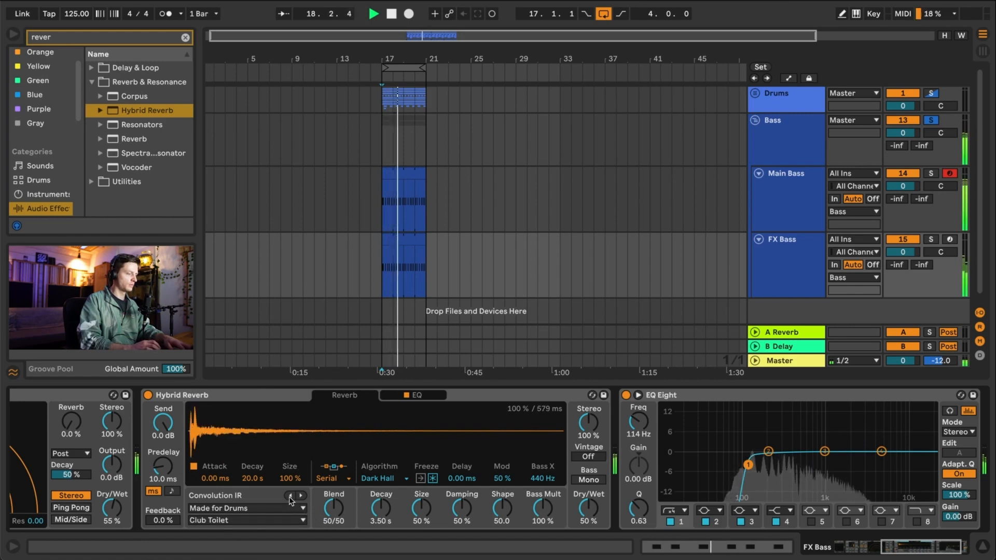
pyautogui.click(293, 497)
pyautogui.click(302, 497)
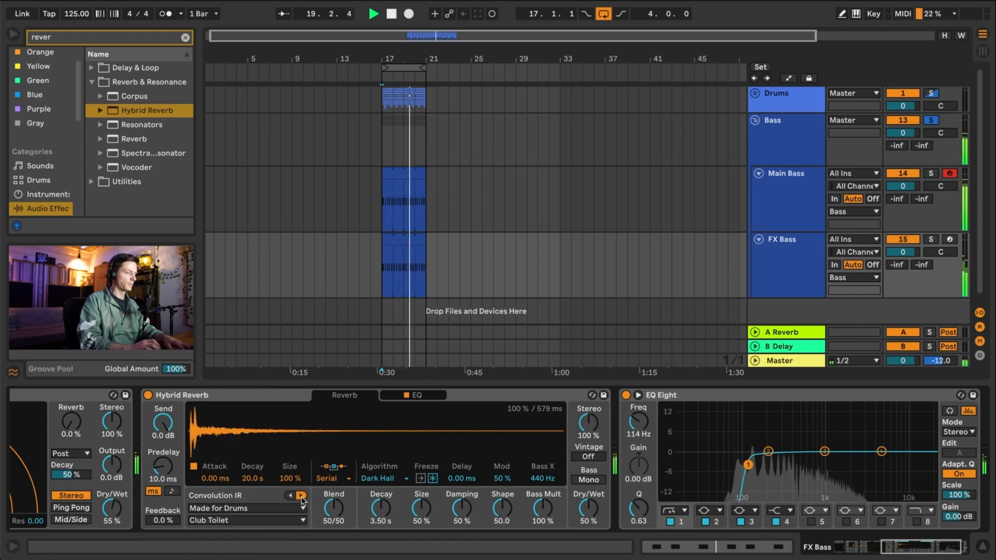
pyautogui.click(301, 497)
pyautogui.click(301, 496)
pyautogui.click(291, 496)
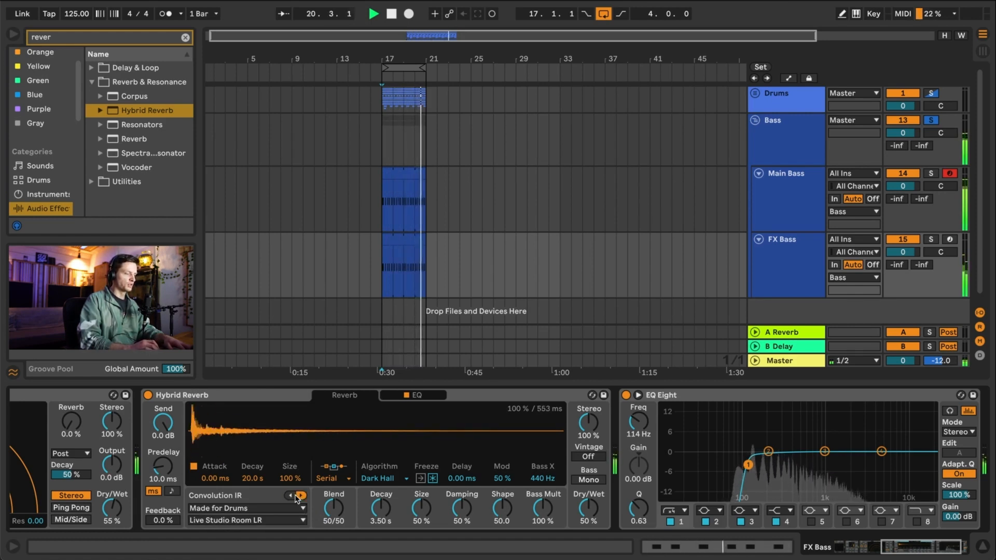
pyautogui.click(292, 497)
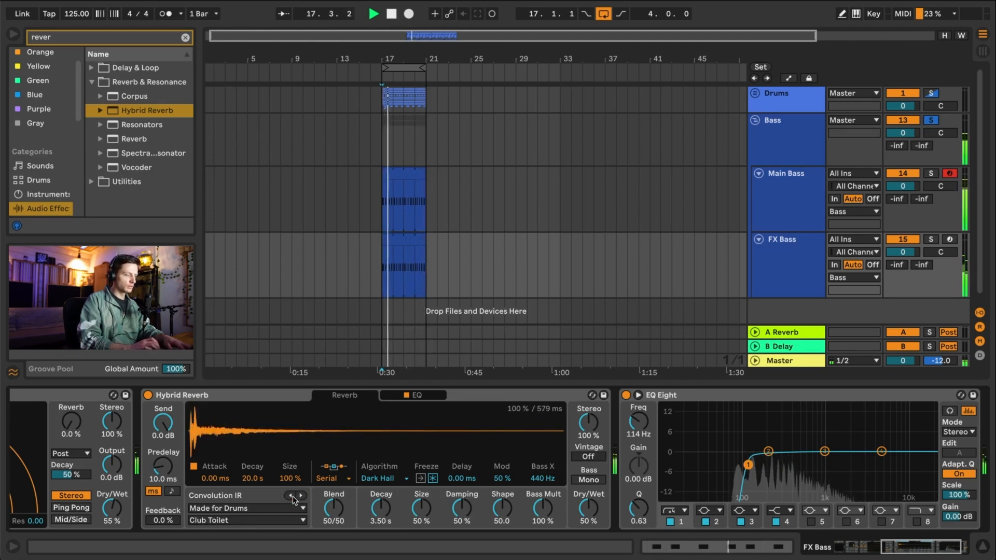
pyautogui.click(291, 497)
pyautogui.click(302, 497)
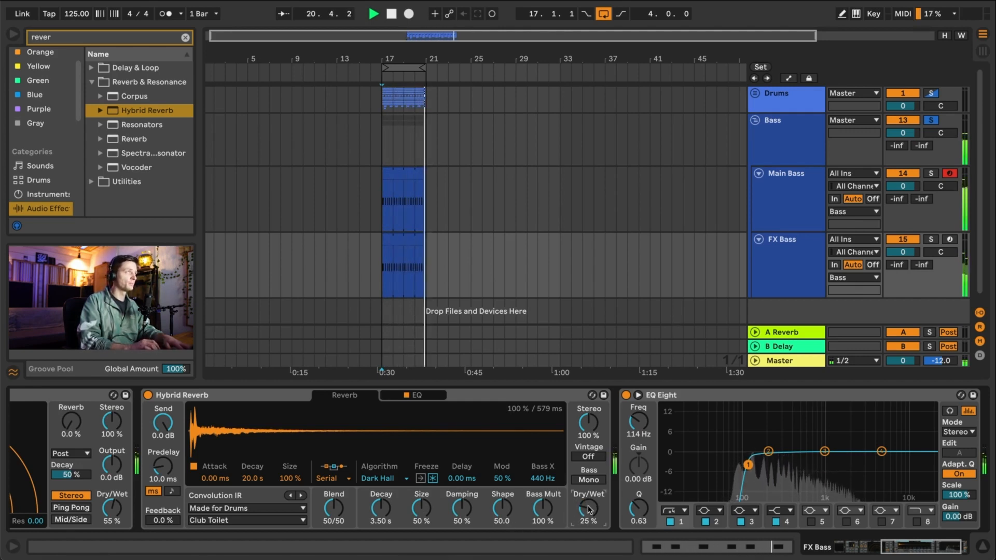
# - Set Hybrid Reverb's Blend to 88/12, convolution Size to 56 % and Dry/Wet to 25 %
pyautogui.moveTo(334, 508); pyautogui.dragTo(334, 510)
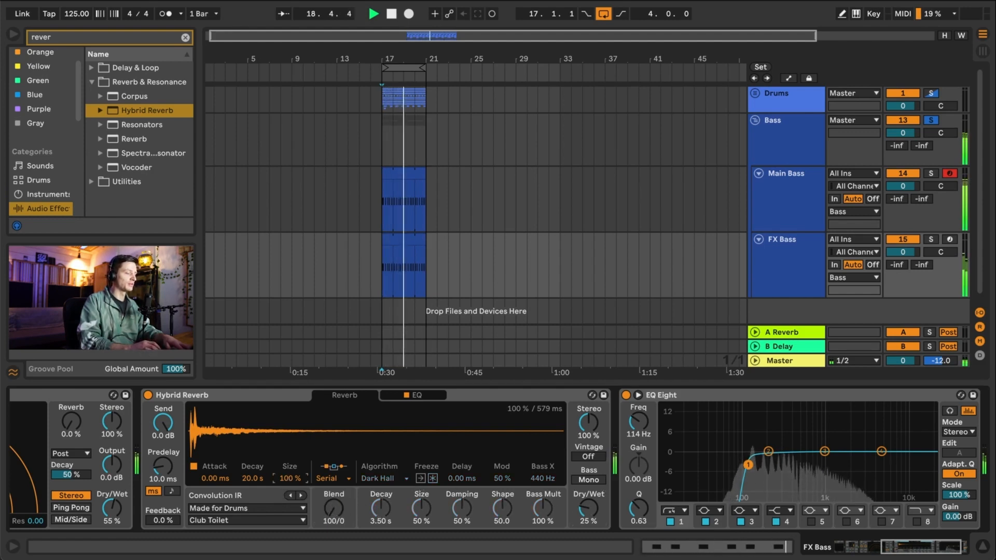
pyautogui.moveTo(290, 478); pyautogui.dragTo(290, 482)
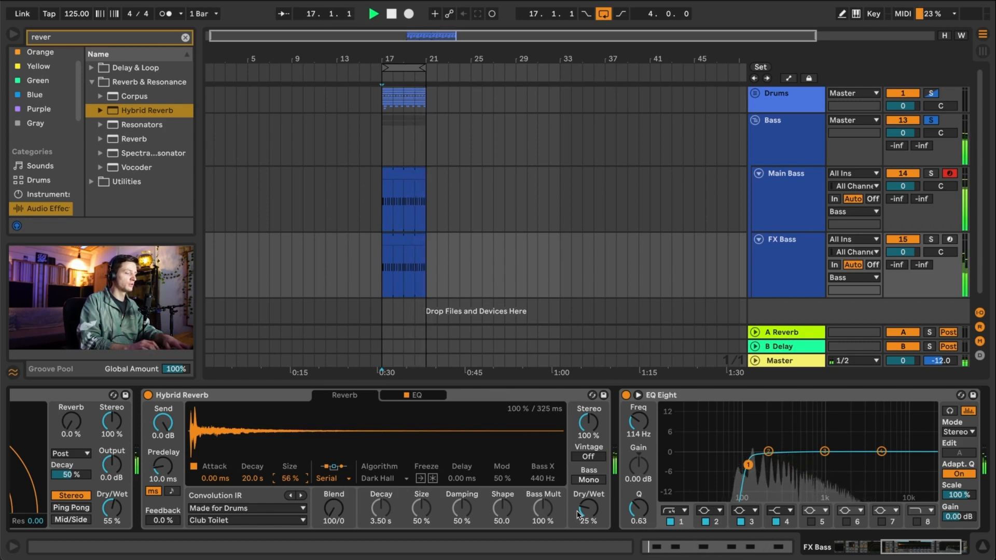
pyautogui.moveTo(581, 514)
pyautogui.mouseDown()
pyautogui.moveTo(581, 488)
pyautogui.moveTo(588, 510)
pyautogui.mouseUp()
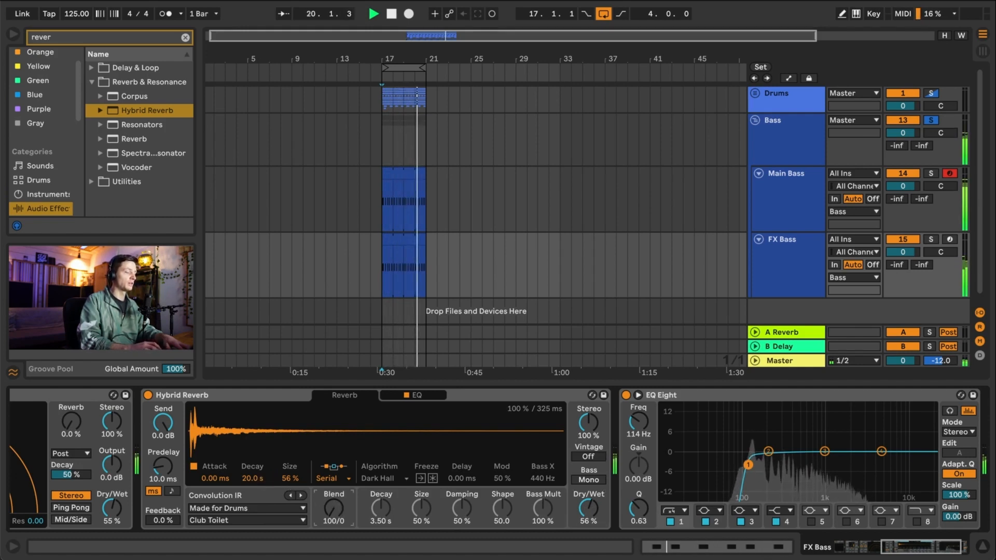
pyautogui.moveTo(333, 509); pyautogui.dragTo(333, 472)
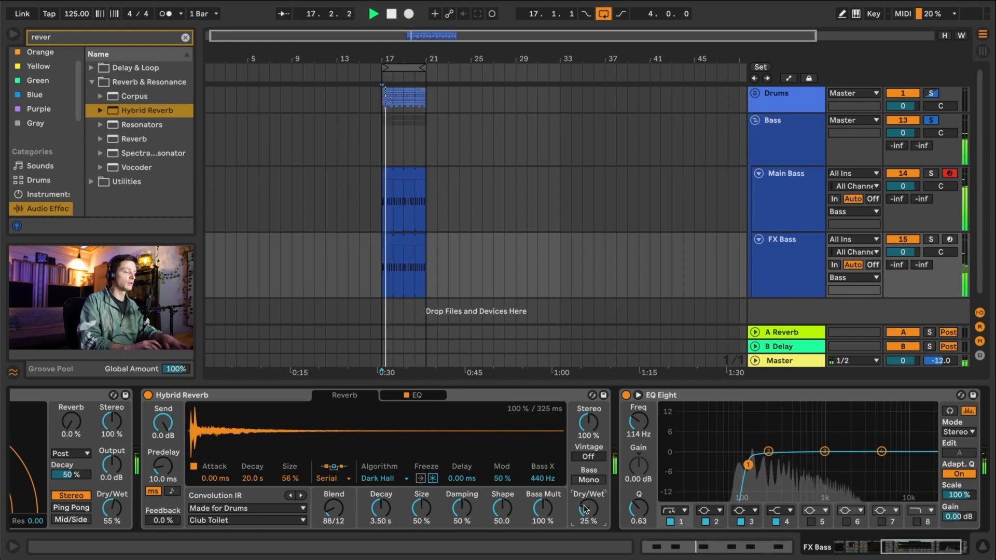
# - Bypass and re-enable Dynamic Tube, Echo and Hybrid Reverb together on FX Bass to compare the sound
pyautogui.hscroll(-5, 461, 400)
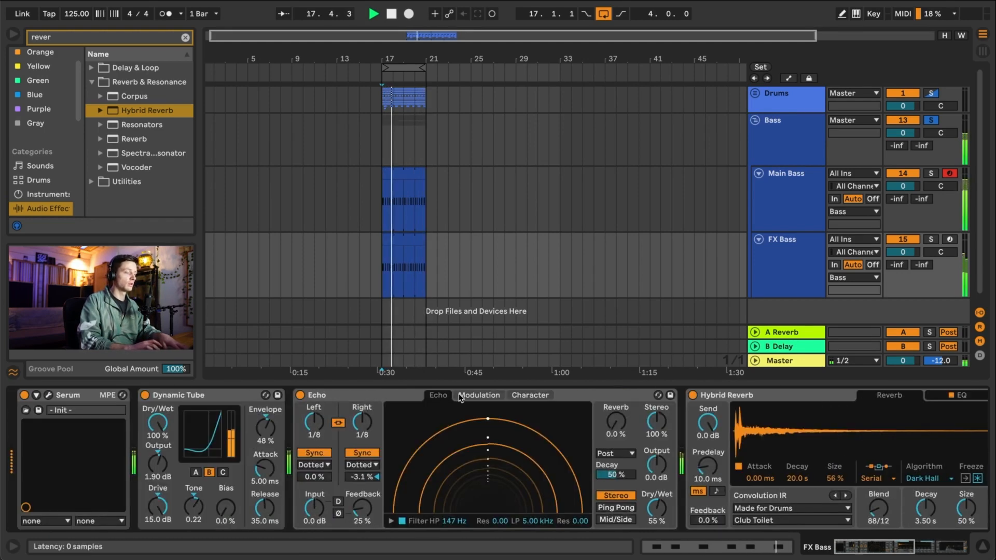
pyautogui.click(221, 392)
pyautogui.keyDown('shift'); pyautogui.click(698, 395); pyautogui.keyUp('shift')
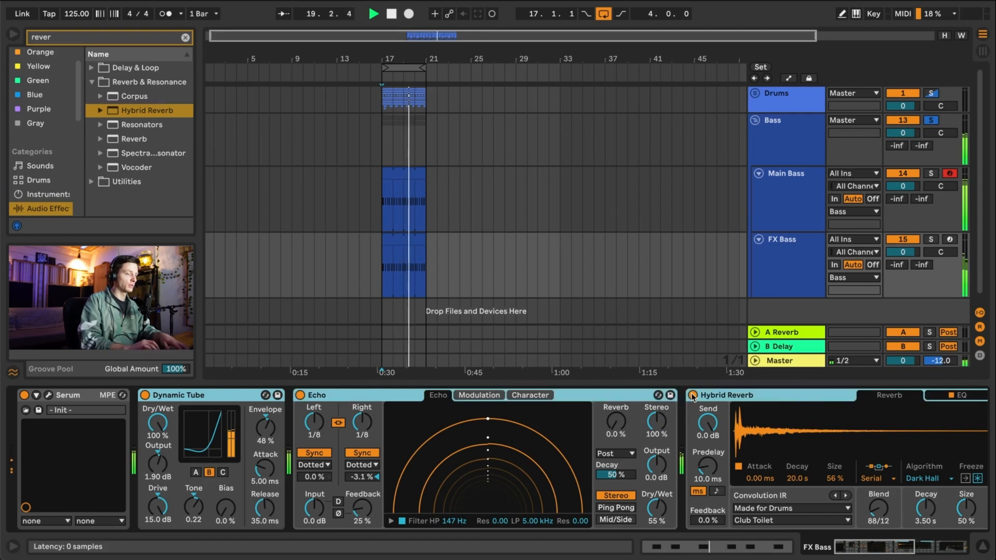
pyautogui.click(692, 396)
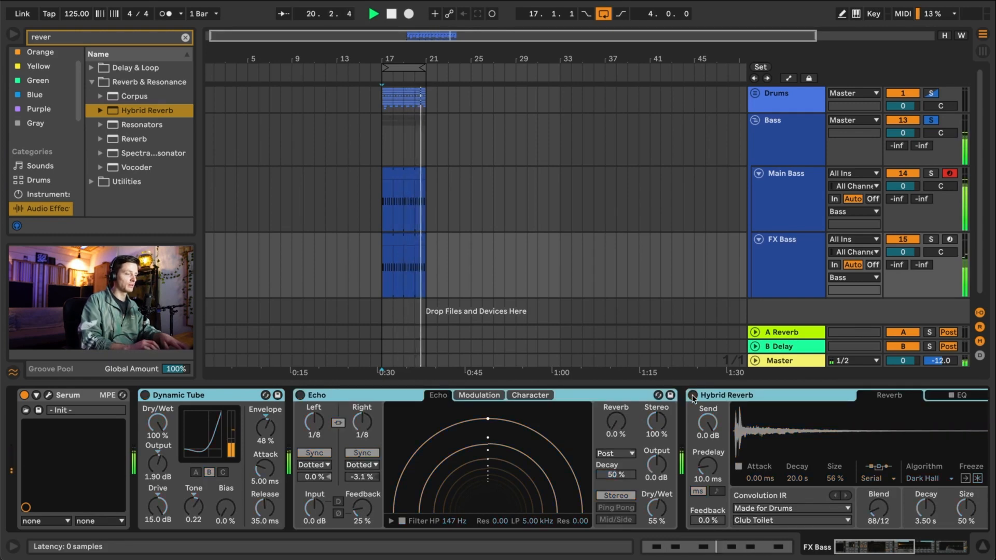
pyautogui.click(693, 396)
# - Move the low-cut band of FX Bass's EQ Eight to 93.8 Hz with Q 0.51, and set the track volume to -1.0 dB
pyautogui.hscroll(10, 693, 399)
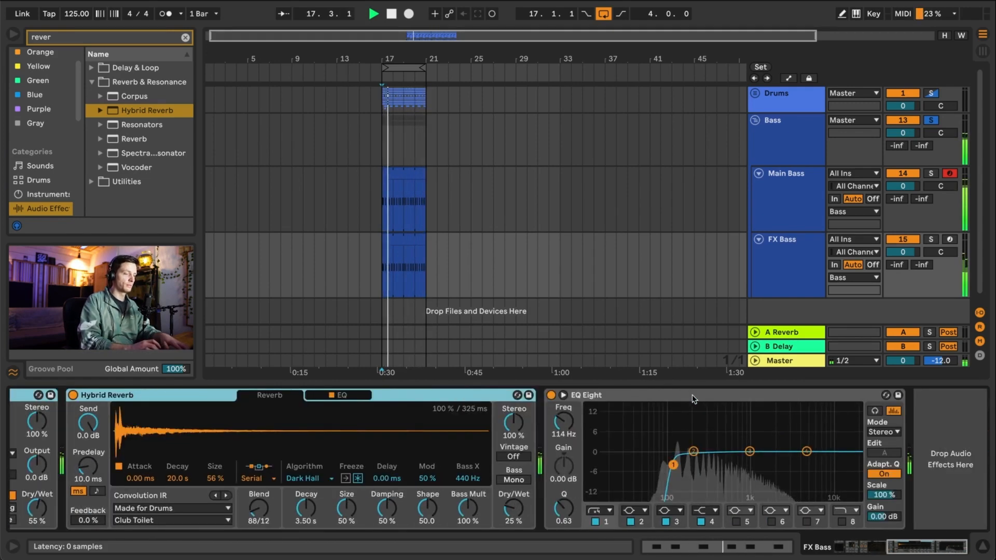
pyautogui.click(684, 392)
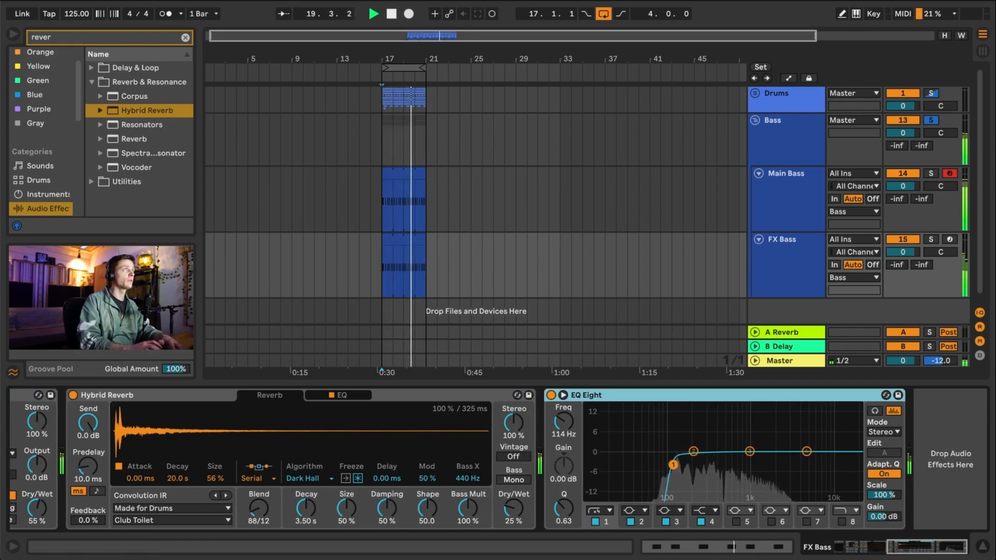
pyautogui.click(693, 450)
pyautogui.moveTo(694, 451); pyautogui.dragTo(667, 468)
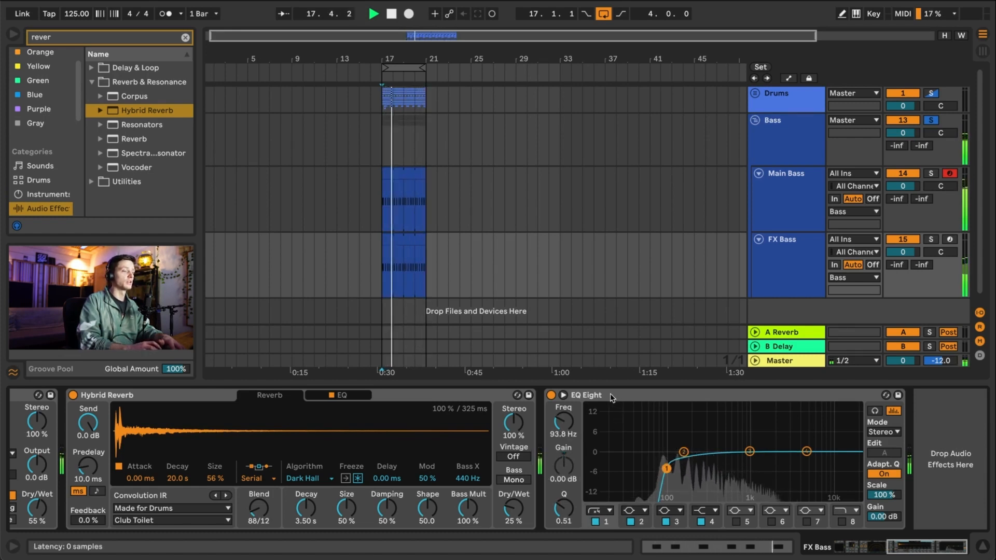
pyautogui.moveTo(899, 252); pyautogui.dragTo(898, 255)
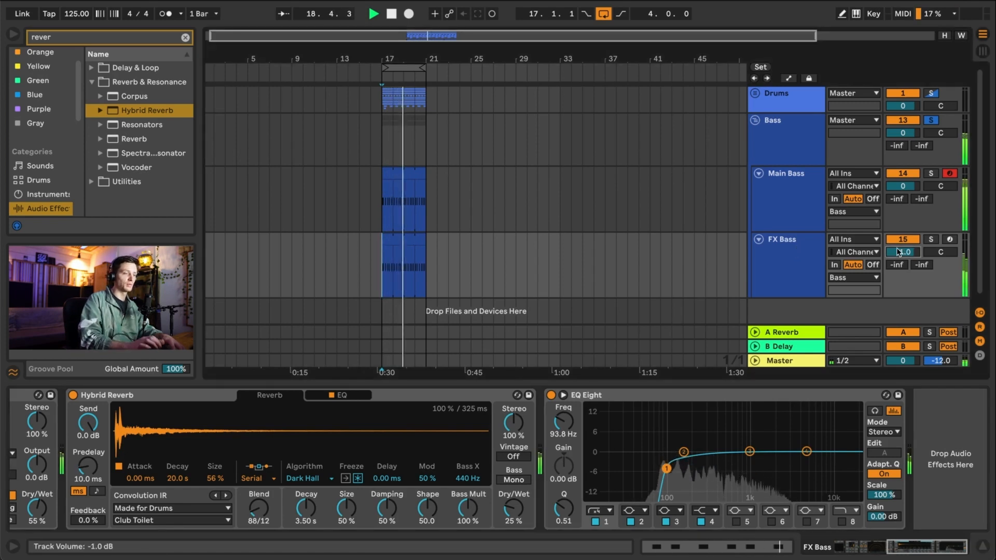
# - Add EQ Eight to the Bass group and boost band 2 by 2.85 dB at 74.2 Hz with Q 1.05
pyautogui.click(782, 148)
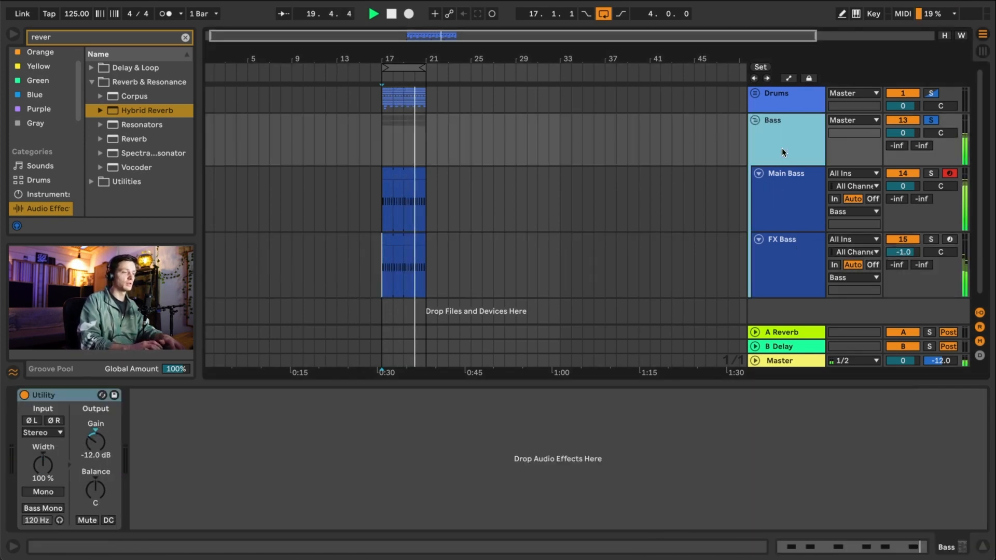
pyautogui.click(138, 39)
pyautogui.doubleClick(138, 39)
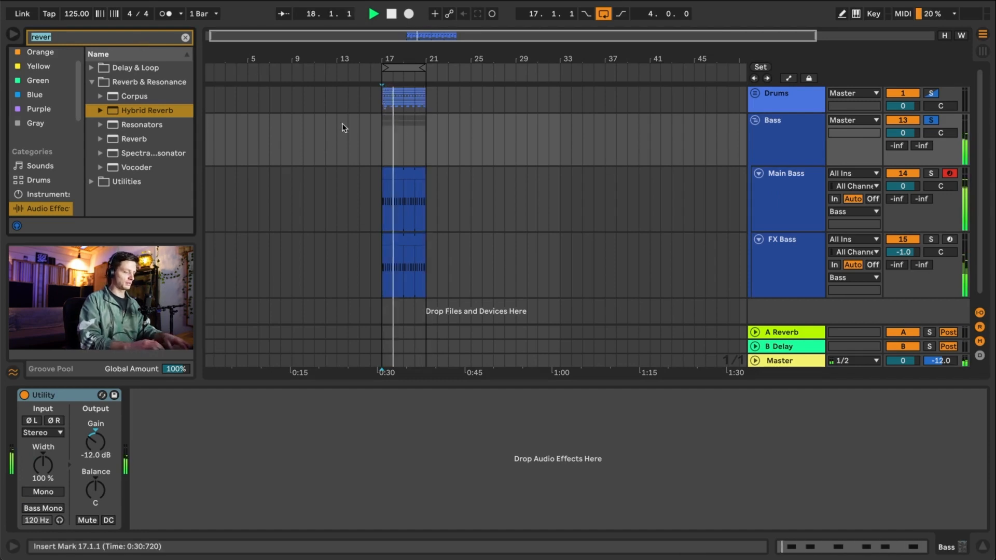
pyautogui.write('eq')
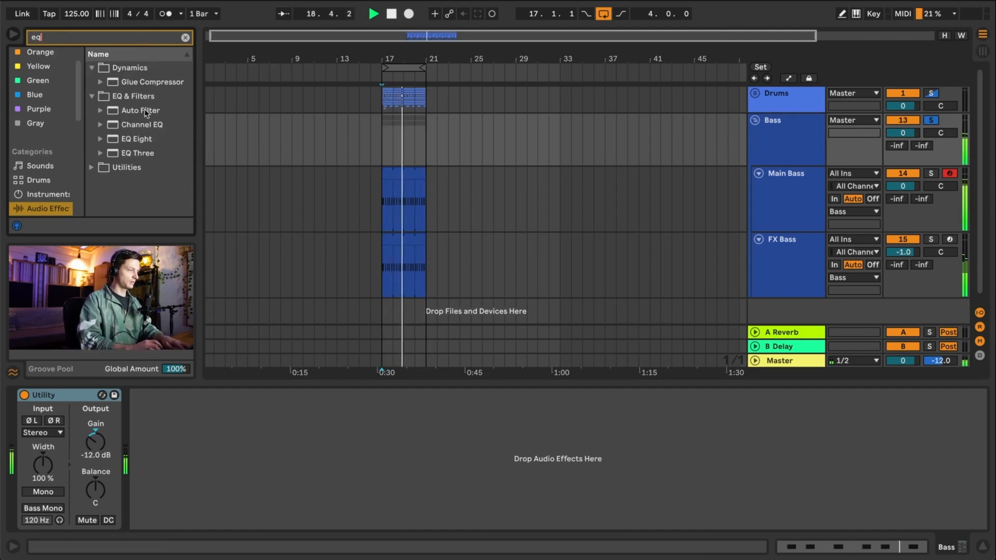
pyautogui.doubleClick(136, 139)
pyautogui.moveTo(279, 452); pyautogui.dragTo(243, 444)
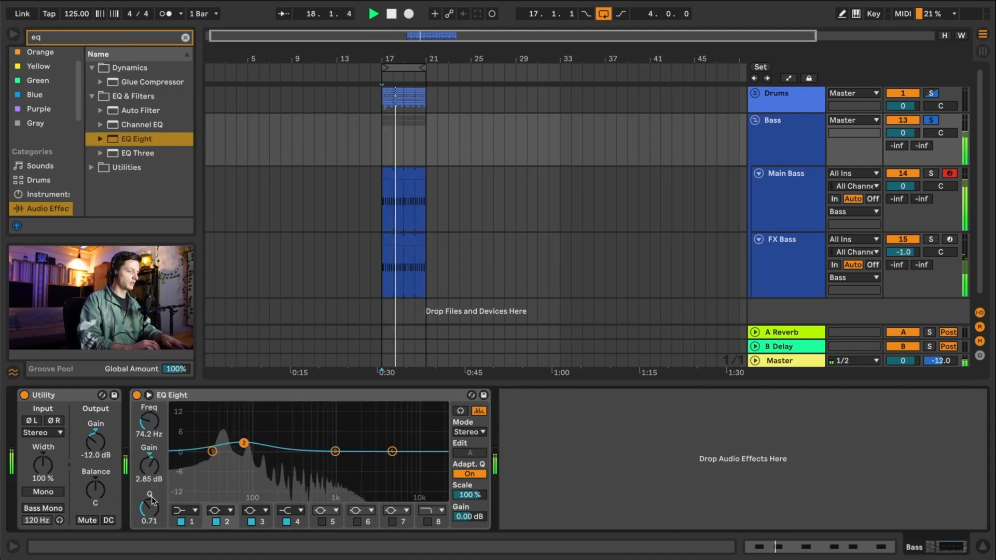
pyautogui.moveTo(148, 506); pyautogui.dragTo(148, 500)
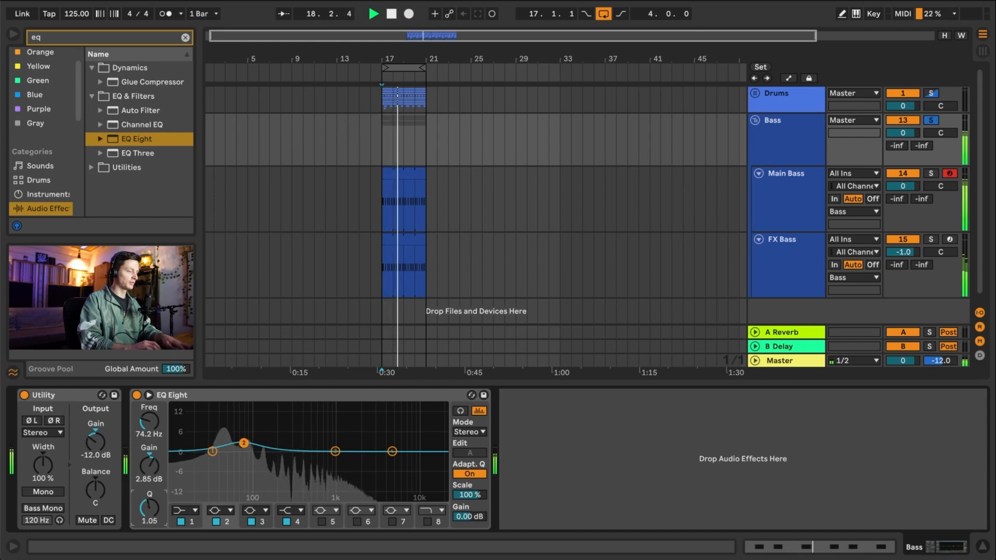
# - Compare the Bass group with its EQ Eight bypassed and re-enabled, and turn off the Bass group's solo
pyautogui.click(137, 396)
pyautogui.click(138, 396)
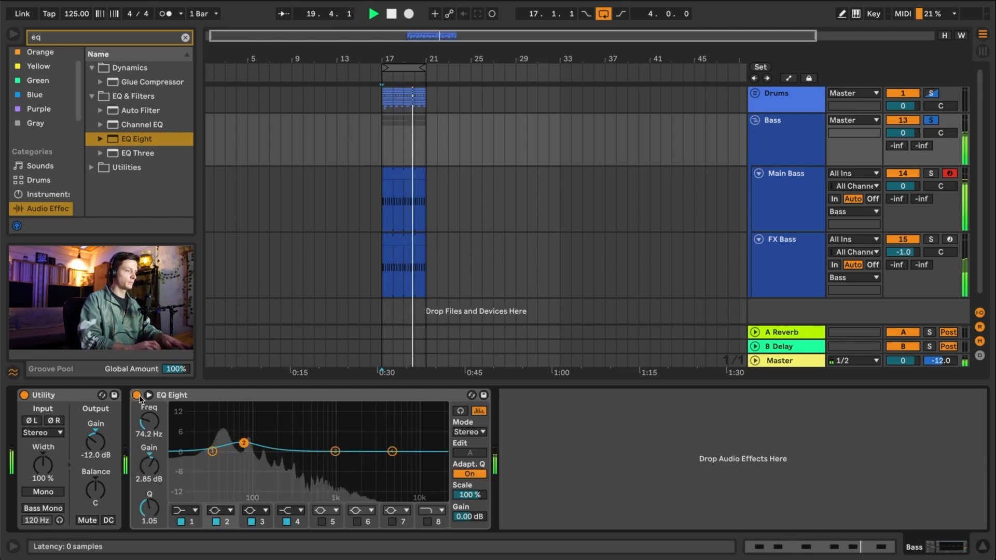
pyautogui.click(931, 122)
pyautogui.hscroll(-1, 627, 169)
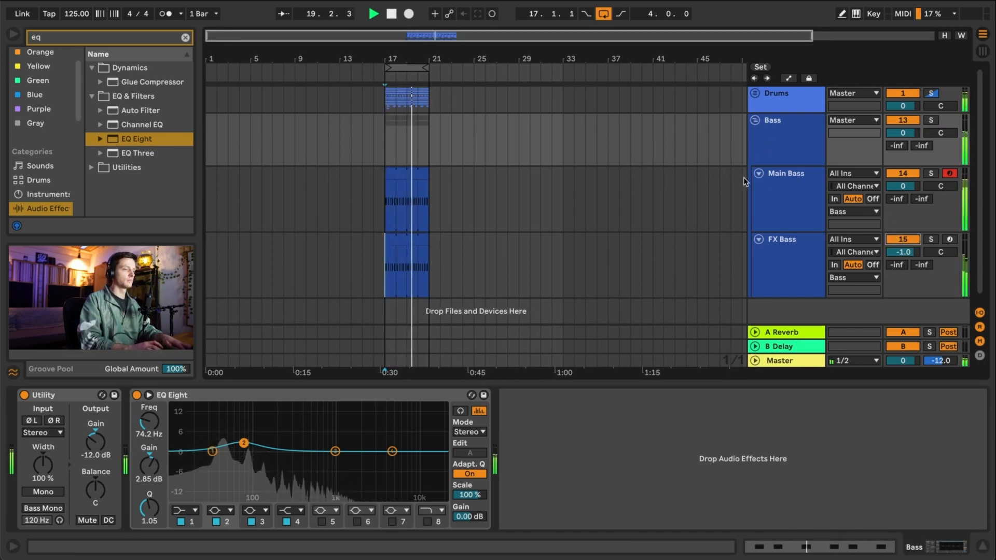
# - Check the filter cutoff in the Serum instances on Main Bass and FX Bass, and stop playback
pyautogui.click(778, 188)
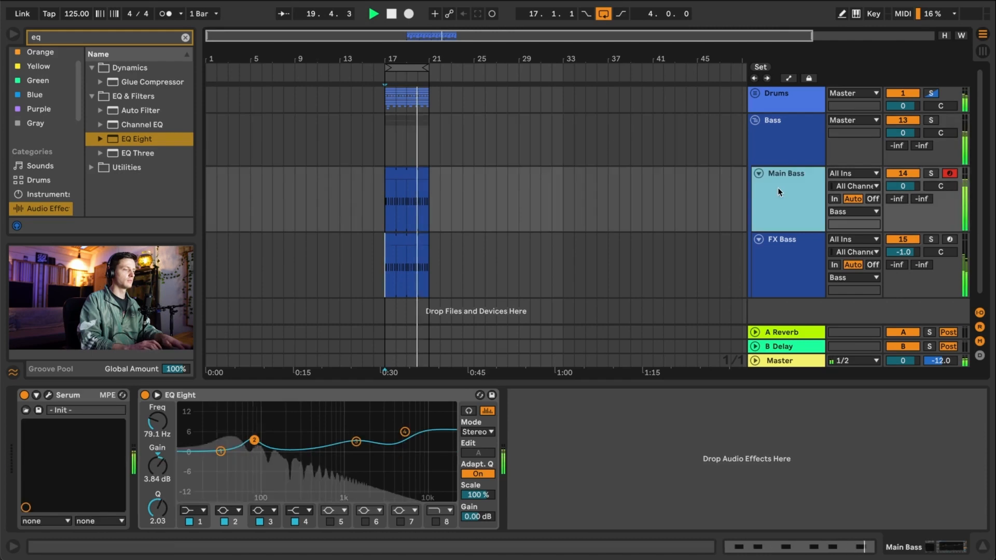
pyautogui.click(49, 395)
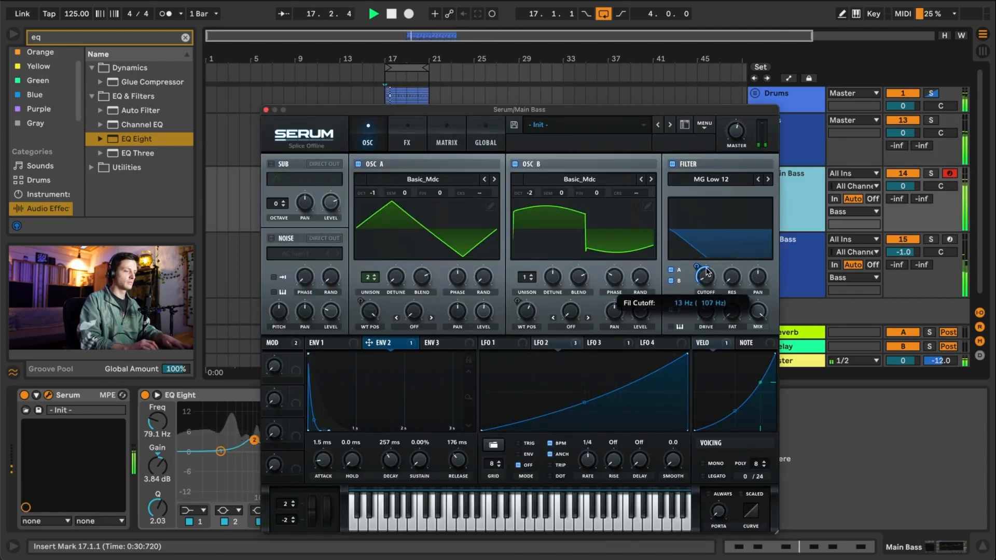
pyautogui.click(266, 109)
pyautogui.click(680, 247)
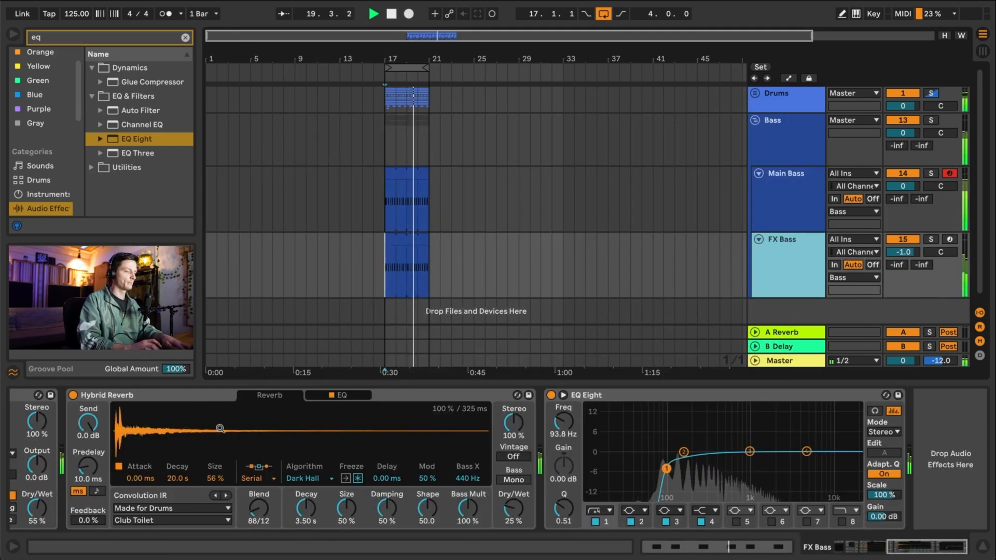
pyautogui.hscroll(-12, 214, 394)
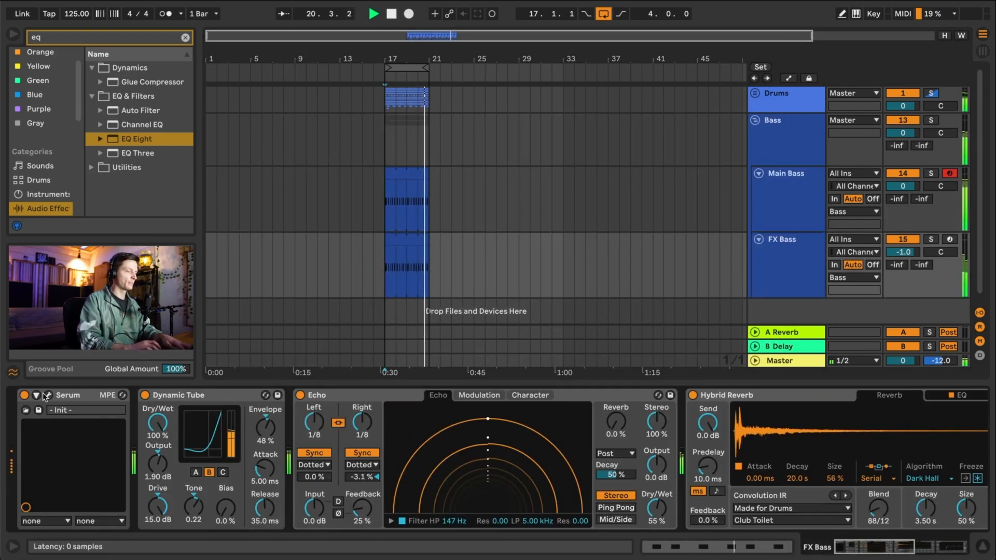
pyautogui.click(48, 395)
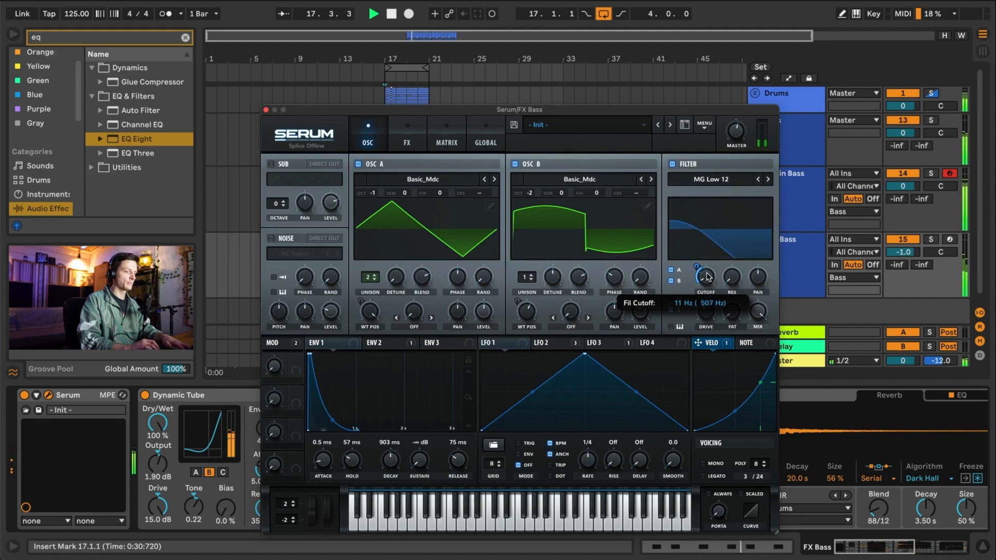
pyautogui.click(265, 110)
pyautogui.click(392, 209)
pyautogui.press('space')
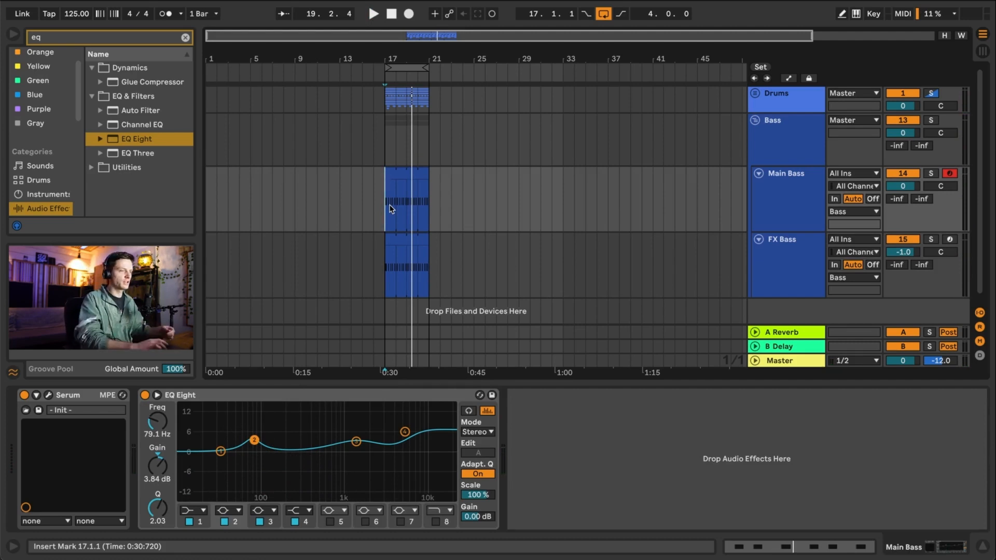
# - Add a Compressor to the end of the Bass group's chain and sidechain it from the Kick track
pyautogui.click(786, 130)
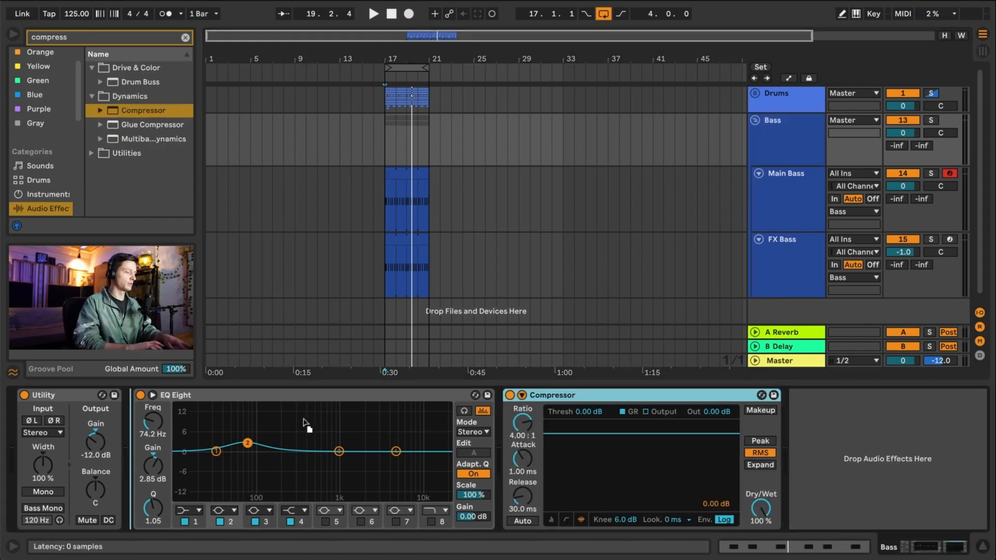
pyautogui.click(518, 395)
pyautogui.click(529, 431)
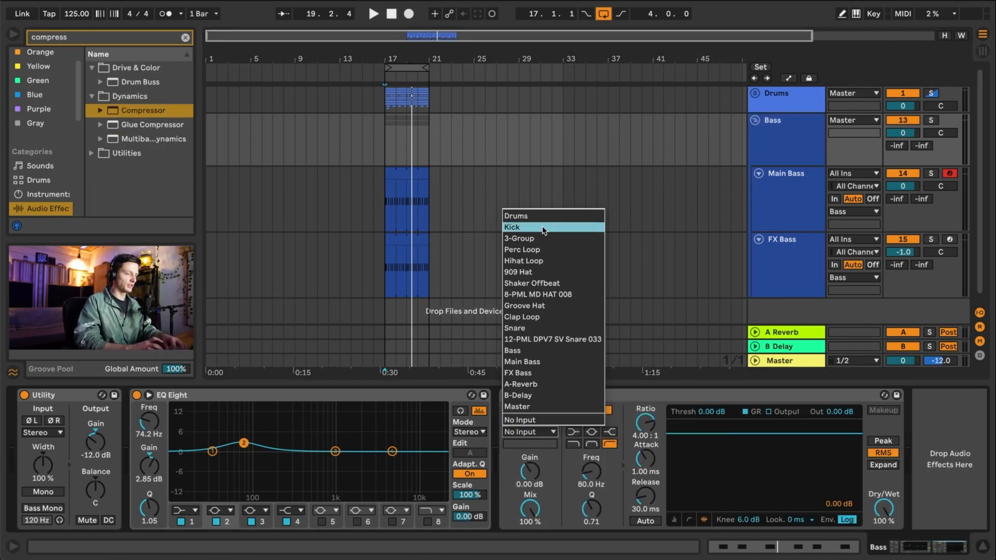
pyautogui.click(534, 229)
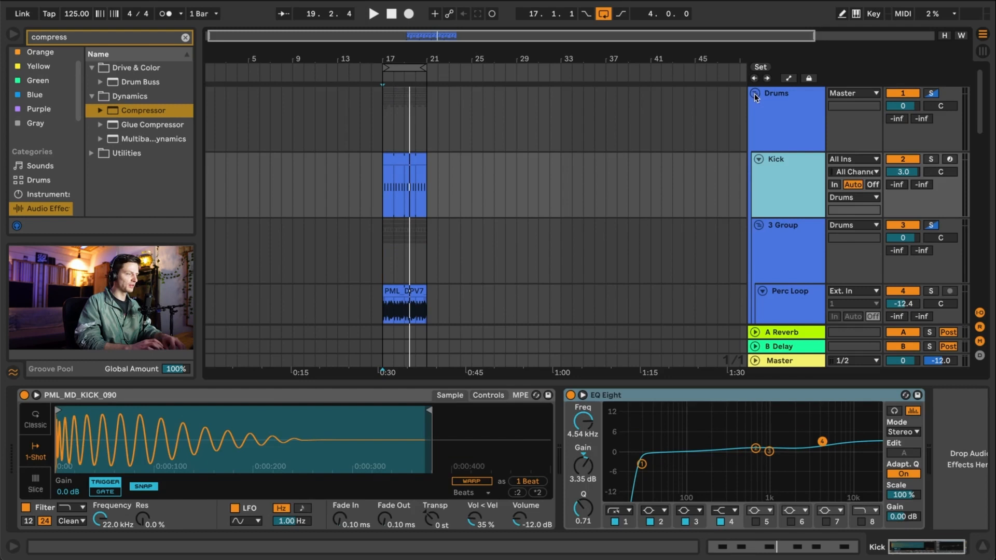
# - Put the Kick track inside Drums into its own group named Kick Group
pyautogui.click(755, 93)
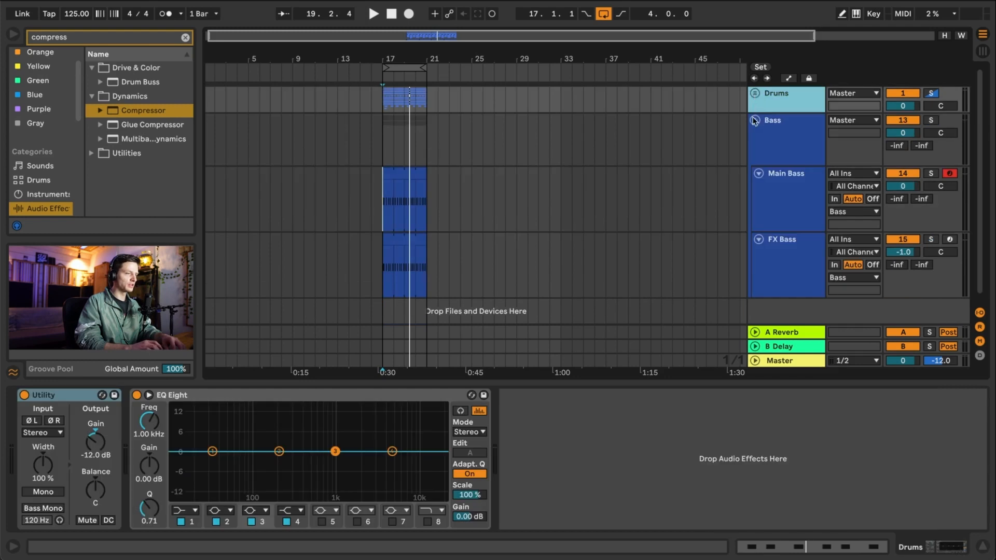
pyautogui.click(756, 94)
pyautogui.click(795, 191)
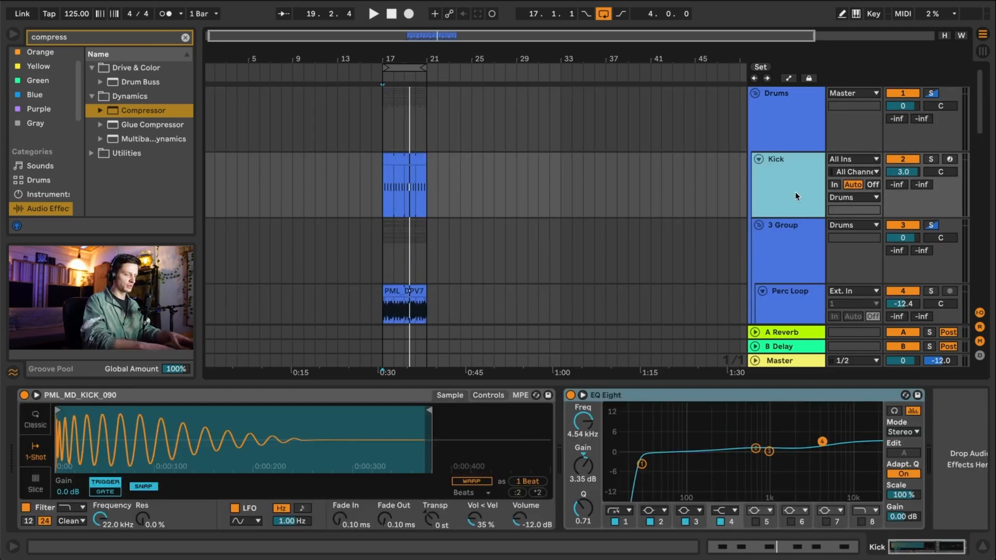
pyautogui.press('super+g')
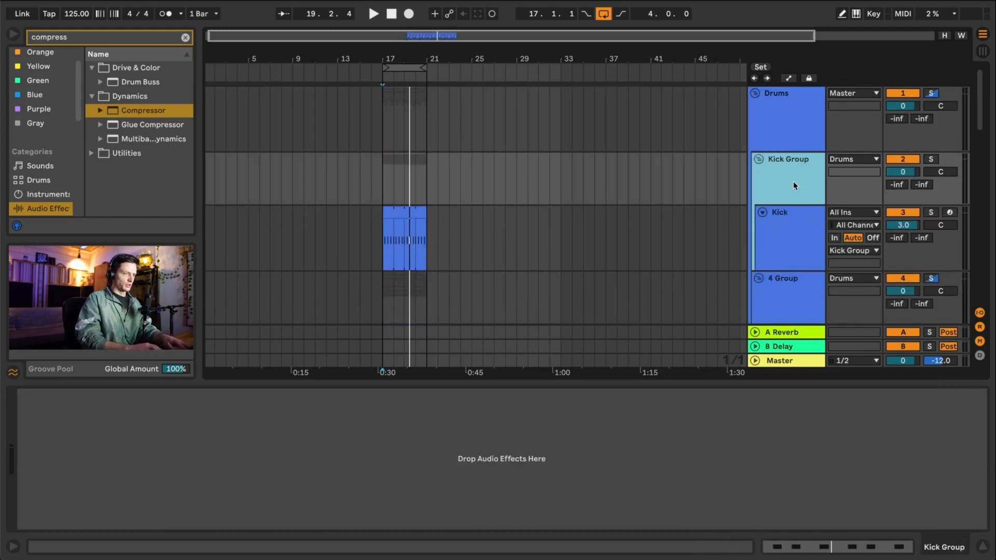
pyautogui.click(777, 229)
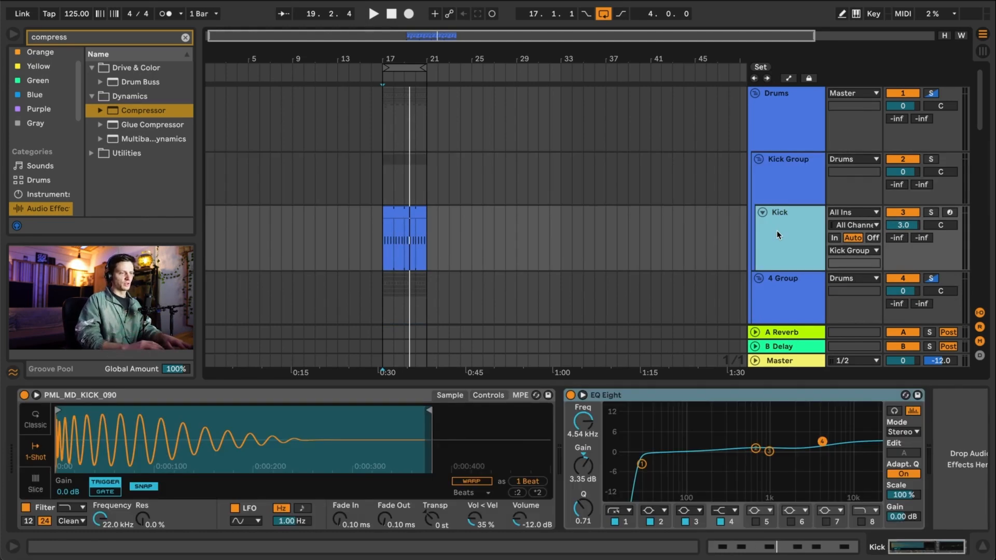
pyautogui.click(780, 198)
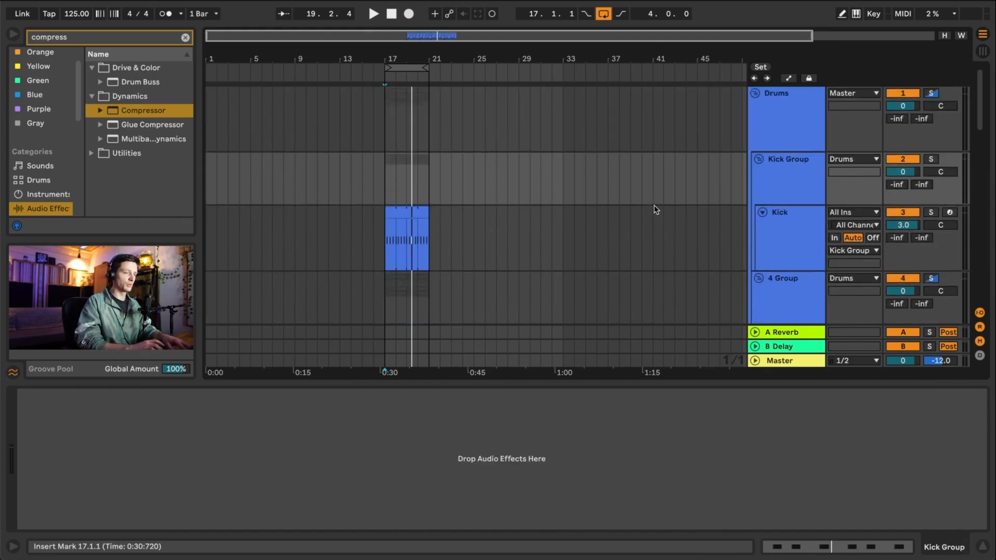
# - Change the sidechain source of the 4 Group's Compressor to Kick Group
pyautogui.scroll(-4, 657, 212)
pyautogui.click(792, 191)
pyautogui.click(247, 432)
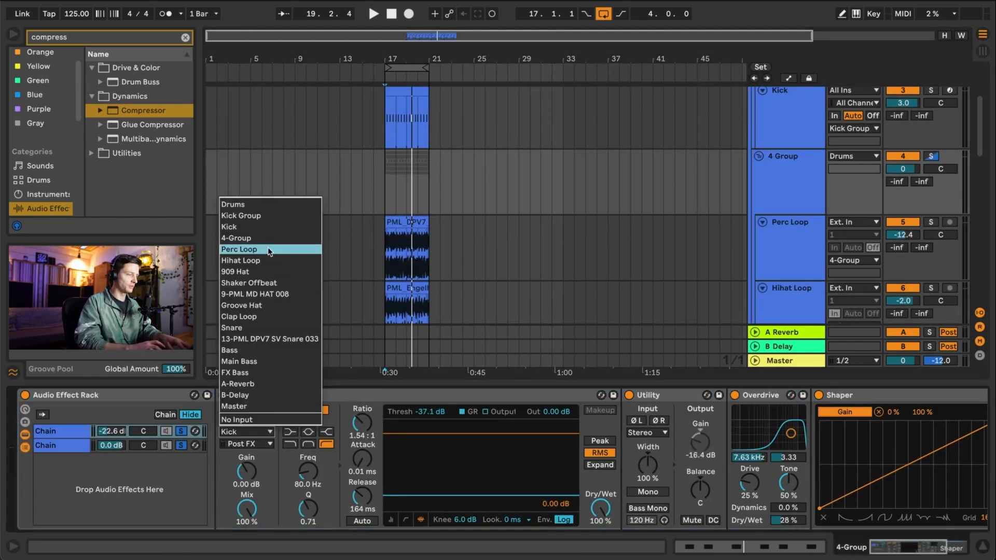
pyautogui.click(270, 217)
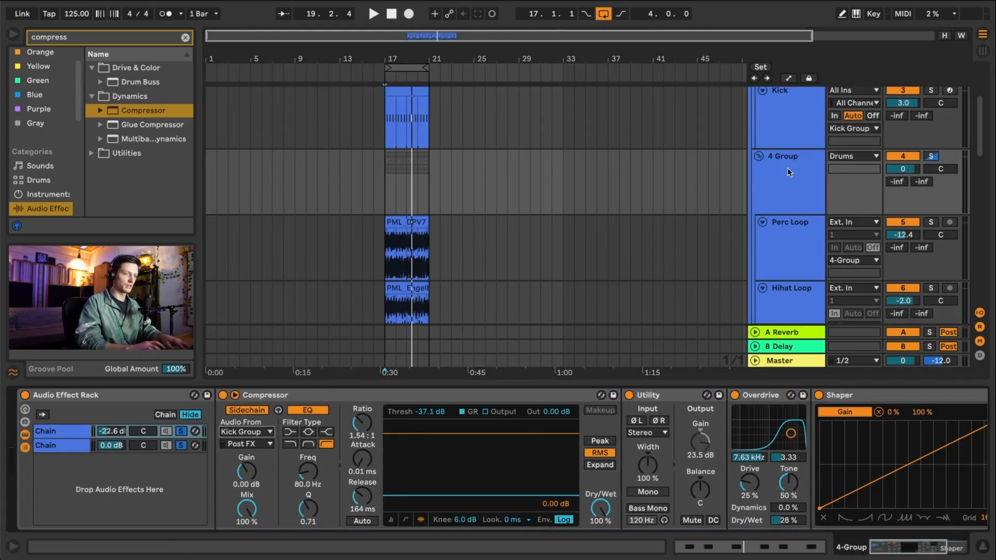
# - Change the sidechain source of the Bass group's Compressor to Kick Group
pyautogui.scroll(-6, 788, 169)
pyautogui.click(770, 234)
pyautogui.click(529, 432)
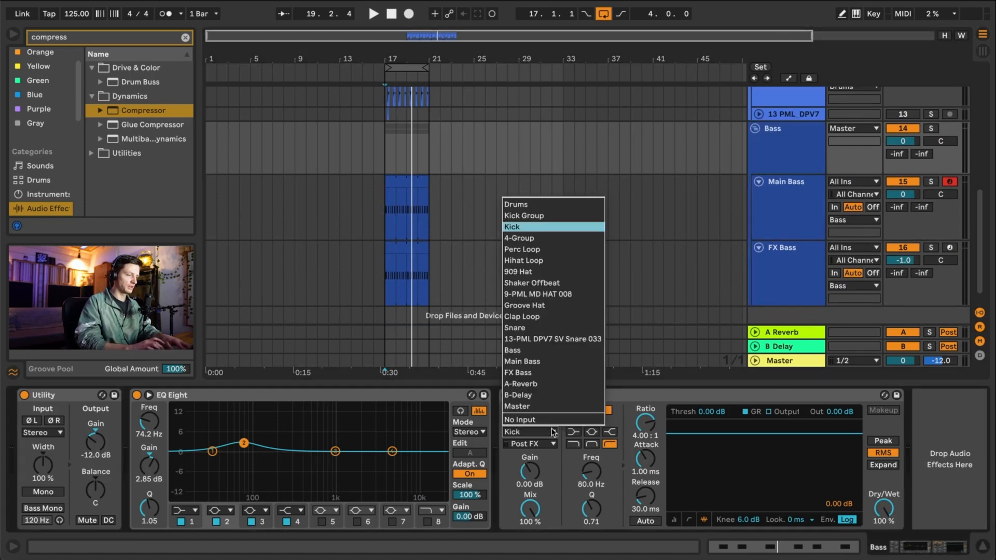
pyautogui.click(544, 215)
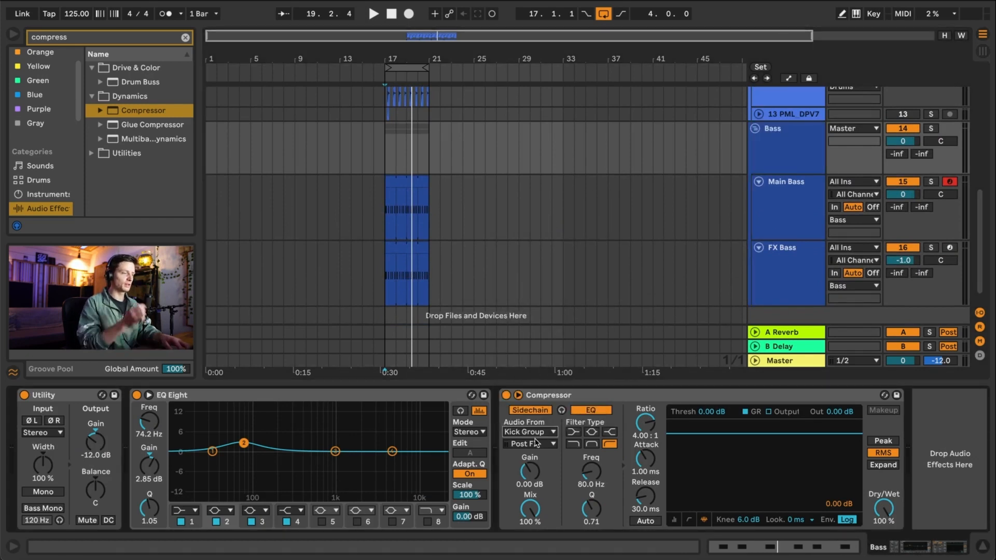
# - Lower the Bass group Compressor's threshold to -53.1 dB during playback
pyautogui.press('space')
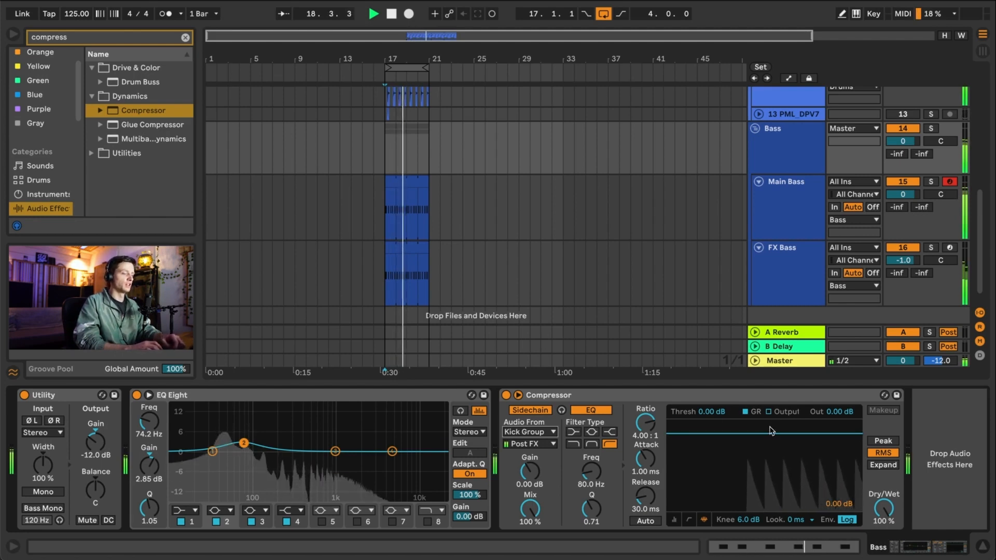
pyautogui.press('space')
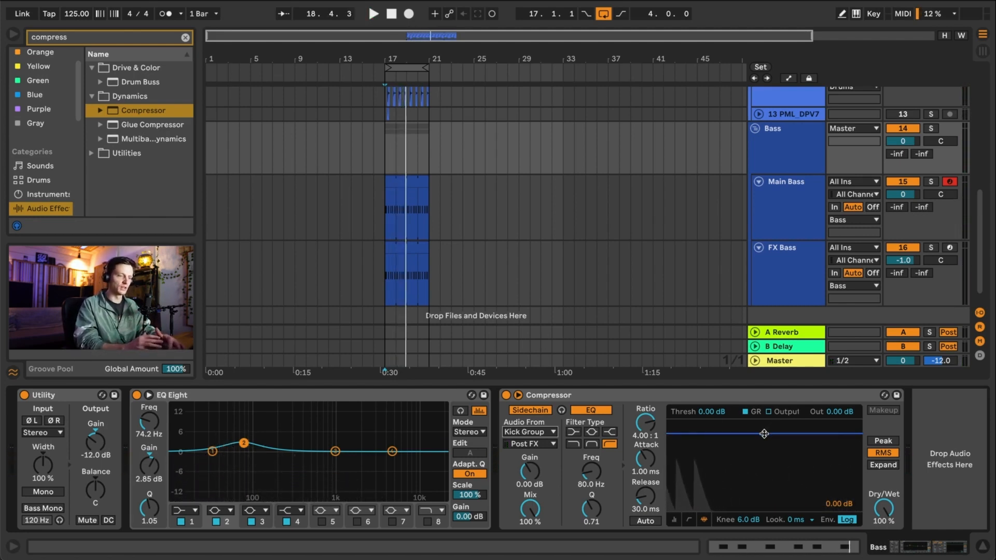
pyautogui.press('space')
pyautogui.moveTo(764, 434); pyautogui.dragTo(789, 491)
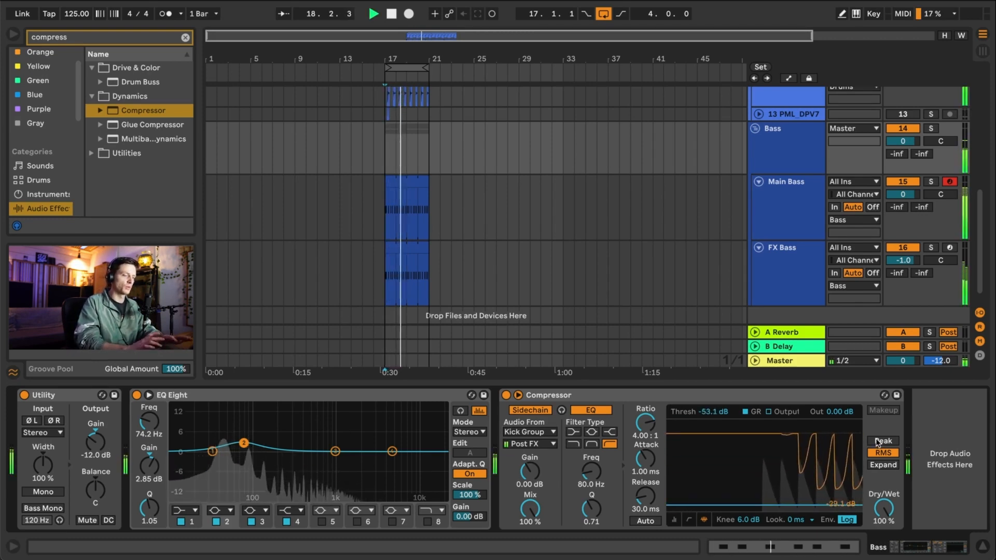
# - Switch the Bass group's Compressor to Peak with threshold -42.7 dB, ratio 1.37:1, attack 0.01 ms and release 73.9 ms
pyautogui.click(877, 441)
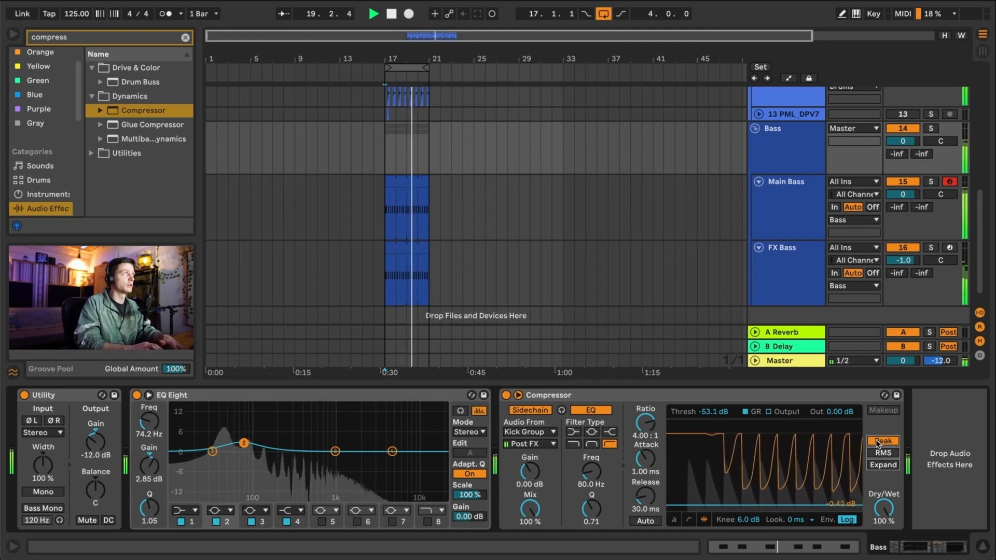
pyautogui.moveTo(783, 505); pyautogui.dragTo(783, 500)
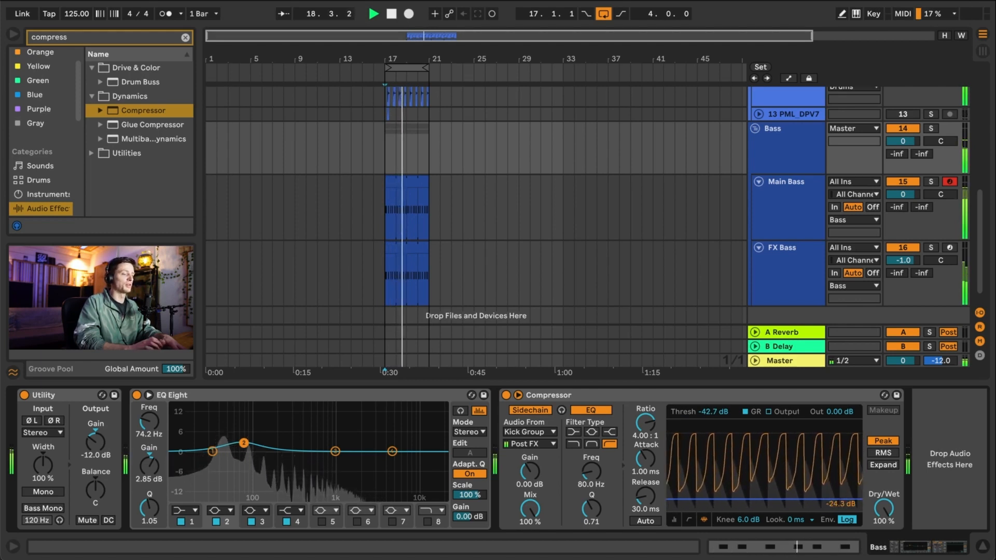
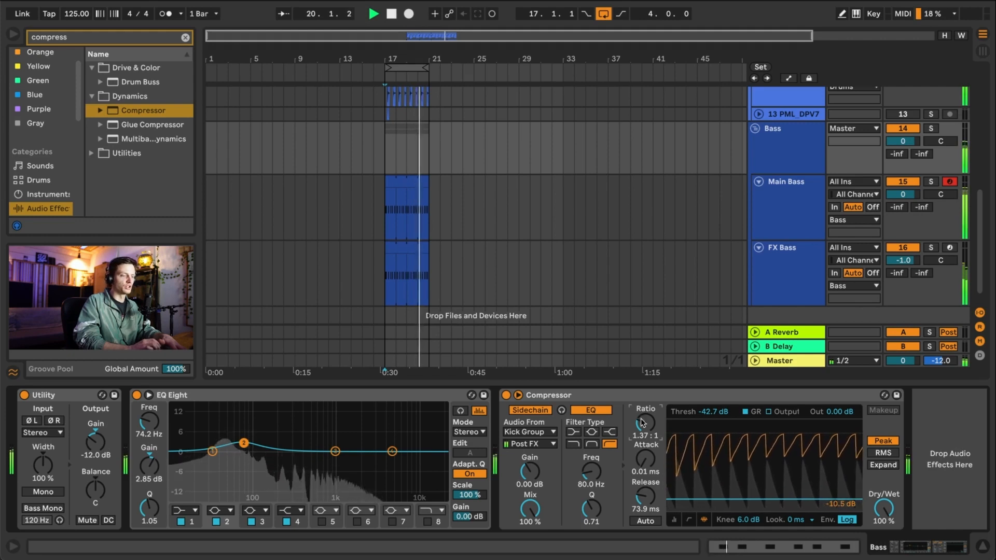
# - Show the Compressor's output curve and compare the bass with the Compressor bypassed and active
pyautogui.click(786, 411)
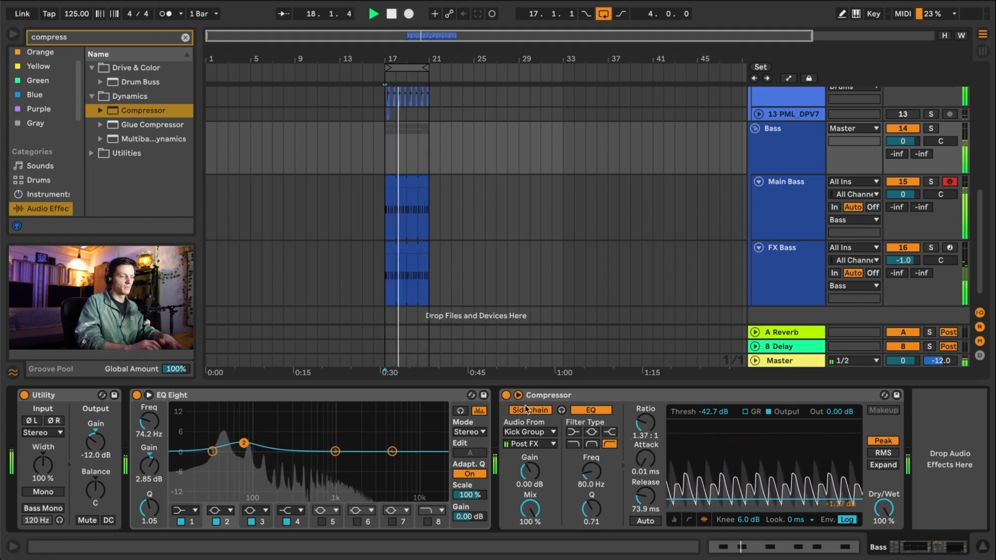
pyautogui.click(505, 395)
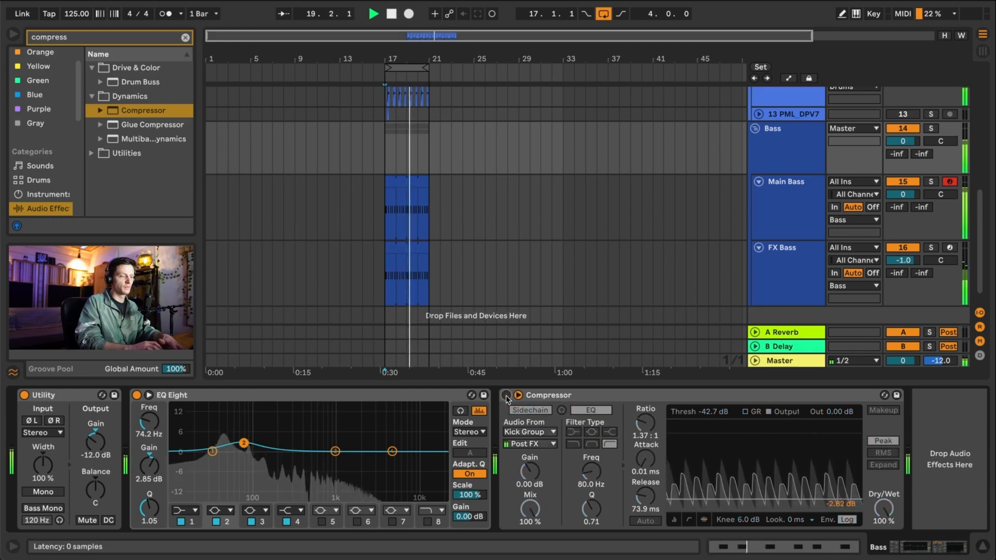
pyautogui.click(506, 395)
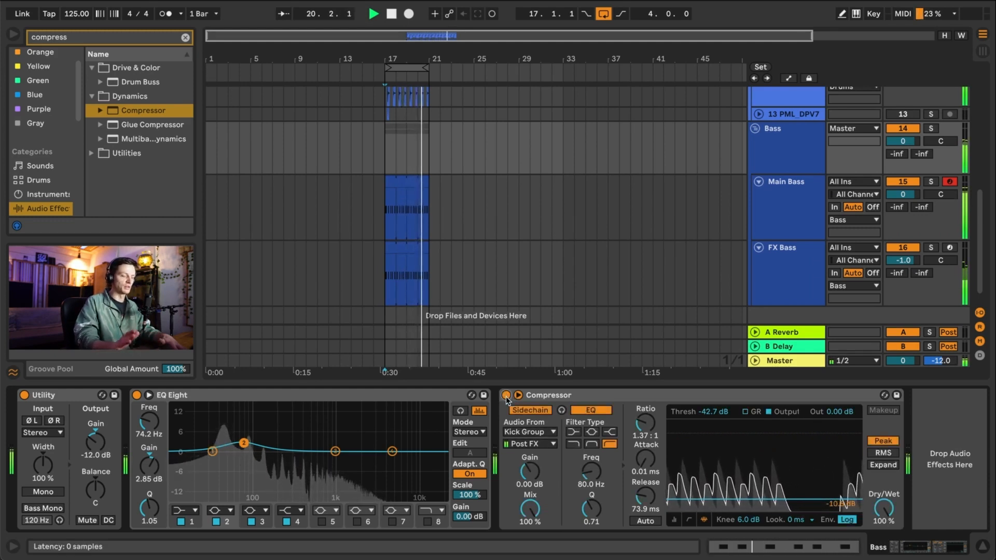
# - Search the browser for "eq" and add an EQ Eight after the Compressor on the Bass group
pyautogui.click(675, 396)
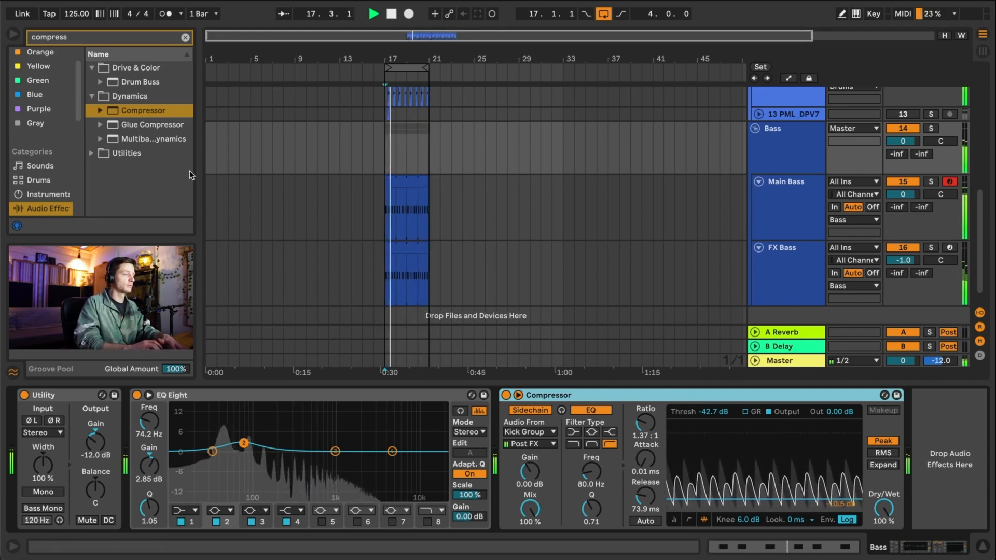
pyautogui.click(126, 38)
pyautogui.doubleClick(126, 38)
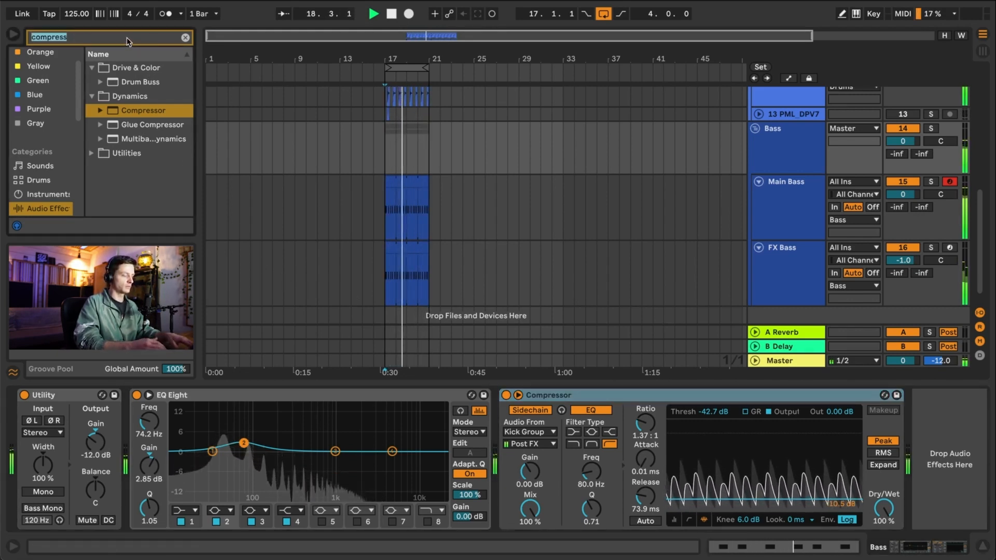
pyautogui.write('eq')
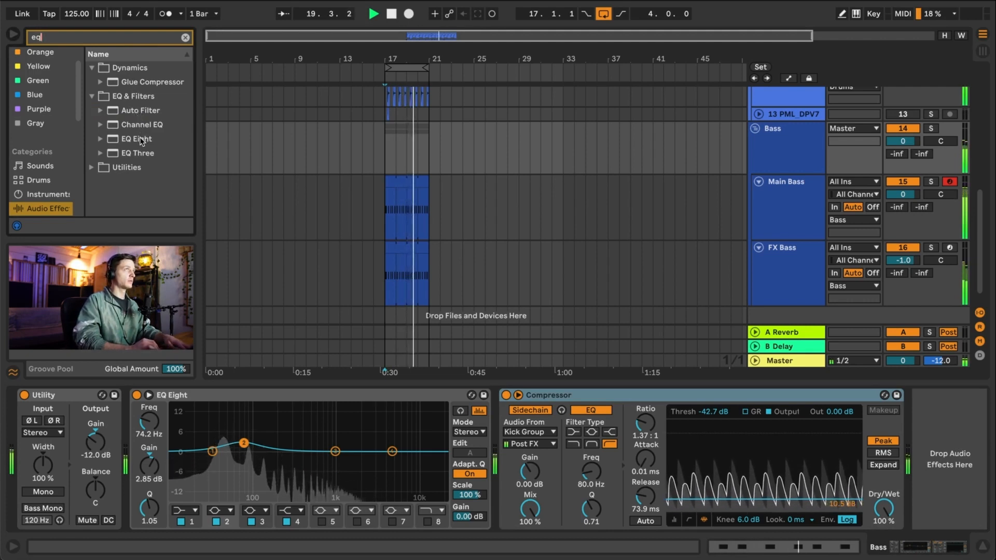
pyautogui.doubleClick(142, 138)
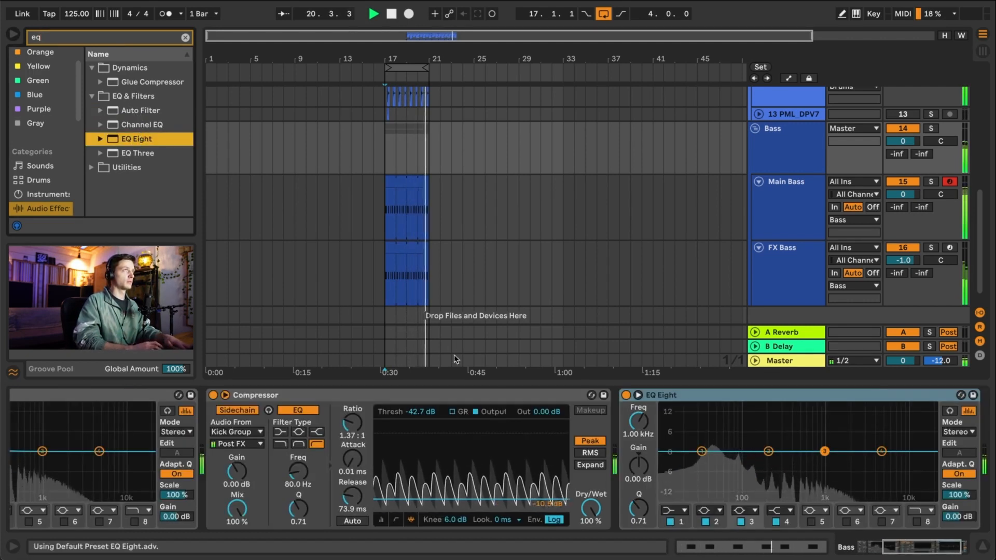
# - Make band 1 of the new EQ Eight a low cut at 26.7 Hz with a Q of 0.82
pyautogui.click(675, 511)
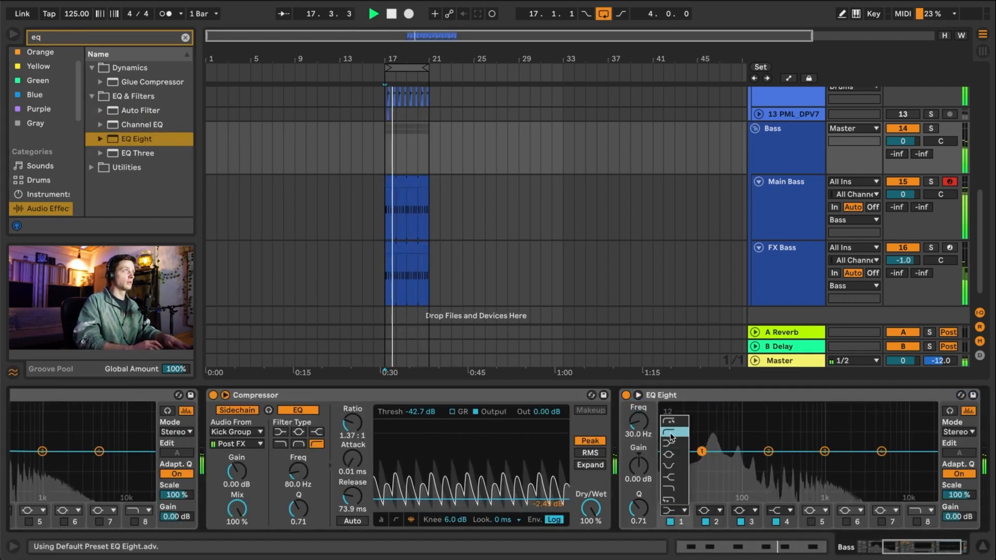
pyautogui.click(674, 431)
pyautogui.moveTo(702, 463); pyautogui.dragTo(698, 460)
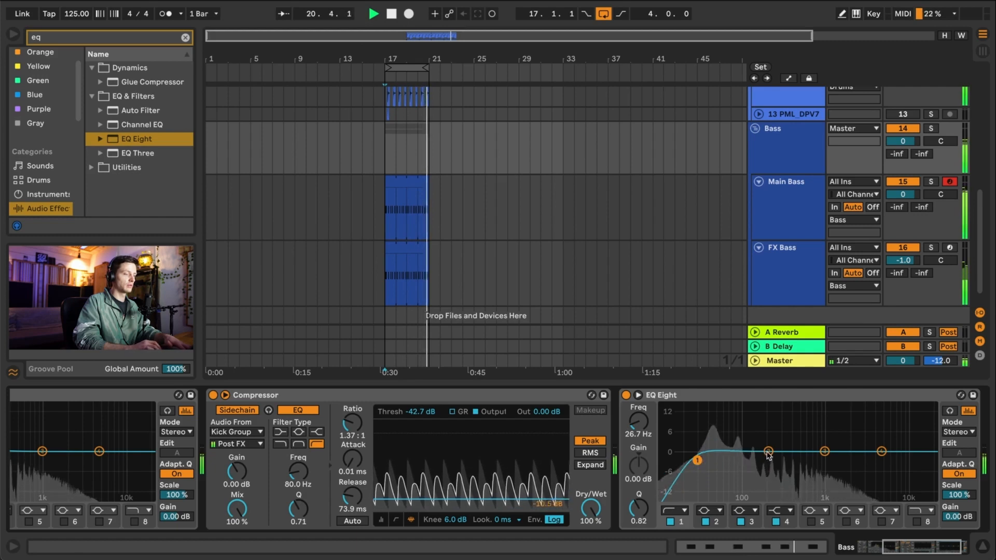
# - Boost band 2 of the new EQ Eight by 4.34 dB at 150 Hz with a Q of 0.96
pyautogui.moveTo(769, 452); pyautogui.dragTo(758, 439)
pyautogui.moveTo(639, 507); pyautogui.dragTo(639, 511)
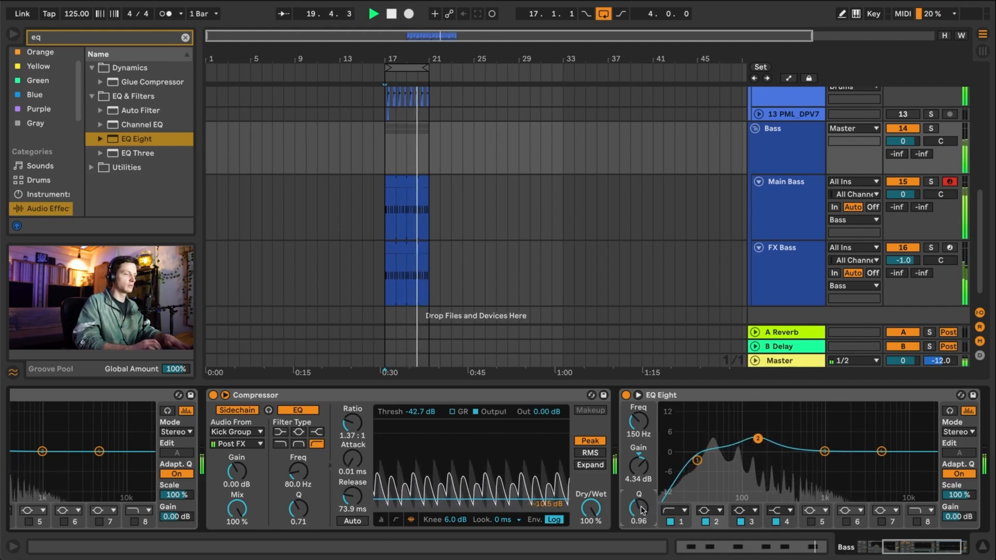
pyautogui.hscroll(-5, 677, 397)
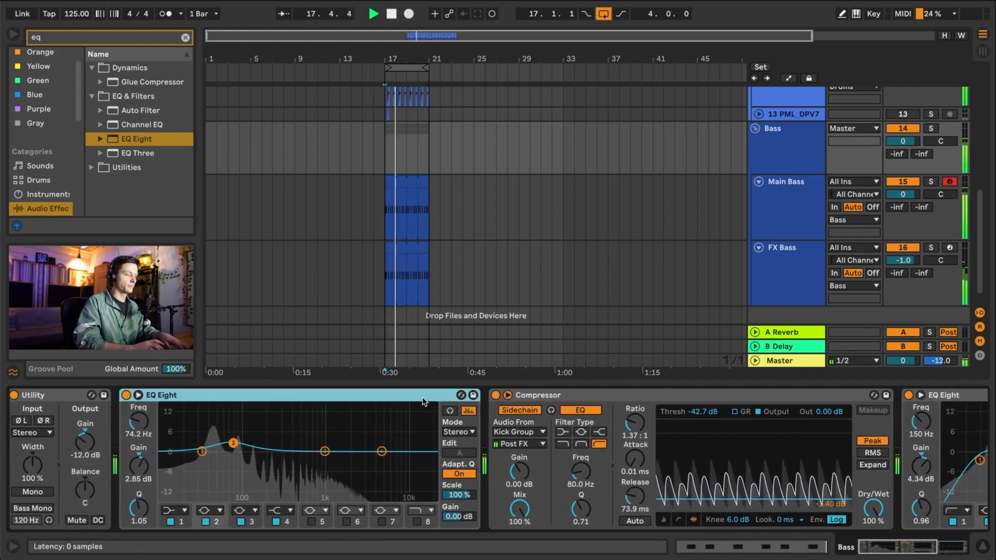
pyautogui.hscroll(5, 527, 397)
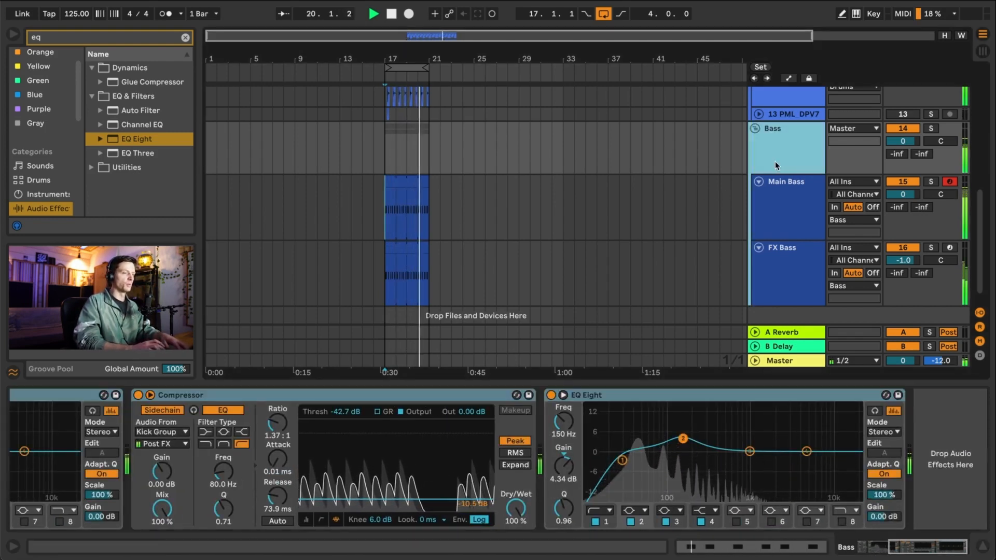
# - Raise the Kick Group's track volume to 4.0 dB during playback
pyautogui.scroll(8, 775, 161)
pyautogui.click(779, 168)
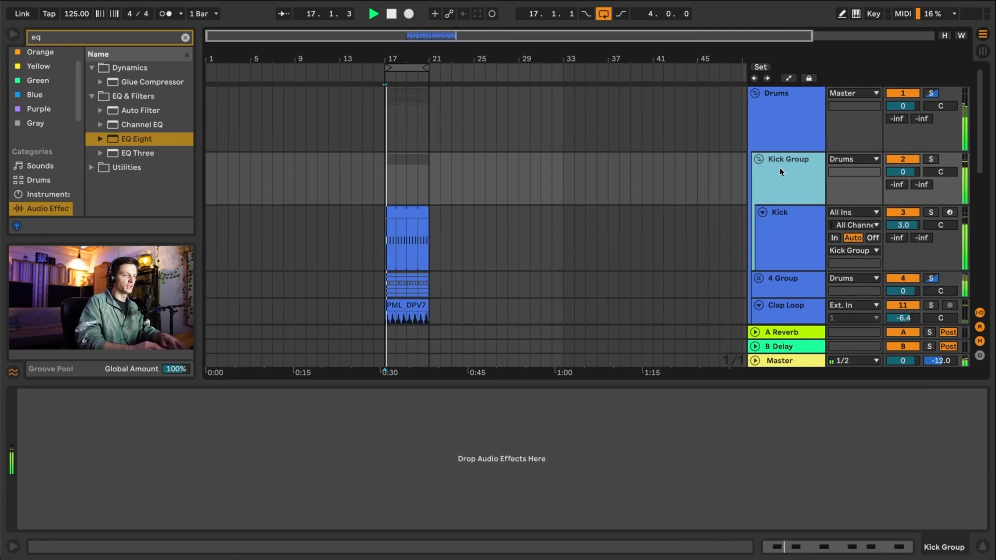
pyautogui.click(896, 173)
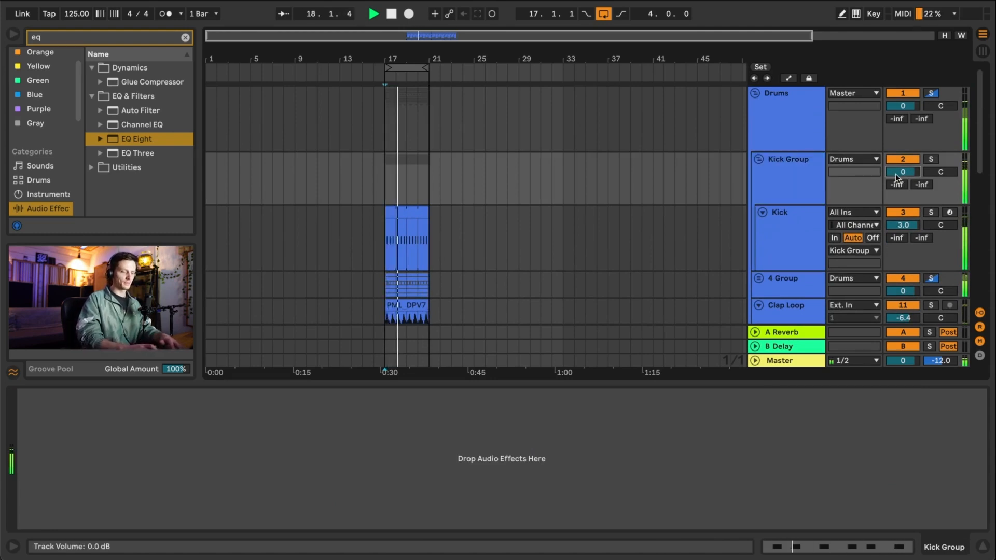
pyautogui.click(813, 182)
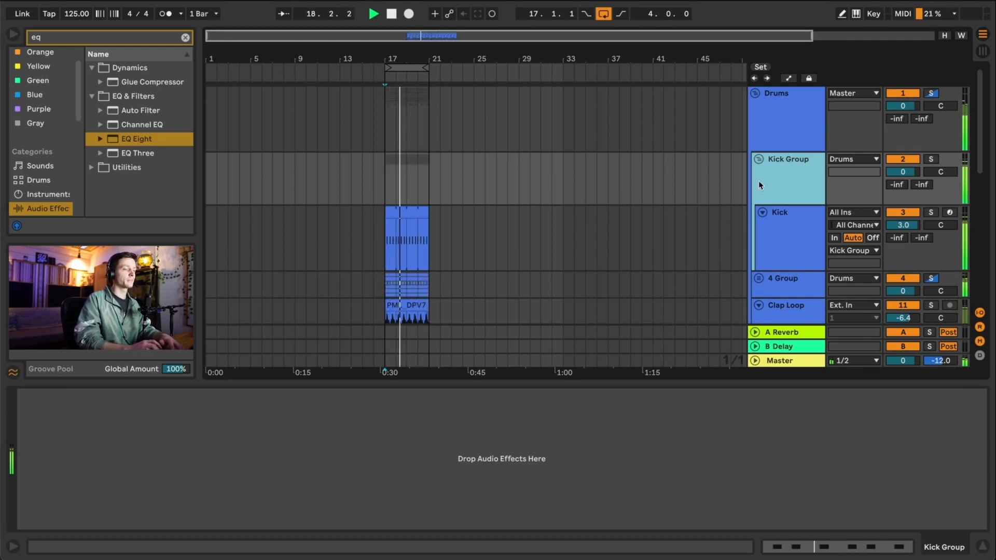
pyautogui.click(903, 171)
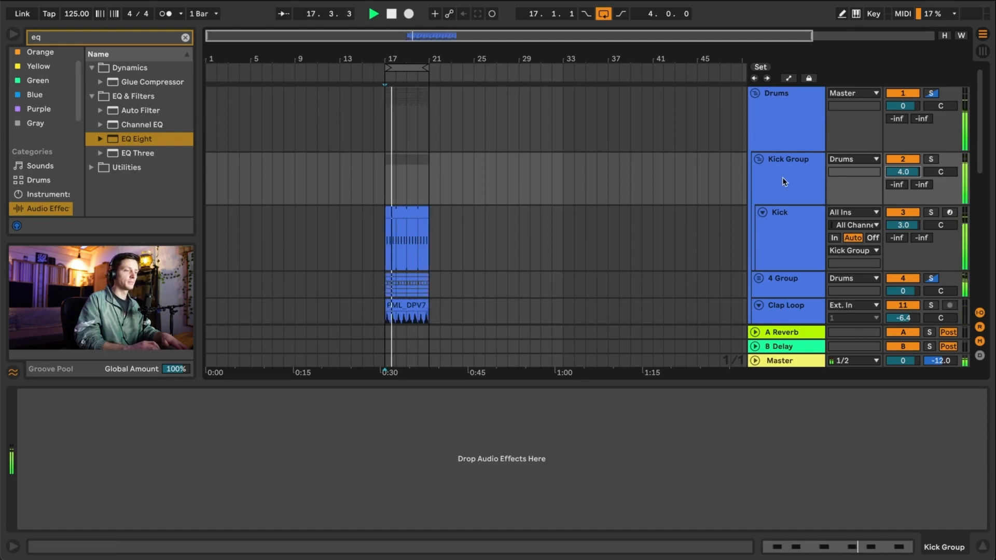
pyautogui.scroll(-5, 783, 176)
pyautogui.scroll(5, 776, 166)
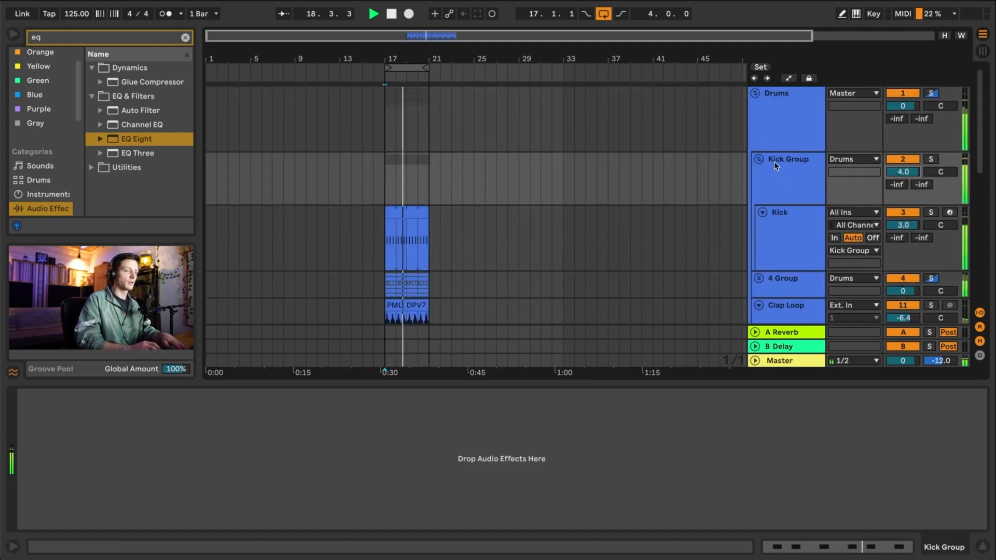
# - Collapse the Drums group and check the device chains of the Drums group and the Main Bass track
pyautogui.click(755, 94)
pyautogui.click(756, 119)
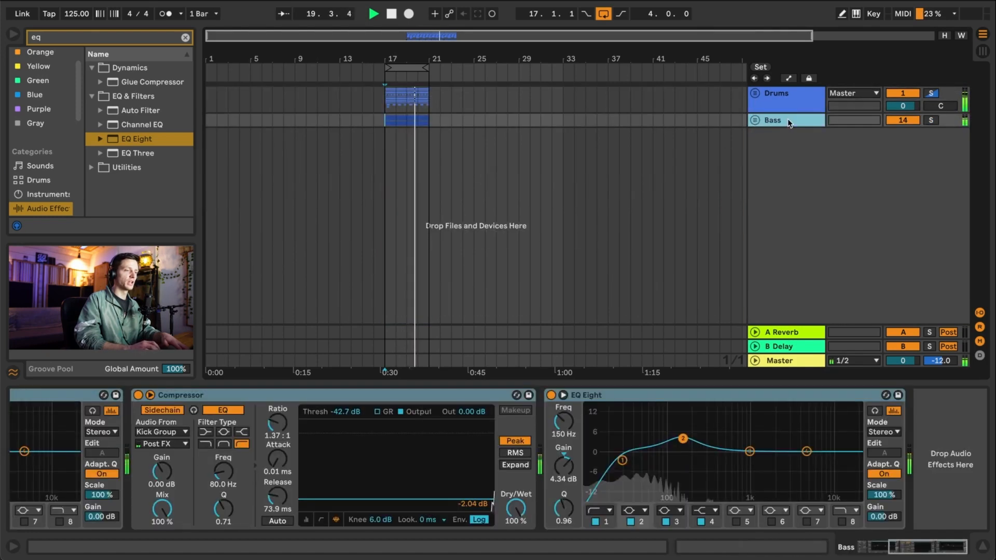
pyautogui.click(786, 102)
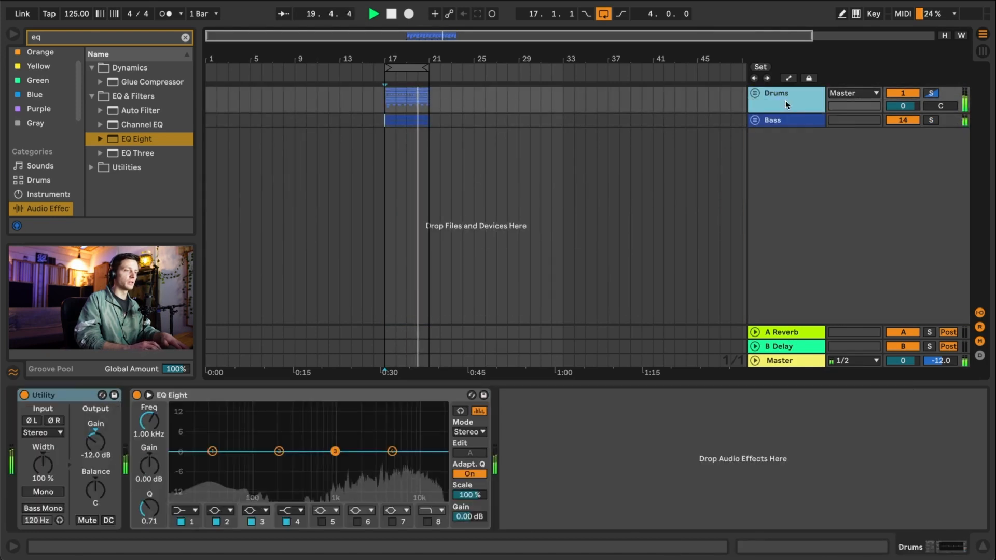
pyautogui.click(755, 120)
pyautogui.click(770, 202)
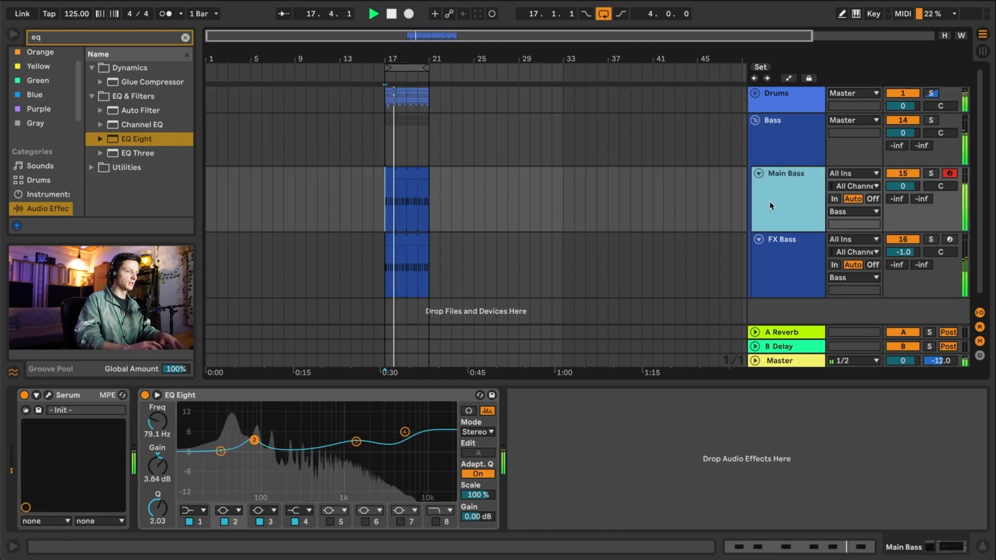
# - Insert a new MIDI track below the collapsed Bass group
pyautogui.click(391, 129)
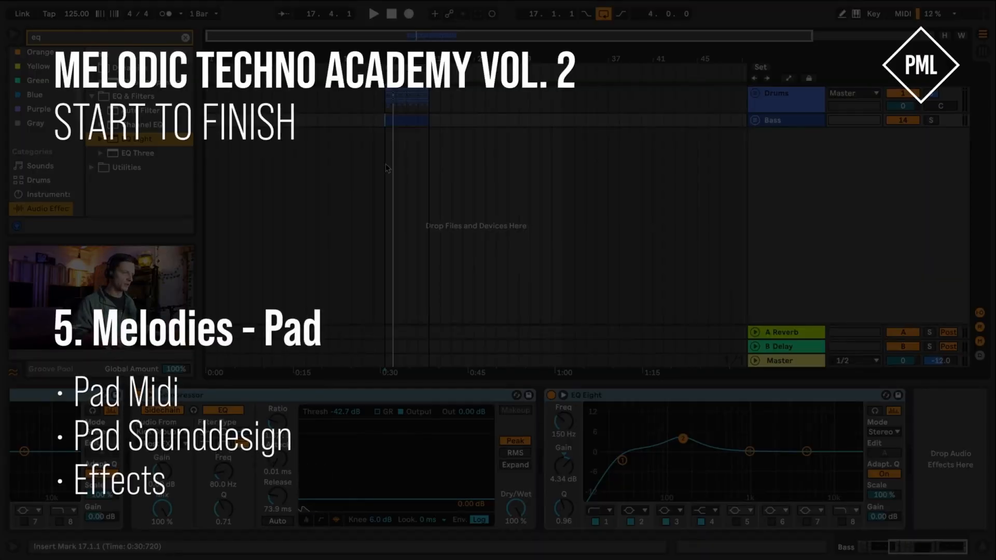
pyautogui.click(778, 120)
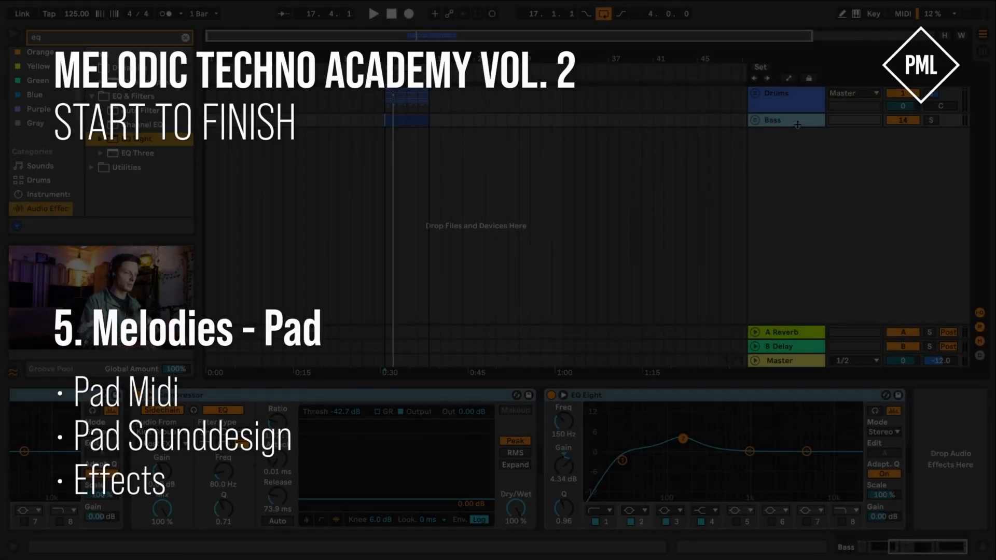
pyautogui.click(116, 2)
pyautogui.click(385, 163)
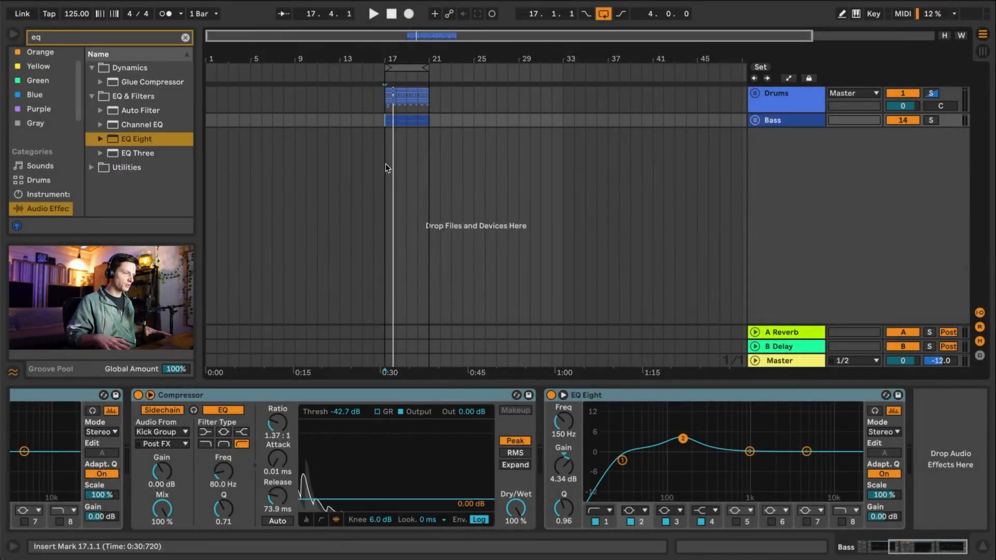
pyautogui.click(770, 125)
pyautogui.click(117, 2)
pyautogui.click(135, 7)
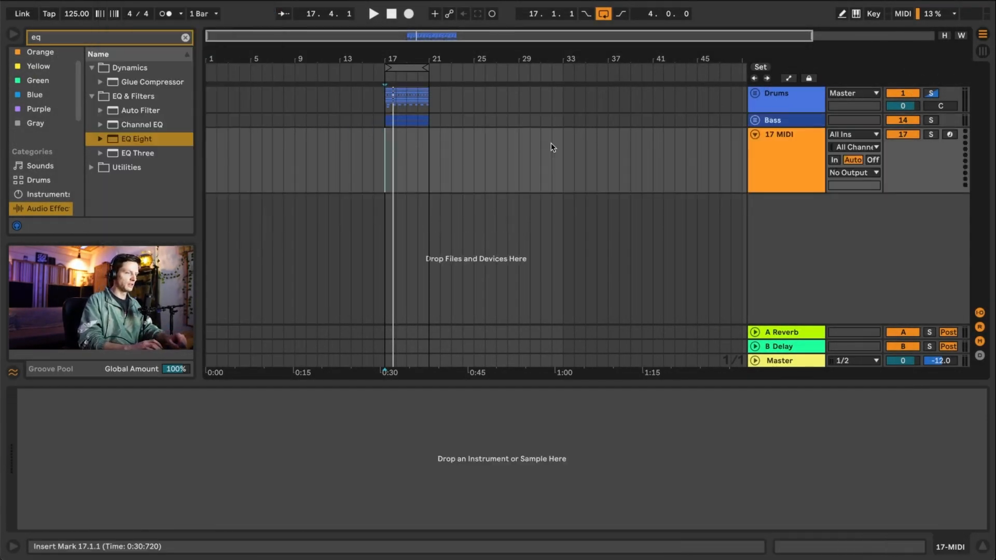
# - Search the browser for "waveta" and load the Wavetable instrument onto the new MIDI track
pyautogui.click(769, 150)
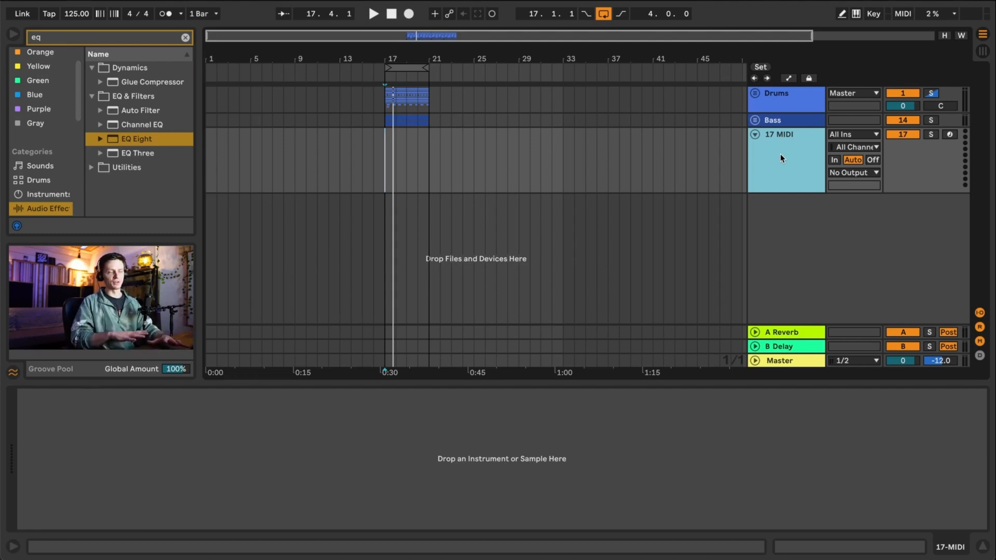
pyautogui.click(163, 38)
pyautogui.write('wa')
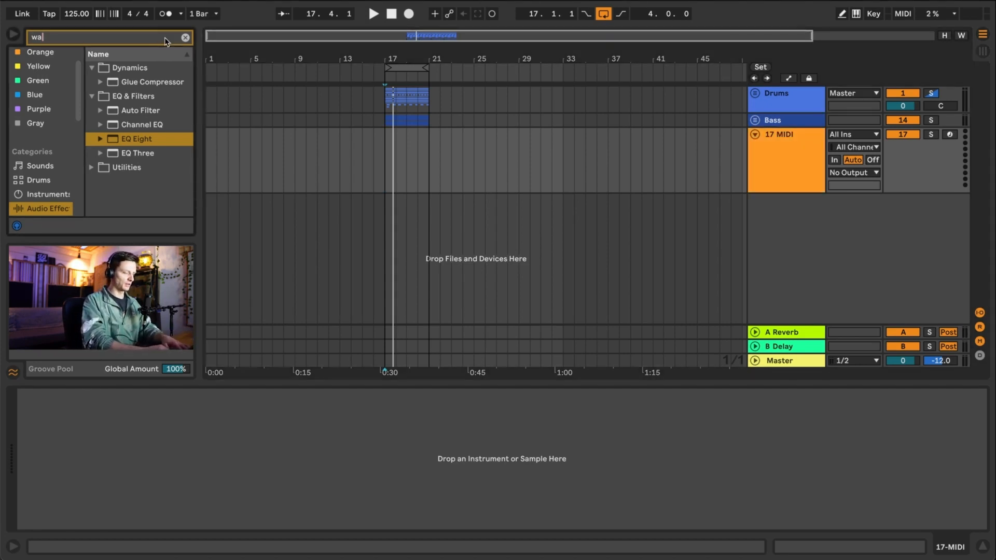
pyautogui.write('veta')
# - In a new Wavetable clip at bar 17, draw an F#3 note filling a four-bar loop and extend the clip to bar 33
pyautogui.click(378, 462)
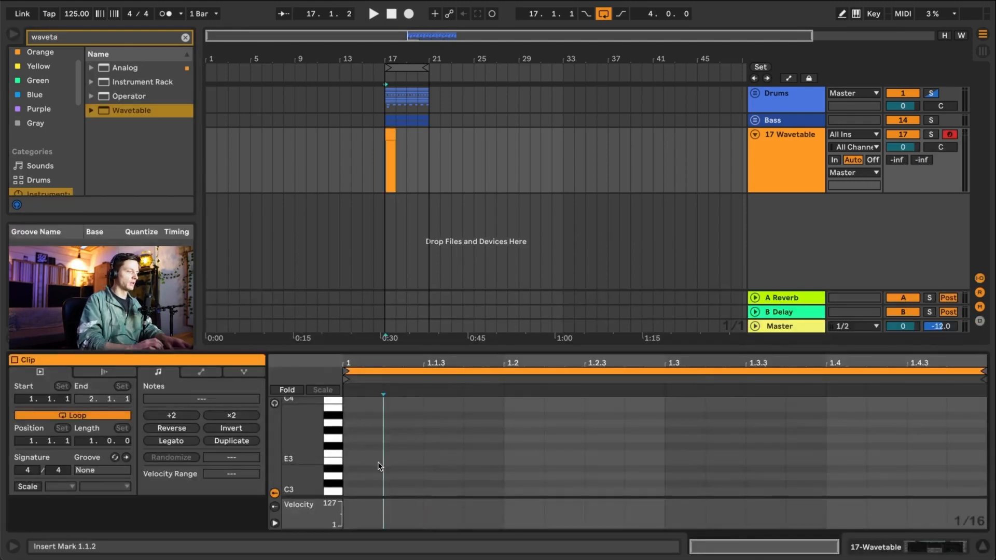
pyautogui.scroll(-2, 365, 472)
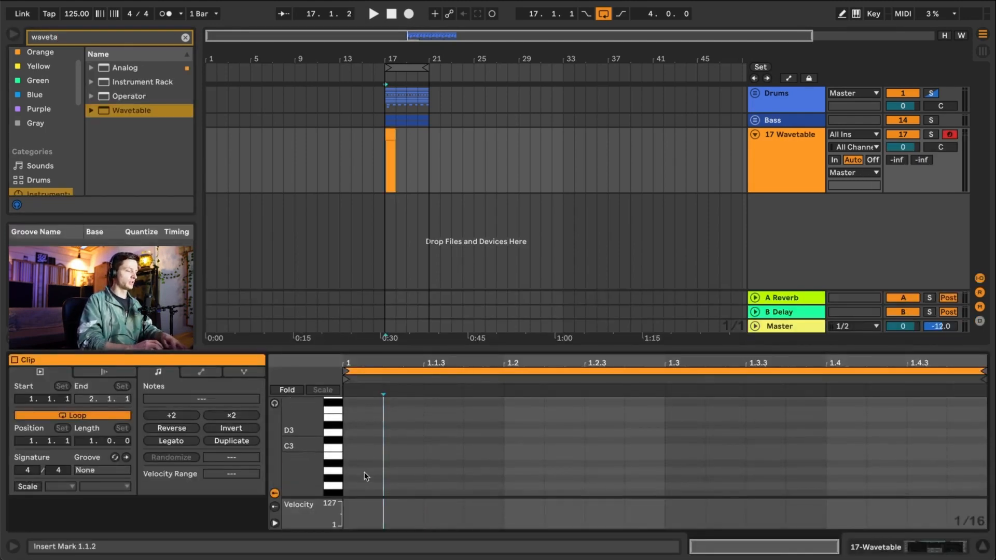
pyautogui.scroll(2, 365, 421)
pyautogui.doubleClick(366, 428)
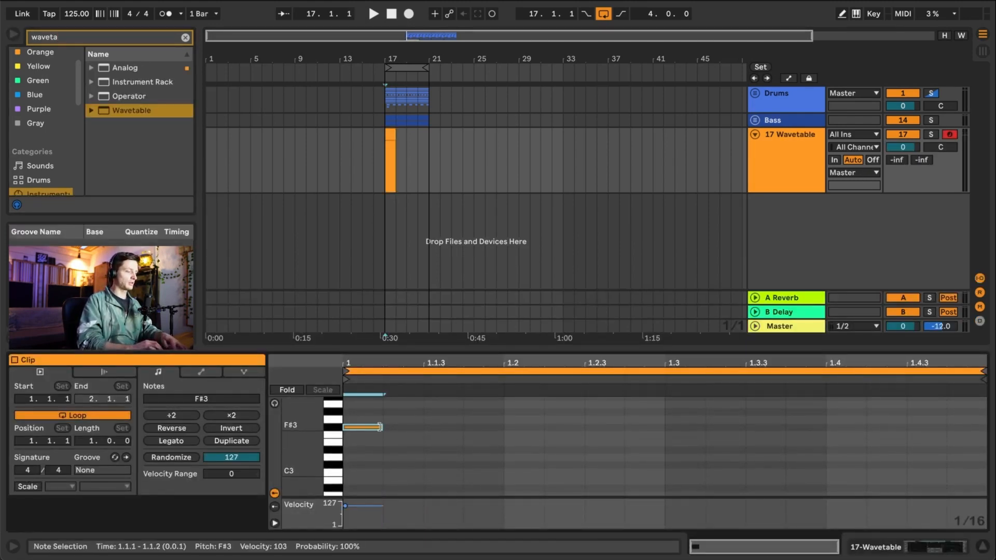
pyautogui.moveTo(386, 427); pyautogui.dragTo(829, 428)
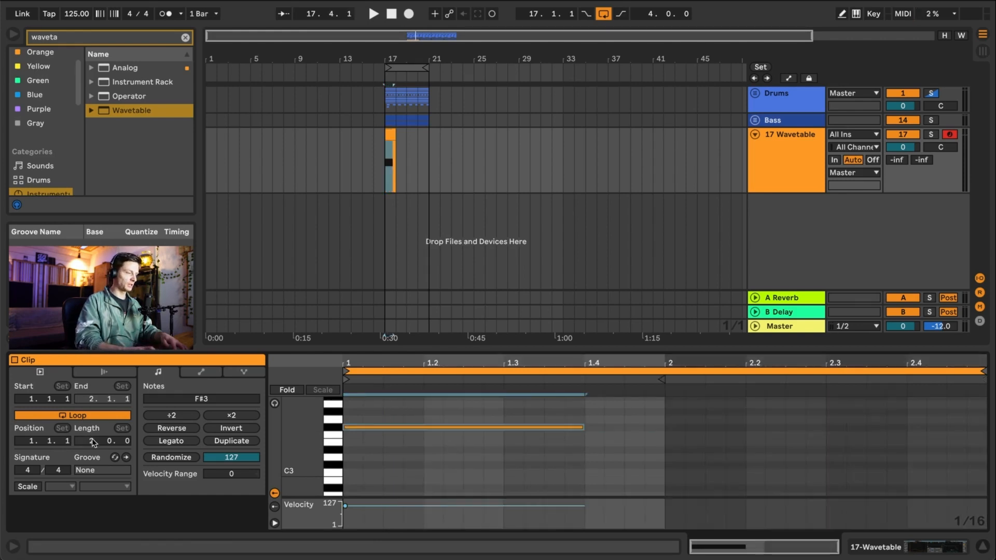
pyautogui.moveTo(459, 428); pyautogui.dragTo(956, 436)
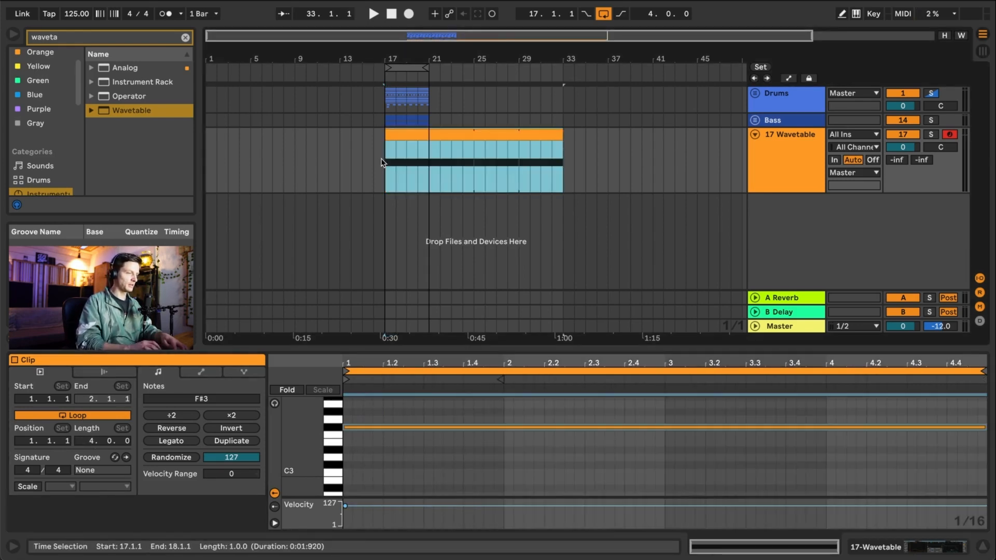
# - Play the arrangement from bar 17 to hear the sustained Wavetable note with the drums and bass
pyautogui.click(382, 160)
pyautogui.press('space')
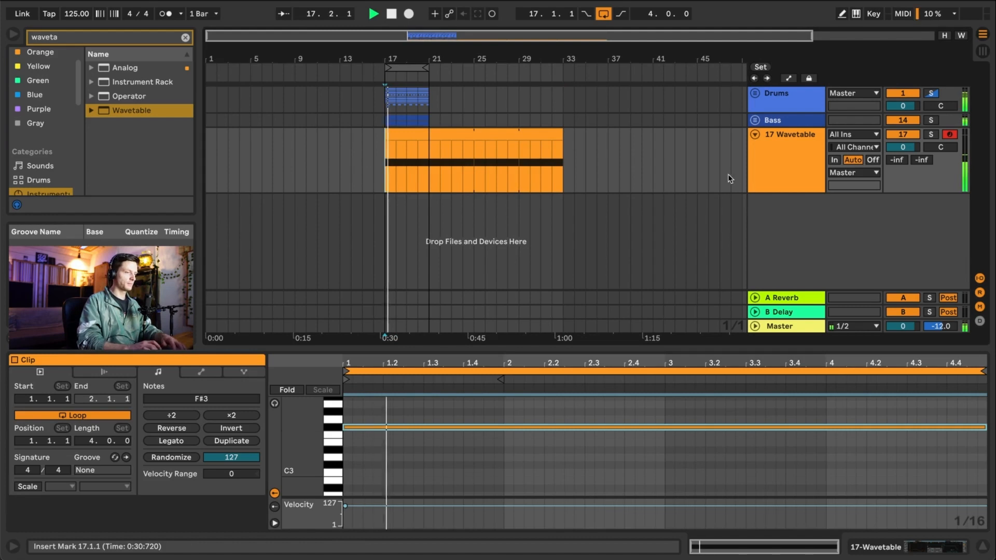
# - Set the Wavetable's oscillator 1 wavetable position to 69% and lower its first filter frequency to 162 Hz
pyautogui.click(770, 160)
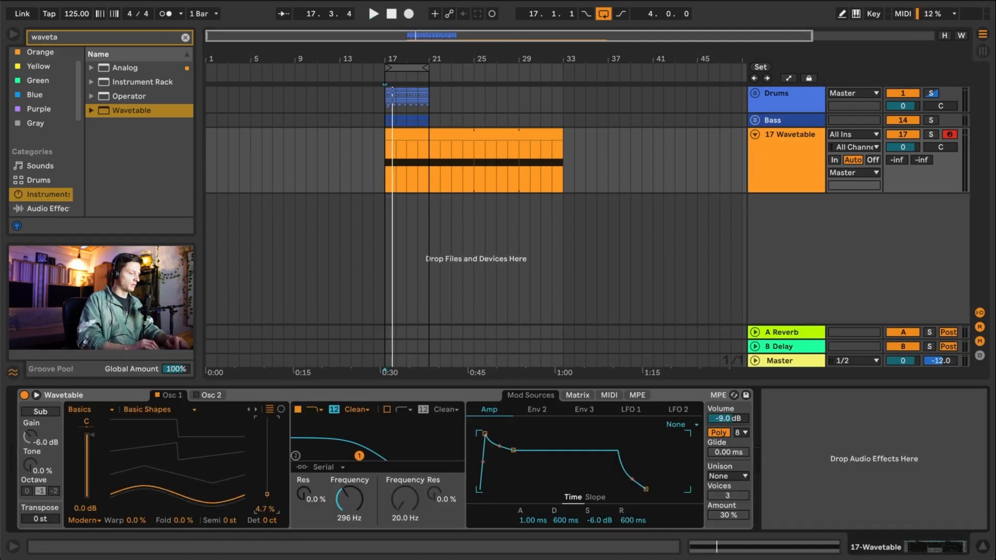
pyautogui.moveTo(268, 495); pyautogui.dragTo(267, 442)
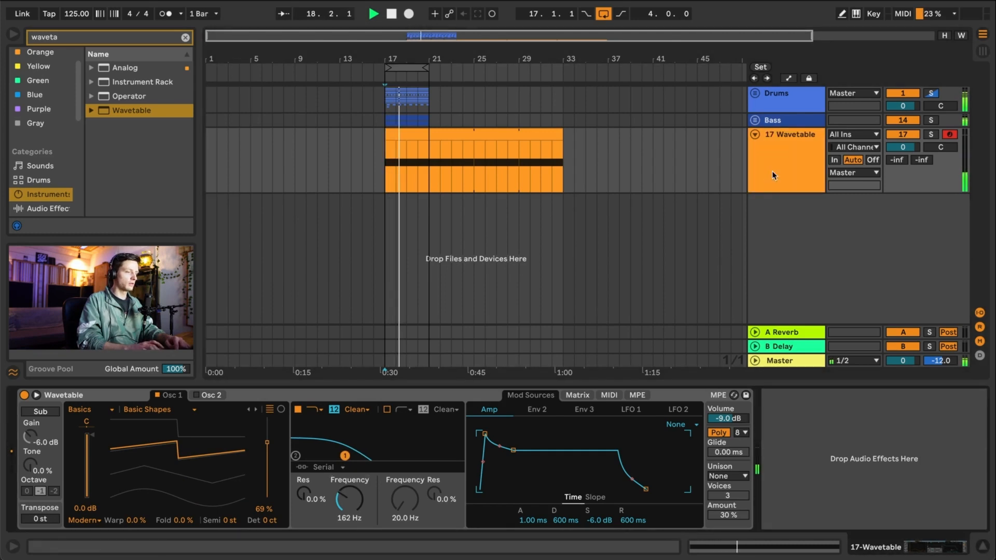
# - In the Wavetable clip, duplicate the F#3 note and raise the copy to F#4 while the loop plays
pyautogui.click(489, 134)
pyautogui.doubleClick(488, 134)
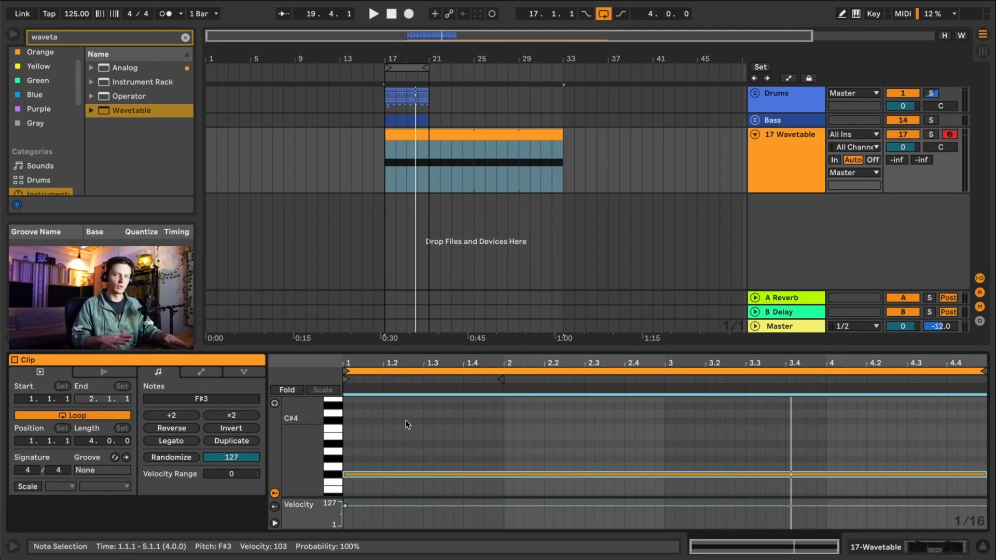
pyautogui.click(349, 429)
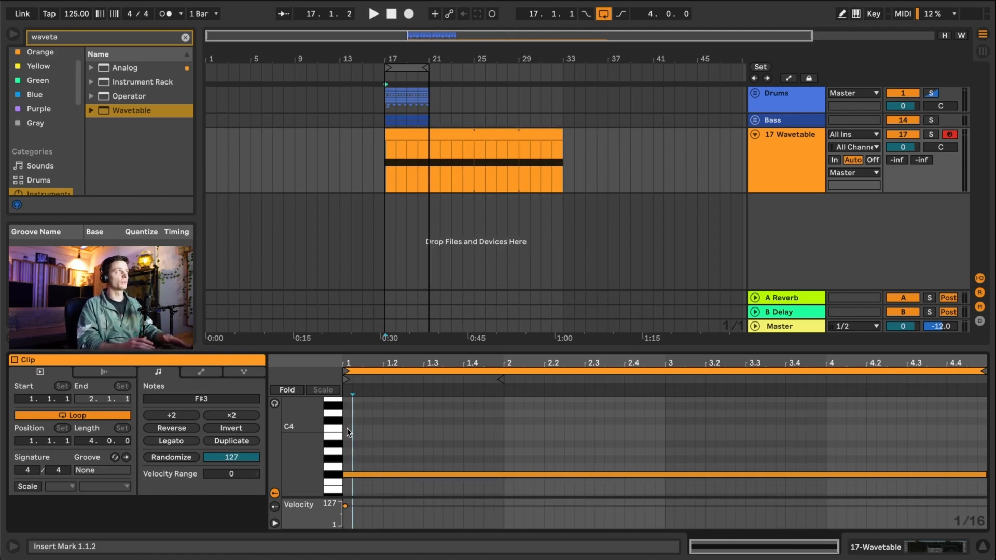
pyautogui.click(382, 473)
pyautogui.press('super+c')
pyautogui.press('super+v')
pyautogui.press('Up')
pyautogui.press('Up')
pyautogui.press('space')
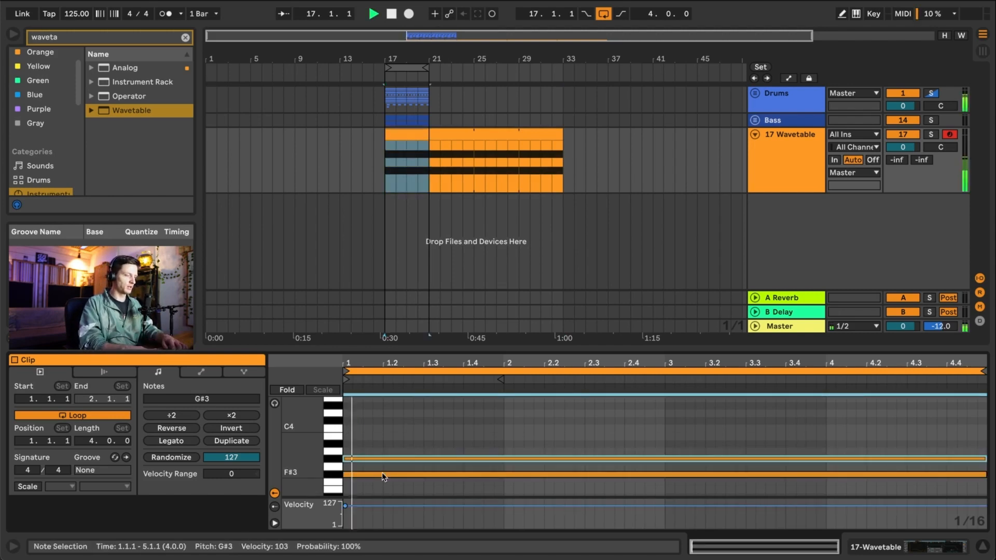
pyautogui.press('Up')
pyautogui.press('Up')
pyautogui.press('Up')
pyautogui.press('Up')
pyautogui.press('Up')
pyautogui.press('Up')
pyautogui.press('Up')
pyautogui.press('Up')
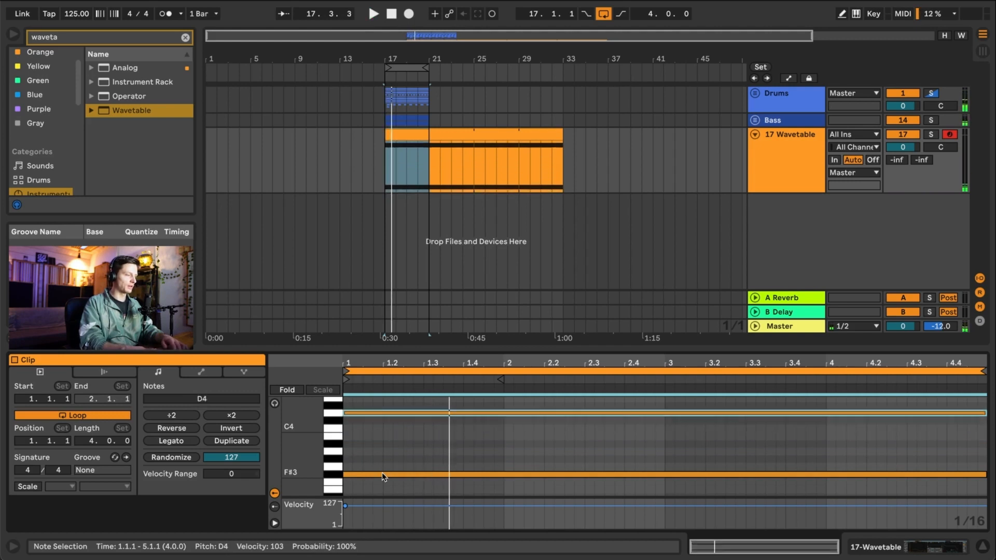
pyautogui.scroll(2, 382, 472)
pyautogui.press('Down')
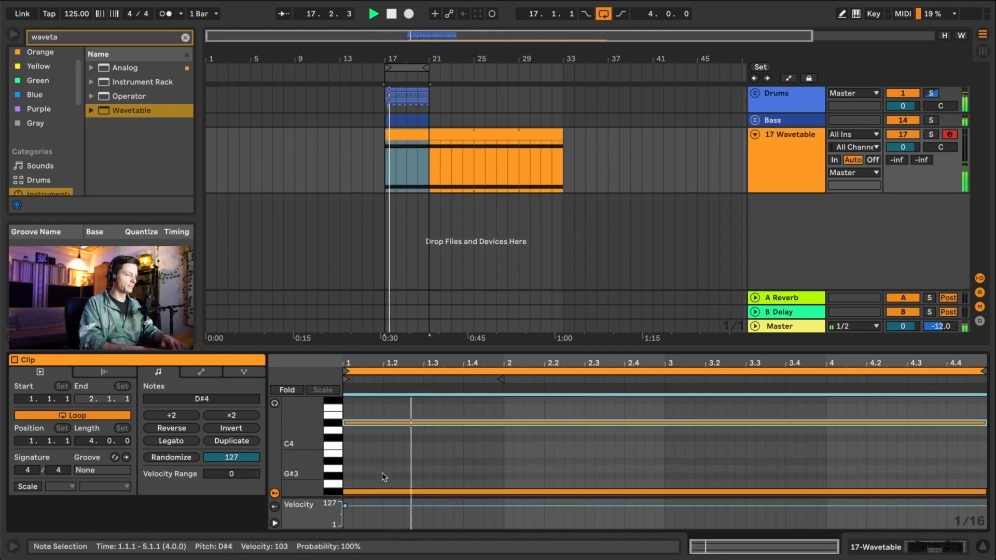
pyautogui.press('Up')
pyautogui.press('Up')
pyautogui.press('Up')
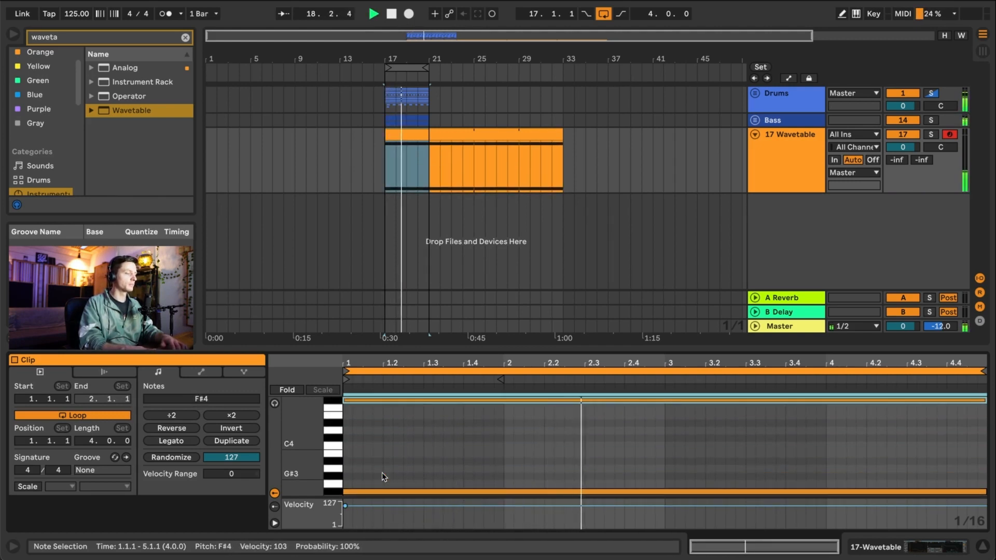
# - Duplicate the F#4 note and transpose the copy to A5, auditioning other pitches along the way
pyautogui.press('Down')
pyautogui.press('Down')
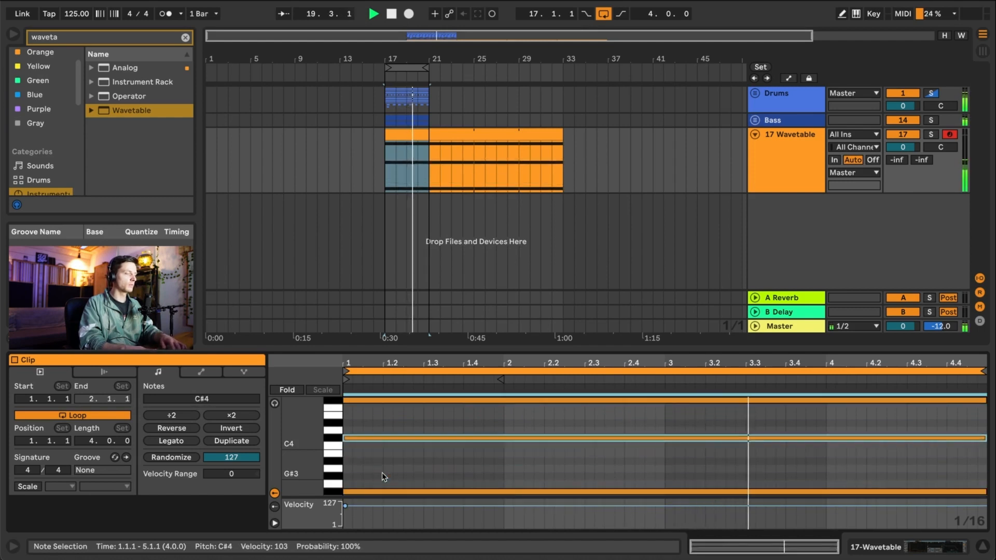
pyautogui.press('Up')
pyautogui.press('Up')
pyautogui.press('Up')
pyautogui.press('Up')
pyautogui.press('Up')
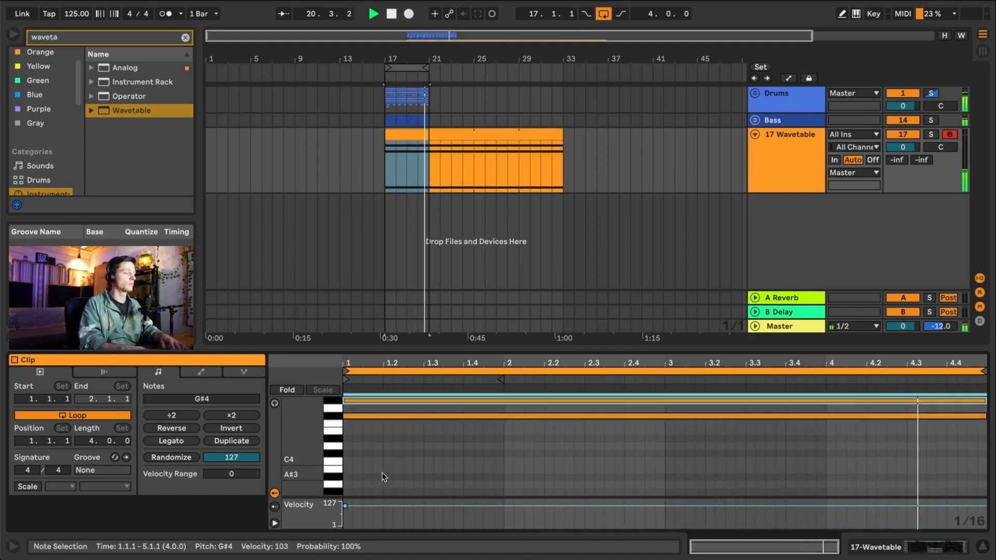
pyautogui.press('Up')
pyautogui.press('Up')
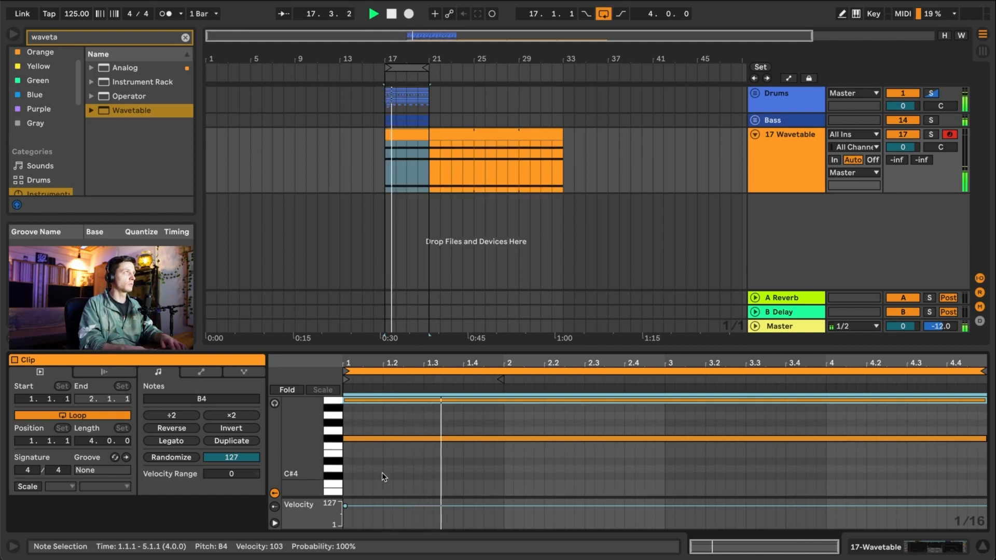
pyautogui.press('Up')
pyautogui.press('Up')
pyautogui.press('Up')
pyautogui.press('Up')
pyautogui.press('Up')
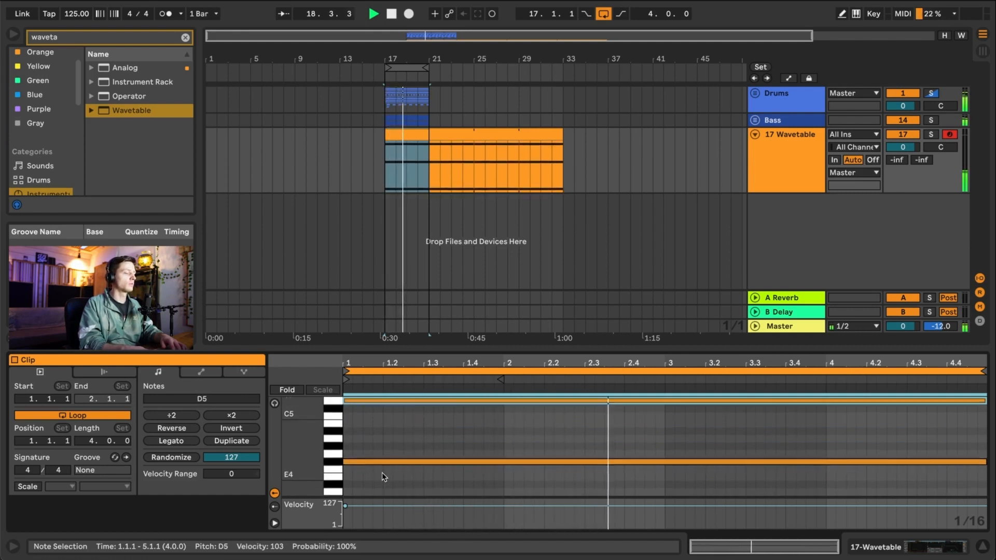
pyautogui.press('Up')
pyautogui.press('Up')
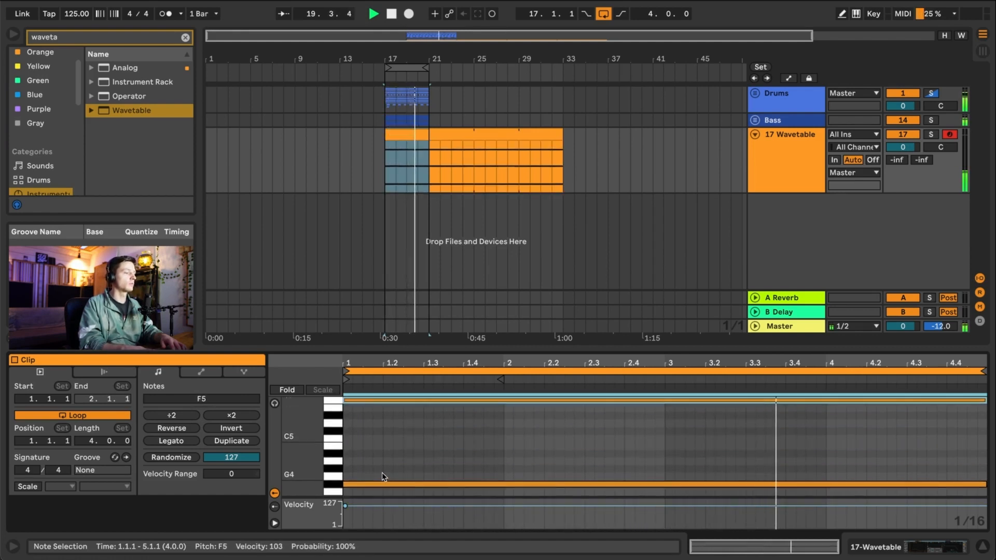
pyautogui.press('Up')
pyautogui.press('Up')
pyautogui.press('Up')
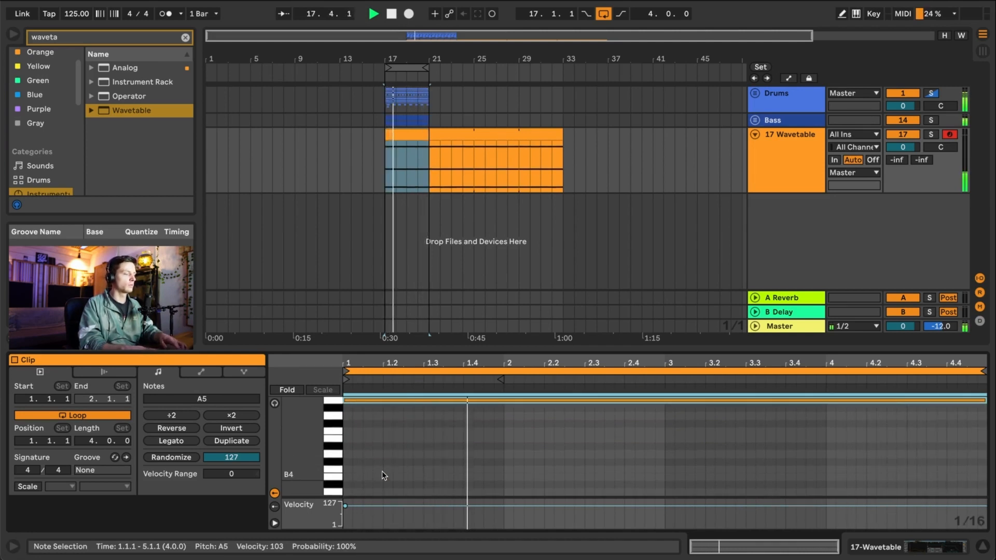
# - Duplicate the A5 note and lower the copy to C#5
pyautogui.press('Down')
pyautogui.press('Down')
pyautogui.press('Down')
pyautogui.press('Down')
pyautogui.press('Down')
pyautogui.press('Down')
pyautogui.press('Down')
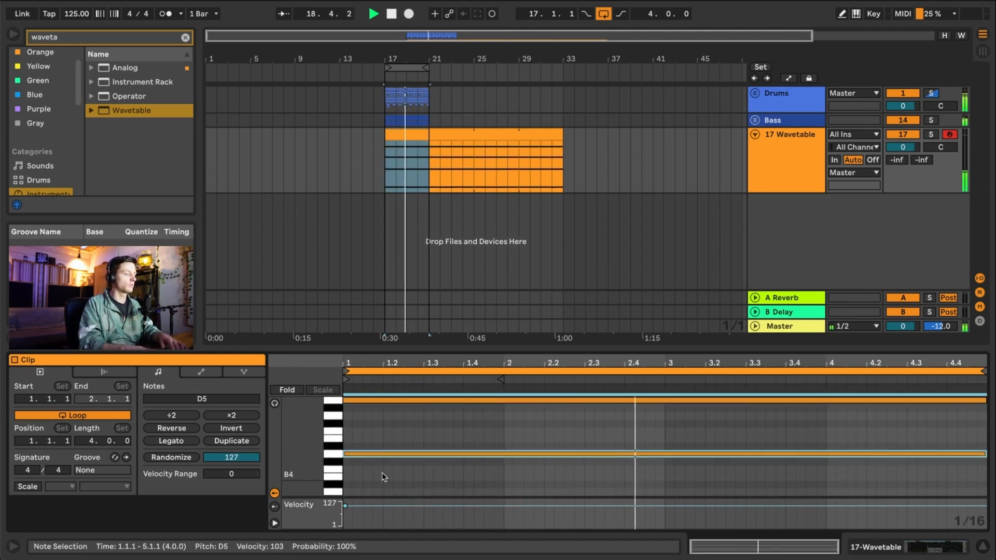
pyautogui.press('Down')
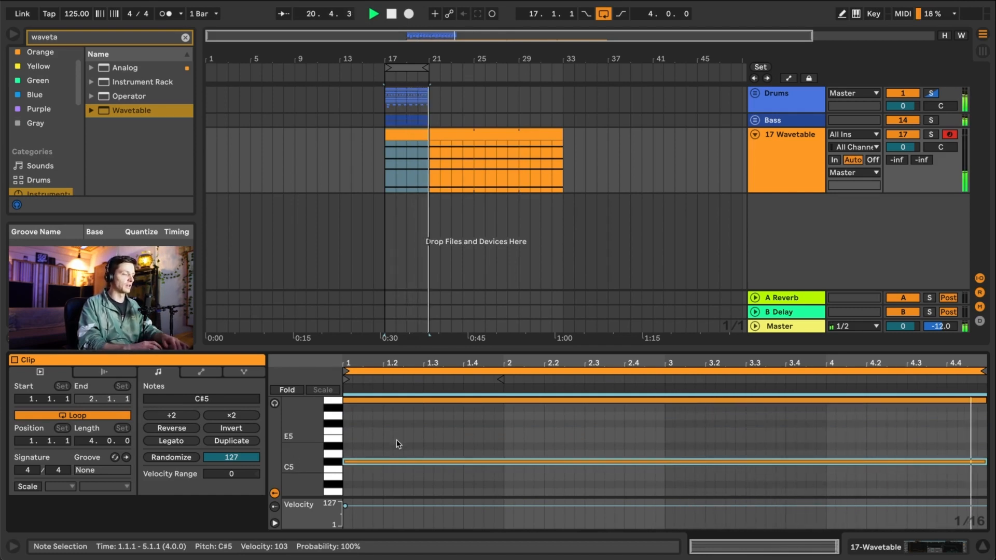
# - Duplicate the C#5 note an octave higher at C#6 and briefly fold the piano roll to check the chord
pyautogui.scroll(-3, 396, 440)
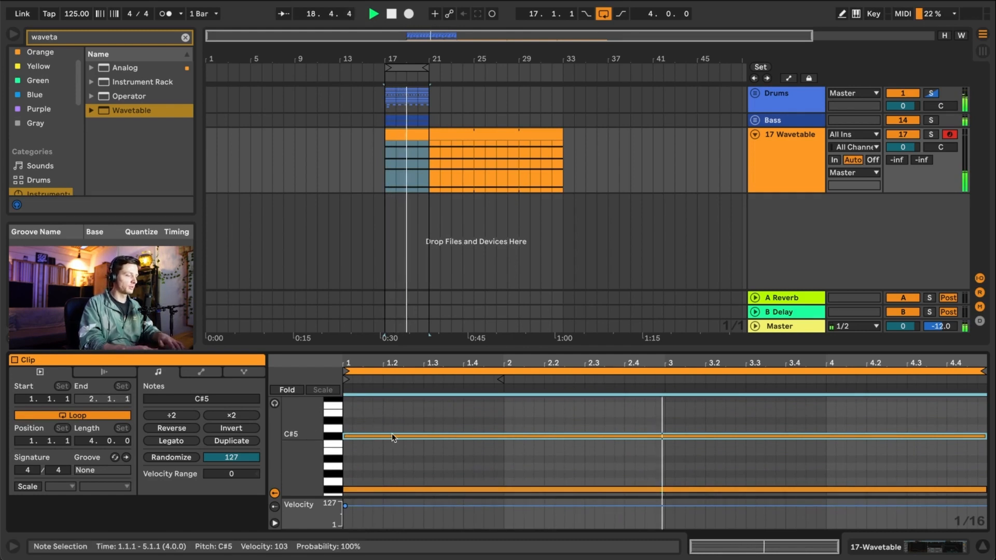
pyautogui.hotkey('shift', 'Up')
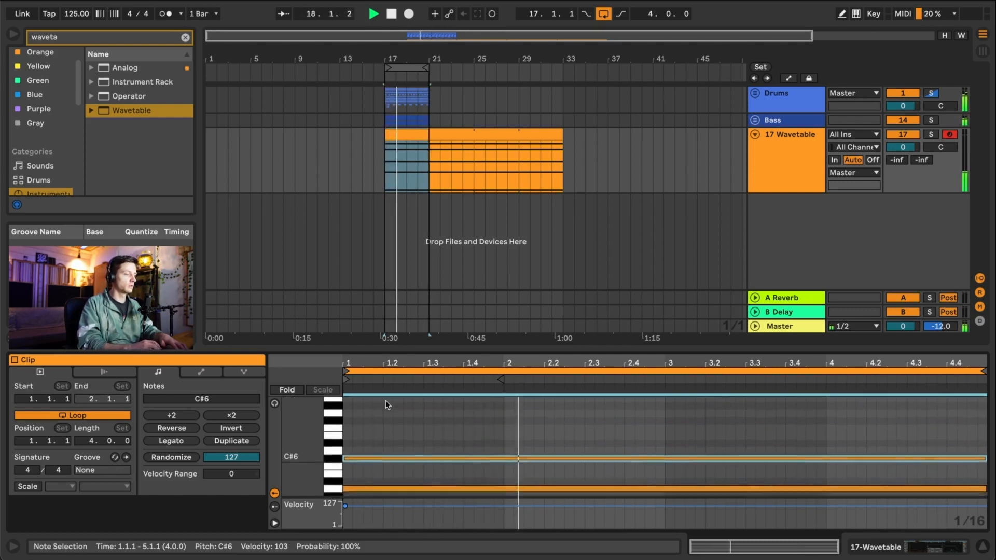
pyautogui.click(284, 390)
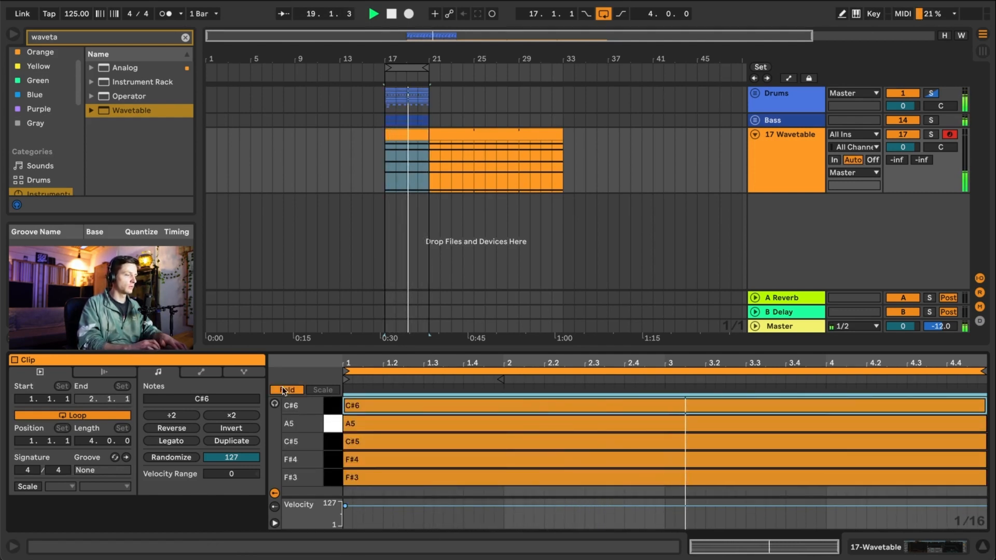
pyautogui.click(285, 390)
# - Return to the Wavetable device and set its first filter frequency to 202 Hz
pyautogui.click(792, 169)
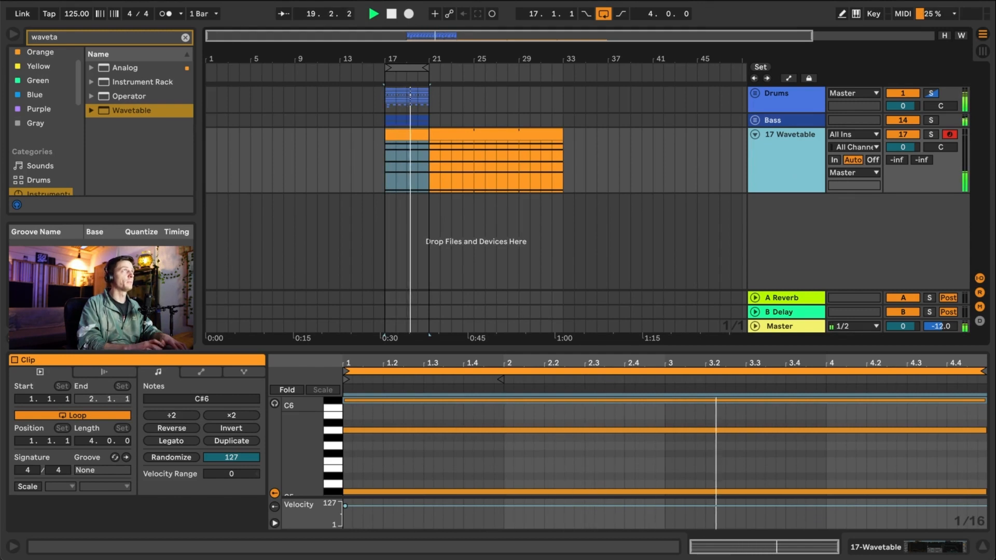
pyautogui.click(809, 155)
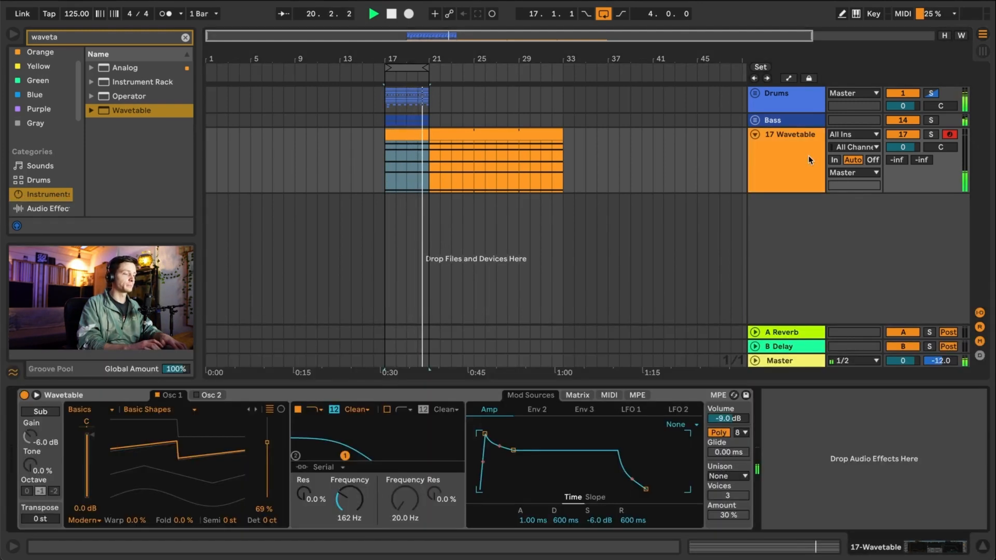
pyautogui.moveTo(350, 499); pyautogui.dragTo(349, 509)
# - Group the Wavetable track and load the Utility audio effect from the Utilities folder onto the new group
pyautogui.click(770, 177)
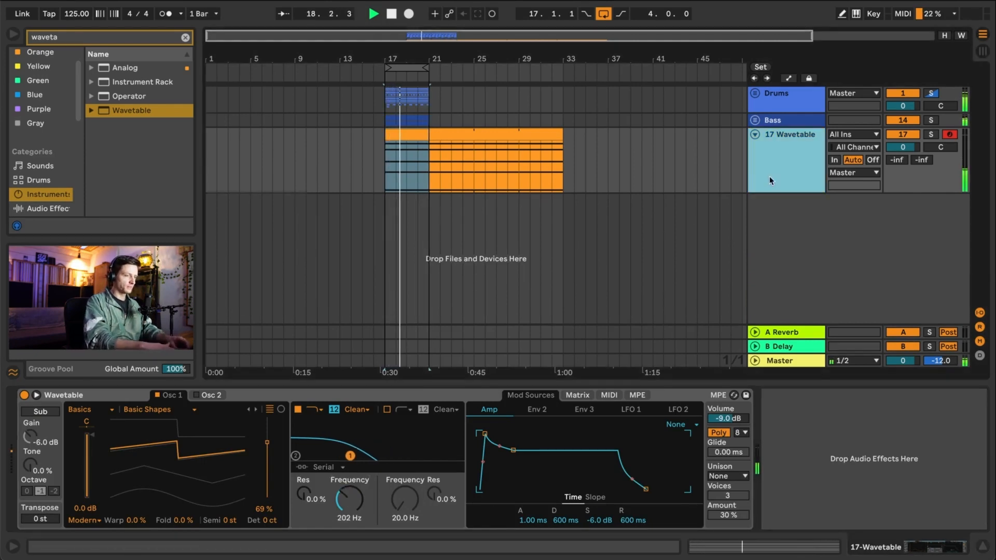
pyautogui.hotkey('ctrl', 'g')
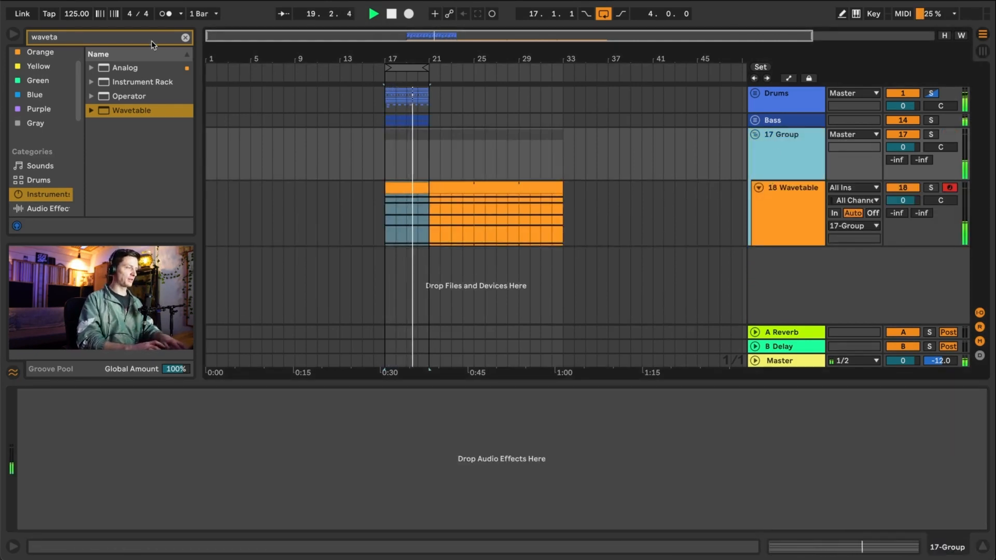
pyautogui.click(680, 139)
pyautogui.click(151, 37)
pyautogui.write('util')
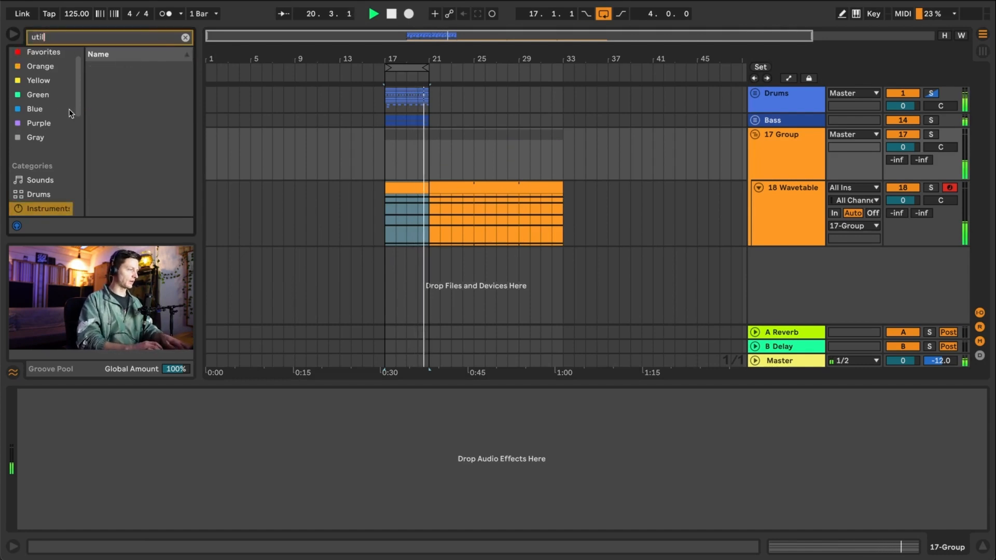
pyautogui.scroll(-2, 39, 192)
pyautogui.click(39, 191)
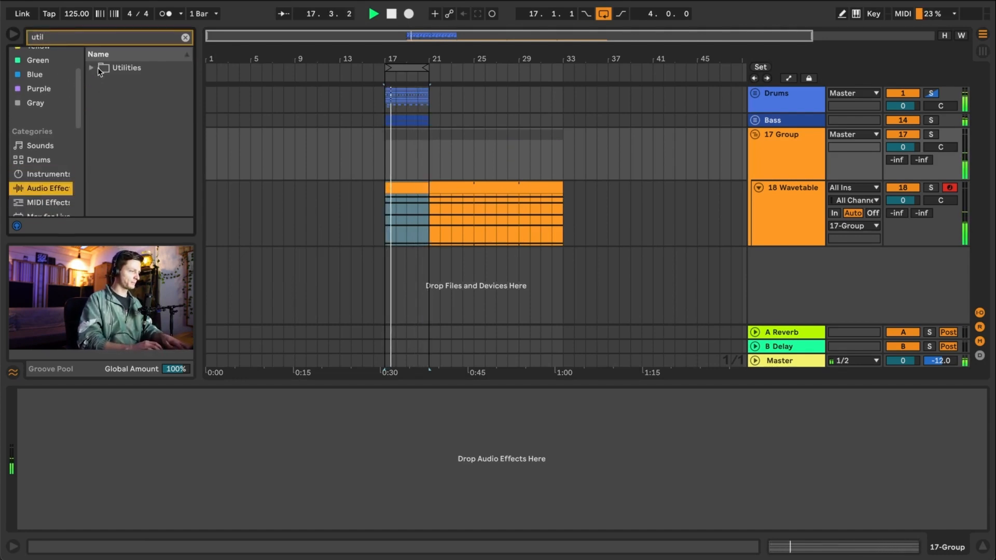
pyautogui.click(97, 68)
pyautogui.doubleClick(132, 197)
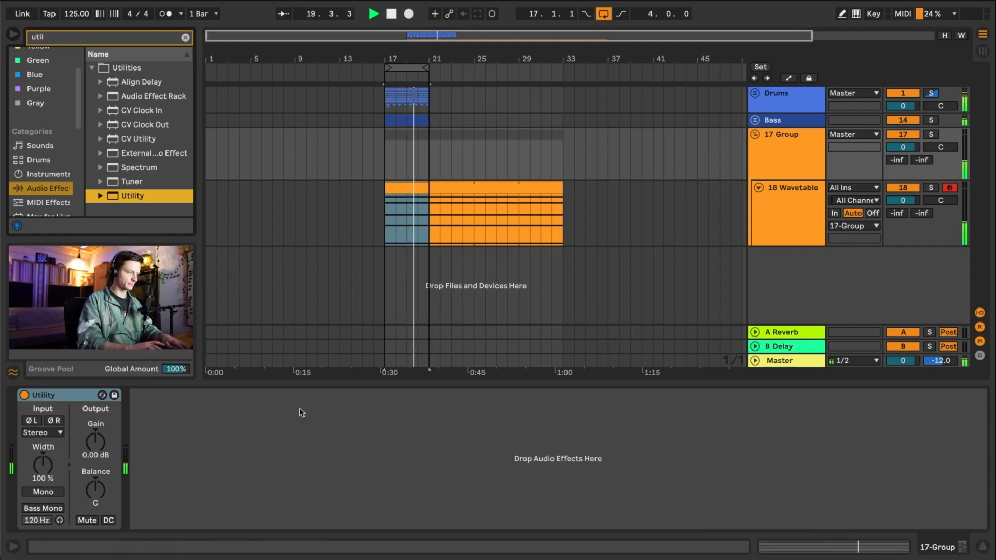
# - Set the Utility gain on the new group to -12 dB
pyautogui.moveTo(95, 440); pyautogui.dragTo(96, 445)
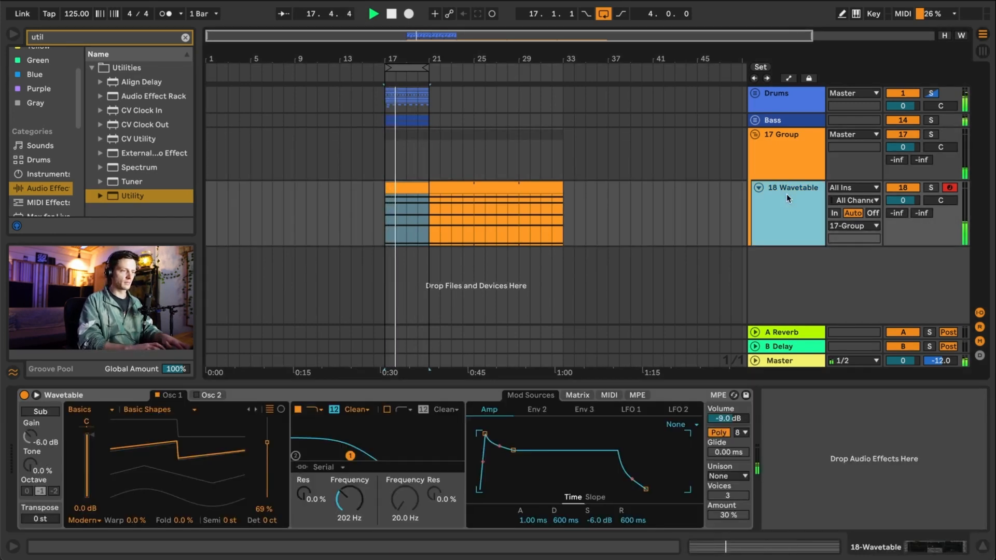
pyautogui.click(802, 200)
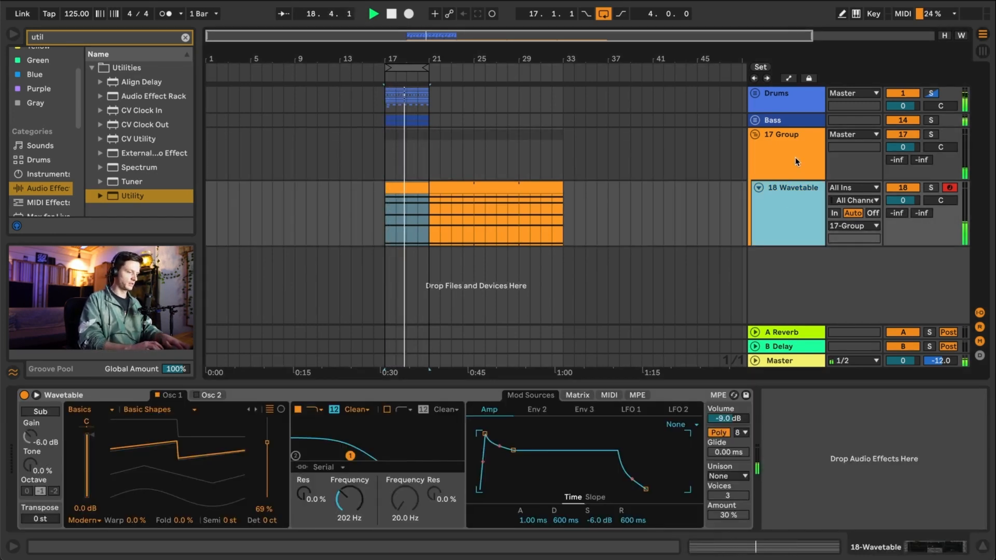
pyautogui.click(798, 162)
# - Colour the new group purple and assign that track colour to its grouped tracks and clips
pyautogui.rightClick(778, 157)
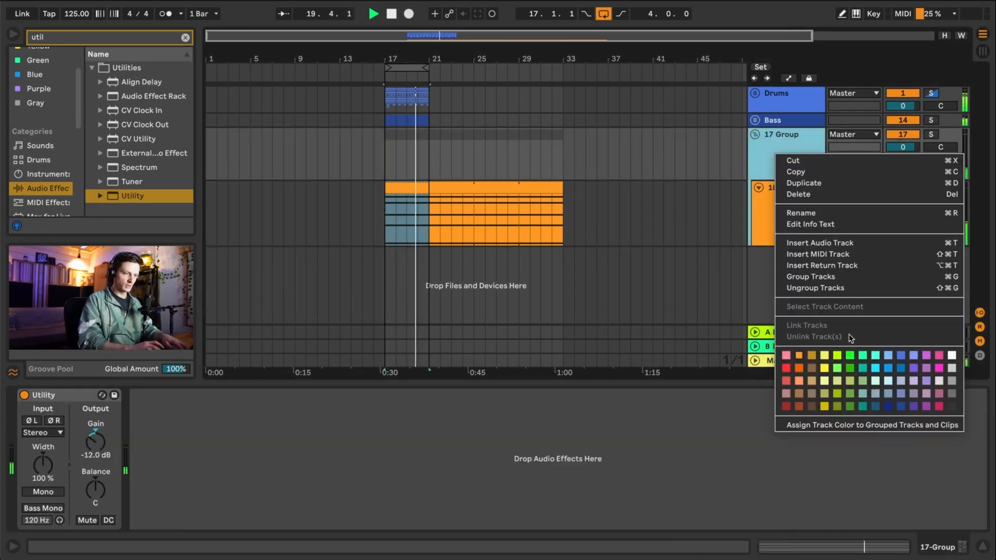
pyautogui.click(914, 407)
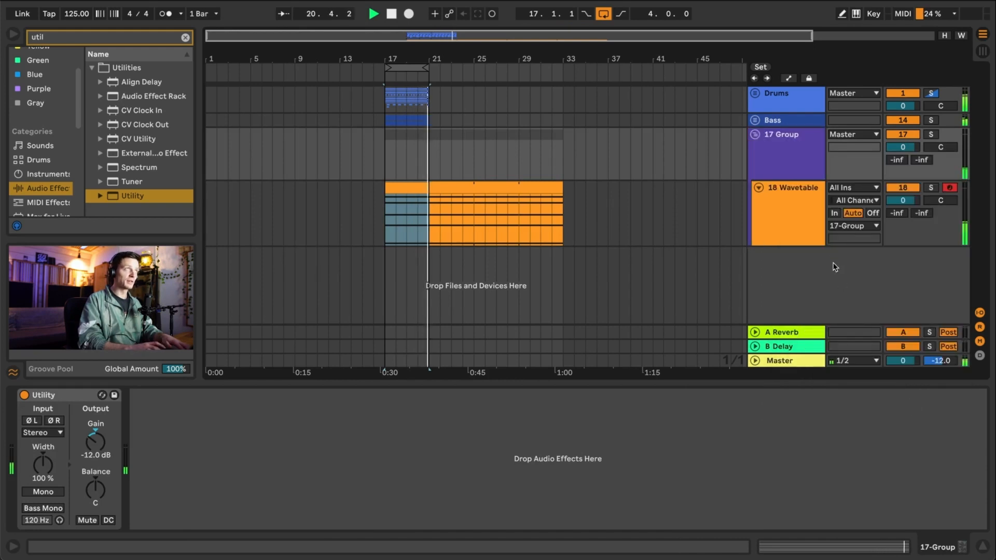
pyautogui.rightClick(786, 155)
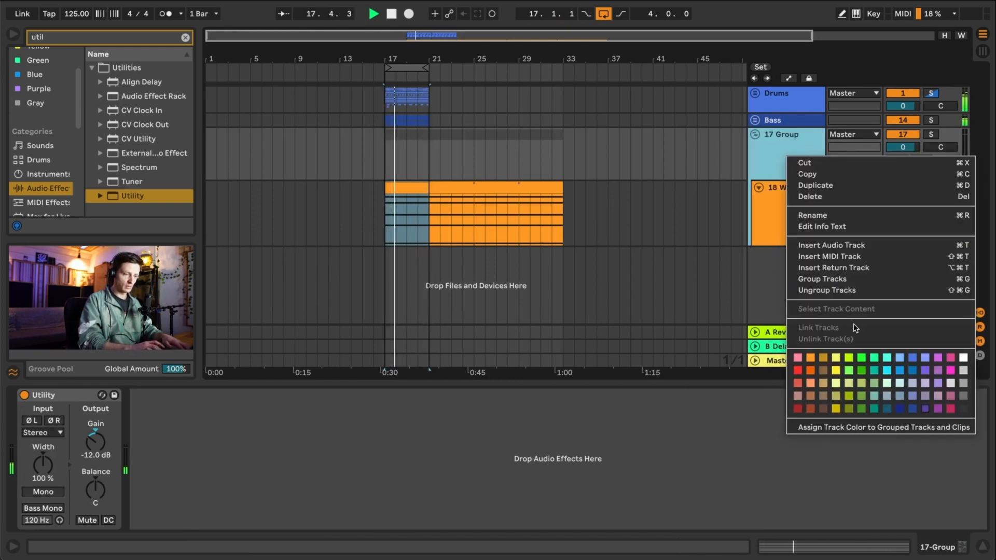
pyautogui.click(925, 399)
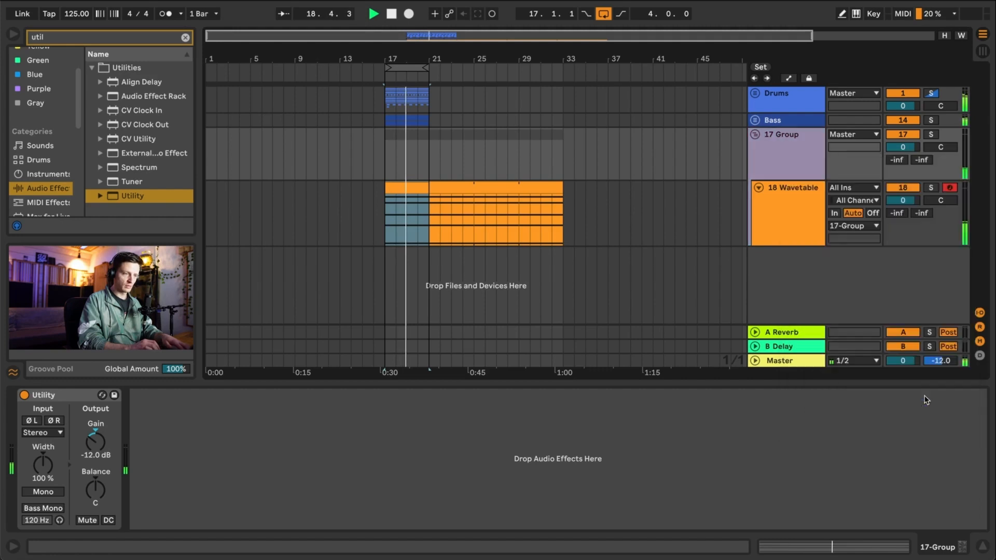
pyautogui.click(791, 159)
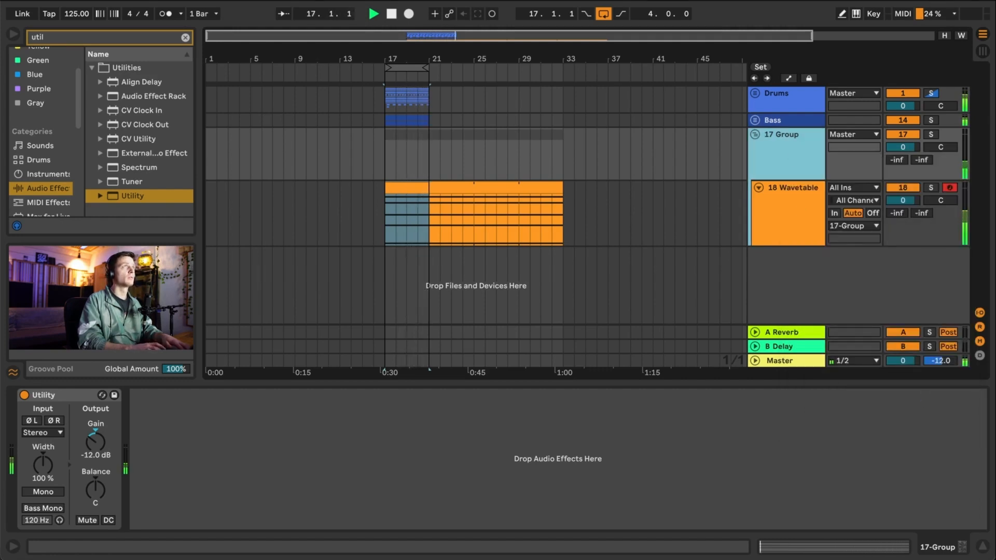
pyautogui.rightClick(795, 156)
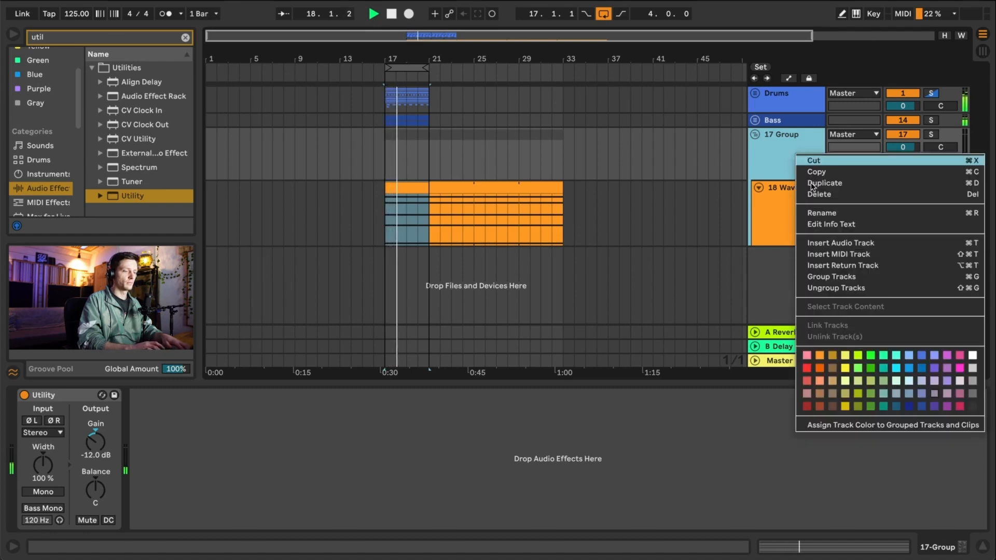
pyautogui.click(936, 370)
pyautogui.rightClick(774, 151)
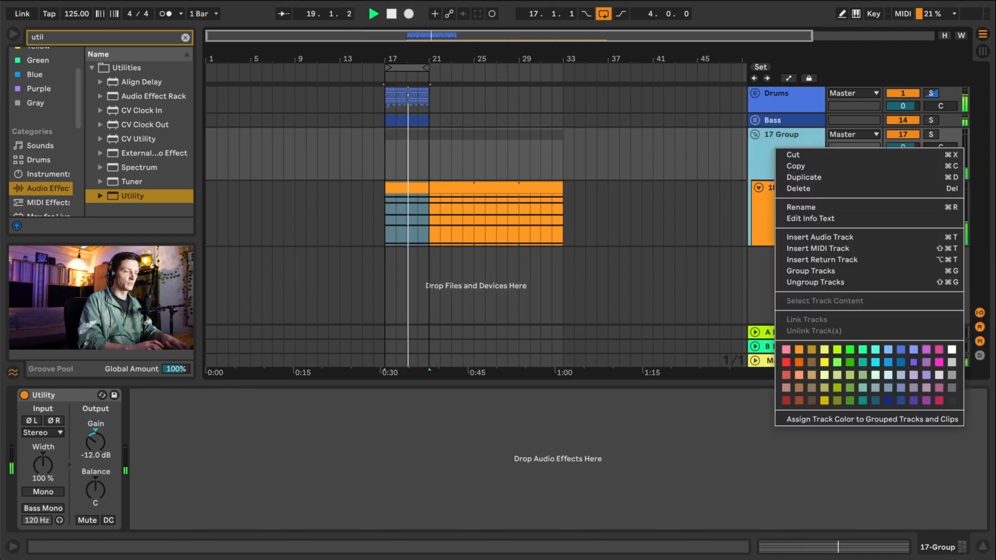
pyautogui.click(827, 419)
pyautogui.press('space')
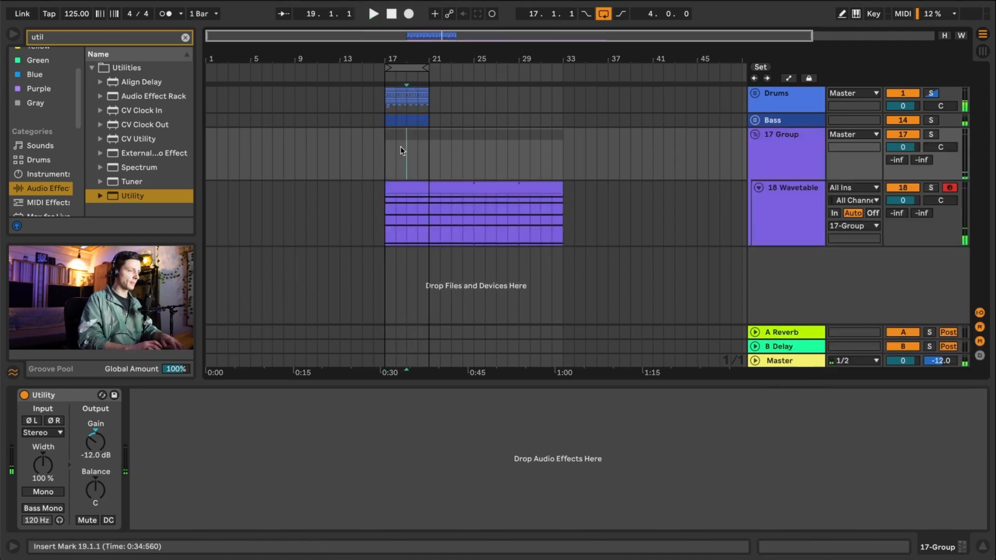
# - Set the Wavetable's Transpose to -12 st, the Osc 1 wavetable position to 68 % and the first filter frequency to 331 Hz
pyautogui.click(802, 234)
pyautogui.press('space')
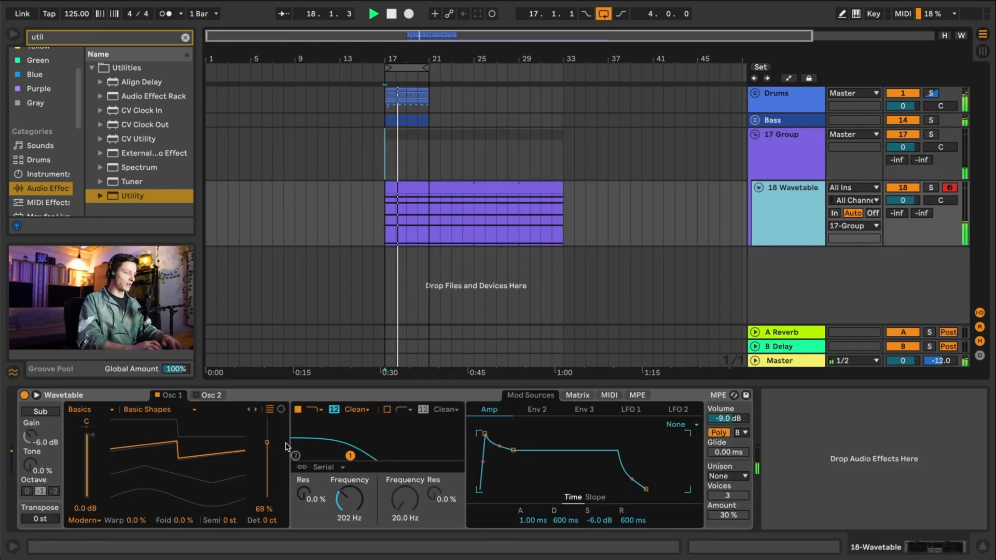
pyautogui.moveTo(335, 493); pyautogui.dragTo(266, 446)
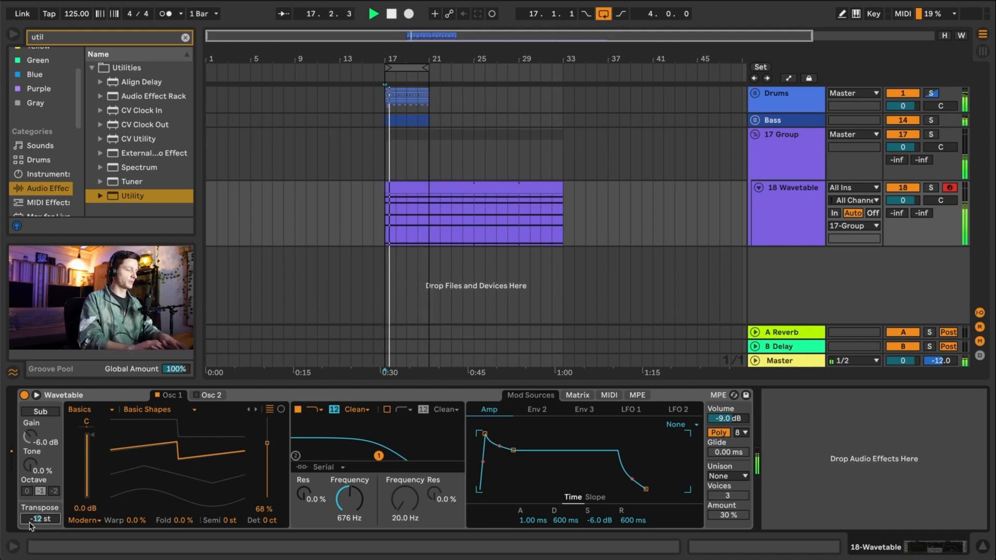
pyautogui.moveTo(350, 498)
pyautogui.mouseDown()
pyautogui.moveTo(355, 521)
pyautogui.moveTo(350, 490)
pyautogui.mouseUp()
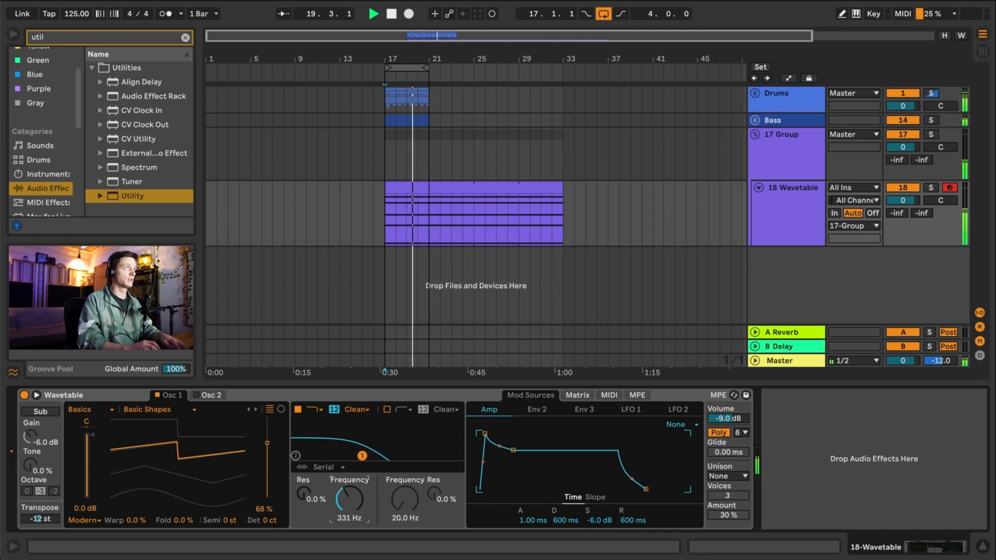
# - Set the Wavetable's unison mode to Shimmer with a 7.8 % amount and its first filter frequency to 313 Hz
pyautogui.click(733, 478)
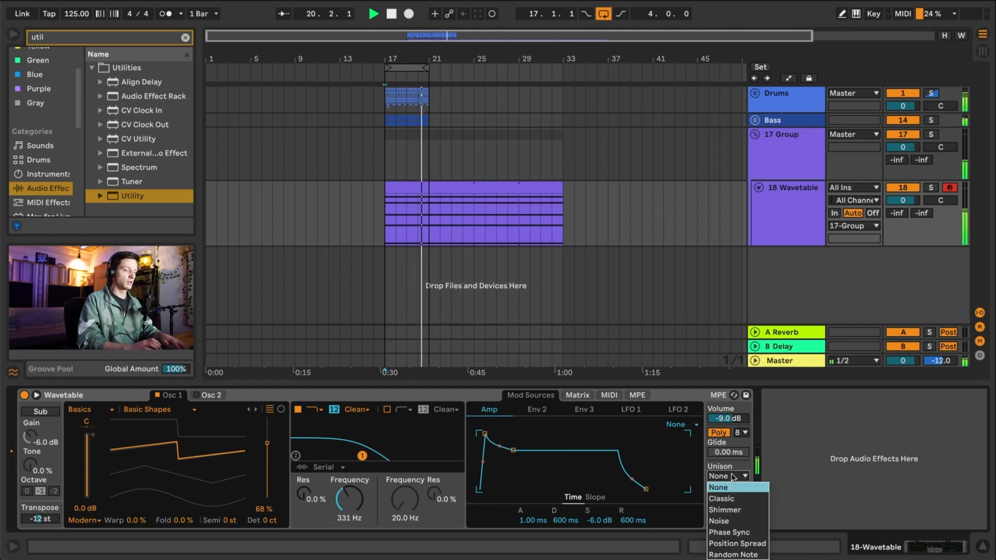
pyautogui.click(742, 511)
pyautogui.click(736, 516)
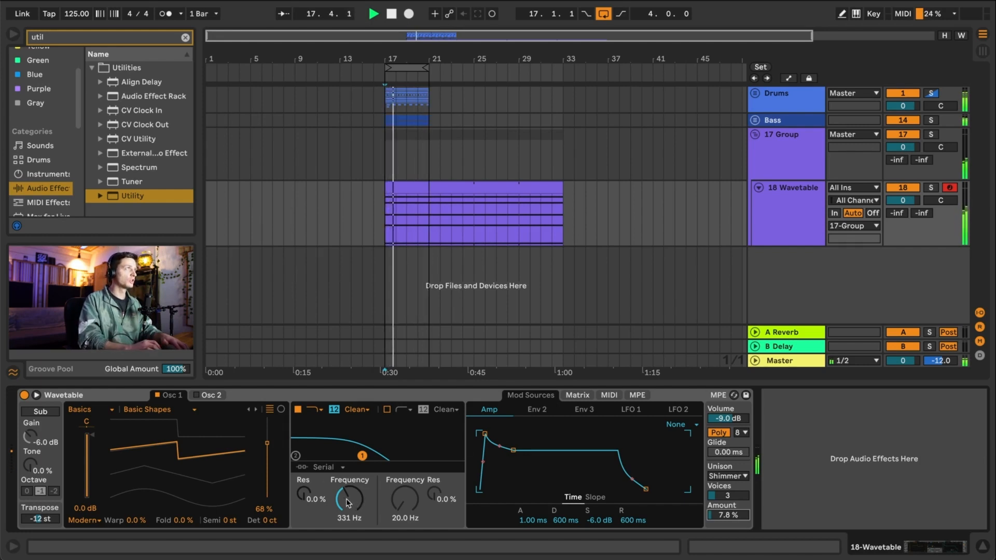
pyautogui.moveTo(355, 501)
pyautogui.mouseDown()
pyautogui.moveTo(355, 465)
pyautogui.moveTo(348, 502)
pyautogui.mouseUp()
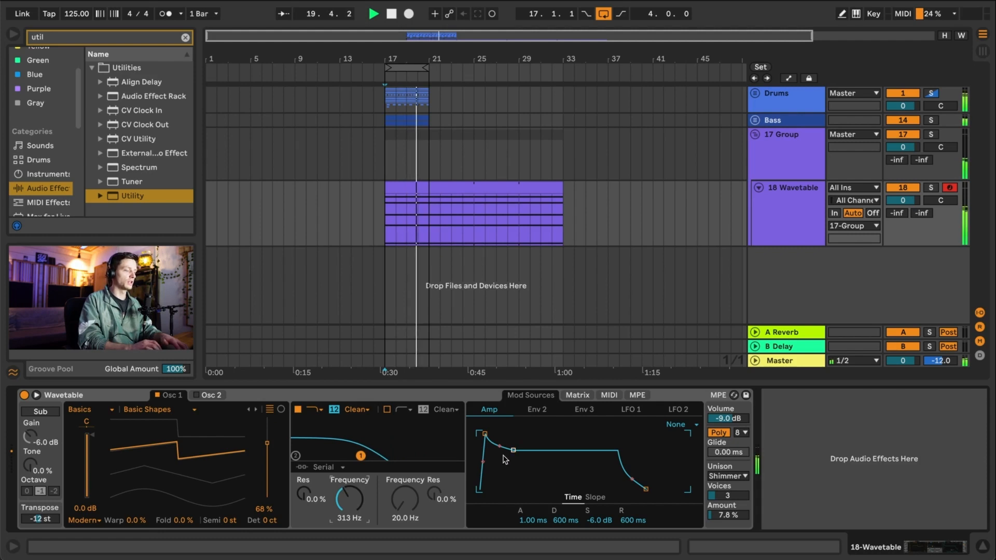
# - Shape the amp envelope with 420 ms decay, 0.0 dB sustain and 790 ms release, and set the first filter frequency to 331 Hz
pyautogui.moveTo(513, 451); pyautogui.dragTo(512, 434)
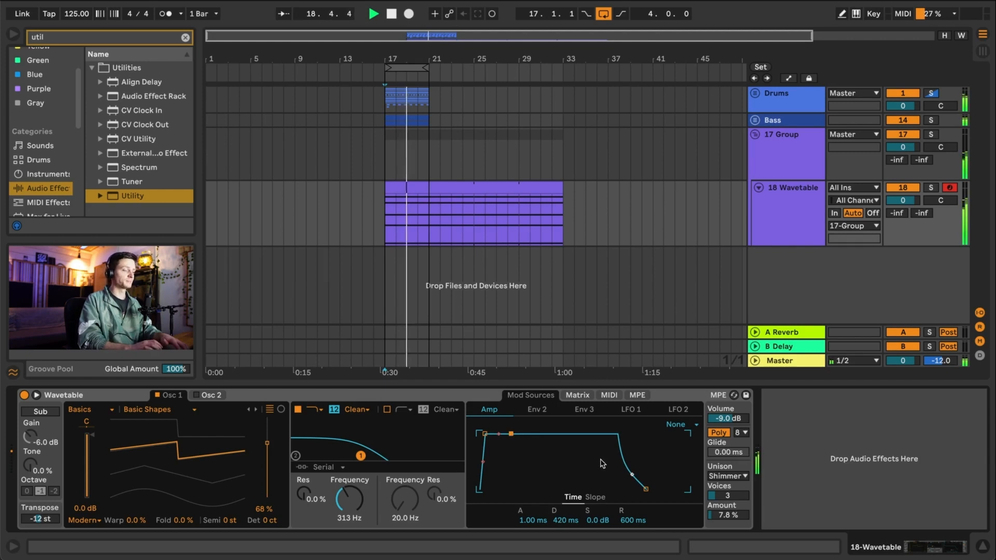
pyautogui.moveTo(647, 492); pyautogui.dragTo(650, 490)
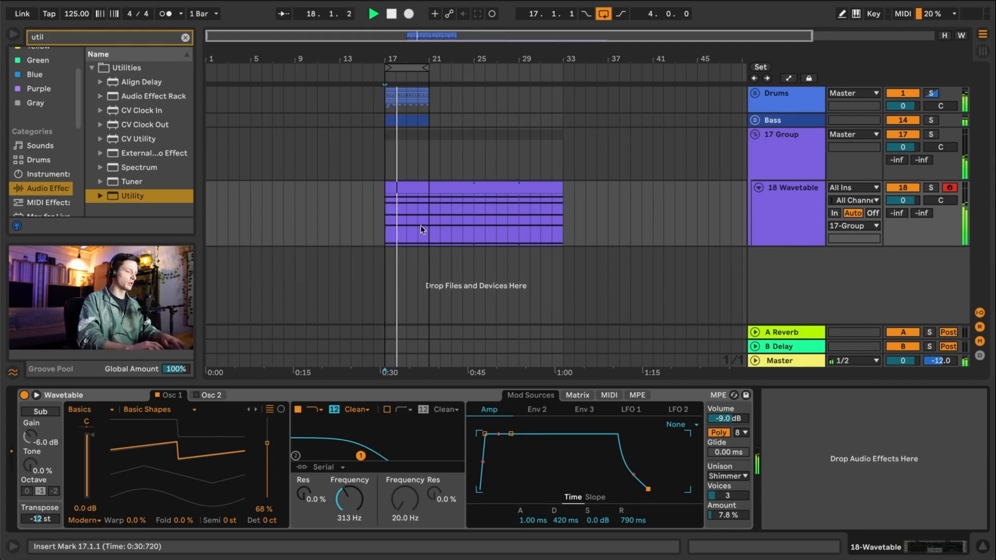
pyautogui.moveTo(349, 499); pyautogui.dragTo(349, 499)
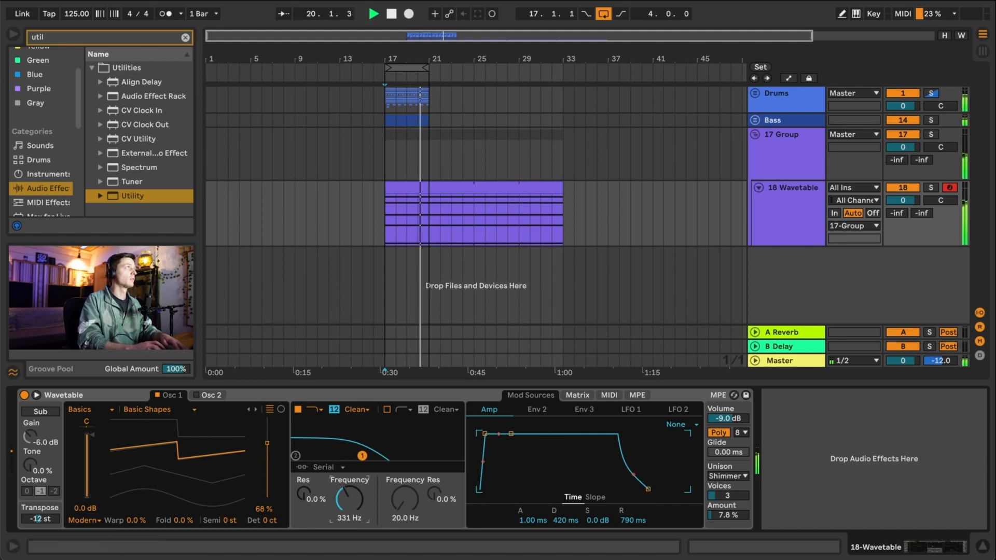
# - Enable Osc 2 in the Wavetable and set its wavetable position to 84 % and its detune to 7 ct
pyautogui.click(200, 395)
pyautogui.click(196, 395)
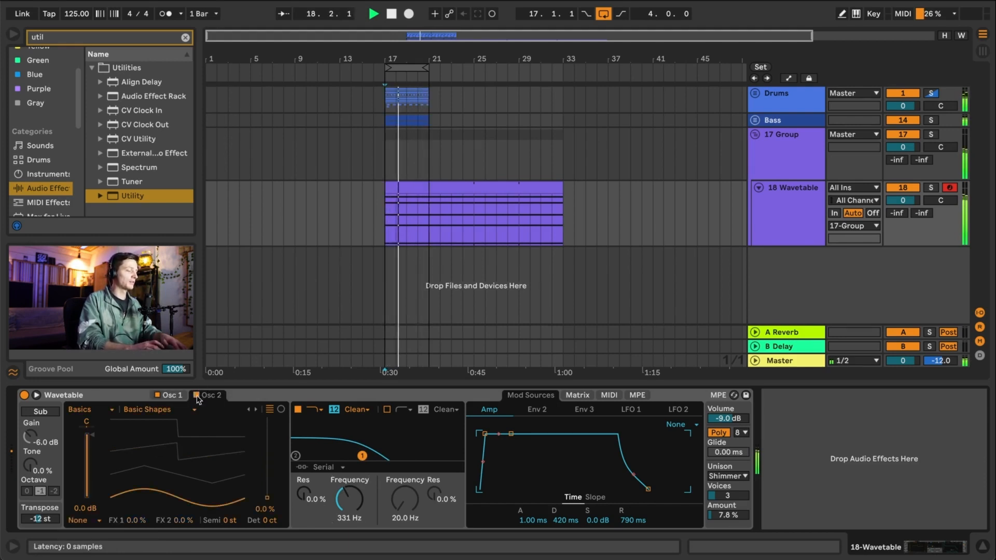
pyautogui.moveTo(267, 498); pyautogui.dragTo(267, 431)
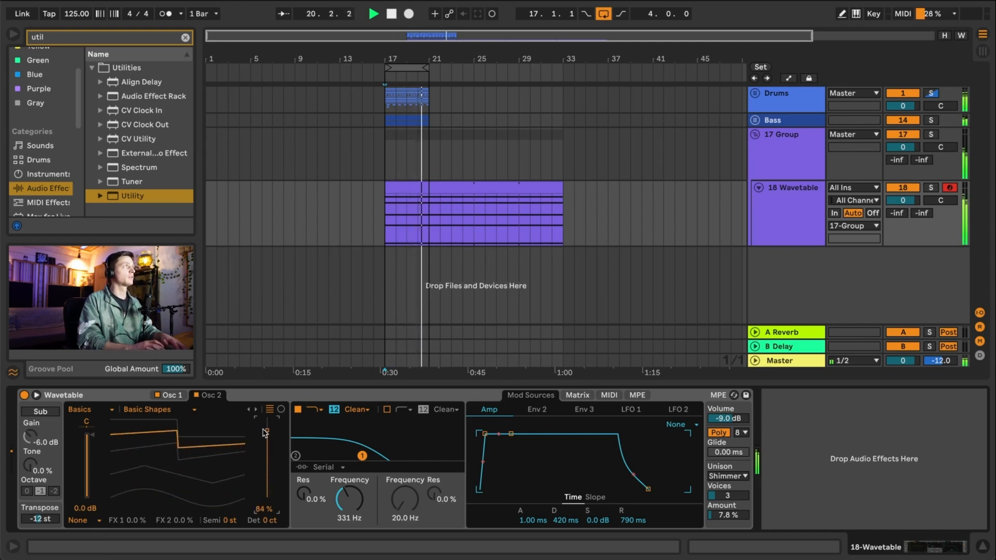
pyautogui.moveTo(274, 523); pyautogui.dragTo(274, 514)
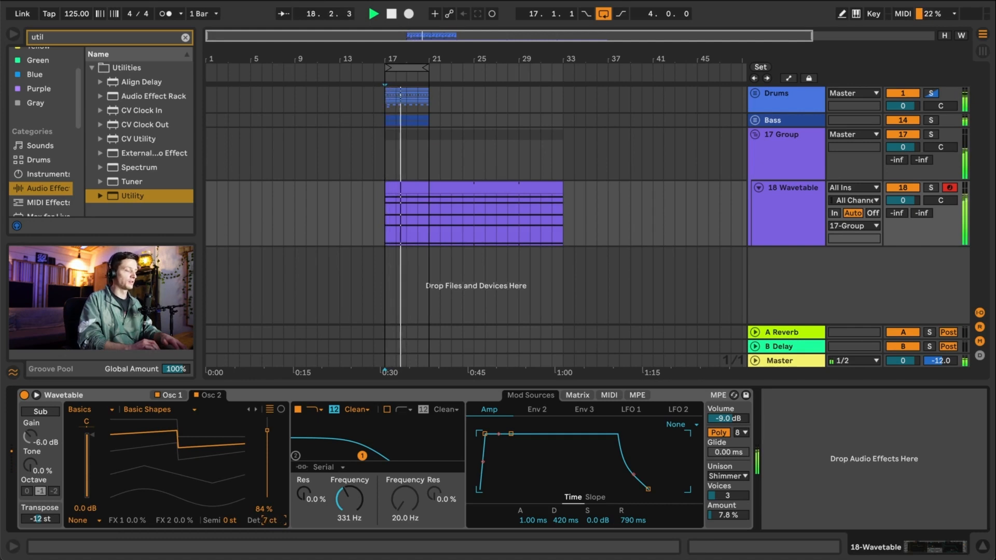
# - Detune Osc 1 to -6 ct and set the first filter frequency to 153 Hz
pyautogui.click(167, 396)
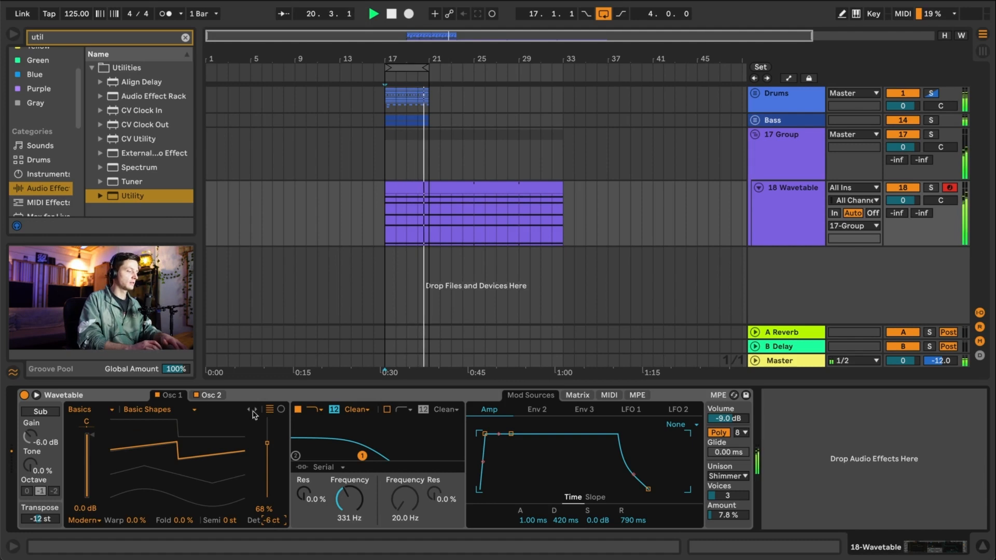
pyautogui.moveTo(347, 505)
pyautogui.mouseDown()
pyautogui.moveTo(348, 479)
pyautogui.moveTo(348, 511)
pyautogui.mouseUp()
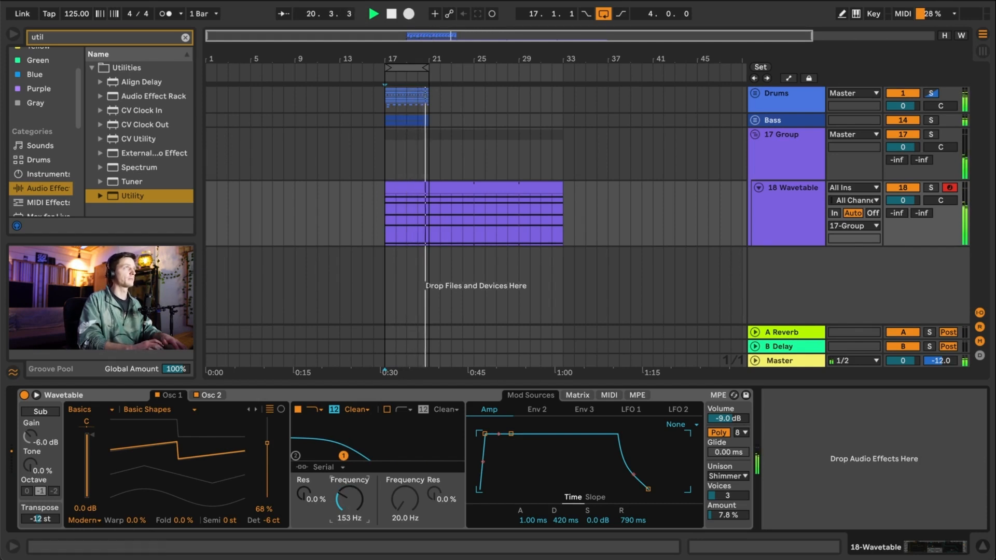
# - Search the audio effects for "eq" and load EQ Eight onto the Wavetable track
pyautogui.click(71, 38)
pyautogui.write('eq')
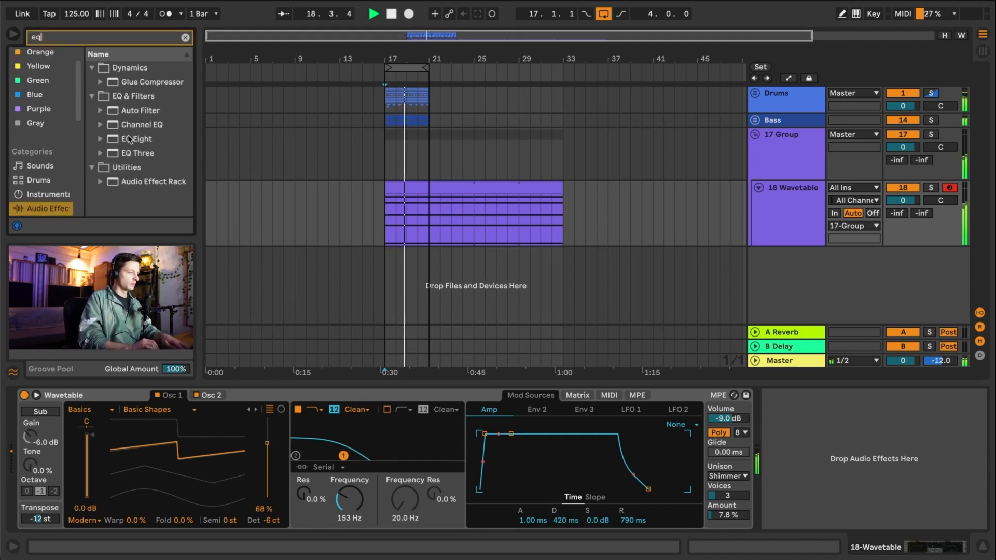
pyautogui.doubleClick(129, 139)
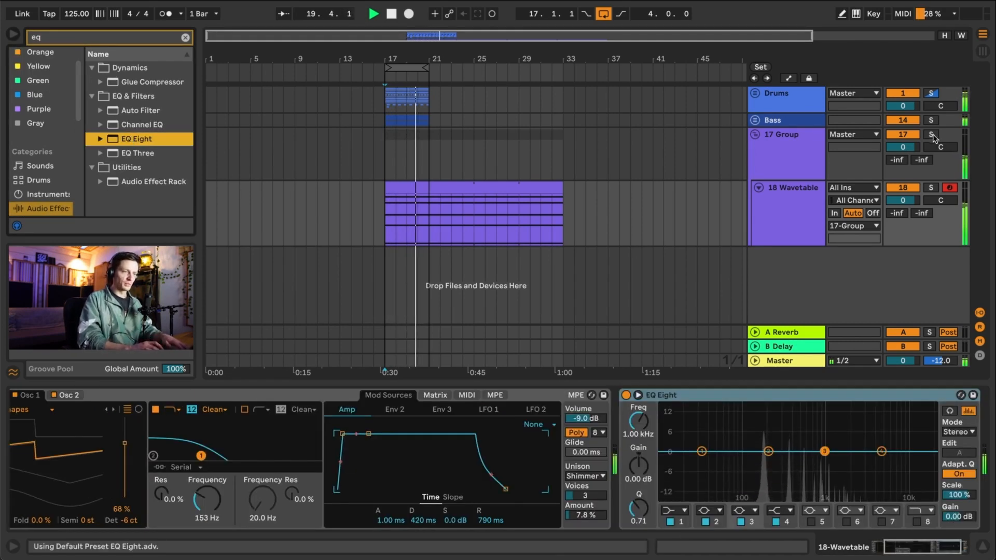
# - Solo the pad group and make EQ Eight's band 1 a low-cut filter at 290 Hz with Q 0.56
pyautogui.click(932, 135)
pyautogui.click(675, 511)
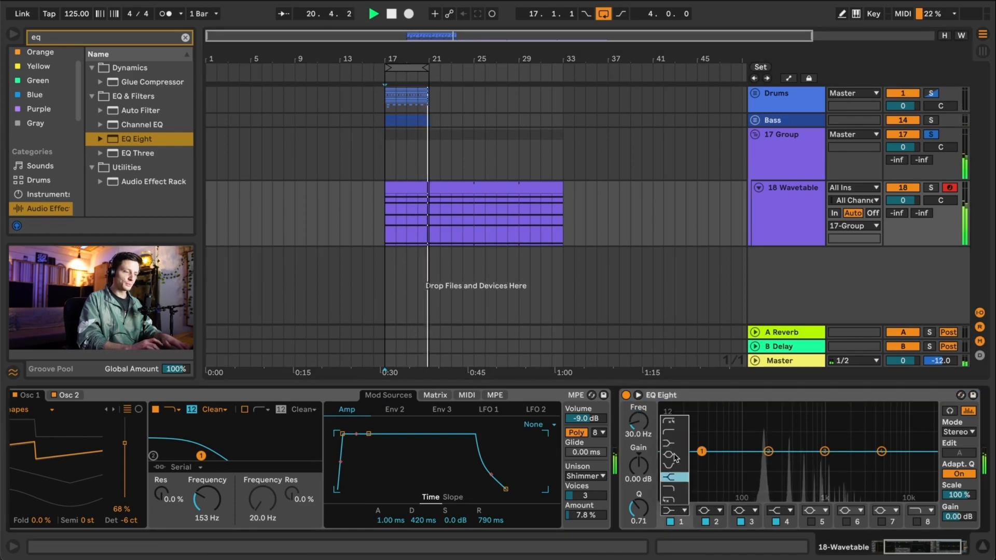
pyautogui.click(672, 433)
pyautogui.moveTo(702, 463); pyautogui.dragTo(781, 467)
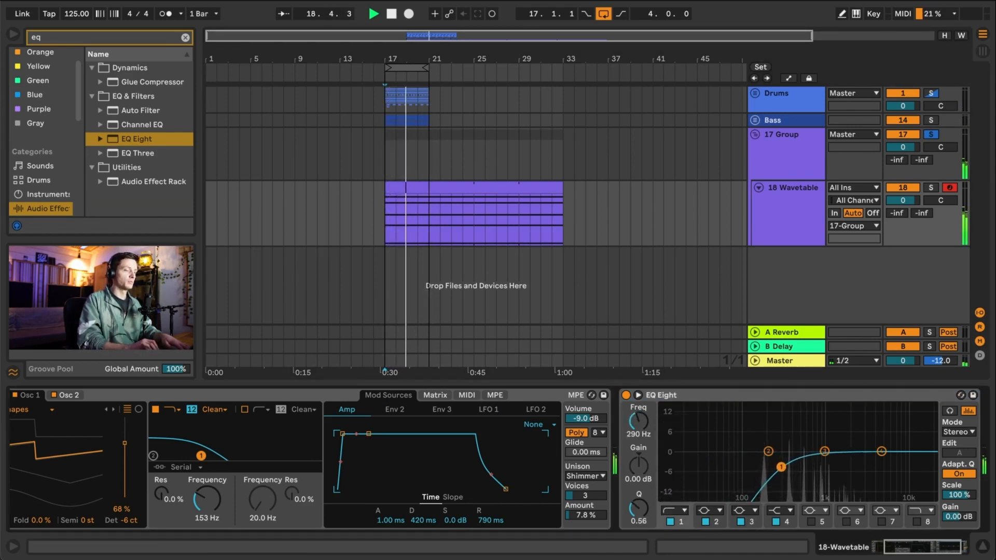
# - Cut EQ Eight's band 3 by 3.60 dB at 2.20 kHz with Q 1.14, sweeping the Wavetable's first filter and leaving it at 265 Hz
pyautogui.hscroll(2, 783, 470)
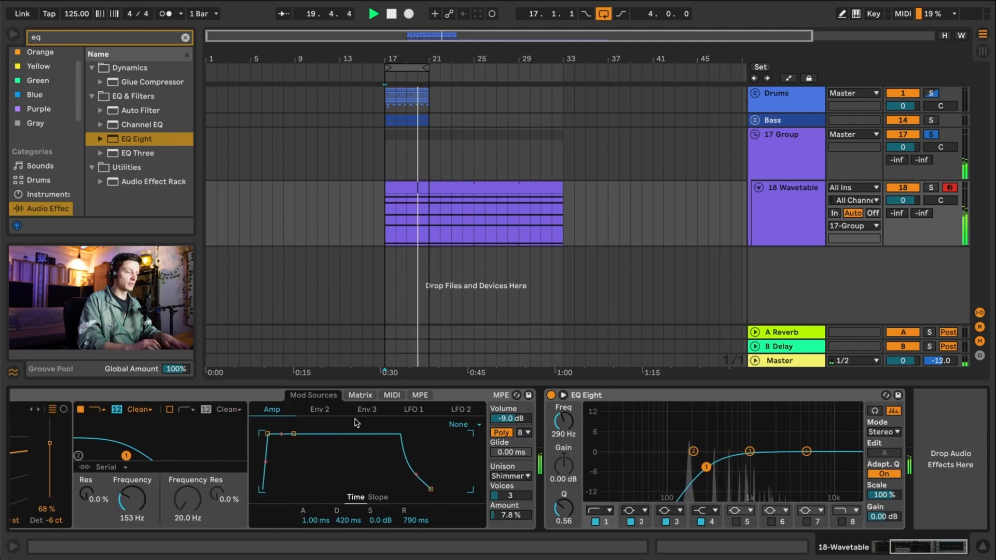
pyautogui.moveTo(142, 503); pyautogui.dragTo(142, 477)
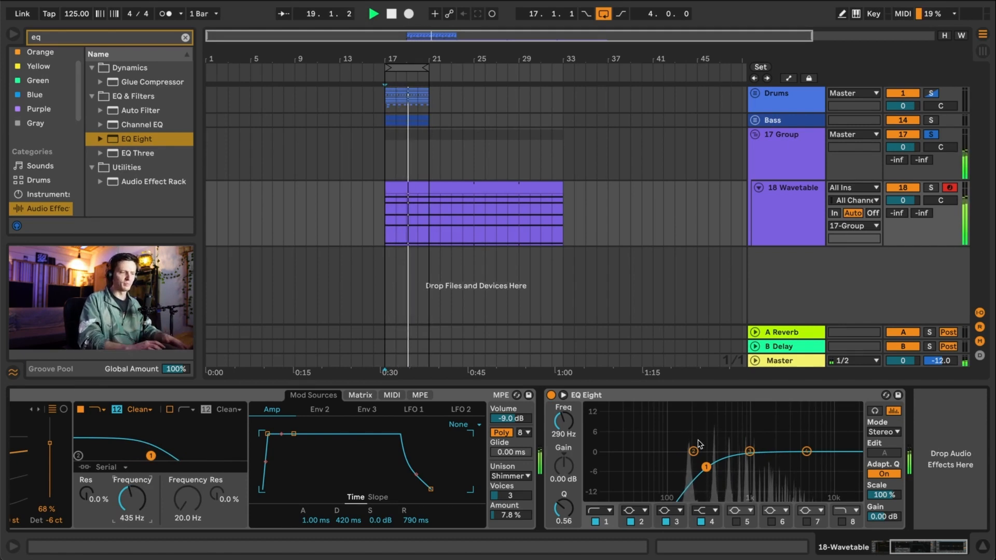
pyautogui.moveTo(750, 452); pyautogui.dragTo(752, 452)
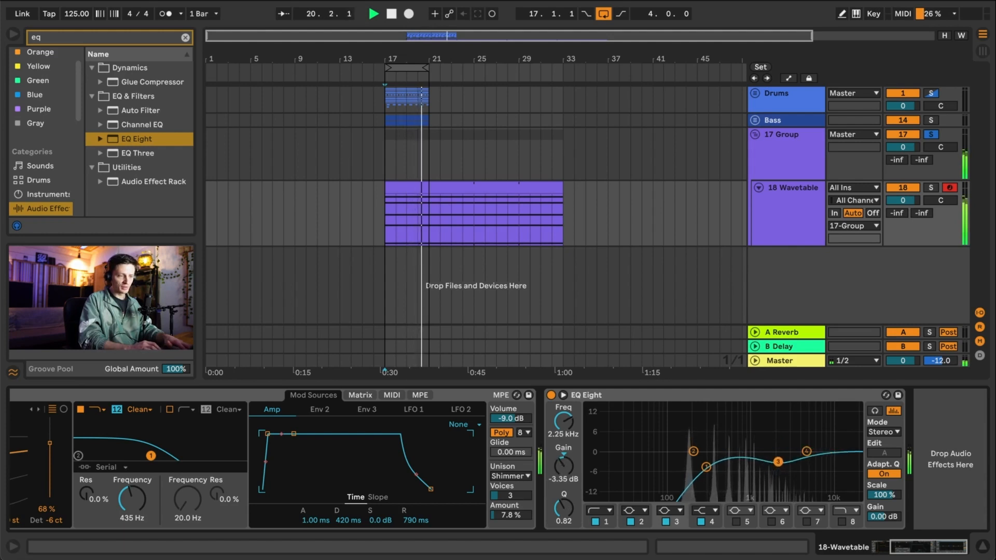
pyautogui.moveTo(140, 500); pyautogui.dragTo(140, 459)
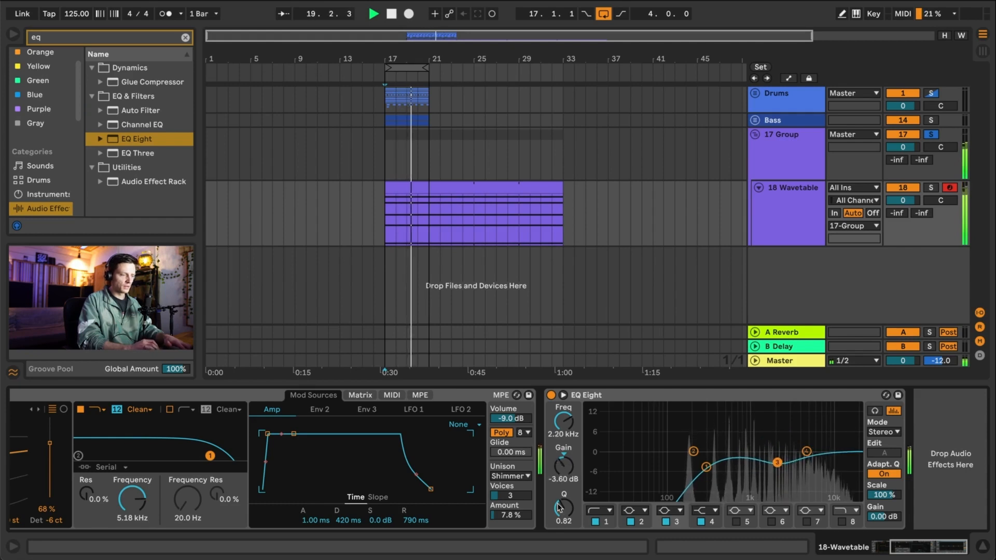
pyautogui.moveTo(134, 499); pyautogui.dragTo(134, 539)
pyautogui.moveTo(134, 499); pyautogui.dragTo(134, 495)
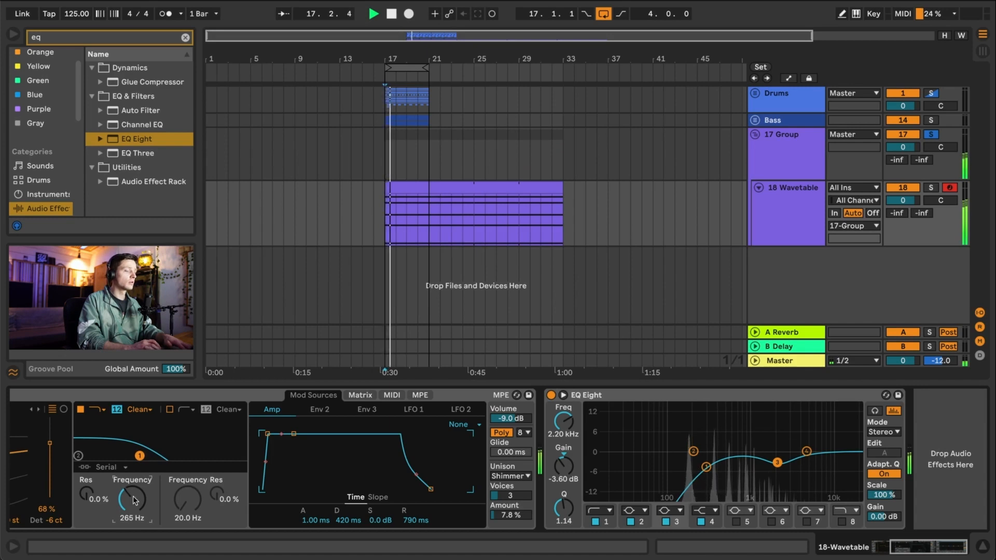
# - Boost EQ Eight's band 4 by 1.86 dB at 5.39 kHz and set the Wavetable's first filter frequency to 349 Hz
pyautogui.moveTo(805, 456); pyautogui.dragTo(809, 447)
pyautogui.moveTo(118, 502); pyautogui.dragTo(118, 459)
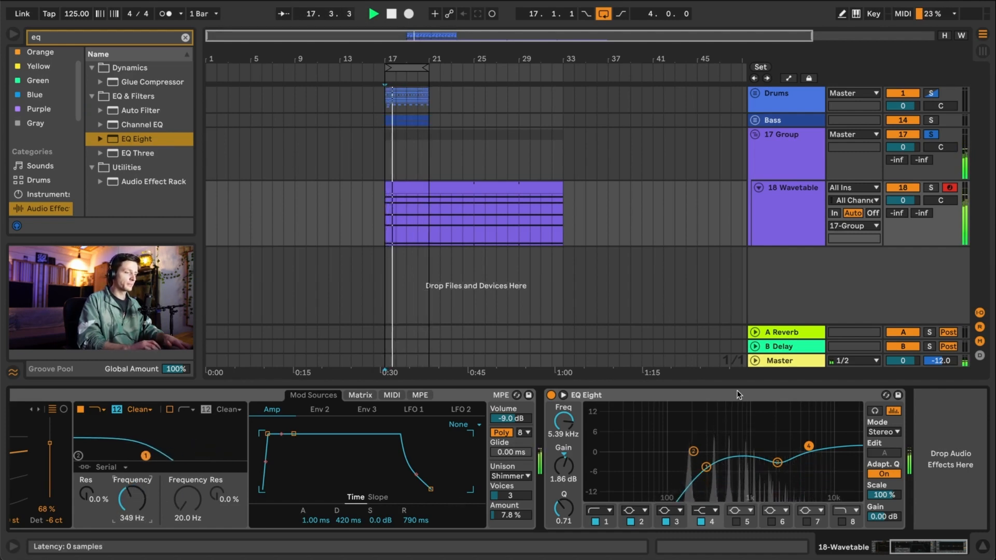
# - Search the audio effects for "echo" and load Echo from the Delay & Loop folder after EQ Eight
pyautogui.click(137, 40)
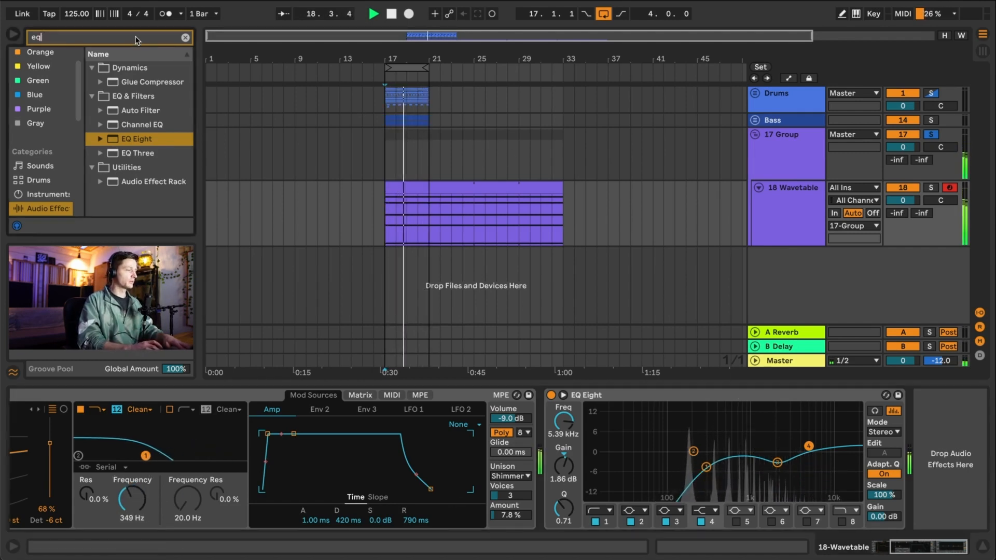
pyautogui.write('echo')
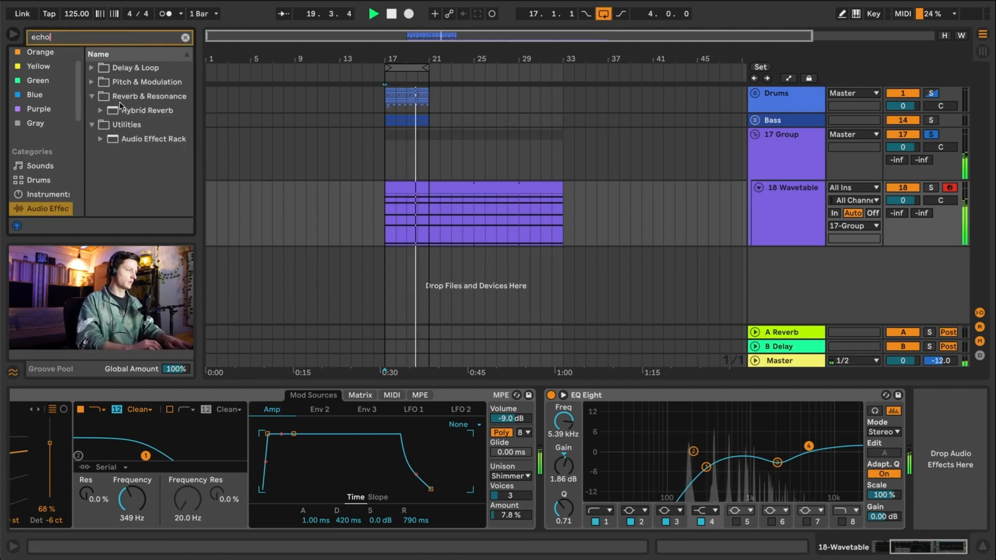
pyautogui.click(92, 67)
pyautogui.doubleClick(123, 83)
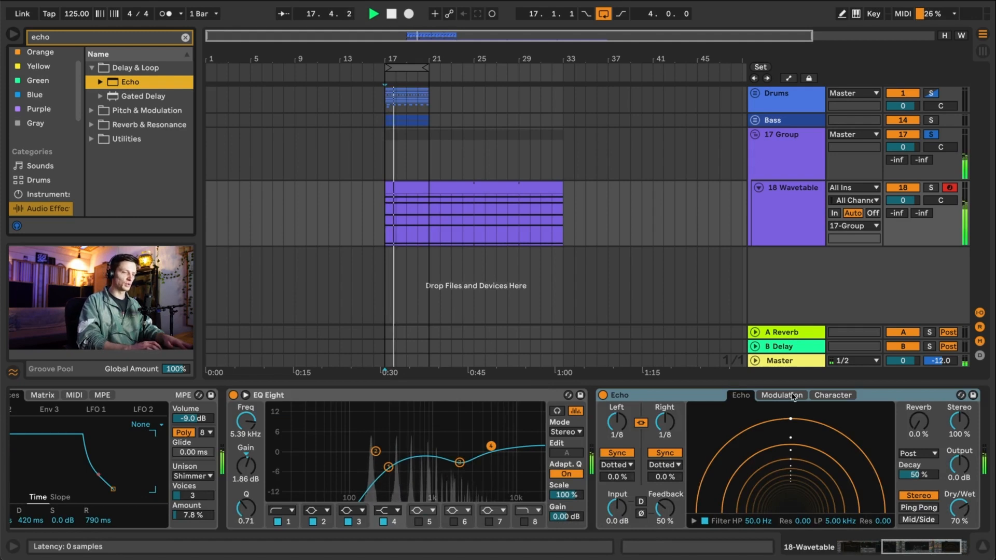
# - Set Echo's right delay offset to -4.1 %, feedback to 61 %, Dry/Wet to 40 % and high-pass filter to 173 Hz
pyautogui.click(896, 397)
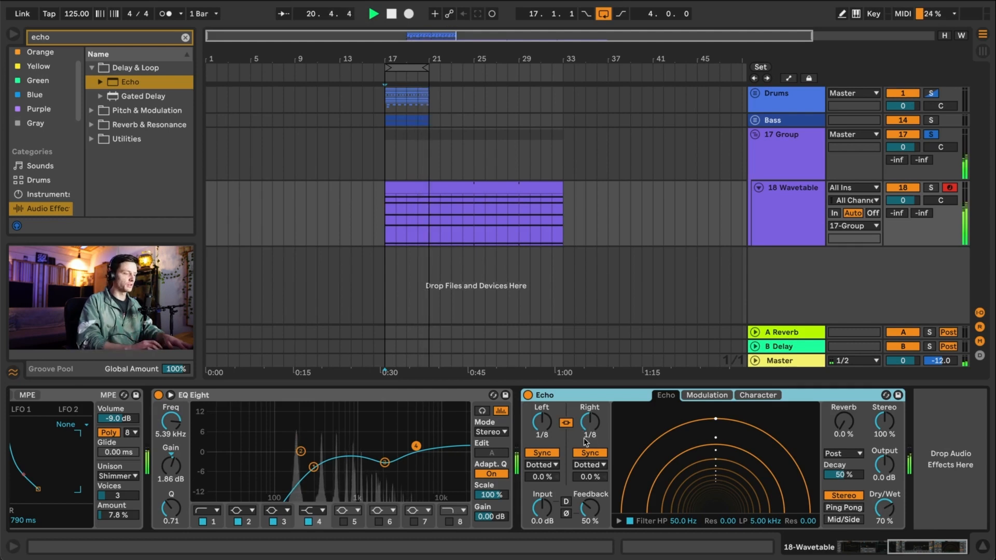
pyautogui.moveTo(597, 480); pyautogui.dragTo(597, 488)
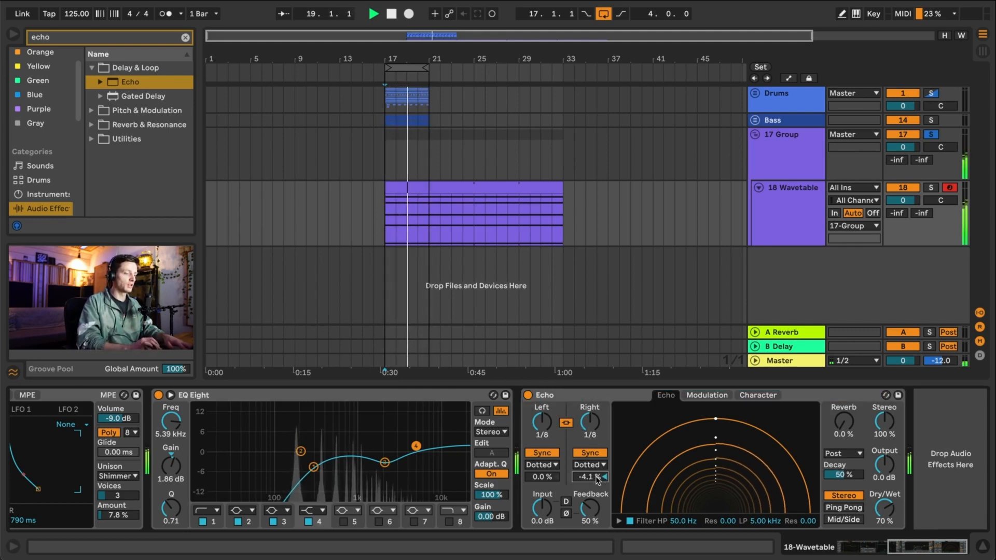
pyautogui.click(595, 504)
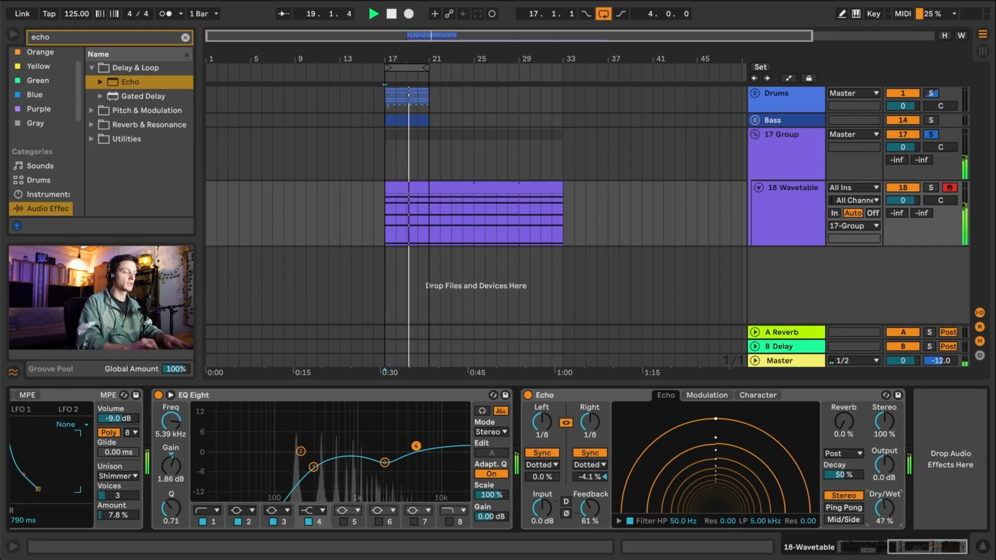
pyautogui.hscroll(-10, 67, 425)
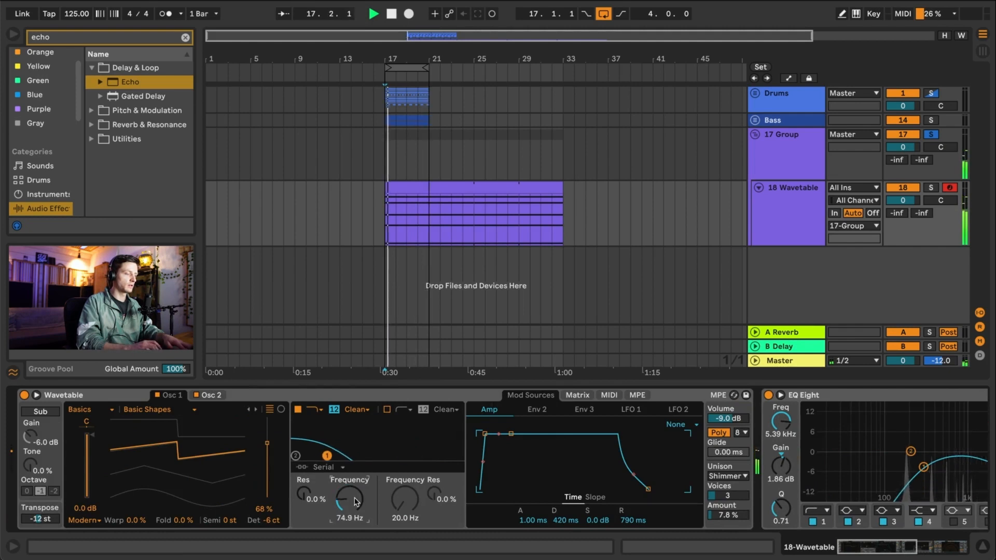
pyautogui.hscroll(10, 893, 498)
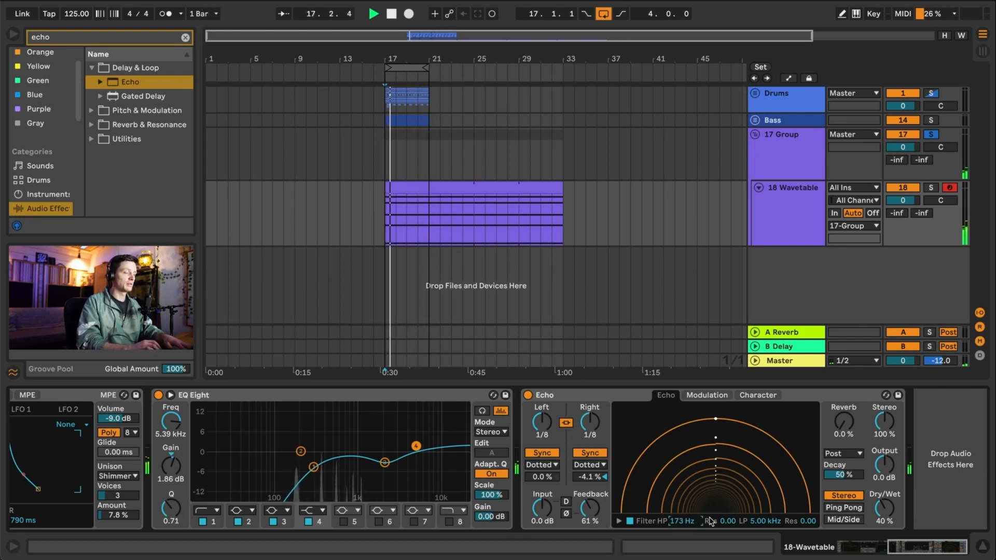
# - Sweep Echo's low-pass filter and leave it at 12.3 kHz, and set the Wavetable's first filter frequency to 238 Hz
pyautogui.hscroll(-10, 459, 443)
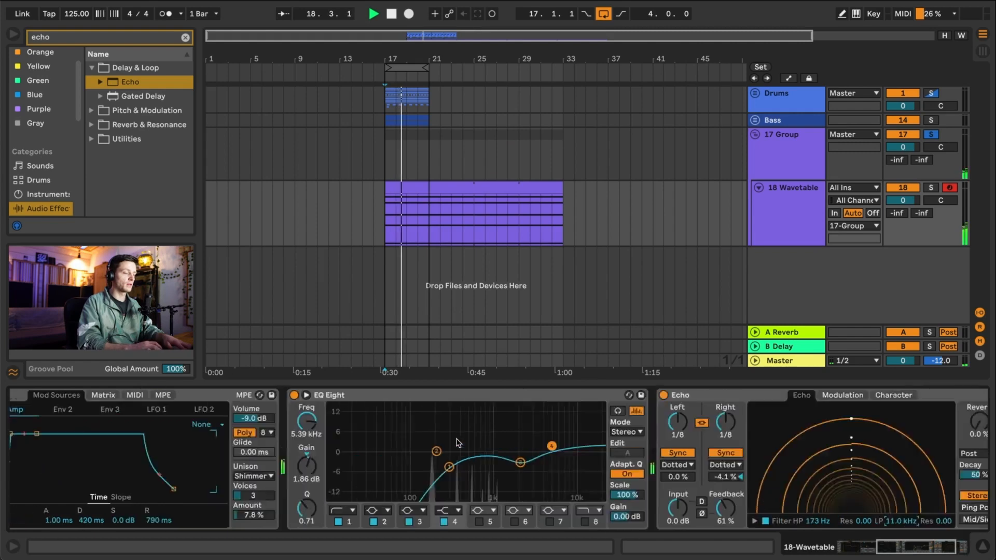
pyautogui.moveTo(347, 500)
pyautogui.mouseDown()
pyautogui.moveTo(347, 446)
pyautogui.moveTo(346, 486)
pyautogui.mouseUp()
pyautogui.hscroll(10, 347, 500)
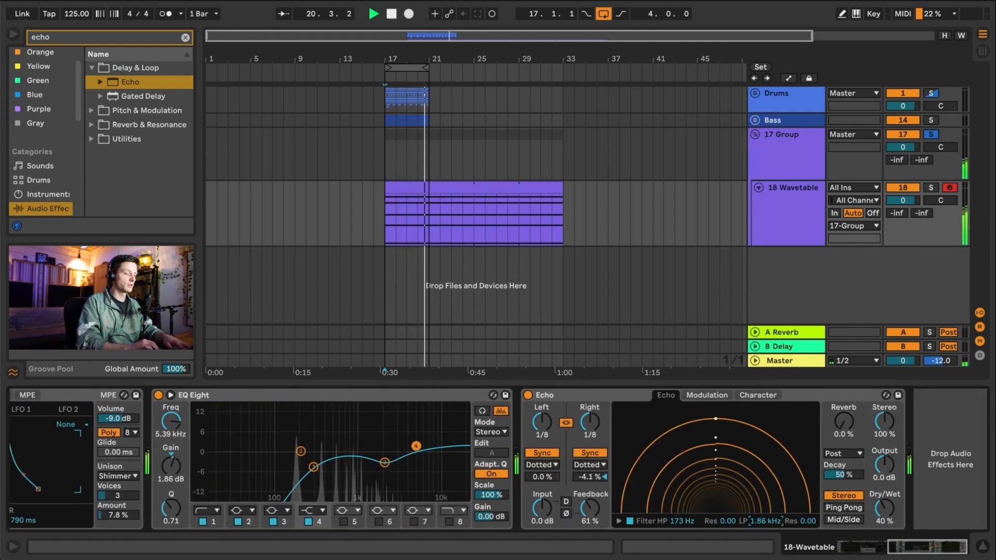
pyautogui.moveTo(765, 521); pyautogui.dragTo(765, 501)
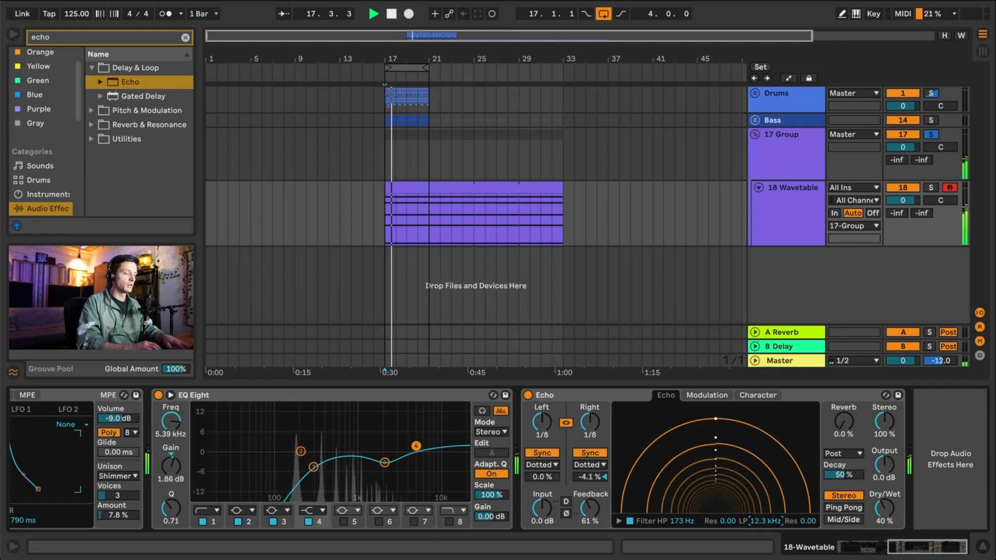
pyautogui.hscroll(-10, 275, 485)
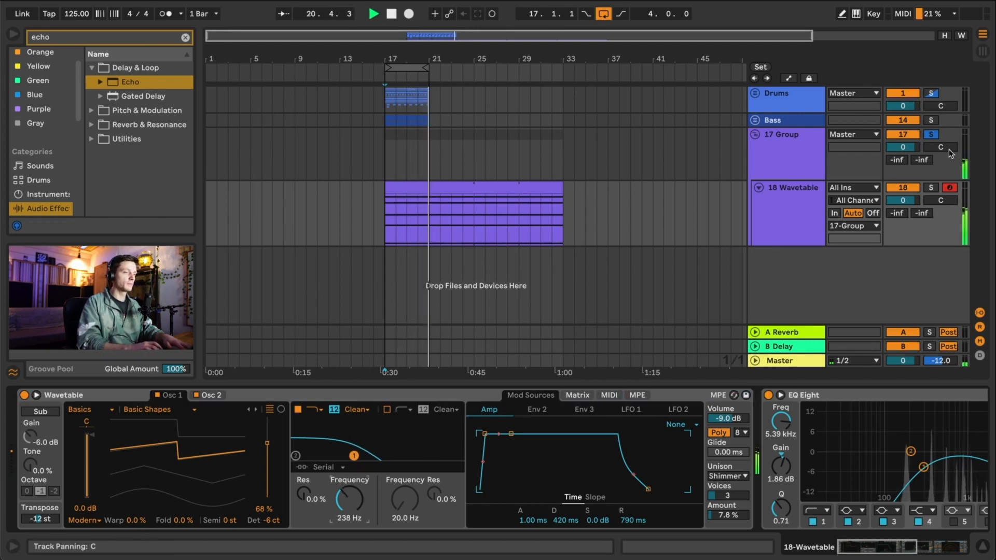
# - Unsolo the pad group and compare the mix with and without it by switching the group off and back on
pyautogui.click(933, 135)
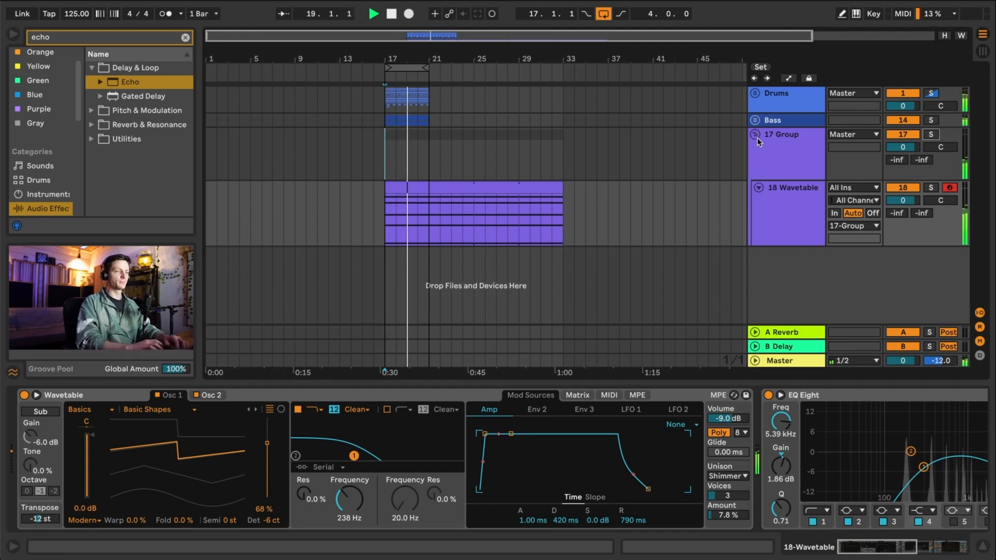
pyautogui.click(914, 136)
pyautogui.click(914, 136)
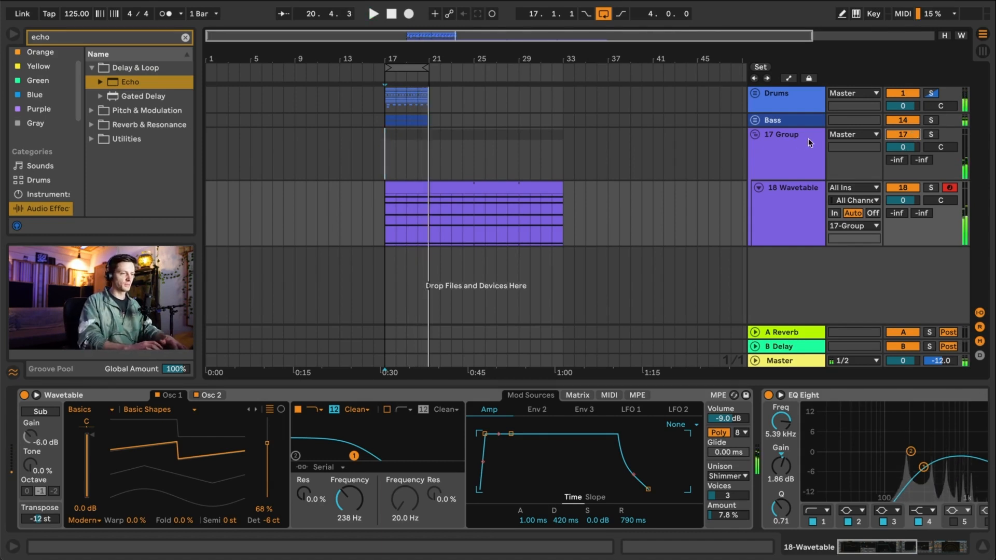
pyautogui.click(902, 135)
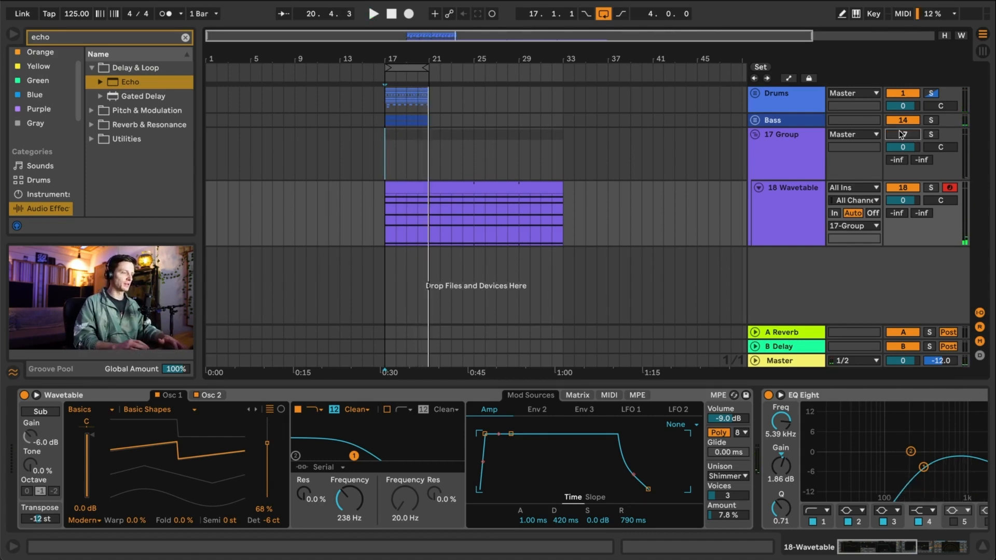
pyautogui.press('space')
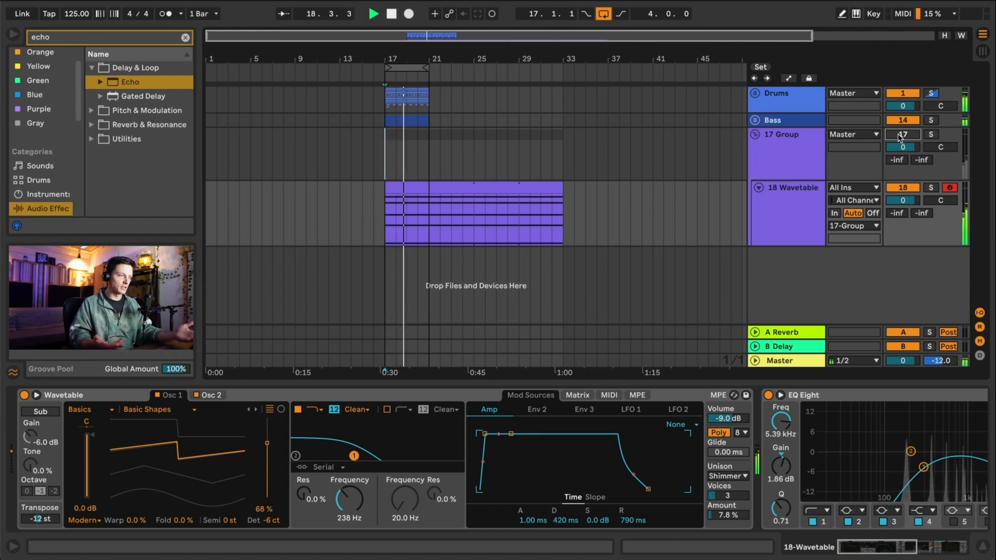
pyautogui.click(901, 136)
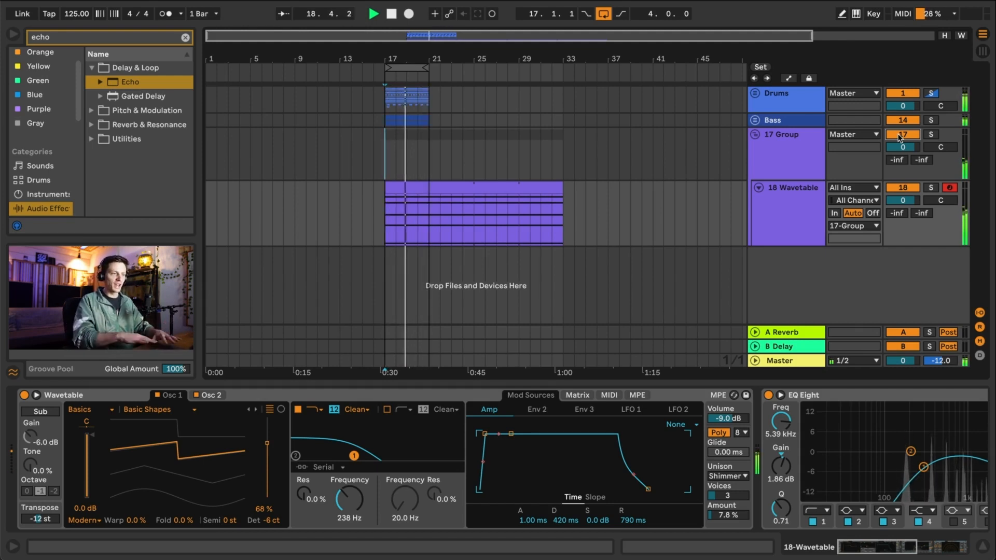
pyautogui.click(807, 149)
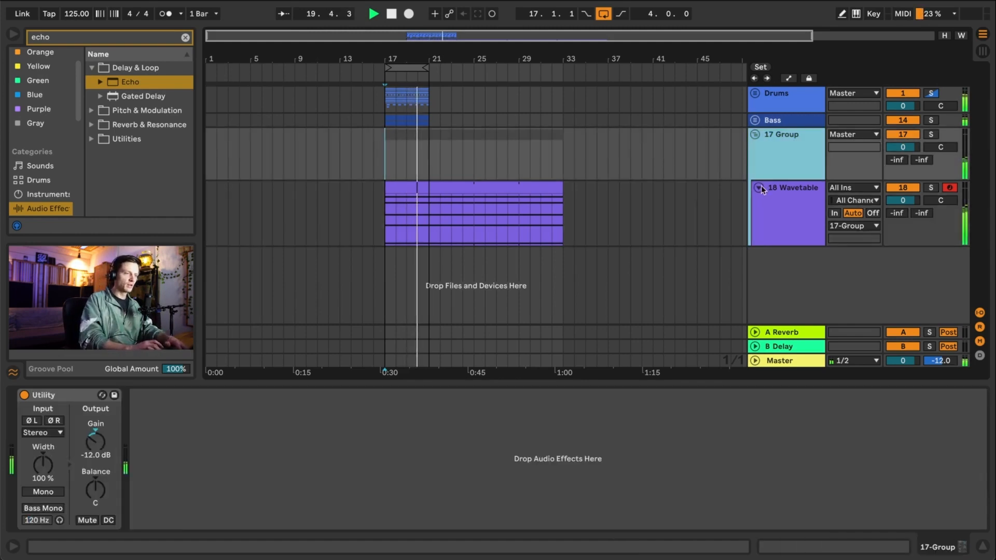
pyautogui.click(775, 195)
pyautogui.click(774, 154)
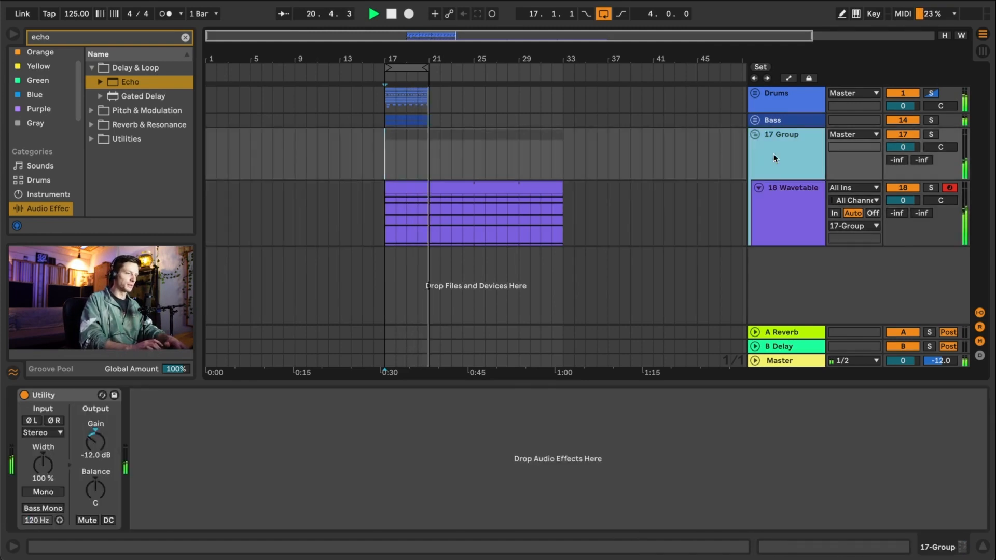
pyautogui.click(783, 191)
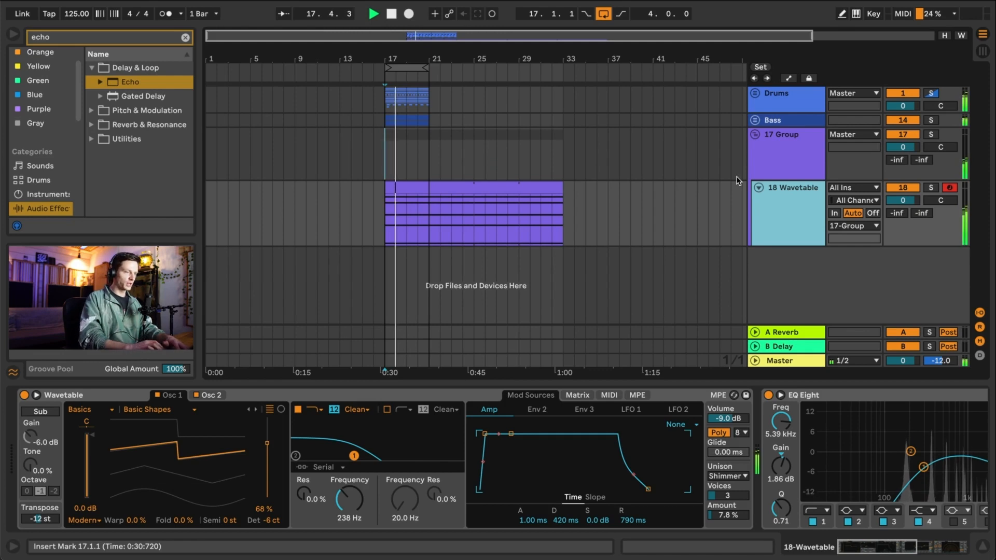
# - Stop playback and shorten the Wavetable pad clip to 4 bars so it ends at bar 21
pyautogui.press('space')
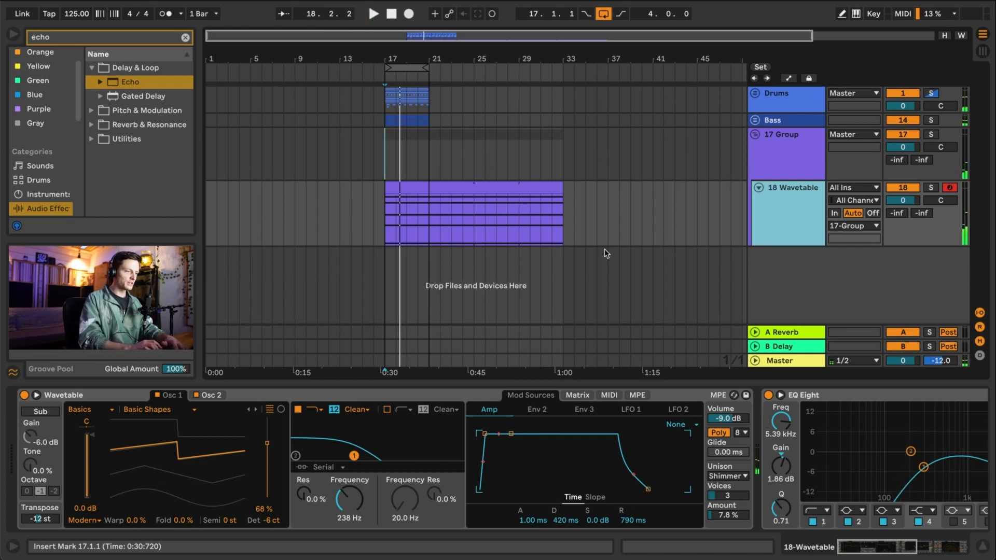
pyautogui.click(446, 190)
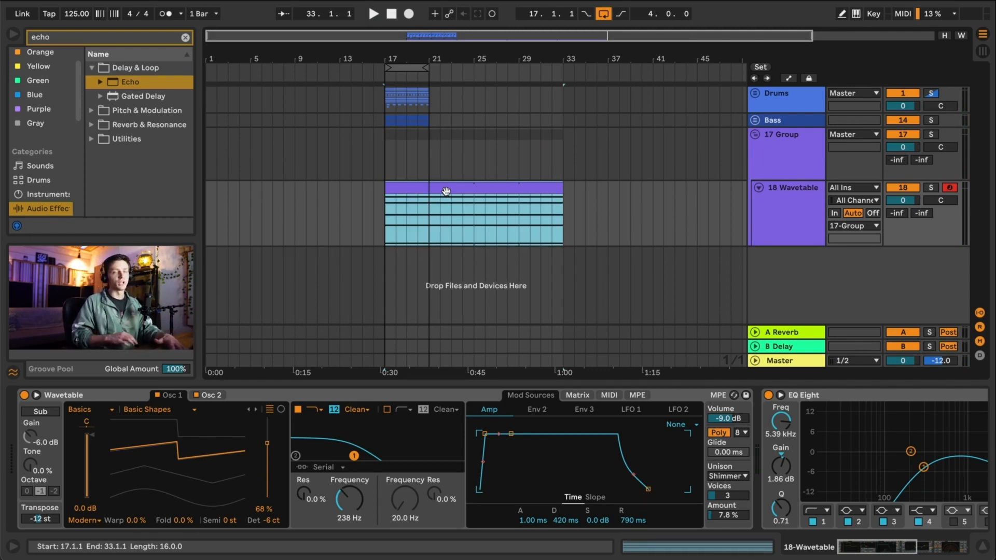
pyautogui.moveTo(561, 189); pyautogui.dragTo(432, 191)
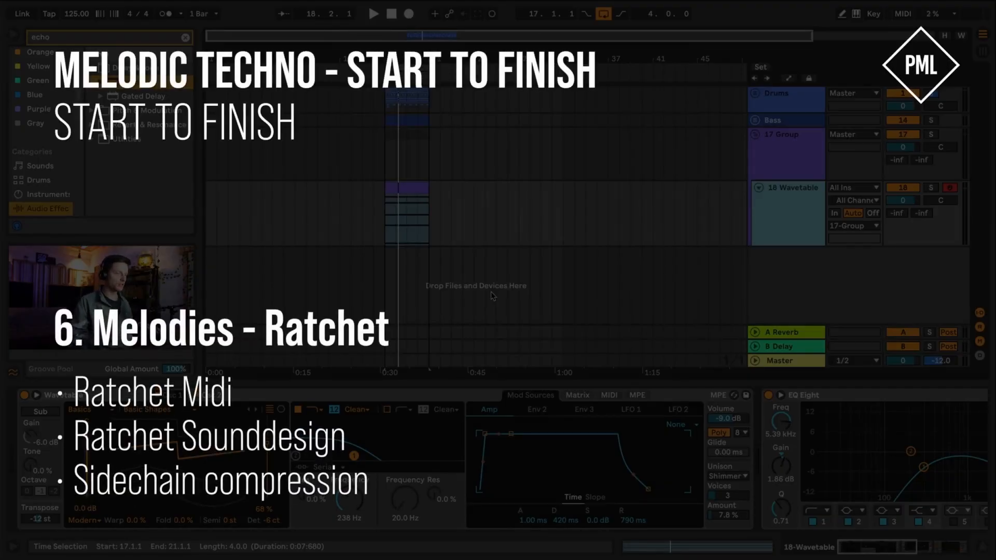
# - Play the loop briefly from bar 17 and rename the group Melodics and the Wavetable track Pad
pyautogui.click(379, 200)
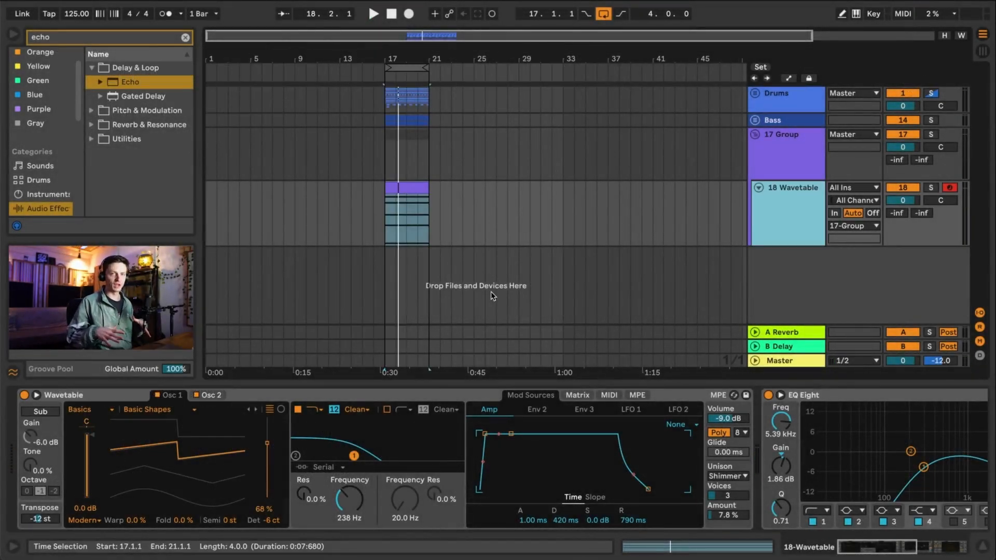
pyautogui.click(379, 203)
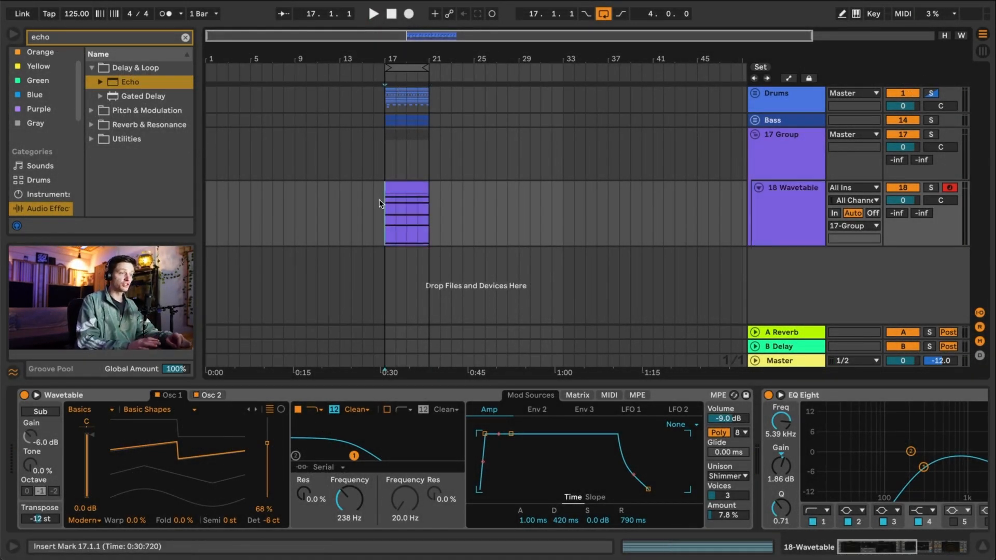
pyautogui.press('space')
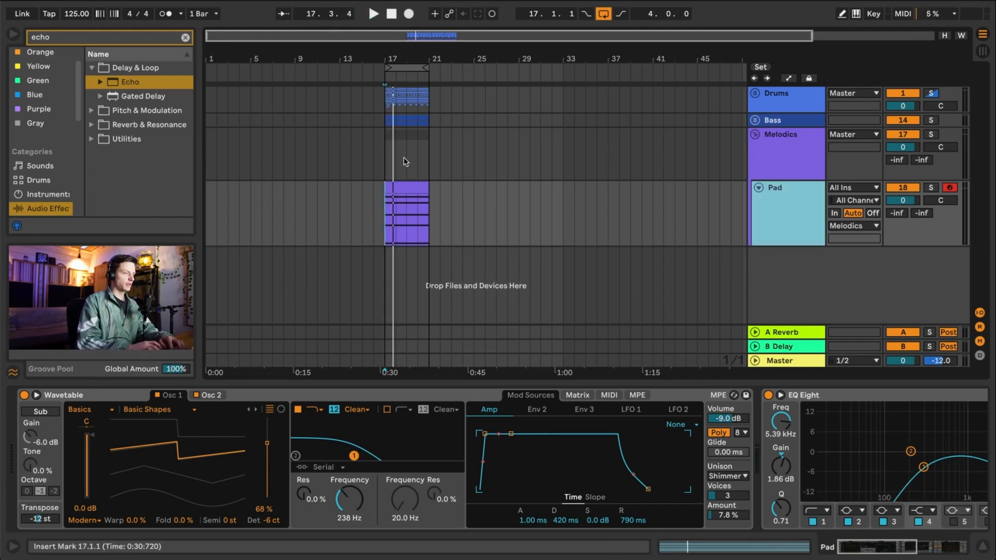
pyautogui.click(391, 156)
pyautogui.press('space')
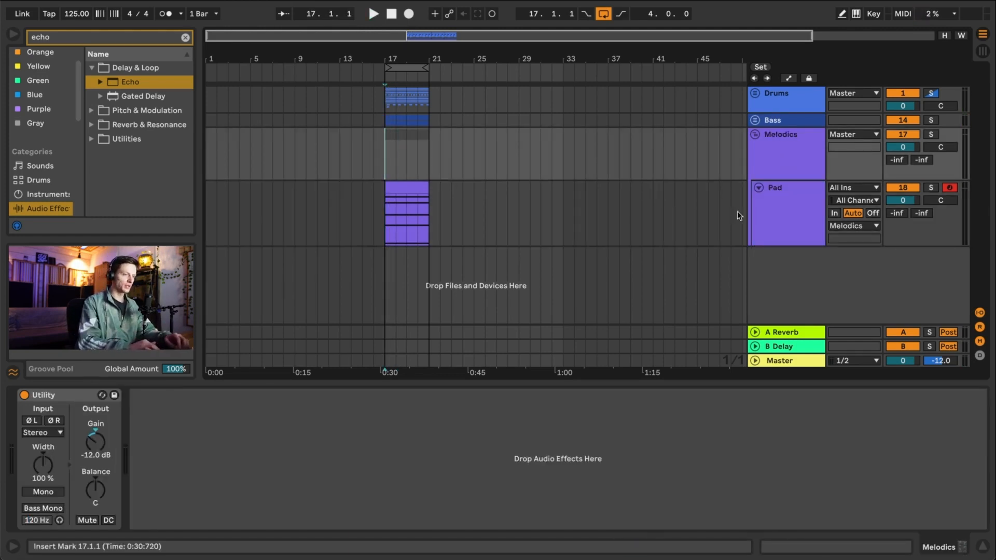
# - Insert a new MIDI track below the Pad track in the Melodics group
pyautogui.click(763, 212)
pyautogui.click(117, 1)
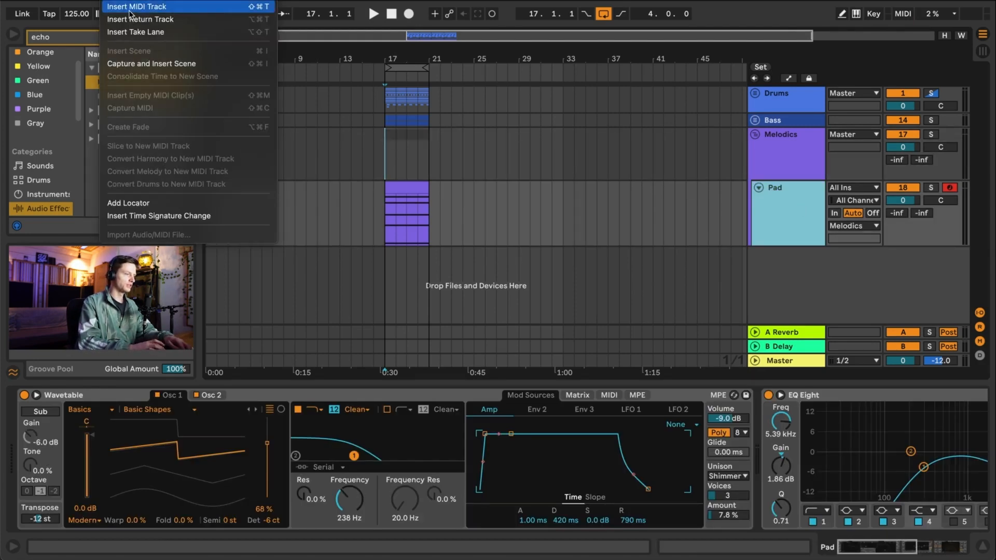
pyautogui.click(145, 5)
pyautogui.click(784, 276)
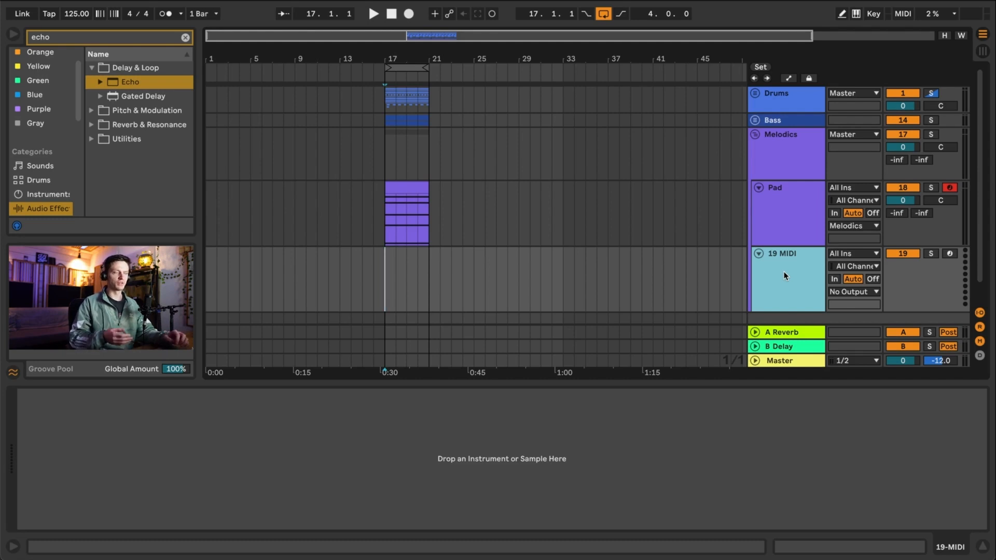
# - Search the plug-ins for "serum" and load the VST version of Serum on the new MIDI track
pyautogui.click(158, 37)
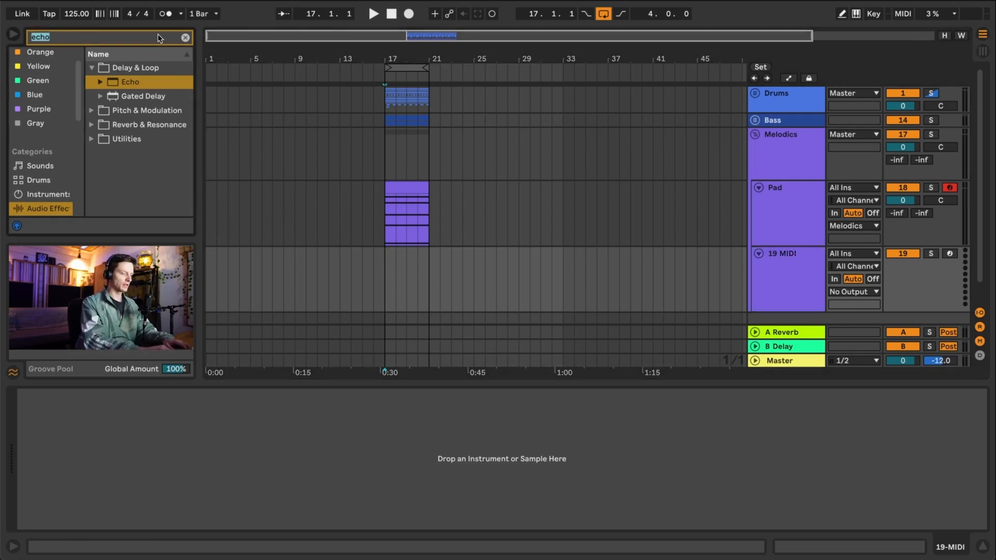
pyautogui.write('serum')
pyautogui.scroll(-2, 54, 156)
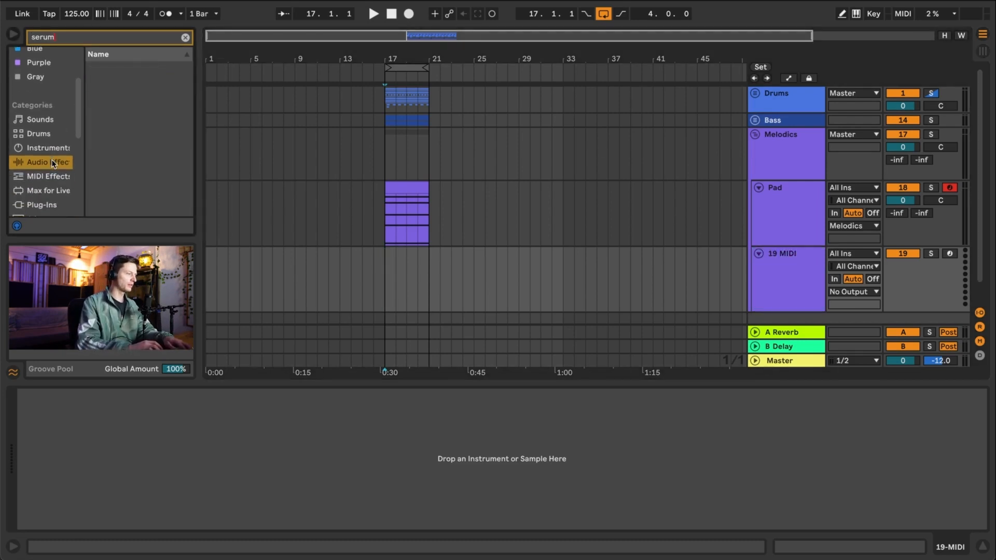
pyautogui.click(49, 204)
pyautogui.moveTo(133, 96); pyautogui.dragTo(387, 251)
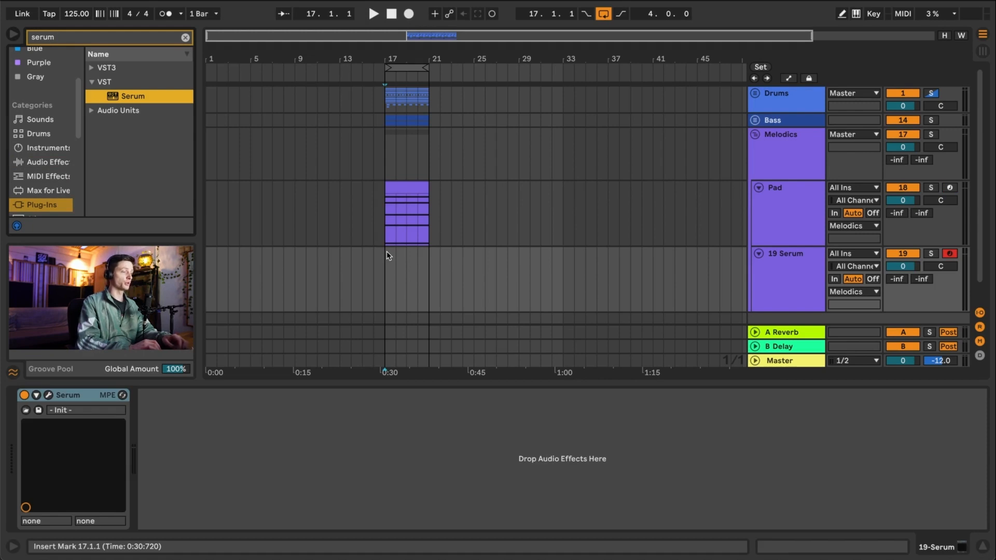
# - Create a four-bar Serum clip at bar 17 with a 2-bar loop and a sixteenth F#3 note at 1.2.2
pyautogui.doubleClick(387, 252)
pyautogui.moveTo(99, 442); pyautogui.dragTo(98, 409)
pyautogui.moveTo(394, 233); pyautogui.dragTo(602, 233)
pyautogui.click(89, 443)
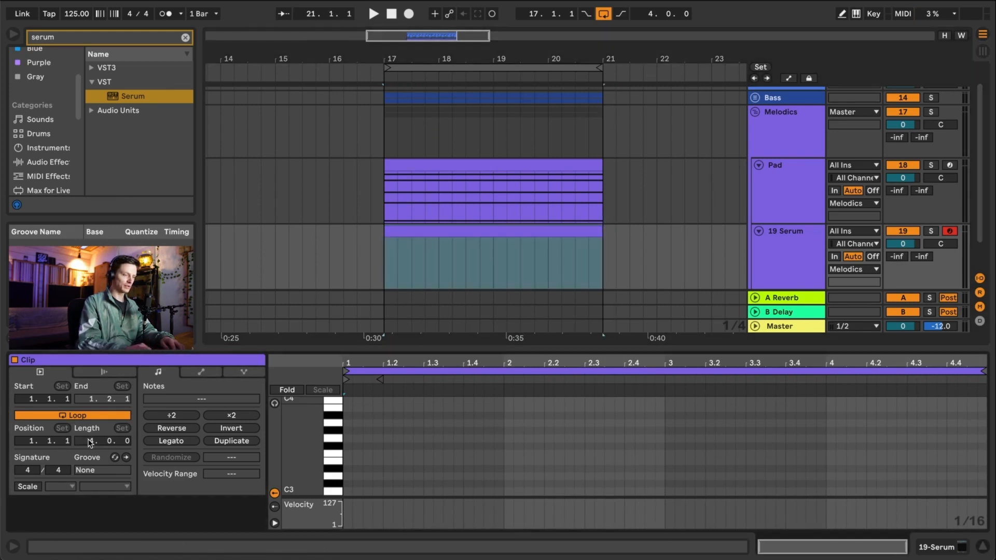
pyautogui.write('2')
pyautogui.press('Return')
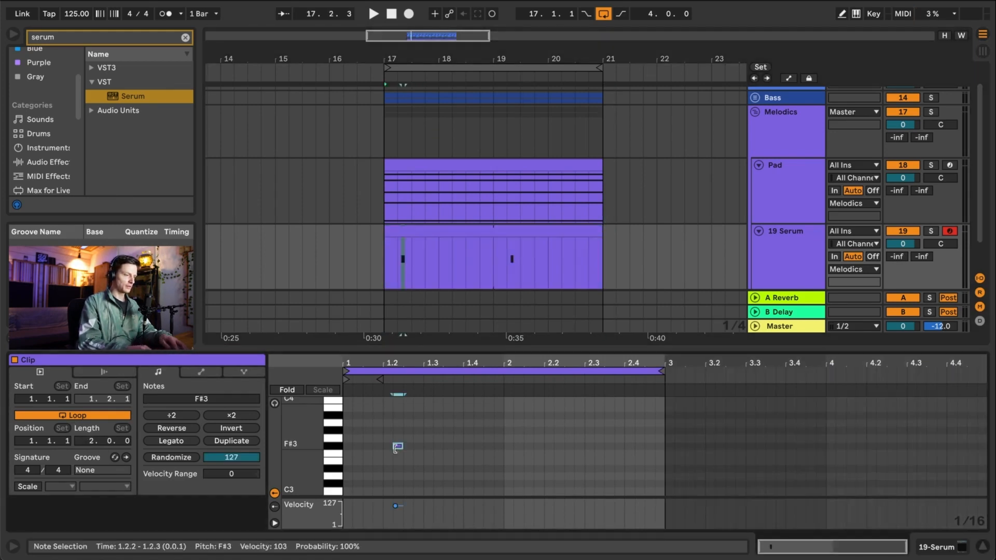
# - Lower the Serum note one octave to F#2 at 1.2.2 and add a second F#2 sixteenth at 1.3.2 while auditioning the loop
pyautogui.press('space')
pyautogui.hotkey('shift', 'Down')
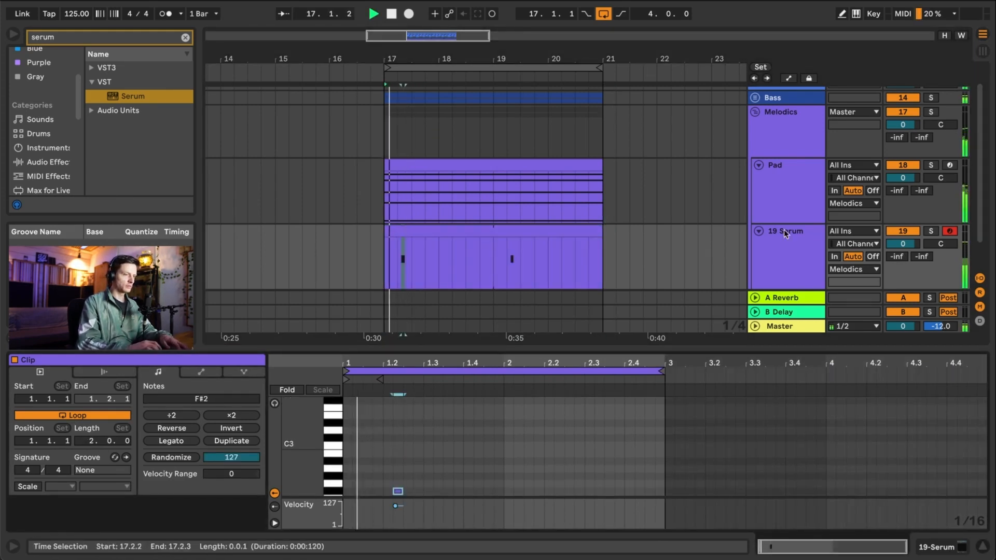
pyautogui.press('Right')
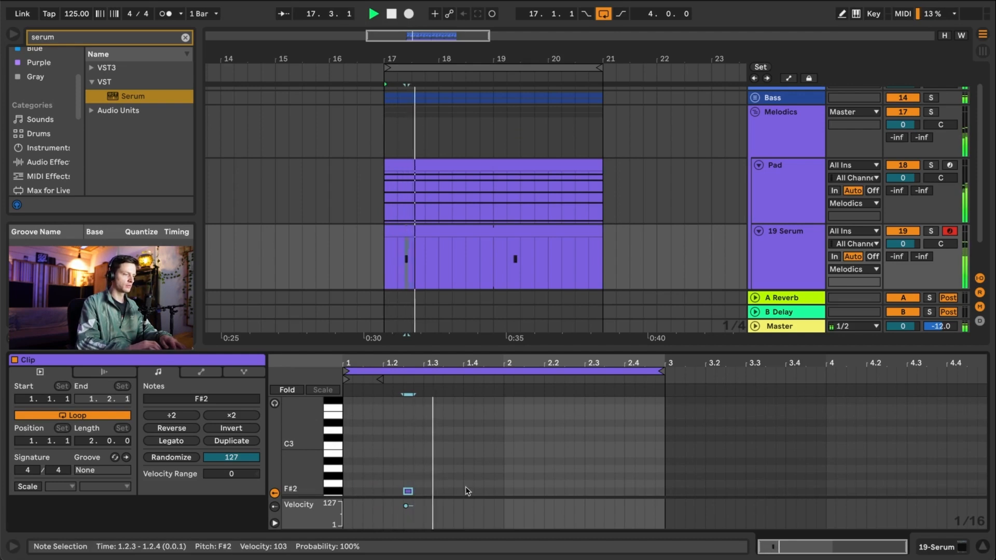
pyautogui.press('Left')
pyautogui.doubleClick(434, 489)
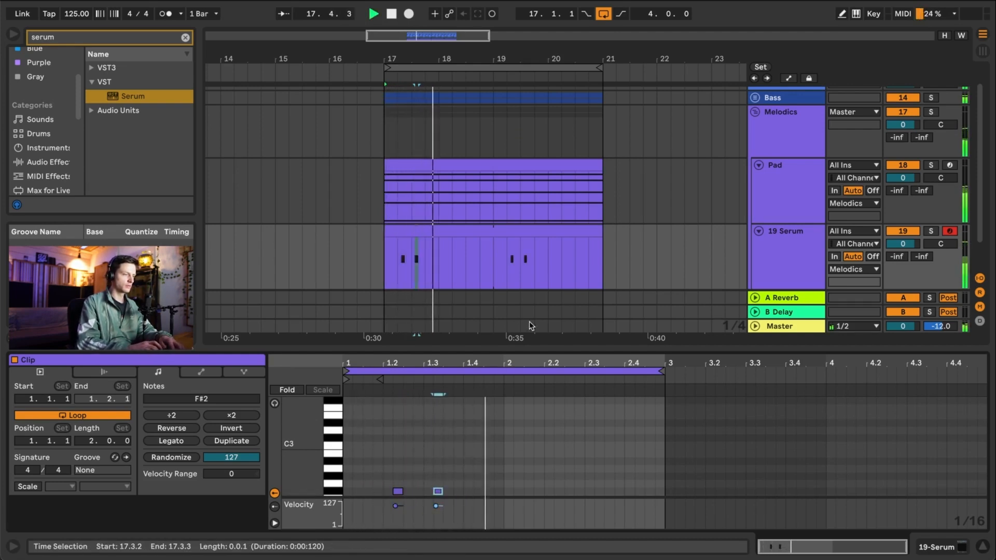
pyautogui.press('space')
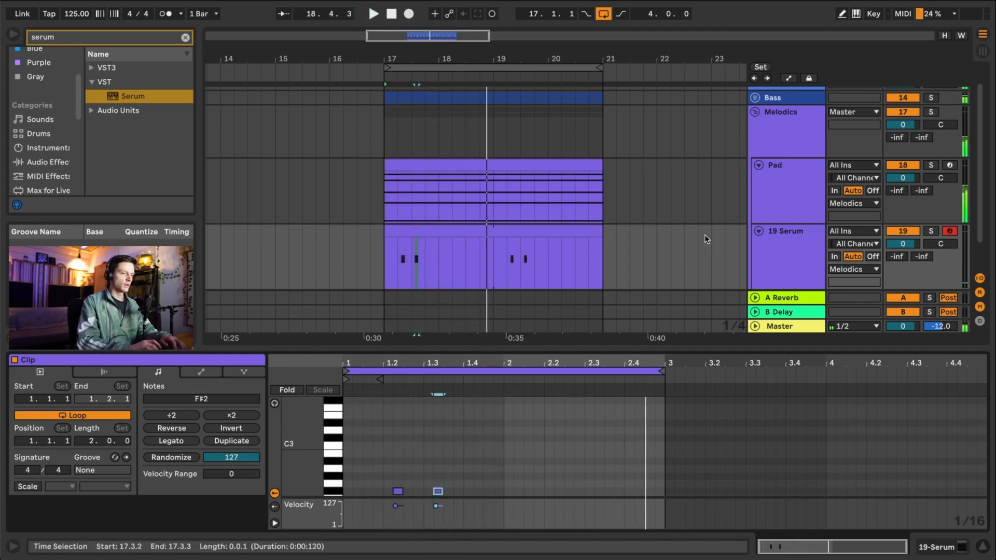
# - Shorten the arrangement loop to the two bars from 17.1.1 to 19.1.1 over the Serum clip and start playback
pyautogui.click(786, 243)
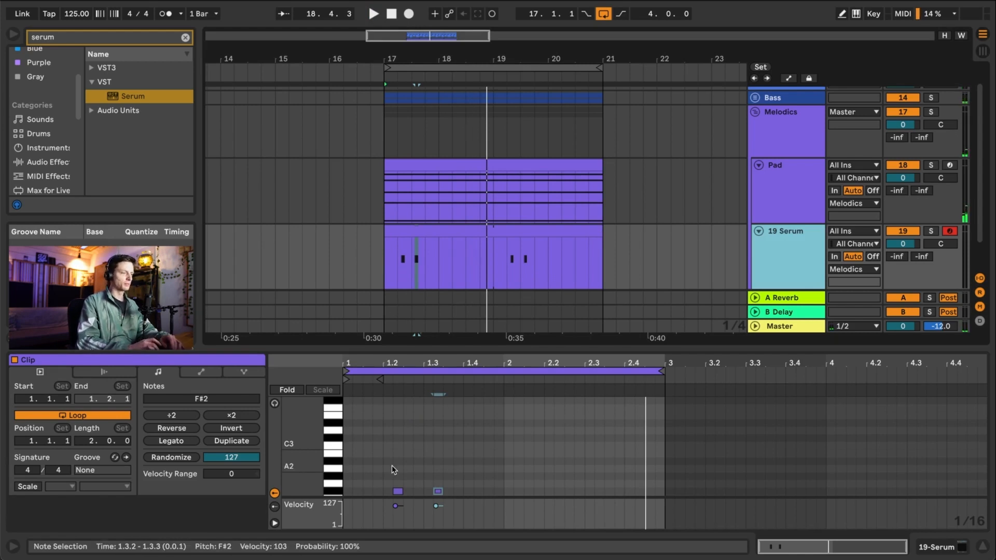
pyautogui.click(462, 229)
pyautogui.click(465, 252)
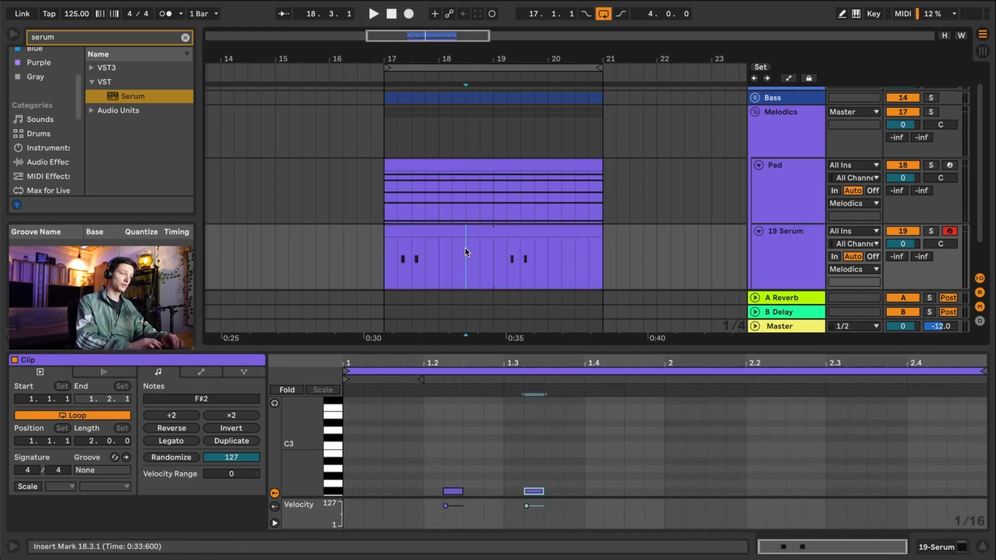
pyautogui.click(465, 230)
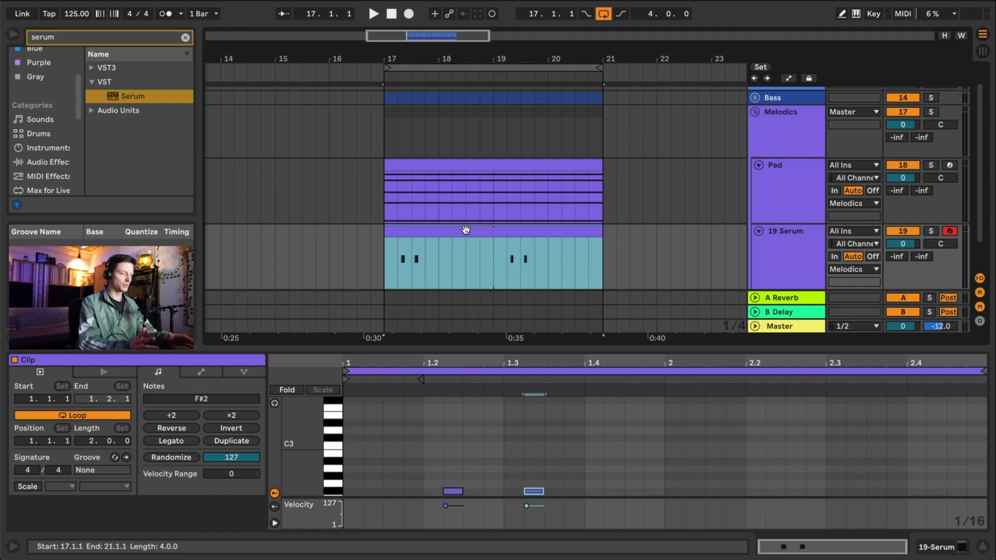
pyautogui.moveTo(373, 255); pyautogui.dragTo(488, 256)
pyautogui.press('space')
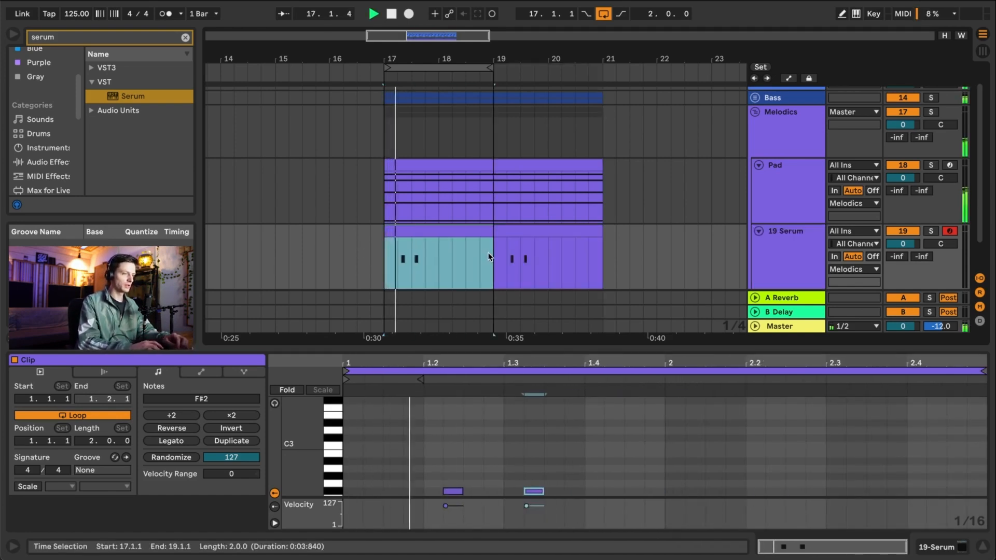
# - Open the Serum instrument's editor window on its track and move it clear of the track controls
pyautogui.click(780, 248)
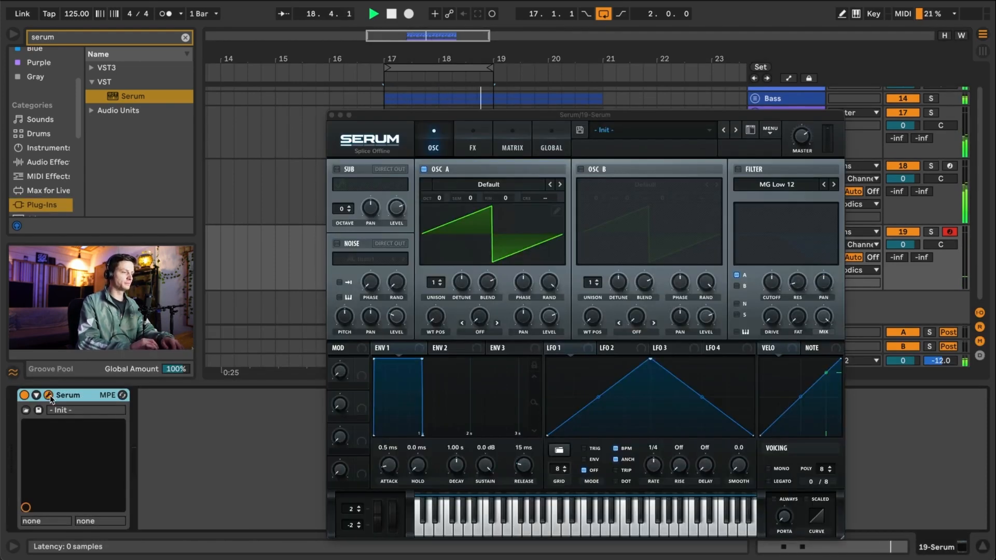
pyautogui.click(49, 395)
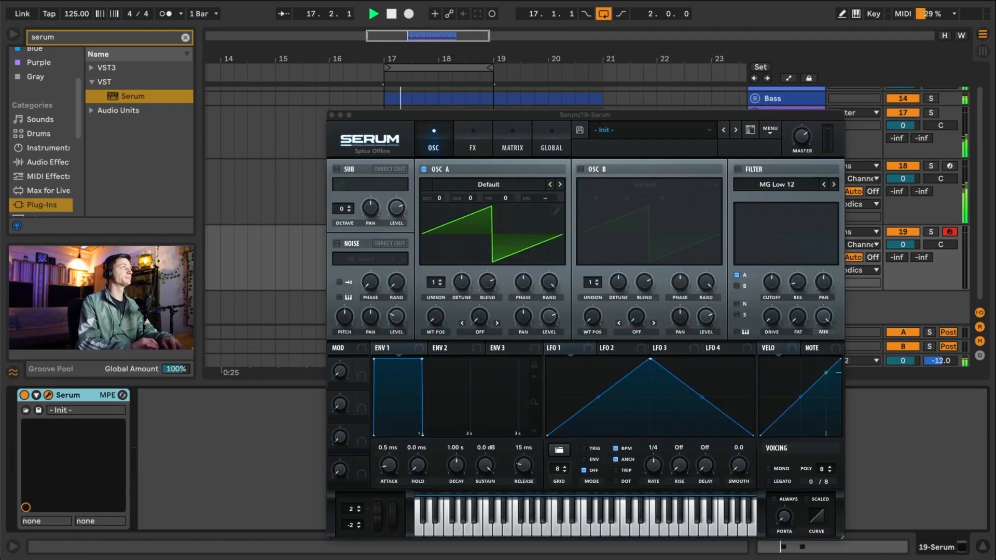
pyautogui.press('super+alt+p')
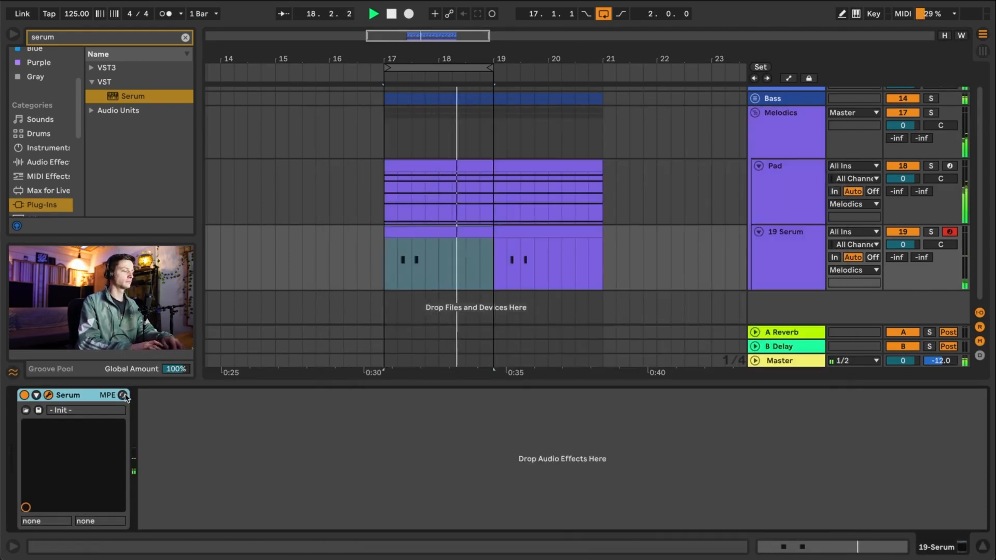
pyautogui.press('super+alt+p')
pyautogui.moveTo(541, 118); pyautogui.dragTo(479, 107)
pyautogui.press('space')
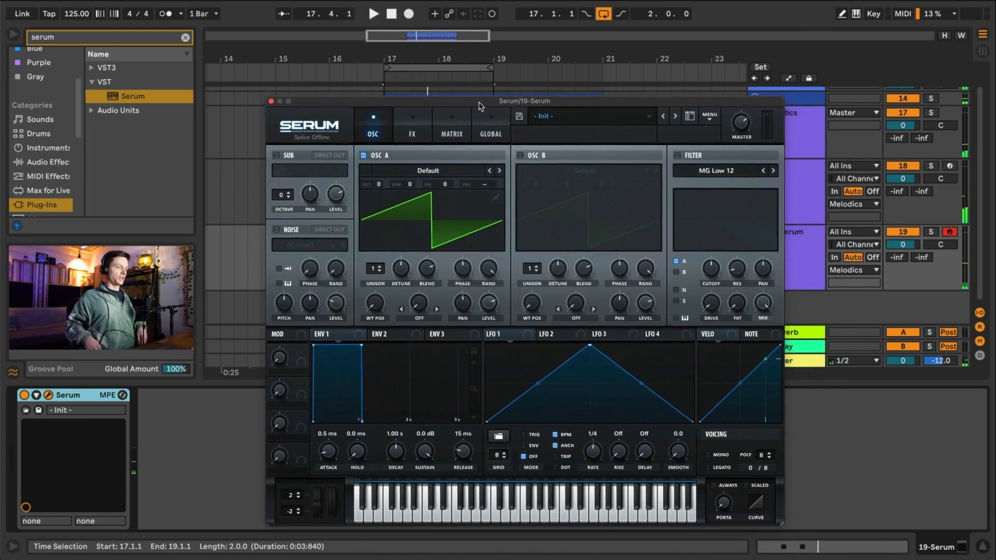
# - Audition the Analog wavetables in Serum's oscillator A, starting from Basic_Wrd, and settle on DS Saw and Tri
pyautogui.click(439, 172)
pyautogui.moveTo(442, 203)
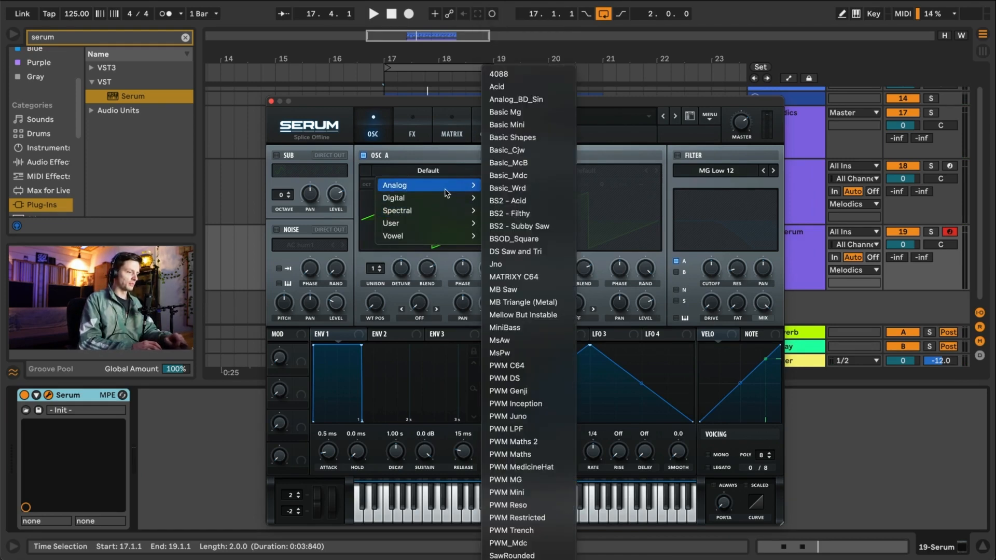
pyautogui.click(506, 184)
pyautogui.press('space')
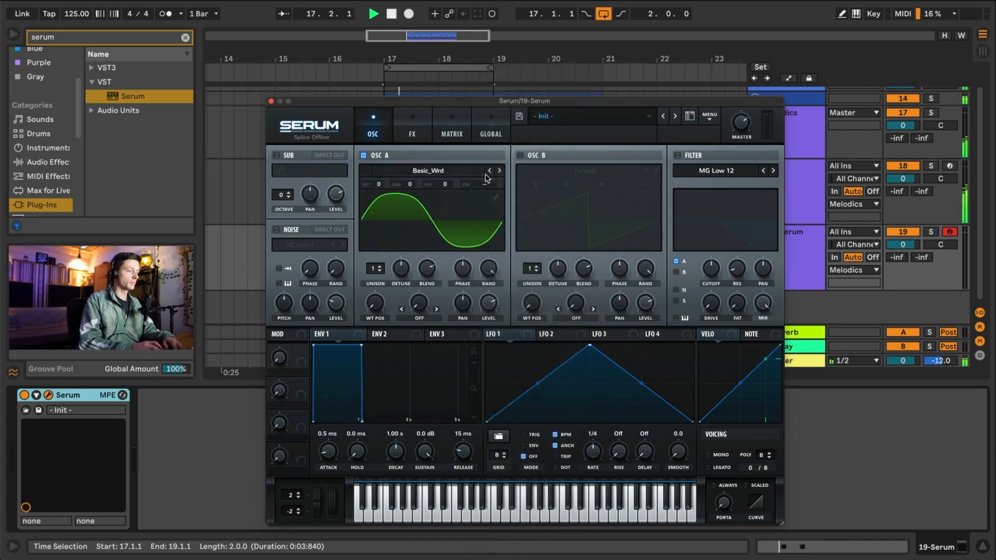
pyautogui.click(500, 171)
pyautogui.click(499, 171)
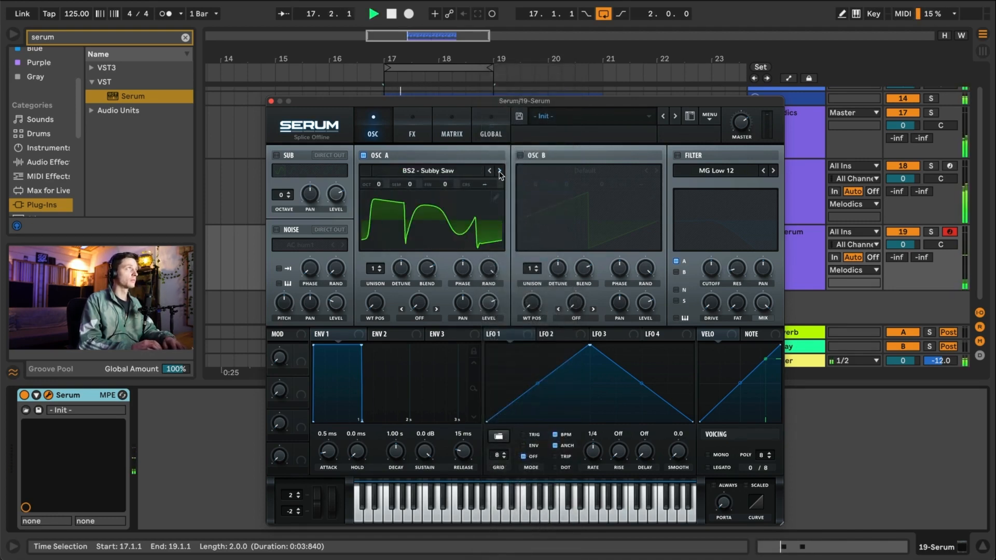
pyautogui.click(500, 171)
pyautogui.click(500, 171)
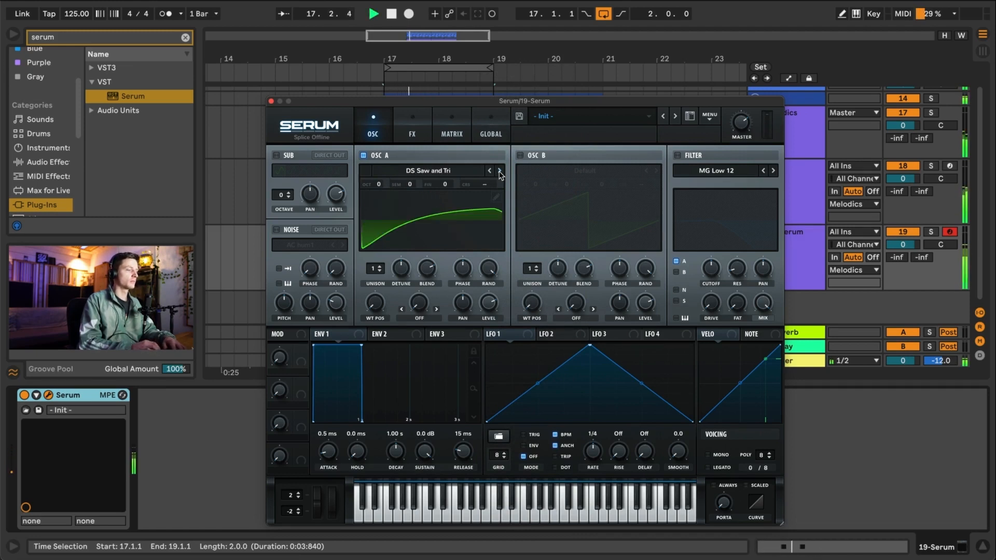
pyautogui.click(500, 171)
pyautogui.click(490, 172)
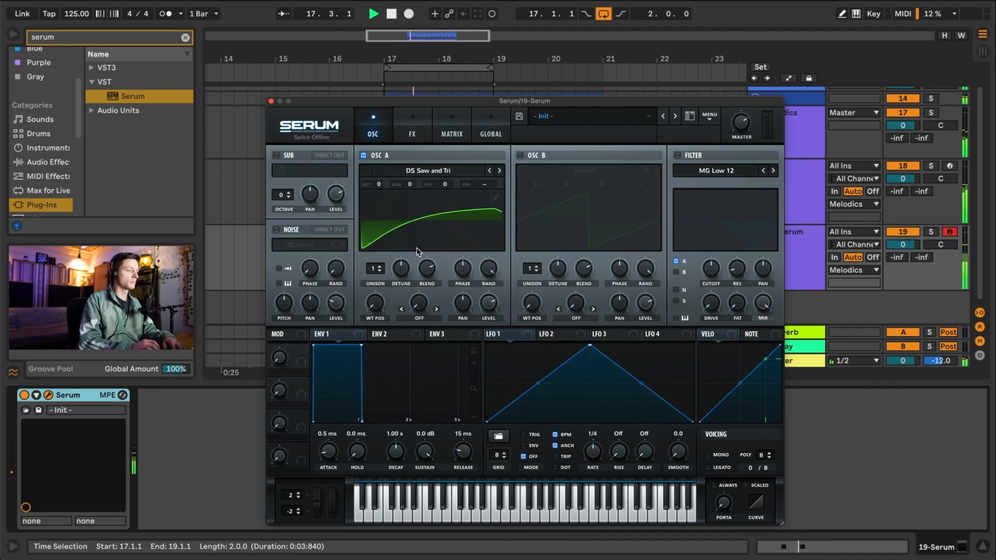
pyautogui.press('space')
# - Enable oscillator B with the Analog wavetable MB Triangle (Metal) and raise its wavetable position during playback
pyautogui.click(521, 155)
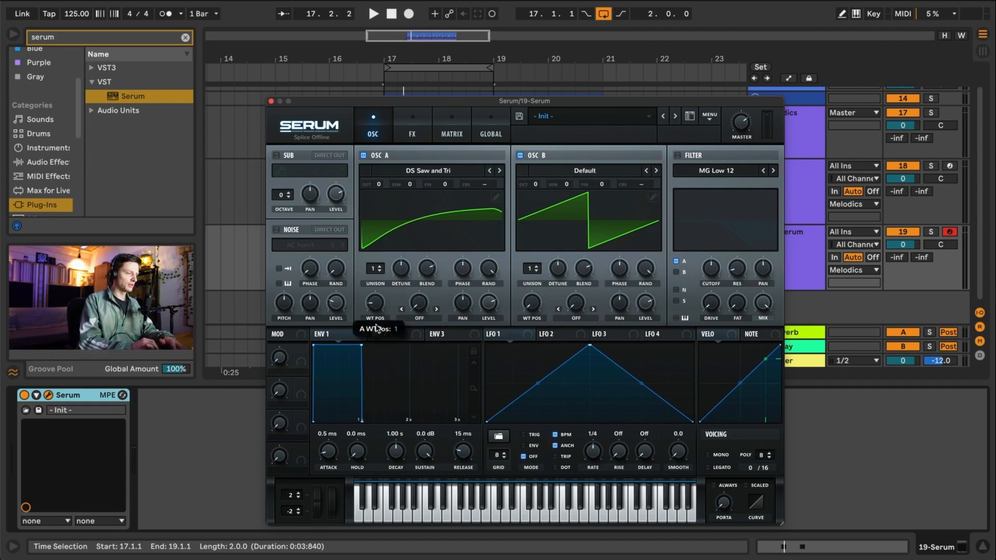
pyautogui.click(591, 171)
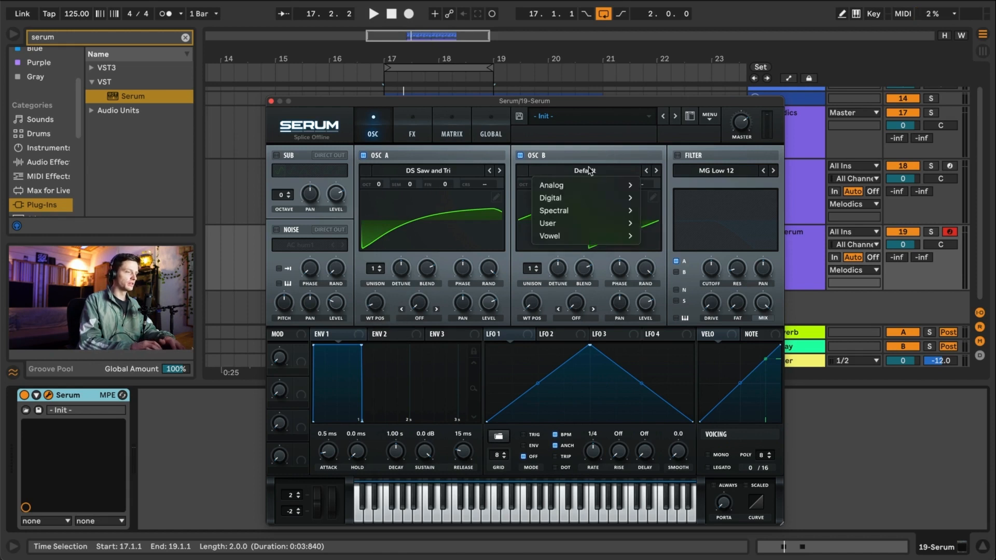
pyautogui.moveTo(589, 190)
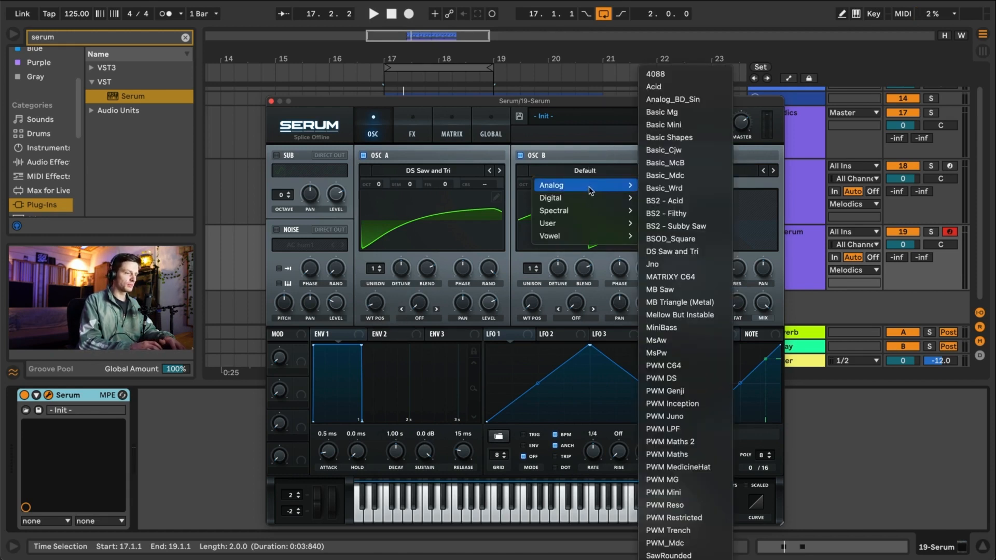
pyautogui.click(692, 305)
pyautogui.press('space')
pyautogui.click(647, 172)
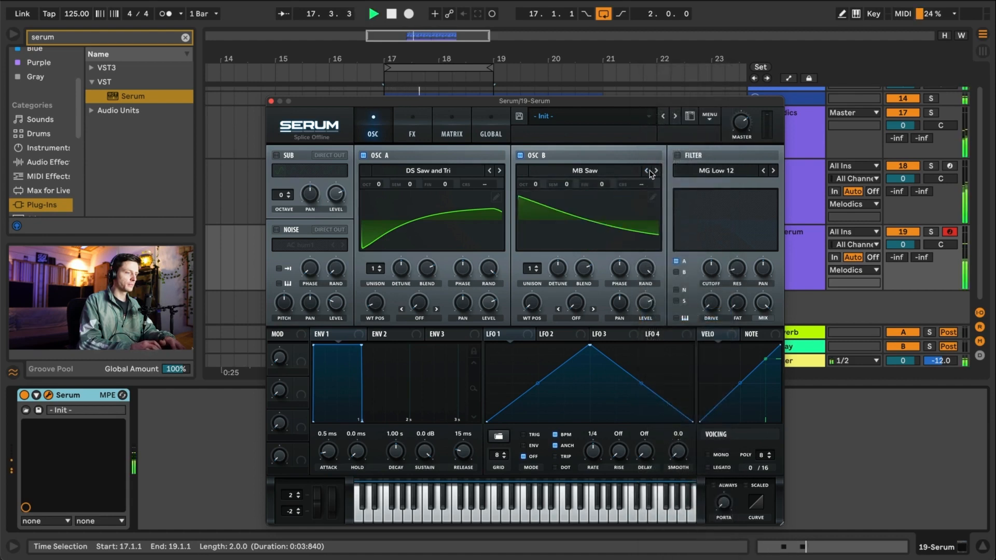
pyautogui.click(657, 171)
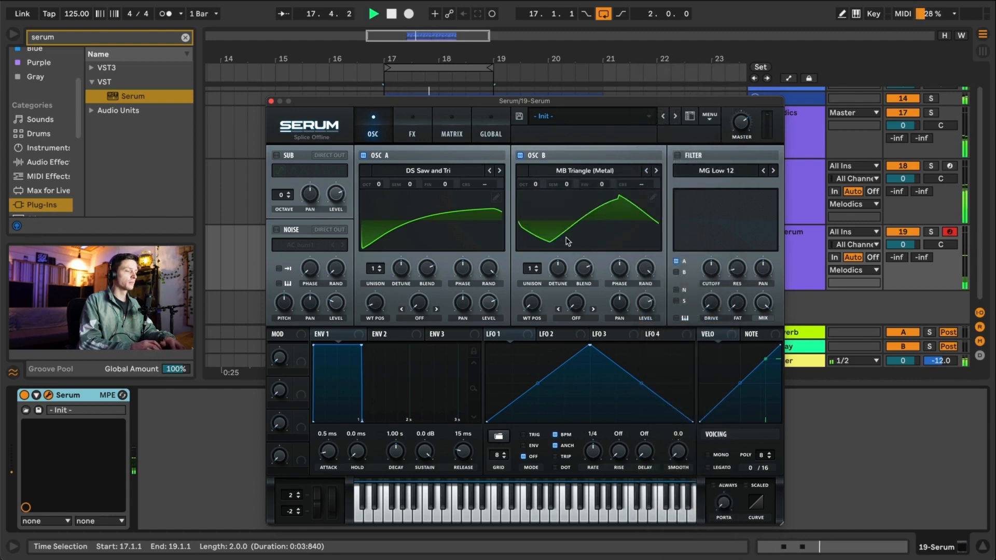
pyautogui.moveTo(540, 299); pyautogui.dragTo(570, 246)
pyautogui.press('space')
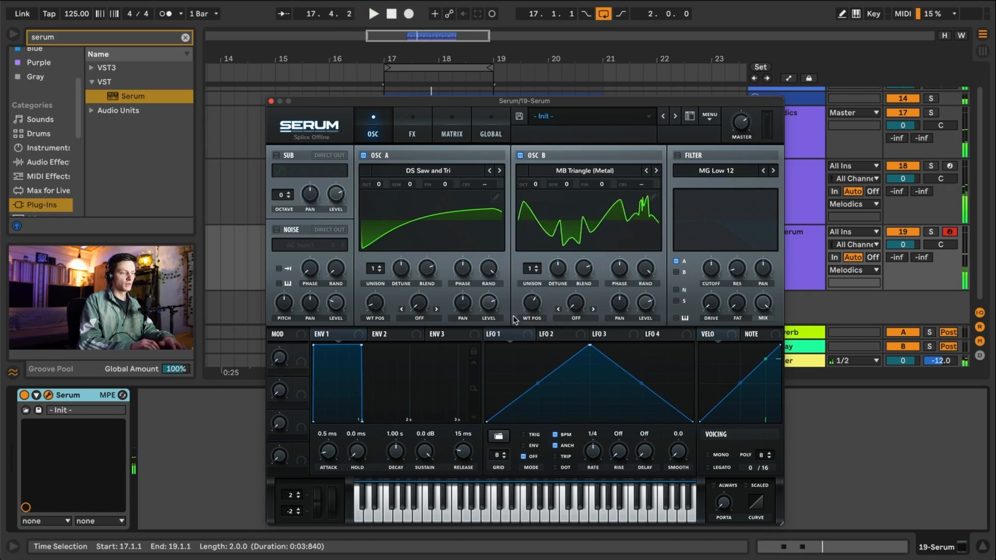
# - Set oscillator A's warp mode to FM (From B) and raise the warp amount to about 62% while auditioning
pyautogui.click(425, 316)
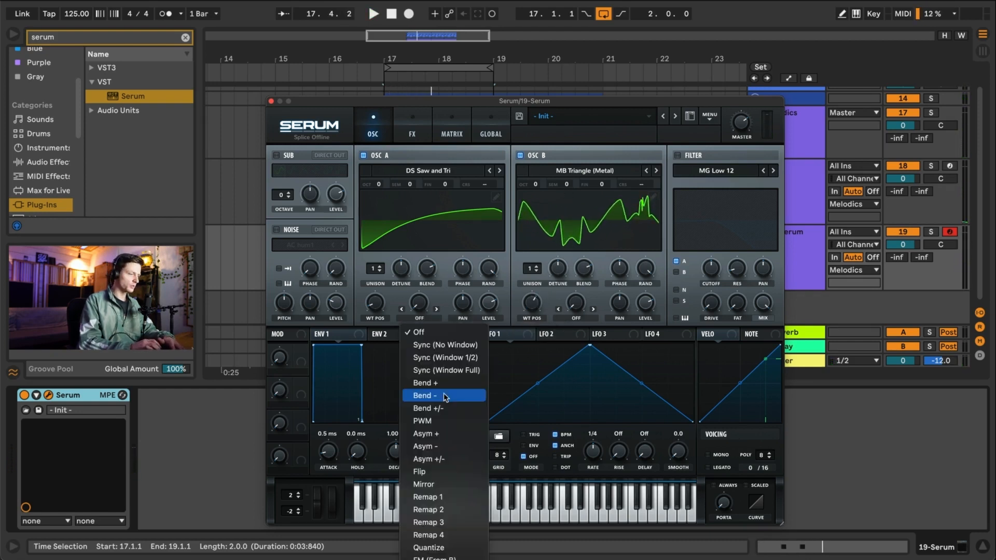
pyautogui.scroll(-1, 441, 489)
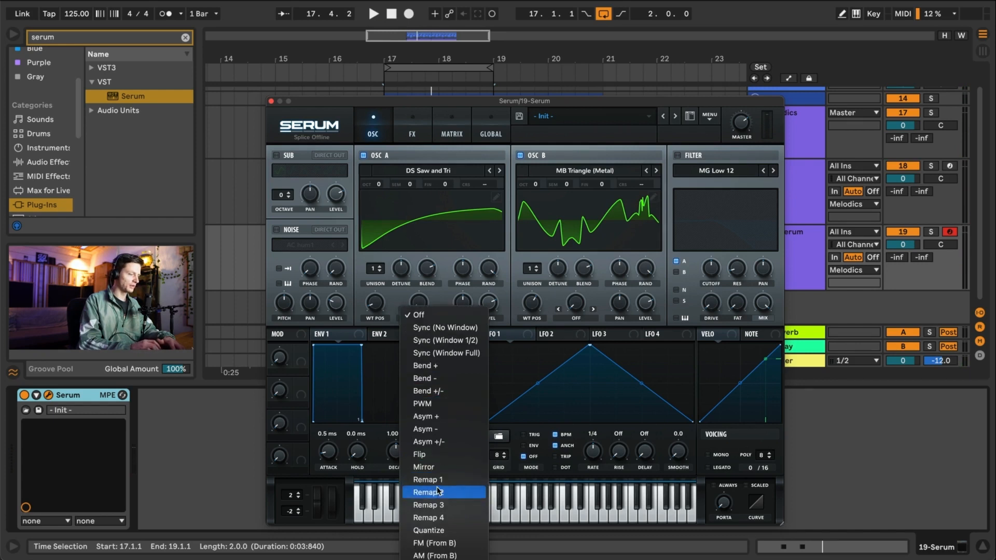
pyautogui.click(437, 543)
pyautogui.press('space')
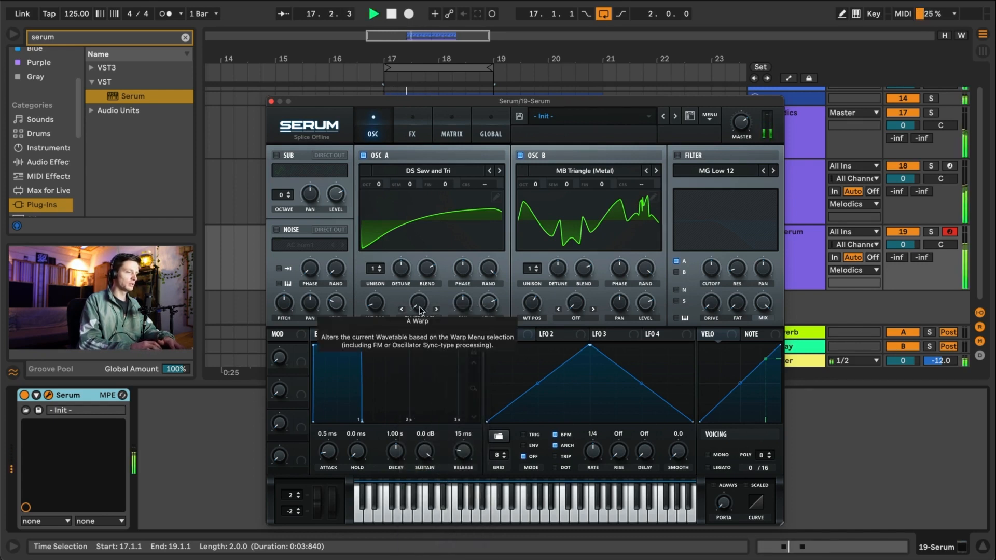
pyautogui.moveTo(420, 306); pyautogui.dragTo(437, 260)
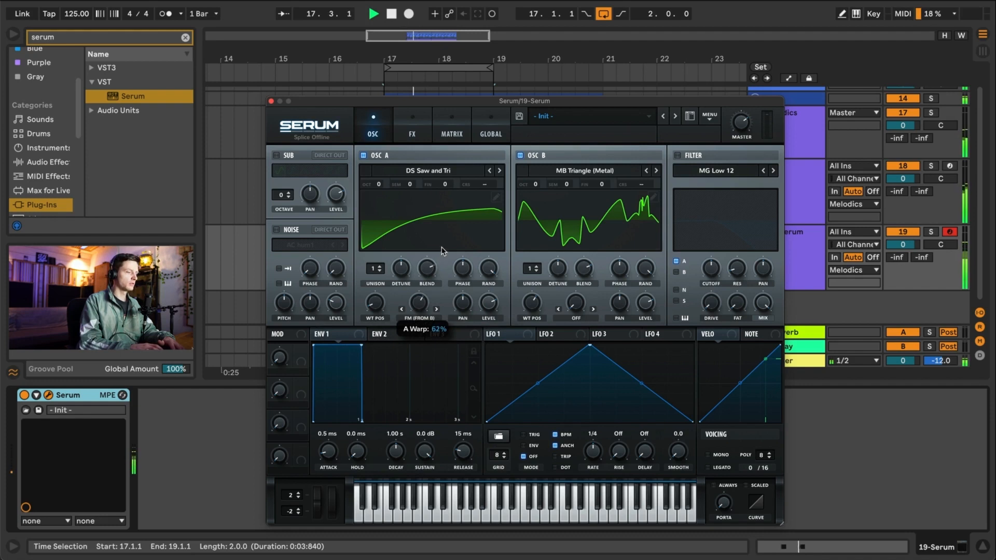
pyautogui.press('space')
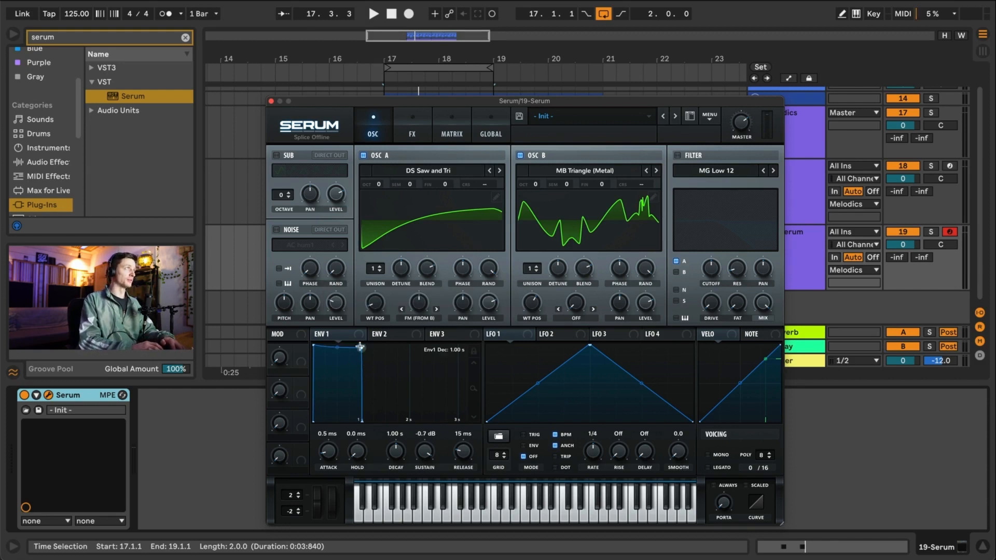
# - Shape Envelope 1 into a pluck with sustain at -∞ dB, decay at 252 ms and release at 156 ms
pyautogui.moveTo(360, 346); pyautogui.dragTo(317, 438)
pyautogui.press('space')
pyautogui.press('space')
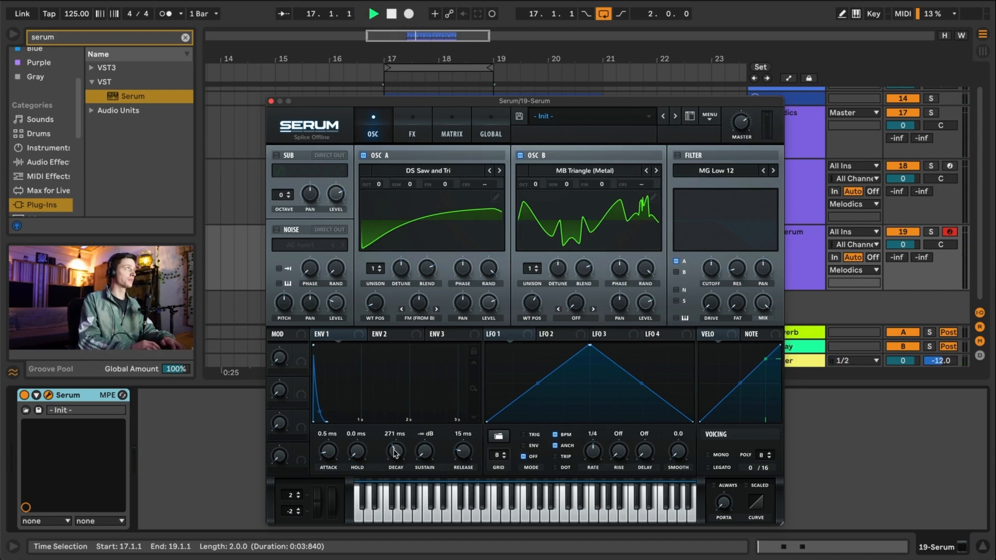
pyautogui.moveTo(394, 450); pyautogui.dragTo(397, 459)
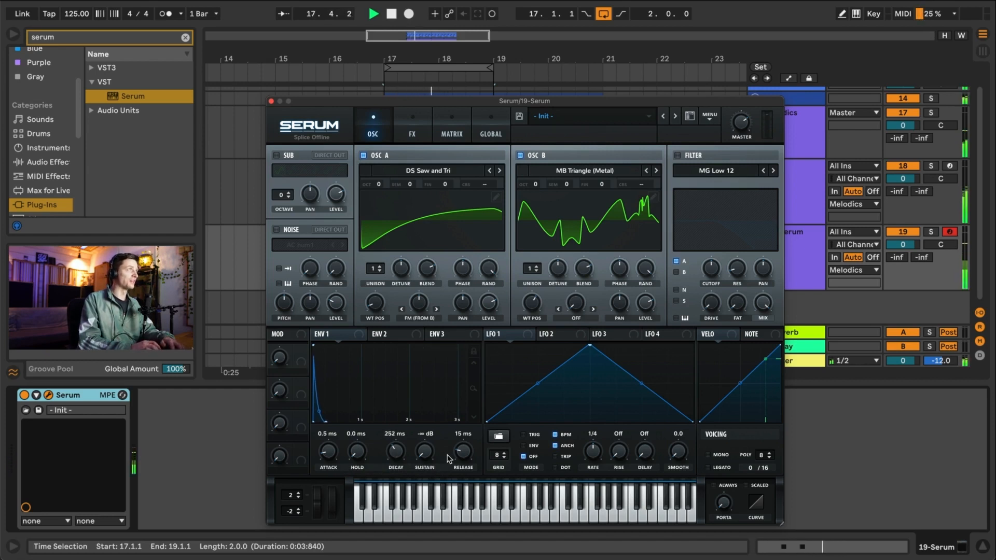
pyautogui.press('space')
pyautogui.moveTo(461, 455); pyautogui.dragTo(462, 449)
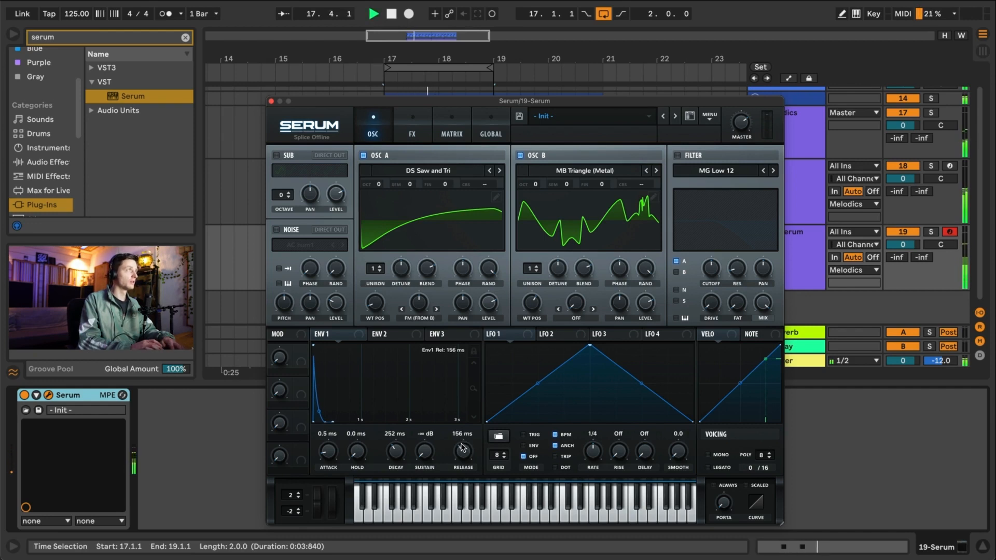
pyautogui.press('space')
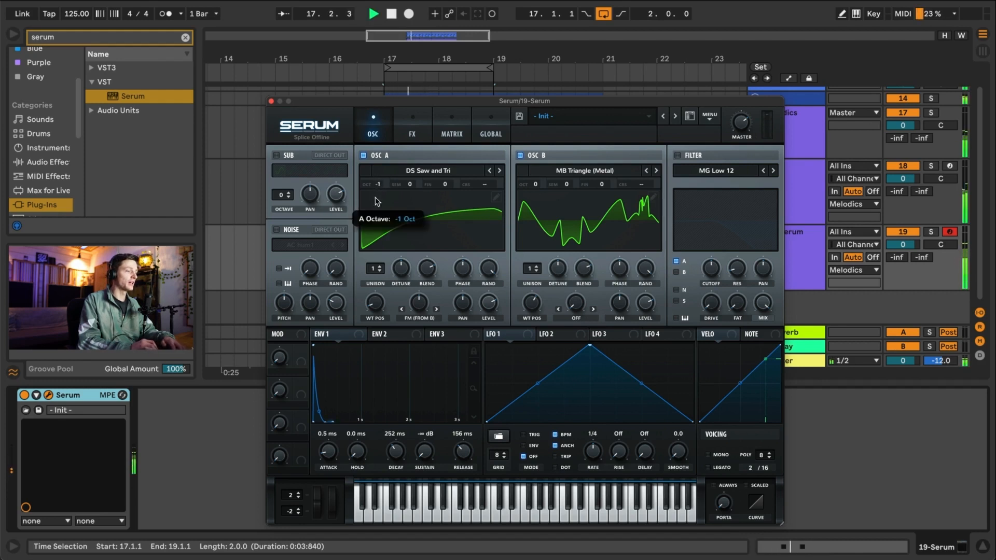
# - Lower oscillator A's octave to -2 while auditioning the loop
pyautogui.press('space')
pyautogui.moveTo(377, 202); pyautogui.dragTo(374, 215)
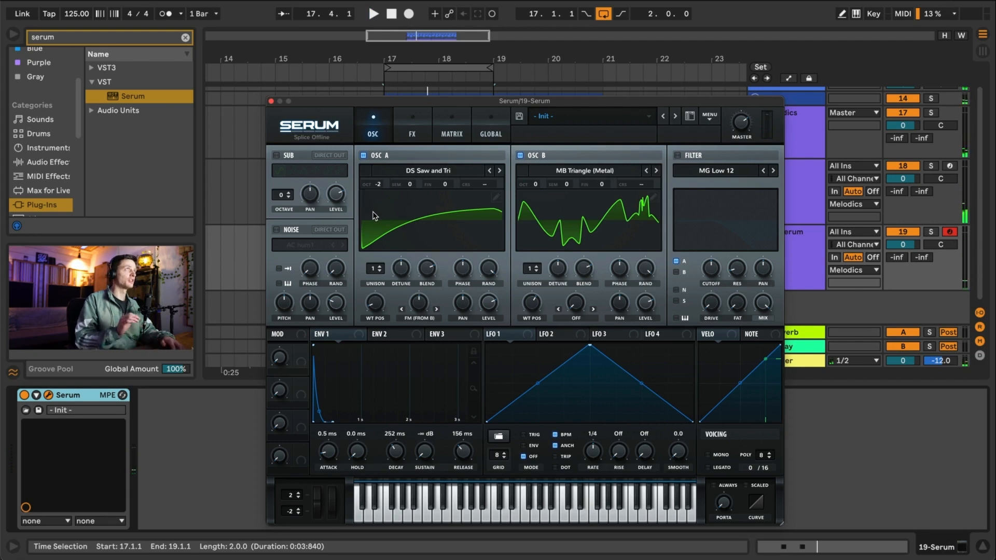
pyautogui.press('space')
pyautogui.moveTo(384, 186)
pyautogui.mouseDown()
pyautogui.moveTo(384, 204)
pyautogui.moveTo(385, 195)
pyautogui.mouseUp()
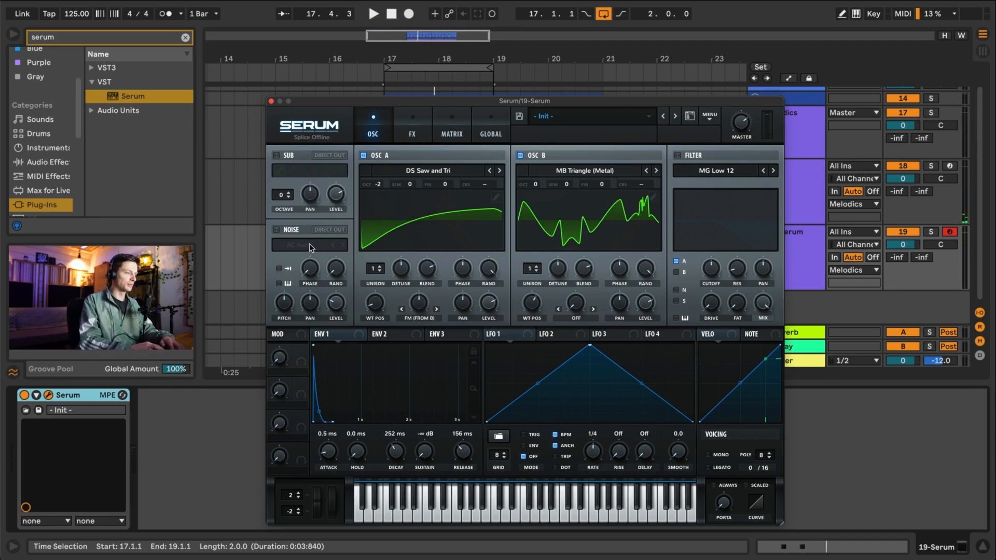
# - Enable Serum's noise oscillator and switch off oscillators A and B to hear the noise alone
pyautogui.click(289, 228)
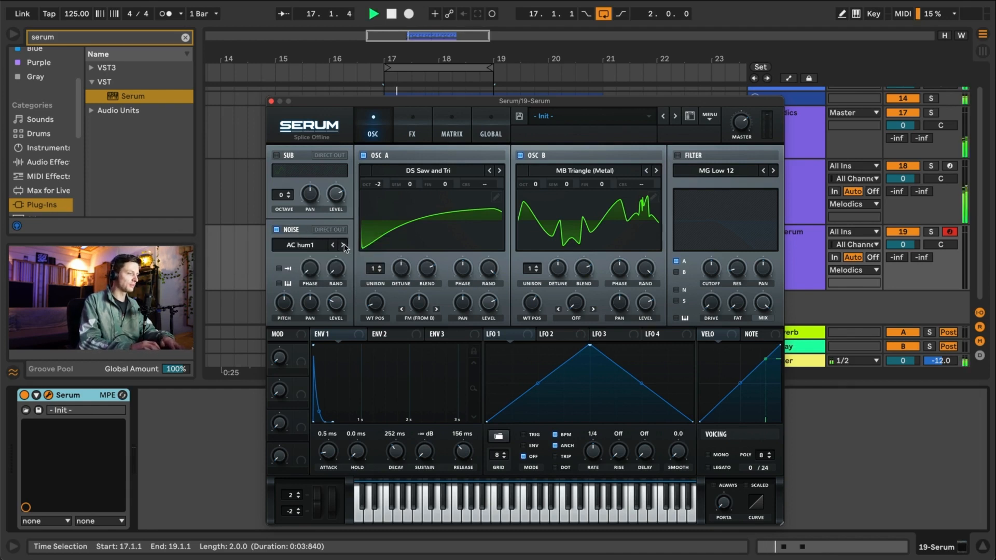
pyautogui.click(520, 156)
pyautogui.click(364, 156)
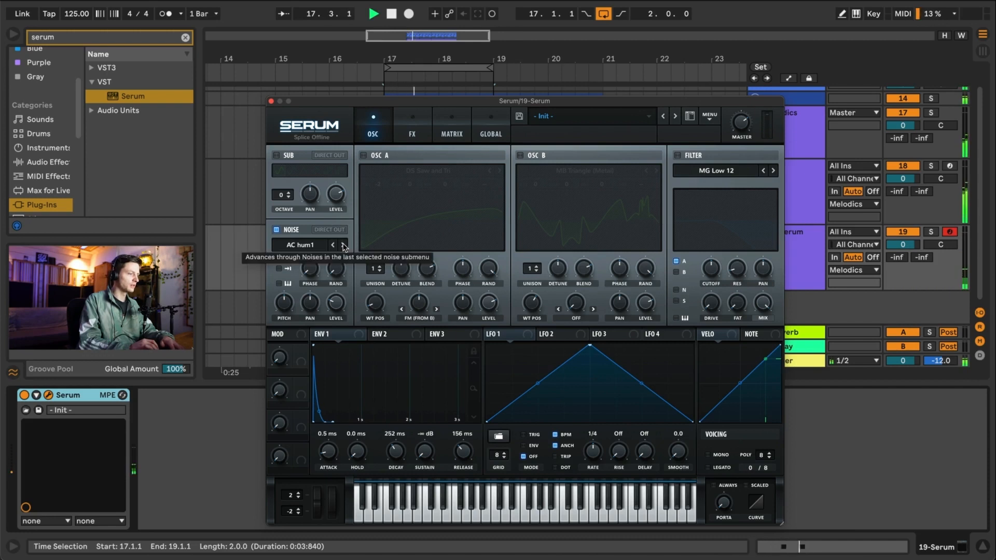
# - Set the noise level to about 65% and advance the noise sample to Air Can 3
pyautogui.moveTo(335, 298)
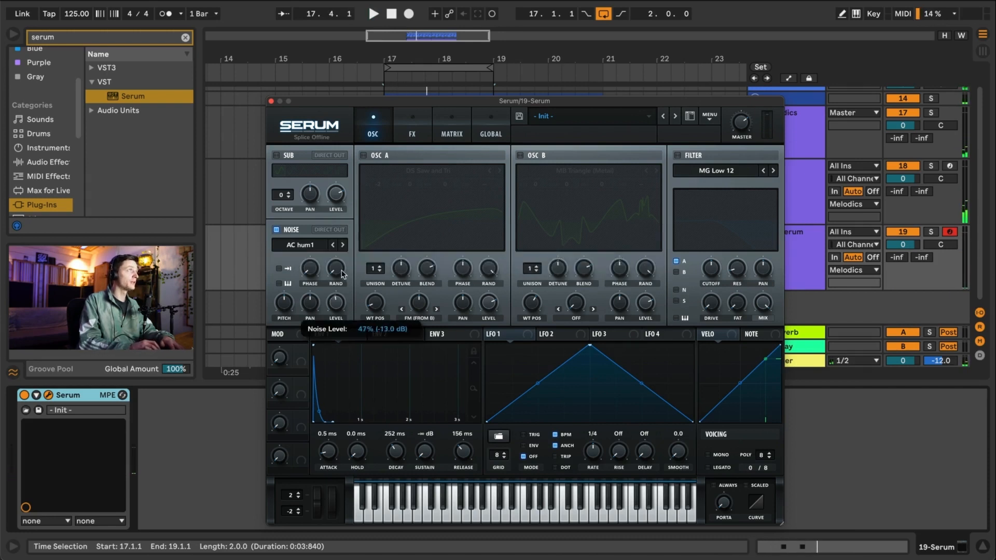
pyautogui.press('space')
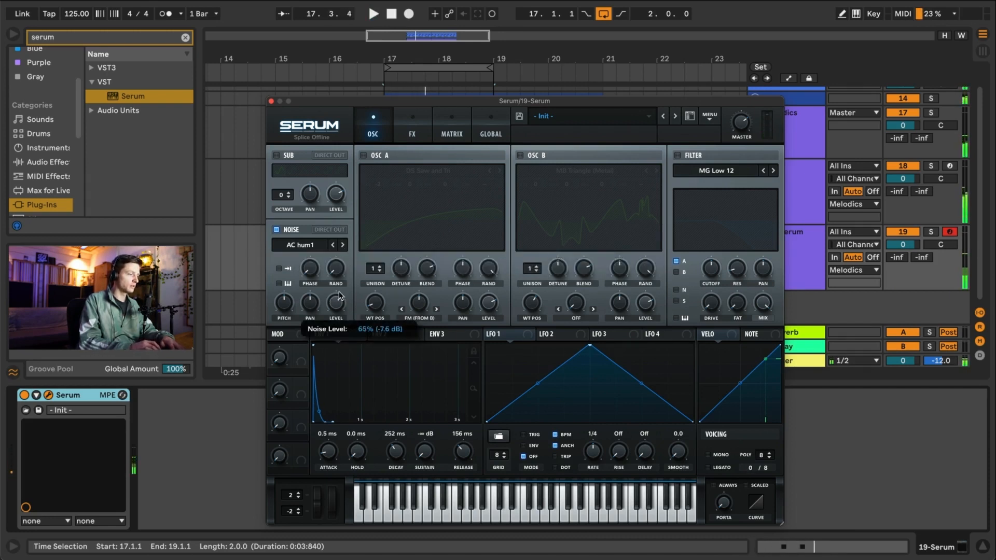
pyautogui.click(343, 245)
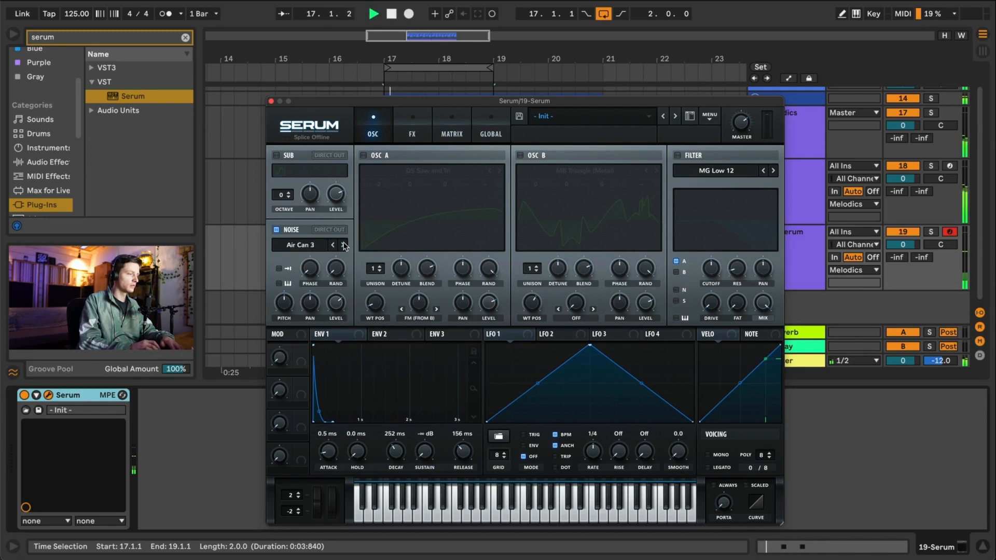
# - Step forward through further noise samples, past CymMicBleed, Shush 2 and Atmos 11 to Bonecrusher, while auditioning the loop
pyautogui.click(343, 245)
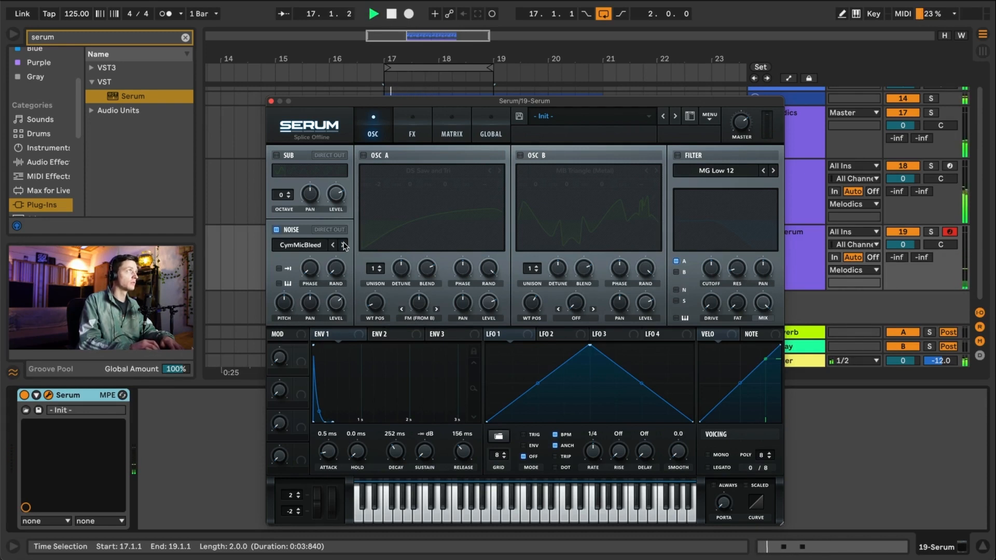
pyautogui.click(343, 245)
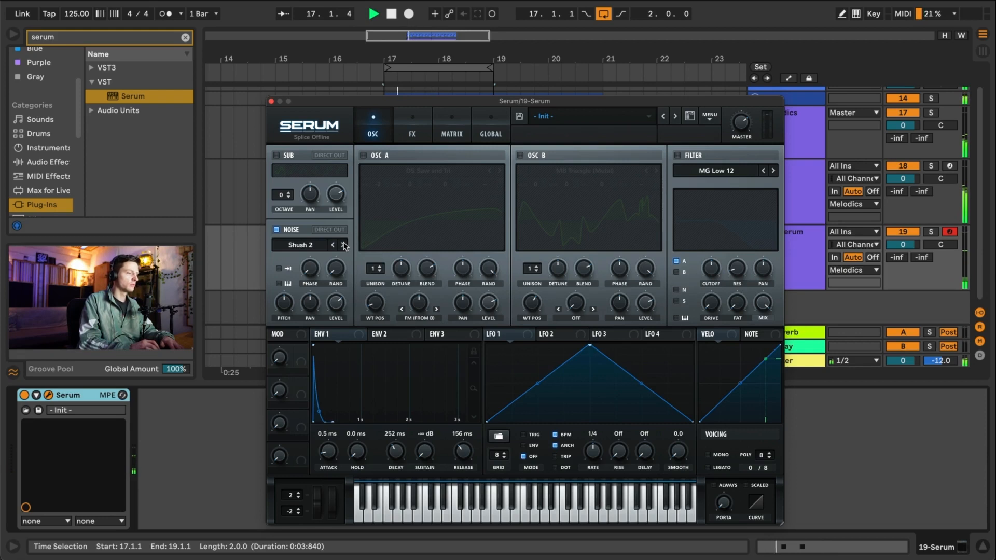
pyautogui.click(343, 245)
pyautogui.click(343, 245)
pyautogui.click(343, 245)
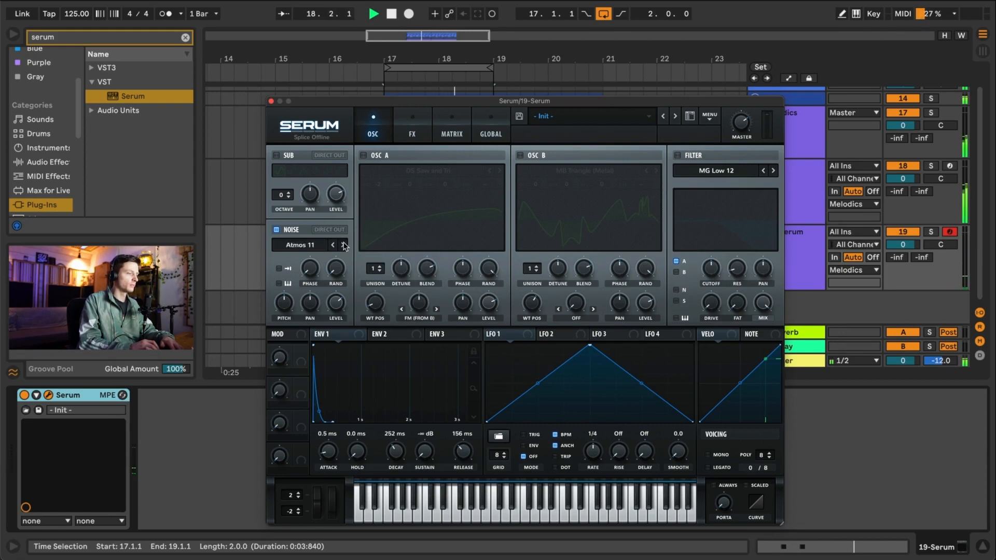
pyautogui.click(343, 245)
# - Switch the noise oscillator to the Analog samples and settle on BrightWhite
pyautogui.click(304, 245)
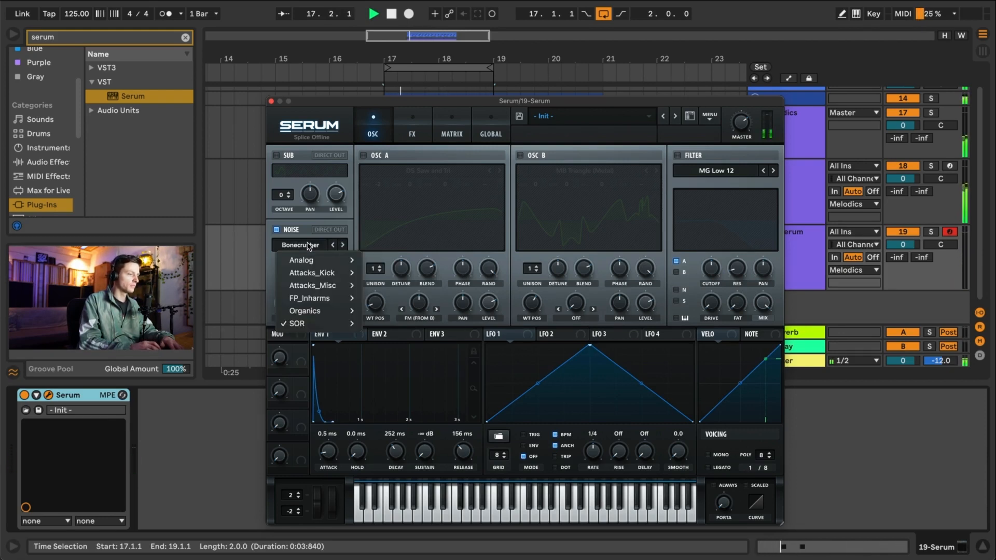
pyautogui.moveTo(319, 261)
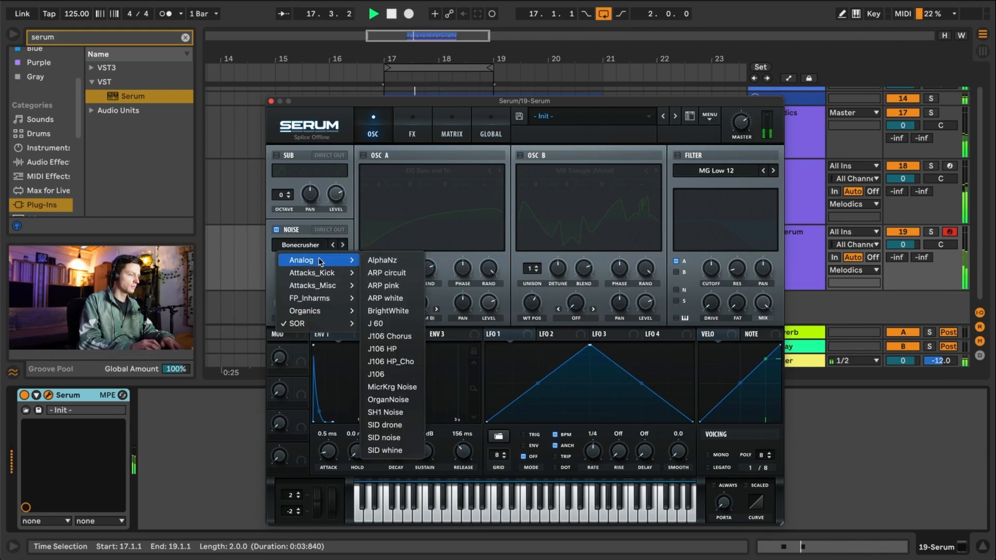
pyautogui.click(385, 300)
pyautogui.click(343, 245)
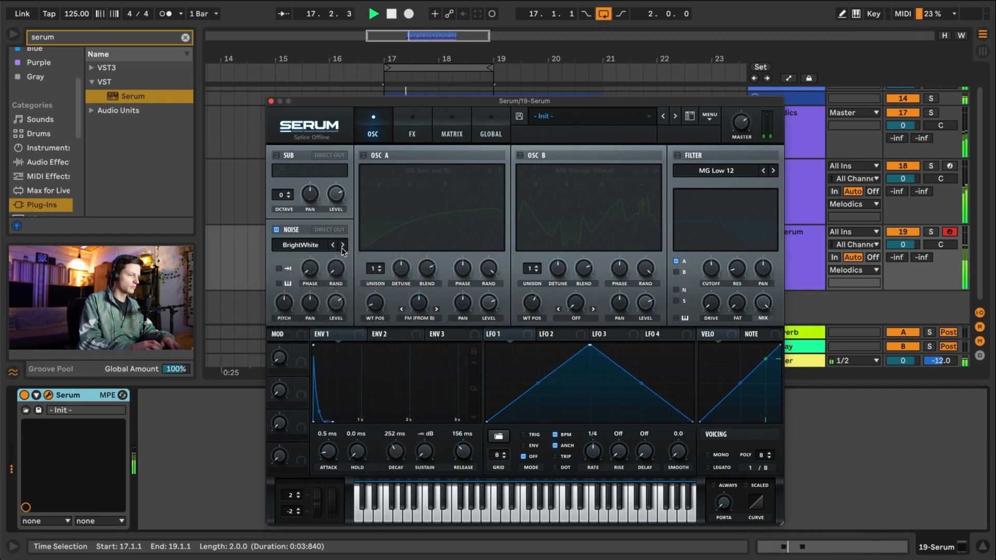
pyautogui.click(342, 245)
pyautogui.click(332, 244)
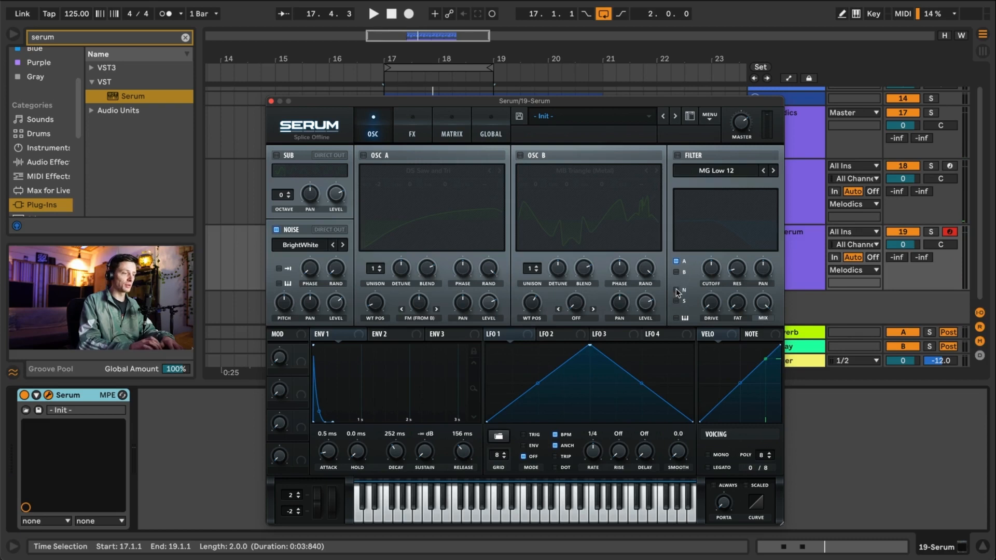
# - Switch oscillators A and B back on and lower the noise level while the loop plays
pyautogui.click(364, 156)
pyautogui.click(521, 156)
pyautogui.press('space')
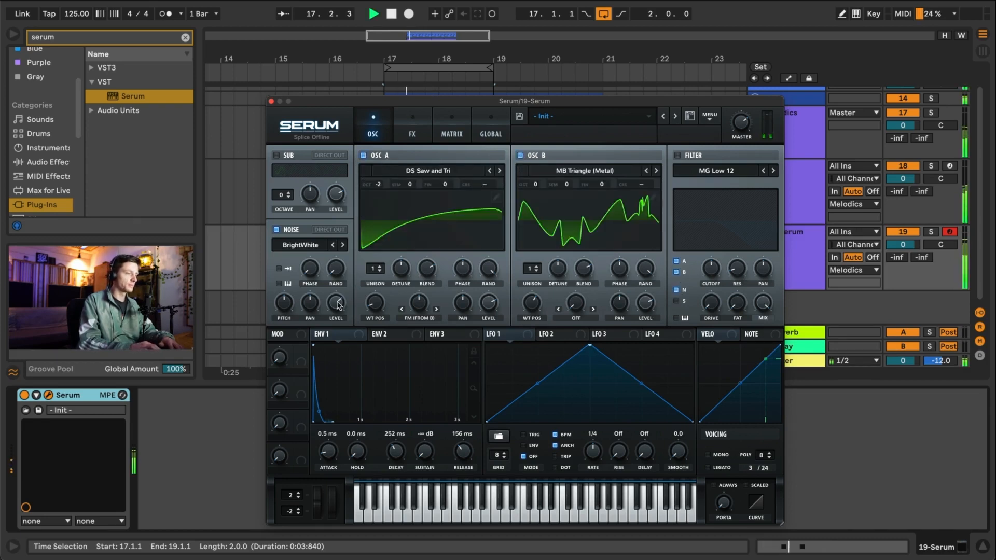
pyautogui.moveTo(338, 328); pyautogui.dragTo(335, 371)
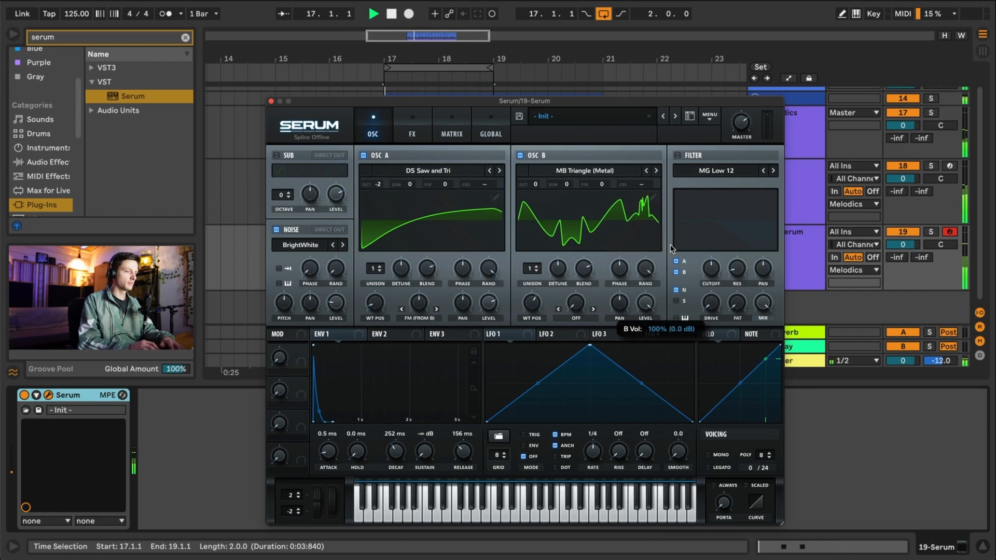
# - Sweep oscillator B's level down to -∞ dB to hear its effect on the FM sound, and raise it again
pyautogui.moveTo(652, 294); pyautogui.dragTo(627, 380)
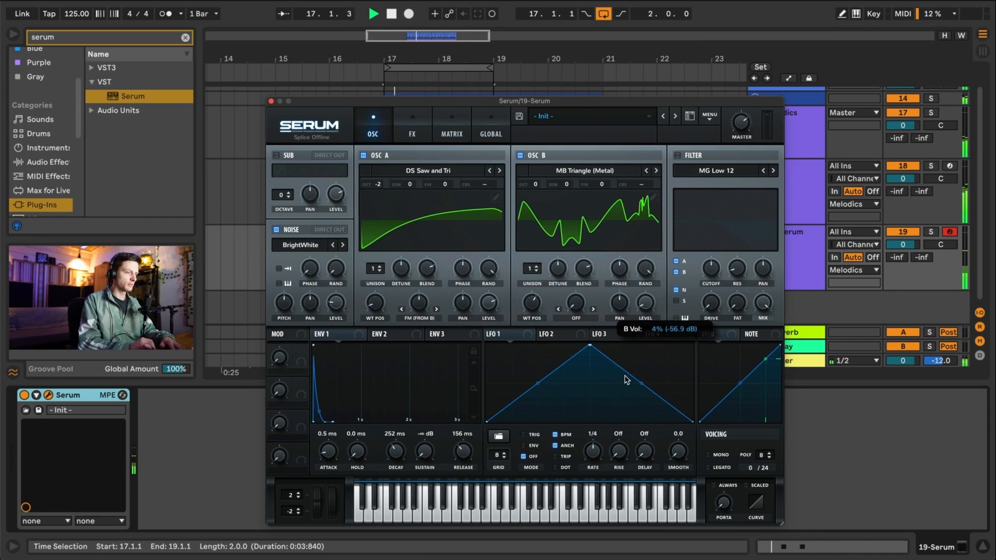
pyautogui.press('space')
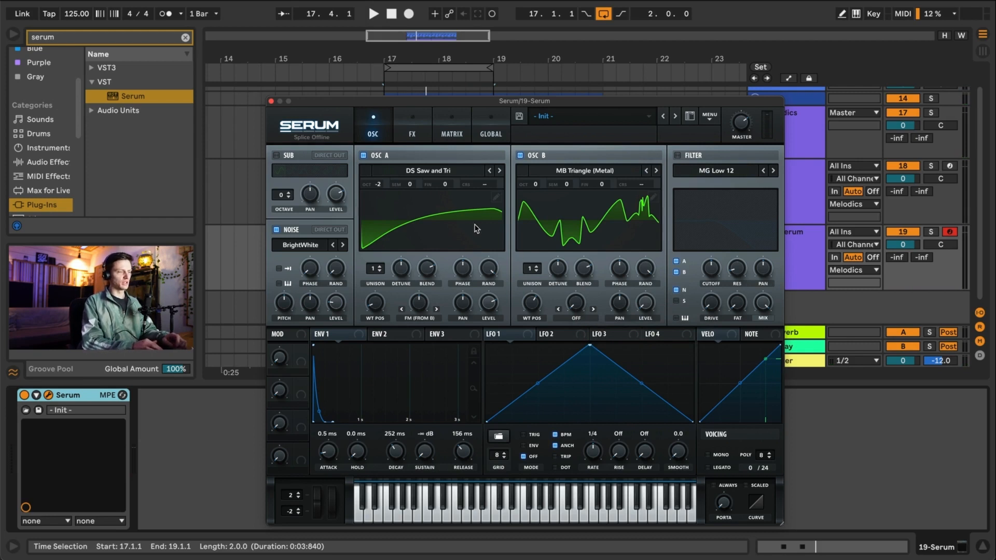
pyautogui.press('space')
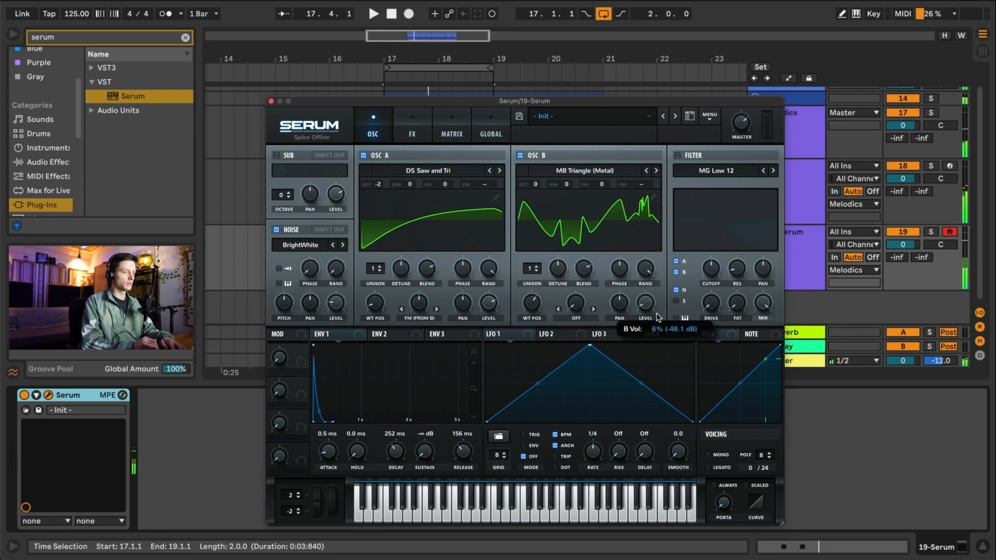
pyautogui.doubleClick(645, 303)
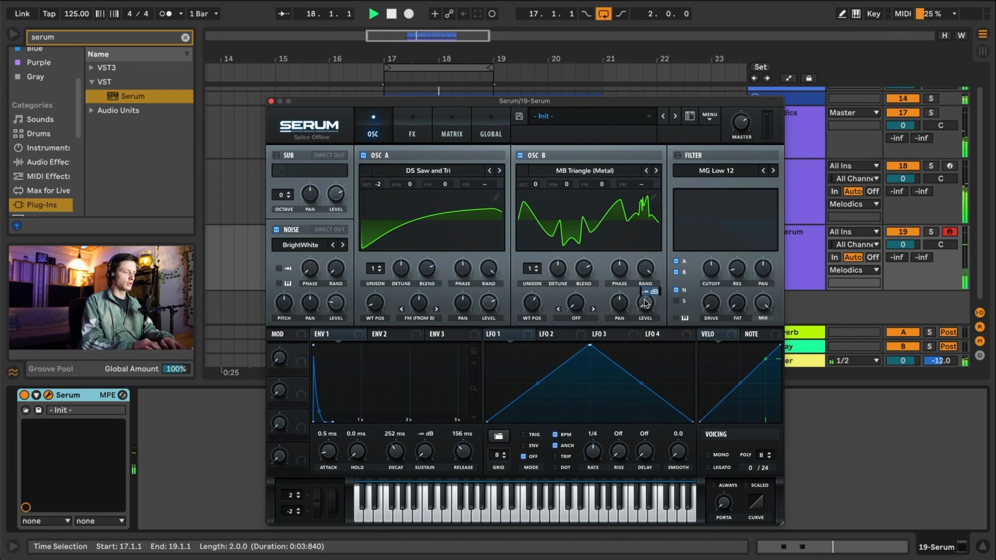
pyautogui.press('space')
pyautogui.moveTo(645, 304); pyautogui.dragTo(649, 219)
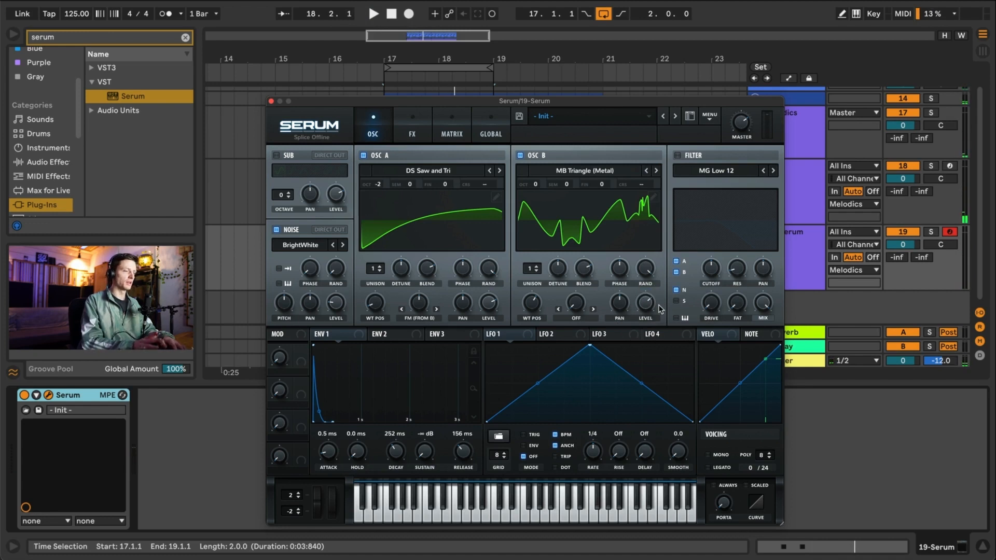
# - Enable Serum's filter with the MG Low 24 type and lower its cutoff slightly during playback
pyautogui.click(677, 155)
pyautogui.click(716, 170)
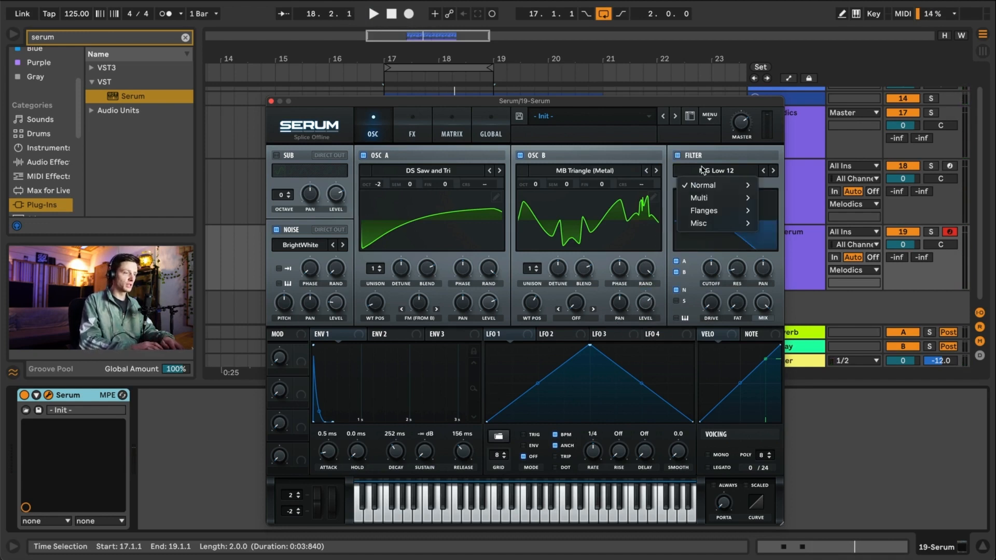
pyautogui.moveTo(711, 185)
pyautogui.click(788, 224)
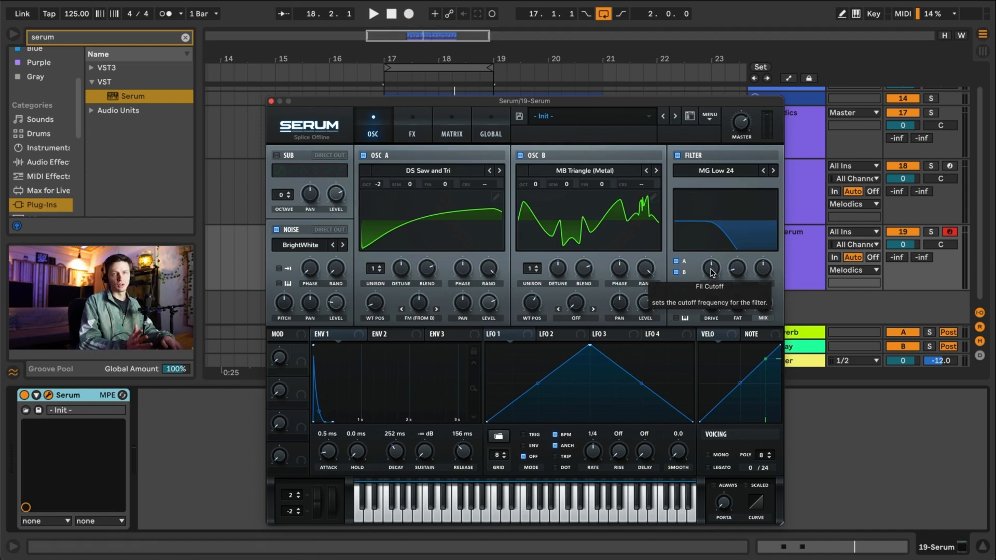
pyautogui.press('space')
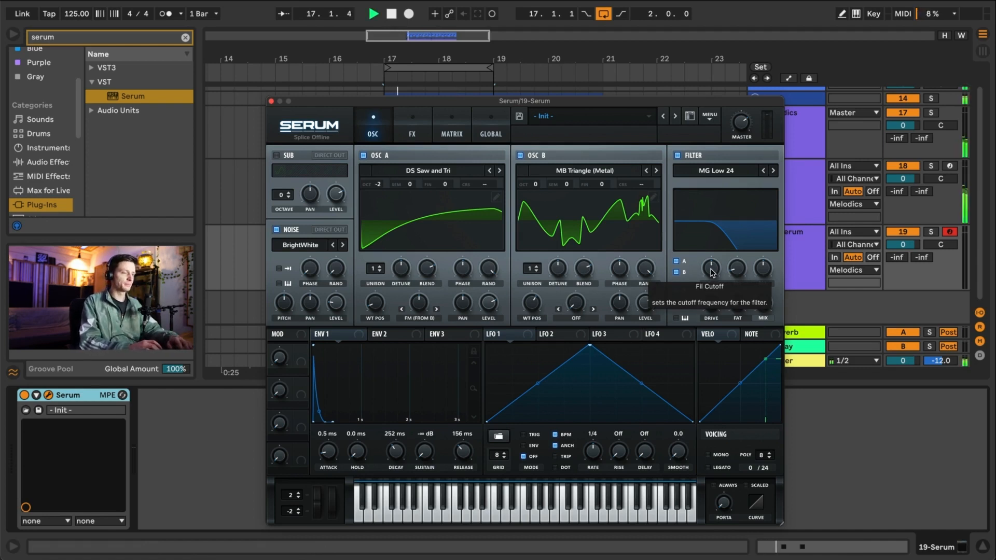
pyautogui.moveTo(711, 273)
pyautogui.mouseDown()
pyautogui.moveTo(713, 253)
pyautogui.moveTo(714, 280)
pyautogui.mouseUp()
pyautogui.press('space')
# - Modulate the filter cutoff with Envelope 1 at an amount of 16, and close the Serum window
pyautogui.moveTo(325, 335); pyautogui.dragTo(704, 289)
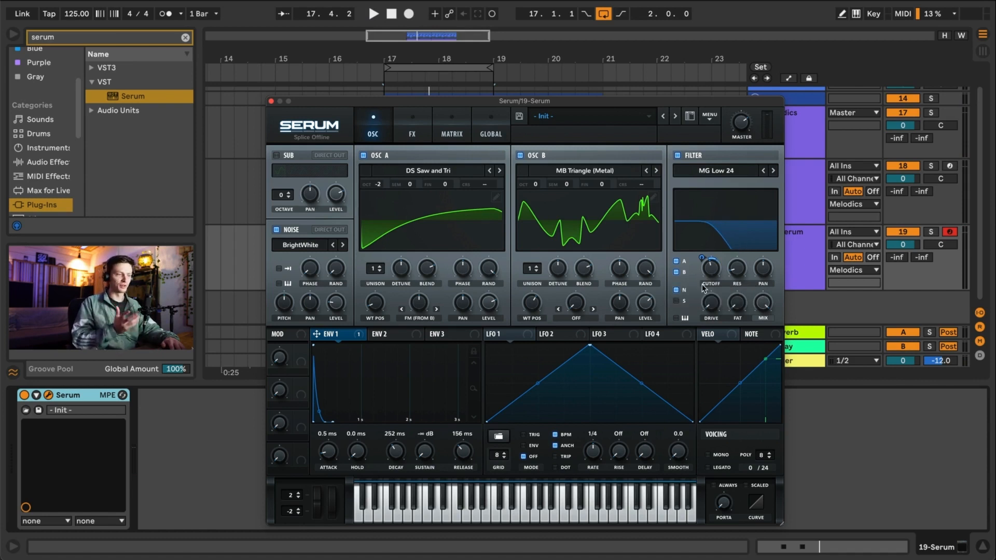
pyautogui.press('space')
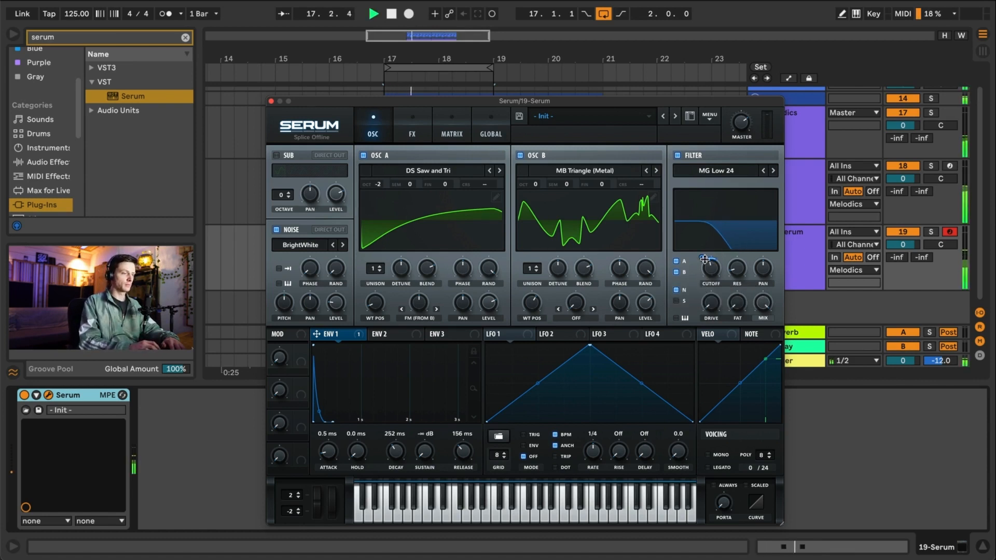
pyautogui.moveTo(703, 257); pyautogui.dragTo(705, 254)
pyautogui.press('space')
pyautogui.press('space')
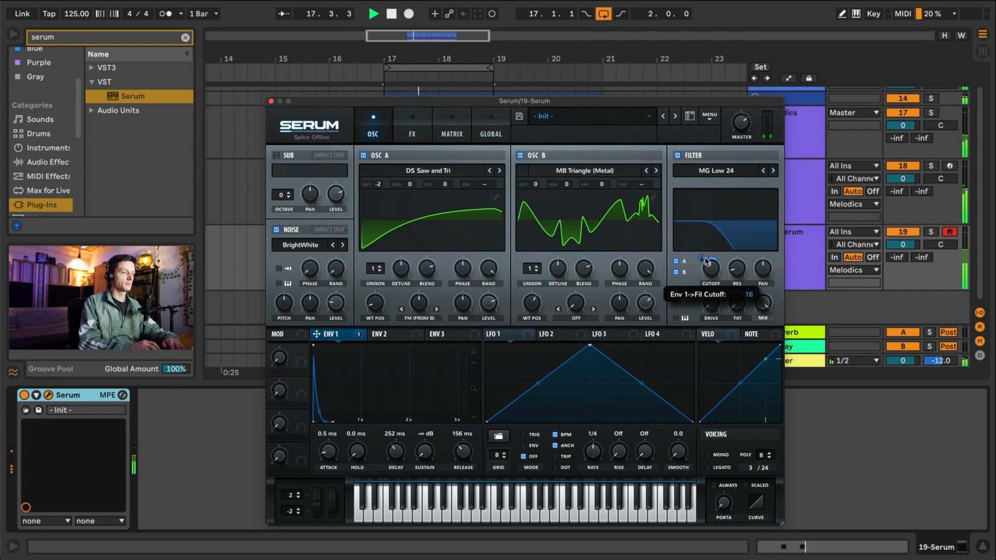
pyautogui.press('space')
pyautogui.click(271, 100)
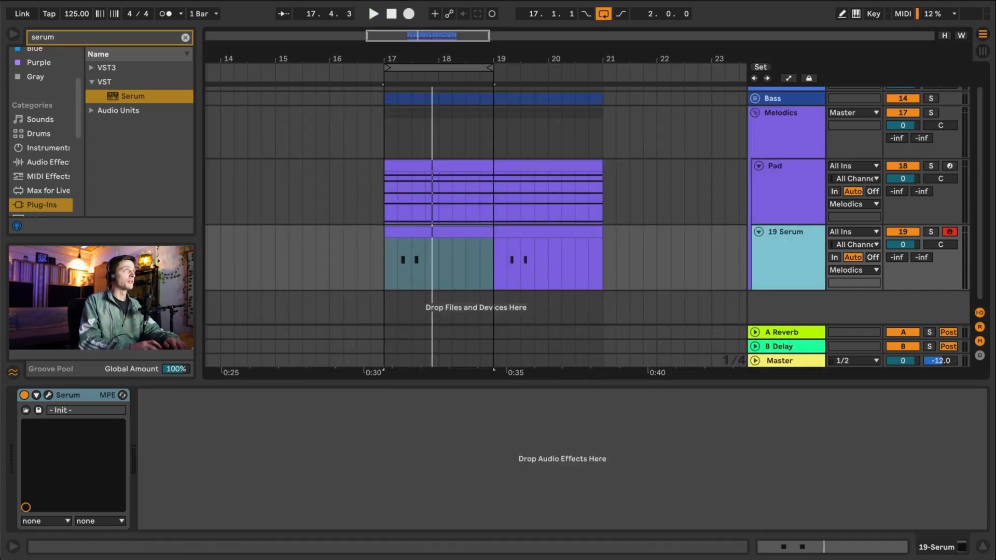
# - Add EQ Eight after Serum and change its band 1 to a steep low-cut filter
pyautogui.click(121, 37)
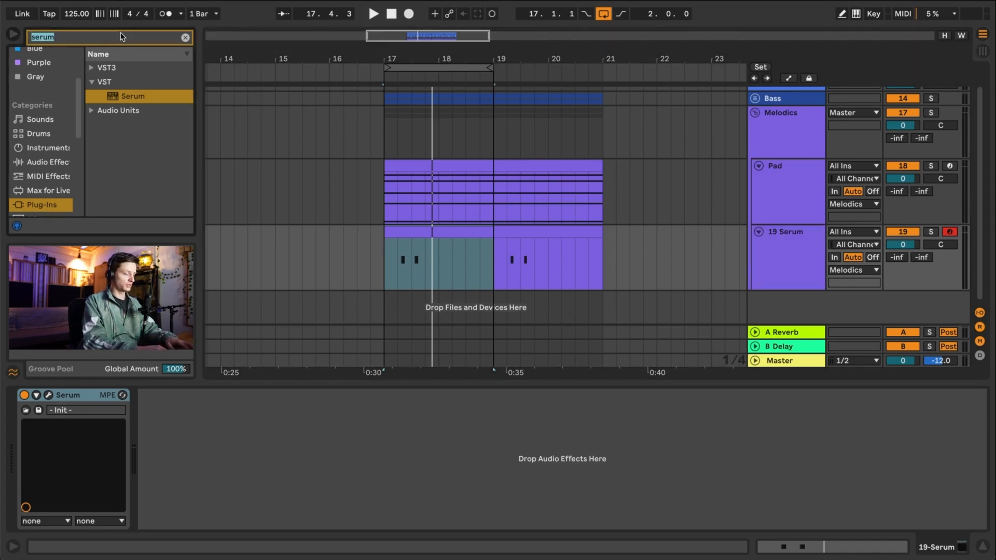
pyautogui.write('eq')
pyautogui.doubleClick(132, 139)
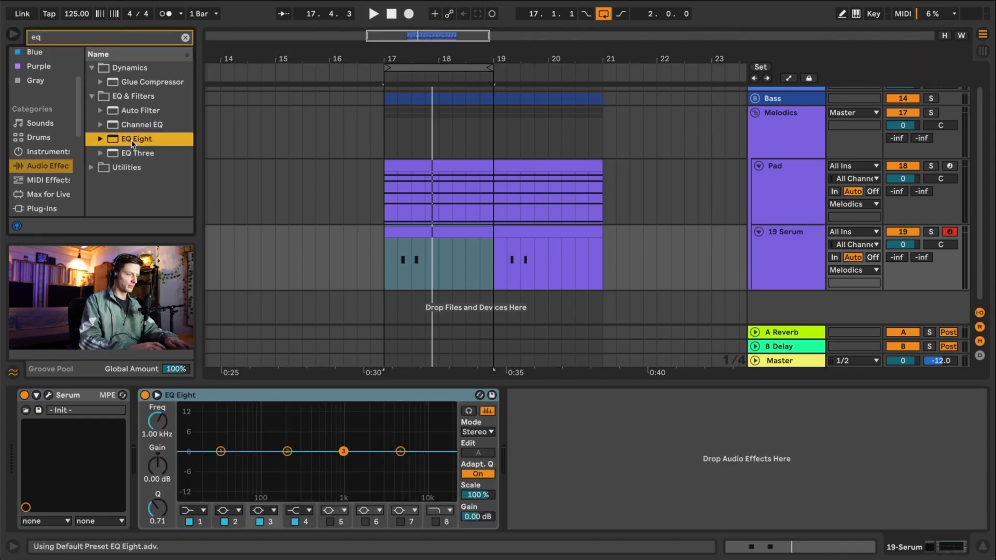
pyautogui.click(193, 511)
pyautogui.click(202, 489)
pyautogui.press('space')
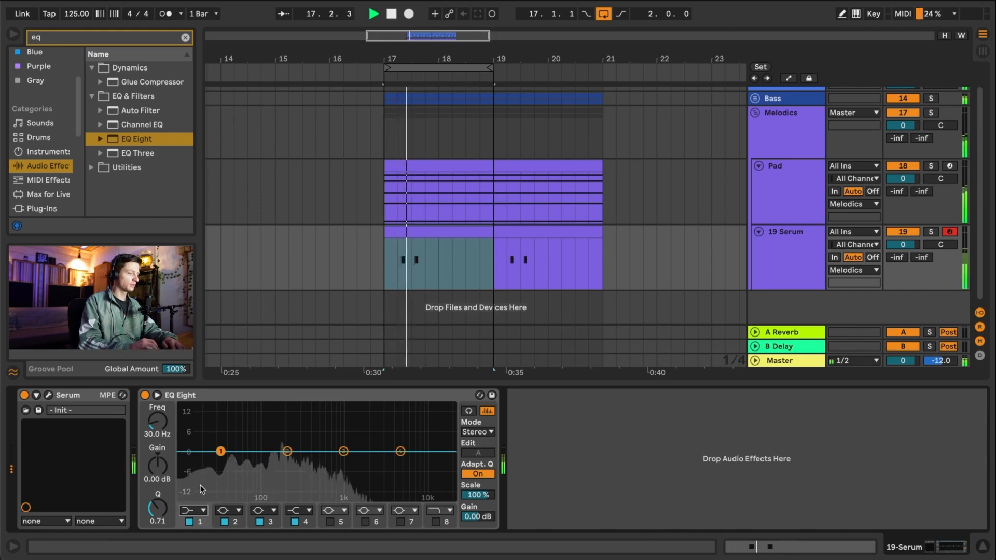
pyautogui.click(193, 512)
pyautogui.click(193, 424)
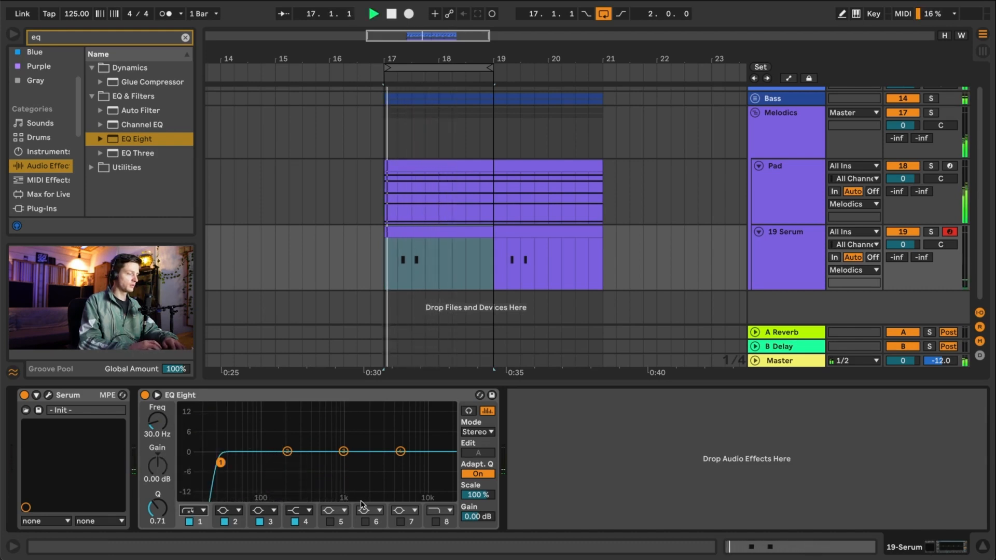
# - Raise EQ Eight's output gain to 6.00 dB and check the Serum part in the loop
pyautogui.moveTo(477, 517); pyautogui.dragTo(478, 491)
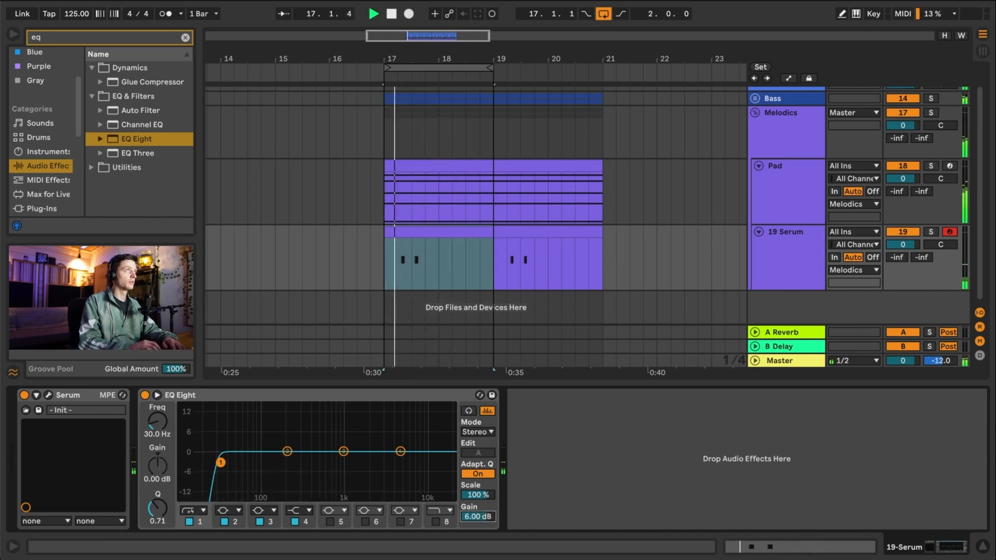
pyautogui.moveTo(477, 490); pyautogui.dragTo(478, 490)
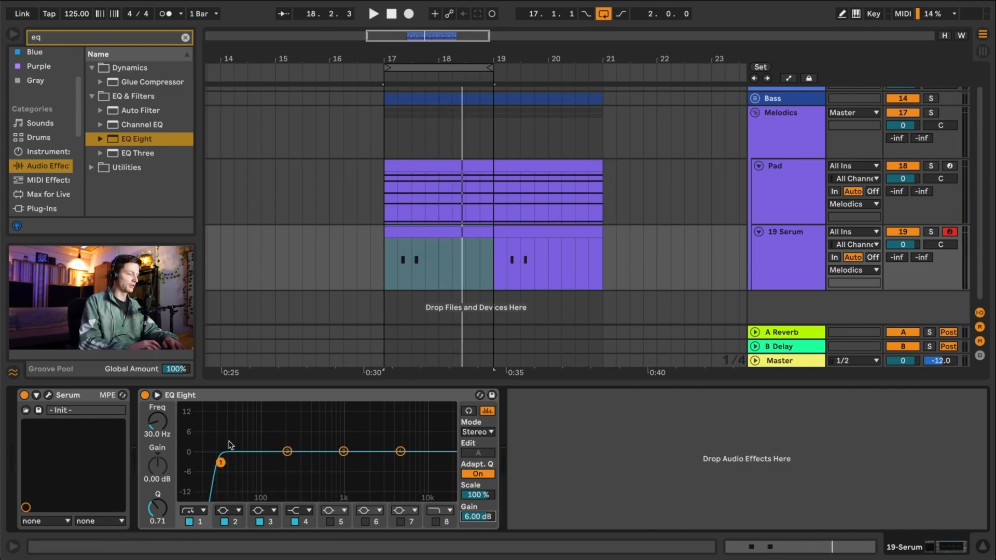
pyautogui.press('space')
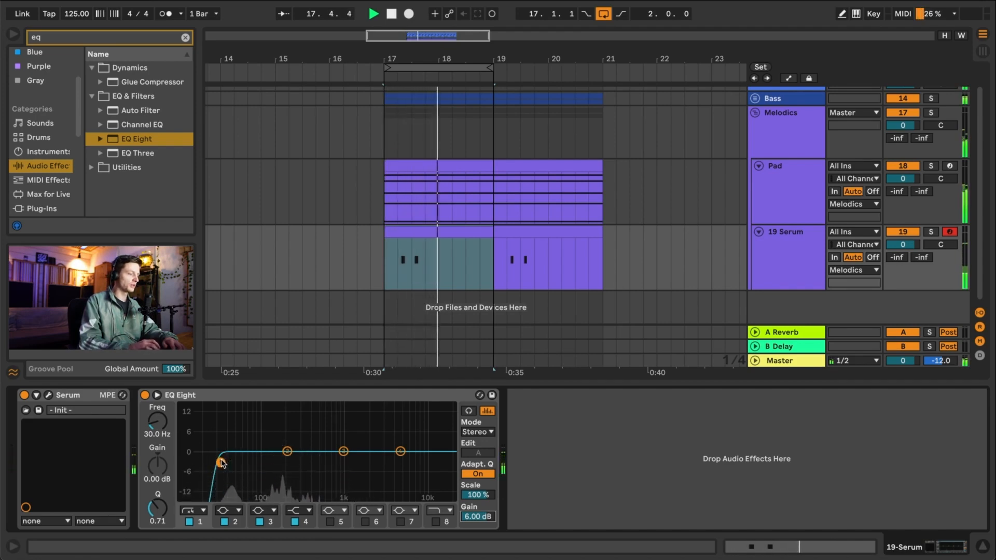
pyautogui.click(221, 463)
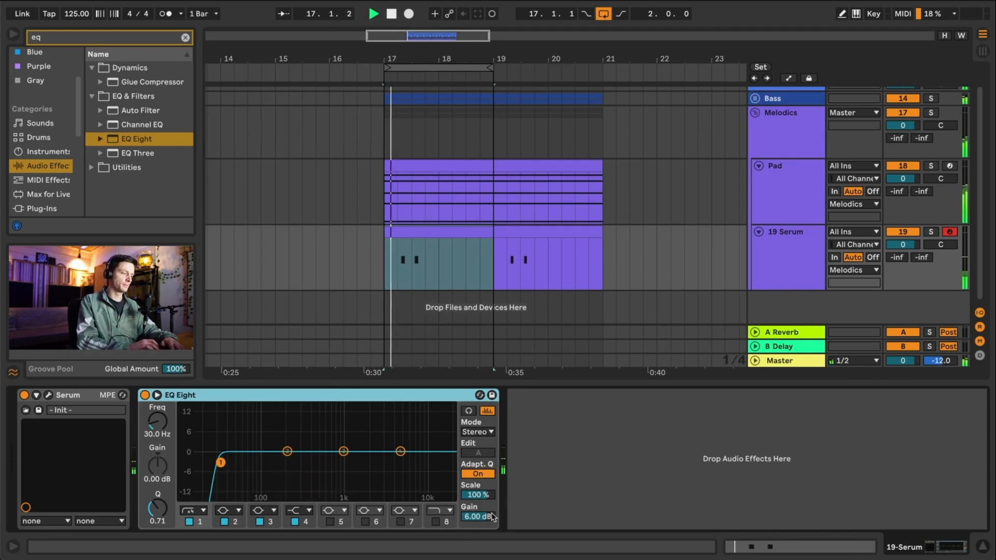
# - Reopen Serum, raise the filter cutoff slightly, stop playback and close the plug-in window
pyautogui.click(48, 395)
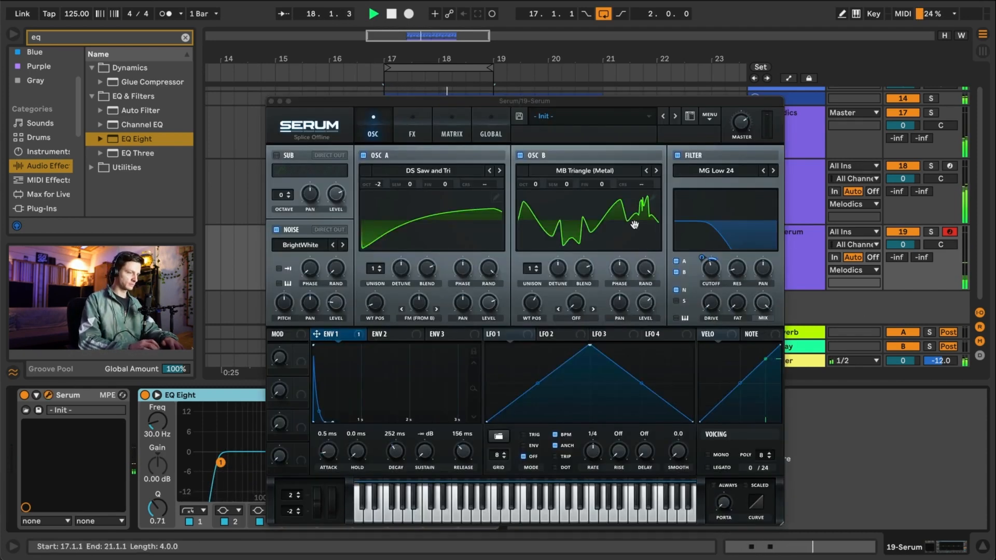
pyautogui.moveTo(711, 266); pyautogui.dragTo(710, 246)
pyautogui.press('space')
pyautogui.click(272, 101)
# - Solo the Melodics group together with the drums and audition the Serum track in the loop
pyautogui.scroll(1, 683, 256)
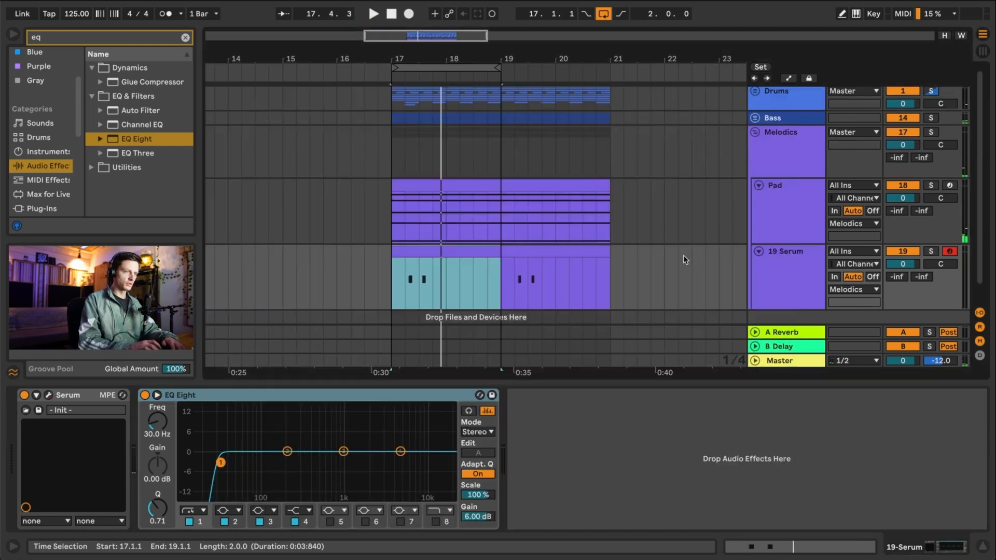
pyautogui.click(932, 132)
pyautogui.press('space')
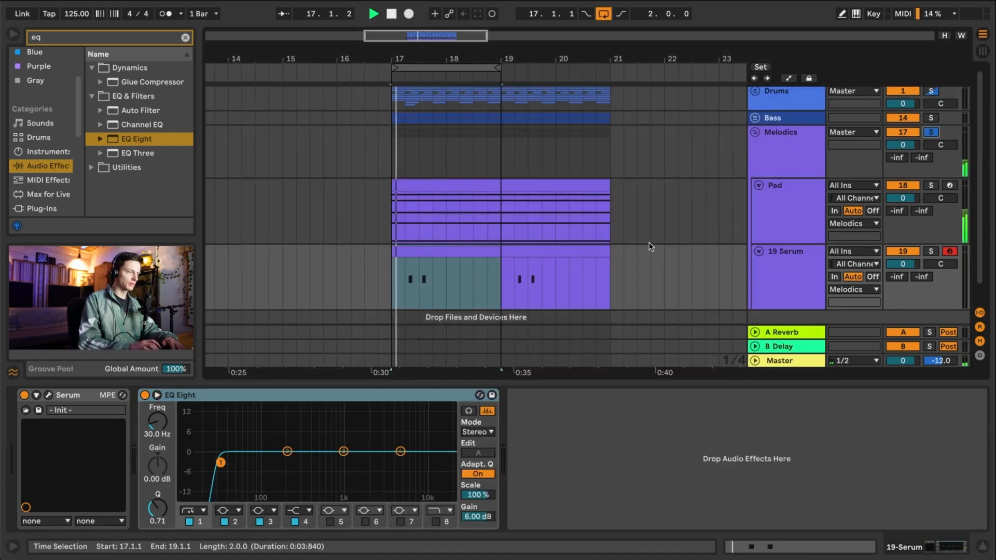
pyautogui.click(786, 270)
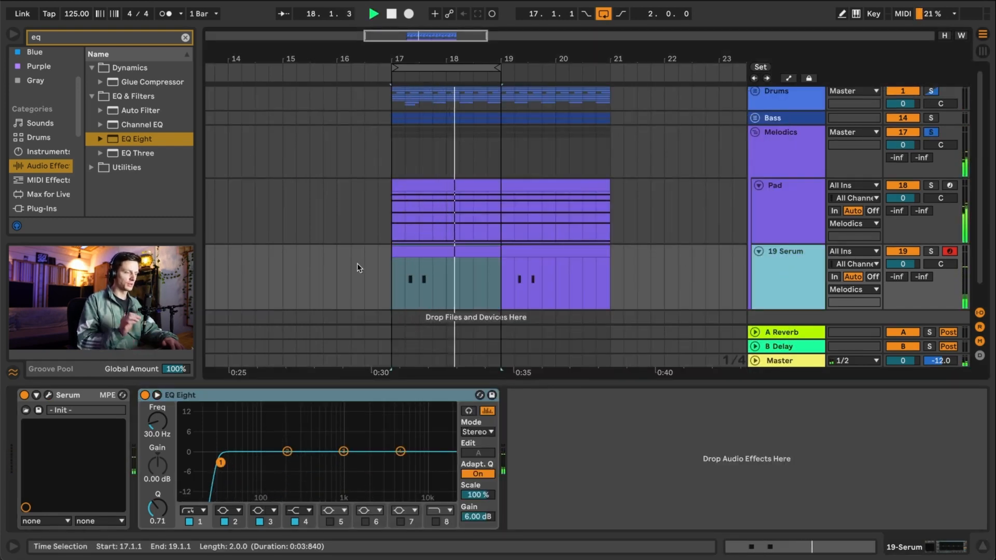
pyautogui.click(49, 395)
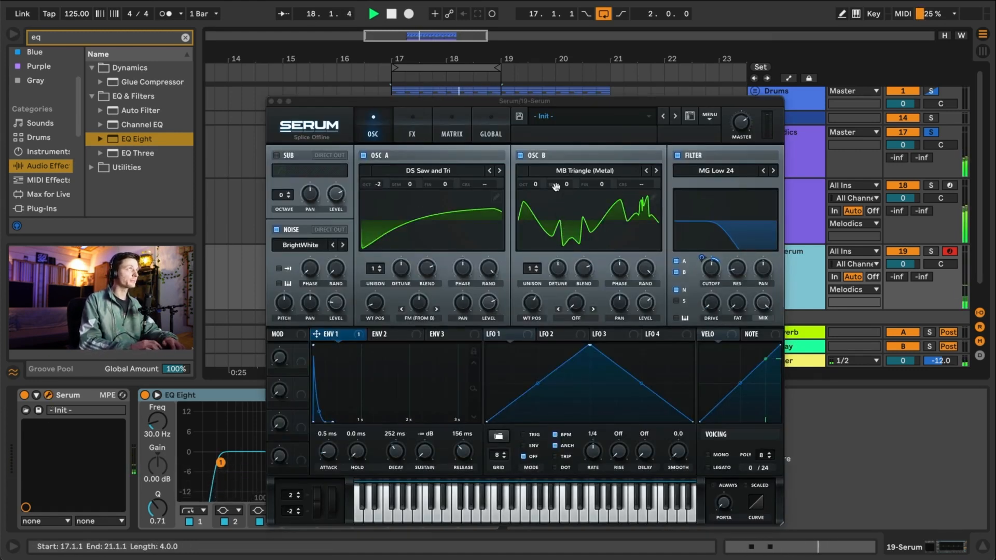
pyautogui.press('alt+super+p')
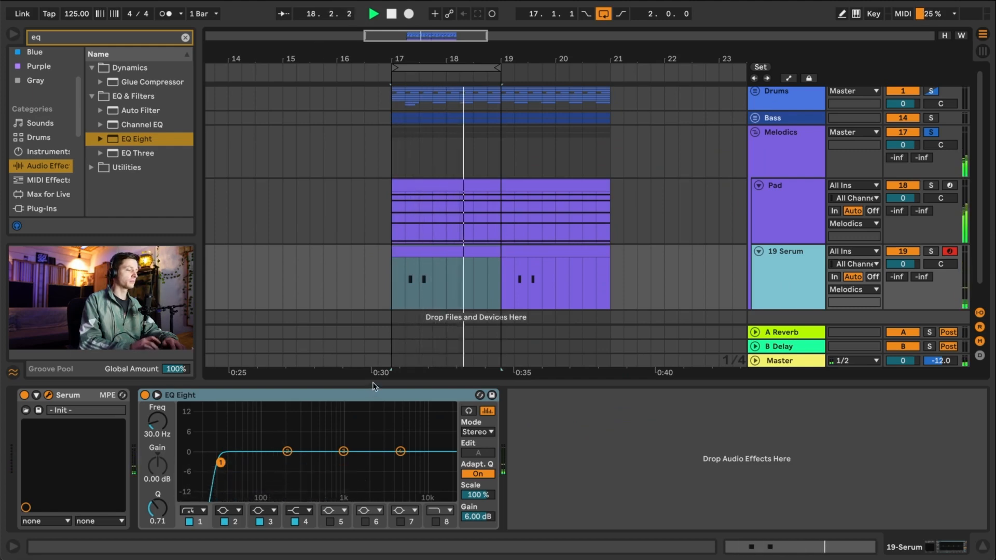
# - Reopen Serum on the Serum track, enable the Distortion effect and raise its drive
pyautogui.press('alt+super+p')
pyautogui.click(417, 131)
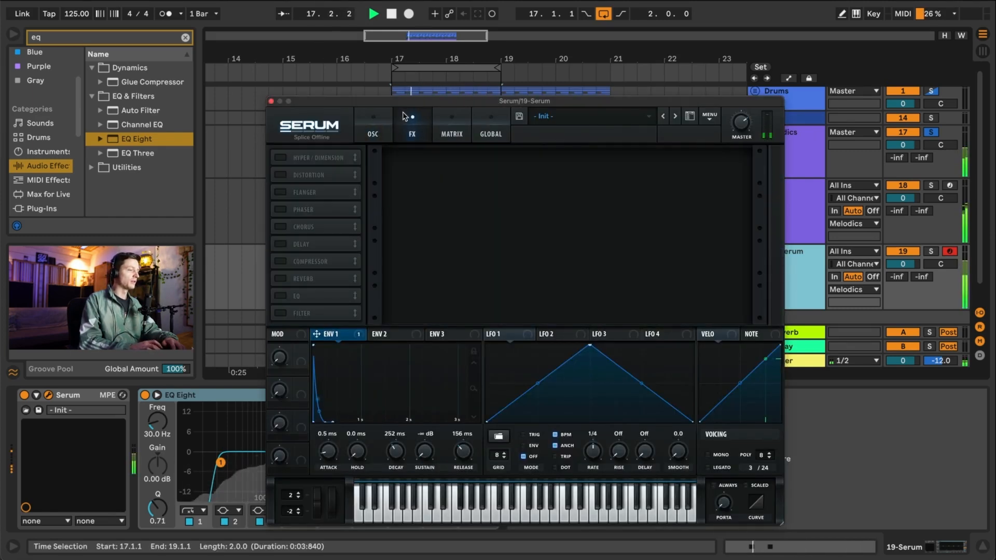
pyautogui.moveTo(406, 103); pyautogui.dragTo(438, 87)
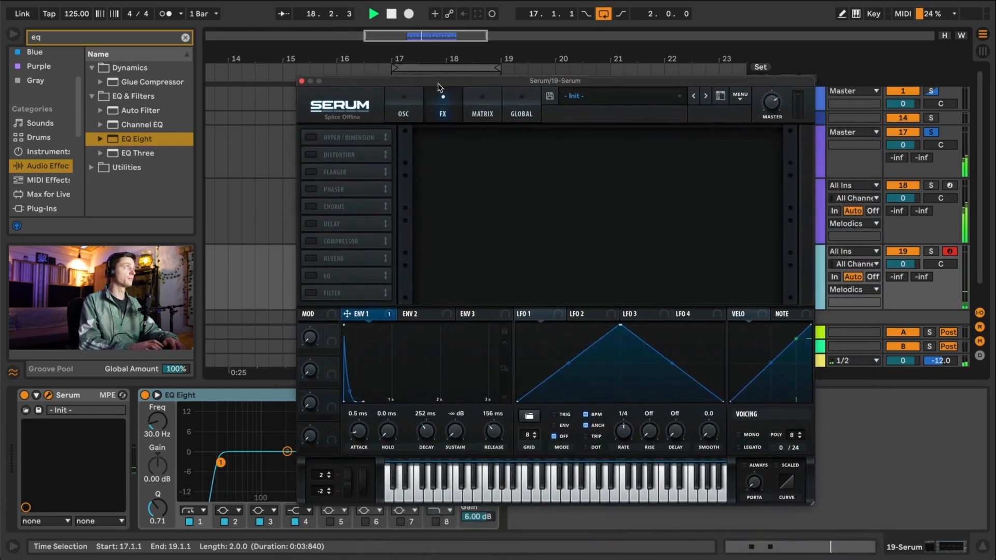
pyautogui.click(316, 154)
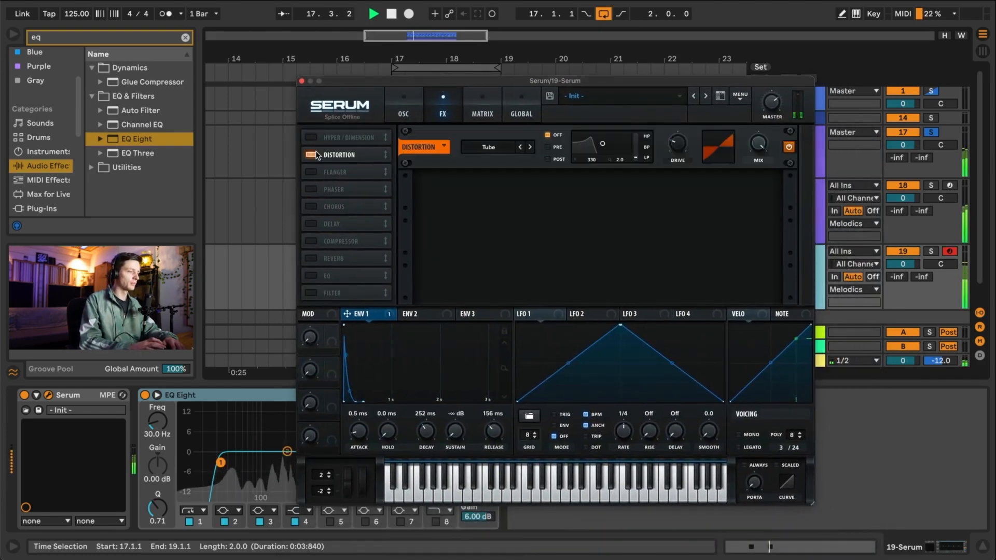
pyautogui.moveTo(498, 83); pyautogui.dragTo(476, 108)
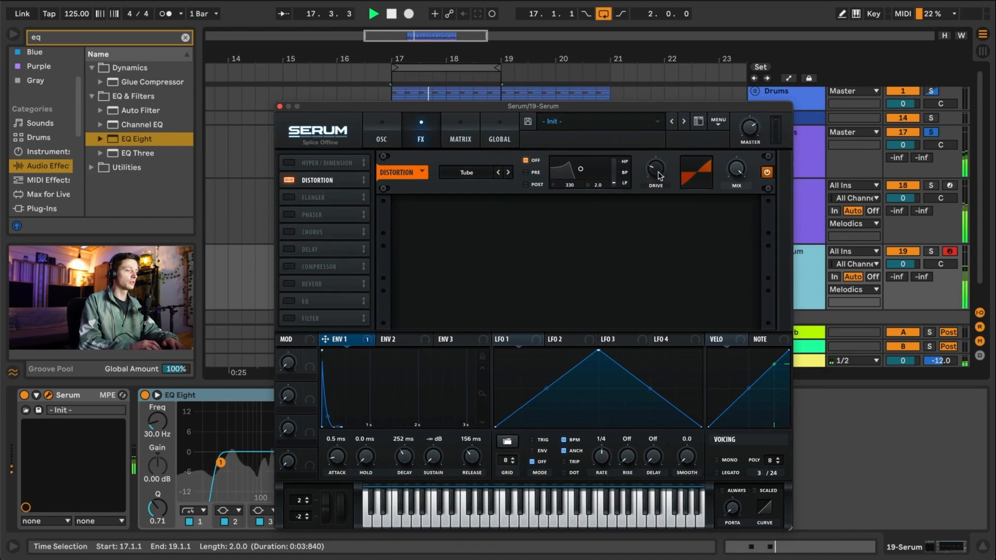
pyautogui.moveTo(660, 168); pyautogui.dragTo(658, 203)
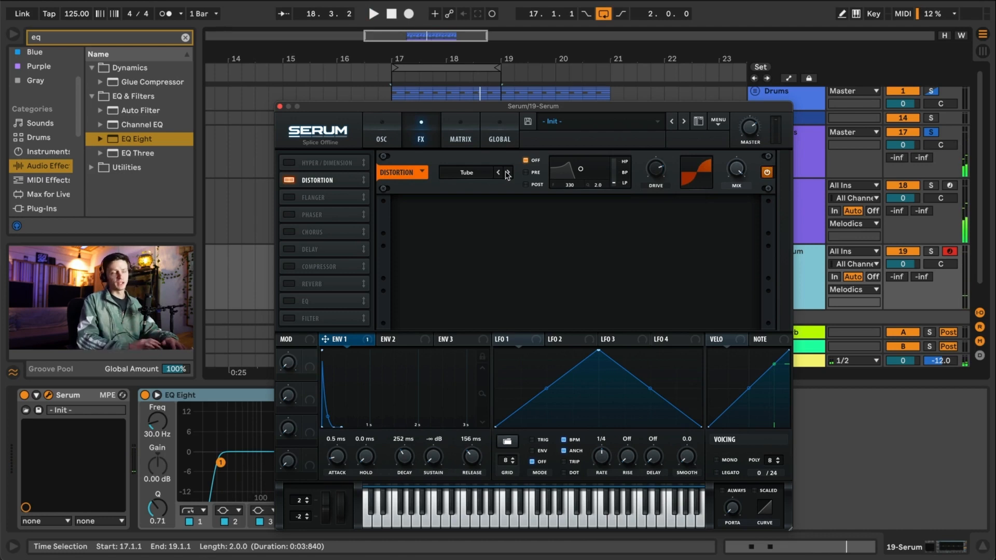
# - Change the distortion type to Diode 1 and audition it in the loop
pyautogui.click(507, 173)
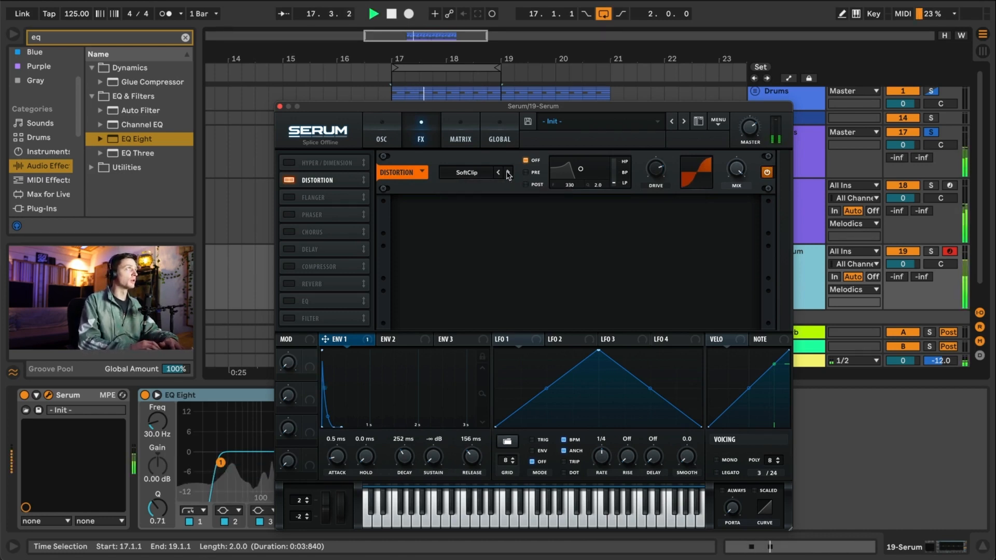
pyautogui.click(507, 174)
pyautogui.click(507, 173)
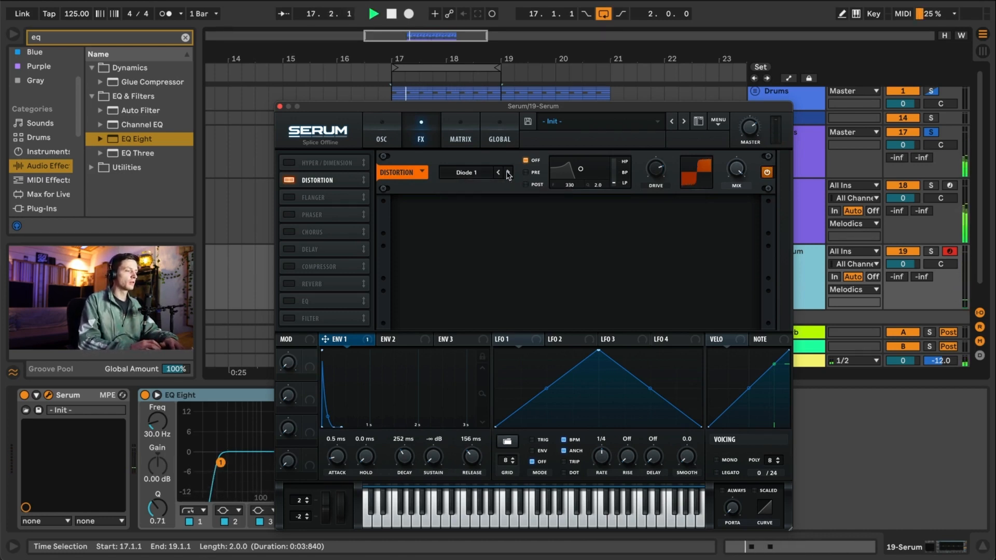
pyautogui.press('space')
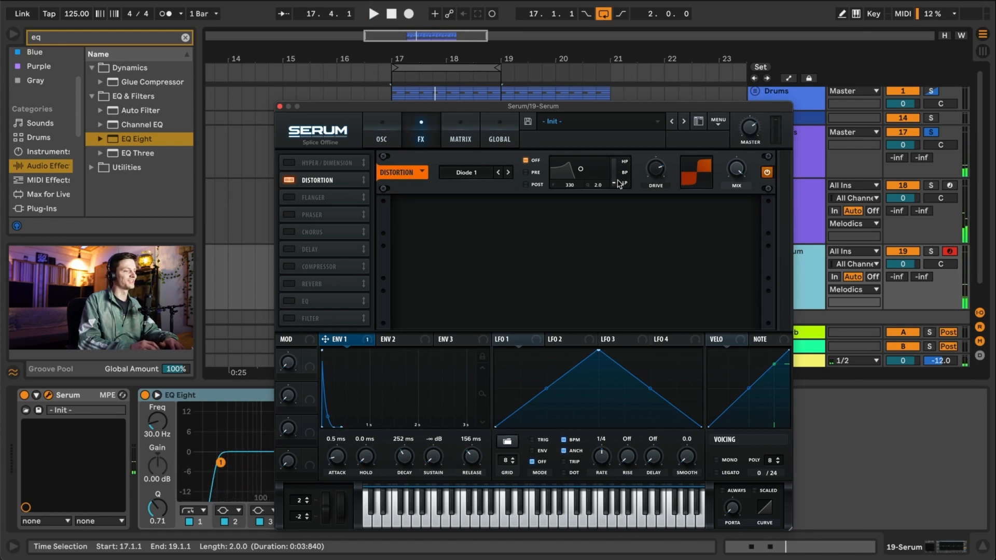
pyautogui.press('space')
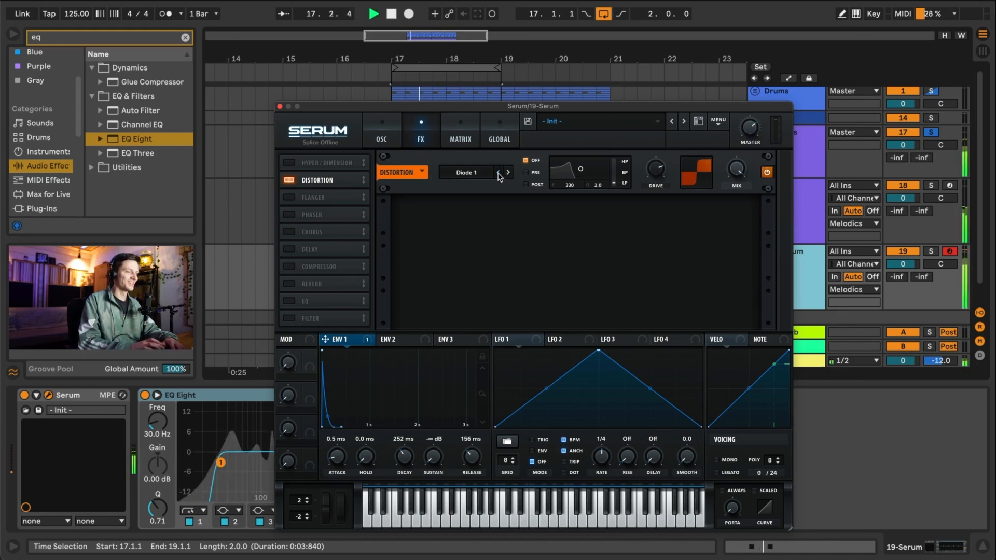
pyautogui.press('space')
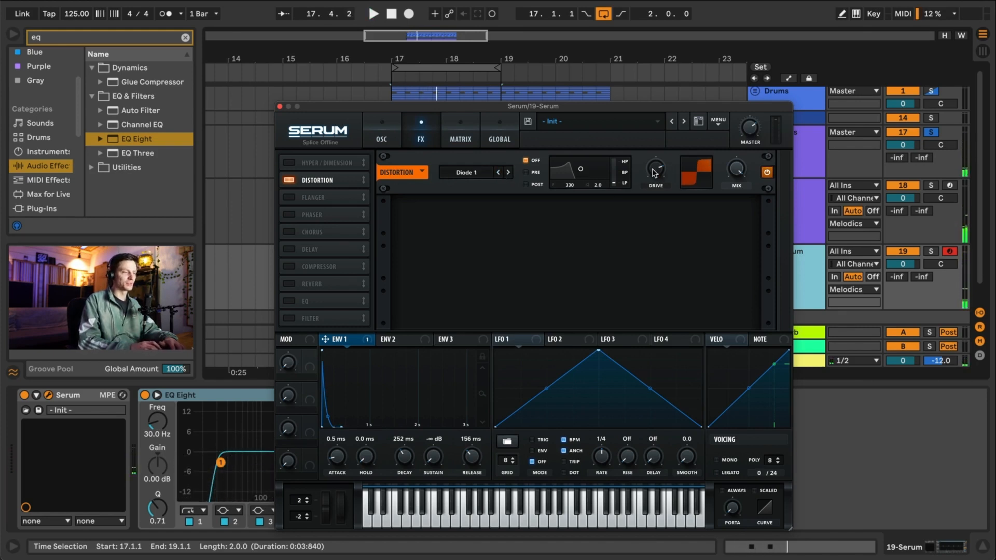
# - Adjust the distortion drive by ear during playback, finishing at a gentler setting
pyautogui.moveTo(655, 171); pyautogui.dragTo(656, 208)
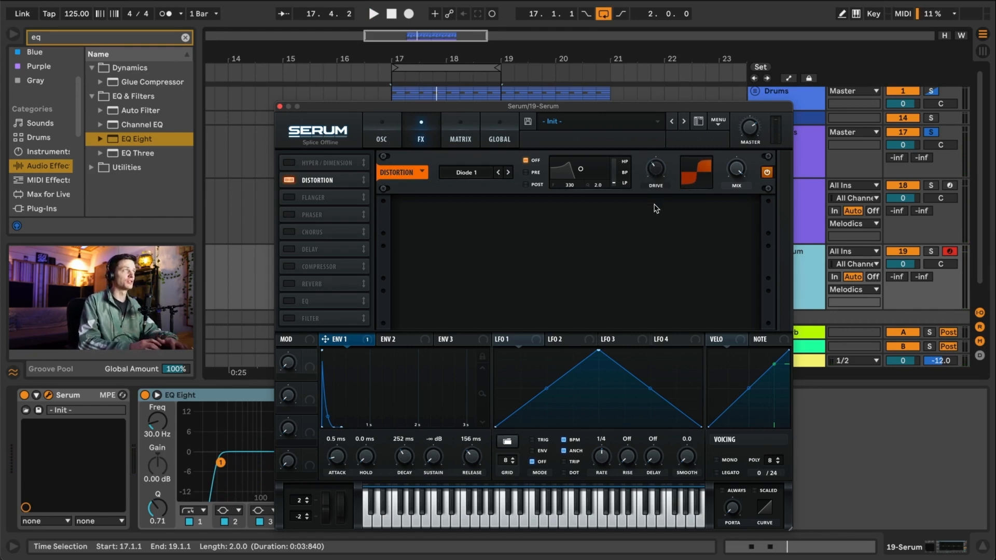
pyautogui.press('space')
pyautogui.moveTo(655, 175)
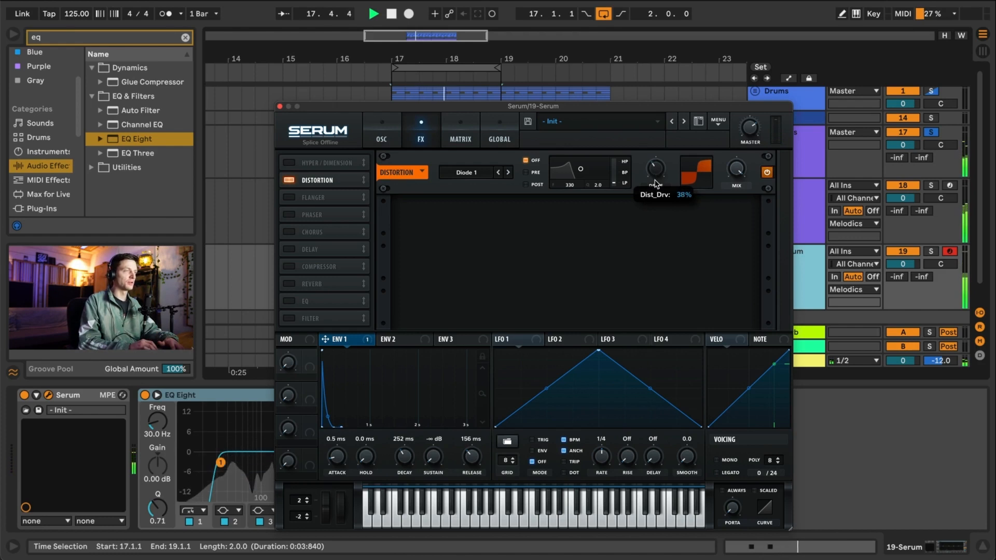
pyautogui.moveTo(735, 214); pyautogui.dragTo(721, 254)
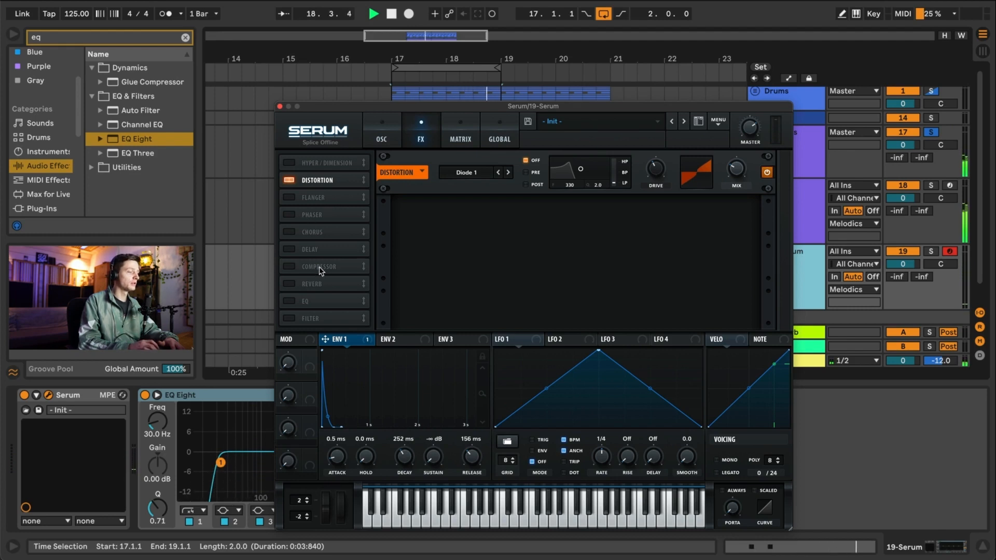
# - Enable Serum's Compressor, adjust its attack and raise its gain slightly while listening to the loop
pyautogui.click(290, 267)
pyautogui.moveTo(455, 220)
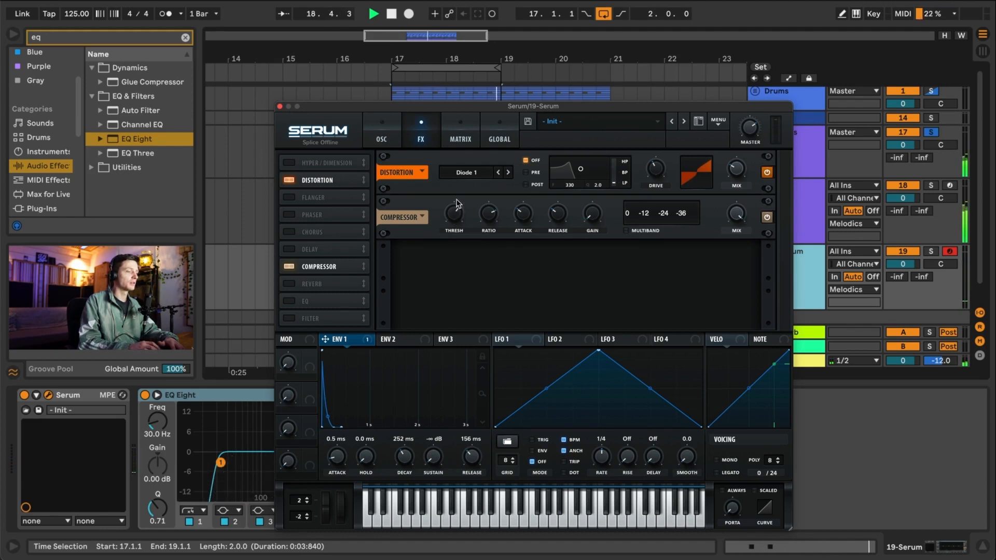
pyautogui.moveTo(522, 224)
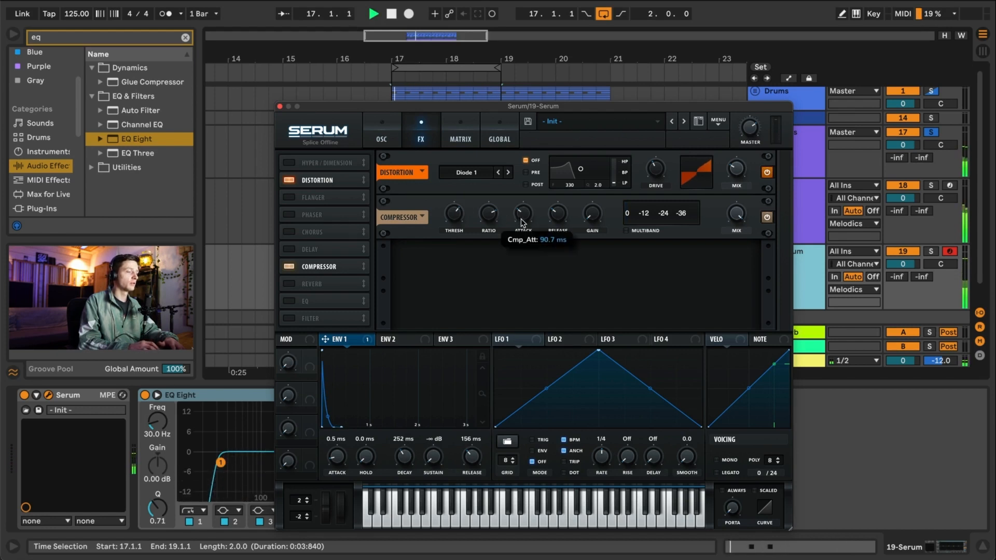
pyautogui.moveTo(524, 210); pyautogui.dragTo(525, 215)
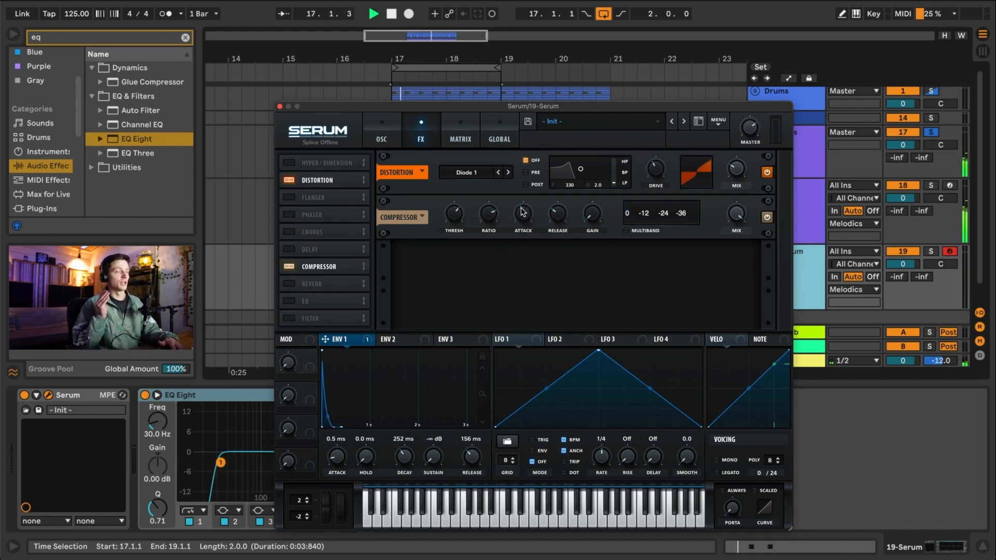
pyautogui.click(552, 212)
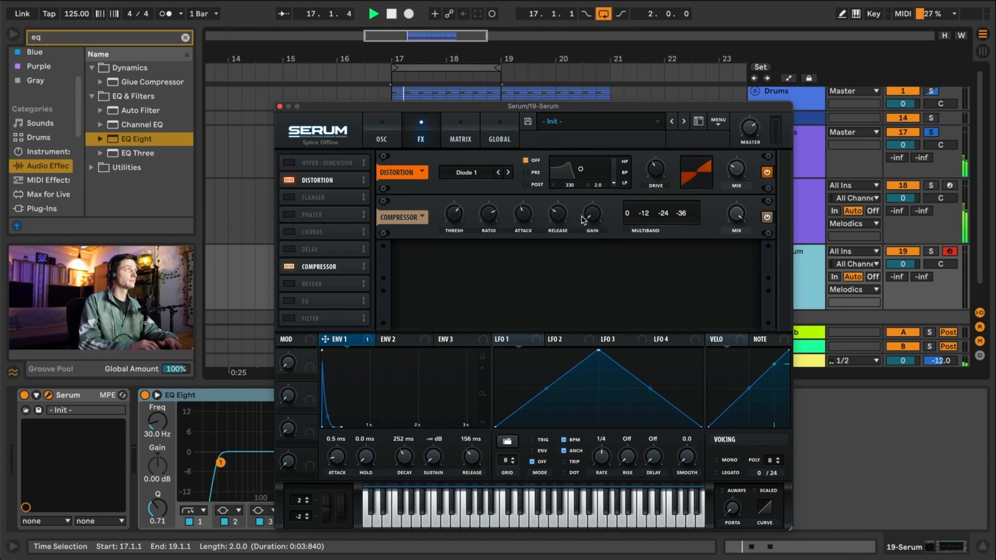
pyautogui.moveTo(596, 221); pyautogui.dragTo(598, 207)
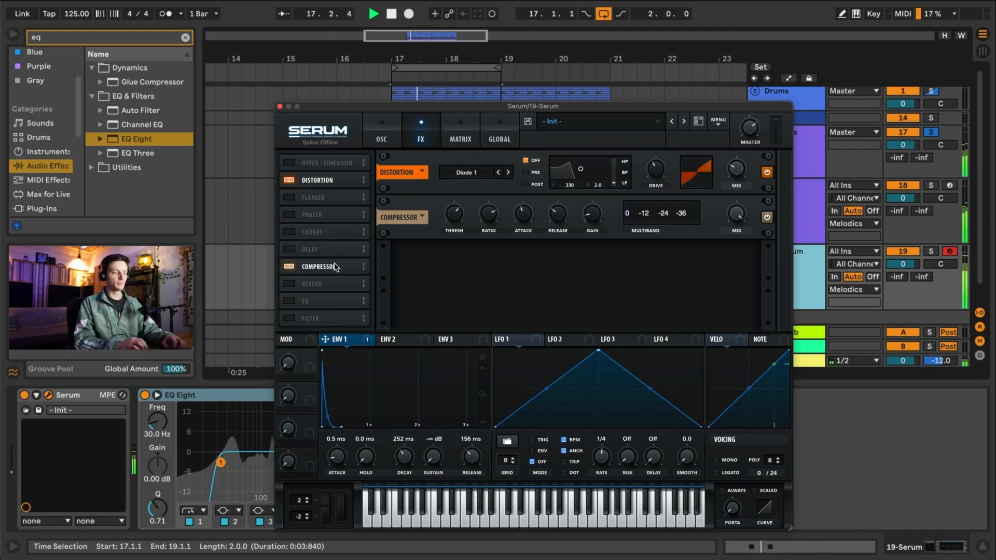
pyautogui.press('space')
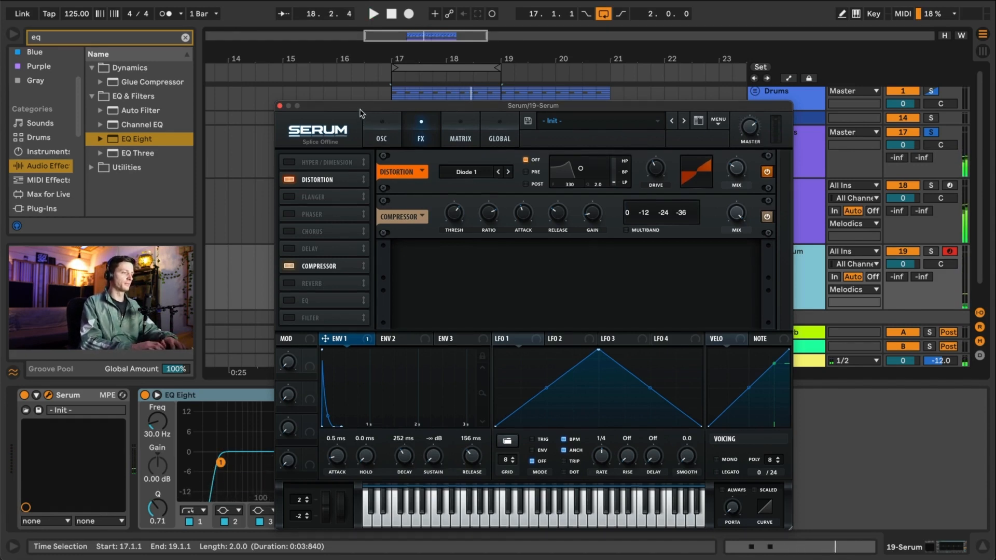
# - Enable Serum's EQ, switch the low band to a peak shape and boost it around 449 Hz
pyautogui.moveTo(362, 108)
pyautogui.mouseDown()
pyautogui.moveTo(335, 104)
pyautogui.moveTo(358, 94)
pyautogui.mouseUp()
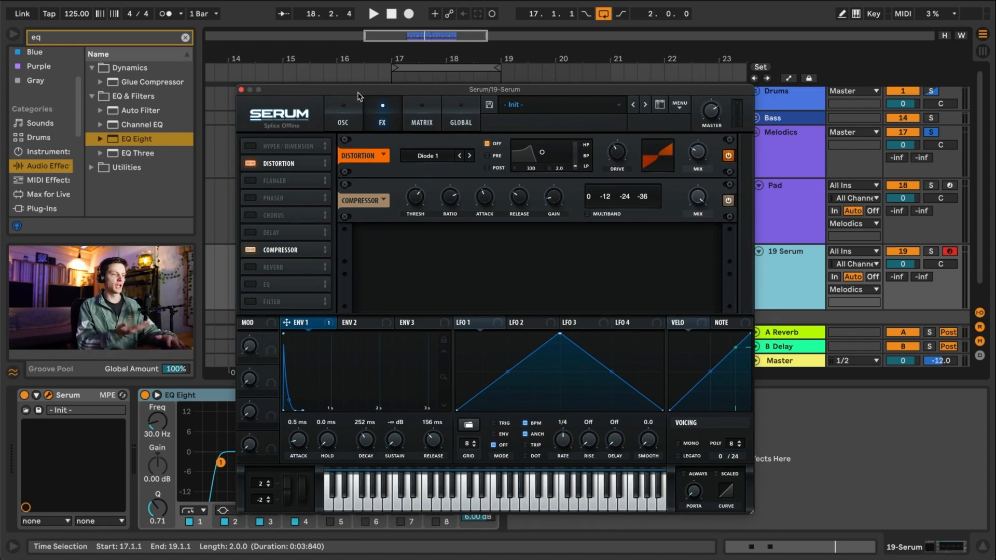
pyautogui.click(251, 285)
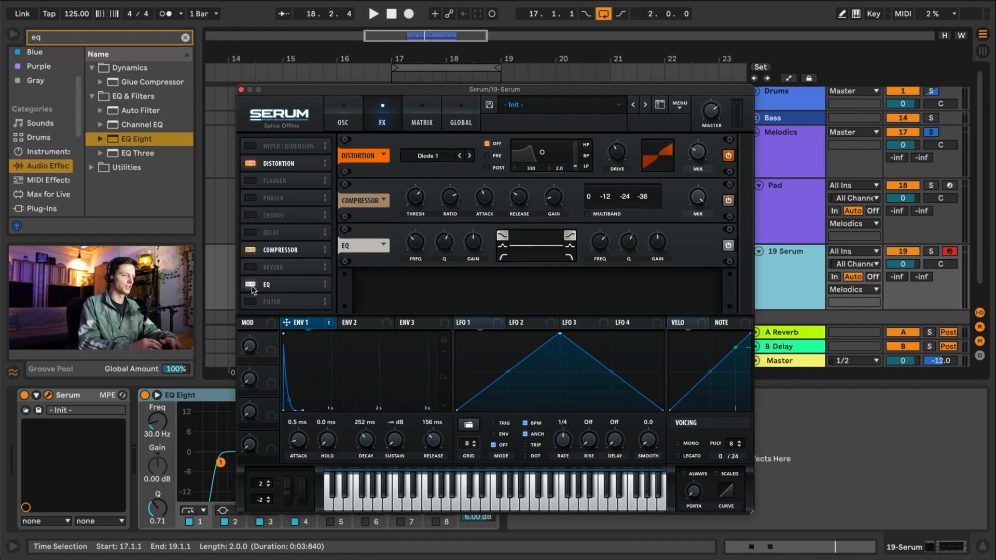
pyautogui.moveTo(351, 93); pyautogui.dragTo(333, 42)
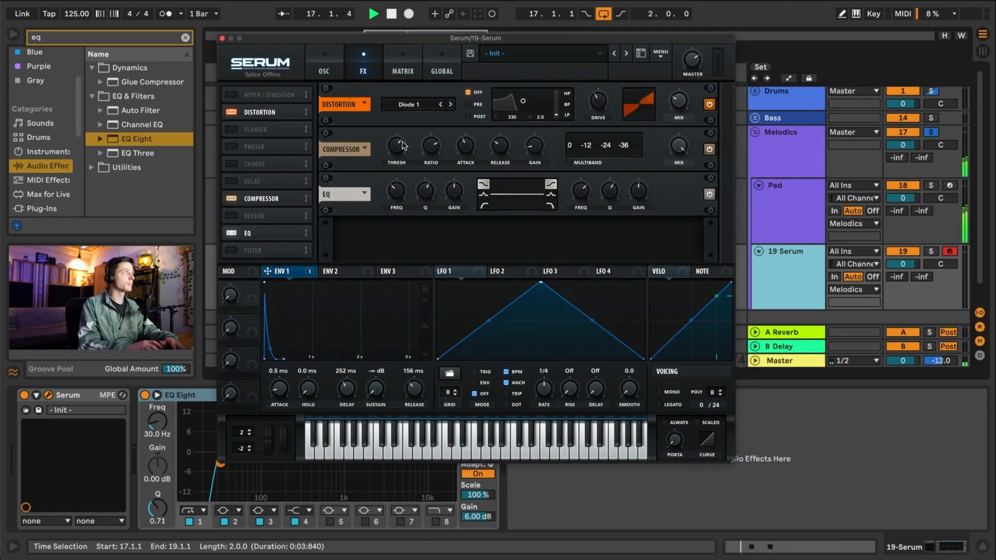
pyautogui.click(484, 197)
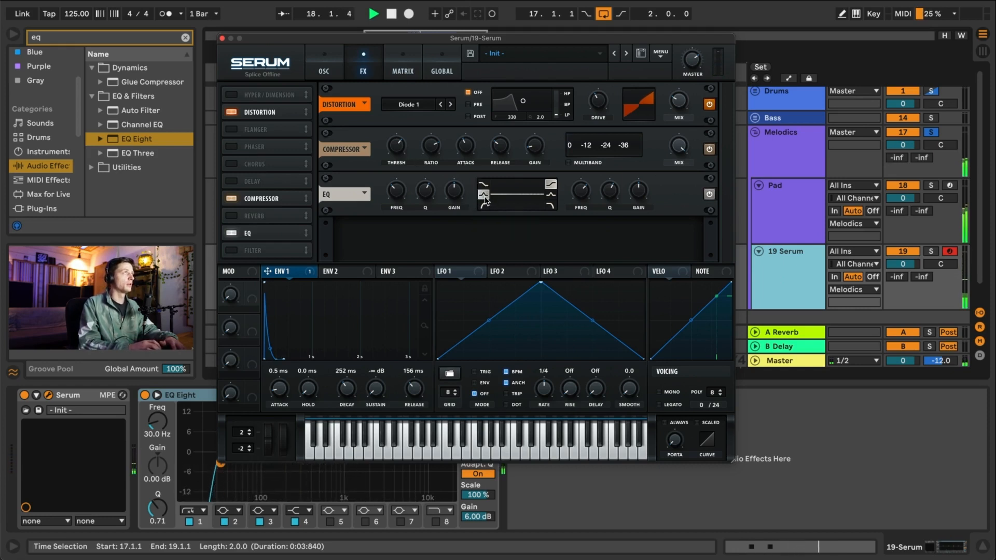
pyautogui.moveTo(456, 198)
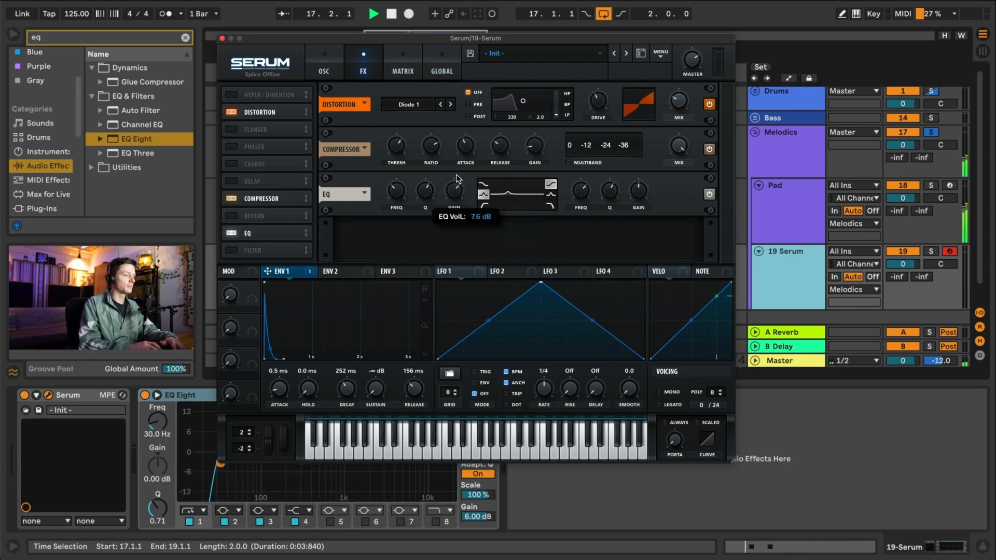
pyautogui.moveTo(422, 203)
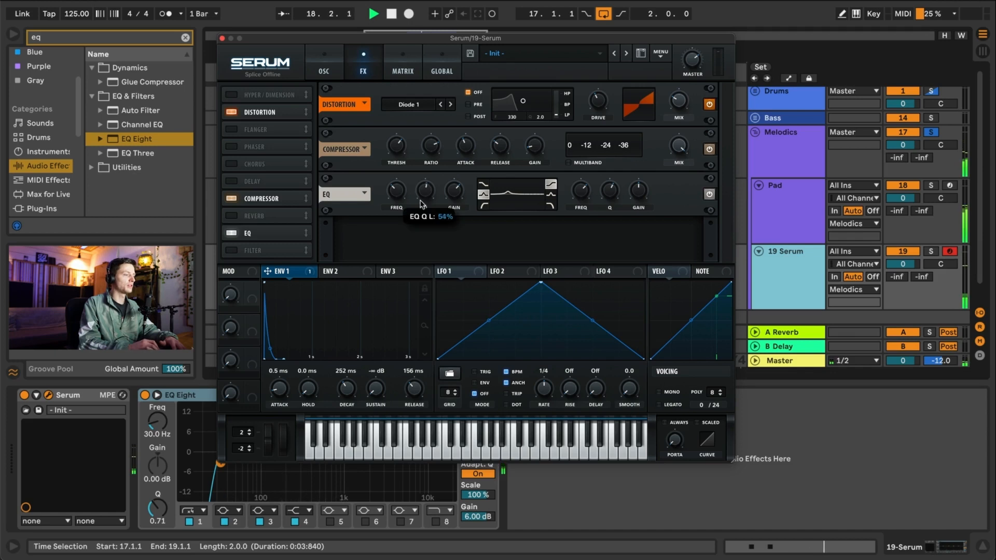
pyautogui.moveTo(395, 191)
pyautogui.moveTo(395, 178); pyautogui.dragTo(394, 181)
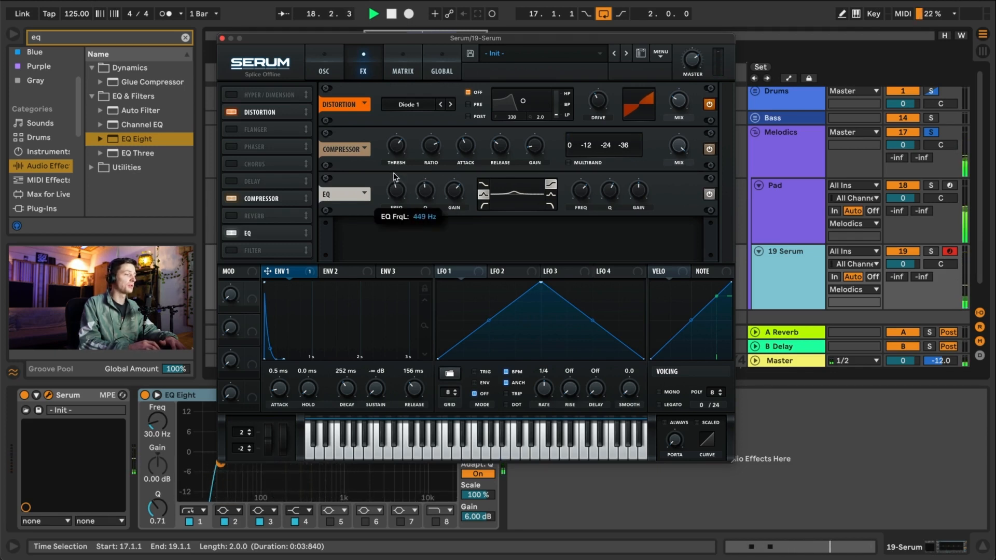
pyautogui.moveTo(457, 194); pyautogui.dragTo(456, 195)
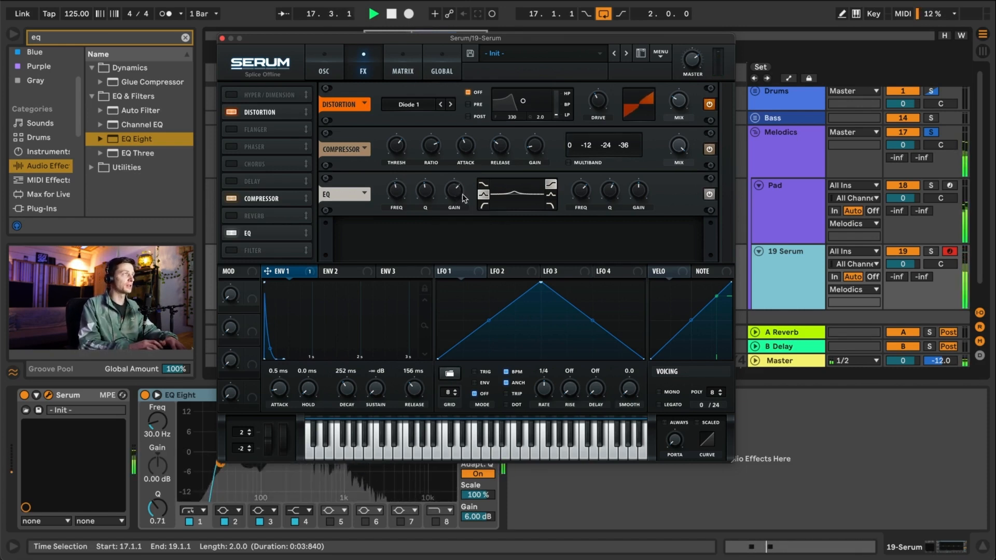
# - Raise the gain of the EQ's high shelf band to more than 5.6 dB
pyautogui.moveTo(634, 197)
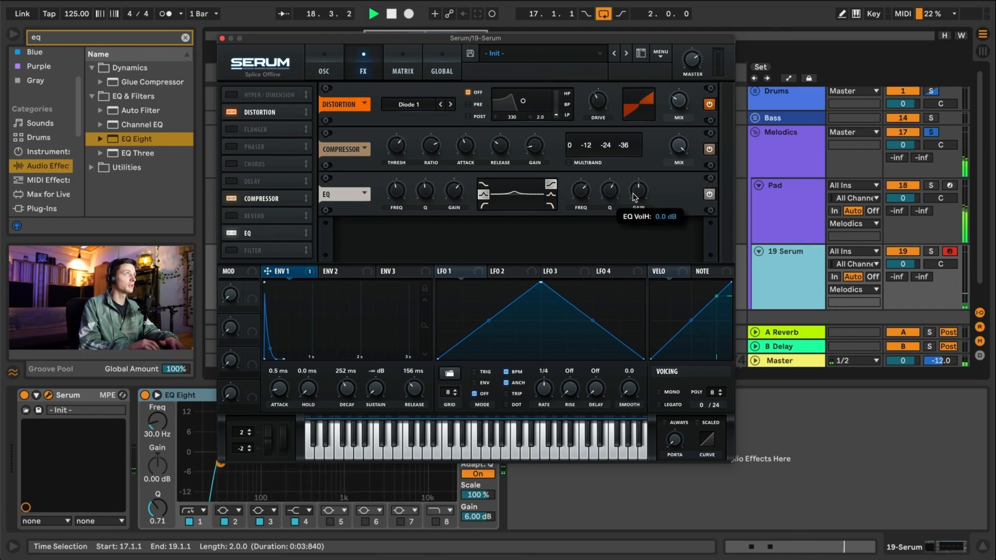
pyautogui.moveTo(639, 162); pyautogui.dragTo(639, 188)
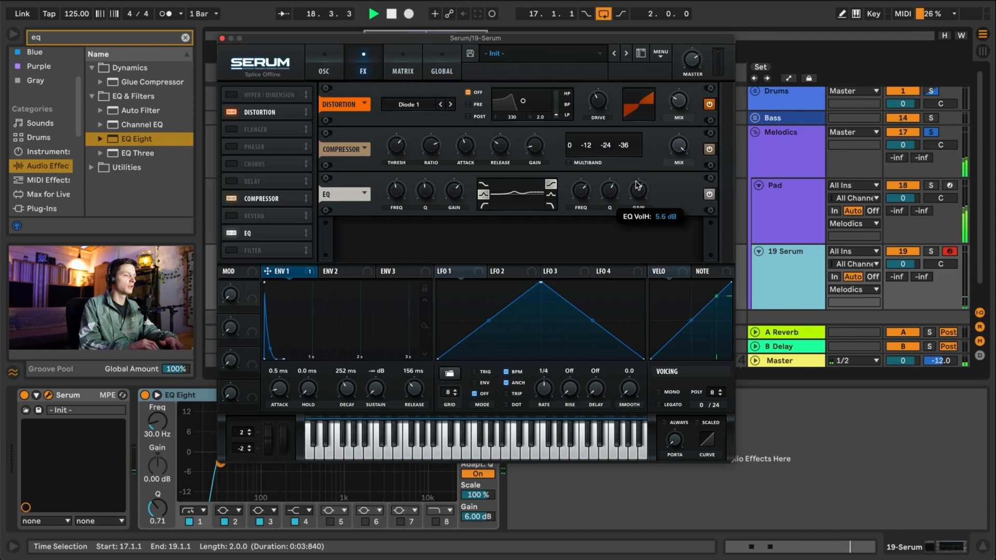
pyautogui.moveTo(637, 169); pyautogui.dragTo(642, 174)
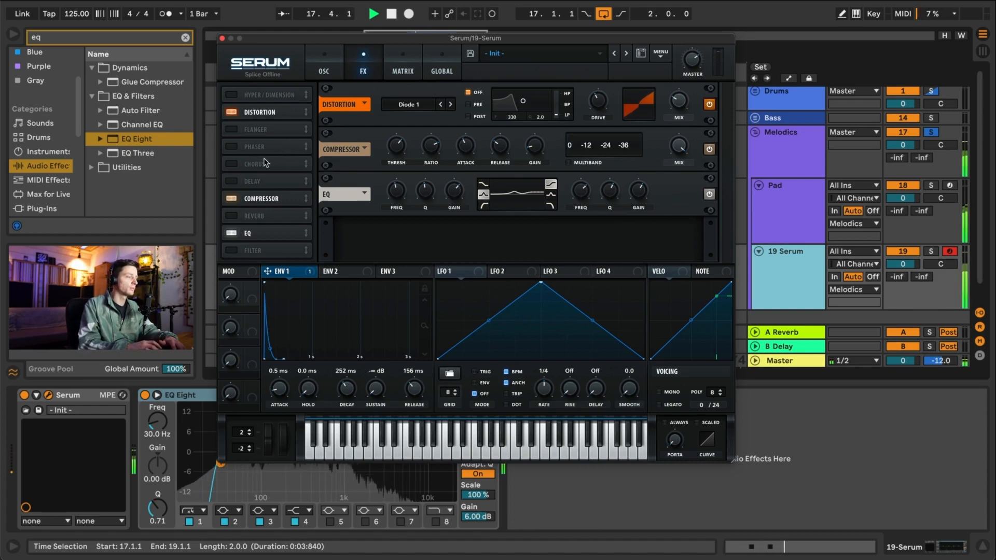
# - Enable Serum's Delay, place it after the EQ in the effects chain and switch it to ping-pong mode
pyautogui.click(234, 181)
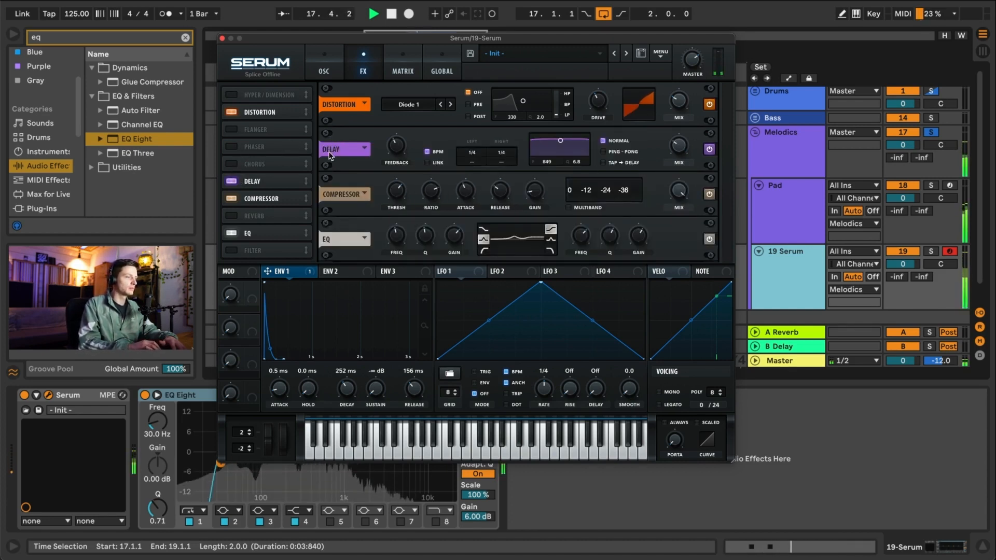
pyautogui.moveTo(309, 185); pyautogui.dragTo(307, 238)
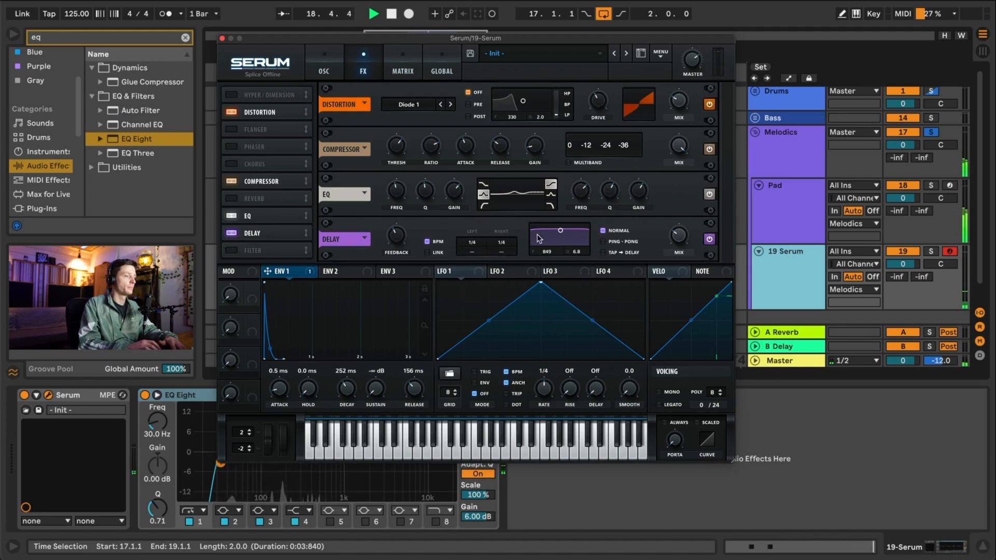
pyautogui.click(625, 242)
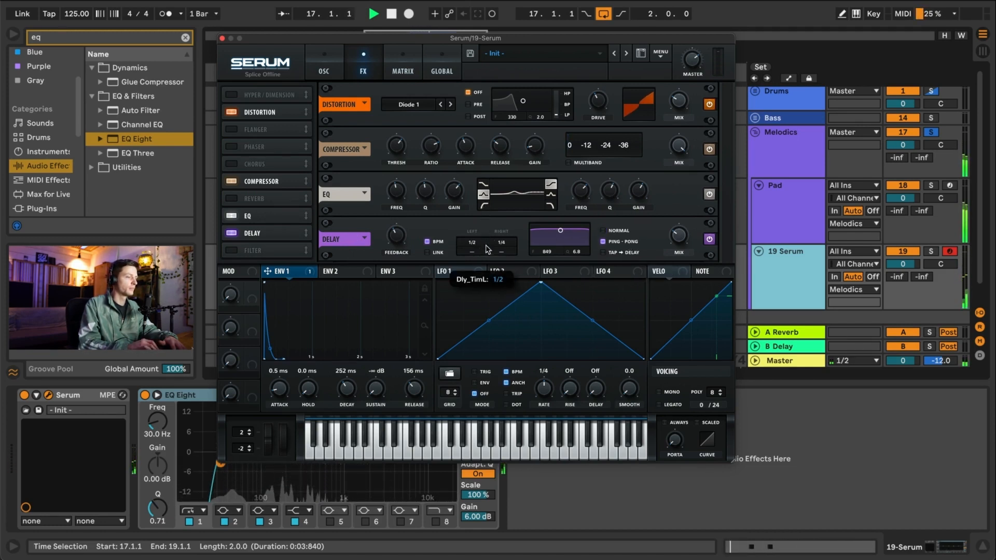
# - Set the delay's left time to dotted 1/32 and its right time to 1/16 with an offset of 1.239
pyautogui.moveTo(487, 264); pyautogui.dragTo(483, 285)
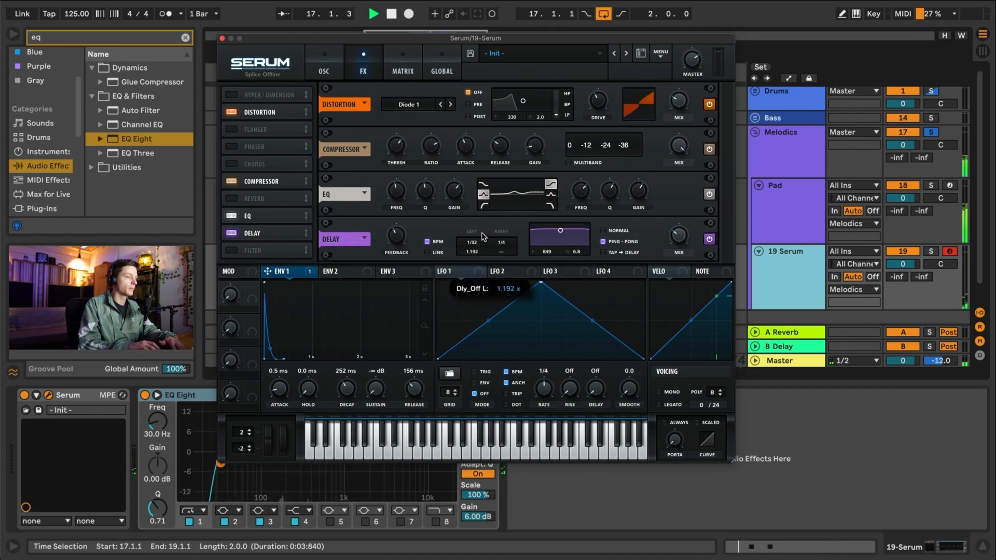
pyautogui.moveTo(479, 294); pyautogui.dragTo(467, 347)
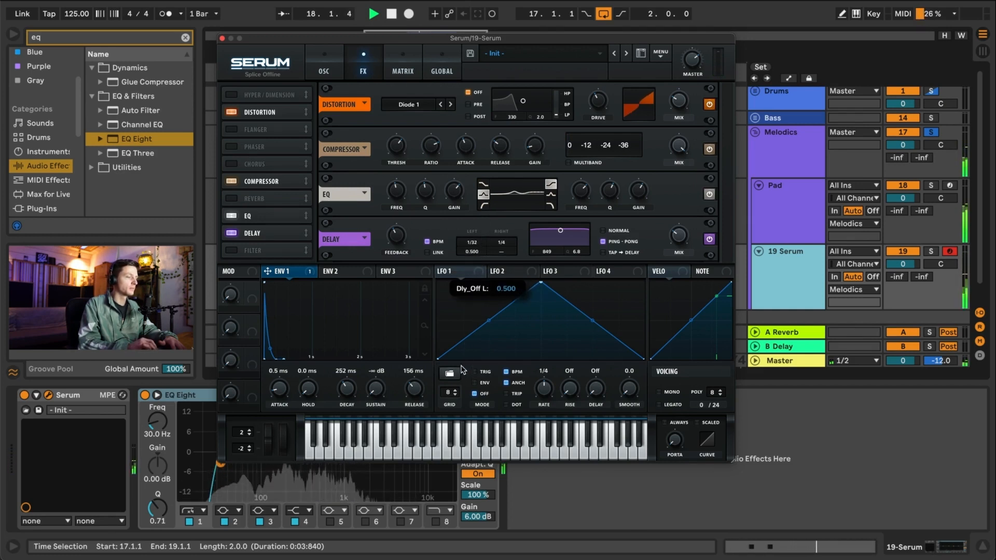
pyautogui.doubleClick(470, 251)
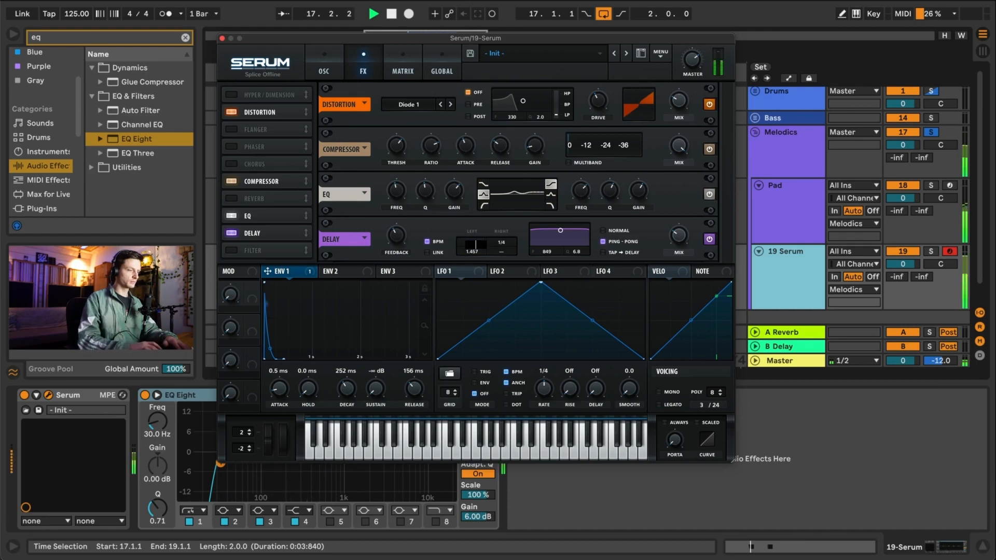
pyautogui.moveTo(479, 254); pyautogui.dragTo(487, 209)
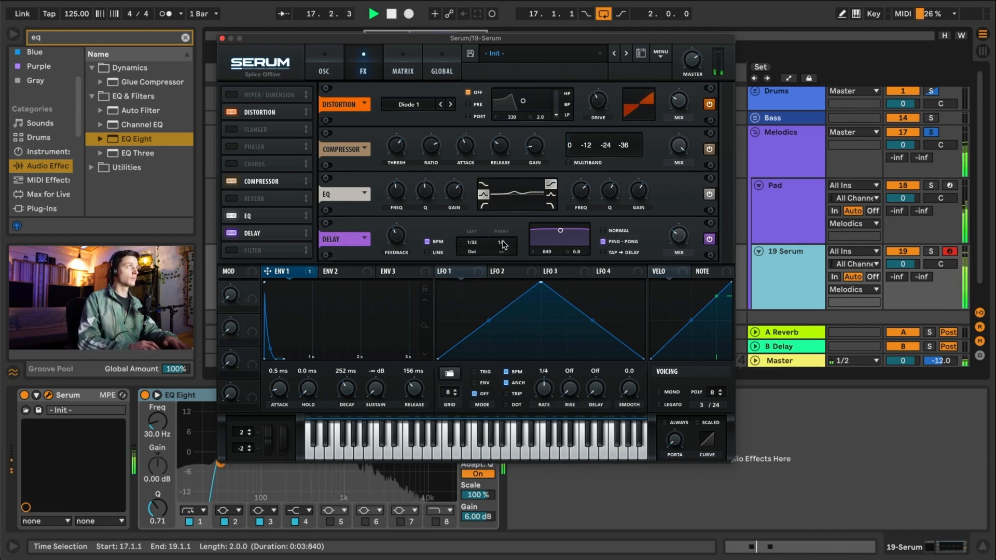
pyautogui.moveTo(503, 245)
pyautogui.mouseDown()
pyautogui.moveTo(508, 273)
pyautogui.moveTo(501, 253)
pyautogui.moveTo(511, 230)
pyautogui.mouseUp()
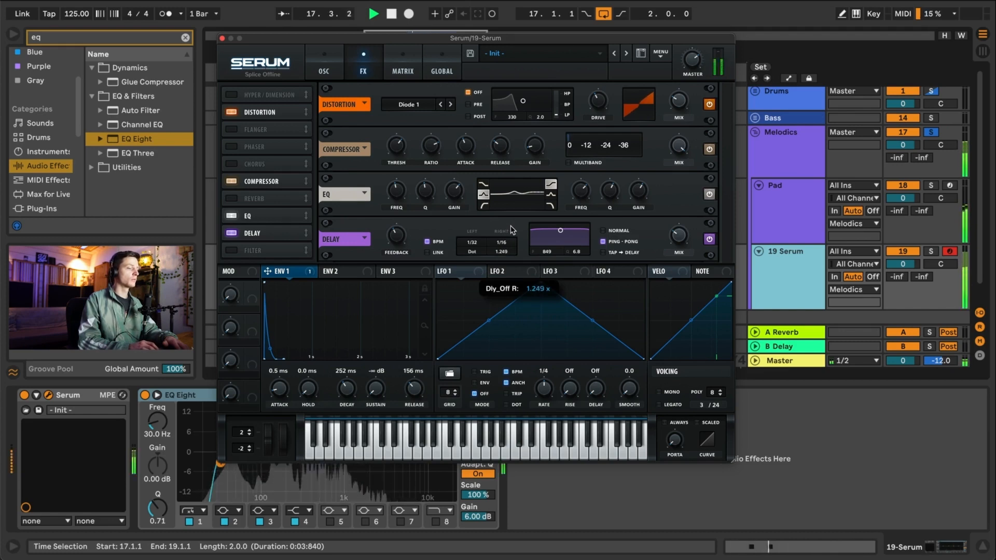
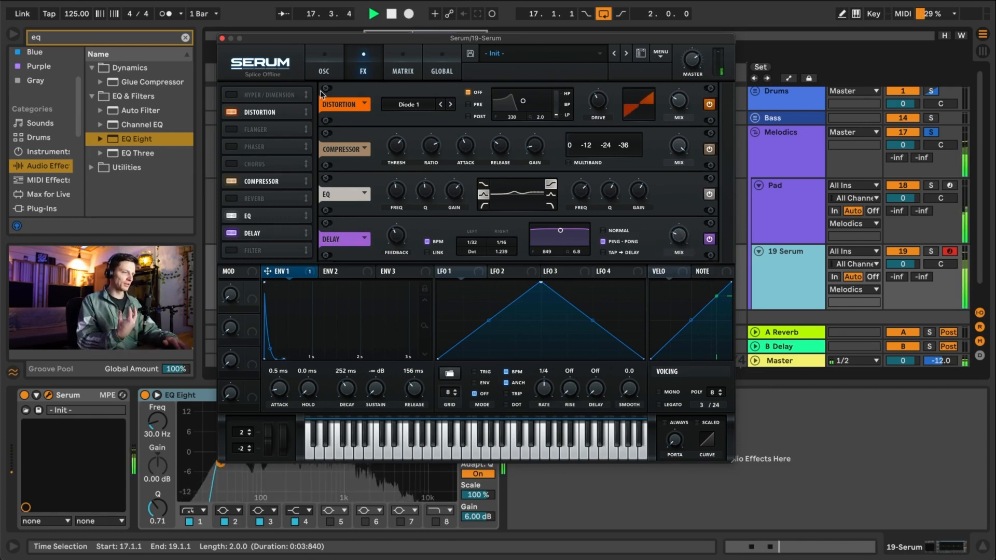
# - Enable Serum's Reverb, place it after the Delay at the end of the chain and raise its low cut to 16%
pyautogui.click(231, 200)
pyautogui.moveTo(304, 201); pyautogui.dragTo(306, 237)
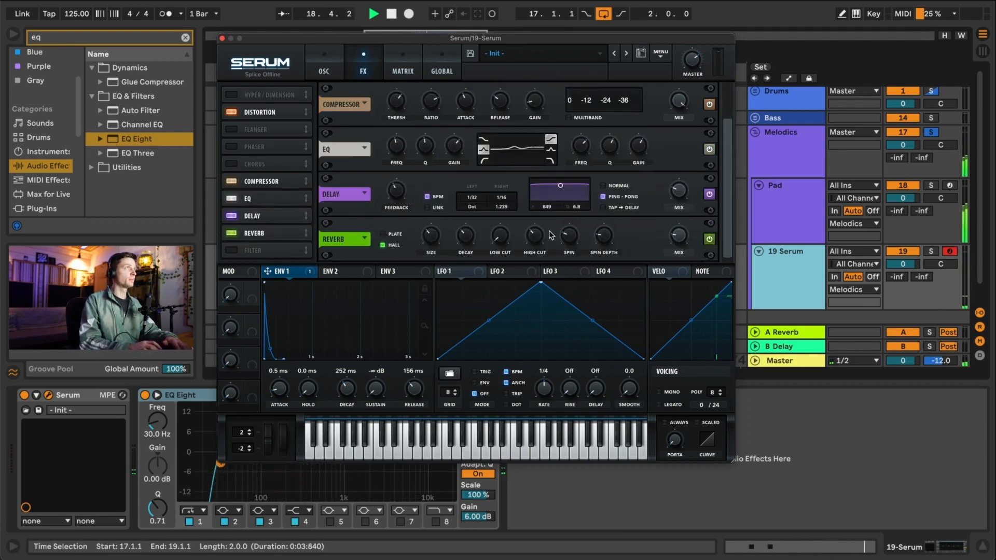
pyautogui.moveTo(430, 251)
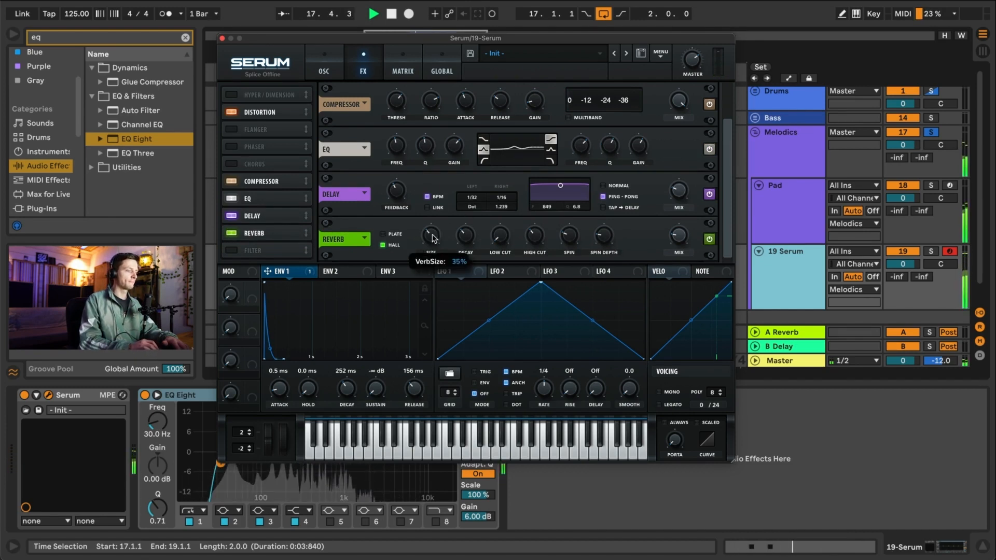
pyautogui.moveTo(465, 253)
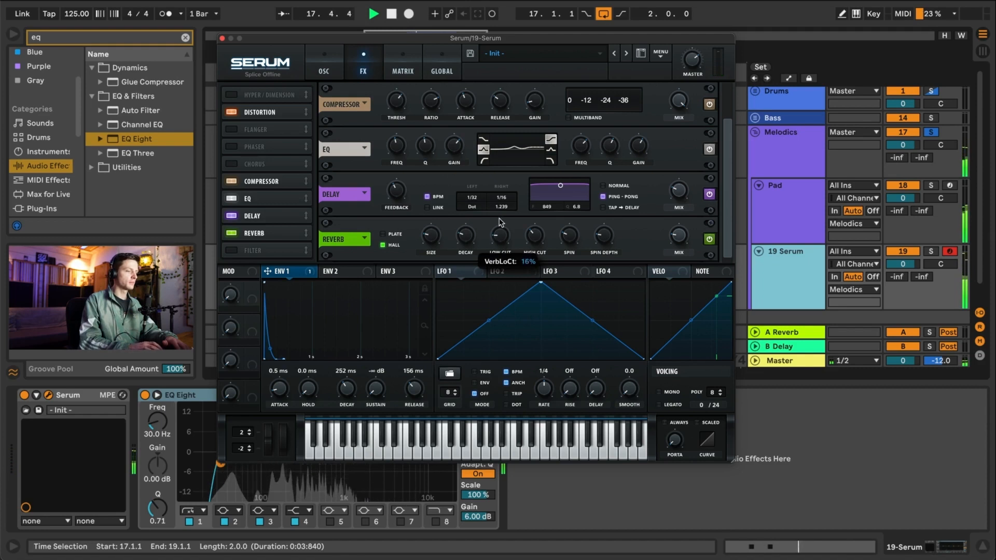
pyautogui.moveTo(682, 238)
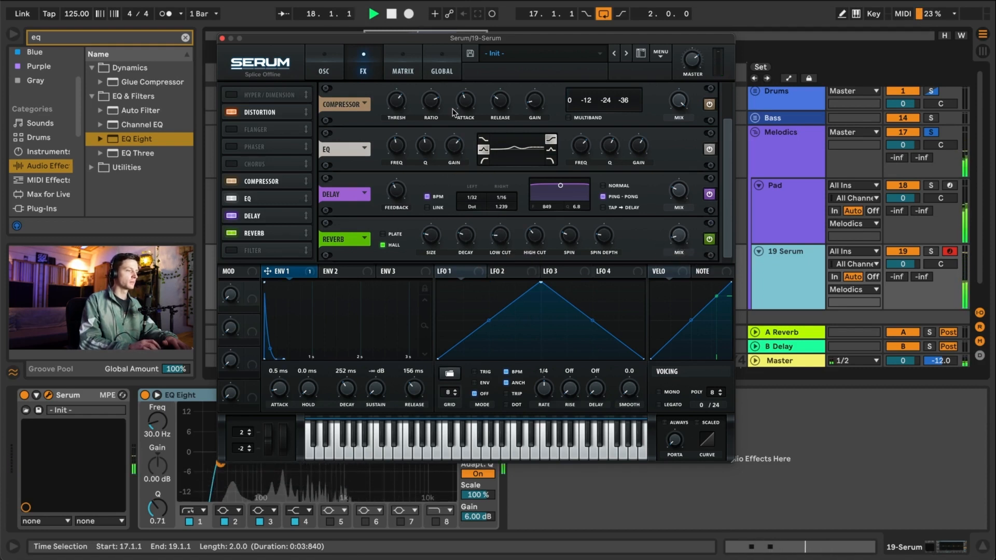
# - Close Serum and play the track over a four-bar loop from bar 17 to 21 with the Melodics group unsoloed
pyautogui.click(335, 64)
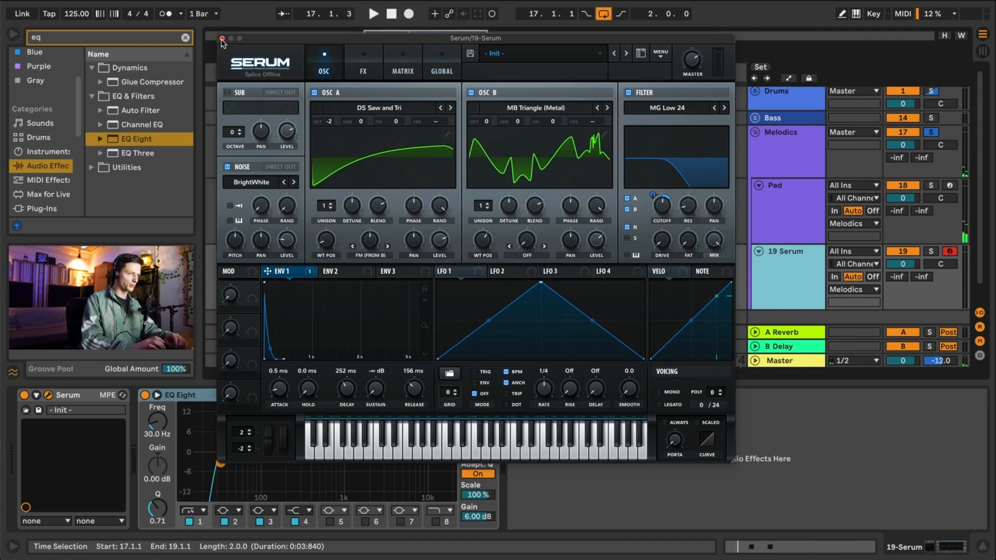
pyautogui.click(222, 39)
pyautogui.moveTo(501, 68); pyautogui.dragTo(608, 69)
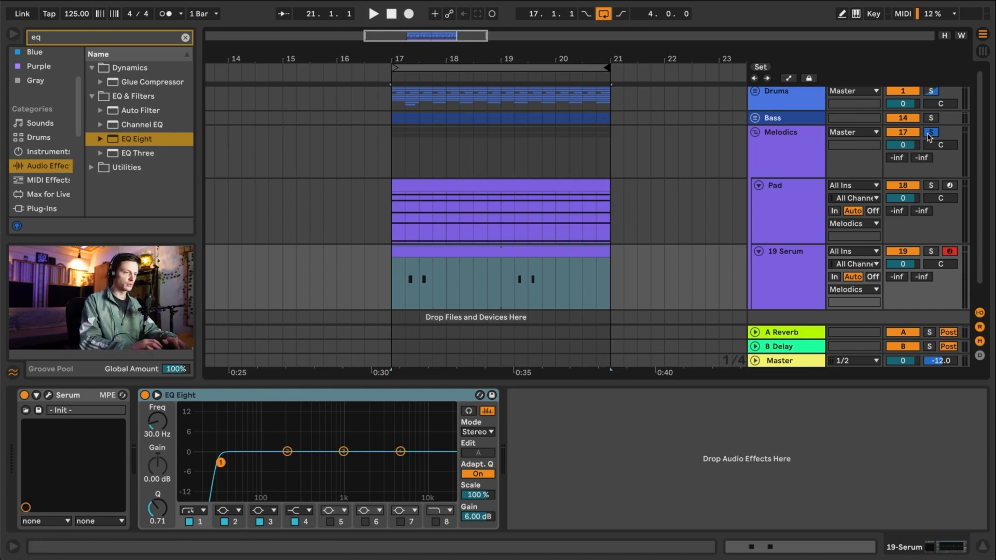
pyautogui.click(390, 221)
pyautogui.press('space')
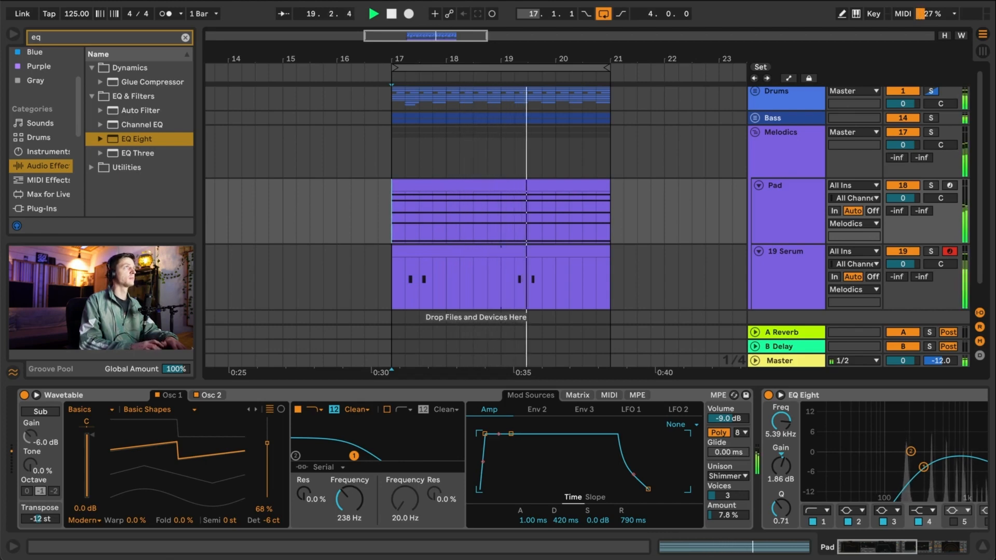
# - Open the Serum track's MIDI clip and shift its two F#2 notes in sixteenth steps to 2.3 and 2.4 during playback
pyautogui.doubleClick(502, 246)
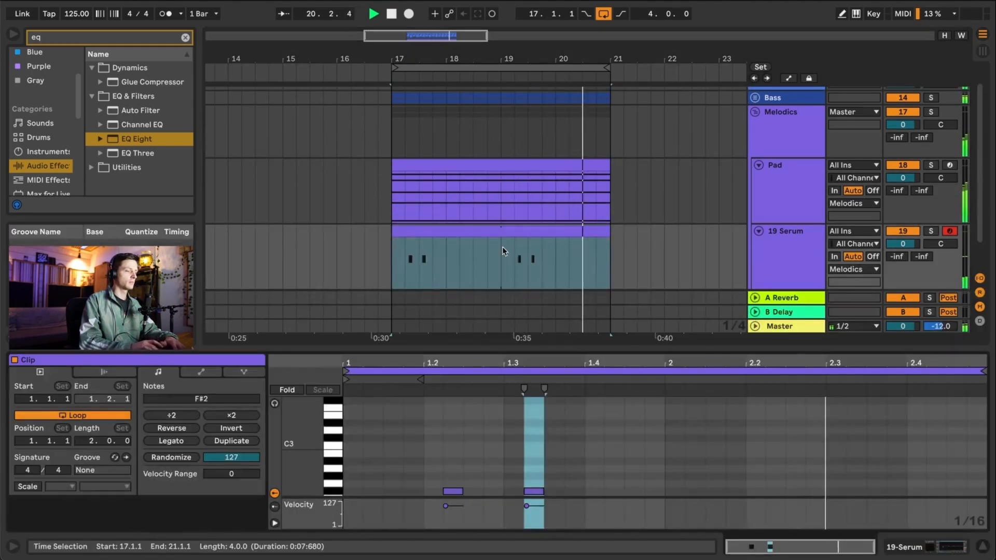
pyautogui.click(459, 475)
pyautogui.moveTo(400, 451); pyautogui.dragTo(675, 531)
pyautogui.press('Right')
pyautogui.press('Right')
pyautogui.press('Right')
pyautogui.press('Right')
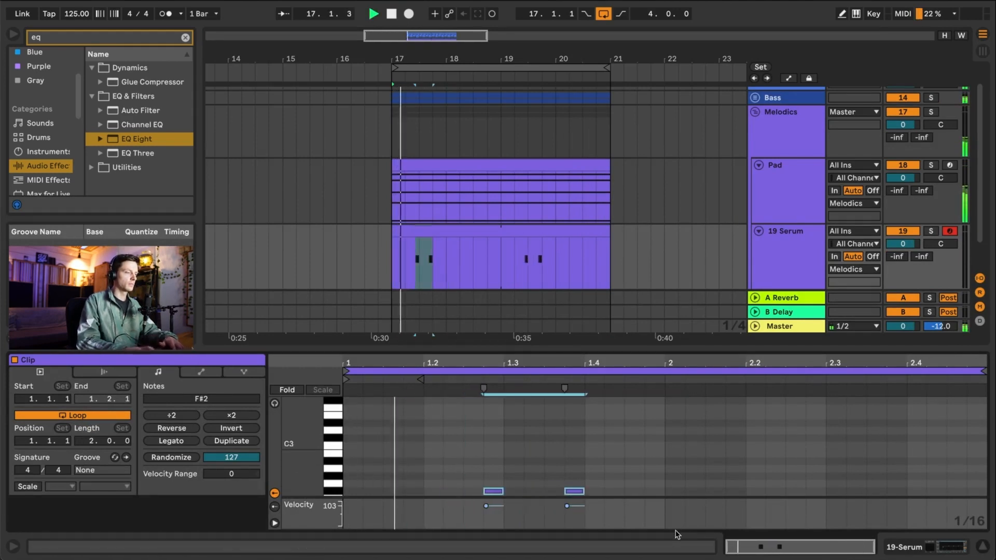
pyautogui.press('Right')
pyautogui.press('Right')
pyautogui.press('Right')
pyautogui.press('Right')
pyautogui.press('Right')
pyautogui.press('Right')
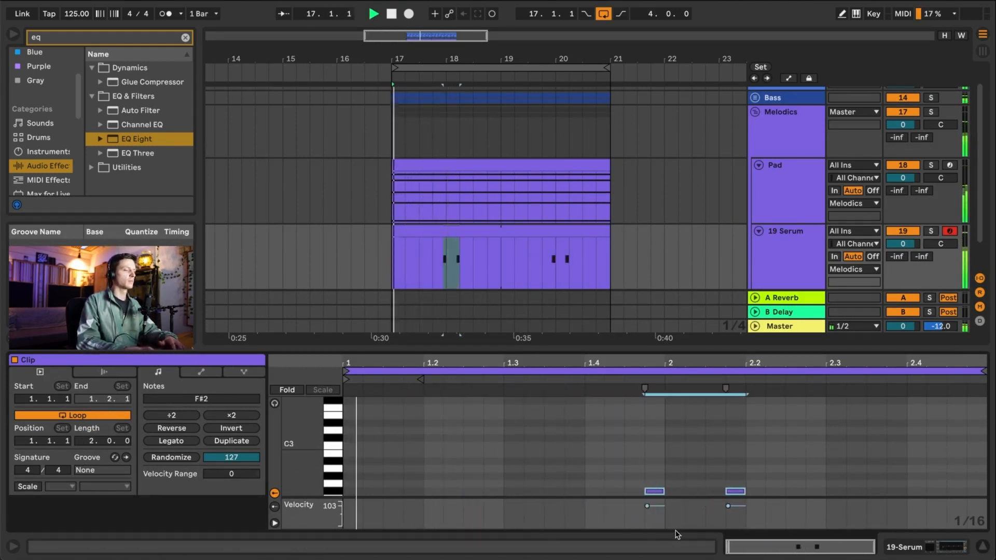
pyautogui.press('Right')
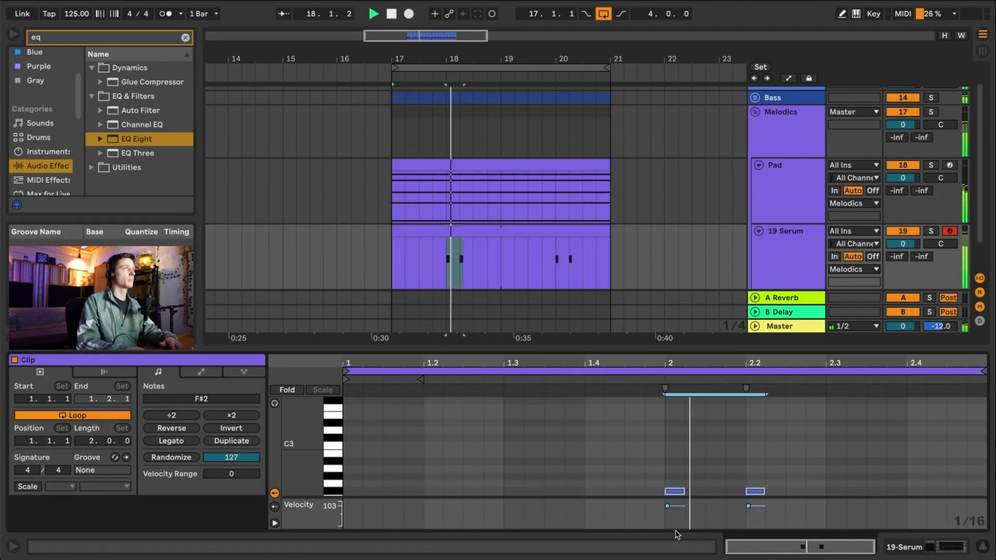
pyautogui.press('Right')
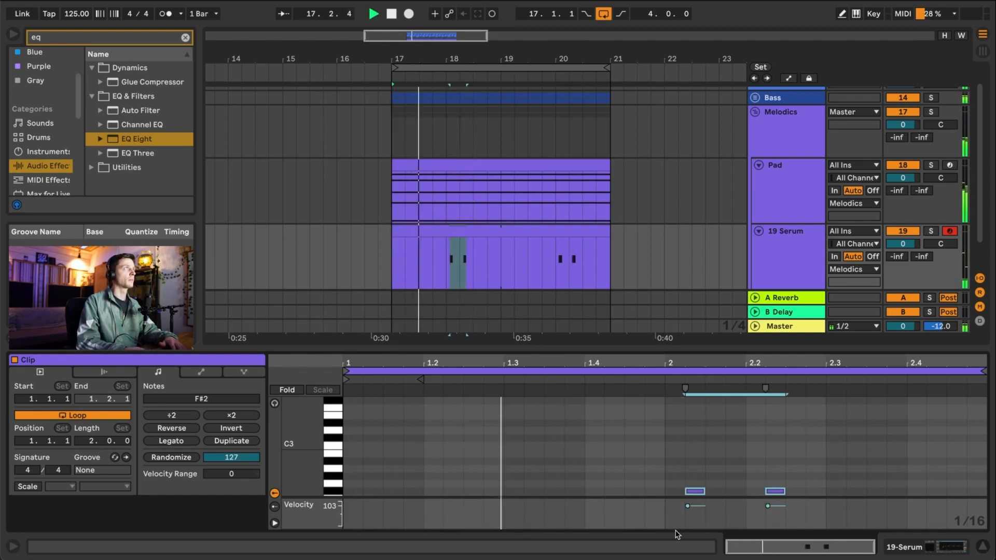
pyautogui.press('Right')
pyautogui.press('Right')
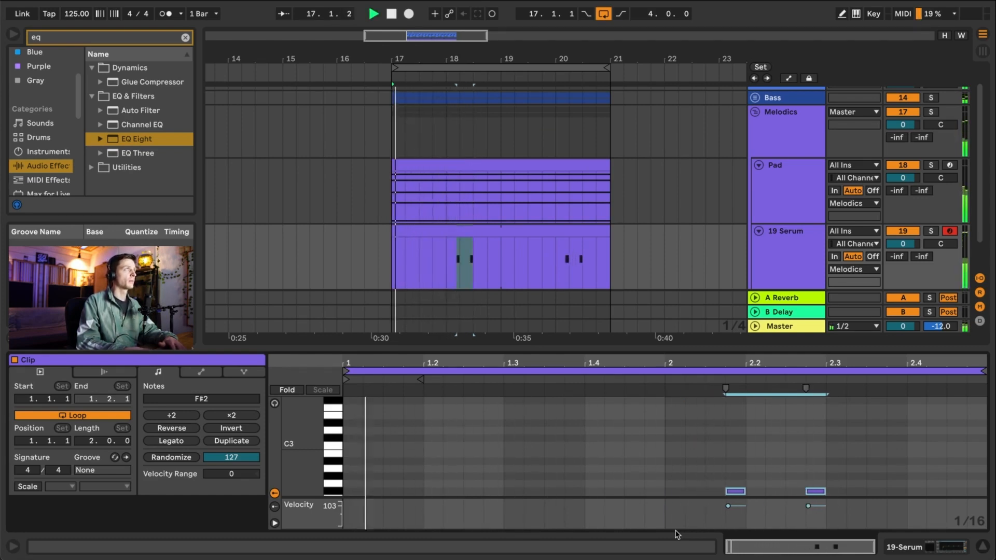
pyautogui.press('Right')
pyautogui.press('Right')
pyautogui.press('Right')
pyautogui.press('Right')
pyautogui.press('Right')
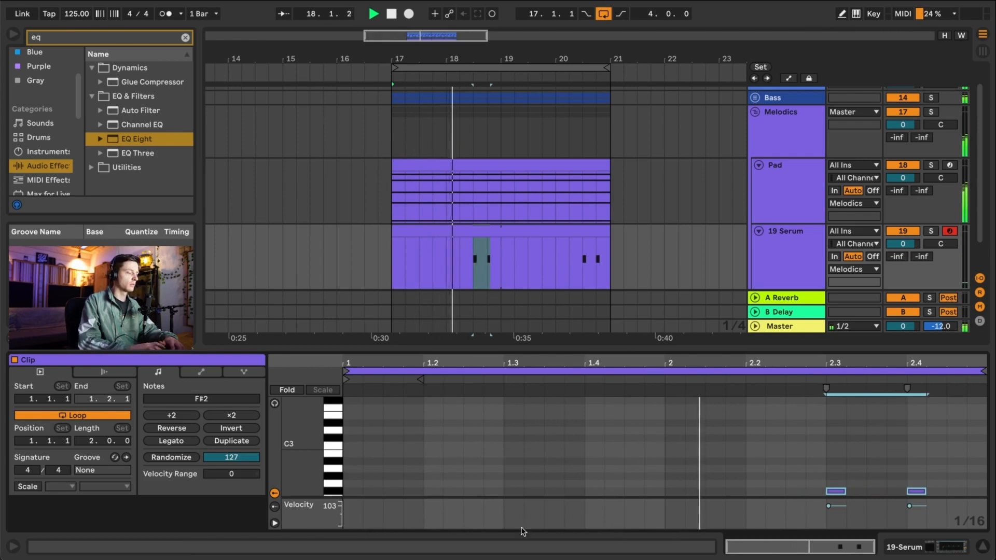
# - Stop playback and set the Serum clip's loop length to 4 bars
pyautogui.click(94, 441)
pyautogui.press('space')
pyautogui.press('Up')
pyautogui.press('Up')
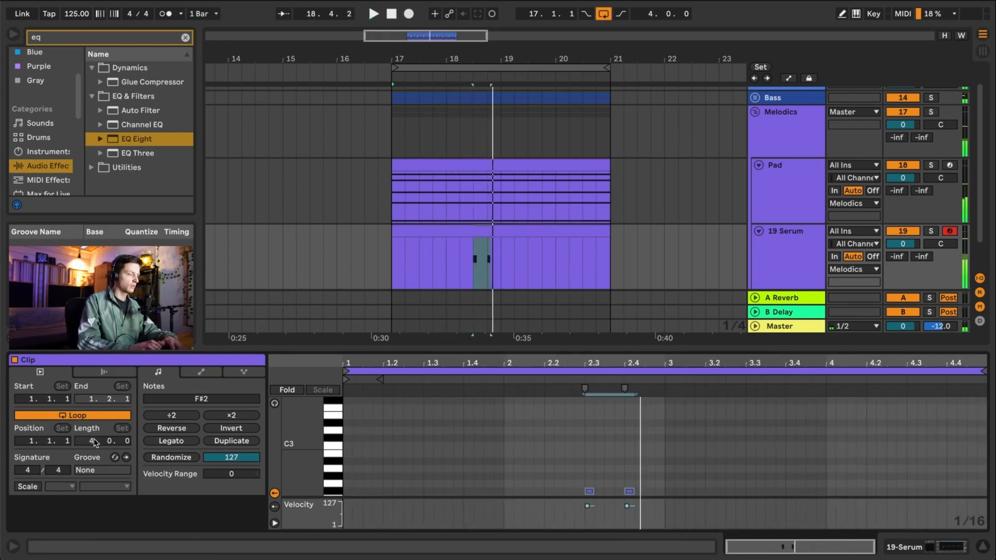
# - Shift the two F#2 notes later to 2.4.2 and 3.1.2 and play the loop
pyautogui.click(536, 442)
pyautogui.scroll(-2, 535, 444)
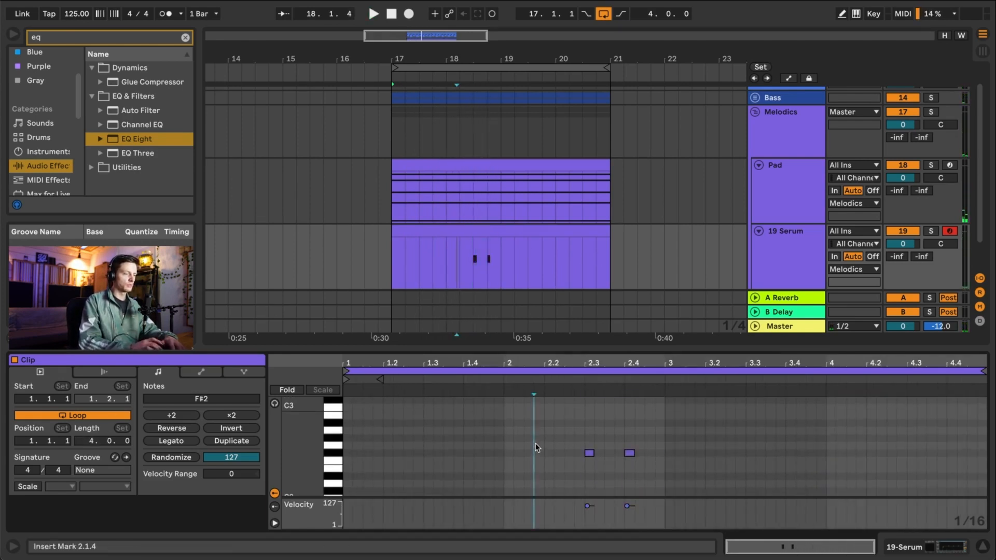
pyautogui.moveTo(536, 445); pyautogui.dragTo(734, 487)
pyautogui.press('Right')
pyautogui.press('Right')
pyautogui.press('Right')
pyautogui.press('Right')
pyautogui.press('Right')
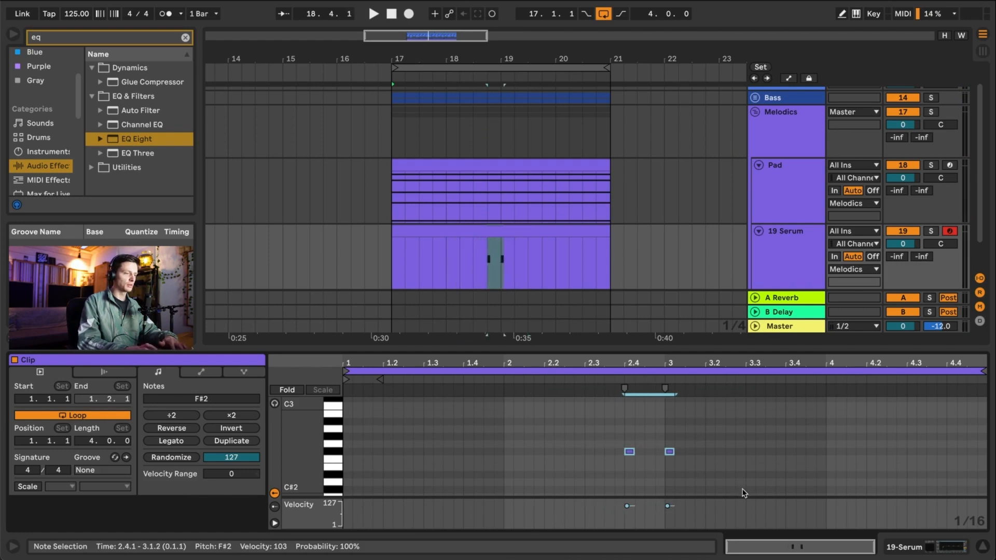
pyautogui.press('space')
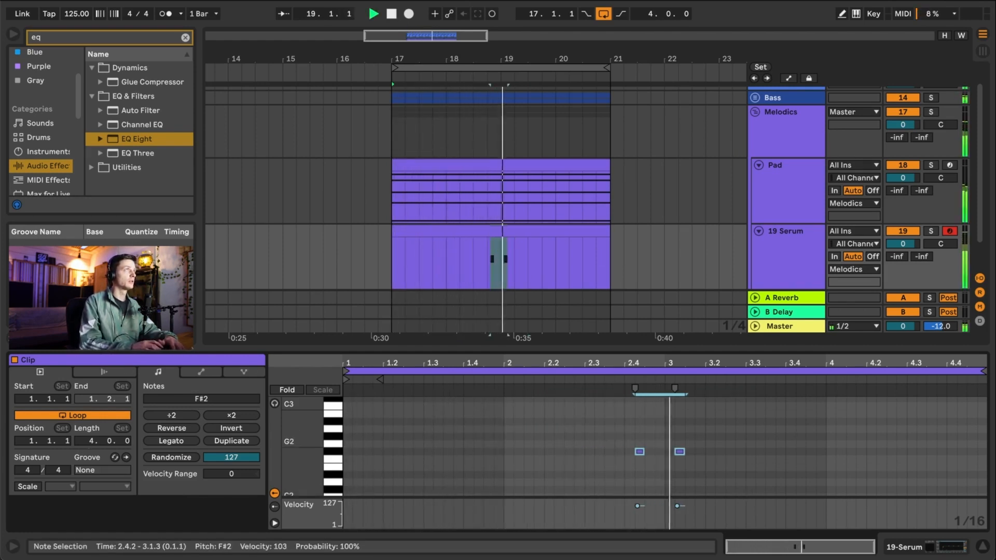
# - Add a sixteenth F#2 note at 3.4.3 and duplicate it three times to make a run of four consecutive notes
pyautogui.click(615, 440)
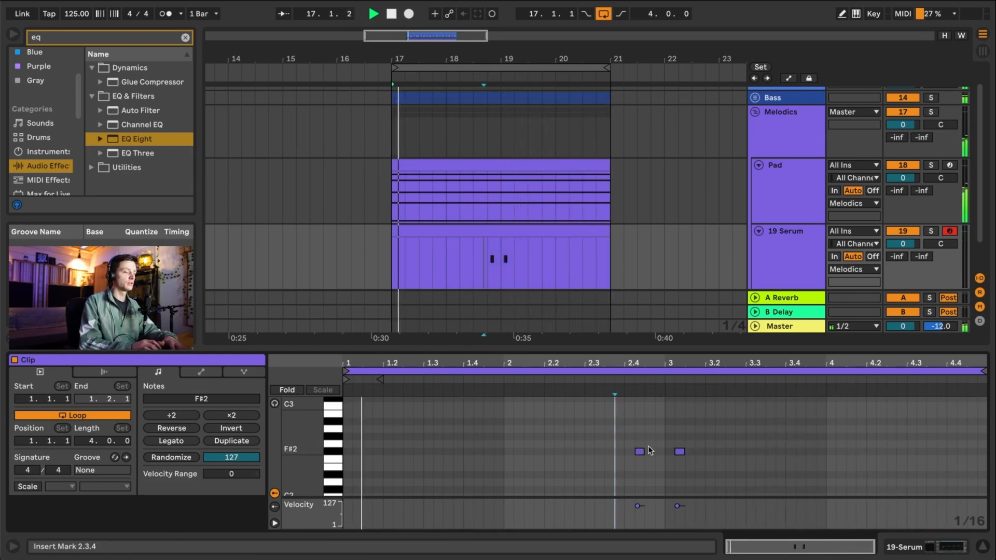
pyautogui.doubleClick(809, 451)
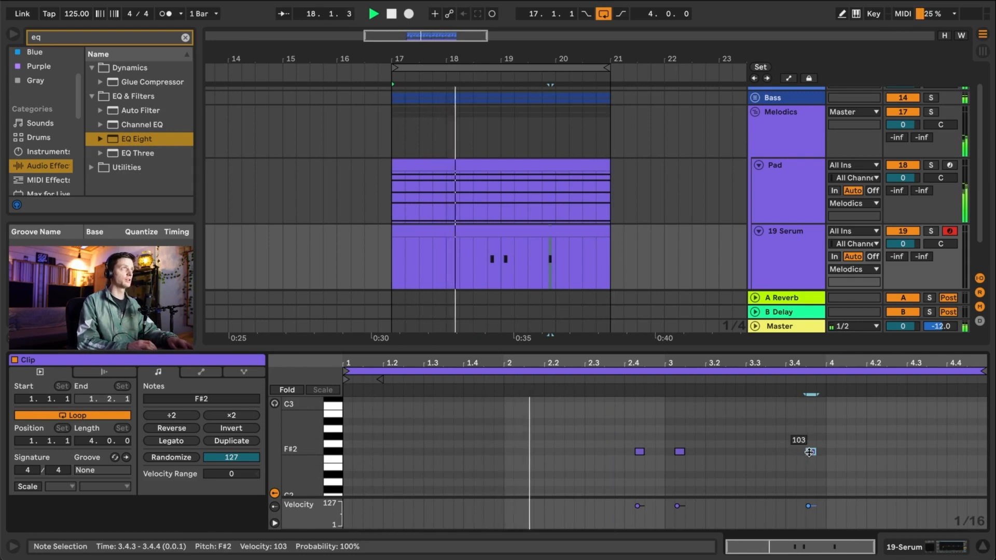
pyautogui.hotkey('ctrl', 'd')
pyautogui.hotkey('ctrl', 'd')
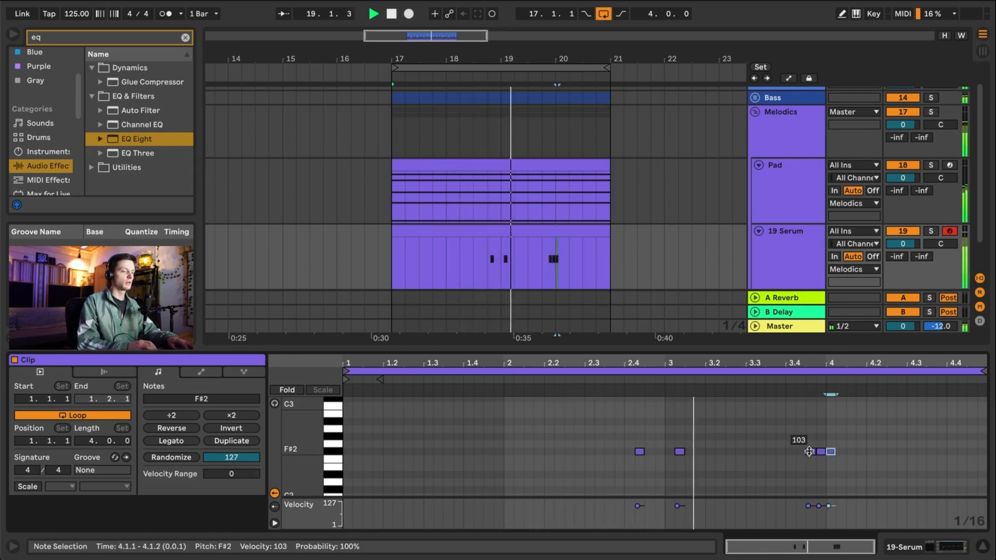
pyautogui.hotkey('ctrl', 'd')
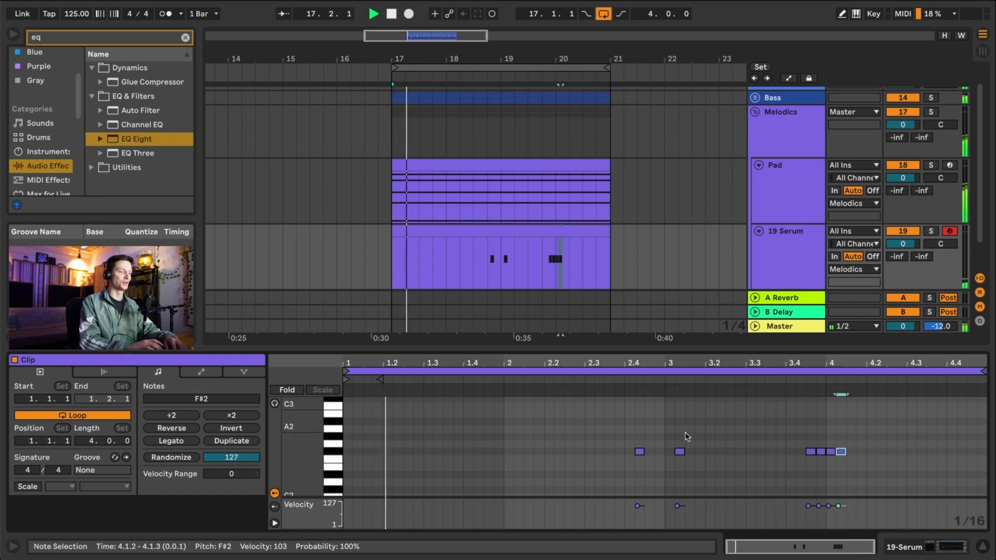
# - Move the clip's first F#2 note one sixteenth later, to 2.4.3, while the loop plays
pyautogui.click(730, 439)
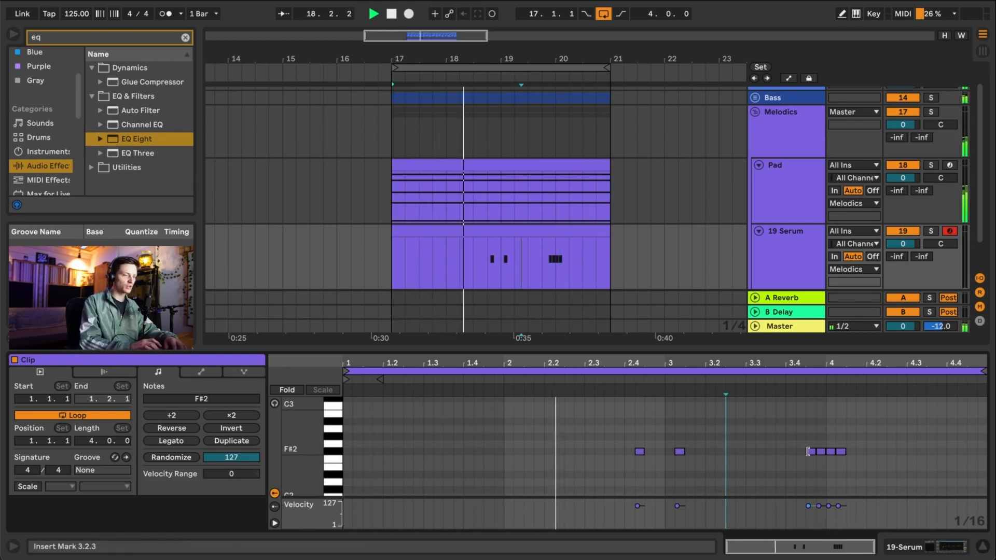
pyautogui.click(781, 436)
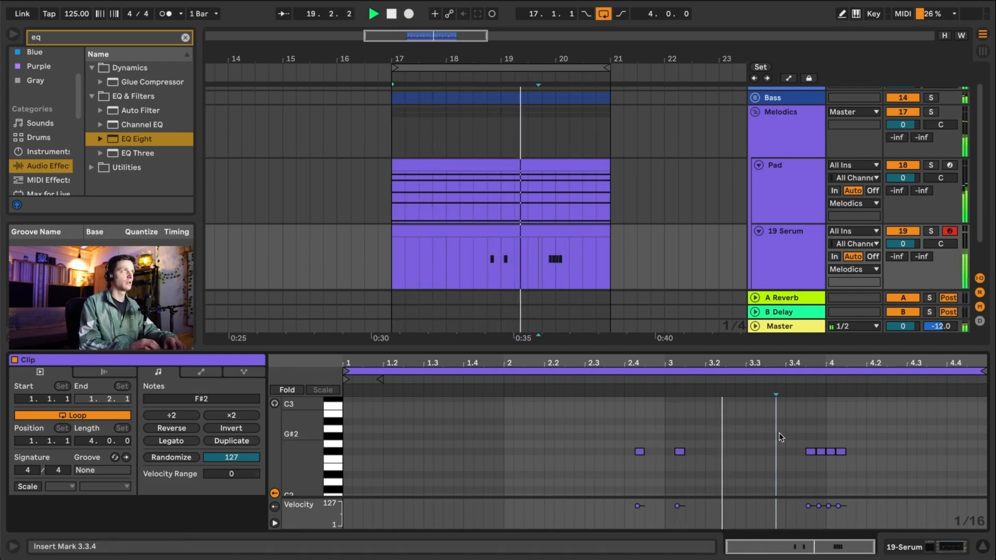
pyautogui.click(640, 451)
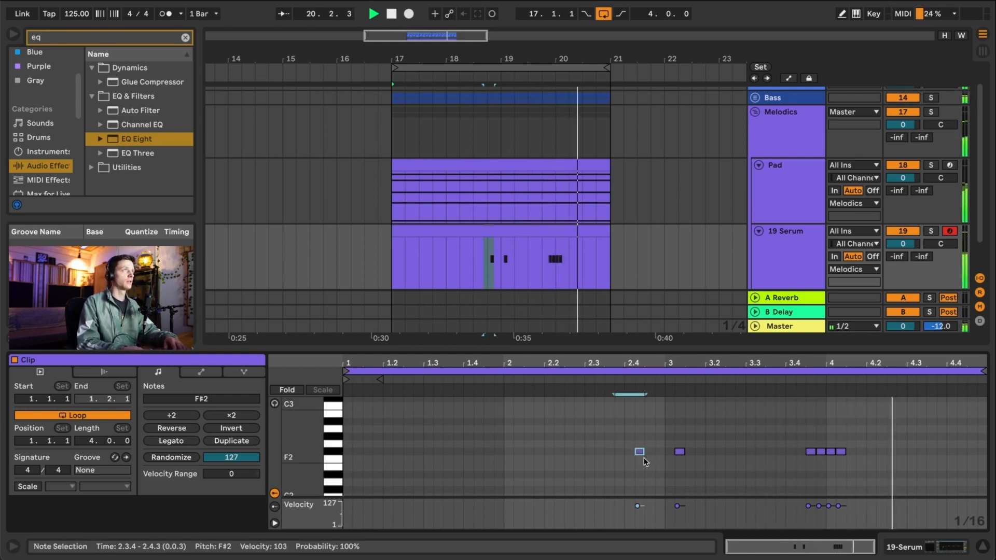
pyautogui.press('Right')
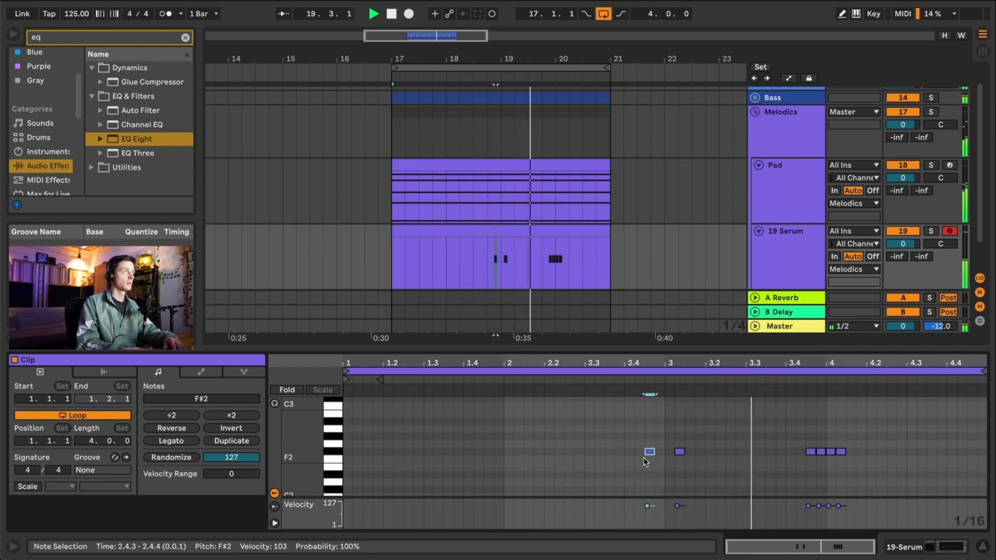
# - Try the first F#2 note one sixteenth earlier, at 2.4.2, and move it back to 2.4.3 while the loop plays
pyautogui.moveTo(630, 428); pyautogui.dragTo(671, 477)
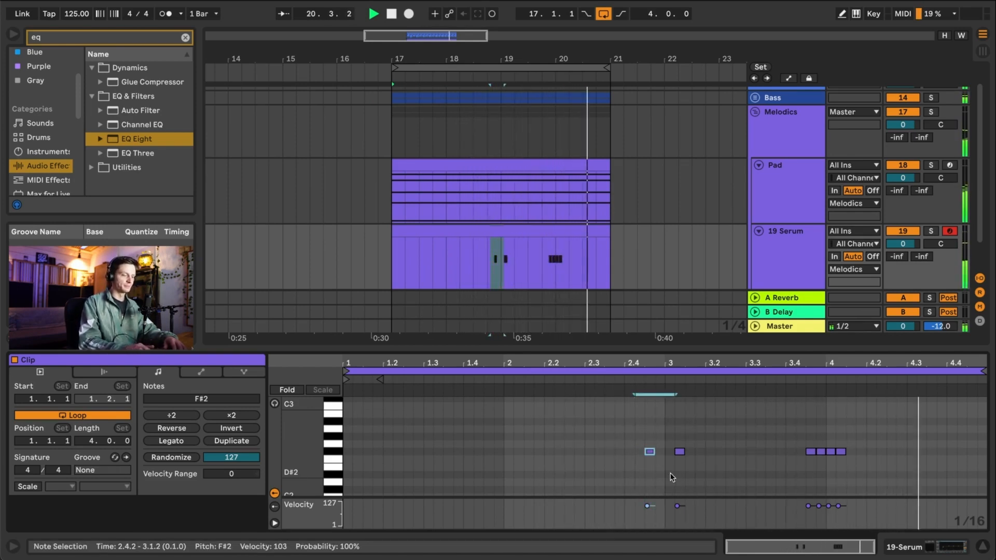
pyautogui.press('Left')
pyautogui.press('Right')
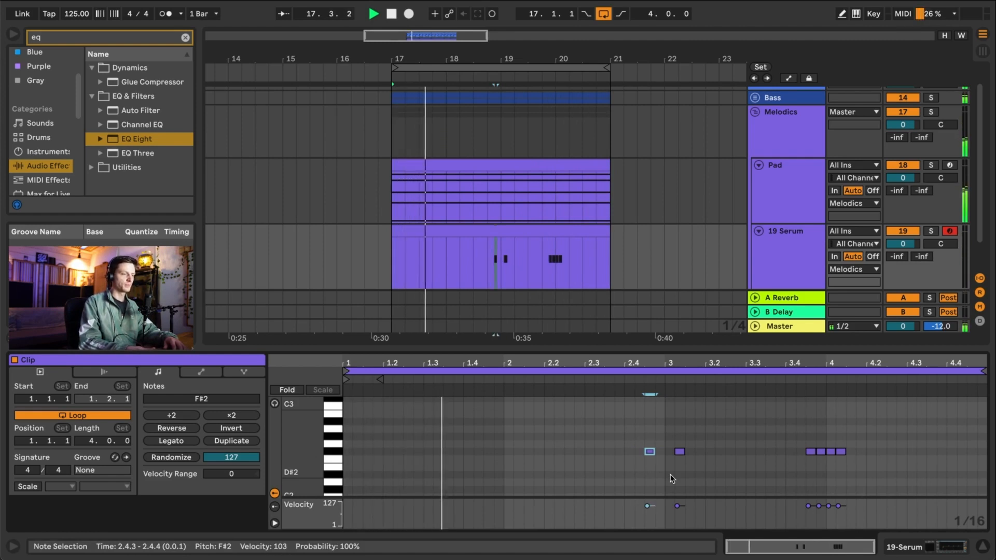
pyautogui.press('Left')
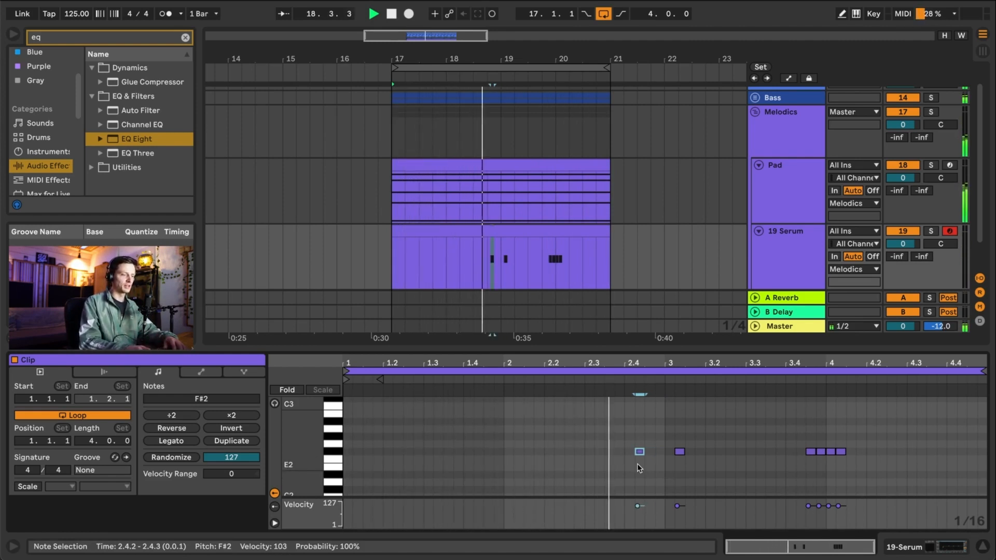
pyautogui.press('Right')
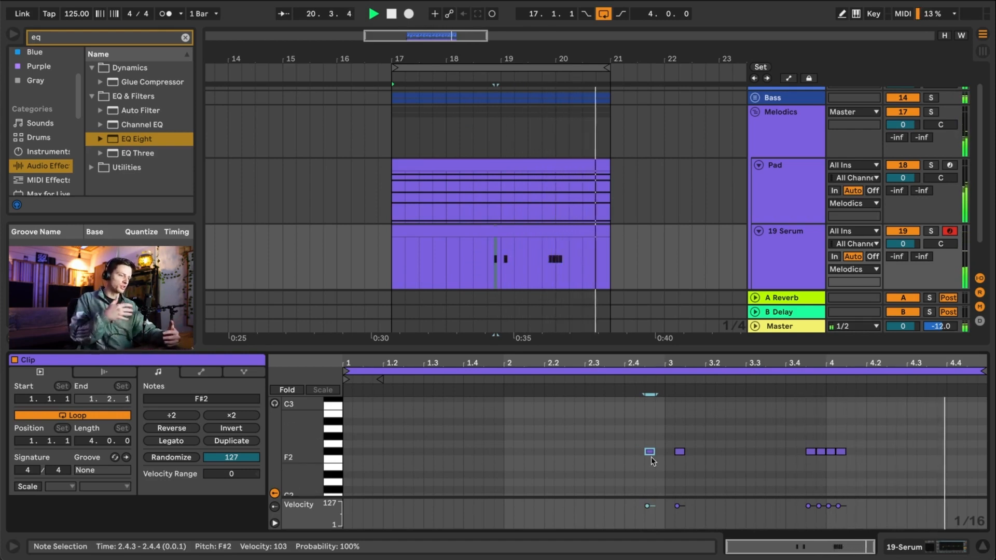
pyautogui.click(629, 423)
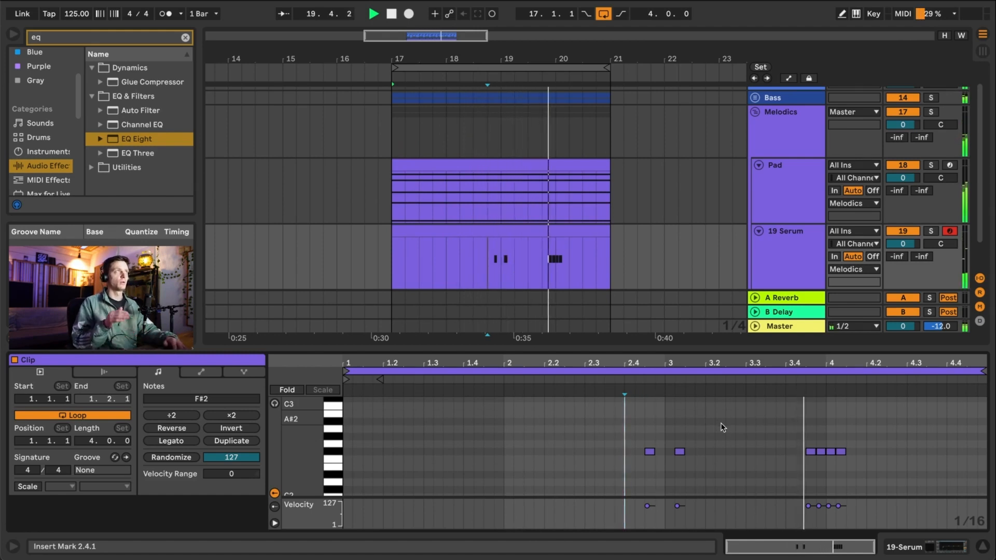
# - Rename the Serum track as Ratchet and stop playback
pyautogui.click(776, 254)
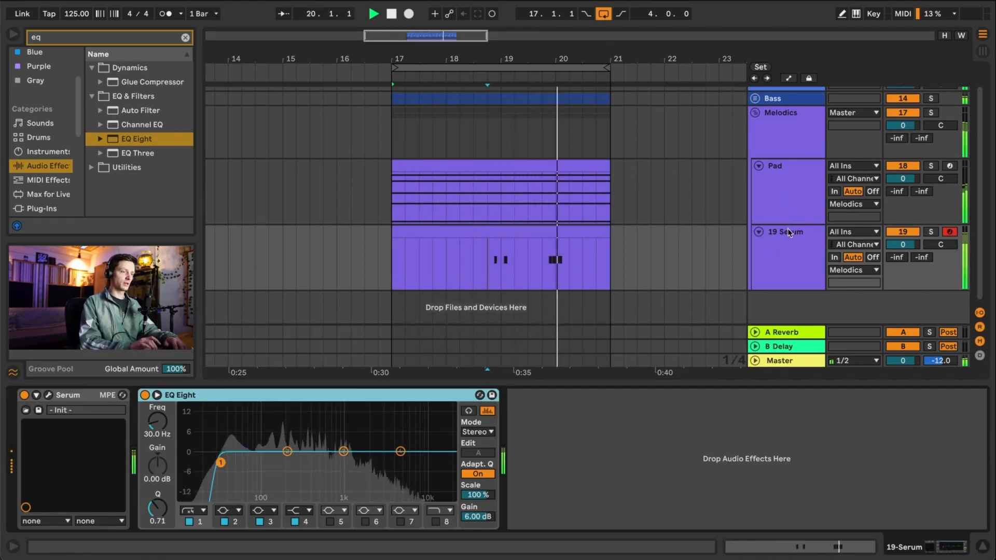
pyautogui.click(487, 270)
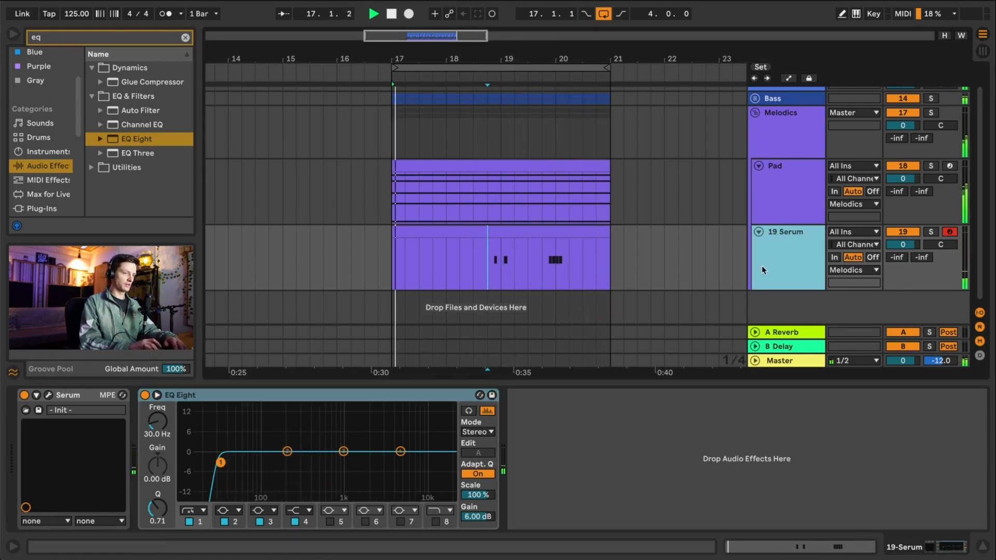
pyautogui.rightClick(777, 253)
pyautogui.click(817, 312)
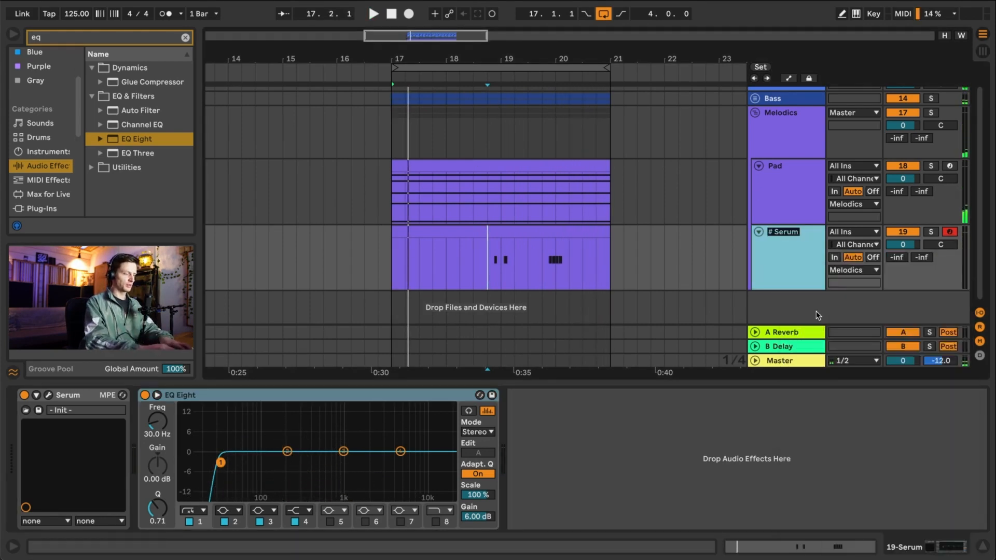
pyautogui.write('Ratchet')
# - Add Hybrid Reverb after EQ Eight on the Ratchet track, choose the Brass Hall LR impulse response and play the loop
pyautogui.click(127, 40)
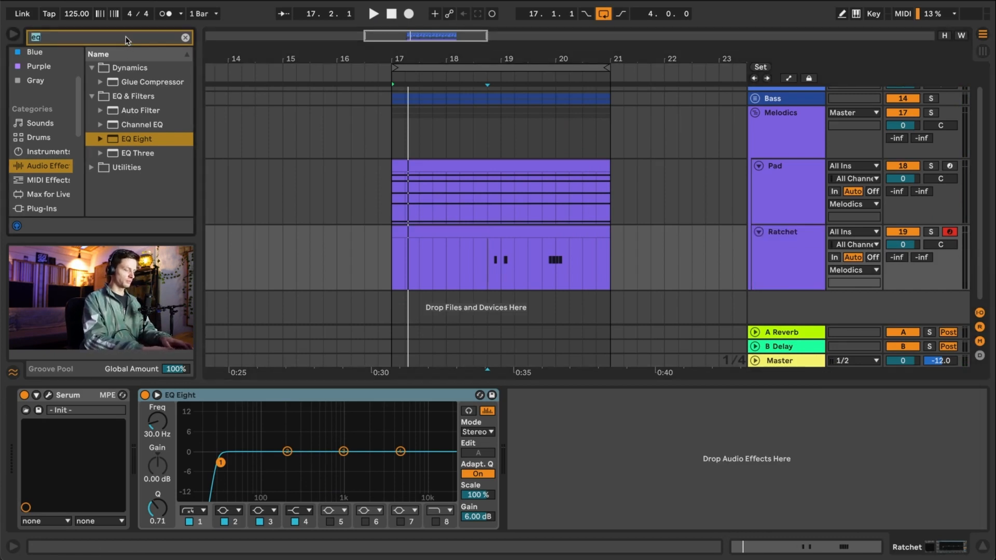
pyautogui.write('hy')
pyautogui.doubleClick(121, 83)
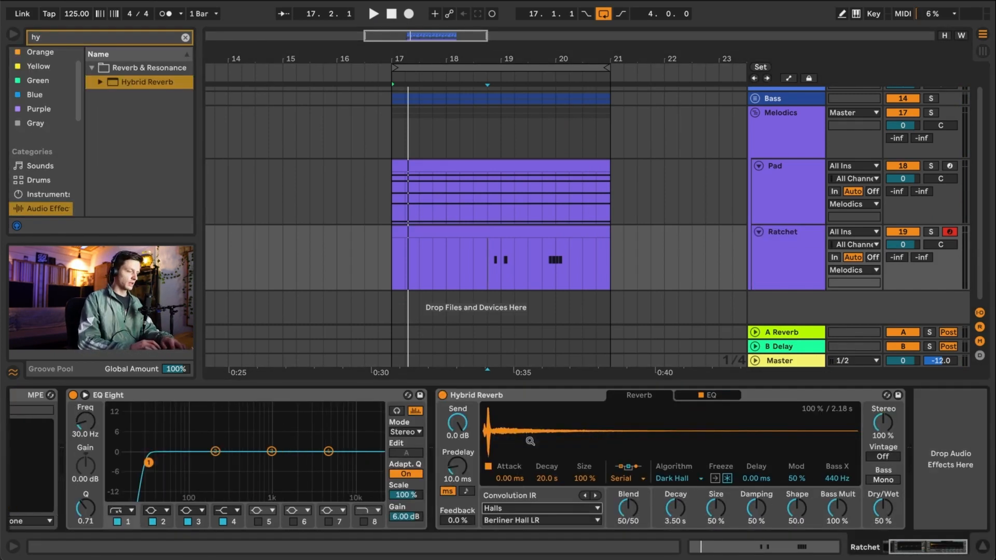
pyautogui.click(597, 496)
pyautogui.click(596, 496)
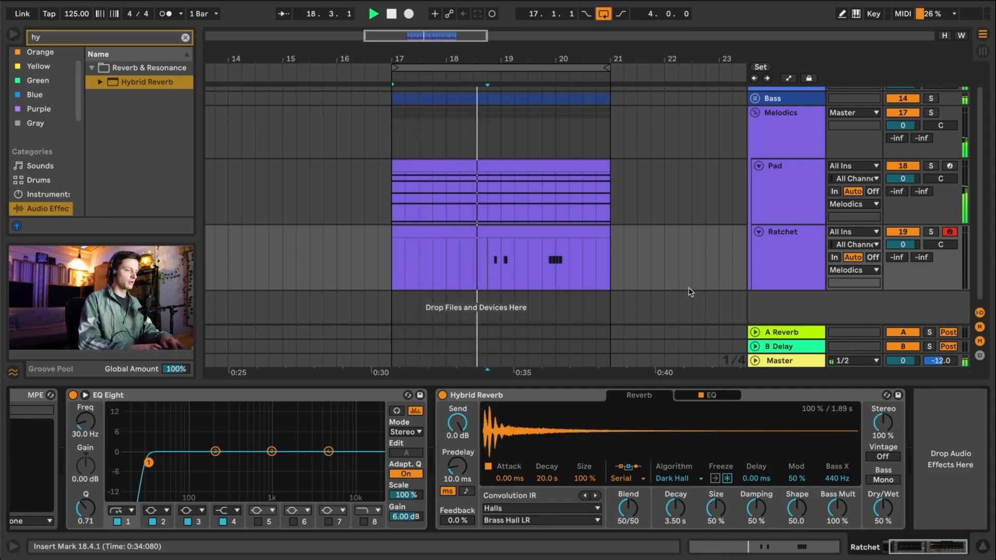
# - Loop a two-bar section from 18.3.1 around the Ratchet notes, listen to it and stop playback
pyautogui.moveTo(497, 270); pyautogui.dragTo(572, 271)
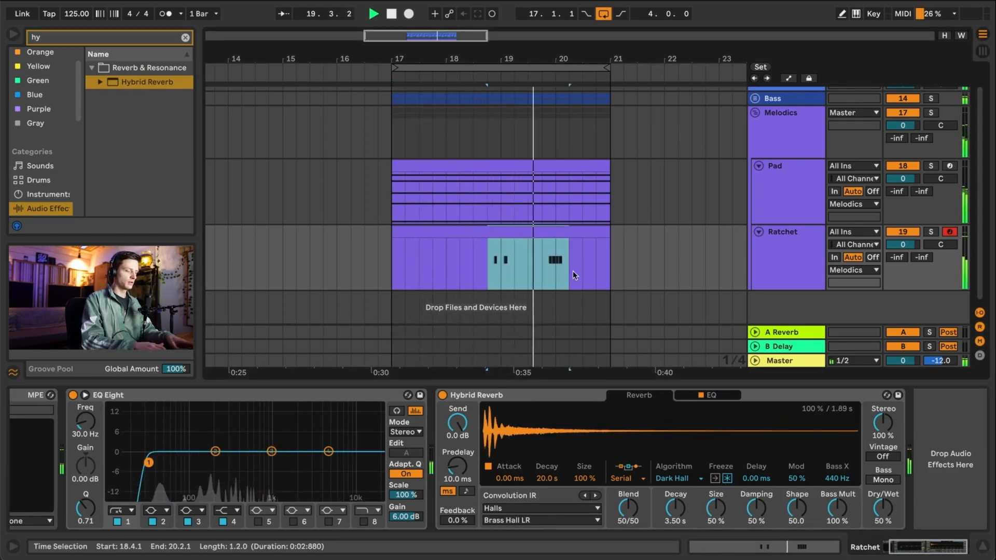
pyautogui.hotkey('ctrl', 'l')
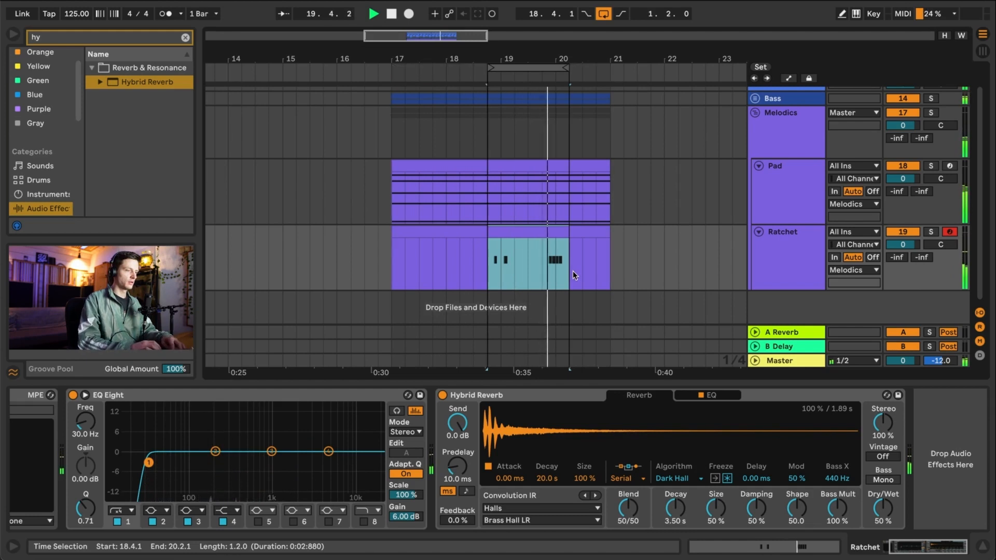
pyautogui.click(565, 69)
pyautogui.moveTo(565, 69); pyautogui.dragTo(581, 69)
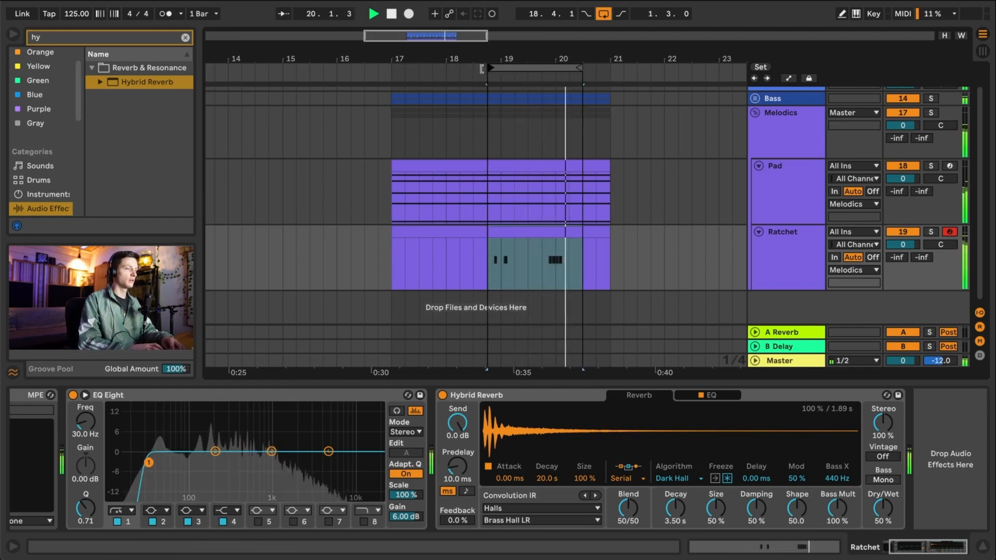
pyautogui.moveTo(488, 69); pyautogui.dragTo(474, 69)
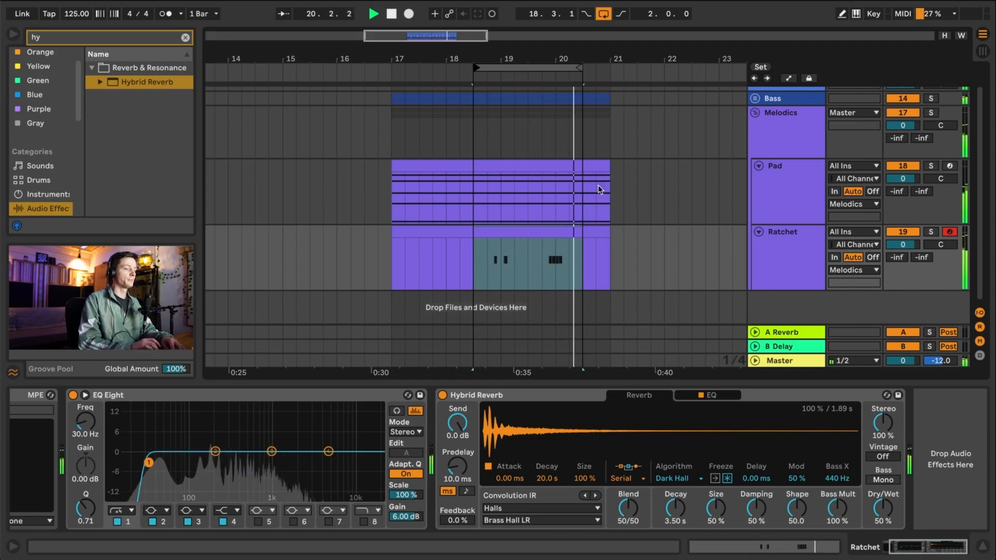
pyautogui.press('space')
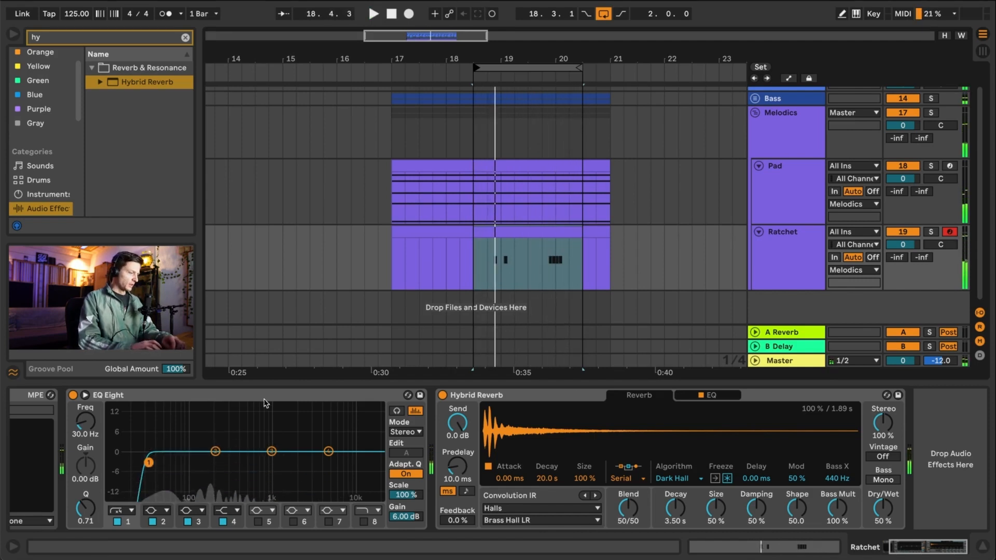
pyautogui.hscroll(-3, 264, 401)
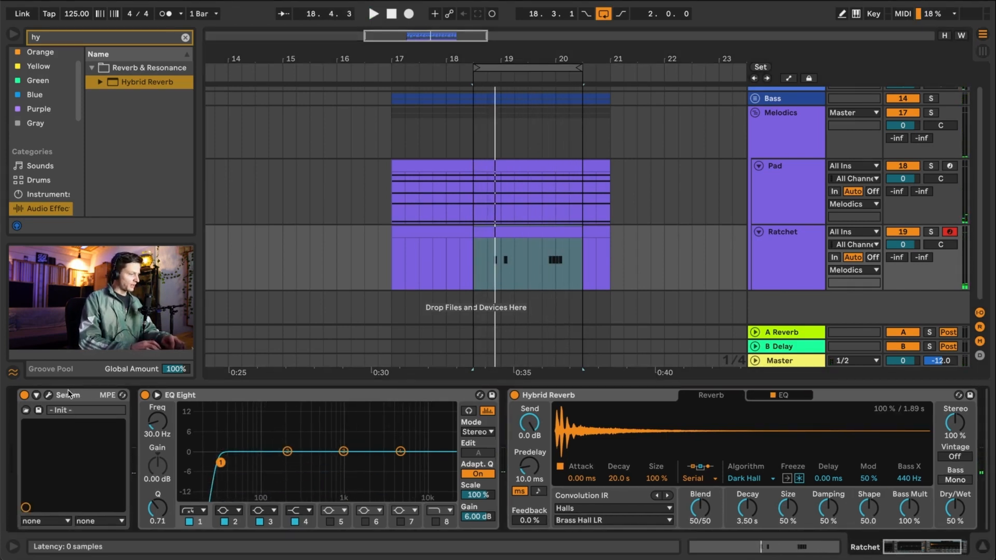
pyautogui.click(48, 395)
pyautogui.click(223, 38)
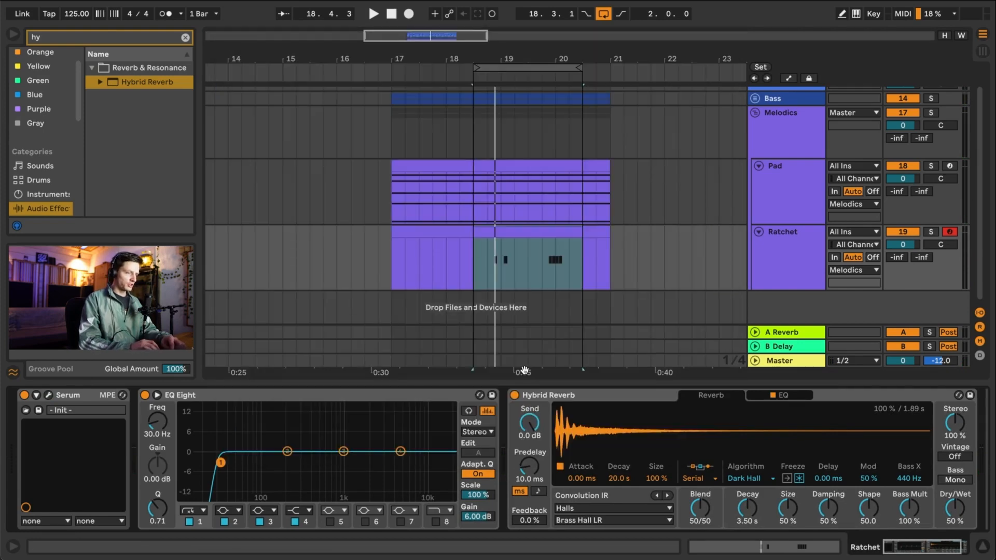
pyautogui.click(551, 398)
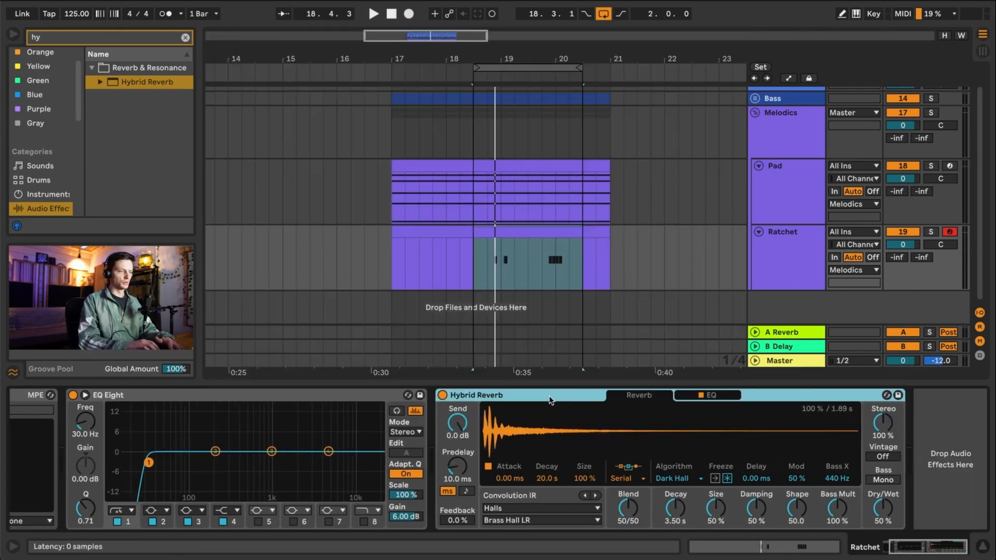
pyautogui.click(487, 269)
pyautogui.moveTo(406, 263); pyautogui.dragTo(472, 265)
pyautogui.click(501, 269)
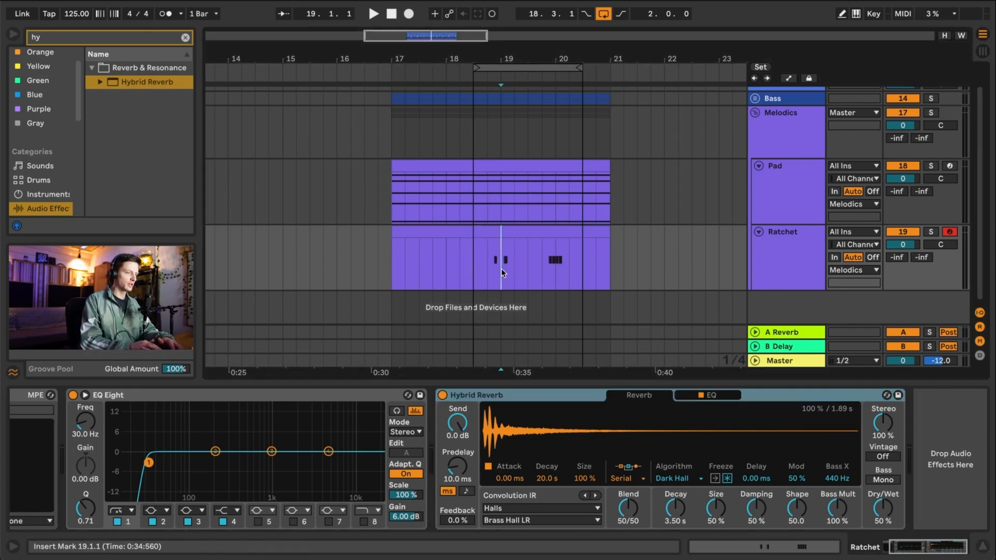
# - While playing, set Hybrid Reverb to the Digital Long Hall impulse response, Decay 2.72 s, Size 70% and Blend 63/37
pyautogui.press('space')
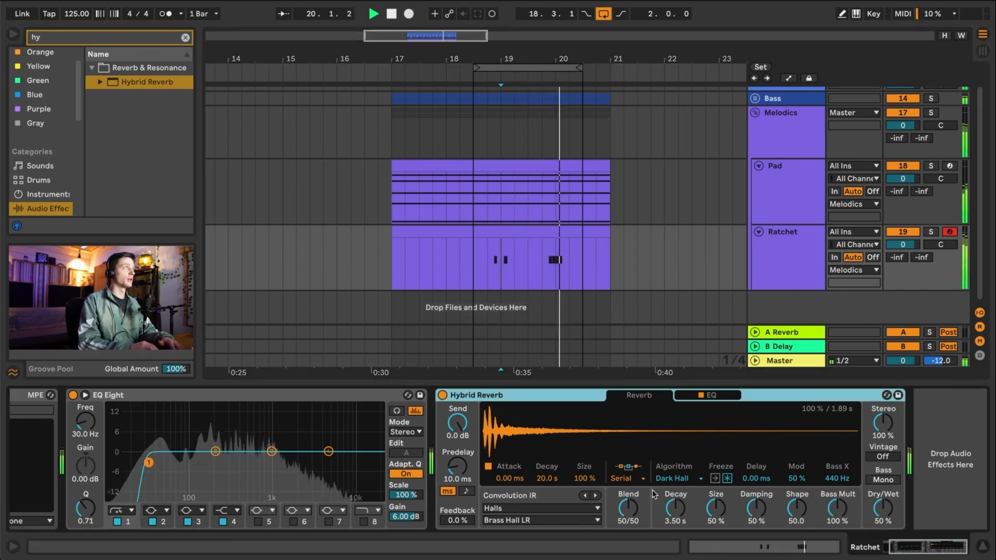
pyautogui.click(595, 497)
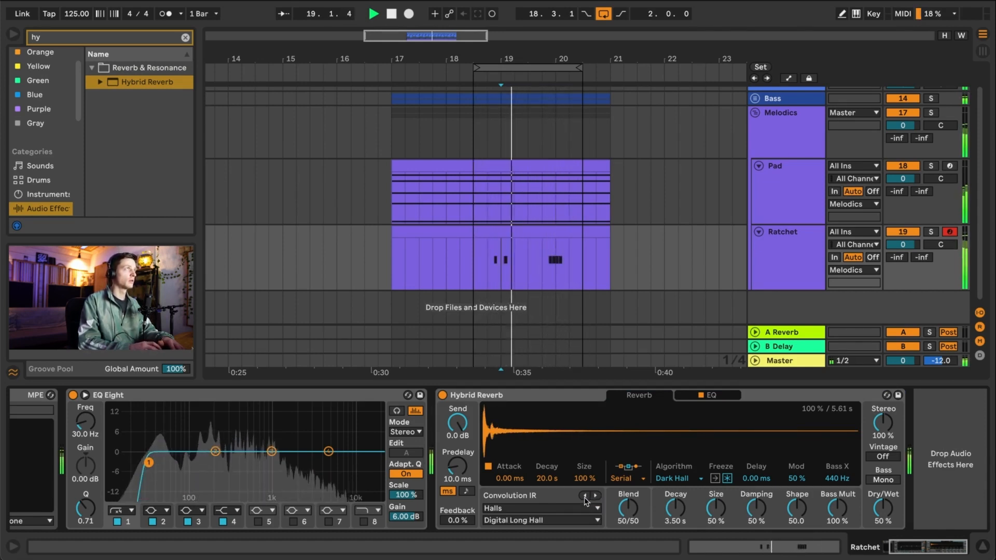
pyautogui.moveTo(675, 509); pyautogui.dragTo(711, 493)
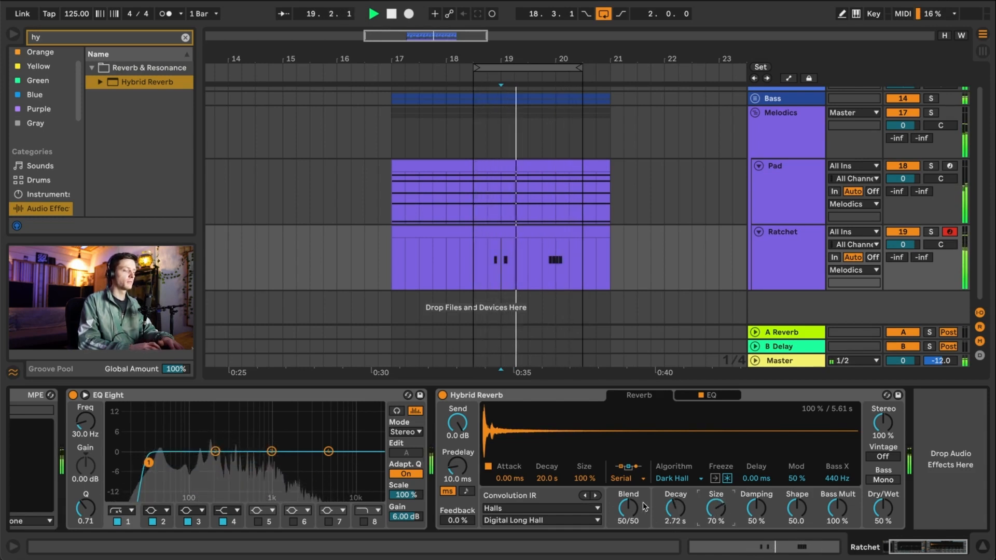
pyautogui.moveTo(628, 509); pyautogui.dragTo(629, 502)
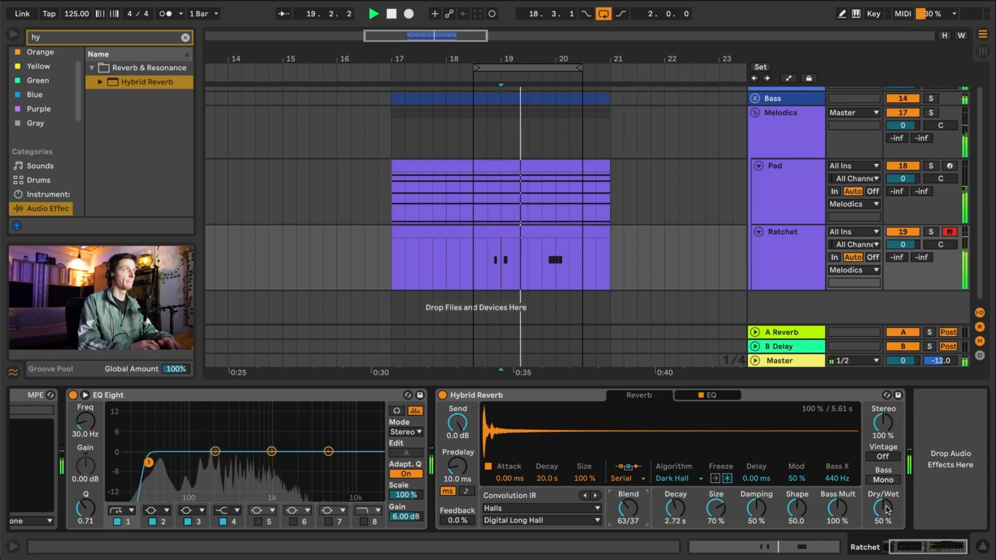
# - Set Hybrid Reverb's Dry/Wet to 0% and show its automation on the Ratchet track
pyautogui.moveTo(879, 508); pyautogui.dragTo(879, 535)
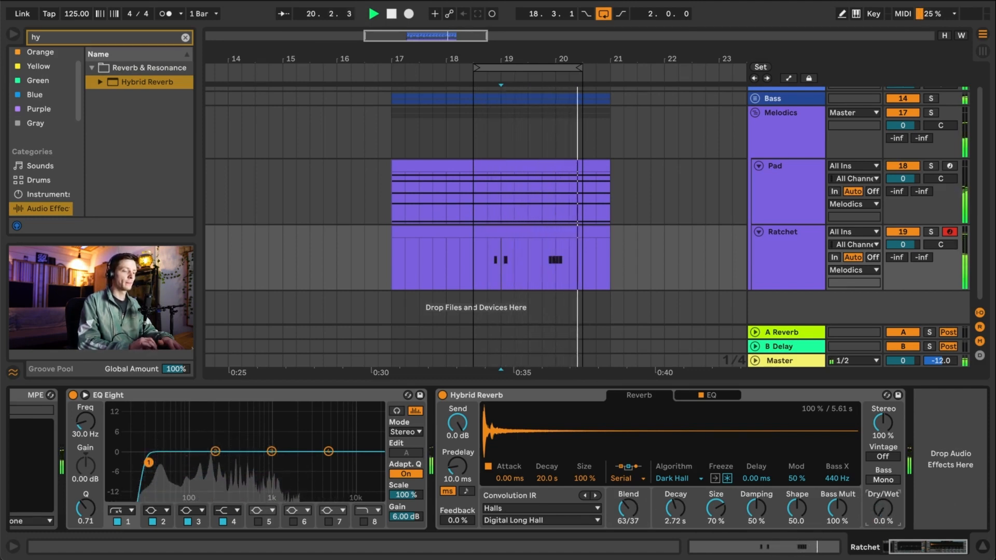
pyautogui.click(788, 78)
pyautogui.click(884, 504)
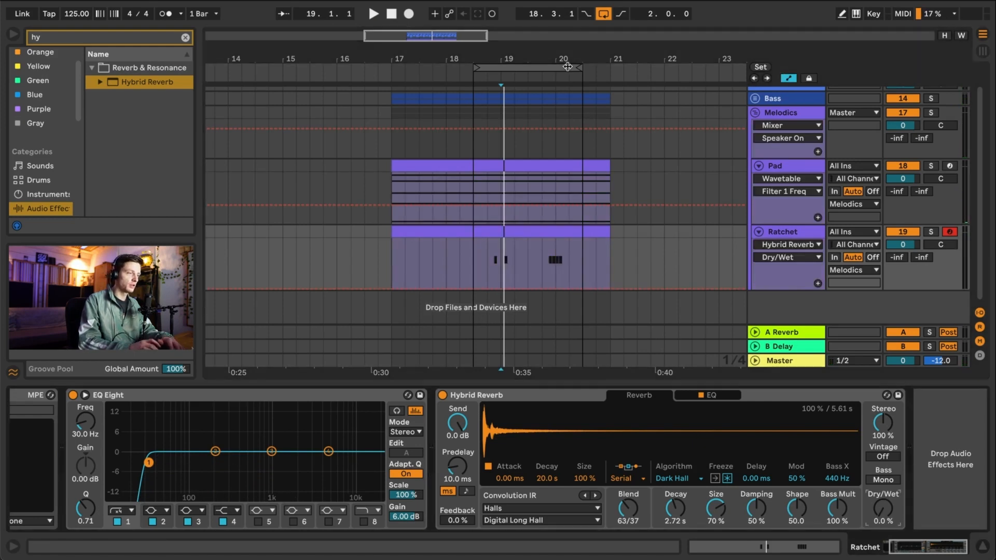
# - Automate Ratchet's reverb Dry/Wet as a curved rise from 0% near bar 18 to about 61% at 19.4.3, dropping back to 0%
pyautogui.click(459, 289)
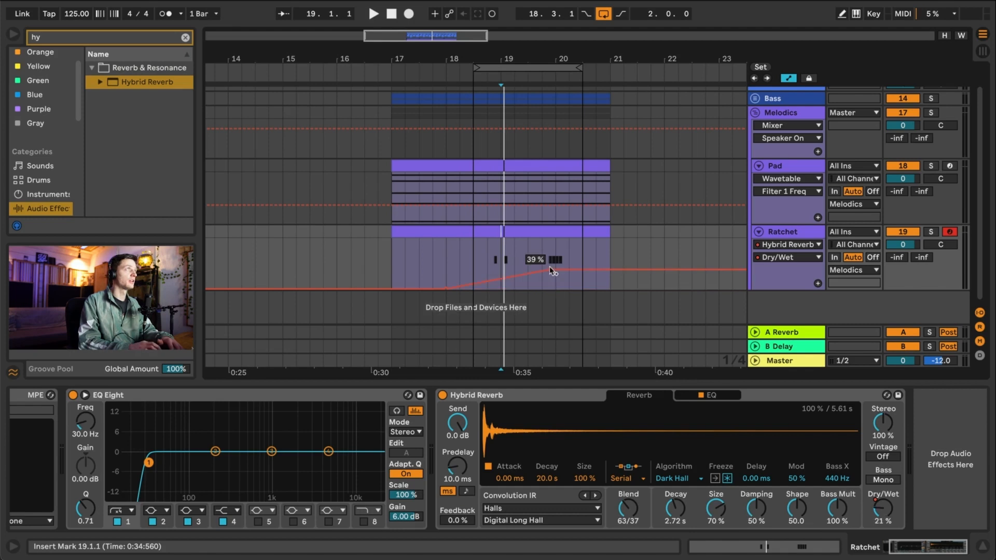
pyautogui.scroll(10, 549, 267)
pyautogui.moveTo(549, 268); pyautogui.dragTo(547, 258)
pyautogui.press('space')
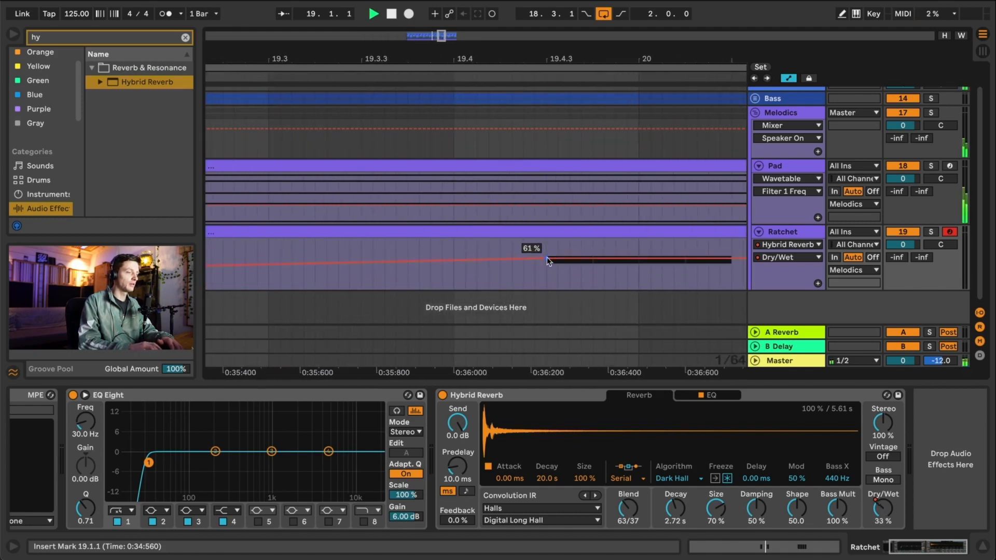
pyautogui.scroll(-10, 547, 257)
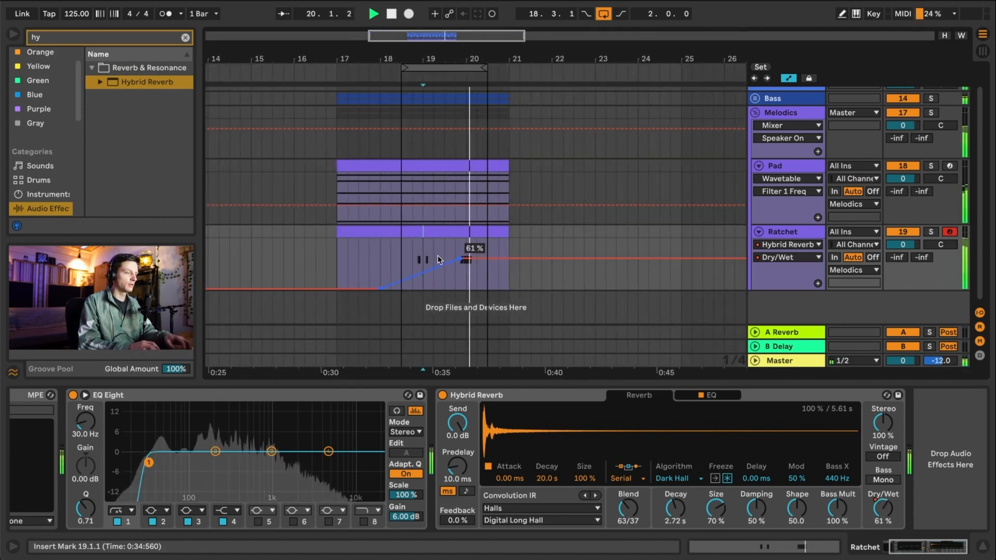
pyautogui.moveTo(461, 258); pyautogui.dragTo(440, 271)
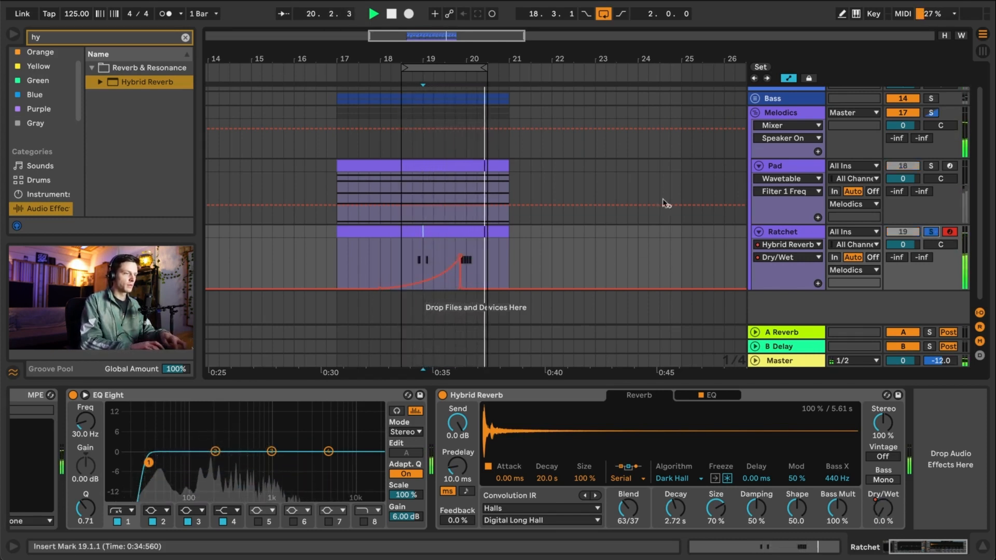
# - Solo the Drums group alongside Ratchet and make the rising Dry/Wet automation curve steeper
pyautogui.press('s')
pyautogui.scroll(1, 655, 213)
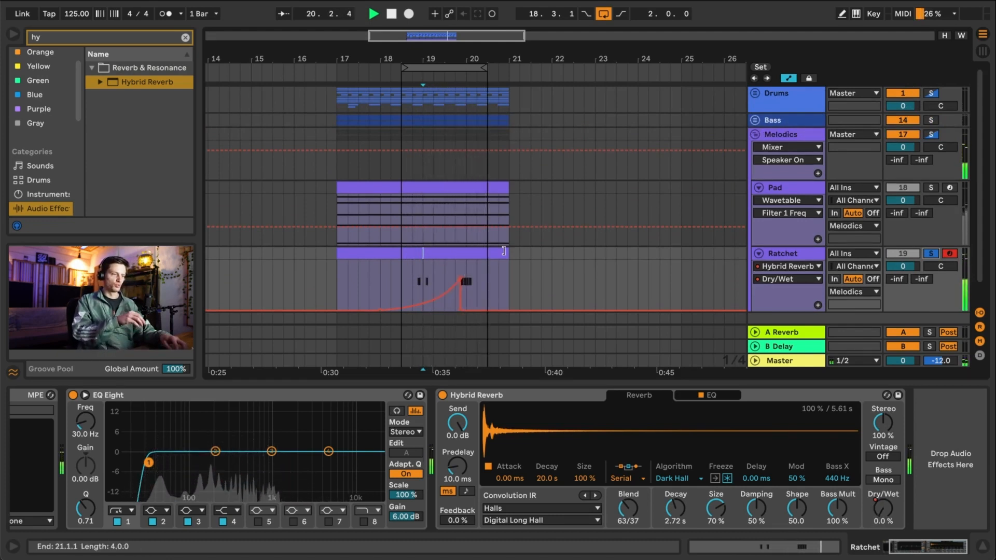
pyautogui.click(425, 289)
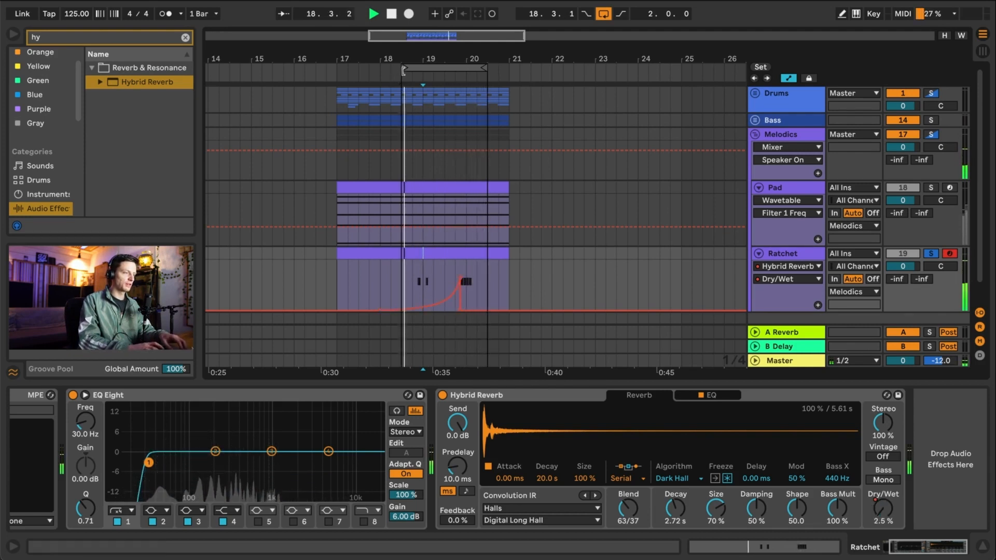
# - Extend the loop to four bars from 17.1.1 and curve the Dry/Wet automation's drop after its peak
pyautogui.moveTo(404, 68); pyautogui.dragTo(339, 70)
pyautogui.moveTo(481, 71); pyautogui.dragTo(509, 68)
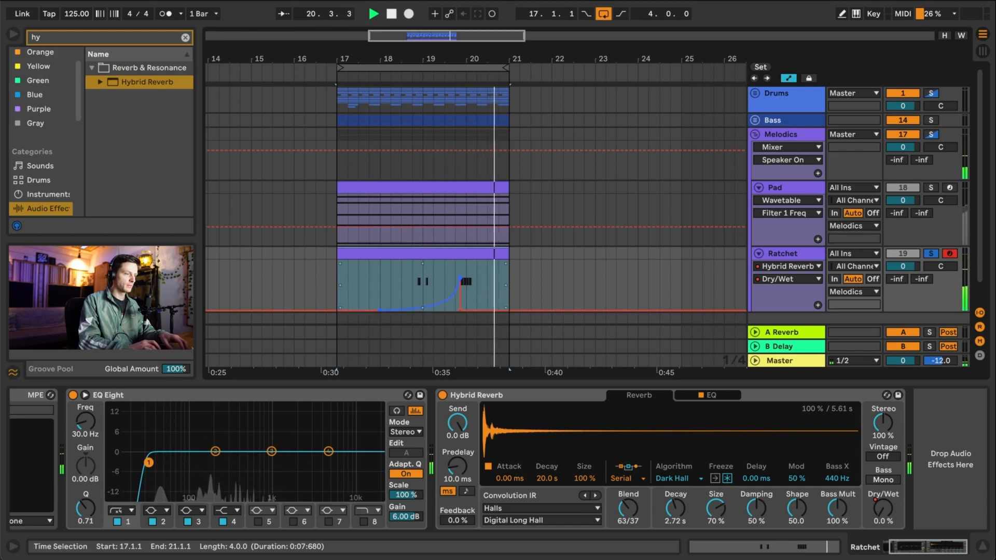
pyautogui.scroll(5, 449, 298)
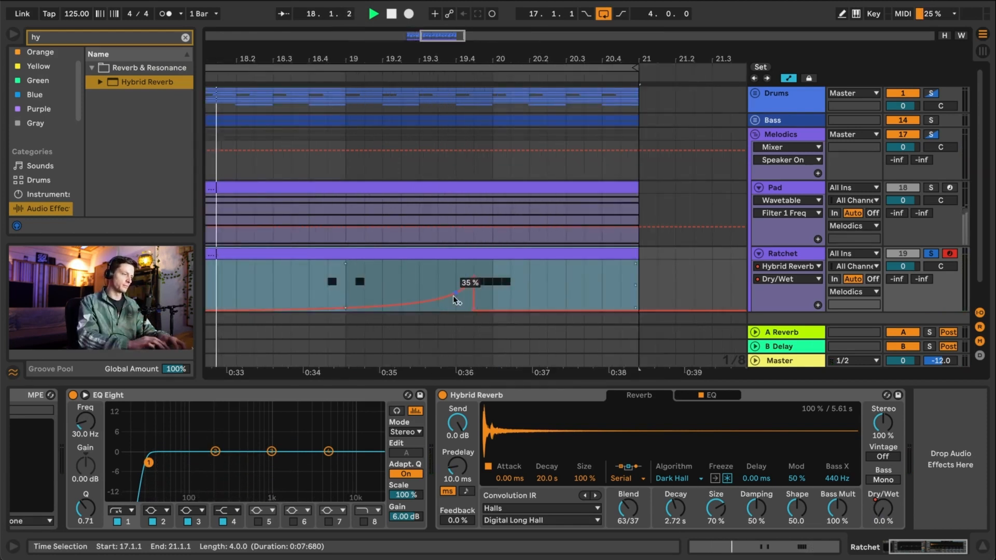
pyautogui.moveTo(475, 311); pyautogui.dragTo(501, 335)
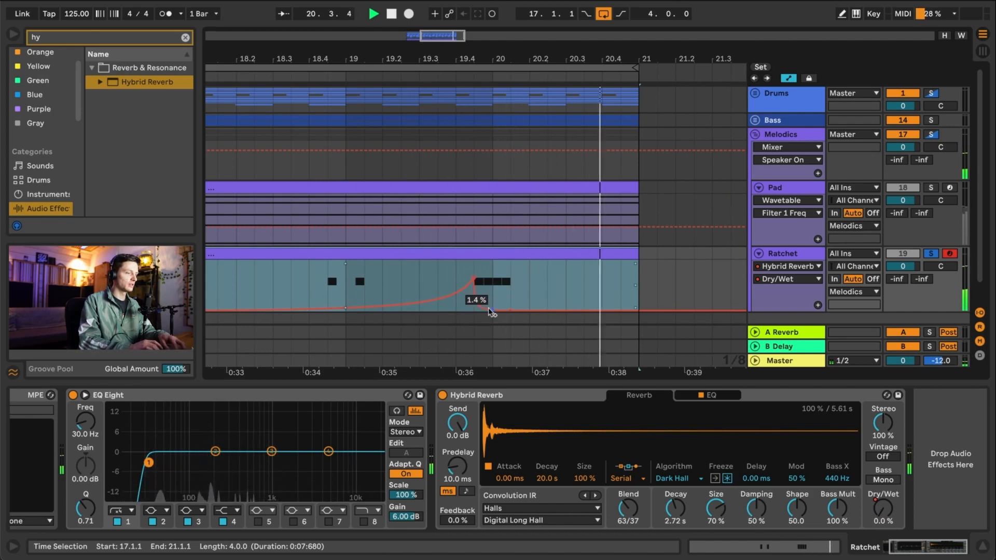
# - Move Hybrid Reverb ahead of EQ Eight in the Ratchet track's device chain
pyautogui.click(130, 40)
pyautogui.moveTo(476, 395); pyautogui.dragTo(109, 407)
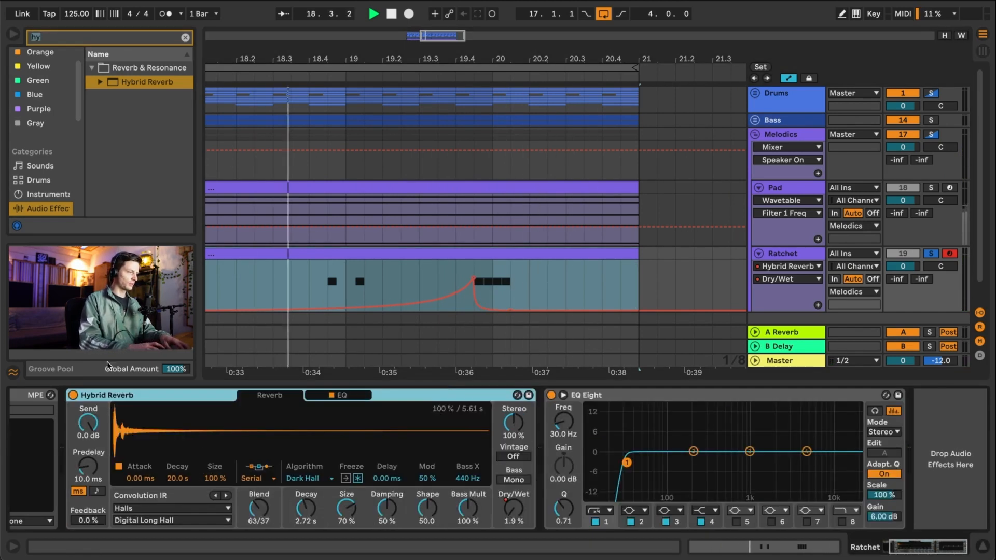
# - Find the OTT preset among the audio effects and insert it between Hybrid Reverb and EQ Eight on the Ratchet track
pyautogui.write('ott')
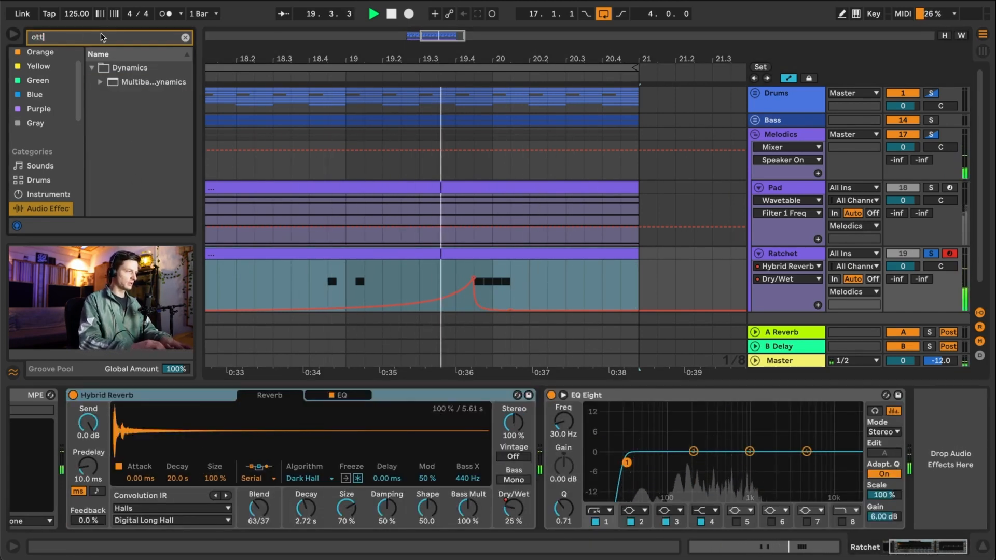
pyautogui.click(101, 82)
pyautogui.moveTo(127, 97); pyautogui.dragTo(459, 493)
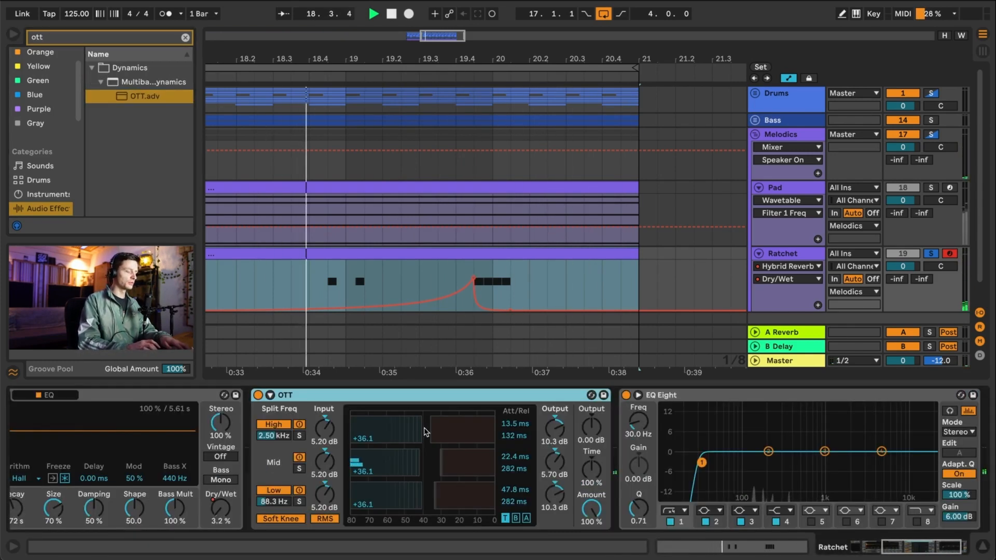
pyautogui.hscroll(-10, 570, 441)
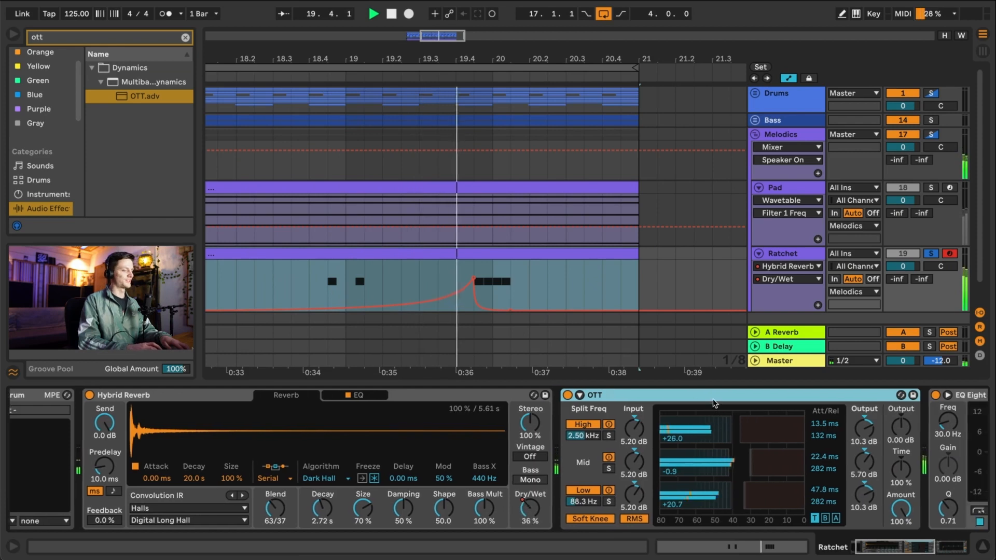
# - Reduce the OTT amount on the Ratchet track to 46% and restart playback
pyautogui.hscroll(3, 714, 404)
pyautogui.press('space')
pyautogui.hscroll(5, 736, 397)
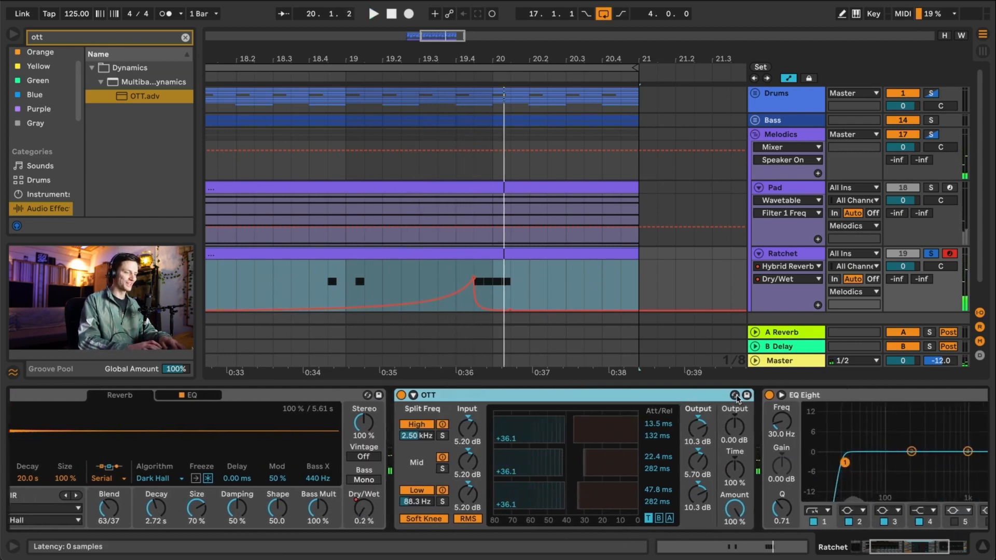
pyautogui.hscroll(5, 737, 397)
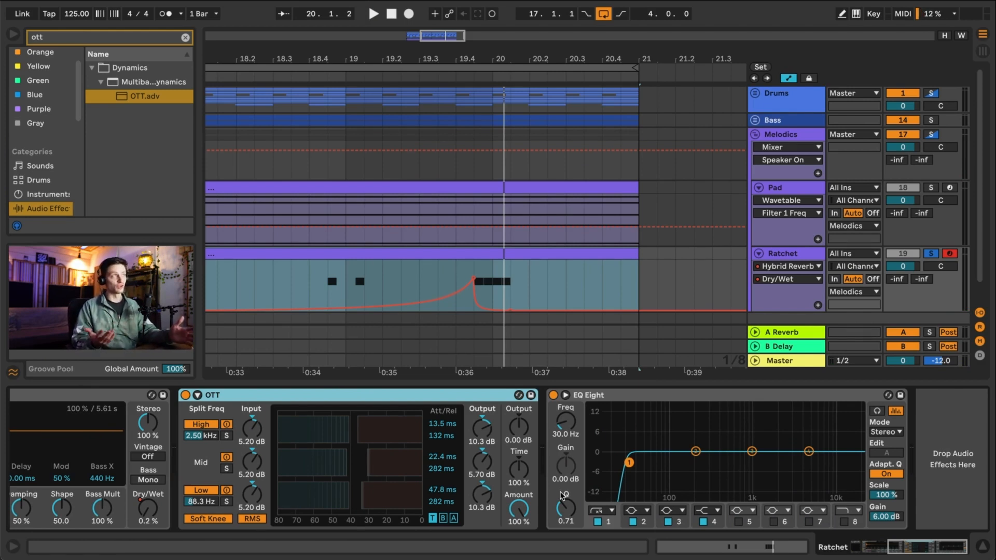
pyautogui.moveTo(514, 499); pyautogui.dragTo(517, 507)
pyautogui.press('space')
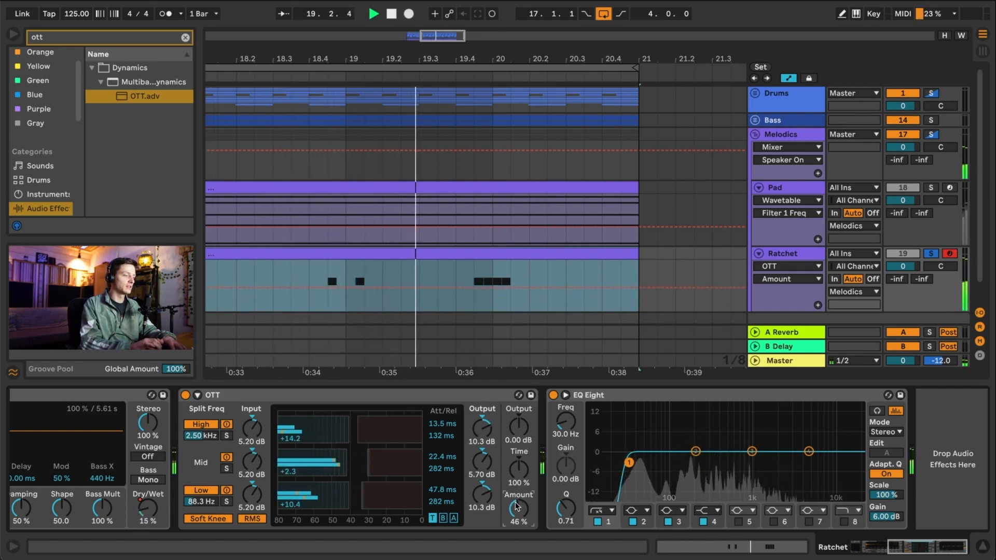
# - Bypass OTT during playback and re-enable it to compare the Ratchet sound with and without compression
pyautogui.click(453, 396)
pyautogui.hscroll(-7, 454, 396)
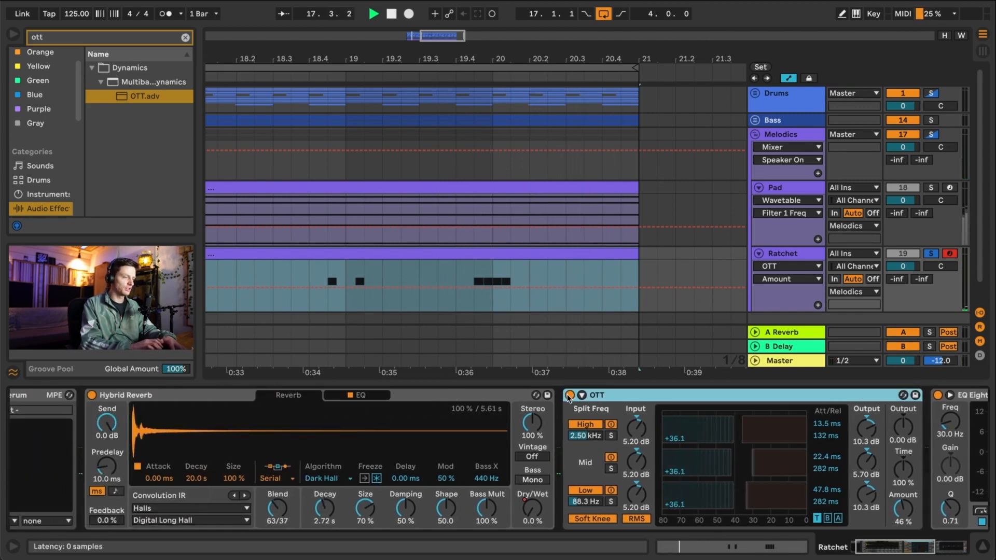
pyautogui.click(569, 396)
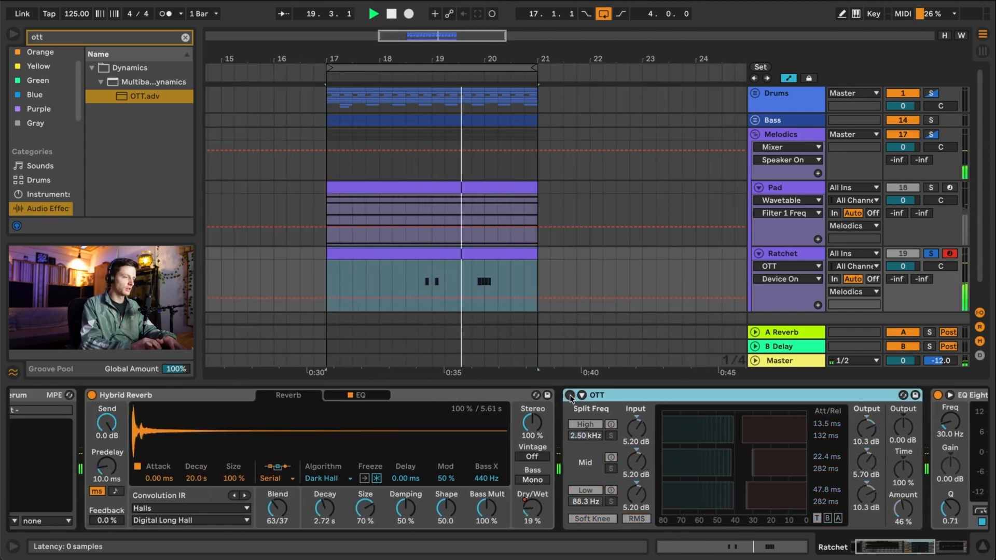
pyautogui.click(570, 396)
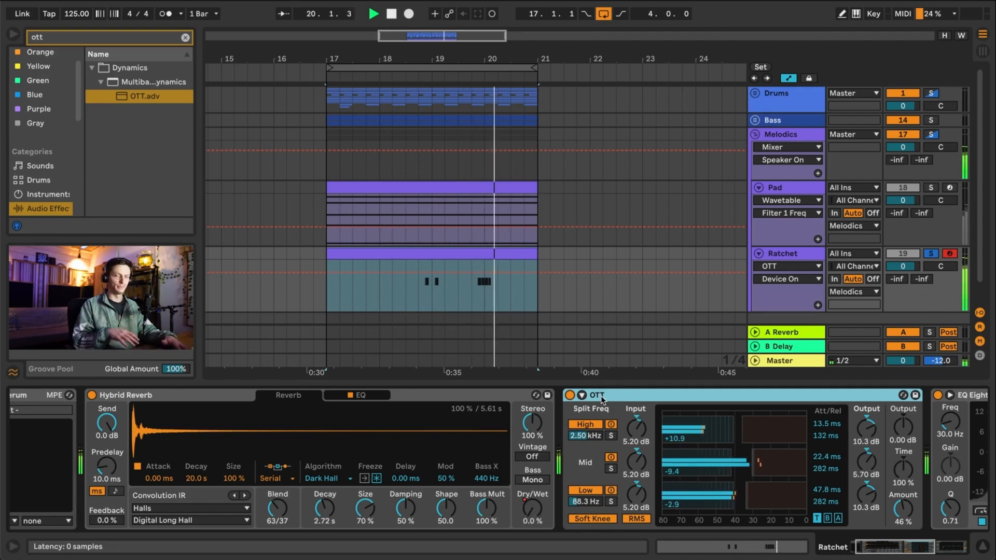
# - Shift band 1 of the Ratchet's EQ Eight low cut to 33.7 Hz with a Q of 0.66
pyautogui.hscroll(8, 610, 400)
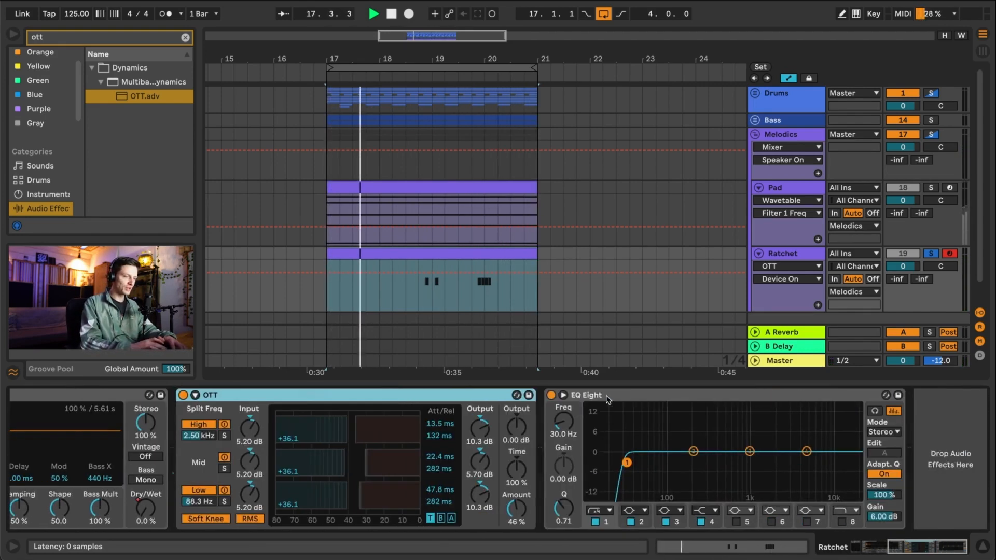
pyautogui.click(609, 399)
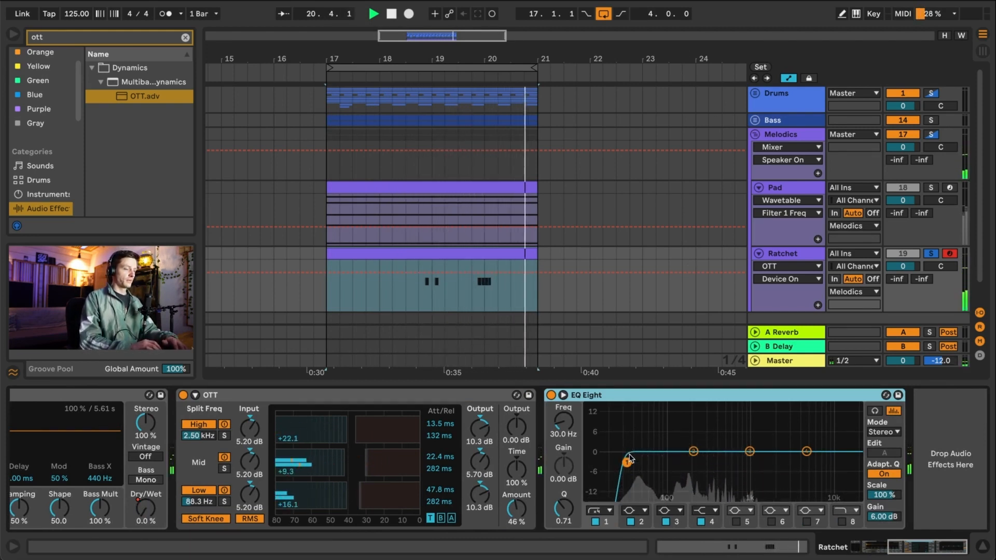
pyautogui.moveTo(627, 462); pyautogui.dragTo(631, 464)
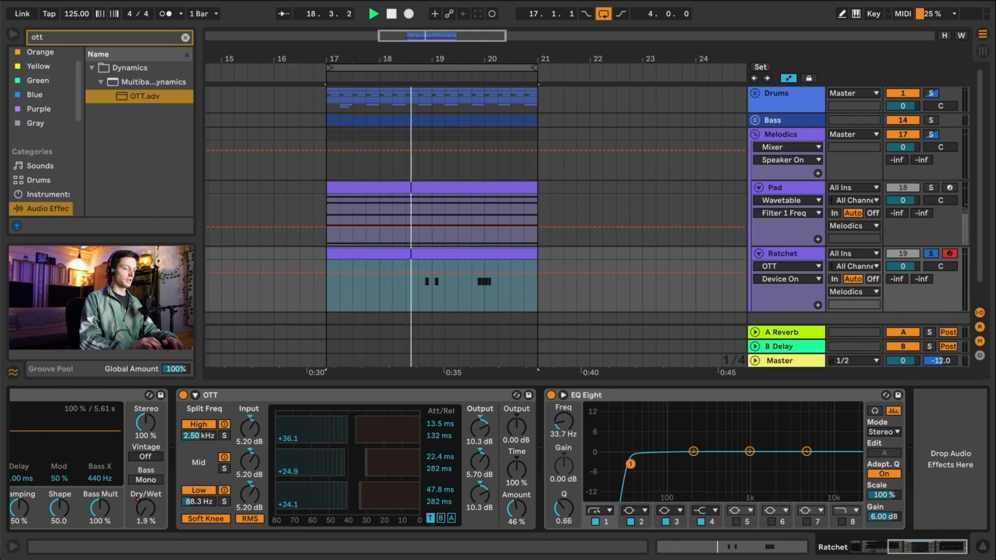
# - Open the Ratchet's Serum synth and increase the Env 1 modulation amount on the filter cutoff
pyautogui.scroll(5, 585, 398)
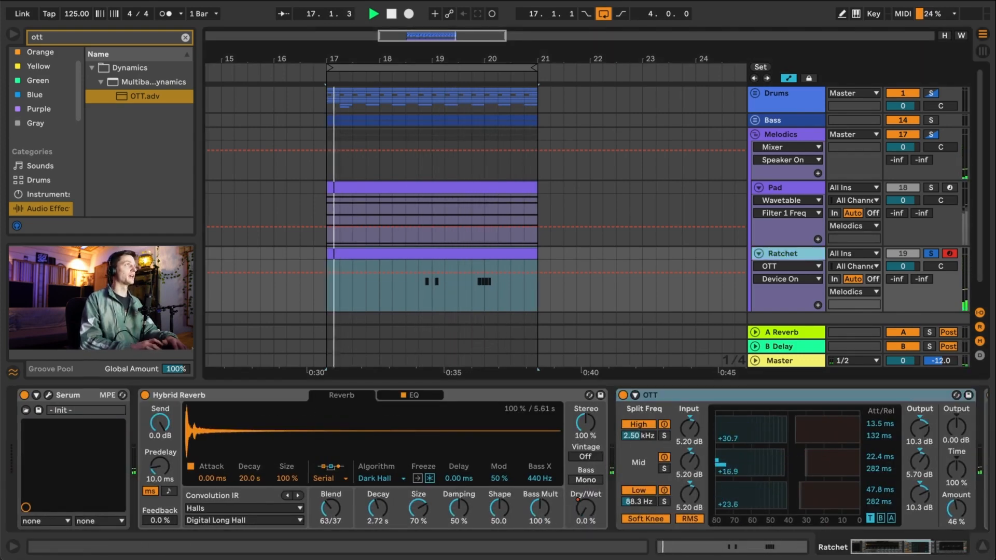
pyautogui.click(49, 396)
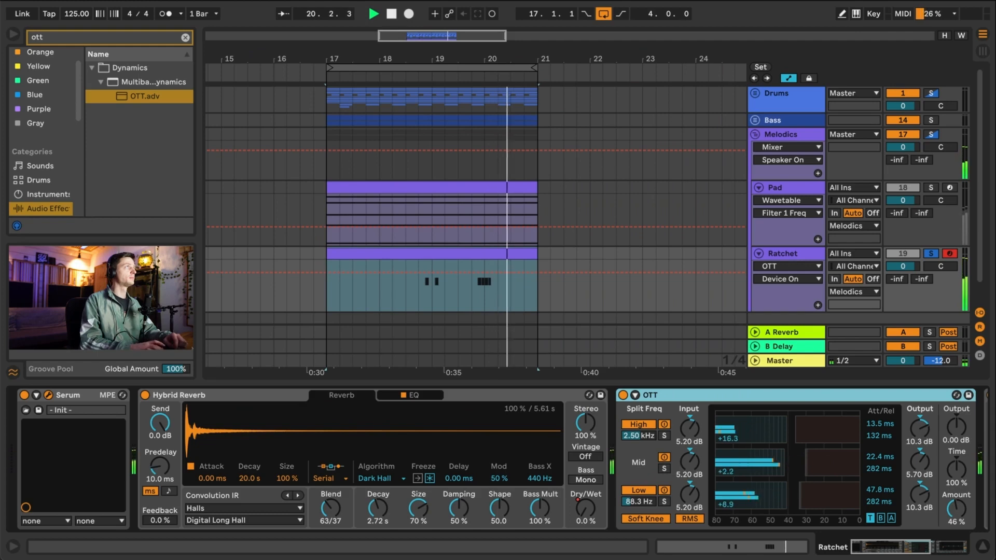
pyautogui.click(49, 396)
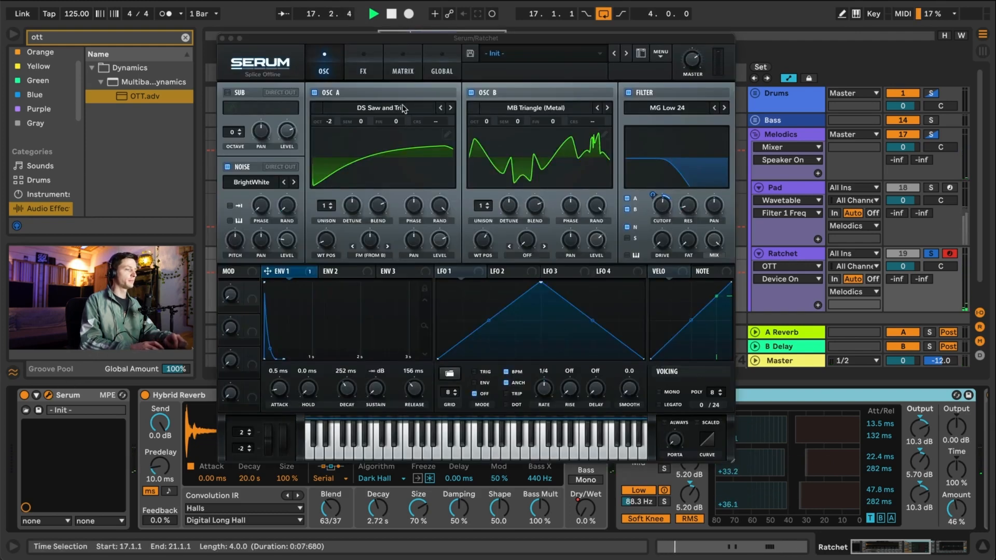
pyautogui.click(414, 78)
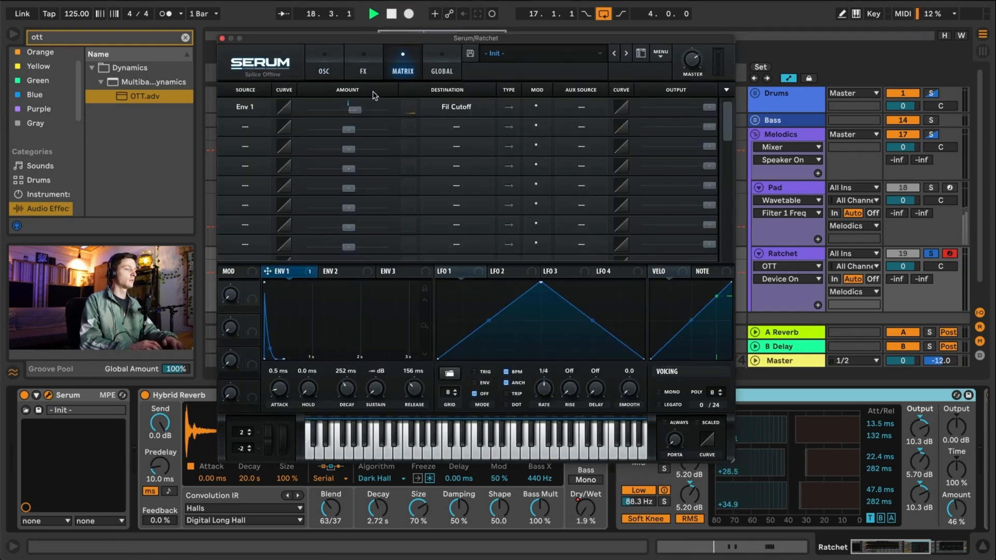
pyautogui.moveTo(359, 107); pyautogui.dragTo(362, 113)
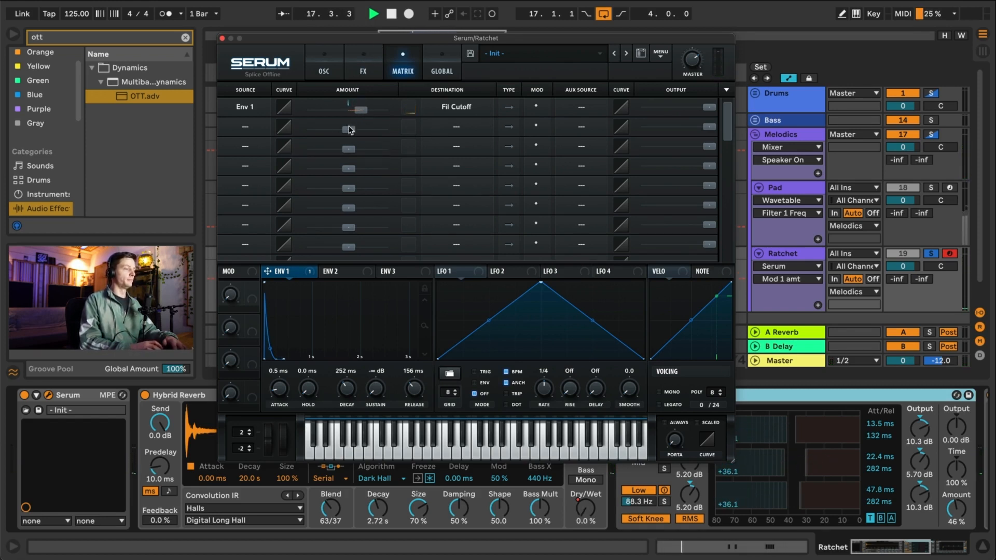
# - Show Serum's oscillator page, move its window clear of the solo controls, and solo the Melodics group
pyautogui.click(306, 57)
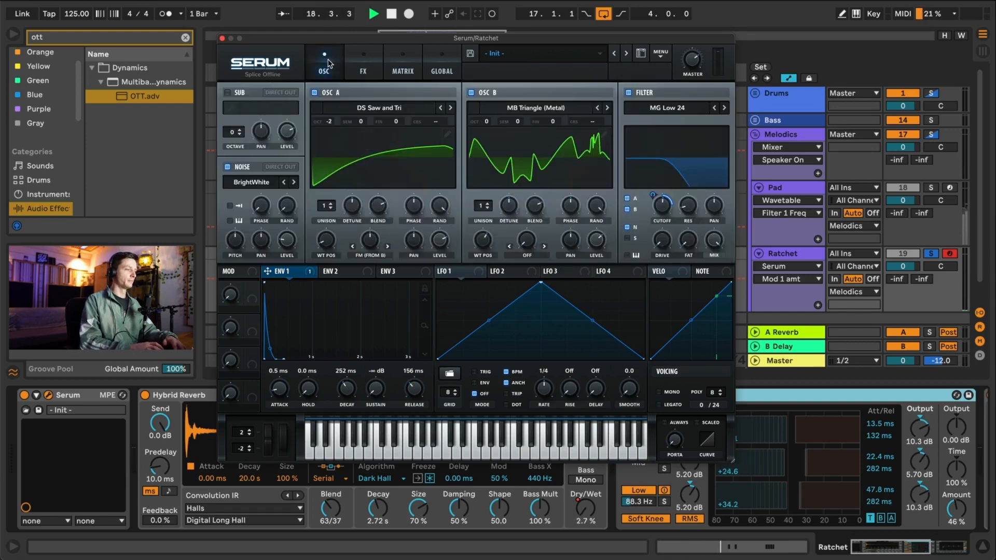
pyautogui.moveTo(494, 38); pyautogui.dragTo(569, 57)
pyautogui.click(931, 135)
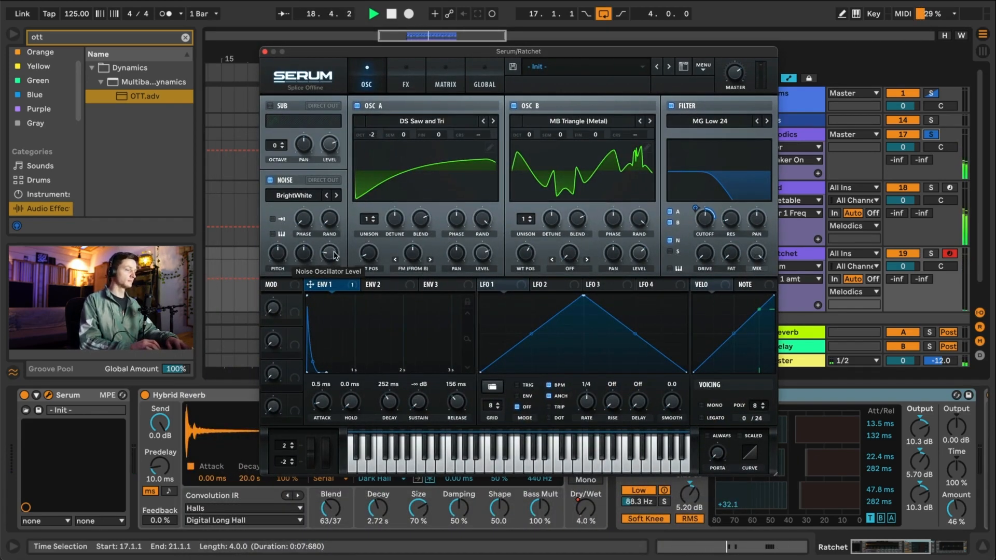
# - Adjust Serum's noise oscillator level and modulate Noise Level with Env 1 at an amount of 68
pyautogui.click(335, 255)
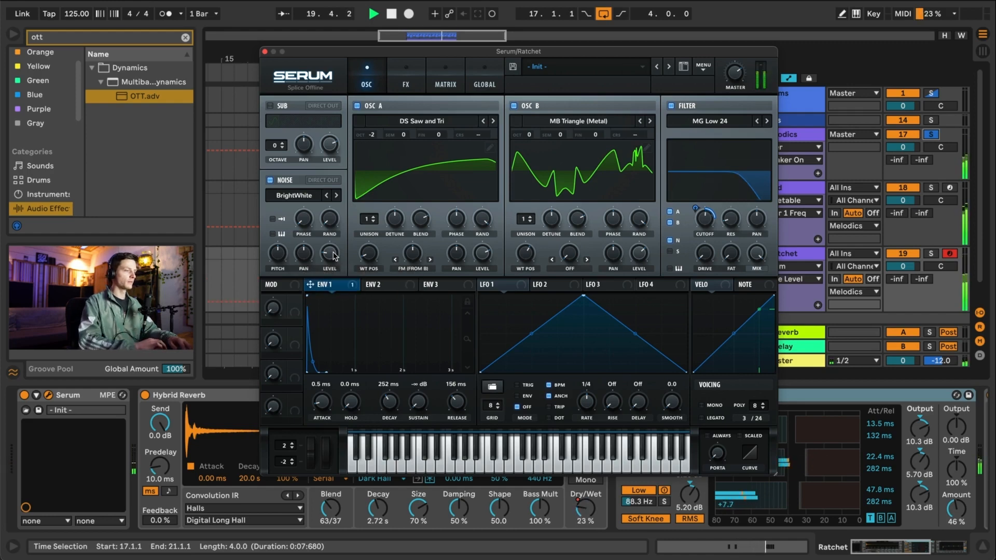
pyautogui.click(460, 87)
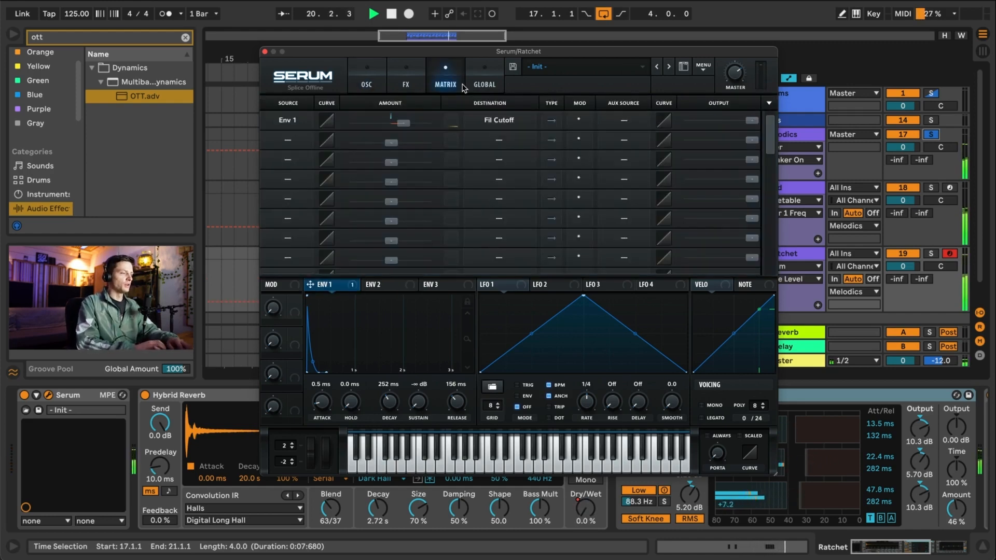
pyautogui.click(288, 141)
pyautogui.click(287, 179)
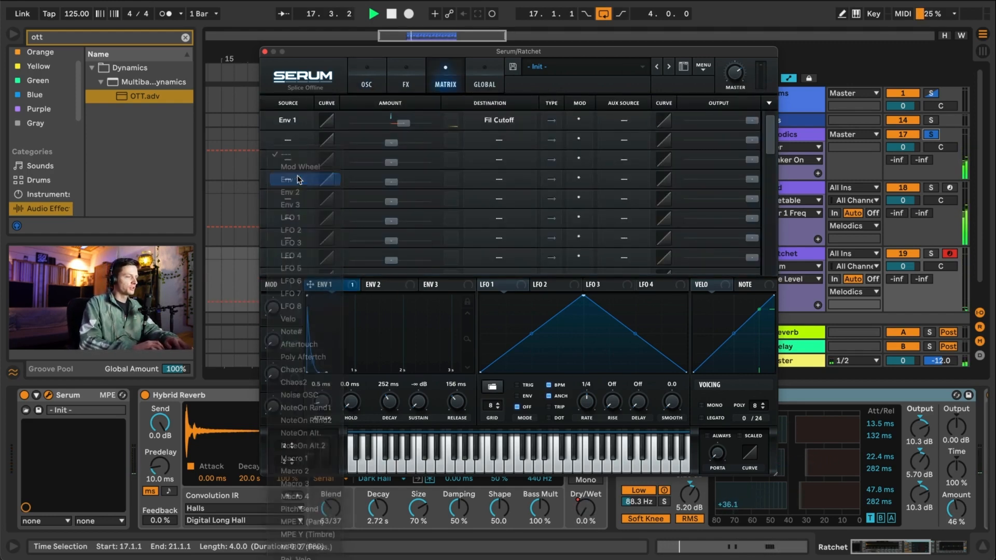
pyautogui.click(498, 140)
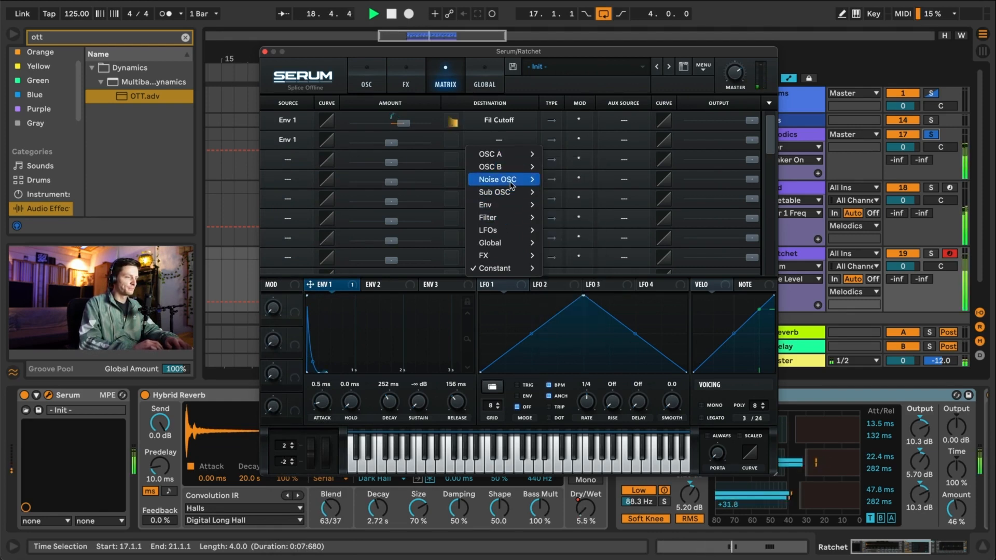
pyautogui.moveTo(524, 179)
pyautogui.click(567, 180)
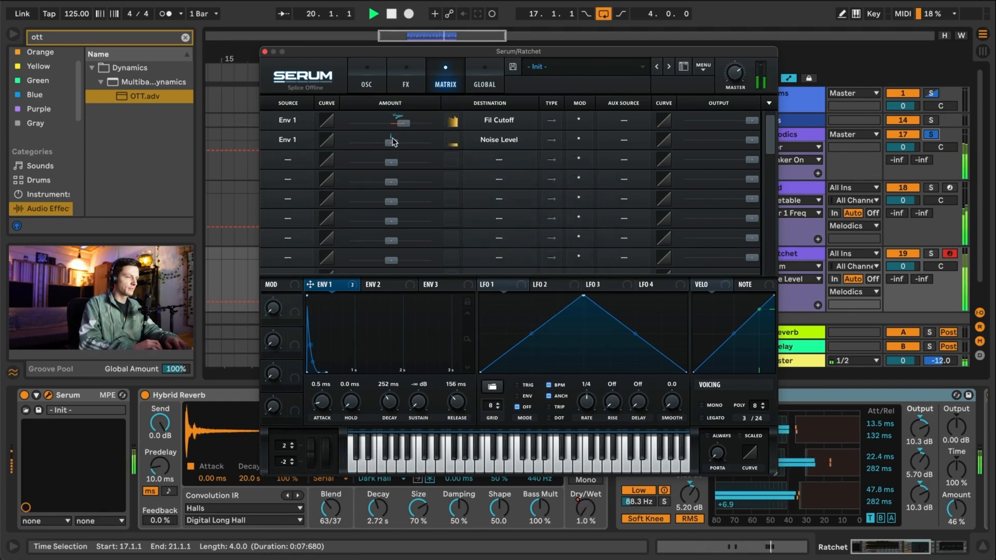
pyautogui.moveTo(397, 142); pyautogui.dragTo(424, 145)
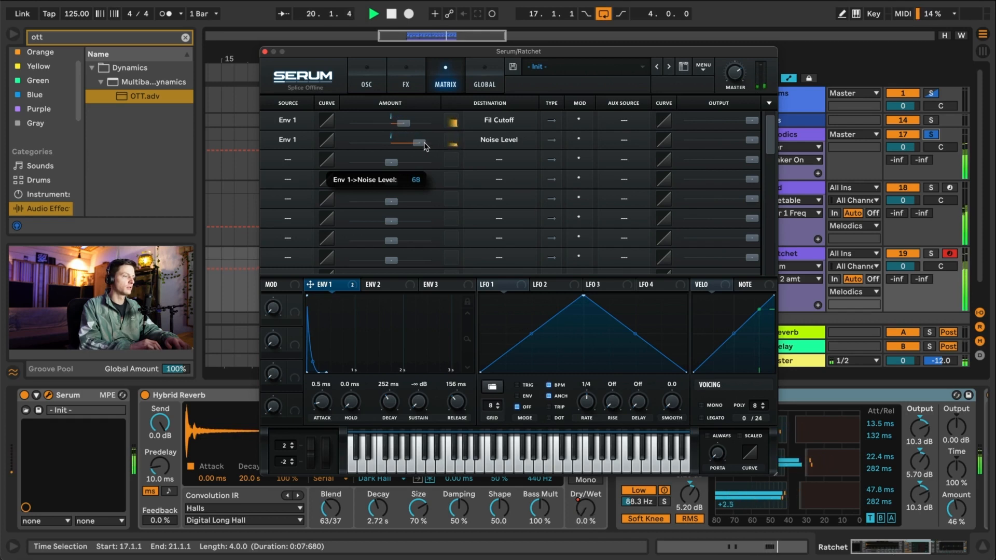
# - Switch oscillators A and B off to audition the noise alone, then re-enable both
pyautogui.click(367, 82)
pyautogui.click(357, 105)
pyautogui.click(513, 106)
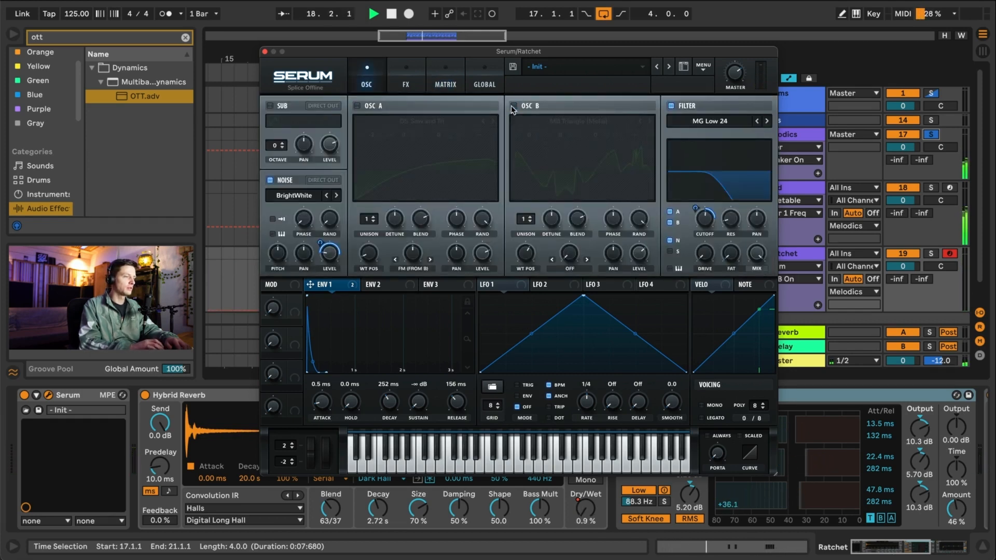
pyautogui.click(513, 106)
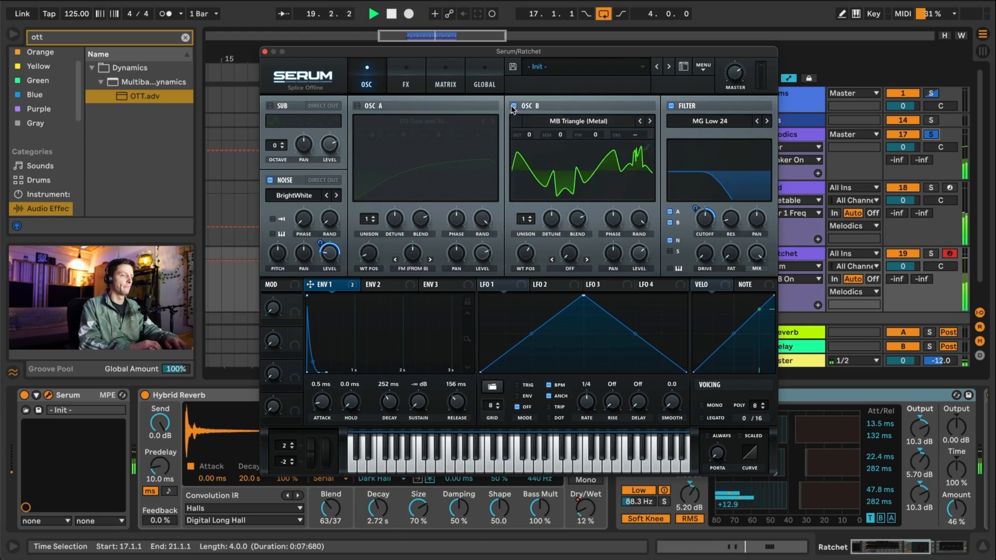
pyautogui.click(356, 106)
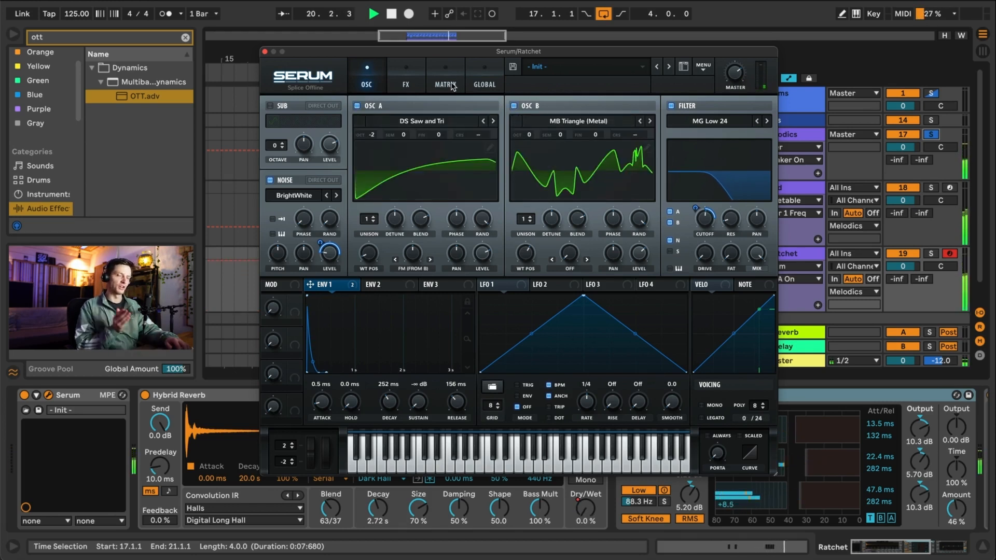
# - Check Serum's effects and modulation assignments, fine-tune its filter cutoff, and close the synth window
pyautogui.click(405, 75)
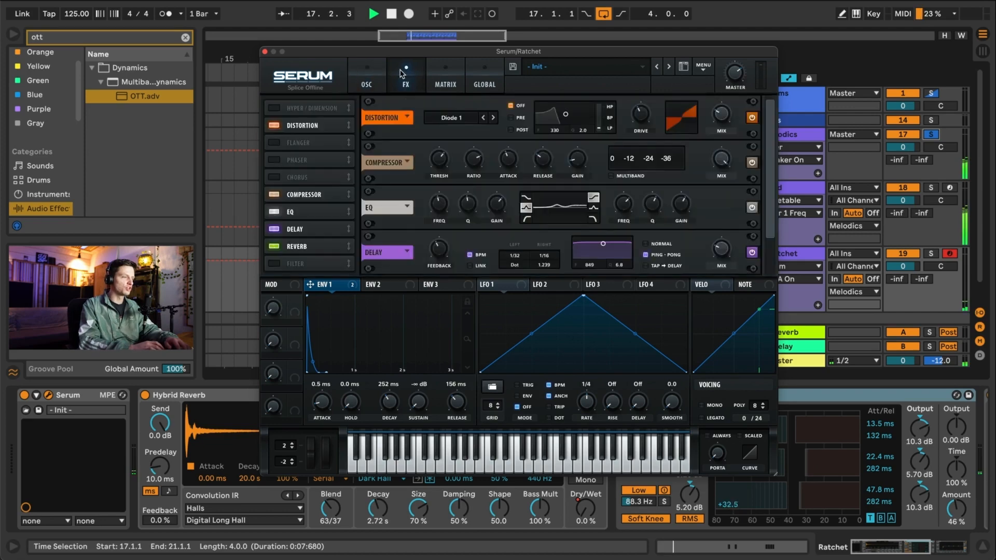
pyautogui.click(441, 83)
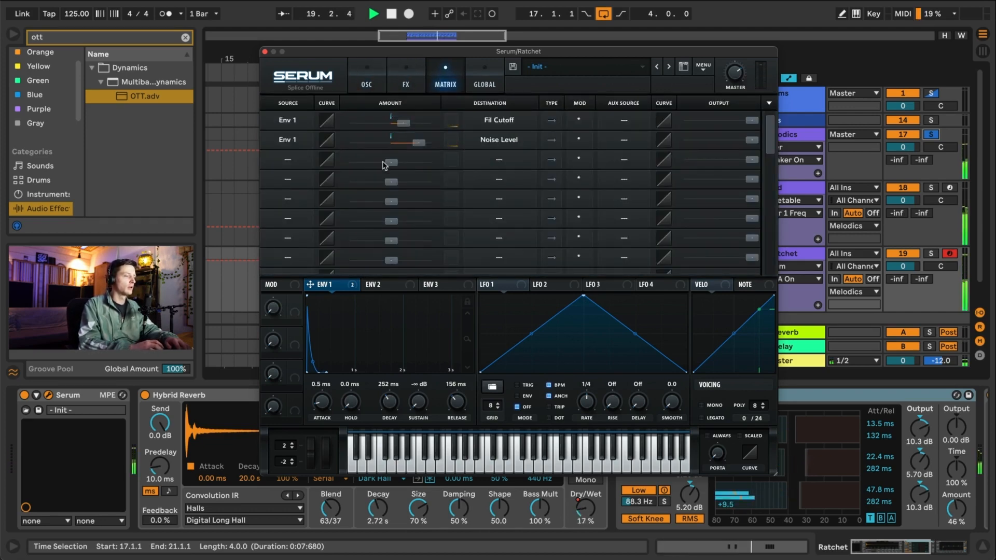
pyautogui.click(369, 84)
pyautogui.moveTo(709, 220)
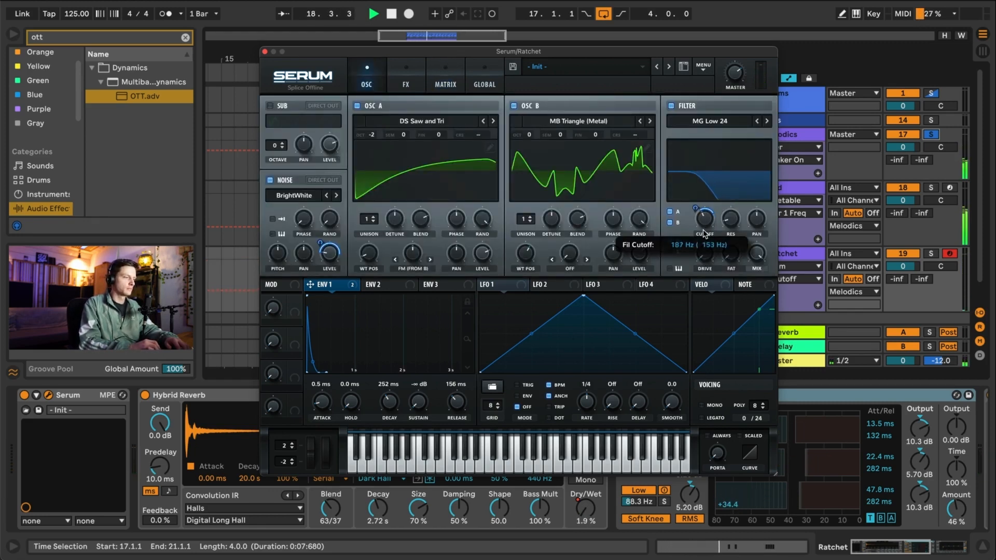
pyautogui.moveTo(704, 233); pyautogui.dragTo(698, 245)
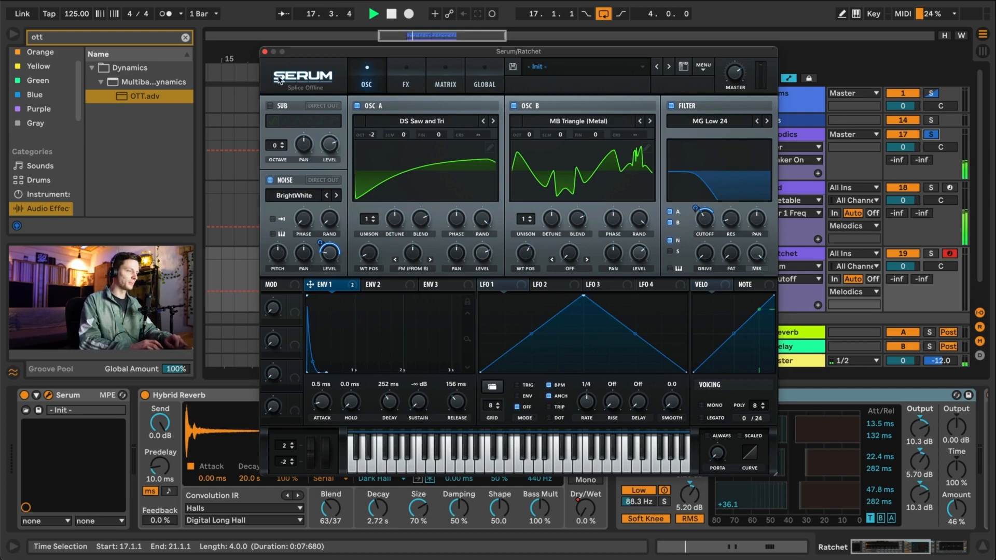
pyautogui.click(265, 52)
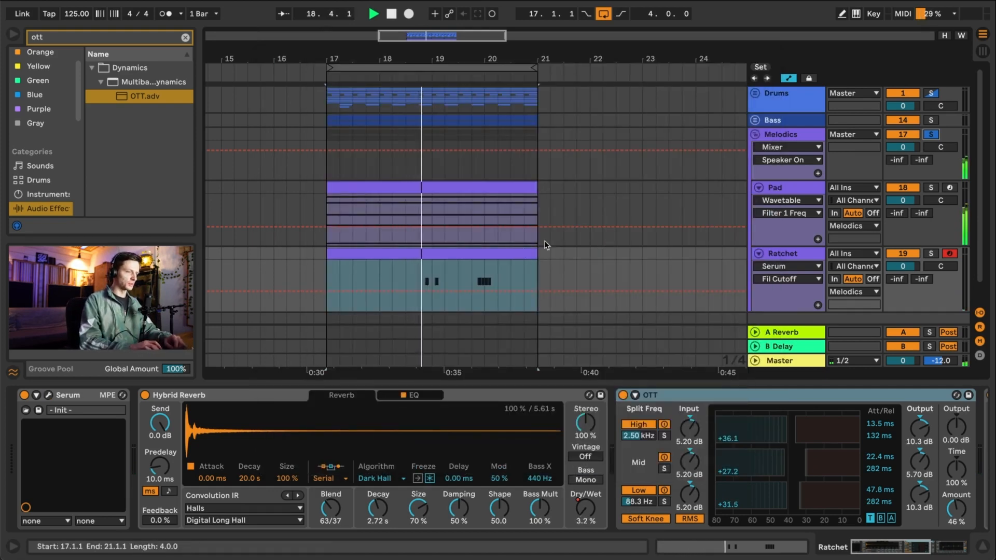
# - Hide the automation lanes in the arrangement and select the Pad track to show its devices
pyautogui.click(788, 78)
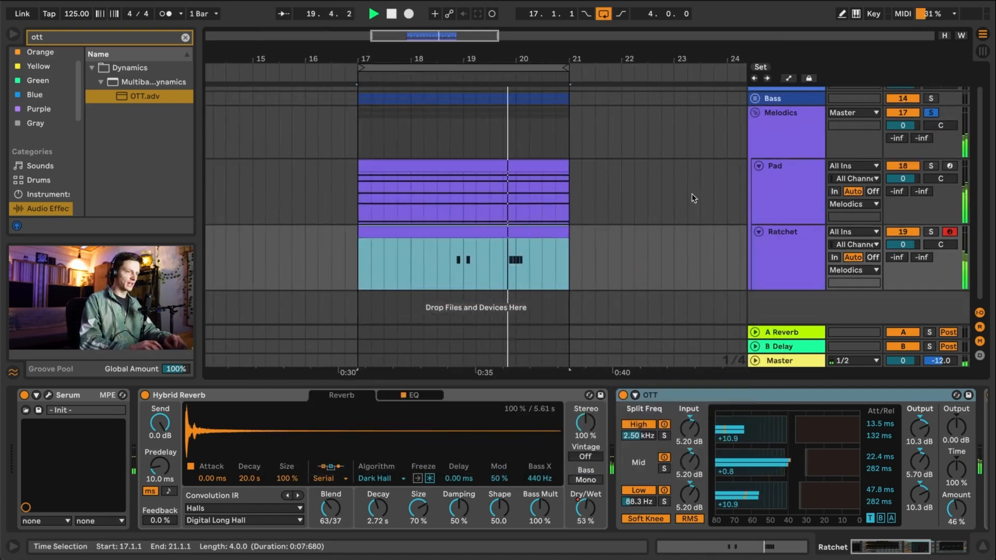
pyautogui.click(790, 166)
pyautogui.click(790, 151)
pyautogui.click(788, 177)
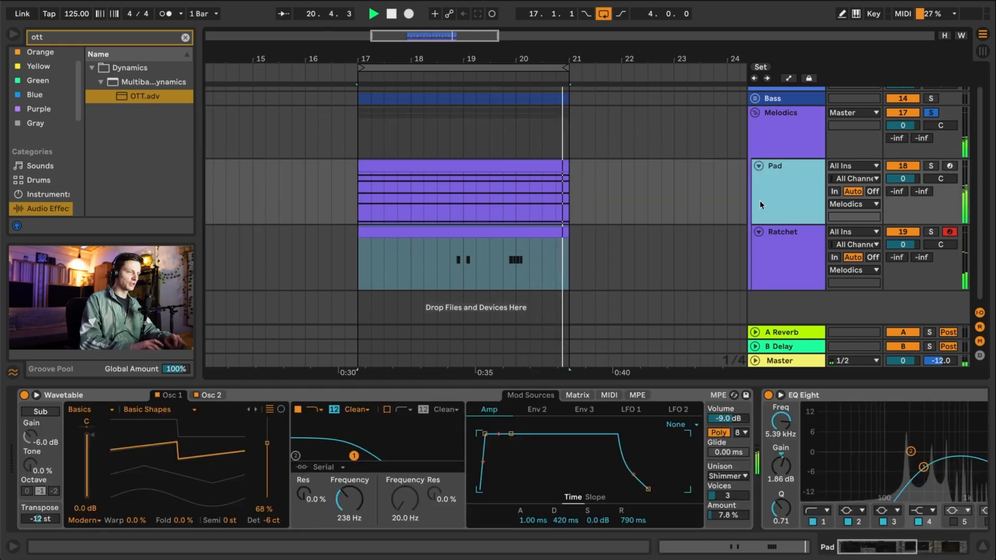
# - Turn off solo on the Melodics group and raise the Ratchet track's volume to 5.0 dB
pyautogui.click(767, 245)
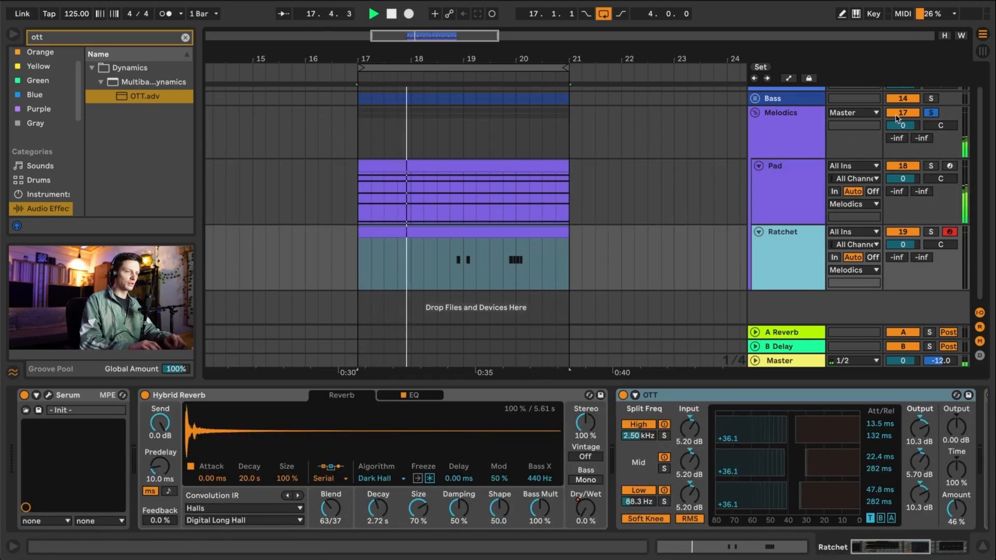
pyautogui.click(933, 113)
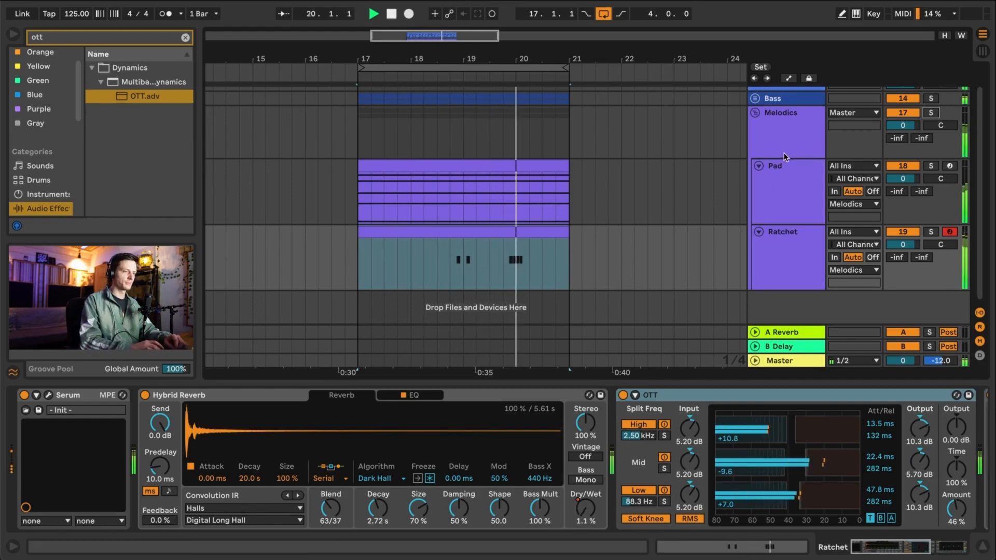
pyautogui.click(816, 233)
pyautogui.click(897, 245)
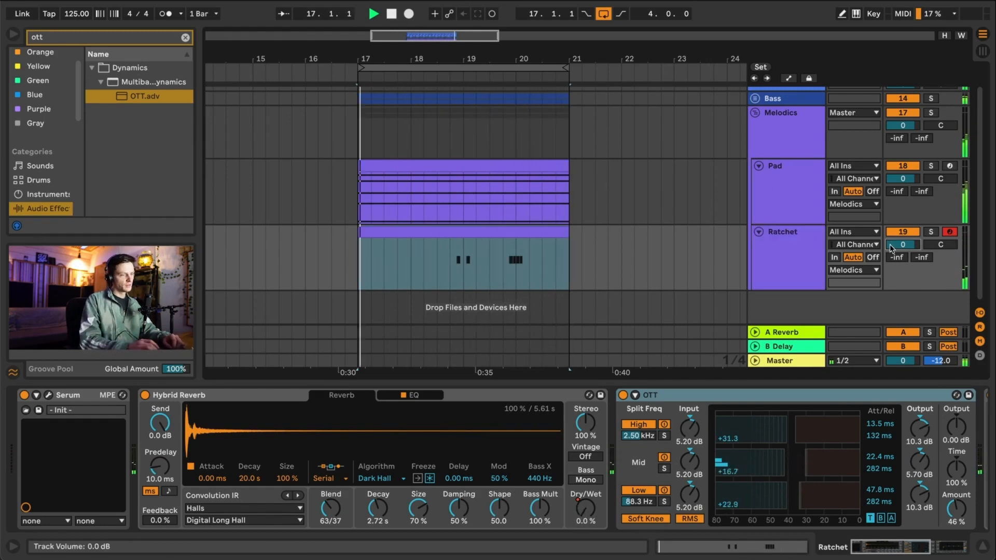
pyautogui.write('4')
pyautogui.press('Return')
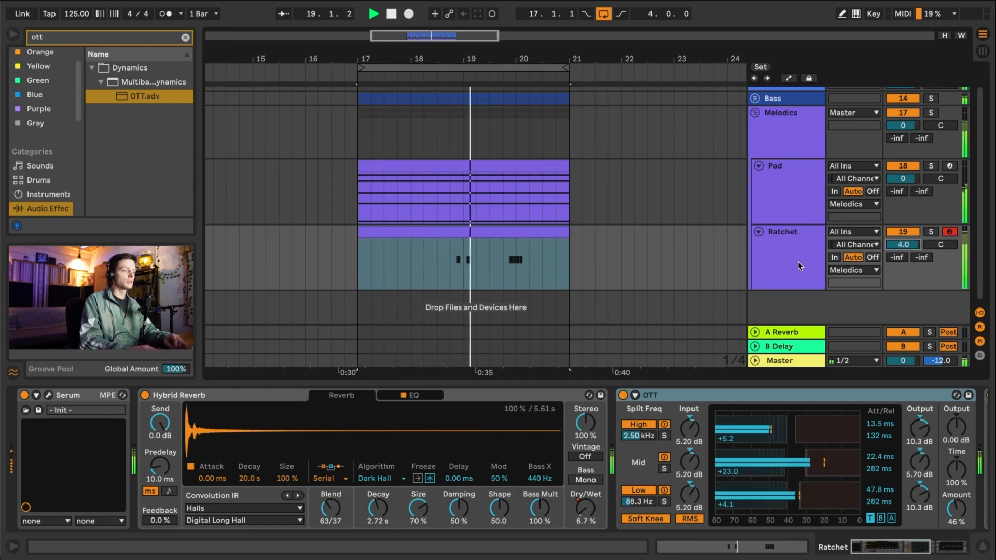
pyautogui.press('Up')
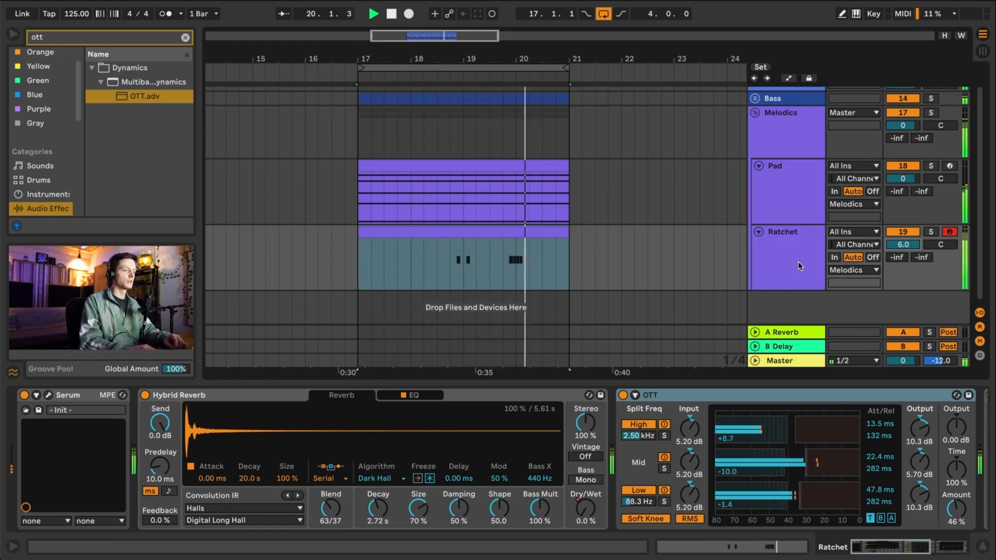
pyautogui.click(798, 261)
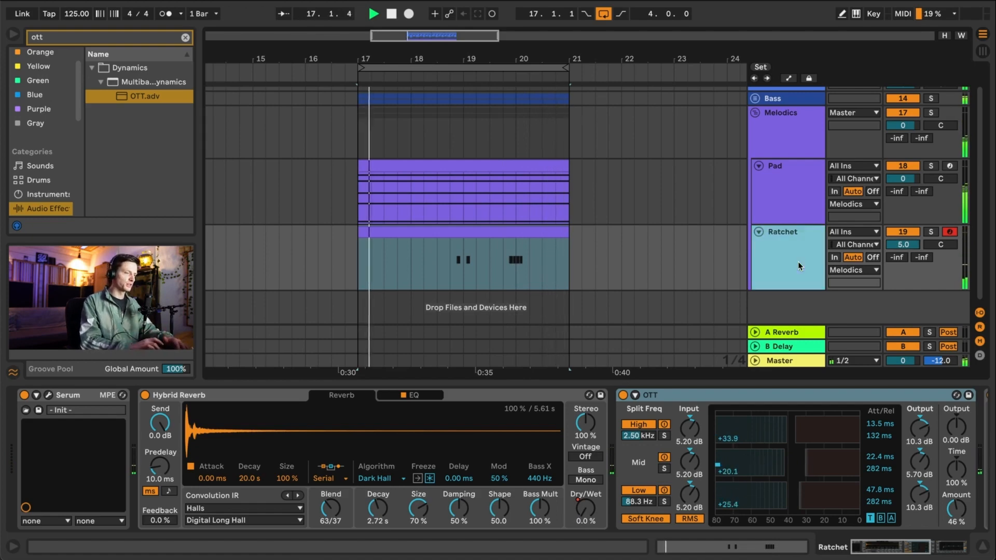
# - Review the Melodics group, its Pad and Ratchet tracks and the Ratchet clip's notes during playback
pyautogui.click(787, 207)
pyautogui.click(788, 142)
pyautogui.scroll(1, 789, 142)
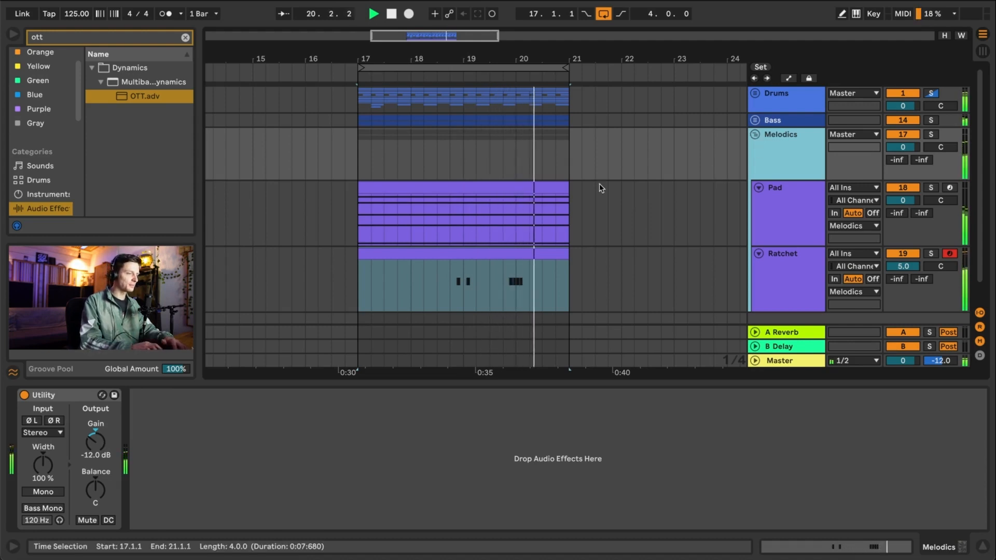
pyautogui.scroll(-5, 599, 184)
pyautogui.scroll(-1, 599, 183)
pyautogui.click(563, 229)
pyautogui.scroll(3, 566, 249)
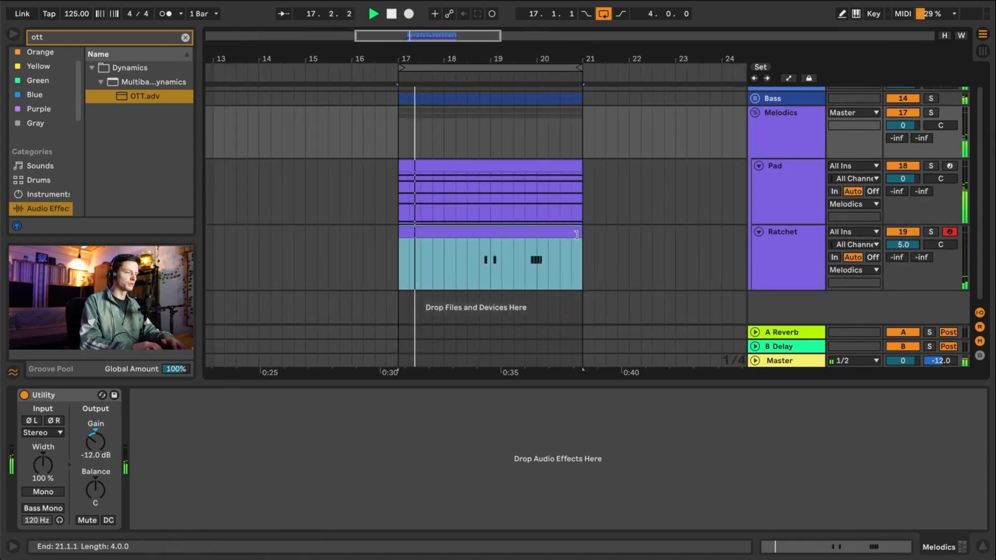
pyautogui.click(568, 266)
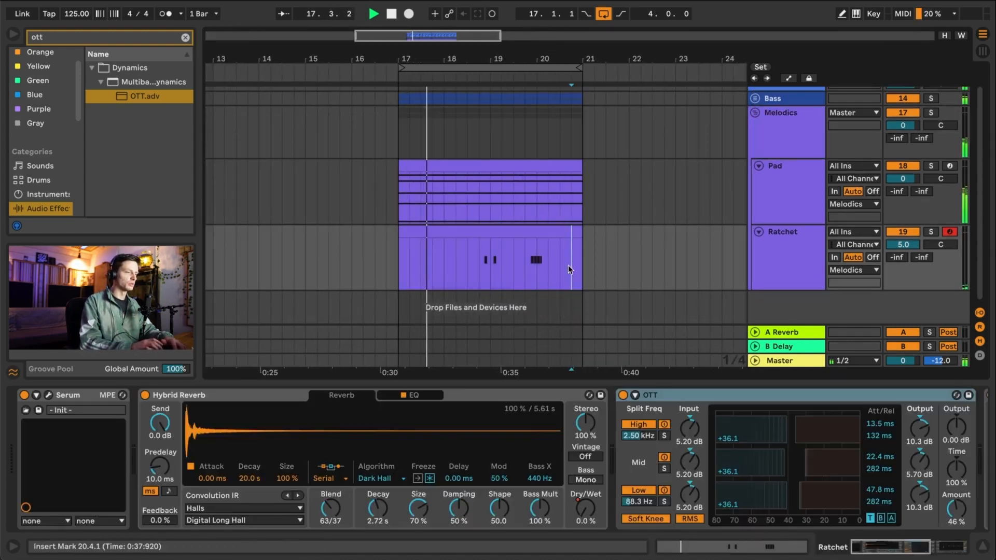
pyautogui.click(785, 238)
pyautogui.click(787, 138)
pyautogui.scroll(4, 530, 271)
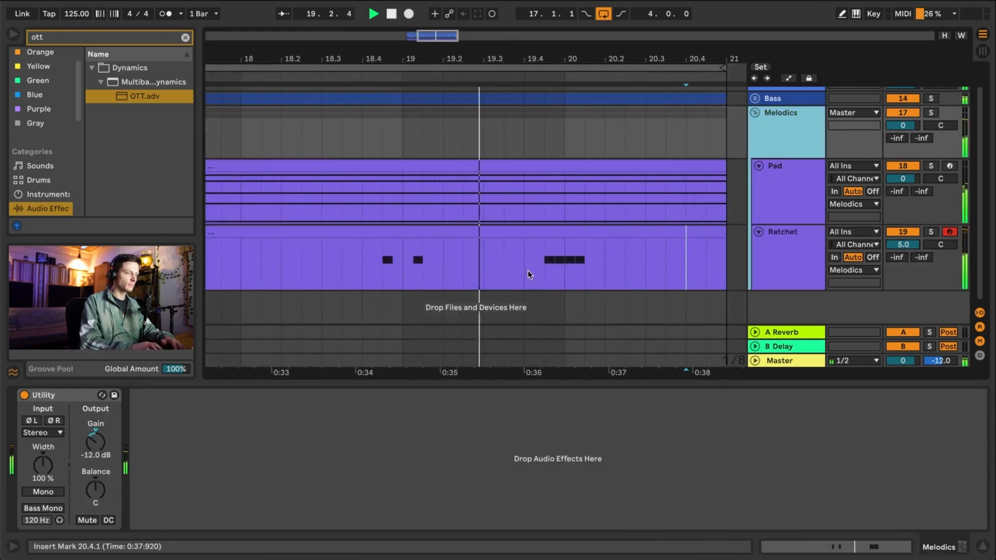
pyautogui.scroll(-4, 596, 256)
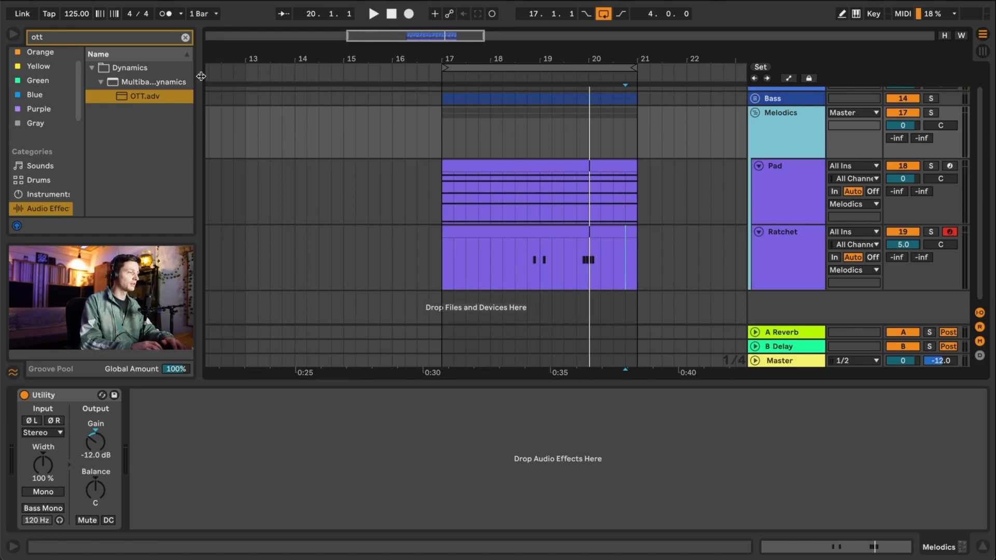
# - Clear the browser search and inspect the individual notes of the Ratchet clip's fast run around bar 20
pyautogui.click(185, 39)
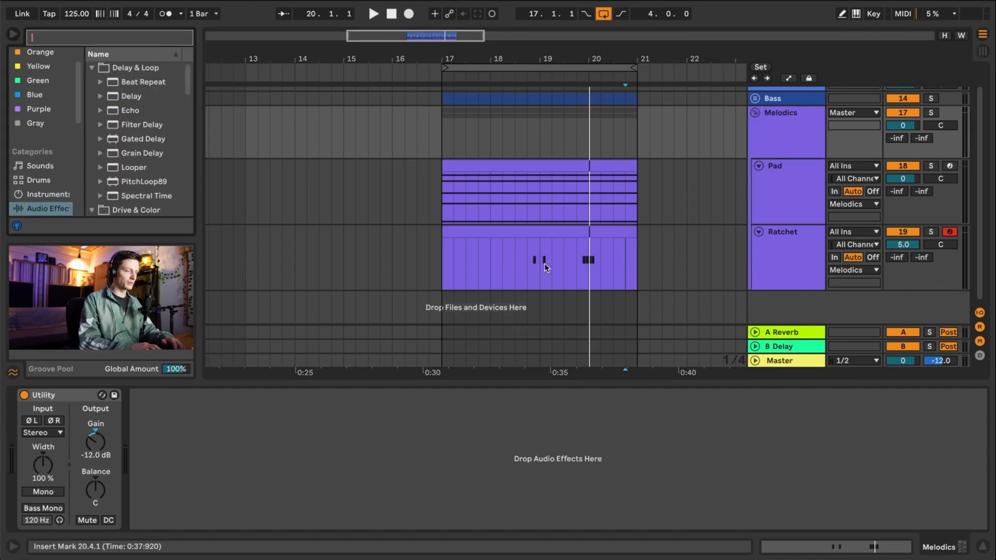
pyautogui.scroll(5, 544, 267)
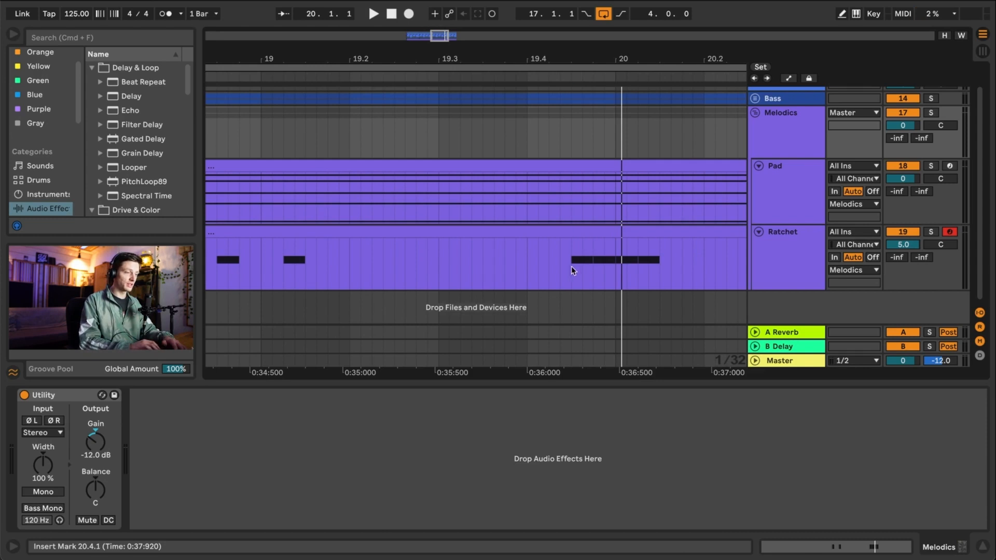
pyautogui.moveTo(572, 266)
pyautogui.mouseDown()
pyautogui.moveTo(648, 272)
pyautogui.moveTo(616, 274)
pyautogui.mouseUp()
pyautogui.click(615, 270)
pyautogui.moveTo(618, 273); pyautogui.dragTo(640, 275)
# - Search the audio effects for "compr" and add a Compressor to the Melodics group after the Utility
pyautogui.click(803, 113)
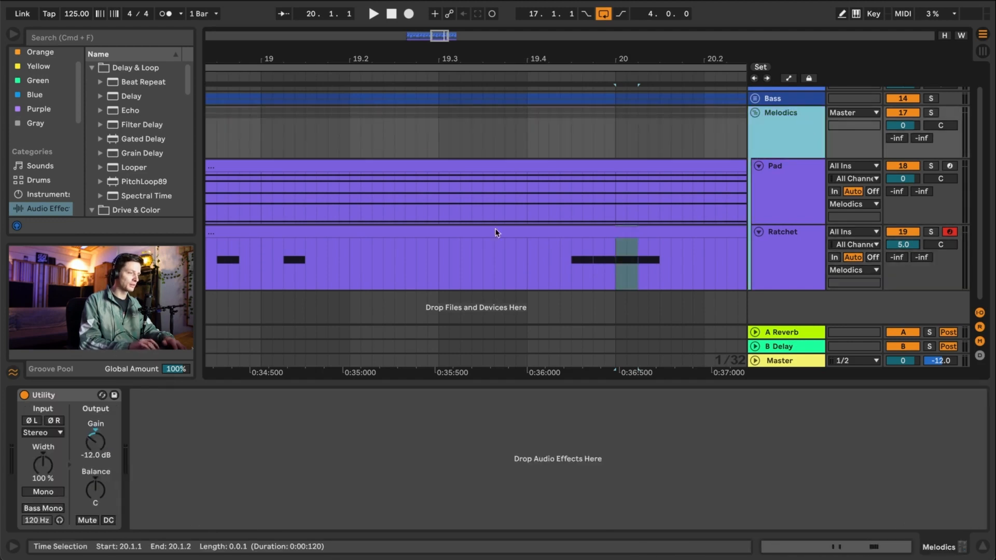
pyautogui.click(88, 31)
pyautogui.write('comper')
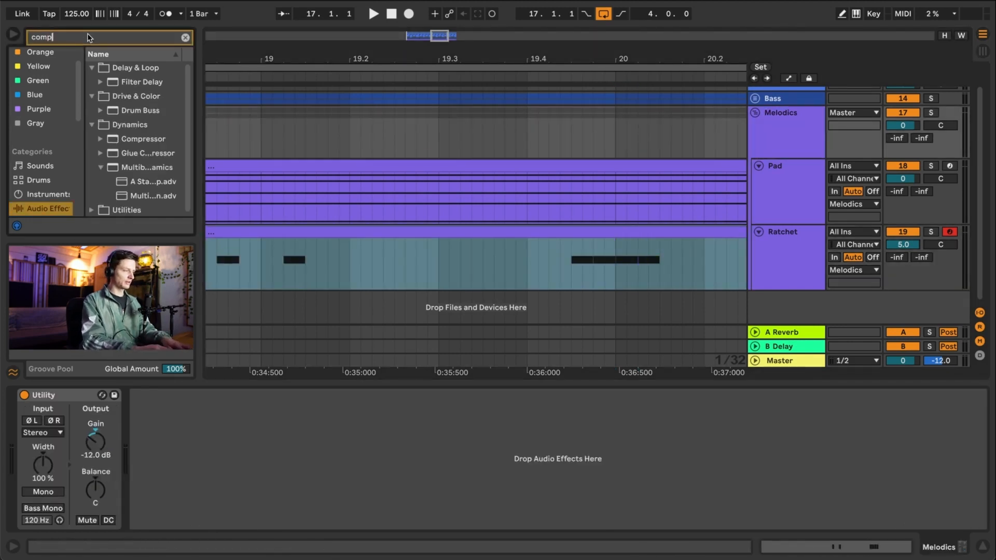
pyautogui.press('BackSpace')
pyautogui.press('BackSpace')
pyautogui.write('r')
pyautogui.moveTo(141, 110); pyautogui.dragTo(776, 129)
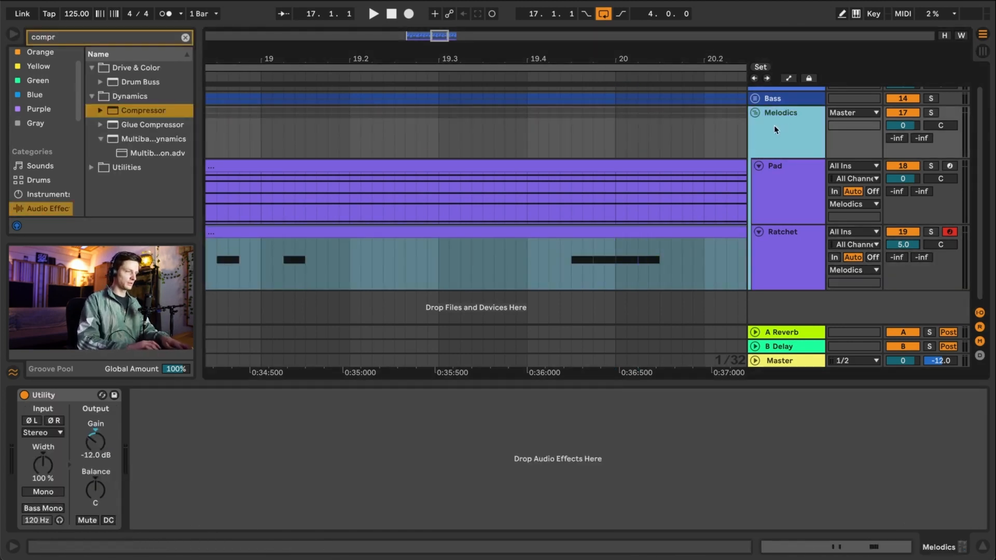
pyautogui.doubleClick(121, 114)
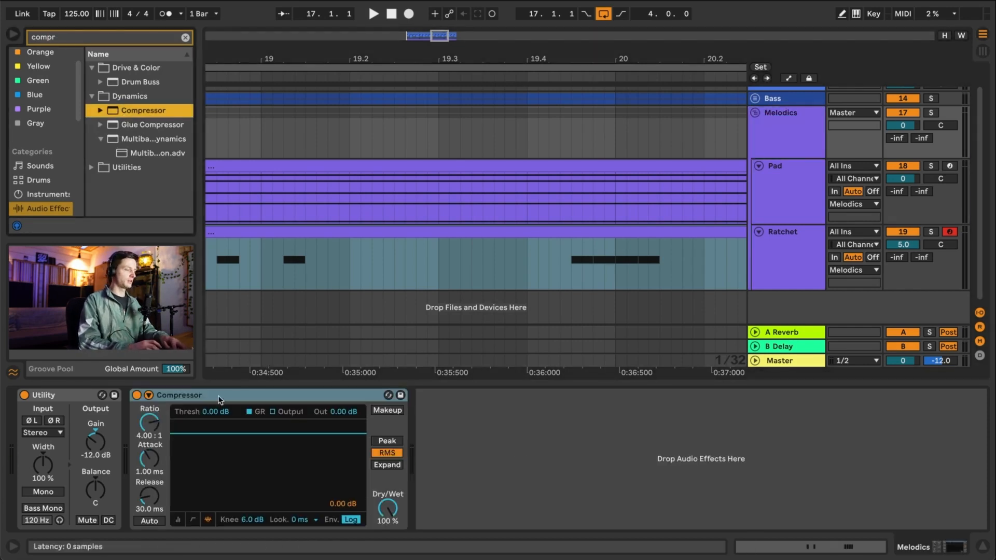
# - Start playback, reveal the Compressor's sidechain settings and set its Audio From source to Kick Group
pyautogui.press('space')
pyautogui.click(148, 396)
pyautogui.click(158, 432)
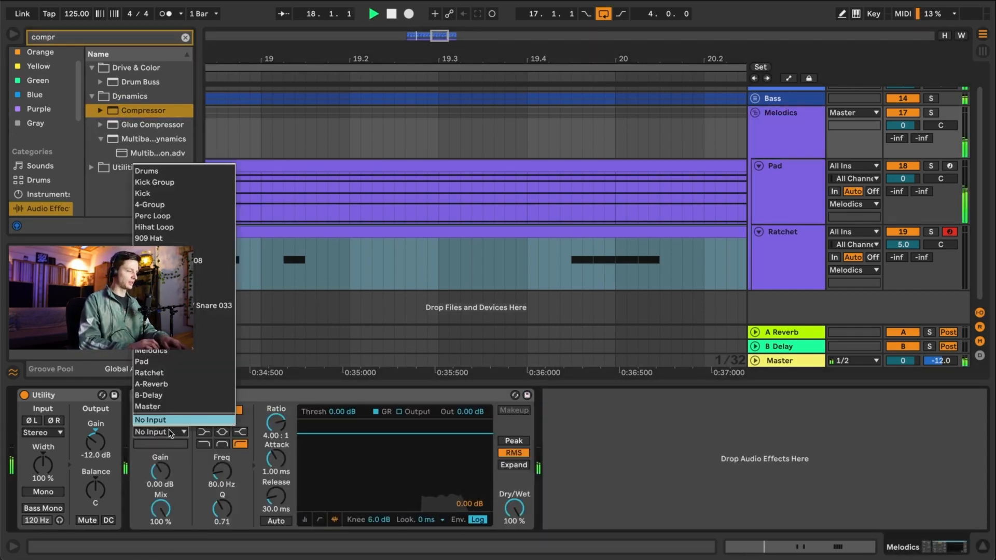
pyautogui.click(179, 184)
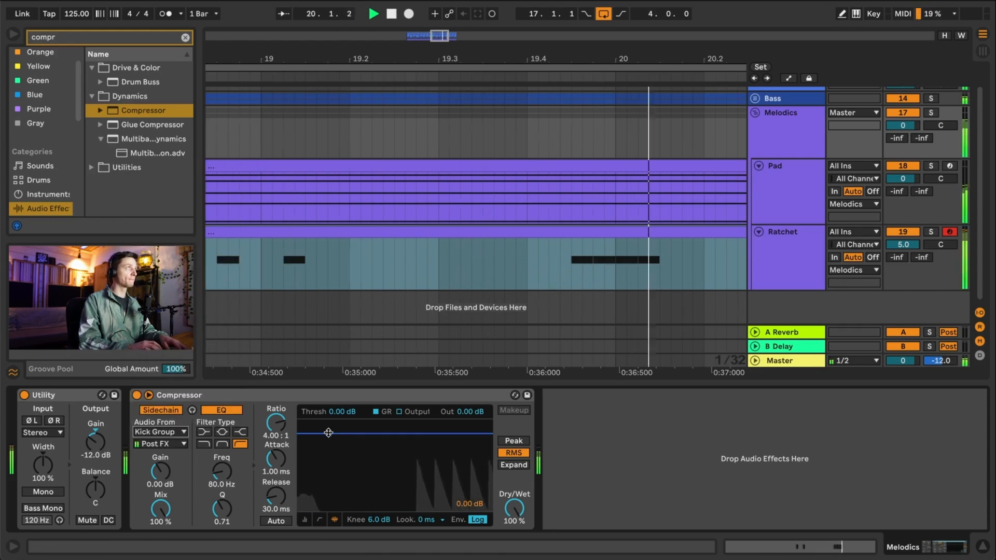
# - Set the Compressor's threshold to -19.7 dB, detection to Peak, attack to 1.67 ms and release to 68.4 ms
pyautogui.moveTo(328, 432); pyautogui.dragTo(328, 478)
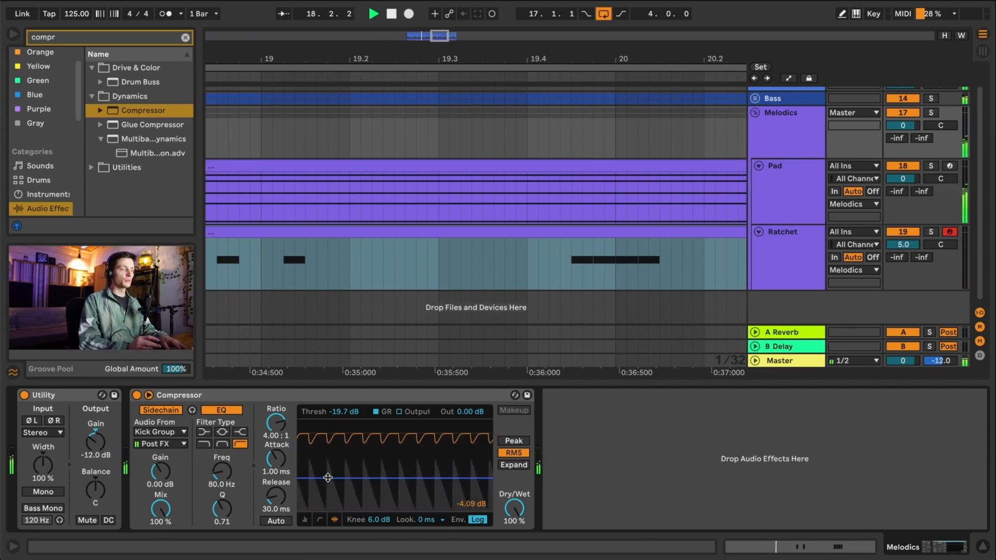
pyautogui.click(511, 442)
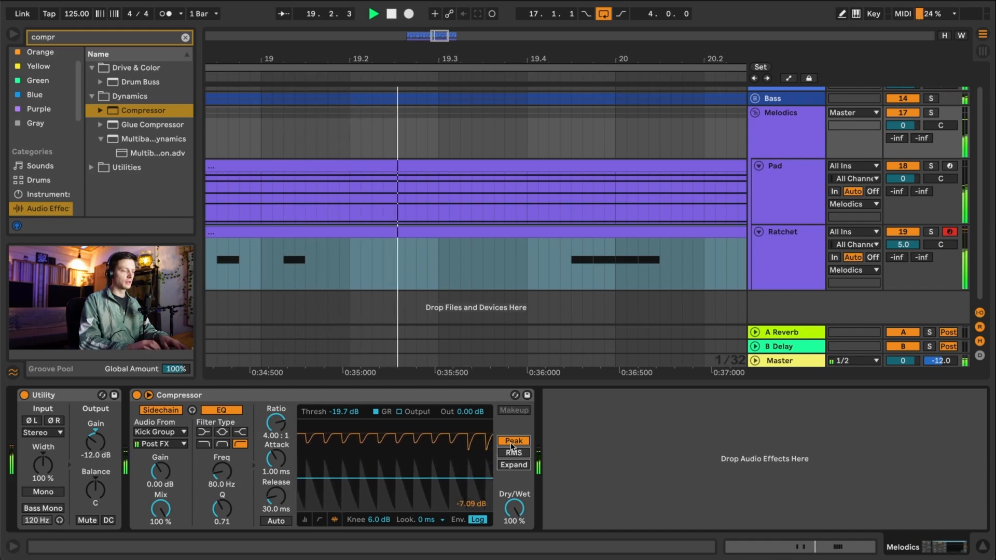
pyautogui.moveTo(279, 455); pyautogui.dragTo(279, 450)
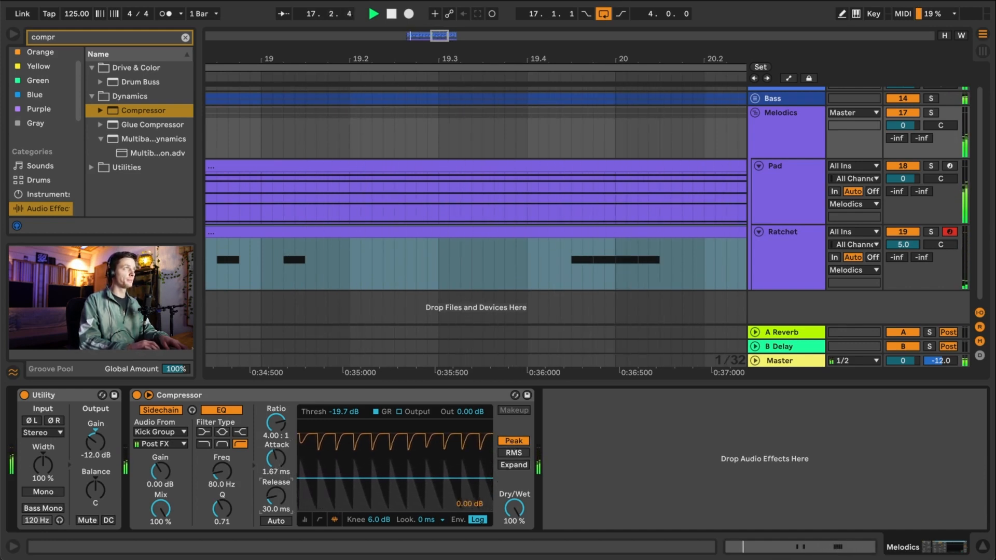
pyautogui.moveTo(276, 496)
pyautogui.mouseDown()
pyautogui.moveTo(276, 467)
pyautogui.moveTo(280, 510)
pyautogui.mouseUp()
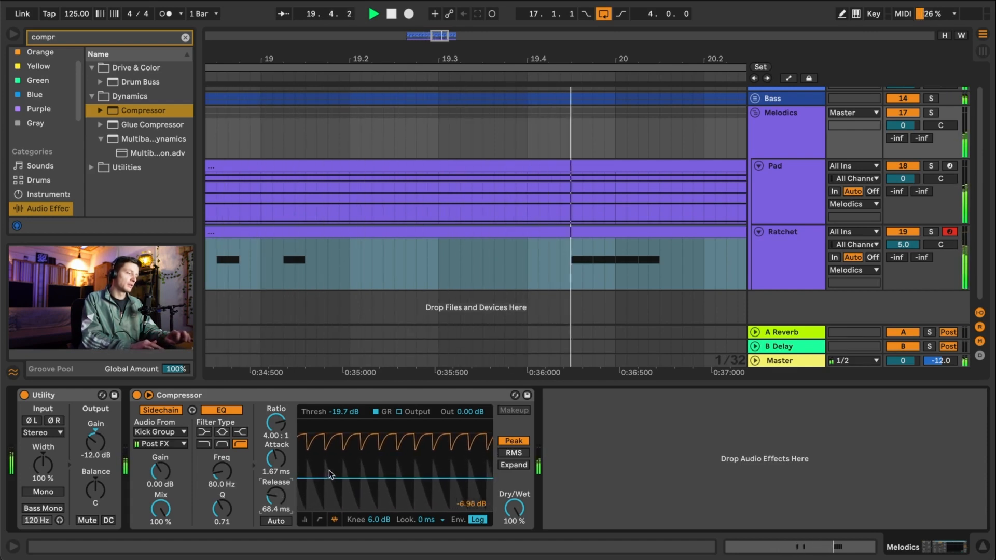
# - Try lowering the Melodics Compressor's threshold to -22.9 dB and stop playback
pyautogui.moveTo(394, 479); pyautogui.dragTo(394, 491)
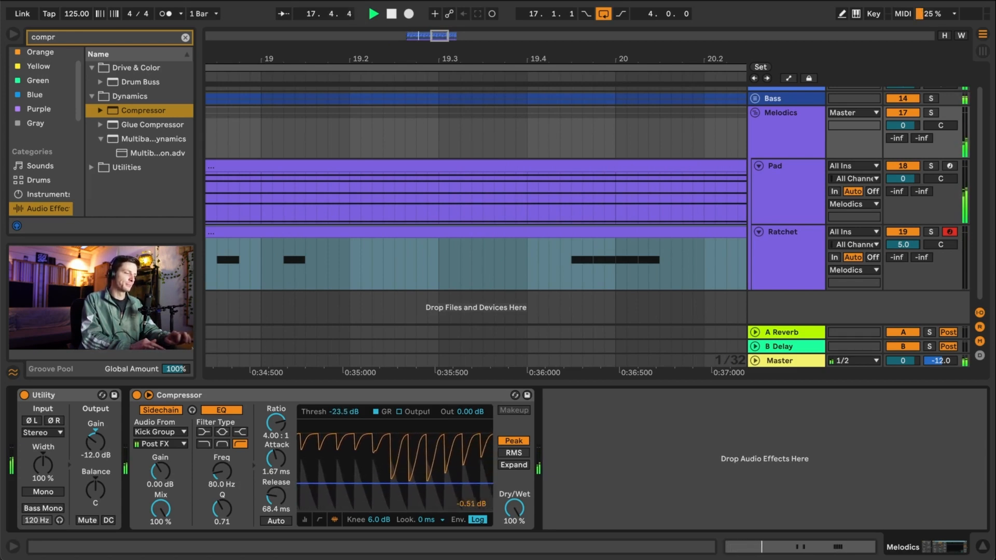
pyautogui.moveTo(332, 481); pyautogui.dragTo(332, 483)
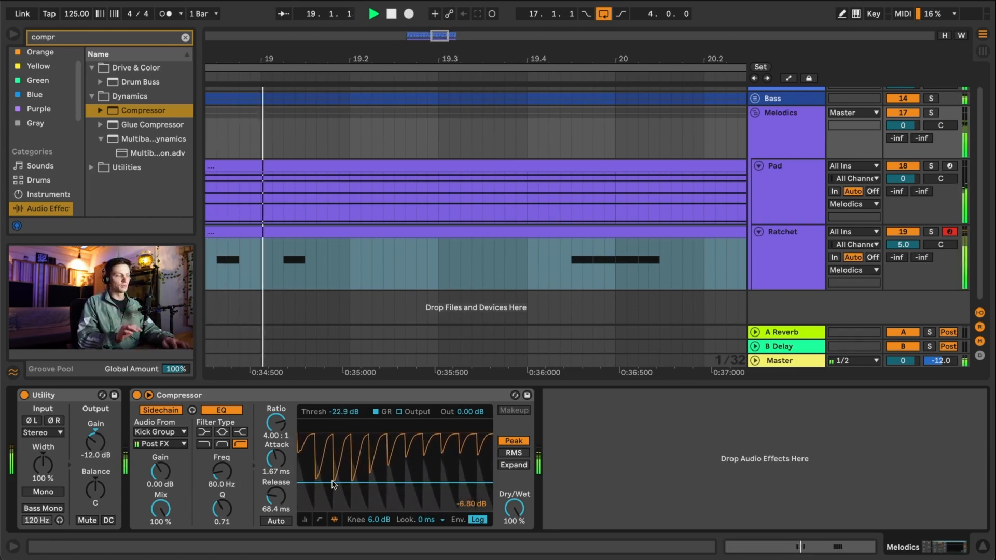
pyautogui.press('space')
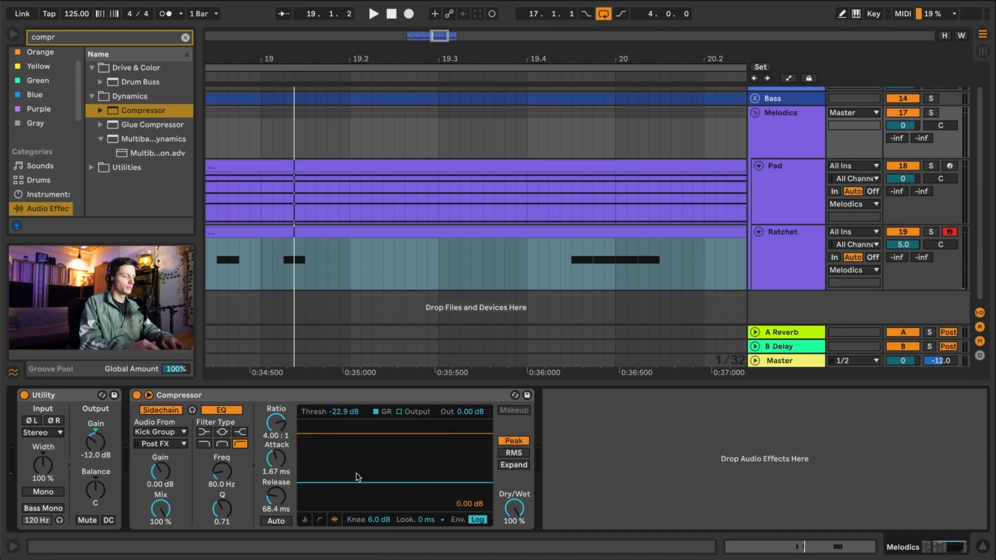
# - Resume playback with the Compressor's threshold back at -19.7 dB and lower its ratio to 1.59:1
pyautogui.press('space')
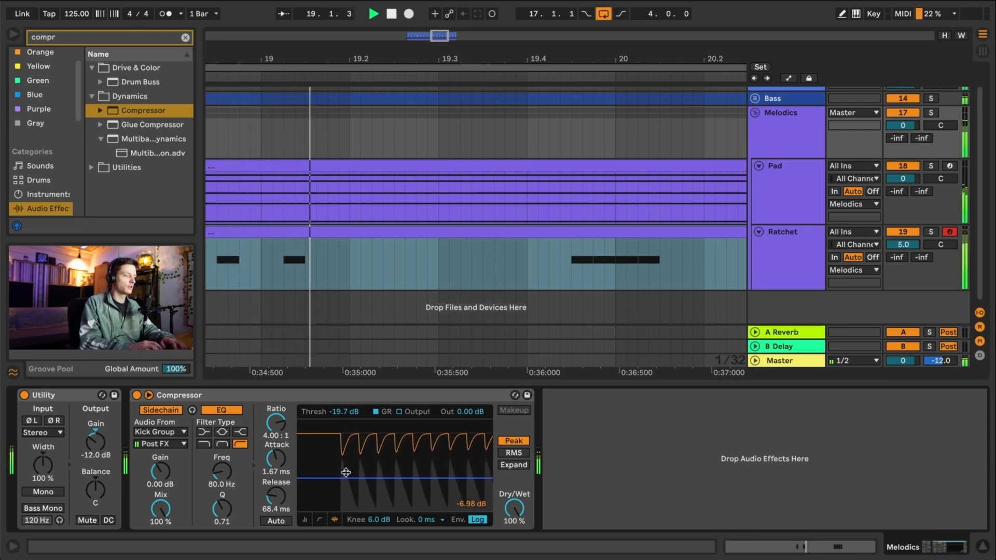
pyautogui.moveTo(277, 423); pyautogui.dragTo(276, 460)
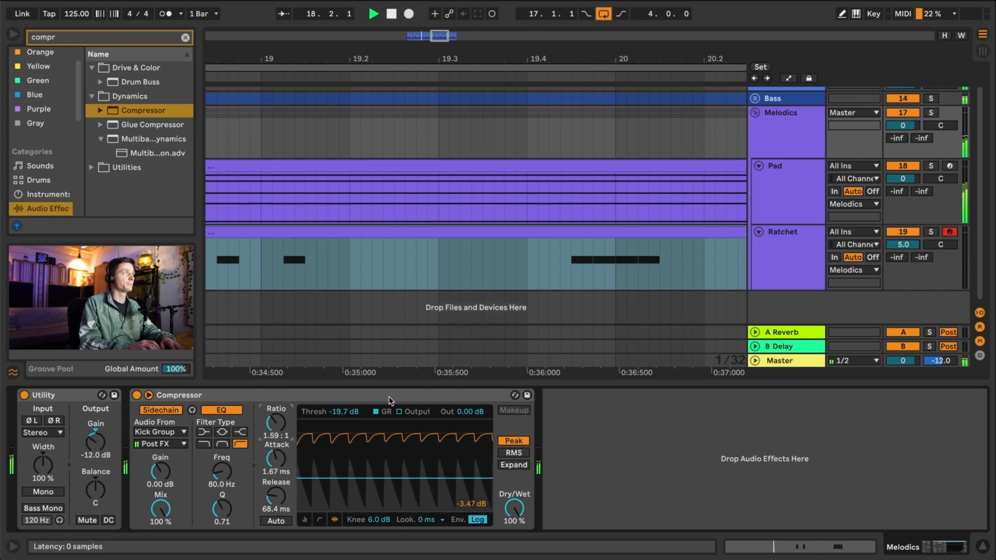
# - Lower the filter cutoff in the Ratchet track's Serum to about 150 Hz, close the synth window and stop playback
pyautogui.click(758, 202)
pyautogui.click(780, 135)
pyautogui.click(784, 240)
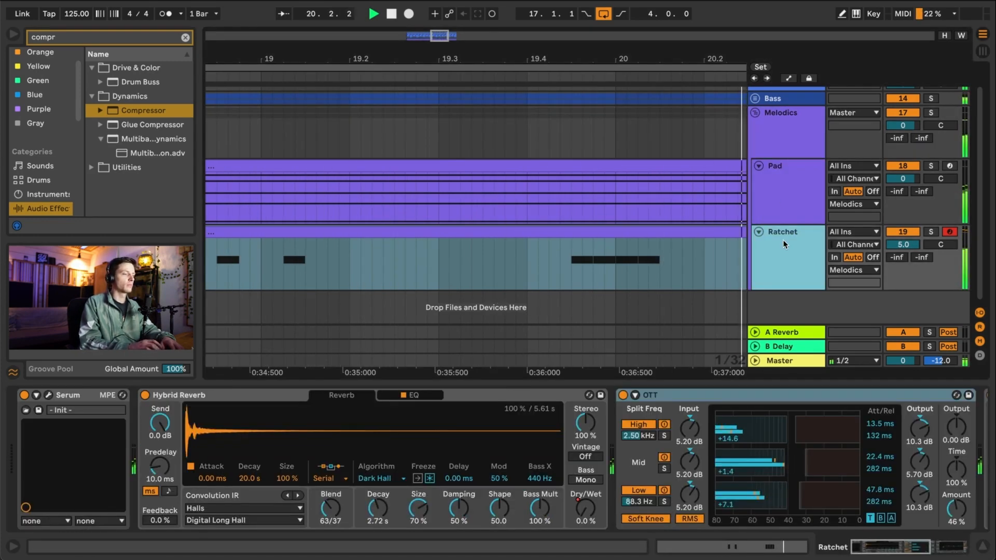
pyautogui.click(49, 395)
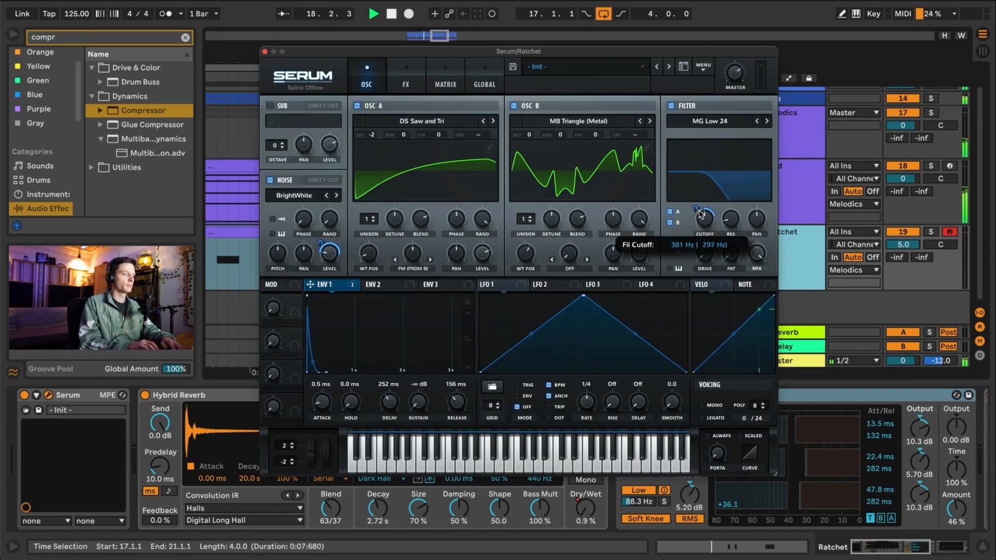
pyautogui.moveTo(699, 208); pyautogui.dragTo(699, 229)
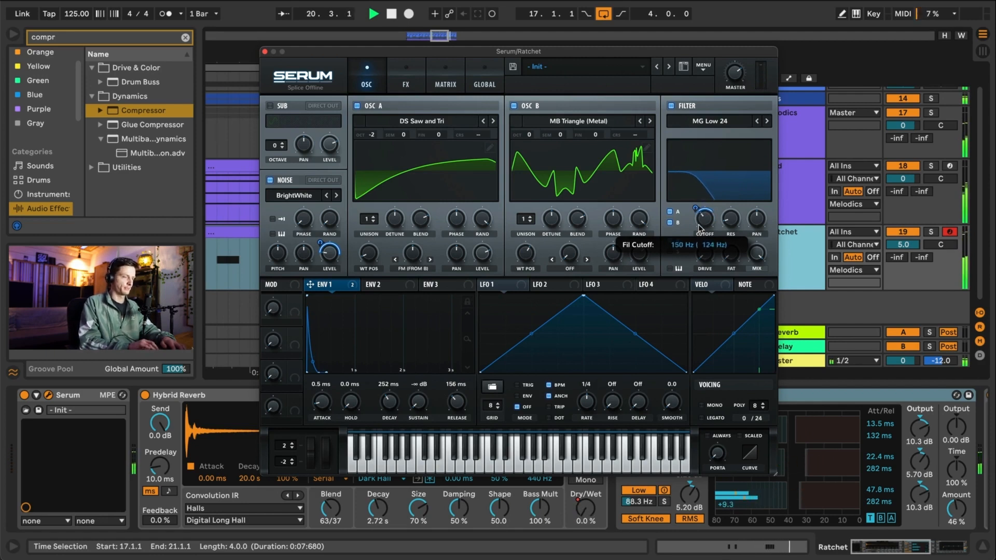
pyautogui.click(264, 51)
pyautogui.press('space')
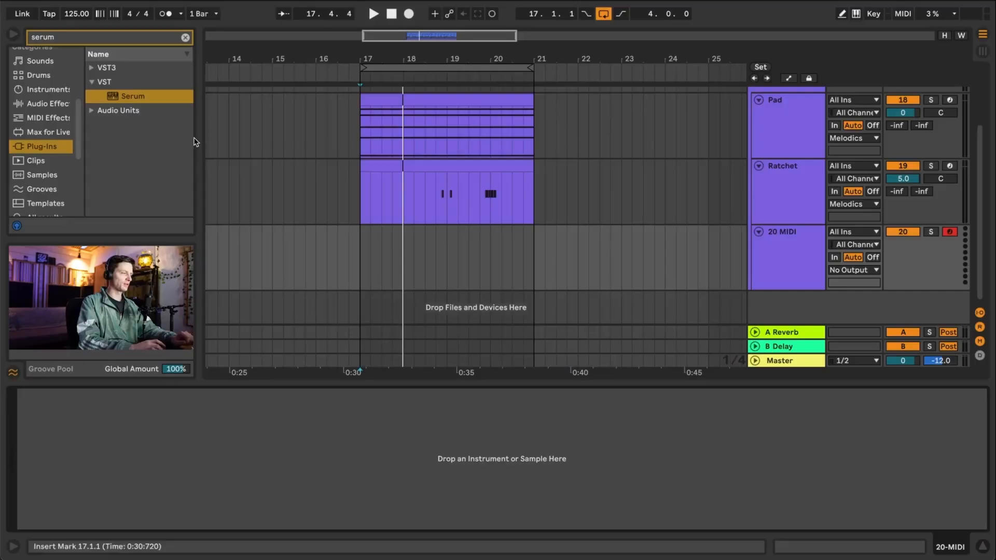
# - Load the Serum plug-in onto the new MIDI track below Ratchet and close its window
pyautogui.doubleClick(132, 96)
pyautogui.moveTo(333, 91); pyautogui.dragTo(437, 76)
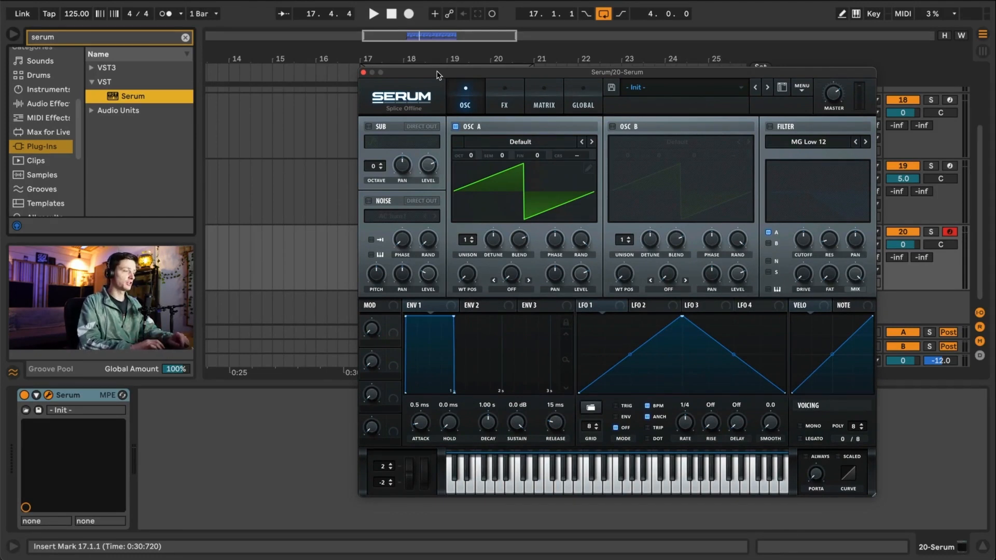
pyautogui.click(364, 72)
# - Create a MIDI clip over bars 17 to 20 on the 20 Serum track and set its loop length to 4 bars
pyautogui.click(368, 231)
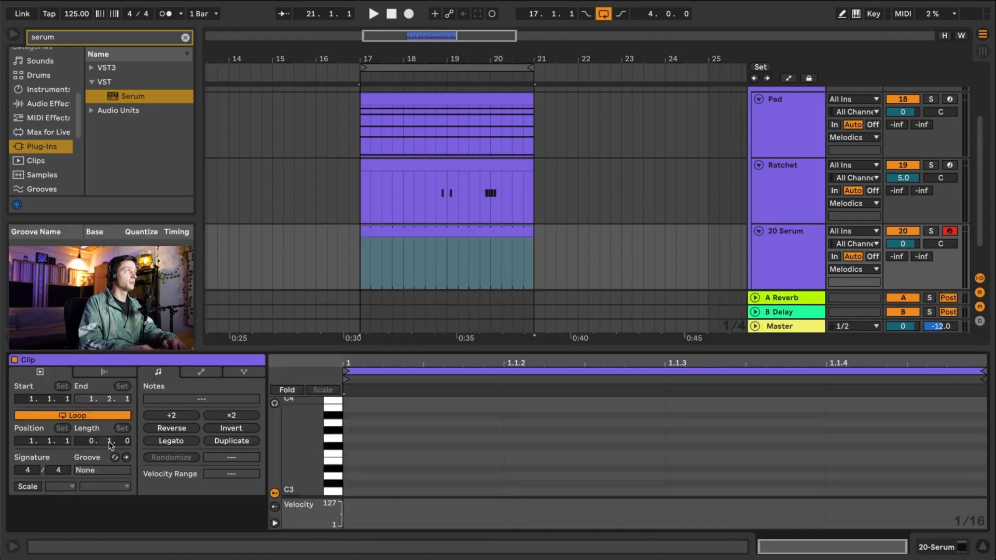
pyautogui.press('Up')
pyautogui.press('Up')
pyautogui.press('Up')
pyautogui.press('Up')
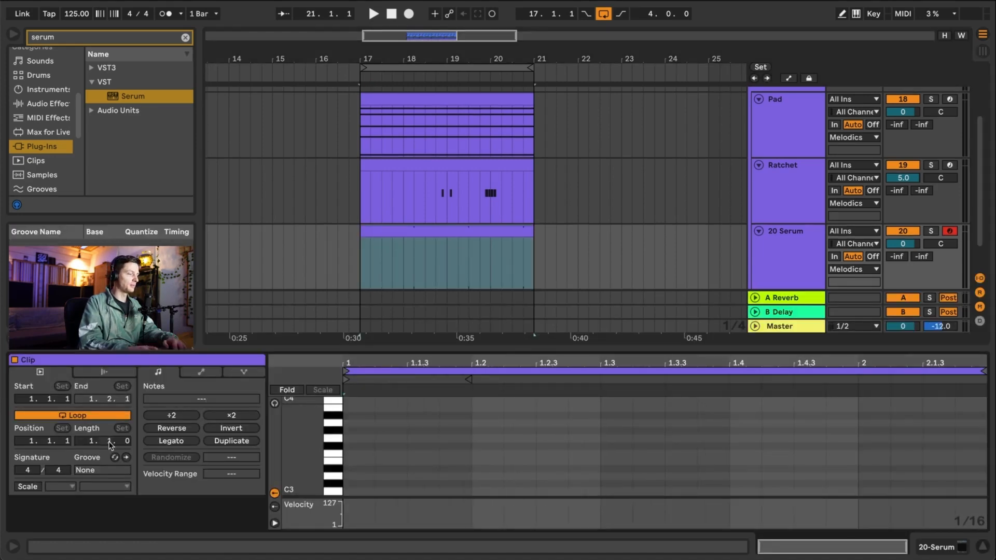
pyautogui.press('Up')
pyautogui.press('Up')
pyautogui.press('Up')
pyautogui.press('Up')
pyautogui.press('Up')
pyautogui.press('Up')
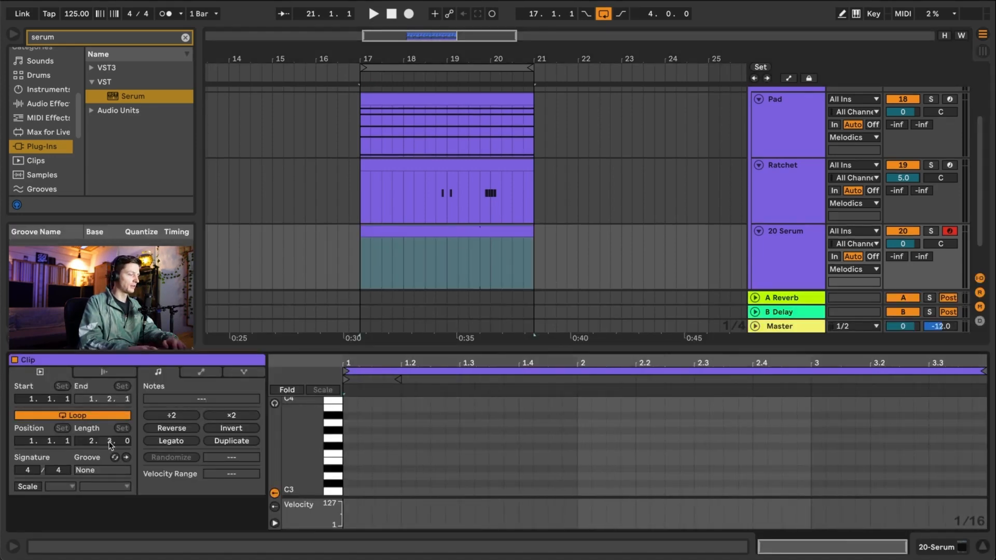
# - Play the loop from bar 17 and examine where the Ratchet notes fall against the empty 20 Serum clip
pyautogui.click(365, 197)
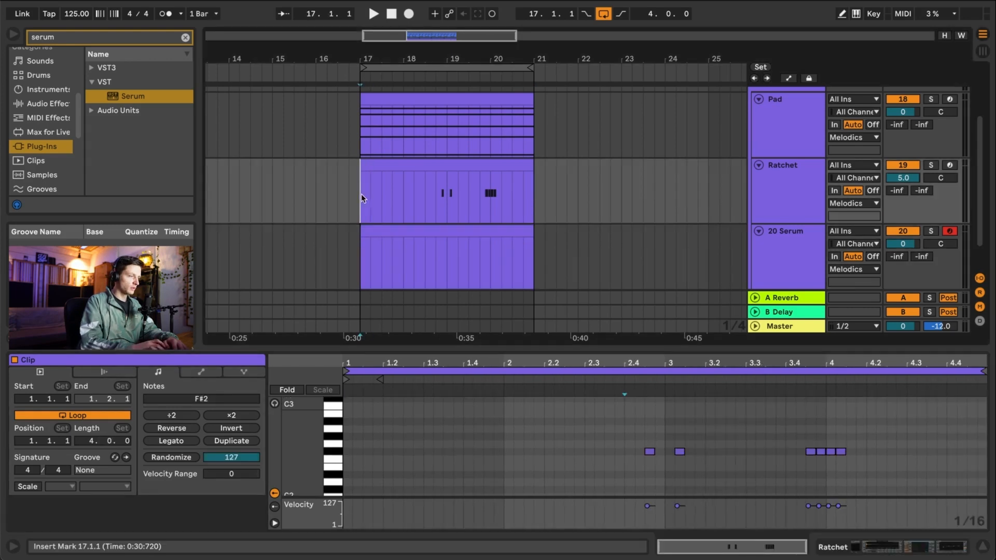
pyautogui.press('space')
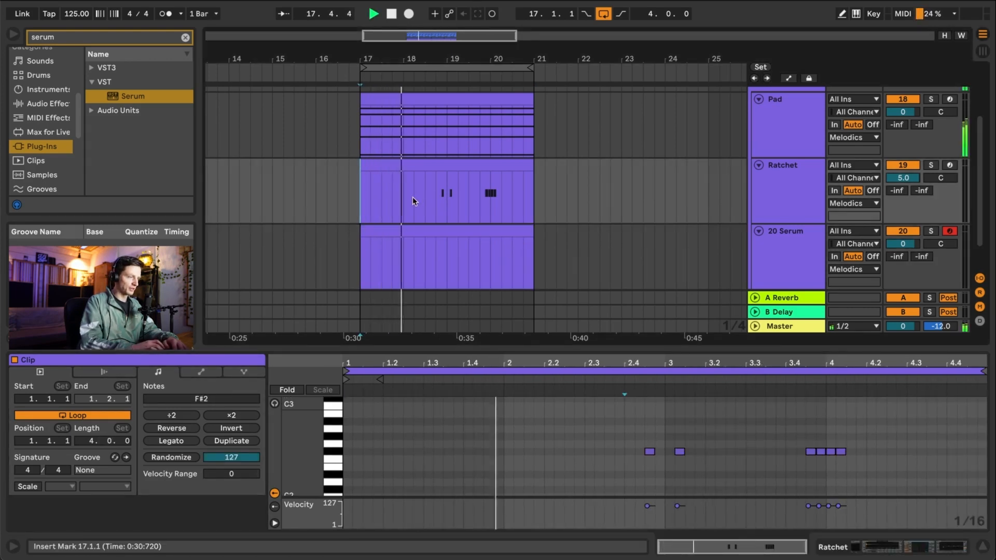
pyautogui.press('space')
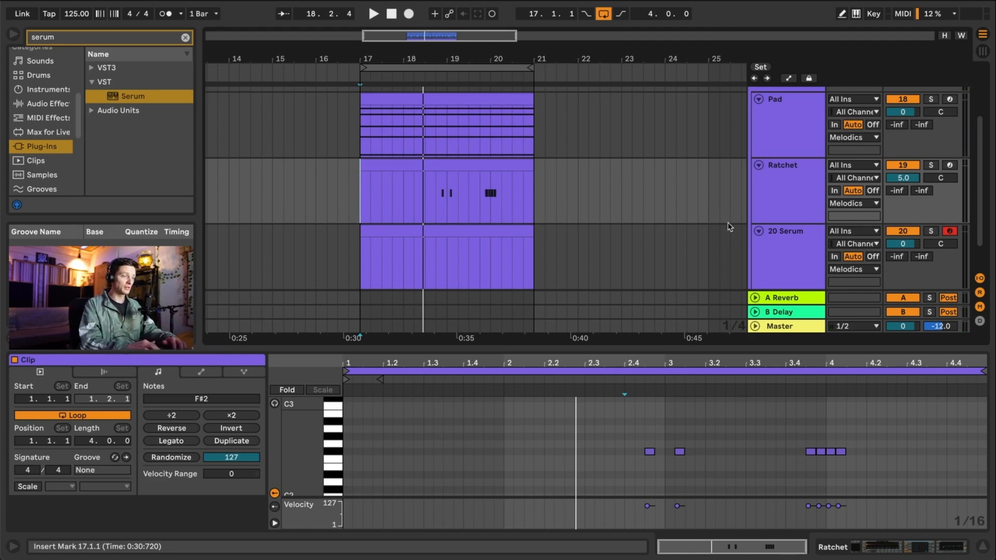
pyautogui.click(776, 239)
pyautogui.moveTo(453, 258); pyautogui.dragTo(362, 252)
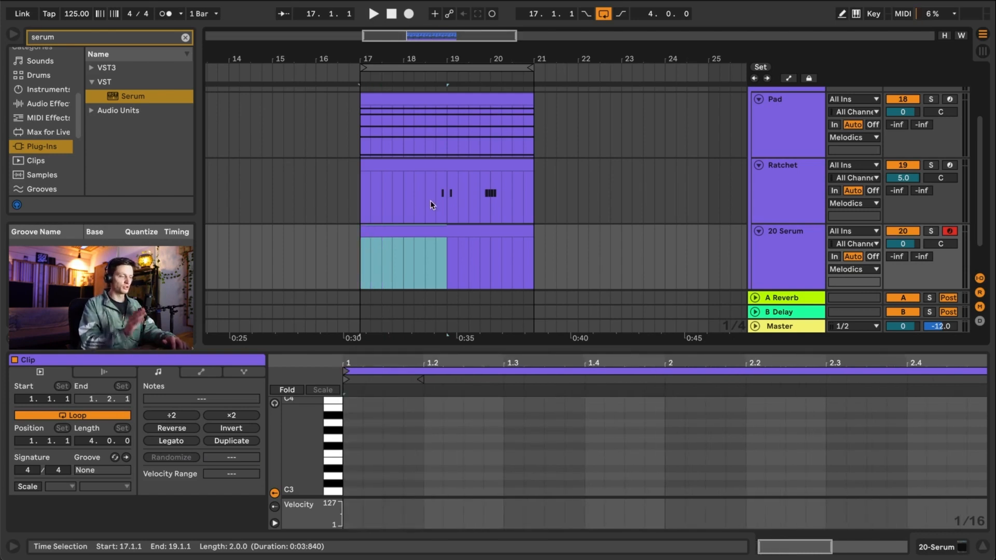
pyautogui.moveTo(430, 200); pyautogui.dragTo(480, 196)
pyautogui.keyDown('shift'); pyautogui.click(531, 197); pyautogui.keyUp('shift')
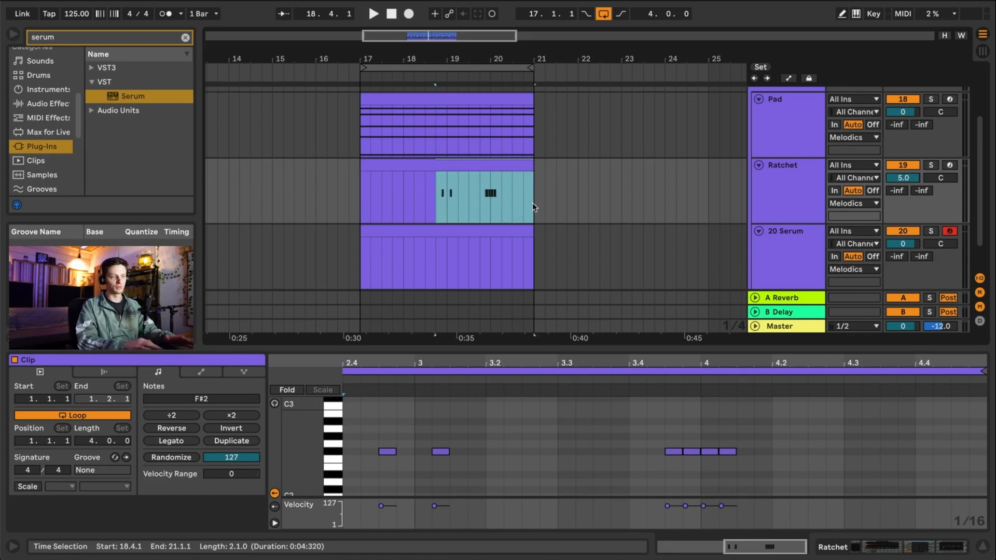
pyautogui.click(775, 190)
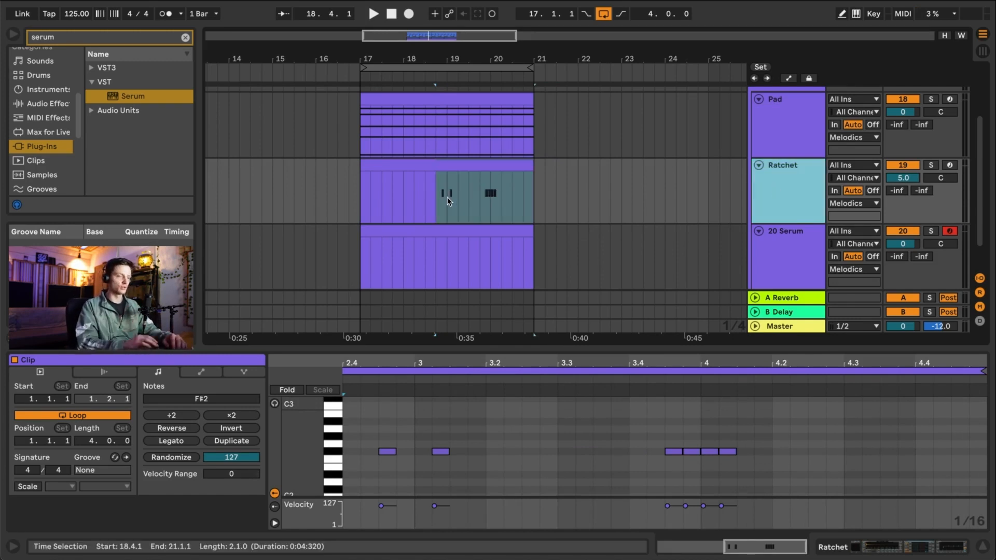
# - Add a one-beat F#2 note at 1.1.1 in the 20 Serum clip and audition it
pyautogui.click(373, 233)
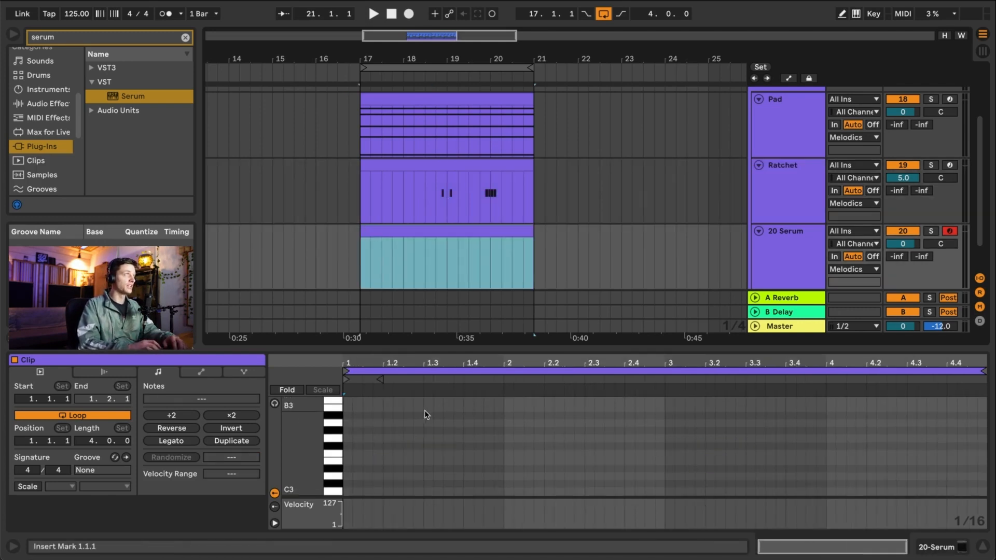
pyautogui.scroll(-2, 374, 452)
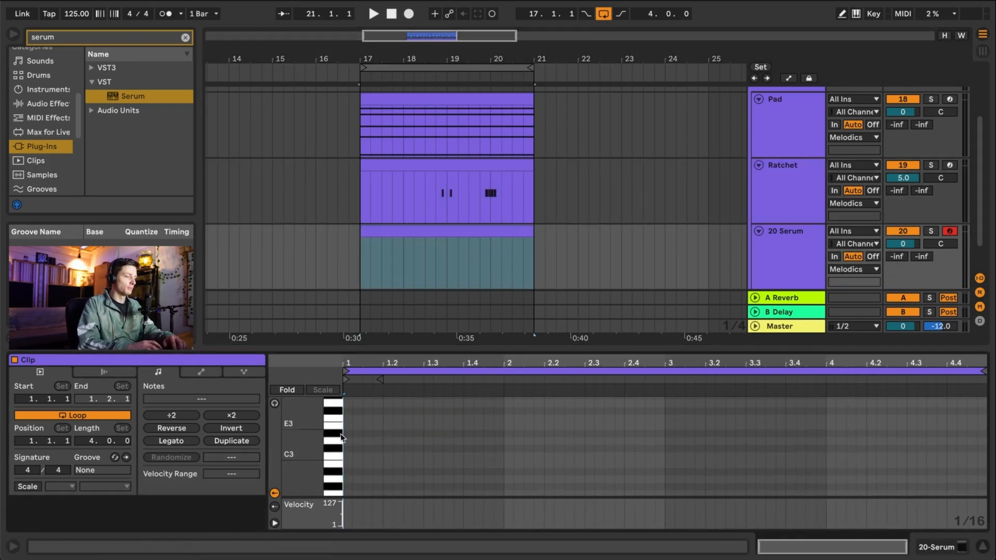
pyautogui.scroll(-2, 350, 476)
pyautogui.doubleClick(348, 467)
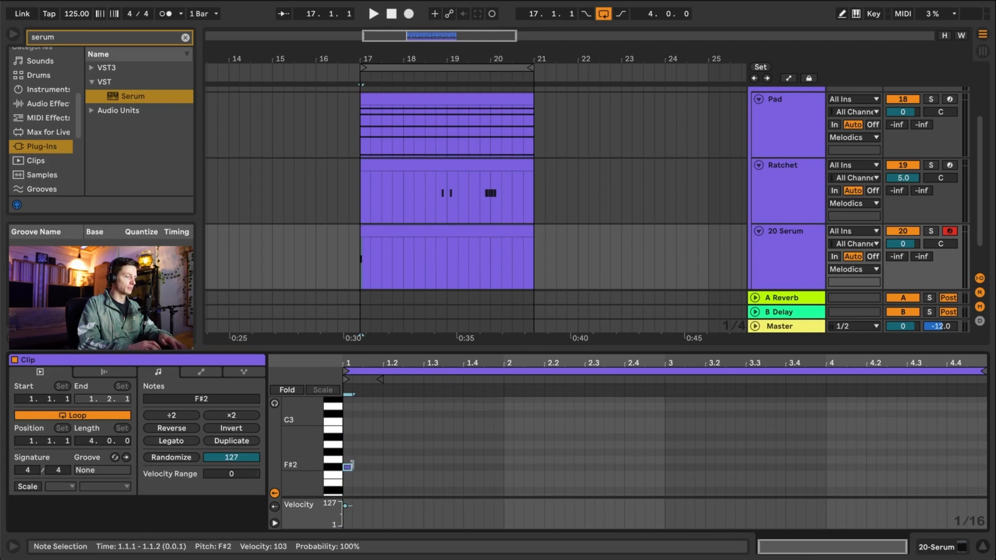
pyautogui.moveTo(352, 465); pyautogui.dragTo(372, 466)
pyautogui.press('space')
pyautogui.press('space')
pyautogui.press('space')
pyautogui.press('space')
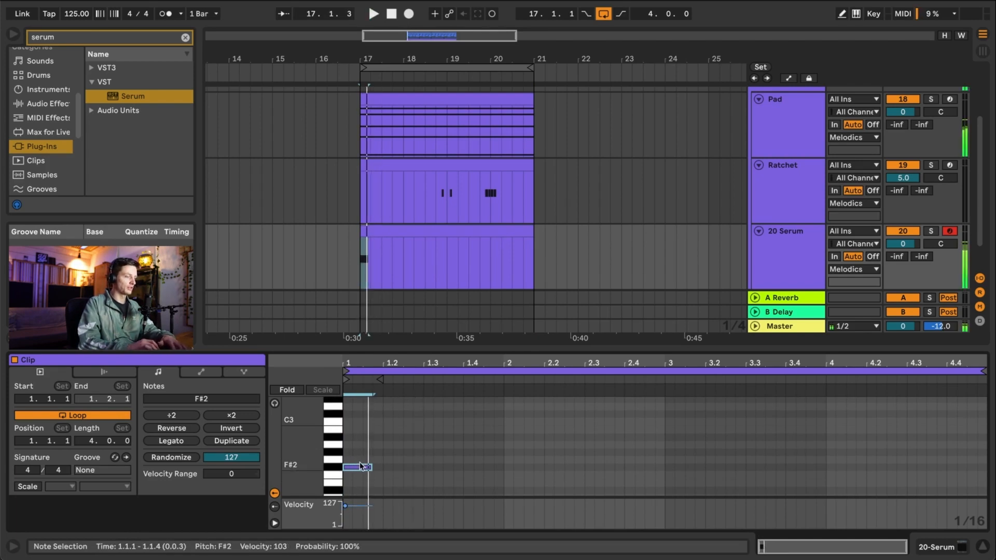
pyautogui.moveTo(371, 467); pyautogui.dragTo(391, 470)
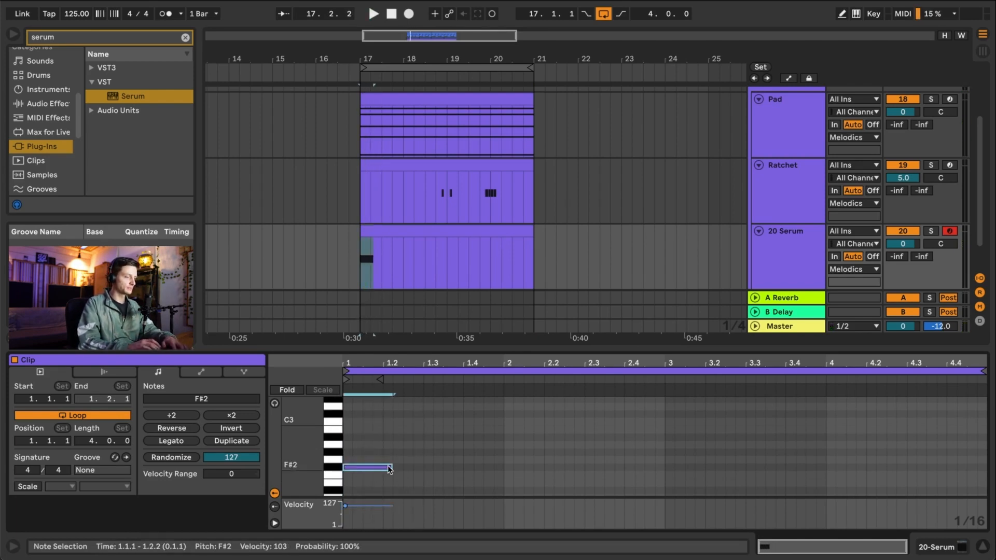
pyautogui.press('space')
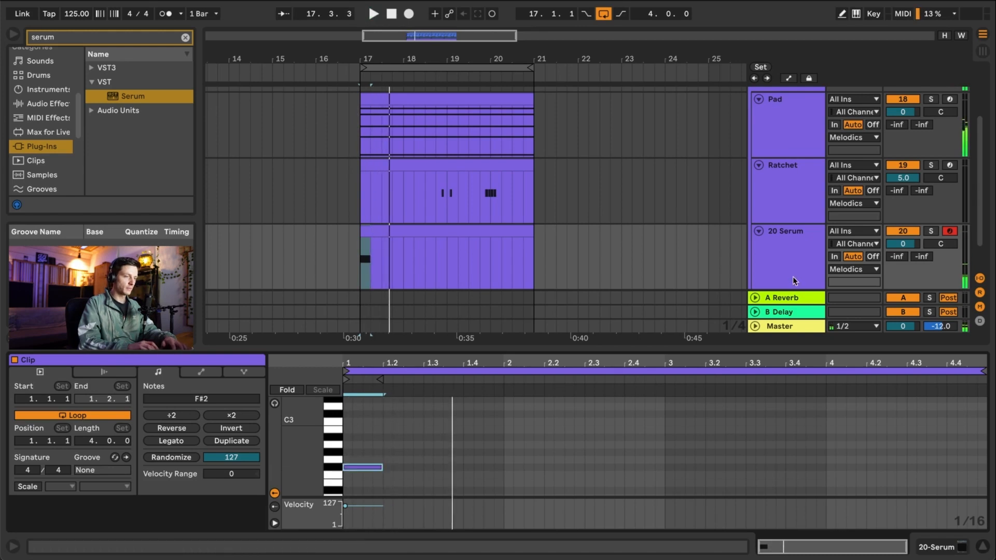
# - Enable the filter in the 20 Serum track's synth, lower its cutoff to about 172 Hz and close the synth window
pyautogui.click(792, 276)
pyautogui.click(49, 396)
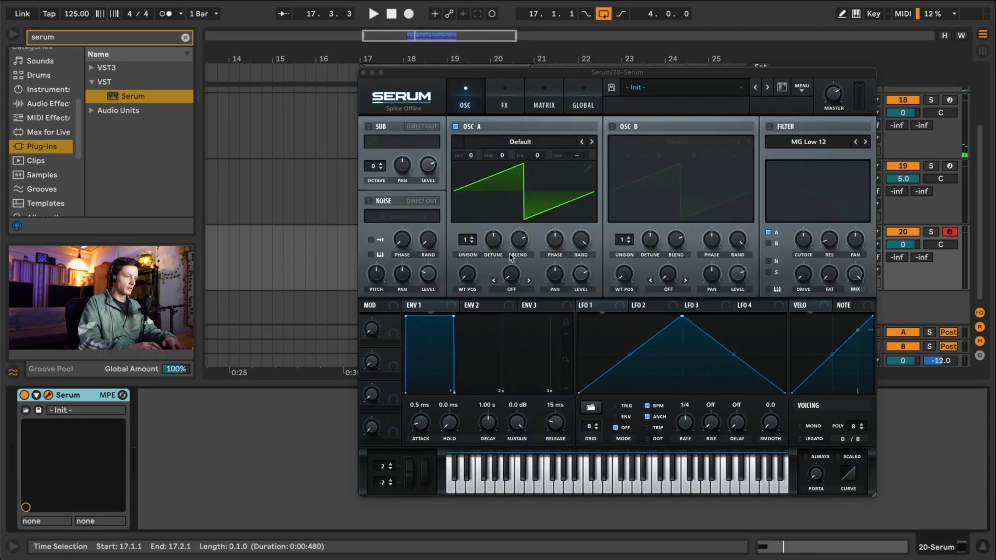
pyautogui.click(770, 127)
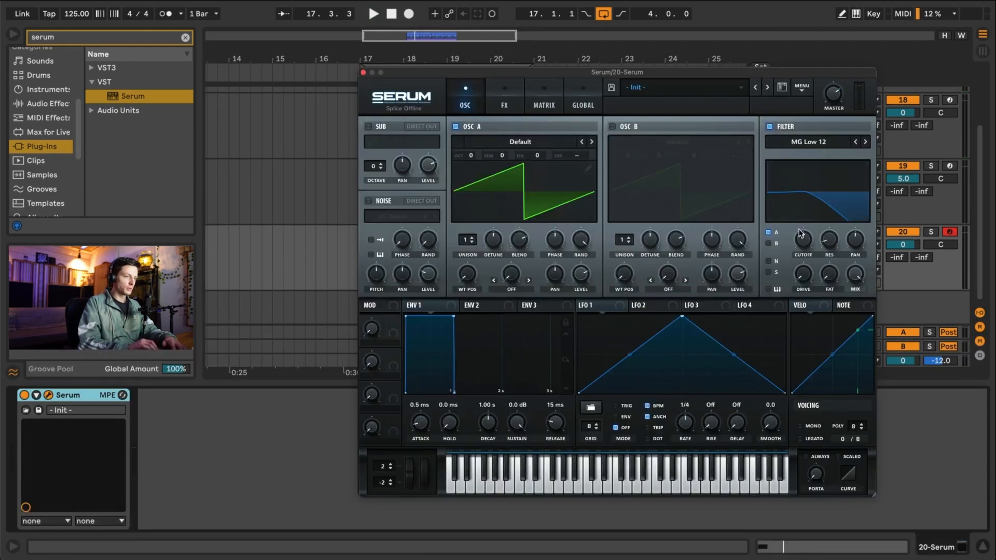
pyautogui.moveTo(801, 233); pyautogui.dragTo(799, 263)
pyautogui.click(363, 72)
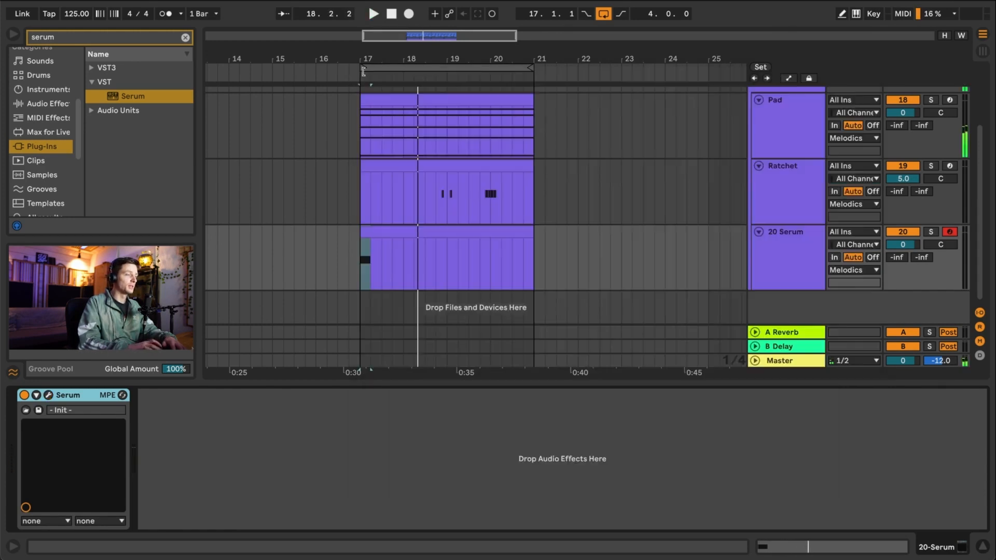
# - Play the loop from bar 17, raise the cutoff of the 20 Serum track's synth filter and close the synth window
pyautogui.press('space')
pyautogui.click(365, 261)
pyautogui.press('space')
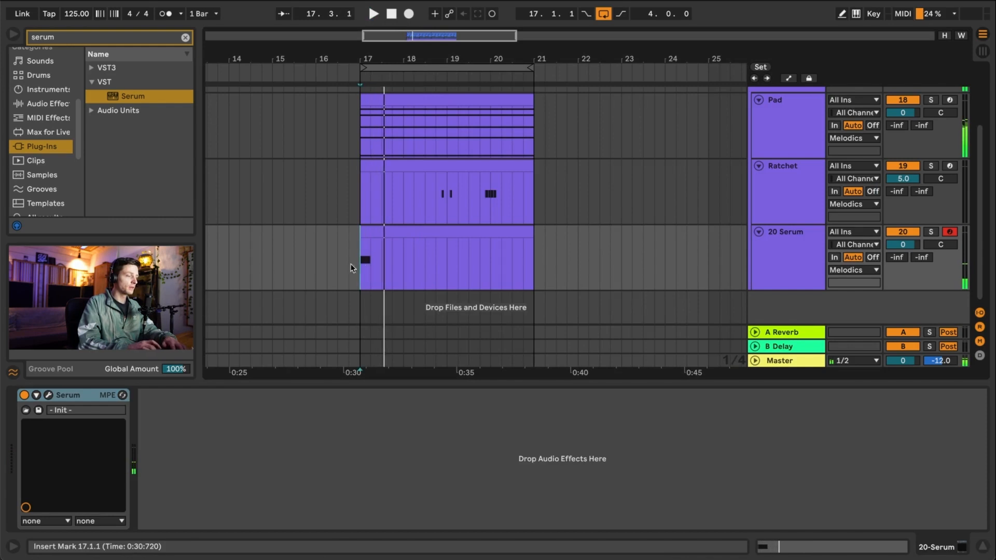
pyautogui.click(48, 395)
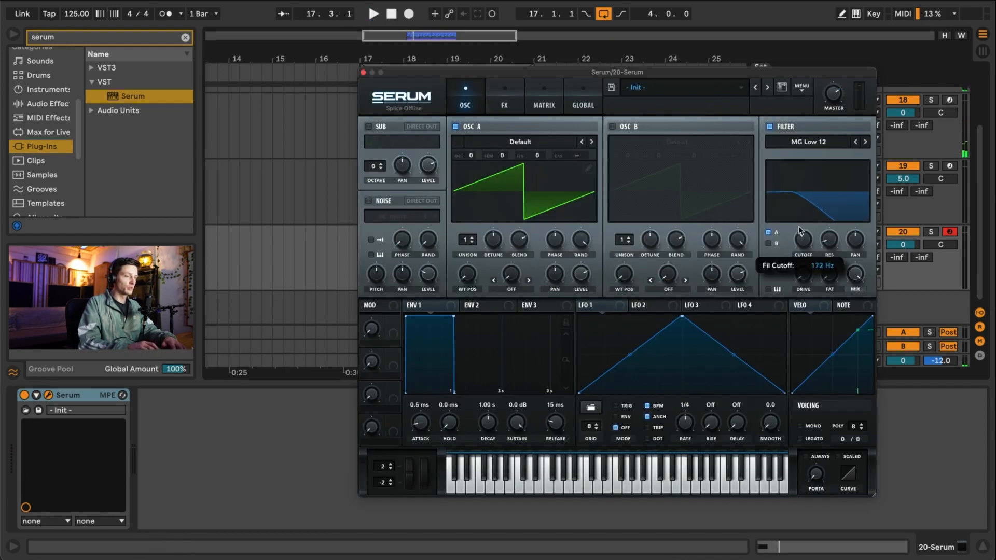
pyautogui.press('space')
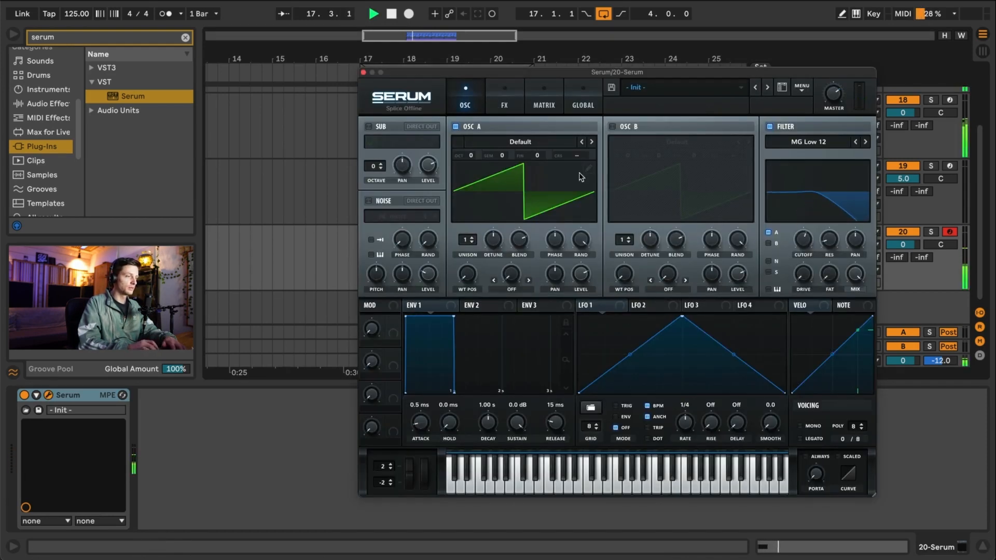
pyautogui.moveTo(810, 241); pyautogui.dragTo(810, 229)
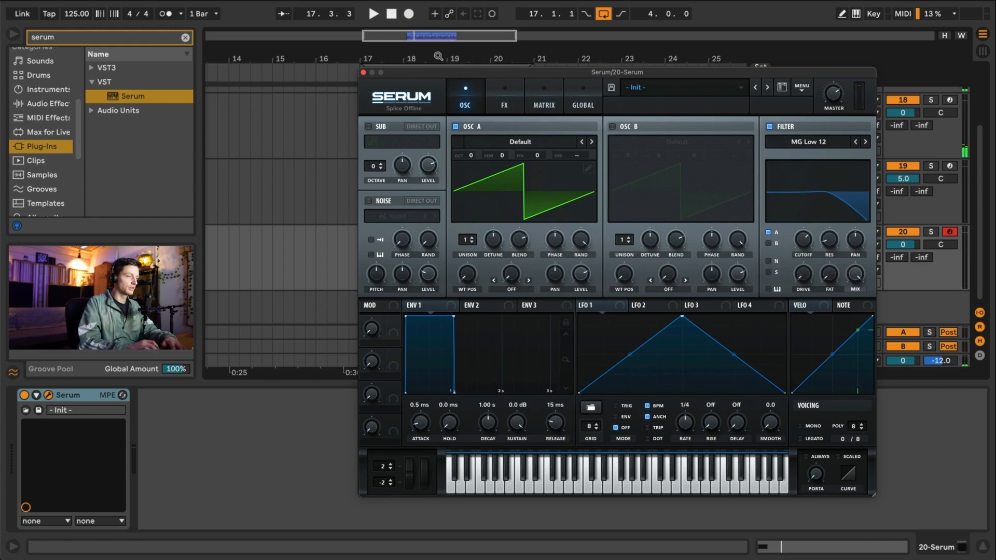
pyautogui.click(364, 73)
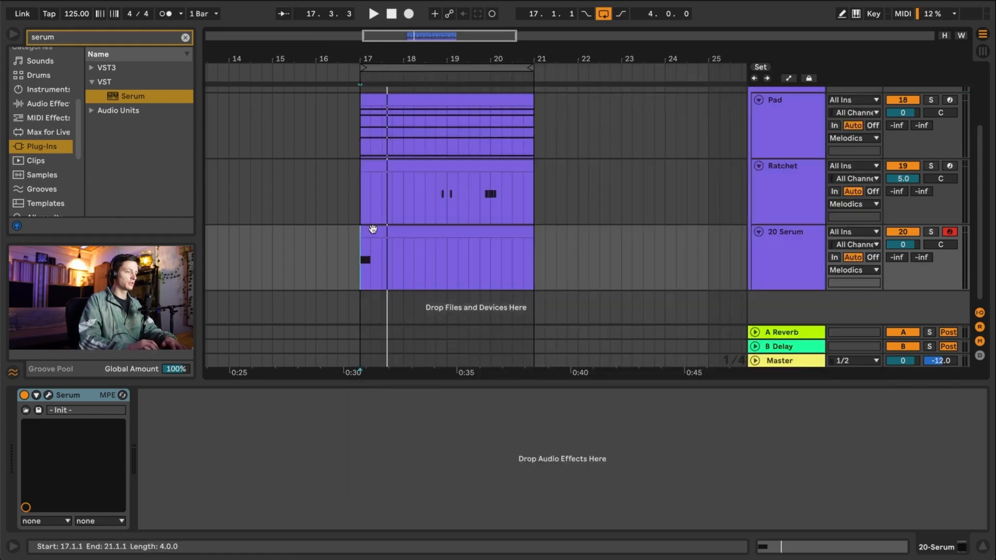
# - Add a second one-beat note at 1.2.1 in the 20 Serum clip, transpose it up to C#3 and audition it
pyautogui.doubleClick(373, 231)
pyautogui.doubleClick(388, 428)
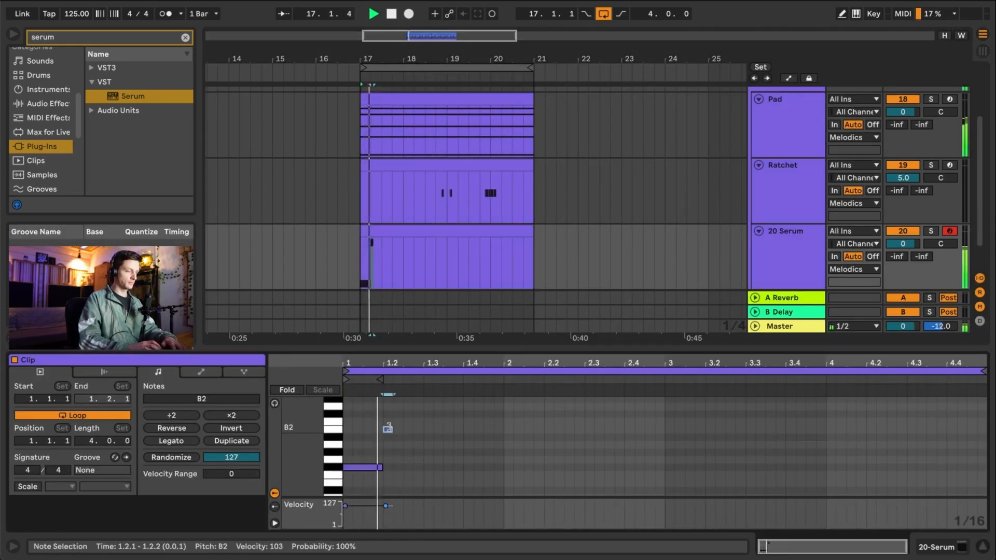
pyautogui.moveTo(388, 428); pyautogui.dragTo(415, 428)
pyautogui.press('Up')
pyautogui.press('Up')
pyautogui.press('space')
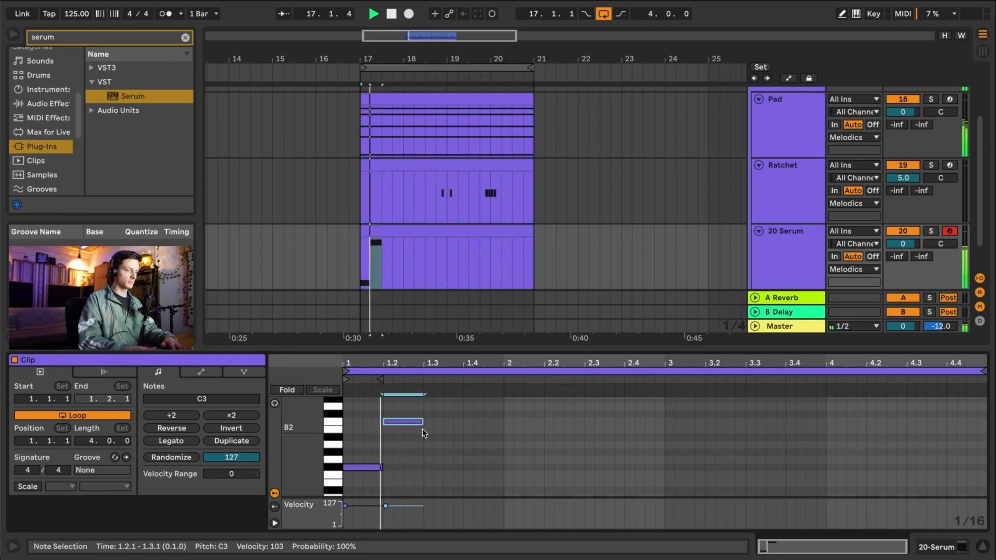
# - Shift the C#3 note to start at 1.2.3 and audition the phrase
pyautogui.press('space')
pyautogui.press('Right')
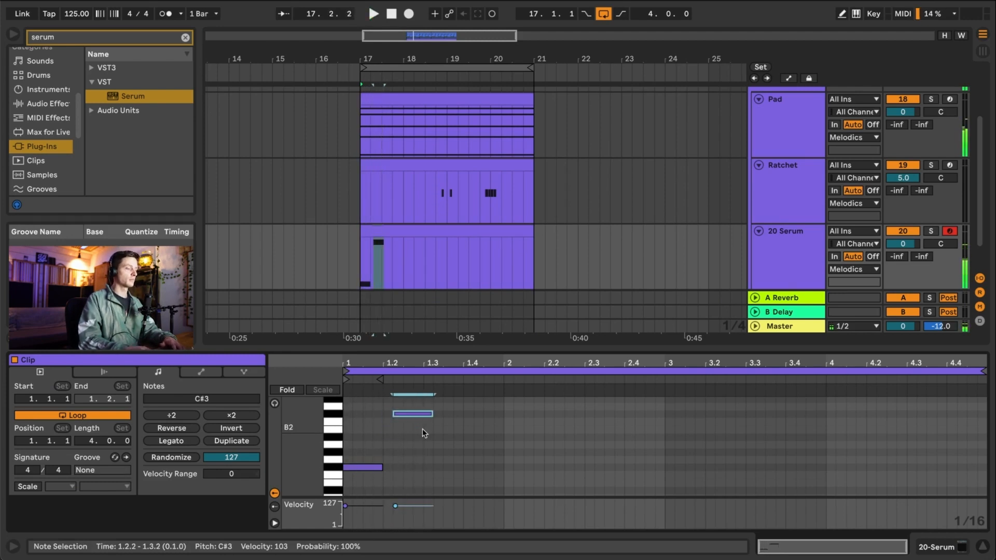
pyautogui.press('space')
pyautogui.press('Right')
pyautogui.press('space')
pyautogui.press('space')
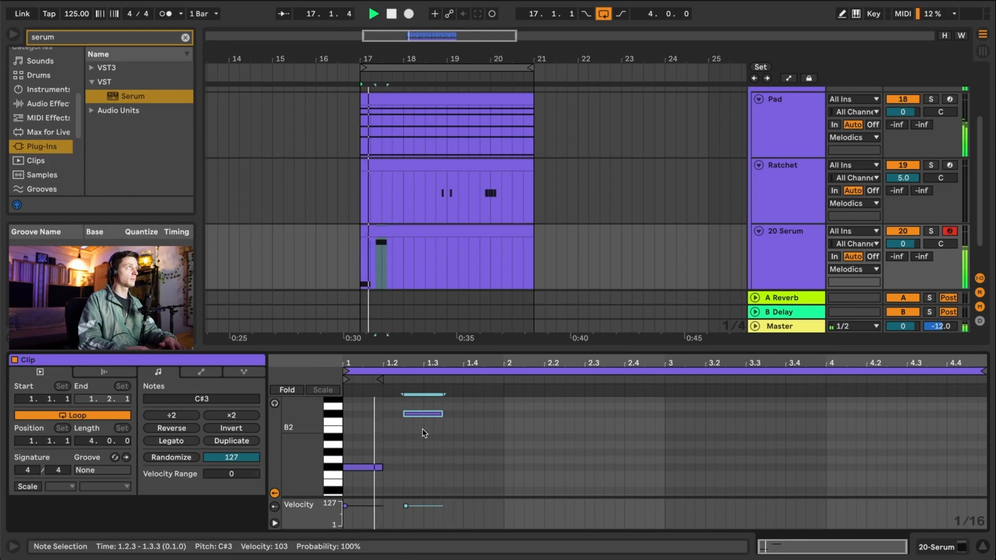
pyautogui.press('space')
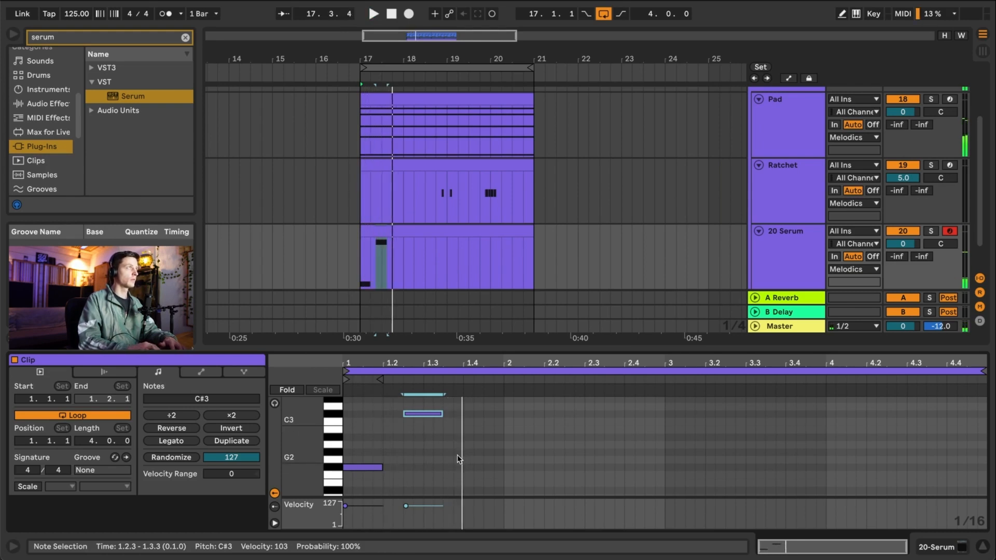
# - Add a one-beat B2 note at 1.4.1 in the 20 Serum clip and play the phrase
pyautogui.click(458, 444)
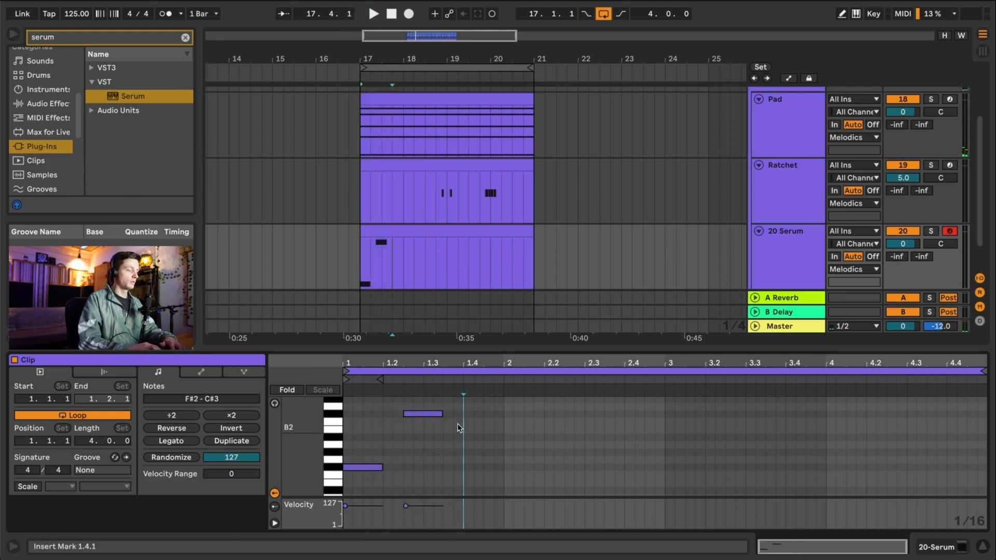
pyautogui.doubleClick(455, 429)
pyautogui.press('space')
pyautogui.moveTo(461, 430); pyautogui.dragTo(484, 430)
pyautogui.click(424, 413)
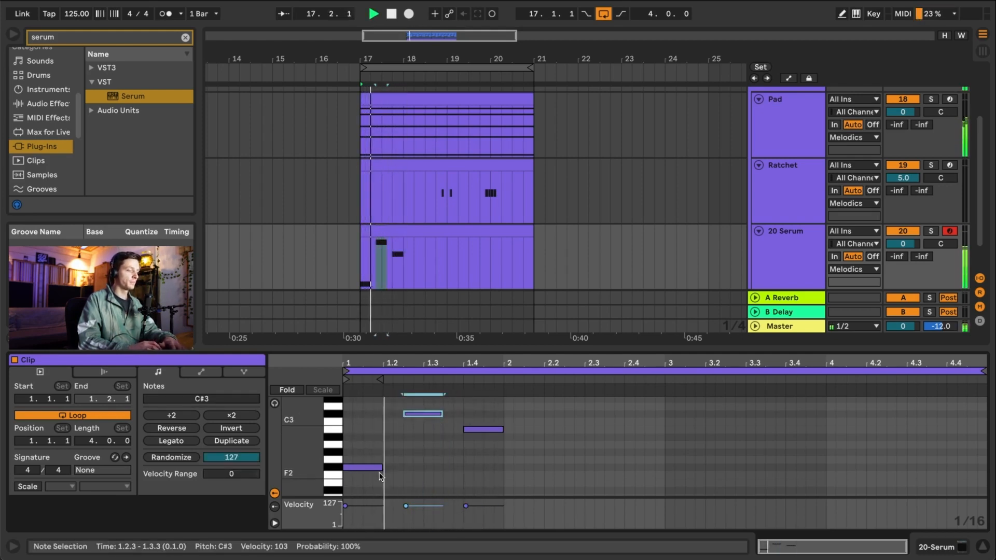
pyautogui.press('space')
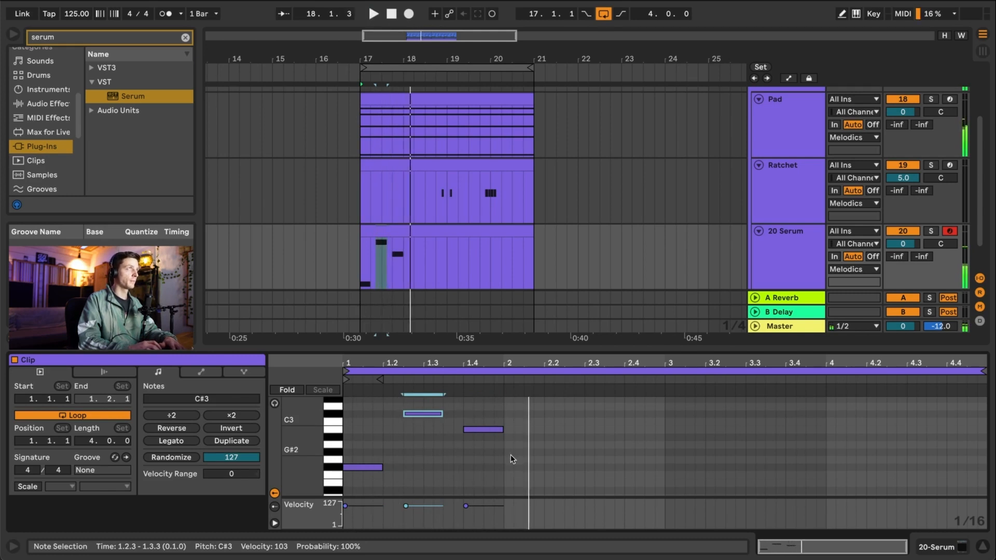
# - Add a one-beat F#2 note at 2.1.1, audition it and nudge it slightly ahead of the bar line
pyautogui.press('space')
pyautogui.doubleClick(518, 460)
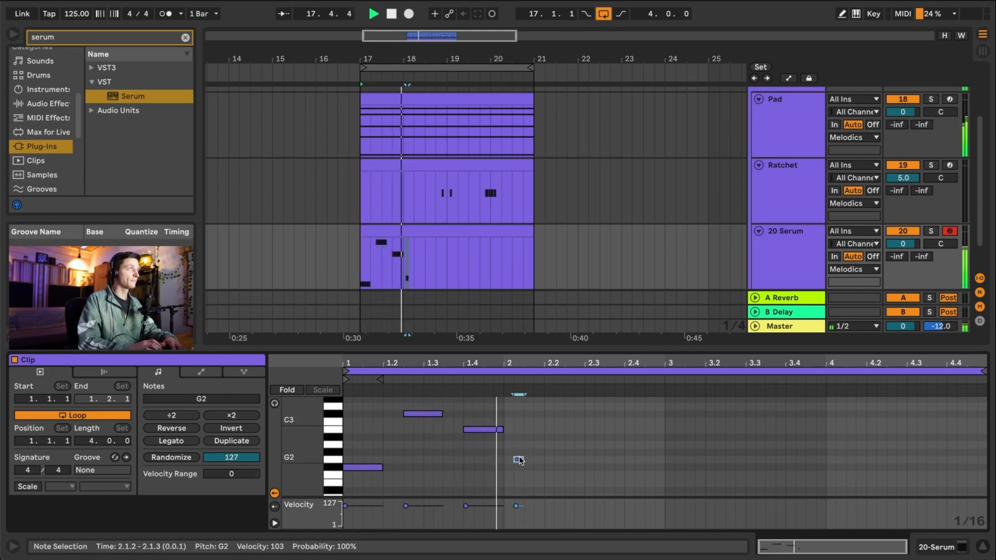
pyautogui.press('space')
pyautogui.click(530, 462)
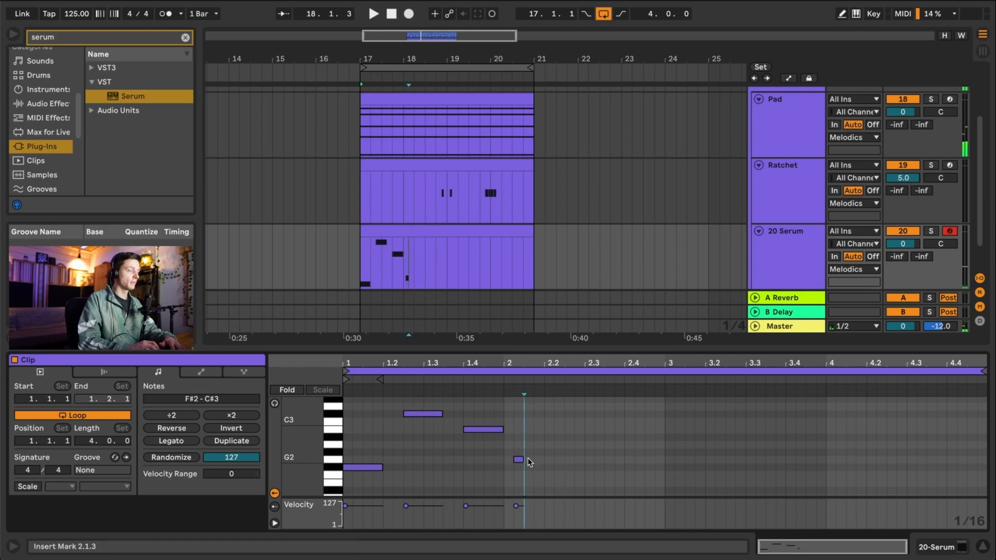
pyautogui.moveTo(519, 460)
pyautogui.mouseDown()
pyautogui.moveTo(517, 468)
pyautogui.moveTo(549, 467)
pyautogui.moveTo(505, 467)
pyautogui.mouseUp()
pyautogui.press('space')
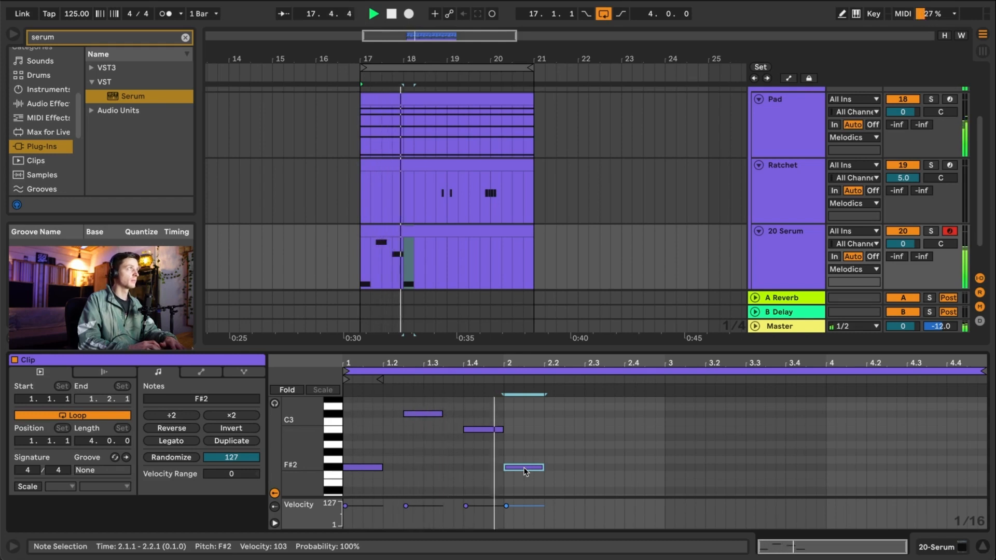
pyautogui.press('space')
pyautogui.press('Left')
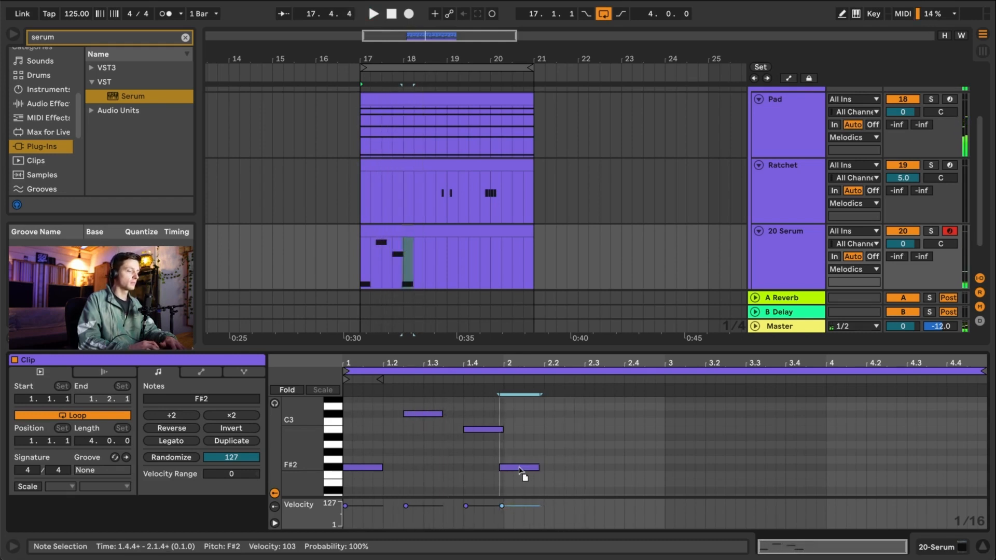
# - Shorten the B2 note and the last F#2 note to three sixteenths, start the F#2 at 1.4.4, and audition the phrase
pyautogui.moveTo(501, 430); pyautogui.dragTo(478, 432)
pyautogui.press('space')
pyautogui.press('space')
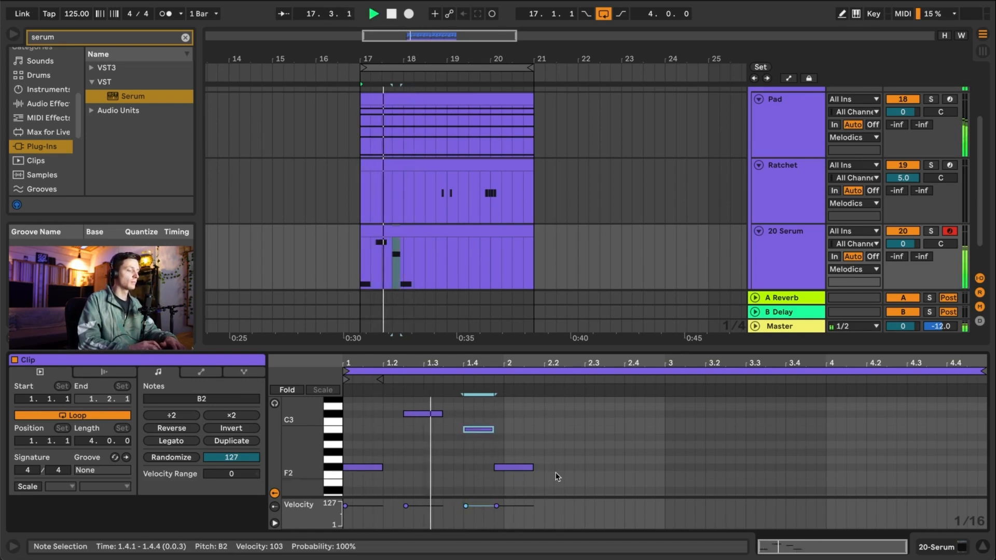
pyautogui.click(533, 467)
pyautogui.moveTo(532, 467); pyautogui.dragTo(523, 467)
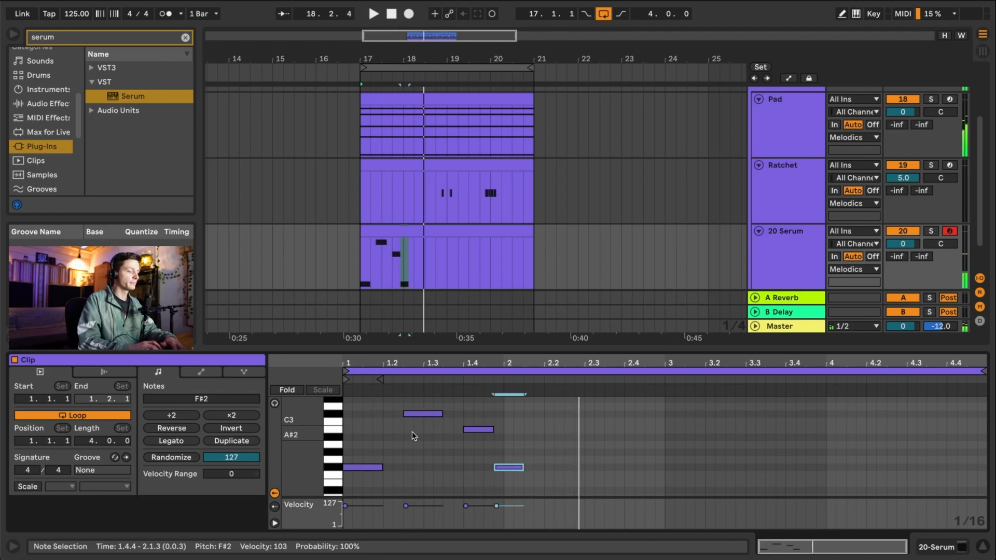
# - Shorten the opening F#2 and the C#3 note to three sixteenths and shift the C#3 to start at 1.3.1
pyautogui.moveTo(381, 465); pyautogui.dragTo(377, 467)
pyautogui.click(418, 415)
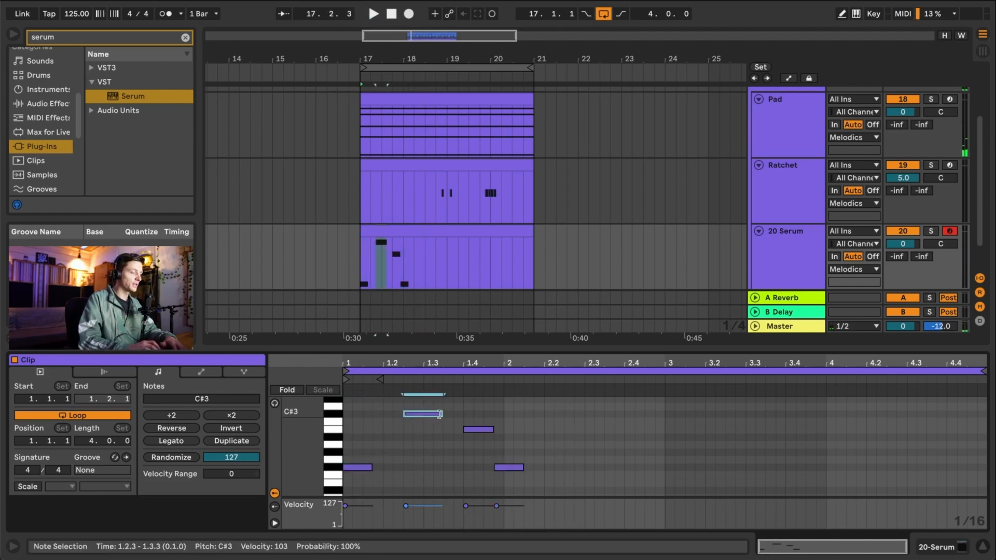
pyautogui.moveTo(442, 415); pyautogui.dragTo(434, 419)
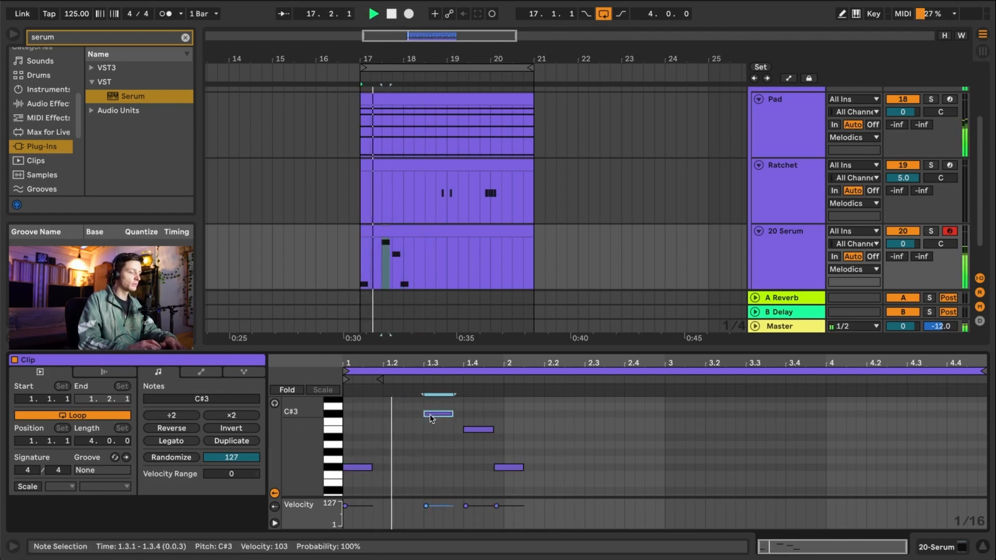
# - Duplicate the opening F#2 to 1.1.4, raise the copy an octave and lower it to D3 while auditioning pitches
pyautogui.moveTo(364, 468)
pyautogui.mouseDown()
pyautogui.moveTo(403, 468)
pyautogui.moveTo(355, 468)
pyautogui.mouseUp()
pyautogui.hotkey('ctrl', 'd')
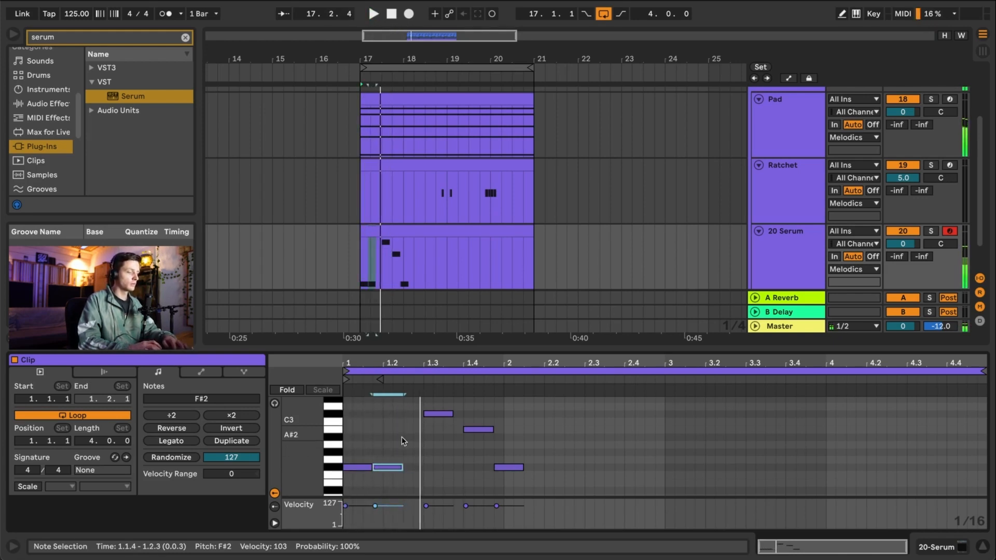
pyautogui.hotkey('shift', 'Up')
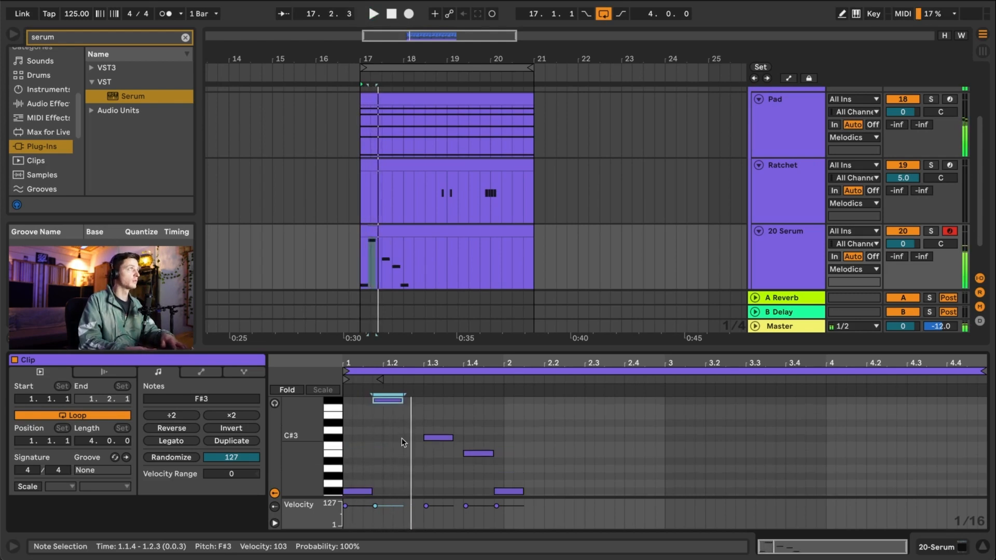
pyautogui.press('Down')
pyautogui.press('Down')
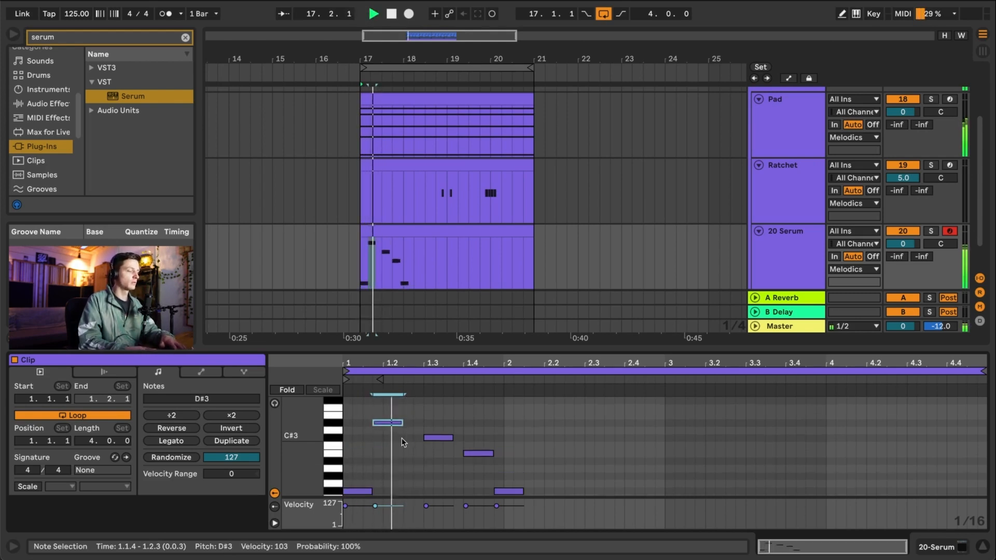
pyautogui.press('space')
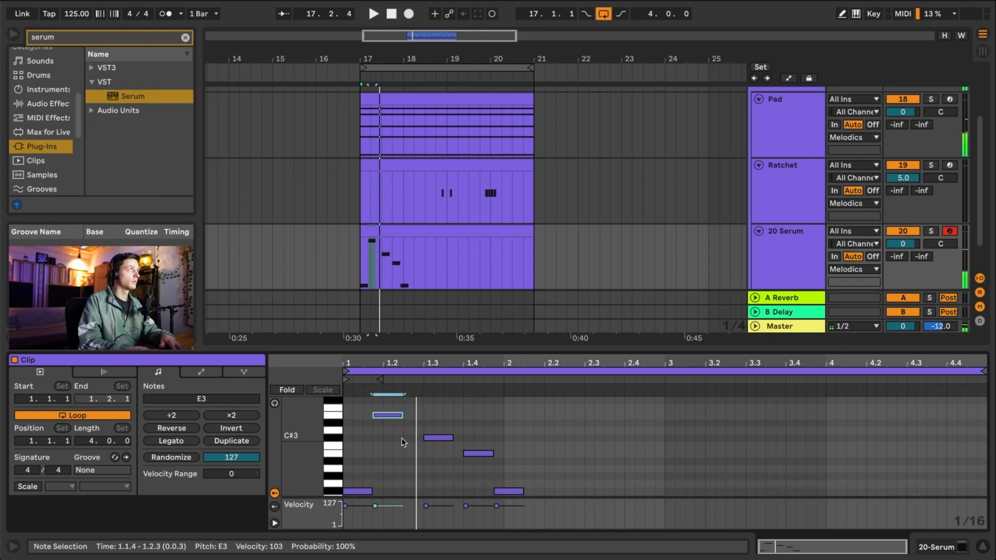
pyautogui.press('Down')
pyautogui.press('Down')
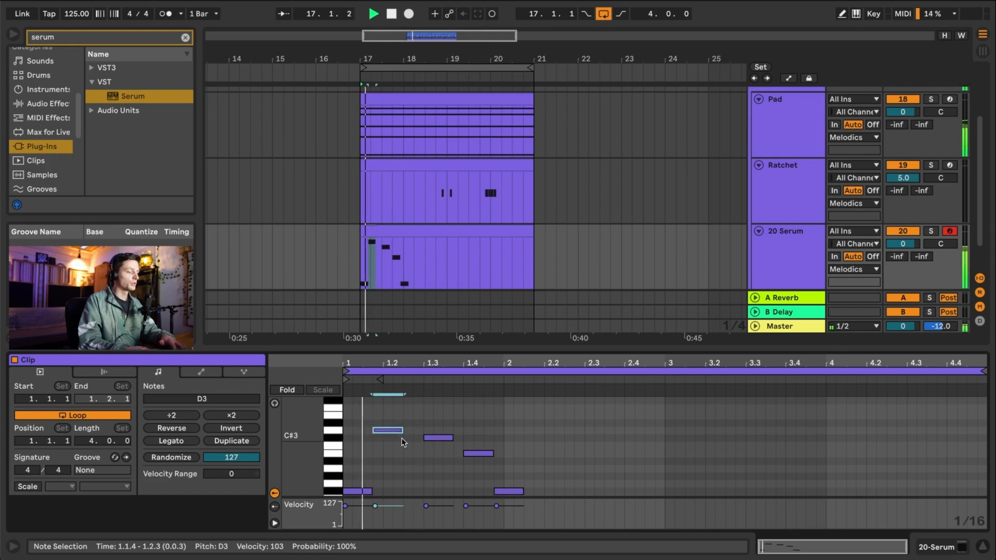
# - Replace the notes after the D3 with four consecutive three-sixteenth F#2 notes from 1.2.3 to 2.1.3 and play the phrase
pyautogui.scroll(-3, 402, 438)
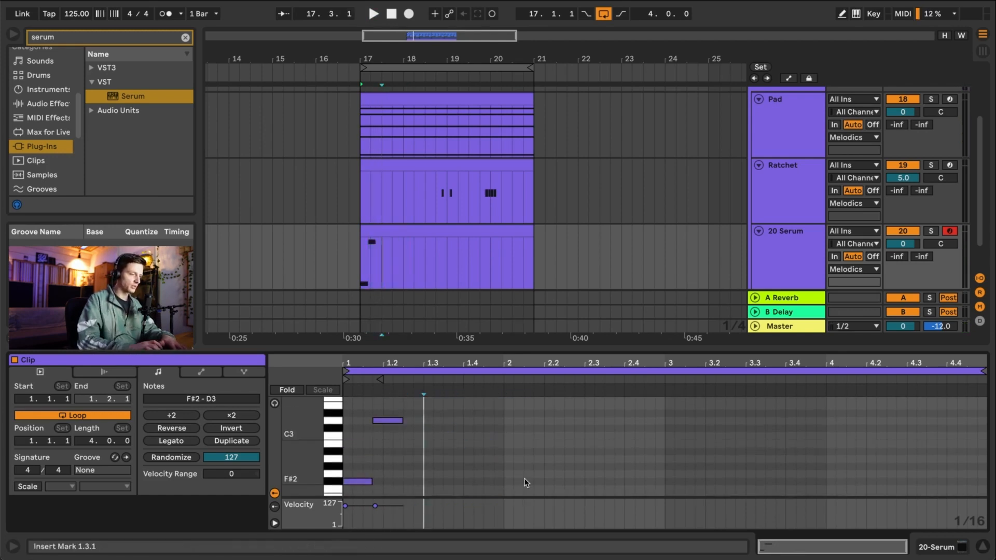
pyautogui.click(395, 422)
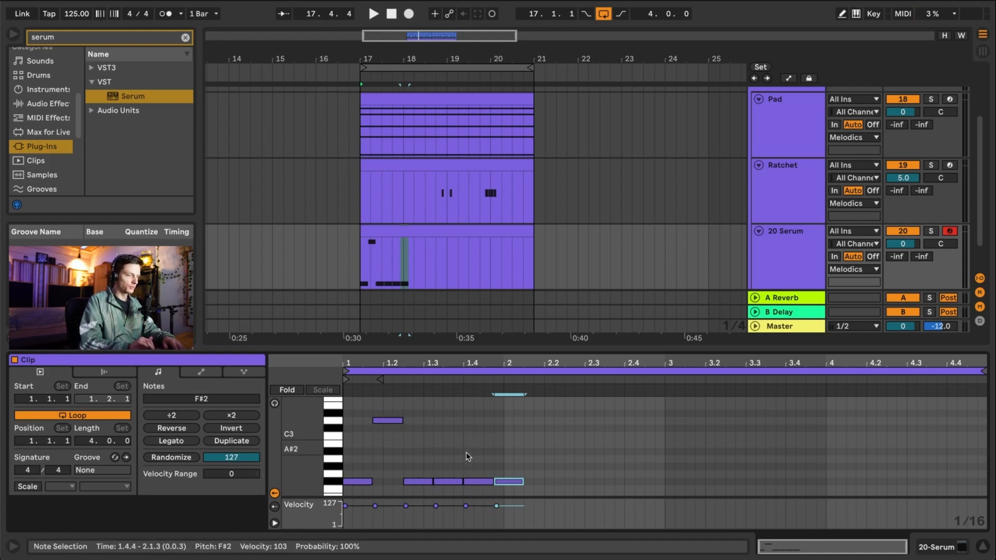
pyautogui.click(484, 460)
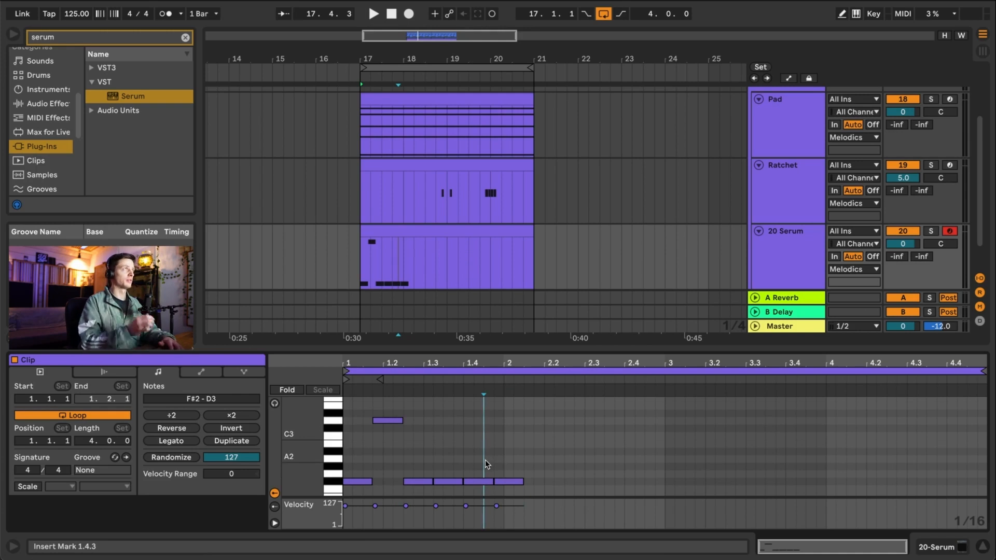
pyautogui.press('space')
# - Transpose the D3 note at 1.1.4 up to D4 while the phrase plays
pyautogui.click(383, 421)
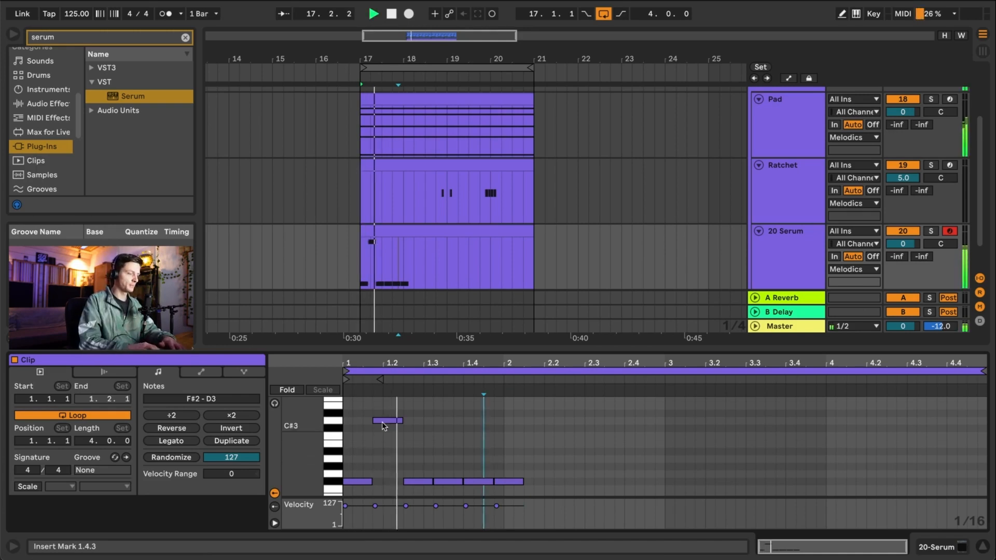
pyautogui.press('Up')
pyautogui.press('Up')
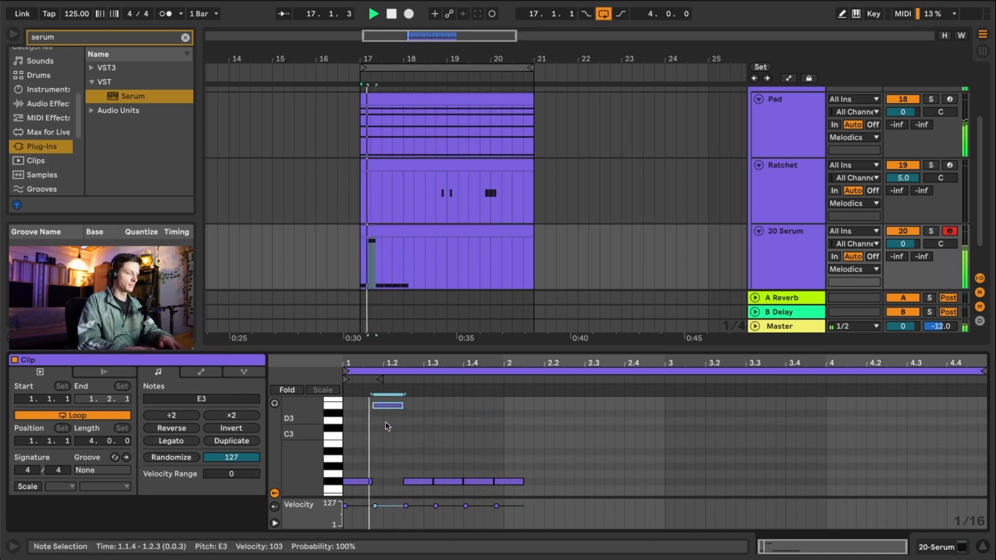
pyautogui.hotkey('shift', 'Up')
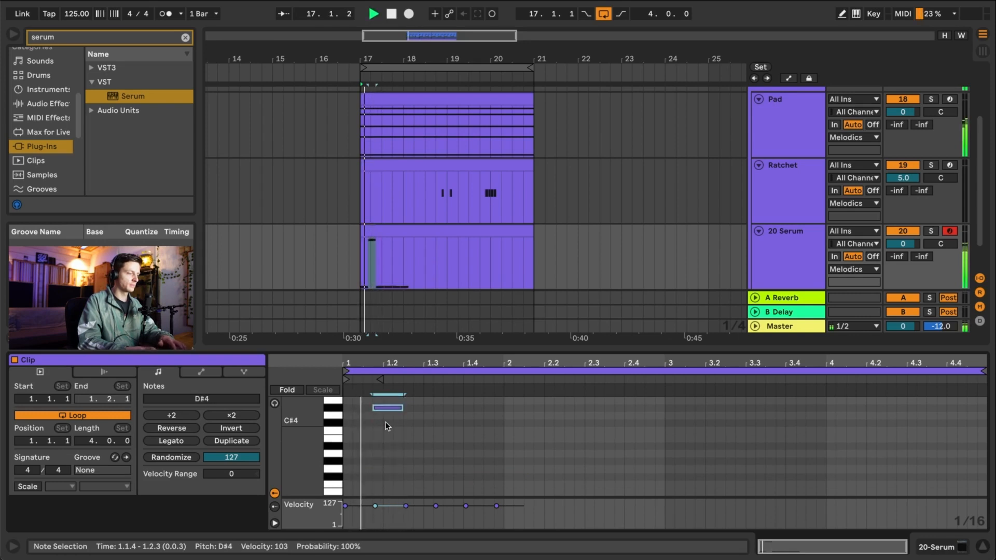
pyautogui.press('Down')
pyautogui.press('Down')
# - Transpose the F#2 note at 1.3.2 up to C#4, trying E3, F#3 and C#3 on the way, and audition the phrase
pyautogui.moveTo(385, 422); pyautogui.dragTo(415, 480)
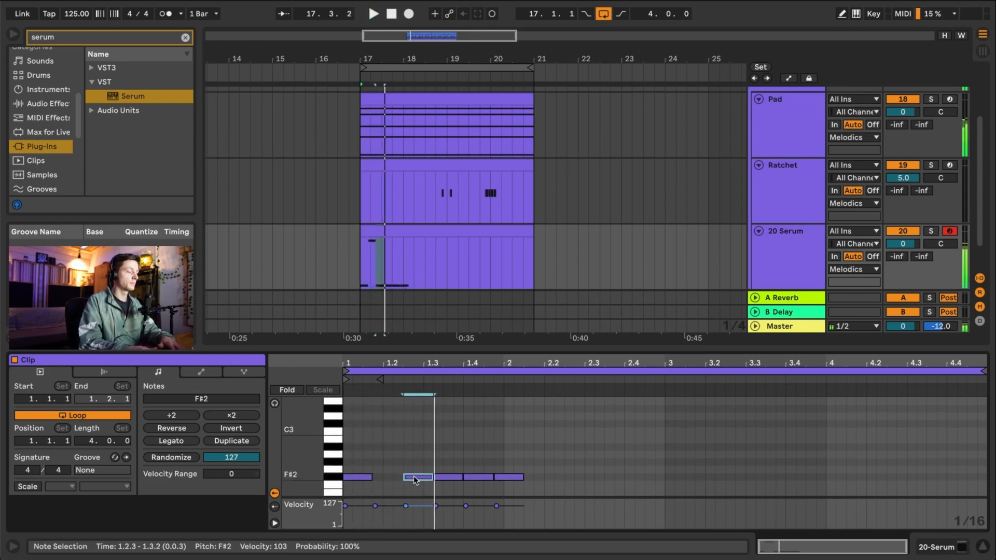
pyautogui.press('Down')
pyautogui.press('Down')
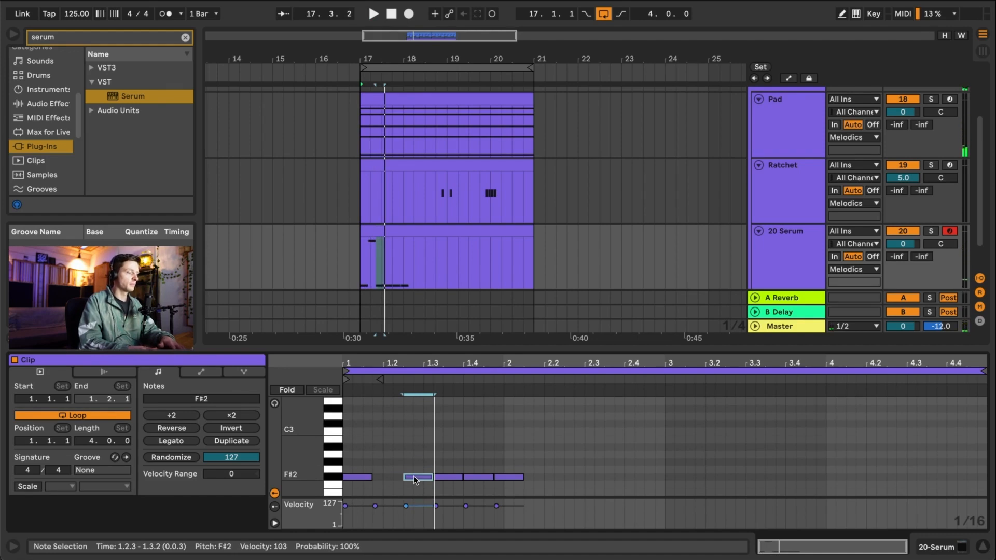
pyautogui.click(447, 477)
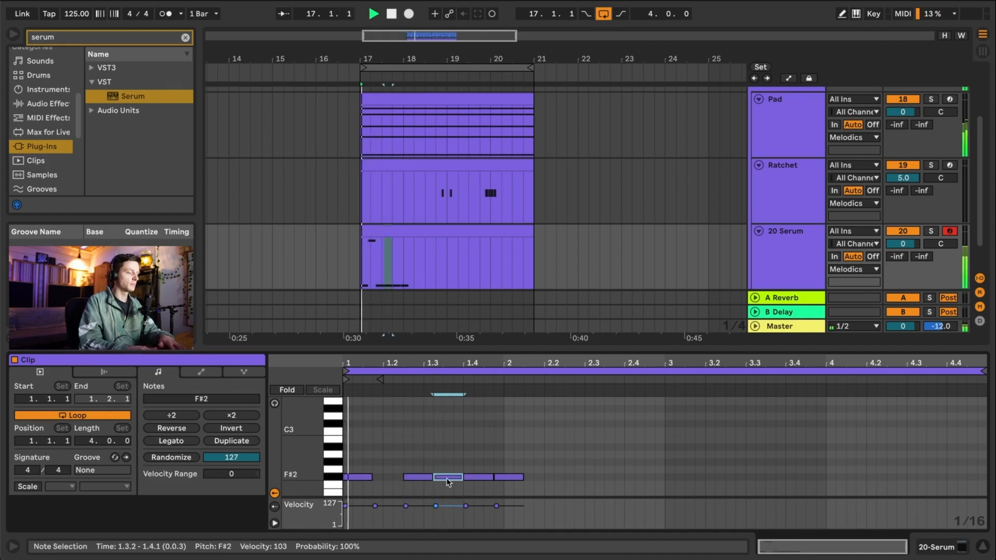
pyautogui.press('Up')
pyautogui.press('Up')
pyautogui.press('Up')
pyautogui.press('Up')
pyautogui.press('Up')
pyautogui.press('Up')
pyautogui.press('Up')
pyautogui.press('Up')
pyautogui.press('Up')
pyautogui.press('Up')
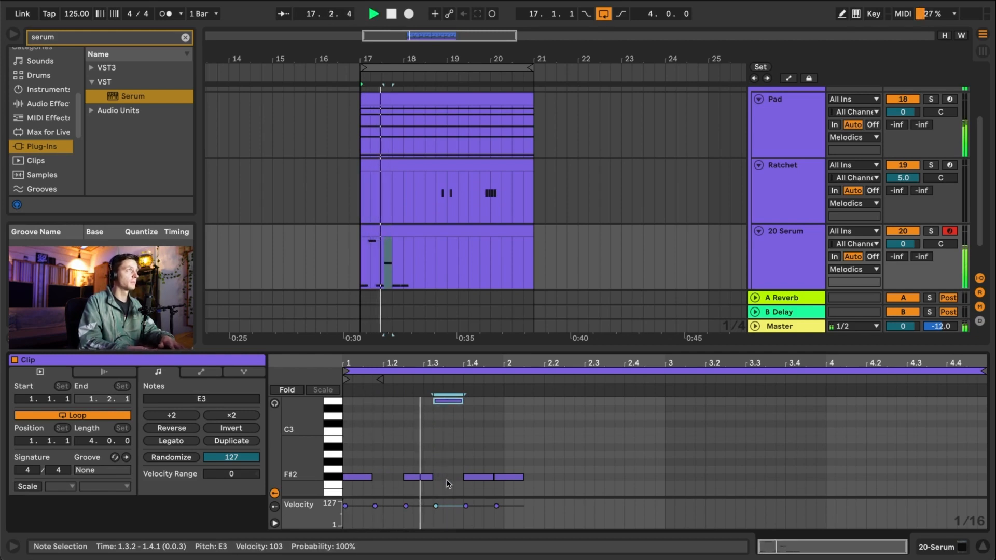
pyautogui.press('Up')
pyautogui.press('Up')
pyautogui.press('Up')
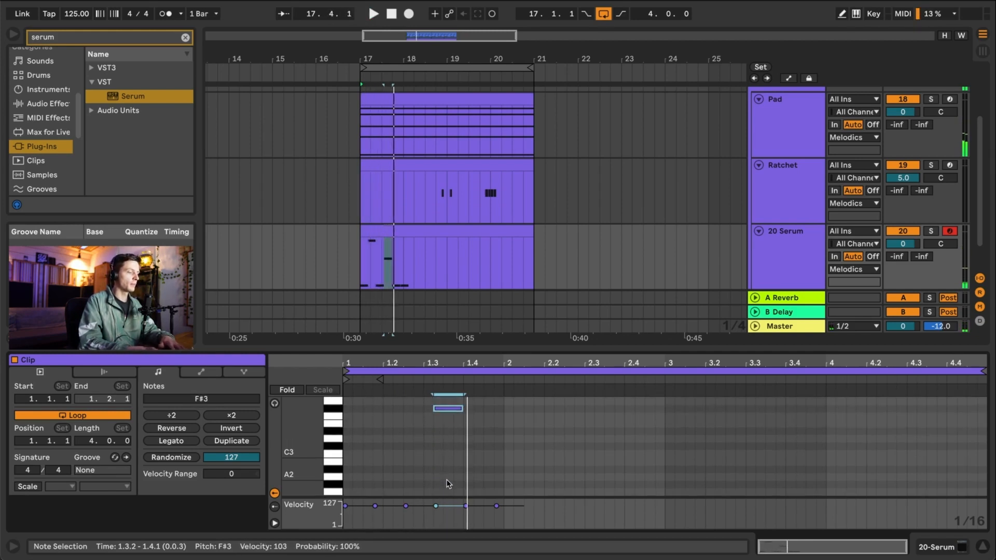
pyautogui.press('space')
pyautogui.press('Up')
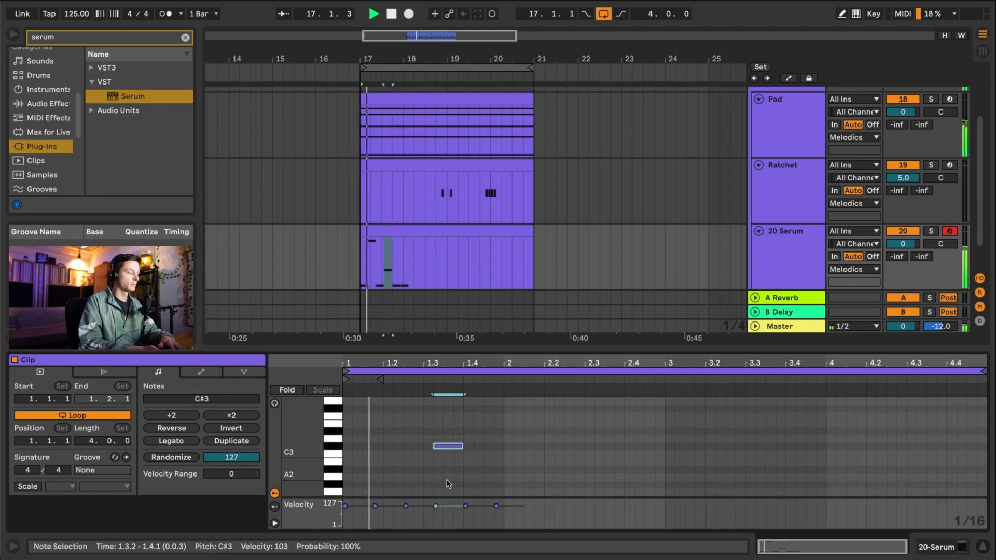
pyautogui.hotkey('shift', 'Up')
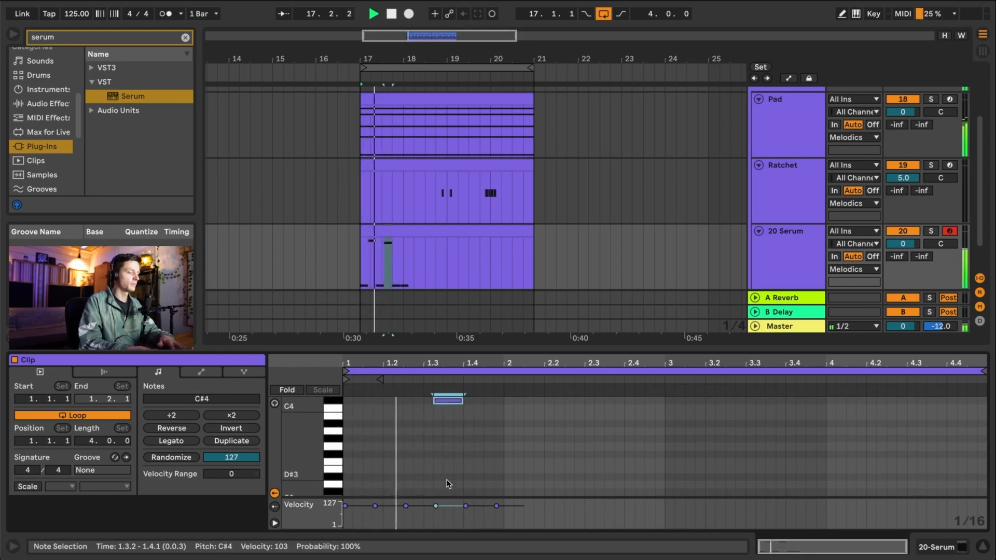
pyautogui.scroll(-5, 447, 481)
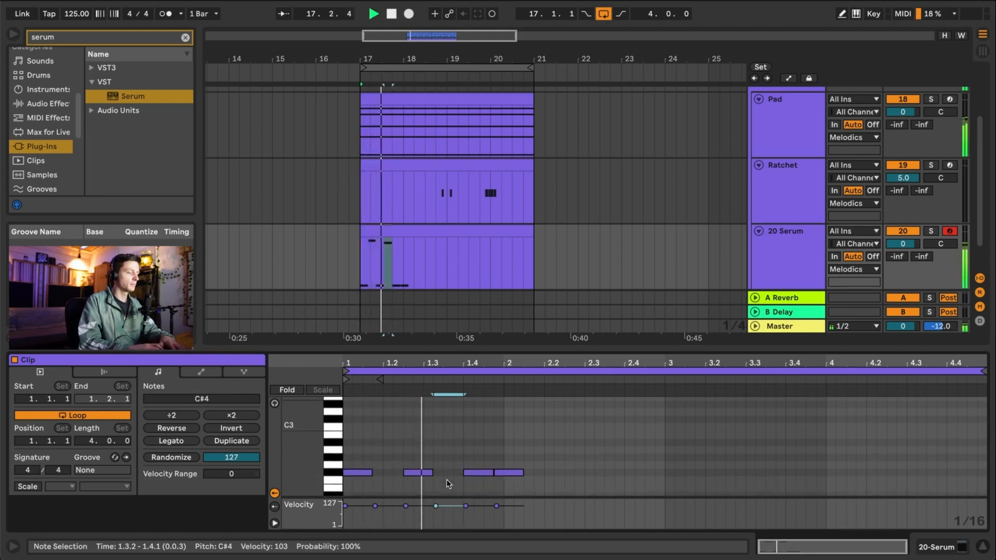
pyautogui.press('space')
pyautogui.scroll(4, 447, 480)
pyautogui.scroll(-1, 372, 457)
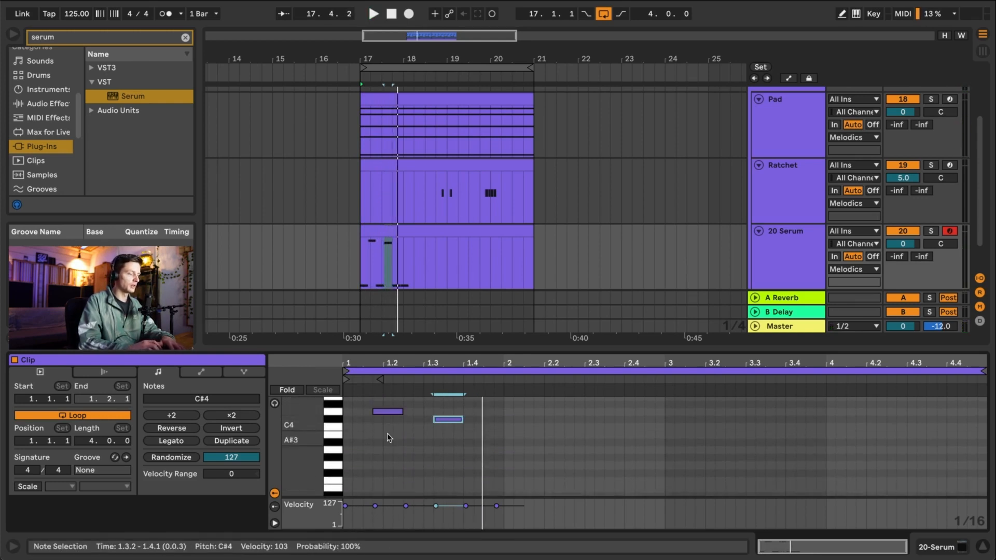
pyautogui.scroll(-1, 391, 426)
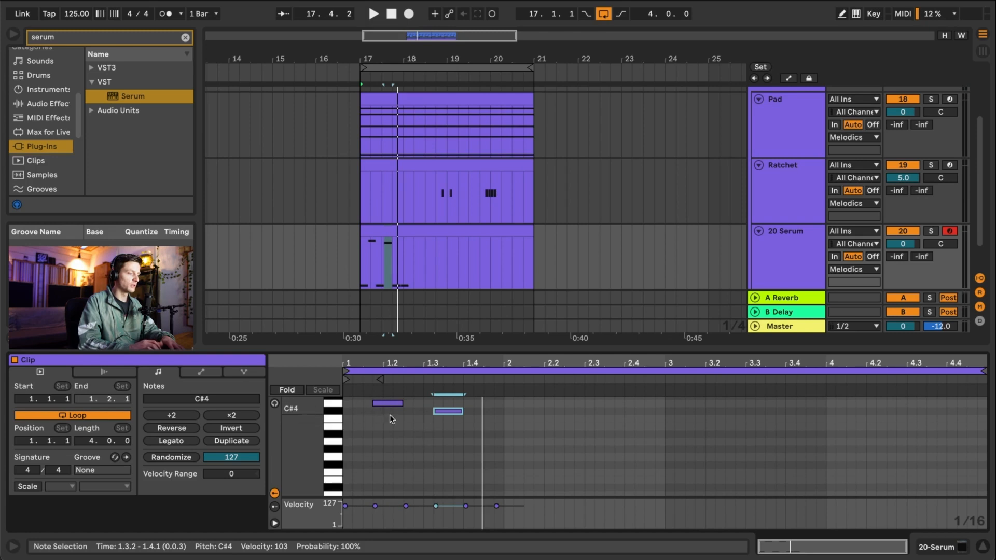
# - Lower the F#2 notes at 1.1.1 and 1.2.3 by an octave to F#1 and audition the phrase
pyautogui.scroll(-5, 385, 456)
pyautogui.click(473, 435)
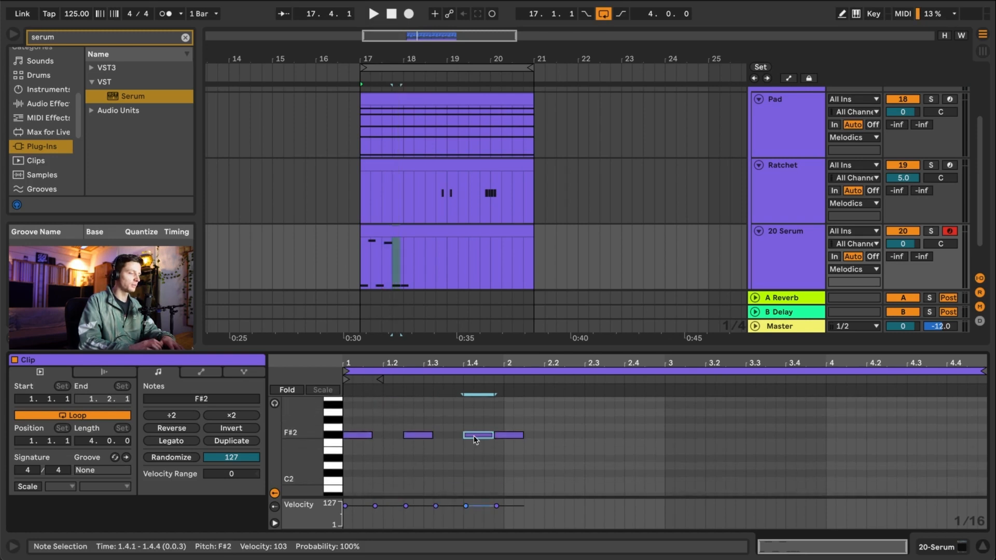
pyautogui.click(501, 436)
pyautogui.press('space')
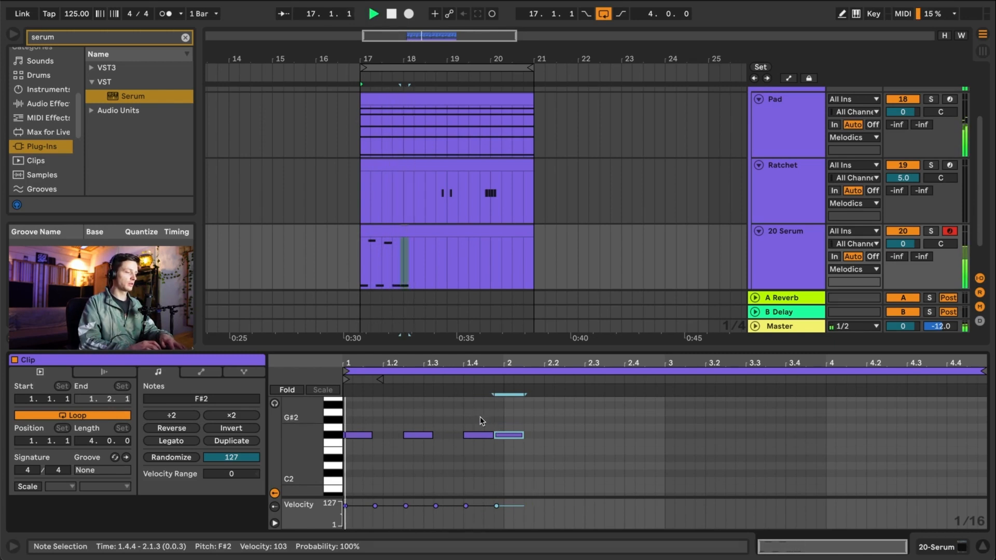
pyautogui.press('space')
pyautogui.moveTo(463, 419); pyautogui.dragTo(338, 446)
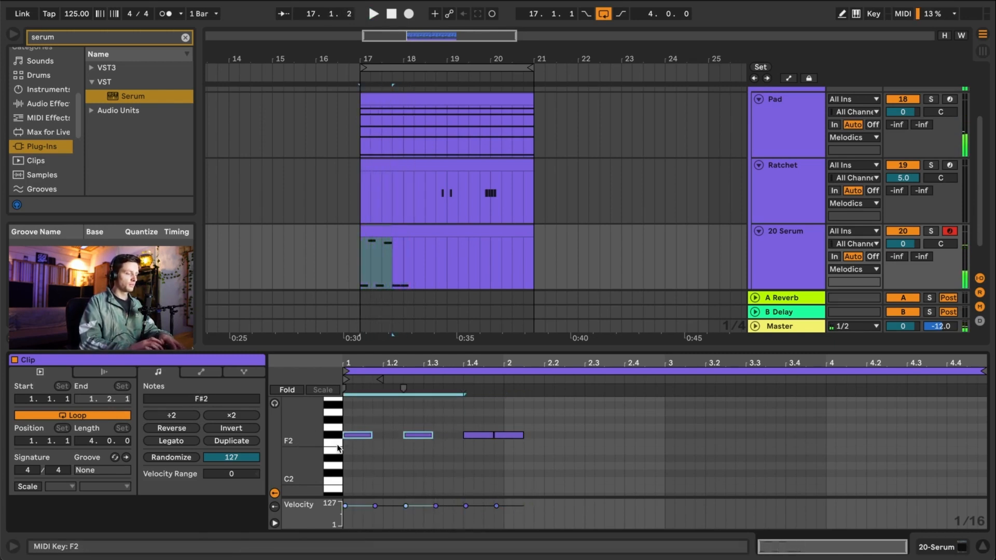
pyautogui.hotkey('shift', 'Down')
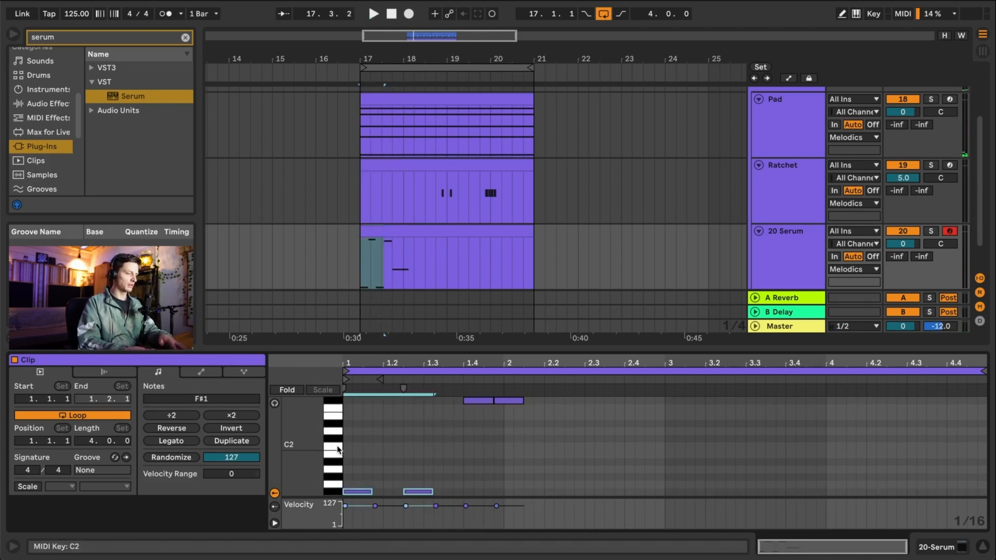
pyautogui.press('space')
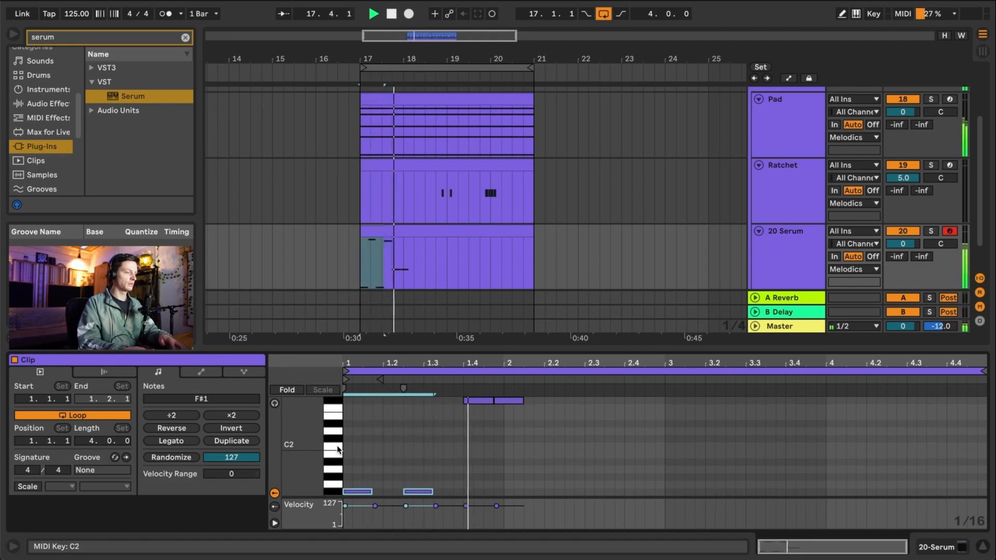
pyautogui.scroll(4, 409, 465)
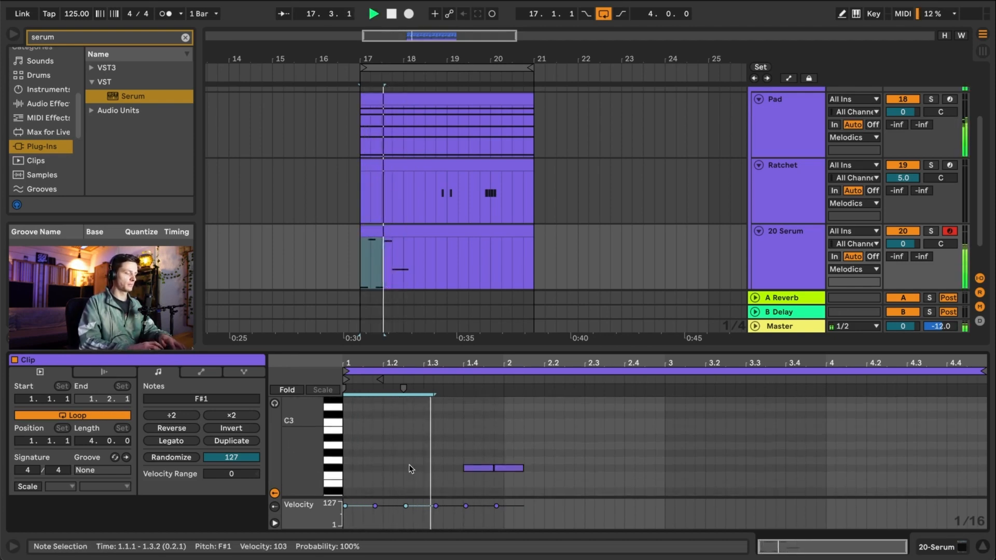
# - Lower the F#2 note at 1.4.1 by an octave to F#1
pyautogui.scroll(-4, 409, 465)
pyautogui.click(472, 452)
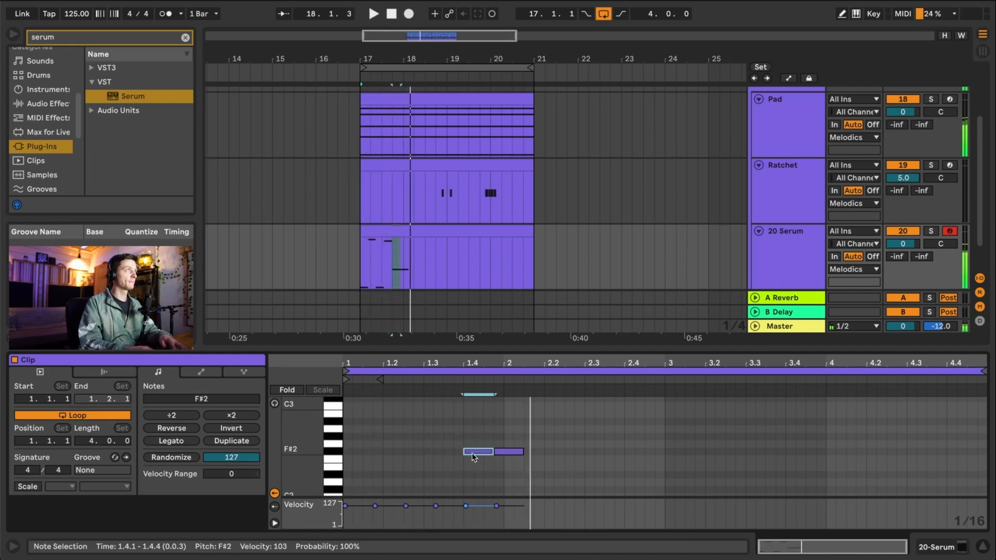
pyautogui.hotkey('shift', 'Down')
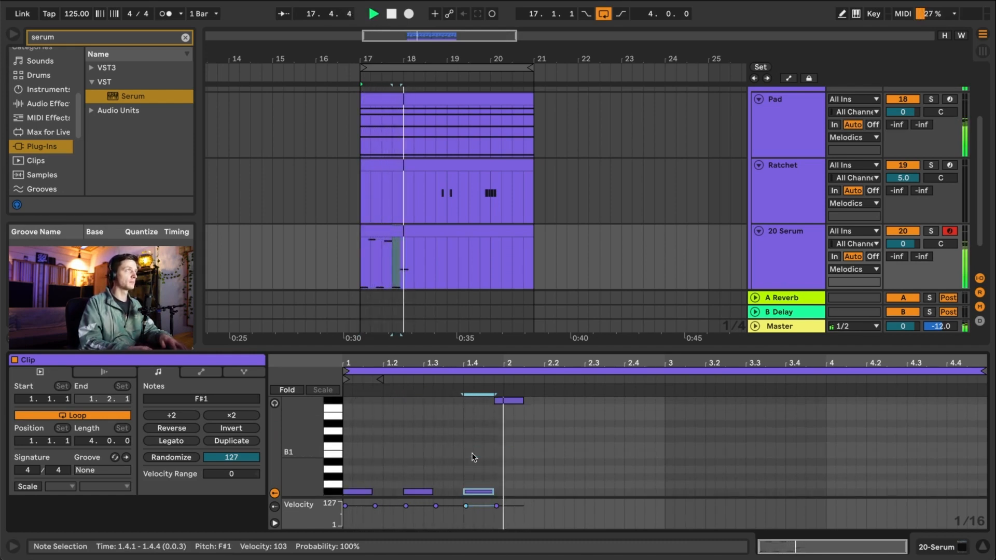
# - Transpose the last note, the F#2 at 1.4.4, up to B2 while the phrase plays
pyautogui.scroll(2, 505, 438)
pyautogui.click(507, 449)
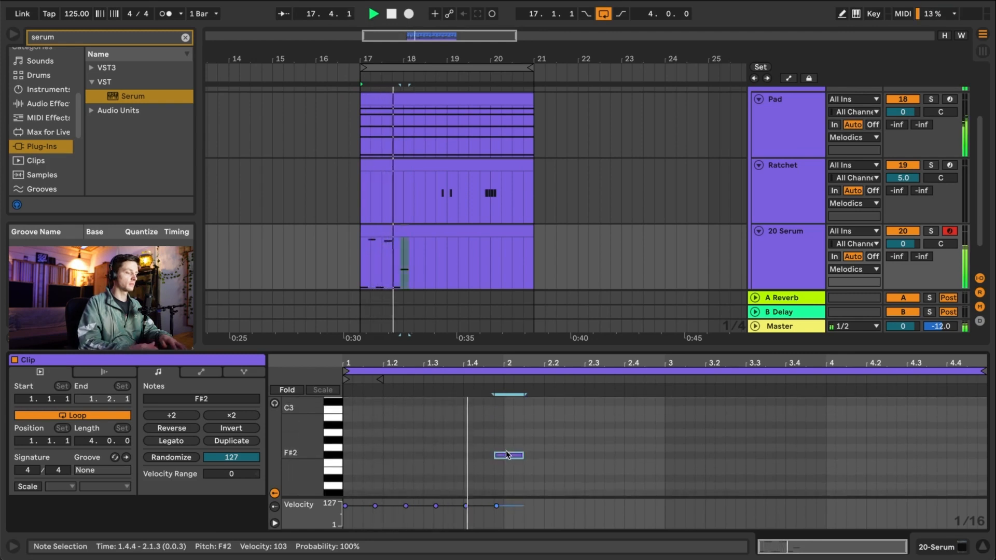
pyautogui.press('Up')
pyautogui.press('Up')
pyautogui.press('Up')
pyautogui.press('Up')
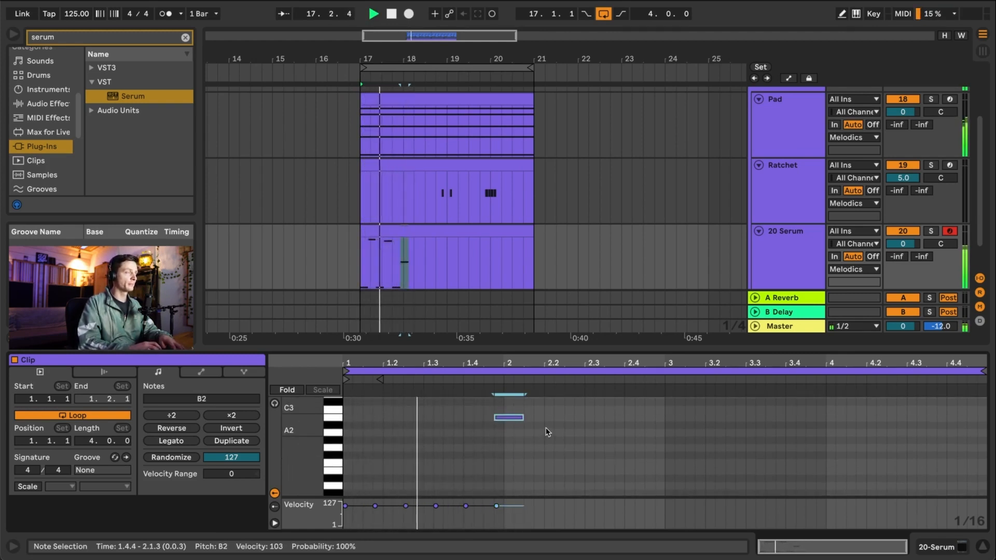
# - Add a note at 2.1.3 in the Serum clip, lengthen it to end at 2.2.2 and lower it to F#2
pyautogui.scroll(1, 547, 425)
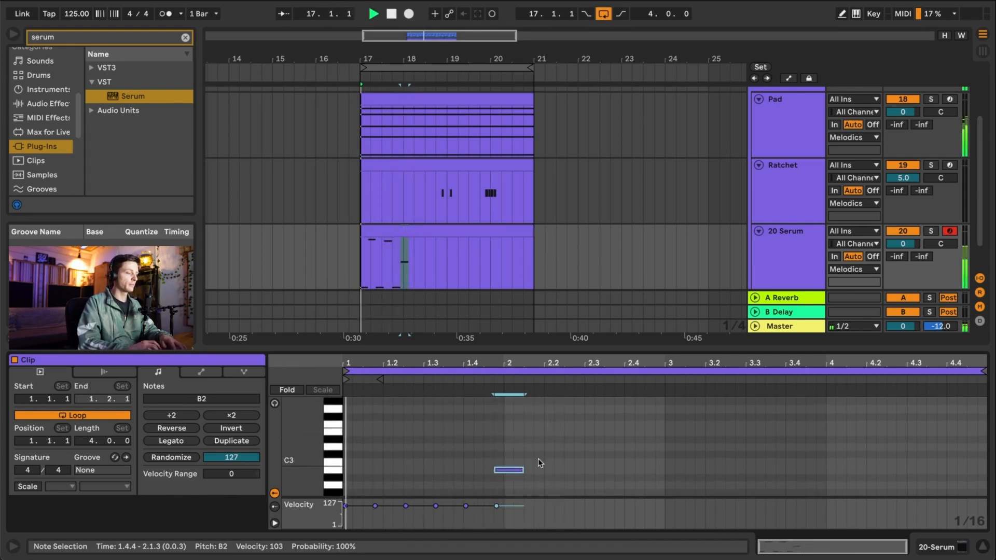
pyautogui.doubleClick(528, 436)
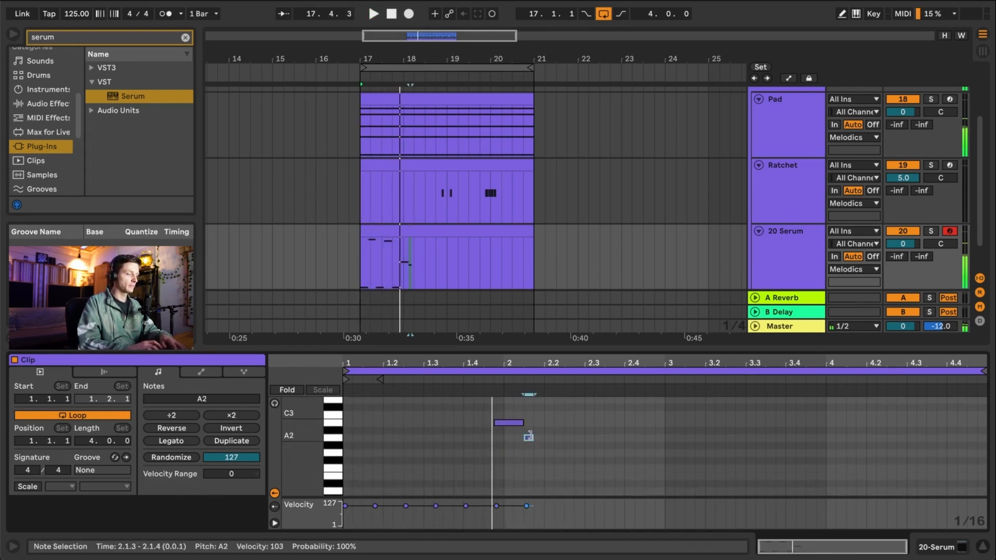
pyautogui.moveTo(532, 438); pyautogui.dragTo(551, 437)
pyautogui.press('space')
pyautogui.press('Down')
pyautogui.press('Down')
pyautogui.press('Down')
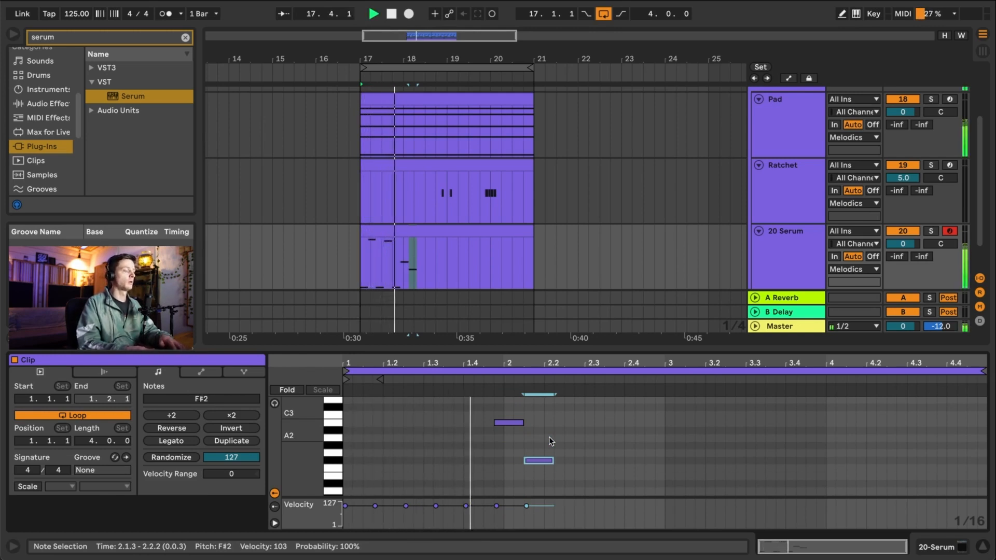
# - Duplicate the F#2 note at 2.1.3 so the copy follows directly at 2.2.2
pyautogui.scroll(5, 549, 437)
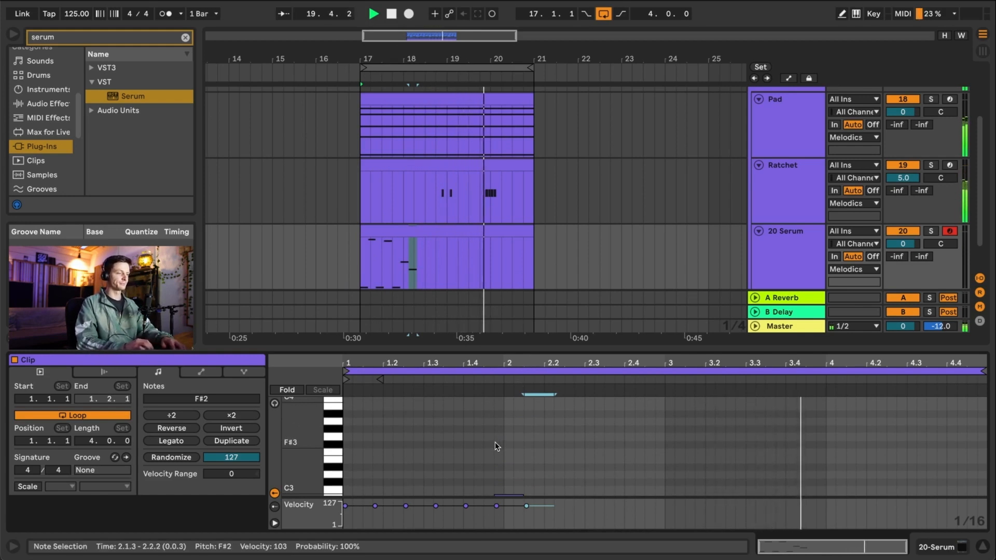
pyautogui.scroll(-7, 495, 442)
pyautogui.click(495, 460)
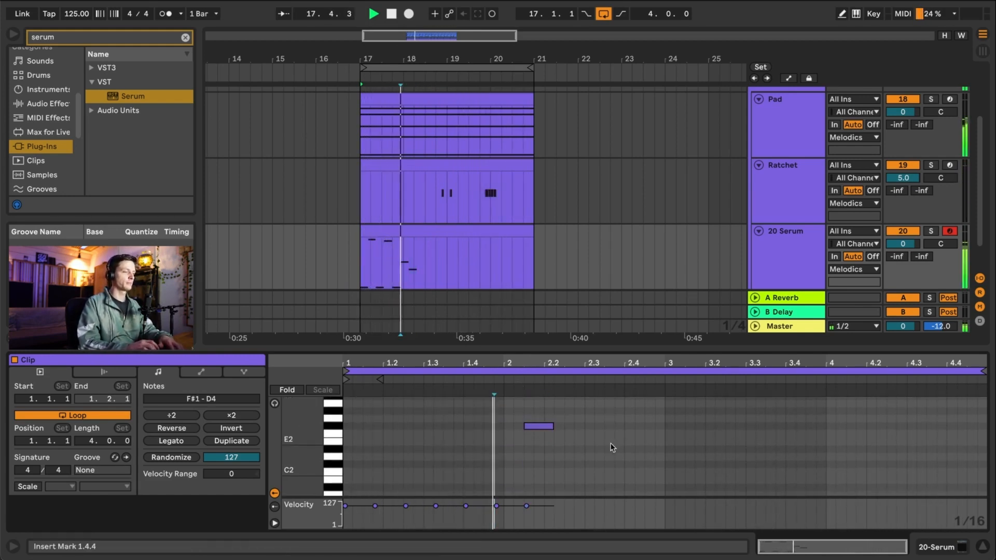
pyautogui.click(540, 429)
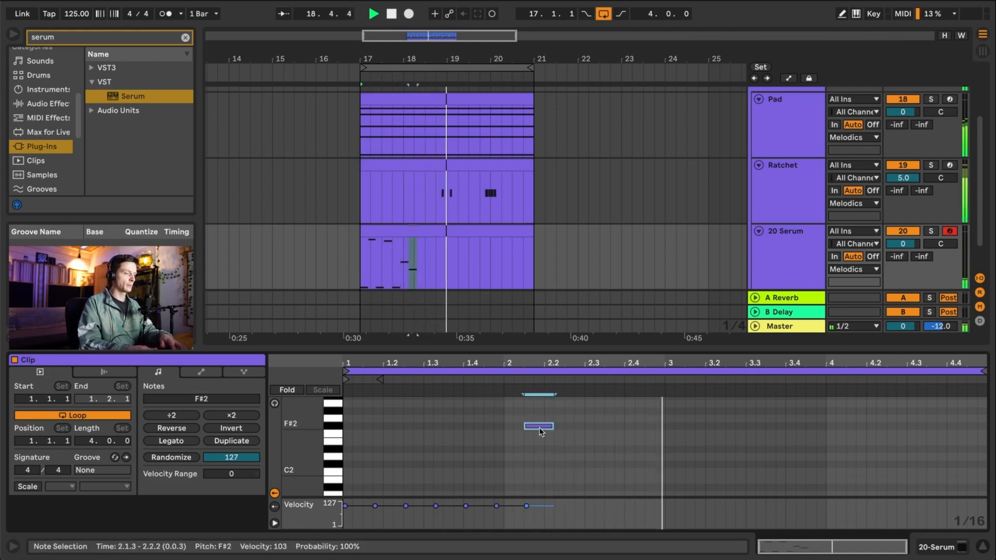
pyautogui.hotkey('ctrl', 'd')
# - Transpose the first of the two F#2 notes, at 2.1.3, up to F#3 while auditioning the phrase
pyautogui.click(539, 429)
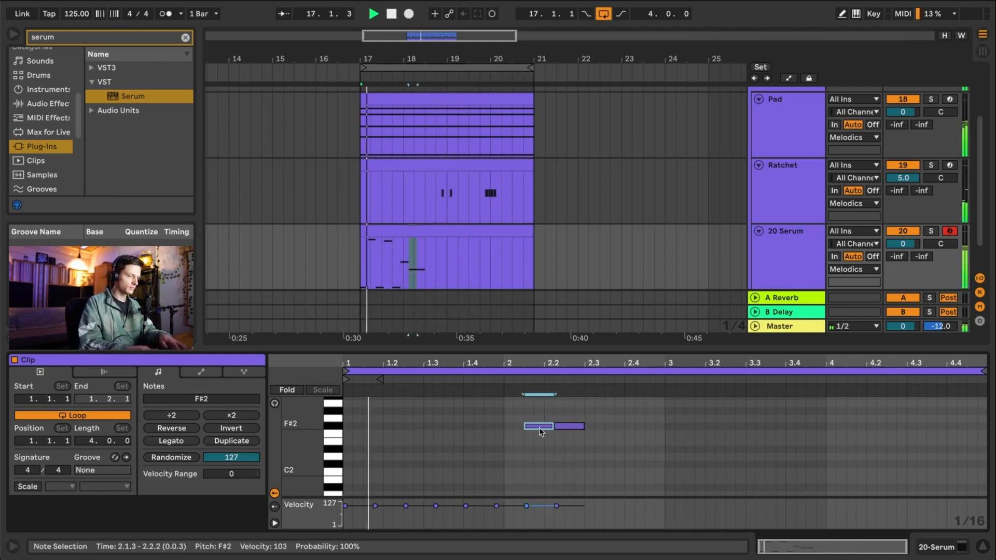
pyautogui.press('Up')
pyautogui.press('Up')
pyautogui.press('Up')
pyautogui.press('Up')
pyautogui.press('Up')
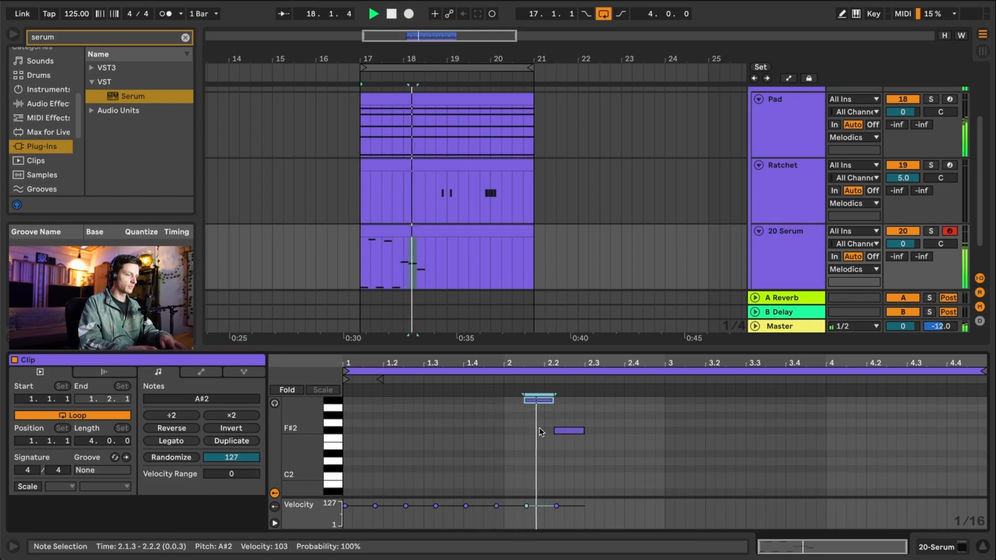
pyautogui.press('Up')
pyautogui.press('Up')
pyautogui.press('Up')
pyautogui.press('Up')
pyautogui.press('Up')
pyautogui.press('Up')
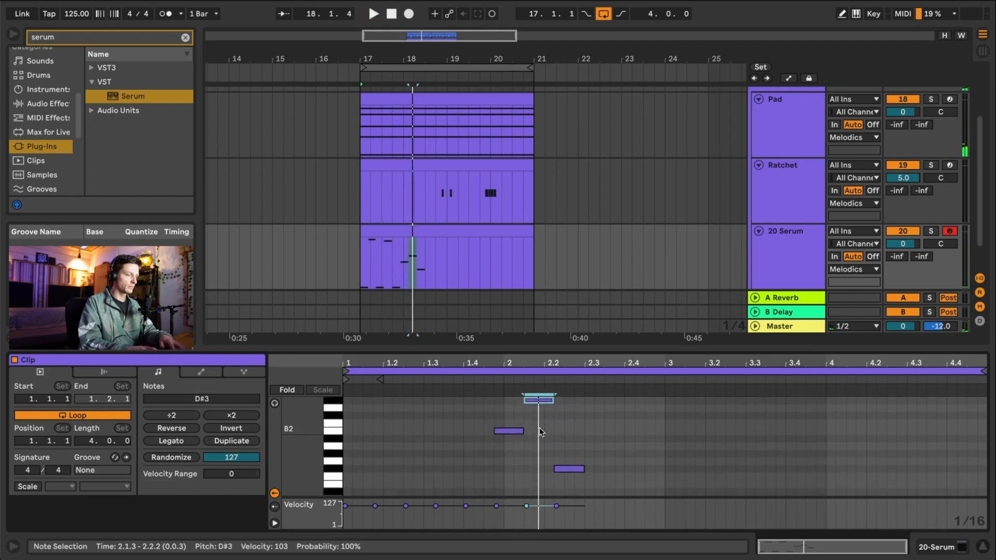
pyautogui.press('Up')
pyautogui.press('space')
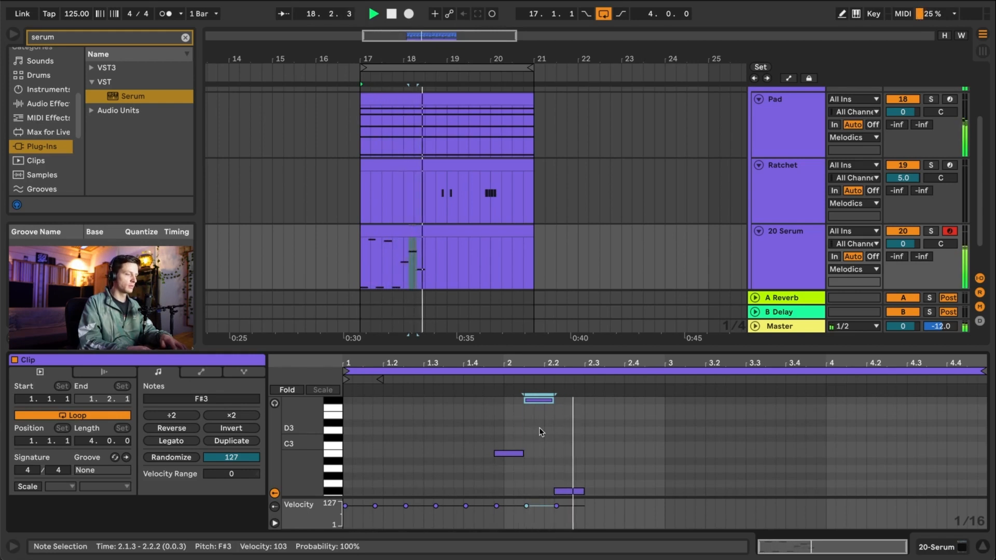
# - Try the note at 2.1.3 in the lower octaves F#1 and F#2, and return it to F#3
pyautogui.hotkey('shift', 'Down')
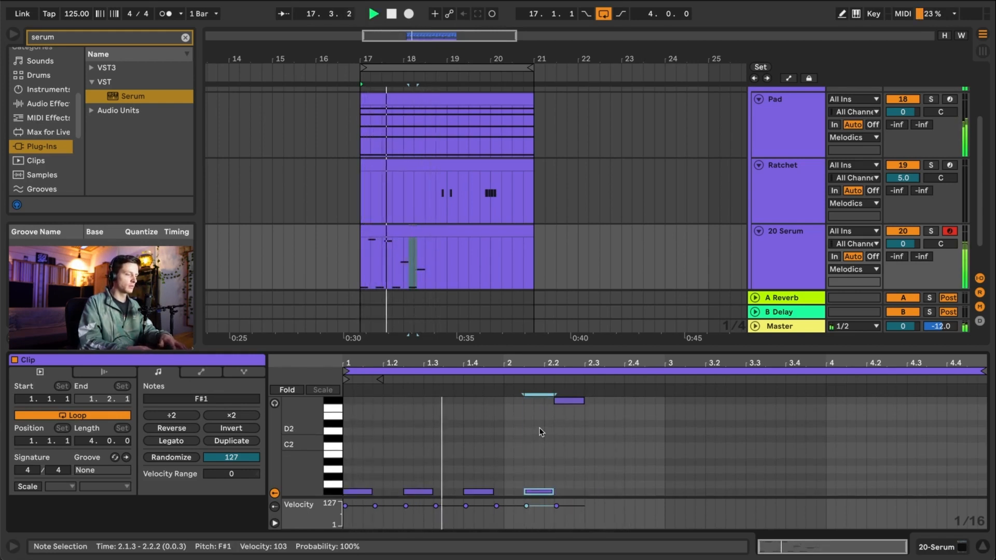
pyautogui.hotkey('shift', 'Down')
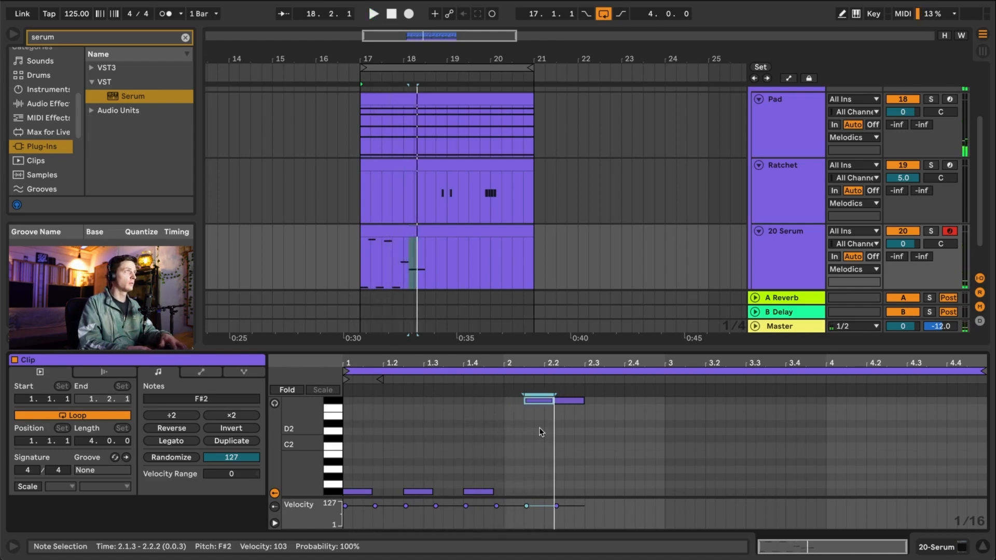
pyautogui.hotkey('shift', 'Up')
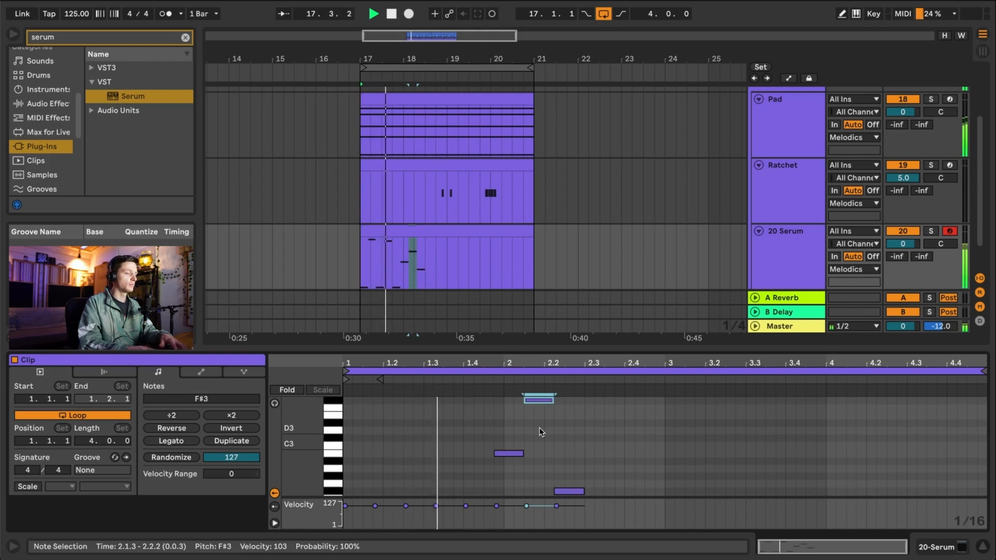
# - Transpose the note at 2.1.3 up to A3, trying A#3 on the way
pyautogui.press('Up')
pyautogui.press('Up')
pyautogui.press('Up')
pyautogui.press('Up')
pyautogui.press('Up')
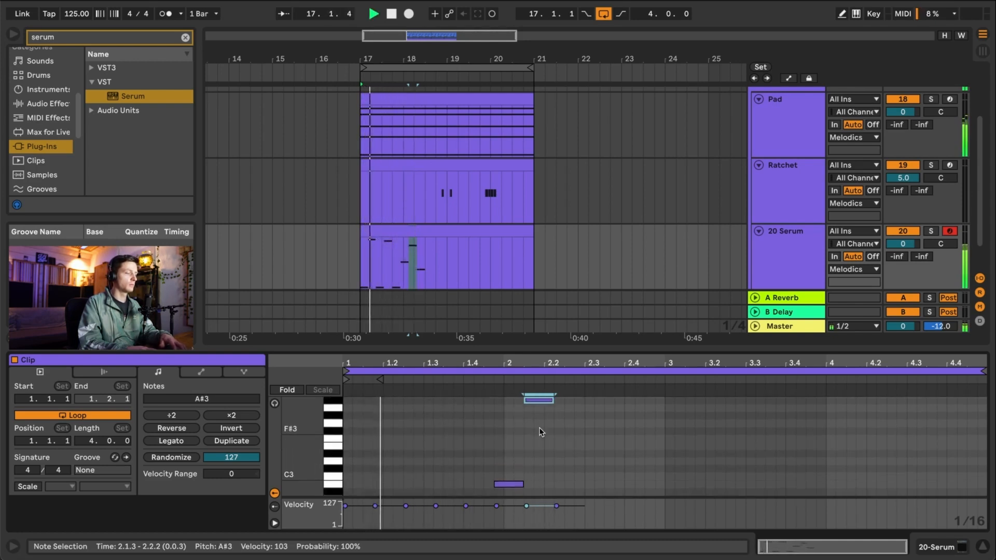
pyautogui.press('Down')
pyautogui.press('Down')
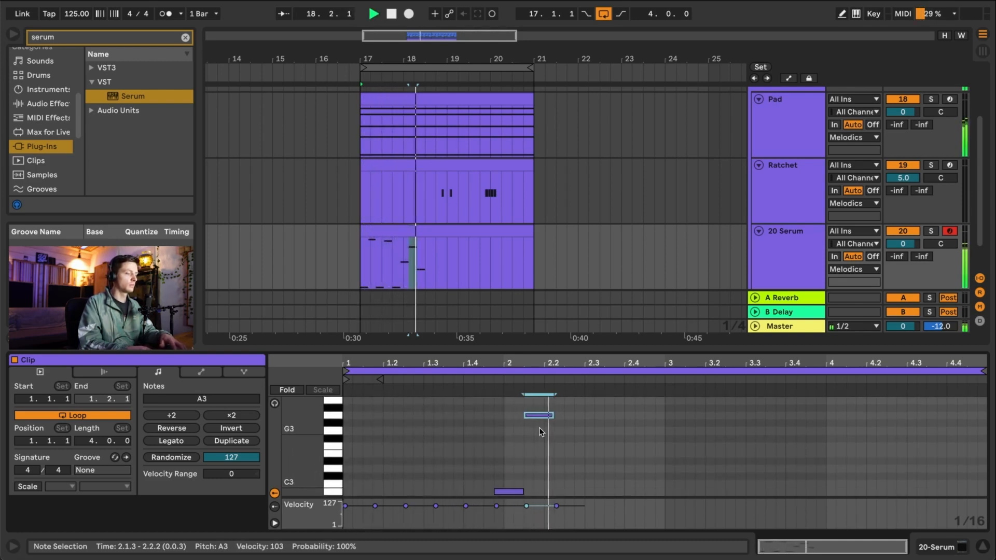
# - Raise the note at 2.1.3 by an octave to A4, comparing it with A3, and deselect it
pyautogui.hotkey('shift', 'Up')
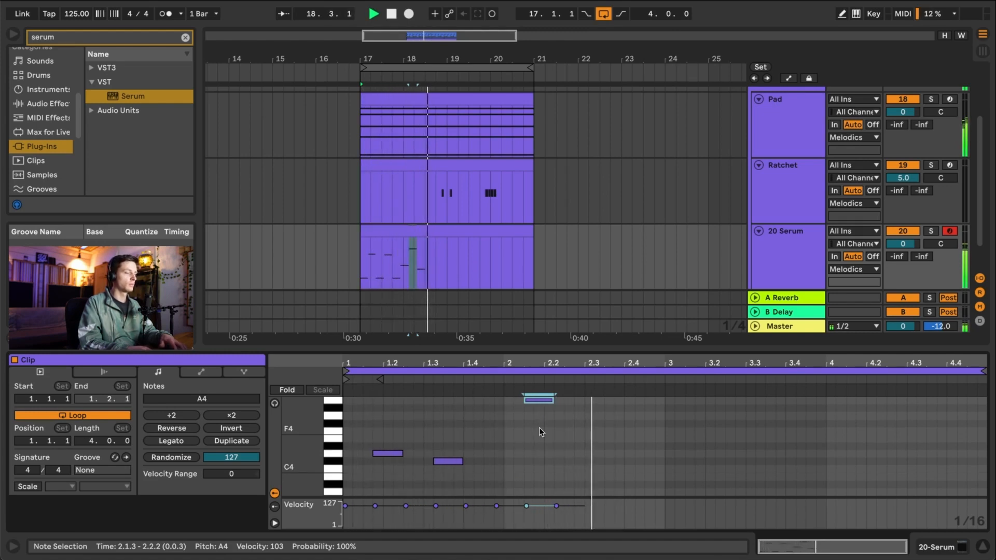
pyautogui.hotkey('shift', 'Down')
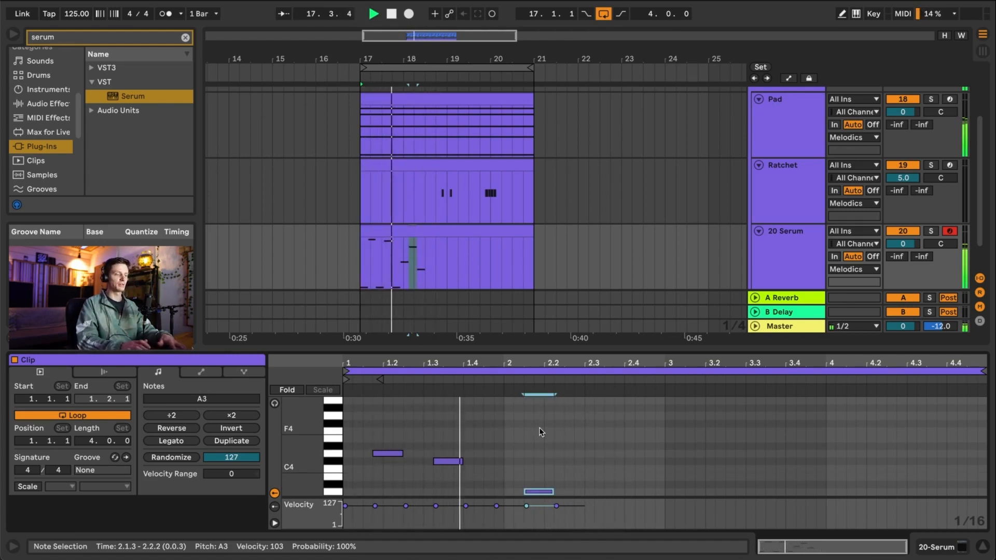
pyautogui.hotkey('shift', 'Up')
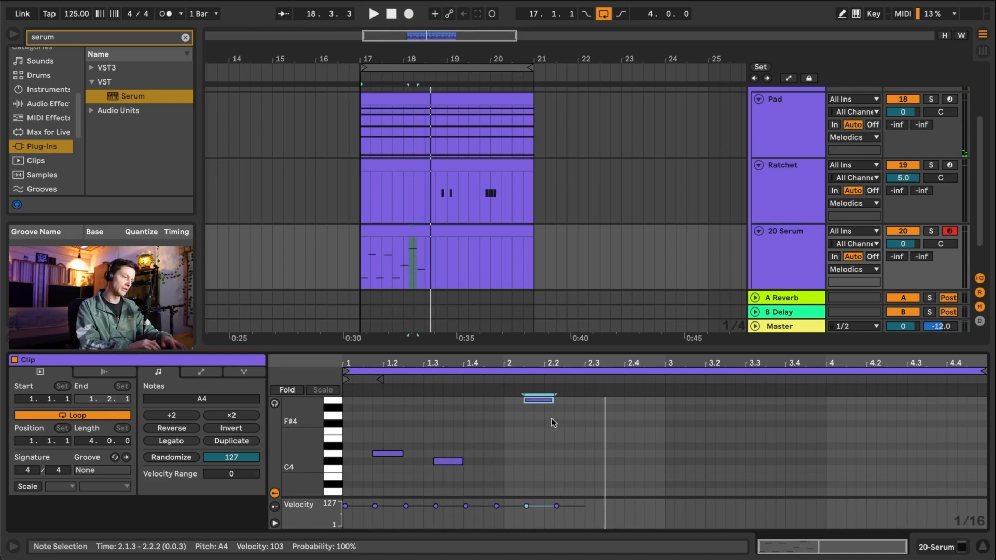
pyautogui.scroll(3, 549, 471)
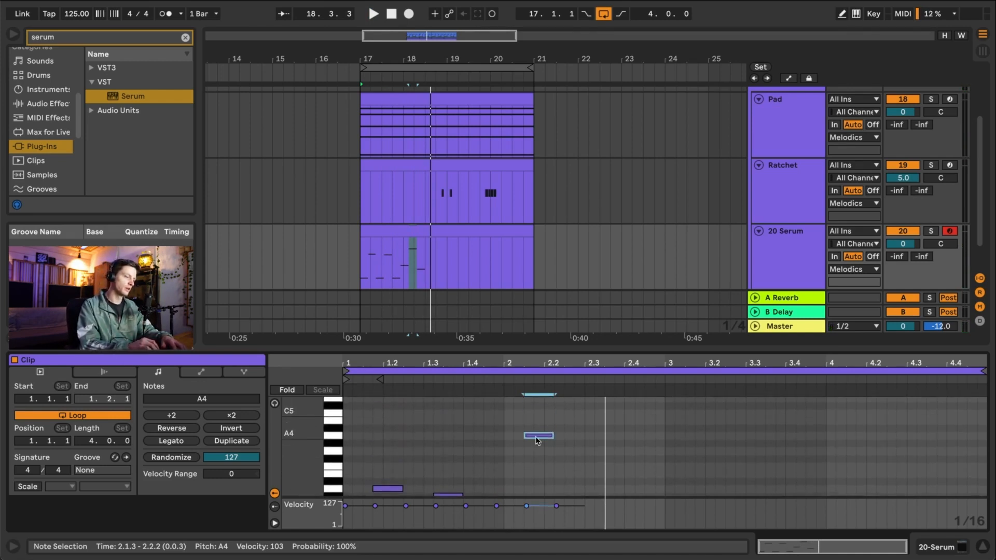
pyautogui.click(569, 446)
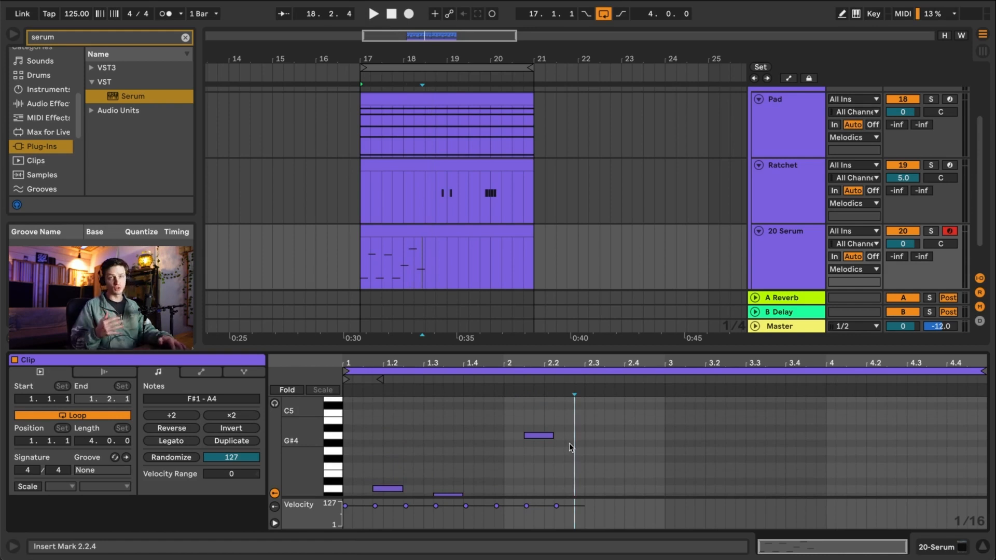
# - Select the clip on the 20 Serum track and open the track's Serum instrument for editing
pyautogui.click(802, 262)
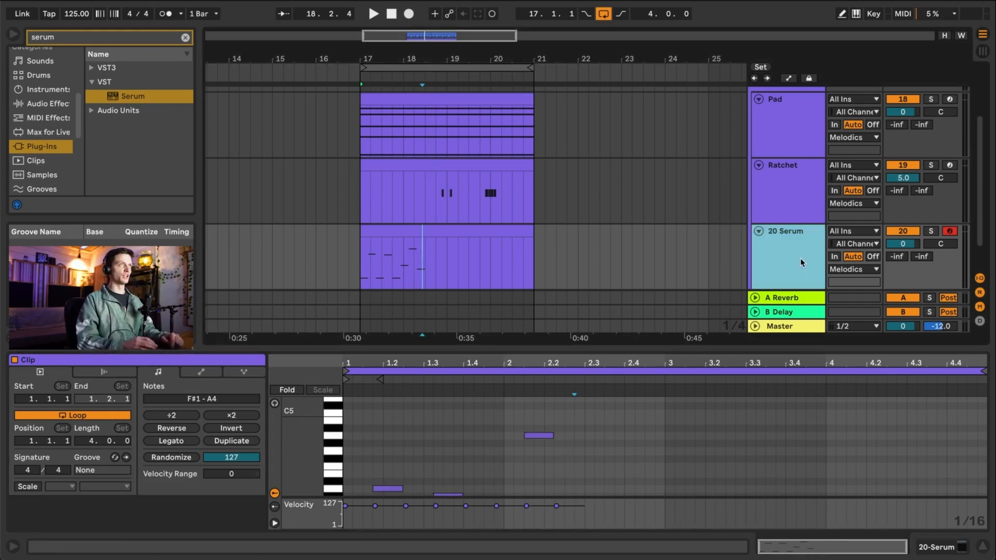
pyautogui.click(458, 437)
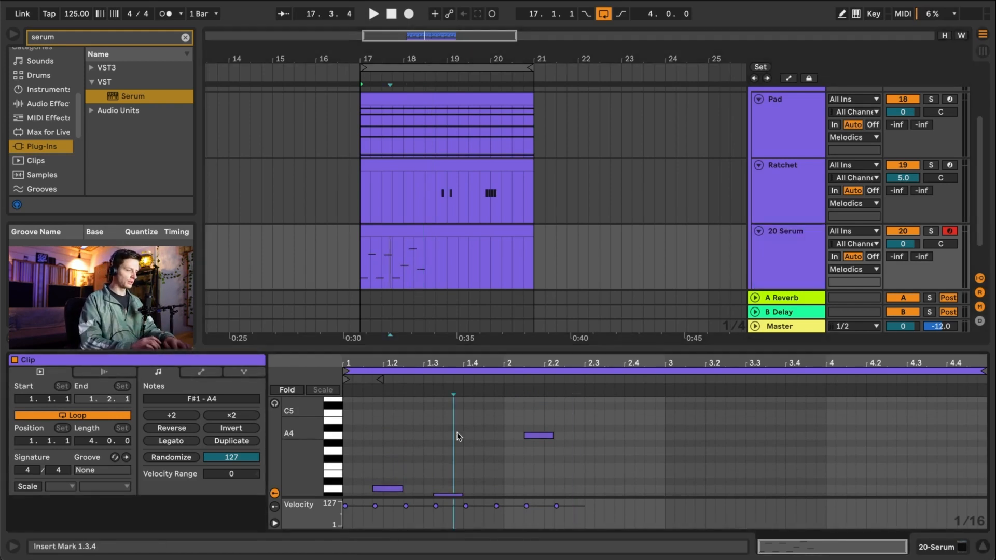
pyautogui.click(751, 279)
pyautogui.click(382, 229)
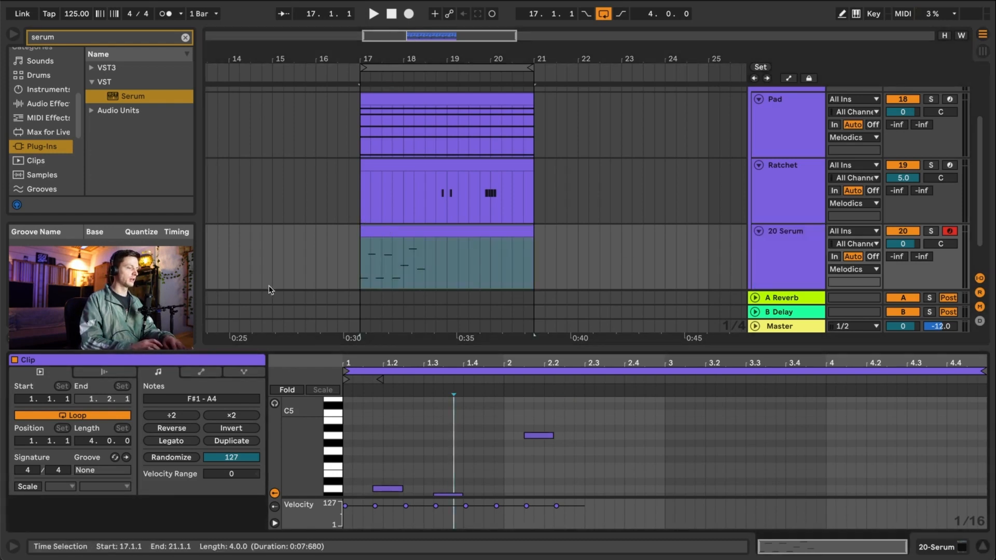
pyautogui.hotkey('shift', 'Tab')
pyautogui.click(48, 396)
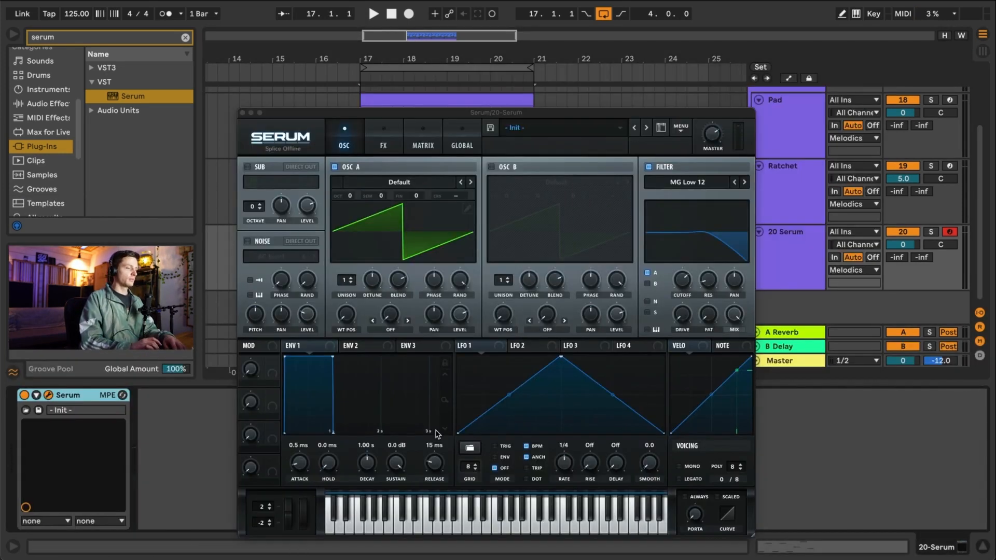
# - Audition the phrase and load the Analog wavetable Basic_Cjw into oscillator A
pyautogui.press('space')
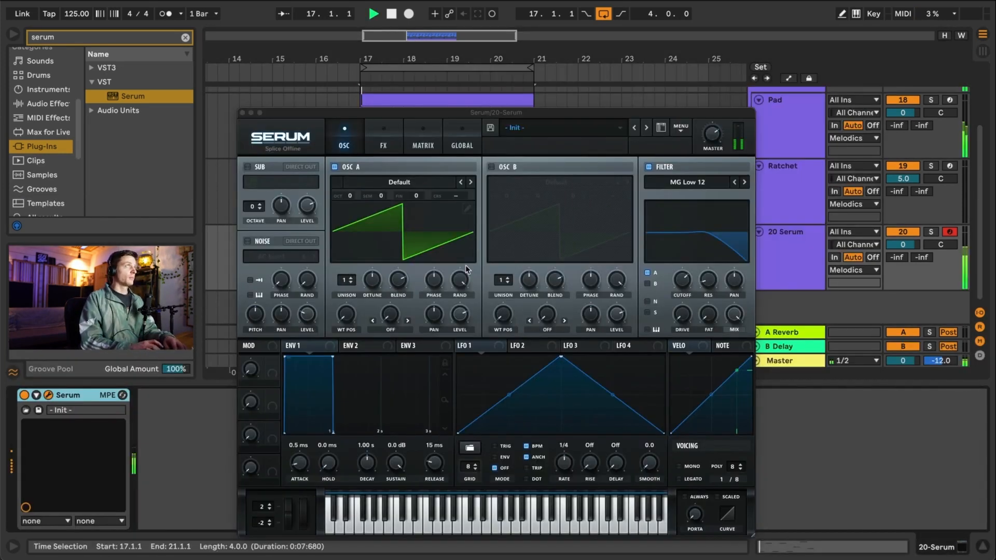
pyautogui.click(377, 181)
pyautogui.moveTo(396, 203)
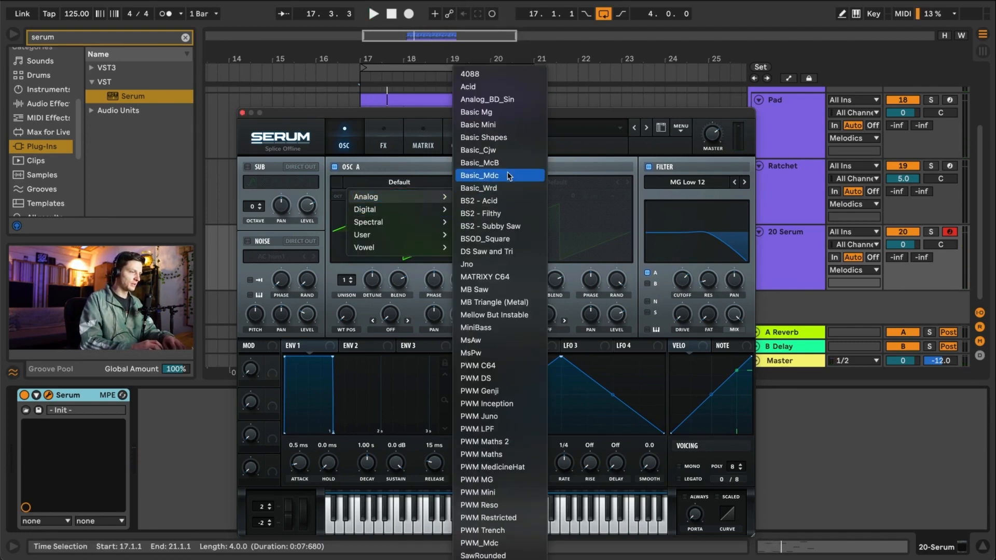
pyautogui.click(510, 151)
# - Enable oscillator B with the Basic_Cjw wavetable, route it through the filter and audition the sound
pyautogui.click(492, 167)
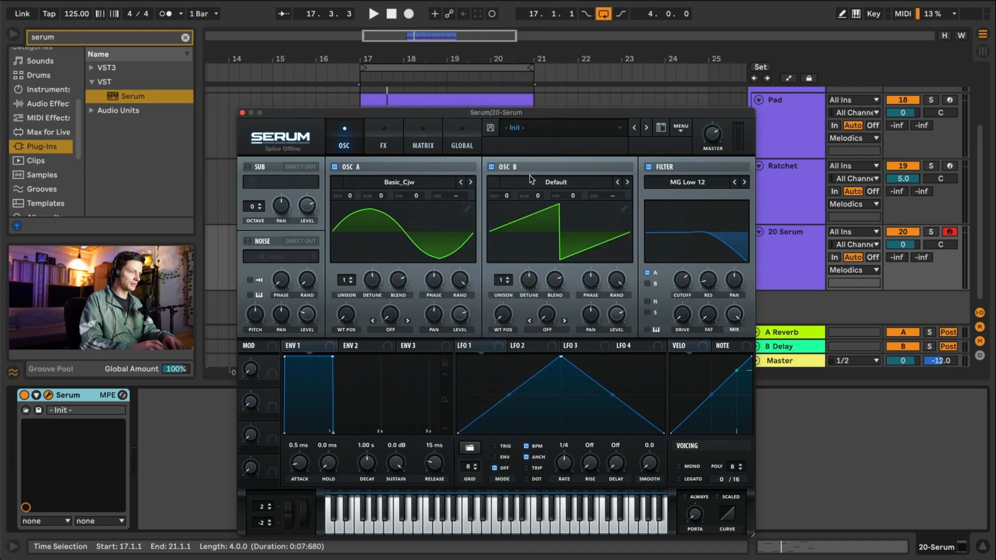
pyautogui.click(547, 181)
pyautogui.click(667, 152)
pyautogui.press('space')
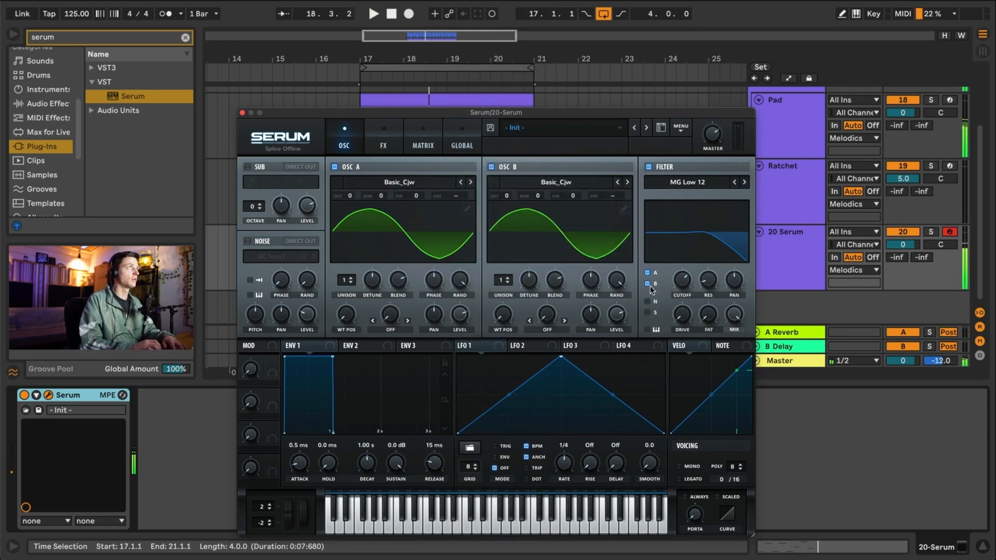
# - Lower oscillator A by one octave and raise its wavetable position to a saw-like wave during playback
pyautogui.press('space')
pyautogui.click(351, 196)
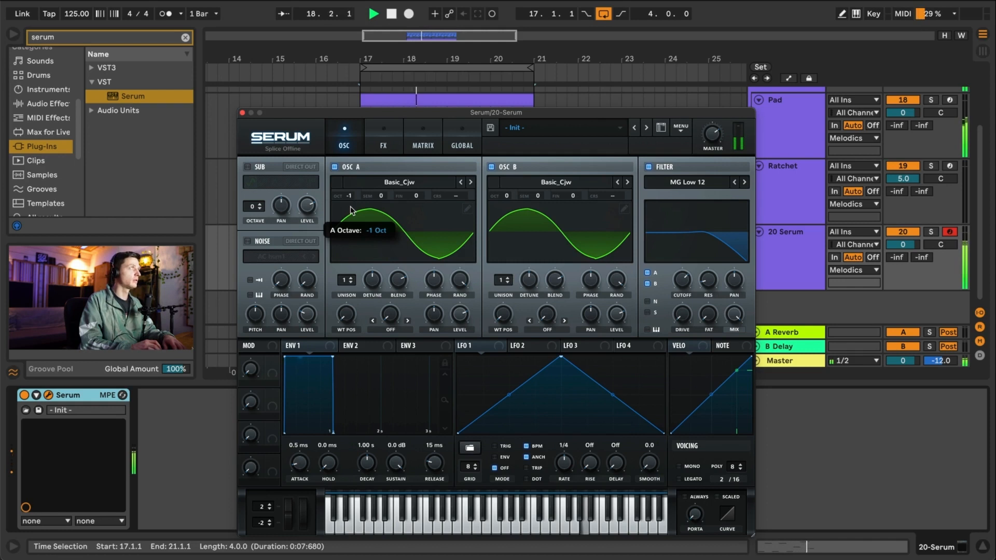
pyautogui.moveTo(347, 314); pyautogui.dragTo(383, 245)
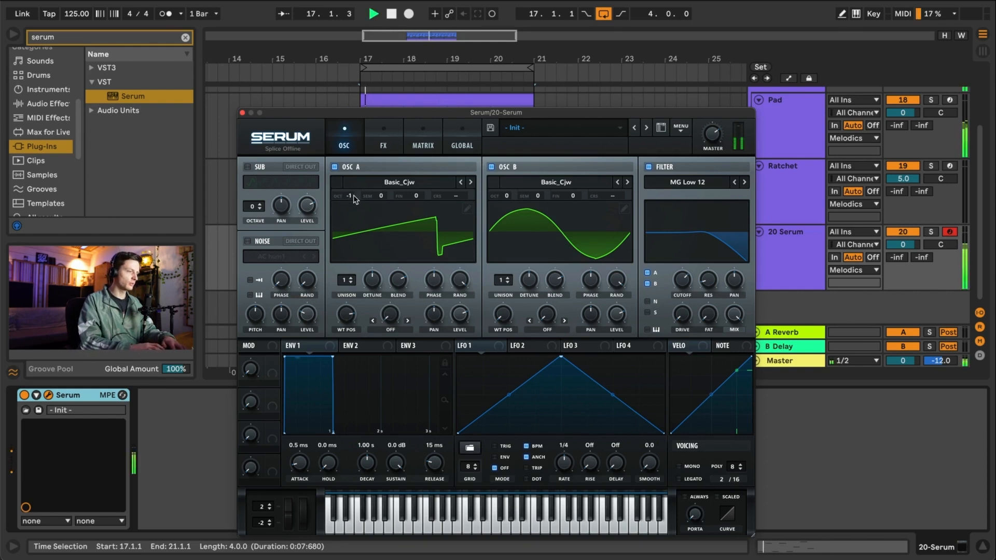
pyautogui.moveTo(355, 199); pyautogui.dragTo(354, 195)
pyautogui.press('space')
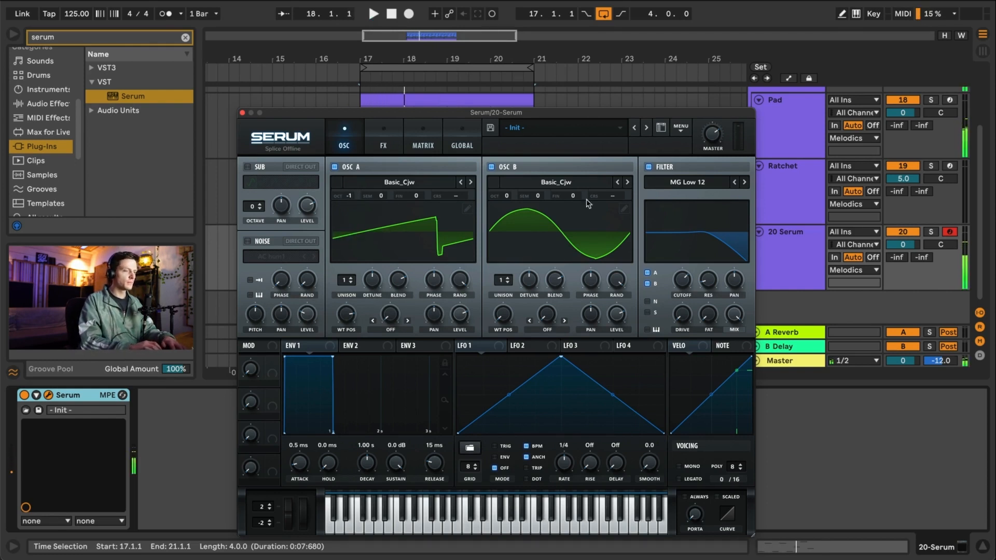
# - Switch oscillator B off to hear oscillator A alone, and switch it back on
pyautogui.click(491, 167)
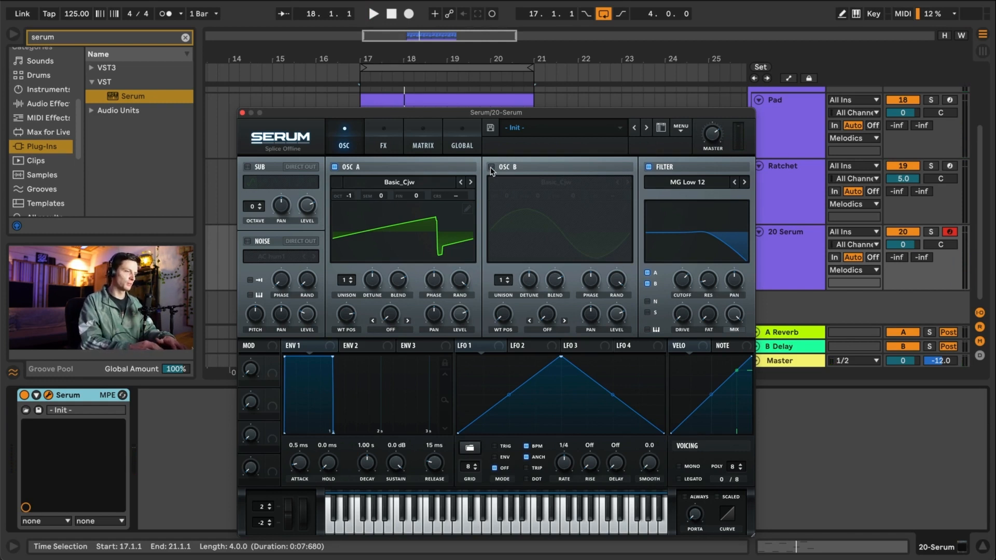
pyautogui.press('space')
pyautogui.click(491, 167)
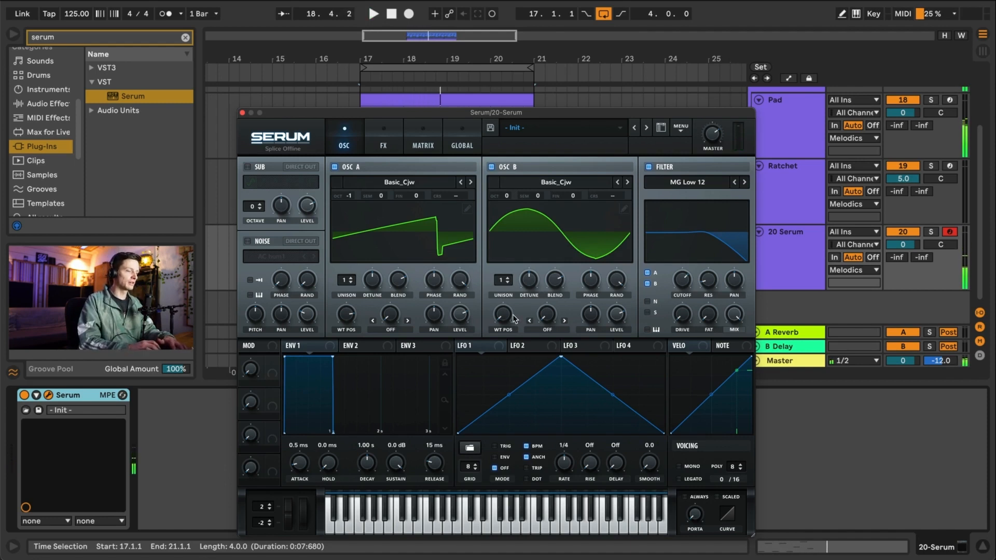
# - Raise oscillator B's wavetable position to a saw-like wave and give it 4 unison voices, adjusting the unison blend
pyautogui.moveTo(515, 318); pyautogui.dragTo(535, 209)
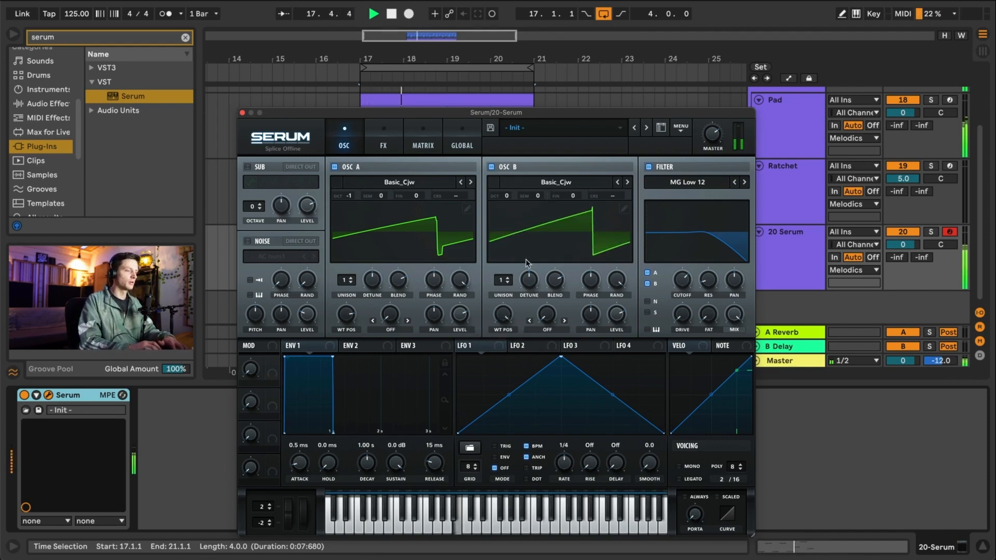
pyautogui.moveTo(503, 281); pyautogui.dragTo(512, 255)
pyautogui.moveTo(556, 284); pyautogui.dragTo(529, 347)
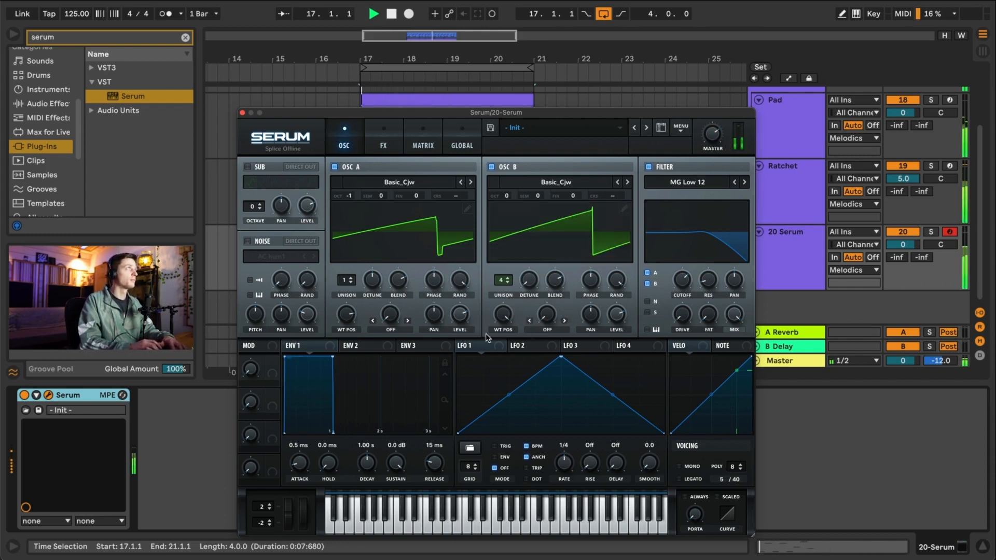
# - Give oscillator A 2 unison voices with adjusted detune and set the filter cutoff to about 1212 Hz during playback
pyautogui.click(351, 278)
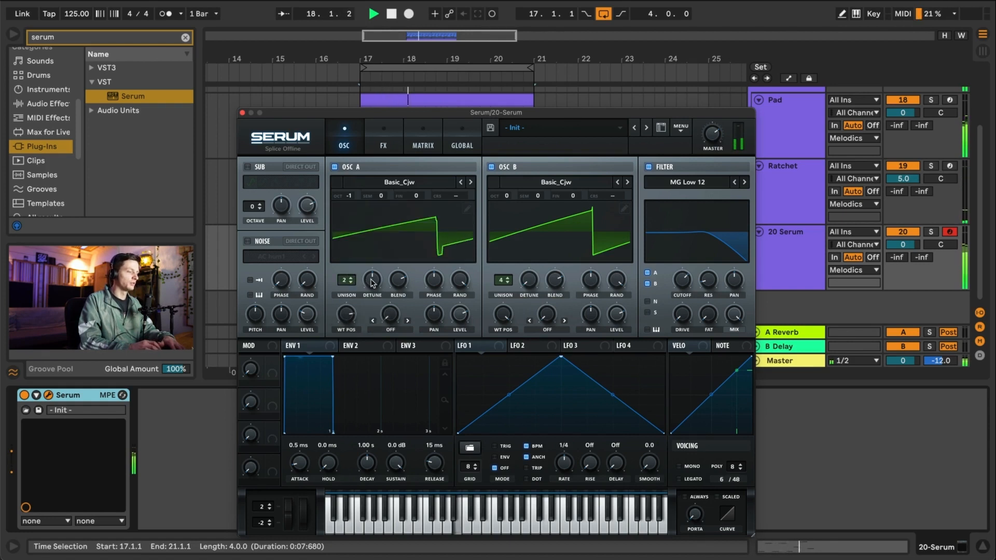
pyautogui.moveTo(371, 282); pyautogui.dragTo(376, 298)
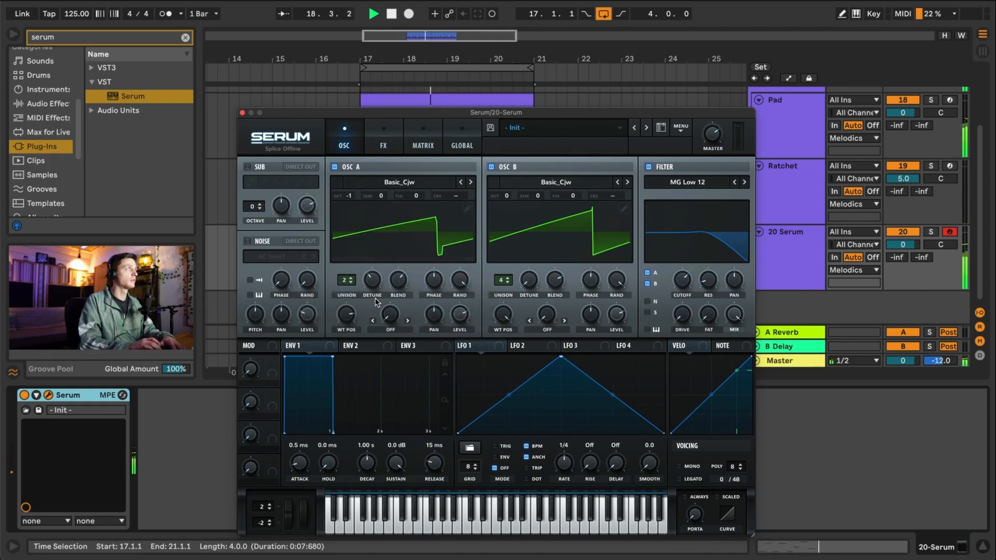
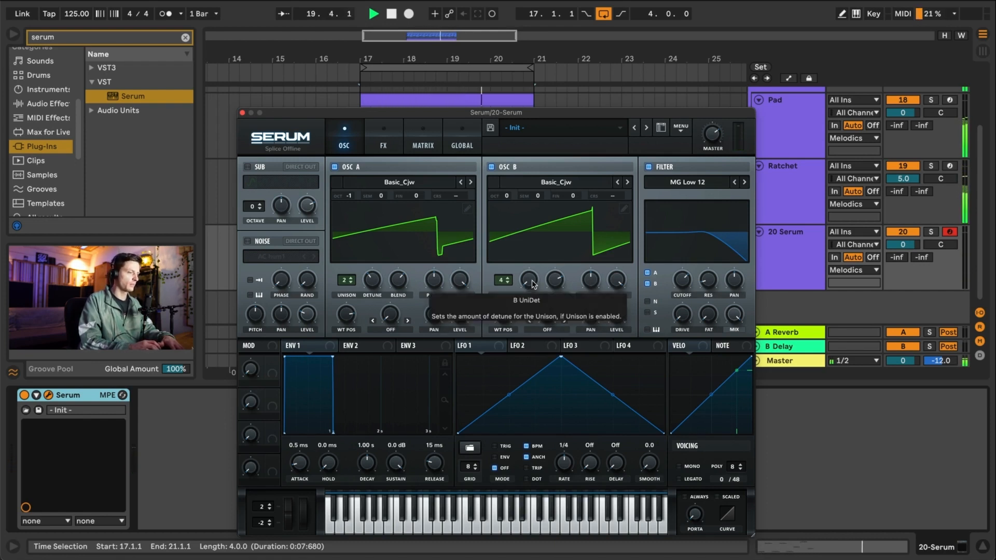
pyautogui.moveTo(682, 301)
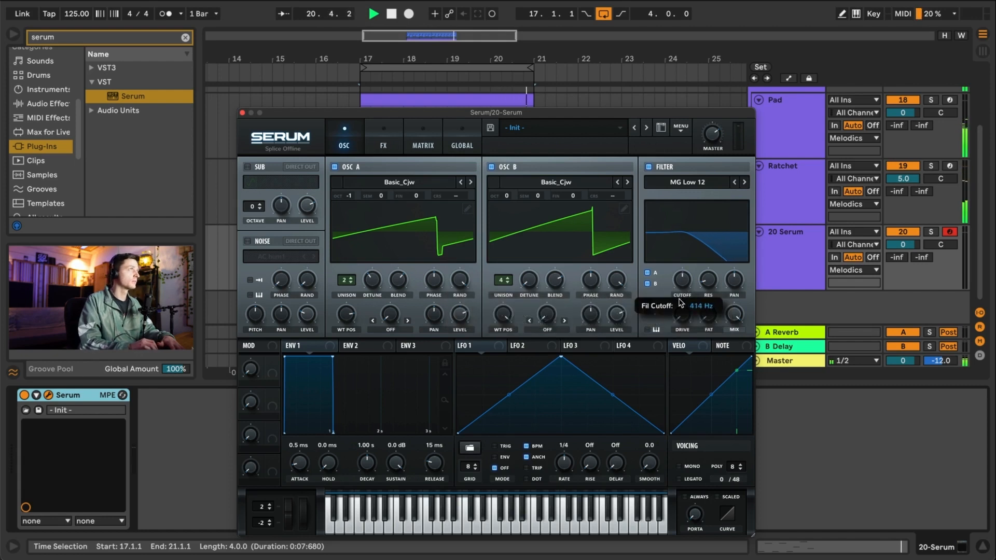
pyautogui.moveTo(680, 299); pyautogui.dragTo(681, 294)
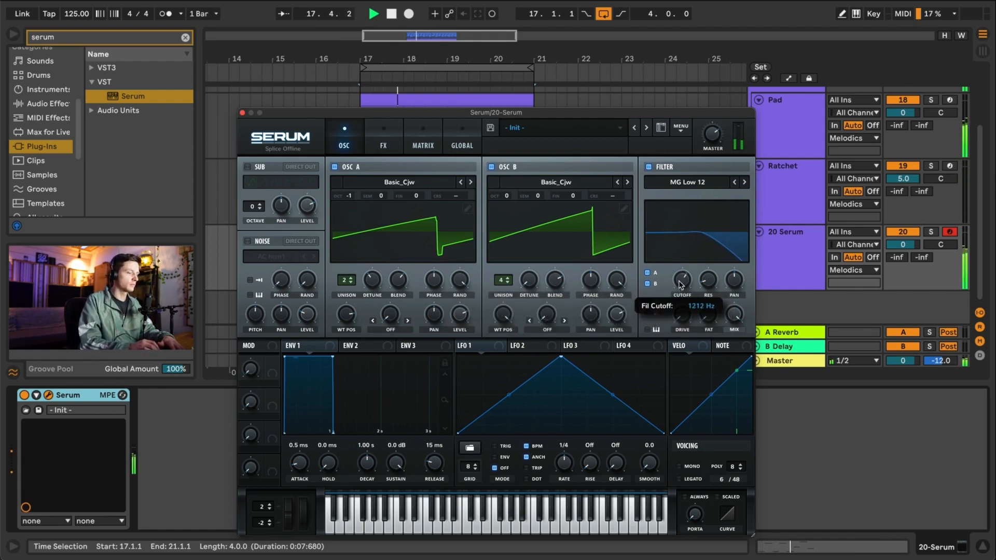
pyautogui.press('space')
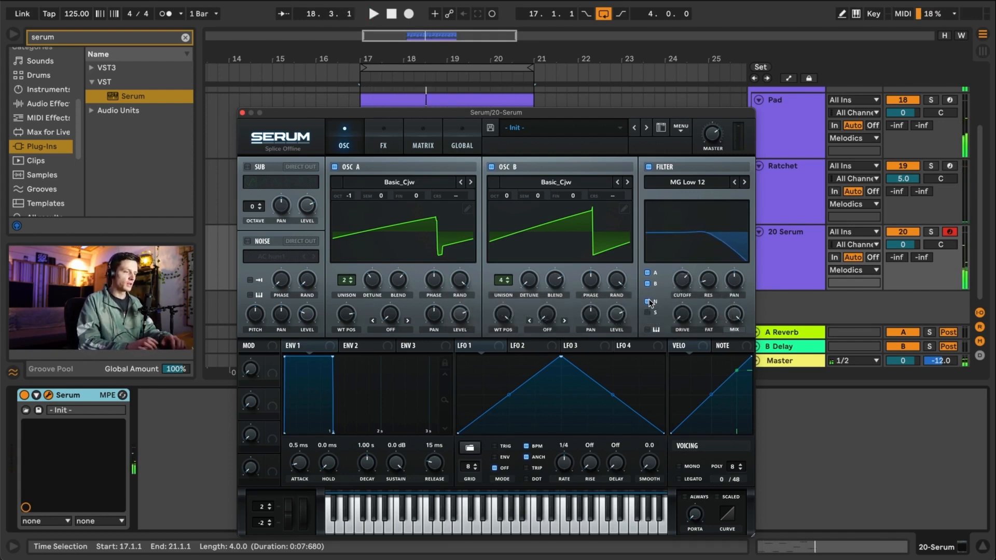
# - Enable the noise oscillator with the analog BrightWhite sample and adjust its pitch and level during playback
pyautogui.click(250, 243)
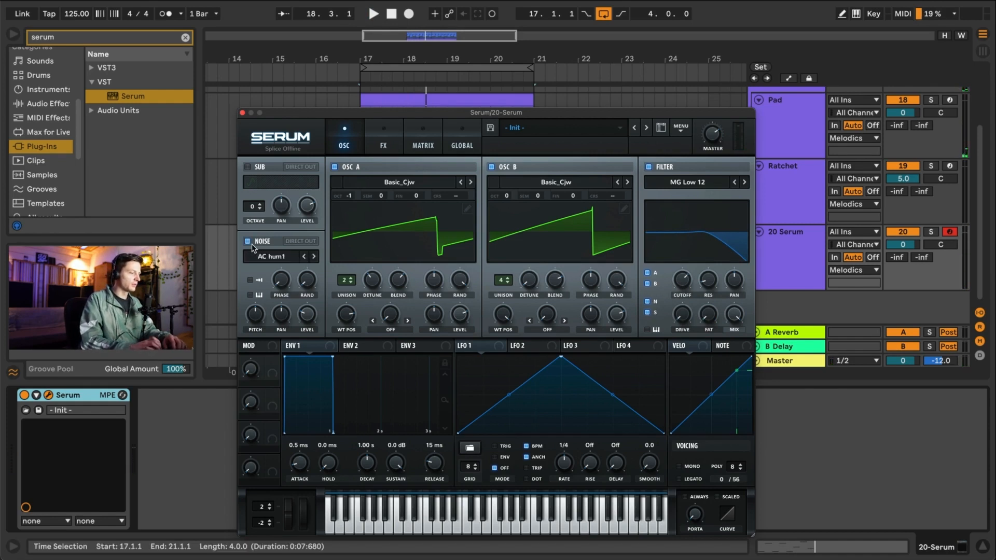
pyautogui.click(263, 253)
pyautogui.moveTo(283, 262)
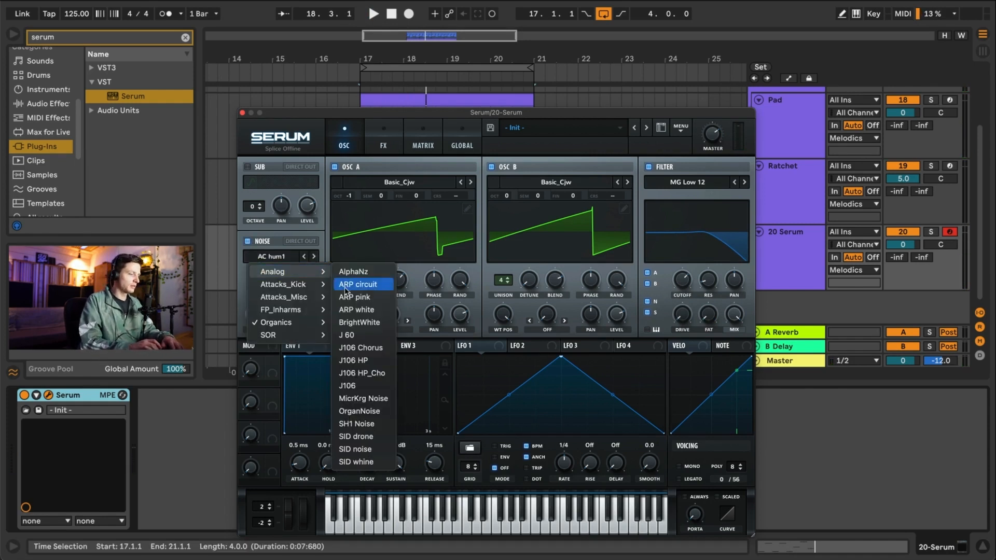
pyautogui.click(358, 326)
pyautogui.press('space')
pyautogui.moveTo(312, 316)
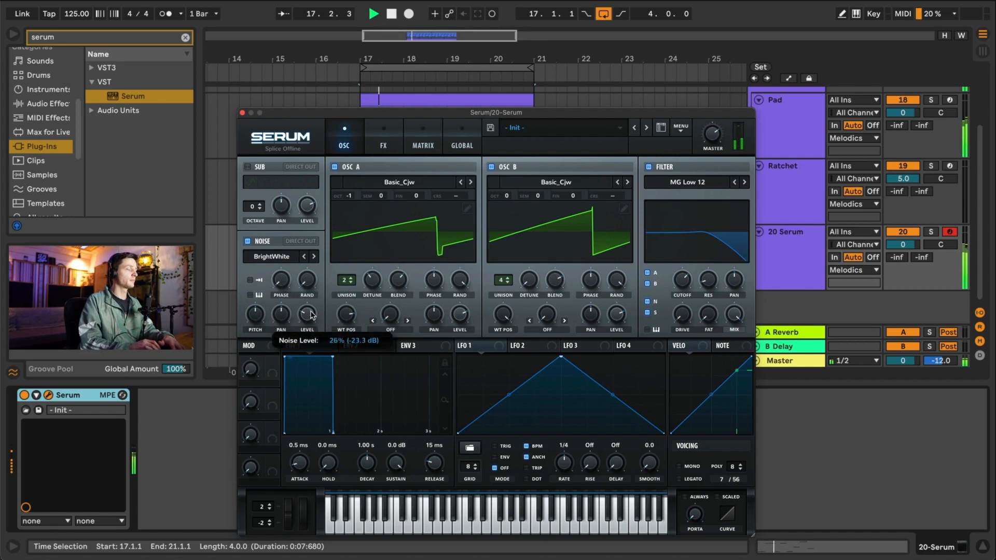
pyautogui.moveTo(313, 260); pyautogui.dragTo(313, 301)
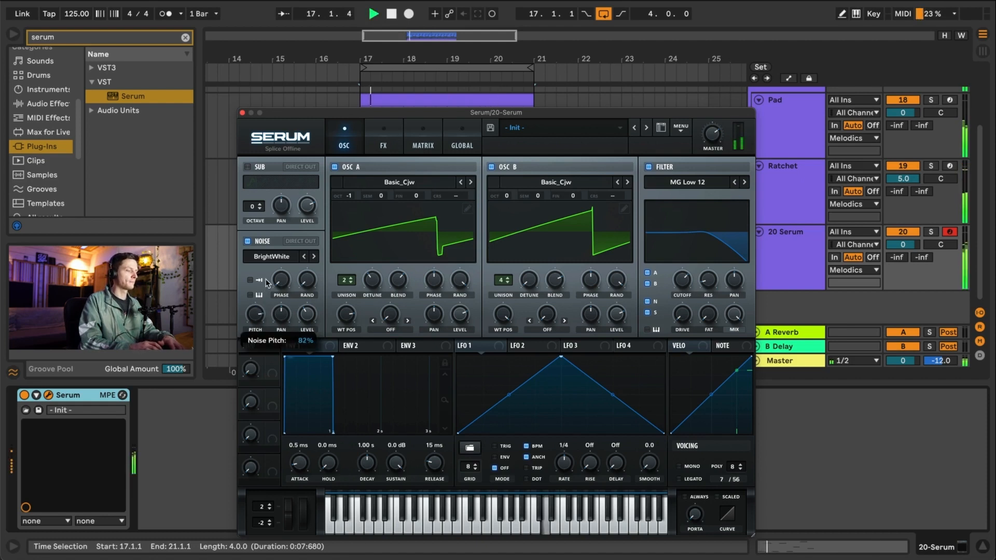
pyautogui.moveTo(308, 314); pyautogui.dragTo(300, 342)
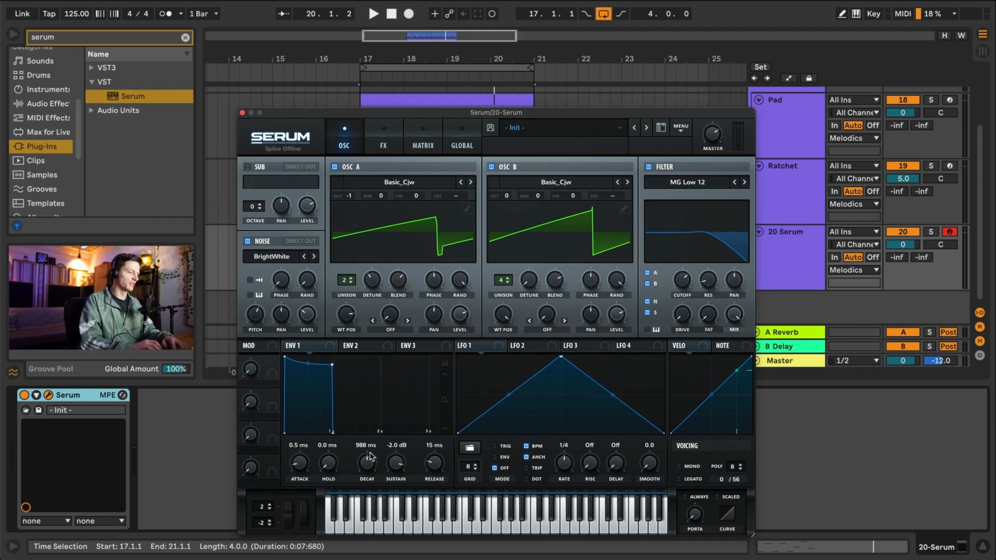
# - Lengthen envelope 1's release to about 243 ms during playback
pyautogui.press('space')
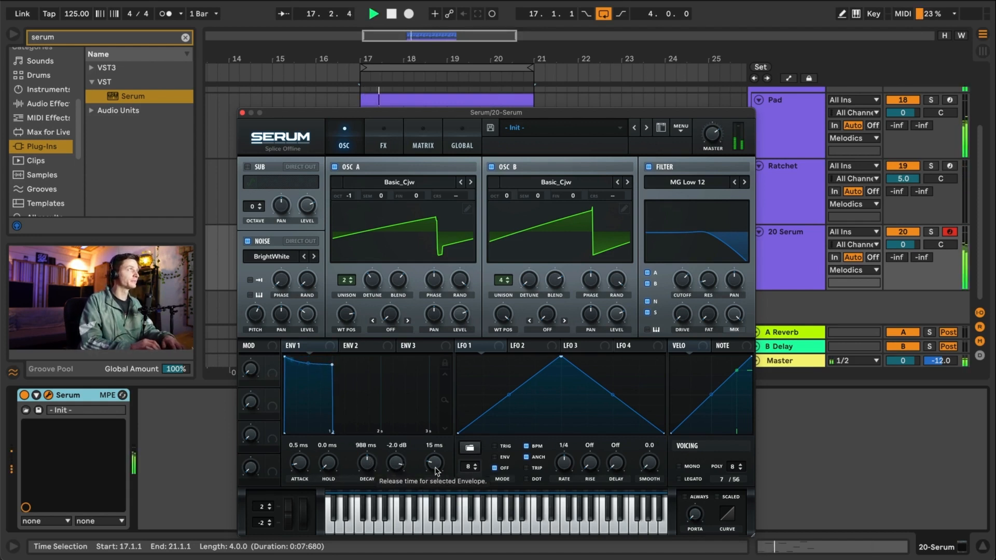
pyautogui.moveTo(435, 471); pyautogui.dragTo(438, 441)
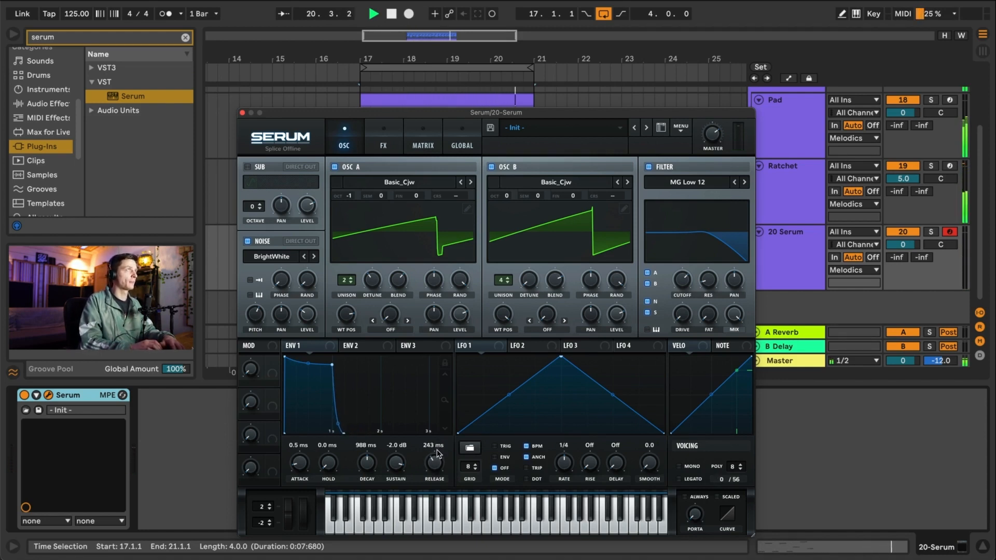
# - Add Serum's Tube distortion effect and raise its drive while the loop plays
pyautogui.click(384, 145)
pyautogui.press('space')
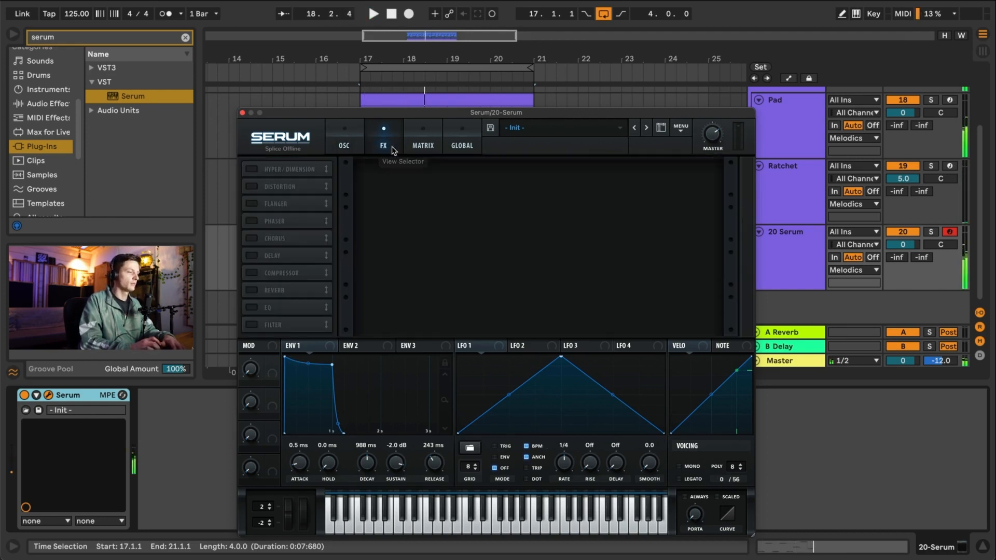
pyautogui.press('space')
pyautogui.click(252, 187)
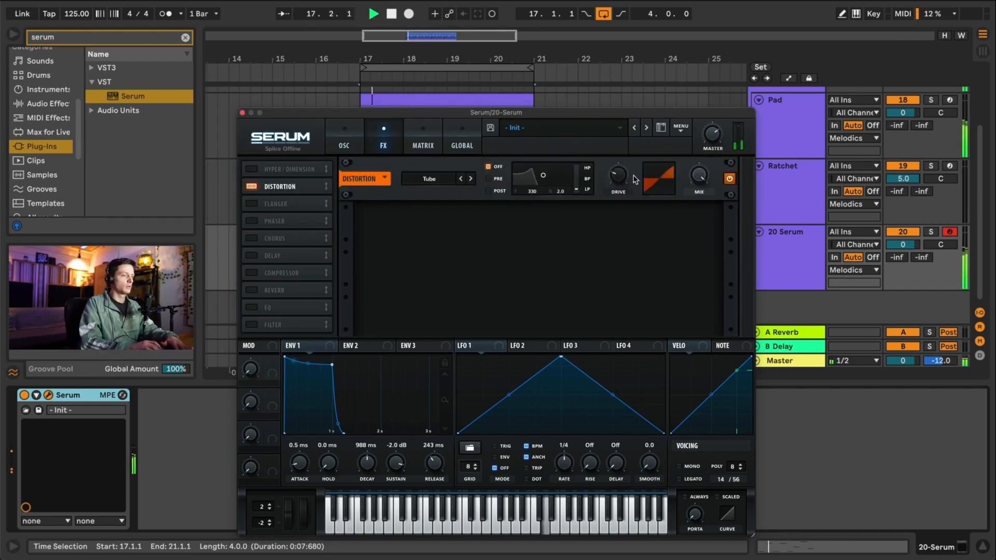
pyautogui.moveTo(619, 178); pyautogui.dragTo(639, 127)
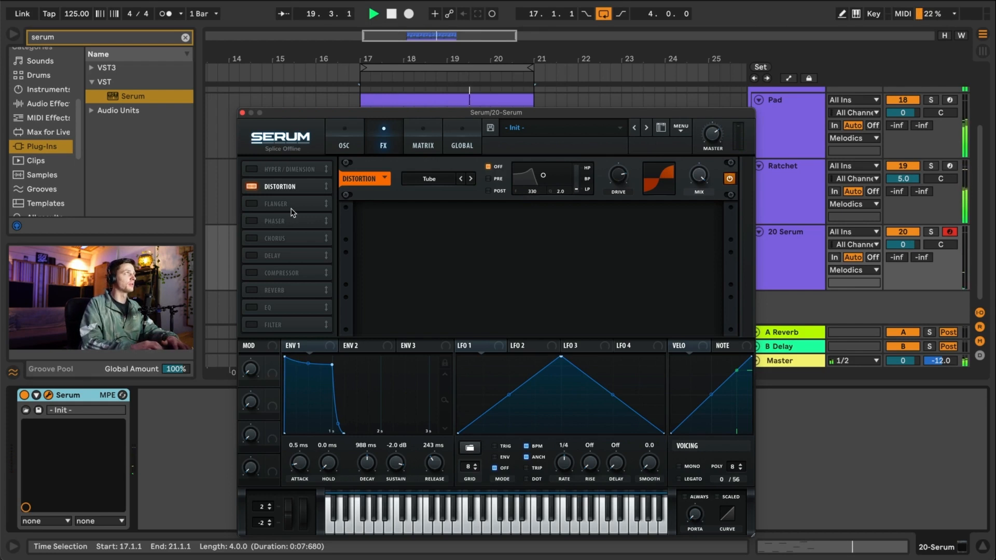
# - Add a Phaser after the distortion with its mix at about 61% and its depth at about 68%
pyautogui.click(252, 222)
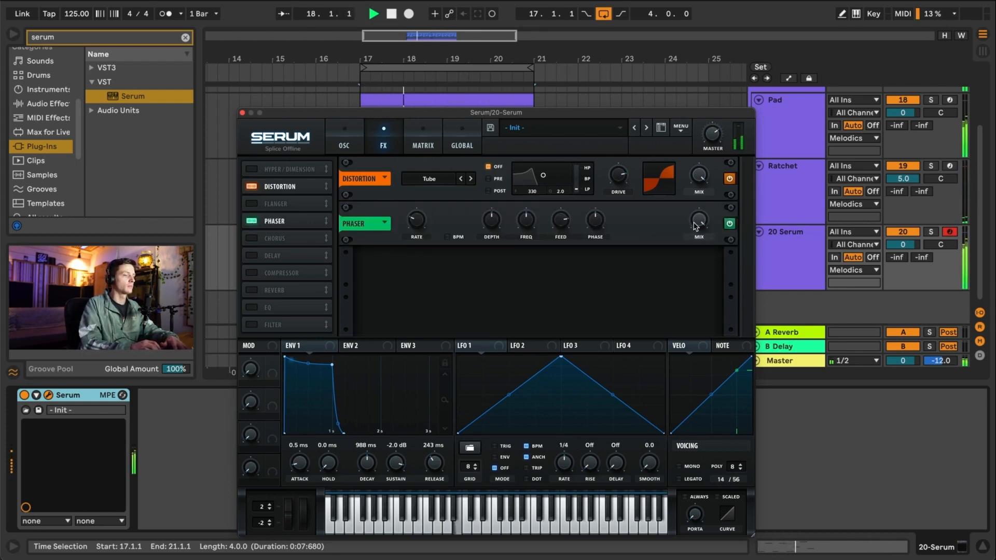
pyautogui.moveTo(700, 222); pyautogui.dragTo(675, 244)
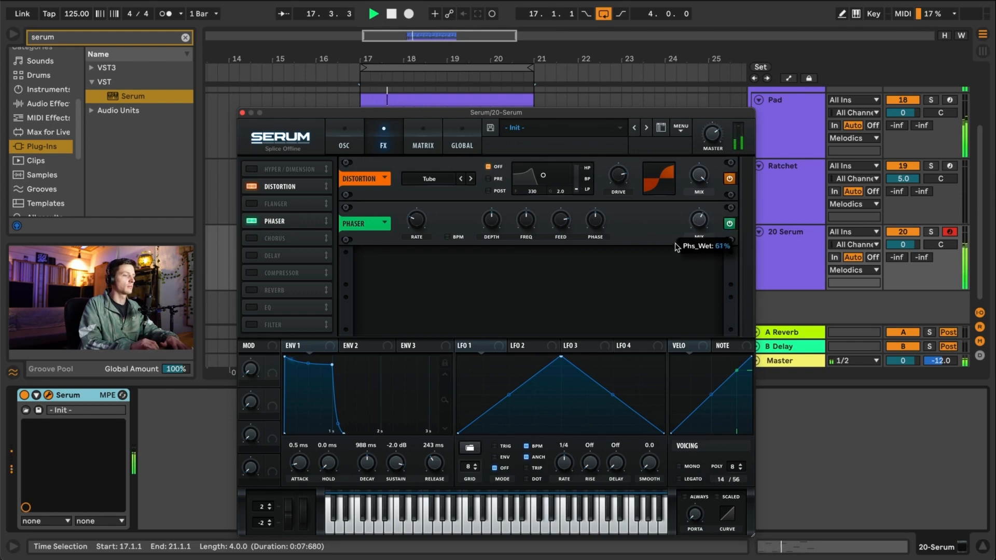
pyautogui.press('space')
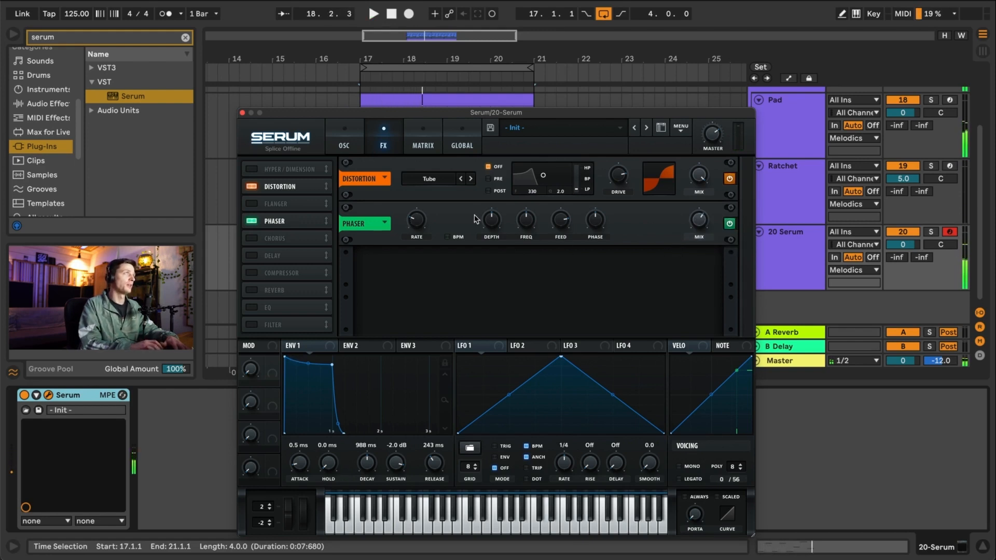
pyautogui.moveTo(490, 224); pyautogui.dragTo(492, 201)
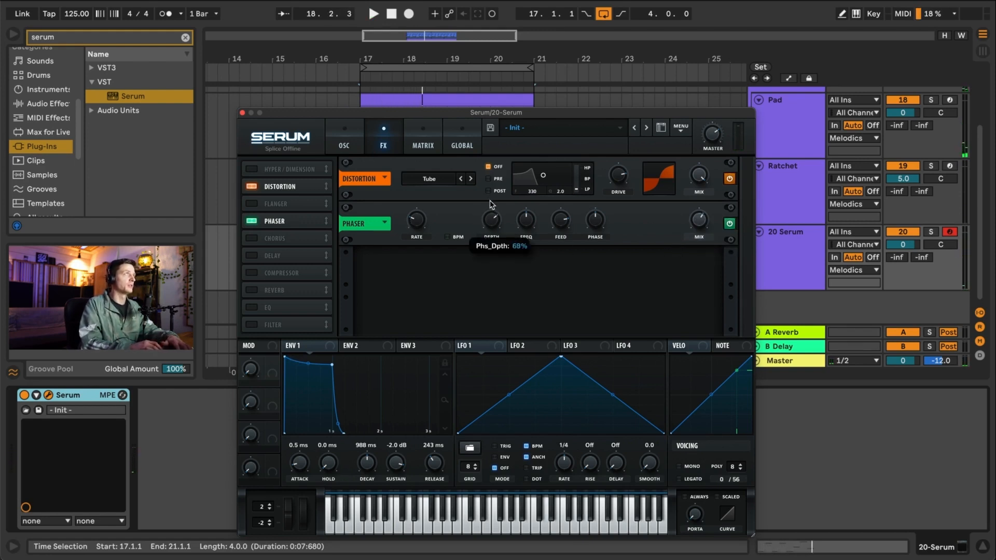
# - Compare the Phaser's mix between dry and almost fully wet during playback and leave it at a low amount
pyautogui.press('space')
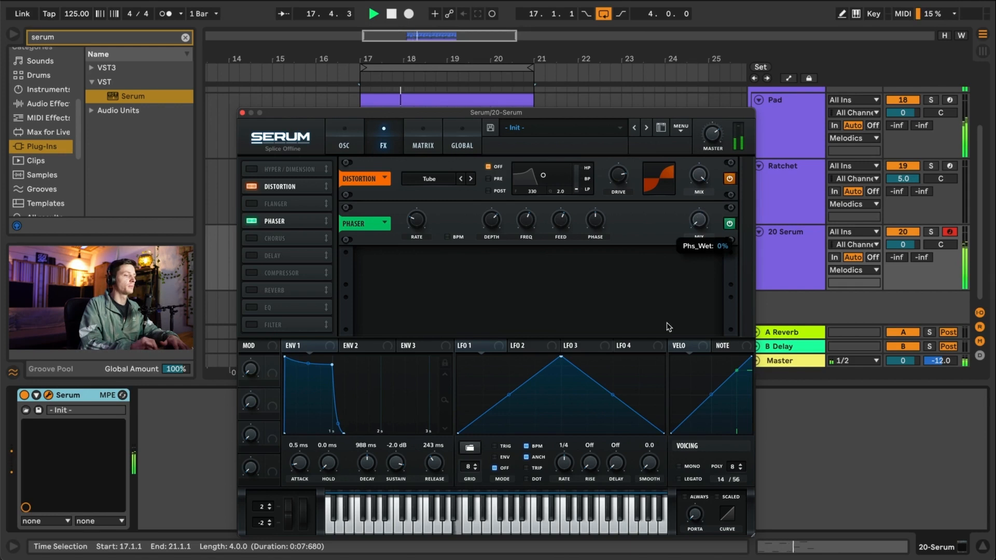
pyautogui.press('space')
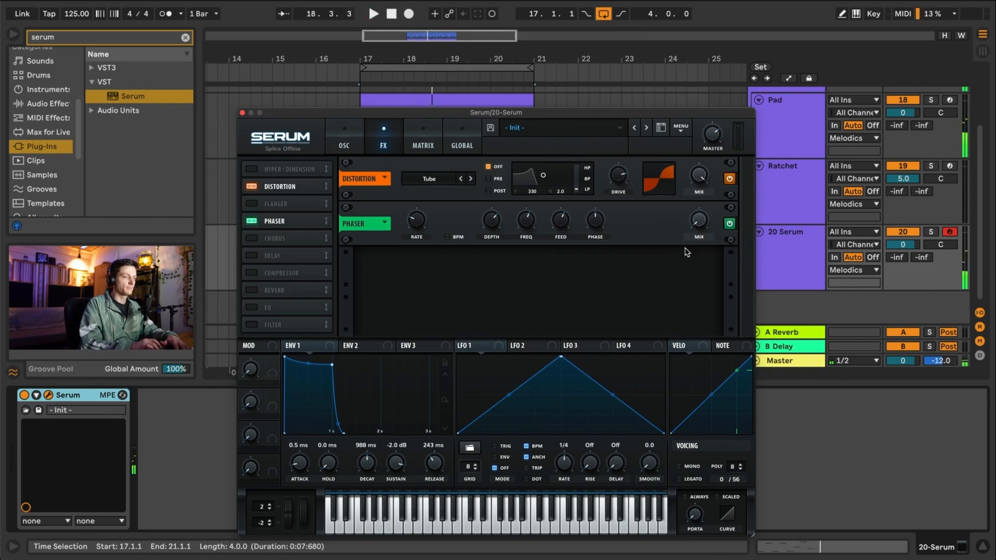
pyautogui.press('space')
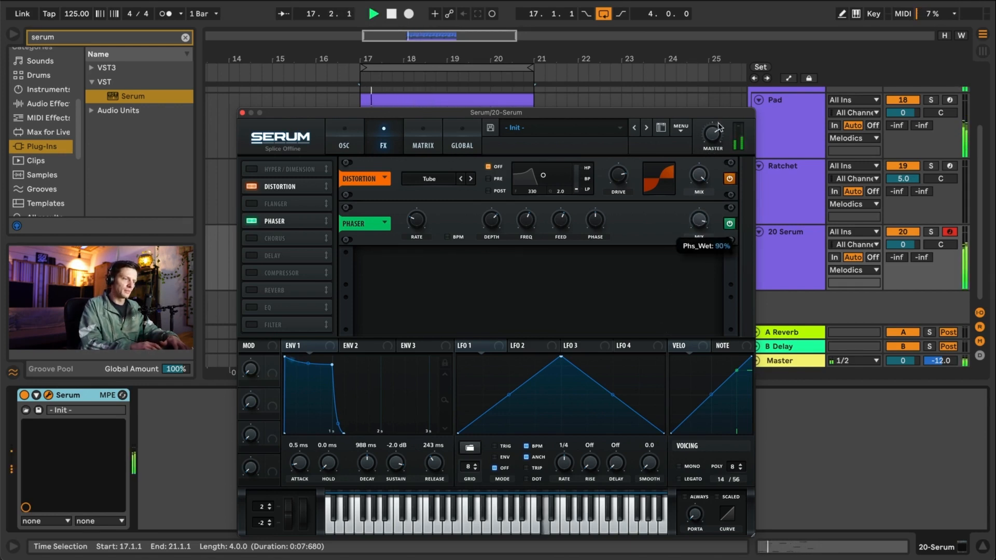
pyautogui.moveTo(725, 98); pyautogui.dragTo(674, 285)
pyautogui.press('space')
pyautogui.moveTo(701, 216); pyautogui.dragTo(701, 199)
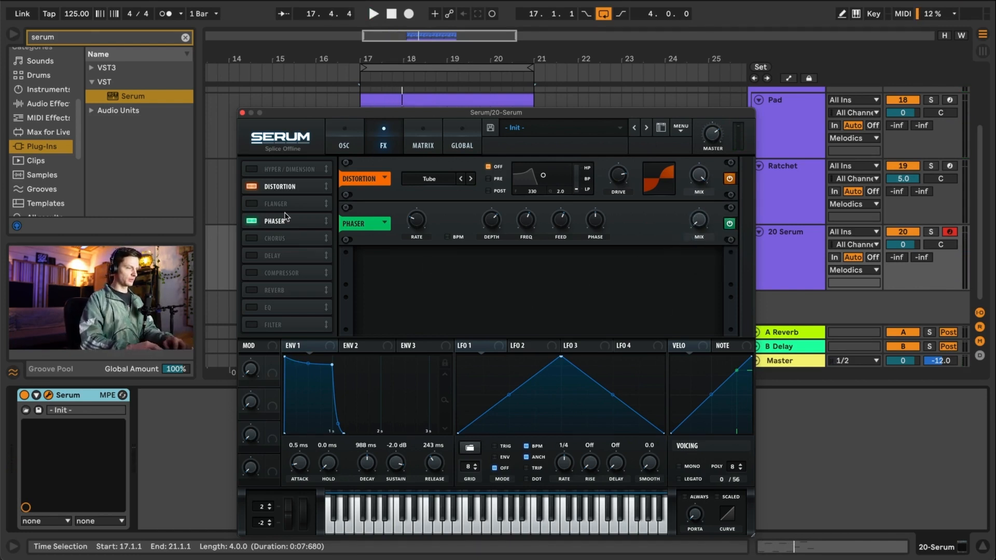
# - Add a Chorus, adjust its delay, feedback and mix, and raise its low-pass filter to about 7920 Hz during playback
pyautogui.click(283, 239)
pyautogui.press('space')
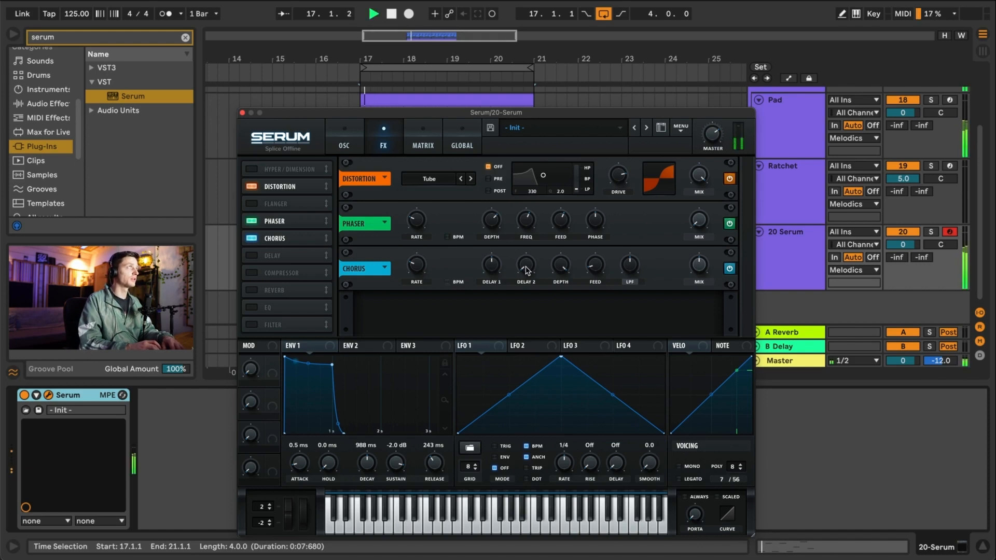
pyautogui.moveTo(557, 266); pyautogui.dragTo(601, 217)
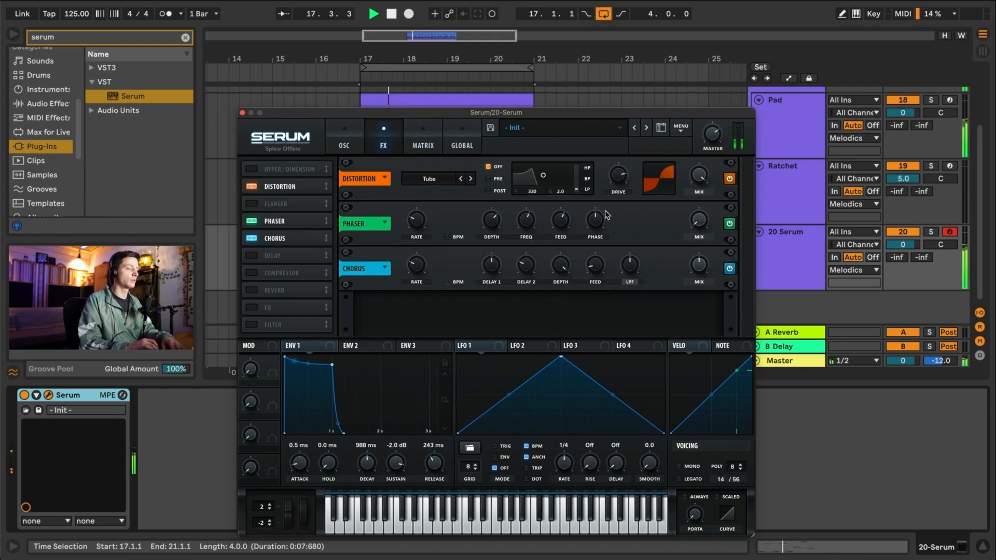
pyautogui.moveTo(596, 262); pyautogui.dragTo(597, 256)
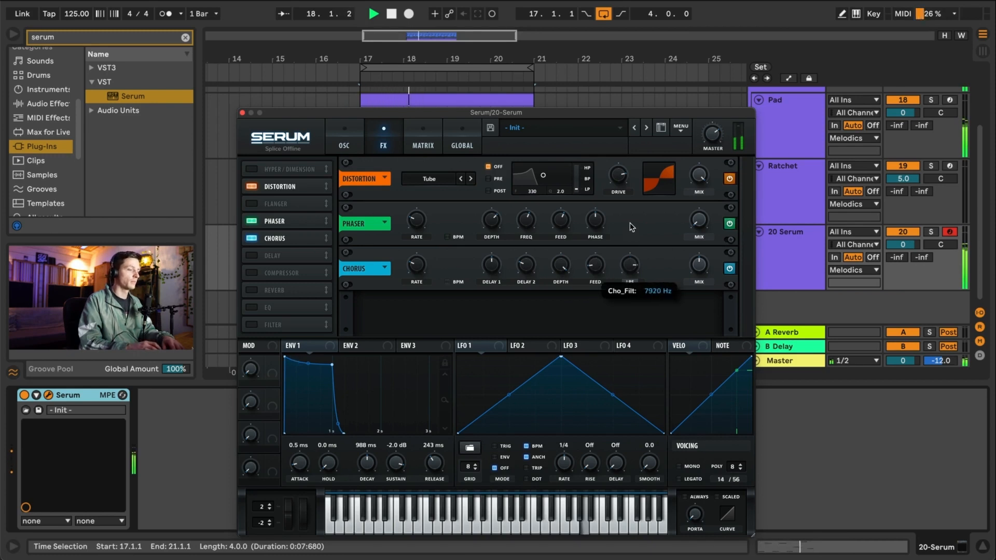
pyautogui.press('space')
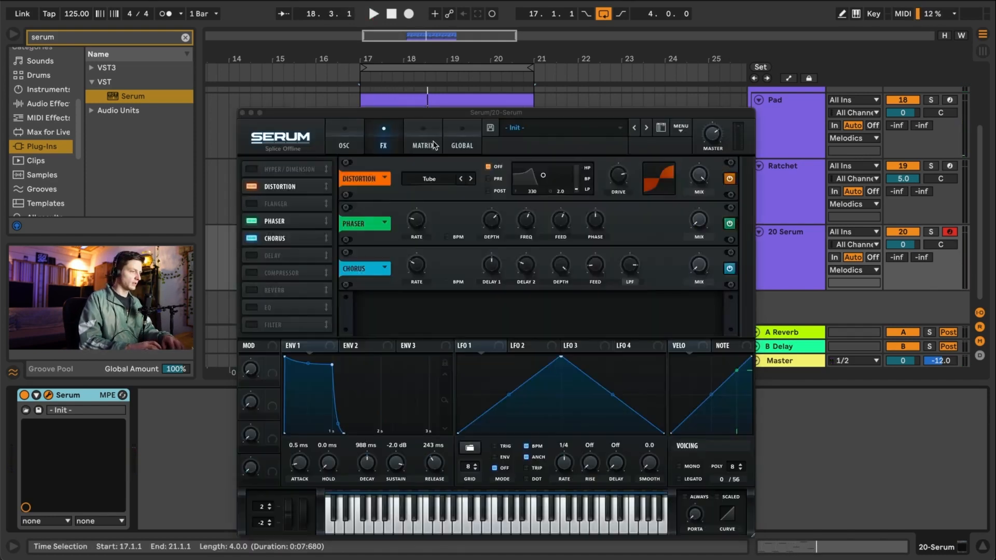
# - Assign LFO 2 as the source of the first two modulation matrix slots while the loop plays
pyautogui.click(423, 143)
pyautogui.scroll(3, 786, 168)
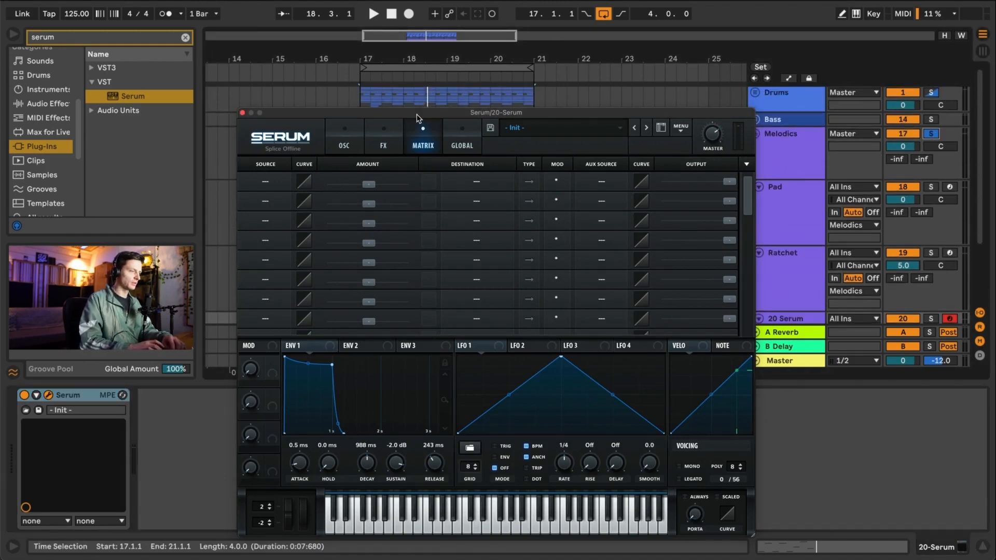
pyautogui.scroll(-3, 792, 241)
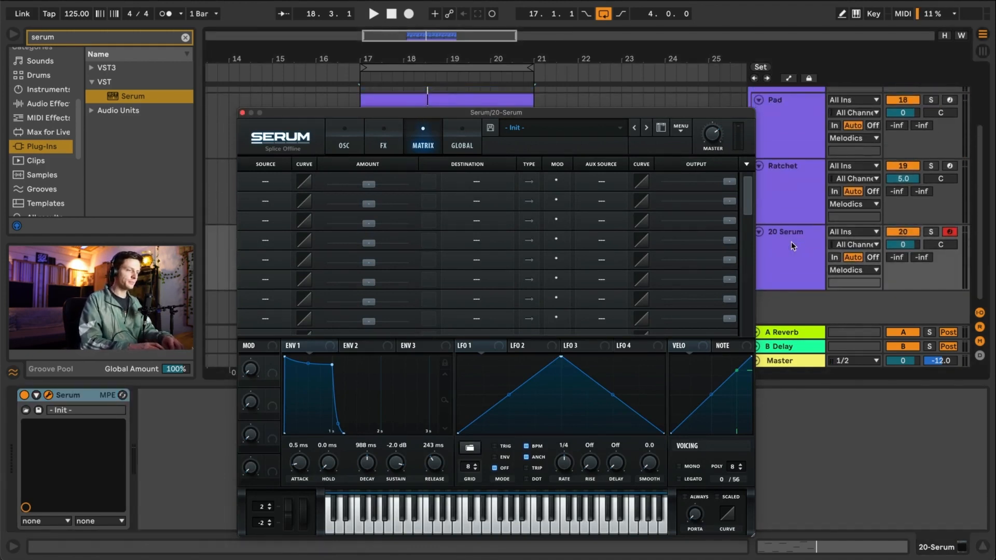
pyautogui.press('space')
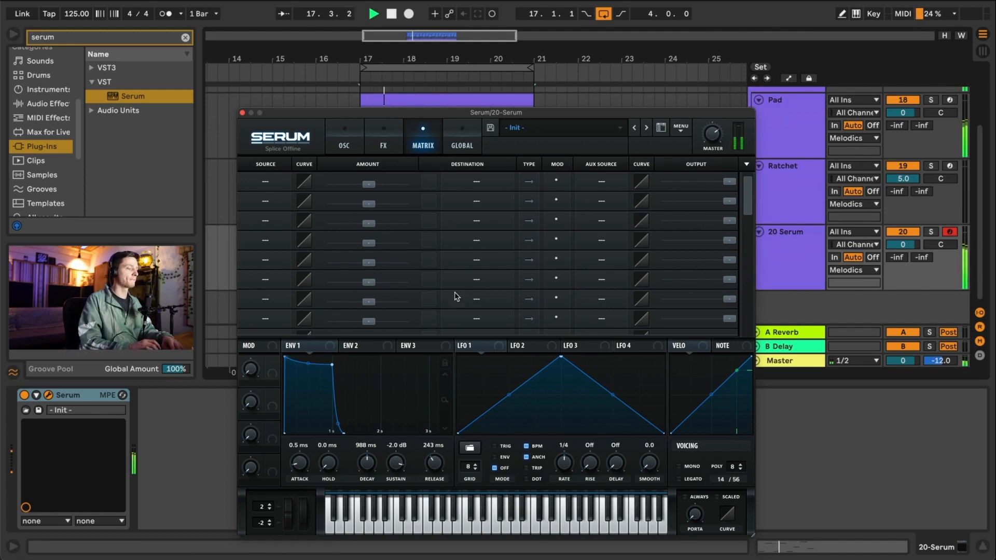
pyautogui.click(526, 347)
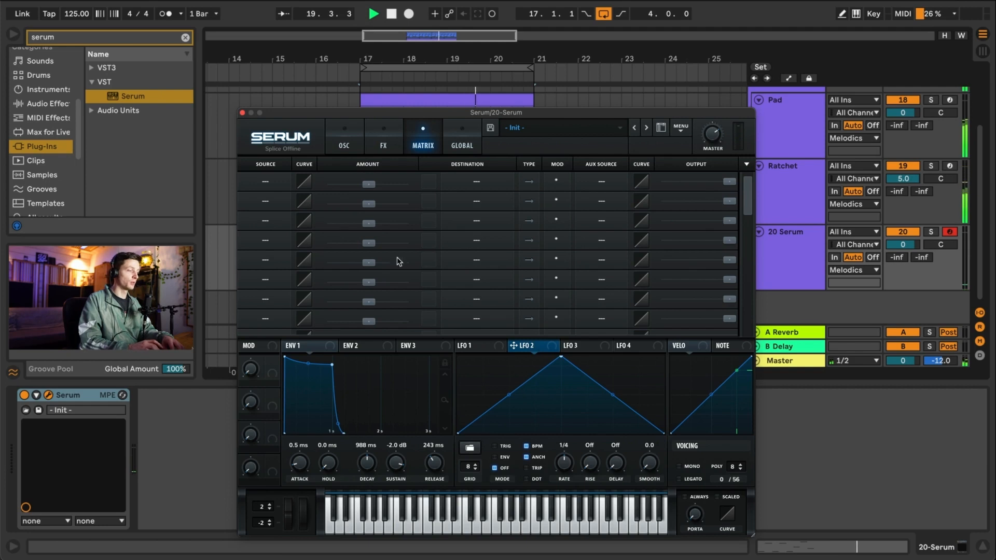
pyautogui.click(265, 182)
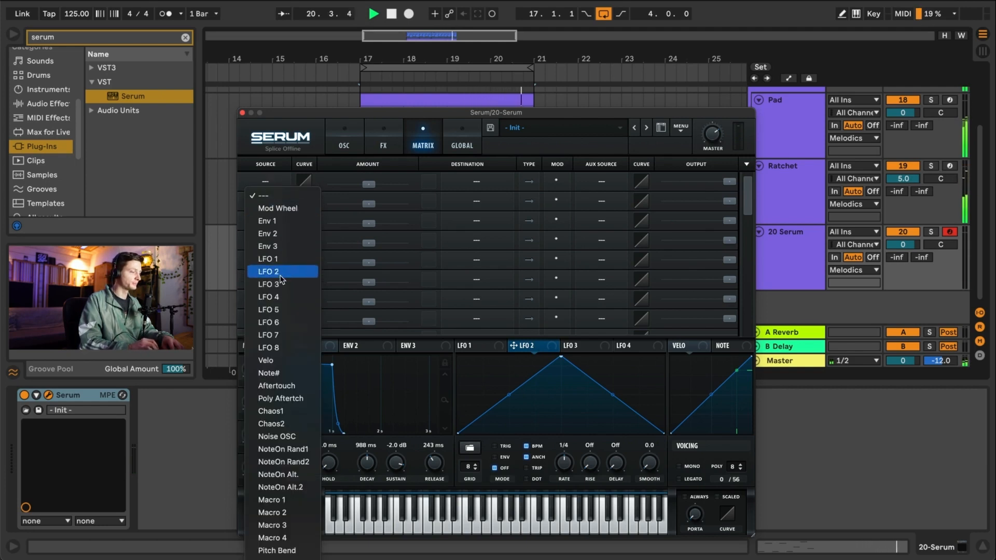
pyautogui.click(280, 275)
pyautogui.click(265, 201)
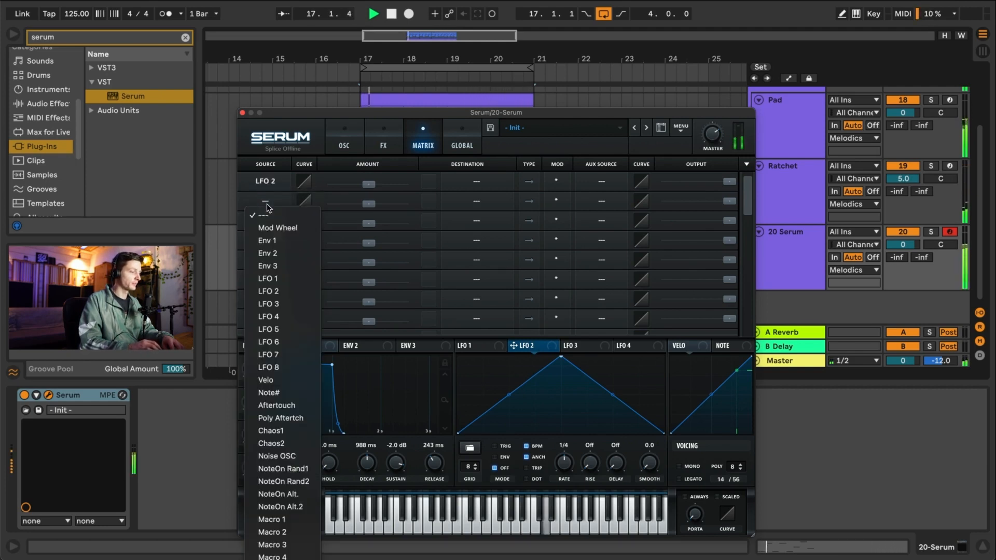
pyautogui.click(281, 291)
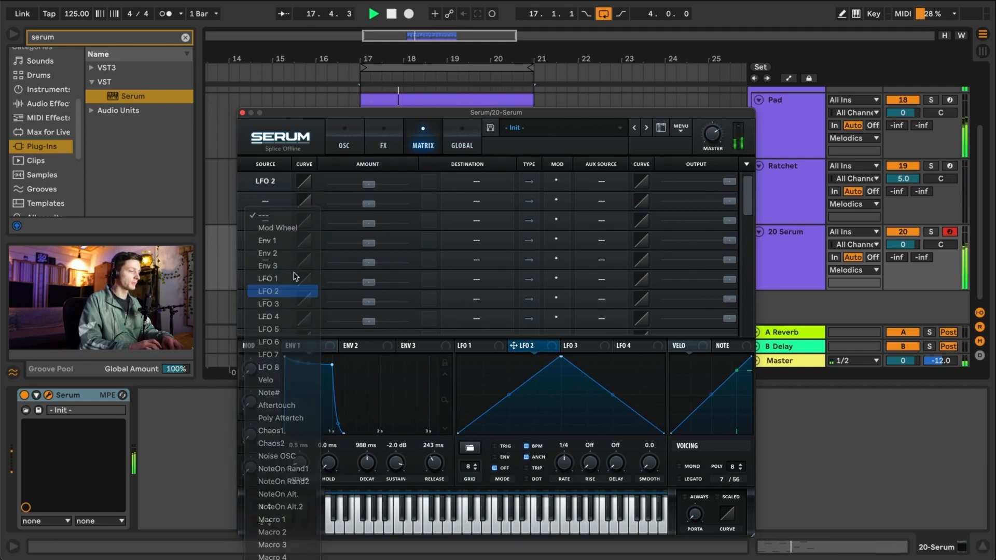
# - Route the two LFO 2 matrix slots to Phs_Wet and Cho_Wet and give both positive amounts, with the chorus stronger
pyautogui.click(472, 184)
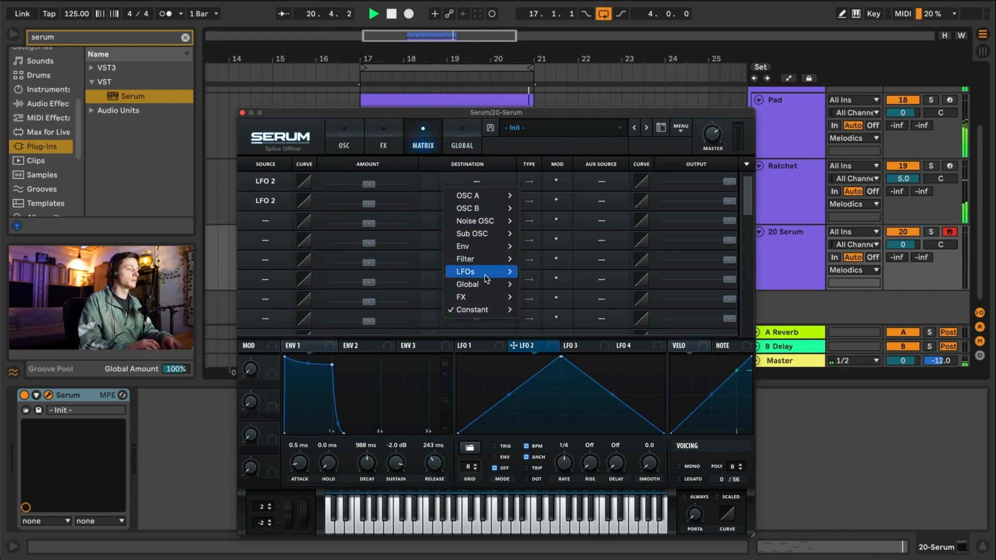
pyautogui.moveTo(479, 298)
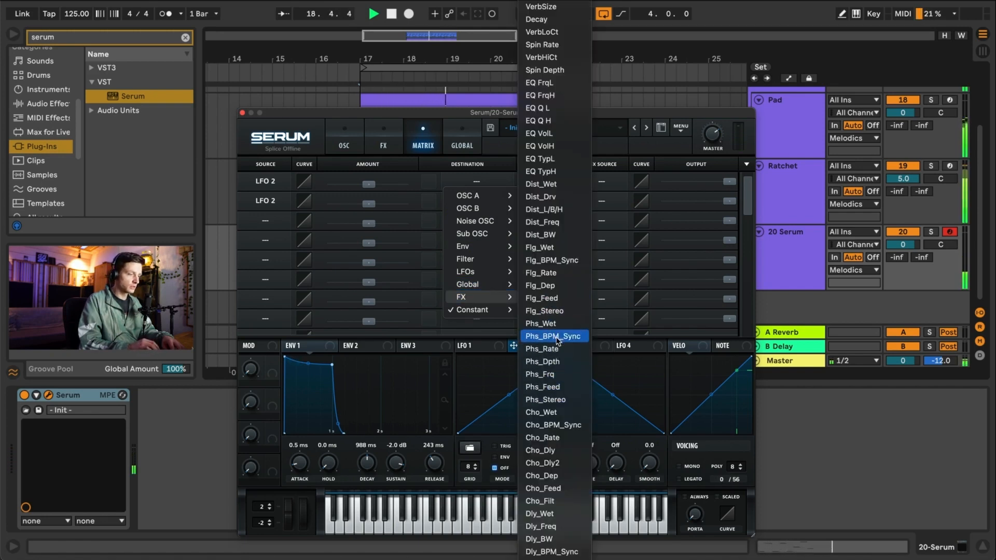
pyautogui.click(542, 323)
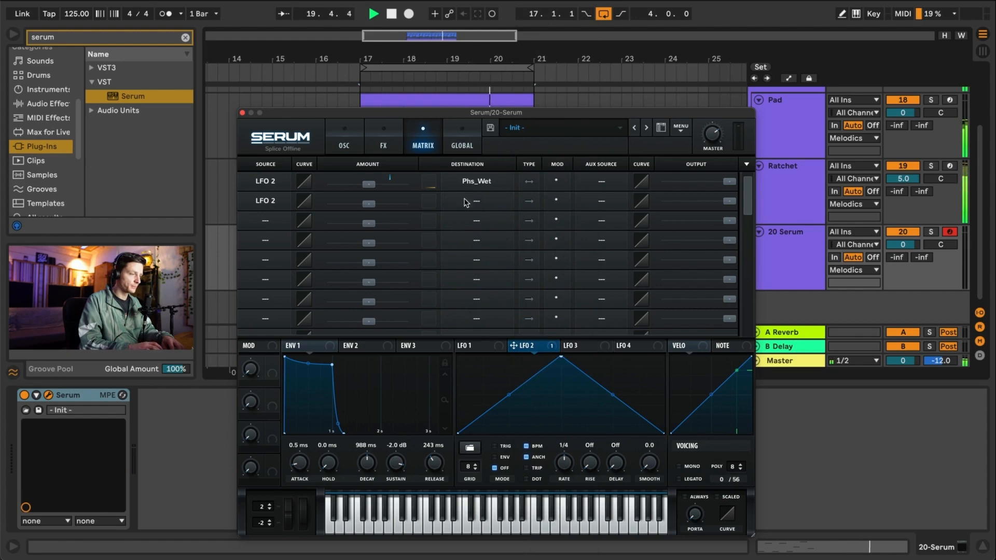
pyautogui.click(471, 201)
pyautogui.moveTo(480, 321)
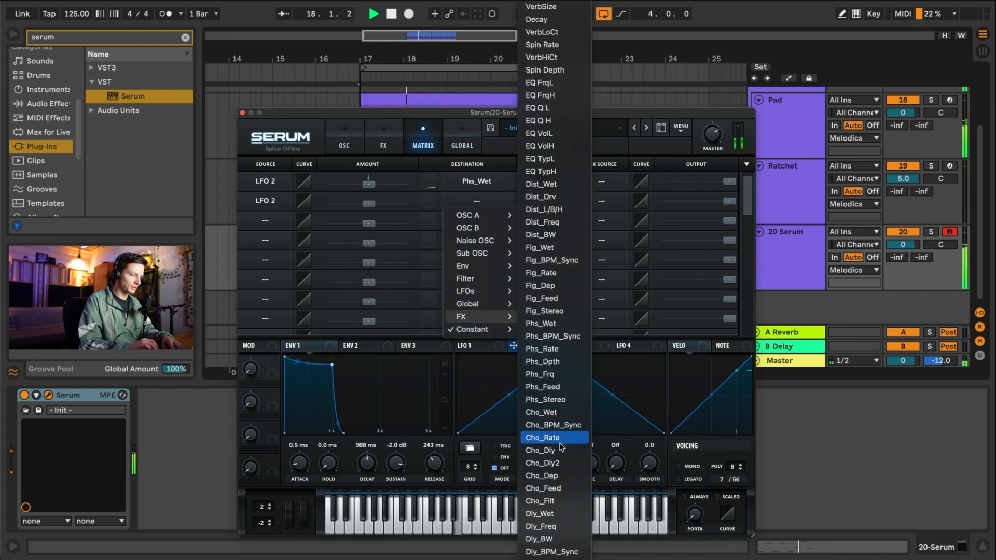
pyautogui.click(558, 411)
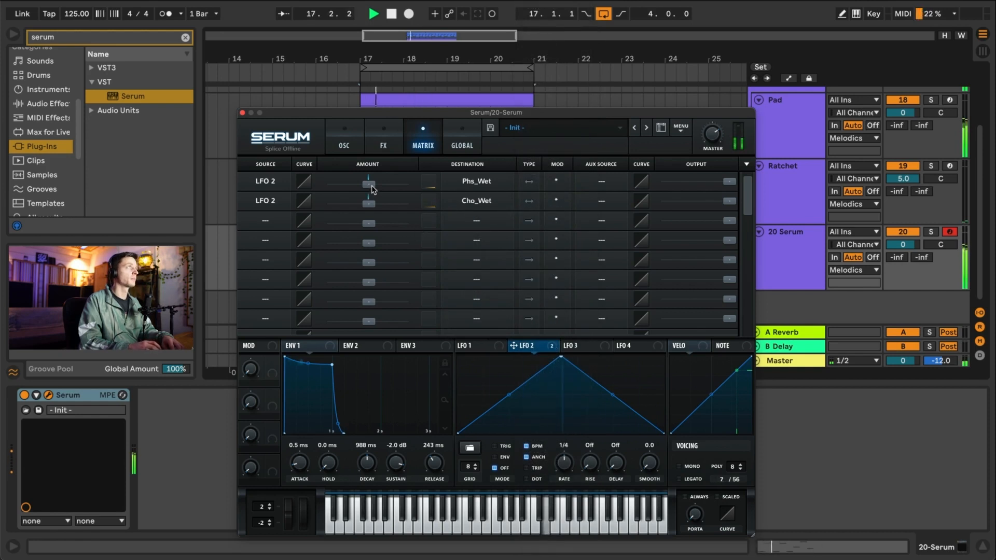
pyautogui.moveTo(372, 190); pyautogui.dragTo(402, 205)
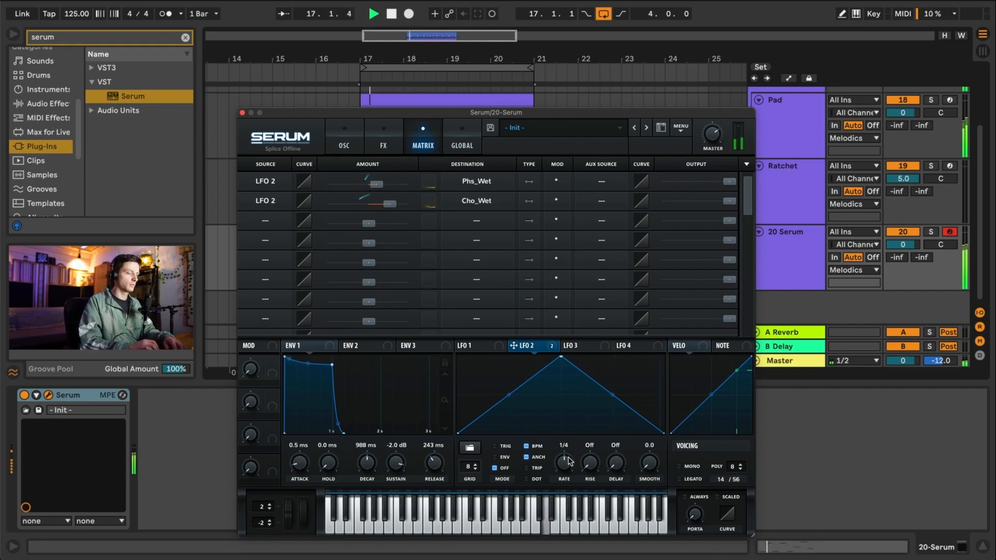
# - Switch LFO 2 off tempo sync, set its rate to 2.6 Hz, and check the phaser and chorus mix modulation during playback
pyautogui.moveTo(572, 460); pyautogui.dragTo(562, 473)
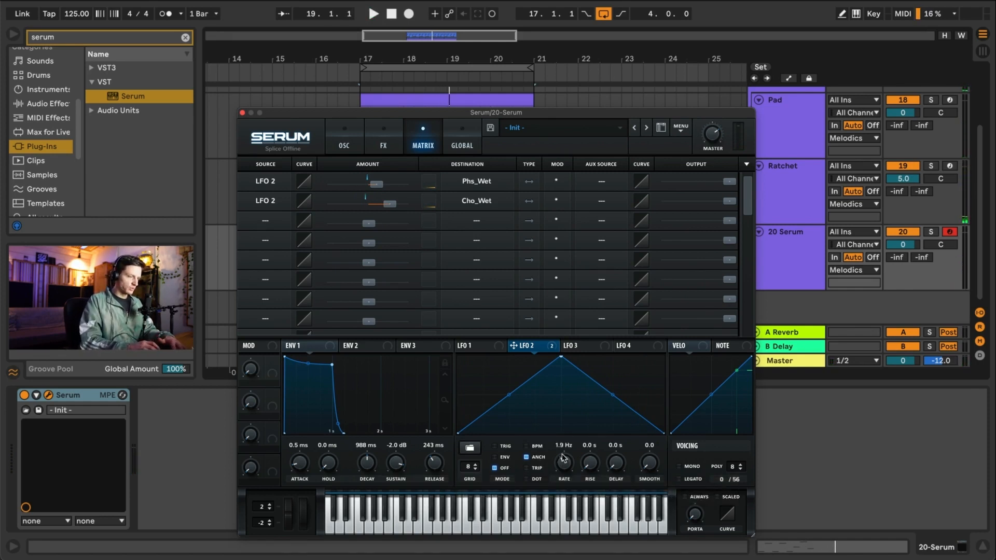
pyautogui.moveTo(563, 458); pyautogui.dragTo(565, 460)
pyautogui.press('space')
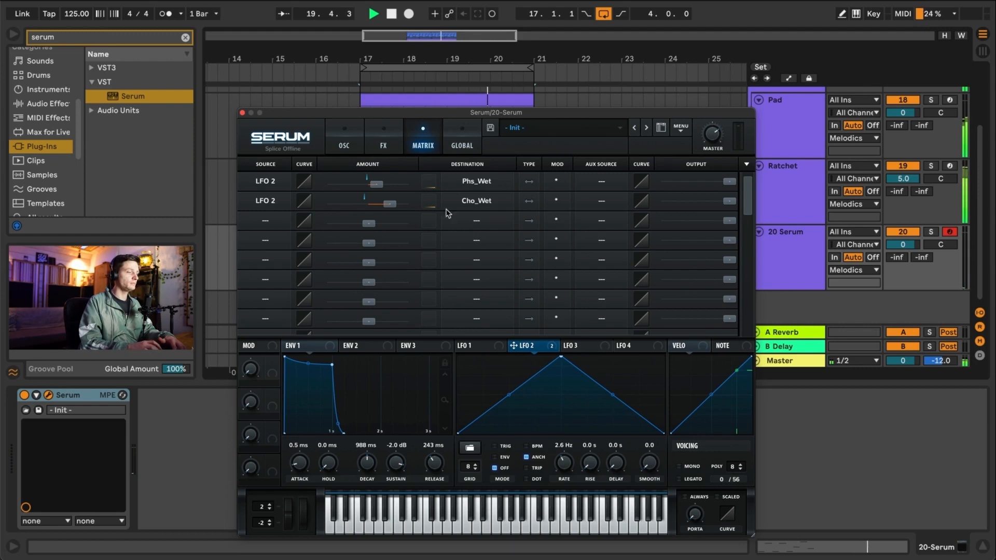
pyautogui.click(384, 141)
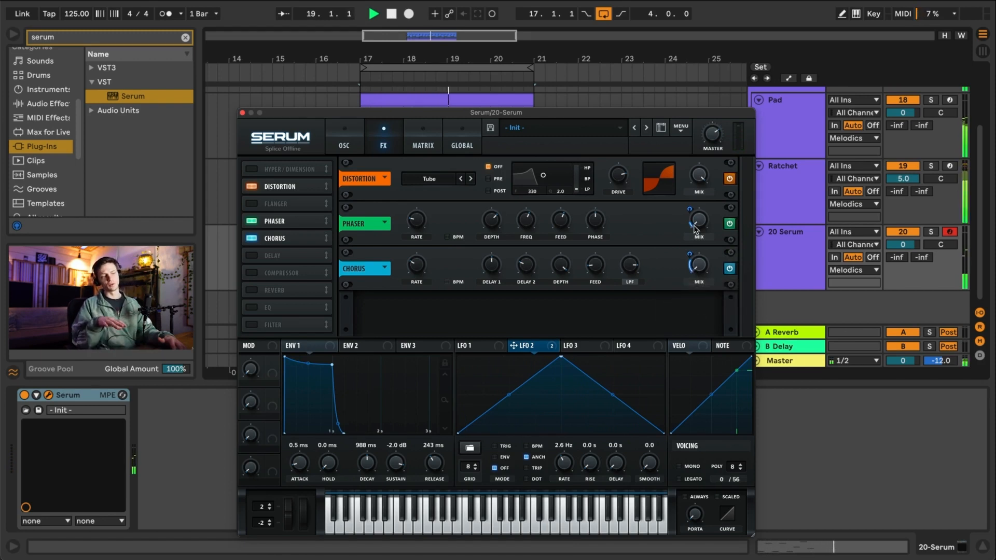
pyautogui.click(430, 141)
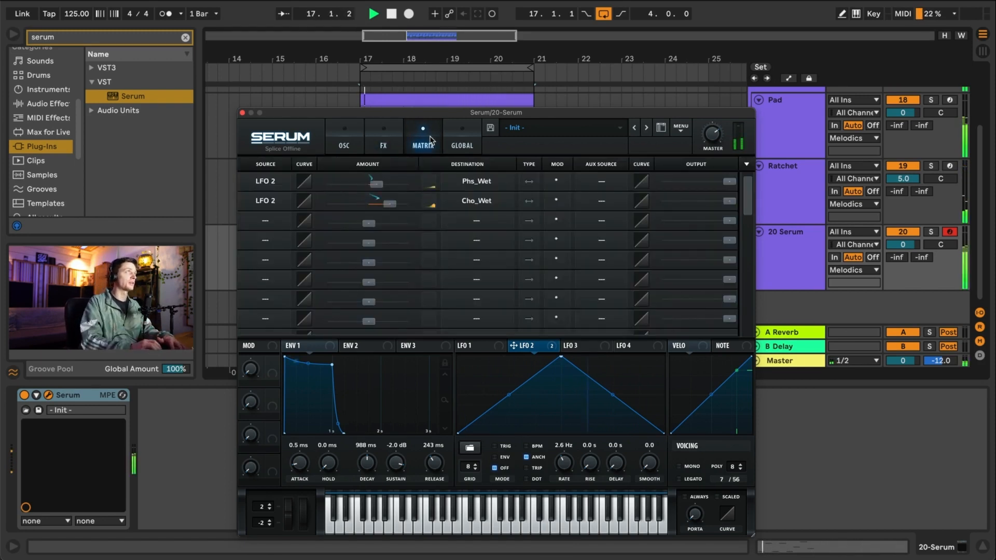
# - Lower the filter cutoff and assign Env 1 to modulate it
pyautogui.click(332, 142)
pyautogui.moveTo(682, 281); pyautogui.dragTo(667, 315)
pyautogui.moveTo(341, 351); pyautogui.dragTo(659, 333)
# - Raise the Env 1 to Fil Cutoff modulation amount, comparing it with the filter display while the loop plays
pyautogui.click(423, 142)
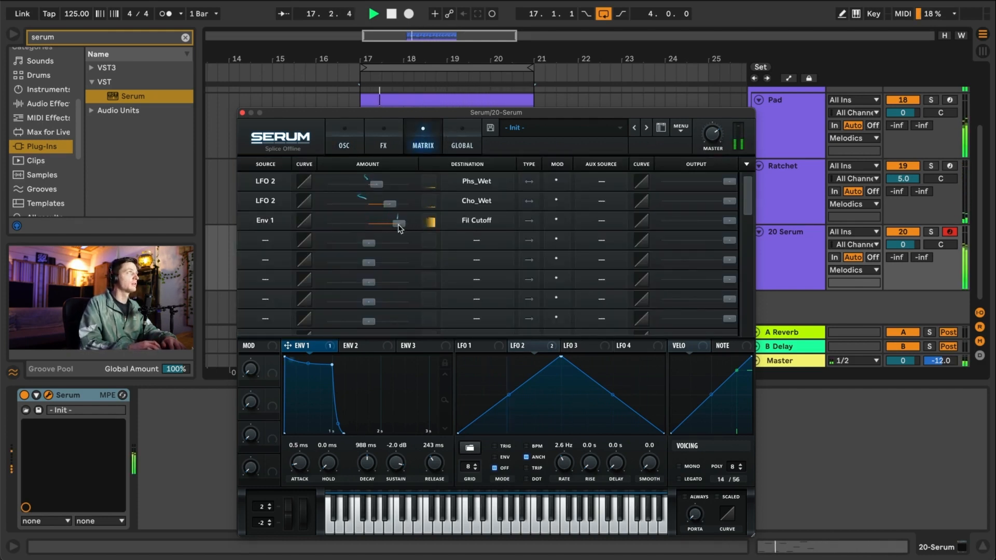
pyautogui.moveTo(398, 224); pyautogui.dragTo(410, 226)
pyautogui.click(344, 144)
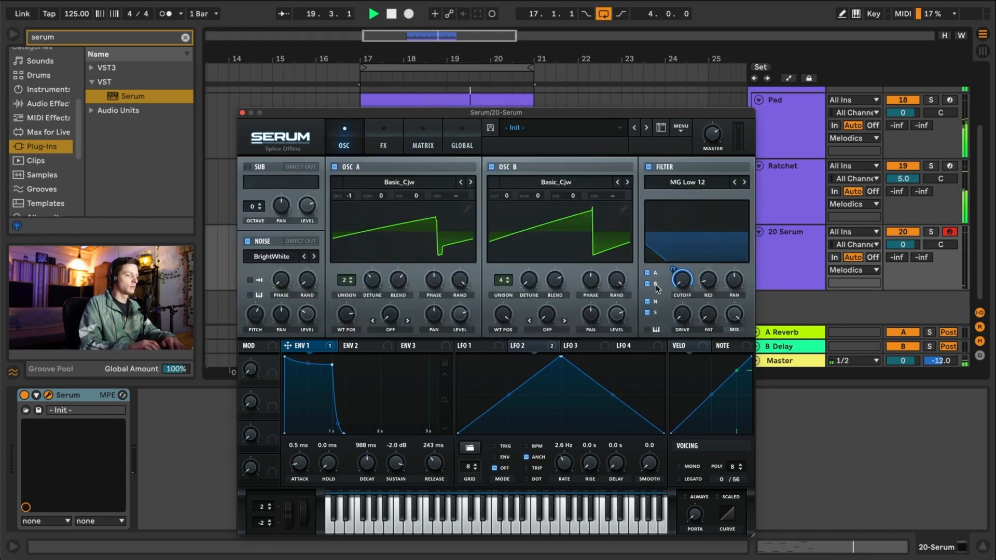
pyautogui.click(416, 136)
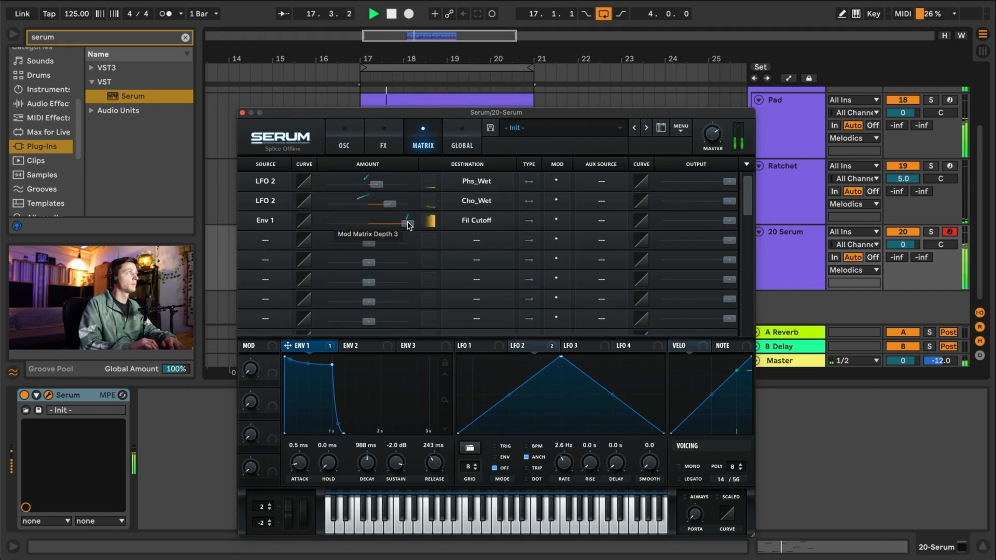
pyautogui.moveTo(408, 222); pyautogui.dragTo(403, 223)
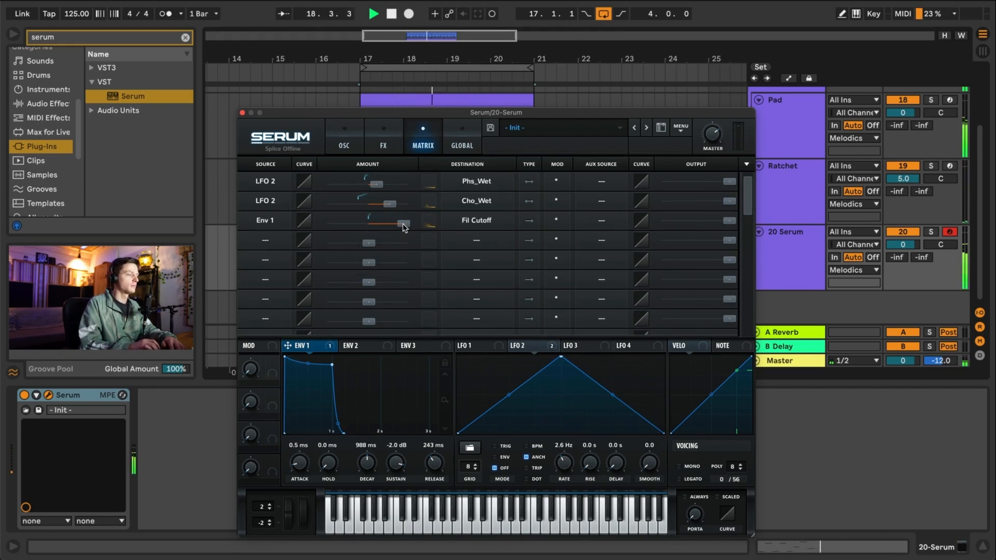
# - Set the fourth modulation matrix slot to LFO 2 with oscillator A's fine tuning (A Fine) as its destination
pyautogui.click(338, 141)
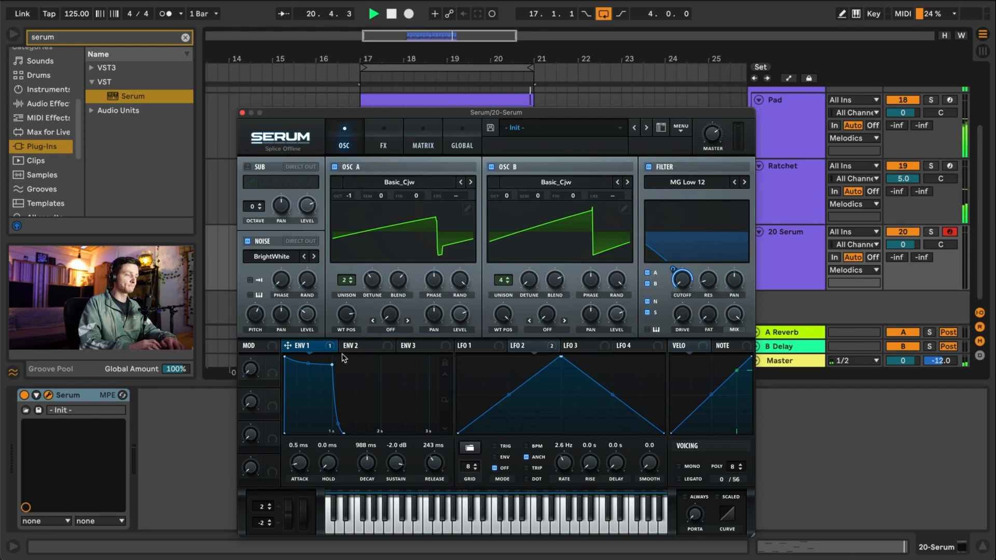
pyautogui.click(423, 140)
pyautogui.click(267, 238)
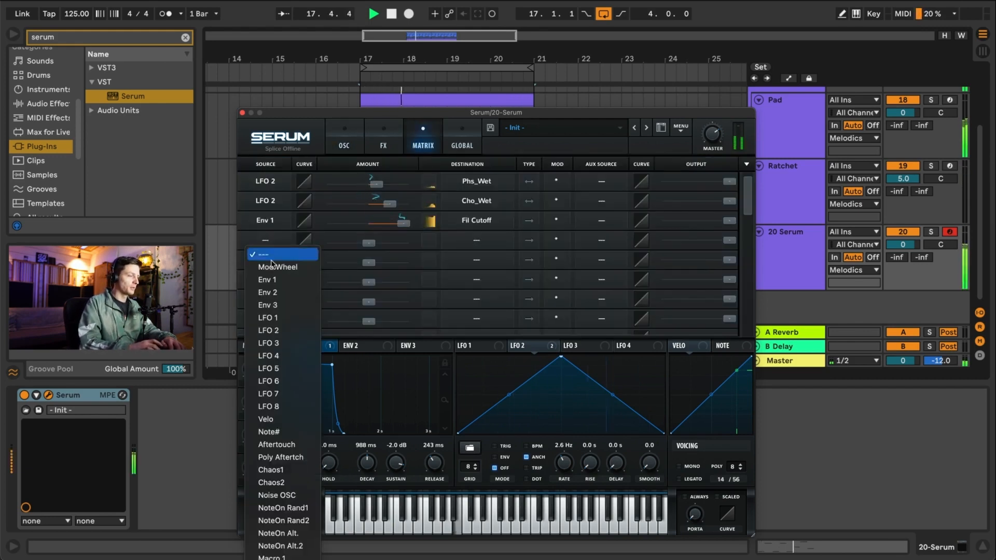
pyautogui.click(268, 330)
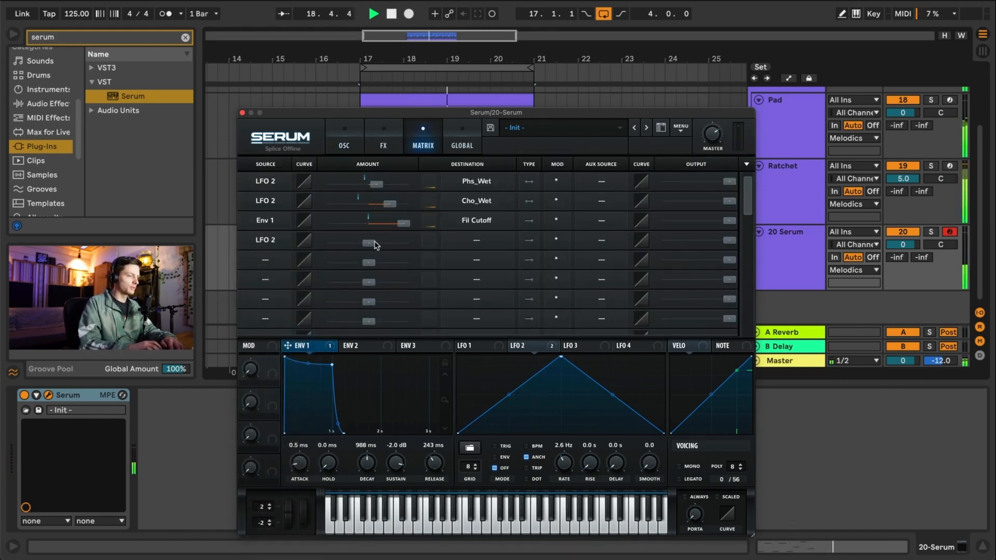
pyautogui.click(357, 150)
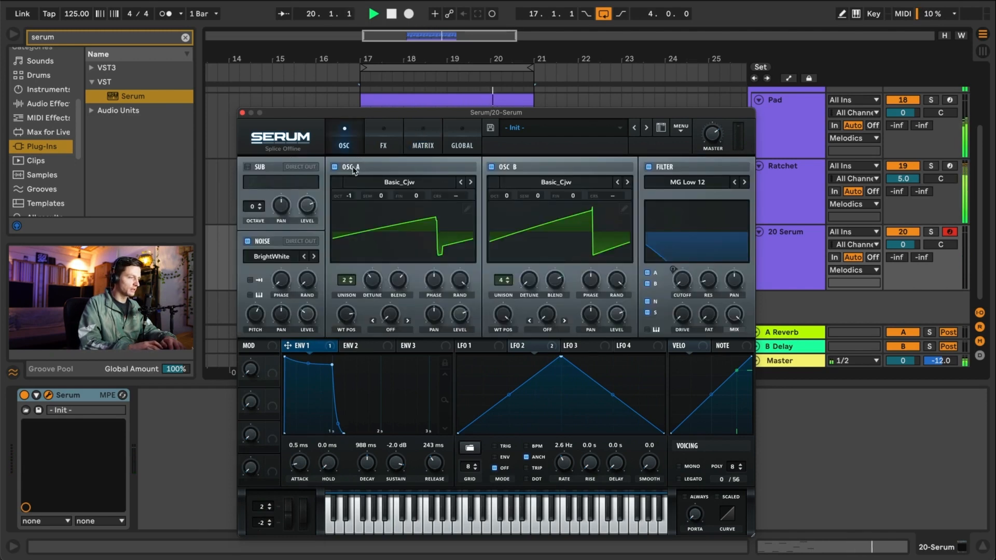
pyautogui.click(420, 145)
pyautogui.click(474, 242)
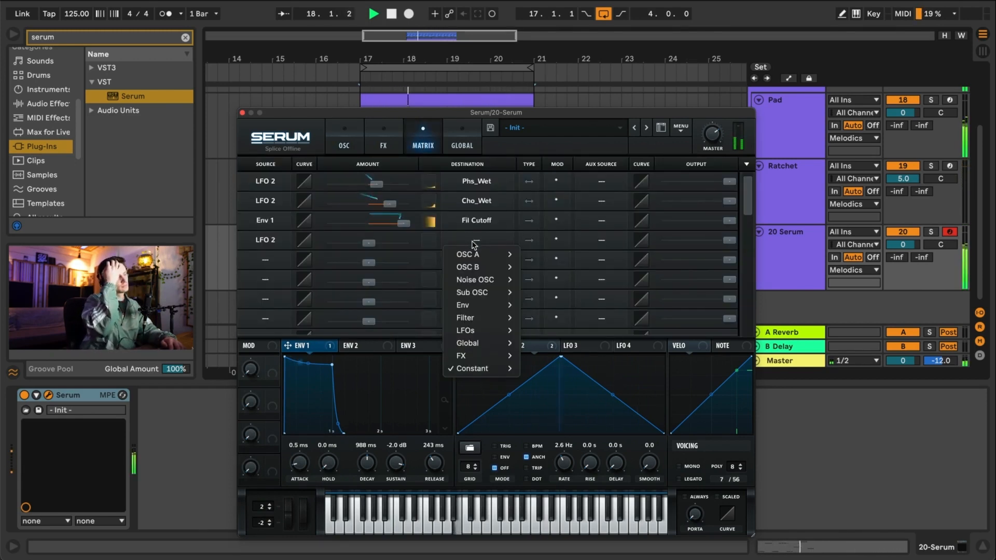
pyautogui.moveTo(469, 255)
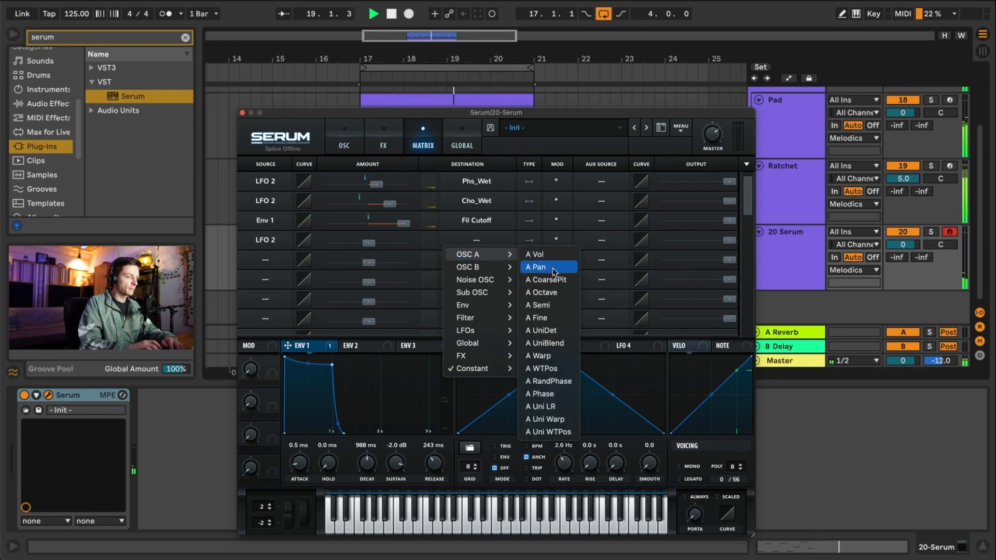
pyautogui.click(537, 318)
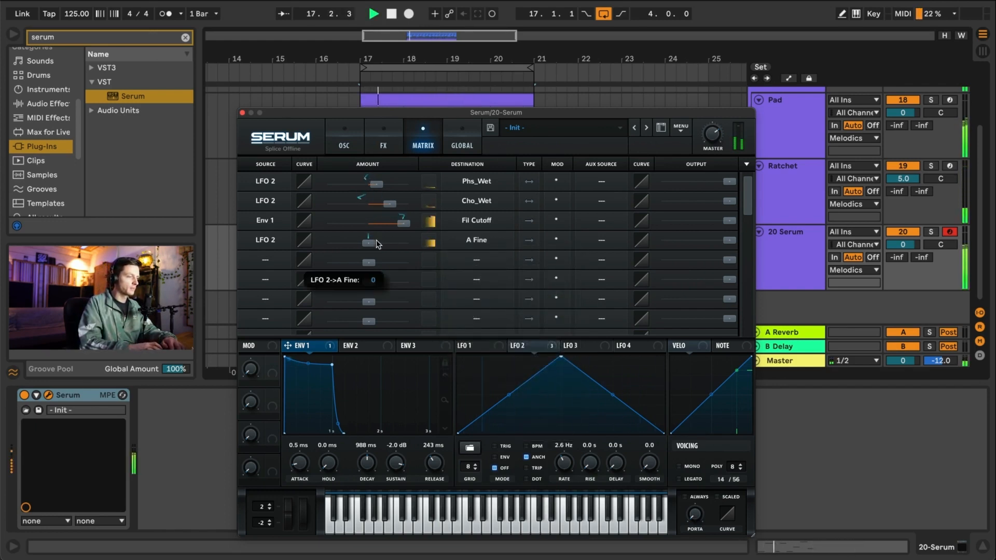
# - Try different LFO 2 to A Fine amounts during playback and settle on 13
pyautogui.moveTo(369, 243); pyautogui.dragTo(445, 244)
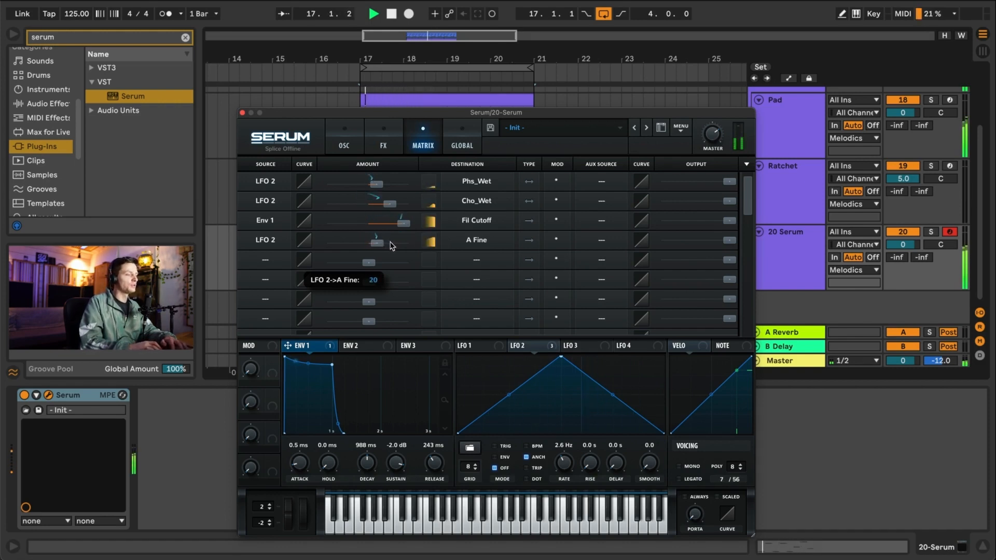
pyautogui.click(478, 259)
pyautogui.click(378, 246)
pyautogui.moveTo(377, 245); pyautogui.dragTo(380, 245)
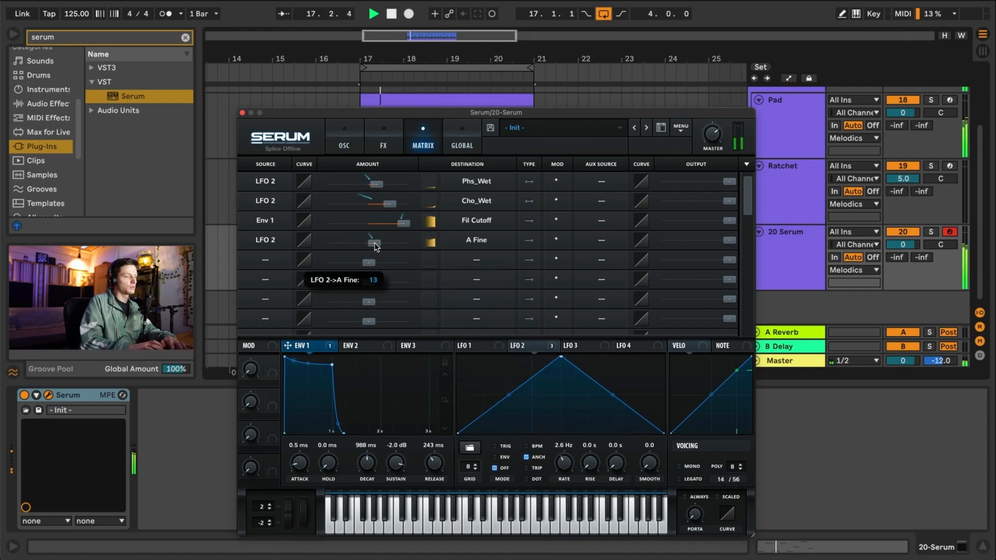
# - Add a fifth matrix slot from LFO 2 to B Fine with a small negative amount
pyautogui.click(280, 264)
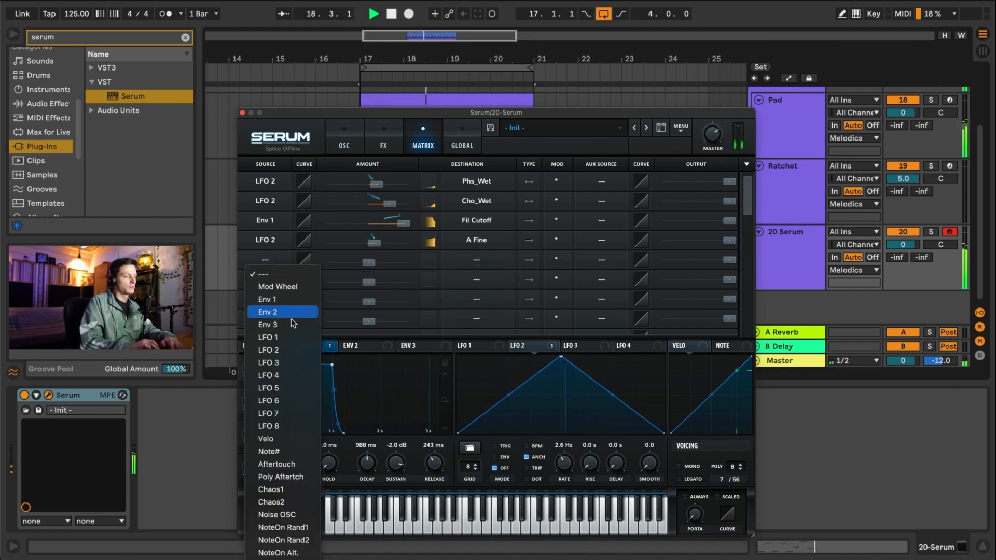
pyautogui.click(437, 263)
pyautogui.click(486, 258)
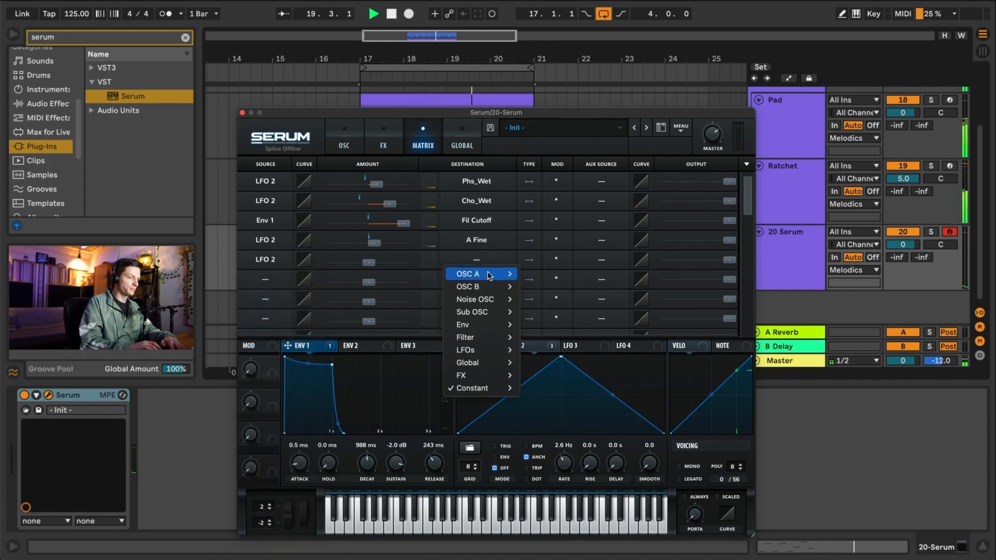
pyautogui.moveTo(475, 286)
pyautogui.click(545, 348)
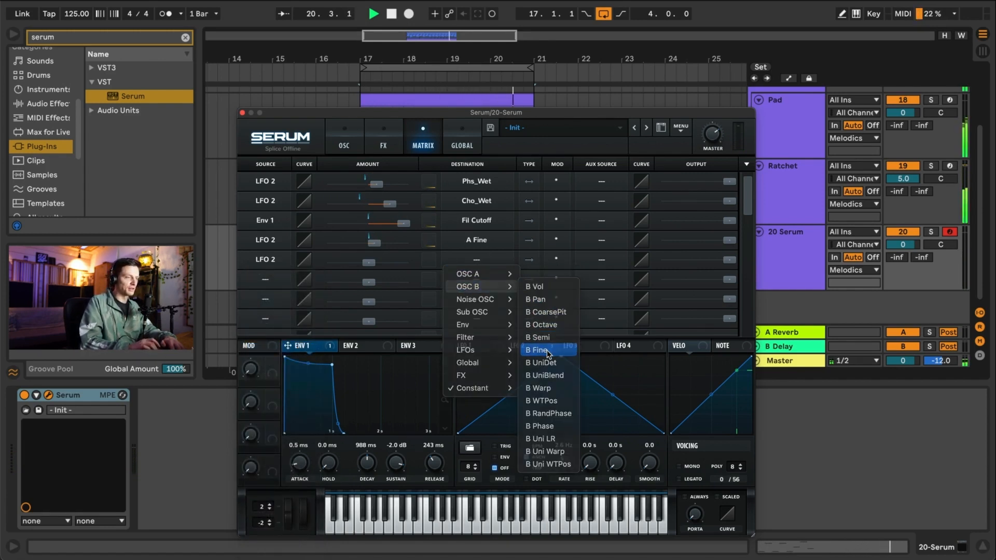
pyautogui.moveTo(370, 262); pyautogui.dragTo(371, 261)
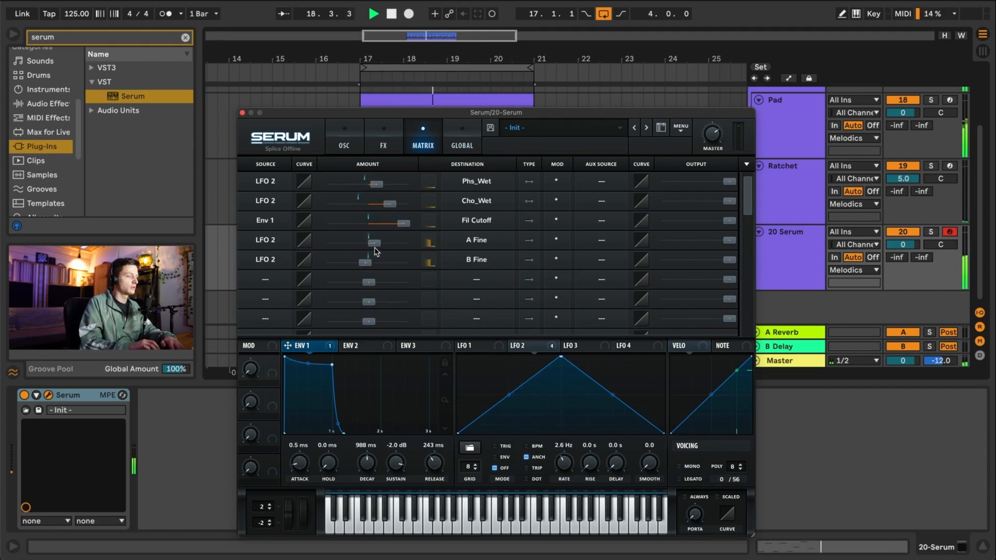
pyautogui.moveTo(376, 246)
# - Adjust the unison detune of oscillators B and A during playback and close the Serum window
pyautogui.click(343, 143)
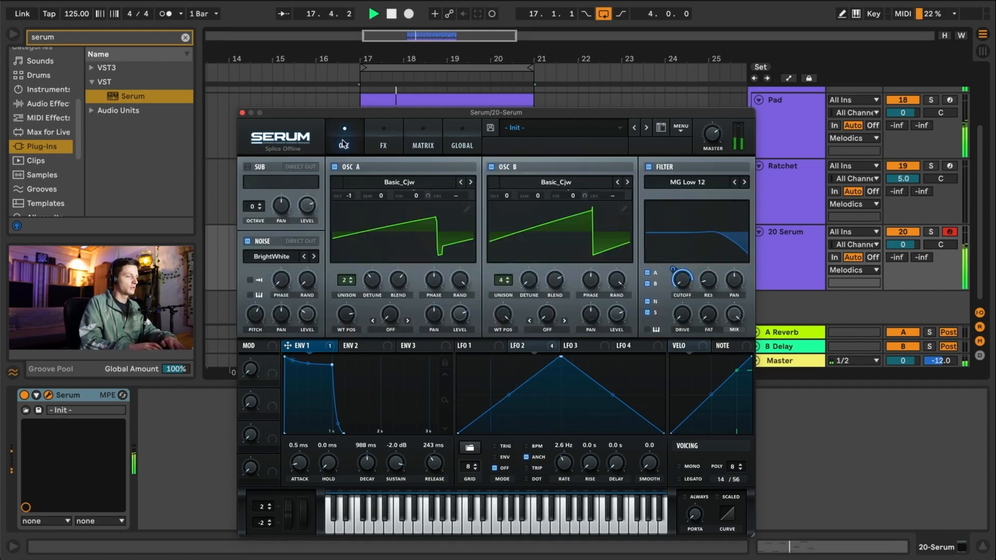
pyautogui.moveTo(537, 279)
pyautogui.mouseDown()
pyautogui.moveTo(540, 239)
pyautogui.moveTo(528, 291)
pyautogui.mouseUp()
pyautogui.moveTo(371, 280); pyautogui.dragTo(374, 299)
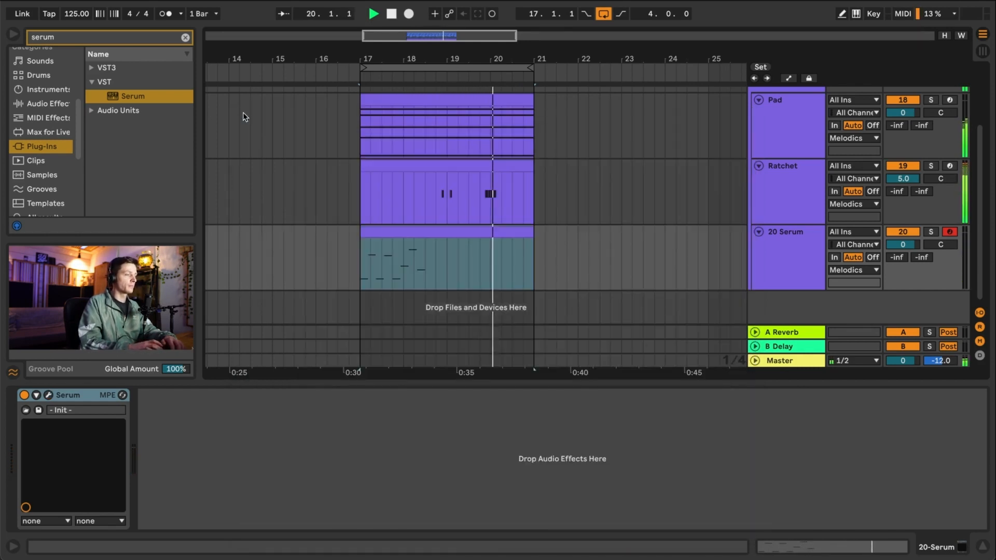
pyautogui.click(243, 113)
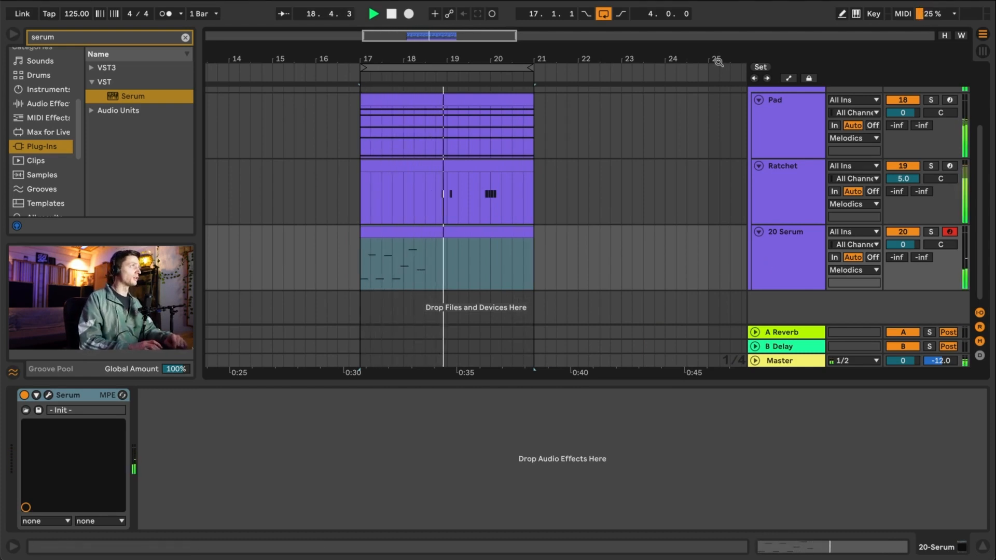
# - Rename the 20 Serum track to Lead
pyautogui.click(778, 262)
pyautogui.rightClick(785, 263)
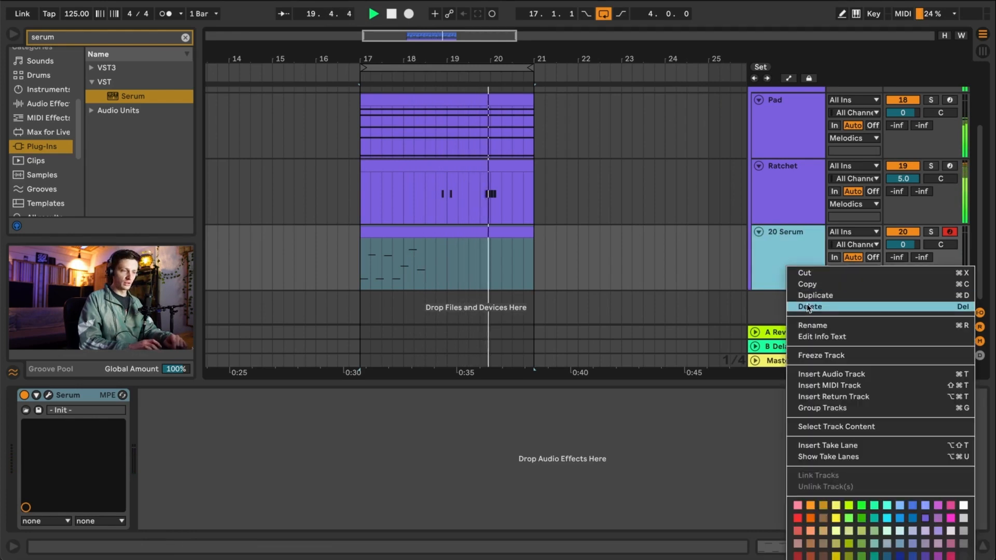
pyautogui.click(809, 326)
pyautogui.write('Lead')
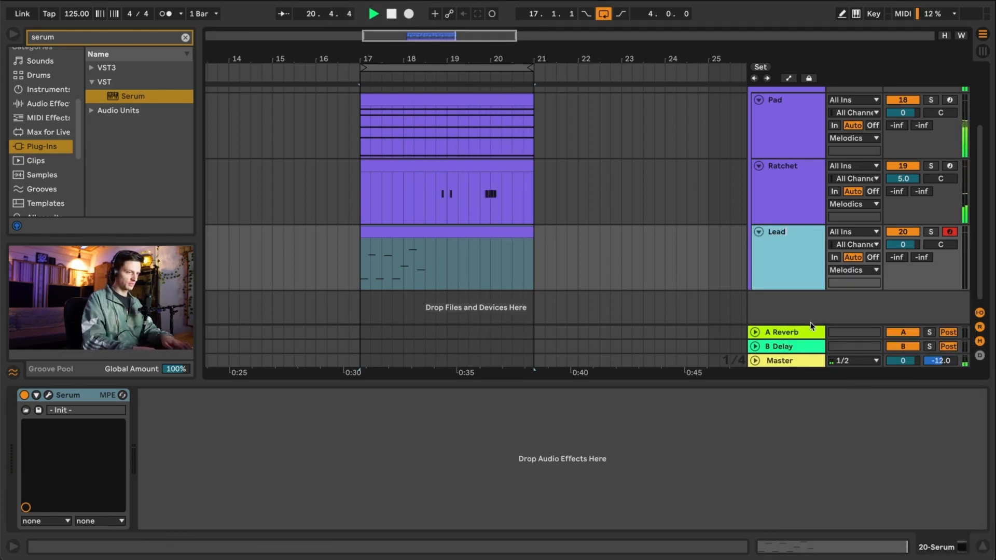
pyautogui.press('Return')
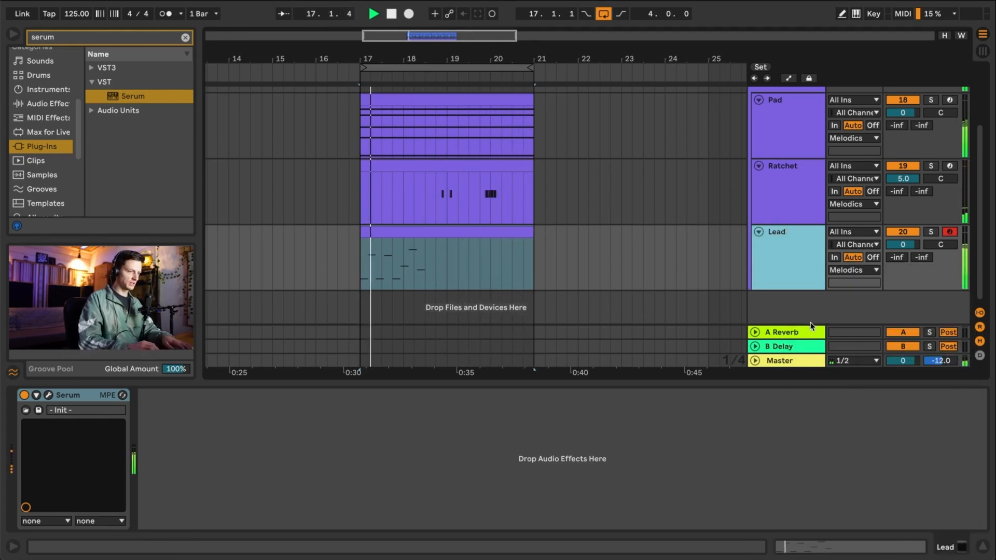
# - Search the audio effects for "room" and reveal the Room presets of the Reverb device
pyautogui.click(184, 38)
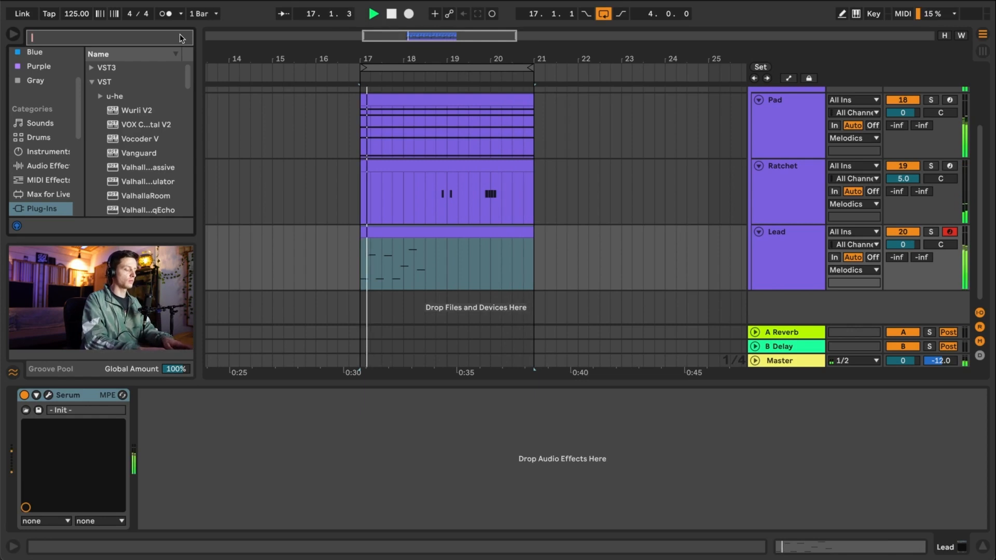
pyautogui.write('room')
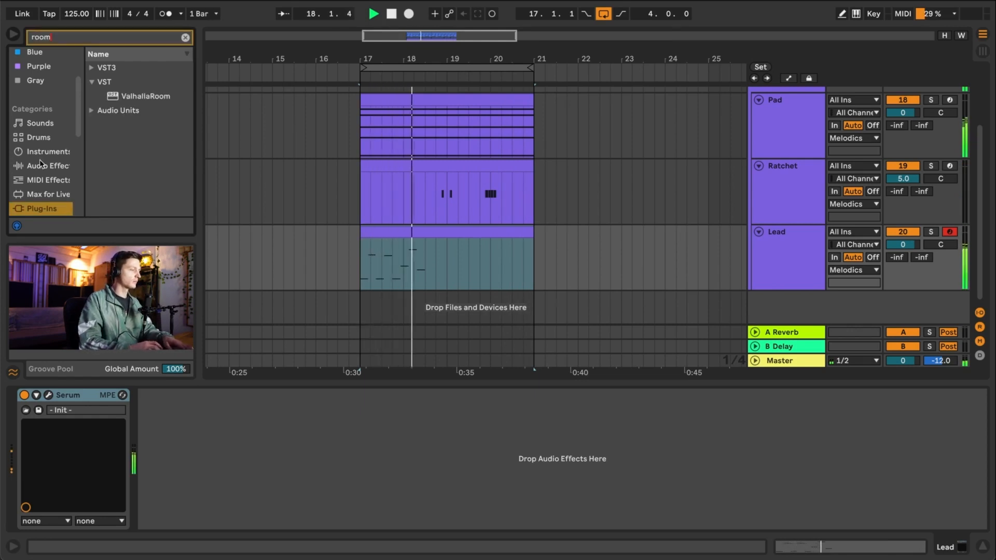
pyautogui.click(39, 162)
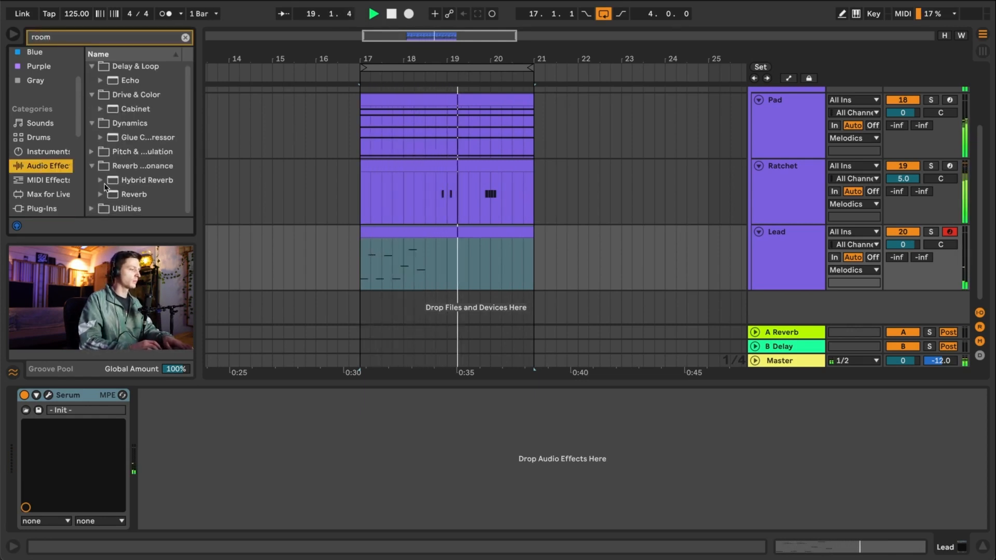
pyautogui.click(102, 194)
pyautogui.click(109, 168)
pyautogui.scroll(-3, 135, 194)
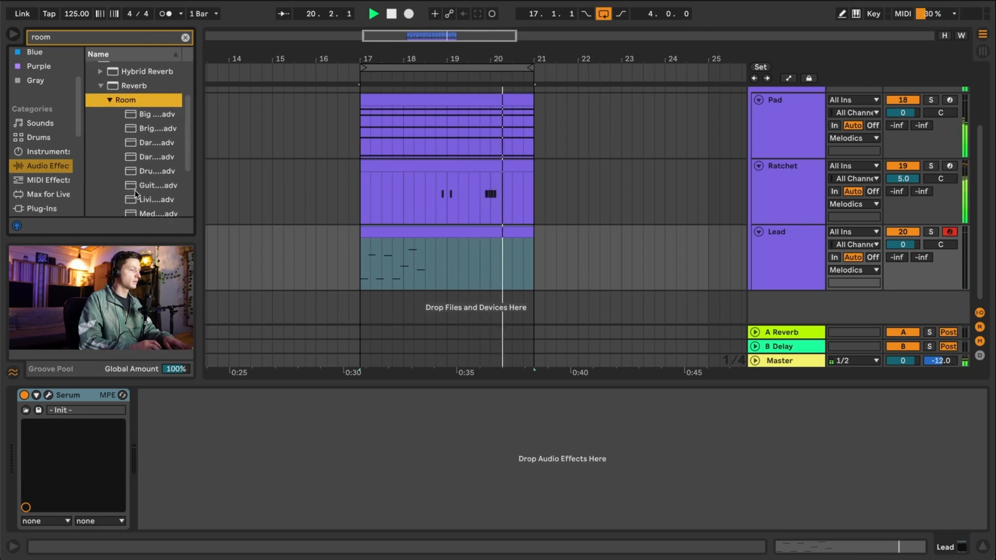
# - Try a drum room preset and the Guitar Room reverb preset on the Lead track, removing each one after auditioning
pyautogui.click(155, 128)
pyautogui.scroll(-3, 147, 175)
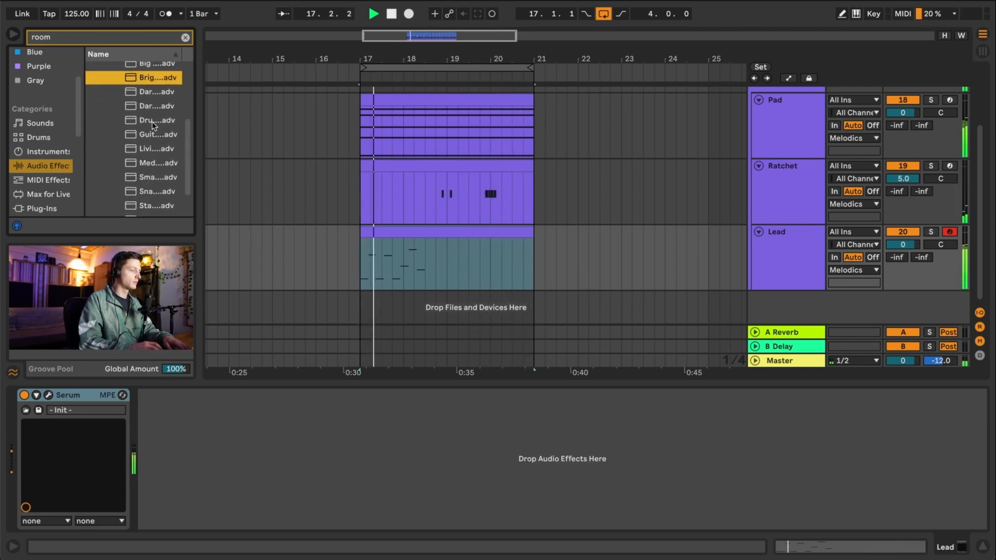
pyautogui.doubleClick(152, 125)
pyautogui.press('Delete')
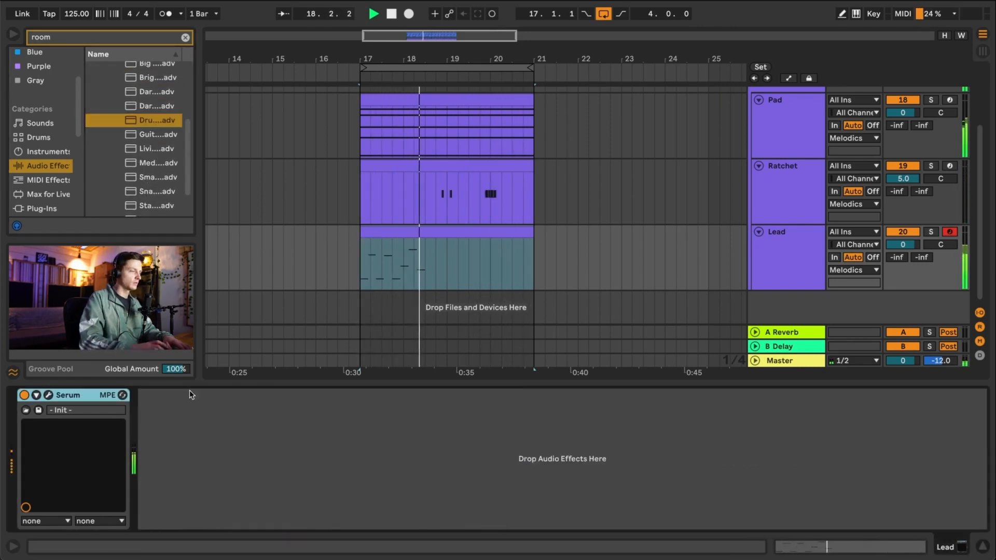
pyautogui.doubleClick(156, 136)
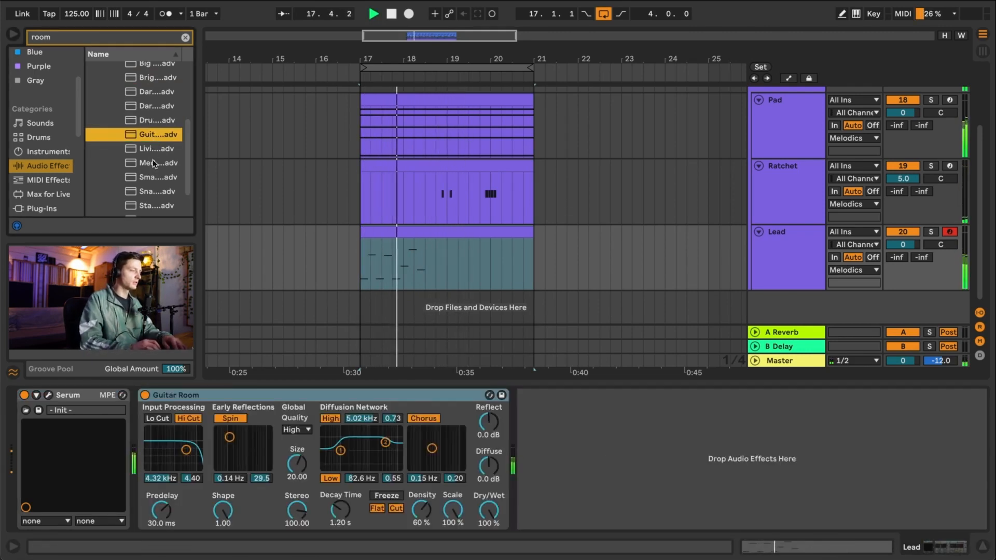
pyautogui.press('space')
pyautogui.click(307, 399)
pyautogui.press('Delete')
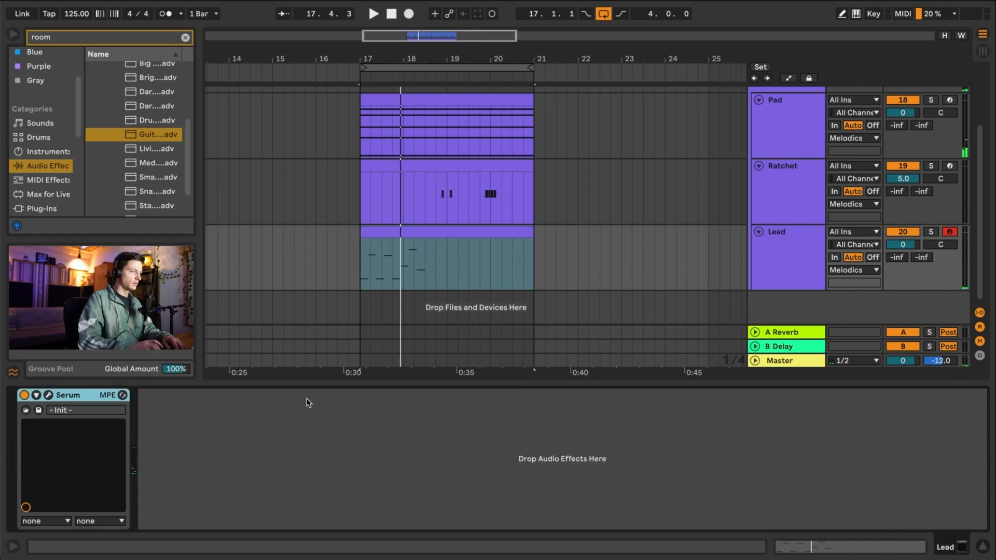
# - Load the Medium Room reverb preset on the Lead track and set its Dry/Wet to 16%
pyautogui.doubleClick(167, 163)
pyautogui.press('space')
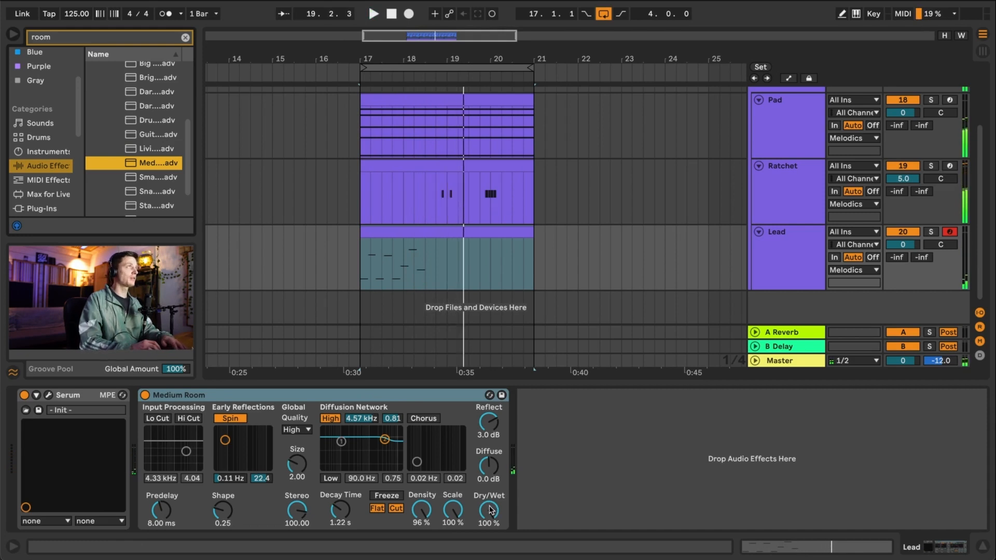
pyautogui.moveTo(489, 509); pyautogui.dragTo(489, 527)
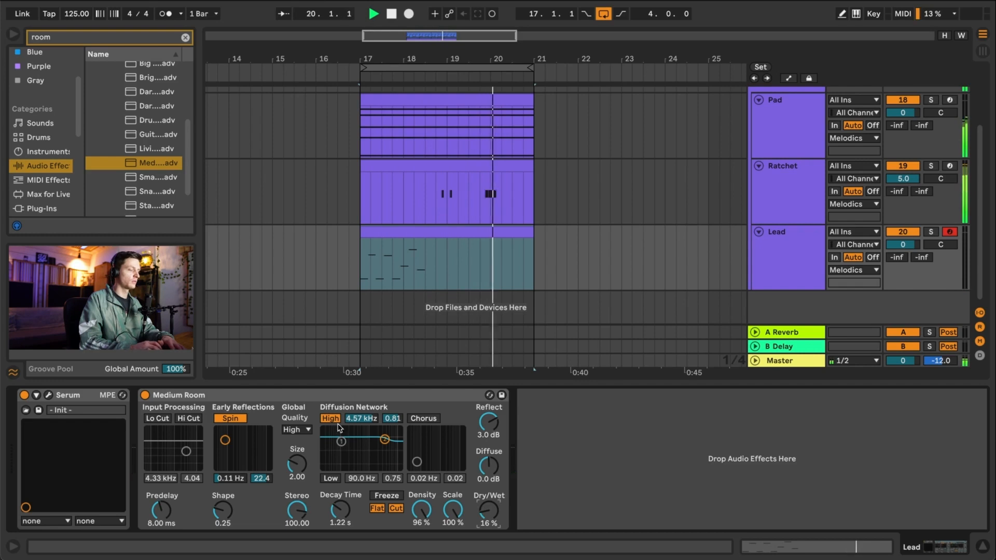
# - Enable the reverb's low diffusion filter at 186 Hz with 0.25 and set the Decay Time to 1.76 s
pyautogui.click(335, 476)
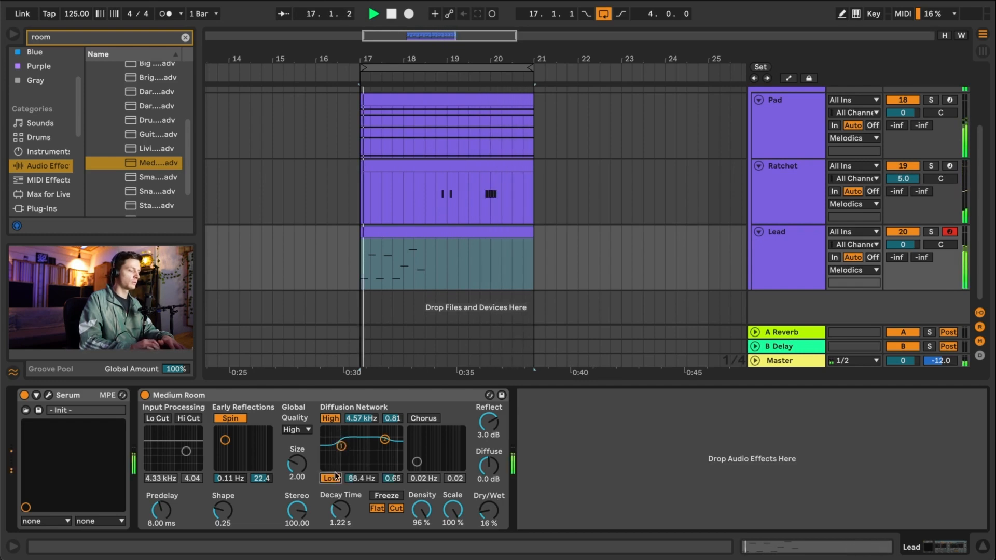
pyautogui.moveTo(341, 447); pyautogui.dragTo(350, 463)
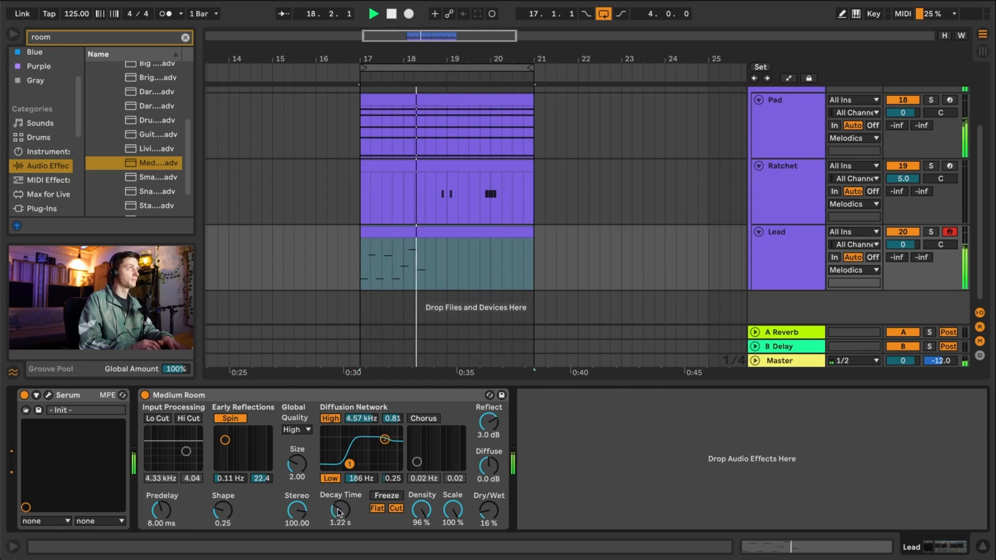
pyautogui.moveTo(339, 513); pyautogui.dragTo(340, 512)
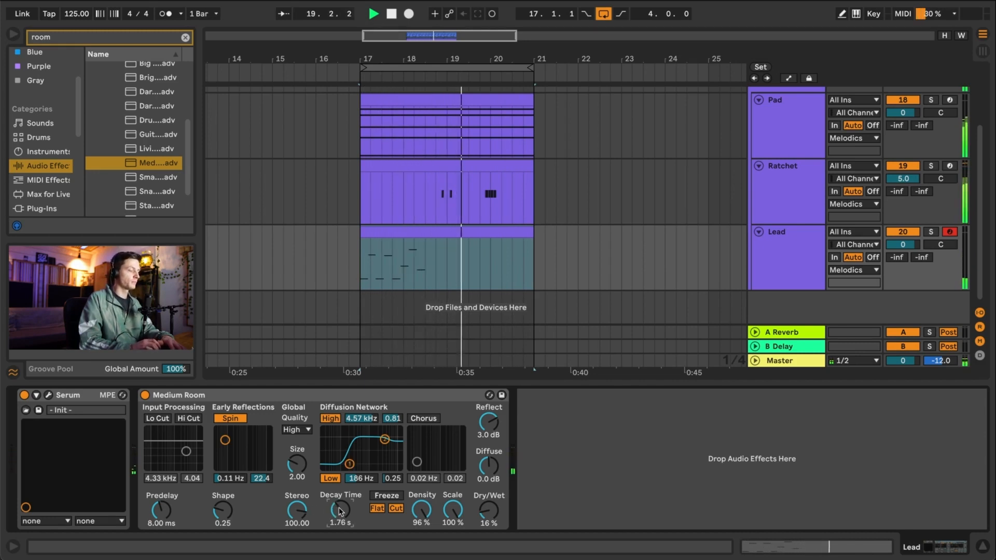
pyautogui.click(192, 395)
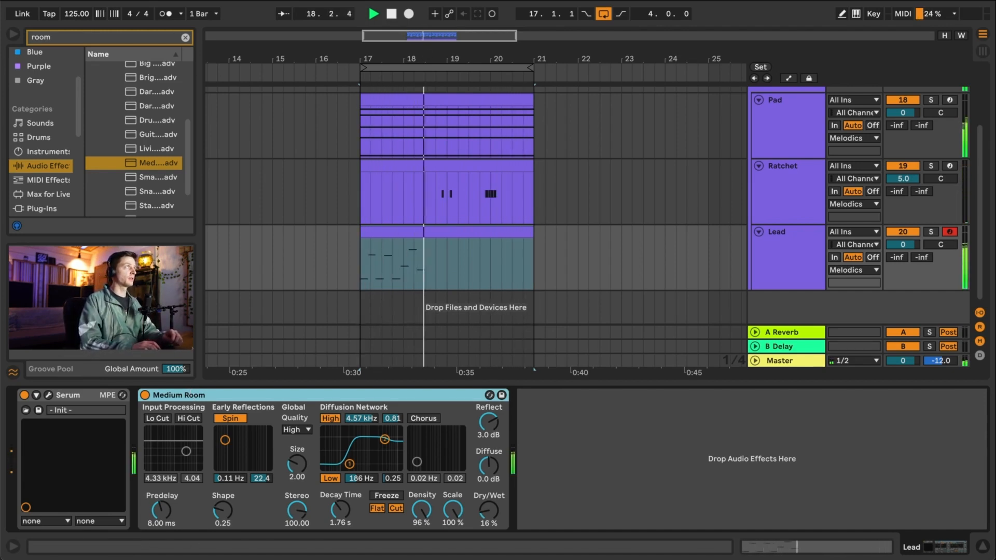
# - Find the Echo audio effect and add it after the Medium Room reverb on the Lead track
pyautogui.click(136, 37)
pyautogui.write('echo')
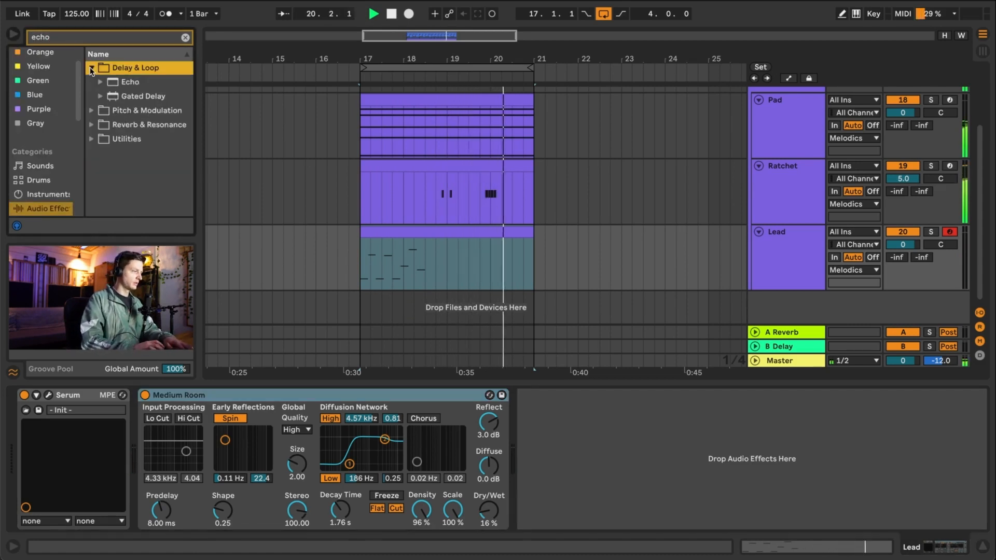
pyautogui.click(122, 82)
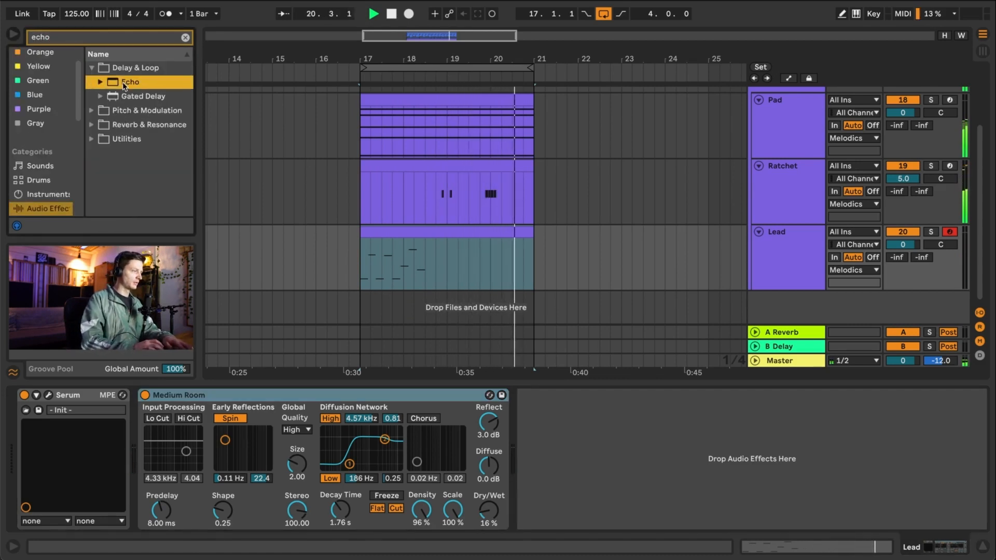
pyautogui.doubleClick(123, 82)
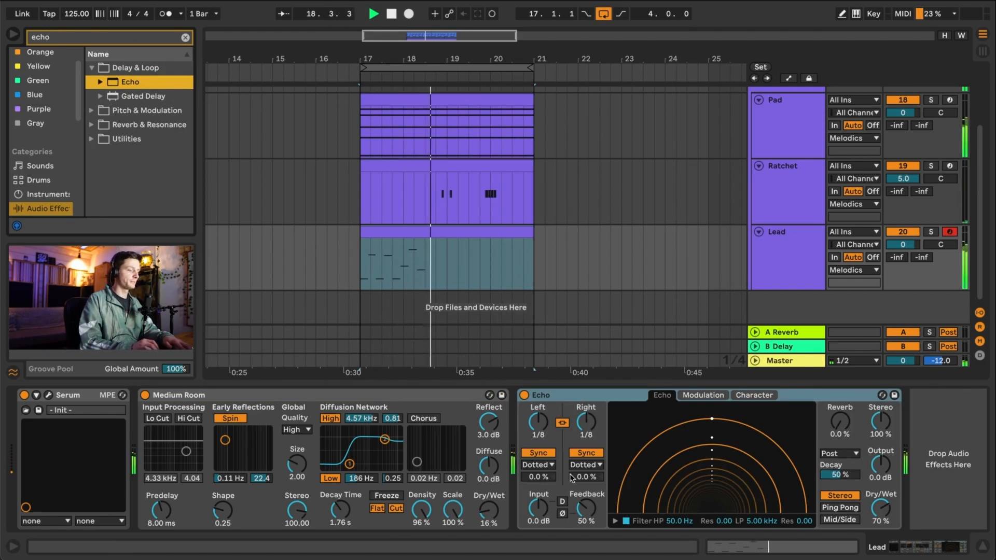
# - Offset the Echo's delay times to -3.6% left and 1.0% right, with Feedback at 54% and Dry/Wet at 7.9%
pyautogui.moveTo(542, 477); pyautogui.dragTo(546, 481)
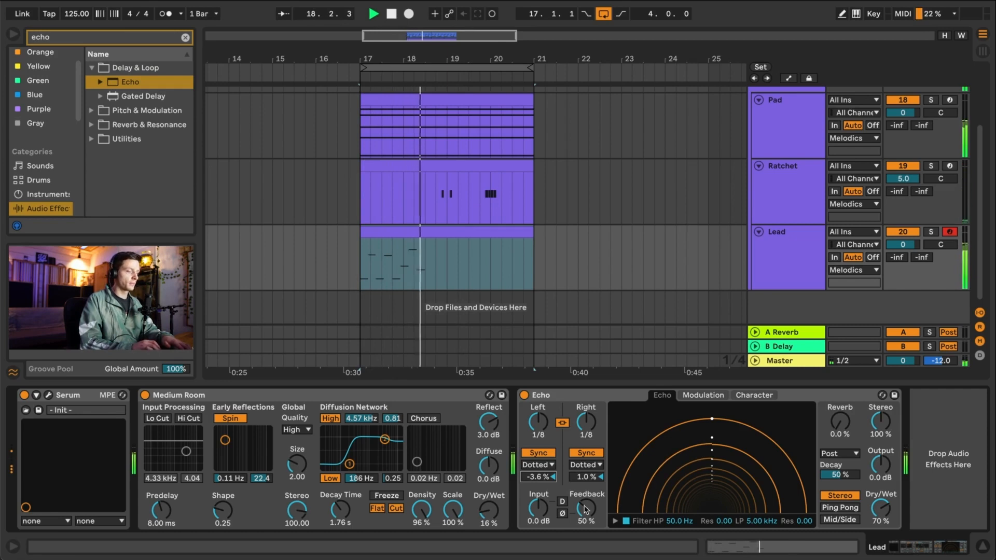
pyautogui.moveTo(586, 510); pyautogui.dragTo(587, 508)
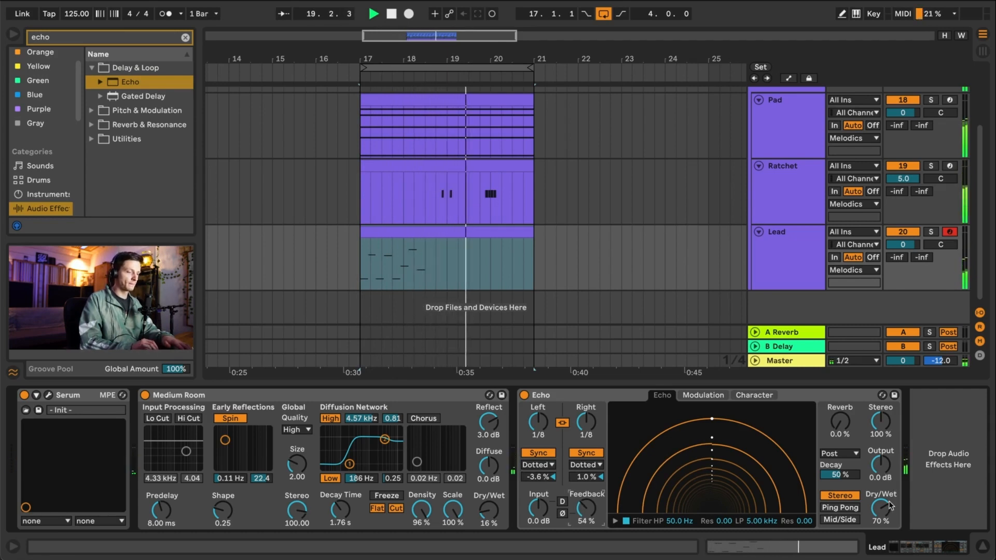
pyautogui.moveTo(881, 509); pyautogui.dragTo(881, 533)
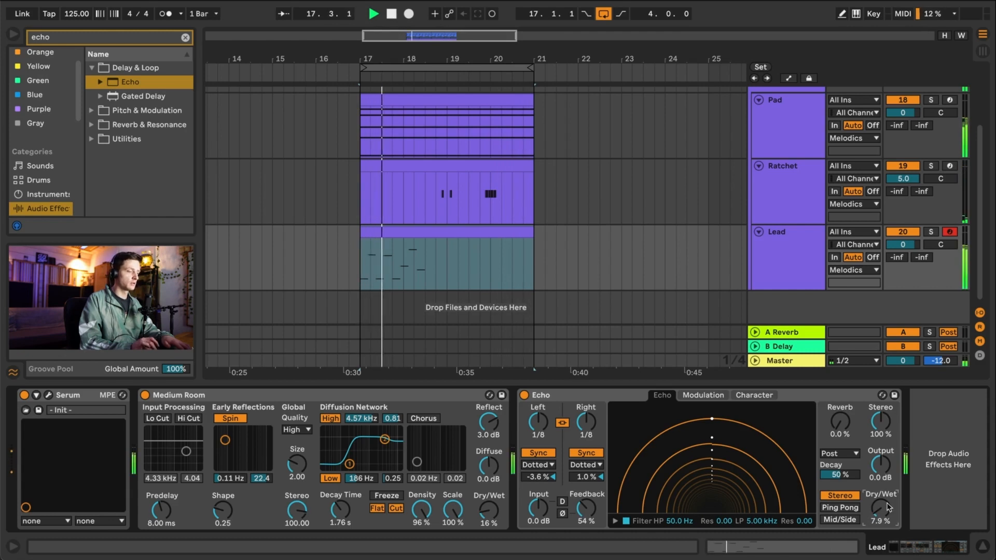
pyautogui.click(827, 398)
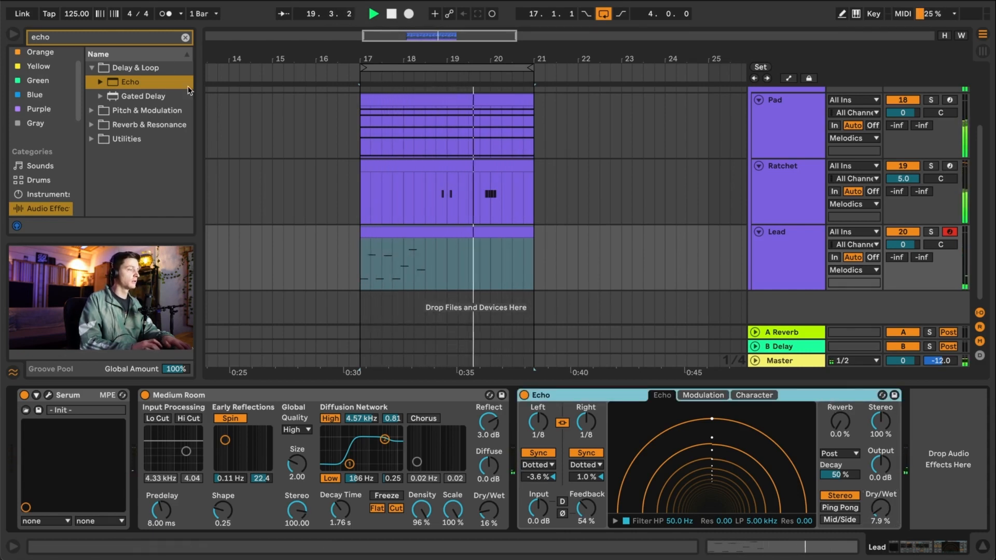
# - Find the Overdrive audio effect and add it after Echo on the Lead track
pyautogui.click(148, 35)
pyautogui.write('overdrive')
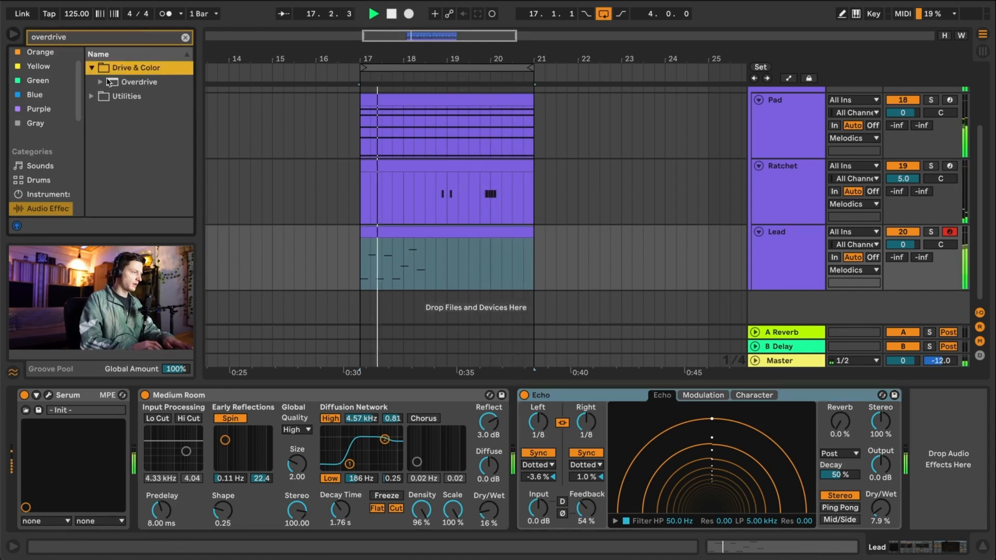
pyautogui.doubleClick(123, 83)
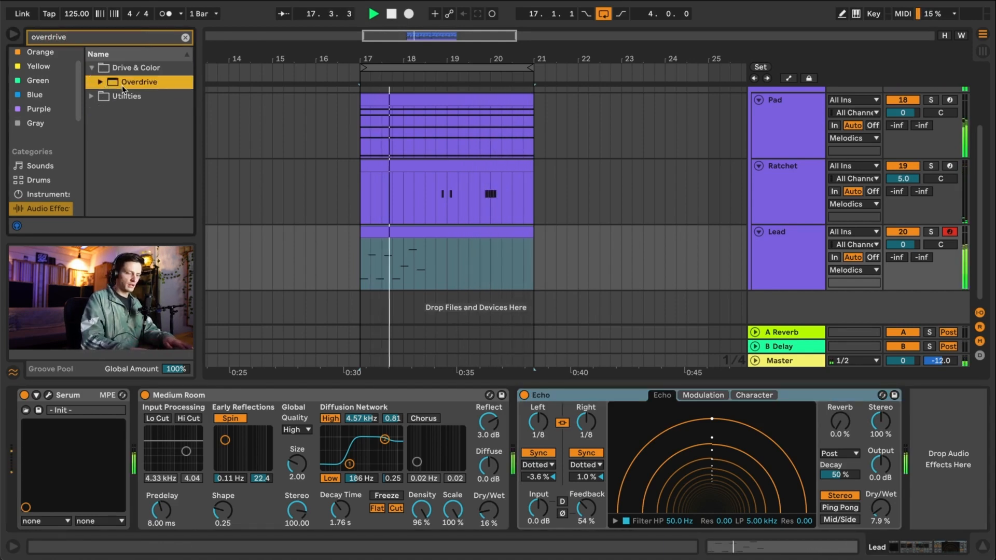
pyautogui.click(930, 396)
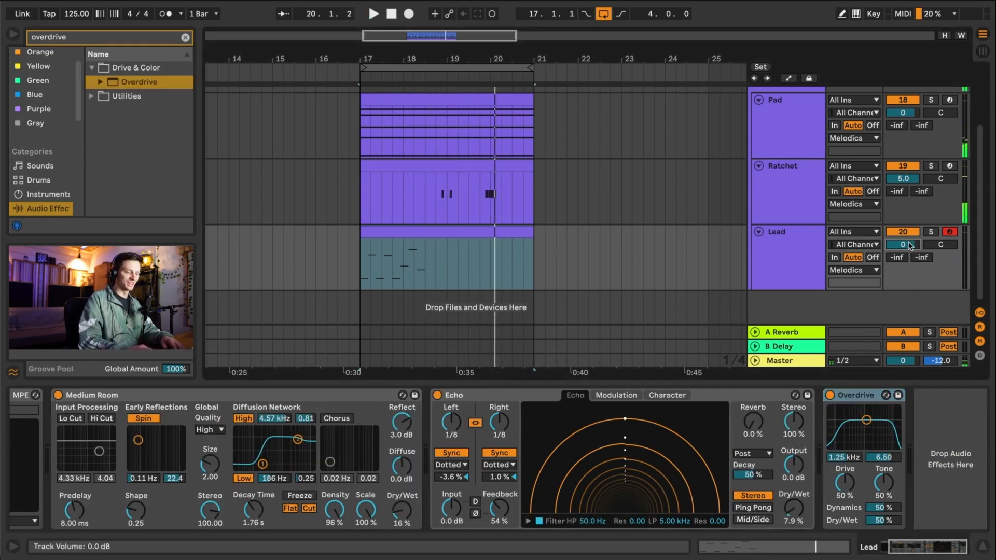
# - Lower the Lead track's volume to -3.0 dB and set the Overdrive filter to 842 Hz with a 3.69 bandwidth
pyautogui.press('space')
pyautogui.moveTo(867, 421)
pyautogui.mouseDown()
pyautogui.moveTo(865, 440)
pyautogui.moveTo(863, 428)
pyautogui.mouseUp()
pyautogui.press('space')
pyautogui.press('space')
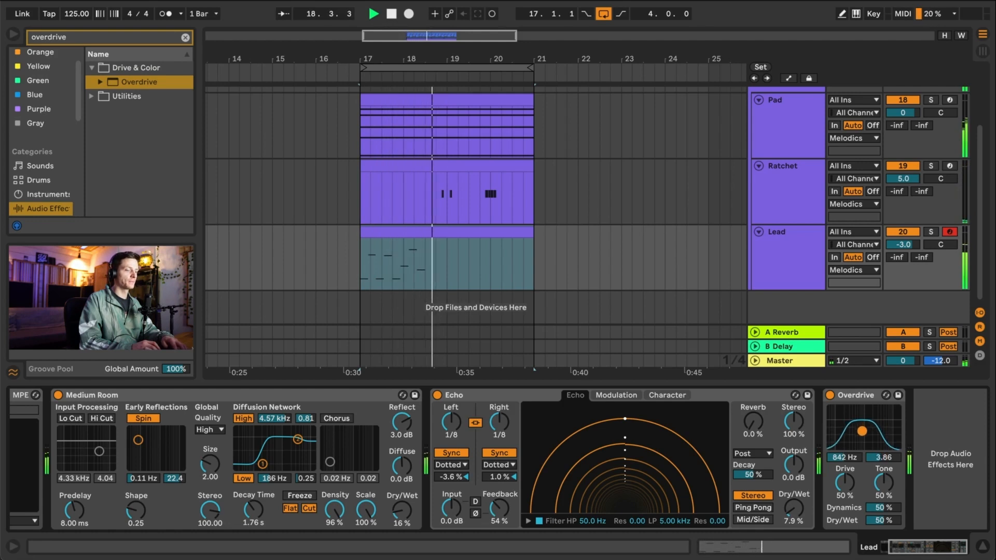
pyautogui.moveTo(862, 427); pyautogui.dragTo(863, 433)
pyautogui.press('space')
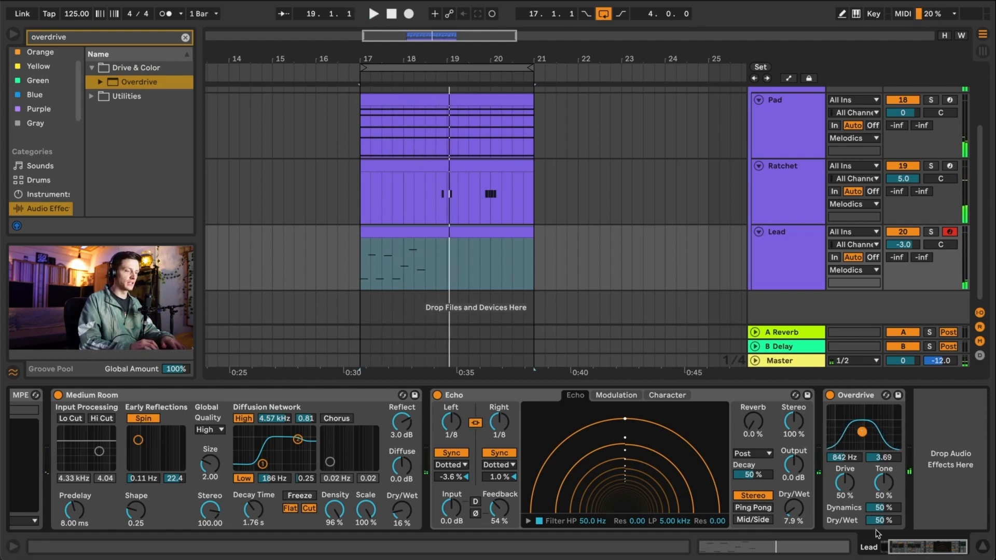
# - Set the Overdrive's Dynamics to 82%, Dry/Wet to 13%, Drive to 30% and Tone to 56% during playback
pyautogui.press('space')
pyautogui.moveTo(882, 508); pyautogui.dragTo(881, 495)
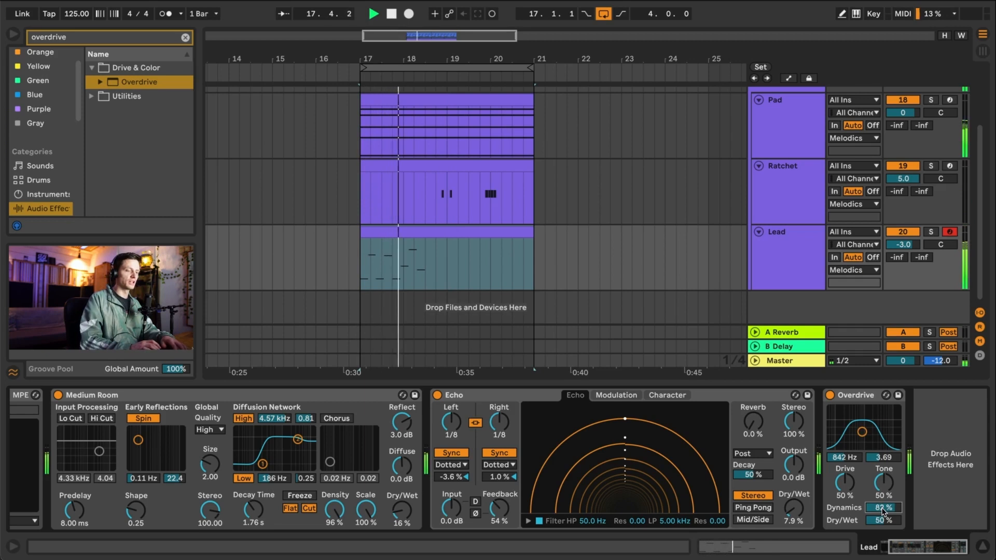
pyautogui.moveTo(887, 521); pyautogui.dragTo(888, 528)
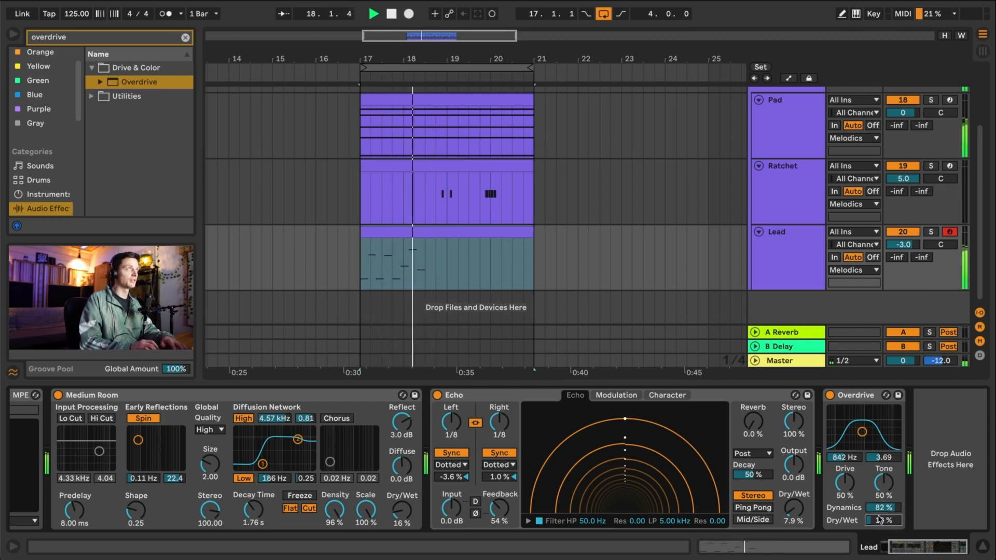
pyautogui.moveTo(845, 482); pyautogui.dragTo(845, 492)
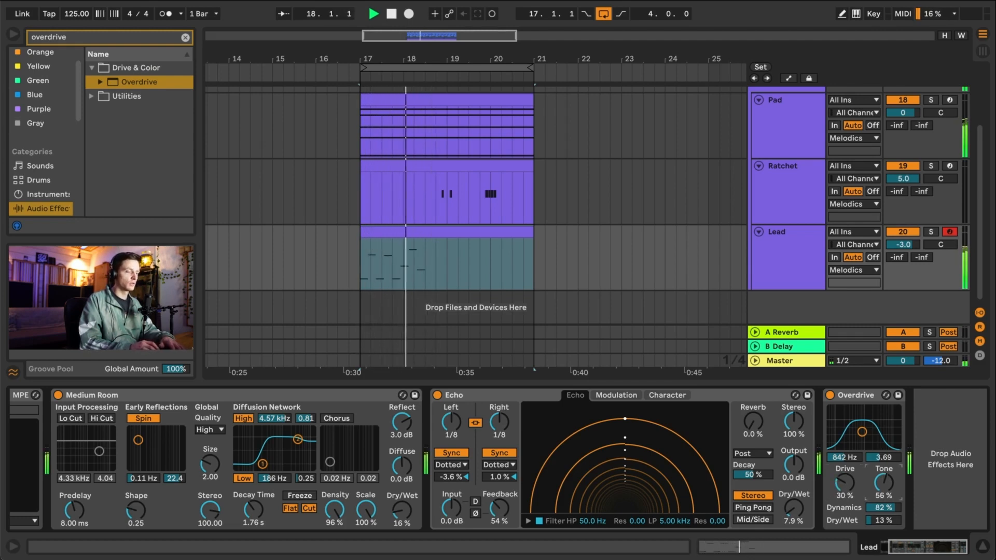
# - Check the Lead's effects chain and its sound during playback against the Drums group
pyautogui.click(731, 394)
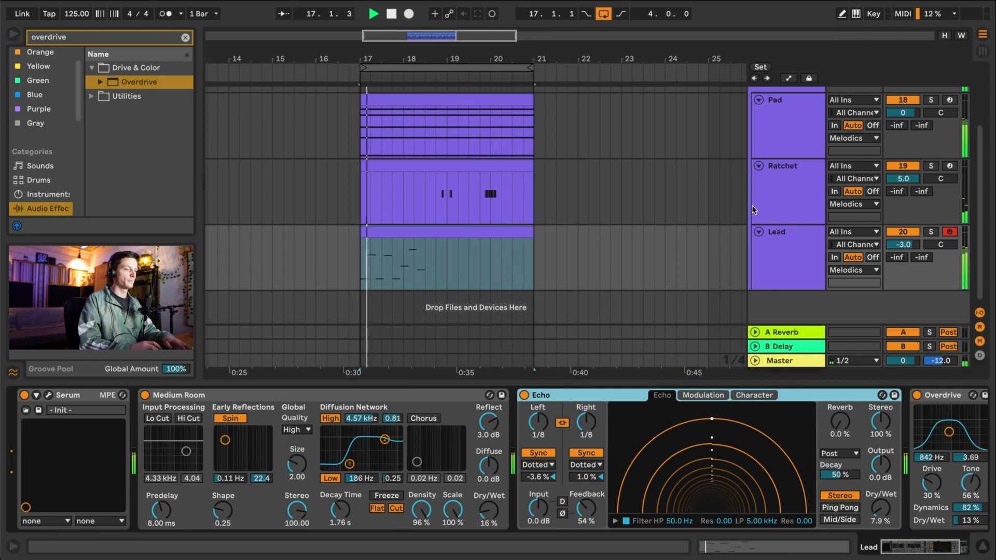
pyautogui.scroll(3, 928, 98)
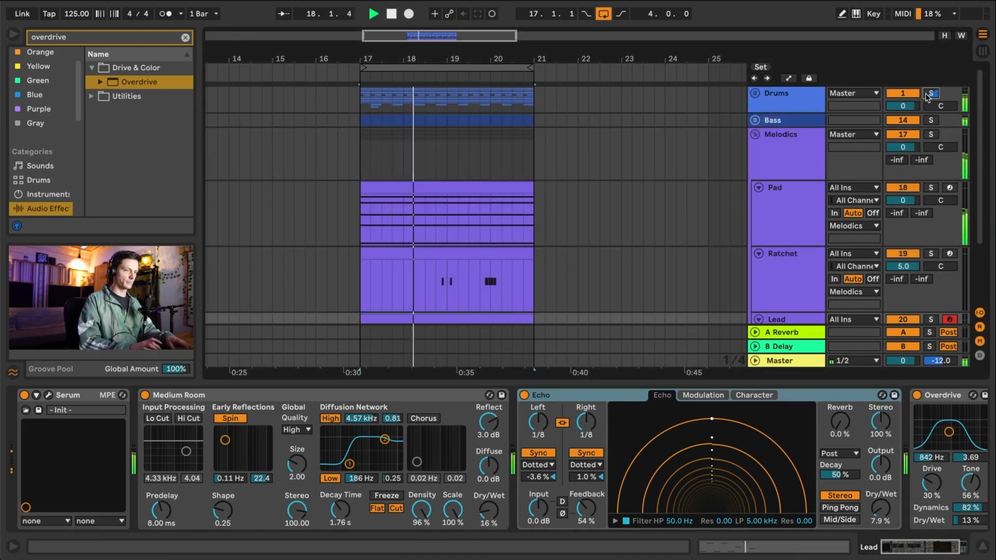
pyautogui.scroll(-3, 748, 266)
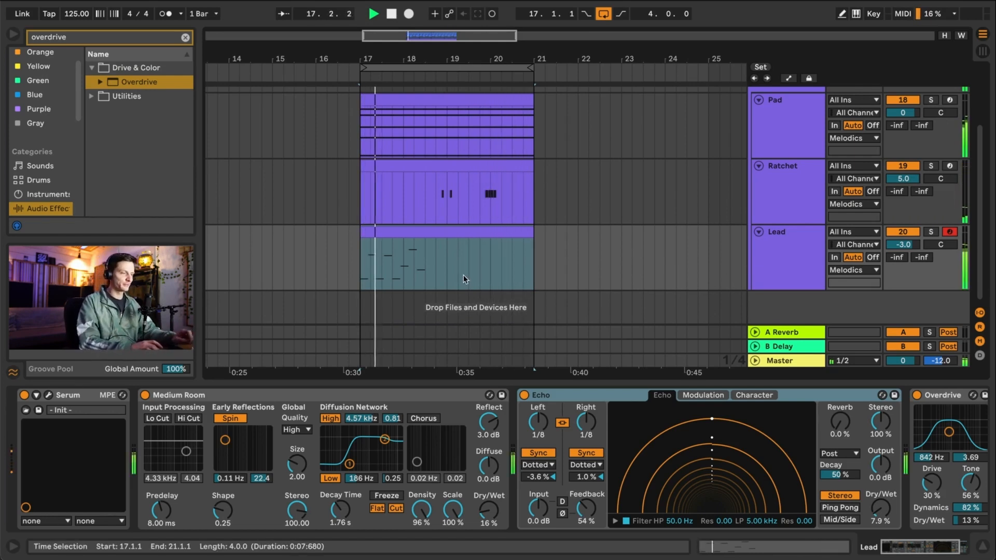
# - Find the Glue Compressor audio effect and add it after Overdrive on the Lead track
pyautogui.click(788, 253)
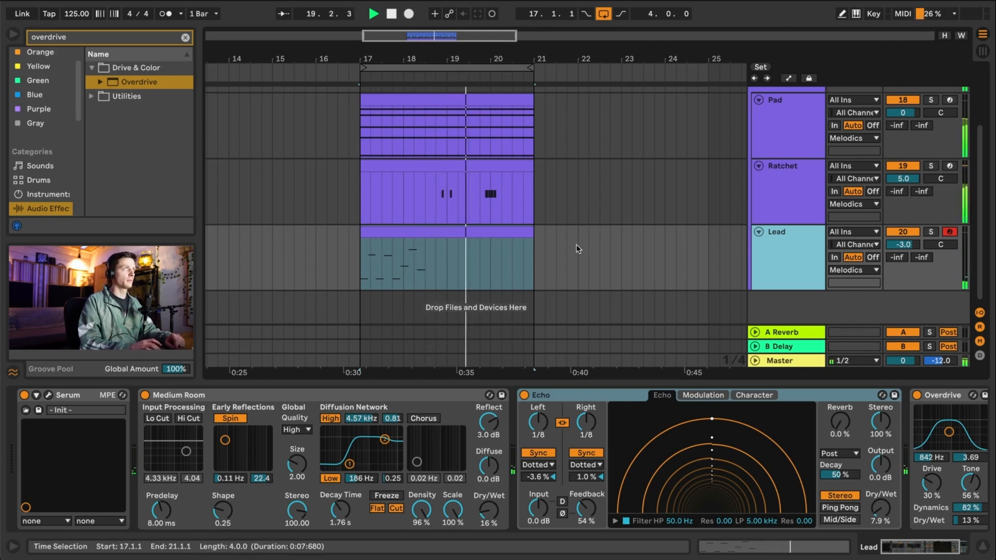
pyautogui.click(107, 41)
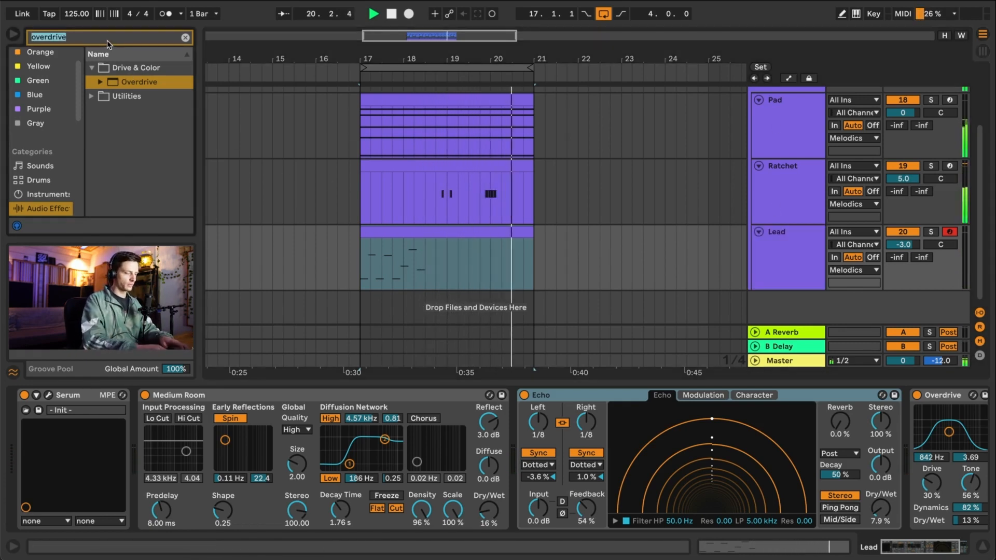
pyautogui.write('glue')
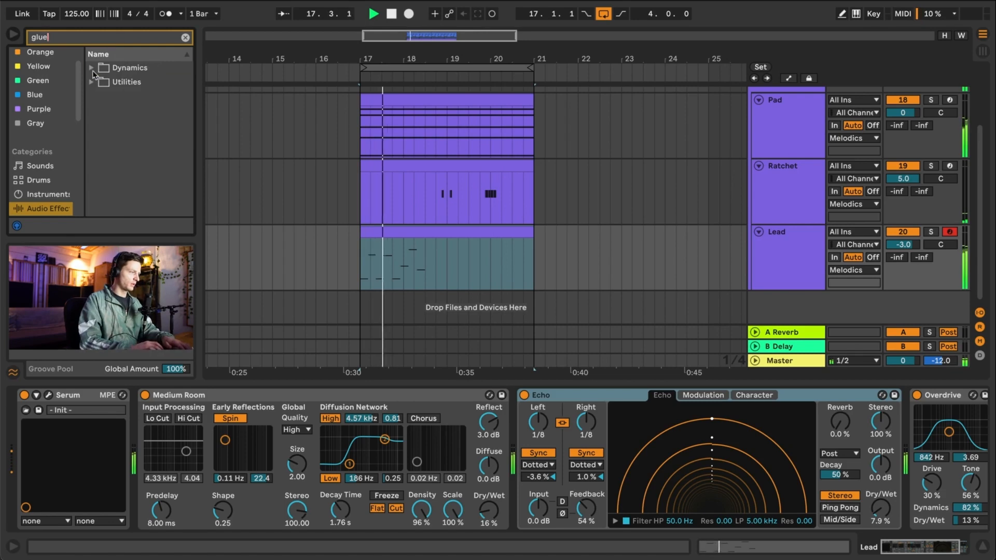
pyautogui.doubleClick(116, 83)
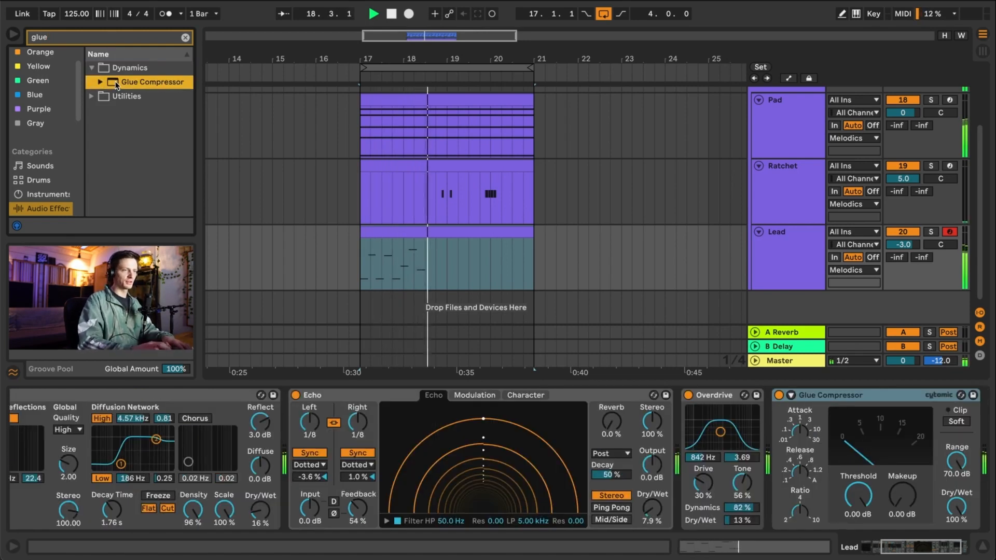
pyautogui.click(741, 1)
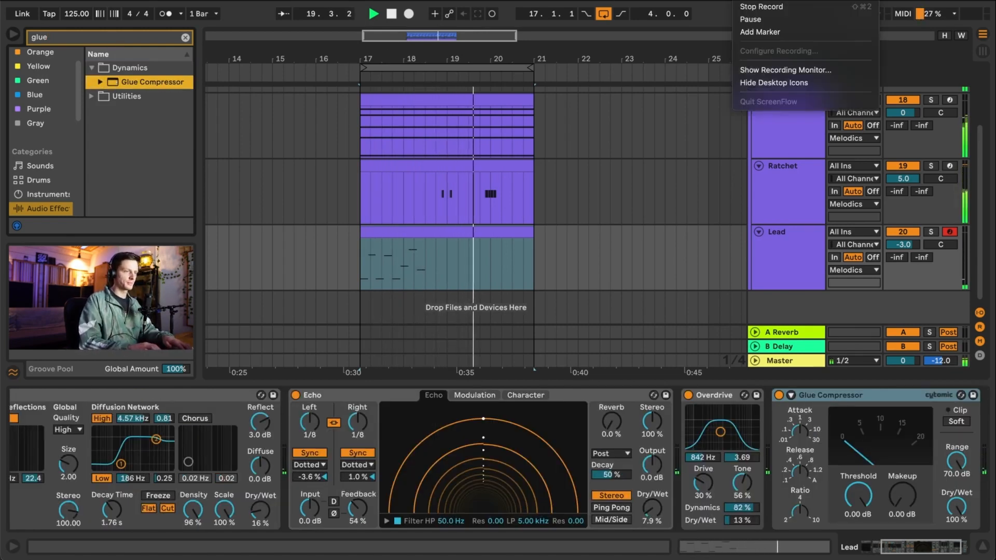
pyautogui.click(741, 1)
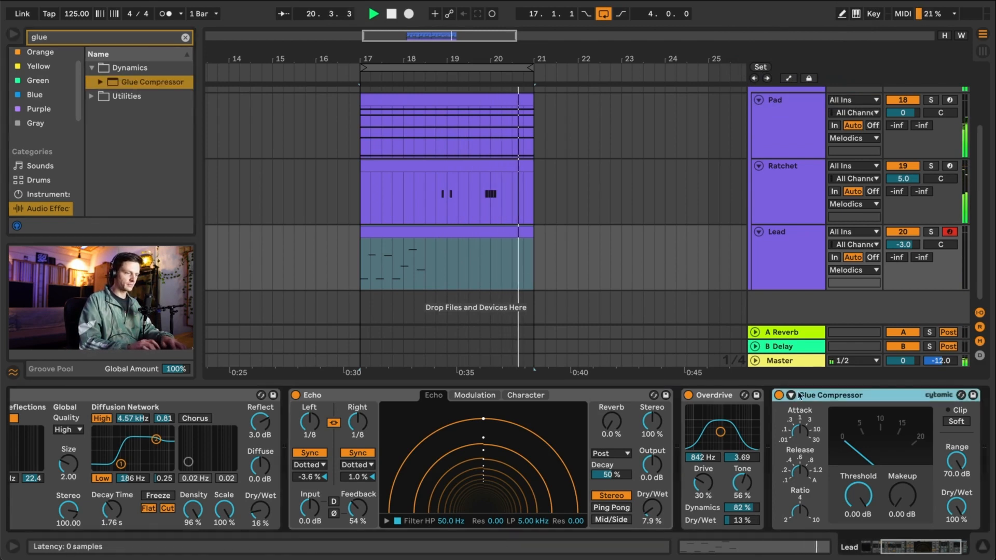
# - Set the Glue Compressor's Threshold to -22.9 dB and Makeup to 7.46 dB, and turn on Soft clipping
pyautogui.hscroll(3, 611, 399)
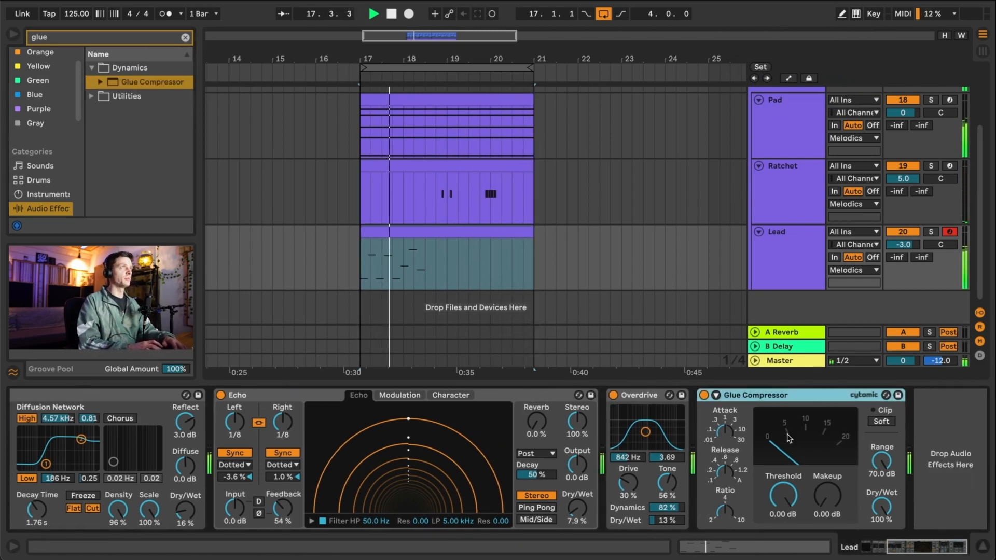
pyautogui.moveTo(784, 496); pyautogui.dragTo(784, 532)
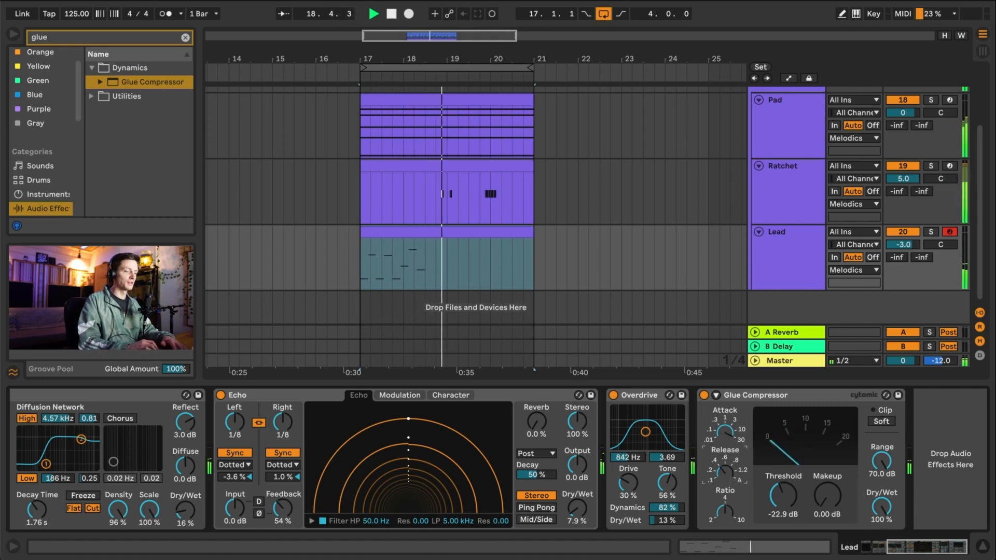
pyautogui.moveTo(827, 495)
pyautogui.mouseDown()
pyautogui.moveTo(828, 480)
pyautogui.moveTo(827, 491)
pyautogui.mouseUp()
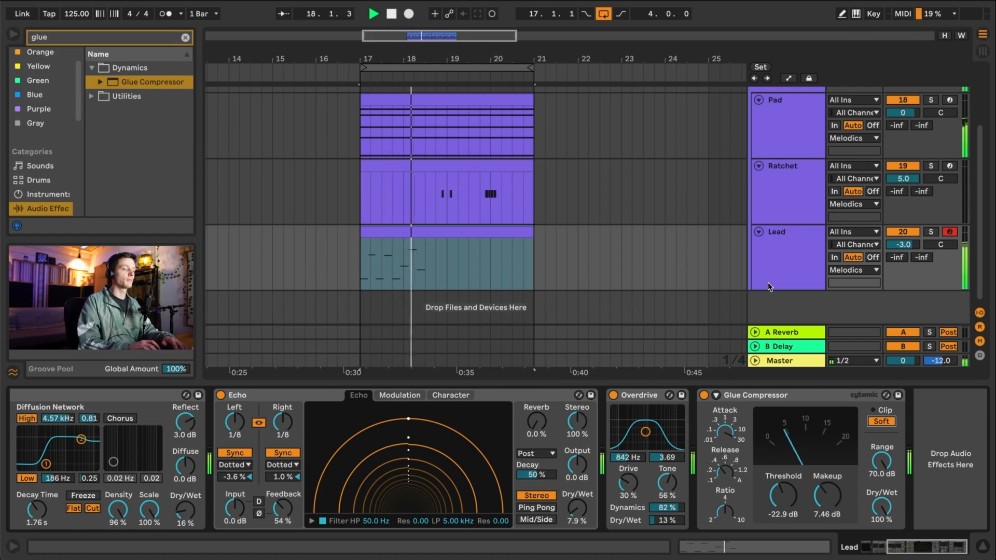
pyautogui.click(809, 395)
# - Find the OTT preset of Multiband Dynamics and add it after the Glue Compressor on the Lead track
pyautogui.click(125, 38)
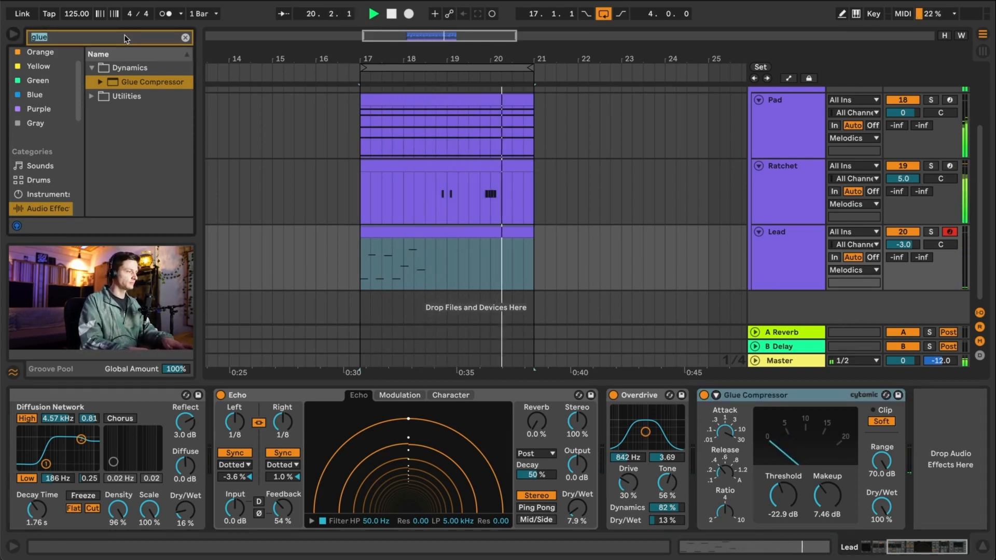
pyautogui.write('ott')
pyautogui.click(137, 101)
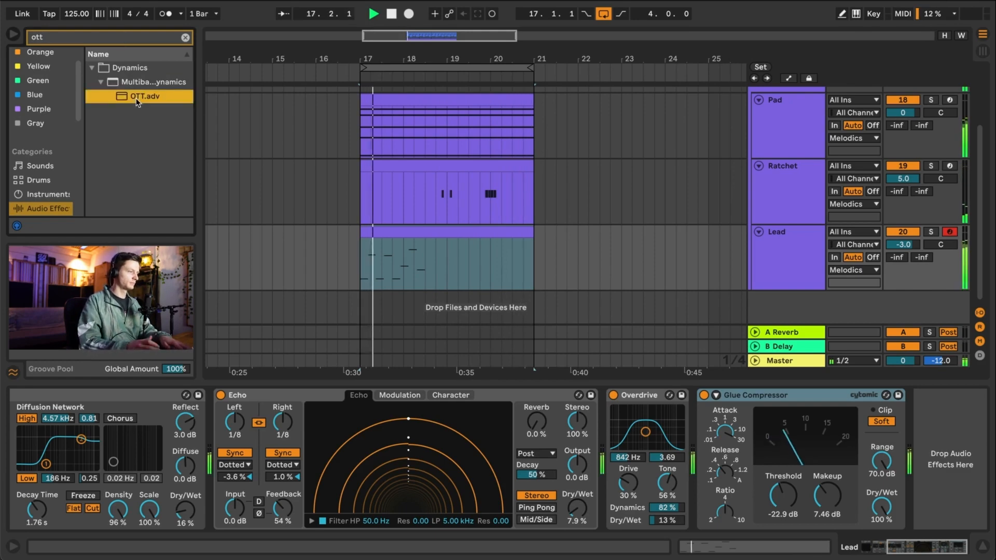
pyautogui.doubleClick(138, 98)
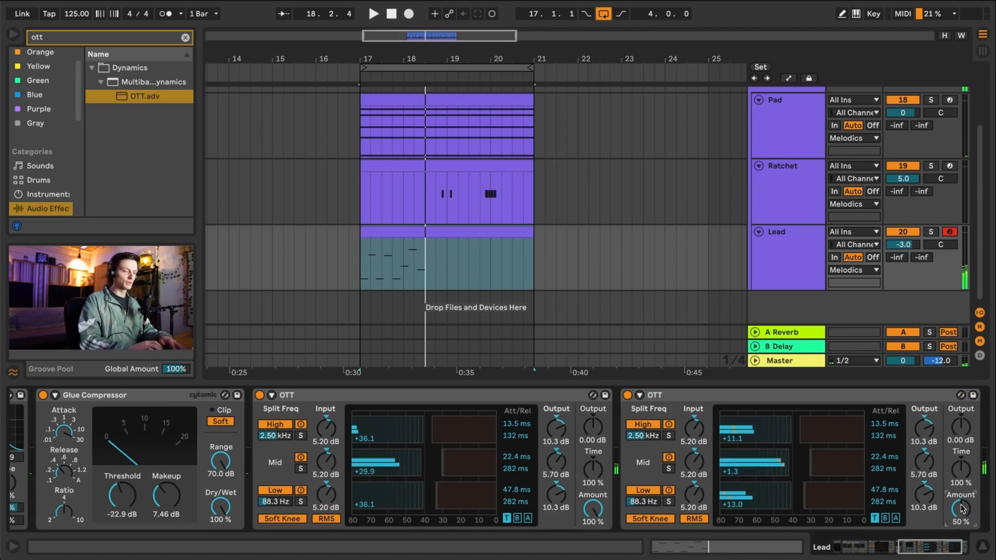
# - Try the second OTT's Amount at 1%, 100% and 0% during playback
pyautogui.moveTo(961, 510); pyautogui.dragTo(961, 514)
pyautogui.press('space')
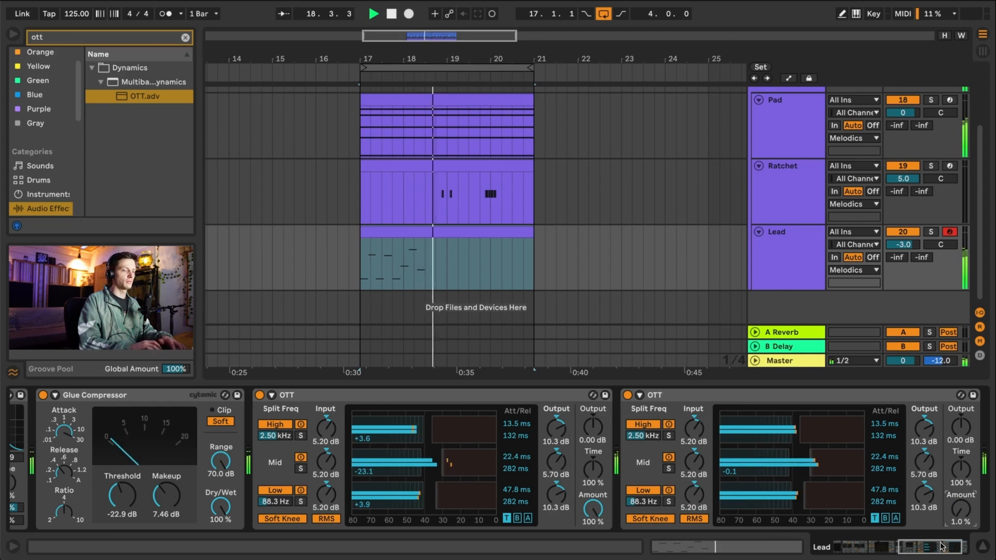
pyautogui.moveTo(961, 509); pyautogui.dragTo(961, 446)
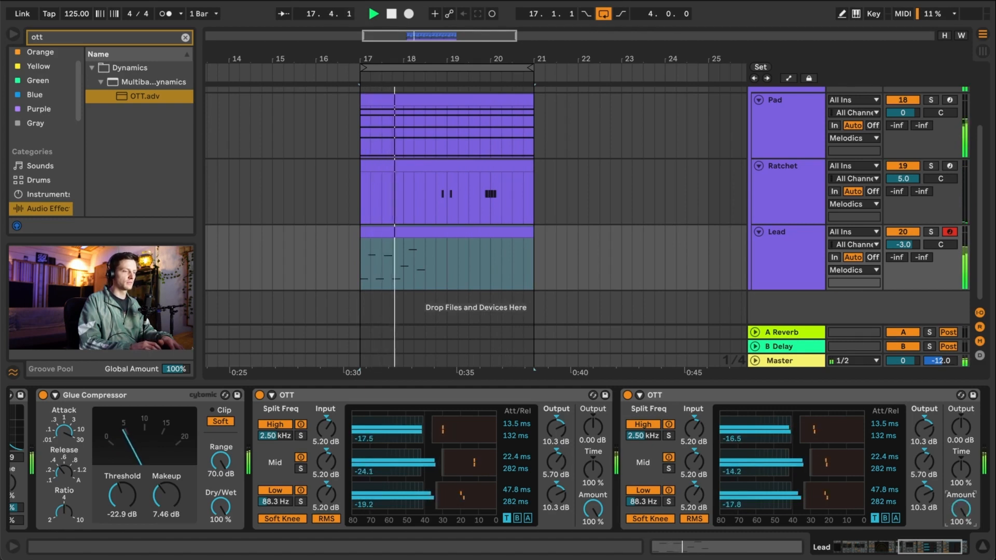
pyautogui.moveTo(961, 509); pyautogui.dragTo(961, 545)
# - Delete the duplicate second OTT and set the remaining OTT's Amount to 11%
pyautogui.click(671, 393)
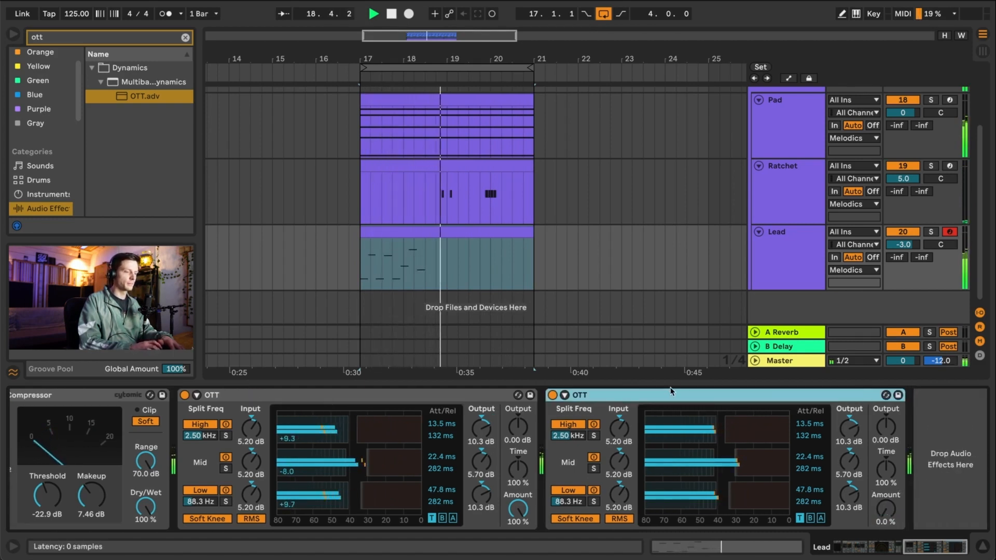
pyautogui.press('Delete')
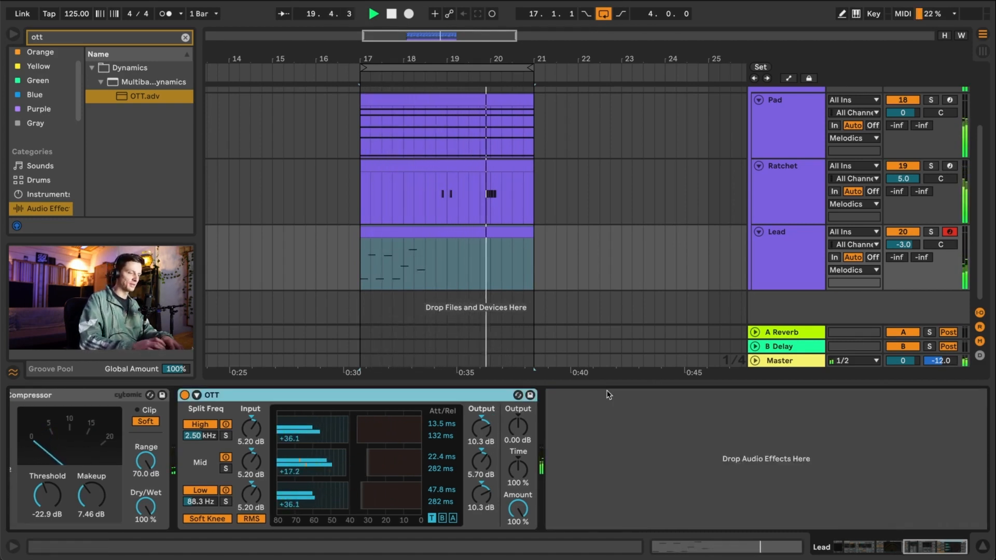
pyautogui.hscroll(-4, 465, 396)
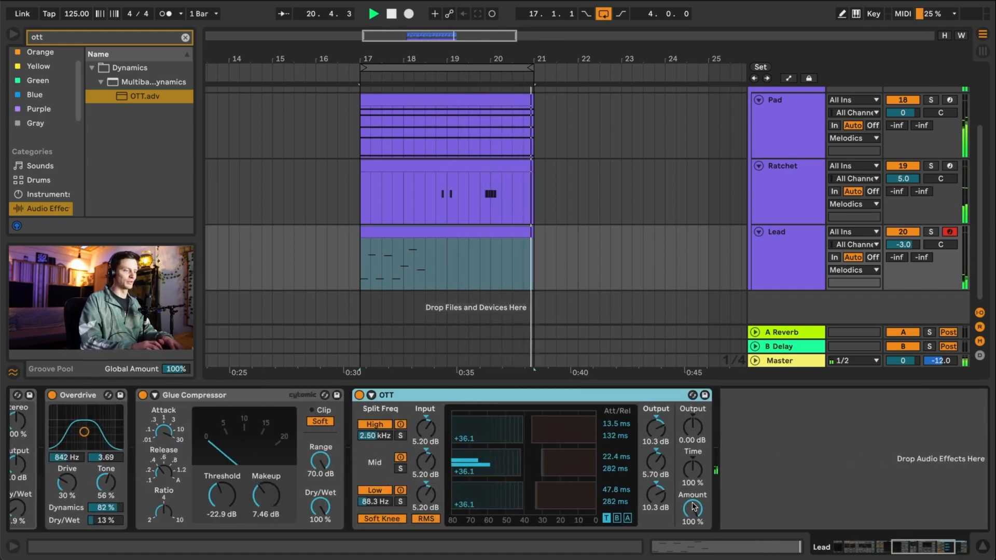
pyautogui.moveTo(693, 507); pyautogui.dragTo(693, 550)
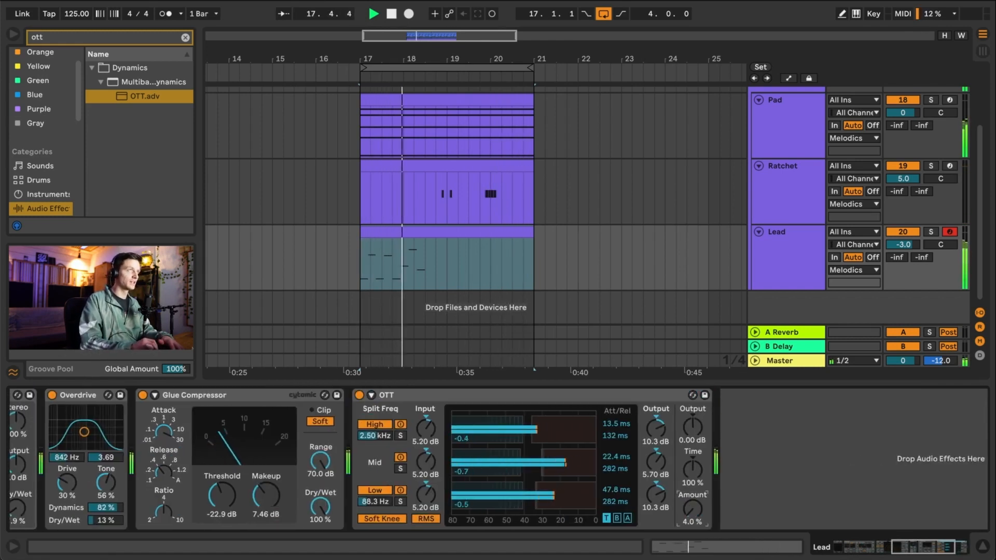
pyautogui.moveTo(694, 509); pyautogui.dragTo(694, 502)
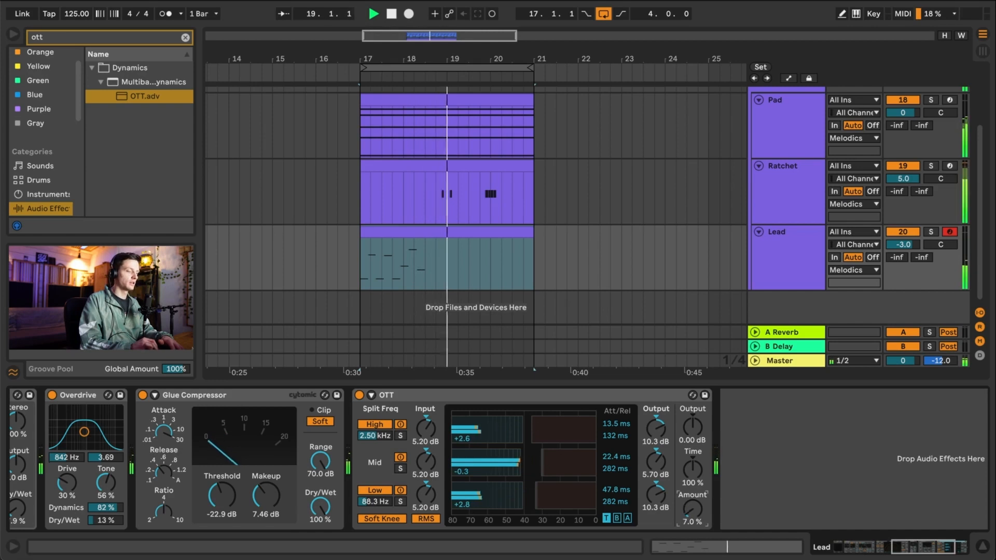
pyautogui.click(574, 413)
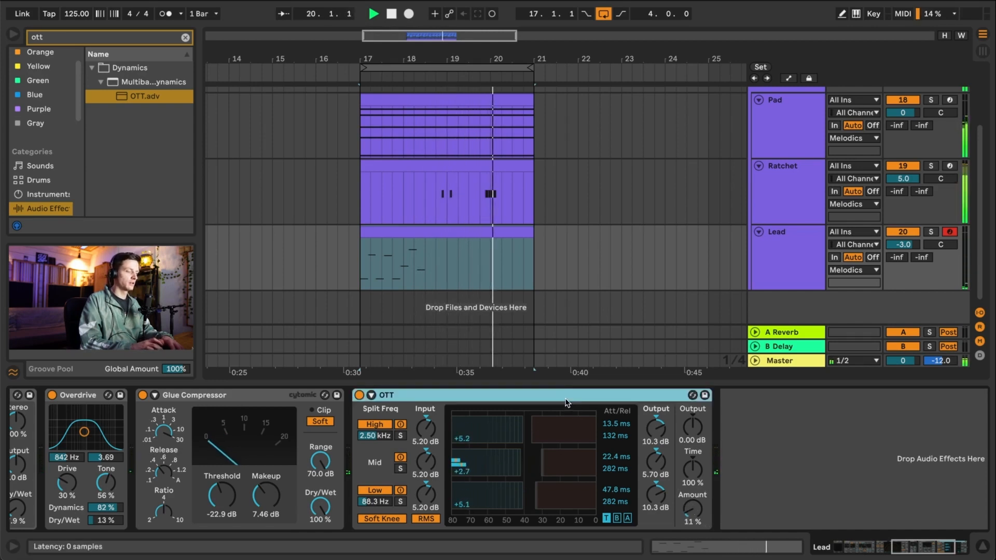
# - Bypass the OTT during playback and re-enable it to compare the Lead's sound with and without it
pyautogui.hscroll(-5, 571, 409)
pyautogui.hscroll(4, 518, 404)
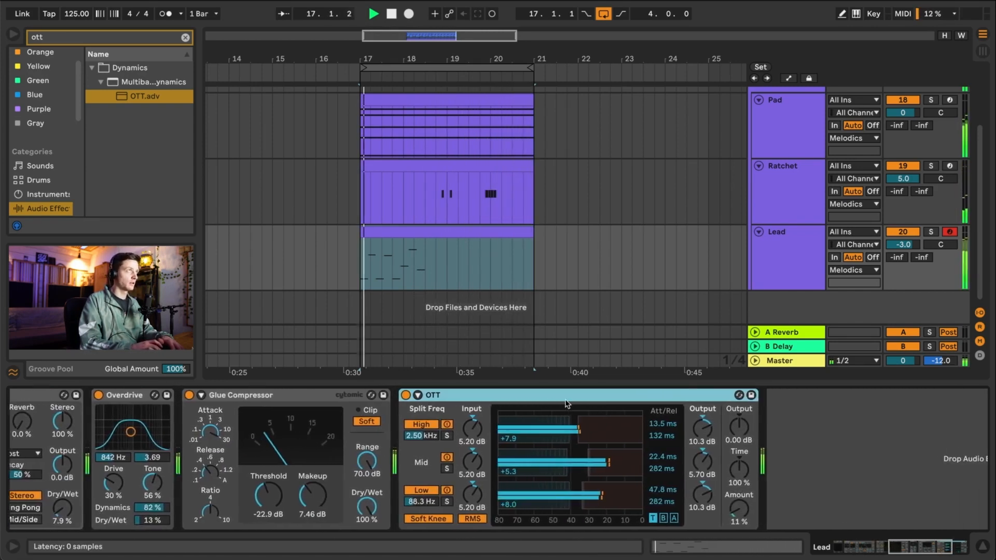
pyautogui.click(370, 396)
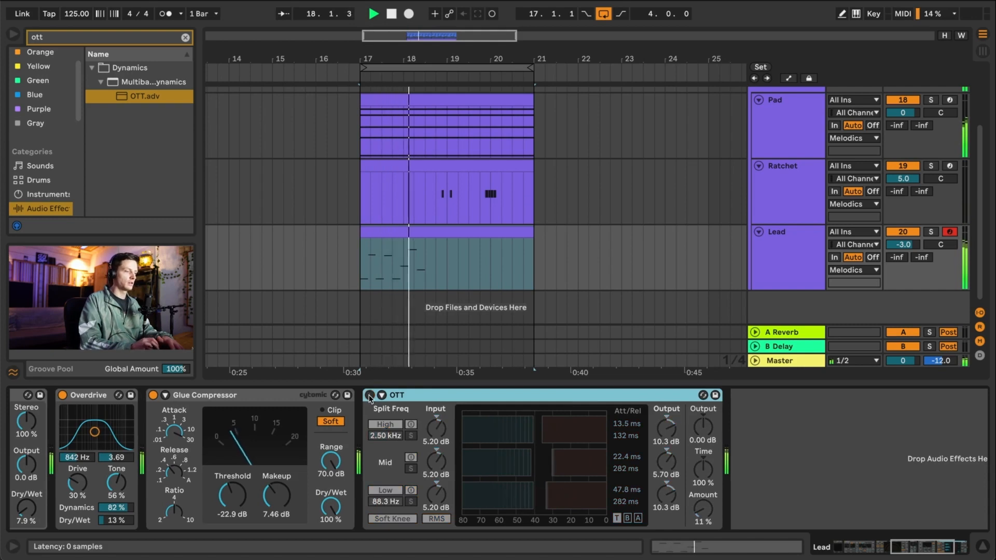
pyautogui.click(369, 396)
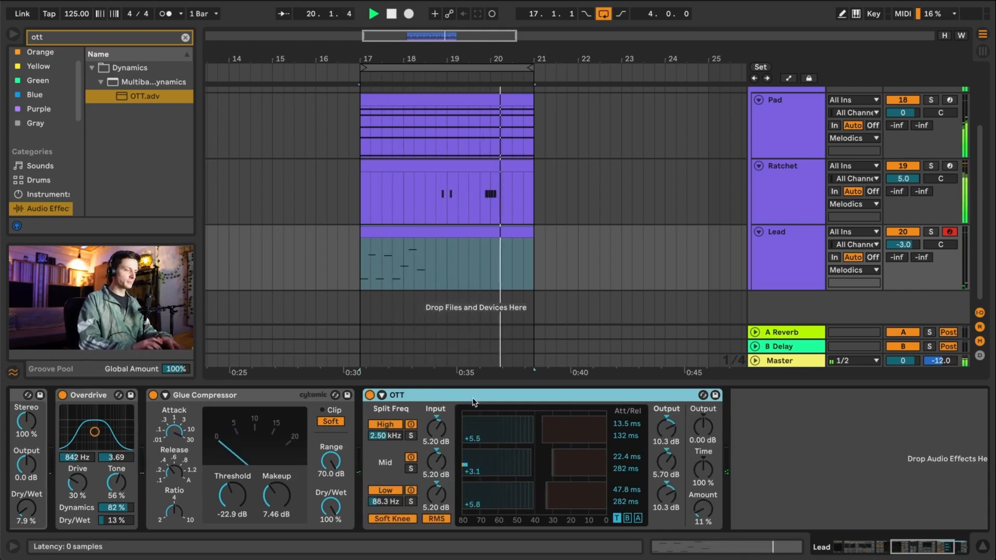
pyautogui.hscroll(3, 473, 402)
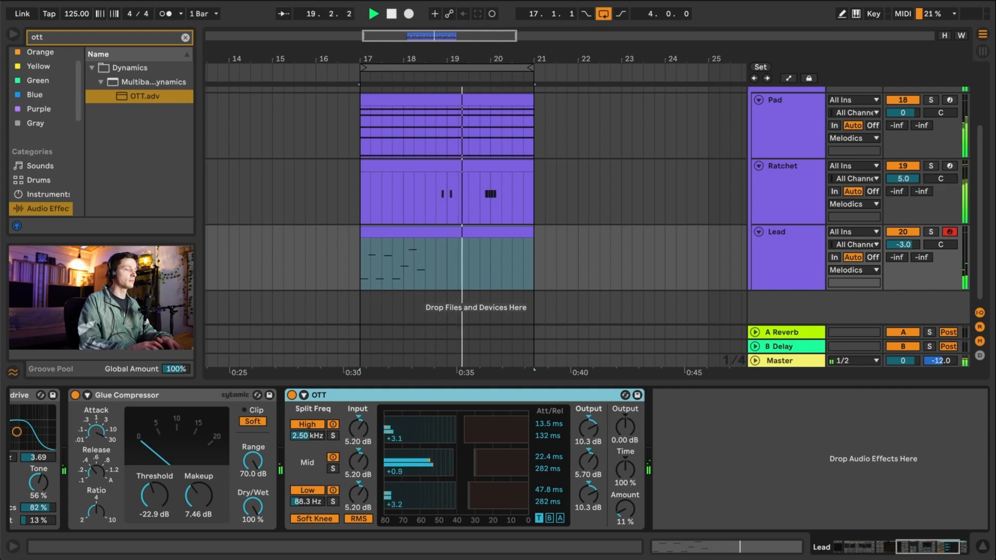
# - Find the Compressor audio effect and add it after the OTT on the Lead track
pyautogui.click(129, 40)
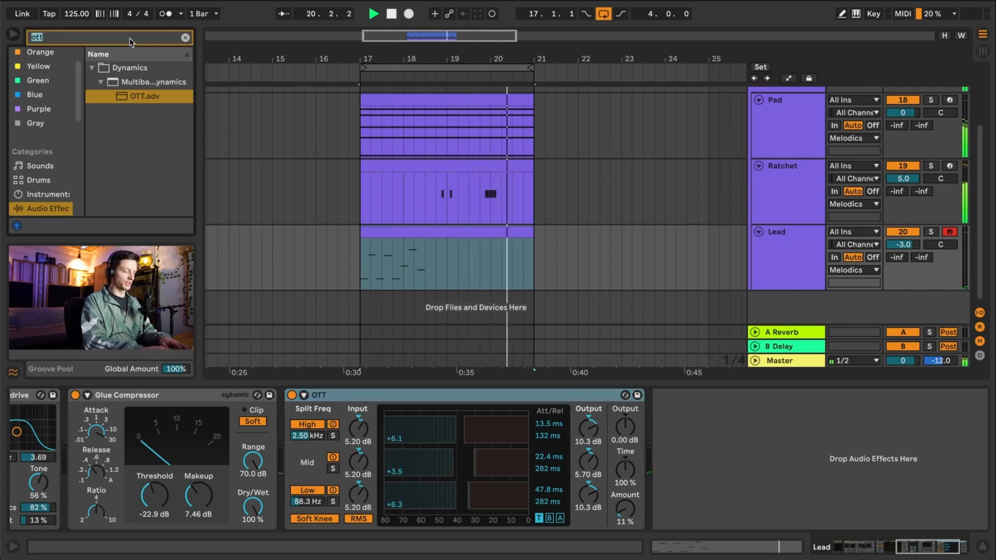
pyautogui.write('compre')
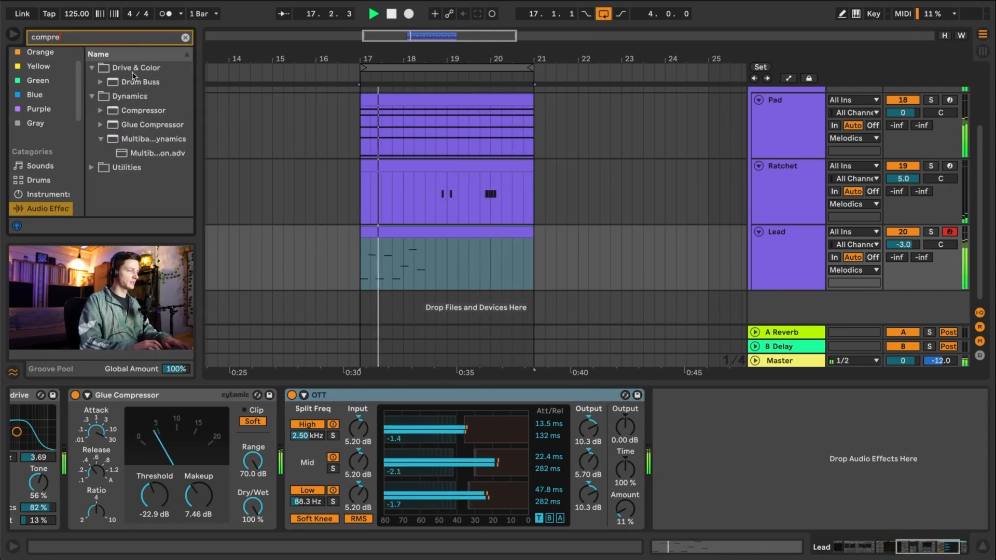
pyautogui.click(137, 112)
pyautogui.doubleClick(137, 111)
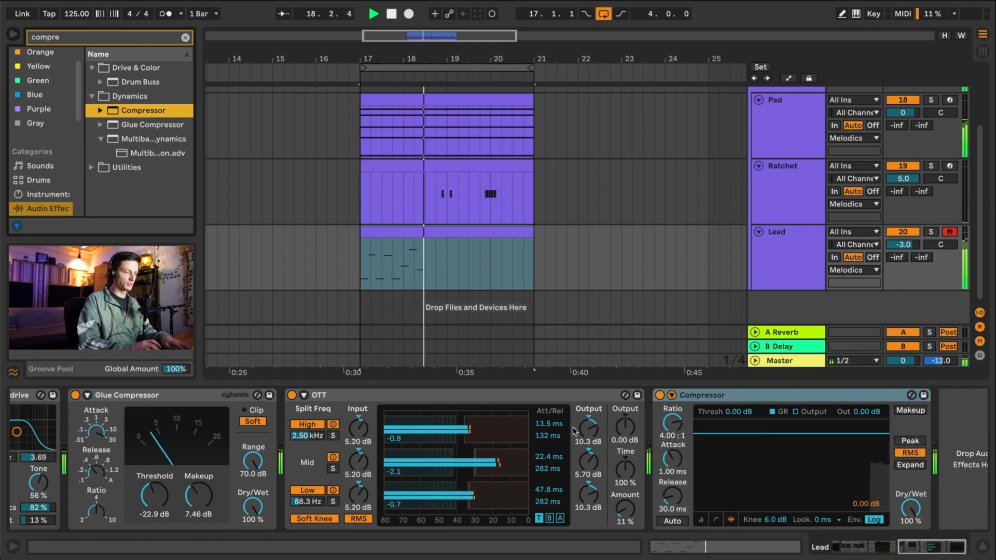
# - Enable the Compressor's sidechain with the Kick Group, Post FX, as its audio source
pyautogui.click(672, 400)
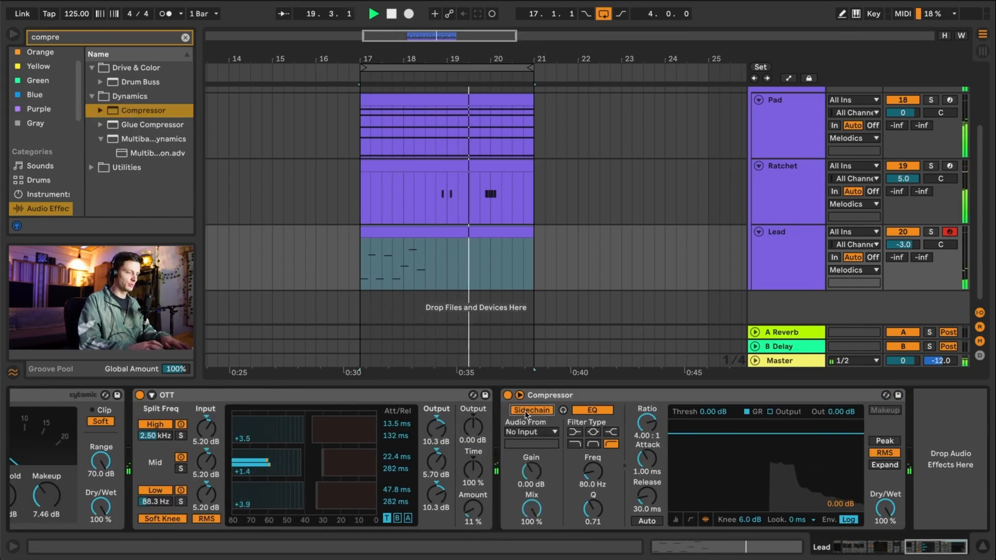
pyautogui.click(532, 432)
pyautogui.click(549, 171)
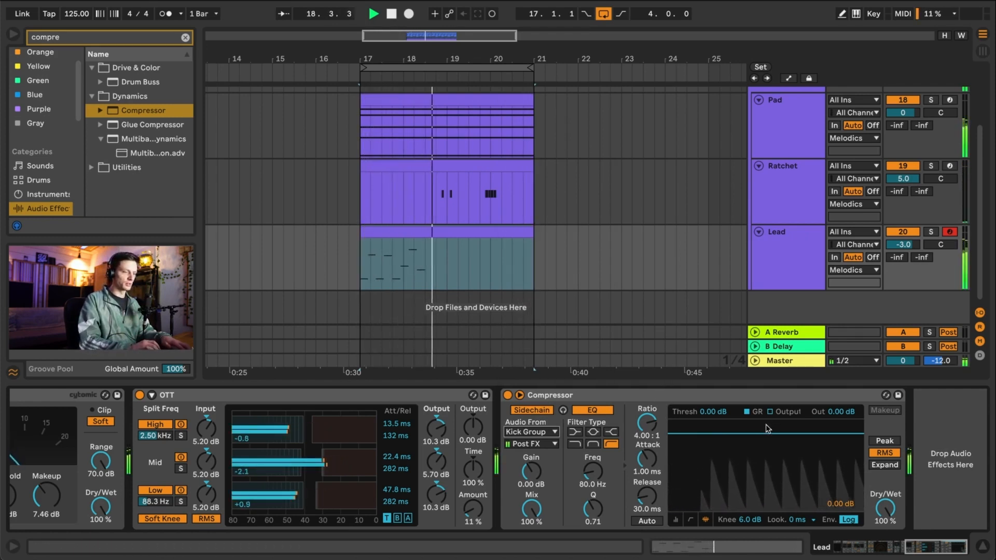
# - Set the Compressor's threshold to -21.1 dB, ratio to 3.60:1, attack to 4.16 ms and release to 68.4 ms
pyautogui.moveTo(768, 433); pyautogui.dragTo(768, 476)
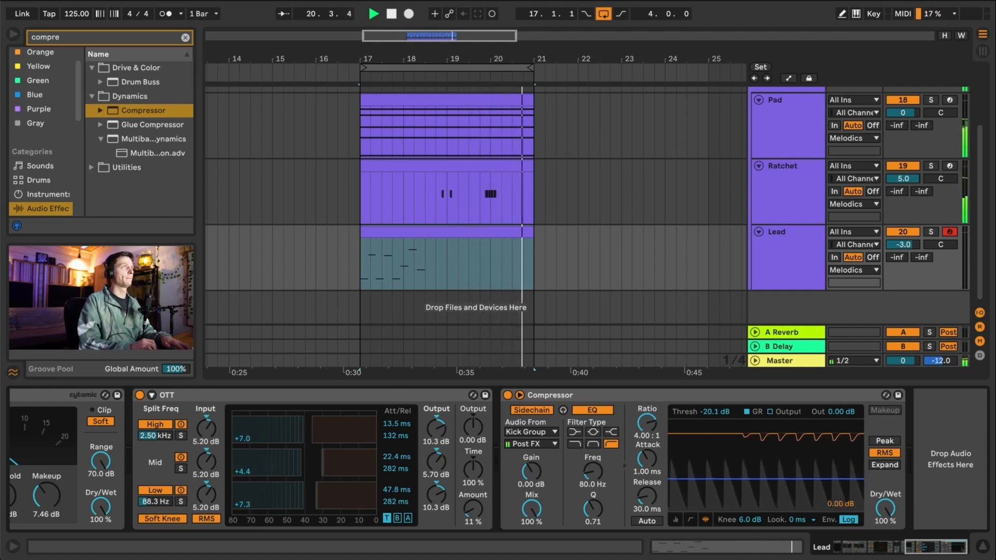
pyautogui.moveTo(767, 484); pyautogui.dragTo(767, 497)
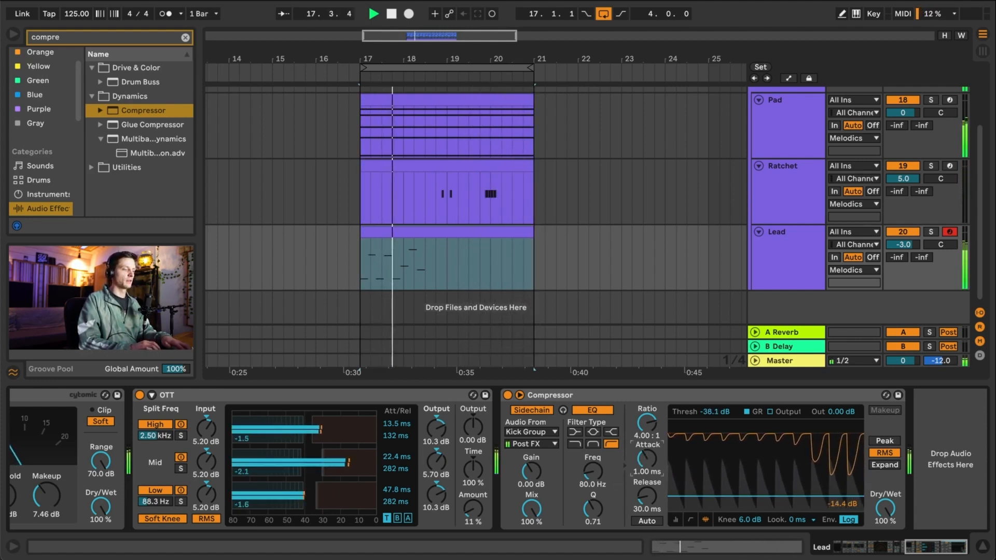
pyautogui.moveTo(647, 460); pyautogui.dragTo(647, 446)
pyautogui.moveTo(647, 497)
pyautogui.mouseDown()
pyautogui.moveTo(648, 482)
pyautogui.moveTo(649, 500)
pyautogui.mouseUp()
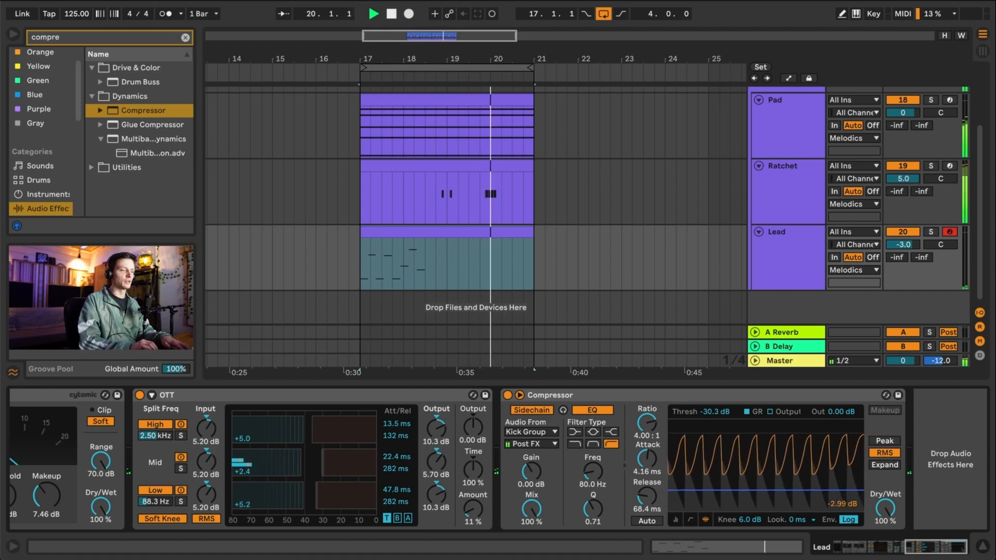
pyautogui.moveTo(766, 481); pyautogui.dragTo(766, 478)
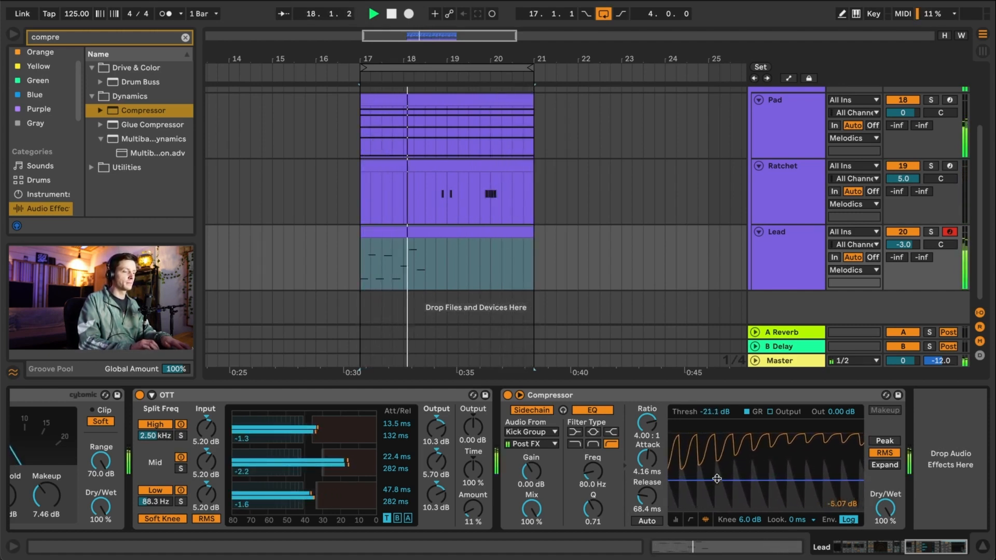
pyautogui.moveTo(647, 423); pyautogui.dragTo(647, 434)
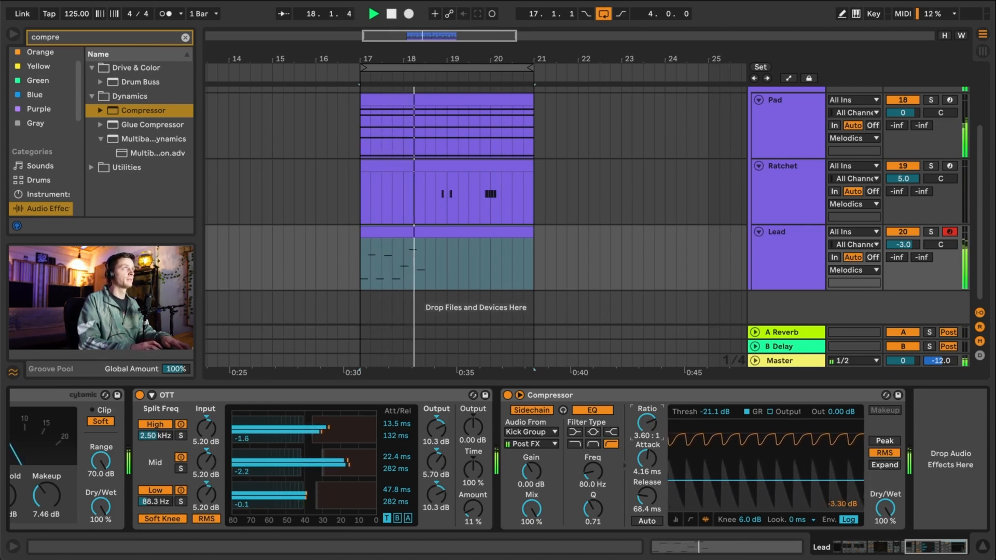
pyautogui.click(793, 399)
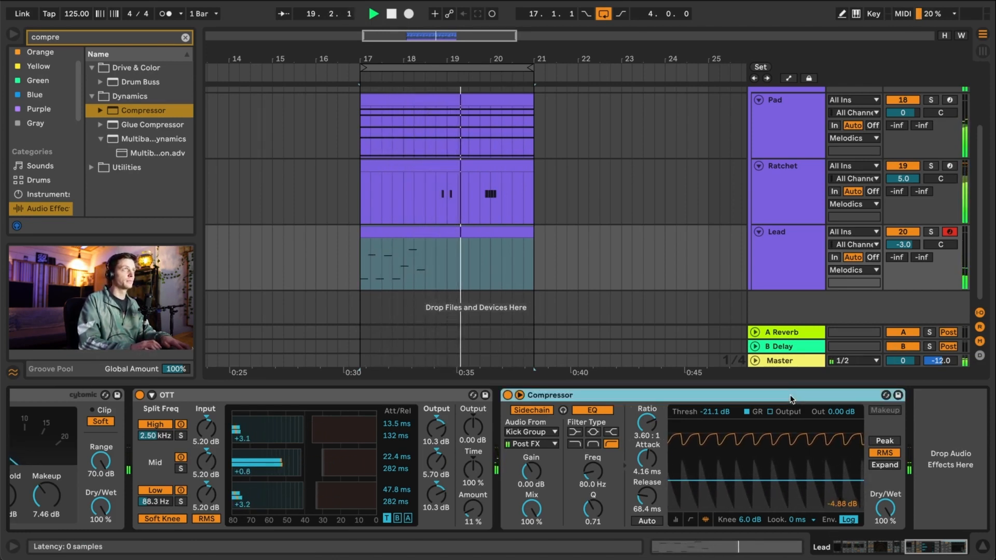
# - Find the EQ Eight audio effect and add it after the Compressor on the Lead track
pyautogui.click(117, 36)
pyautogui.write('eq')
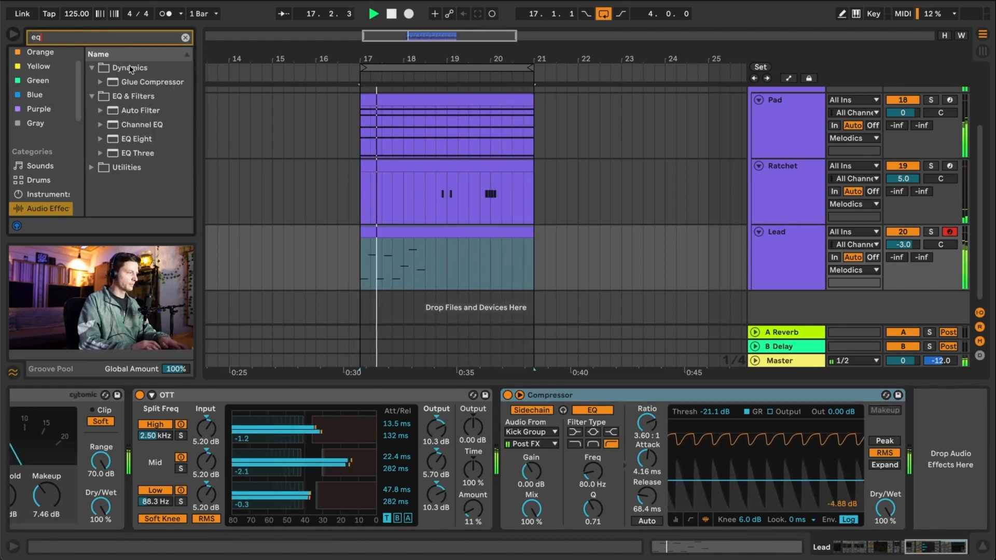
pyautogui.doubleClick(138, 139)
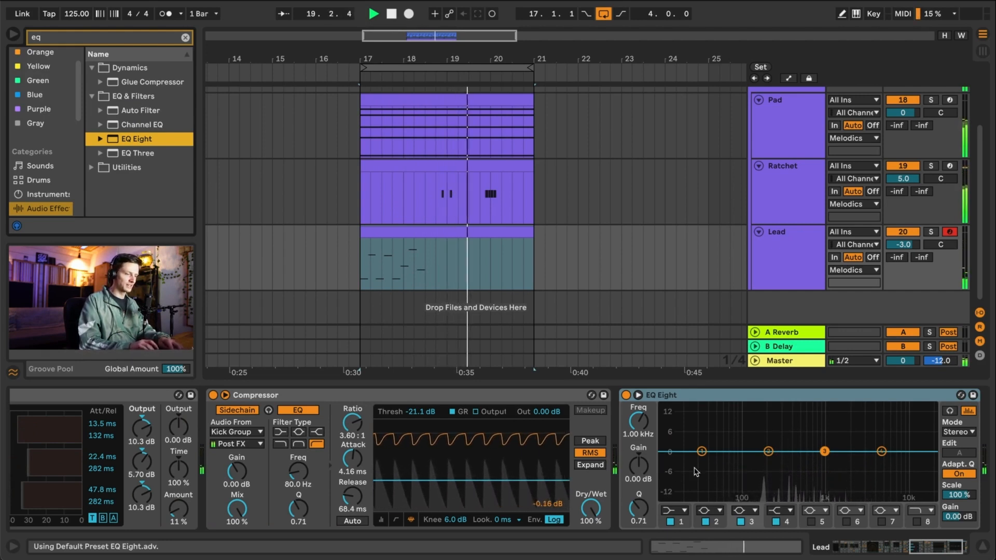
# - Set EQ Eight band 1 to a low cut at 30 Hz and boost band 2 by 3.84 dB at 129 Hz
pyautogui.click(676, 513)
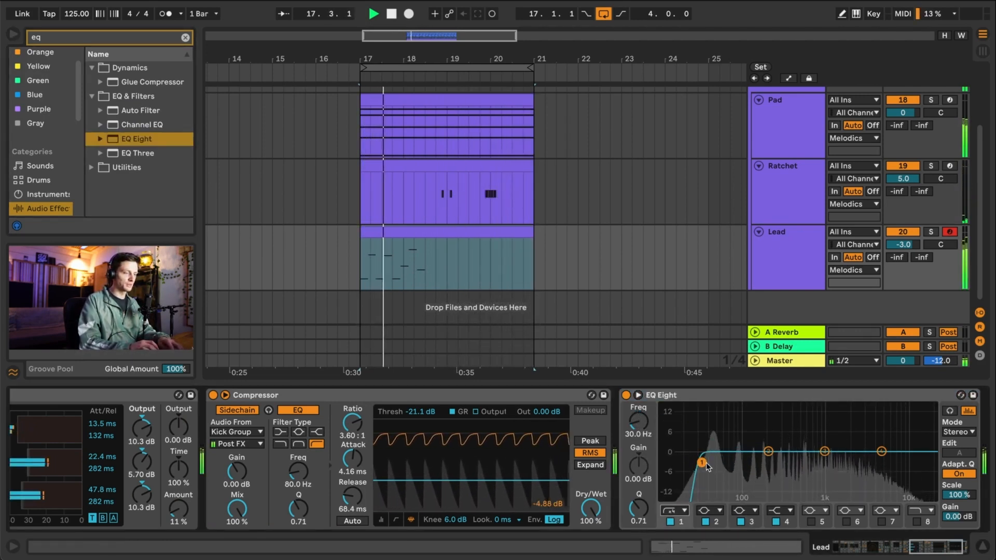
pyautogui.moveTo(702, 463); pyautogui.dragTo(703, 468)
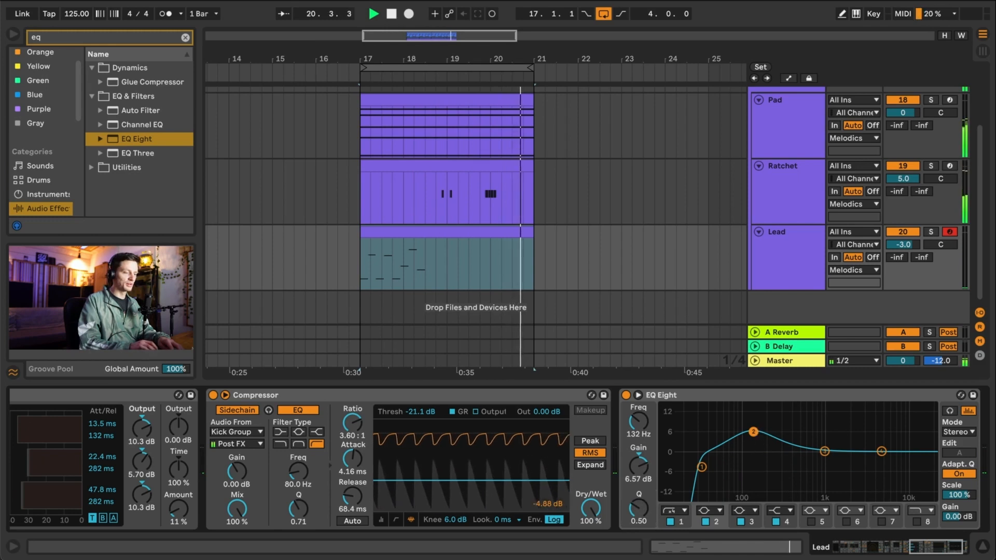
pyautogui.moveTo(754, 437); pyautogui.dragTo(753, 436)
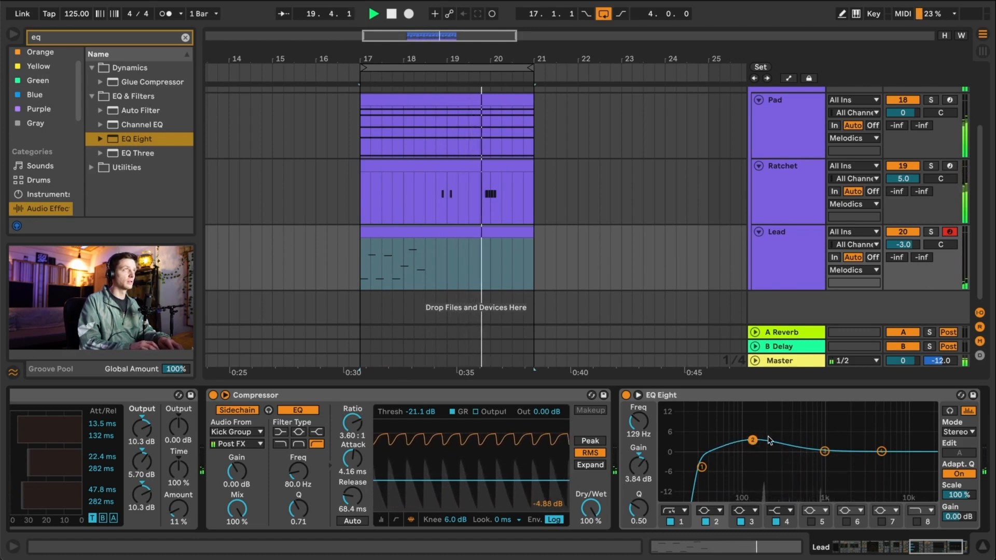
# - Add a Utility after the Lead's EQ Eight and enable Bass Mono at 188 Hz
pyautogui.click(92, 35)
pyautogui.write('util')
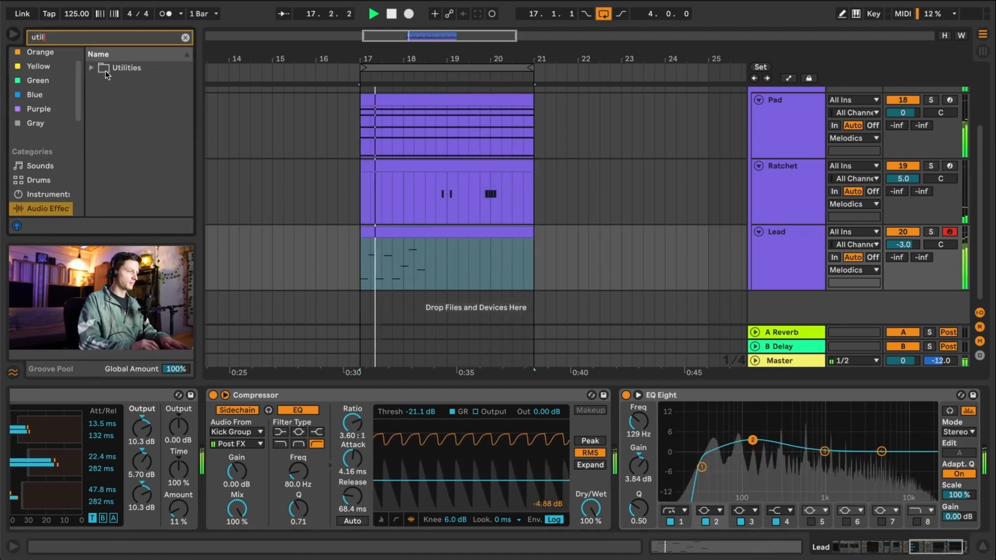
pyautogui.click(104, 71)
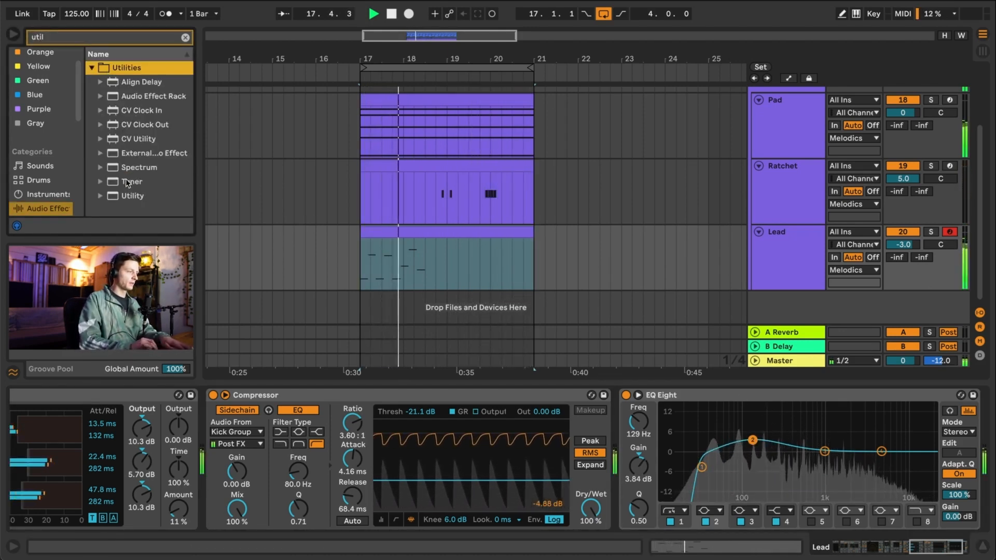
pyautogui.doubleClick(133, 195)
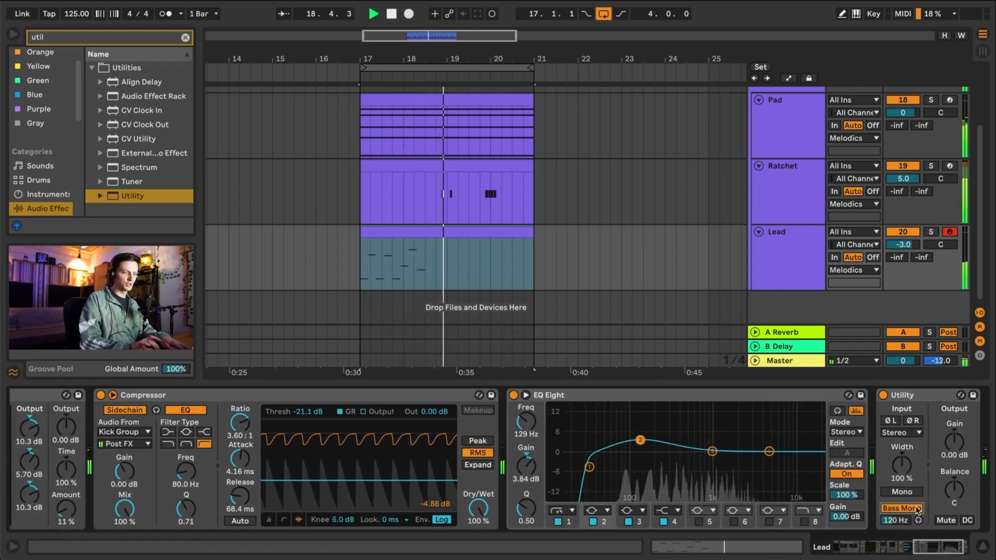
pyautogui.click(901, 508)
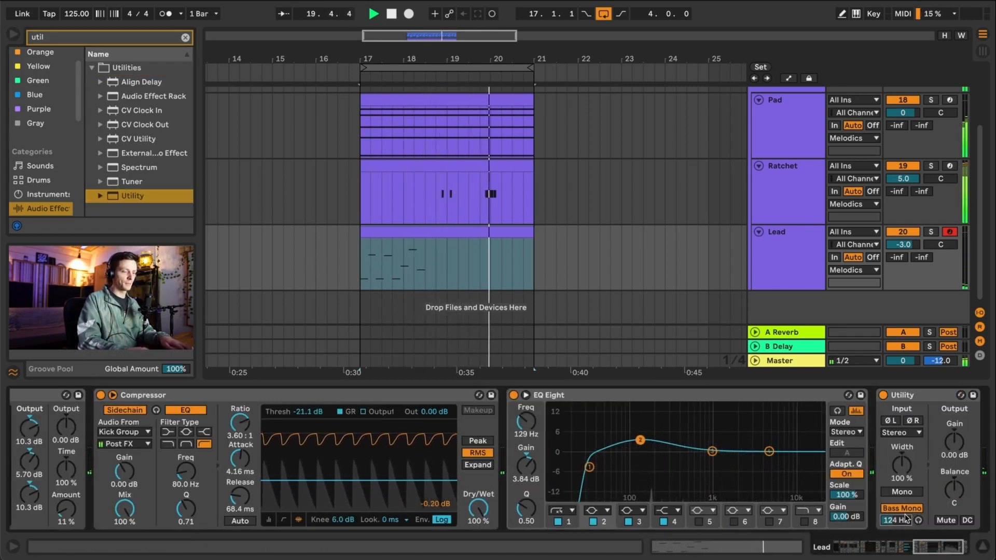
pyautogui.moveTo(906, 519); pyautogui.dragTo(905, 516)
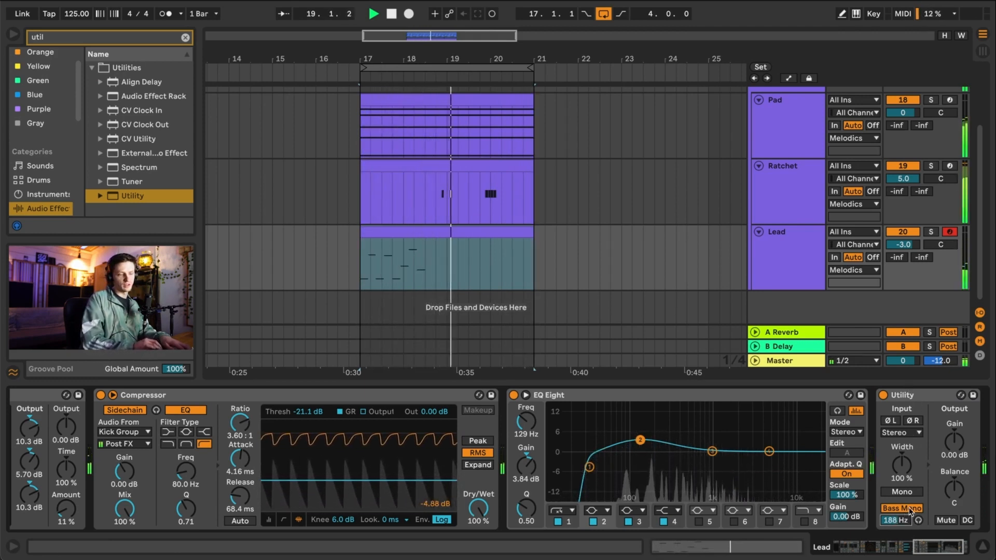
# - Set the output gain of the Lead's Utility to 2 dB
pyautogui.hscroll(3, 909, 512)
pyautogui.click(882, 435)
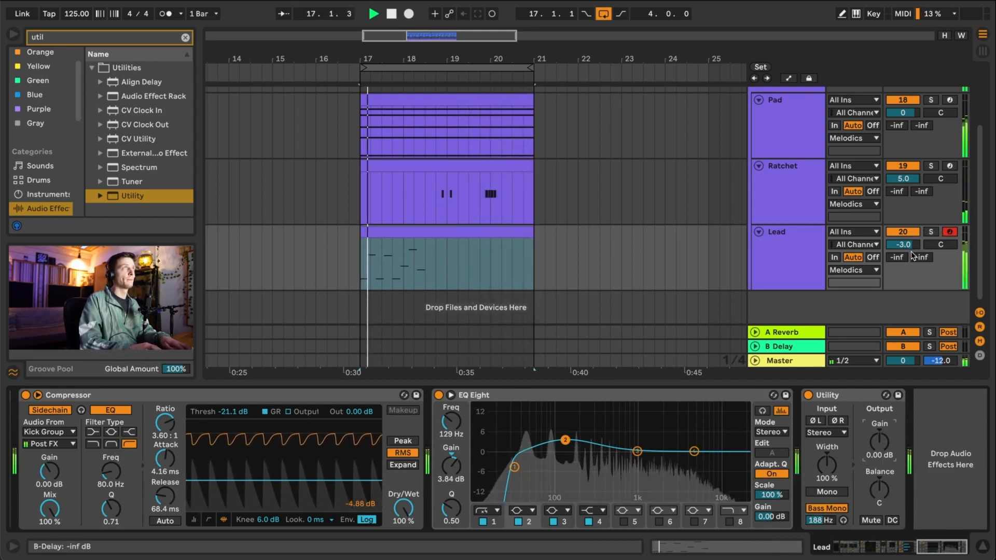
pyautogui.write('3')
pyautogui.press('Return')
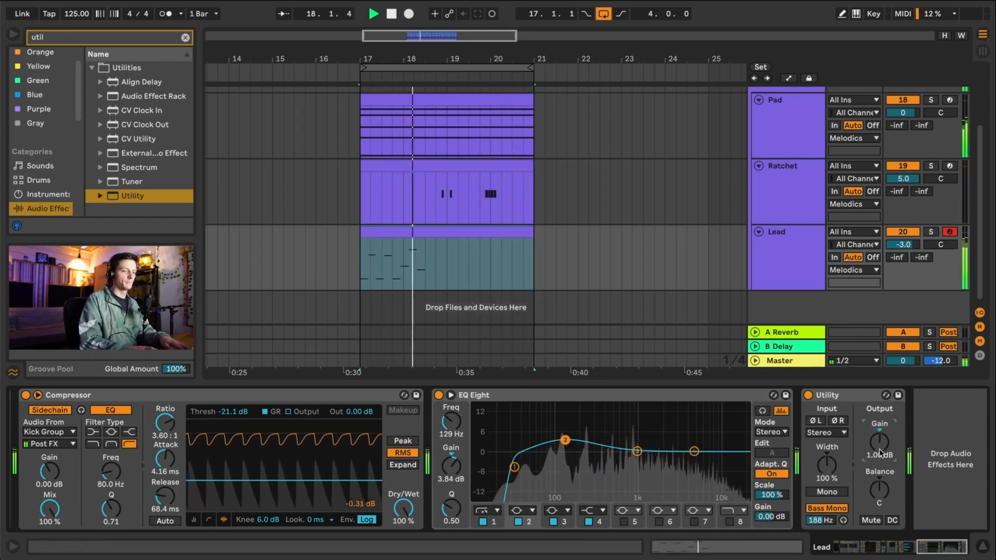
pyautogui.press('Down')
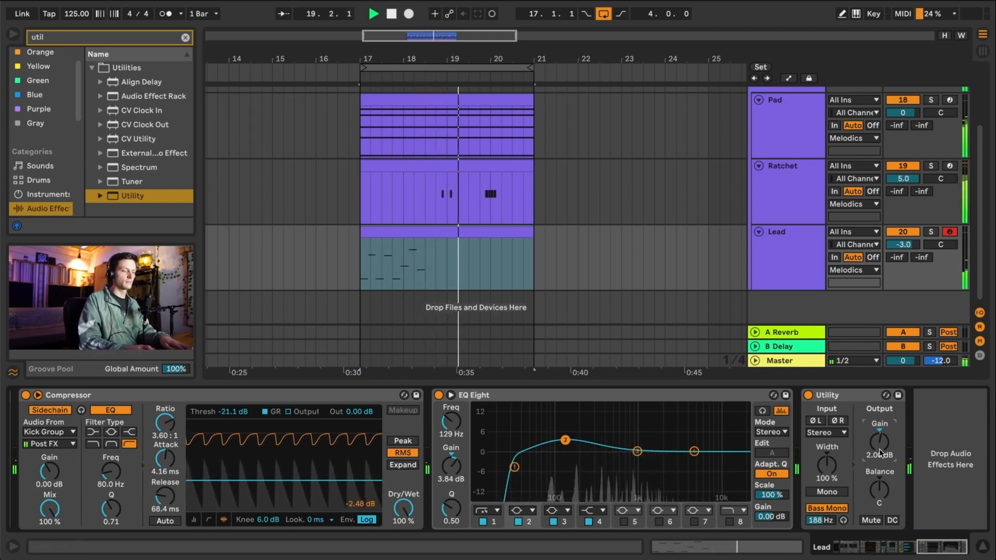
pyautogui.click(832, 398)
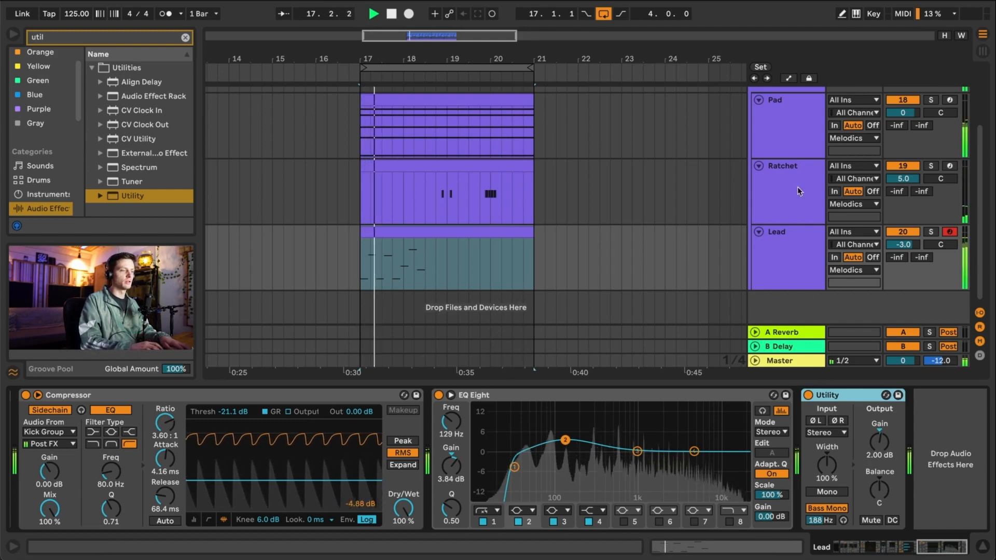
pyautogui.click(783, 241)
pyautogui.click(586, 401)
pyautogui.hscroll(-15, 586, 401)
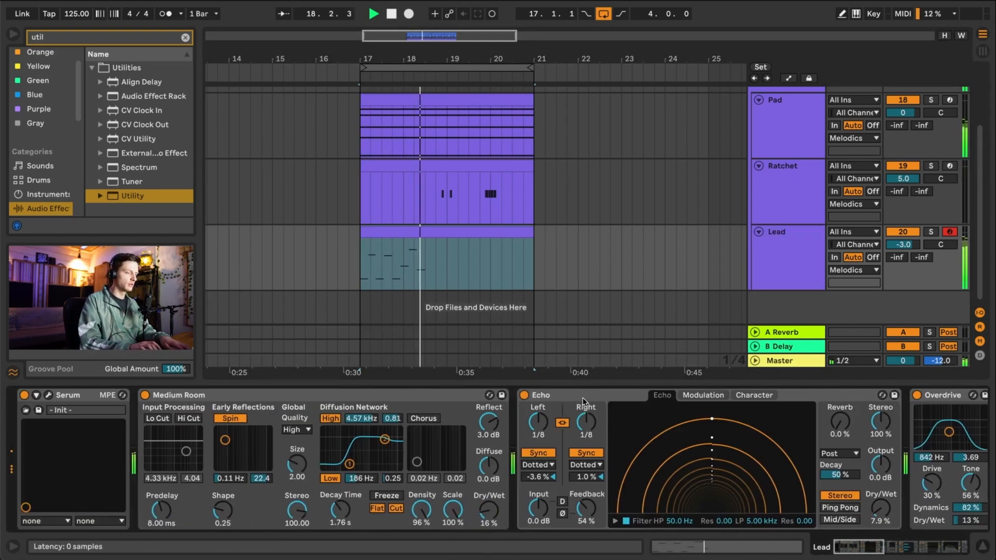
pyautogui.click(589, 247)
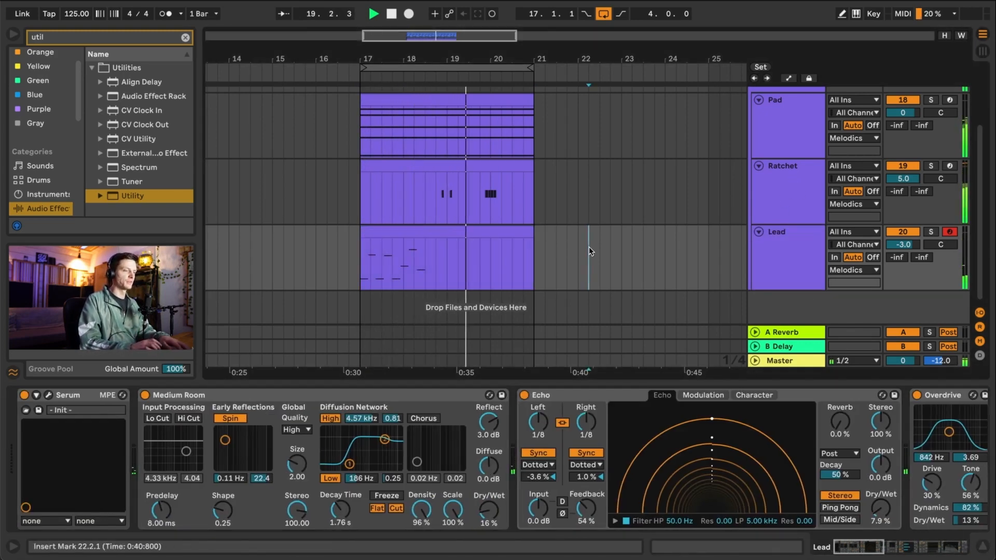
pyautogui.scroll(4, 497, 223)
pyautogui.scroll(-4, 496, 223)
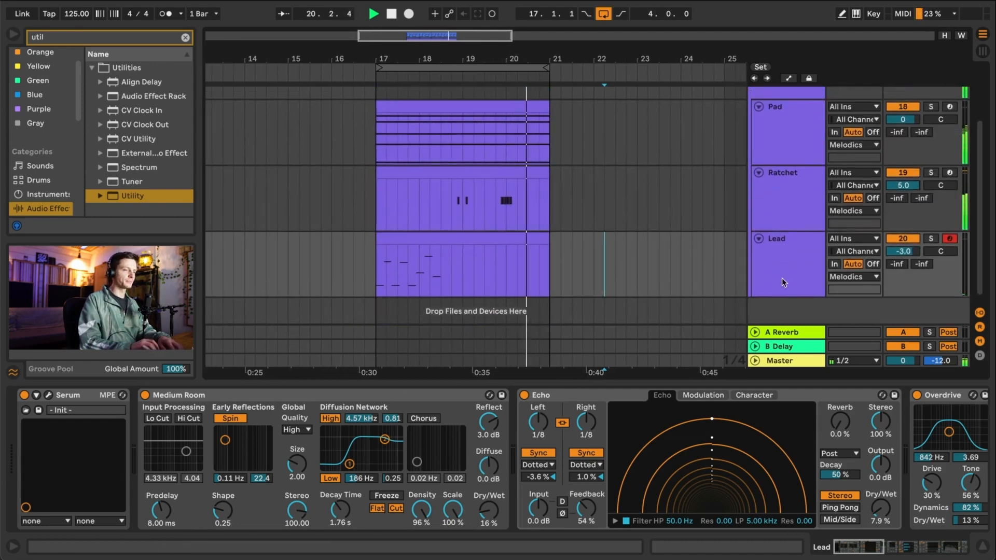
pyautogui.click(748, 274)
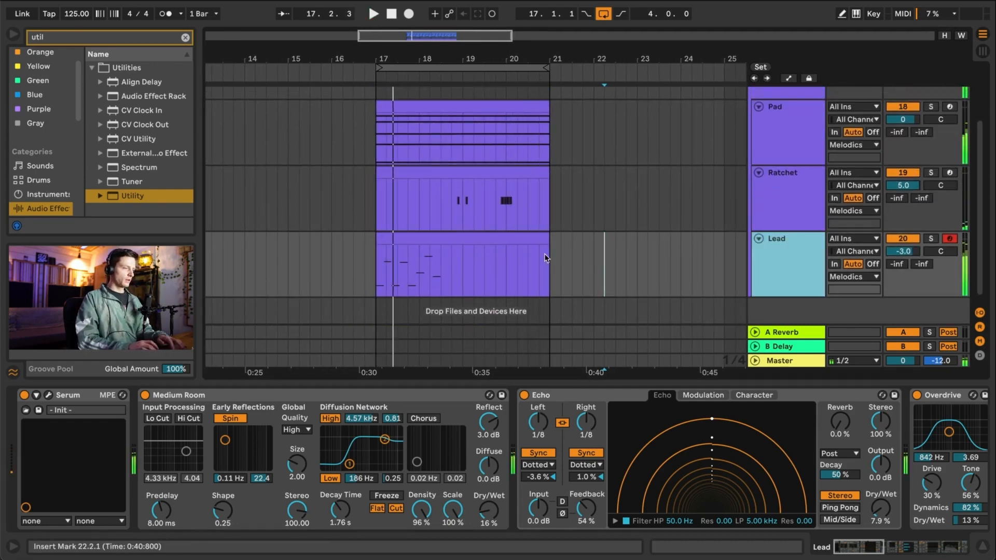
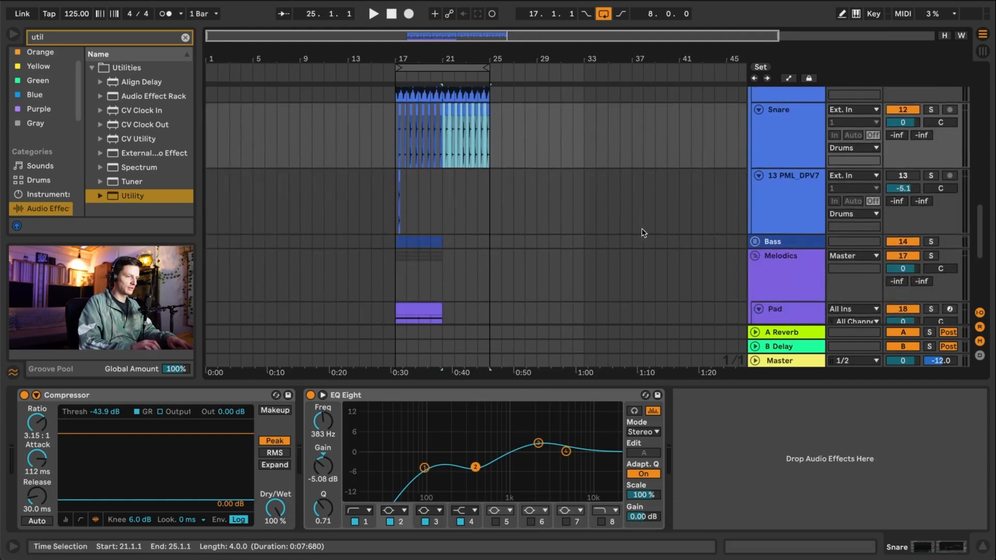
# - Extend the Main Bass clip to bar 25 so it fills the eight-bar loop
pyautogui.moveTo(440, 186); pyautogui.dragTo(481, 186)
pyautogui.scroll(-3, 481, 187)
pyautogui.click(410, 190)
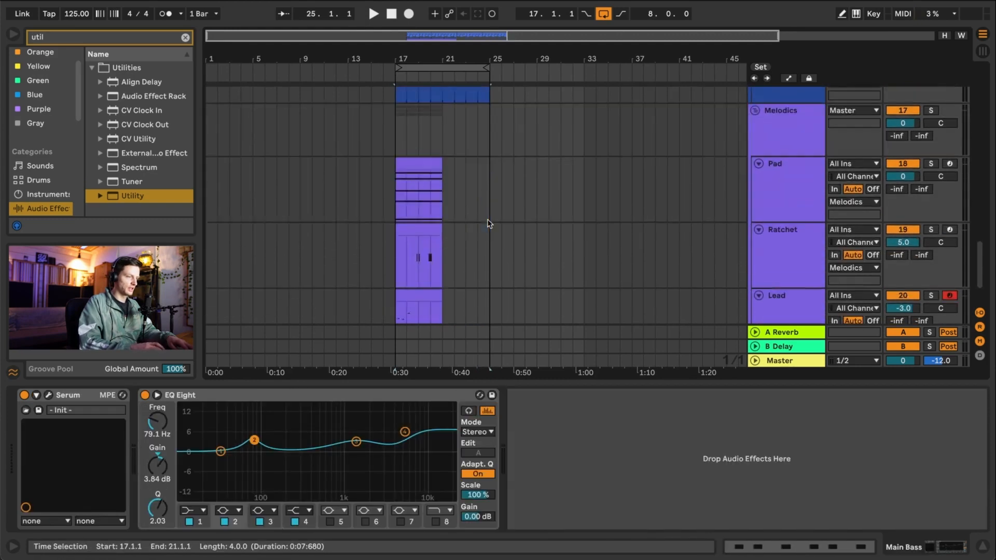
# - Solo the Pad track and paste a copy of its four-bar clip at bar 5
pyautogui.click(771, 160)
pyautogui.click(427, 150)
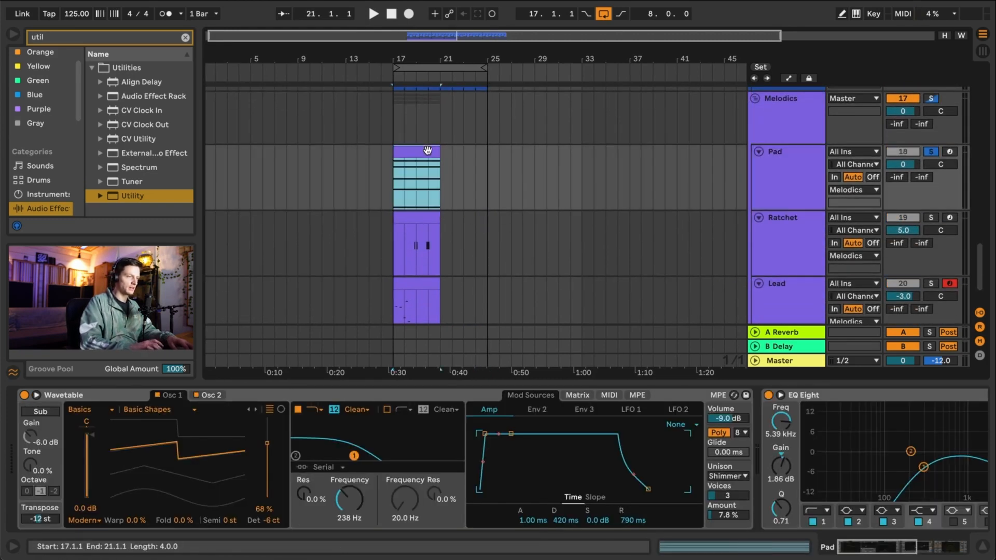
pyautogui.click(254, 159)
pyautogui.hotkey('ctrl', 'v')
# - Extend the Pad clip at bar 17 to bar 25 and set its loop length to 8 bars
pyautogui.moveTo(440, 151); pyautogui.dragTo(476, 151)
pyautogui.doubleClick(467, 151)
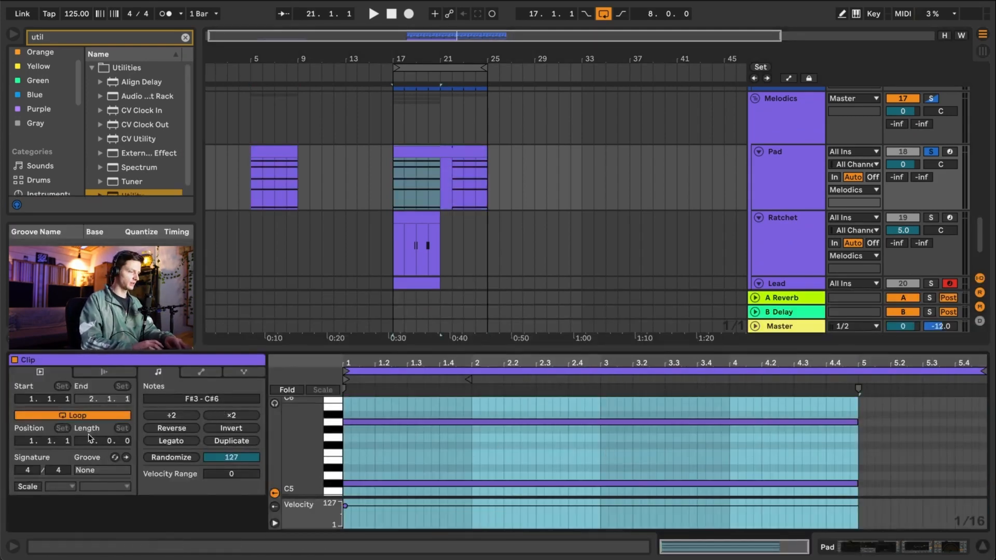
pyautogui.moveTo(89, 438); pyautogui.dragTo(89, 428)
pyautogui.click(467, 151)
# - Play the soloed Pad from bar 17 and raise its Wavetable filter 1 frequency to 606 Hz
pyautogui.scroll(-10, 516, 407)
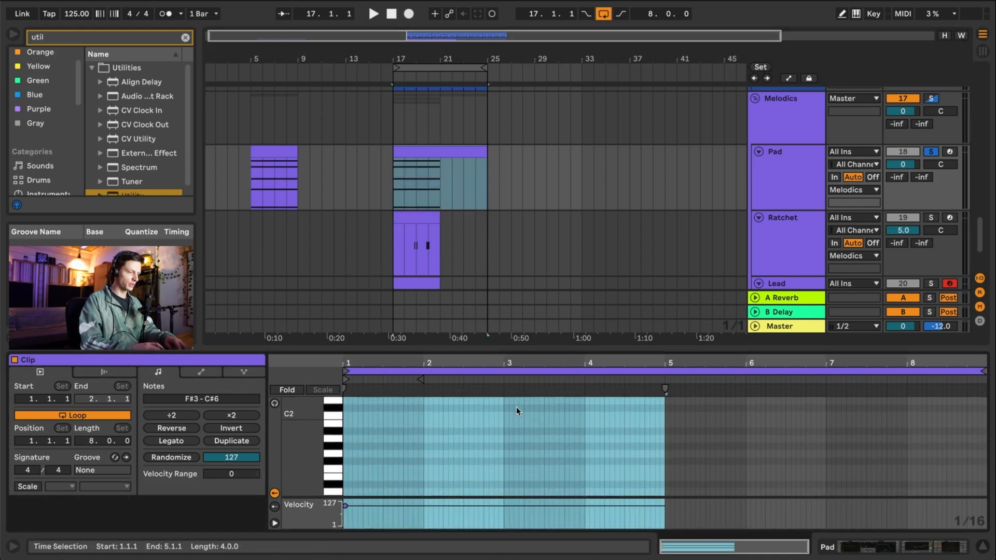
pyautogui.scroll(5, 516, 406)
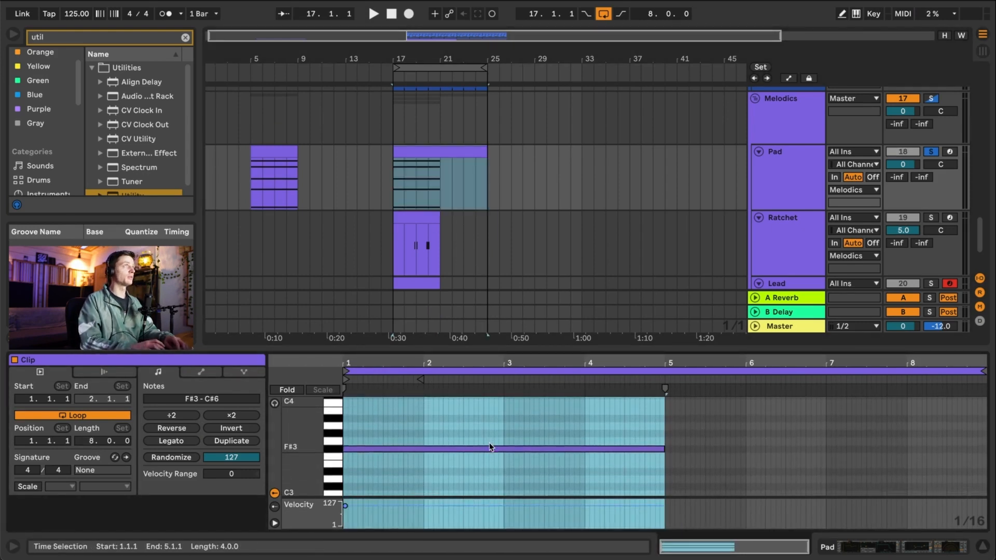
pyautogui.click(399, 196)
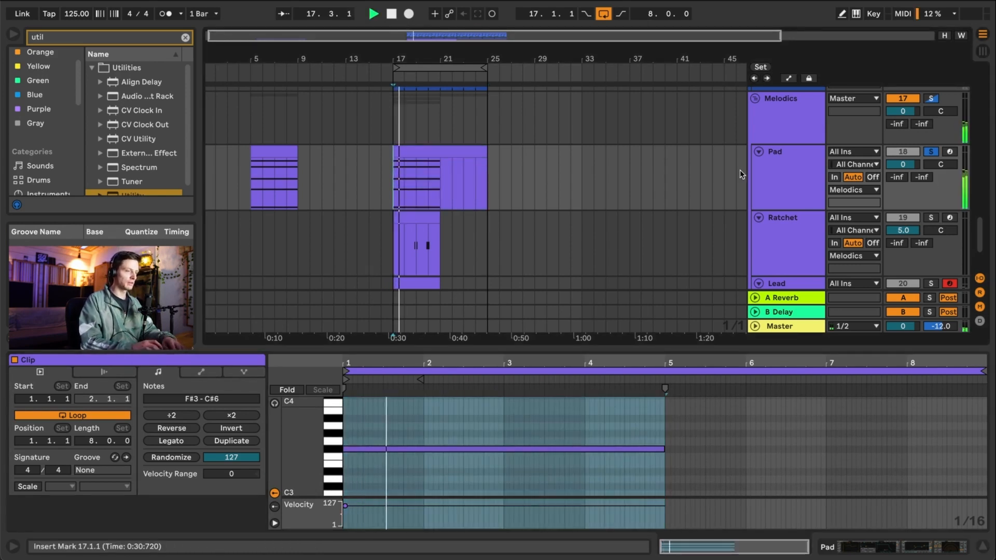
pyautogui.click(787, 170)
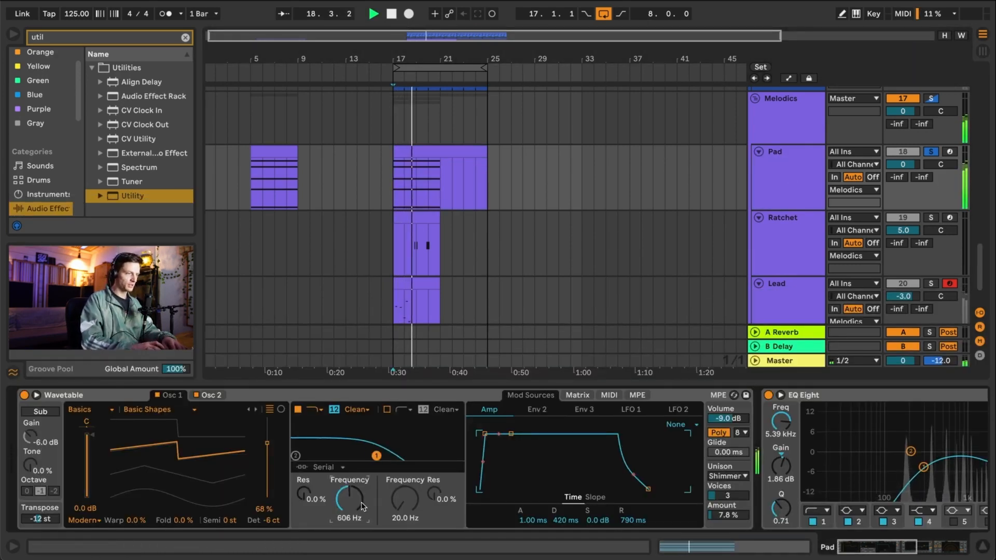
# - Copy the Pad clip's F#3 note to bars 5 through 8 of the clip
pyautogui.doubleClick(439, 151)
pyautogui.click(667, 440)
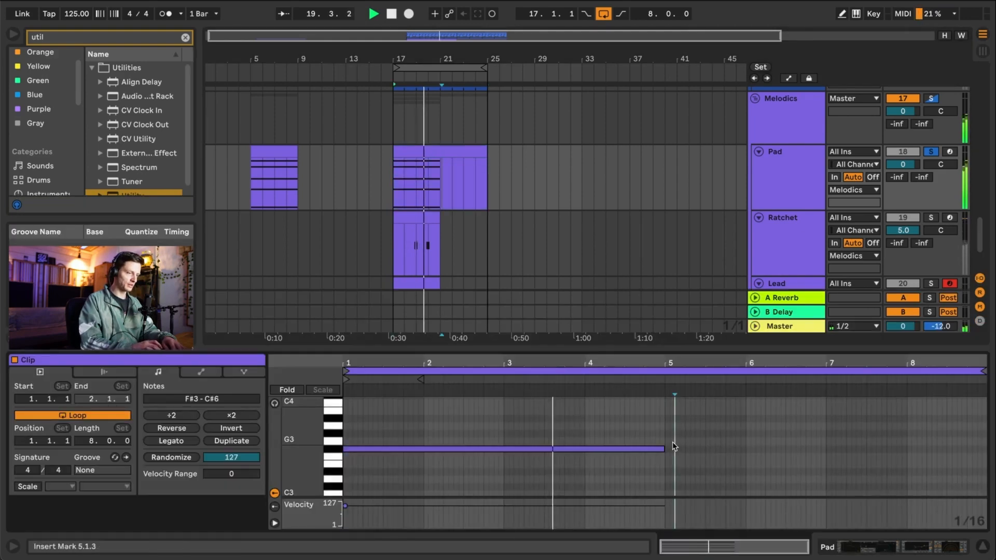
pyautogui.hotkey('ctrl', 'v')
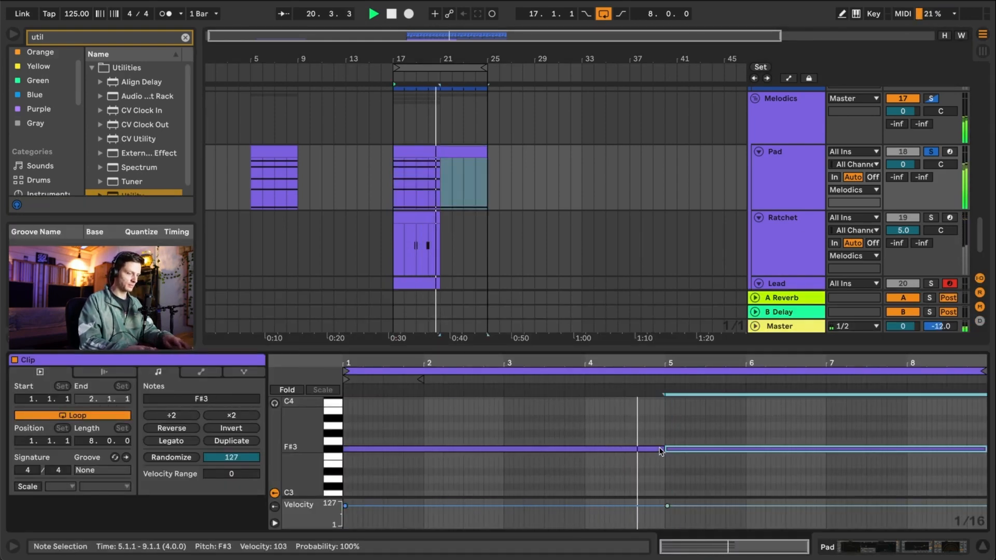
# - Try the copied note seven semitones higher at C#4 and play the loop
pyautogui.press('Up')
pyautogui.press('Up')
pyautogui.press('Up')
pyautogui.press('Up')
pyautogui.press('Up')
pyautogui.press('Up')
pyautogui.press('Up')
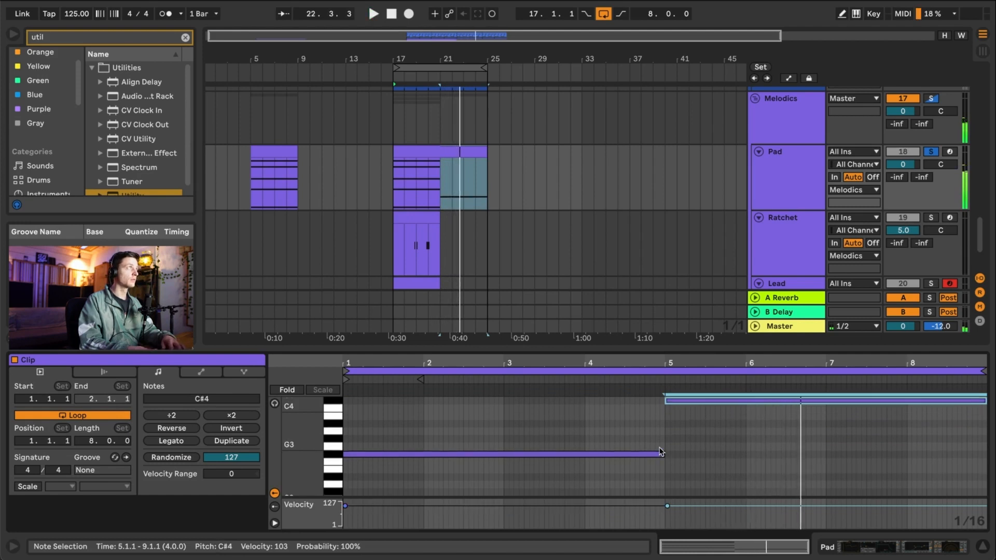
pyautogui.press('space')
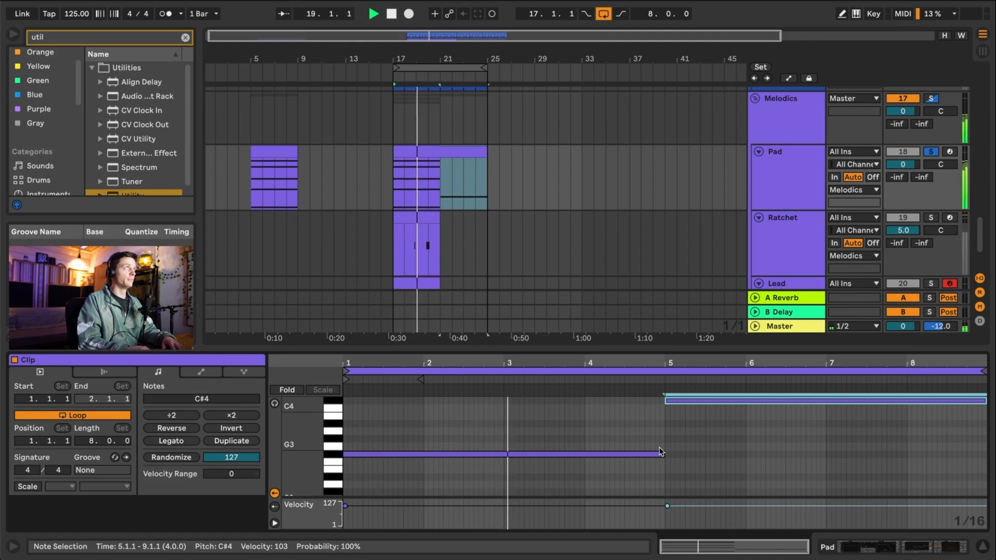
# - Lower the copied note in the Pad clip's second half to E3 and listen to the change
pyautogui.press('Down')
pyautogui.press('Down')
pyautogui.press('Down')
pyautogui.press('Down')
pyautogui.press('Down')
pyautogui.press('Down')
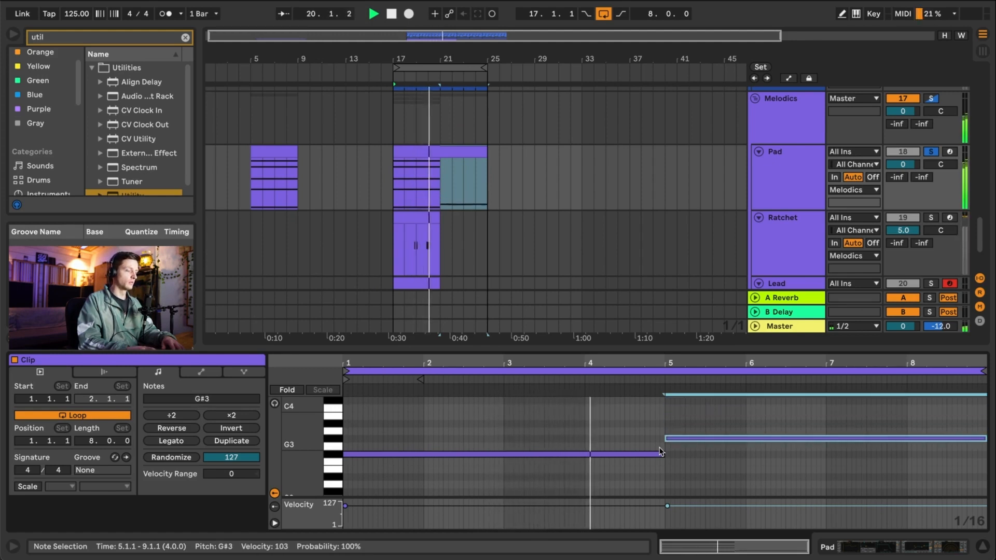
pyautogui.press('Down')
pyautogui.press('Down')
pyautogui.press('Down')
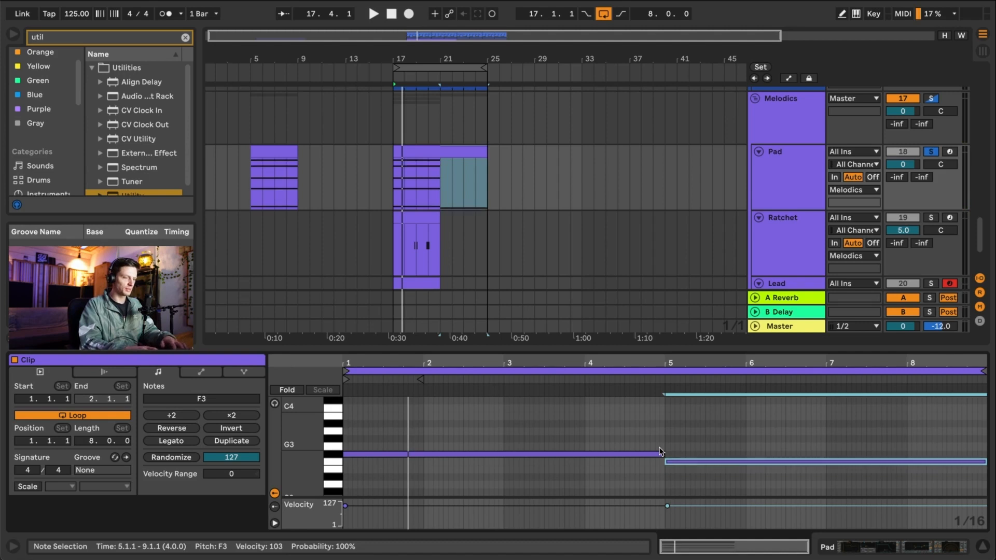
pyautogui.press('space')
pyautogui.scroll(5, 425, 188)
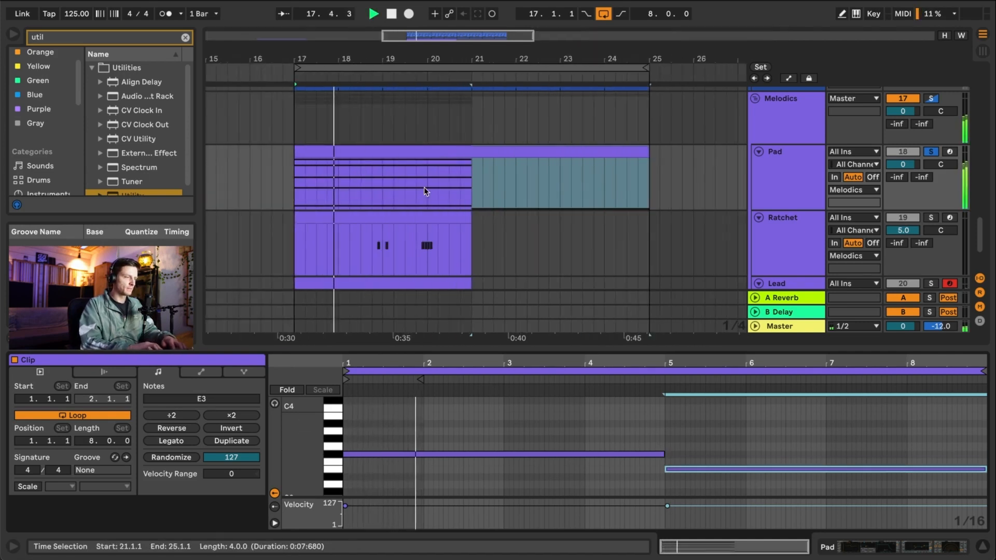
pyautogui.scroll(-5, 458, 190)
pyautogui.click(736, 449)
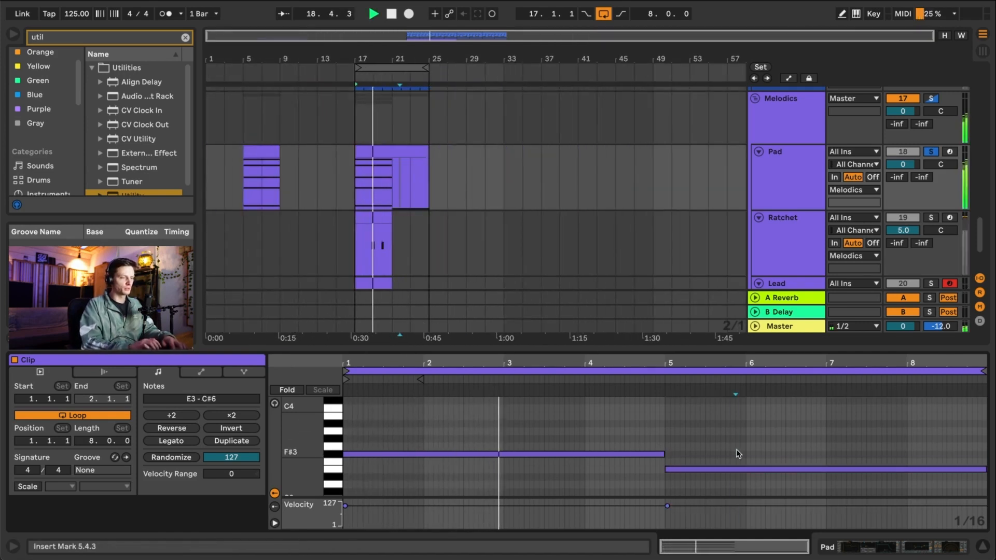
pyautogui.scroll(-1, 736, 450)
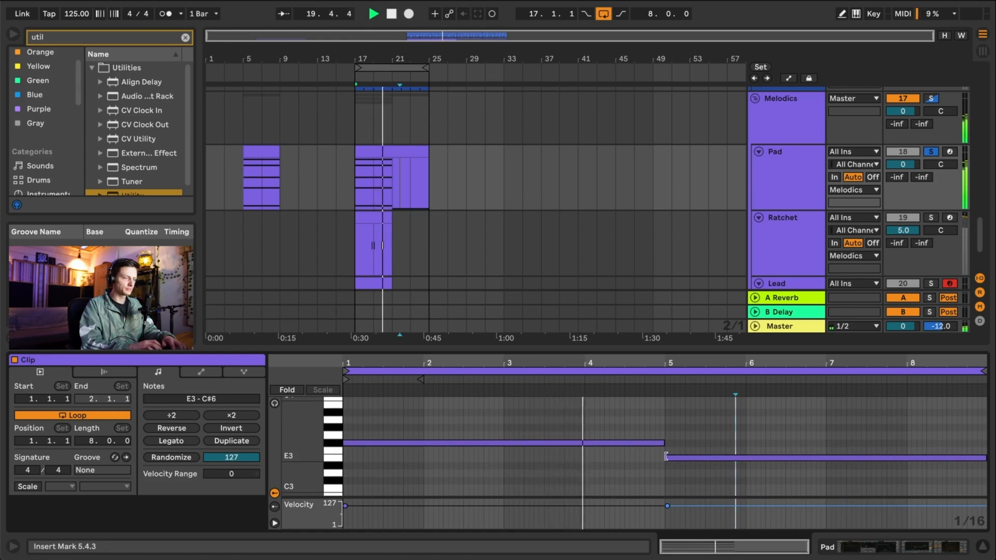
# - Copy the Pad clip's F#4 note to bars 5 through 8 and lower the copy to E4
pyautogui.scroll(2, 655, 421)
pyautogui.scroll(5, 655, 421)
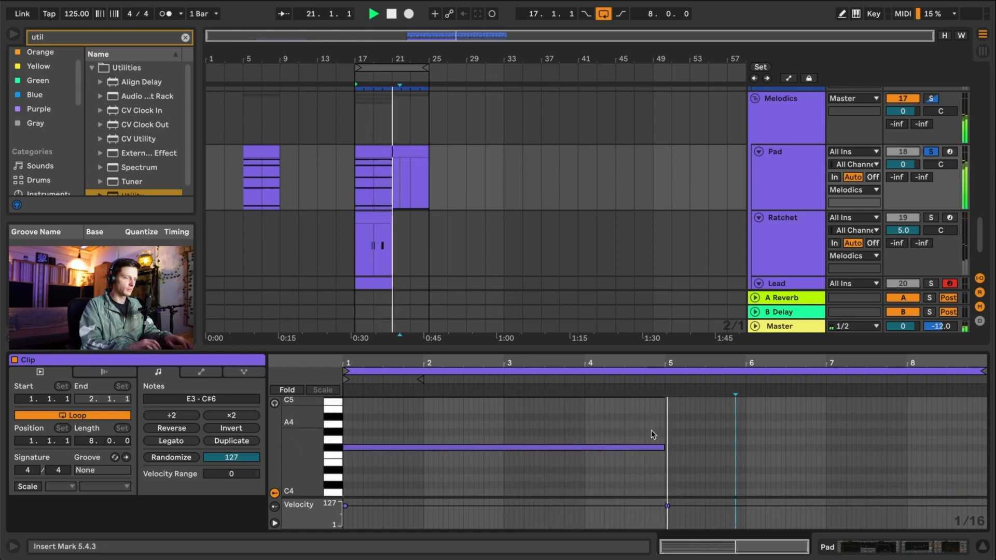
pyautogui.click(652, 449)
pyautogui.hotkey('ctrl', 'd')
pyautogui.press('Down')
pyautogui.press('Down')
pyautogui.press('Left')
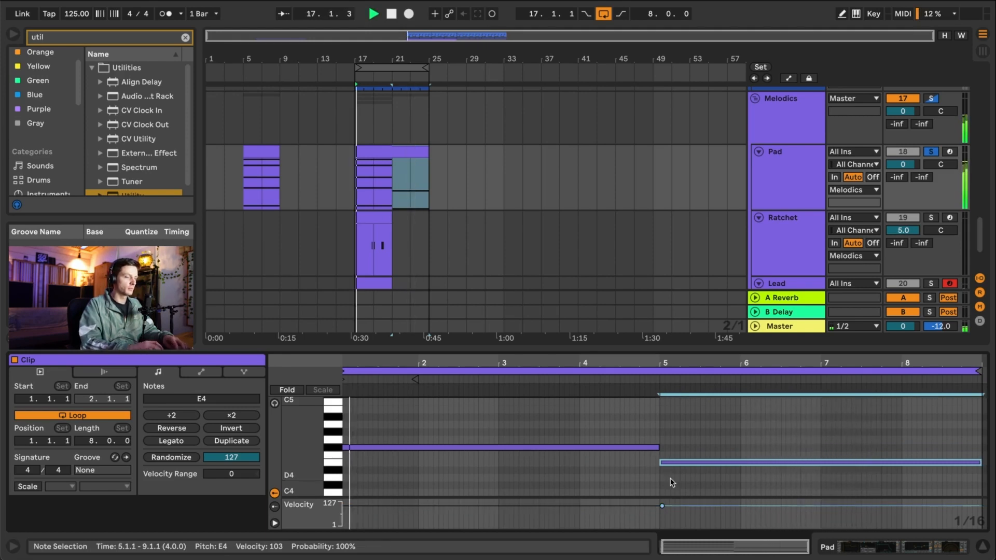
# - Shorten the second-half E3 and E4 notes to two bars and place them on bars 7 and 8 of the Pad clip
pyautogui.scroll(-5, 669, 478)
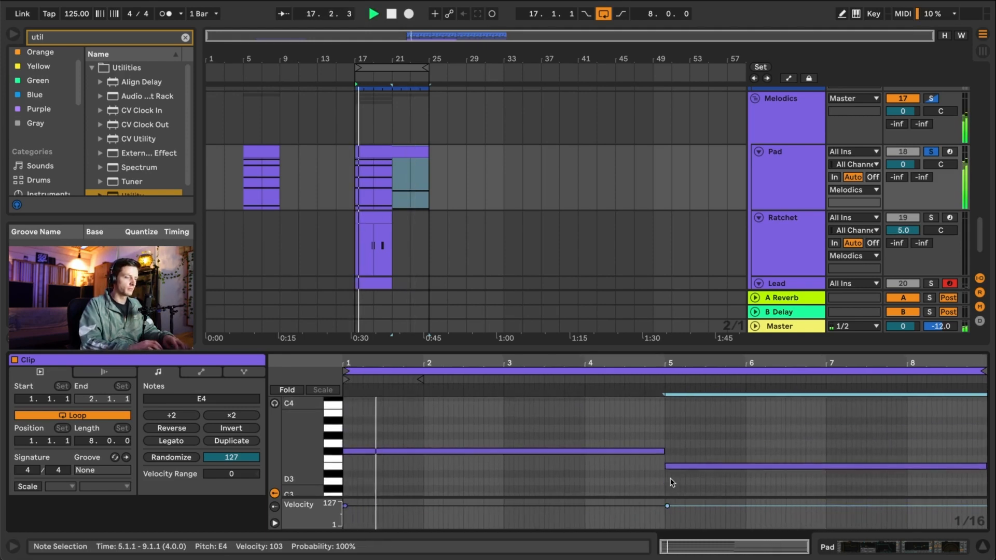
pyautogui.click(709, 477)
pyautogui.scroll(-2, 728, 435)
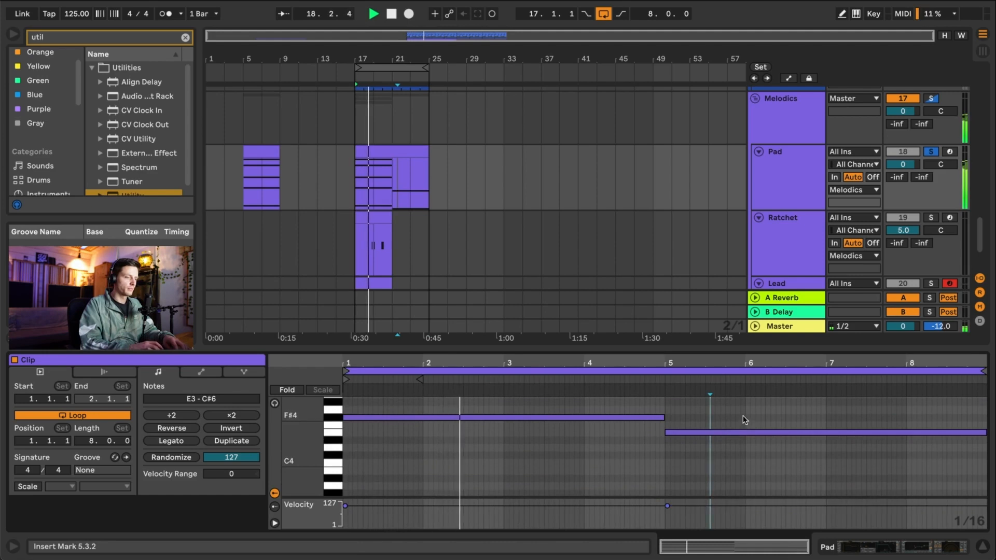
pyautogui.click(745, 421)
pyautogui.scroll(4, 745, 421)
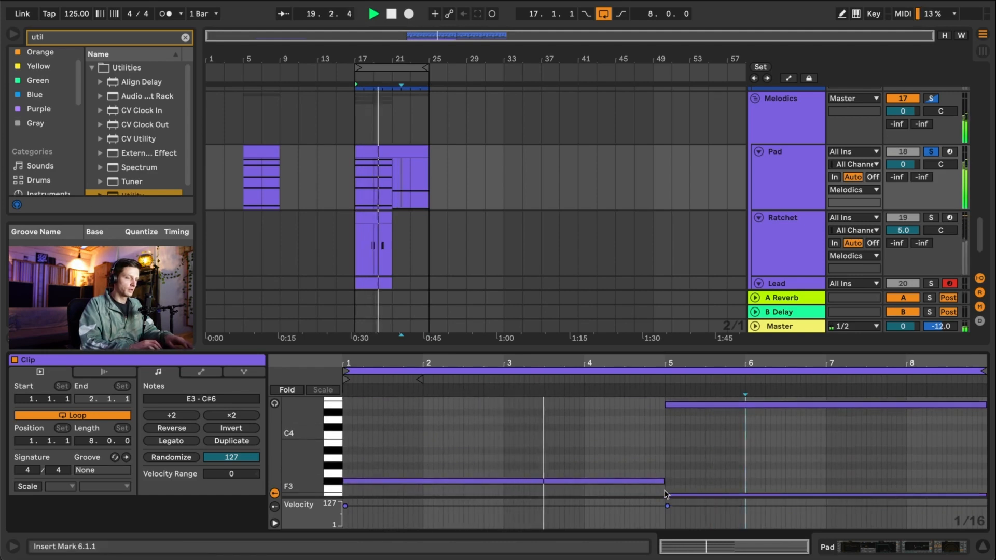
pyautogui.click(694, 403)
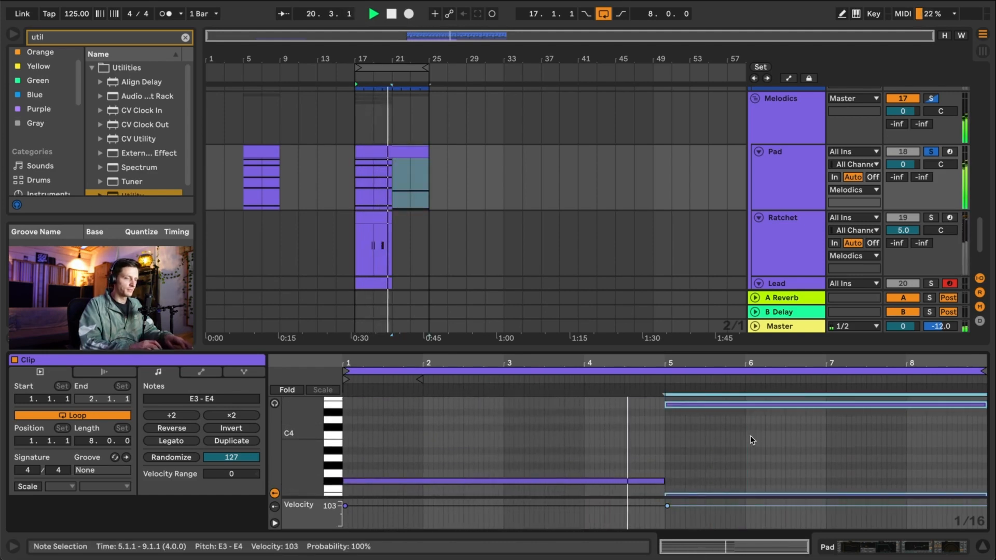
pyautogui.scroll(-3, 750, 435)
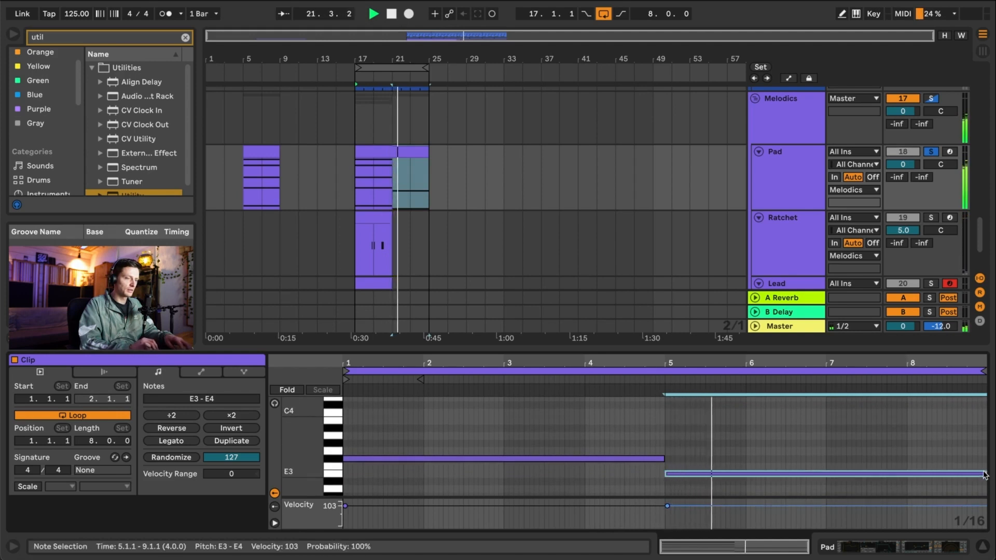
pyautogui.moveTo(985, 473); pyautogui.dragTo(882, 474)
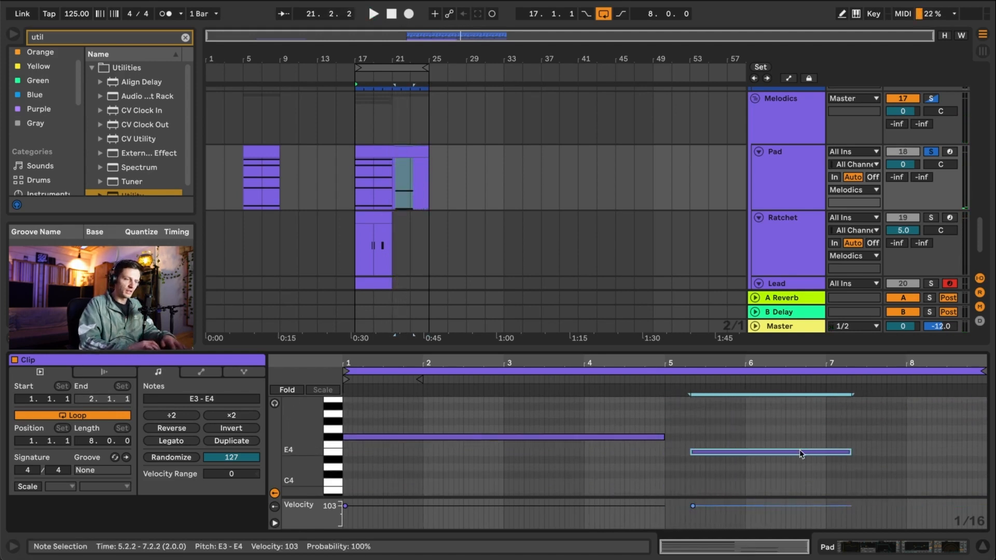
pyautogui.moveTo(799, 452); pyautogui.dragTo(925, 454)
pyautogui.scroll(-5, 805, 465)
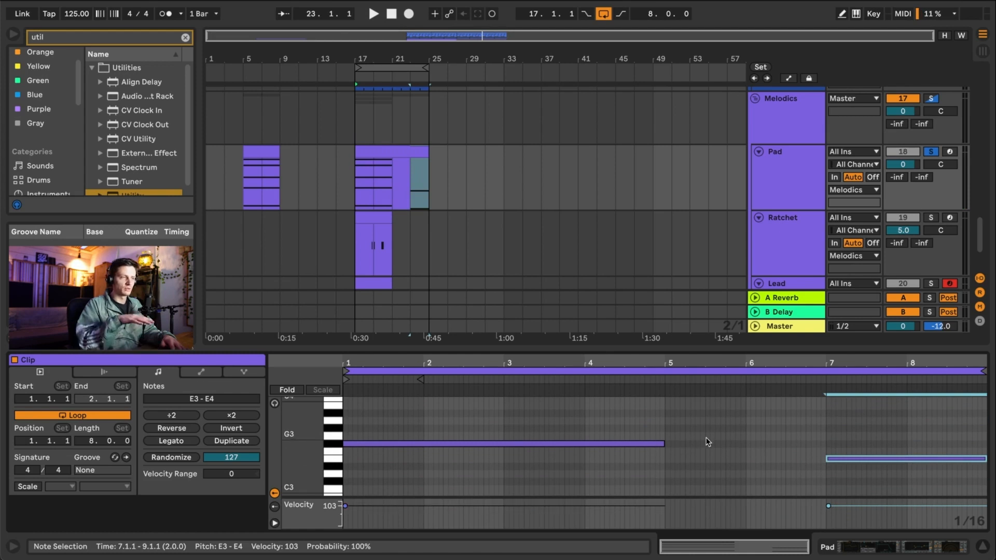
# - Copy the E3 note to bars 5 and 6, start playback and raise the copy to A3
pyautogui.click(661, 420)
pyautogui.hotkey('ctrl', 'v')
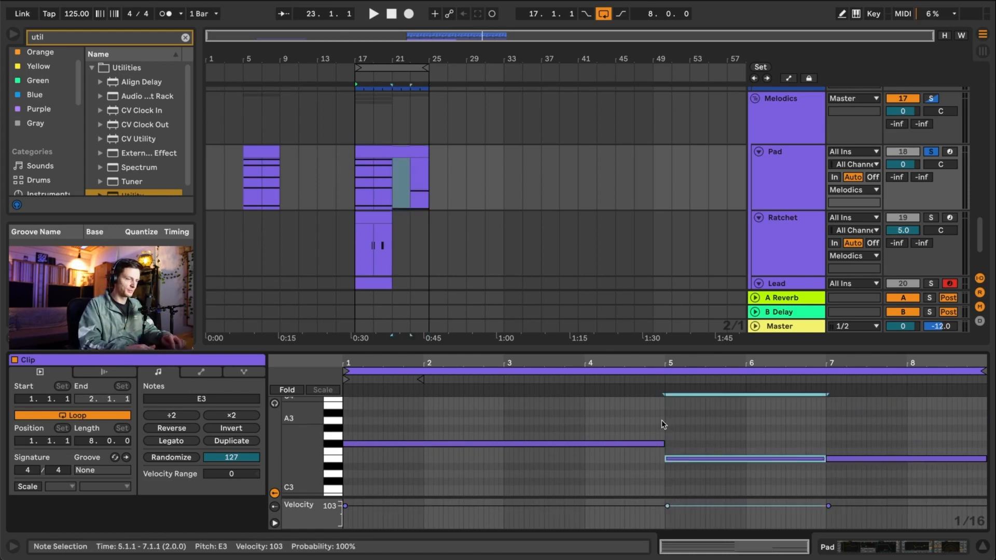
pyautogui.press('Up')
pyautogui.press('Up')
pyautogui.press('Up')
pyautogui.press('space')
pyautogui.press('Up')
pyautogui.press('Up')
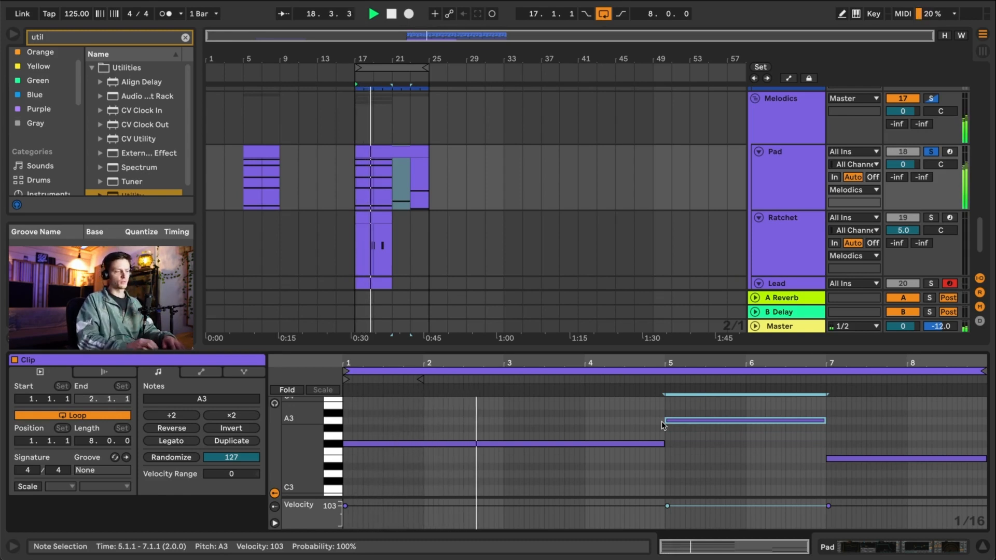
# - Try the A3 note in bars 5 and 6 one semitone lower, then return it to A3
pyautogui.scroll(4, 661, 422)
pyautogui.scroll(-5, 674, 431)
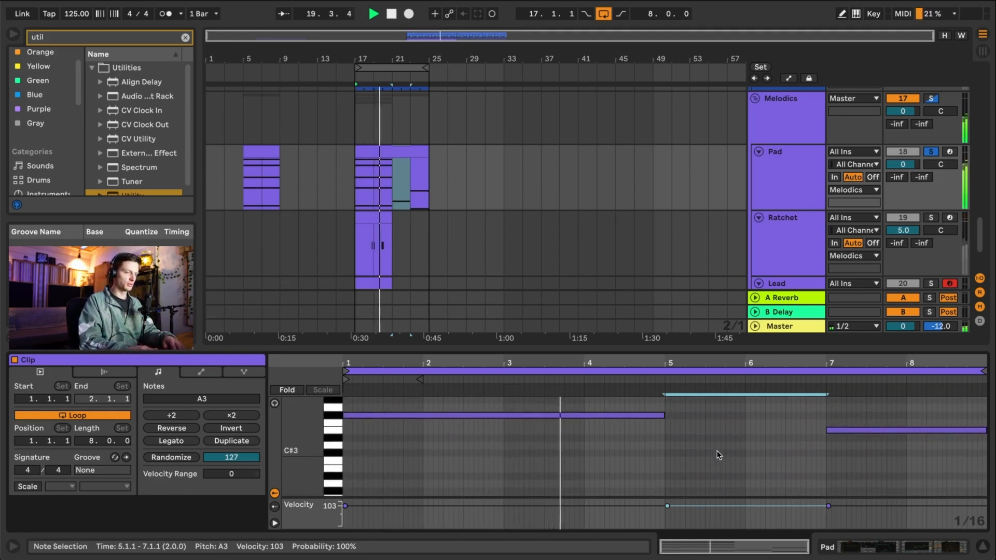
pyautogui.press('Down')
pyautogui.press('Up')
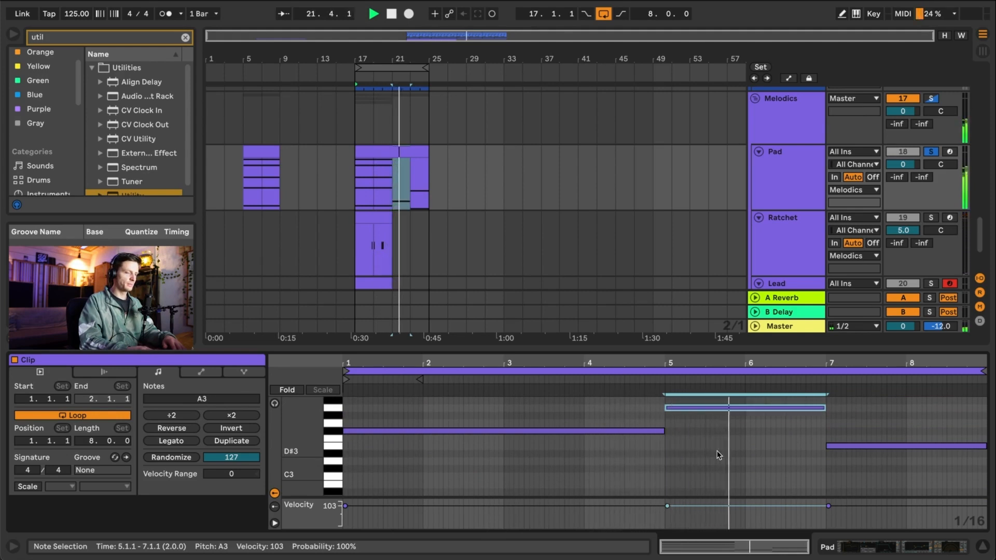
pyautogui.scroll(5, 716, 454)
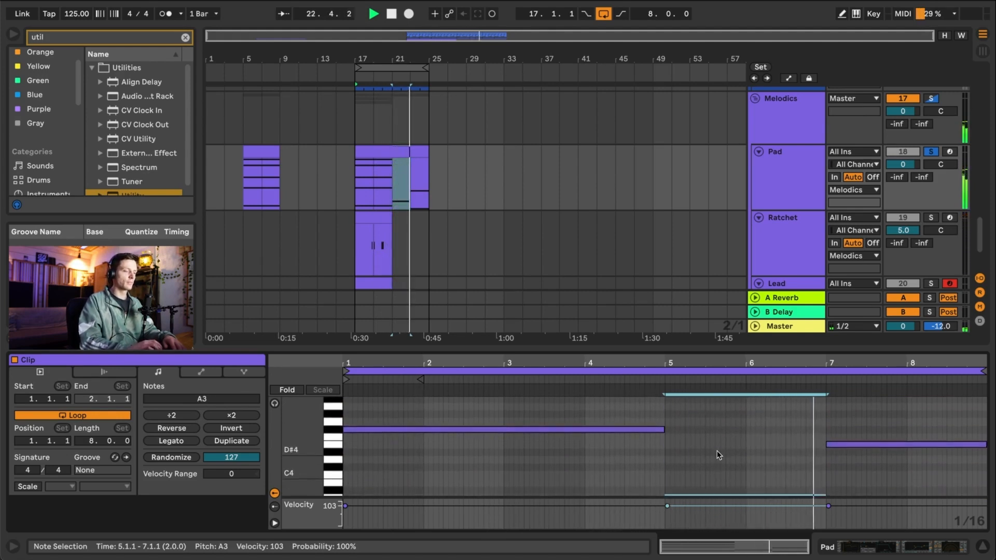
pyautogui.scroll(-3, 733, 460)
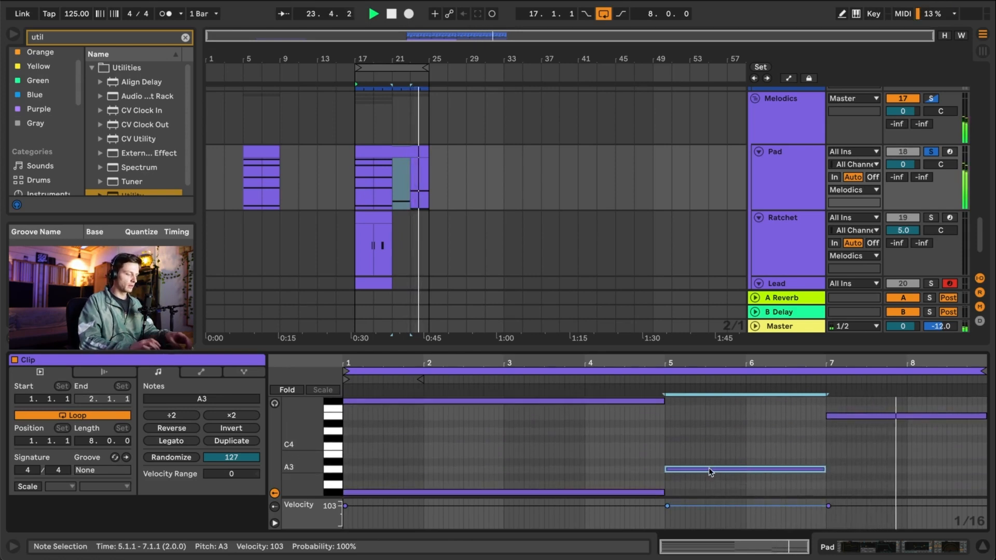
# - Duplicate the A3 note in bars 5 and 6 and raise the copy an octave to A4
pyautogui.press('super+c')
pyautogui.press('super+v')
pyautogui.press('Up')
pyautogui.press('Up')
pyautogui.press('Up')
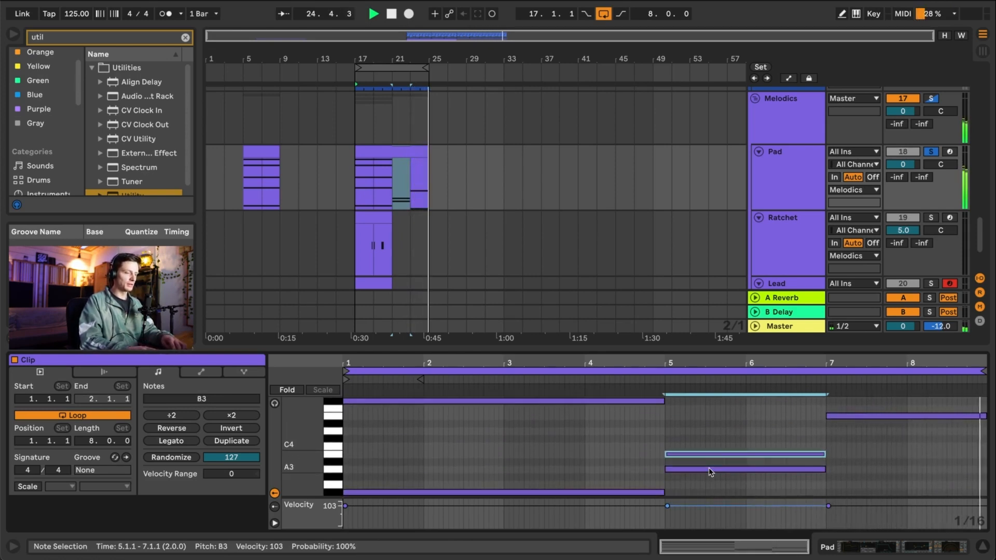
pyautogui.press('Up')
pyautogui.press('Up')
pyautogui.press('Up')
pyautogui.press('Up')
pyautogui.press('Up')
pyautogui.press('Up')
pyautogui.press('Up')
pyautogui.press('Up')
pyautogui.press('Up')
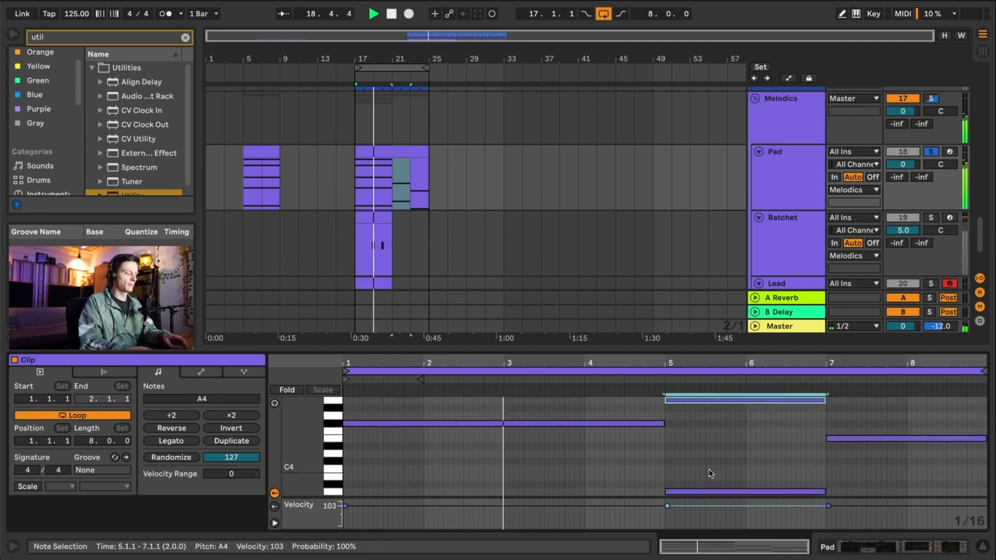
# - Duplicate the A4 note in bars 5 and 6 and raise the copy to B5 while the loop plays
pyautogui.press('Up')
pyautogui.press('Up')
pyautogui.press('Up')
pyautogui.press('Up')
pyautogui.press('Up')
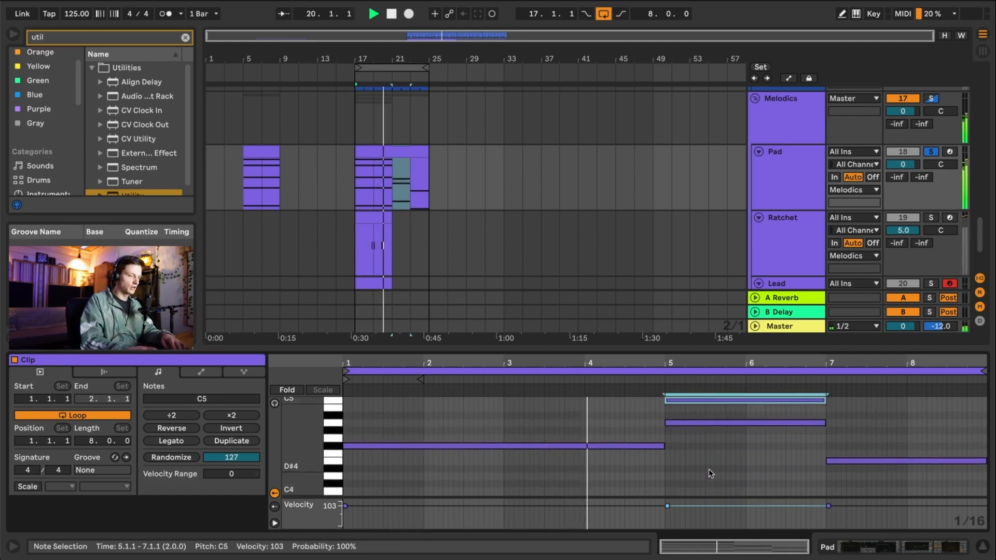
pyautogui.press('Up')
pyautogui.press('Up')
pyautogui.press('Up')
pyautogui.press('Up')
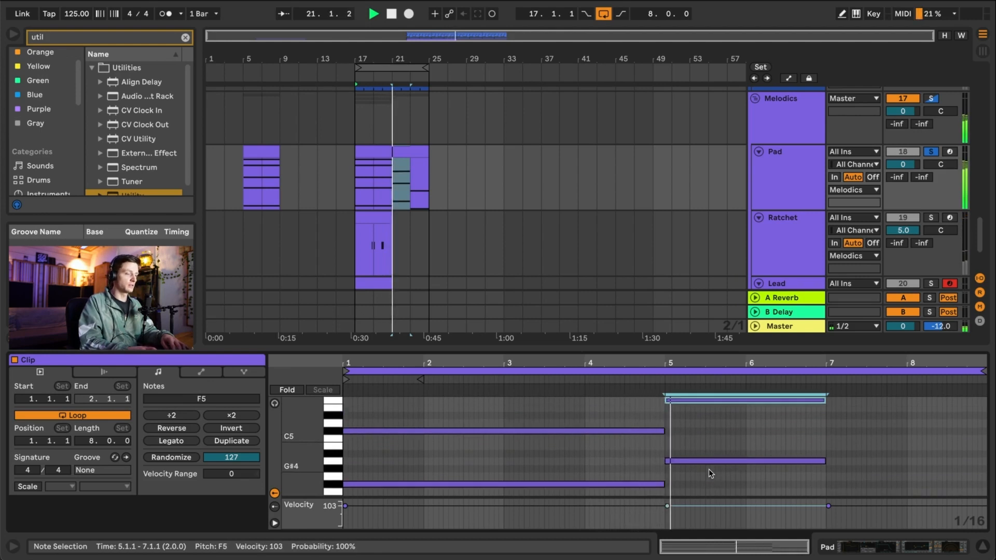
pyautogui.press('Up')
pyautogui.press('Up')
pyautogui.press('Up')
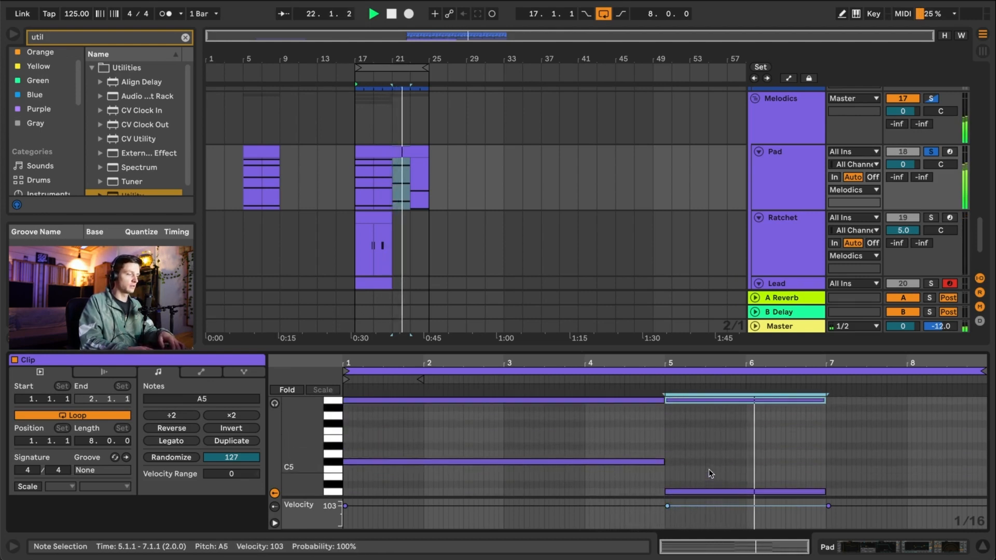
pyautogui.press('Up')
pyautogui.press('Up')
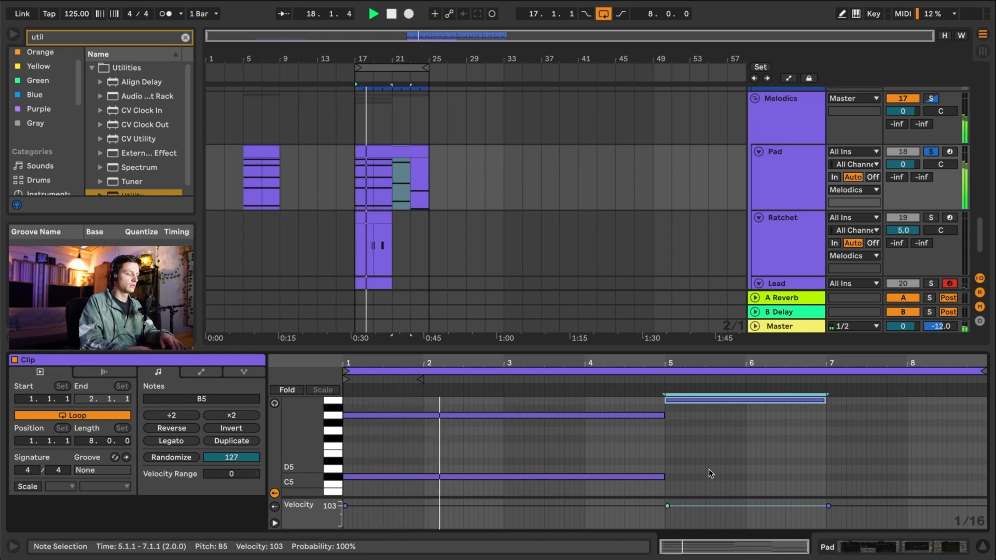
# - Duplicate the B5 note in bars 5 and 6 and try the copy at higher pitches up to A#6
pyautogui.press('Up')
pyautogui.press('Up')
pyautogui.press('Up')
pyautogui.press('Up')
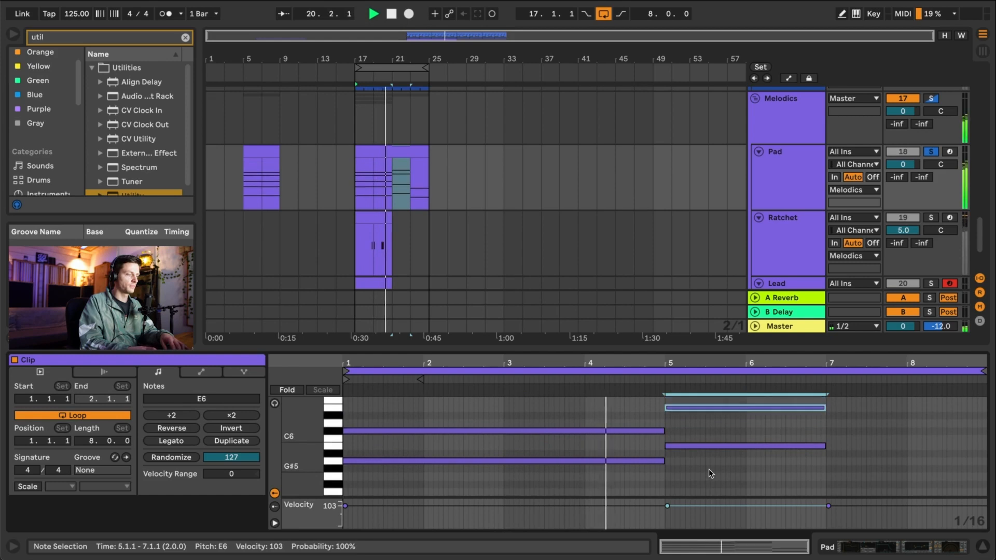
pyautogui.press('Up')
pyautogui.press('Up')
pyautogui.press('Up')
pyautogui.press('Up')
pyautogui.press('Up')
pyautogui.press('Up')
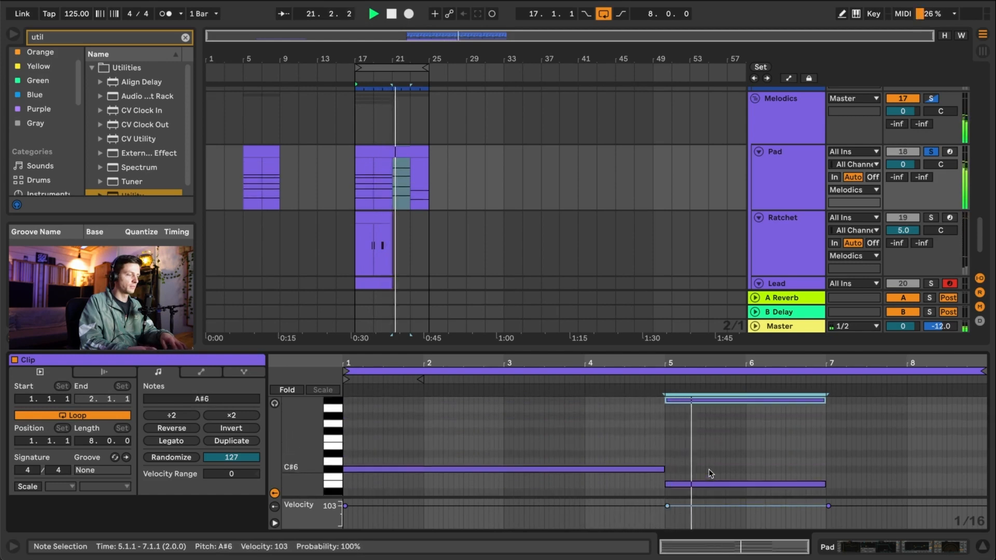
# - Lower the topmost note in bars 5 and 6 to E5
pyautogui.press('Down')
pyautogui.press('Down')
pyautogui.press('Down')
pyautogui.press('Down')
pyautogui.press('Down')
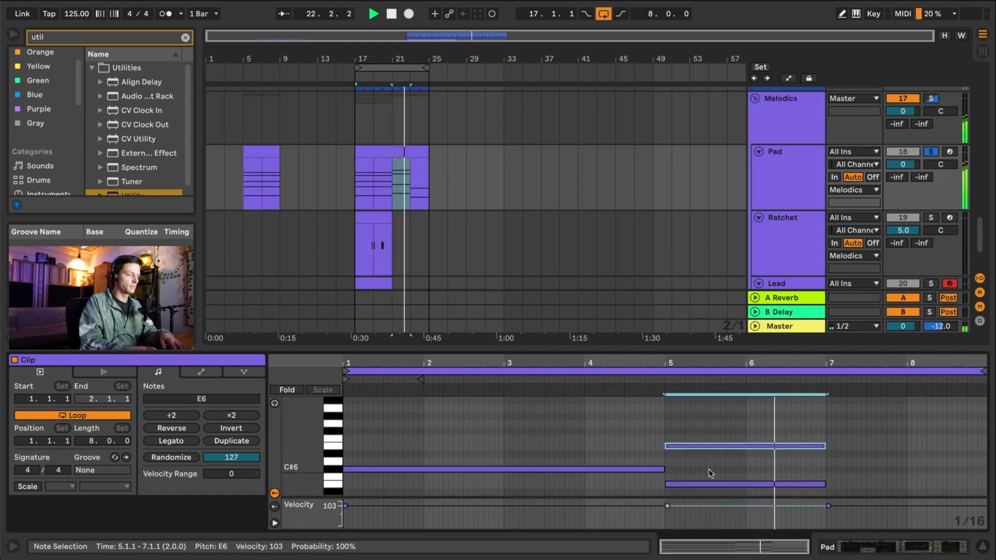
pyautogui.hotkey('shift', 'Down')
# - Duplicate the E4 note in bars 7 and 8 and raise the copy to B4
pyautogui.scroll(-4, 709, 469)
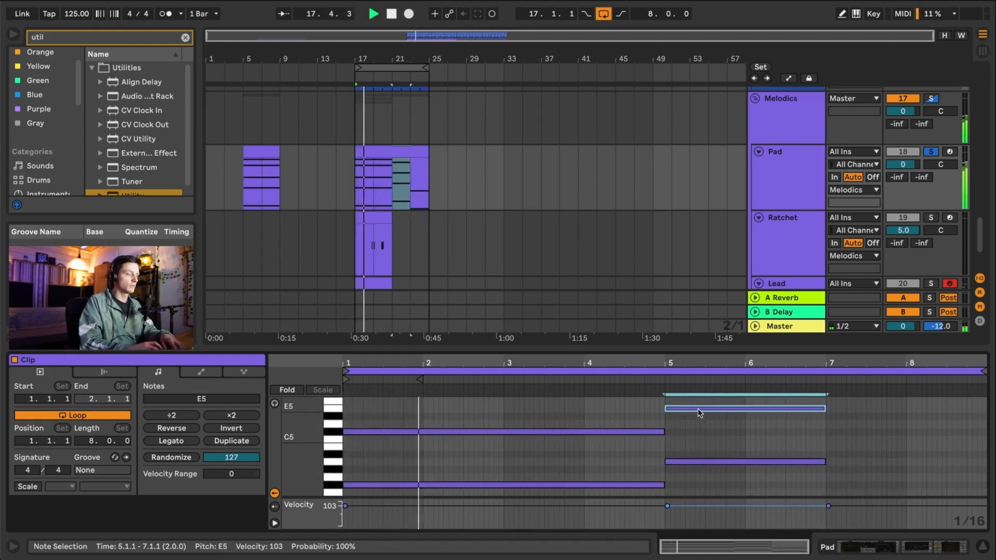
pyautogui.scroll(-3, 695, 477)
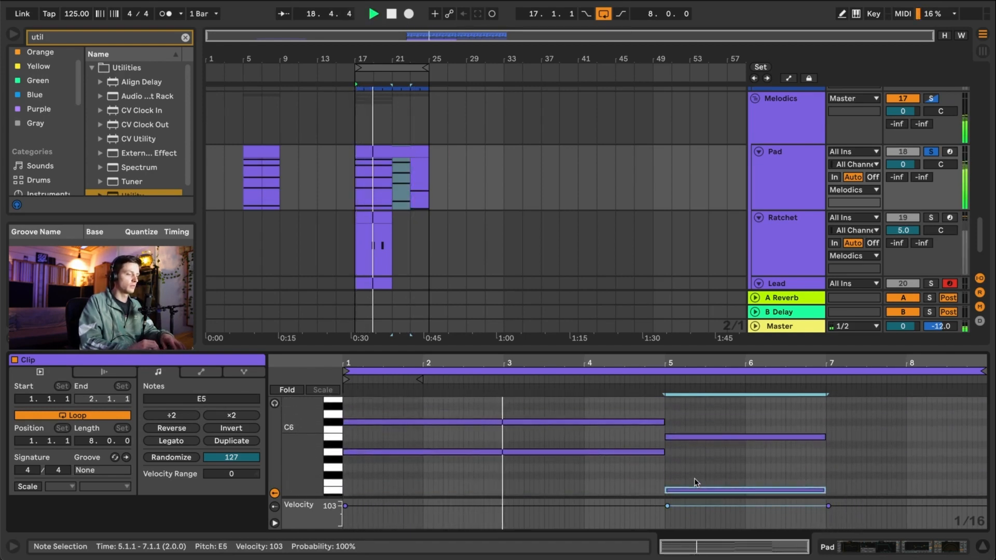
pyautogui.scroll(-2, 695, 482)
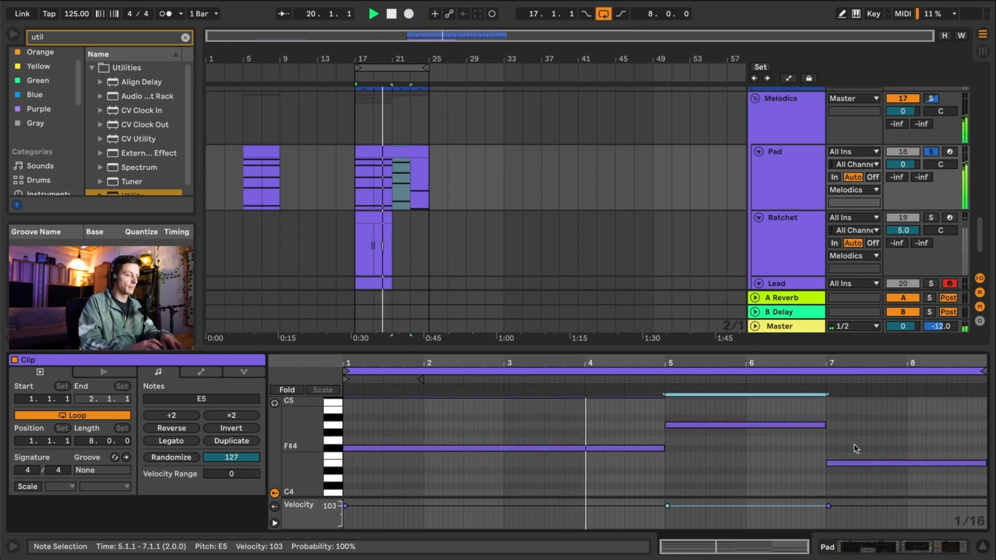
pyautogui.click(854, 445)
pyautogui.scroll(-6, 856, 441)
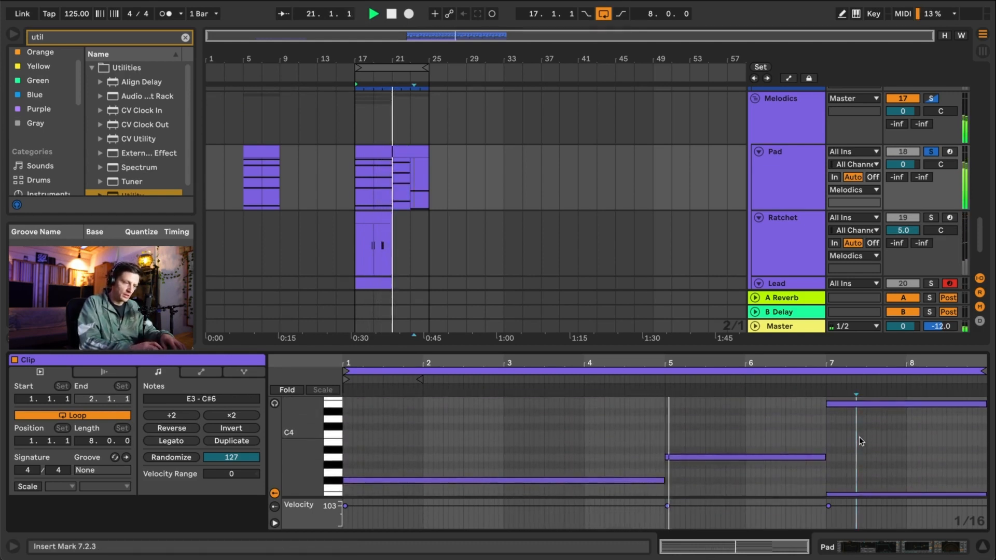
pyautogui.scroll(-6, 860, 439)
pyautogui.click(859, 444)
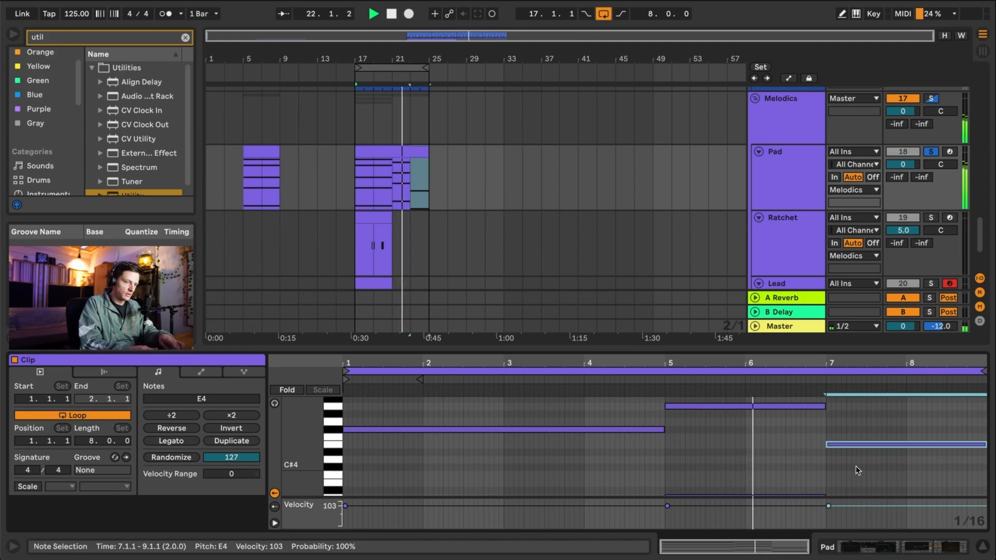
pyautogui.press('Up')
pyautogui.press('Up')
pyautogui.press('Up')
pyautogui.press('Up')
pyautogui.press('Up')
pyautogui.press('Up')
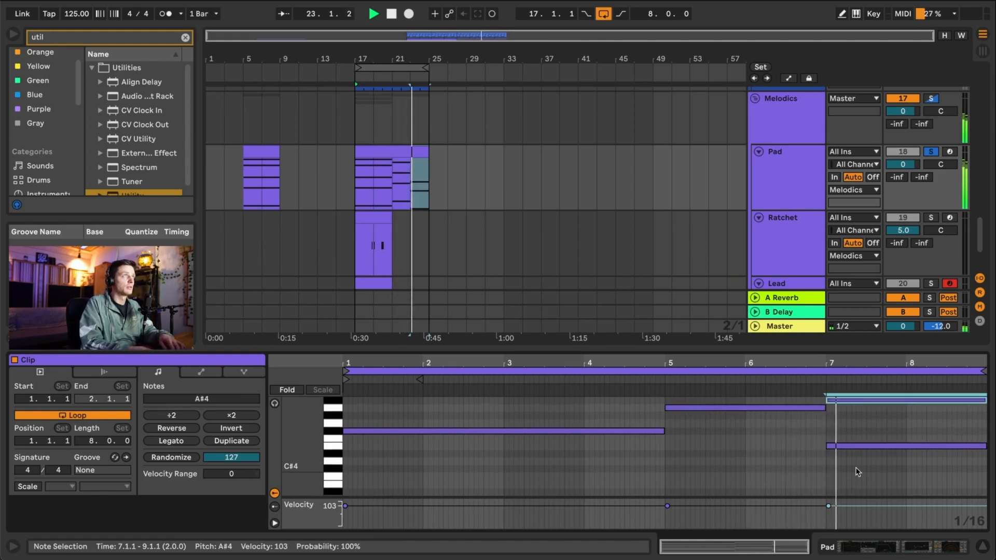
pyautogui.press('Up')
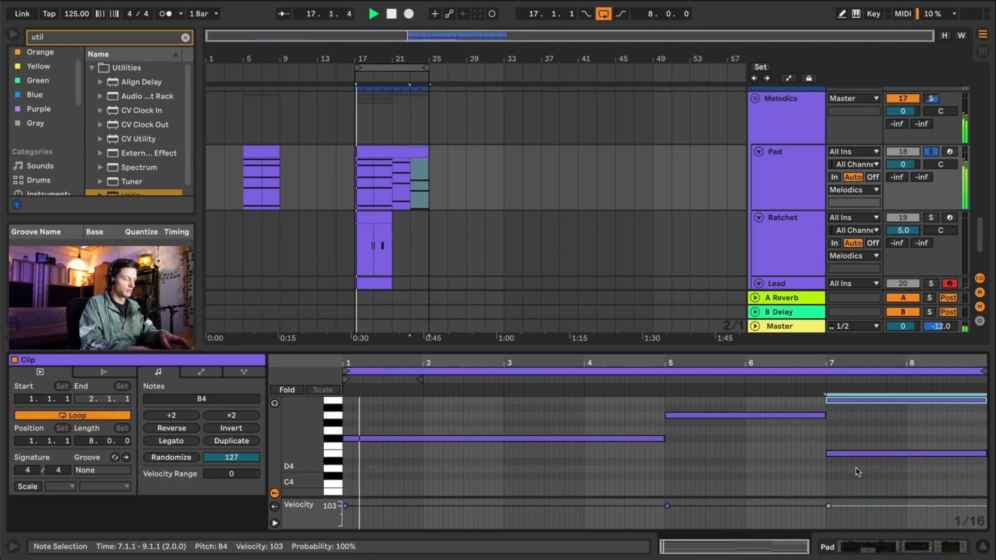
# - Duplicate the B4 note in bars 7 and 8 and raise the copy to D#5
pyautogui.press('Up')
pyautogui.press('Up')
pyautogui.press('Up')
pyautogui.press('Up')
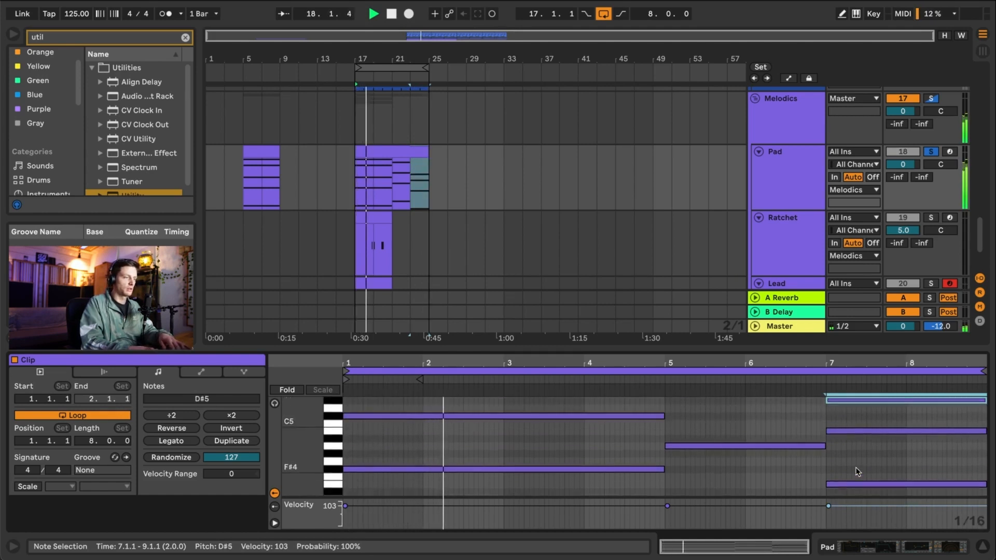
# - Raise the top note of the Pad clip's last chord, starting at bar 7, to C#6
pyautogui.press('Up')
pyautogui.press('Up')
pyautogui.press('Up')
pyautogui.press('Up')
pyautogui.press('Up')
pyautogui.press('Up')
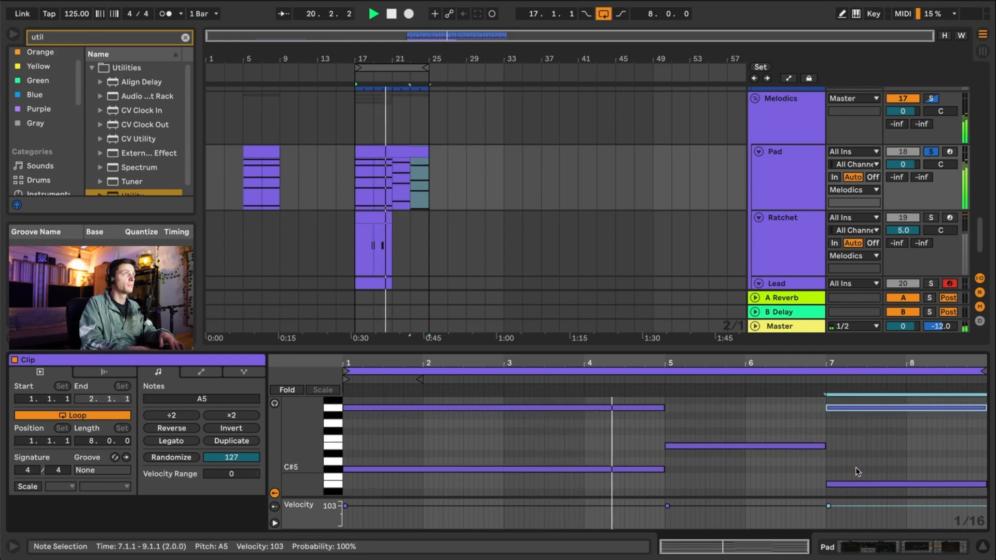
pyautogui.press('Up')
pyautogui.press('Up')
pyautogui.press('Up')
pyautogui.press('Up')
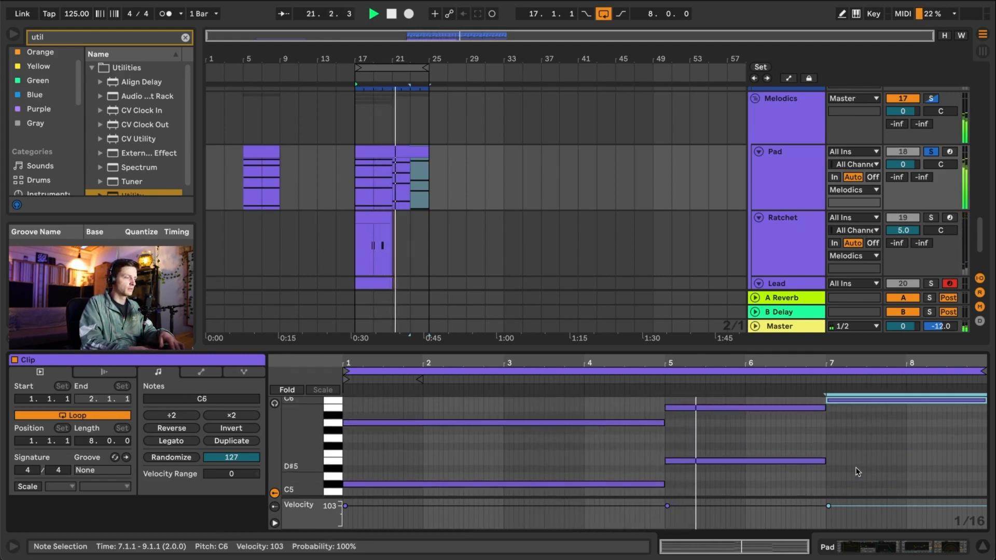
pyautogui.press('Up')
pyautogui.press('Up')
pyautogui.press('Up')
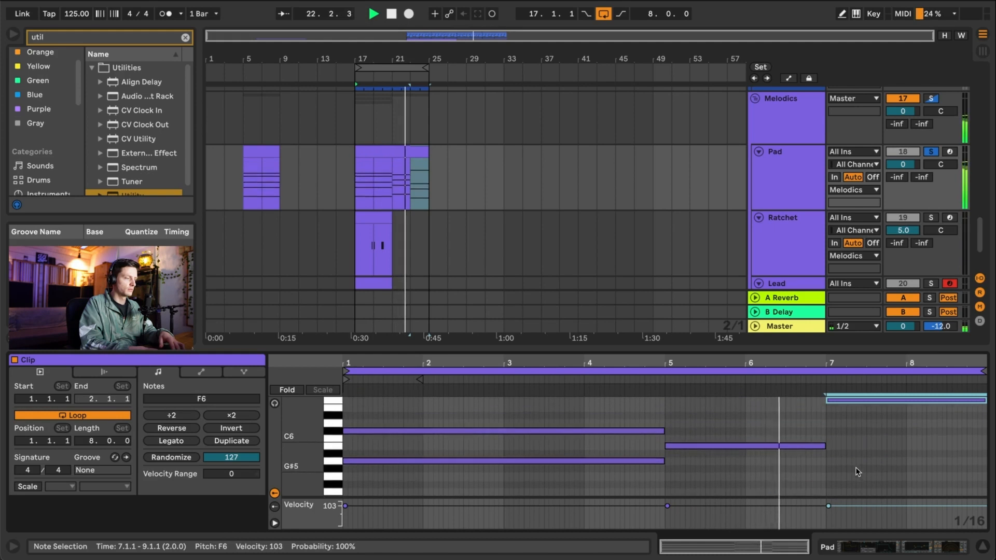
pyautogui.press('Down')
pyautogui.press('Down')
pyautogui.press('Down')
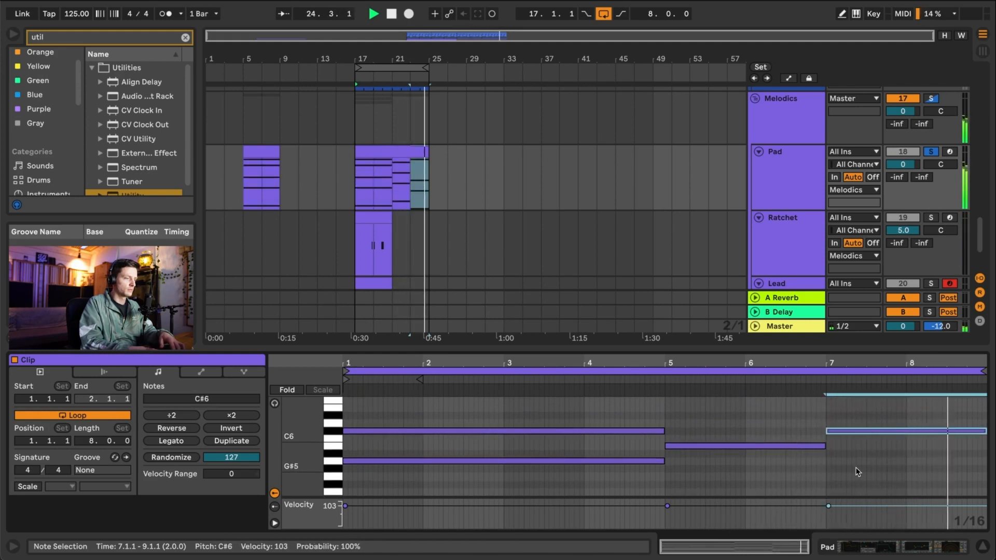
# - Place another note in the Pad clip's last chord at G#5, beneath the C#6
pyautogui.press('Down')
pyautogui.press('Down')
pyautogui.press('Down')
pyautogui.press('Down')
pyautogui.press('Down')
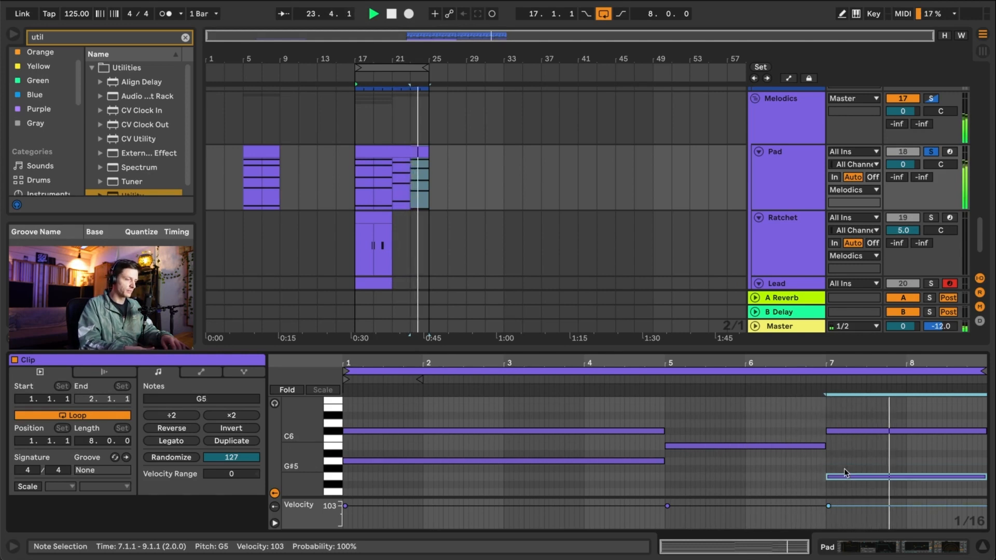
pyautogui.scroll(-2, 844, 469)
pyautogui.scroll(-2, 845, 469)
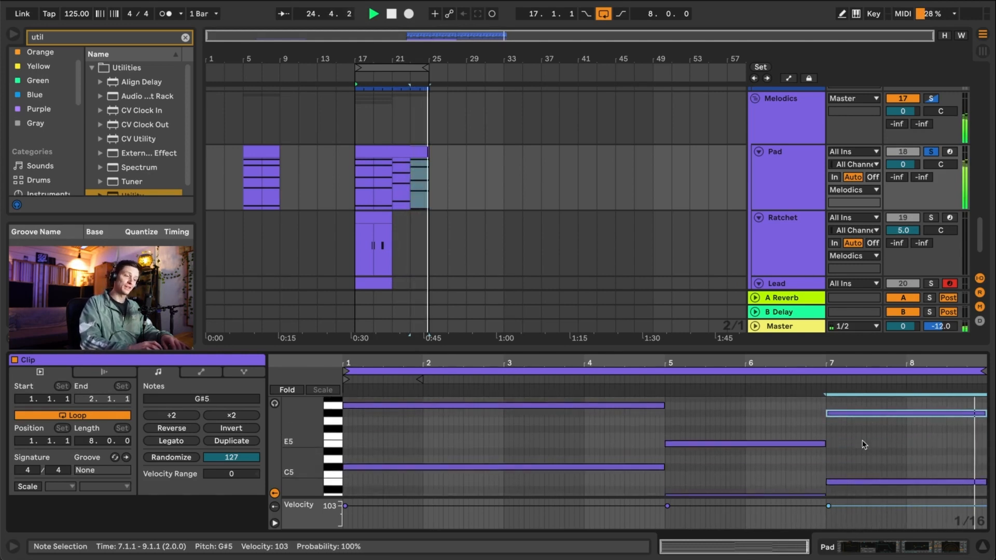
pyautogui.scroll(-5, 856, 421)
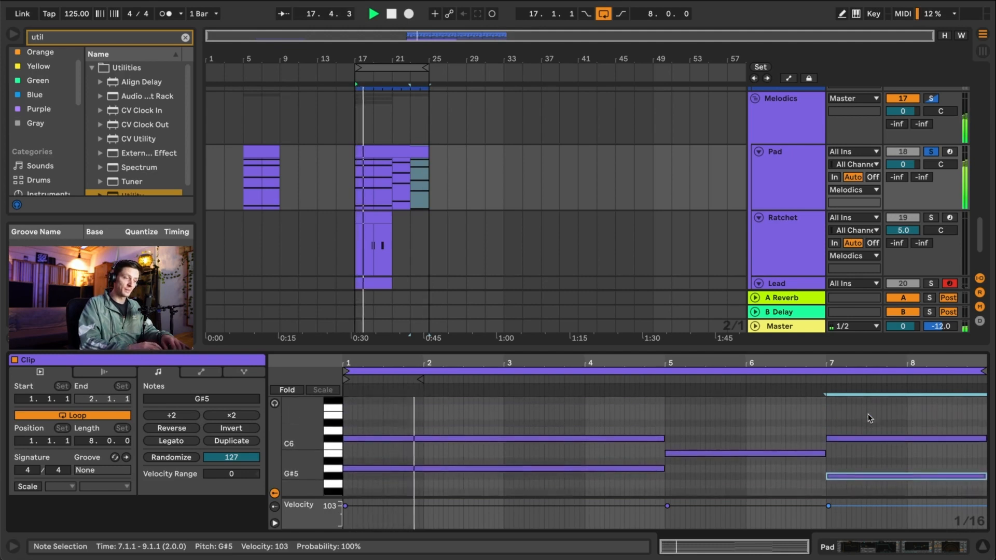
pyautogui.scroll(5, 846, 422)
pyautogui.scroll(-8, 842, 424)
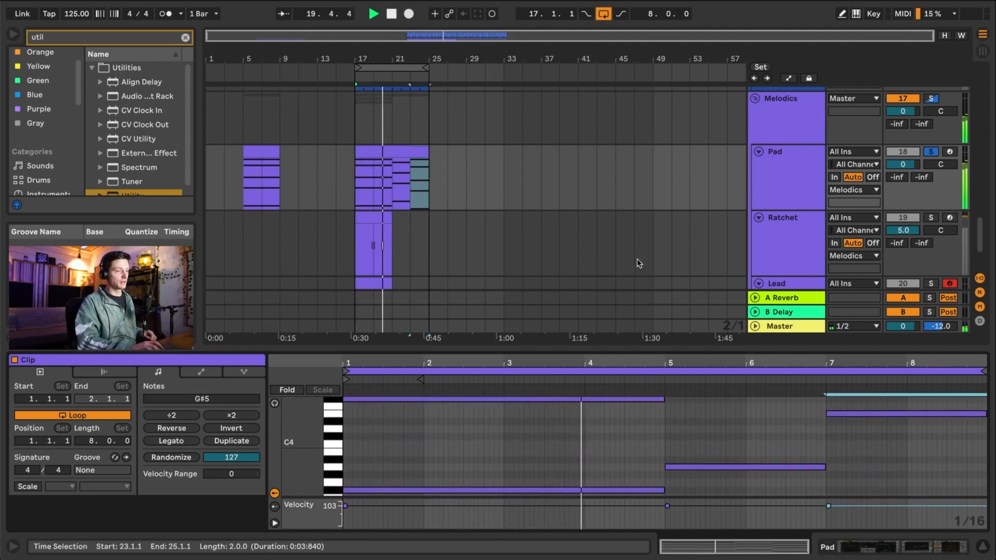
# - Copy the Ratchet clip from bar 17 and paste it at bar 5 on the same track
pyautogui.click(765, 198)
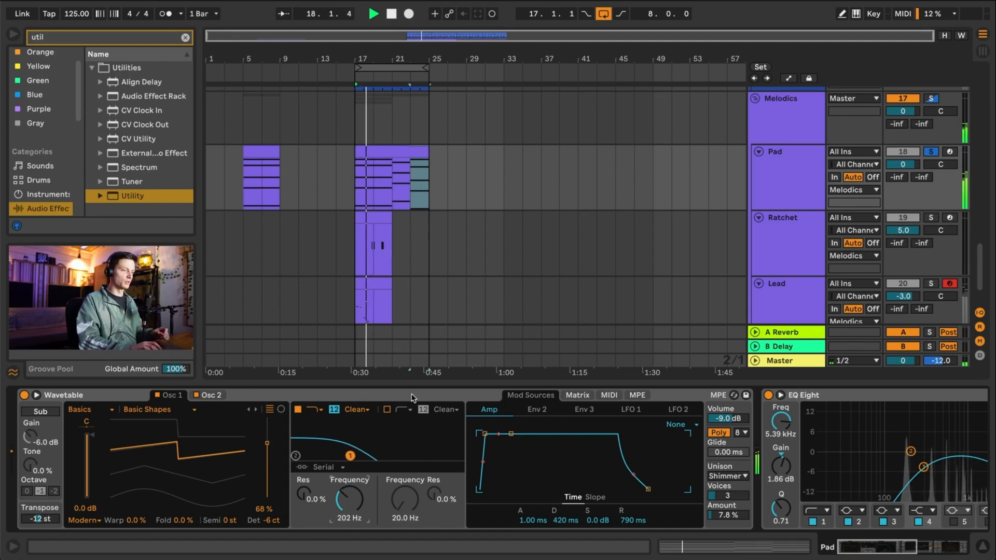
pyautogui.click(762, 250)
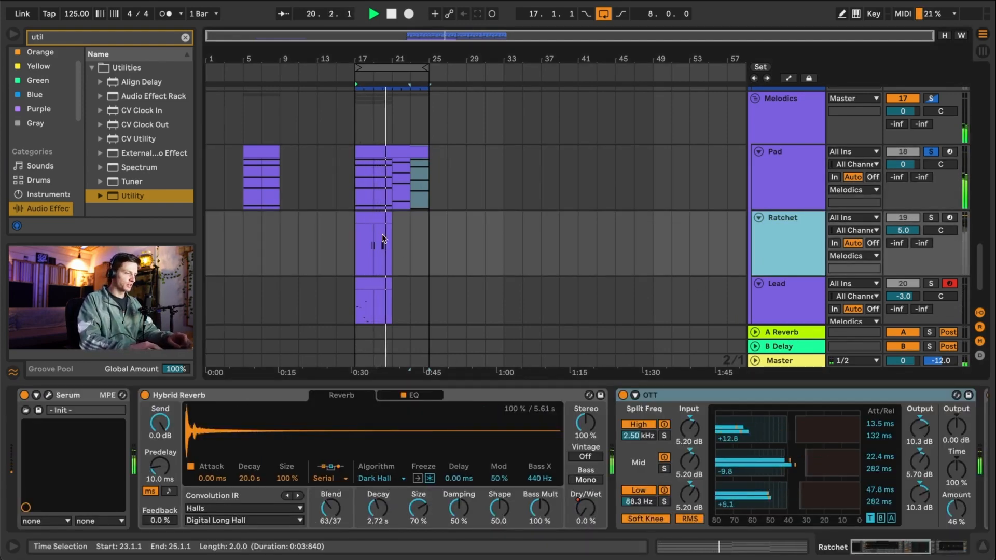
pyautogui.click(376, 222)
pyautogui.hotkey('ctrl', 'c')
pyautogui.click(251, 222)
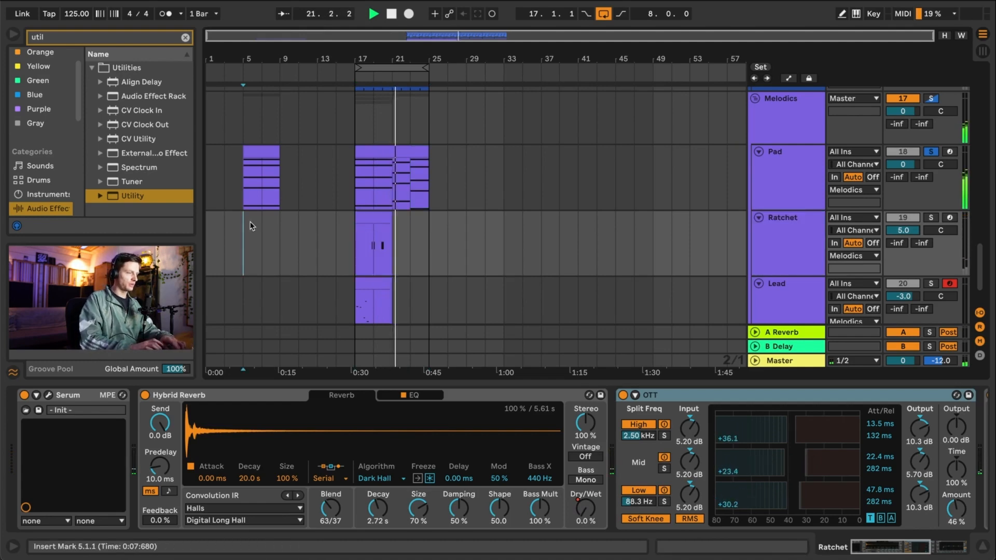
pyautogui.hotkey('ctrl', 'v')
pyautogui.scroll(-1, 395, 275)
pyautogui.scroll(3, 395, 275)
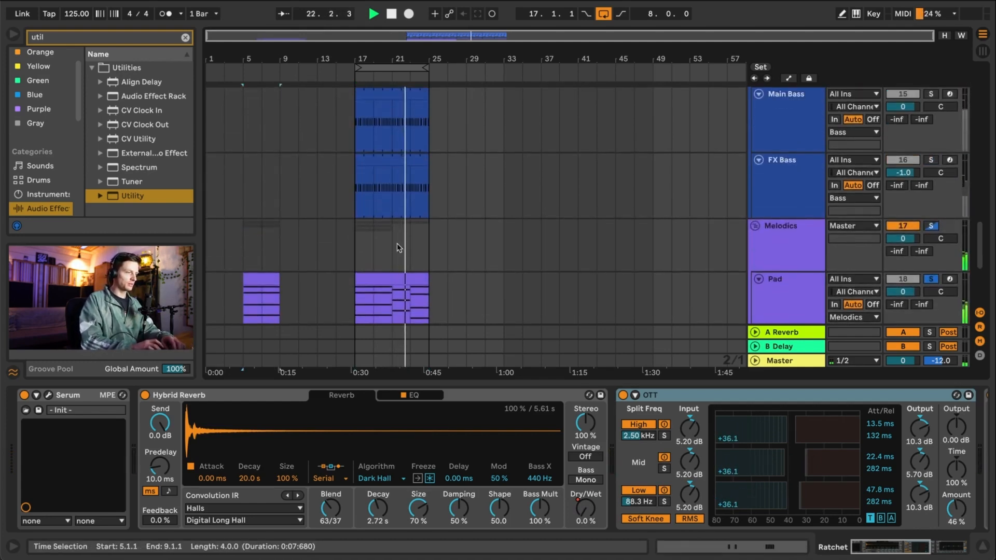
# - Raise the first filter's frequency in the Pad track's Wavetable to 514 Hz
pyautogui.click(403, 165)
pyautogui.scroll(-3, 428, 205)
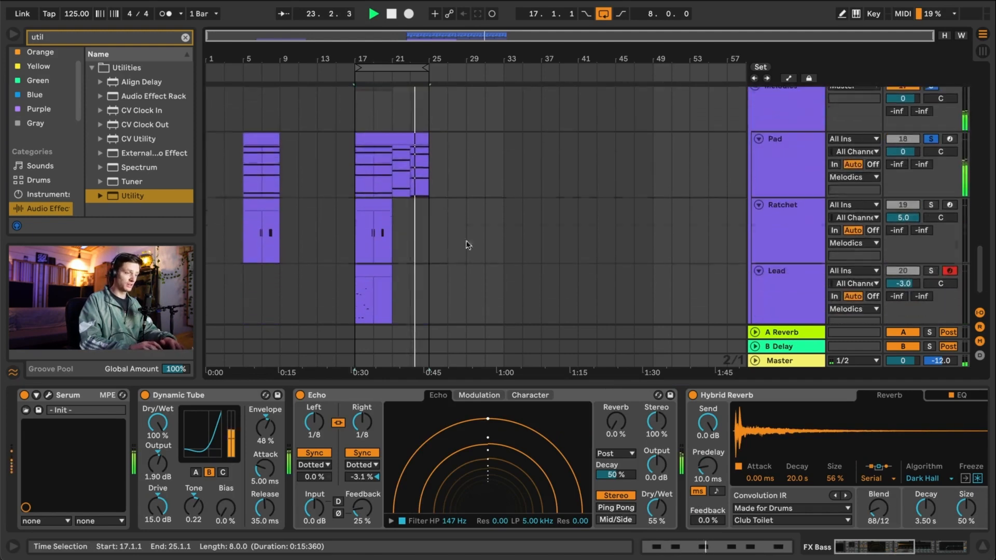
pyautogui.click(783, 157)
pyautogui.moveTo(349, 499); pyautogui.dragTo(349, 478)
# - Extend the FX Bass and Main Bass clips back from bar 17 to start at bar 5
pyautogui.scroll(3, 402, 301)
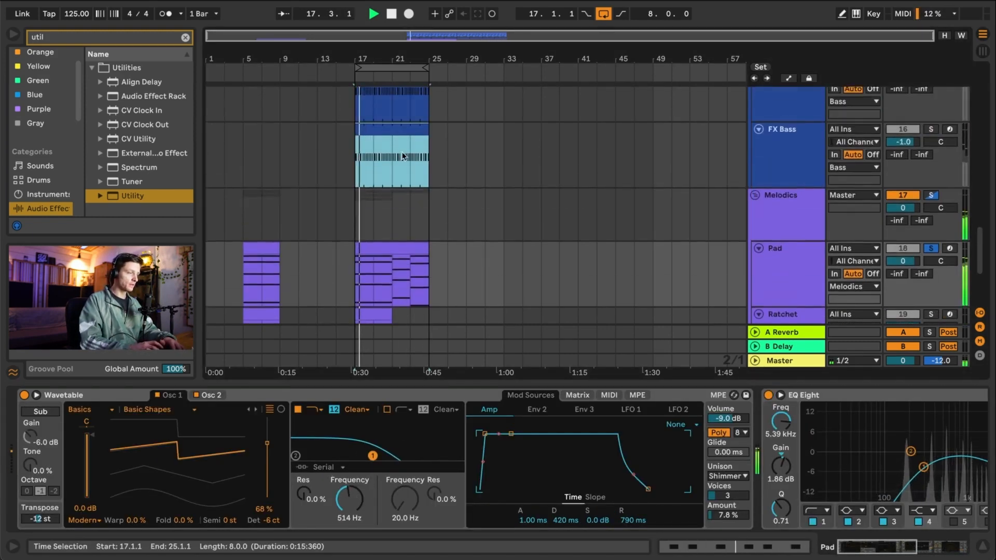
pyautogui.click(394, 131)
pyautogui.moveTo(361, 129); pyautogui.dragTo(243, 130)
pyautogui.scroll(5, 288, 153)
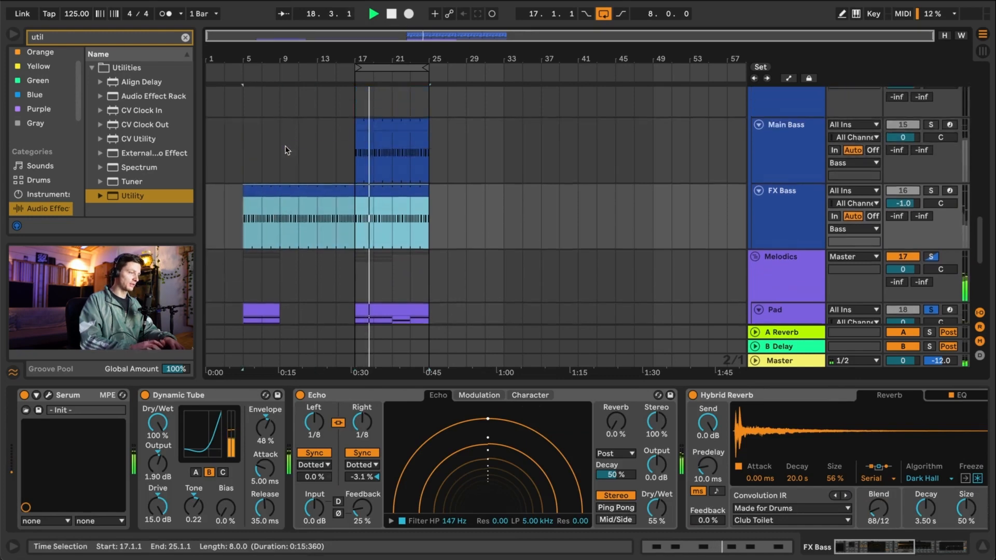
pyautogui.moveTo(356, 215); pyautogui.dragTo(305, 214)
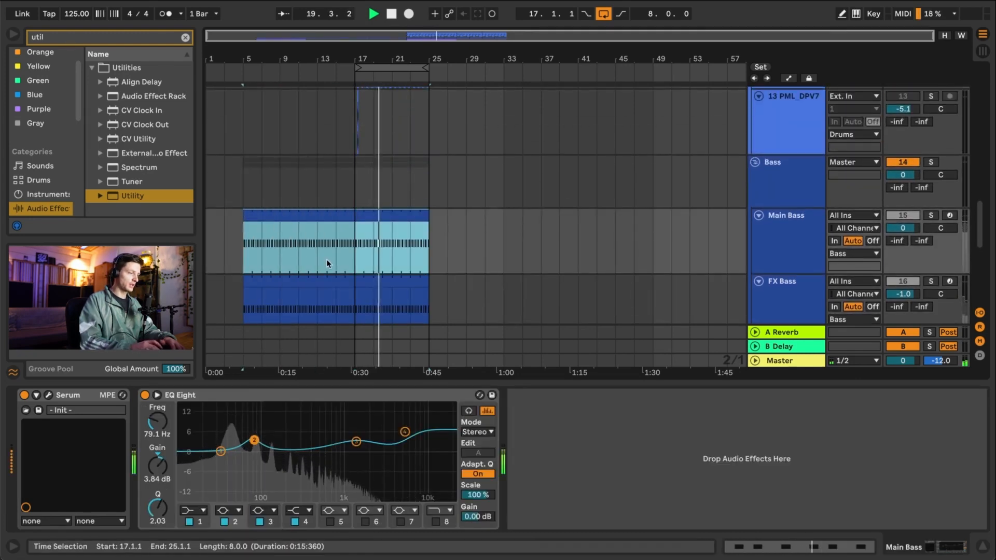
# - Split the Main Bass and FX Bass clips at bar 17
pyautogui.scroll(-3, 342, 233)
pyautogui.click(354, 196)
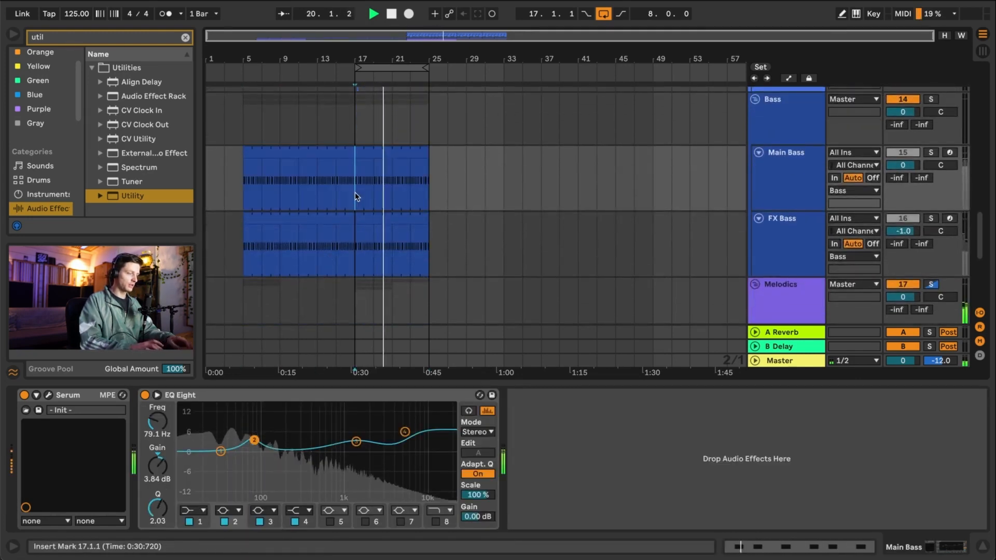
pyautogui.click(358, 232)
pyautogui.click(362, 221)
pyautogui.scroll(5, 362, 222)
pyautogui.scroll(-3, 363, 225)
pyautogui.scroll(5, 363, 224)
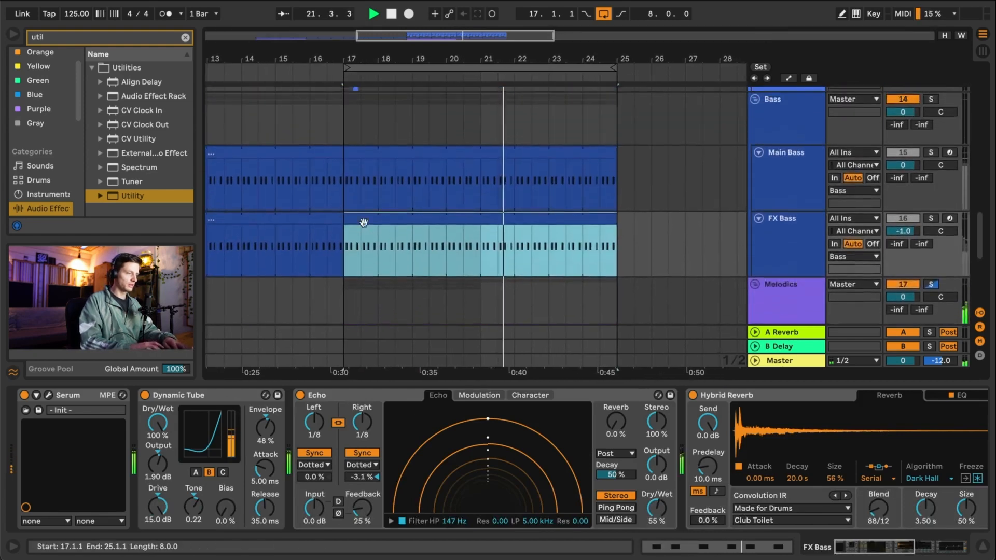
# - Examine the chord notes in the Pad clip and the notes of the FX Bass clip at bar 17
pyautogui.click(405, 169)
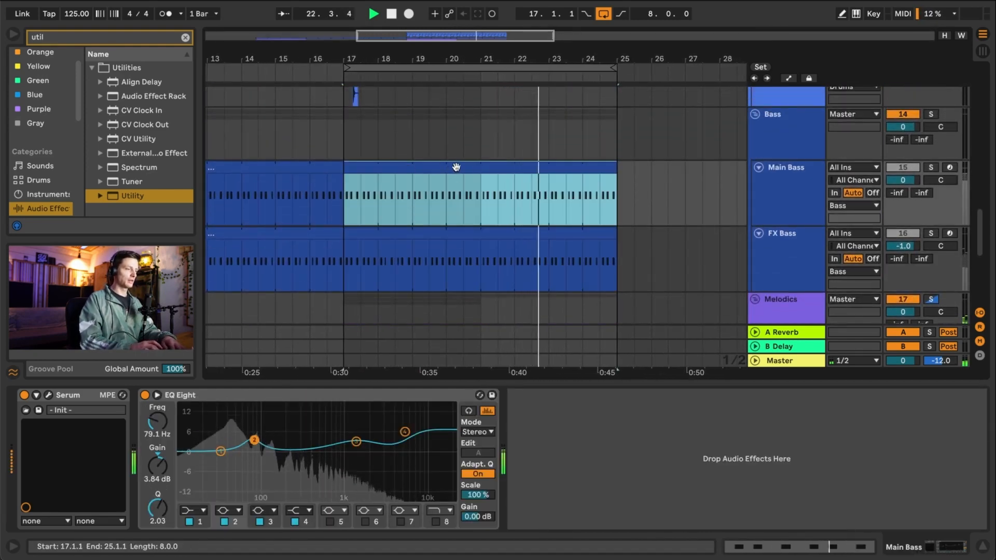
pyautogui.scroll(-4, 478, 238)
pyautogui.doubleClick(499, 223)
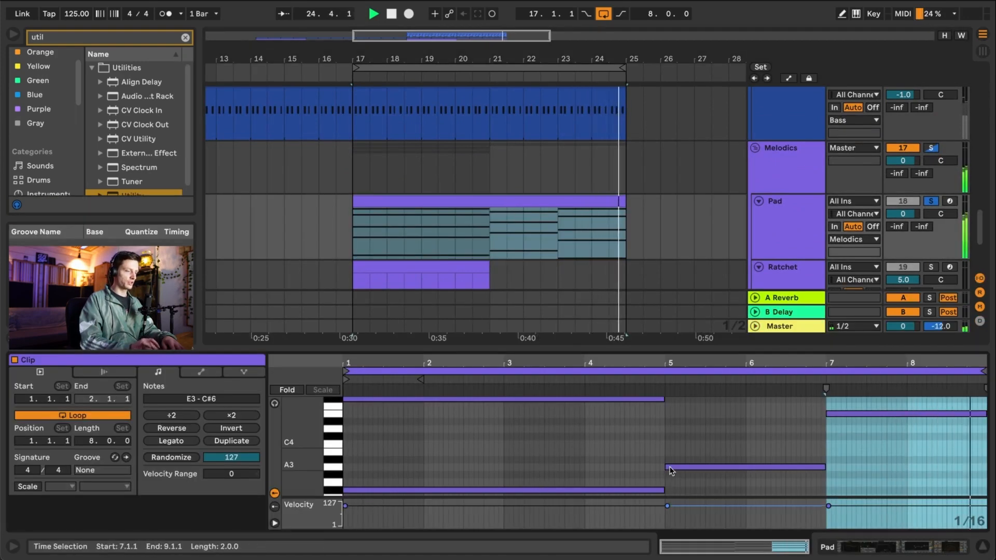
pyautogui.scroll(-3, 770, 487)
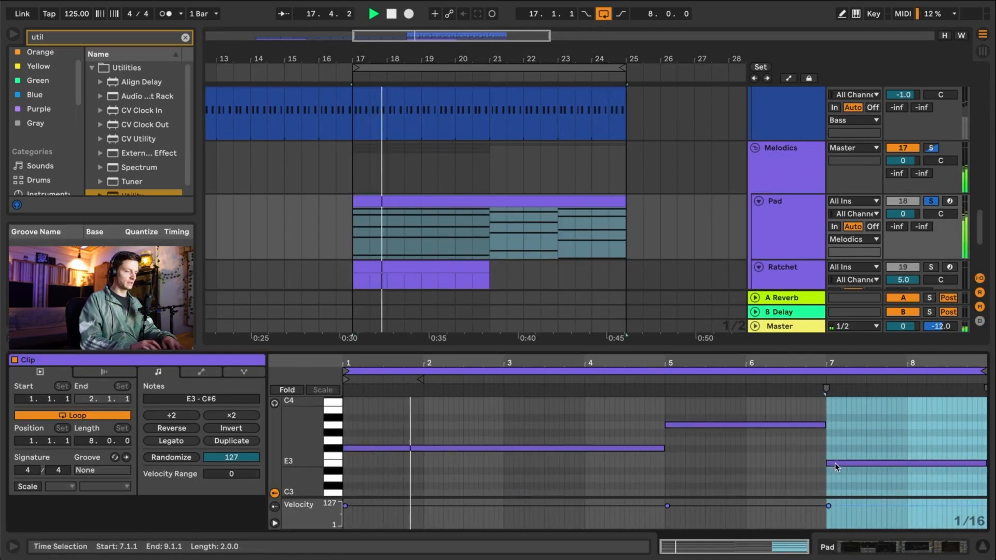
pyautogui.click(601, 197)
pyautogui.scroll(2, 522, 133)
pyautogui.click(522, 137)
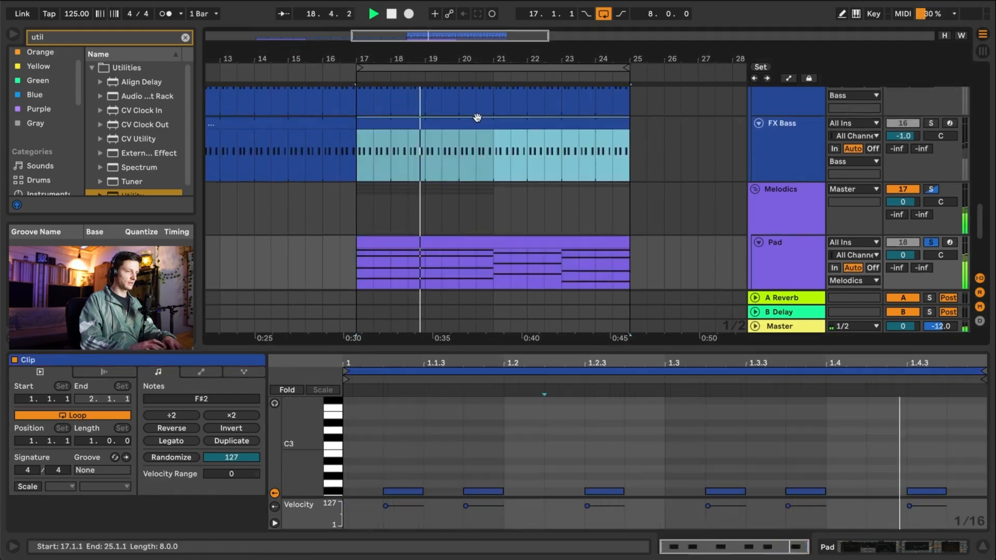
pyautogui.scroll(2, 473, 115)
# - Lengthen the bar 17 Main Bass clip's loop to 8 bars, filled with its one-bar F#2 pattern, and solo the Bass group
pyautogui.click(474, 116)
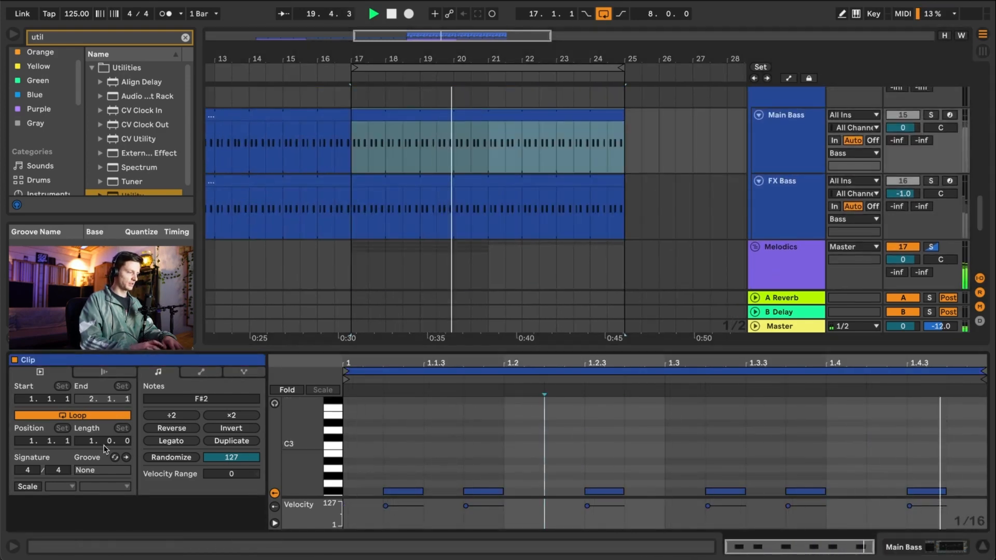
pyautogui.moveTo(90, 443)
pyautogui.mouseDown()
pyautogui.moveTo(90, 425)
pyautogui.moveTo(90, 436)
pyautogui.mouseUp()
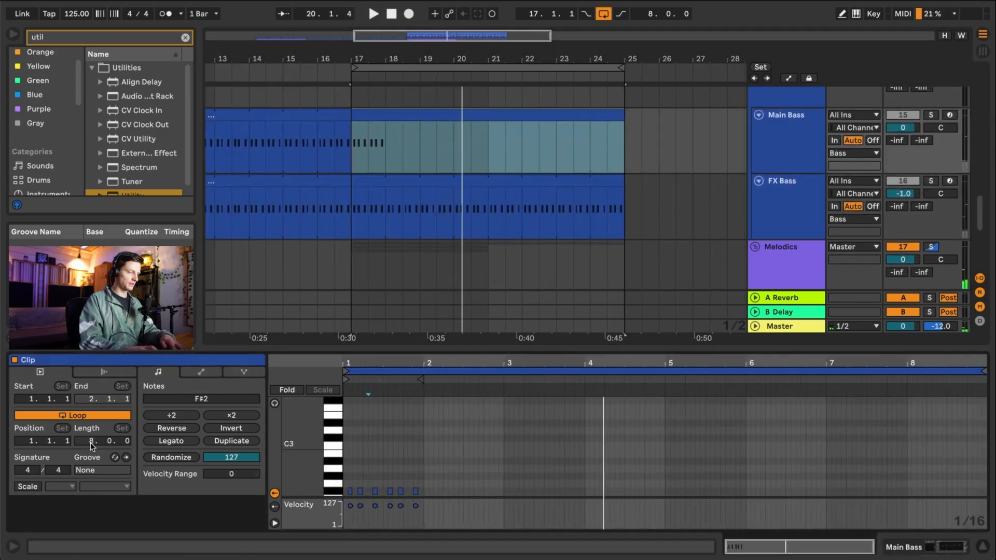
pyautogui.scroll(2, 755, 200)
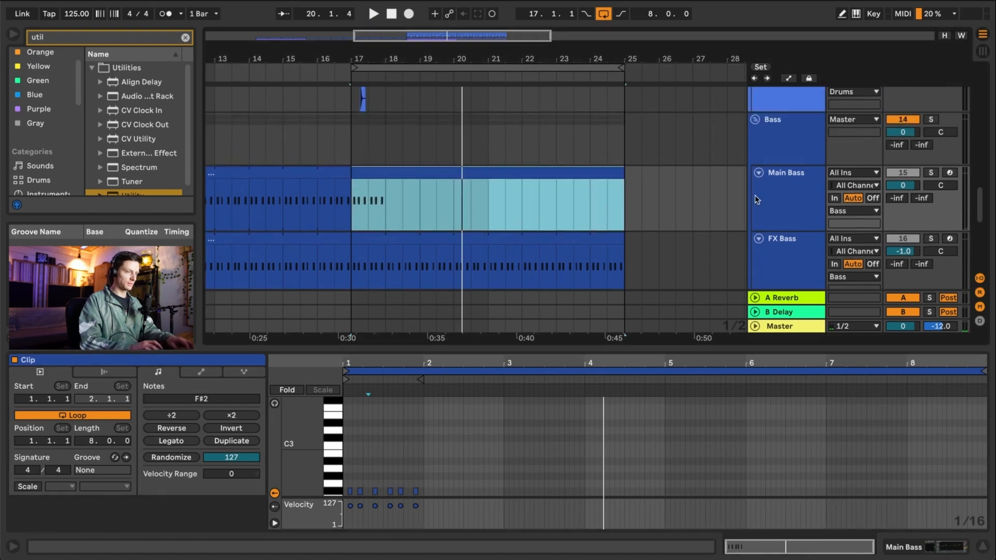
pyautogui.click(932, 120)
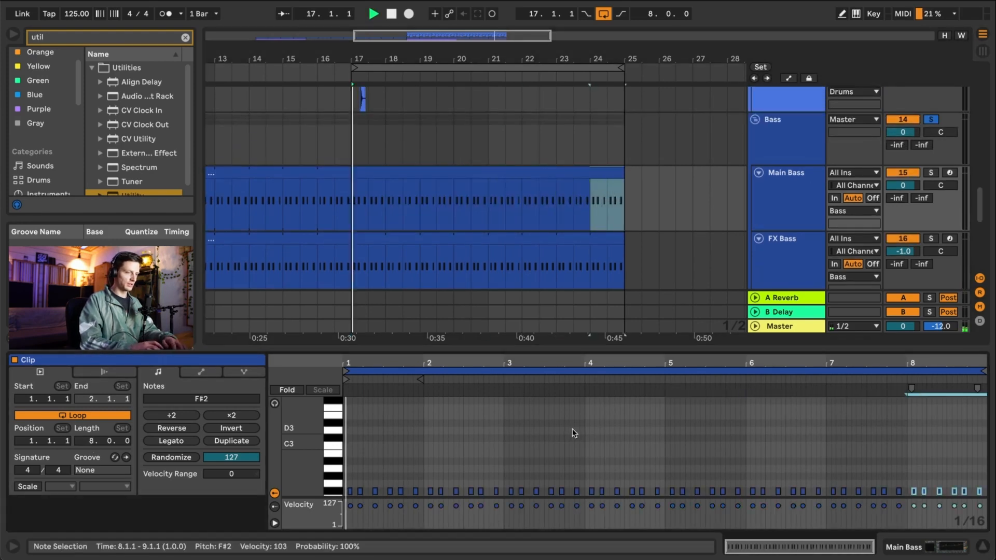
# - Transpose the Main Bass notes in clip bars 5 and 6 up to A2 and those in bars 7 and 8 down to E2
pyautogui.scroll(-2, 703, 459)
pyautogui.moveTo(668, 454); pyautogui.dragTo(992, 473)
pyautogui.press('Up')
pyautogui.press('Up')
pyautogui.press('Up')
pyautogui.press('Up')
pyautogui.press('Down')
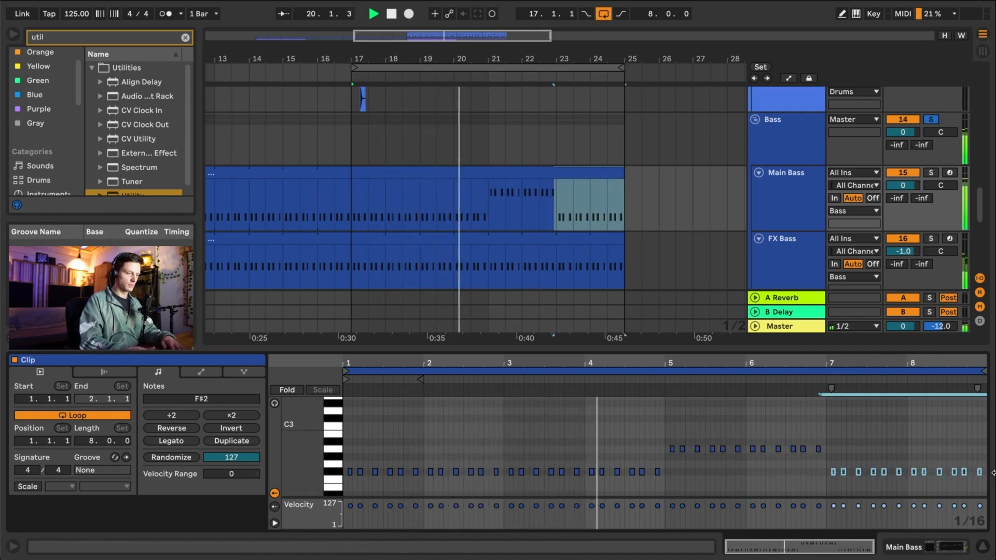
pyautogui.press('Down')
pyautogui.press('Down')
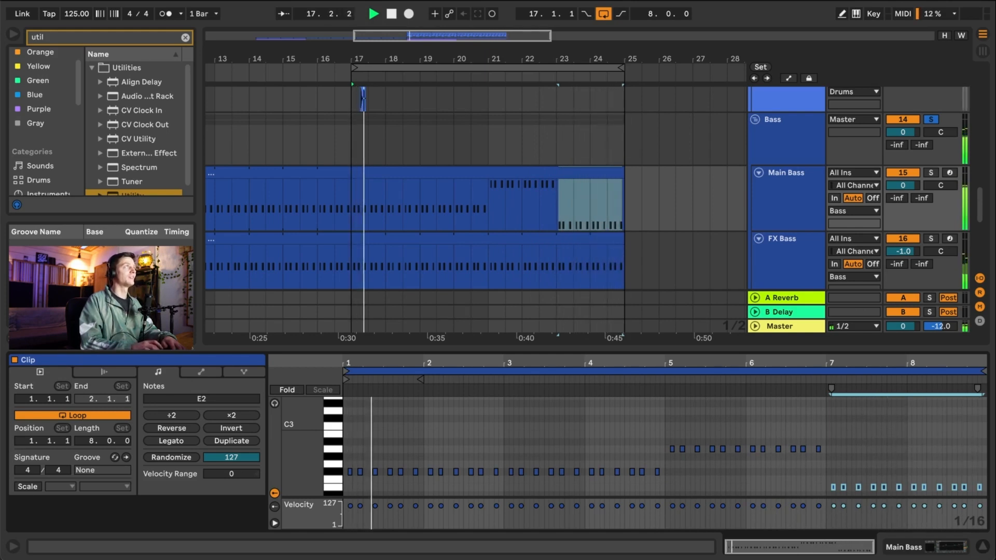
# - Copy the edited Main Bass clip over the FX Bass clip at bar 17
pyautogui.click(501, 172)
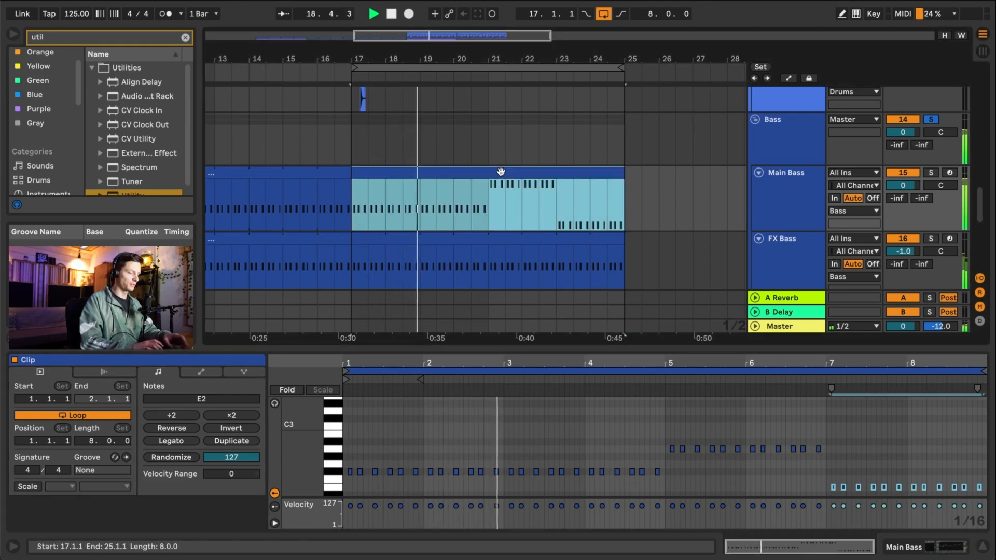
pyautogui.click(353, 256)
pyautogui.scroll(-4, 680, 226)
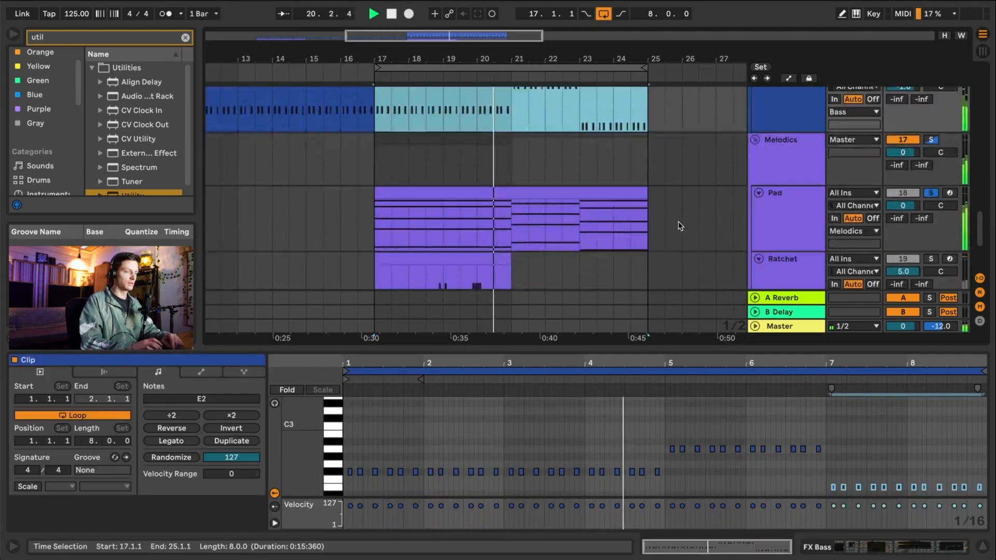
# - Solo the Ratchet track and extend its bar 17 clip to bar 25
pyautogui.scroll(-4, 680, 227)
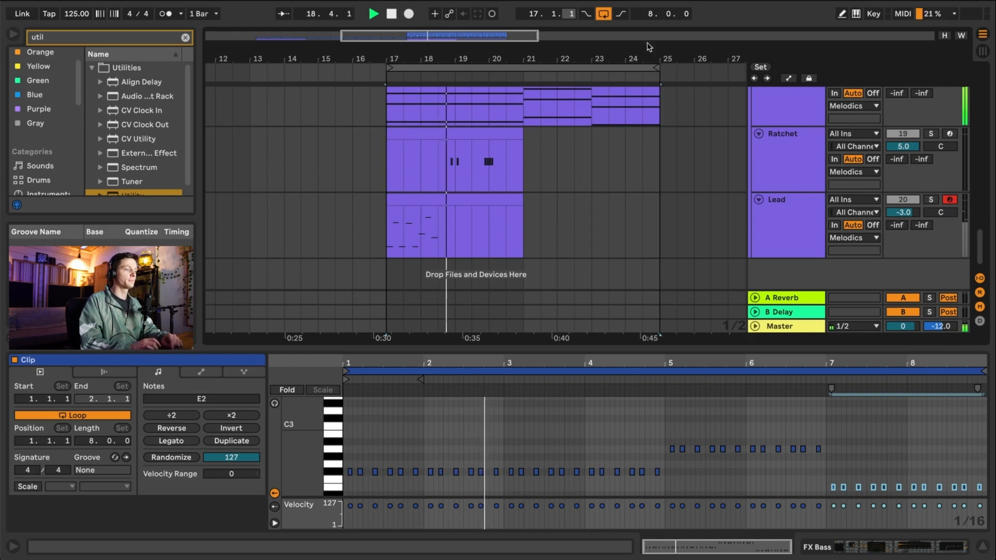
pyautogui.click(511, 190)
pyautogui.scroll(3, 502, 191)
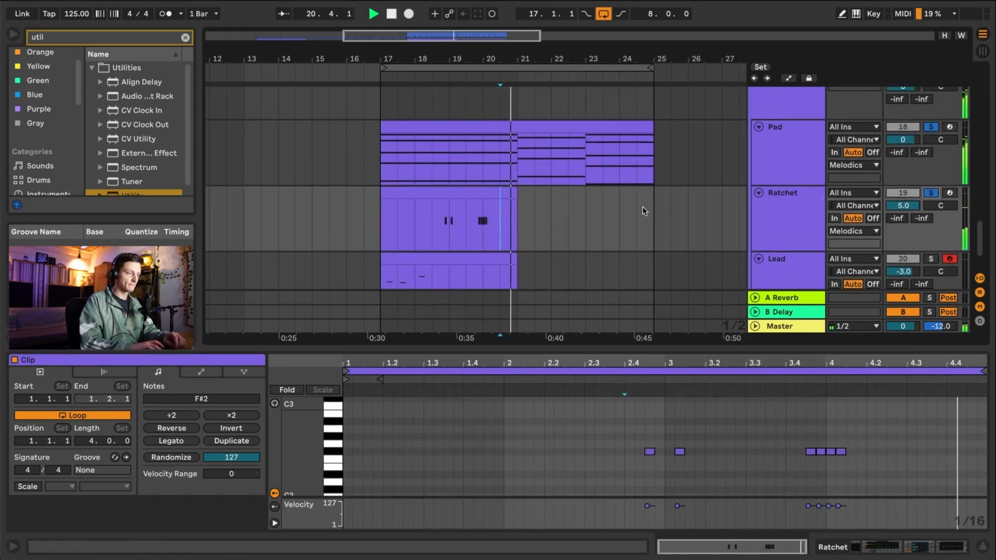
pyautogui.click(514, 197)
pyautogui.moveTo(514, 197); pyautogui.dragTo(654, 199)
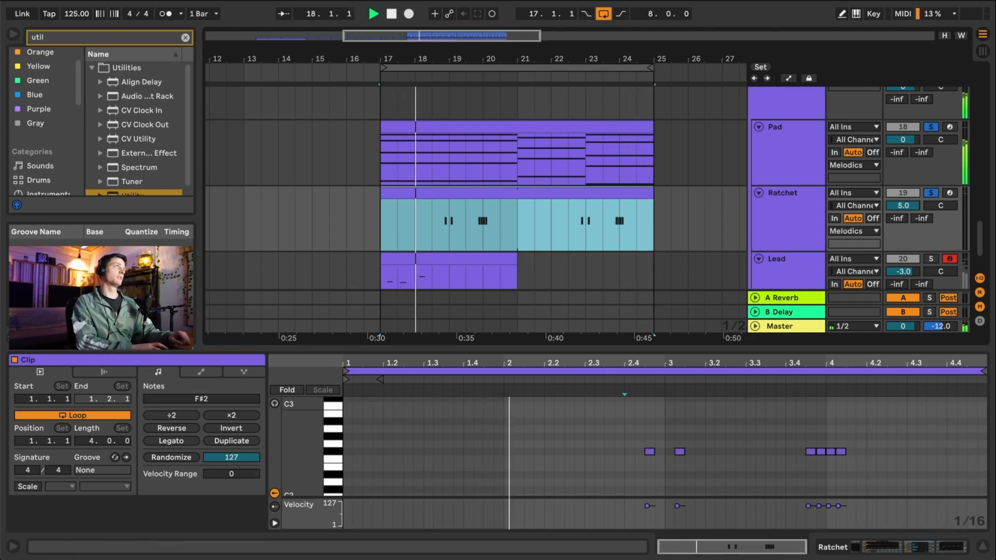
# - Turn on automation view and show the Ratchet track's Hybrid Reverb Dry/Wet automation
pyautogui.click(500, 207)
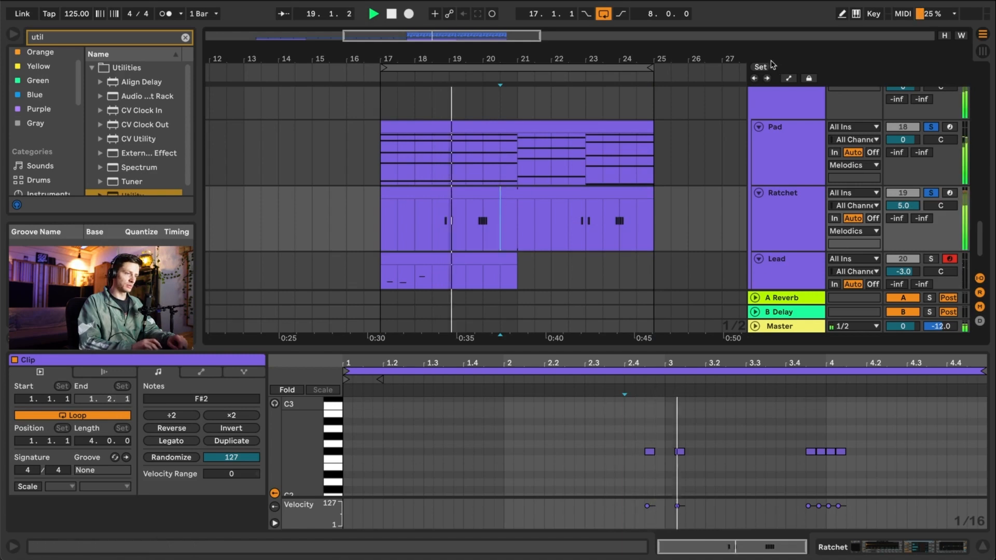
pyautogui.click(788, 78)
pyautogui.click(789, 205)
pyautogui.click(783, 235)
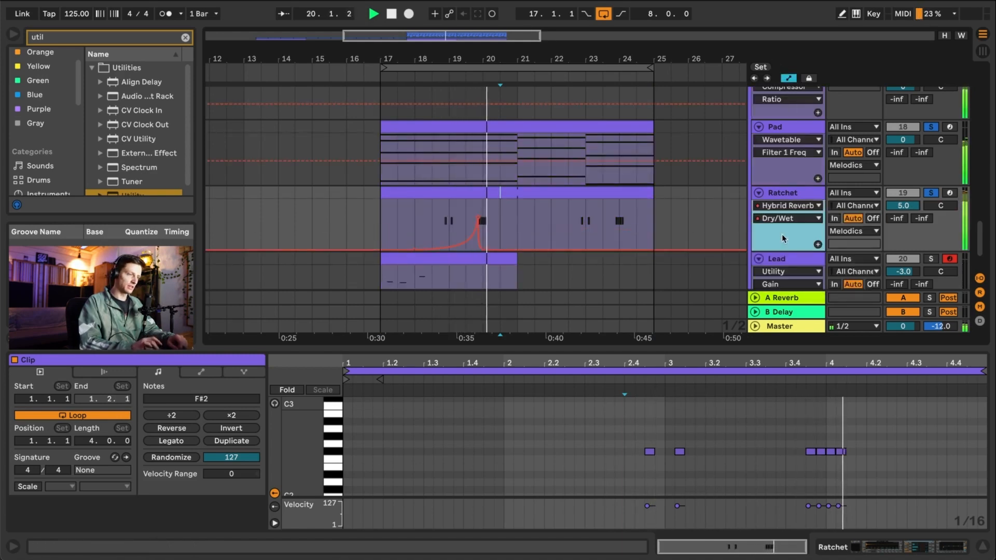
# - Duplicate the Ratchet's Dry/Wet automation from bars 17–21 into bars 21–25 and turn off automation view
pyautogui.click(513, 214)
pyautogui.moveTo(513, 214); pyautogui.dragTo(386, 215)
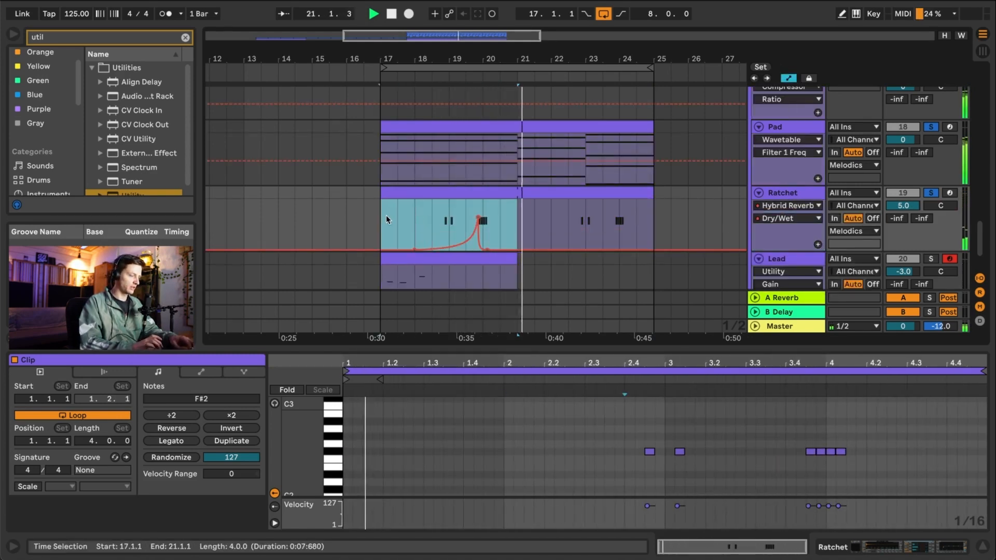
pyautogui.hotkey('ctrl', 'd')
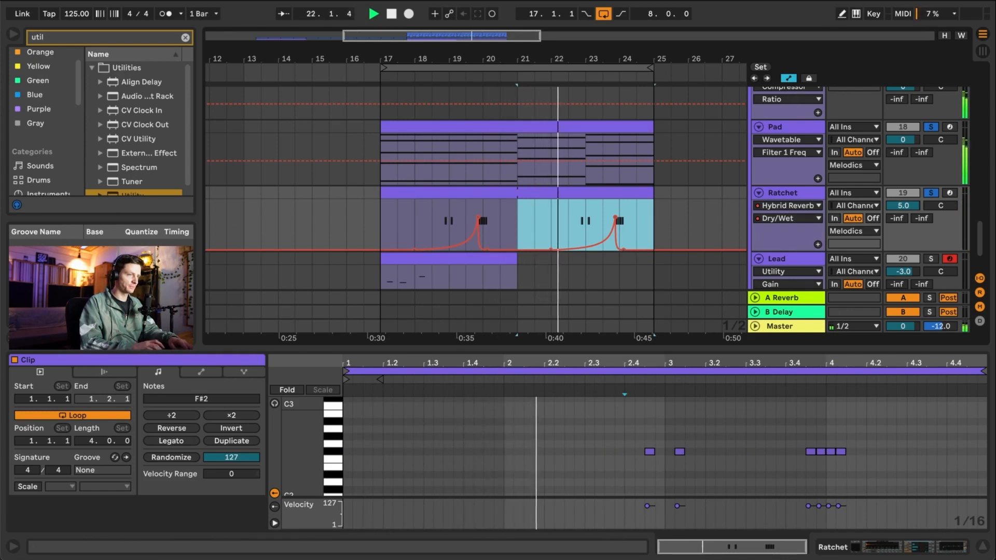
pyautogui.click(739, 1)
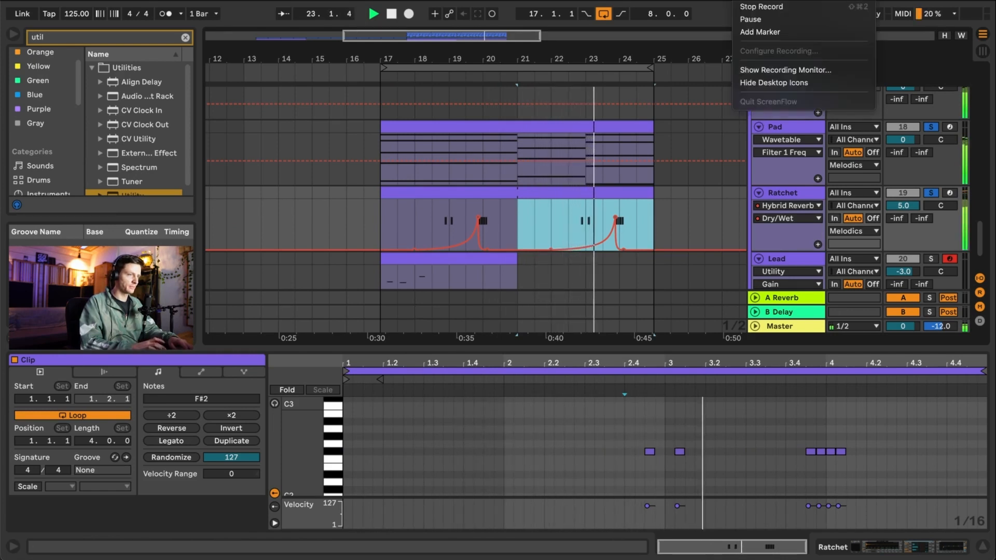
pyautogui.click(738, 1)
pyautogui.click(787, 81)
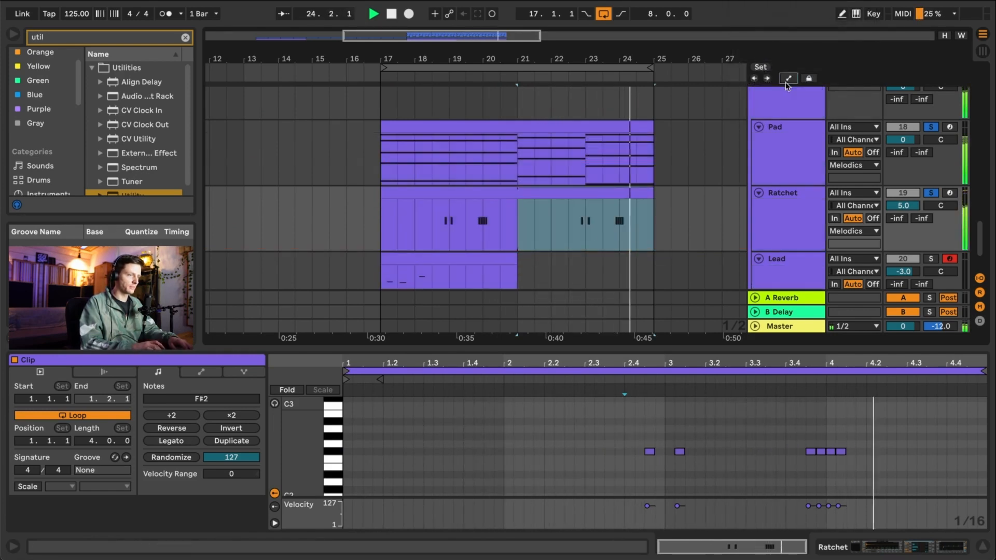
# - Stop playback, set the Ratchet clip's loop length to 8 bars and duplicate its notes into the second four bars
pyautogui.click(591, 192)
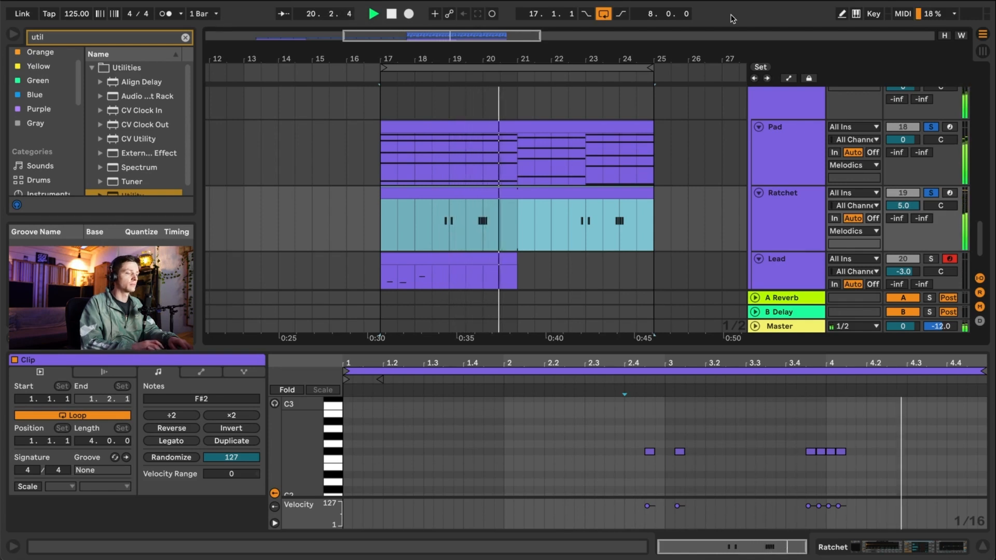
pyautogui.click(605, 444)
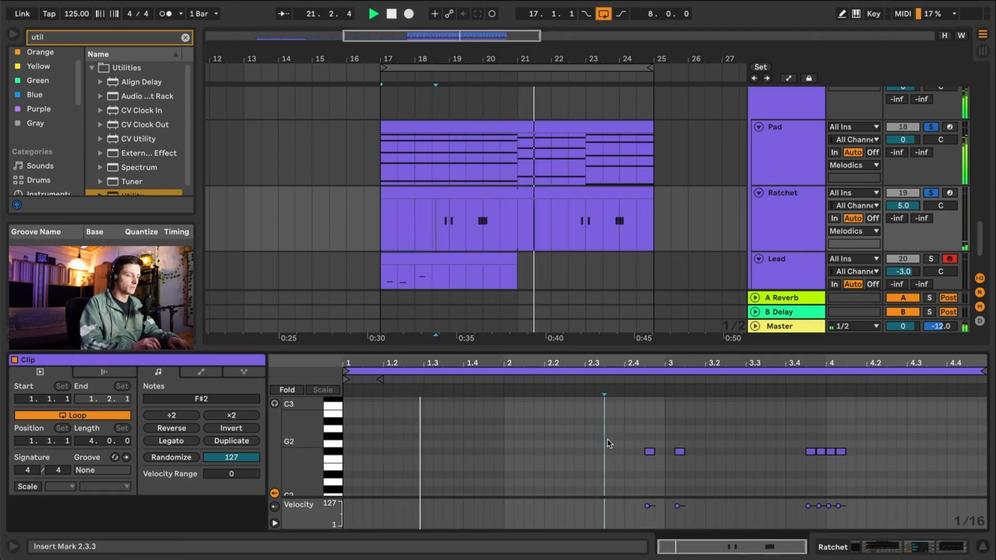
pyautogui.moveTo(608, 443); pyautogui.dragTo(693, 455)
pyautogui.click(563, 193)
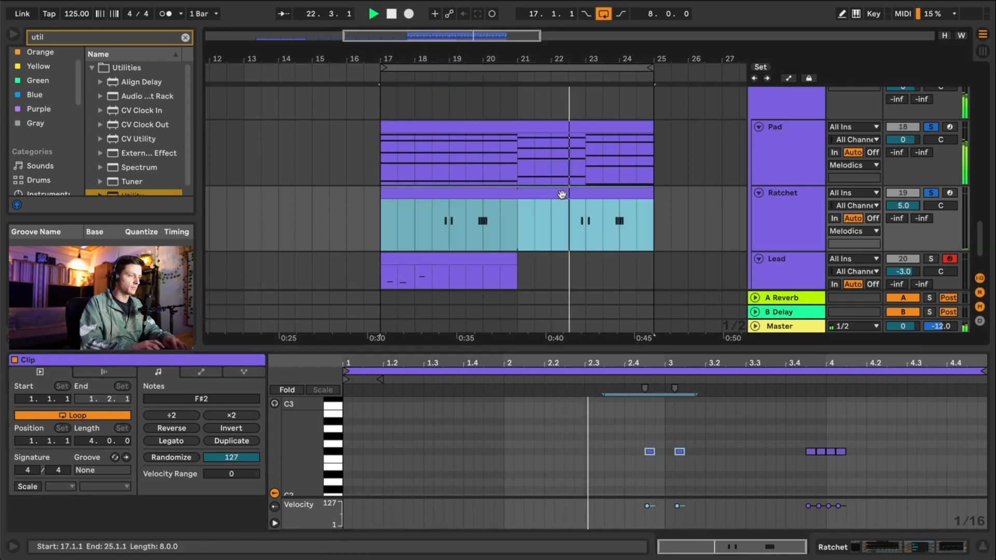
pyautogui.press('space')
pyautogui.press('w')
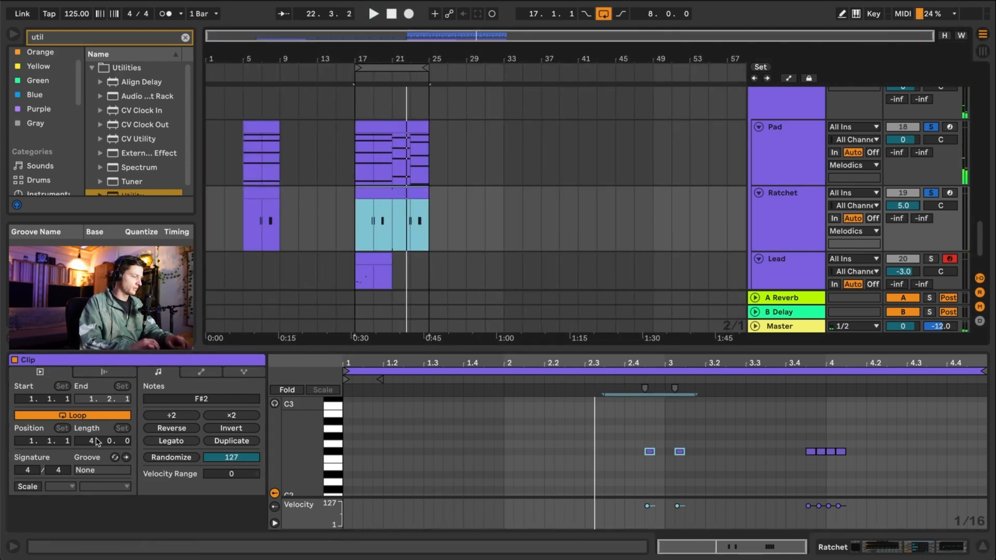
pyautogui.moveTo(93, 441); pyautogui.dragTo(93, 428)
pyautogui.moveTo(664, 436); pyautogui.dragTo(203, 522)
pyautogui.hotkey('ctrl', 'd')
# - In the duplicated half, transpose the pair of notes around clip bar 7 up to A2 and the final four notes down to E2
pyautogui.moveTo(765, 430); pyautogui.dragTo(957, 453)
pyautogui.press('Up')
pyautogui.press('Up')
pyautogui.press('Up')
pyautogui.press('Down')
pyautogui.press('Down')
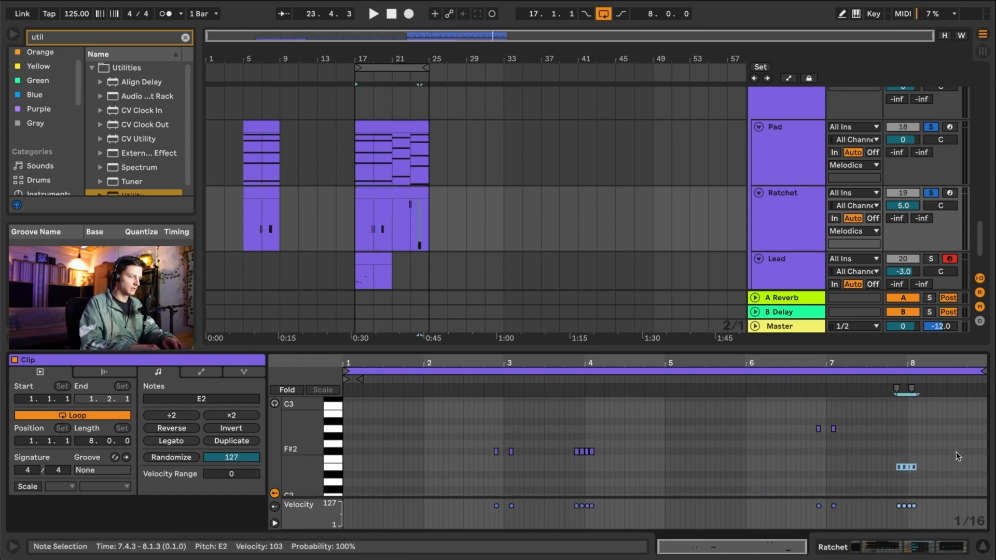
# - Play the looped section and review the Ratchet track's devices and its transposed notes near clip bar 8
pyautogui.press('space')
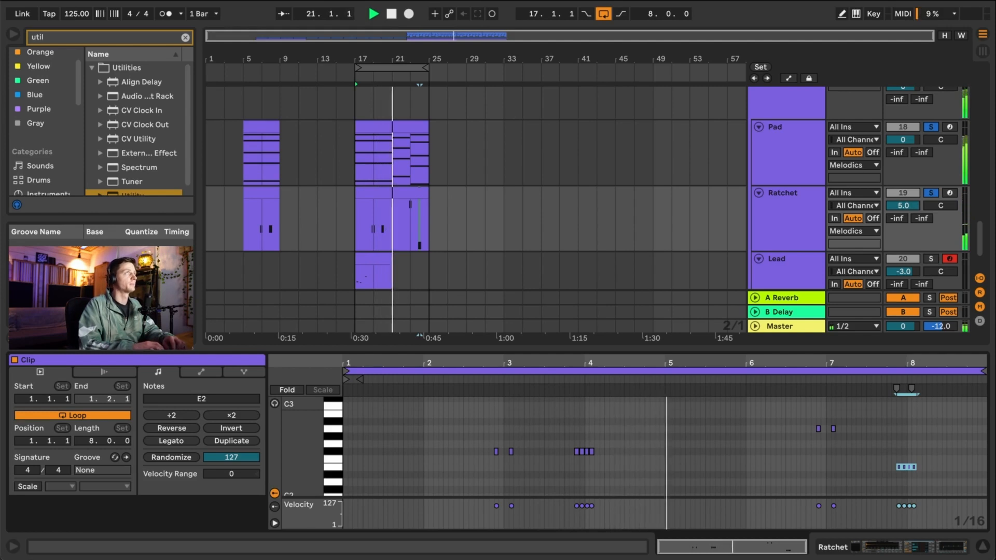
pyautogui.doubleClick(790, 220)
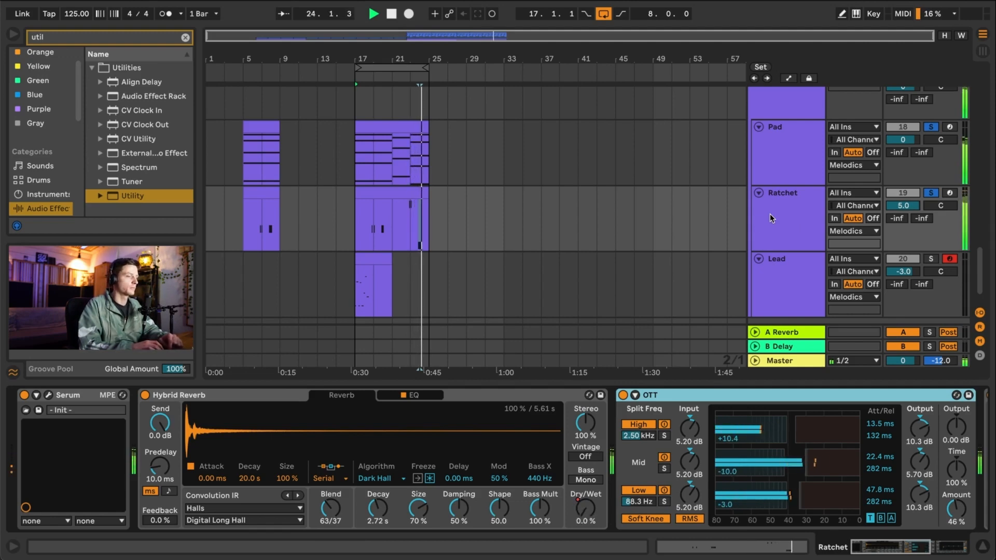
pyautogui.click(417, 193)
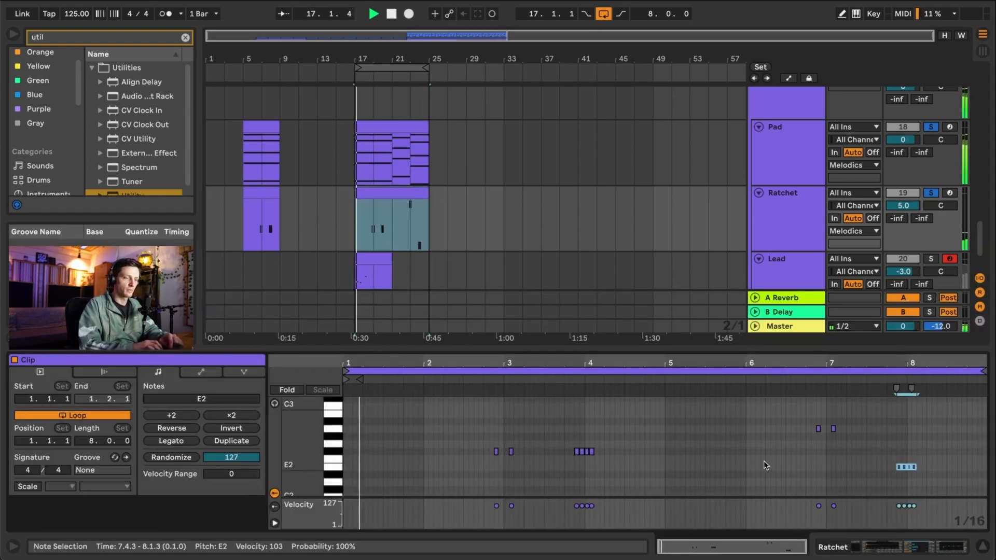
pyautogui.click(799, 442)
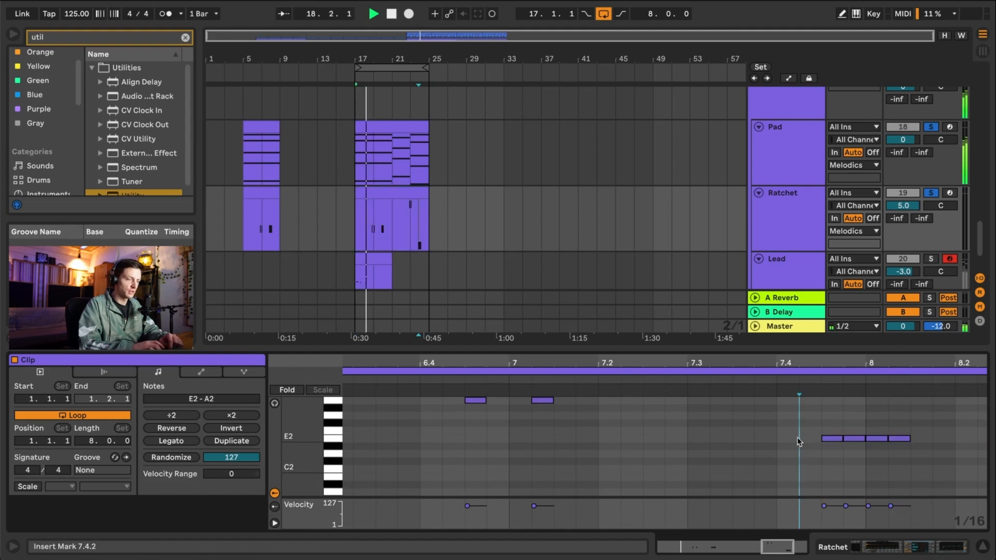
# - Turn off solo on the soloed tracks, adjust the system volume and show the Pad track's devices
pyautogui.scroll(10, 505, 276)
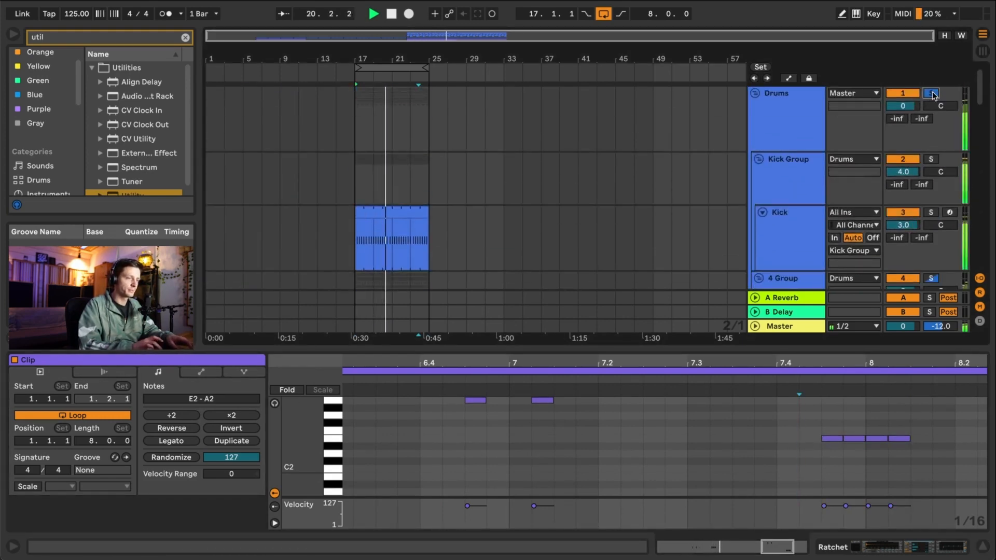
pyautogui.scroll(-10, 643, 155)
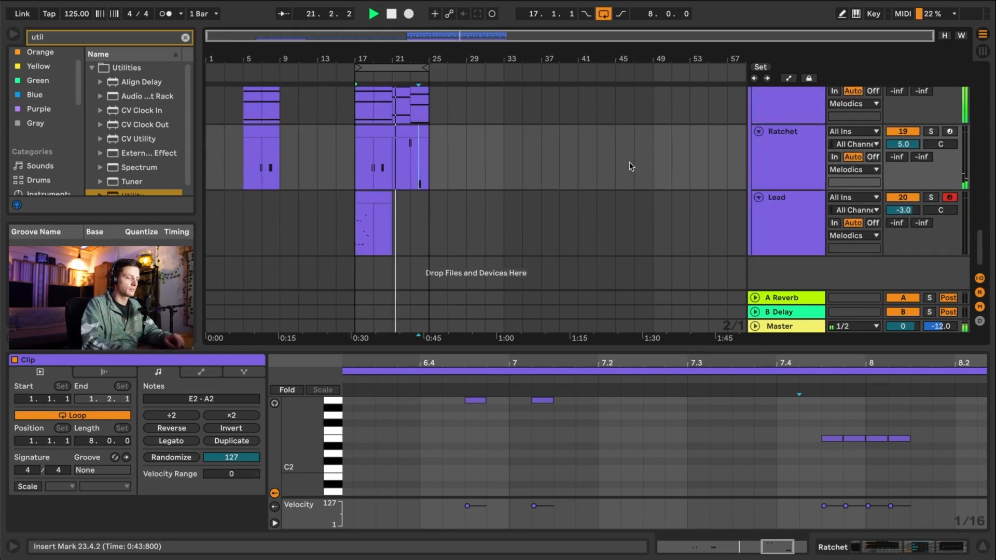
pyautogui.press('XF86AudioLowerVolume')
pyautogui.scroll(3, 630, 162)
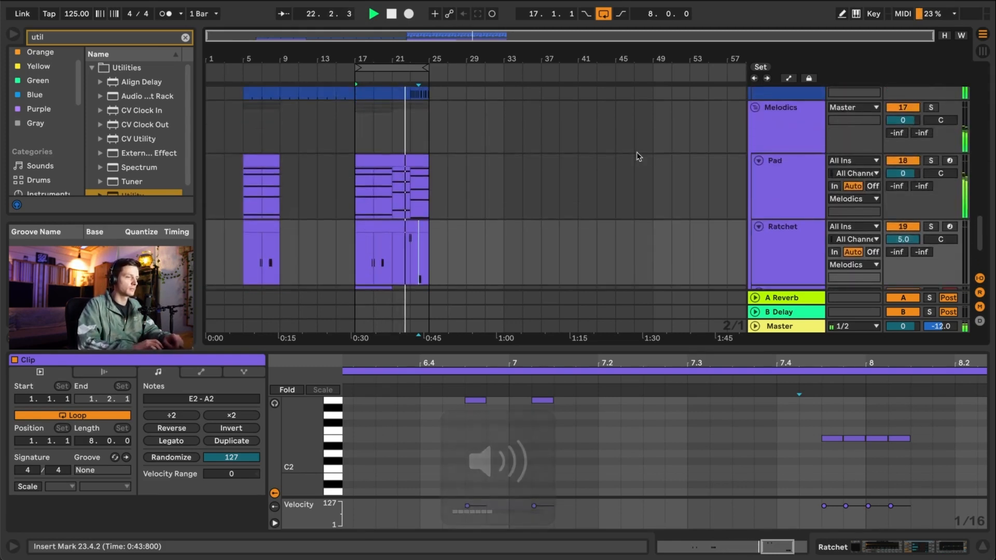
pyautogui.click(771, 180)
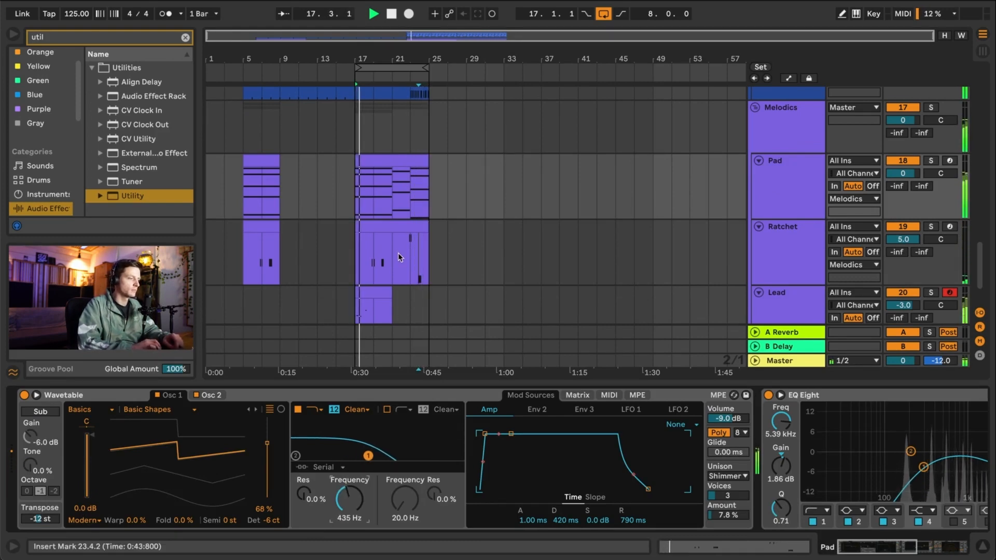
# - Add E2 notes at 7.4.1 and 7.4.2 in the Ratchet clip, directly before its final E2 notes
pyautogui.scroll(-2, 397, 253)
pyautogui.click(385, 230)
pyautogui.doubleClick(398, 163)
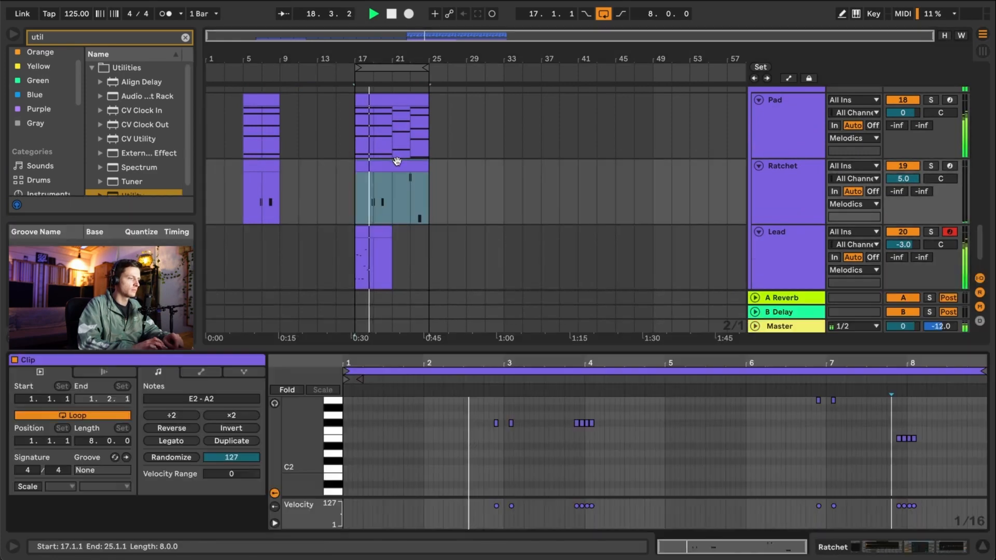
pyautogui.scroll(5, 900, 448)
pyautogui.scroll(3, 901, 447)
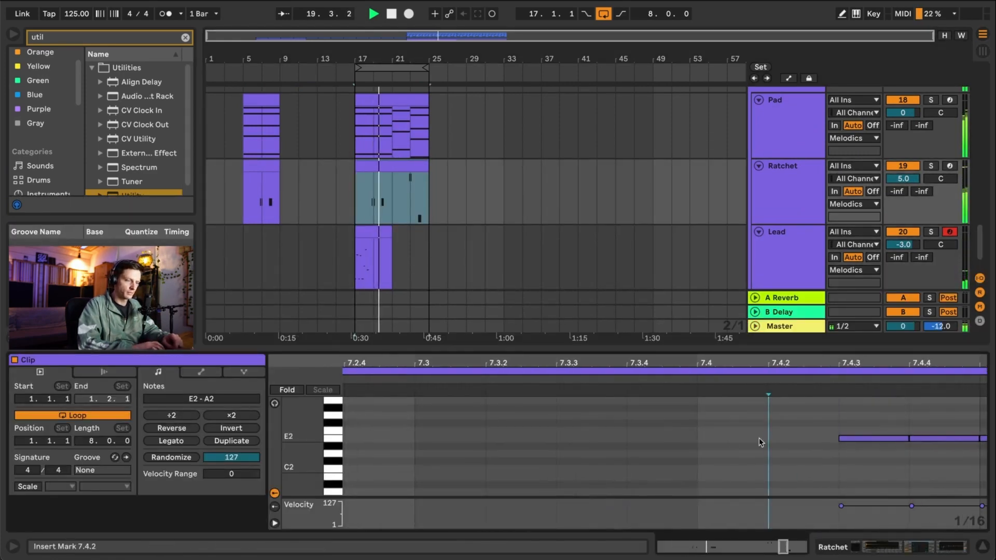
pyautogui.doubleClick(707, 438)
pyautogui.press('super+d')
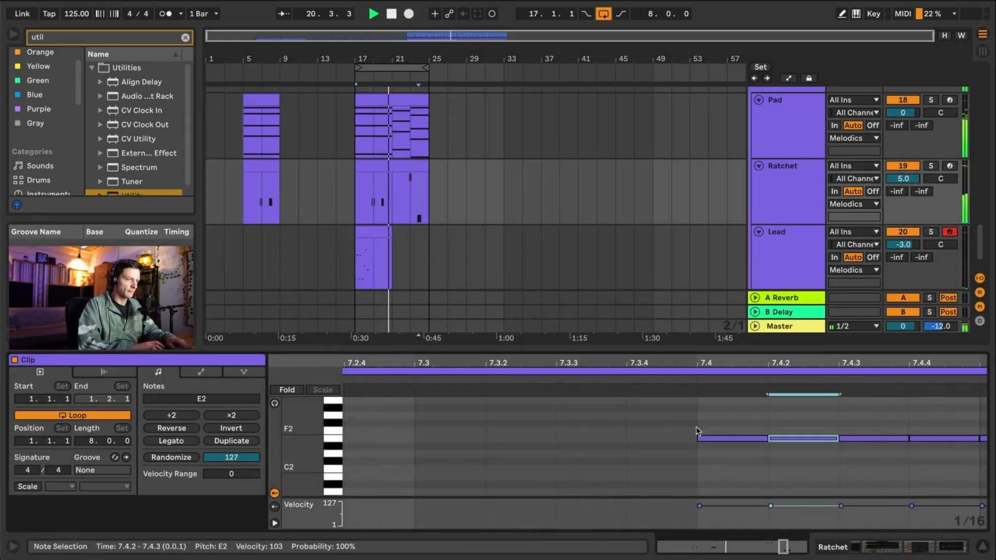
# - Shorten the added E2 notes at 7.4.1 and 7.4.2, then try duplicating them and undo the duplication
pyautogui.moveTo(698, 430); pyautogui.dragTo(813, 452)
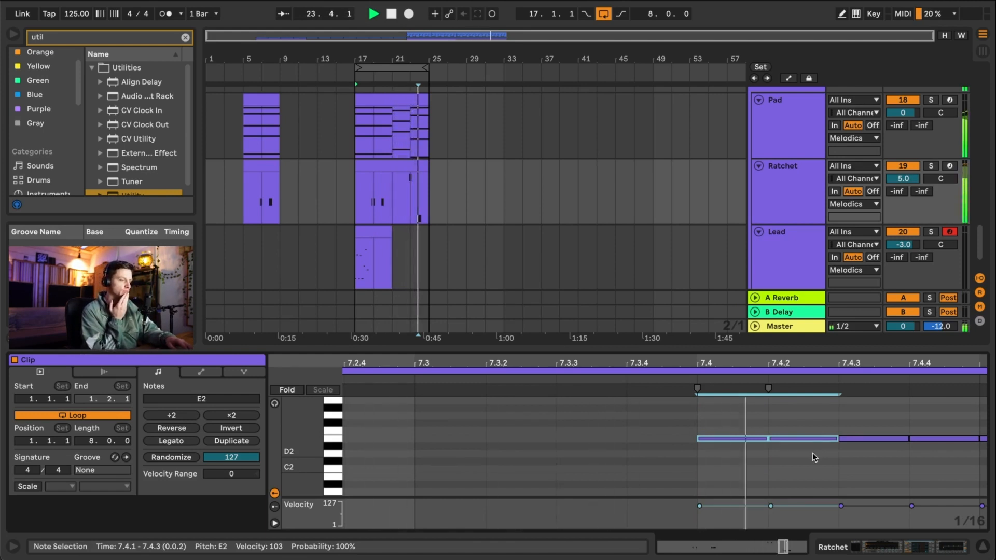
pyautogui.press('space')
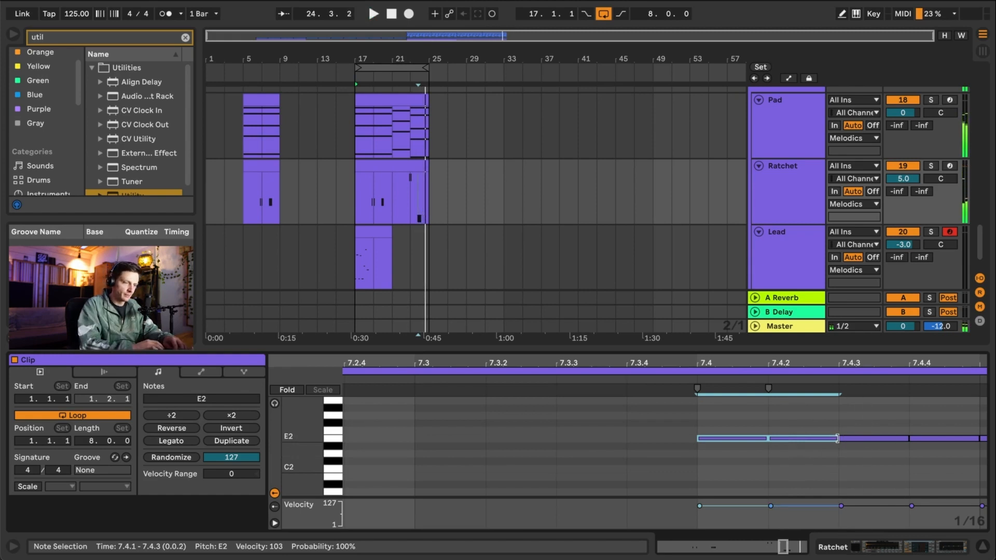
pyautogui.moveTo(837, 439); pyautogui.dragTo(805, 440)
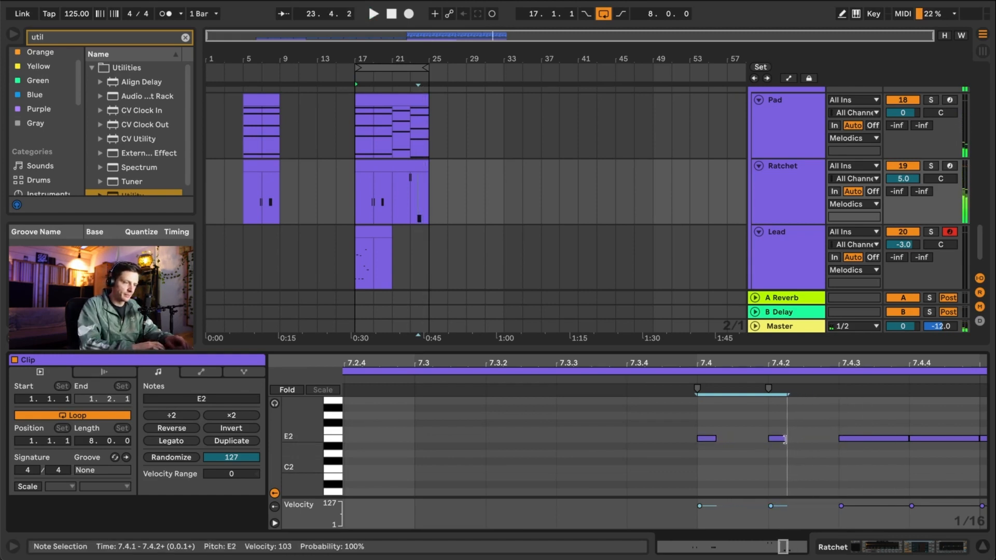
pyautogui.hotkey('ctrl', 'd')
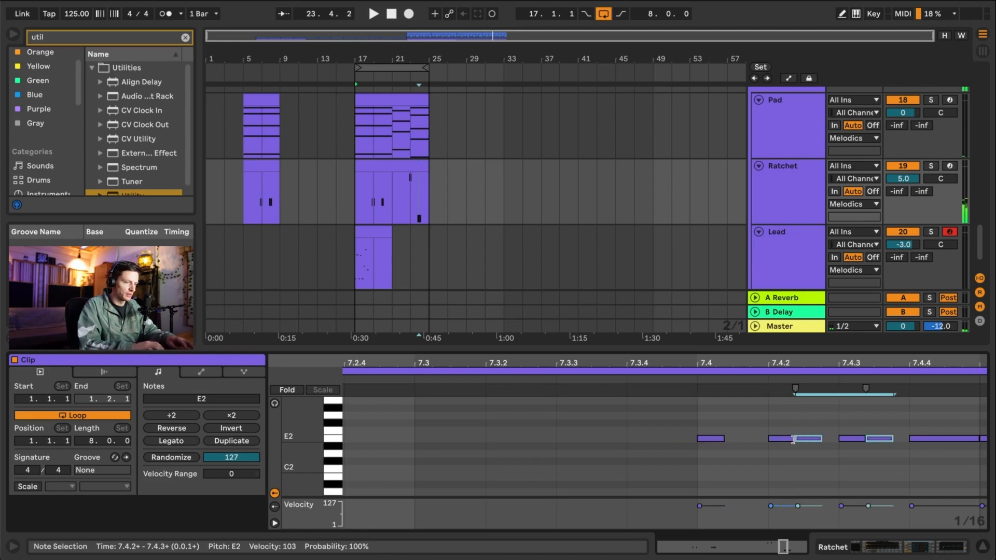
pyautogui.hotkey('ctrl', 'z')
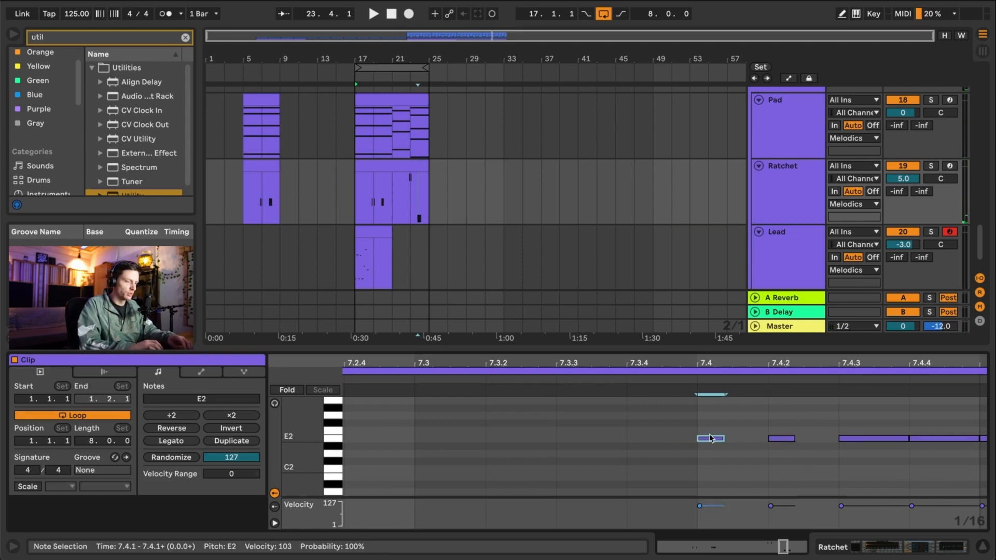
# - Place shortened E2 notes at 7.4.1 and midway after 7.4.1 and 7.4.2 to form a faster ratchet run
pyautogui.moveTo(795, 438); pyautogui.dragTo(825, 441)
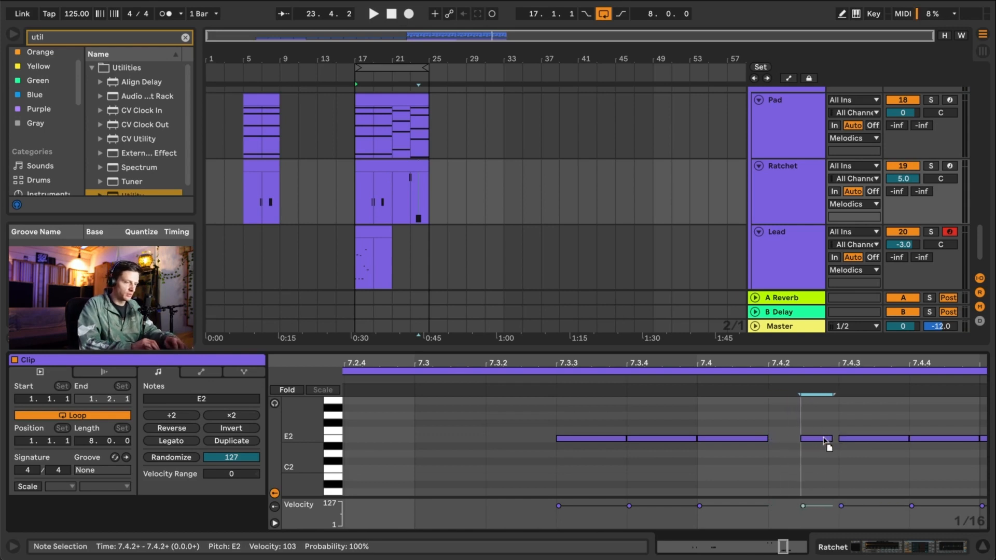
pyautogui.click(768, 439)
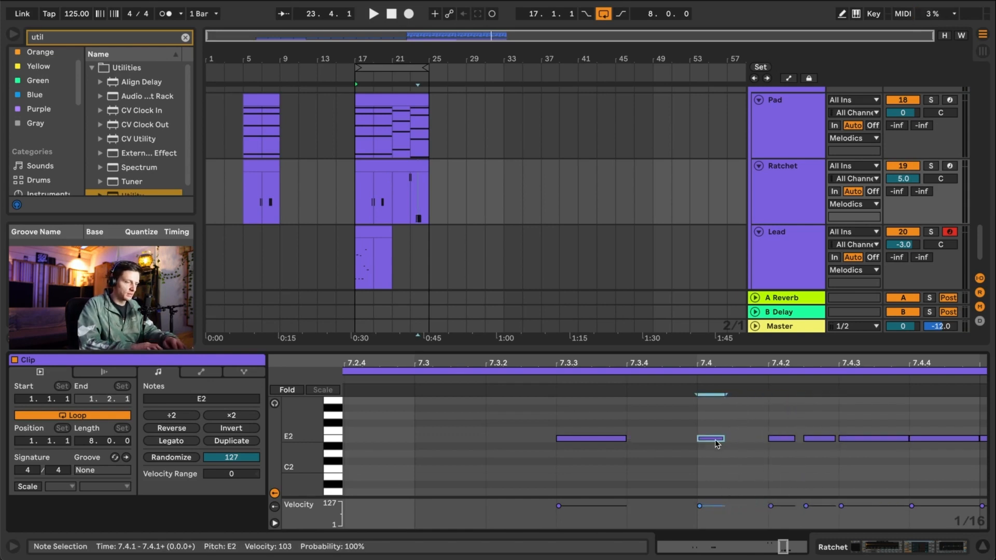
pyautogui.scroll(3, 716, 444)
pyautogui.moveTo(711, 442); pyautogui.dragTo(756, 445)
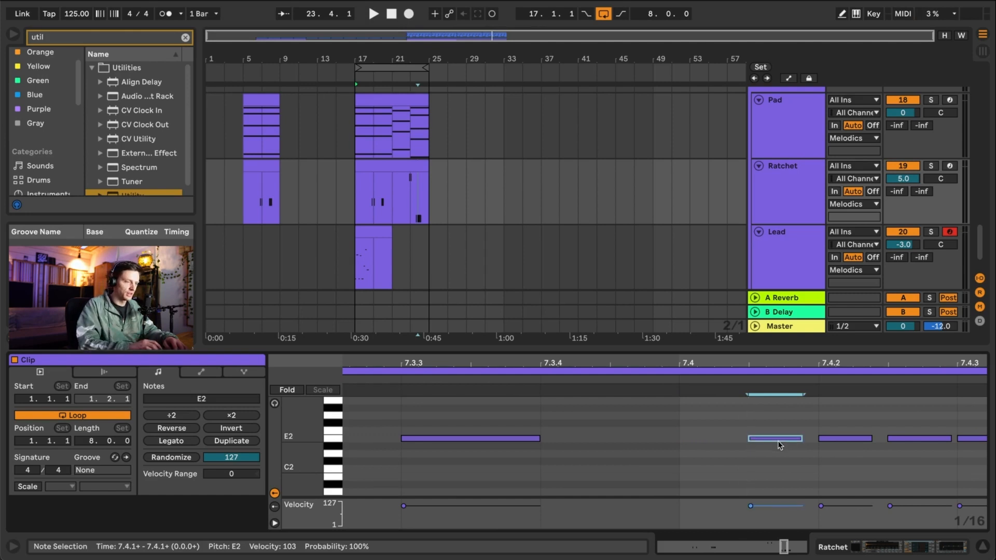
pyautogui.moveTo(539, 439); pyautogui.dragTo(470, 439)
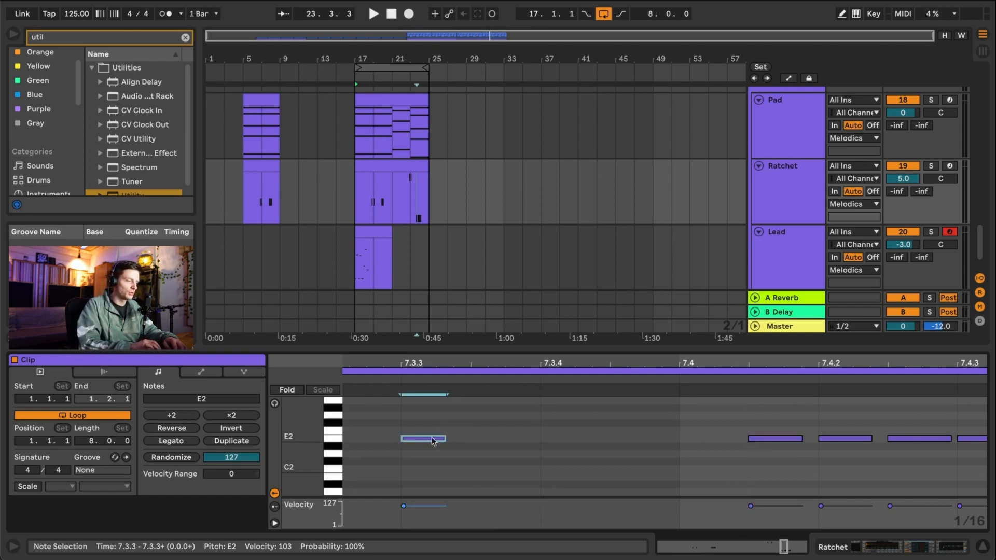
pyautogui.press('Right')
# - Play from bar 19 and move the second Ratchet Dry/Wet automation peak earlier, to the start of the new E2 run
pyautogui.click(393, 192)
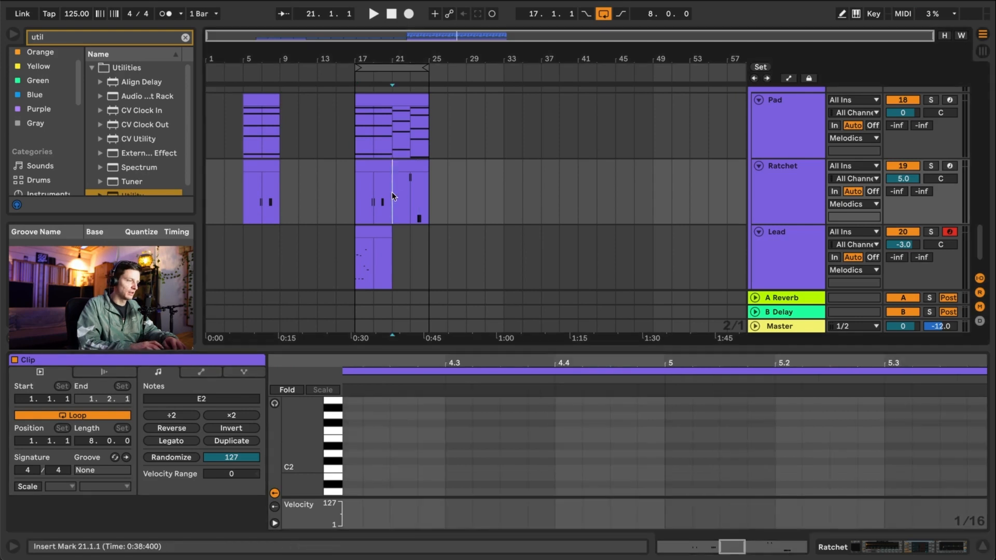
pyautogui.press('space')
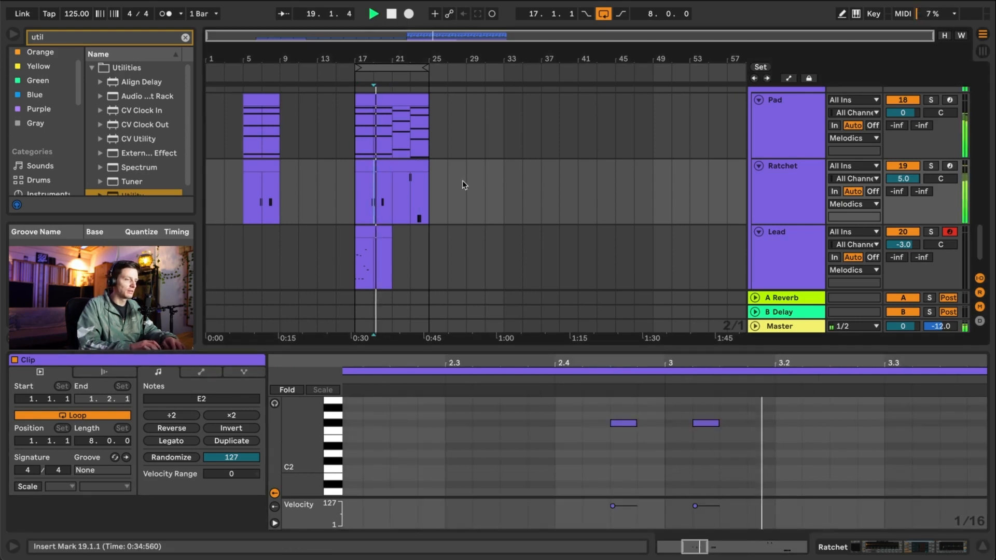
pyautogui.click(788, 78)
pyautogui.scroll(7, 390, 194)
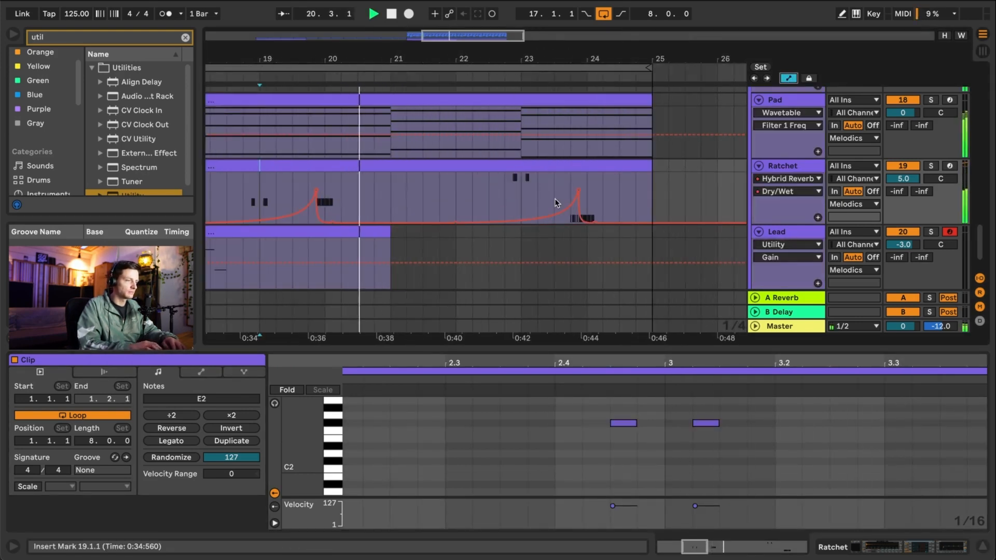
pyautogui.scroll(6, 556, 201)
pyautogui.moveTo(670, 192); pyautogui.dragTo(651, 191)
pyautogui.scroll(-8, 540, 208)
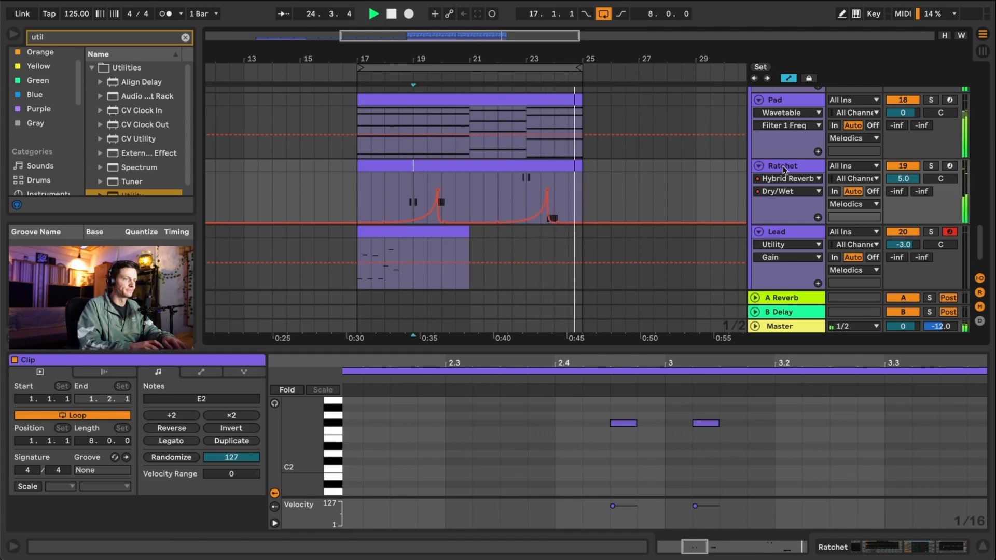
# - In the Ratchet clip, ramp the velocities of the first four short E2 notes from 7.4.1 upward from near zero
pyautogui.hotkey('shift', 'Tab')
pyautogui.doubleClick(556, 166)
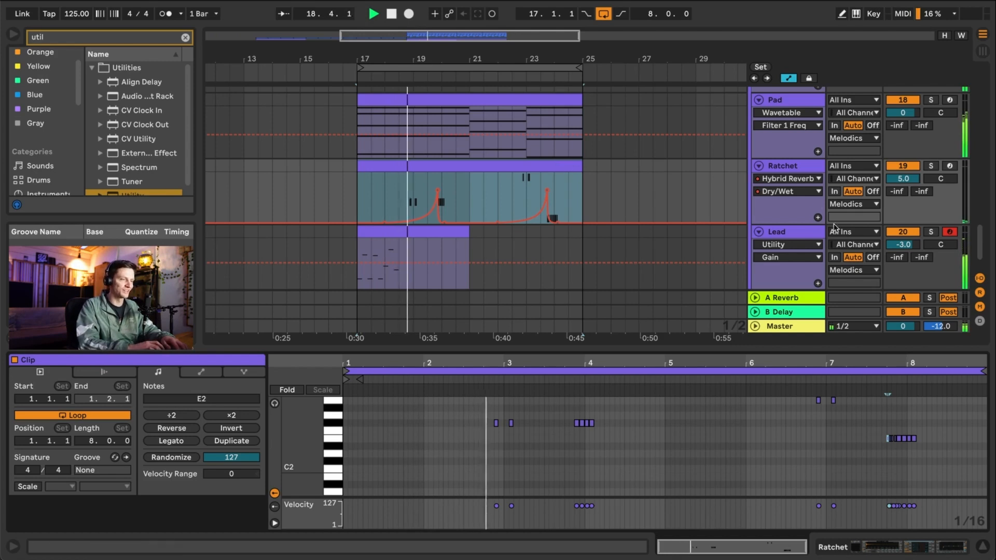
pyautogui.scroll(6, 905, 441)
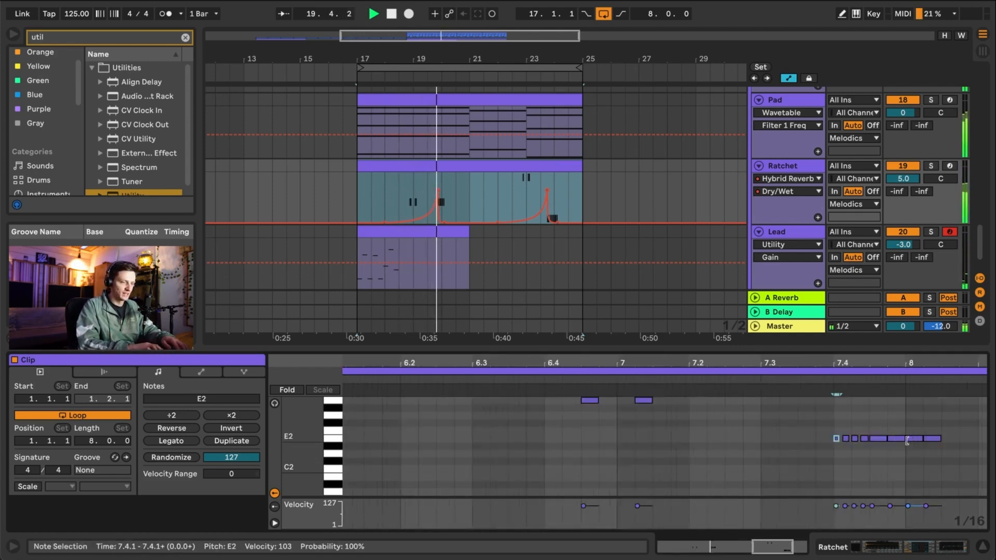
pyautogui.click(833, 462)
pyautogui.moveTo(842, 507); pyautogui.dragTo(802, 515)
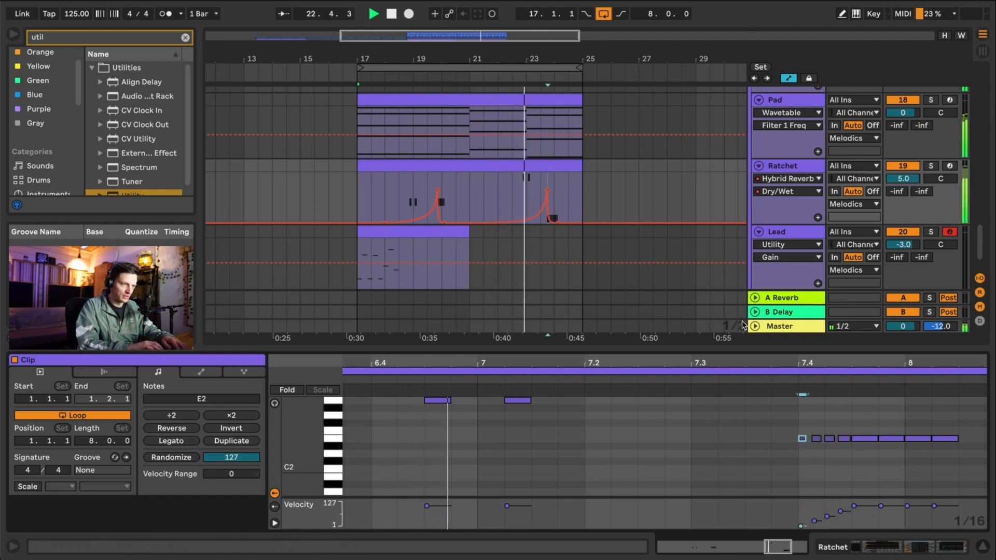
# - Open Serum on the Ratchet track and bend its velocity curve down into a gentle exponential shape
pyautogui.hotkey('shift', 'Tab')
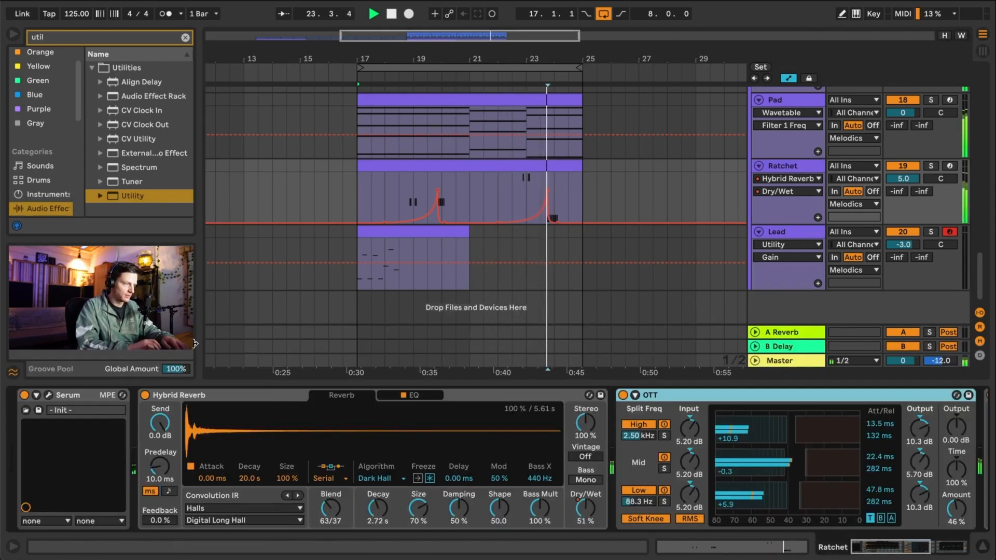
pyautogui.click(48, 395)
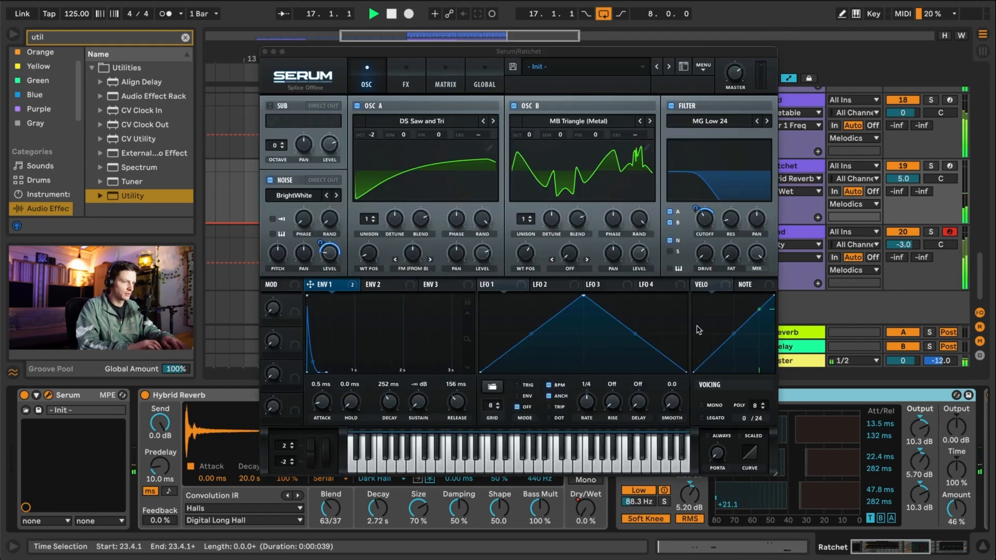
pyautogui.moveTo(734, 330); pyautogui.dragTo(734, 332)
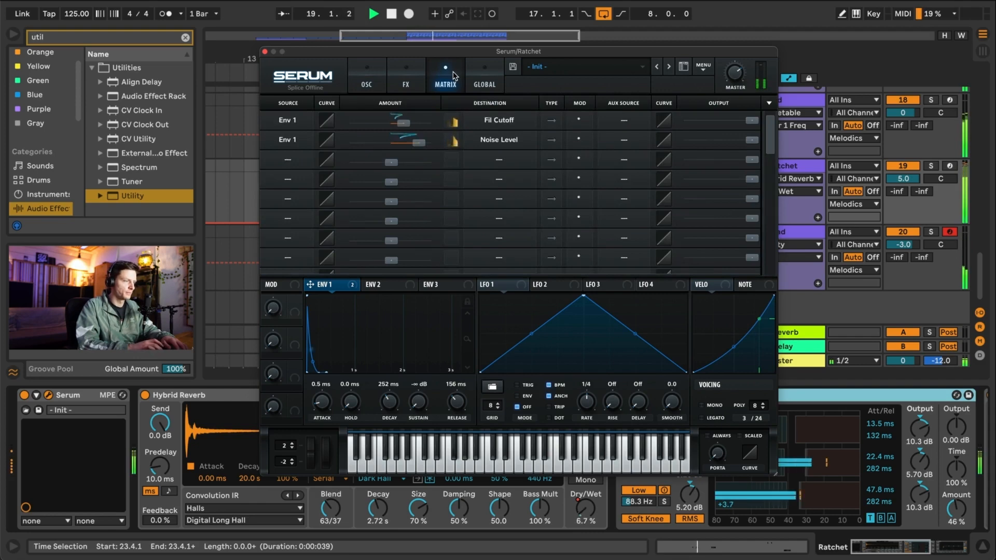
# - Route Velo to Fil Cutoff in the third row of Serum's modulation matrix, with a small positive amount
pyautogui.click(367, 78)
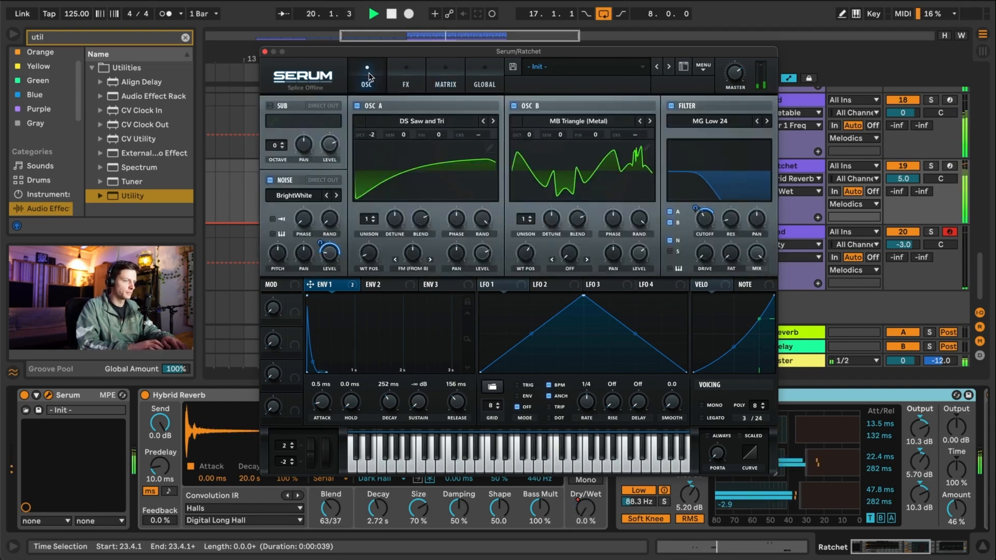
pyautogui.click(444, 86)
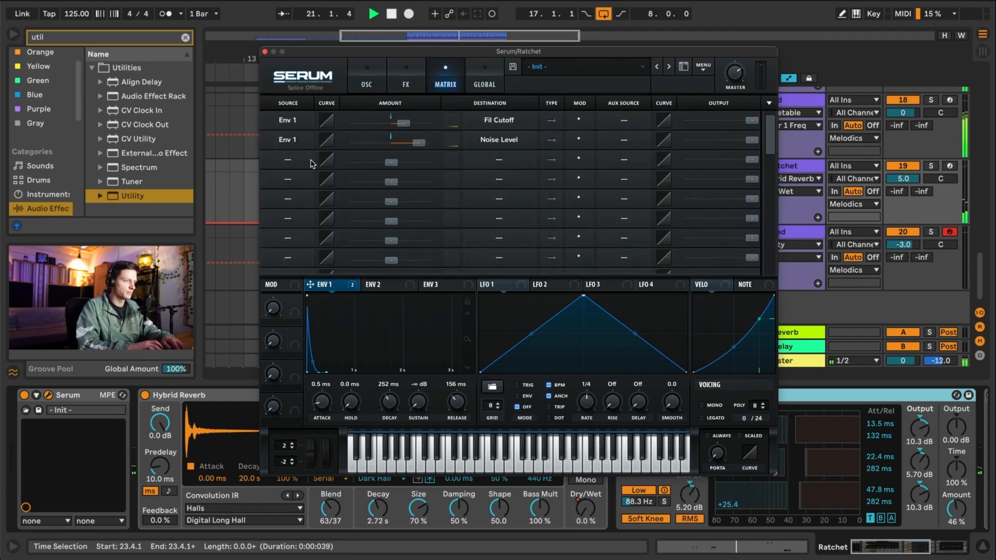
pyautogui.click(310, 164)
pyautogui.click(307, 341)
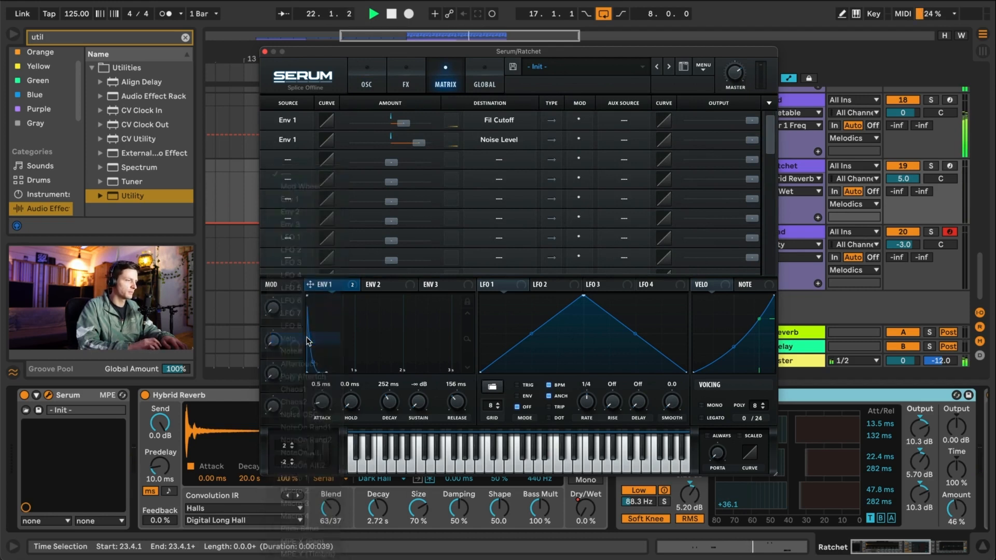
pyautogui.moveTo(392, 162); pyautogui.dragTo(402, 163)
pyautogui.click(497, 161)
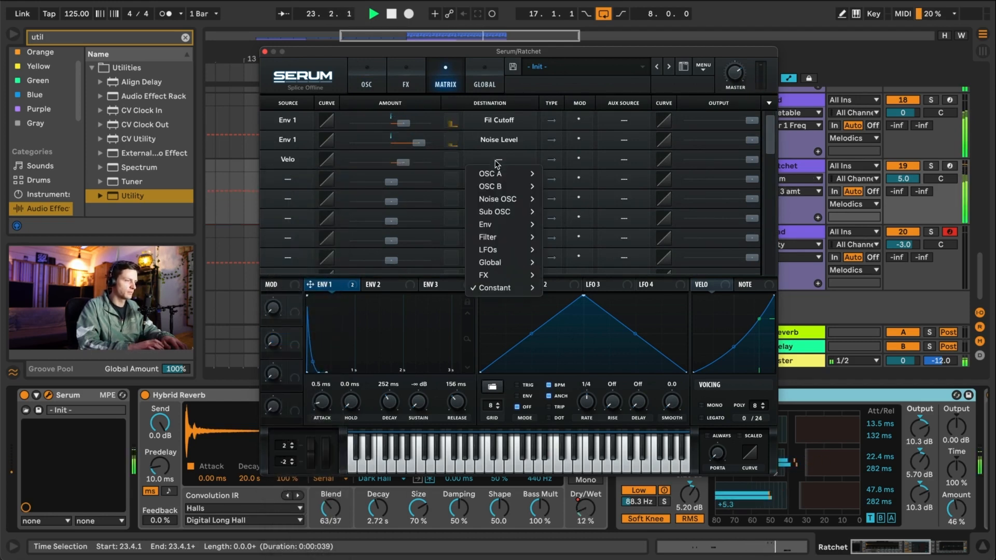
pyautogui.moveTo(514, 237)
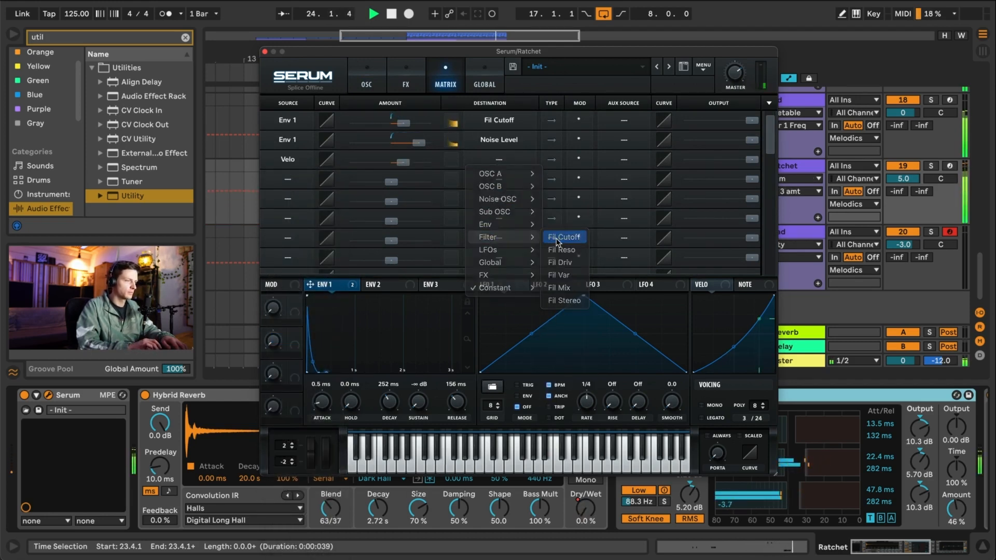
pyautogui.click(558, 239)
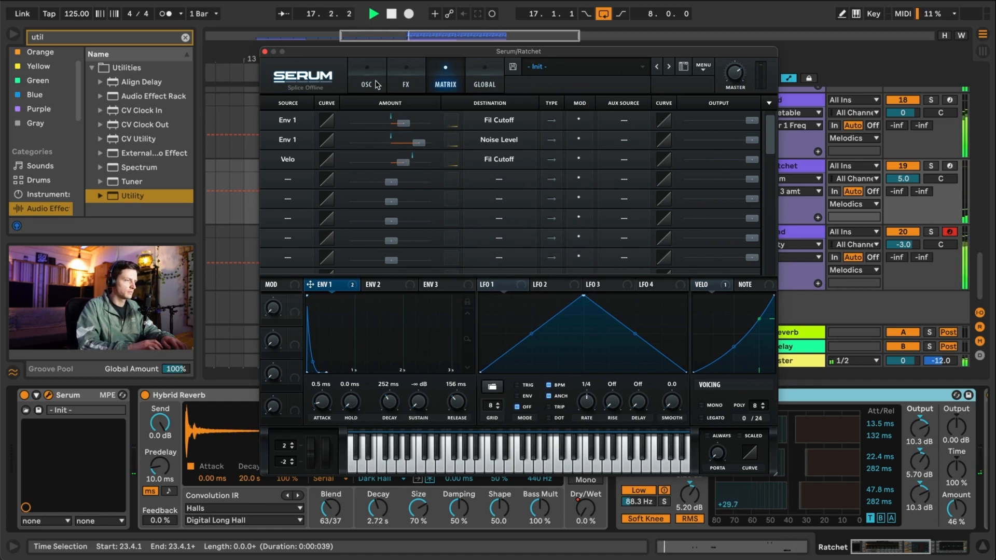
# - Lower Serum's filter cutoff, set the Velo to Fil Cutoff amount to 19, and close the synth window
pyautogui.click(378, 85)
pyautogui.moveTo(704, 223)
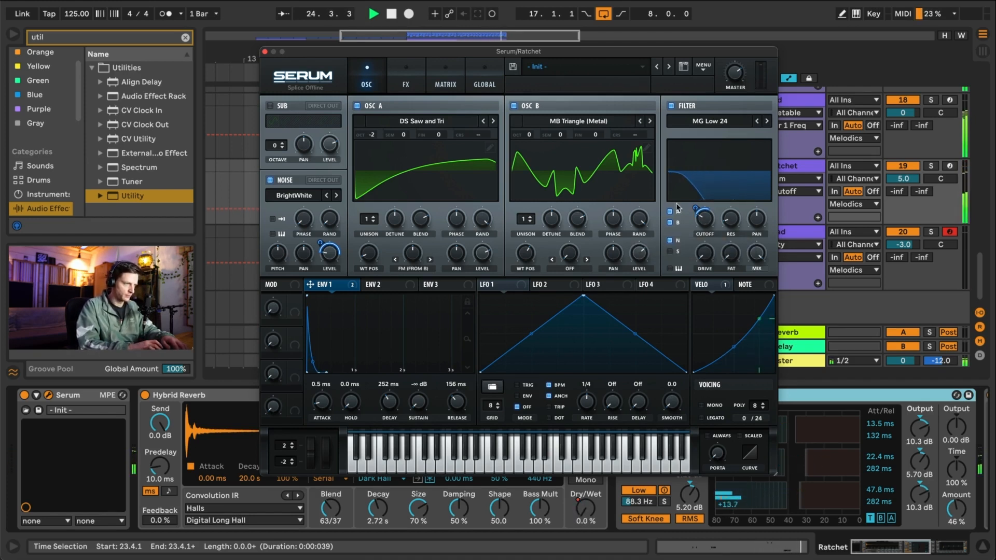
pyautogui.click(442, 73)
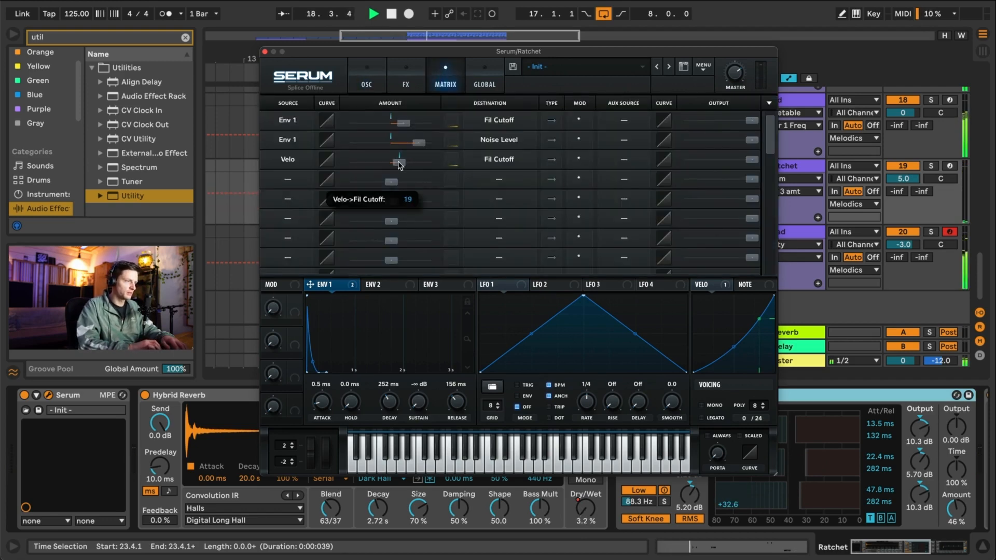
pyautogui.click(369, 84)
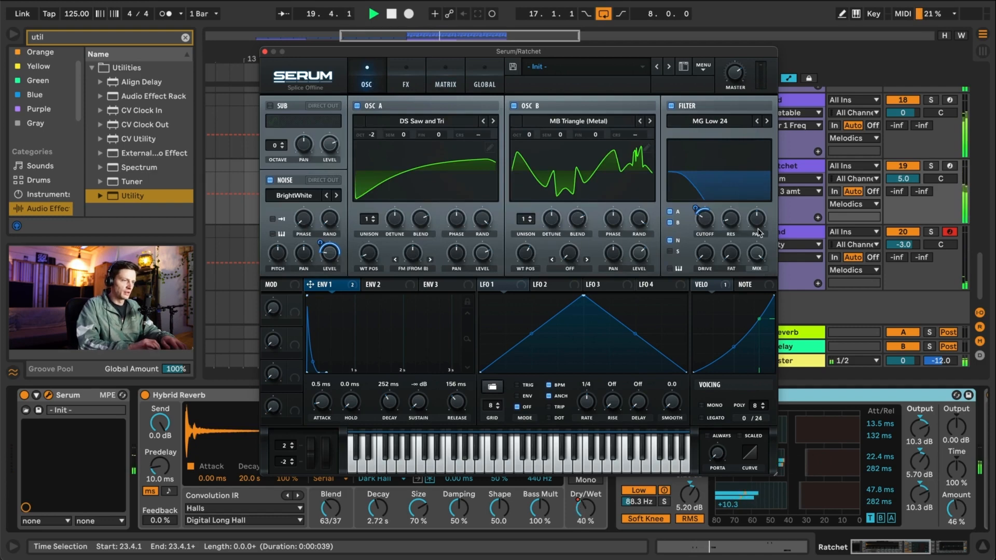
pyautogui.moveTo(700, 222); pyautogui.dragTo(699, 215)
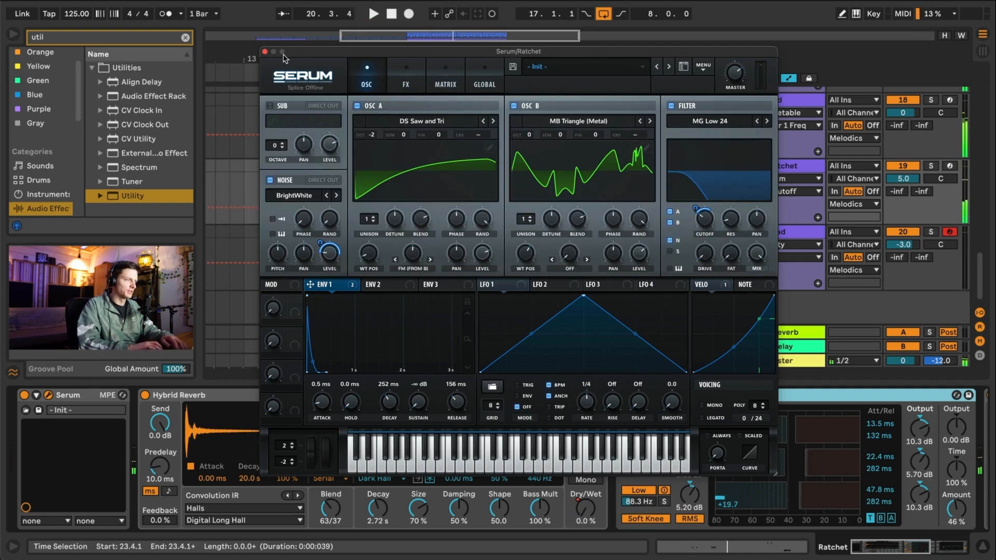
pyautogui.click(265, 52)
# - Hide the automation lanes and extend the Lead clip from bar 17 to bar 25, matching the Pad and Ratchet clips
pyautogui.press('a')
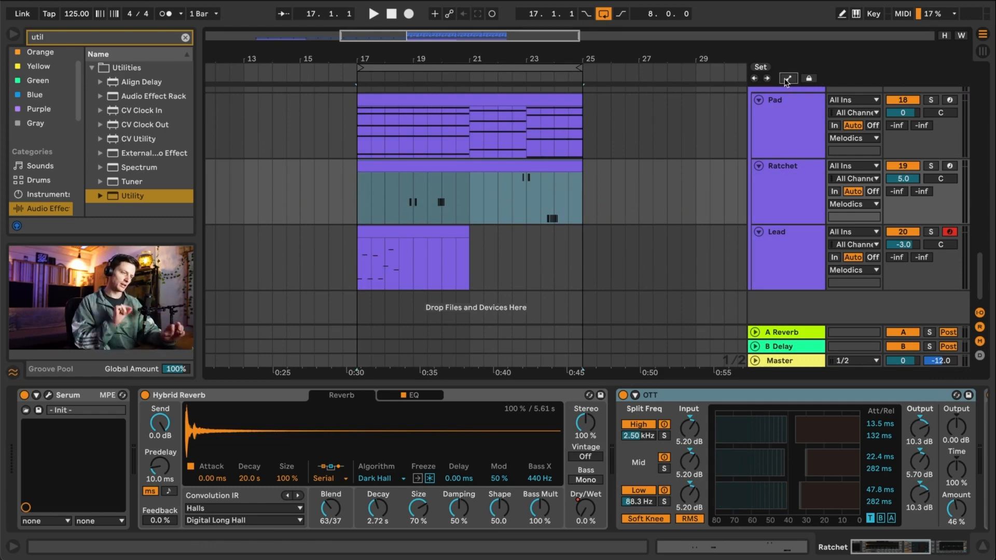
pyautogui.scroll(5, 522, 184)
pyautogui.scroll(-5, 522, 185)
pyautogui.click(473, 235)
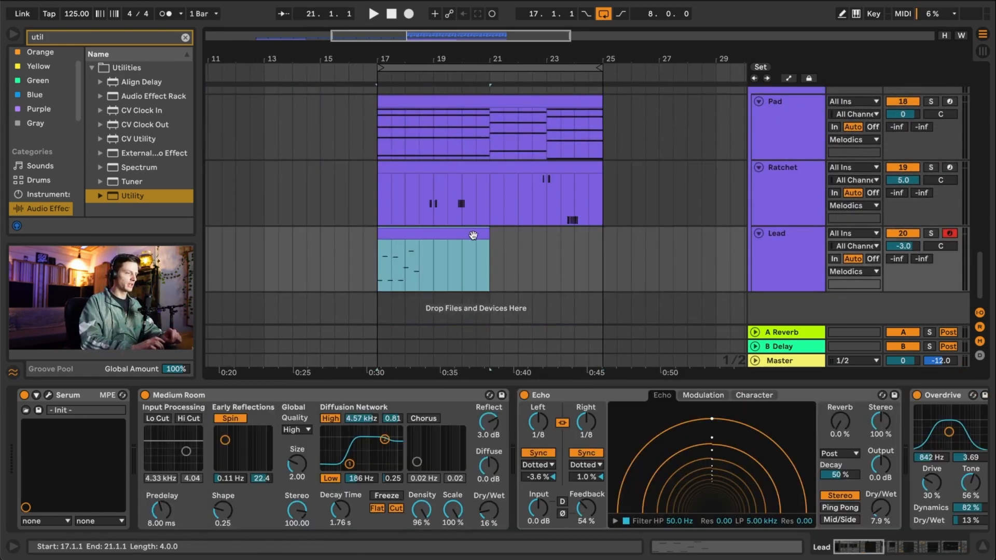
pyautogui.moveTo(518, 233); pyautogui.dragTo(607, 235)
pyautogui.press('-')
pyautogui.press('-')
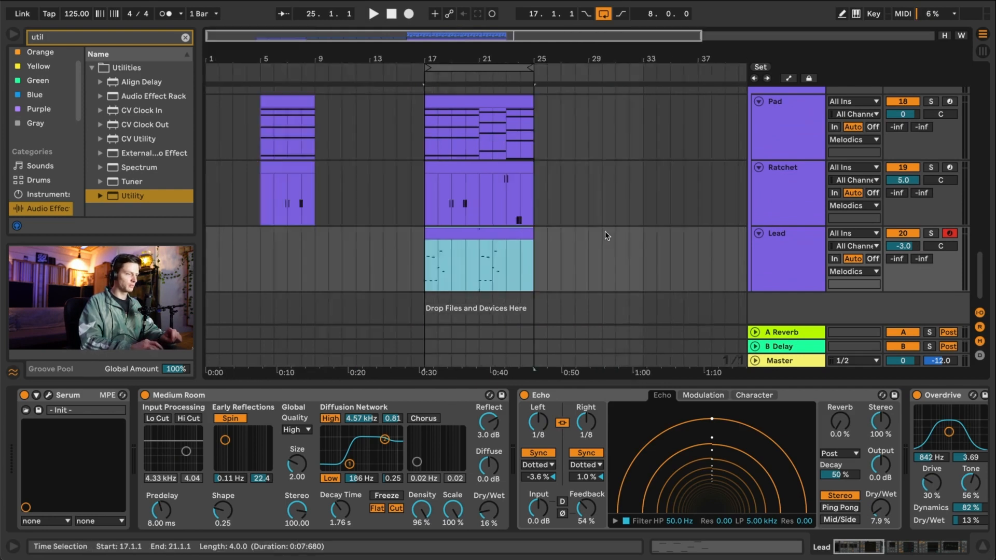
pyautogui.moveTo(387, 233); pyautogui.dragTo(356, 256)
pyautogui.press('super+e')
pyautogui.press('+')
pyautogui.press('+')
pyautogui.press('+')
# - Play the section from bar 17 and compare the four-bar Lead clip at bar 5 with the eight-bar Lead clip
pyautogui.click(356, 258)
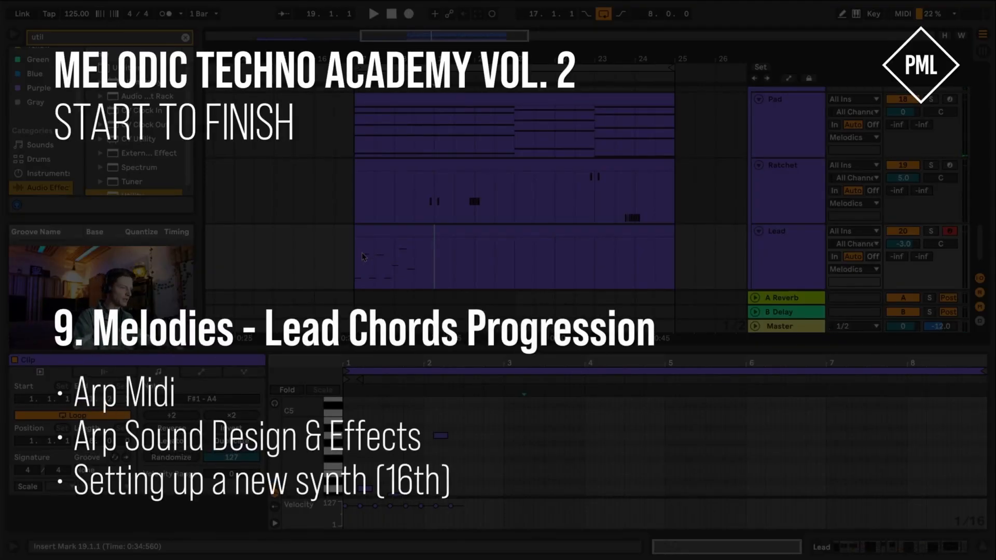
pyautogui.press('-')
pyautogui.press('-')
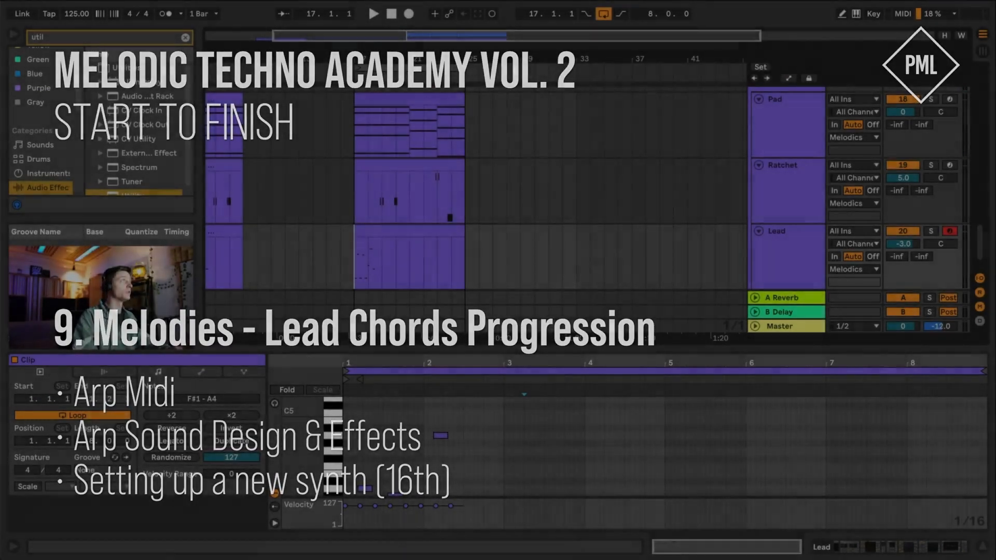
pyautogui.press('+')
pyautogui.press('+')
pyautogui.click(429, 253)
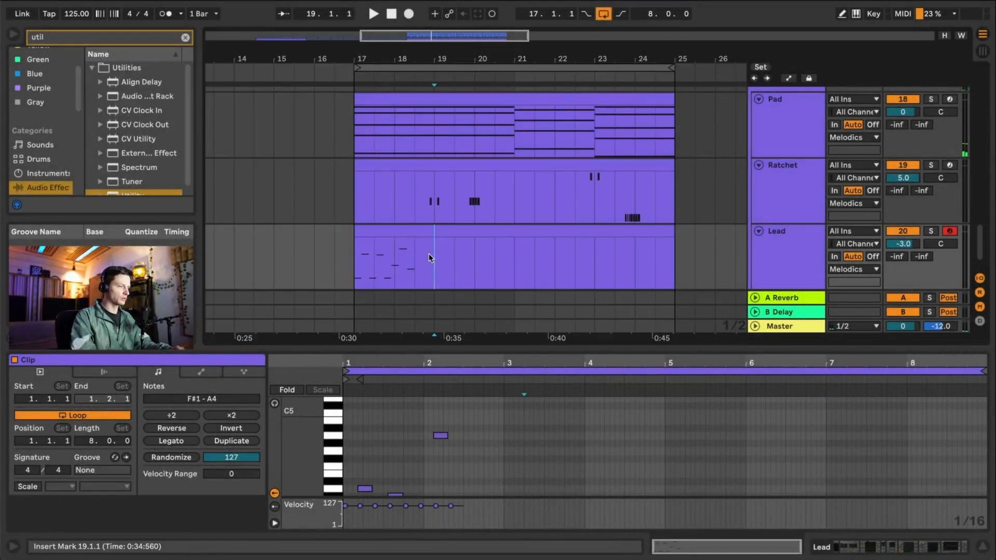
pyautogui.click(358, 257)
pyautogui.press('-')
pyautogui.press('-')
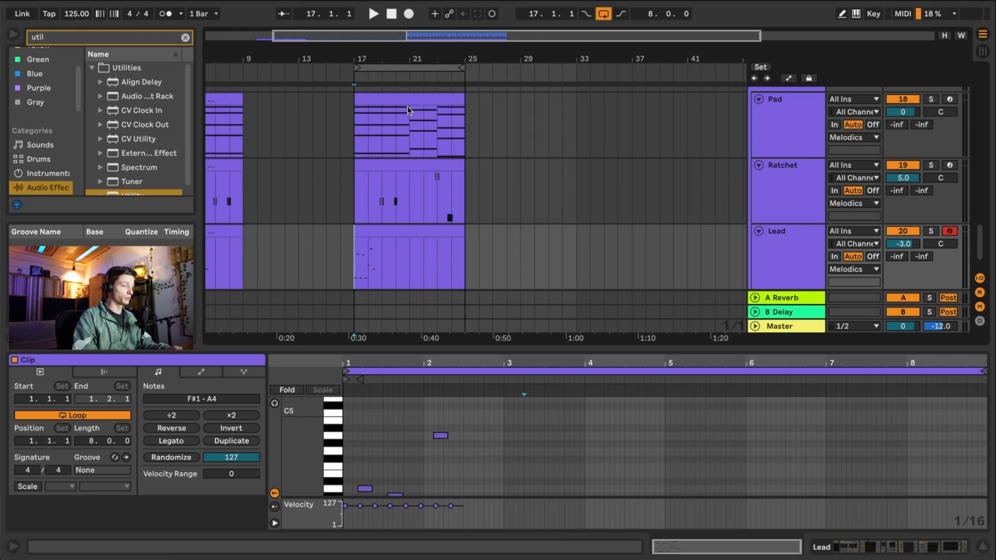
pyautogui.press('space')
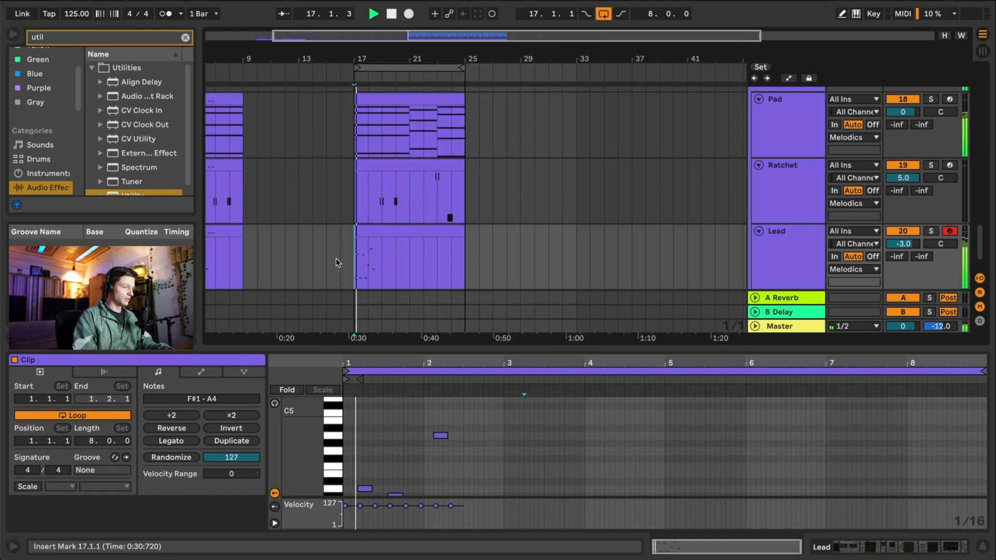
pyautogui.hscroll(-5, 280, 259)
pyautogui.scroll(-1, 280, 259)
pyautogui.click(270, 252)
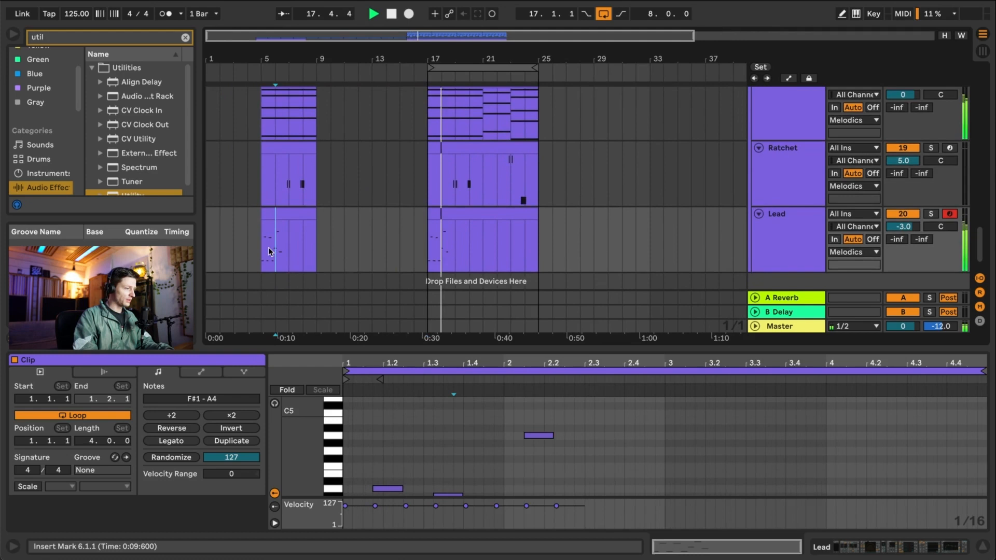
pyautogui.click(445, 249)
pyautogui.scroll(3, 471, 248)
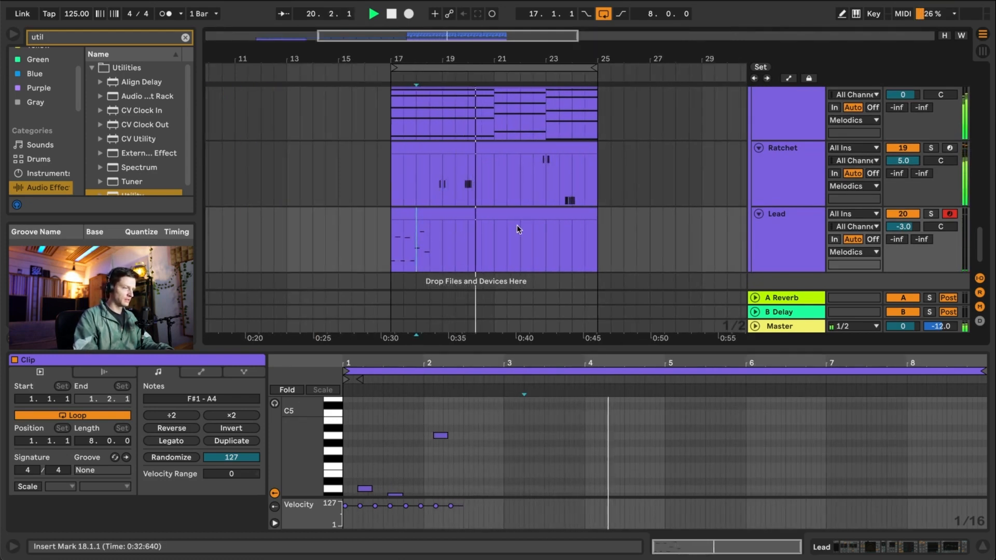
# - Duplicate all notes of the Lead phrase and move the copy so it starts at 5.1.1 in the clip
pyautogui.scroll(-4, 700, 407)
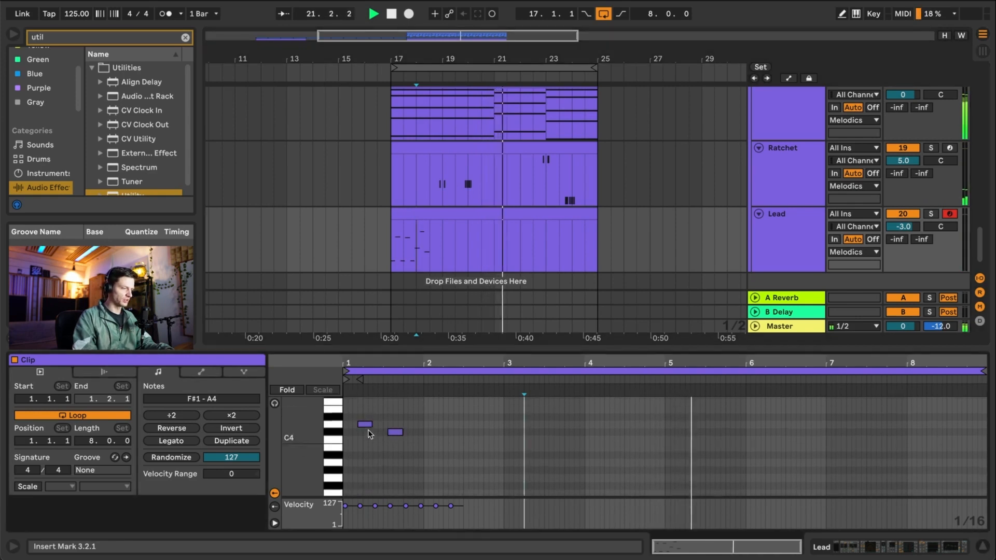
pyautogui.scroll(3, 415, 451)
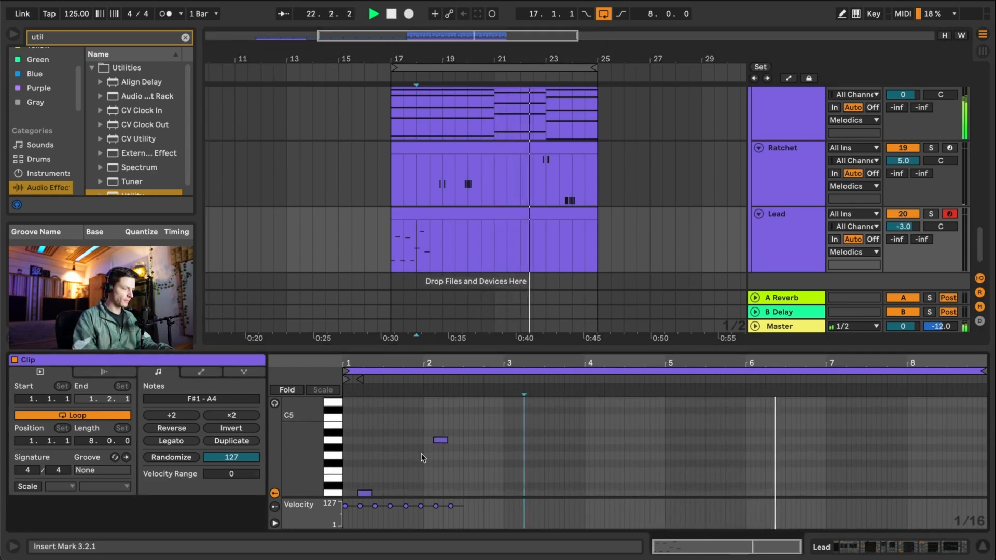
pyautogui.hotkey('ctrl', 'a')
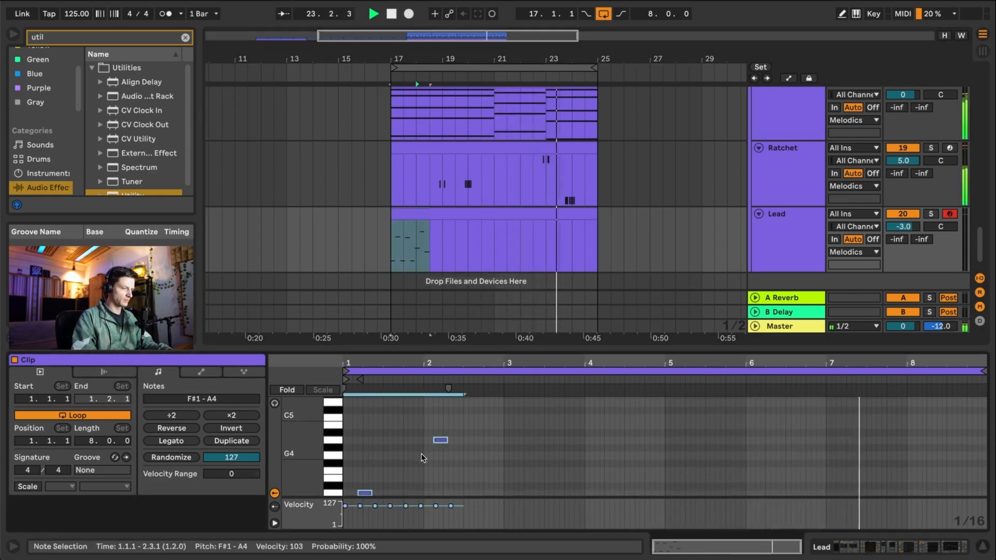
pyautogui.hotkey('ctrl', 'd')
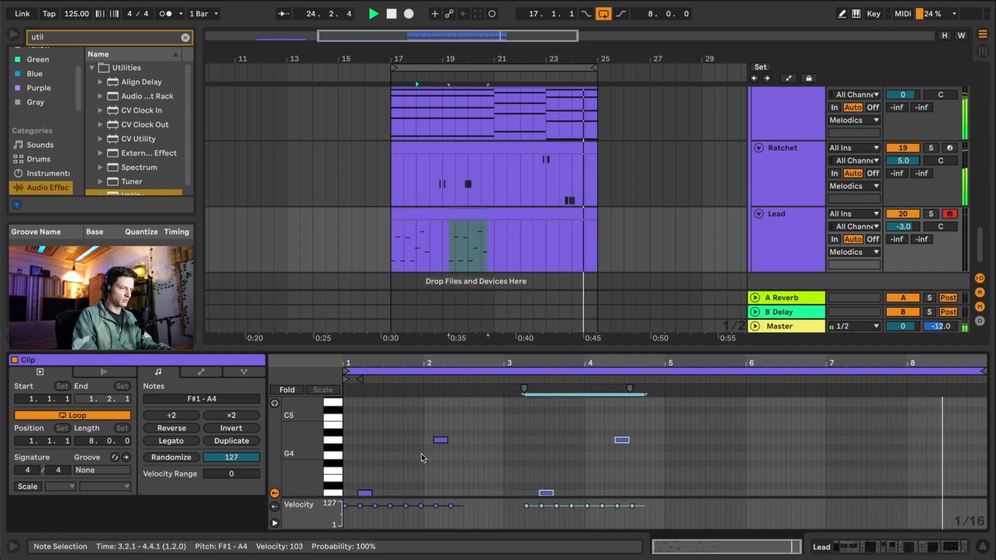
pyautogui.press('Right')
pyautogui.press('Right')
pyautogui.press('Right')
pyautogui.press('Right')
pyautogui.press('Right')
pyautogui.press('Right')
pyautogui.press('Right')
pyautogui.press('Right')
pyautogui.press('Right')
pyautogui.press('Right')
pyautogui.press('Right')
pyautogui.press('Right')
pyautogui.press('Right')
pyautogui.press('Right')
pyautogui.press('Right')
pyautogui.press('Right')
pyautogui.press('Right')
pyautogui.press('Right')
pyautogui.press('Right')
pyautogui.press('Right')
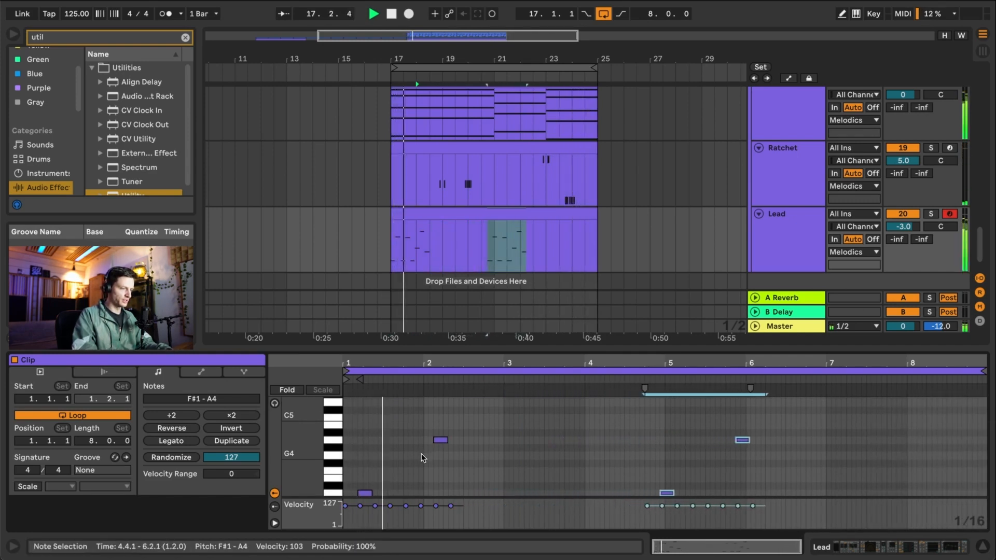
pyautogui.press('Right')
pyautogui.press('Right')
pyautogui.press('Right')
pyautogui.press('Right')
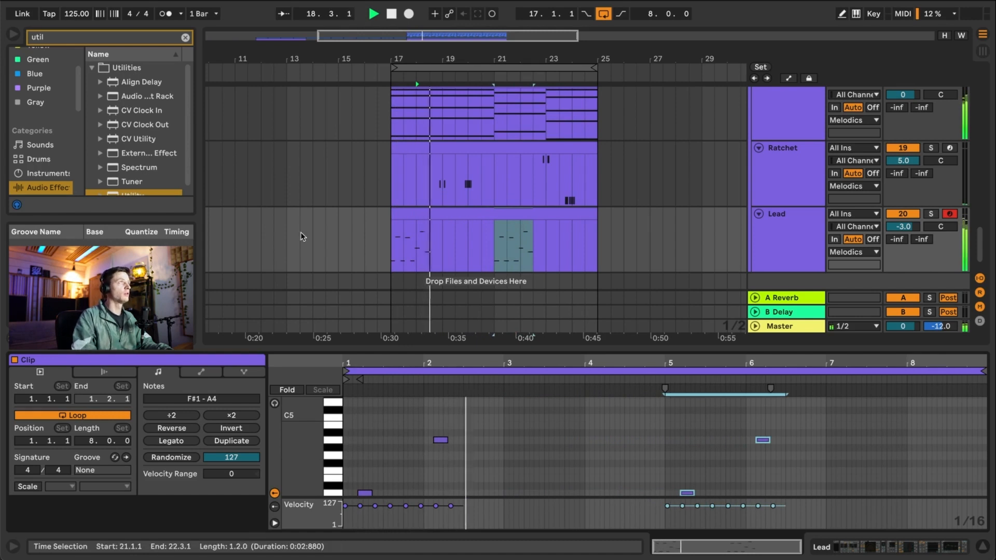
# - Raise the last note of the copied Lead phrase, at 6.2.2 in the clip, to A3
pyautogui.scroll(-1, 543, 258)
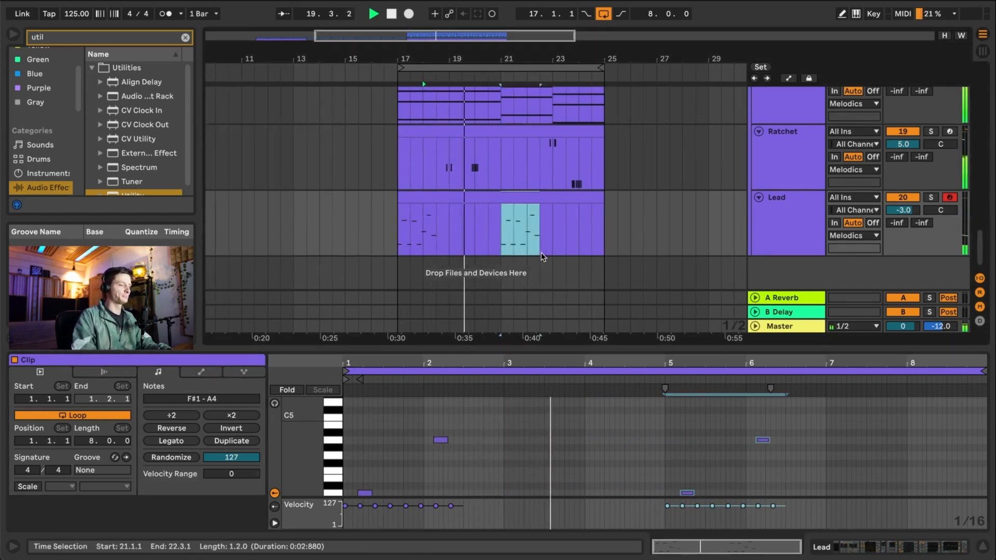
pyautogui.scroll(-3, 480, 445)
pyautogui.click(610, 456)
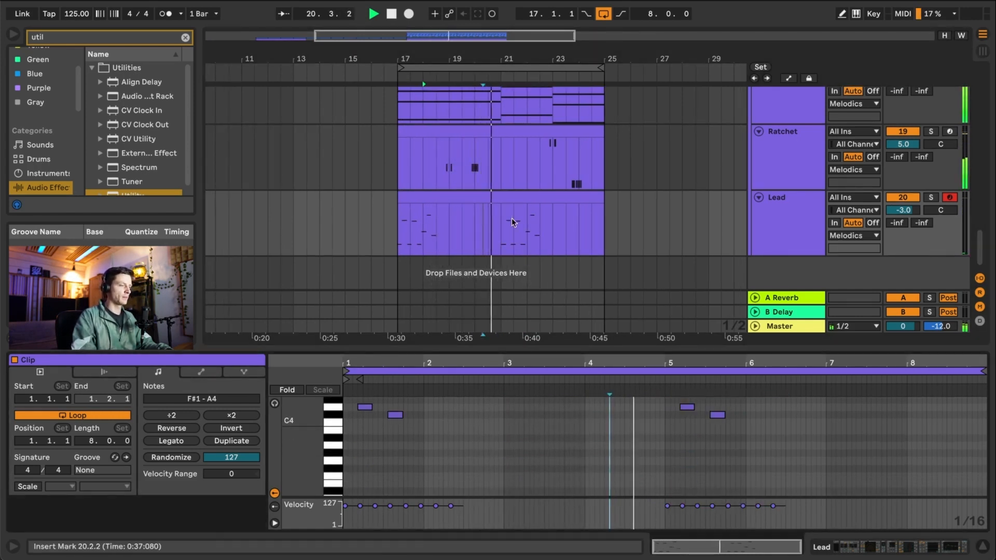
pyautogui.scroll(5, 512, 222)
pyautogui.scroll(-4, 511, 222)
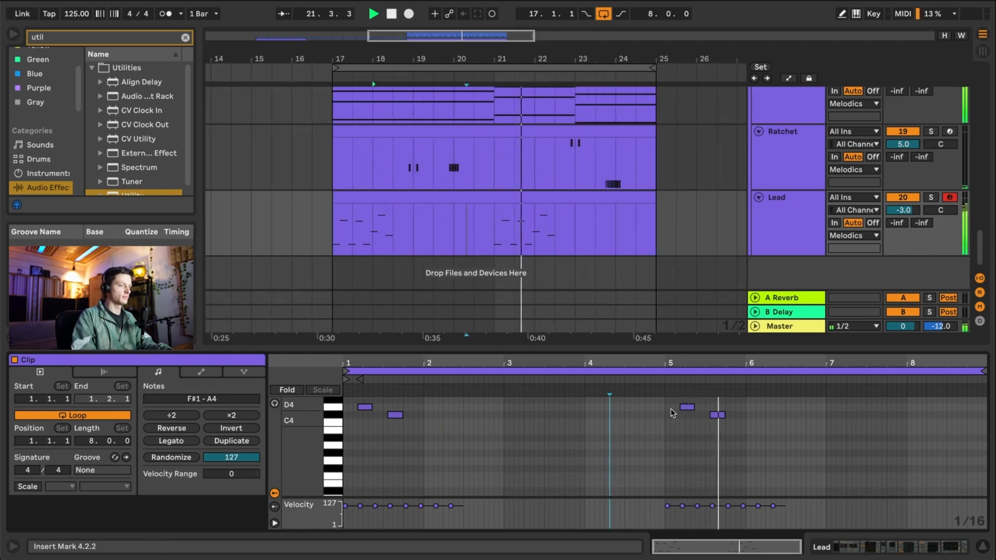
pyautogui.scroll(3, 672, 414)
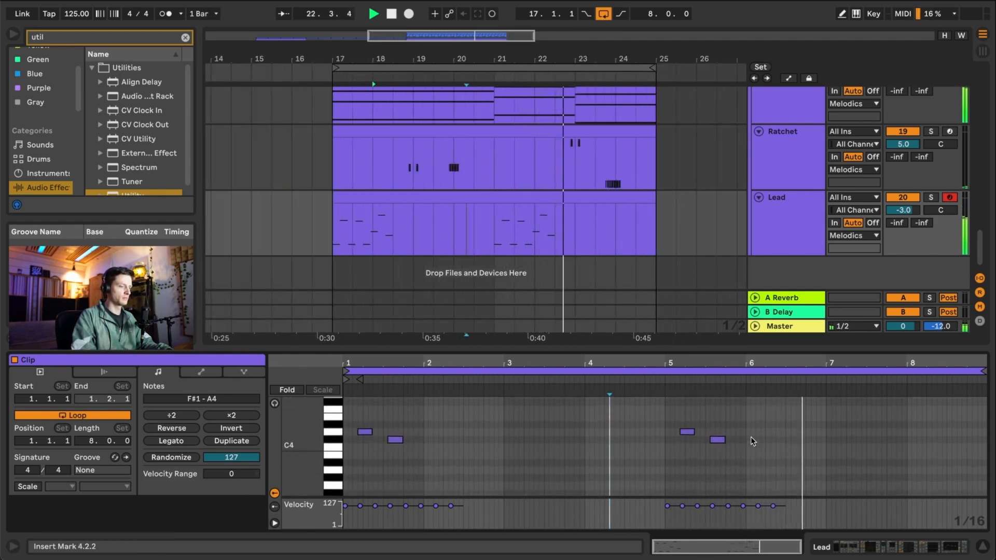
pyautogui.scroll(-10, 753, 441)
pyautogui.click(778, 463)
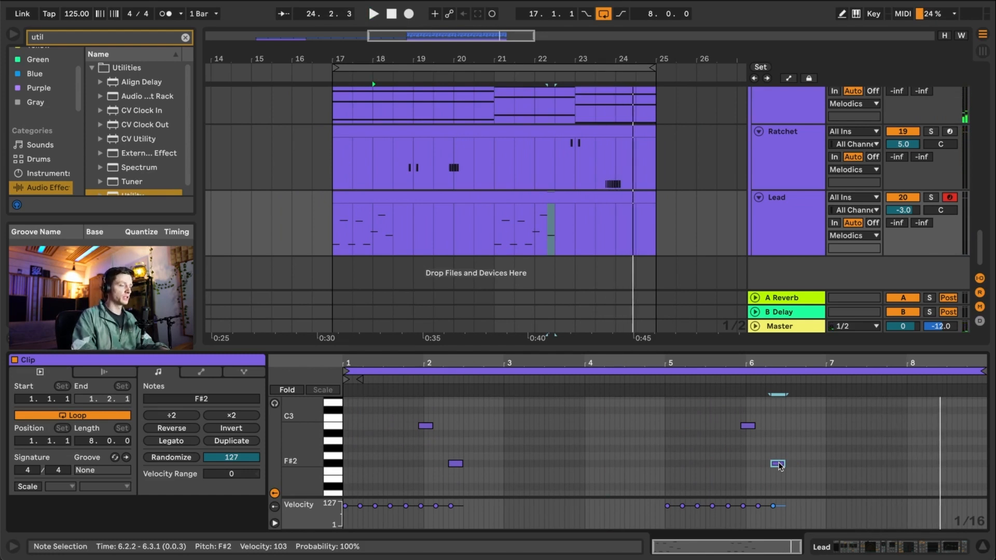
pyautogui.hotkey('shift', 'Up')
pyautogui.press('Up')
pyautogui.press('Up')
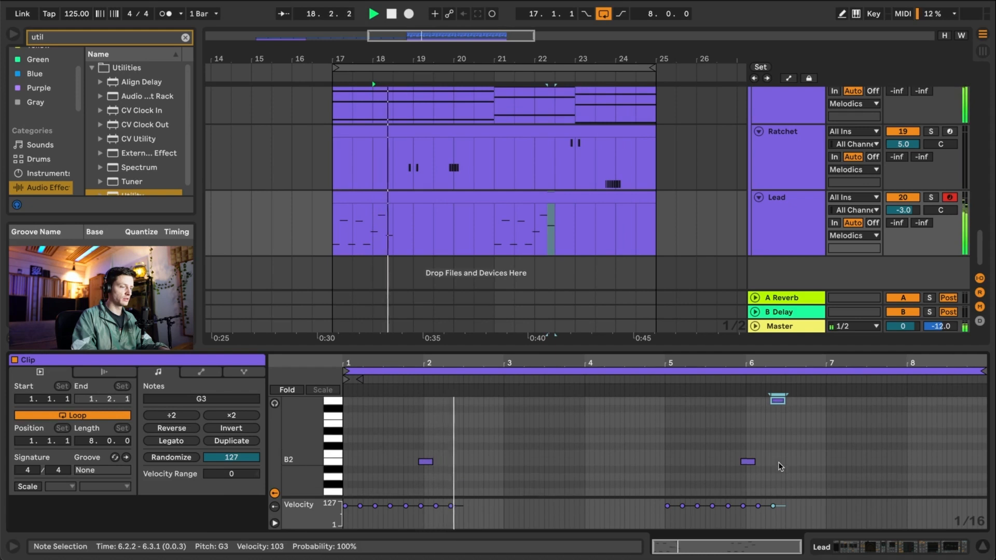
pyautogui.press('Up')
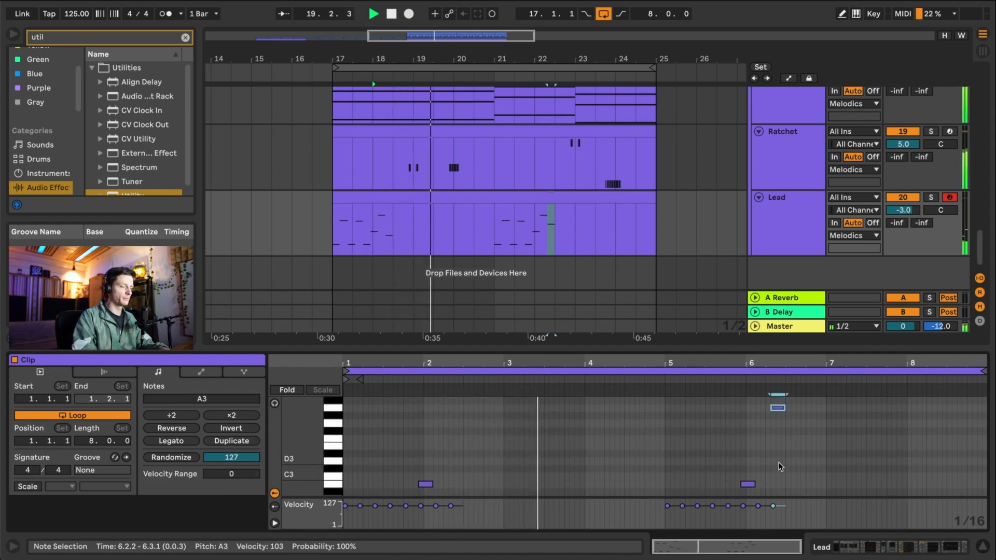
# - Raise the note at 6.2.2 in the Lead clip further, to B4, while the section plays
pyautogui.scroll(-3, 779, 467)
pyautogui.scroll(1, 779, 467)
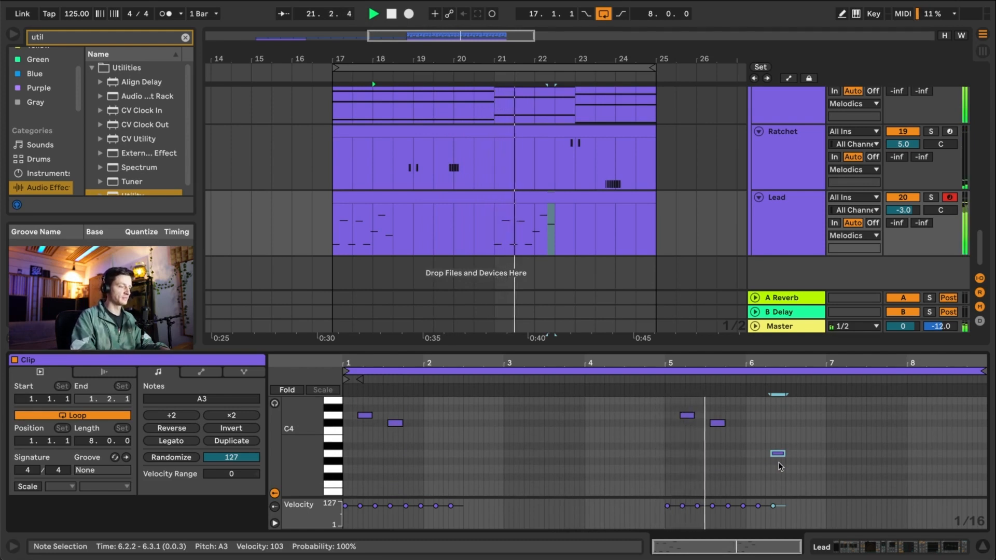
pyautogui.hotkey('shift', 'Up')
pyautogui.press('Up')
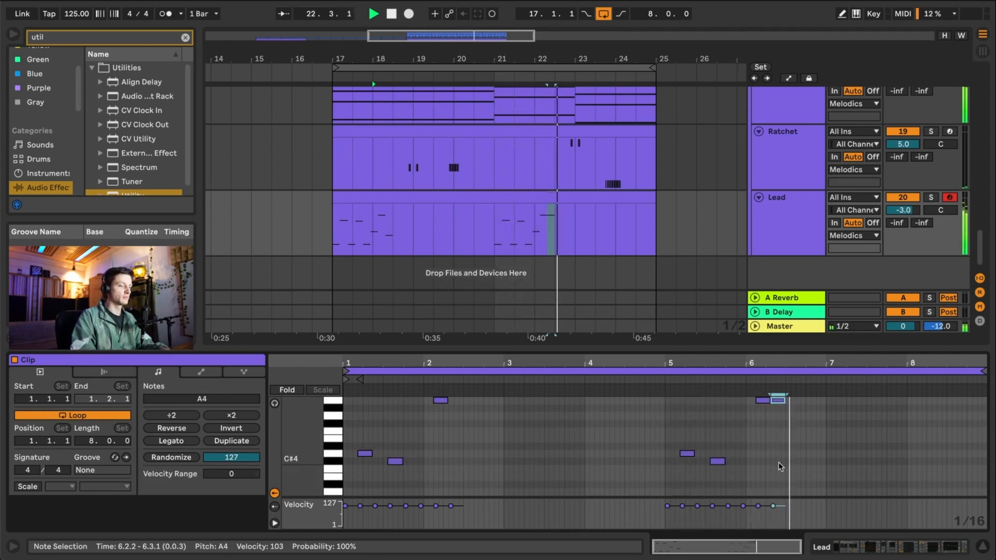
pyautogui.press('Up')
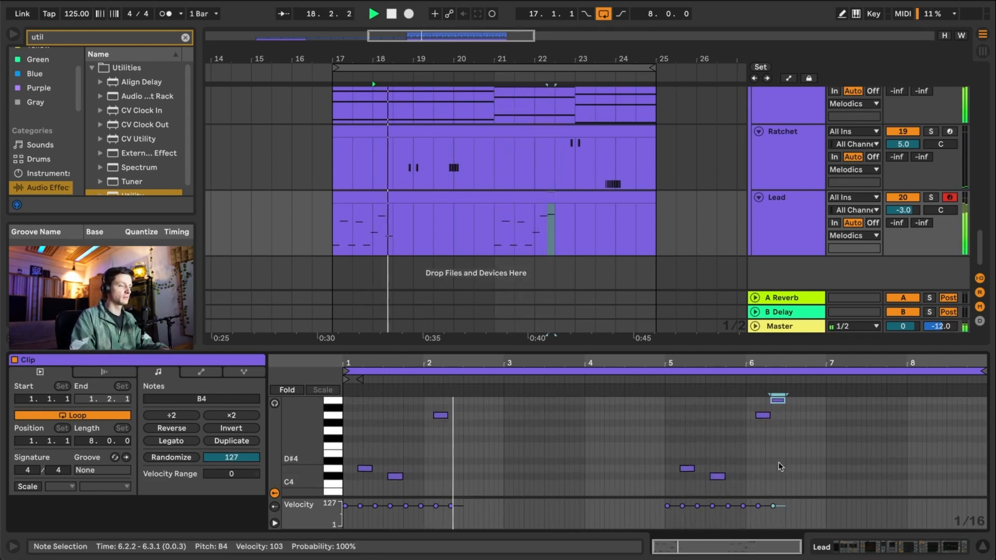
# - Play the second Lead phrase from bar 21 to audition its changed last note, and return the insert marker to 17.1.1
pyautogui.click(522, 235)
pyautogui.press('space')
pyautogui.click(498, 239)
pyautogui.press('space')
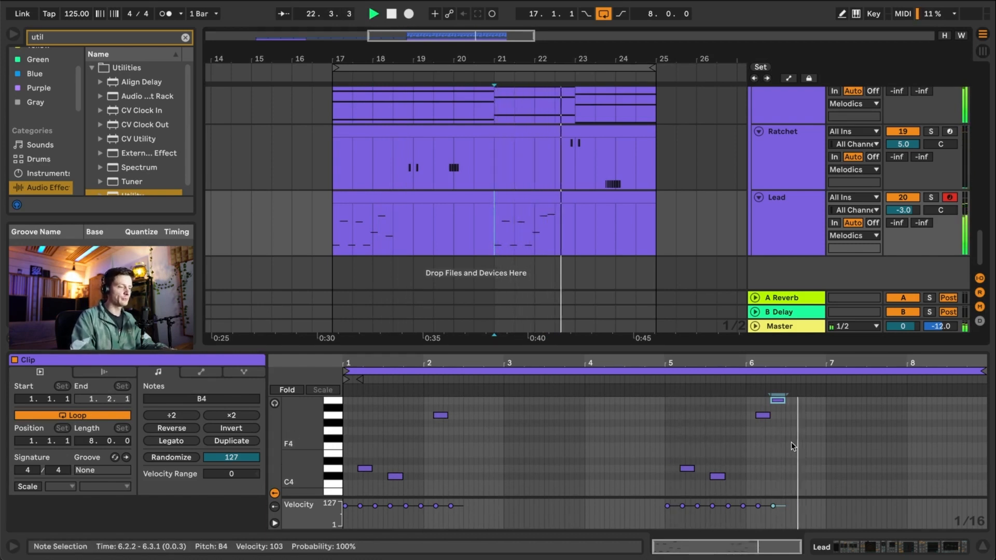
pyautogui.click(517, 222)
pyautogui.press('space')
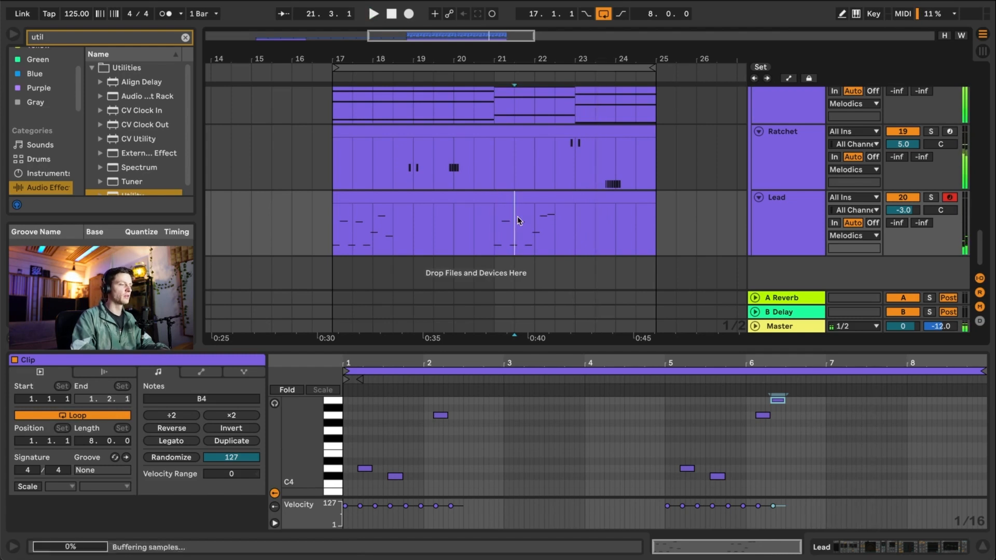
pyautogui.click(531, 221)
pyautogui.moveTo(532, 224); pyautogui.dragTo(552, 228)
pyautogui.click(681, 440)
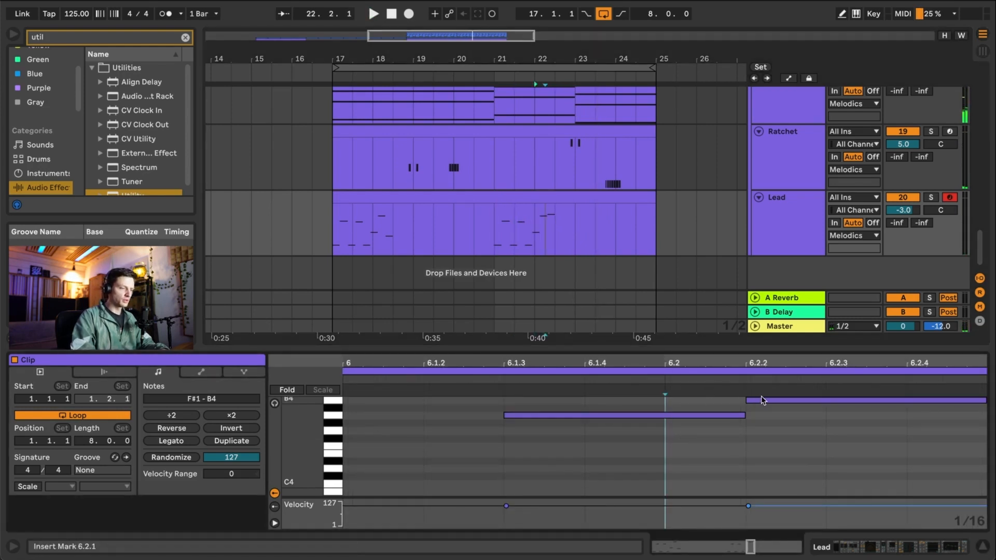
pyautogui.click(492, 239)
pyautogui.press('w')
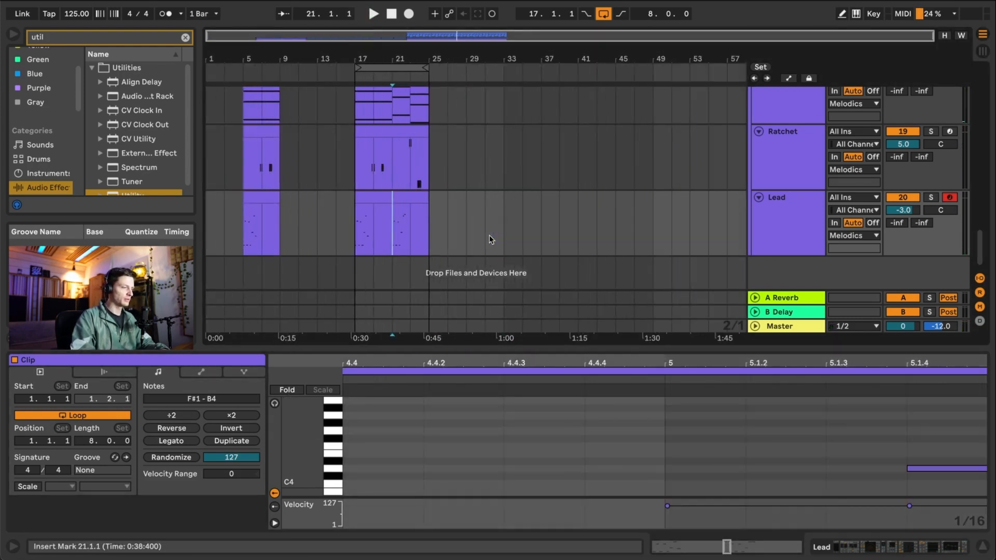
pyautogui.click(356, 231)
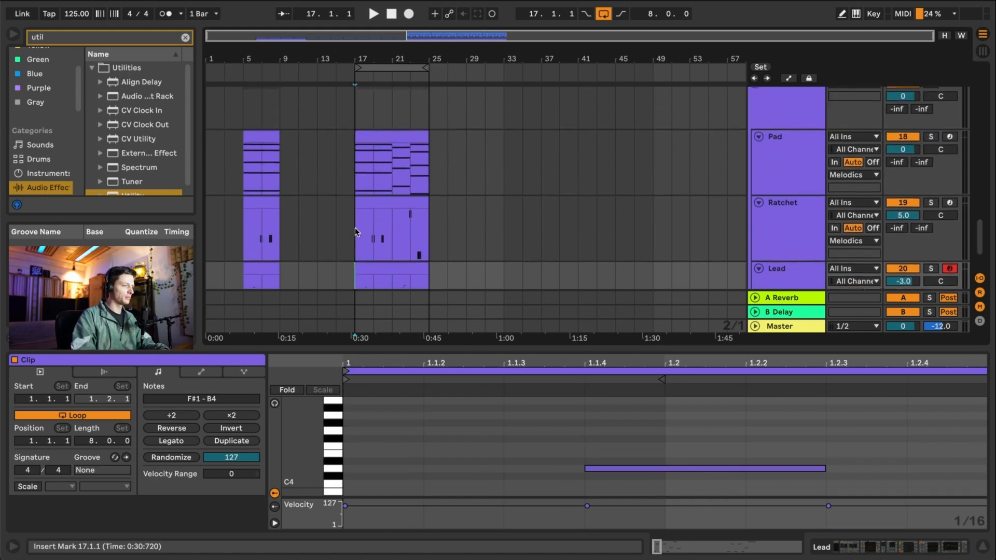
# - Insert a new MIDI track below Lead and load the Wavetable instrument on it
pyautogui.click(778, 229)
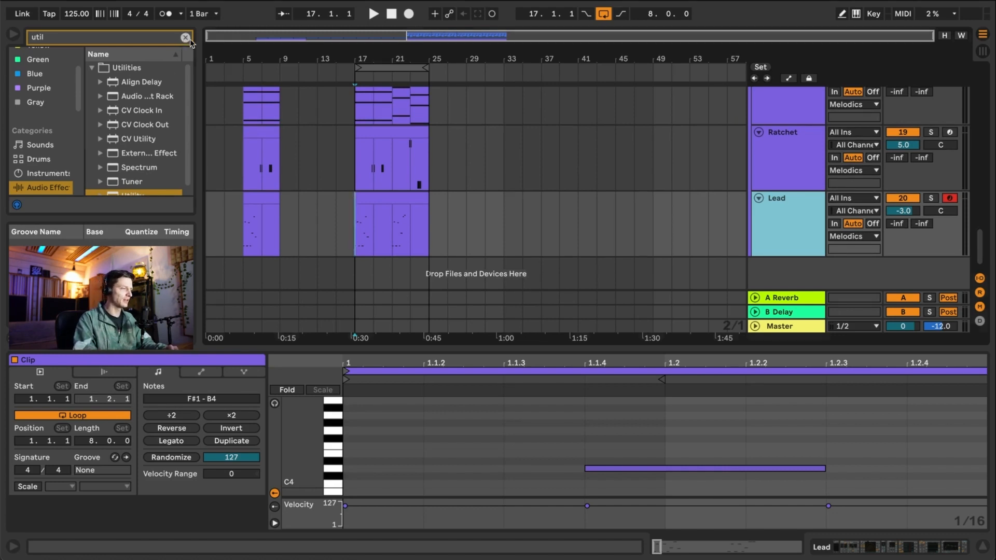
pyautogui.click(188, 39)
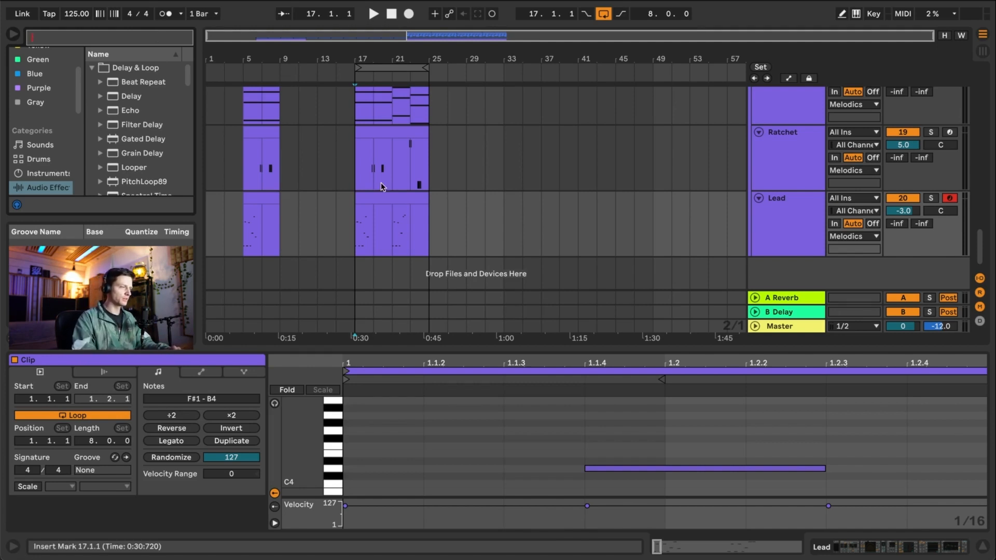
pyautogui.hotkey('ctrl', 'shift', 't')
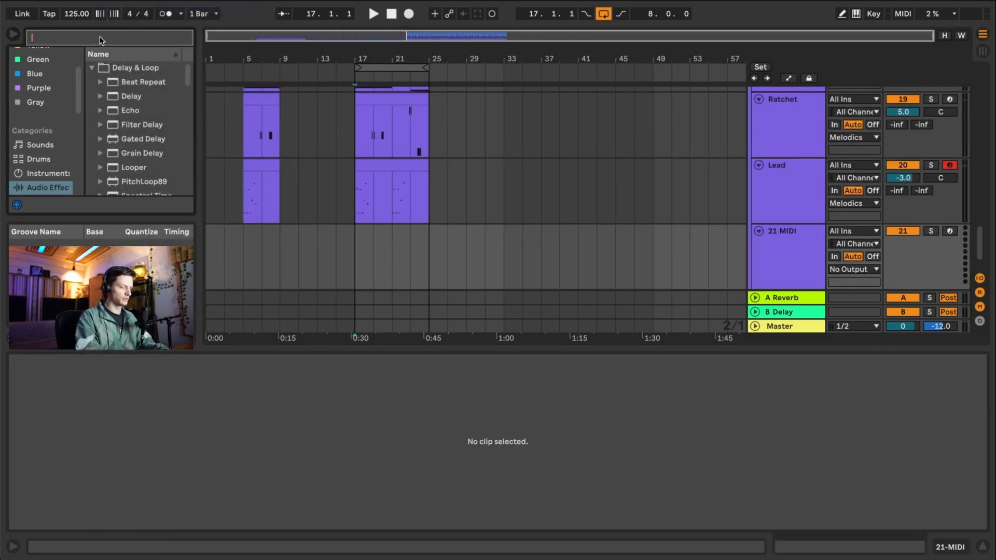
pyautogui.write('veta')
pyautogui.doubleClick(126, 112)
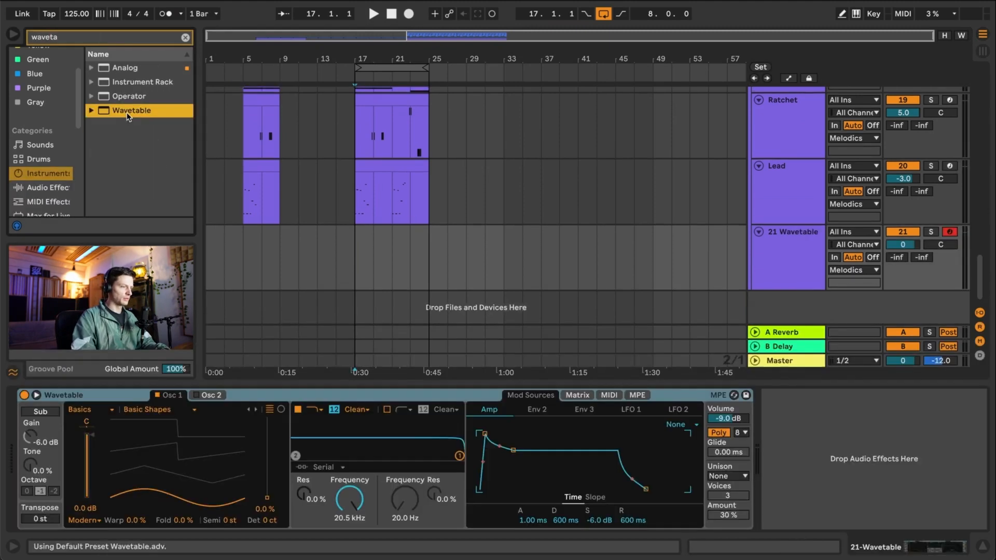
# - Rename the new Wavetable track as Arp
pyautogui.click(768, 250)
pyautogui.rightClick(768, 251)
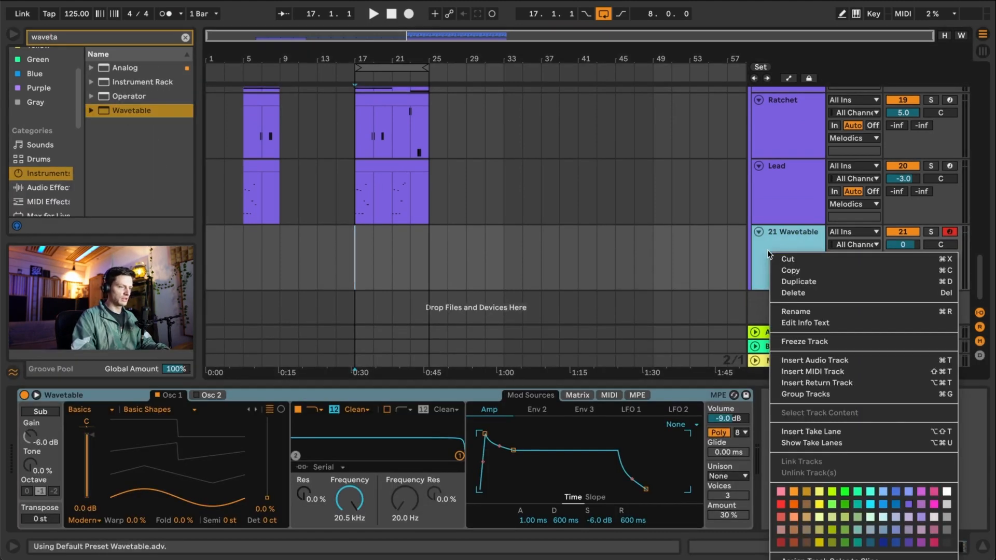
pyautogui.click(802, 313)
pyautogui.write('Pad')
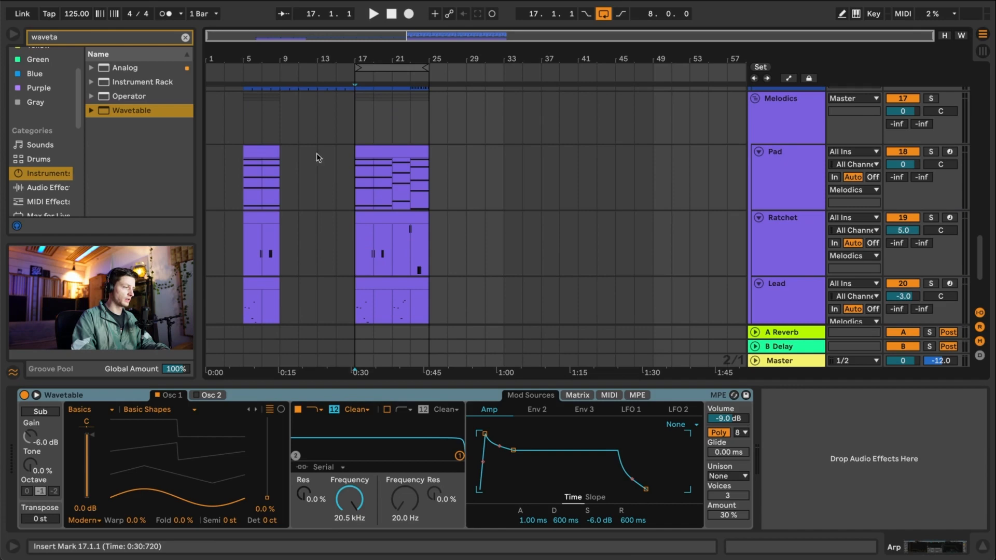
# - Copy the Pad clips at bars 5 and 17 to the same positions on the Arp track
pyautogui.click(315, 179)
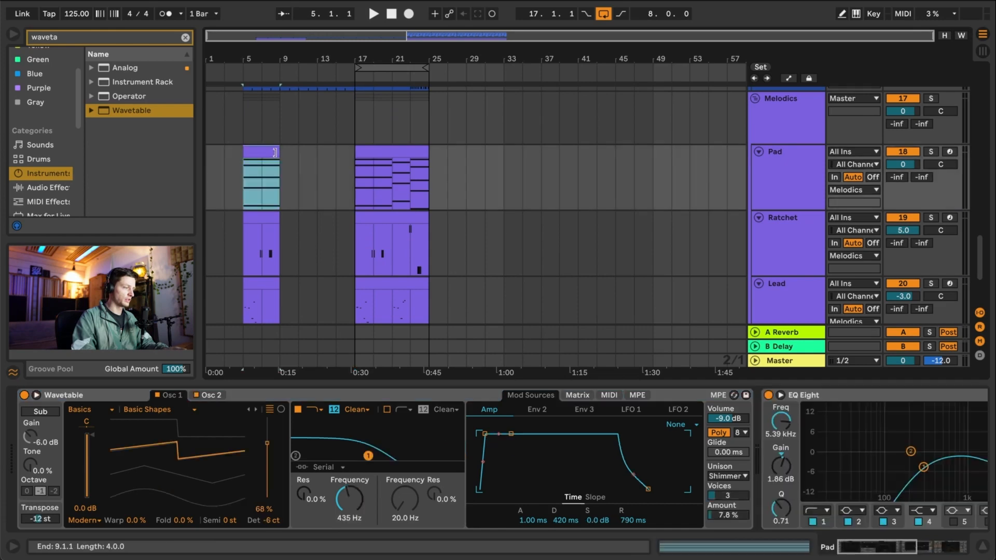
pyautogui.scroll(-5, 314, 181)
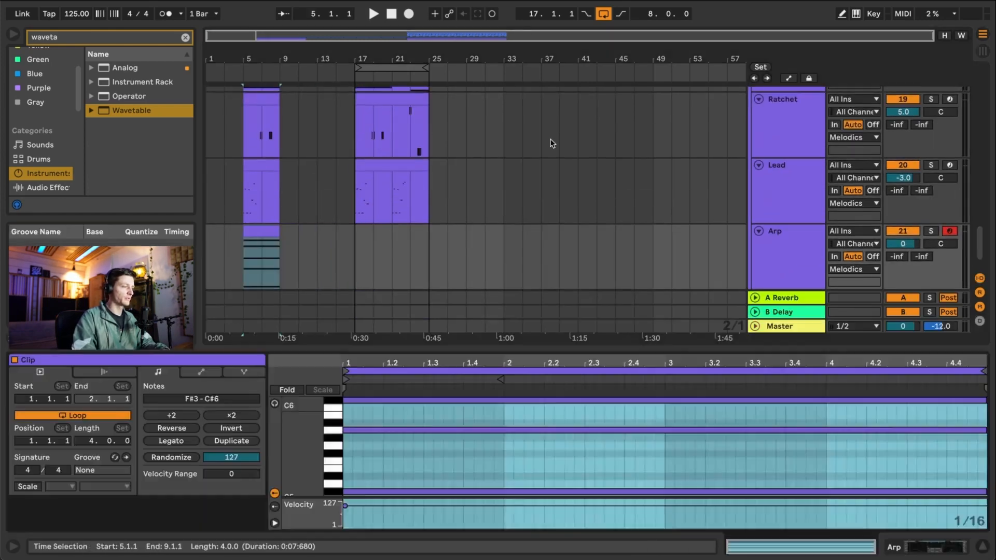
pyautogui.scroll(2, 552, 142)
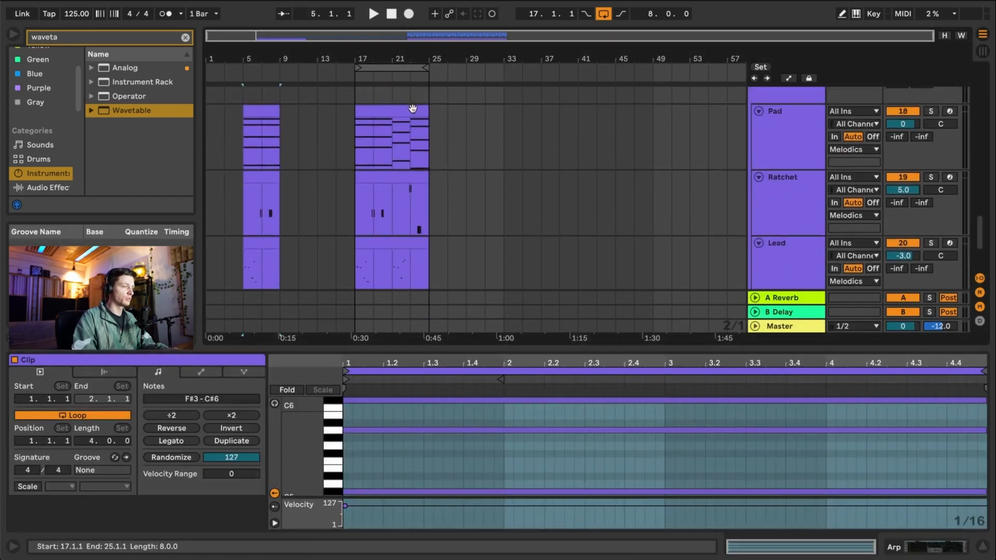
pyautogui.click(412, 107)
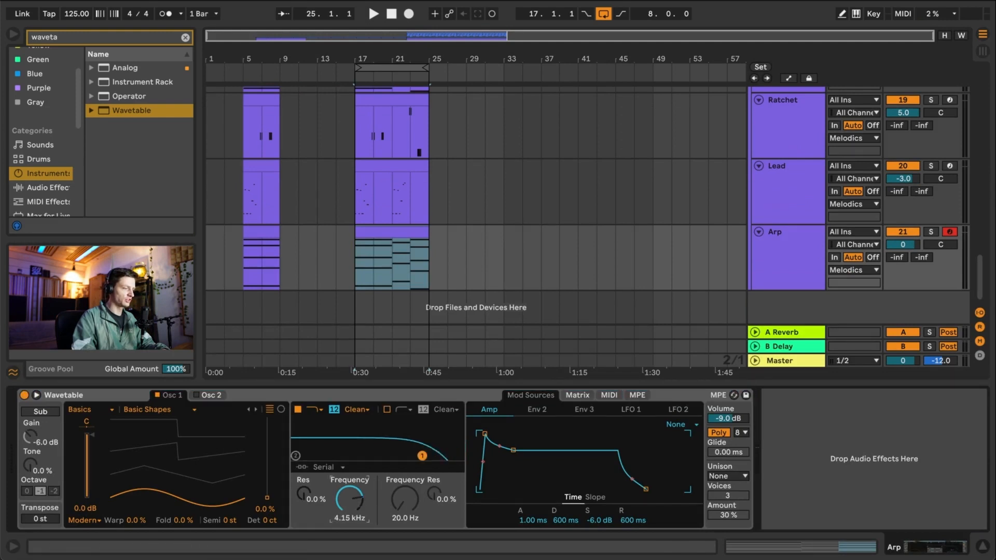
# - Lower the first filter frequency of the Arp's Wavetable to 390 Hz and solo the Arp track during playback
pyautogui.press('space')
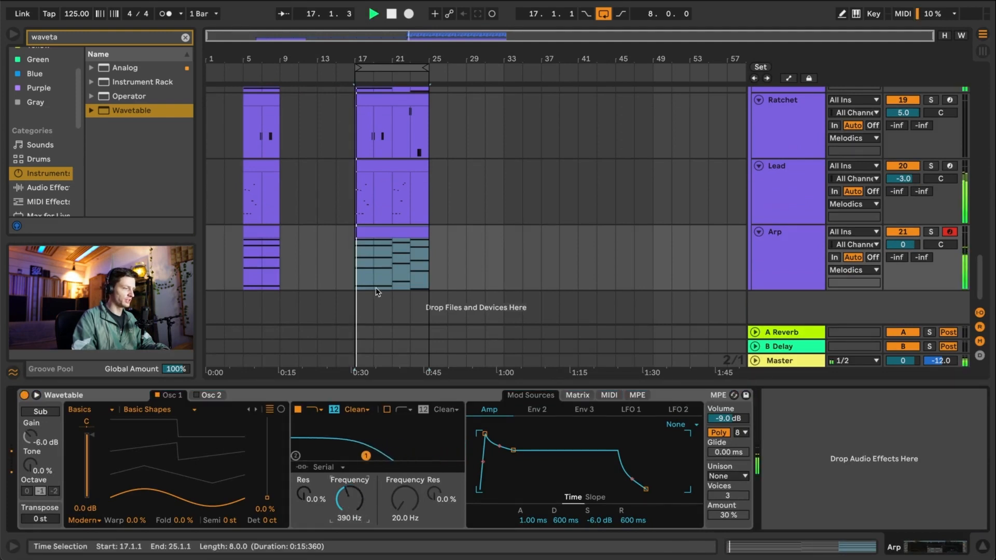
pyautogui.click(932, 232)
# - Search the MIDI effects for "arp" and add the Arpeggiator before Wavetable on the Arp track
pyautogui.click(134, 36)
pyautogui.write('arp')
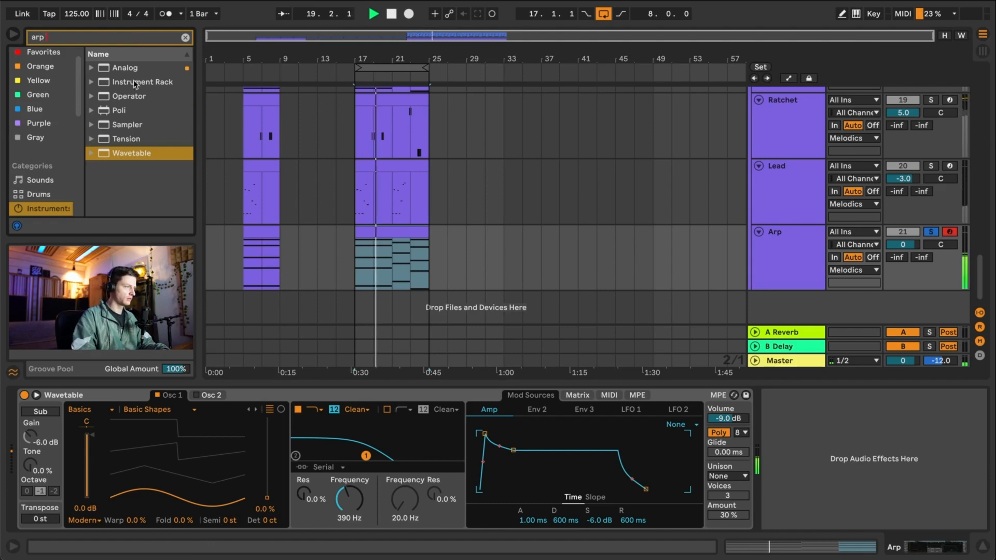
pyautogui.press('space')
pyautogui.click(728, 232)
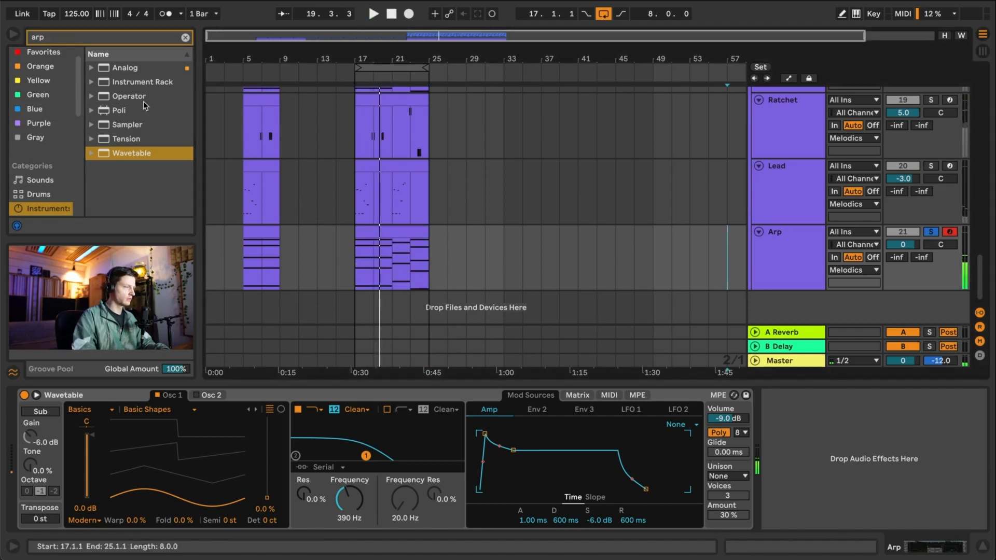
pyautogui.scroll(-3, 44, 155)
pyautogui.click(43, 173)
pyautogui.click(45, 183)
pyautogui.doubleClick(124, 70)
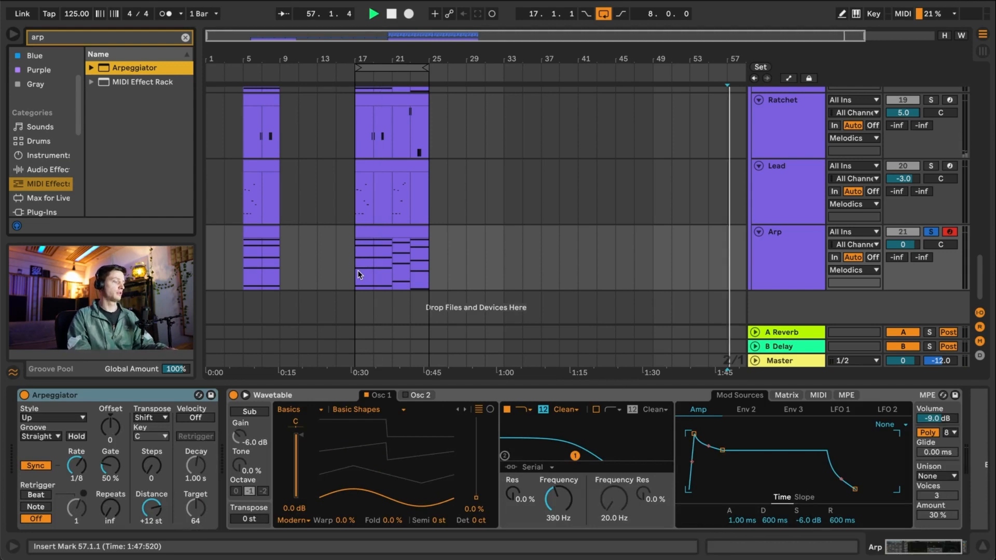
# - Play the soloed Arp track from 17.1.1, look over the drum and bass tracks, and reselect the Arp track
pyautogui.click(355, 276)
pyautogui.press('space')
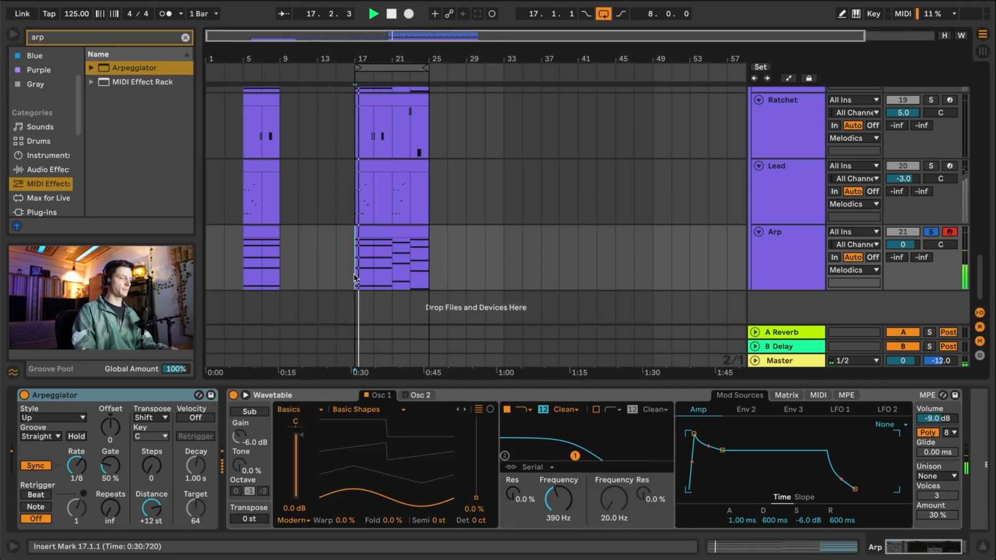
pyautogui.click(78, 471)
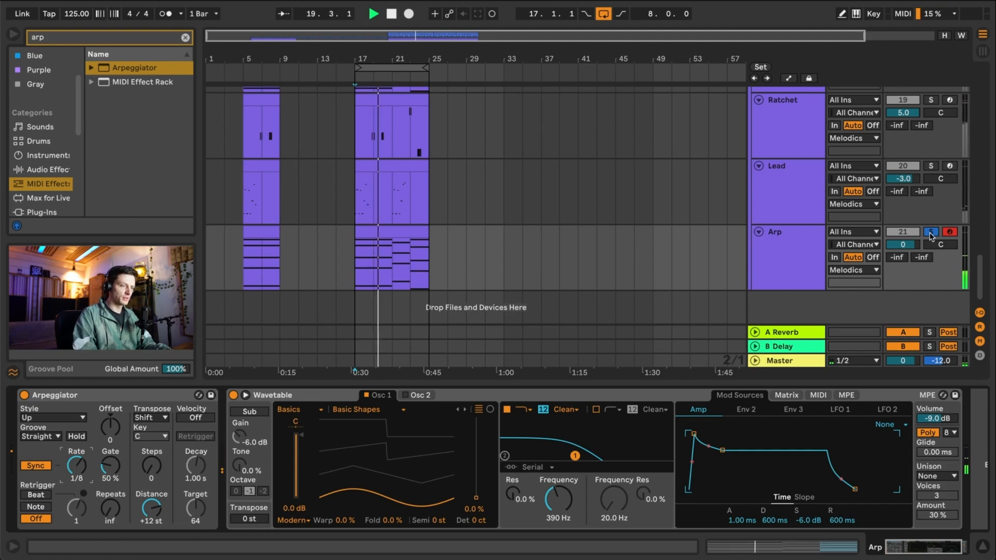
pyautogui.scroll(15, 818, 221)
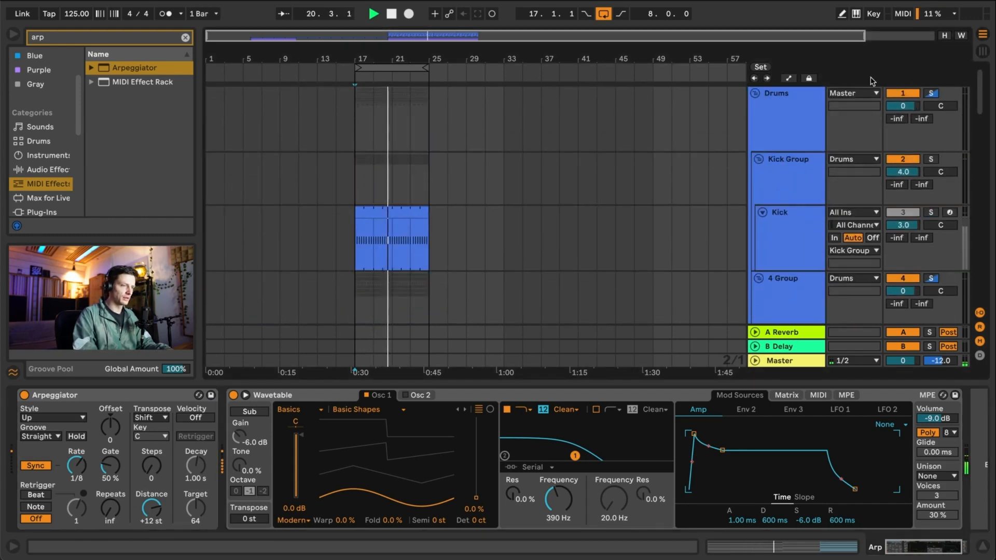
pyautogui.scroll(-10, 806, 208)
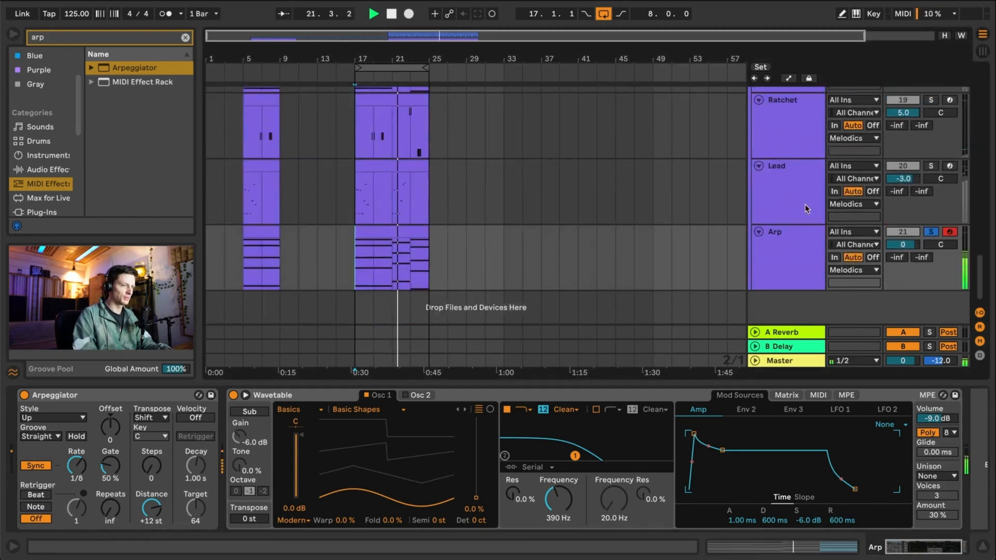
pyautogui.scroll(5, 806, 208)
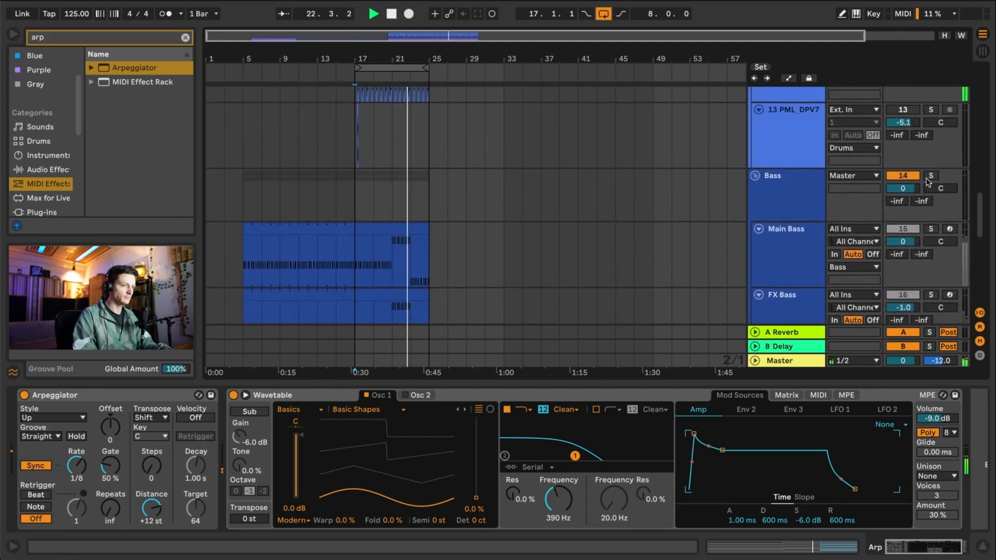
pyautogui.scroll(-8, 806, 231)
pyautogui.click(805, 232)
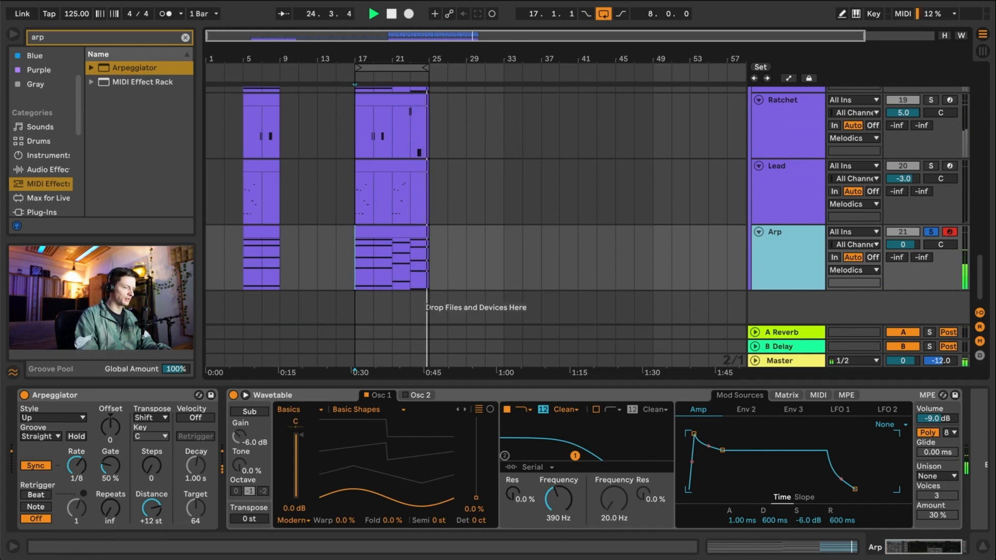
# - Set the Arp Wavetable's Osc 1 wavetable position to 34% and its first filter frequency to 296 Hz
pyautogui.moveTo(563, 518); pyautogui.dragTo(563, 504)
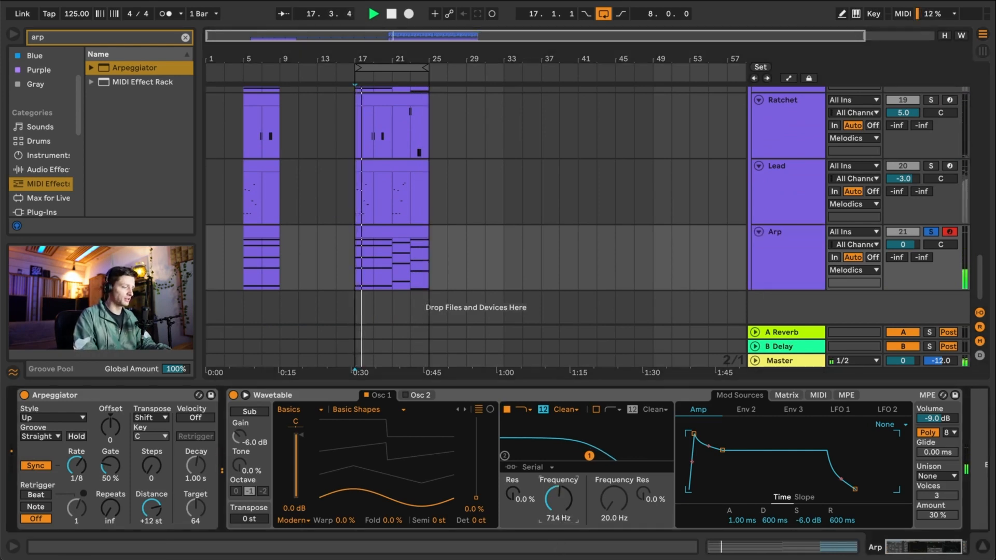
pyautogui.moveTo(479, 500); pyautogui.dragTo(479, 471)
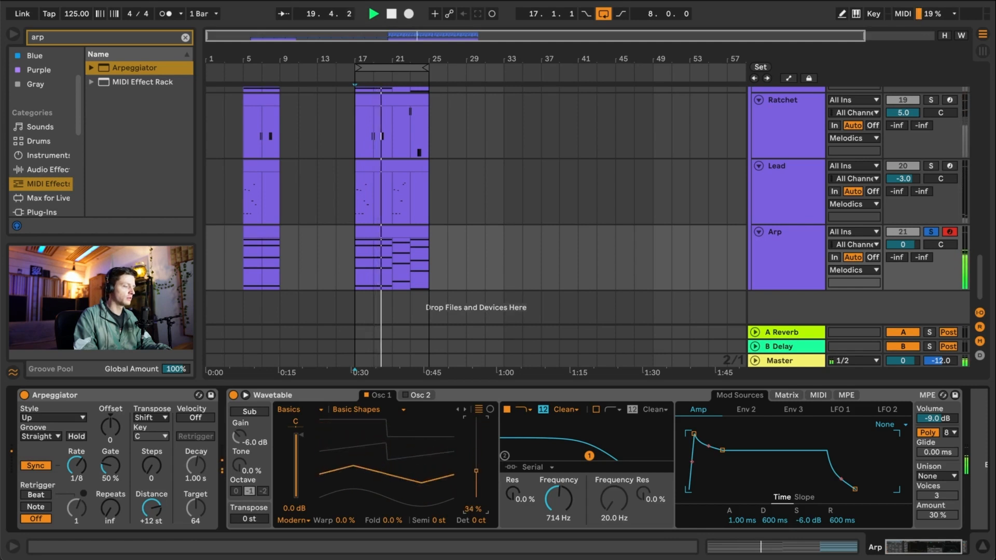
pyautogui.moveTo(550, 505); pyautogui.dragTo(549, 521)
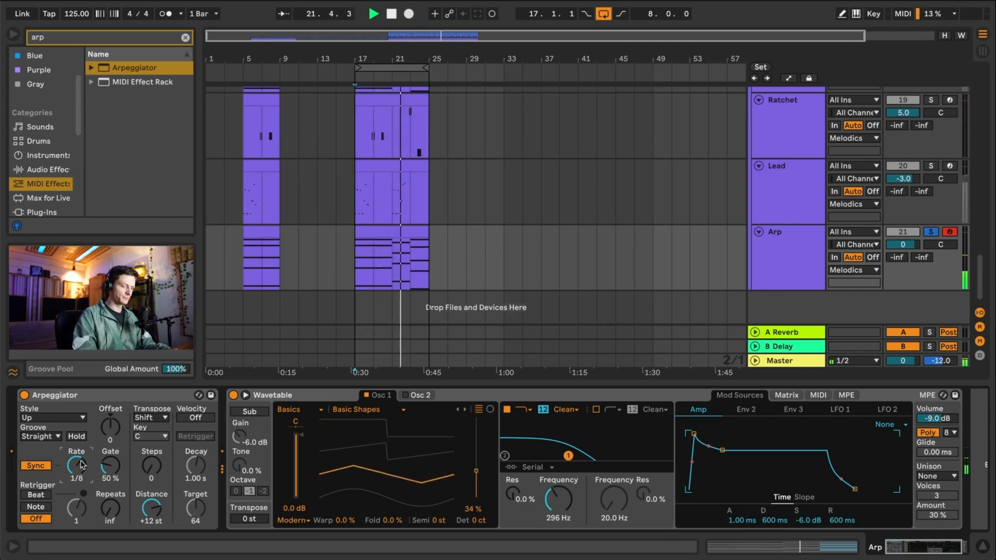
# - Set the Arpeggiator's rate to 1/16, its steps to 1 and its style to Converge
pyautogui.scroll(1, 82, 465)
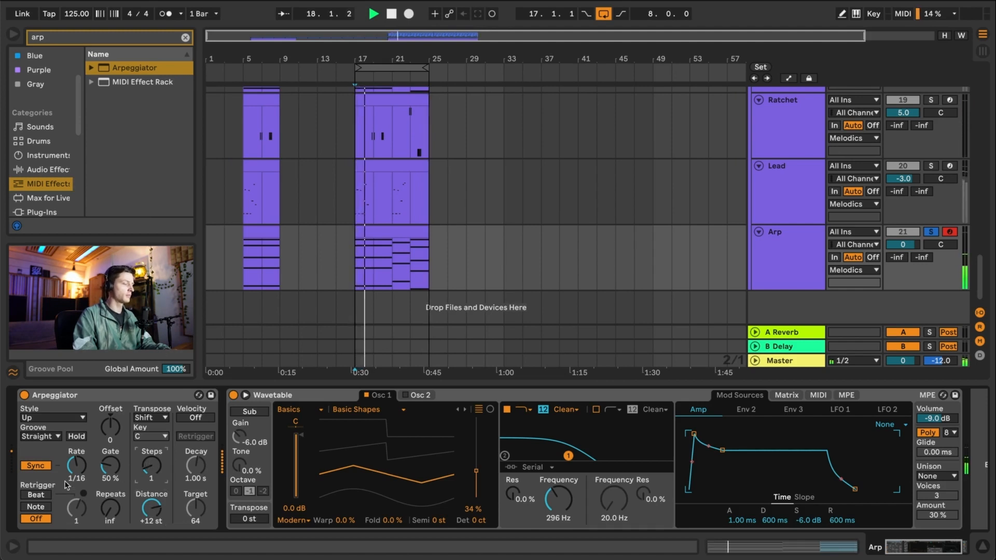
pyautogui.click(54, 416)
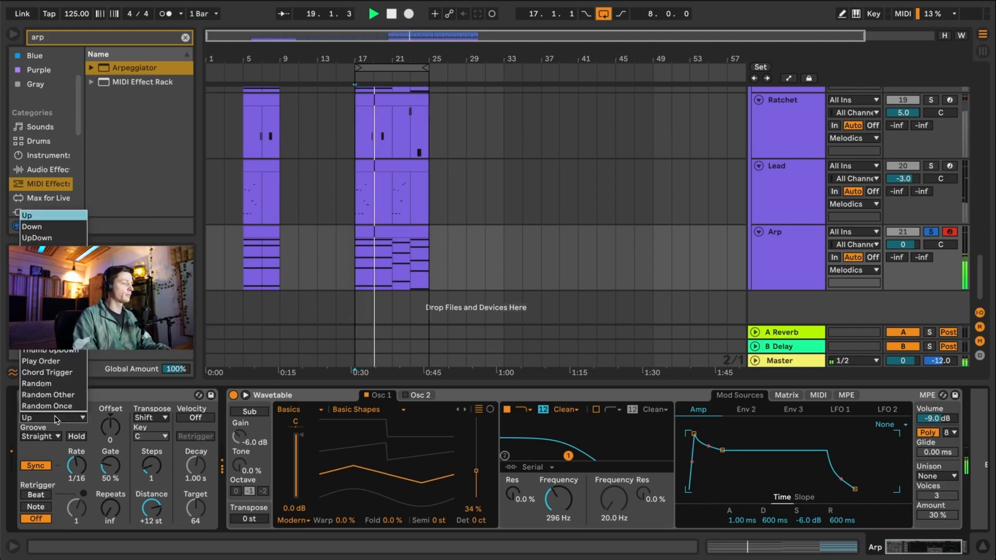
pyautogui.click(36, 249)
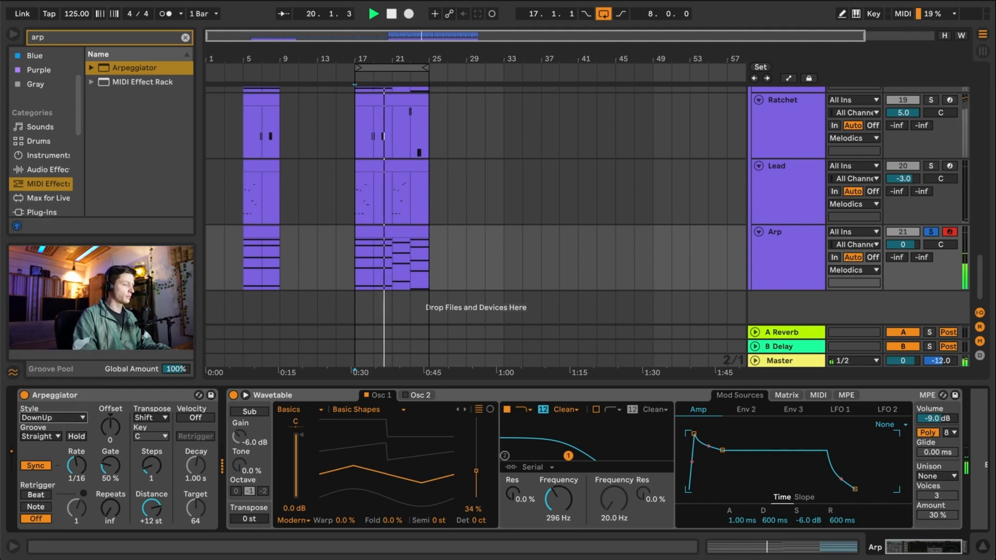
pyautogui.press('Down')
pyautogui.press('Down')
pyautogui.press('Down')
pyautogui.press('Down')
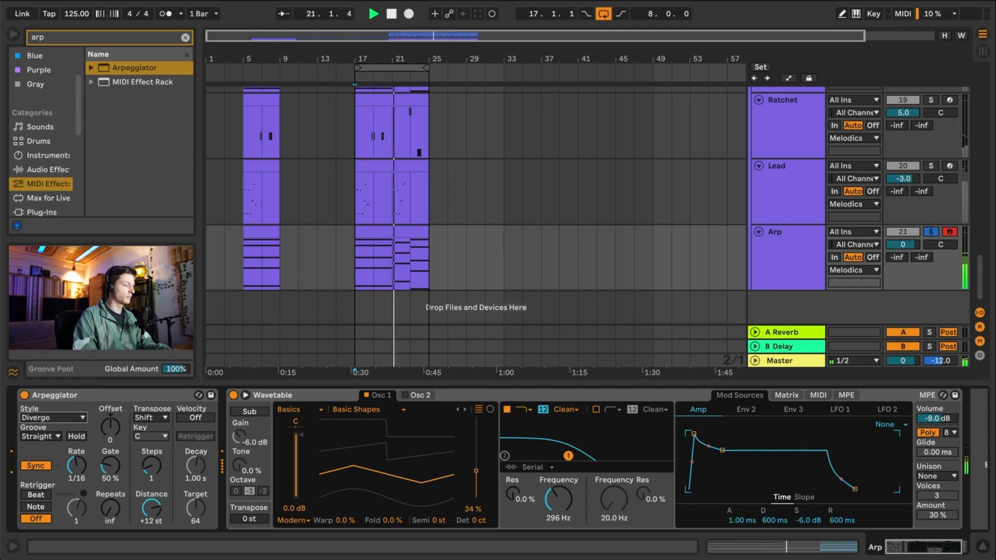
pyautogui.press('Up')
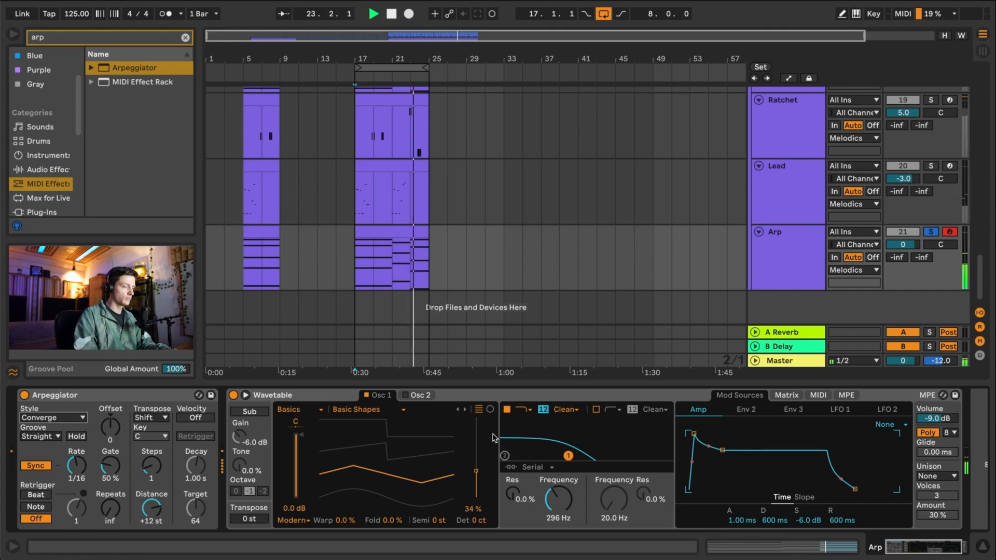
# - Stop playback, enable Wavetable's Osc 2 and set its Basic Shapes wavetable position to 66%
pyautogui.click(506, 394)
pyautogui.press('space')
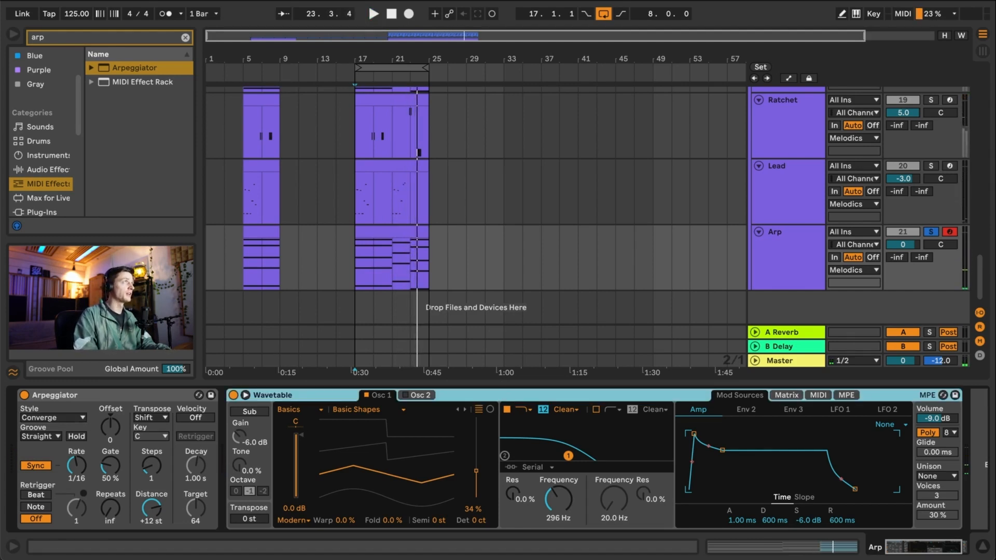
pyautogui.click(412, 397)
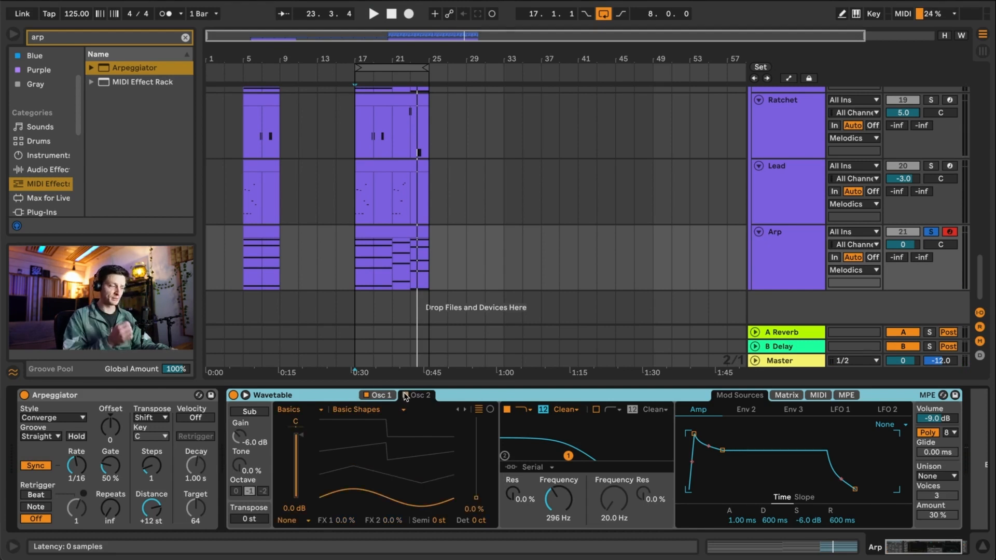
pyautogui.click(406, 395)
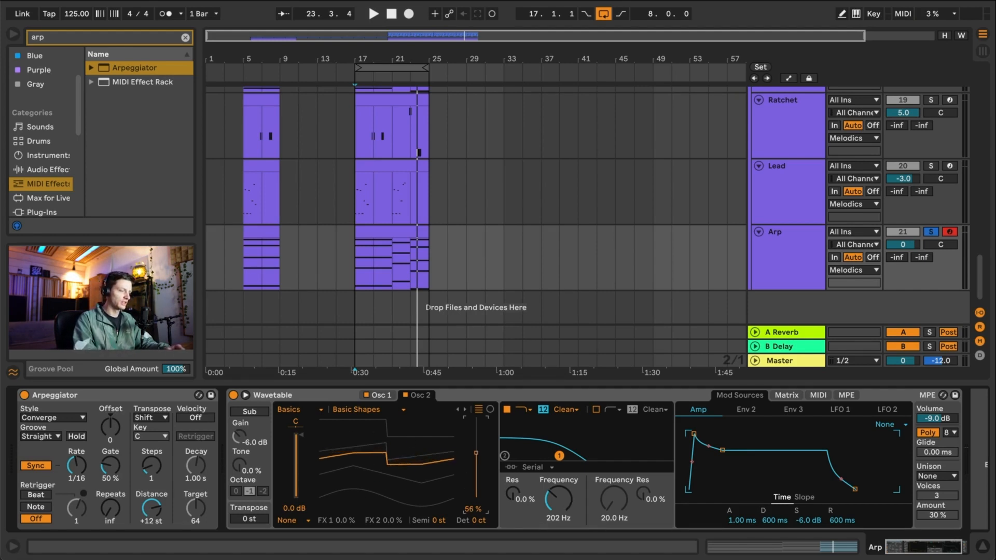
pyautogui.moveTo(477, 453); pyautogui.dragTo(477, 498)
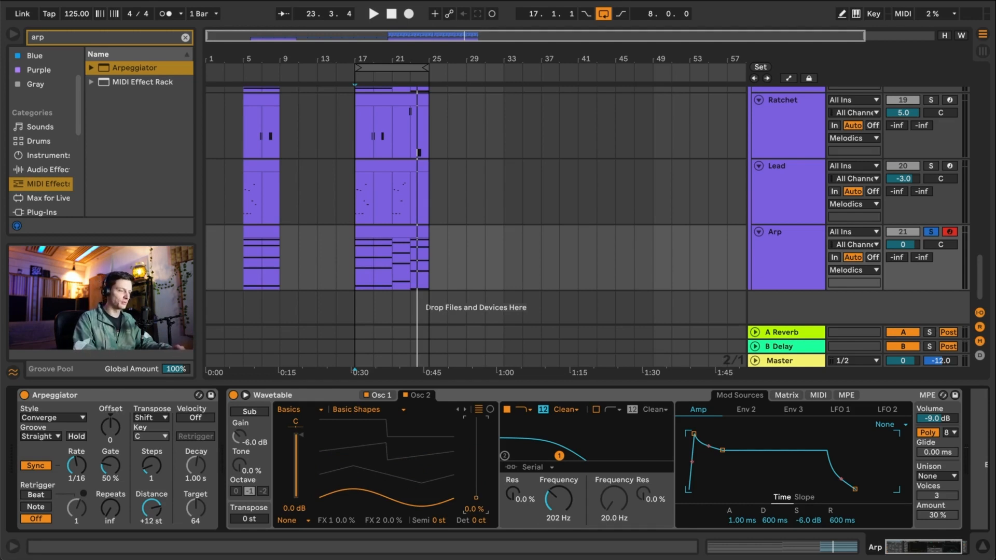
pyautogui.moveTo(476, 497); pyautogui.dragTo(476, 461)
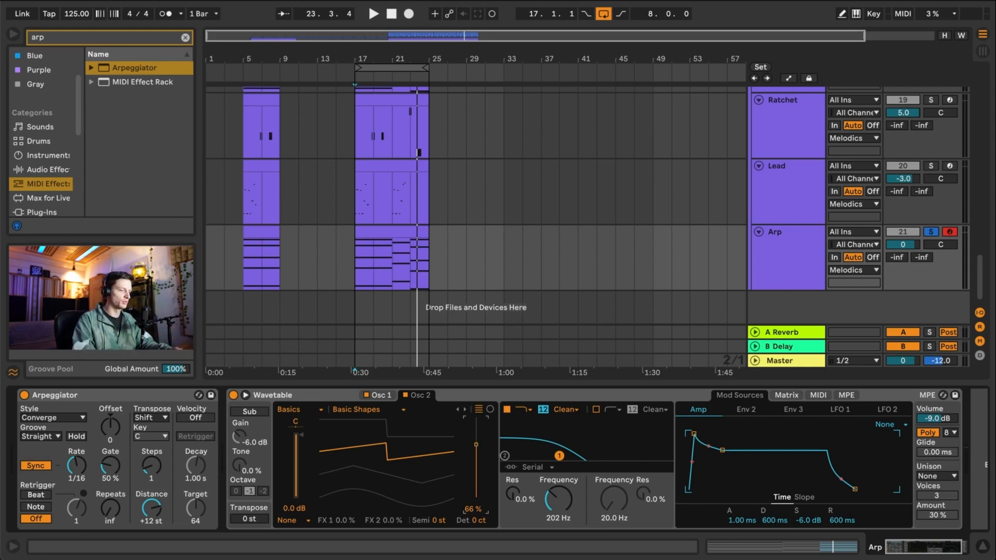
pyautogui.moveTo(463, 433); pyautogui.dragTo(464, 494)
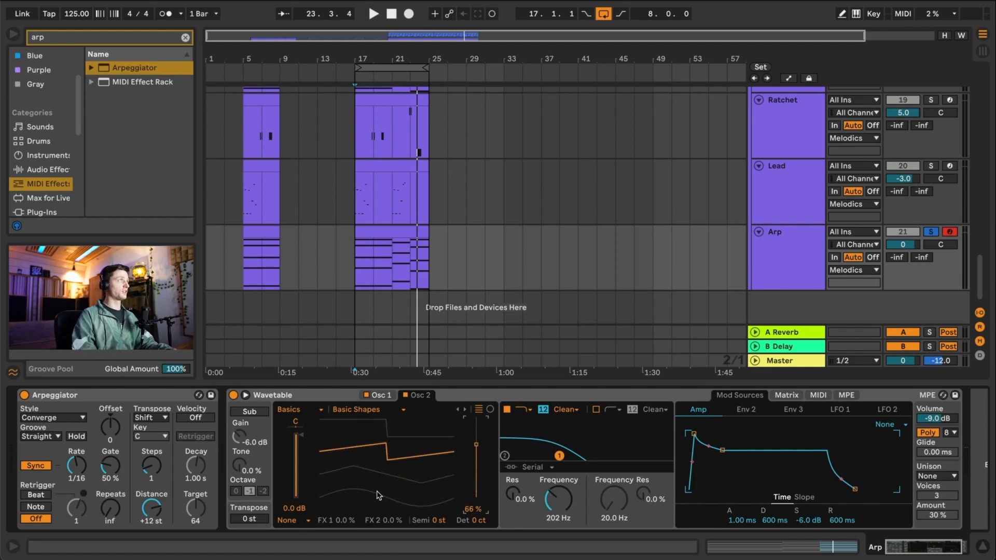
pyautogui.click(321, 400)
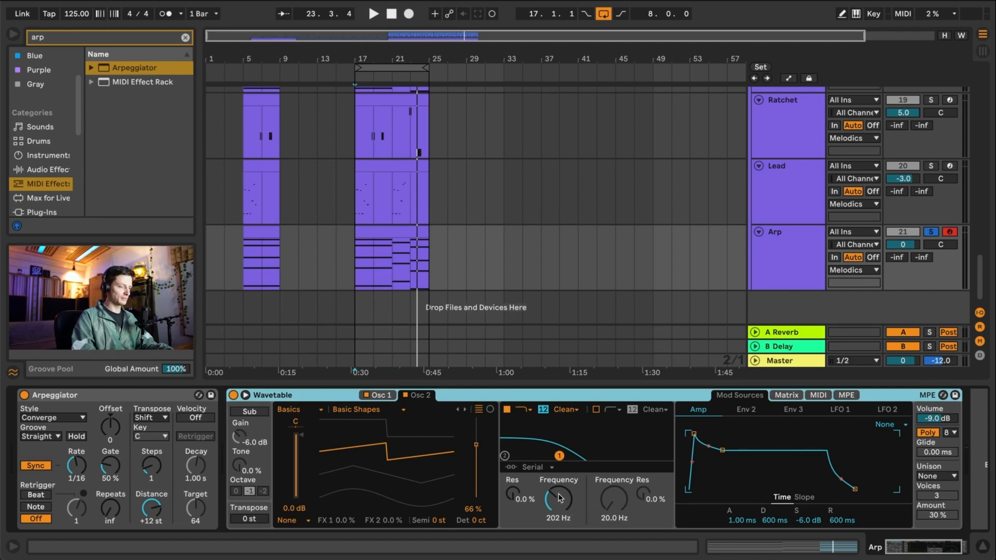
# - During playback, set the Amp envelope to 294 ms decay, -9.8 dB sustain and 397 ms release, and the first filter frequency to 573 Hz
pyautogui.press('space')
pyautogui.moveTo(559, 498)
pyautogui.mouseDown()
pyautogui.moveTo(559, 477)
pyautogui.moveTo(559, 493)
pyautogui.mouseUp()
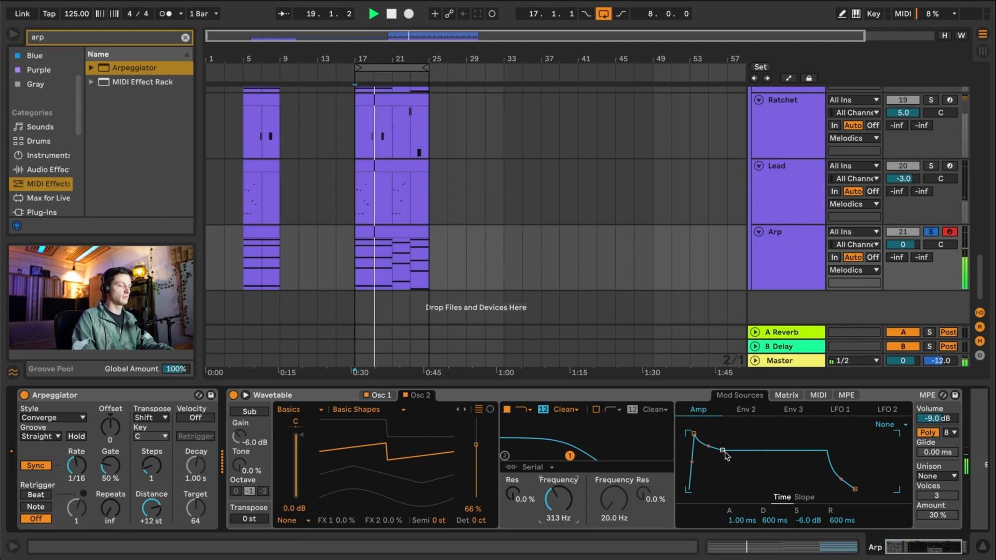
pyautogui.moveTo(725, 453); pyautogui.dragTo(719, 460)
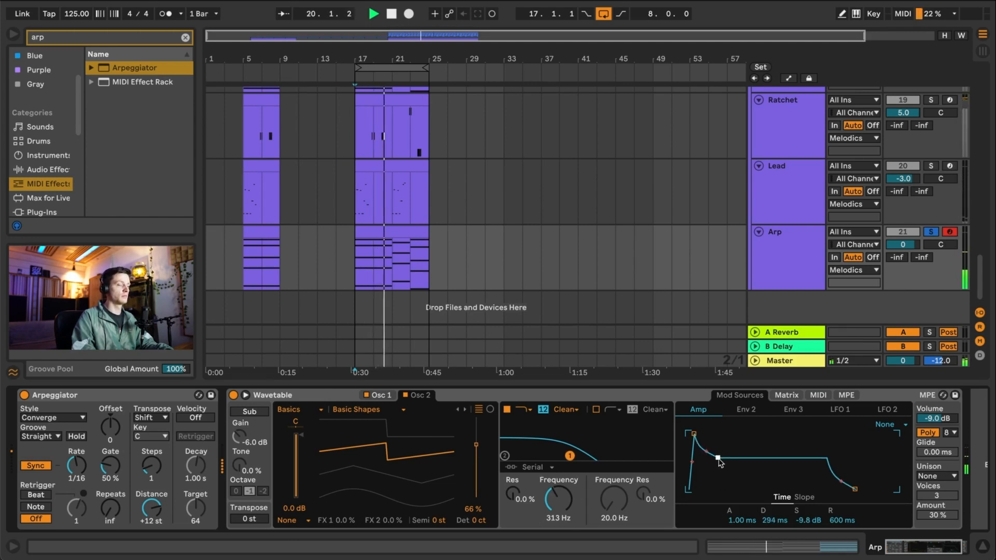
pyautogui.moveTo(842, 521); pyautogui.dragTo(843, 529)
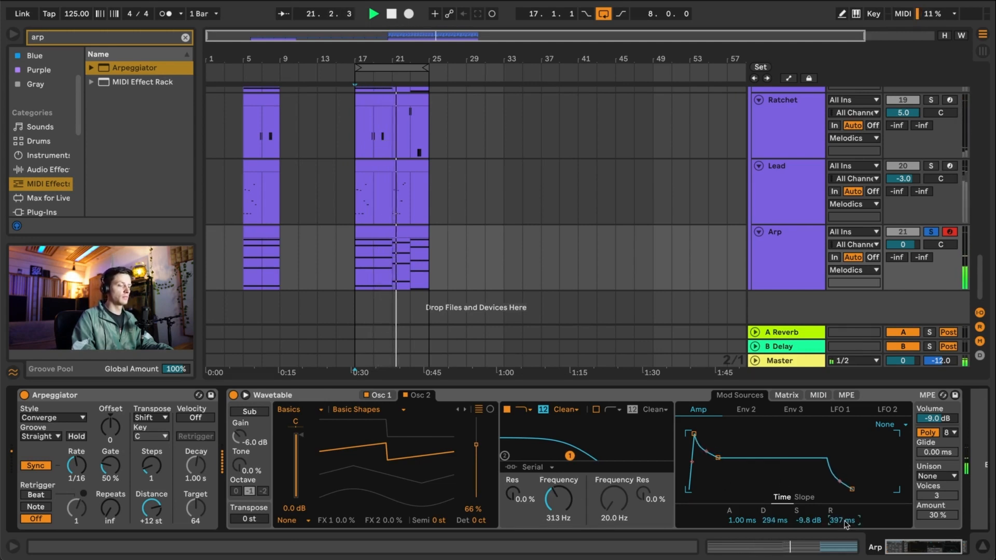
pyautogui.click(745, 410)
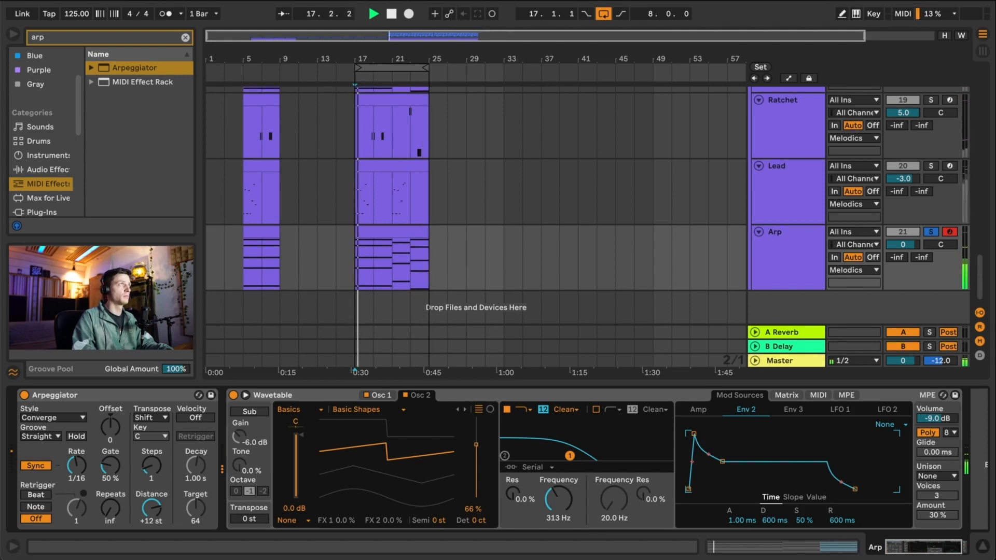
pyautogui.click(698, 410)
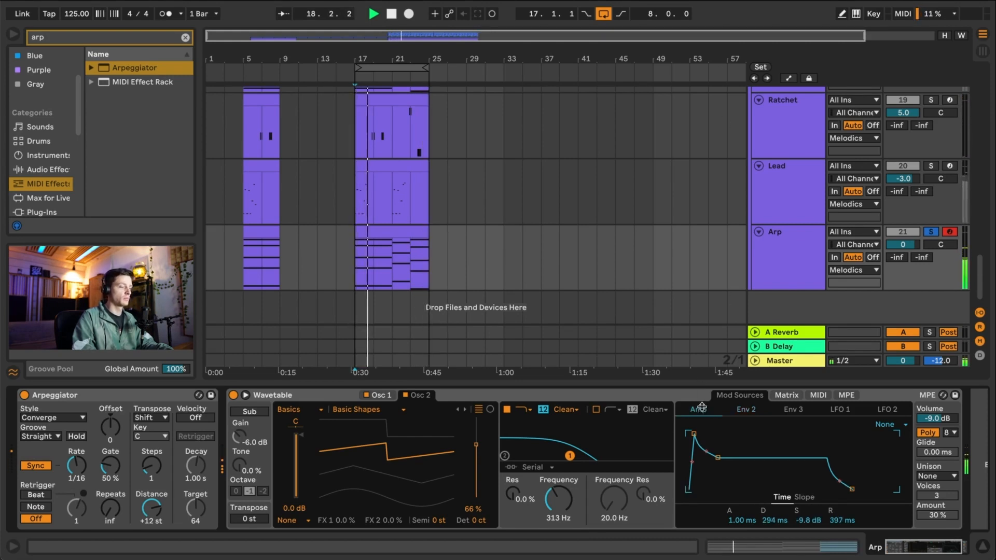
pyautogui.moveTo(559, 499)
pyautogui.mouseDown()
pyautogui.moveTo(558, 512)
pyautogui.moveTo(559, 490)
pyautogui.mouseUp()
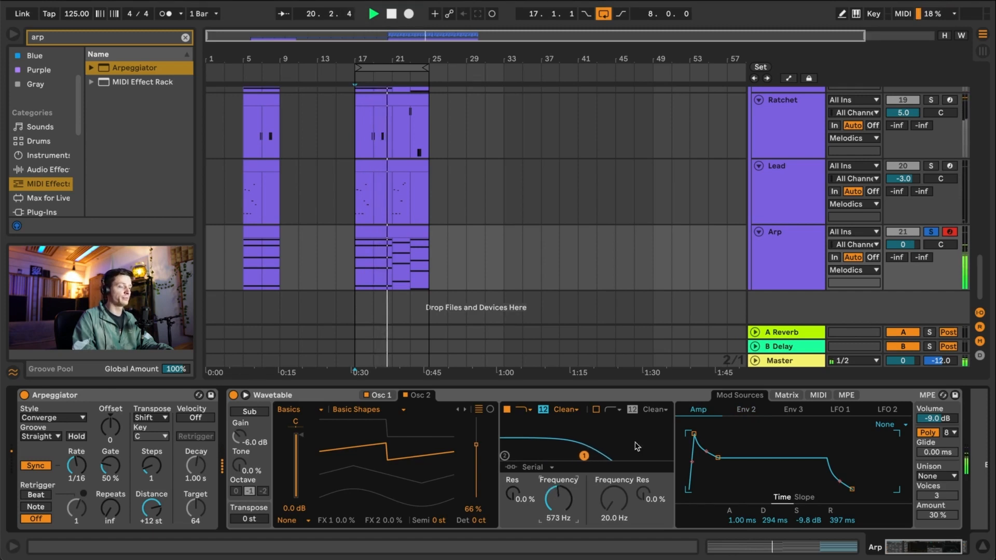
# - Stop playback, search the audio effects for "hyb" and add Hybrid Reverb after Wavetable on the Arp track
pyautogui.hscroll(3, 643, 401)
pyautogui.press('space')
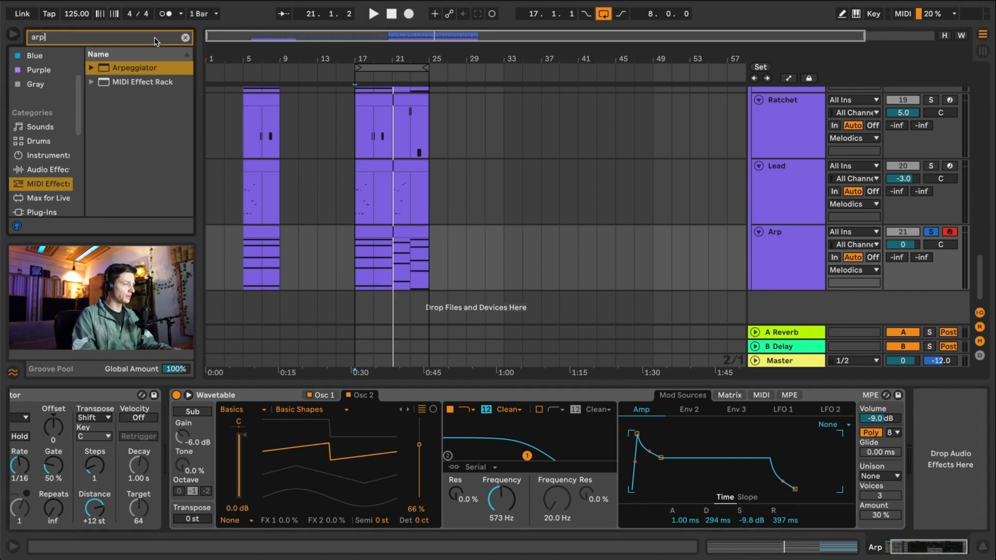
pyautogui.write('hyb')
pyautogui.press('Down')
pyautogui.press('Return')
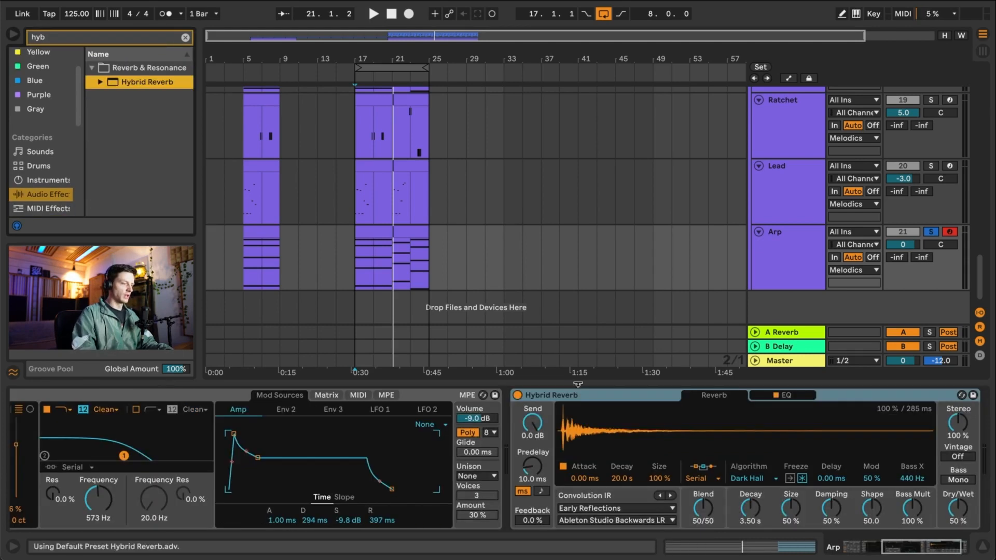
# - Set the reverb's convolution IR to Springs, Awesome Stereo Spring, with 11.4 s decay, 52% size and a 100/0 blend during playback
pyautogui.press('space')
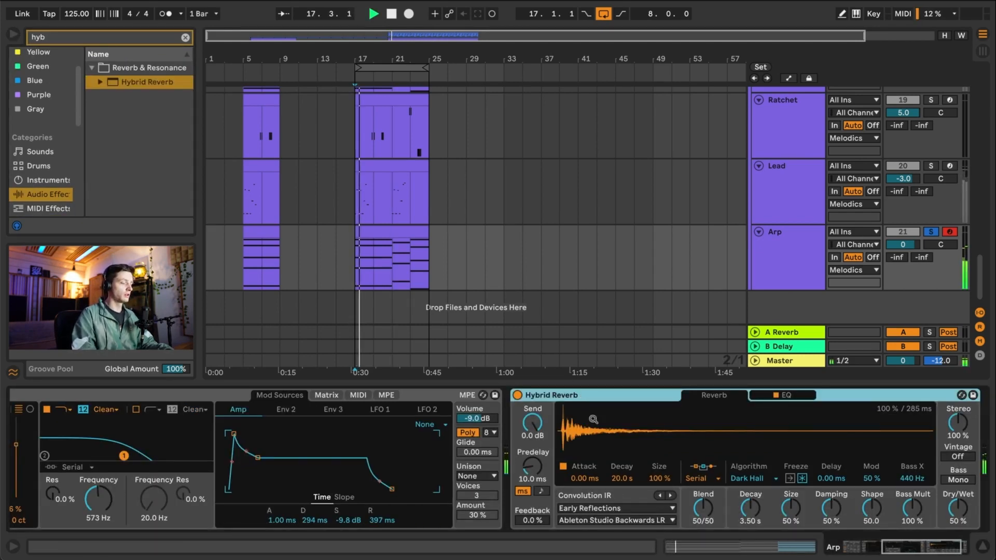
pyautogui.click(611, 511)
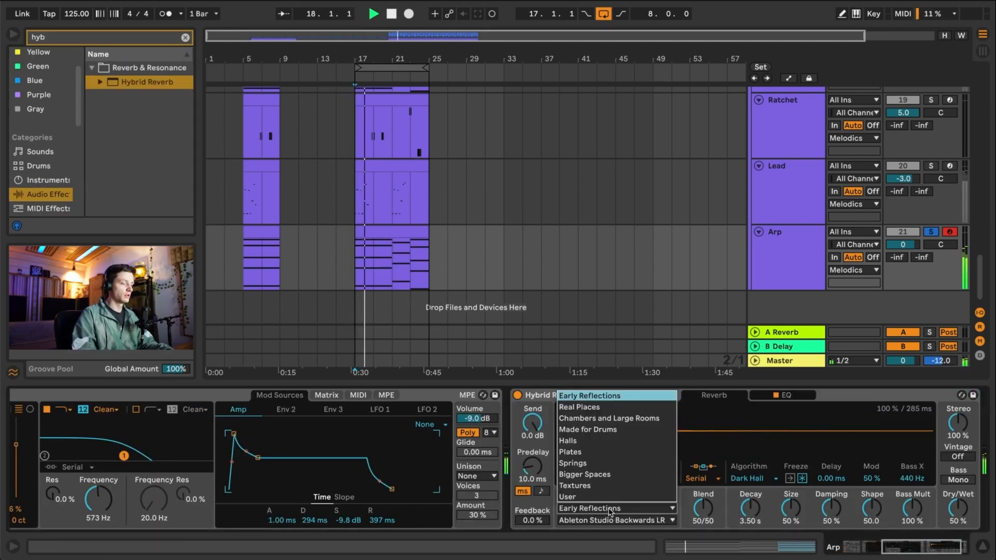
pyautogui.click(596, 465)
pyautogui.moveTo(705, 508); pyautogui.dragTo(704, 553)
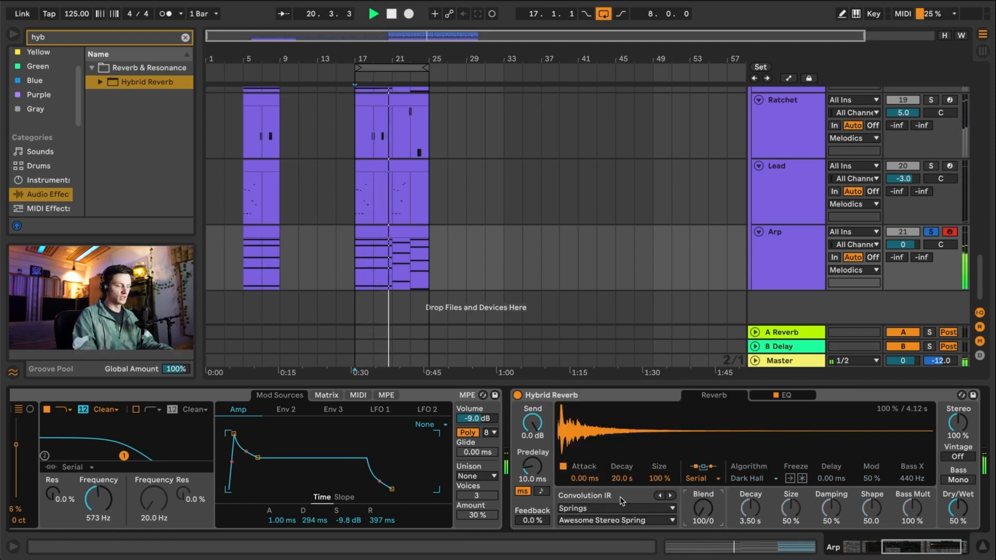
pyautogui.click(622, 520)
pyautogui.click(622, 520)
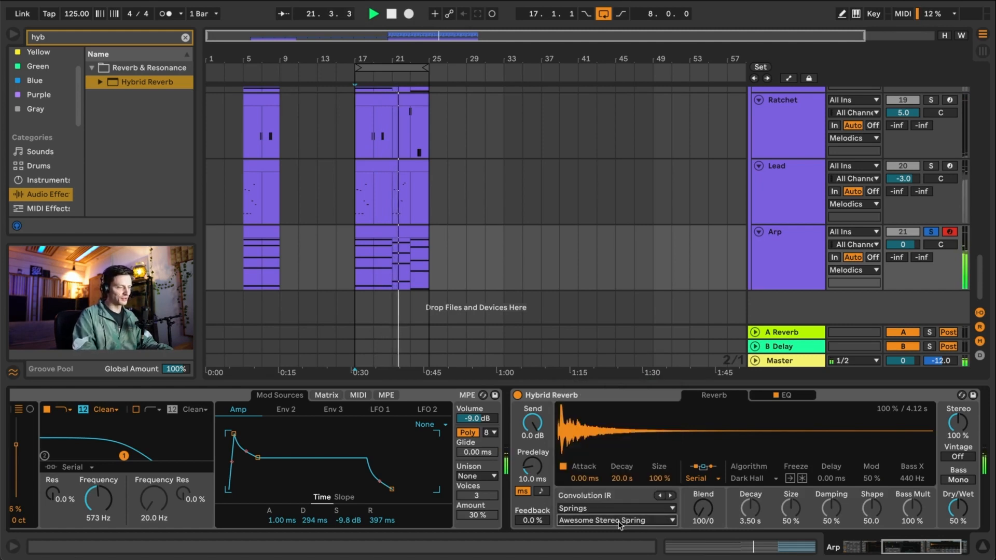
pyautogui.moveTo(629, 480); pyautogui.dragTo(659, 479)
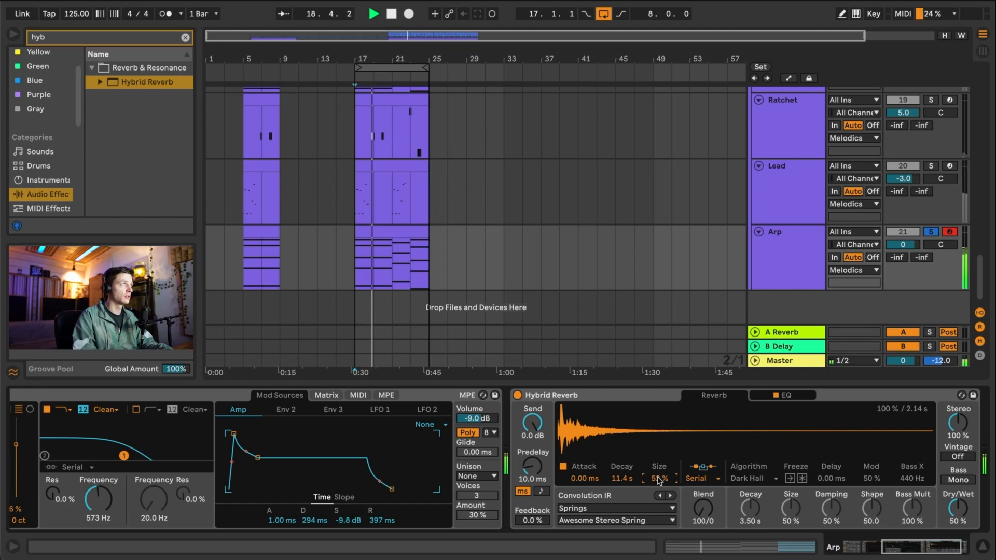
# - Set the reverb's blend to 0/100 and algorithm to Prism with 1.81 s decay, 26% size, 10% Low Mult and 1.09 kHz X over
pyautogui.click(703, 509)
pyautogui.moveTo(703, 508); pyautogui.dragTo(703, 487)
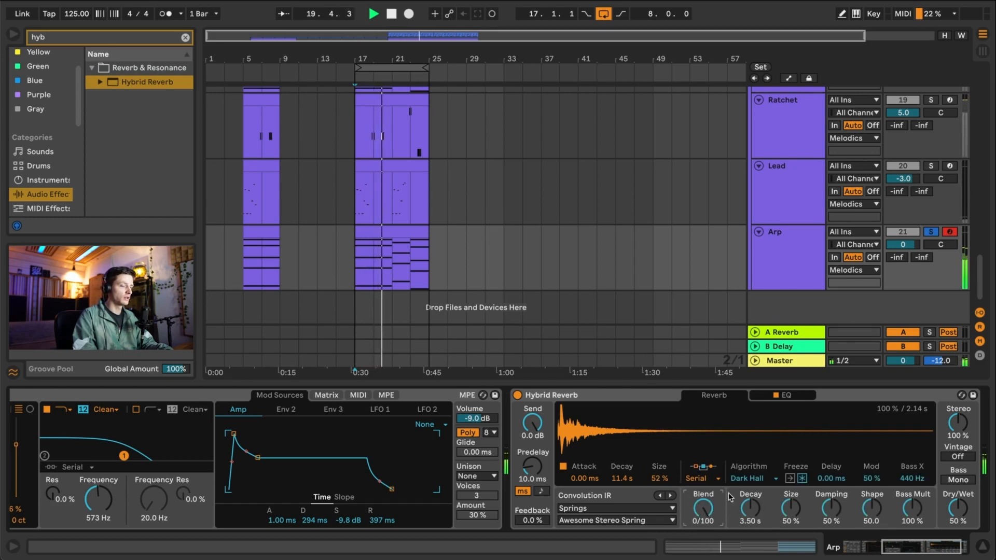
pyautogui.click(752, 478)
pyautogui.click(746, 534)
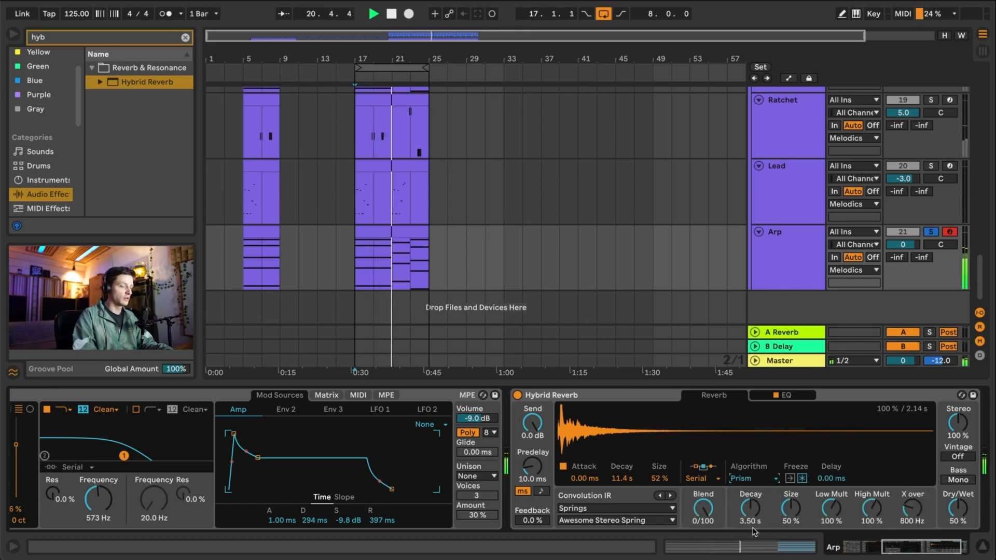
pyautogui.moveTo(750, 509); pyautogui.dragTo(829, 552)
pyautogui.click(871, 512)
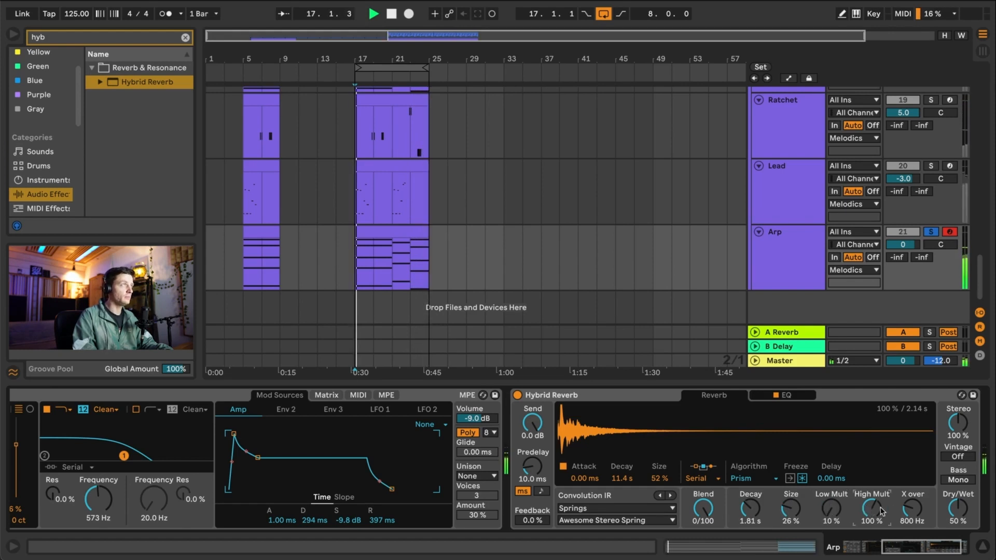
pyautogui.moveTo(907, 512); pyautogui.dragTo(907, 506)
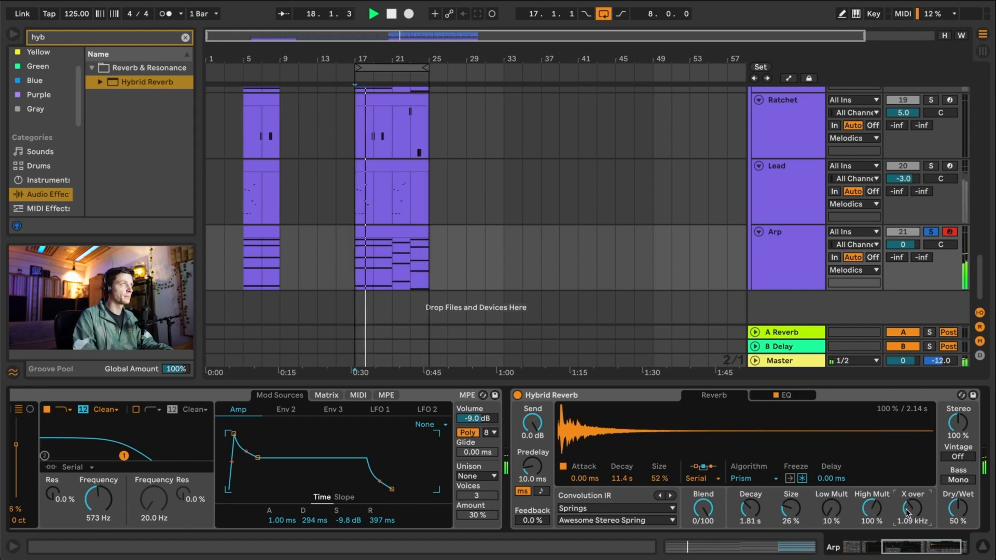
# - Set the Hybrid Reverb's blend to 63/37 and its Dry/Wet to 28%
pyautogui.moveTo(703, 511)
pyautogui.mouseDown()
pyautogui.moveTo(703, 535)
pyautogui.moveTo(703, 513)
pyautogui.mouseUp()
pyautogui.moveTo(958, 508)
pyautogui.mouseDown()
pyautogui.moveTo(958, 529)
pyautogui.moveTo(951, 514)
pyautogui.mouseUp()
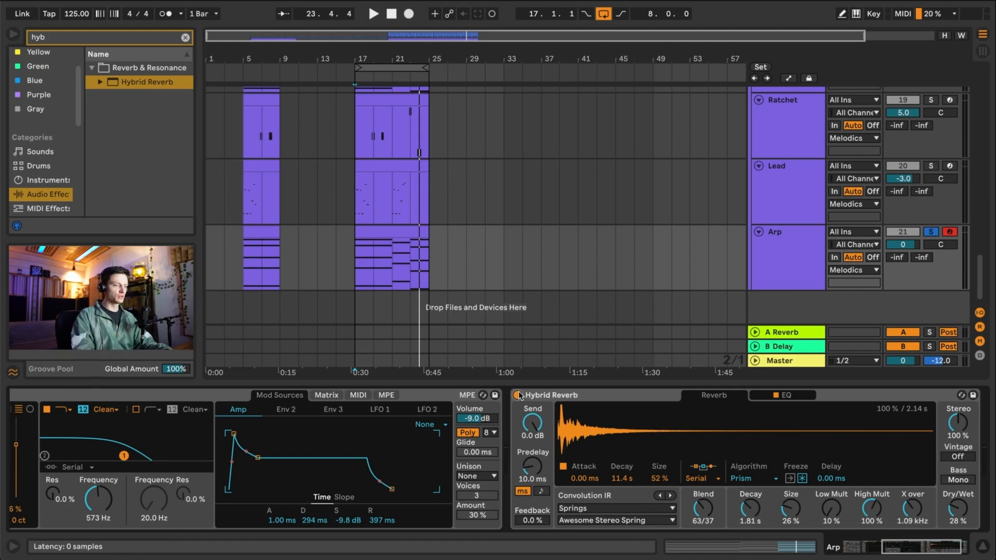
# - Raise the Hybrid Reverb's Dry/Wet to 100% and play the soloed Arp track
pyautogui.click(548, 395)
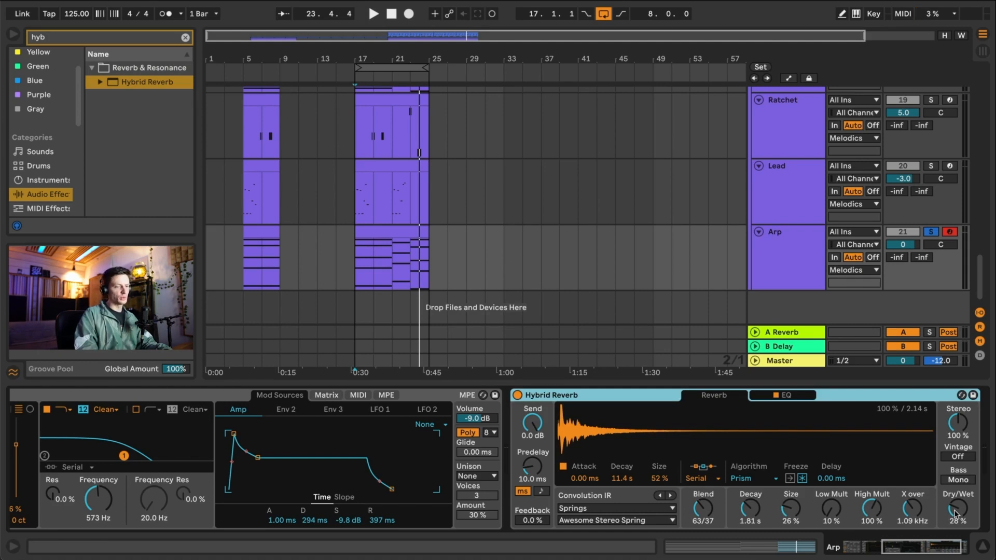
pyautogui.moveTo(956, 514); pyautogui.dragTo(956, 467)
pyautogui.press('space')
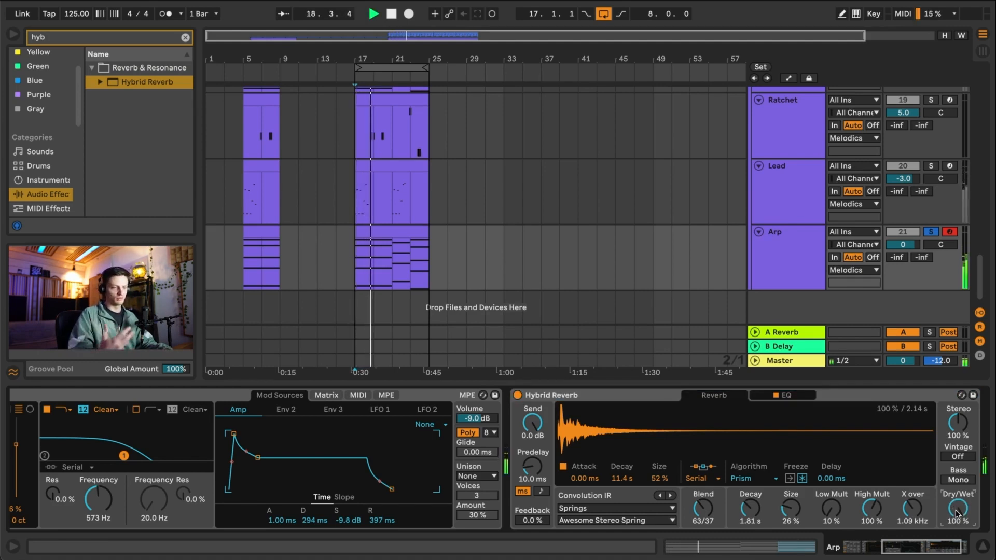
# - Set the Hybrid Reverb's Dry/Wet to 27% and stop playback
pyautogui.moveTo(958, 514)
pyautogui.mouseDown()
pyautogui.moveTo(957, 558)
pyautogui.moveTo(958, 485)
pyautogui.moveTo(958, 495)
pyautogui.mouseUp()
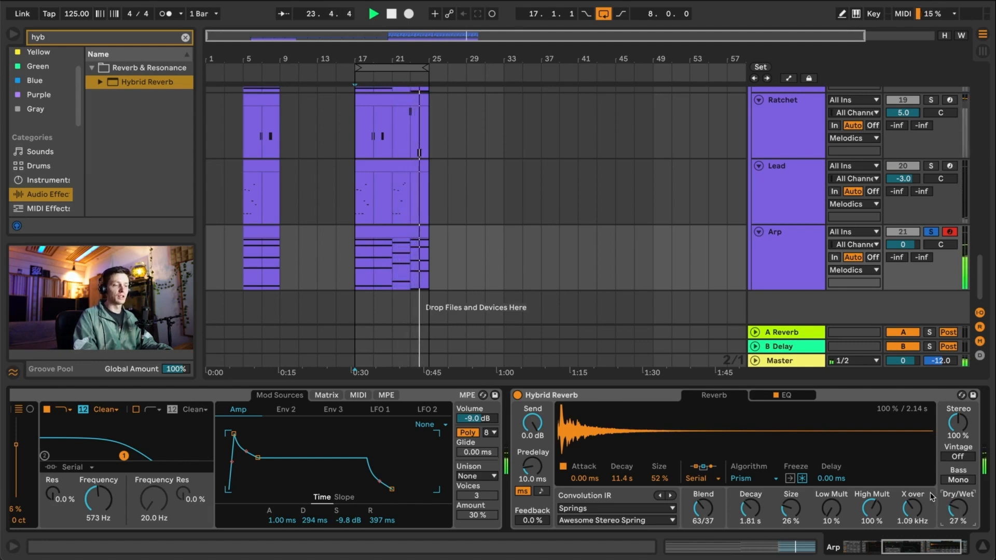
pyautogui.hscroll(2, 879, 397)
pyautogui.click(823, 393)
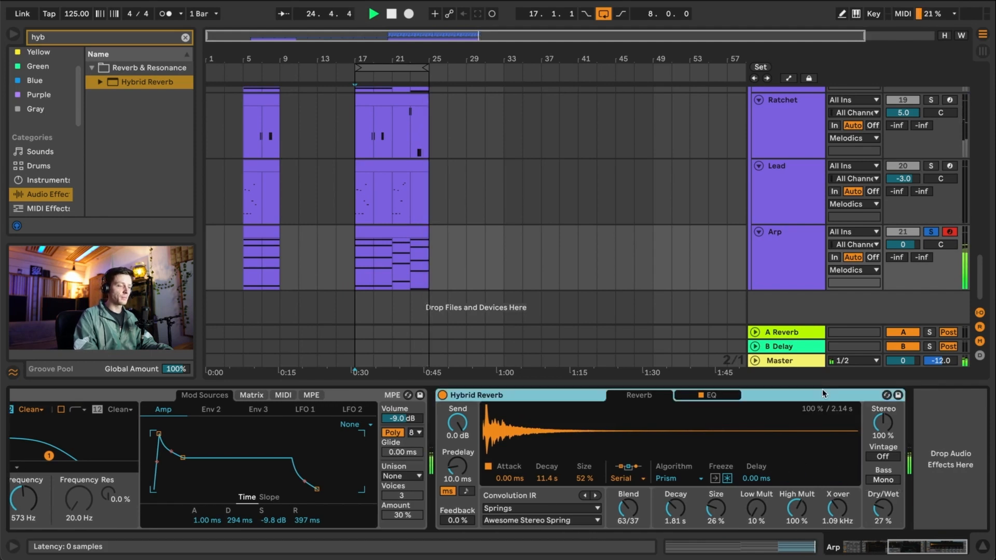
pyautogui.press('space')
# - Find the Echo effect and add it after the Hybrid Reverb on the Arp track
pyautogui.click(159, 40)
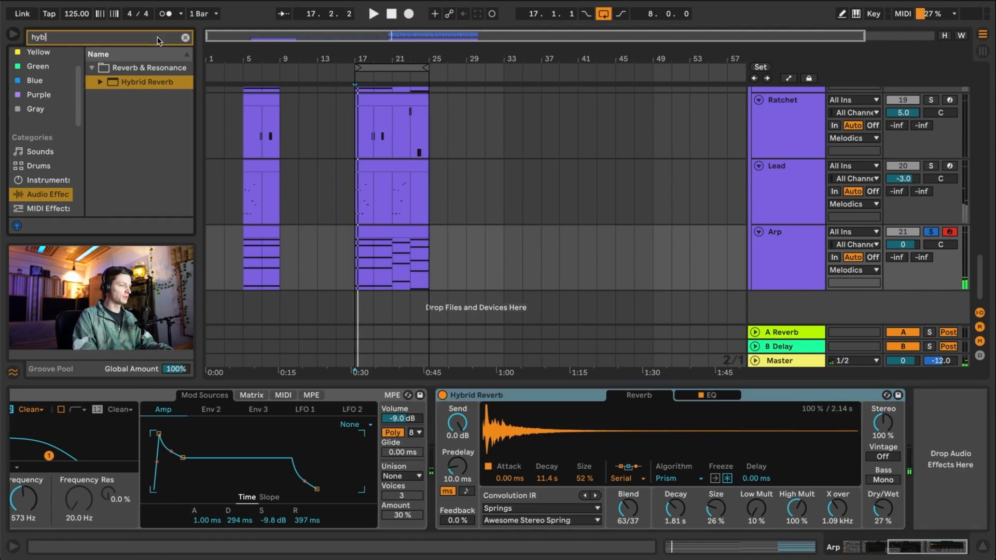
pyautogui.write('echo')
pyautogui.doubleClick(126, 82)
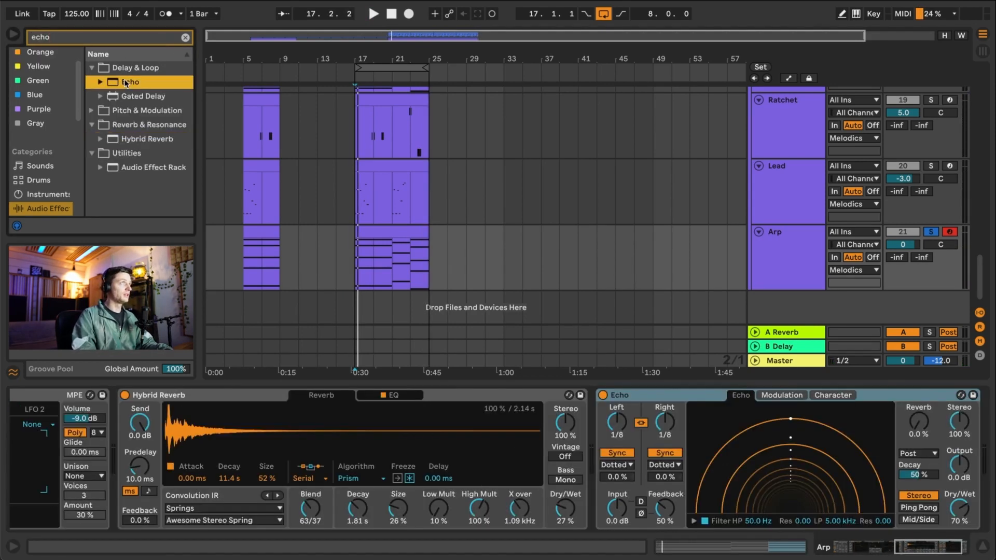
# - During playback, set the Echo's right-channel offset to 3.6%, Dry/Wet to 38% and high-pass filter to 38.2 Hz
pyautogui.press('space')
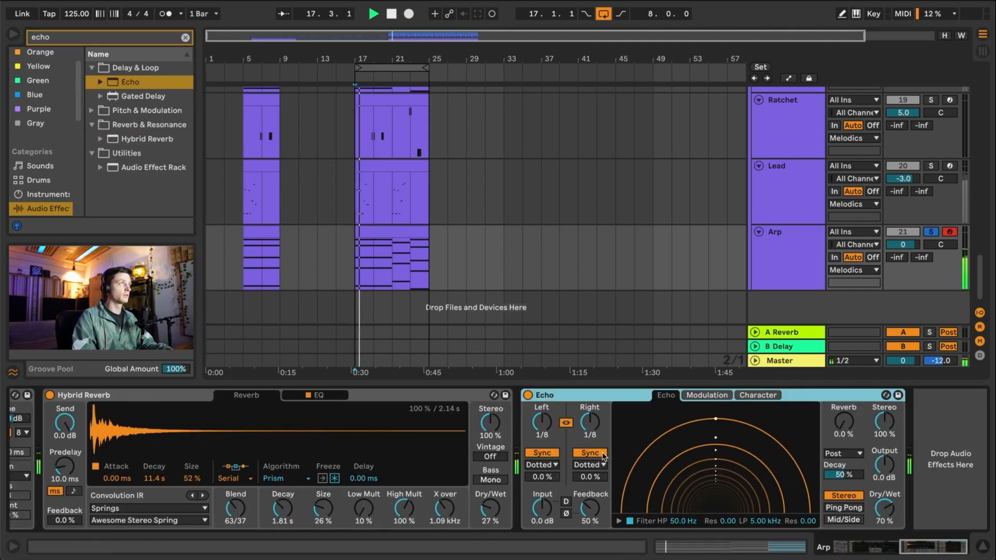
pyautogui.moveTo(590, 477); pyautogui.dragTo(590, 470)
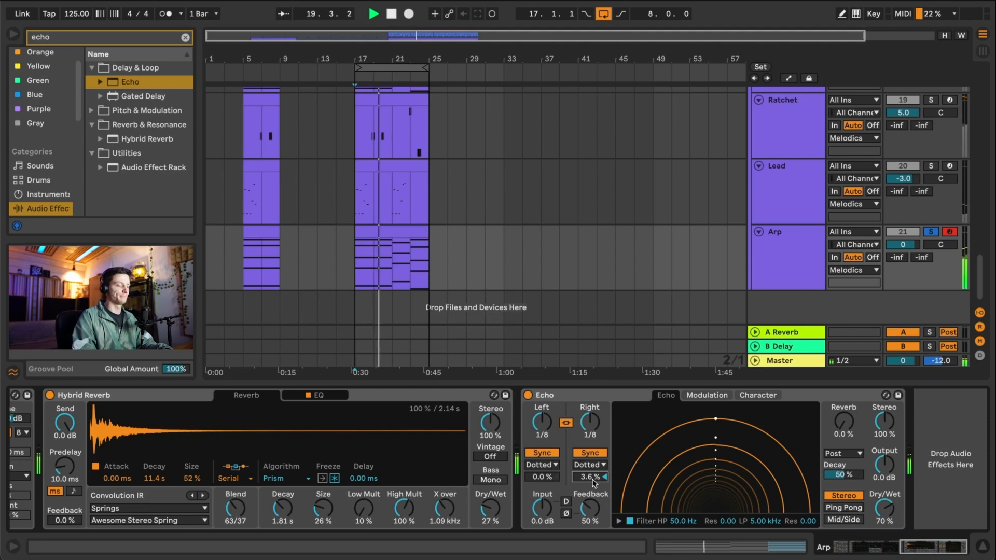
pyautogui.moveTo(889, 509); pyautogui.dragTo(890, 542)
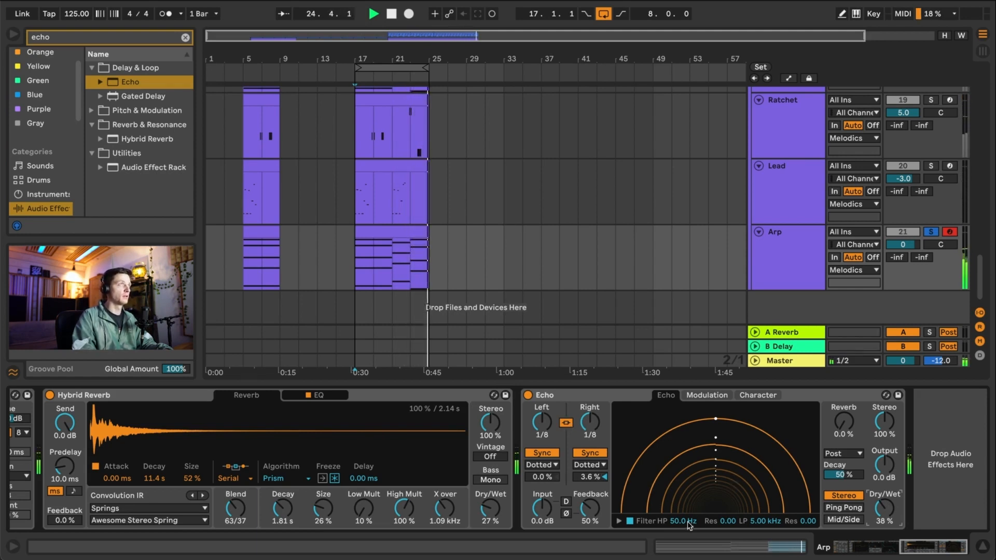
pyautogui.moveTo(684, 521)
pyautogui.mouseDown()
pyautogui.moveTo(683, 539)
pyautogui.moveTo(683, 526)
pyautogui.mouseUp()
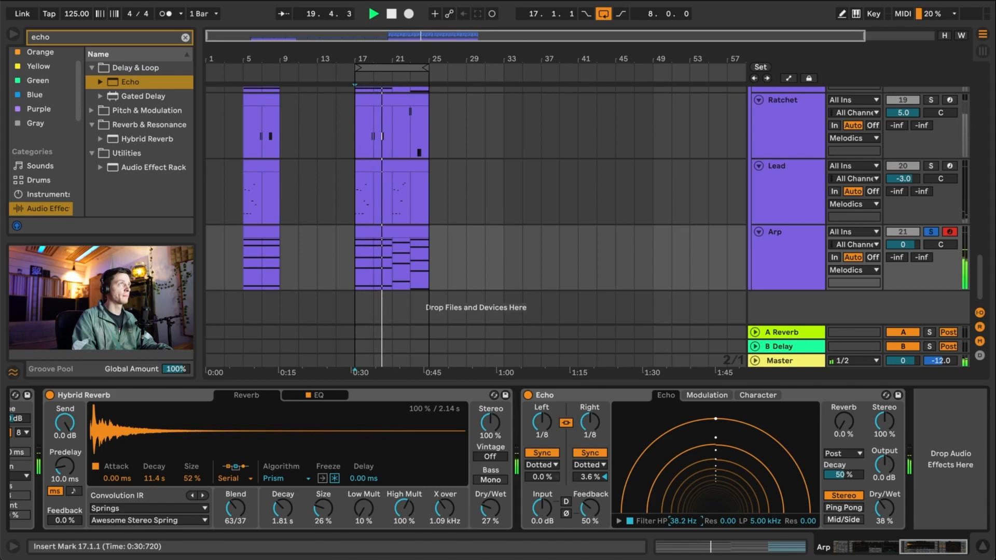
# - Find the Vinyl Distortion effect and add it after the Echo on the Arp track
pyautogui.click(113, 35)
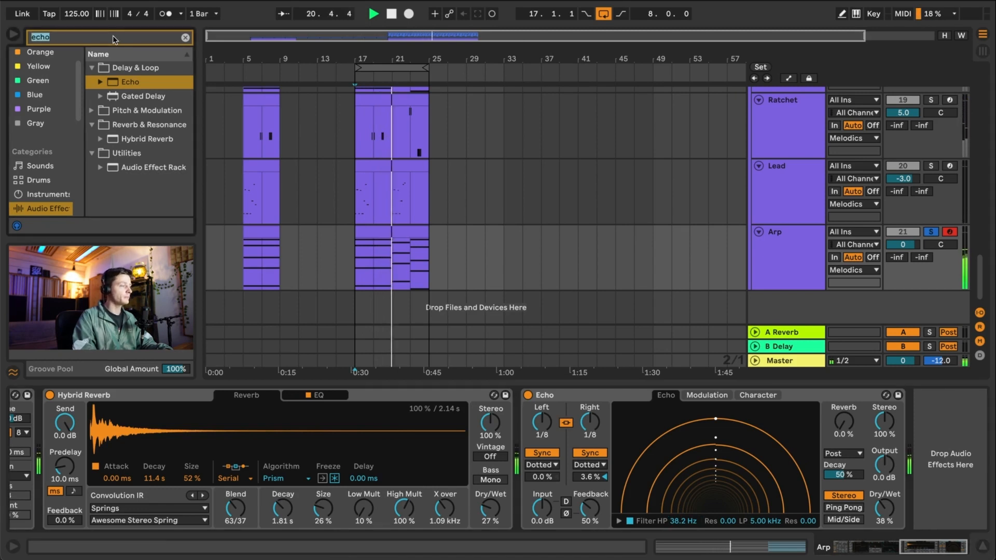
pyautogui.write('vinyl')
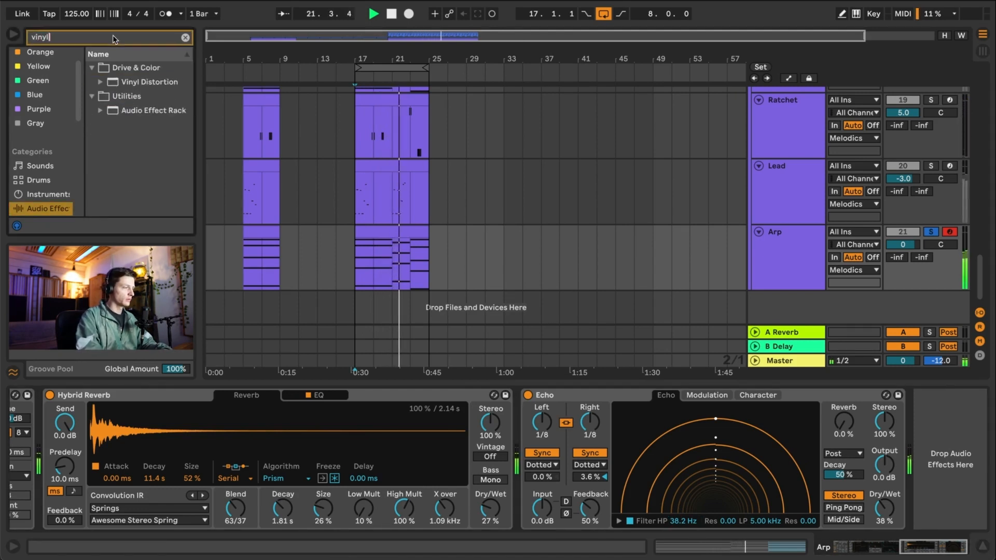
pyautogui.doubleClick(130, 82)
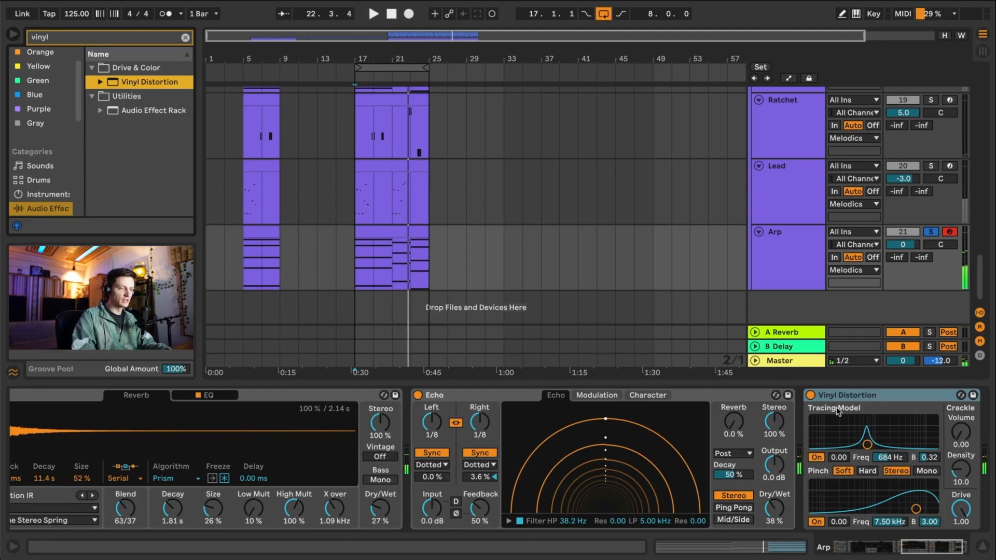
# - Turn off Vinyl Distortion's Tracing Model and set its Pinch to 721 Hz with an amount of 0.08 during playback
pyautogui.click(814, 459)
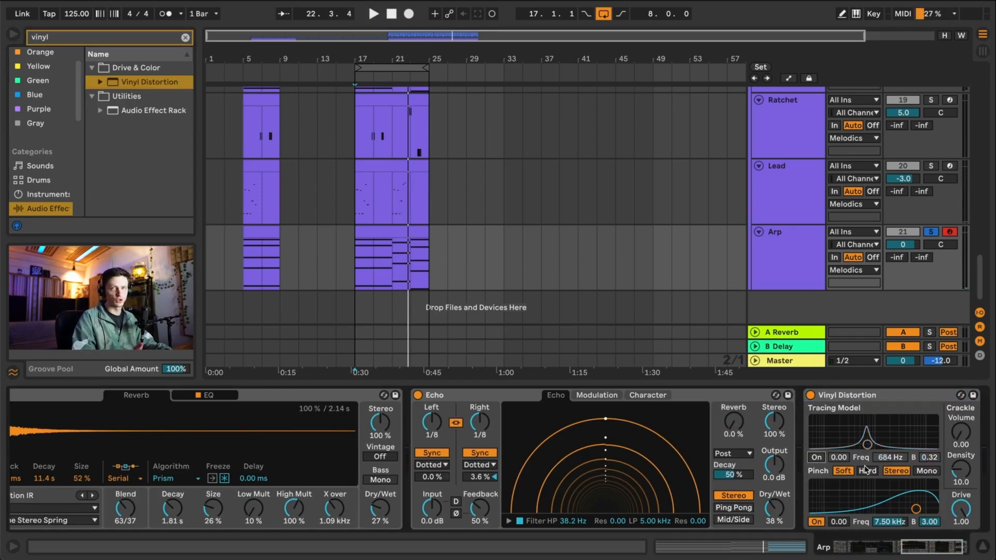
pyautogui.moveTo(884, 507); pyautogui.dragTo(870, 499)
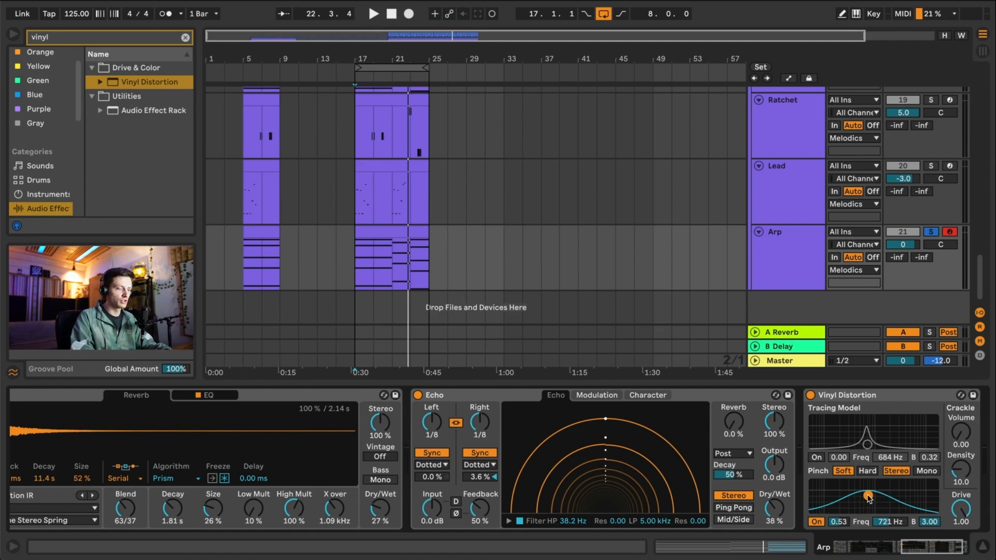
pyautogui.press('space')
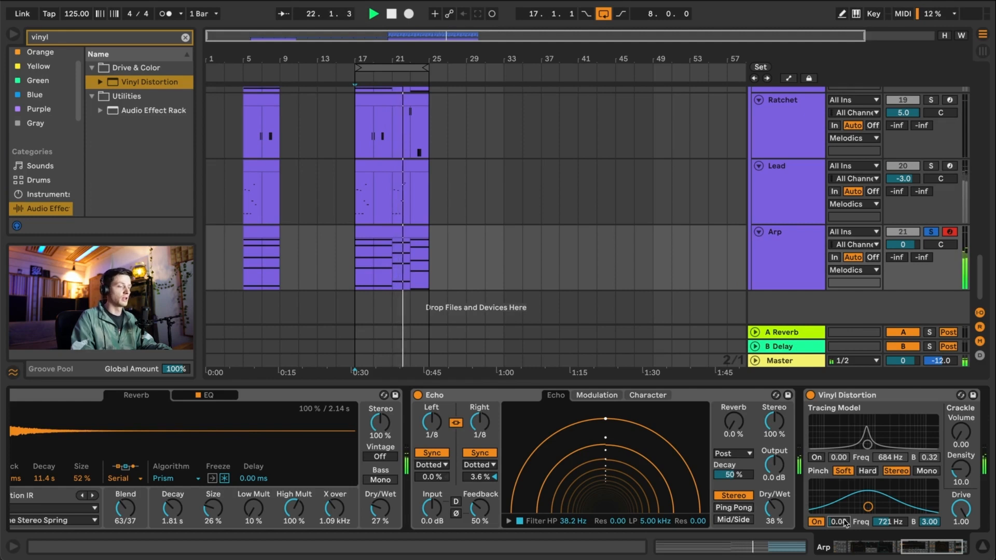
# - Compare the Arp with and without Vinyl Distortion, and soloed against the full mix
pyautogui.click(811, 396)
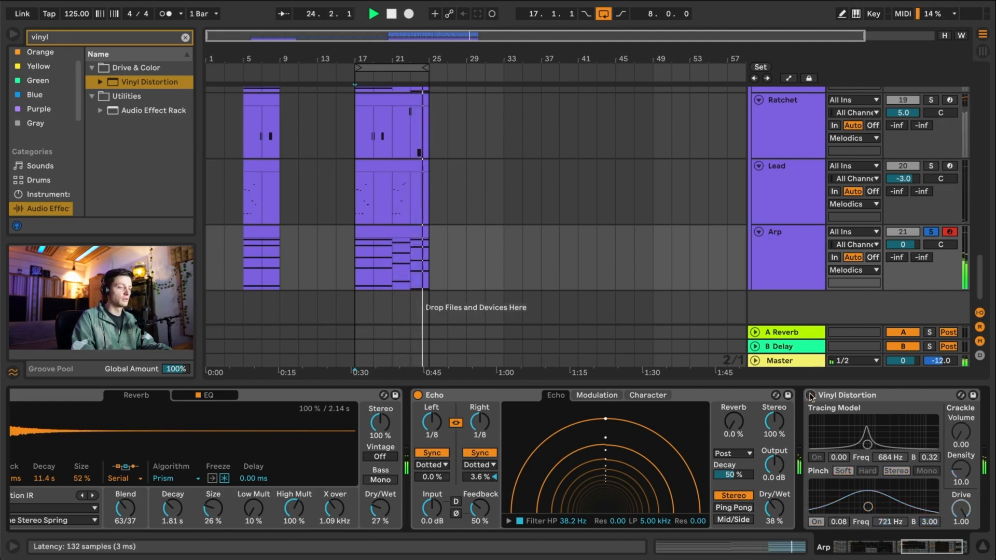
pyautogui.click(811, 396)
pyautogui.click(931, 232)
pyautogui.click(932, 232)
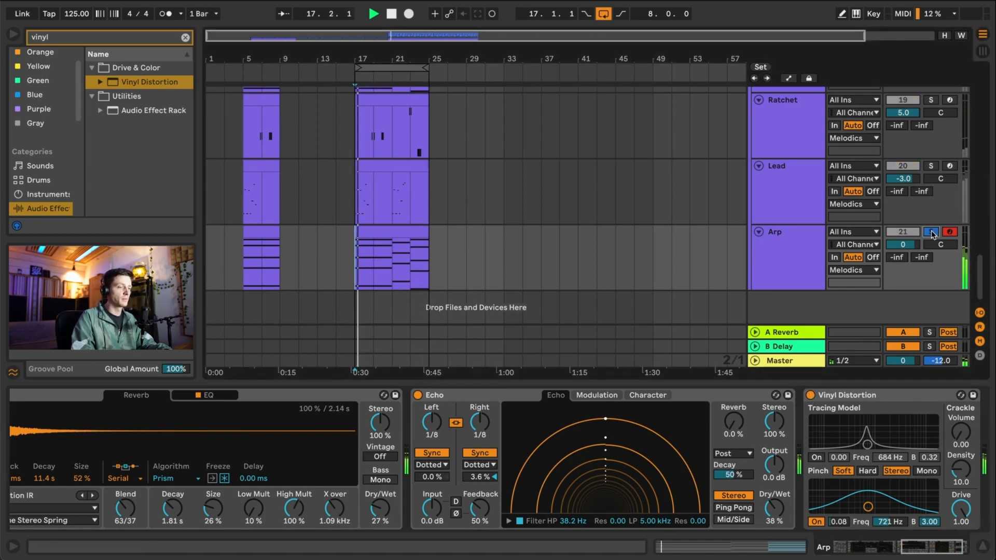
# - Add an EQ Eight after the Vinyl Distortion on the Arp track and play the loop
pyautogui.click(818, 397)
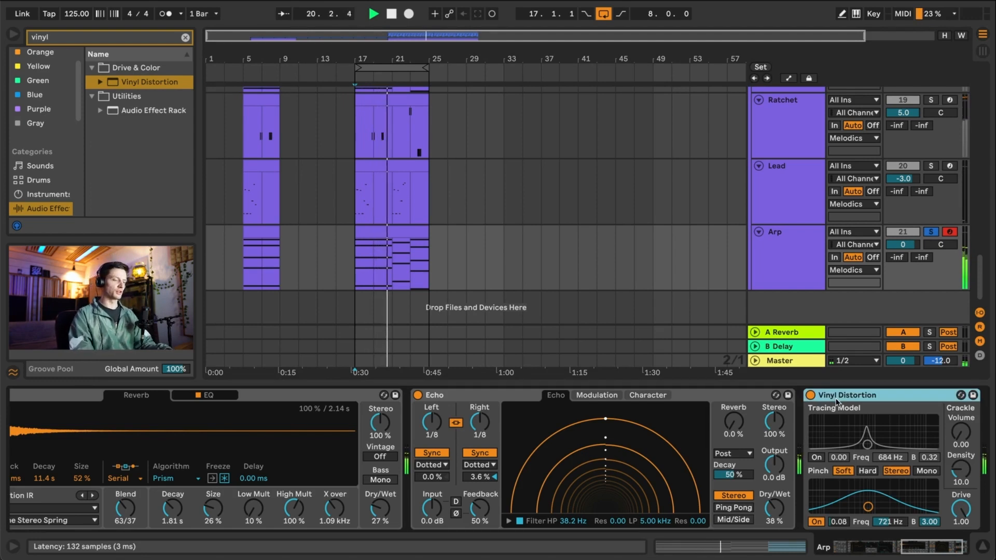
pyautogui.hscroll(2, 837, 401)
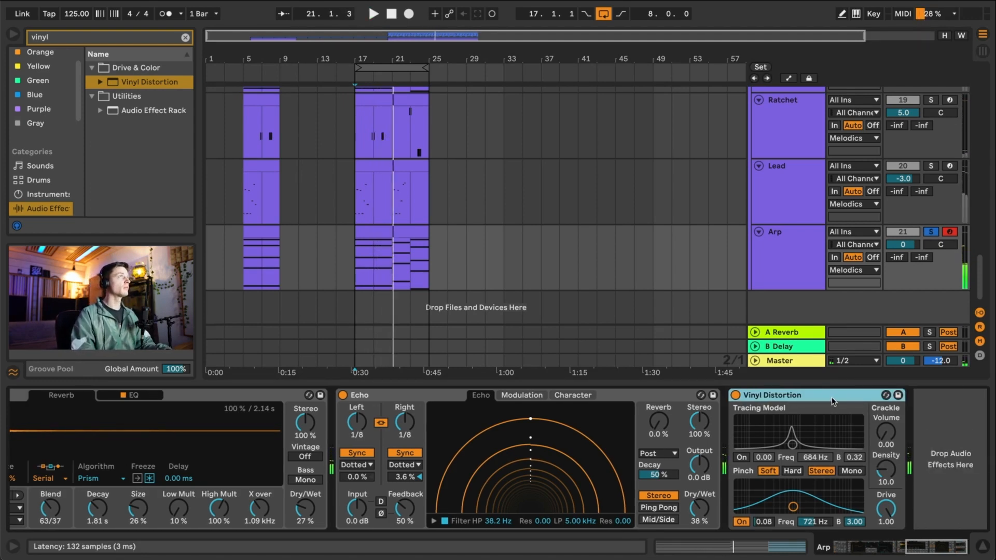
pyautogui.click(150, 39)
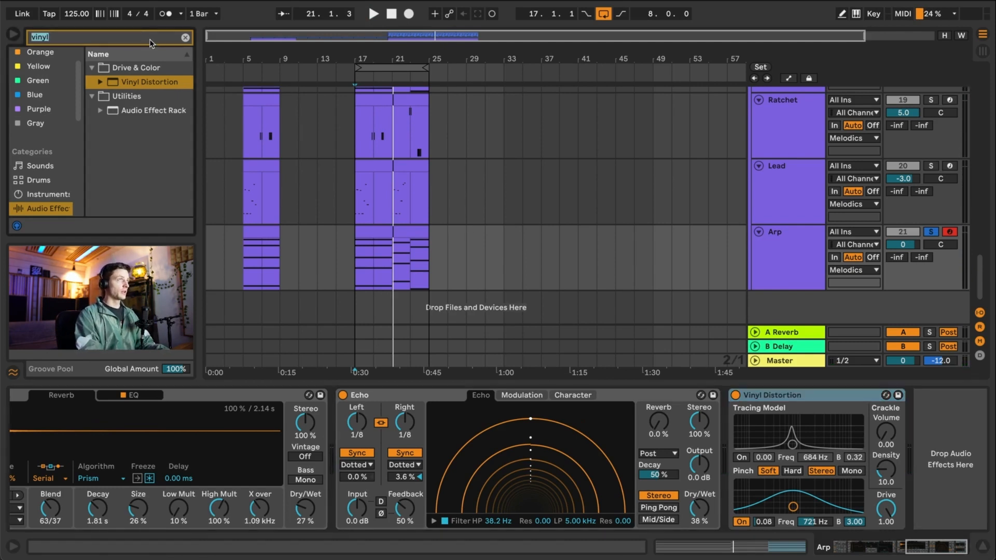
pyautogui.write('eq')
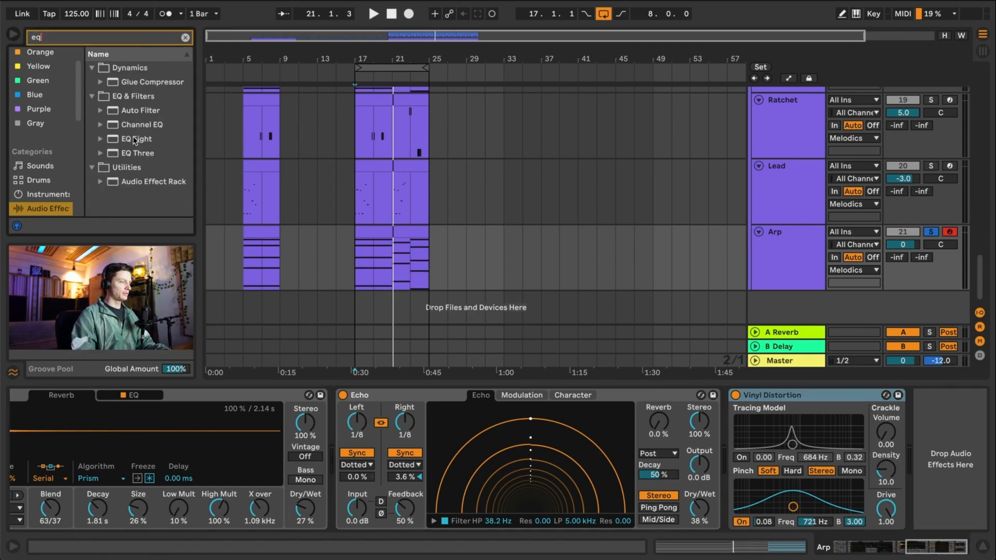
pyautogui.moveTo(136, 138); pyautogui.dragTo(303, 233)
pyautogui.press('space')
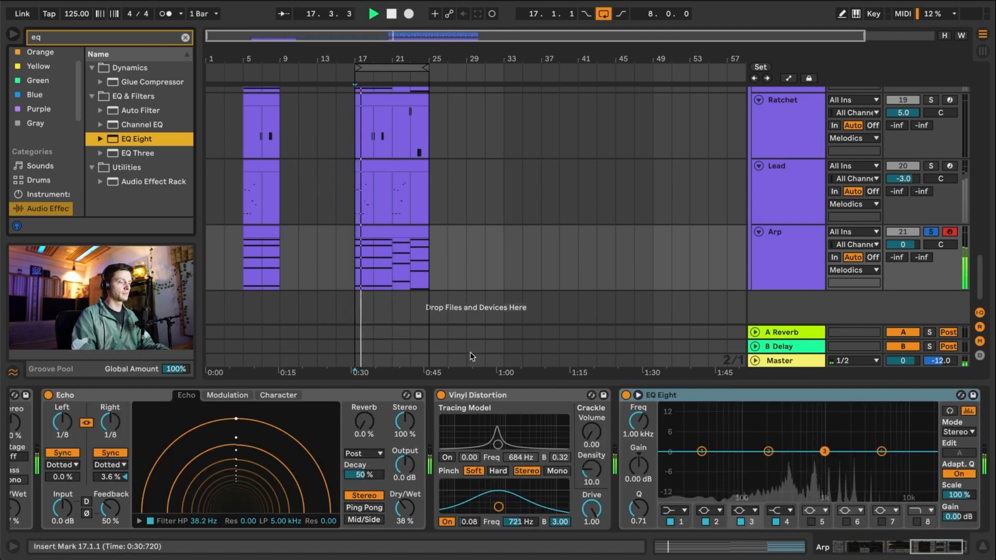
# - In EQ Eight, make band 1 a low cut at about 100 Hz and boost band 2 by 2.60 dB at 2.97 kHz
pyautogui.click(674, 511)
pyautogui.click(675, 422)
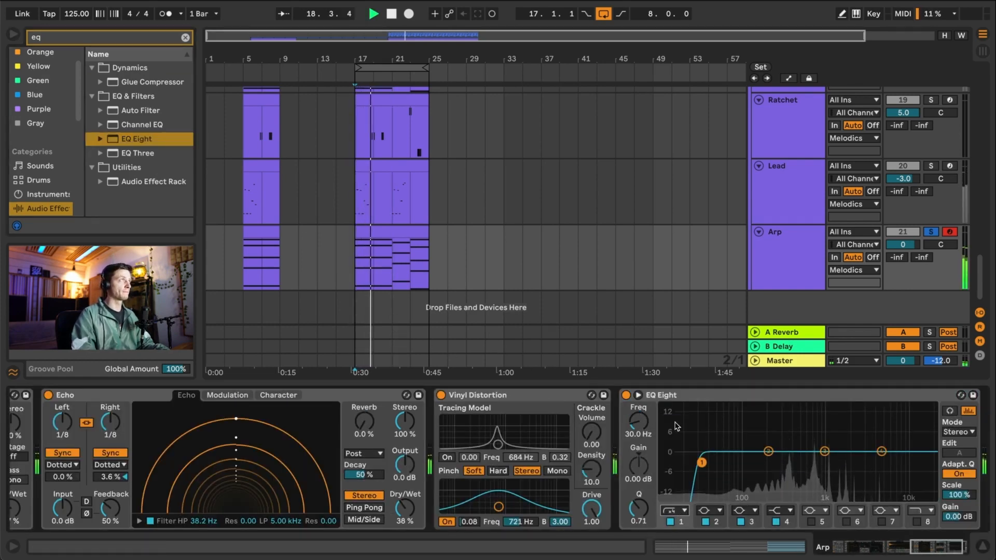
pyautogui.moveTo(701, 463); pyautogui.dragTo(863, 444)
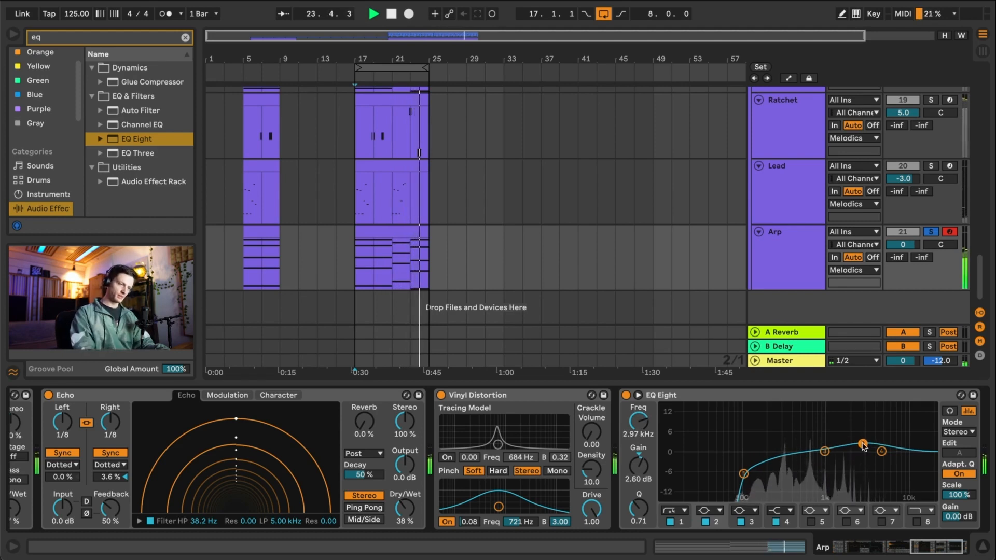
pyautogui.scroll(-3, 780, 398)
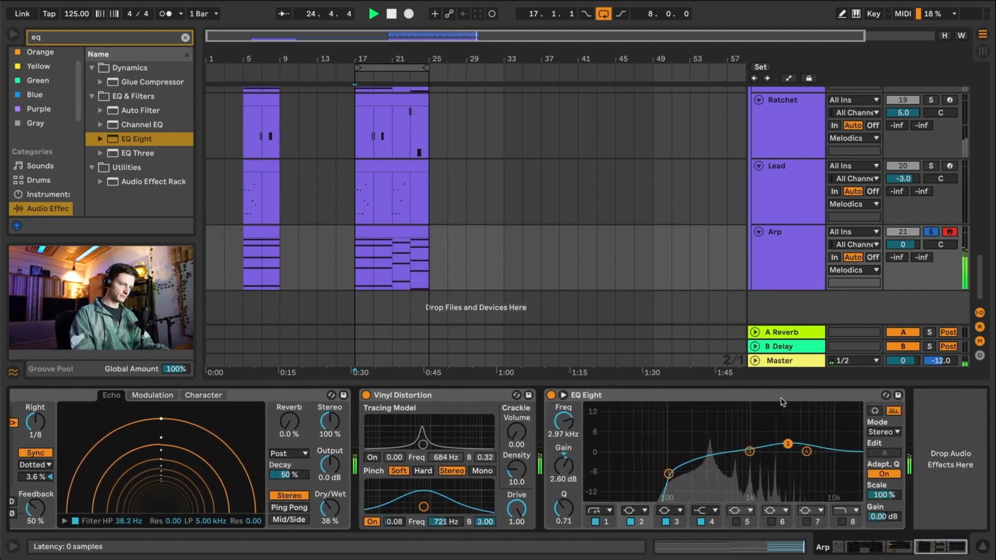
# - Unsolo the Arp track and set the EQ Eight's output gain to 4.00 dB
pyautogui.click(932, 232)
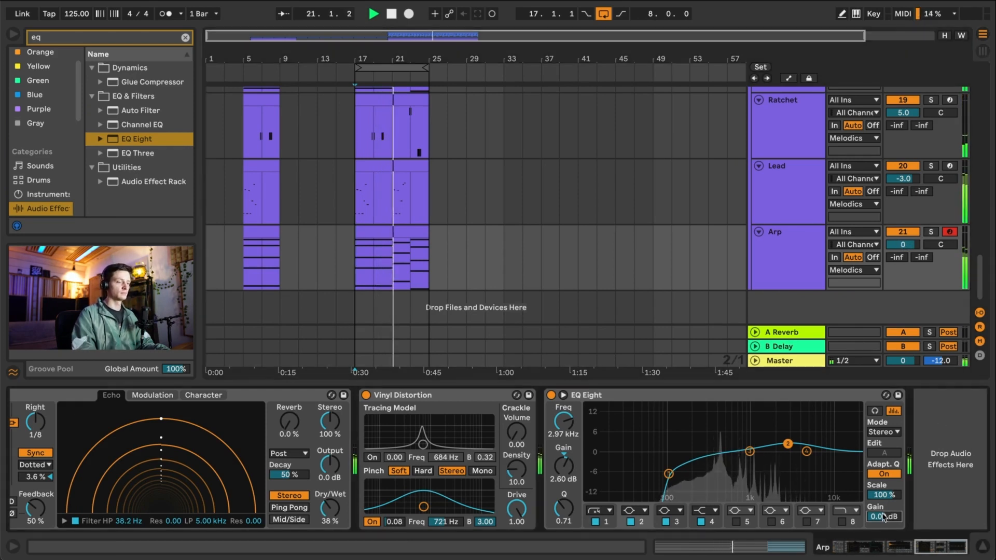
pyautogui.moveTo(884, 519); pyautogui.dragTo(886, 436)
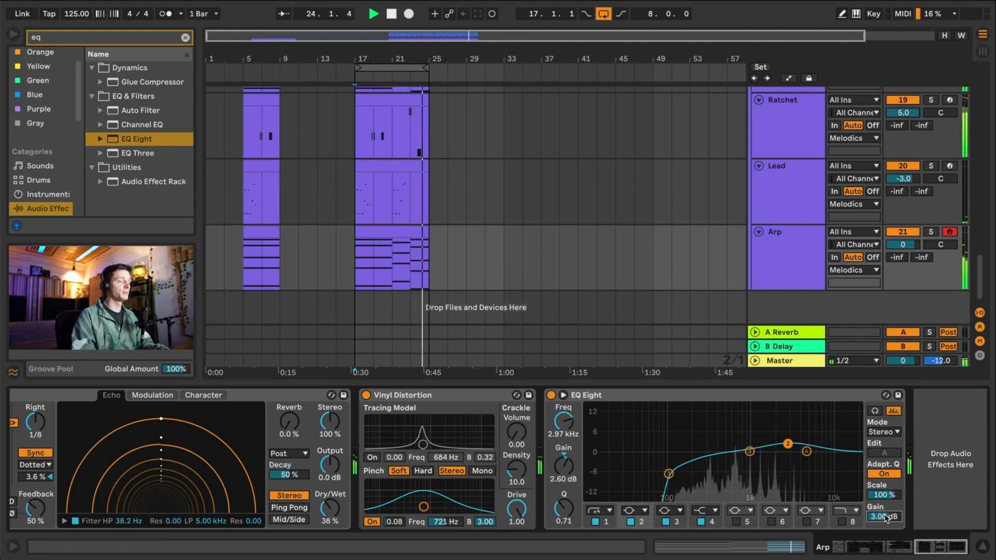
pyautogui.moveTo(885, 519); pyautogui.dragTo(886, 493)
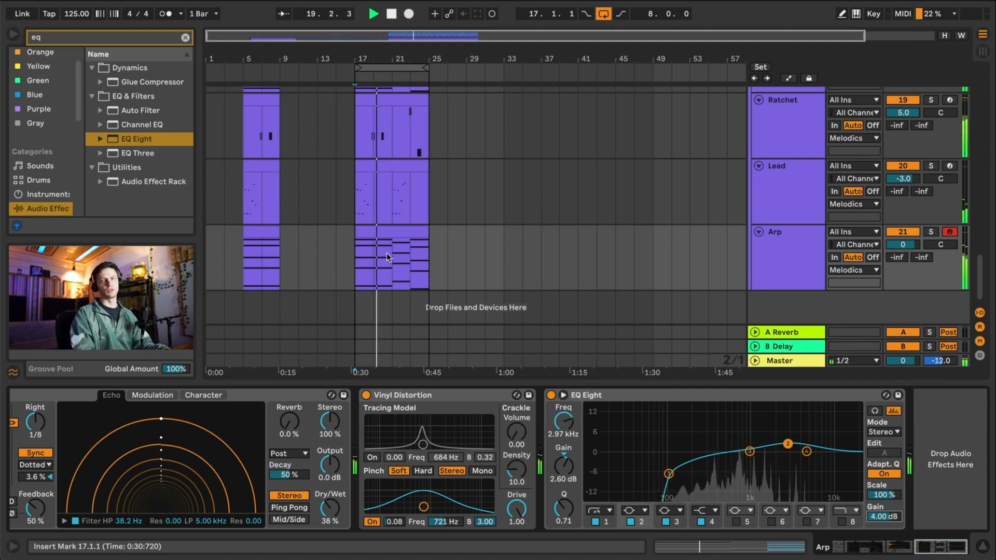
pyautogui.click(654, 272)
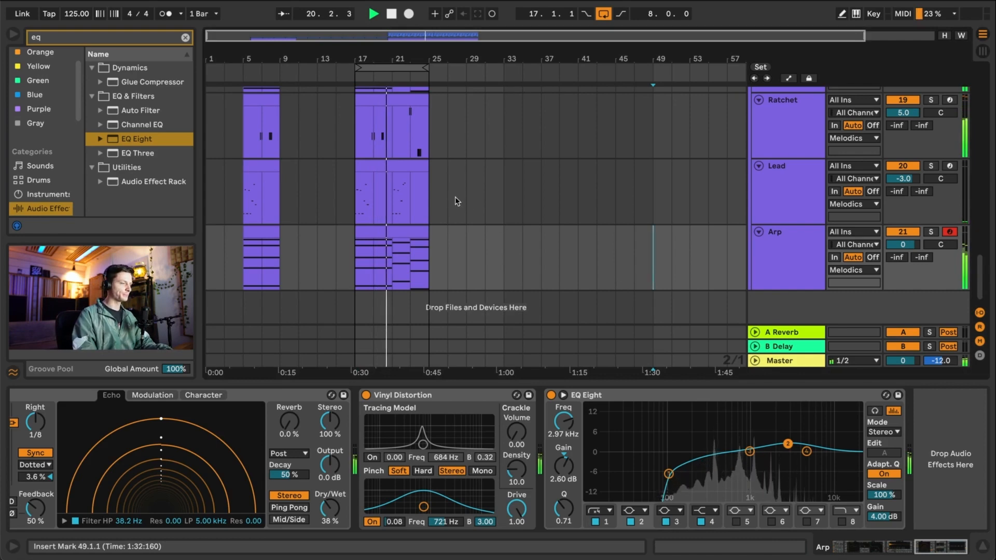
pyautogui.scroll(-1, 456, 202)
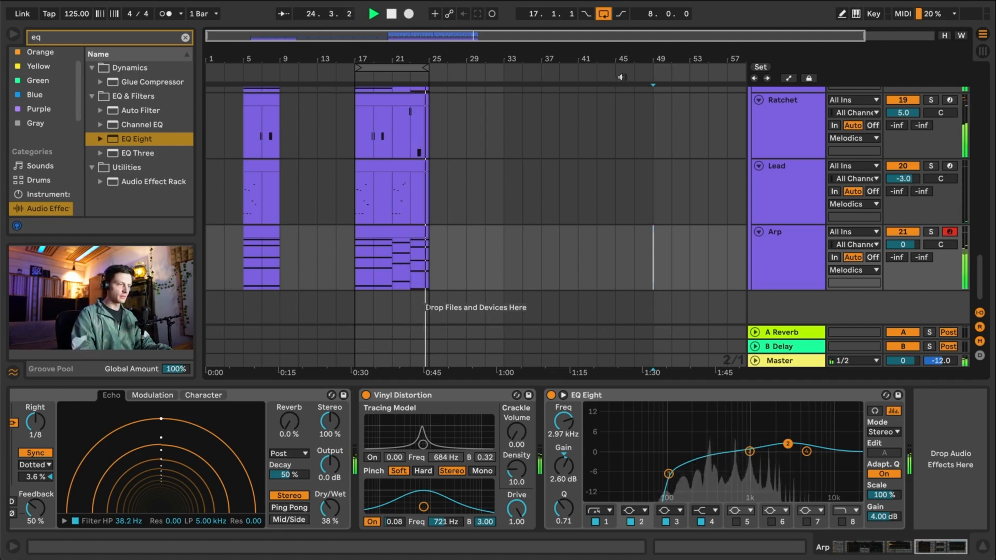
pyautogui.click(779, 235)
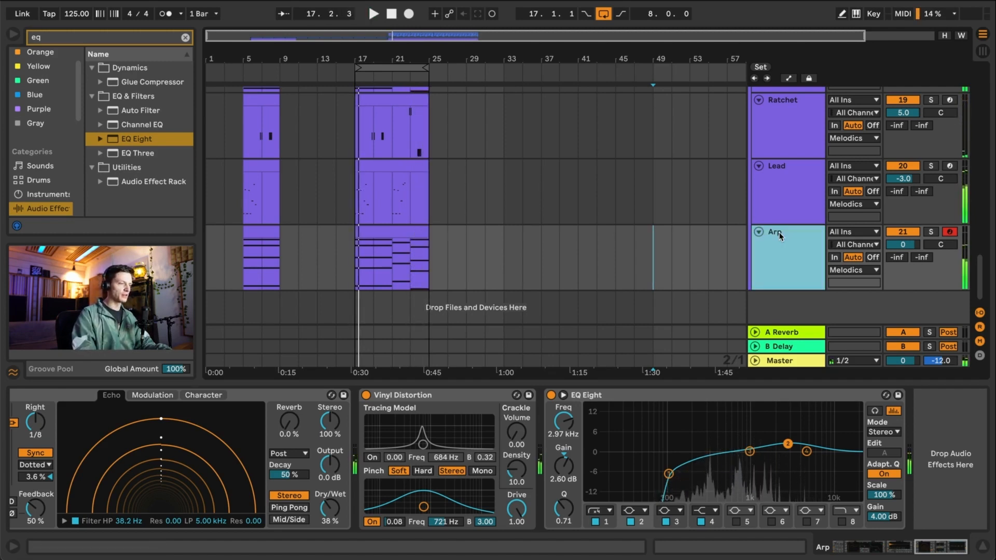
pyautogui.scroll(10, 547, 203)
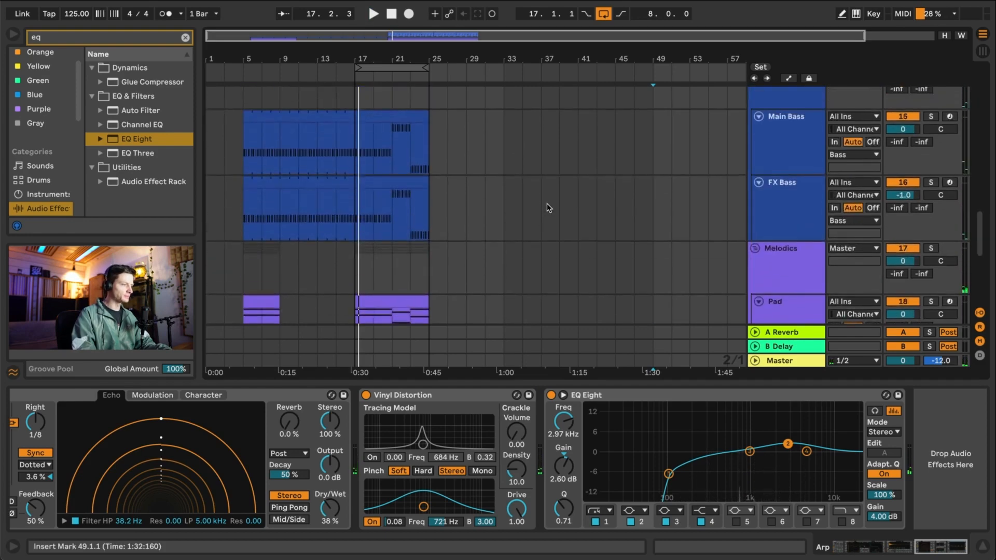
pyautogui.scroll(-10, 408, 240)
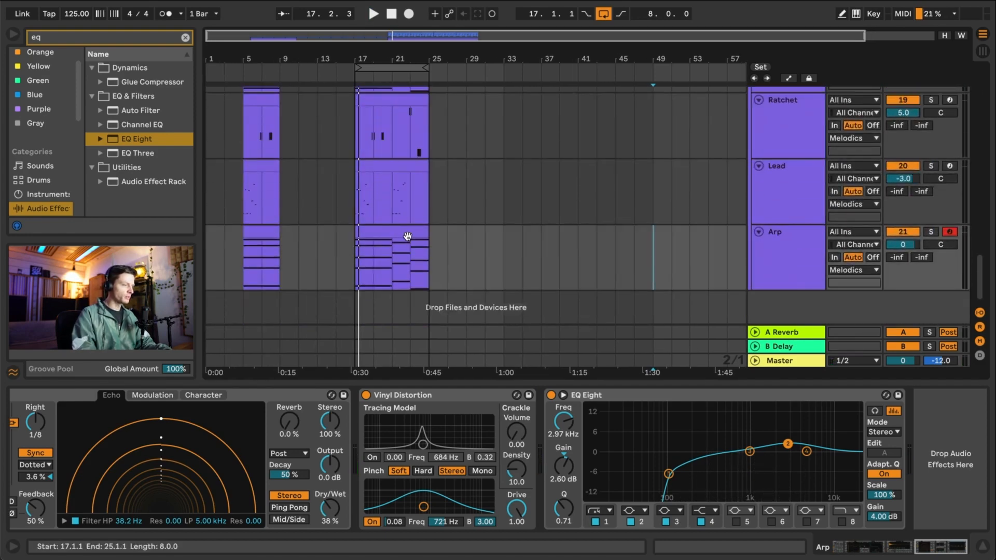
pyautogui.click(396, 230)
pyautogui.click(401, 171)
pyautogui.click(509, 258)
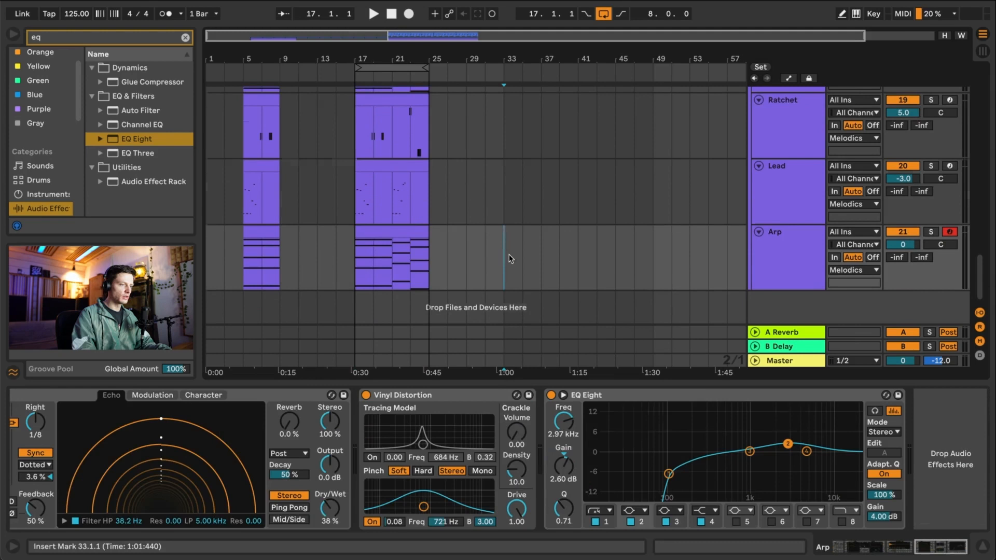
# - Play the section from bar 17 and compare the Arp soloed and within the full mix
pyautogui.click(772, 252)
pyautogui.click(356, 258)
pyautogui.press('space')
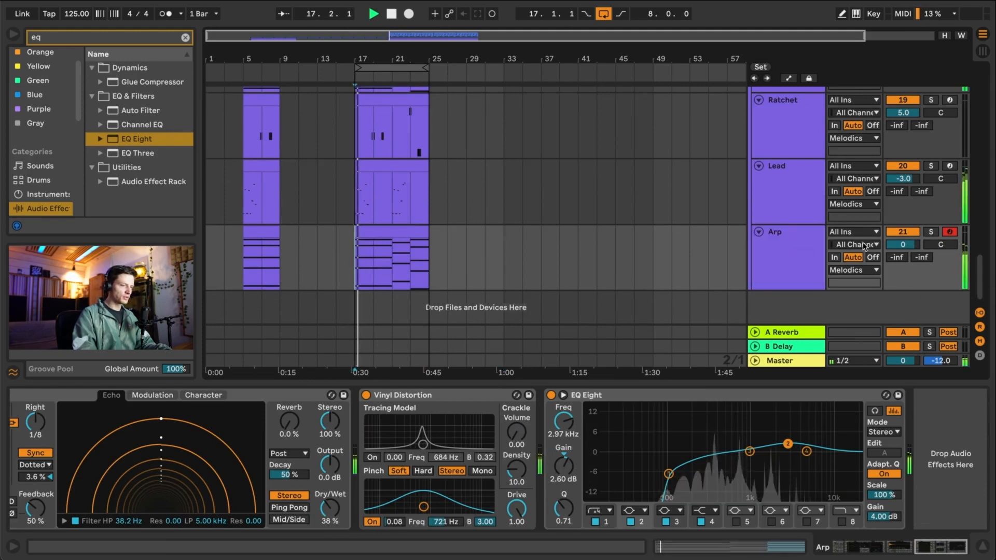
pyautogui.click(930, 233)
pyautogui.click(930, 232)
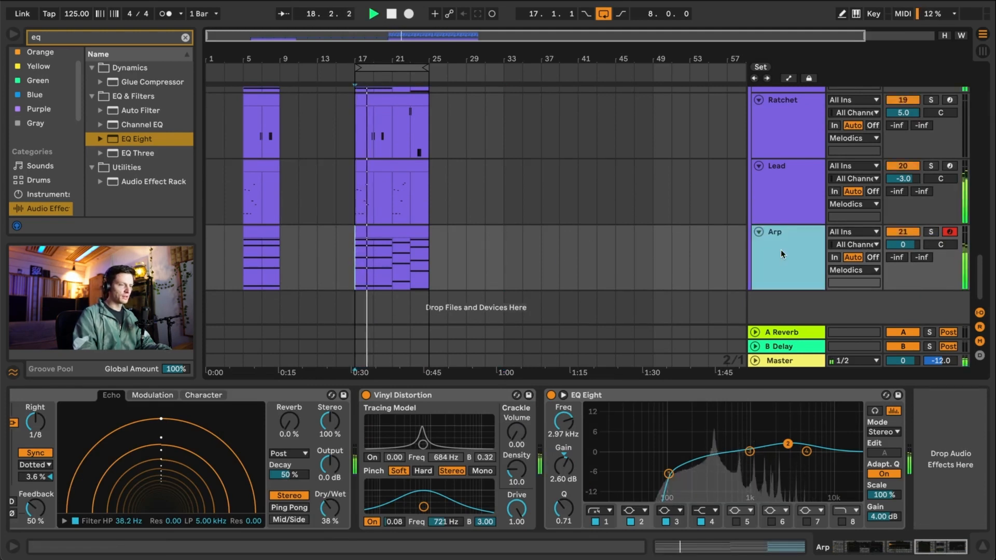
# - Stop playback, insert a new MIDI track below the Arp track and load the Serum VST plug-in on it
pyautogui.press('space')
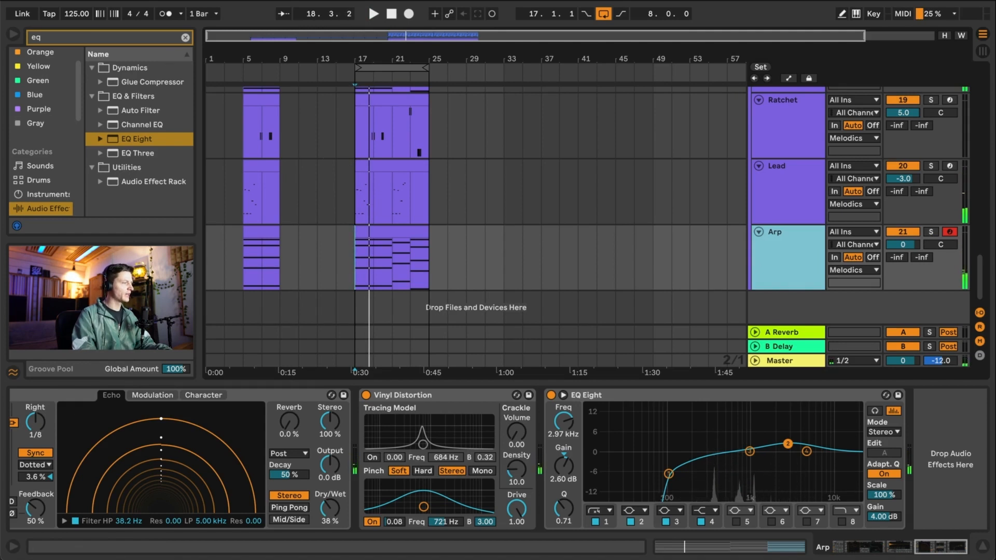
pyautogui.click(120, 0)
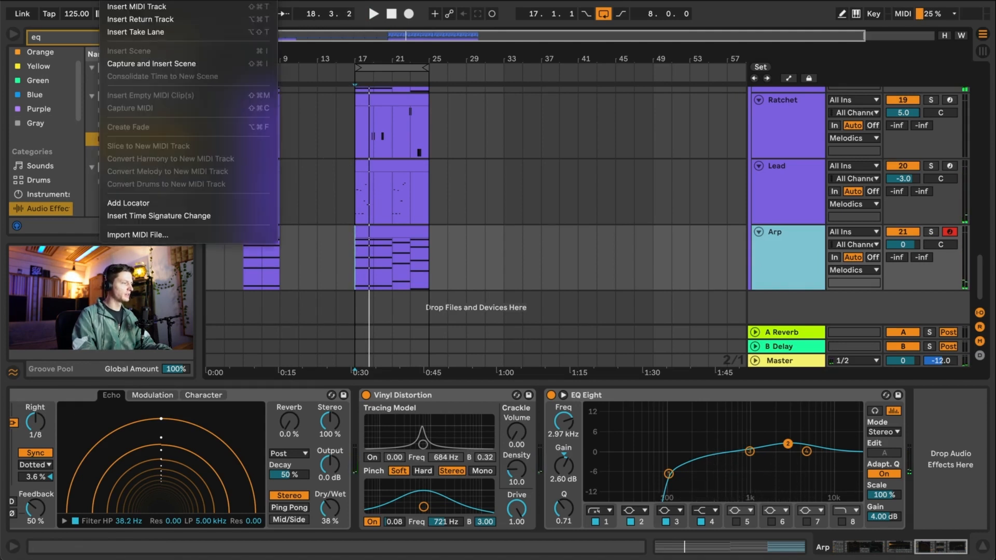
pyautogui.click(133, 6)
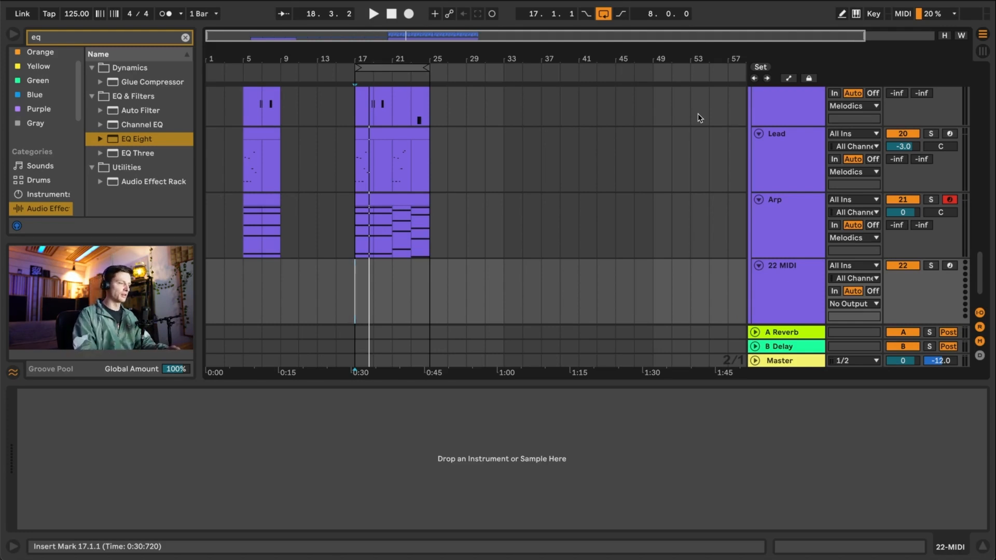
pyautogui.click(89, 43)
pyautogui.write('serum')
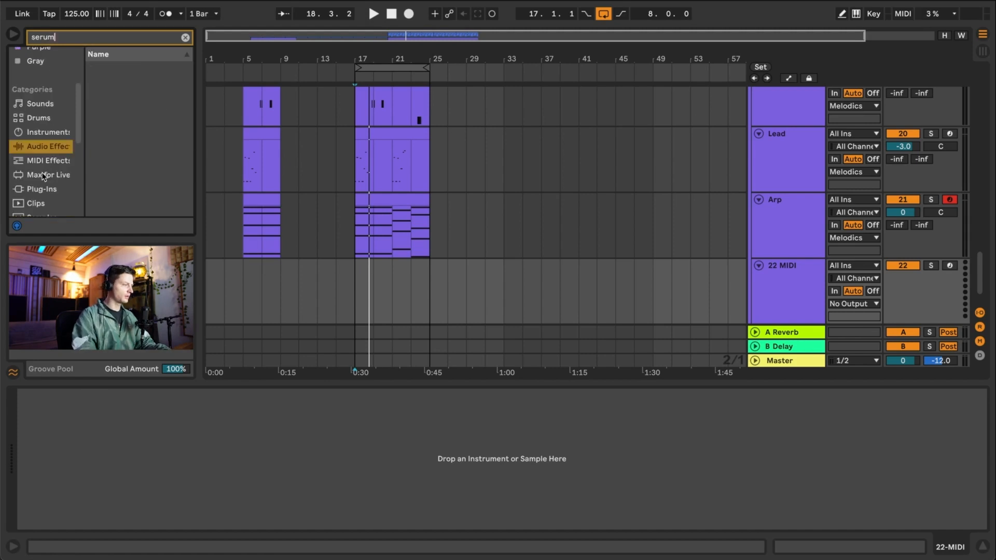
pyautogui.click(41, 188)
pyautogui.doubleClick(117, 95)
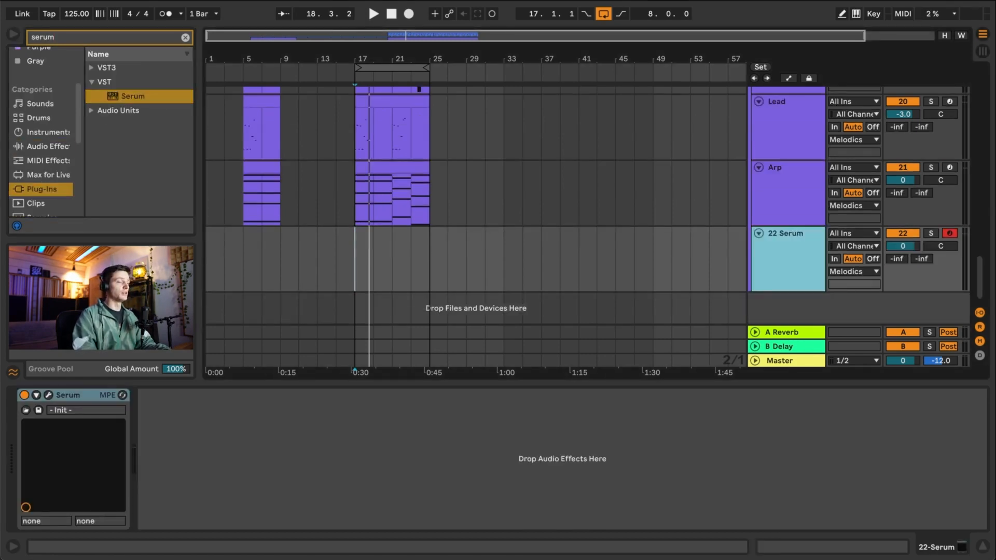
# - Create a MIDI clip from bar 17 to 25 on the Serum track with four sixteenth-note F#3 hits looping every beat
pyautogui.moveTo(409, 236); pyautogui.dragTo(422, 236)
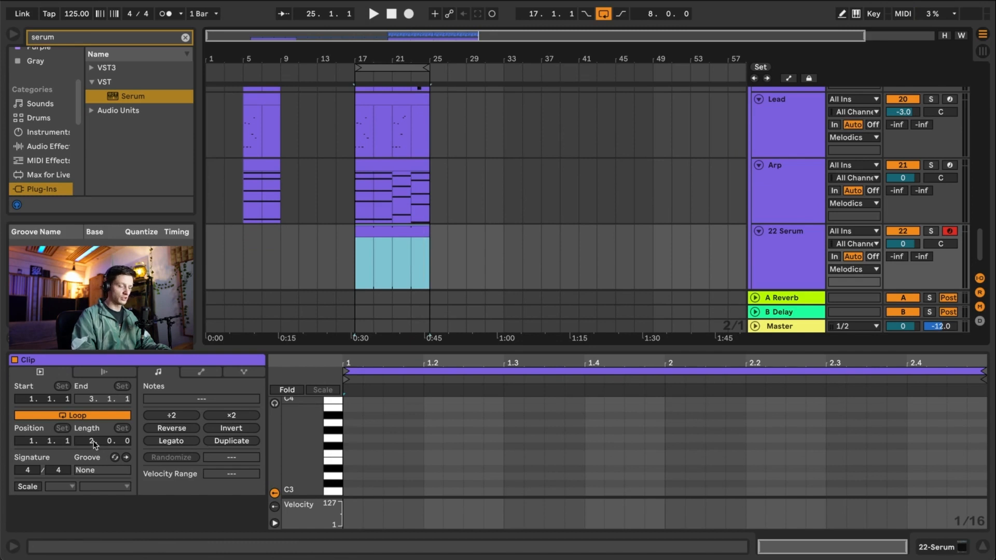
pyautogui.moveTo(90, 444); pyautogui.dragTo(89, 446)
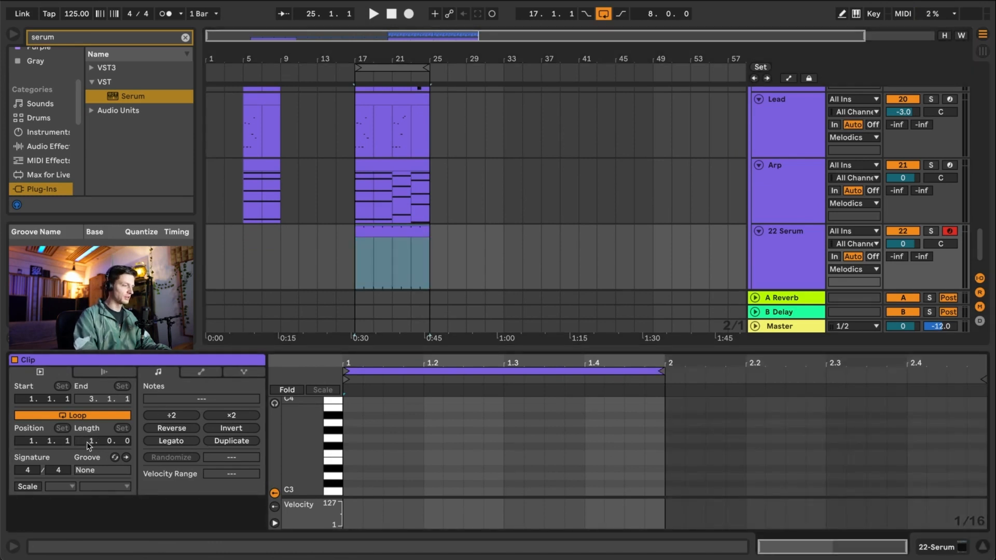
pyautogui.doubleClick(353, 446)
pyautogui.press('super+d')
pyautogui.press('super+d')
pyautogui.press('super+d')
pyautogui.moveTo(126, 441); pyautogui.dragTo(126, 459)
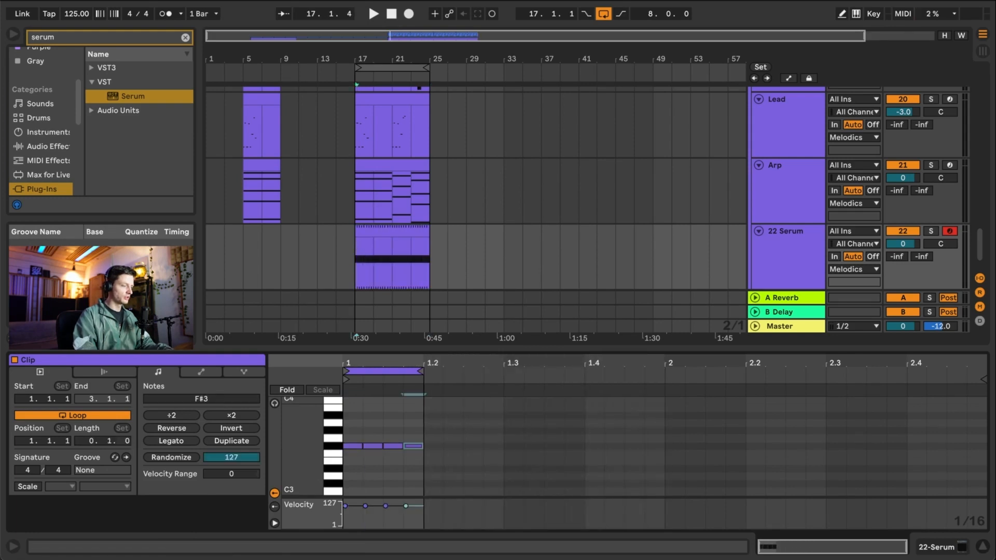
# - Shape the velocities of the four F#3 notes into a rising ramp and set the Serum track volume to -7.7 dB during playback
pyautogui.moveTo(385, 506)
pyautogui.mouseDown()
pyautogui.moveTo(355, 522)
pyautogui.moveTo(388, 512)
pyautogui.mouseUp()
pyautogui.press('space')
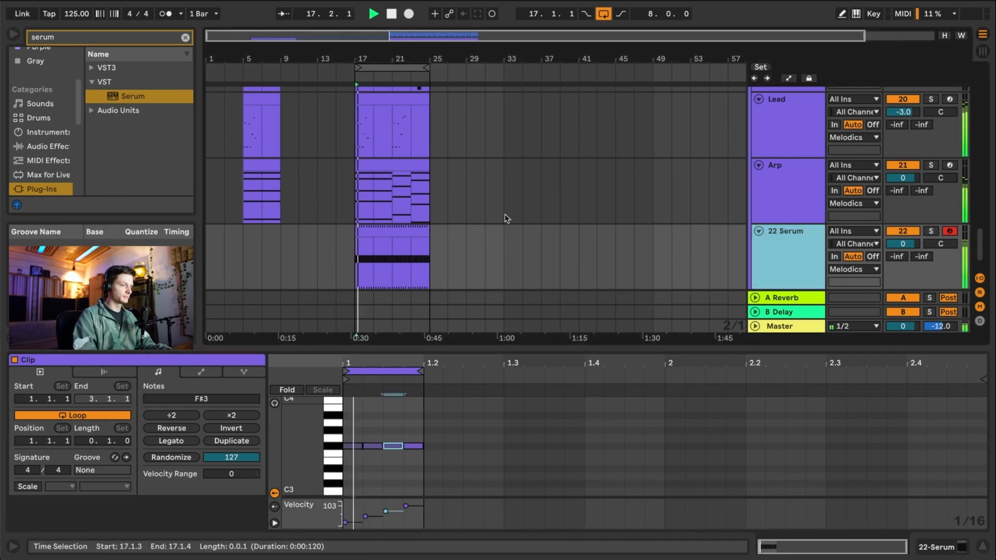
pyautogui.moveTo(903, 244); pyautogui.dragTo(904, 255)
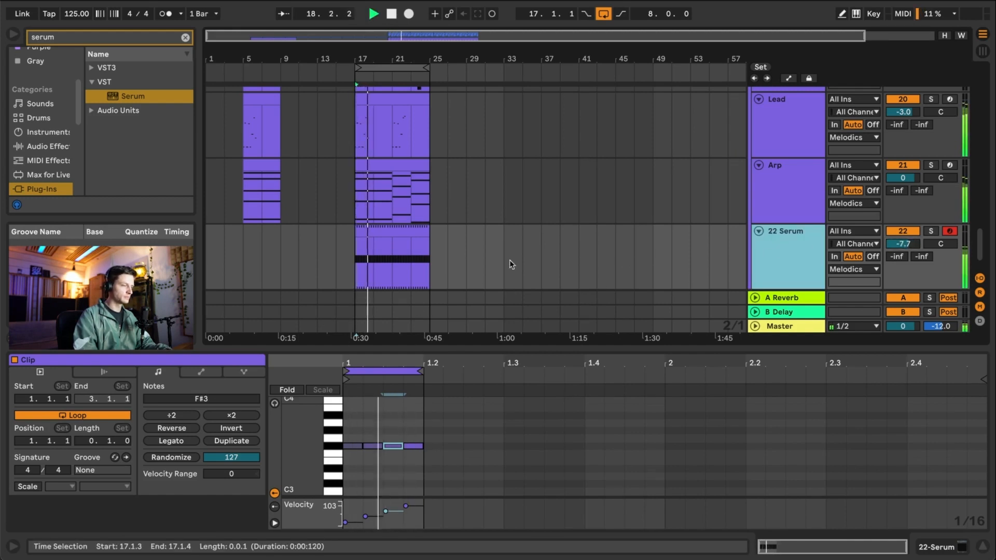
pyautogui.click(757, 258)
pyautogui.press('space')
# - Open Serum, enable its MG Low 12 filter, assign velocity to modulate the filter cutoff, and play the loop
pyautogui.click(49, 396)
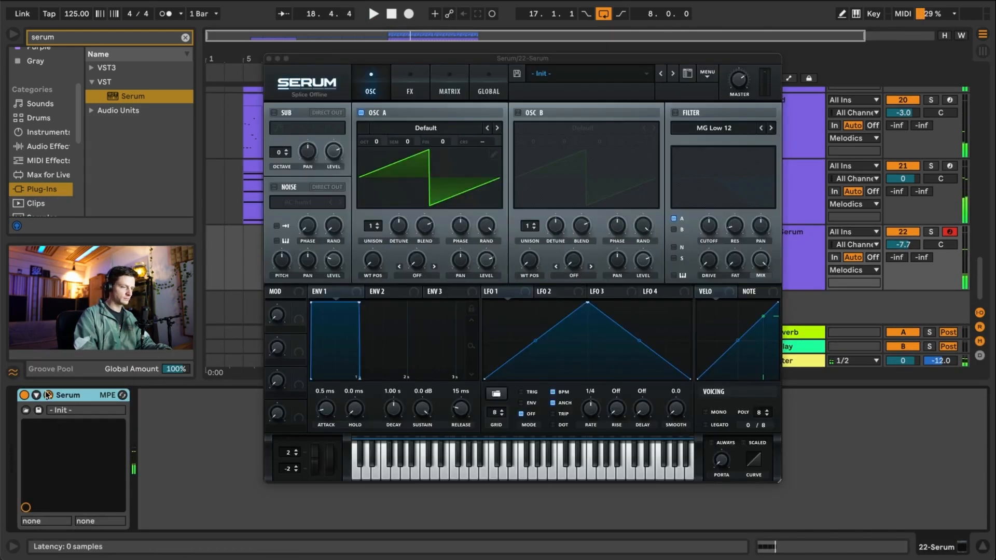
pyautogui.click(732, 291)
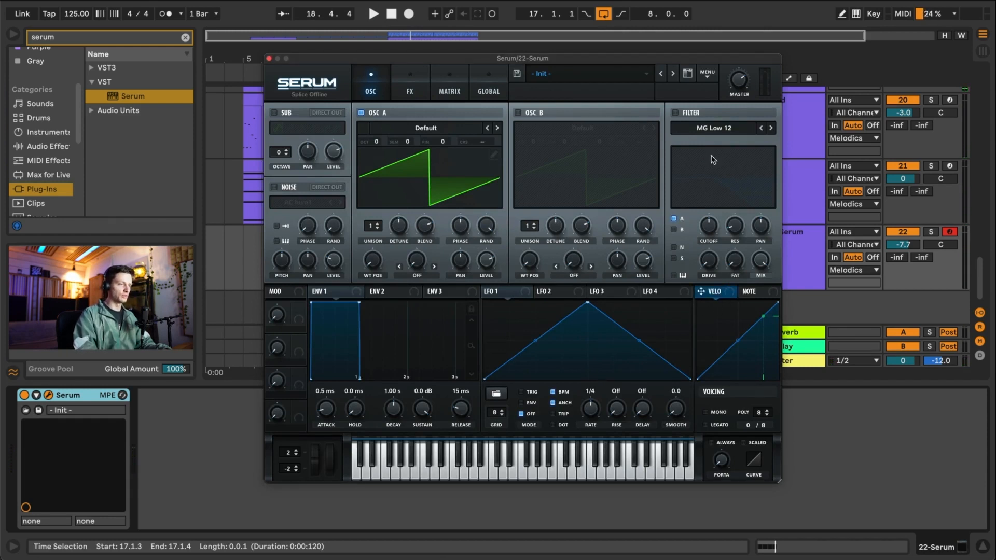
pyautogui.click(675, 113)
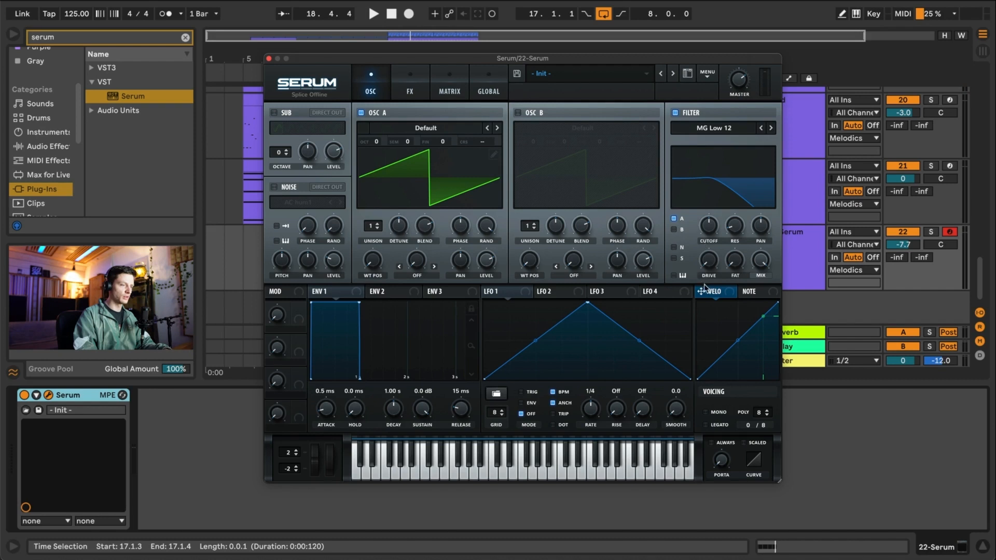
pyautogui.moveTo(703, 288); pyautogui.dragTo(708, 225)
pyautogui.press('space')
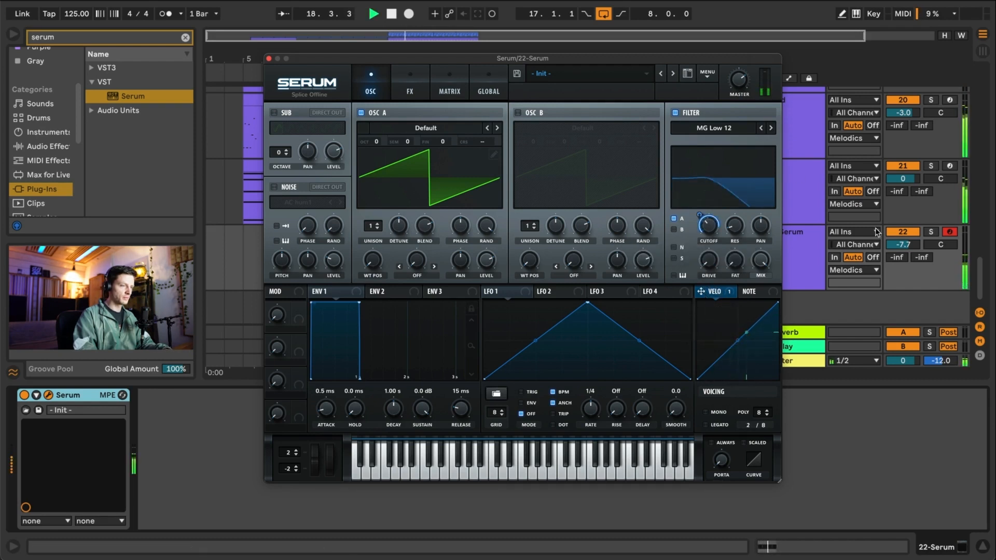
# - Raise the Serum track volume to 0.4 dB while listening, stop playback and close the Serum window
pyautogui.moveTo(904, 244); pyautogui.dragTo(903, 221)
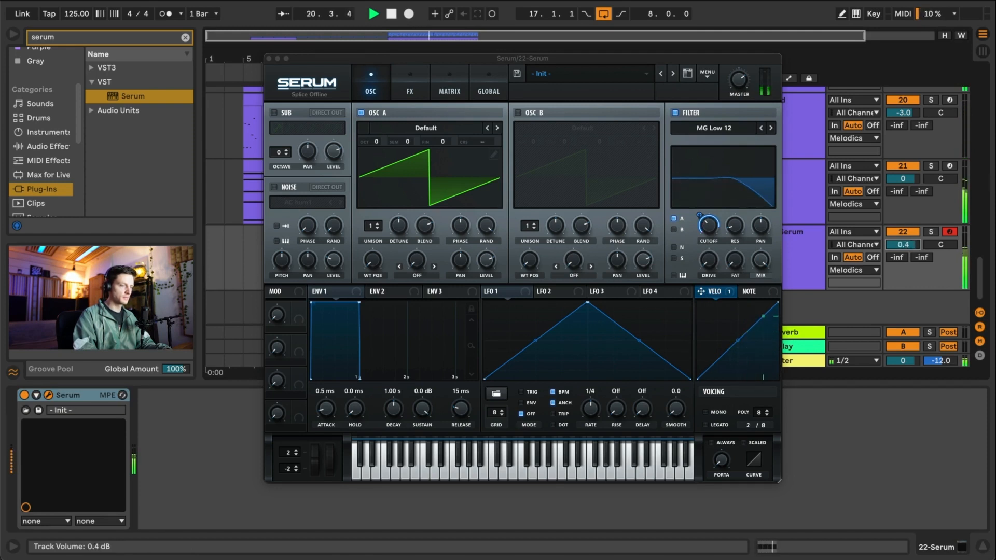
pyautogui.press('space')
pyautogui.click(673, 218)
pyautogui.click(456, 62)
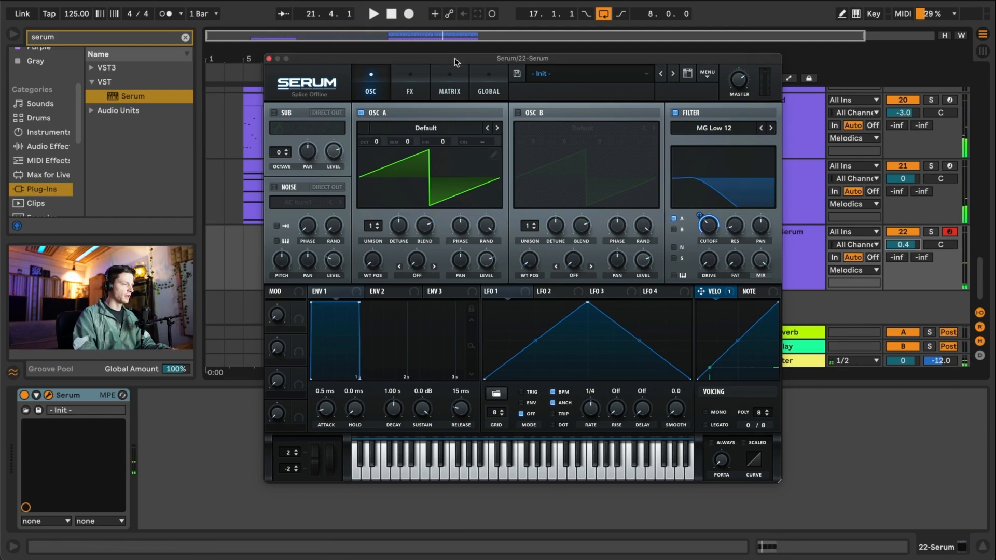
pyautogui.click(269, 58)
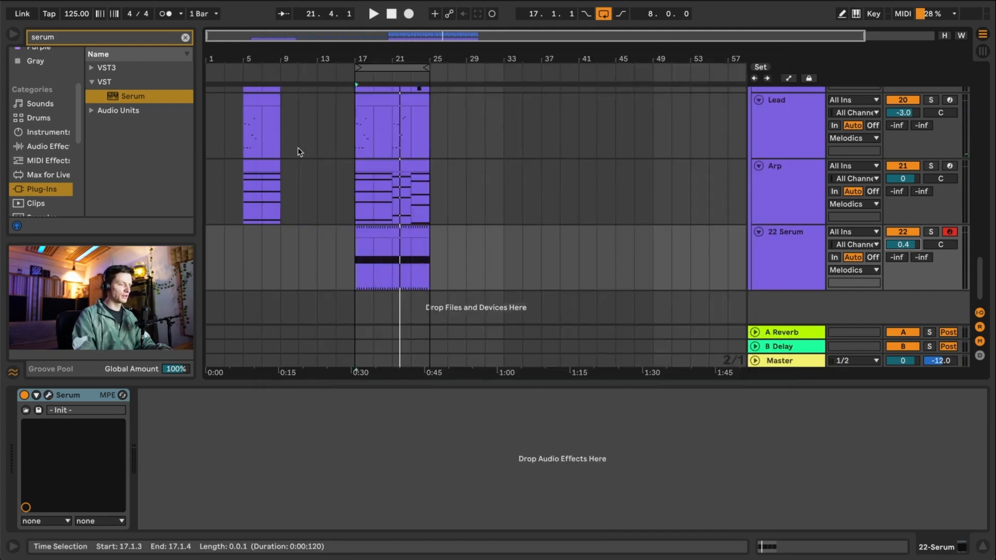
pyautogui.click(374, 250)
pyautogui.click(358, 232)
pyautogui.click(362, 264)
pyautogui.scroll(5, 363, 264)
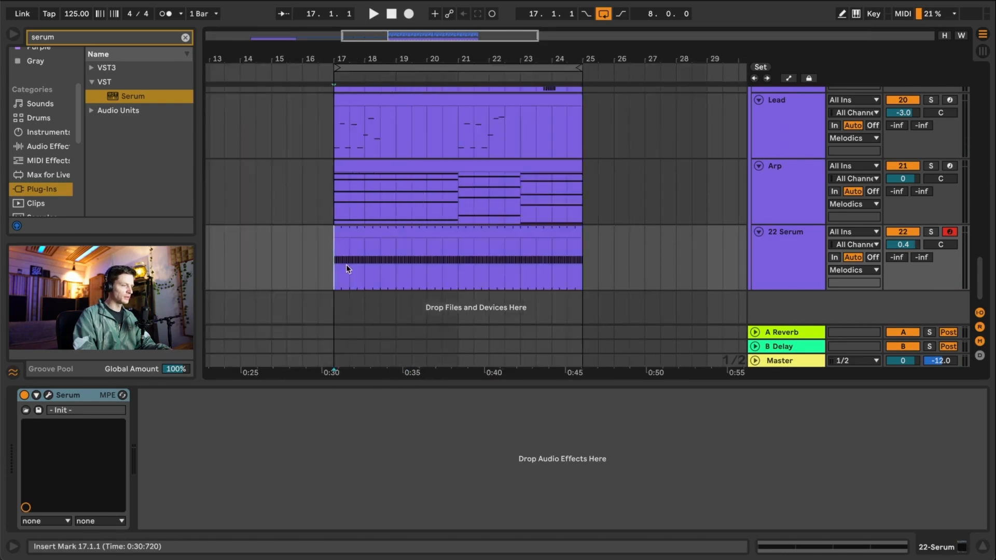
pyautogui.scroll(-5, 347, 266)
pyautogui.scroll(3, 346, 266)
pyautogui.scroll(-3, 347, 266)
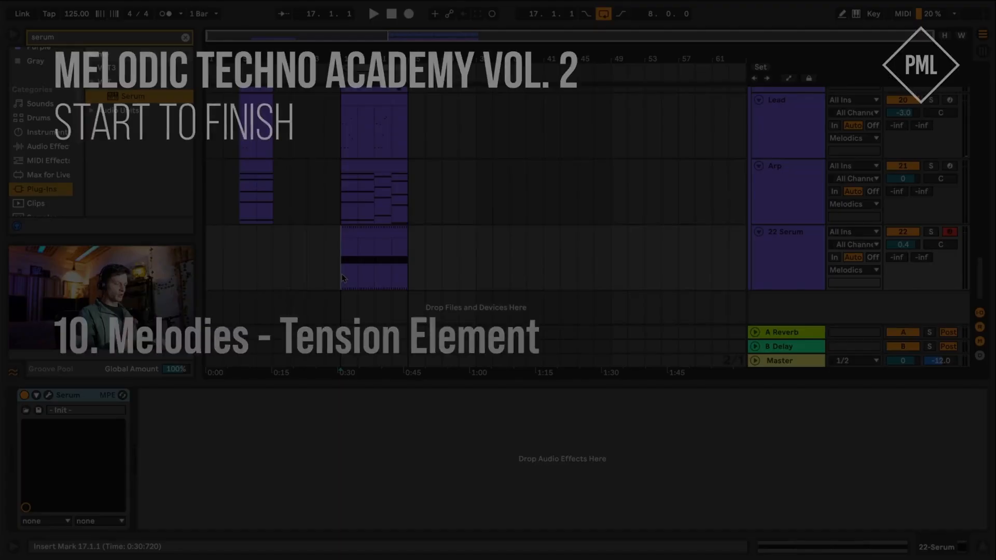
pyautogui.scroll(5, 334, 248)
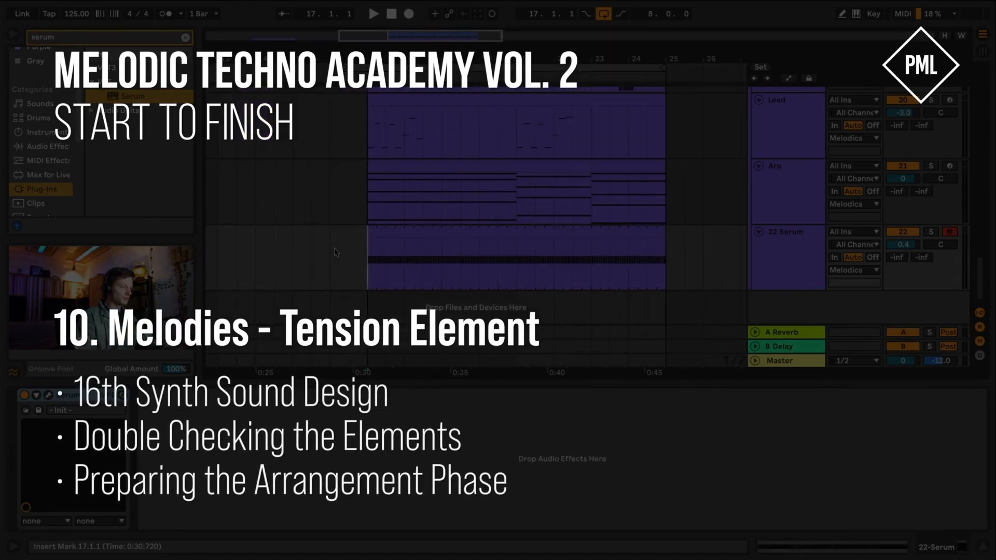
pyautogui.click(382, 234)
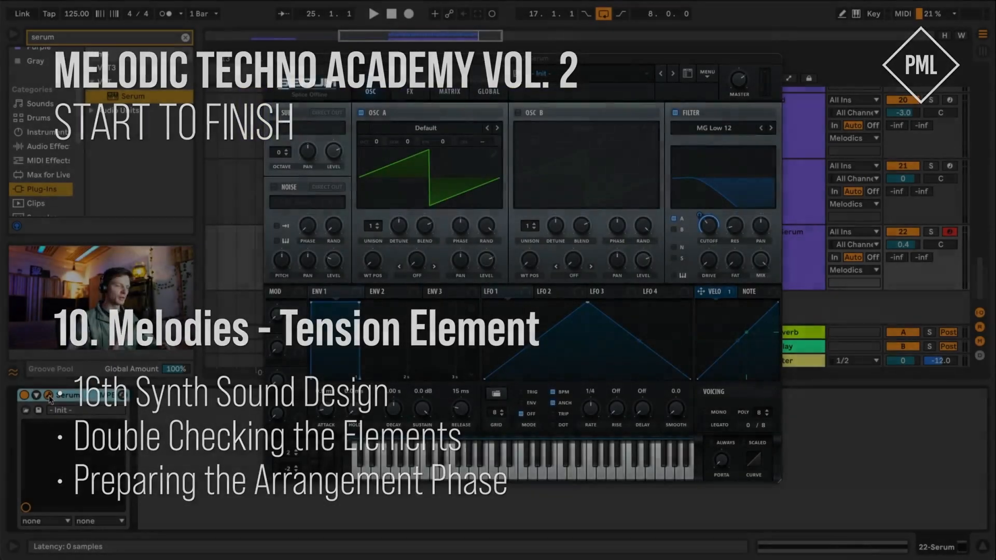
pyautogui.scroll(5, 335, 248)
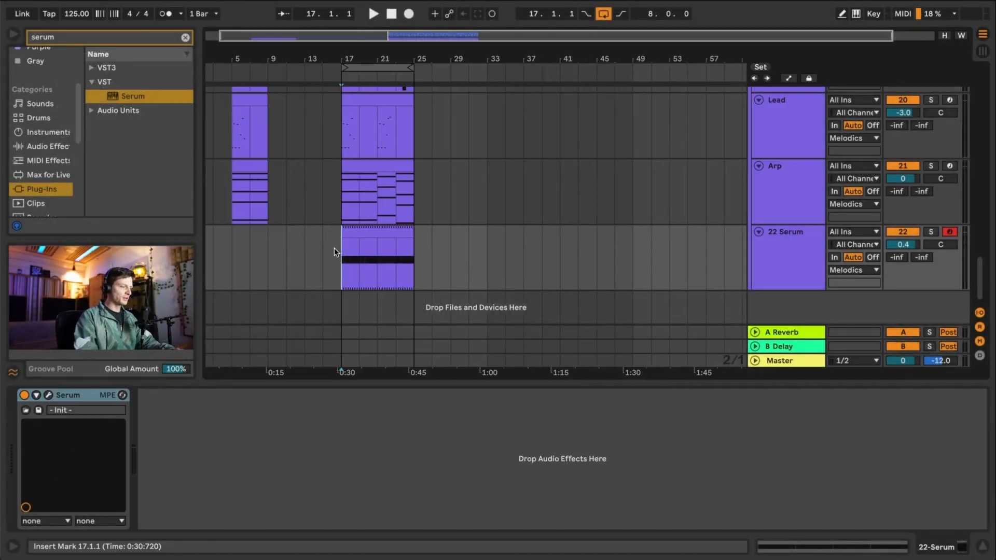
# - Reopen Serum on the new track, set oscillator A's wavetable to Basic Shapes and turn on oscillator B
pyautogui.click(382, 235)
pyautogui.click(793, 238)
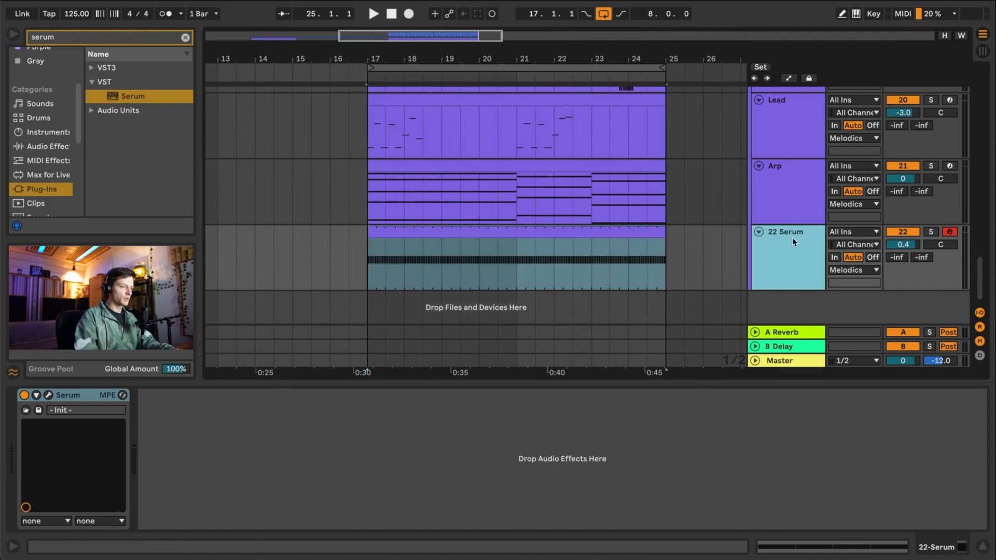
pyautogui.click(49, 396)
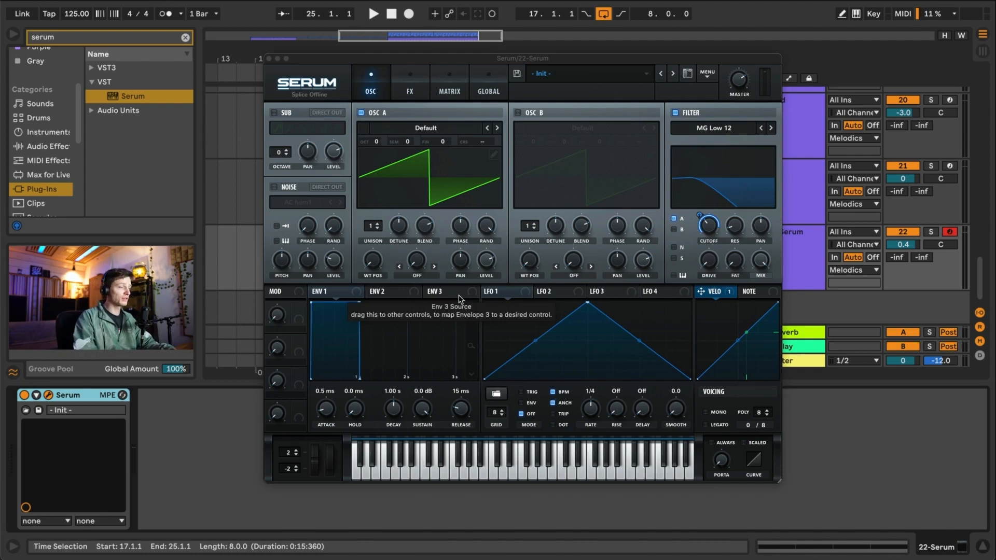
pyautogui.click(431, 127)
pyautogui.moveTo(444, 143)
pyautogui.click(510, 137)
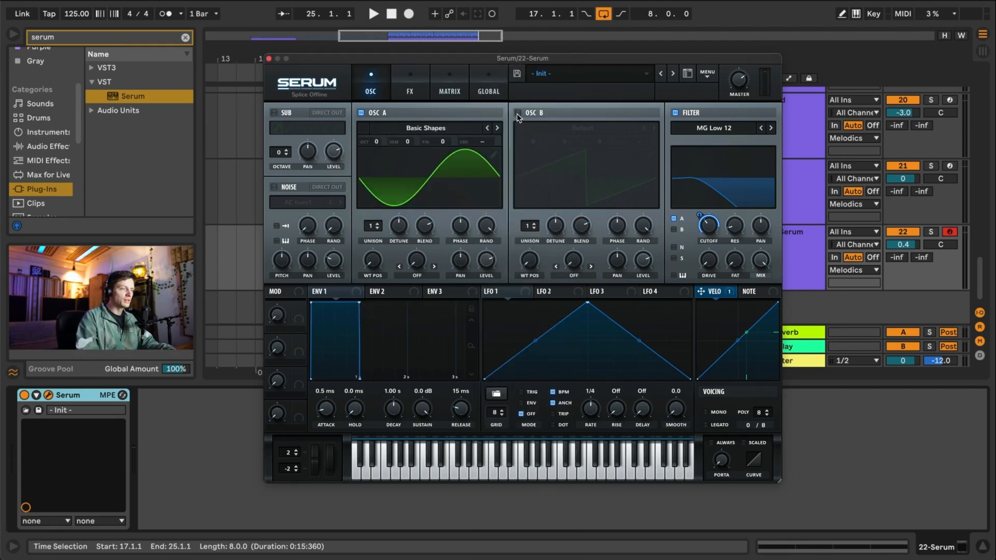
pyautogui.click(518, 113)
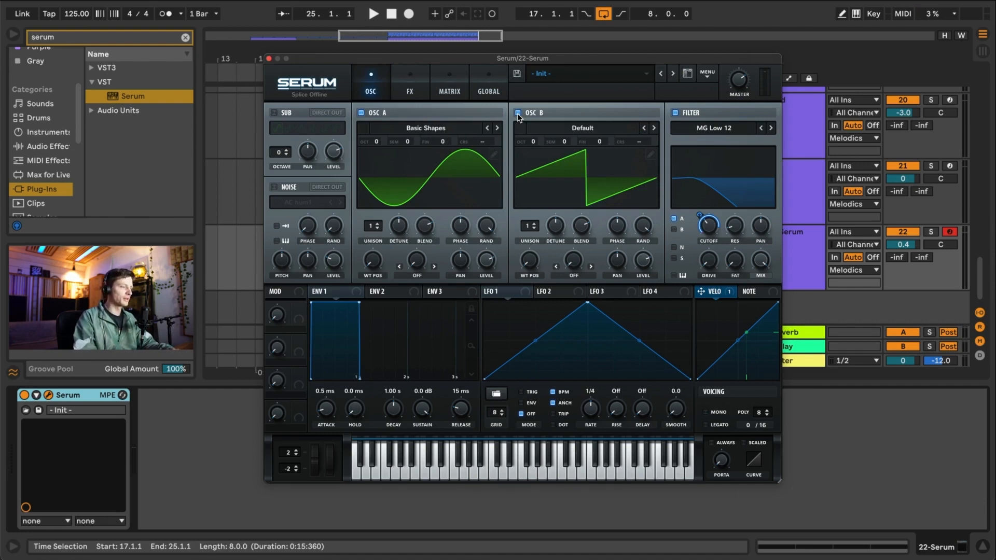
# - Solo the Serum track, reset its volume to 0 dB and preview the clip from bar 17
pyautogui.moveTo(390, 59); pyautogui.dragTo(363, 168)
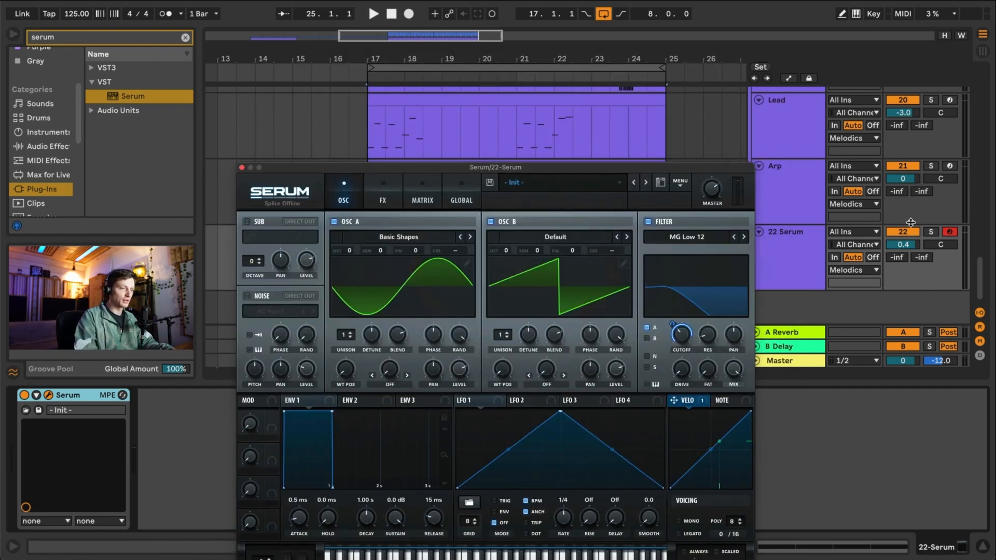
pyautogui.click(936, 246)
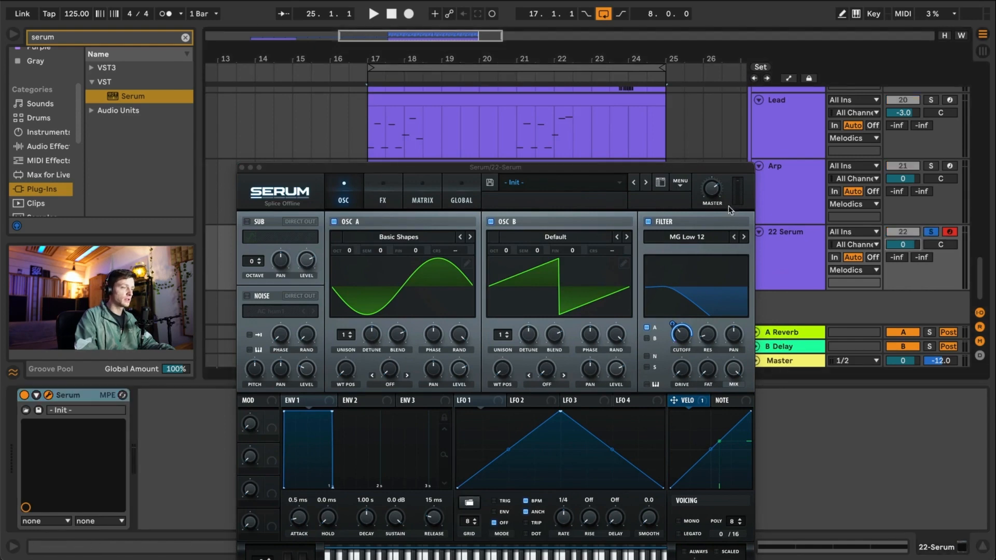
pyautogui.click(639, 169)
pyautogui.press('space')
pyautogui.press('space')
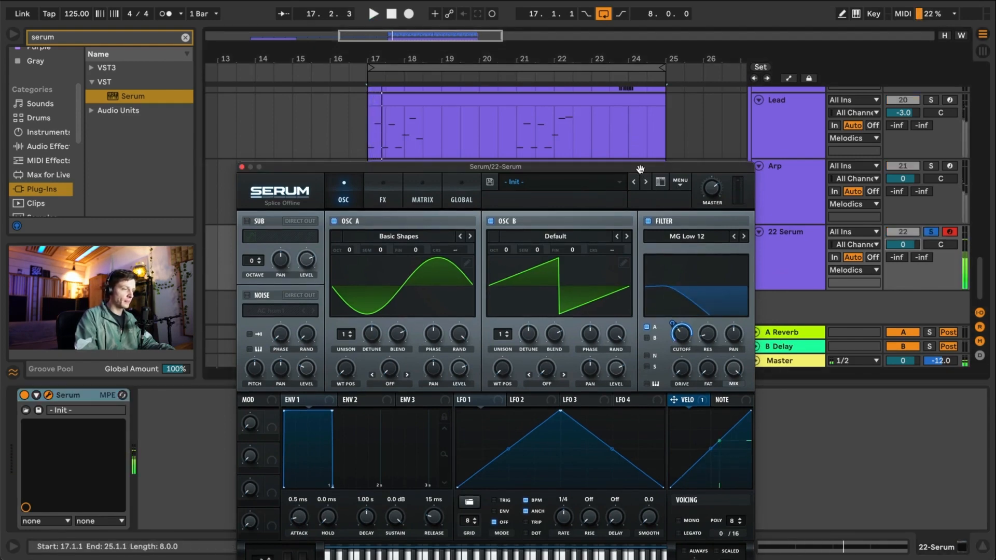
# - Shape Serum's envelope 1 into a short pluck with a 336 ms decay and -inf dB sustain during playback
pyautogui.moveTo(640, 169); pyautogui.dragTo(626, 60)
pyautogui.press('space')
pyautogui.moveTo(314, 302); pyautogui.dragTo(275, 387)
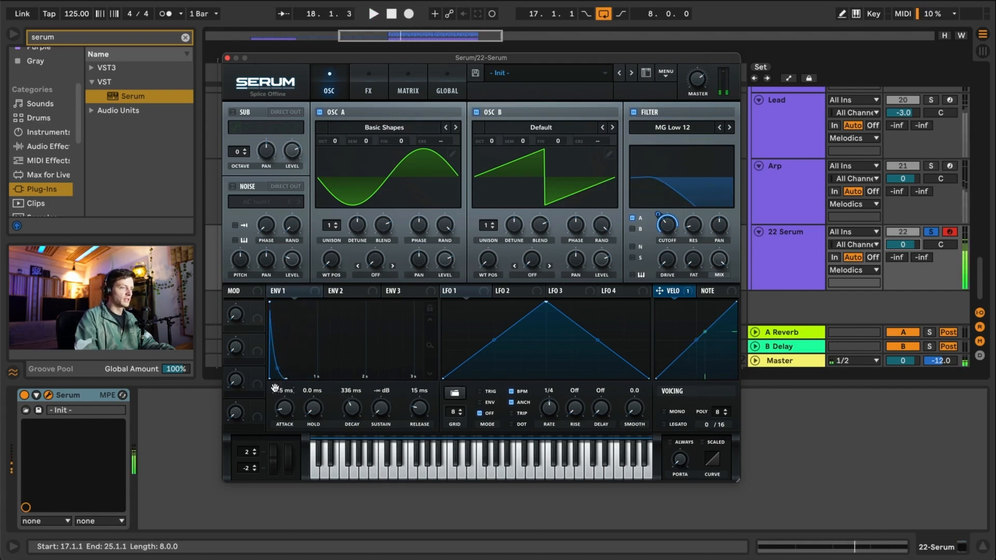
# - Lower the filter cutoff, adjust its velocity modulation amount and route oscillator B through the filter while the loop plays
pyautogui.press('space')
pyautogui.moveTo(667, 227); pyautogui.dragTo(667, 231)
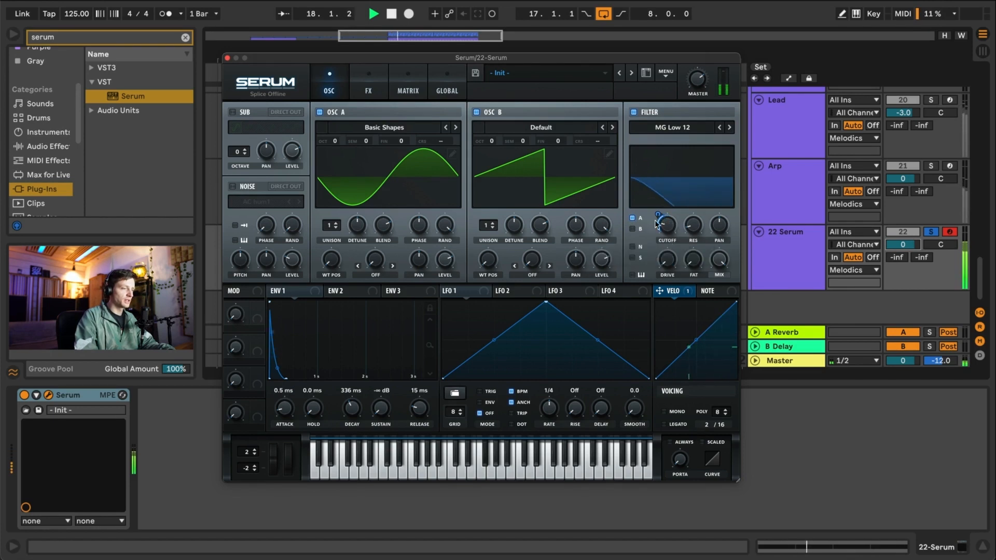
pyautogui.moveTo(666, 228); pyautogui.dragTo(661, 210)
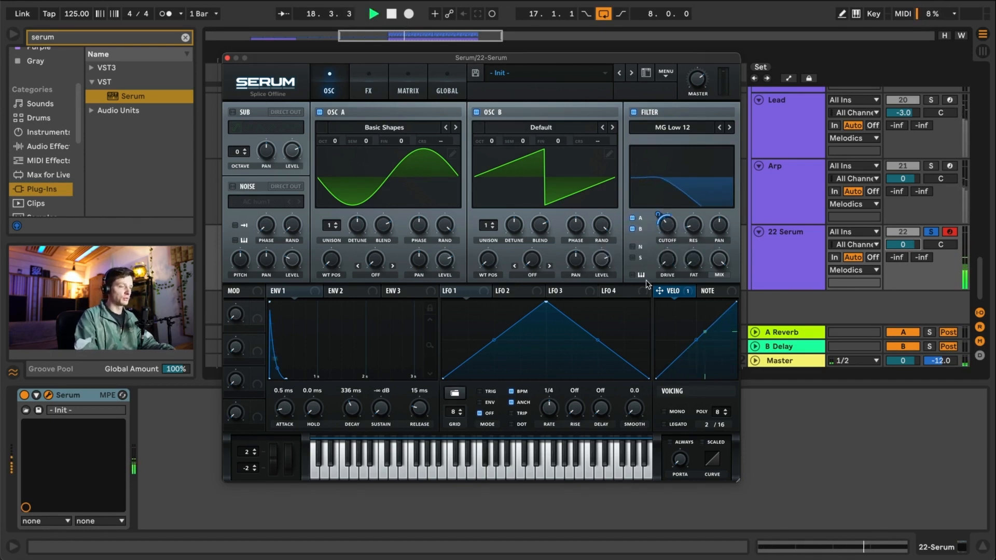
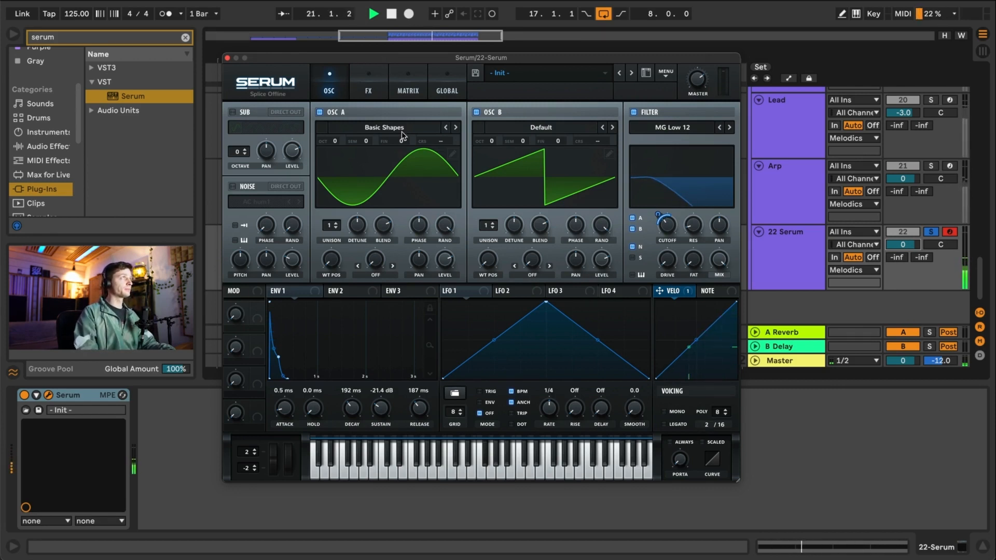
# - Set oscillator B's unison to 3 voices and adjust its detune and blend while the loop plays
pyautogui.click(517, 225)
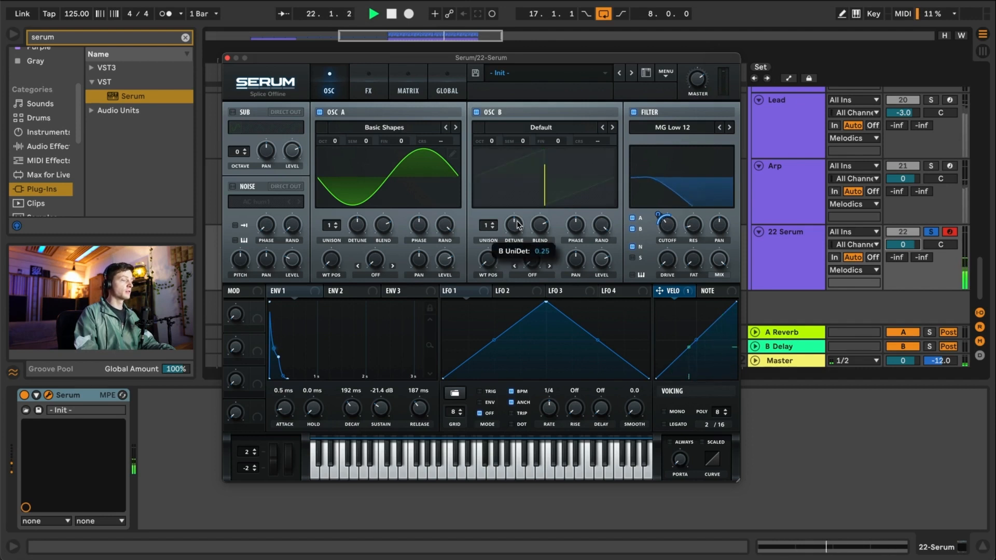
pyautogui.click(492, 220)
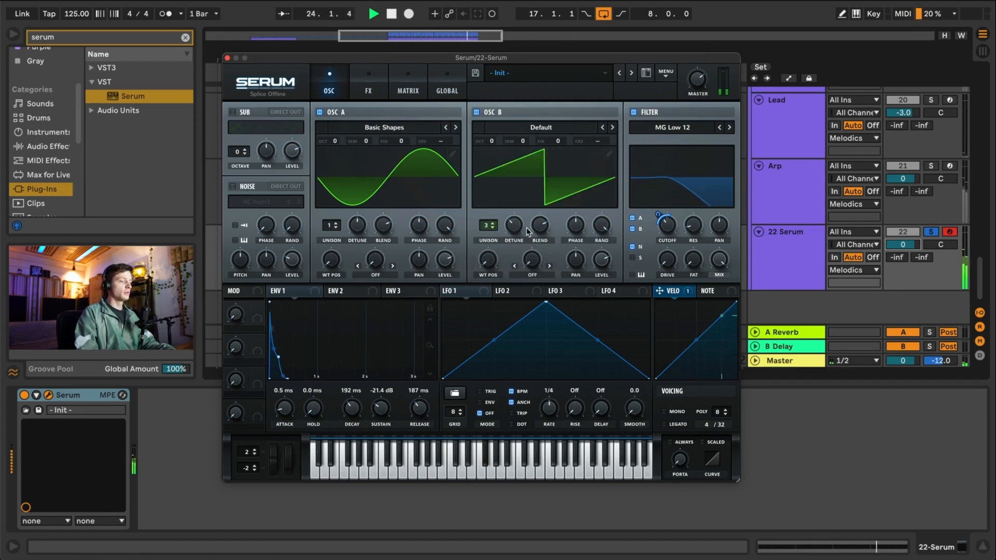
pyautogui.moveTo(540, 234)
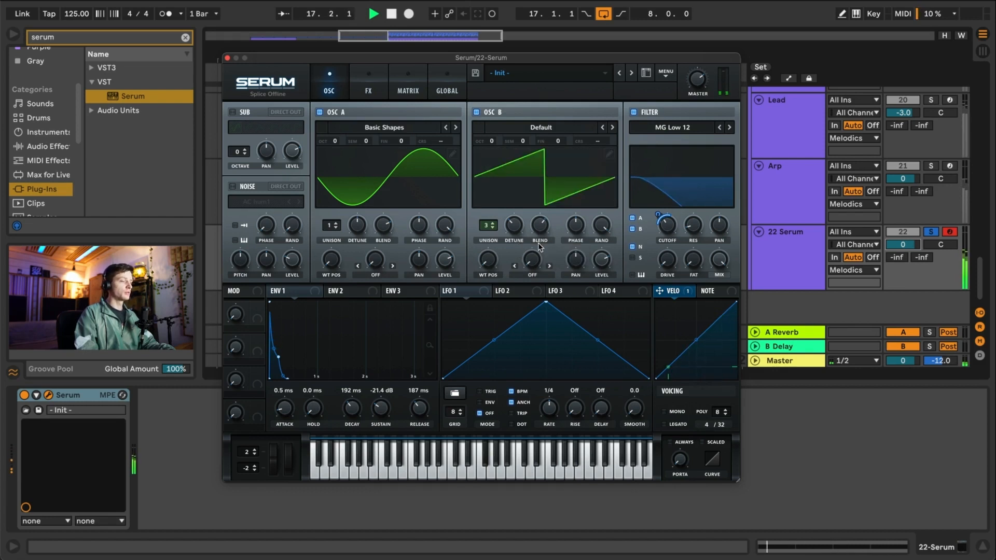
pyautogui.moveTo(540, 238); pyautogui.dragTo(540, 233)
pyautogui.click(511, 229)
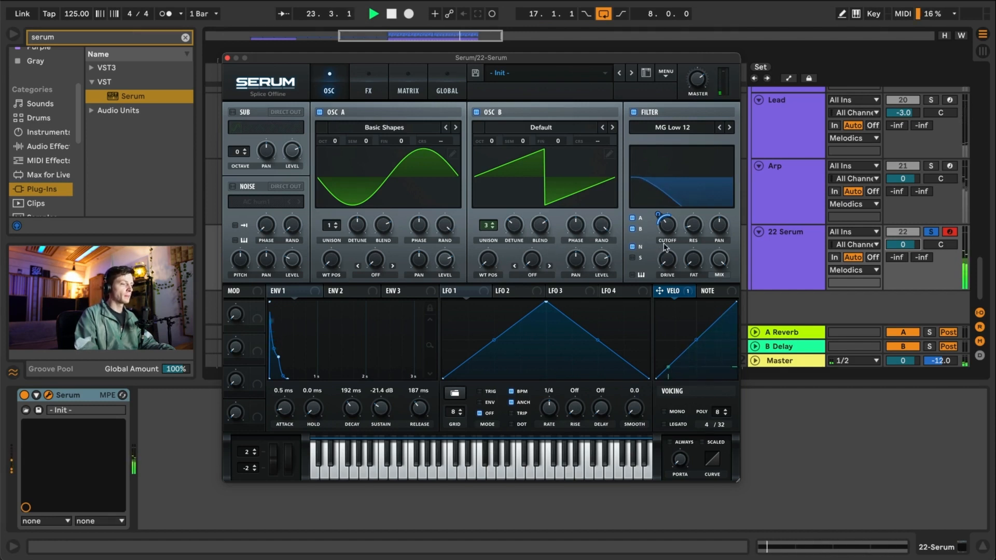
# - Fine-tune the filter cutoff and set the velocity-to-cutoff modulation amount to about 19 in Serum's matrix
pyautogui.moveTo(668, 229)
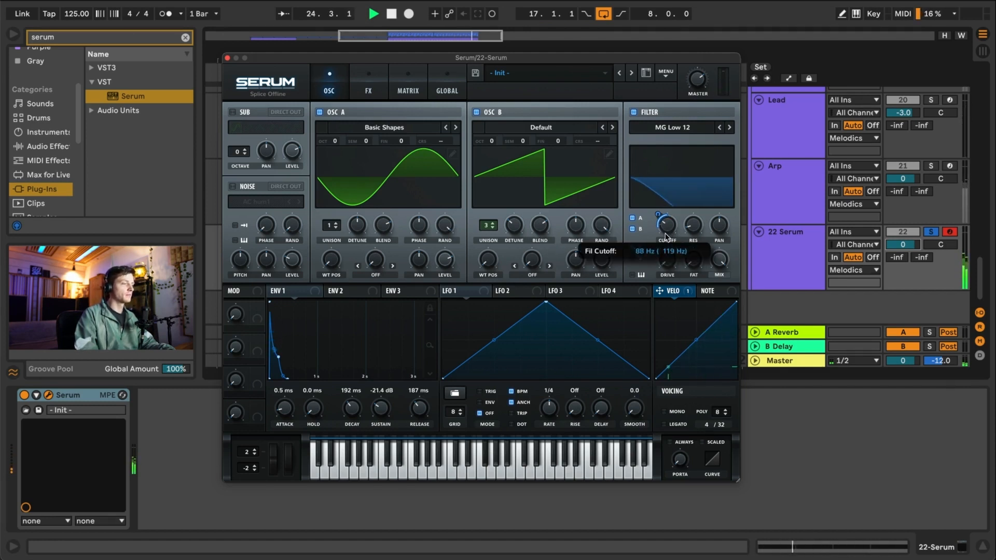
pyautogui.moveTo(667, 236); pyautogui.dragTo(663, 223)
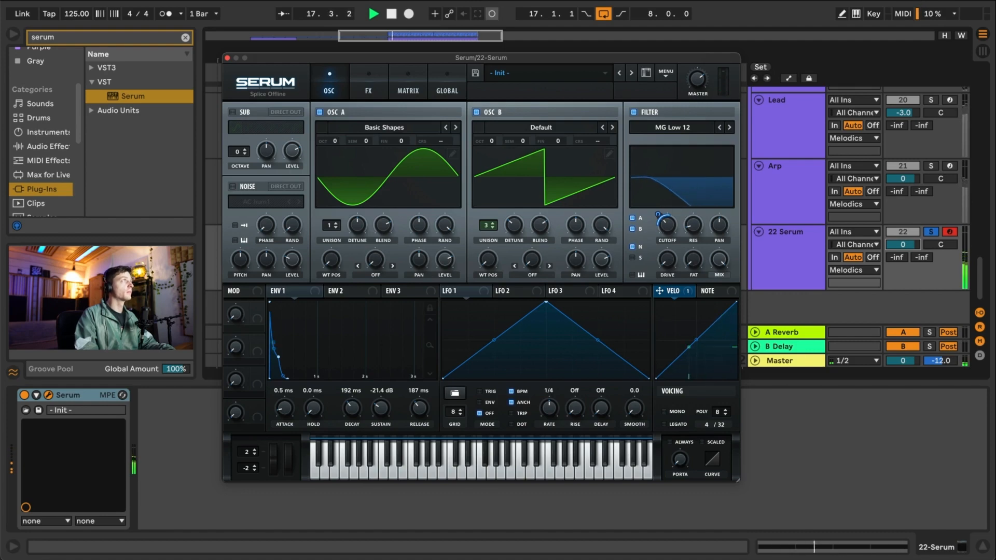
pyautogui.press('alt+super+p')
pyautogui.press('alt+super+p')
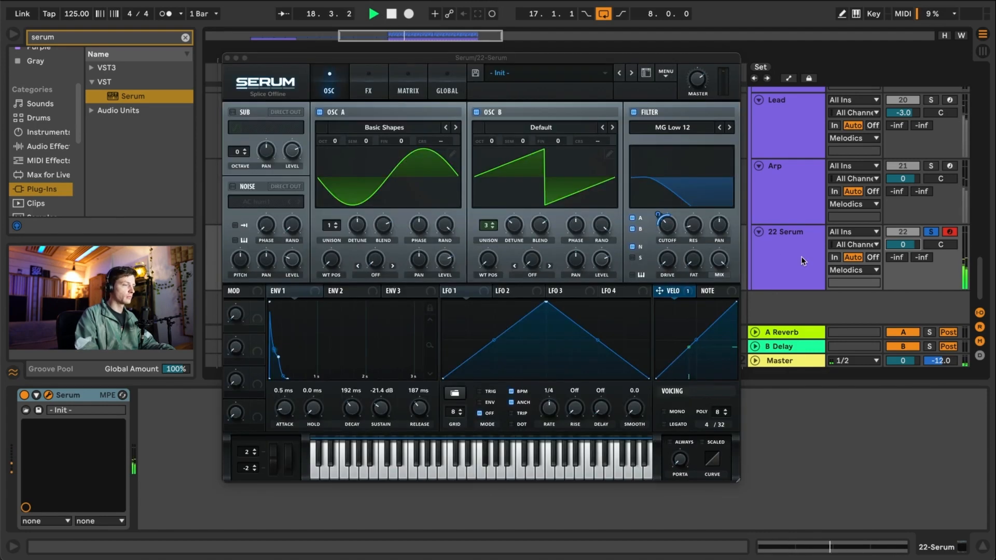
pyautogui.click(421, 83)
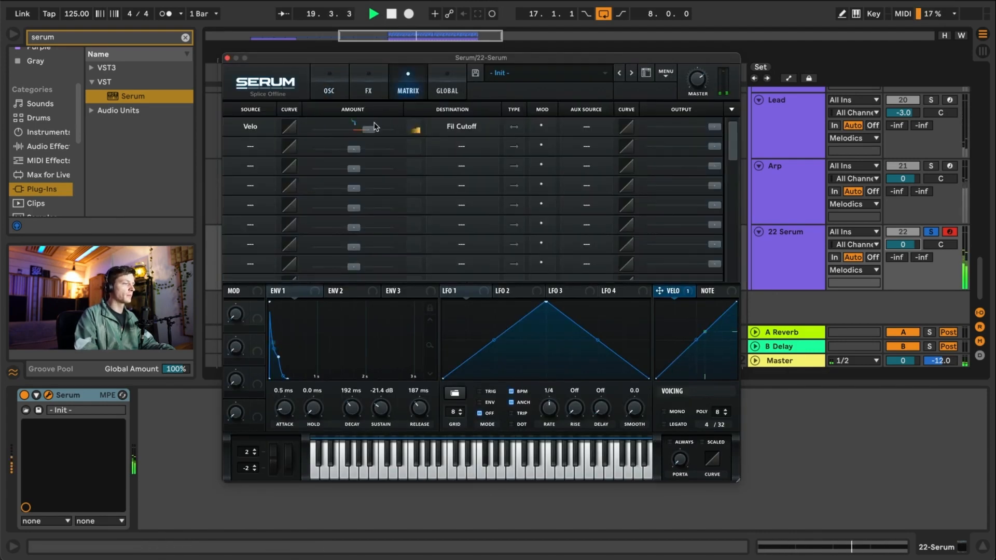
pyautogui.moveTo(369, 134)
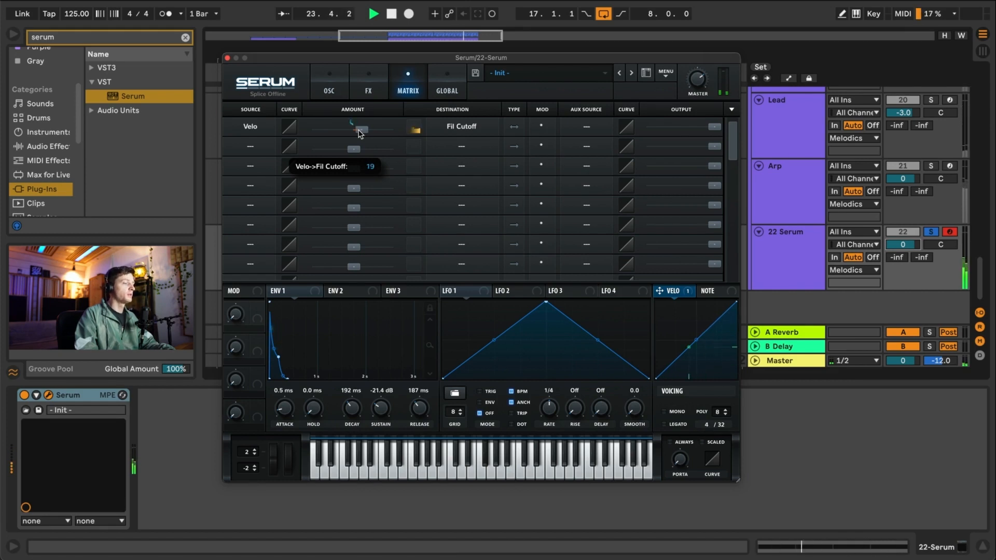
# - Add a modulation routing from Env 1 to Fil Cutoff with a small positive amount
pyautogui.click(254, 147)
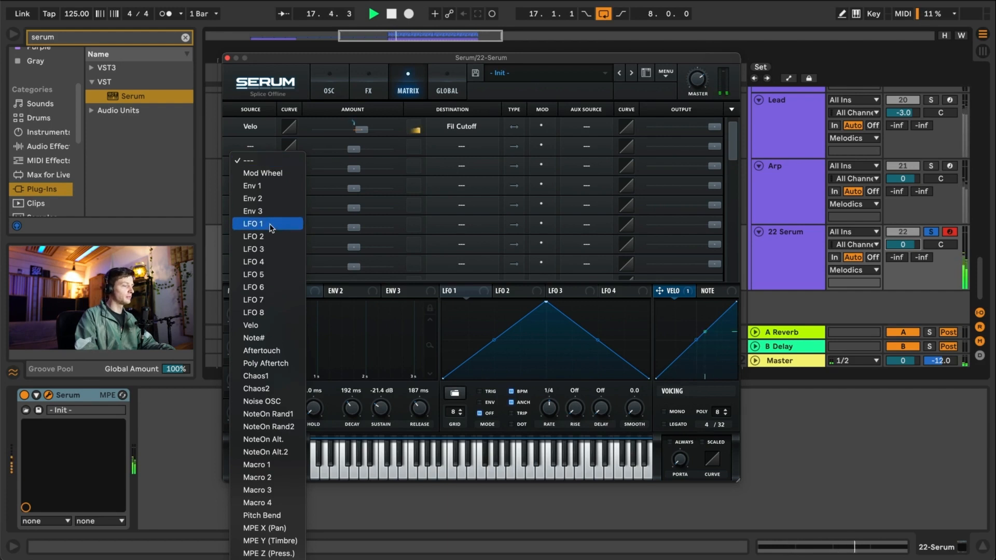
pyautogui.click(257, 186)
pyautogui.click(441, 153)
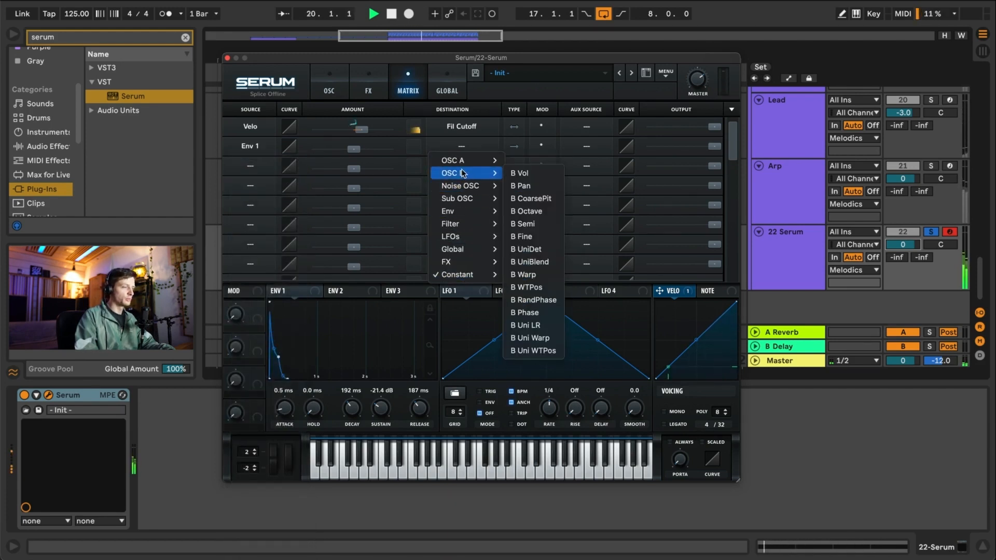
pyautogui.moveTo(469, 224)
pyautogui.click(517, 223)
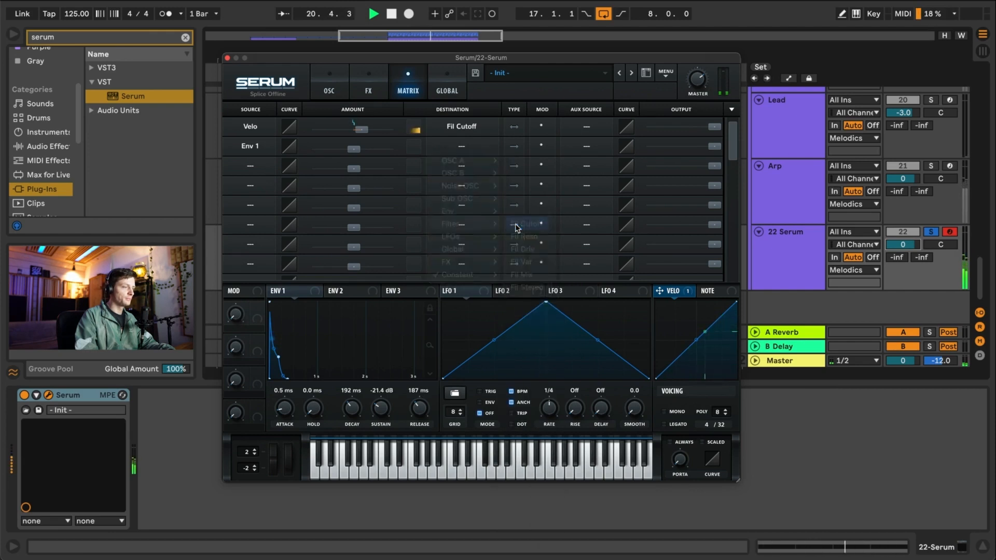
pyautogui.moveTo(358, 151); pyautogui.dragTo(366, 151)
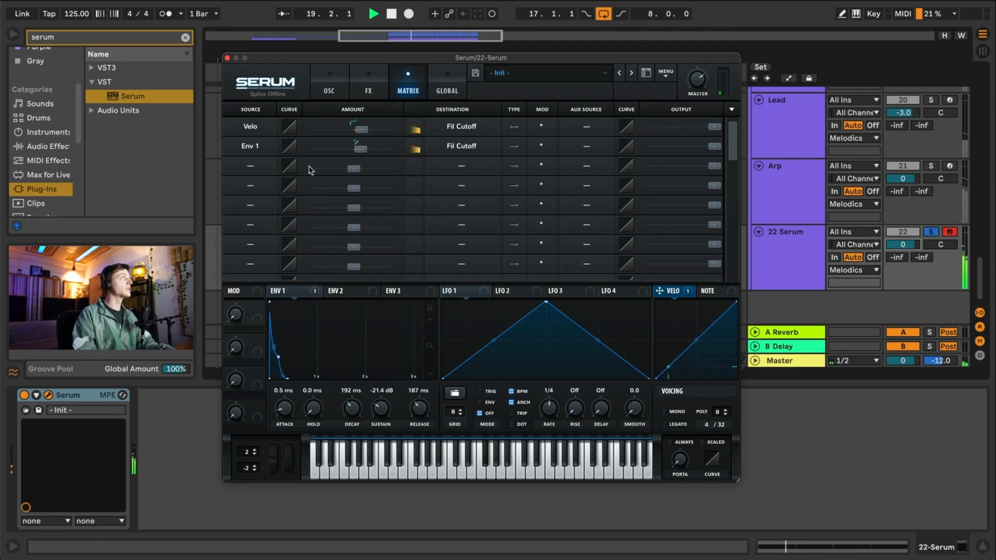
# - Add a modulation routing from velocity to the global Amp. with an amount of about 85
pyautogui.click(251, 166)
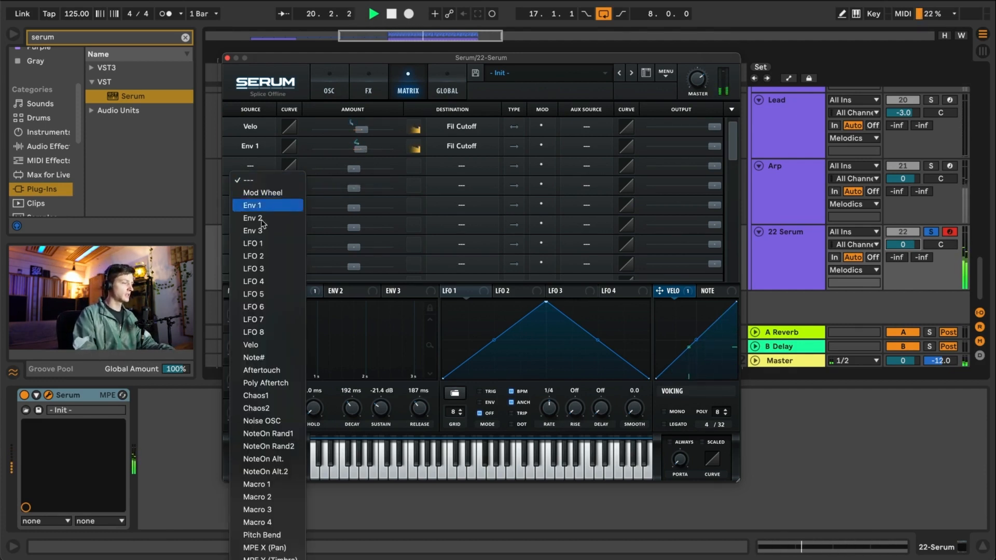
pyautogui.click(264, 347)
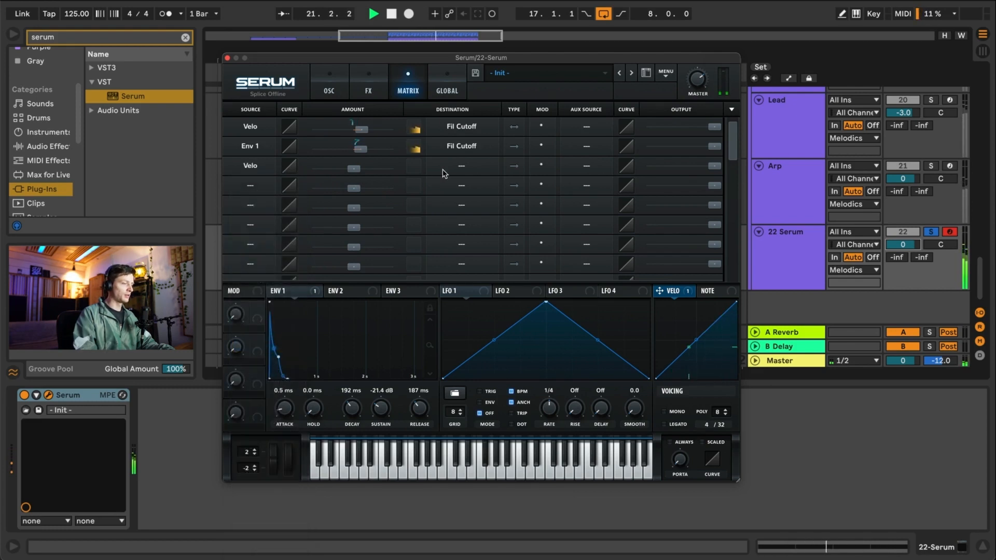
pyautogui.click(451, 171)
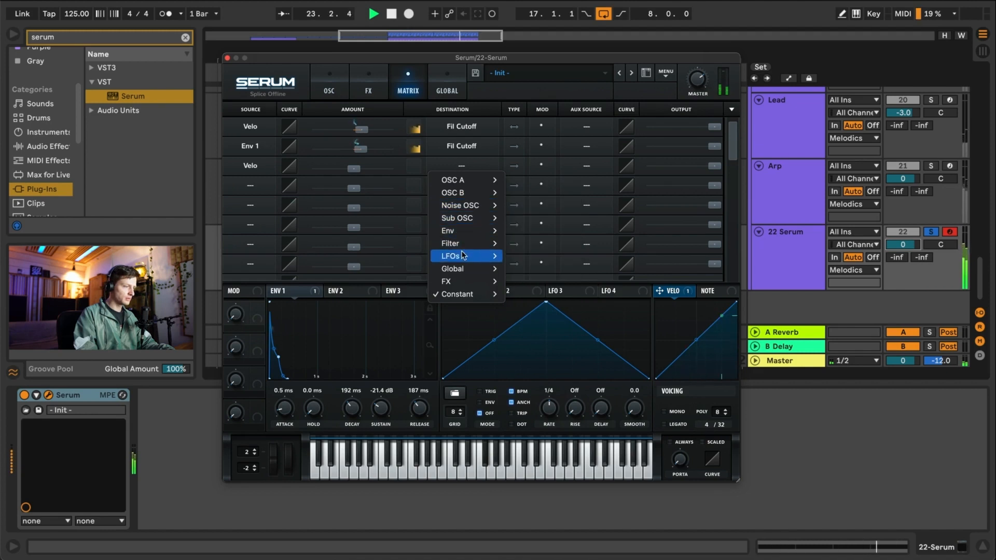
pyautogui.moveTo(464, 272)
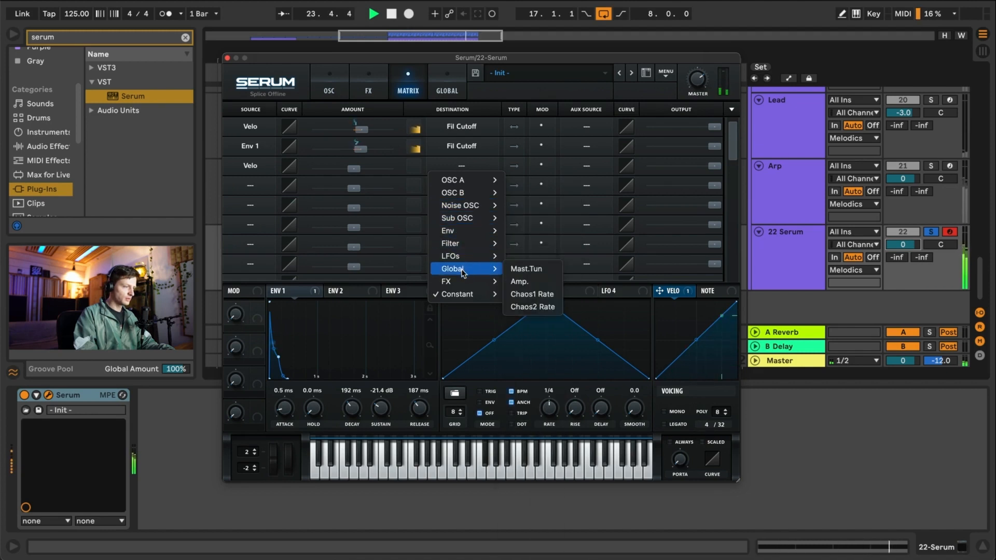
pyautogui.click(519, 281)
pyautogui.moveTo(355, 171); pyautogui.dragTo(407, 171)
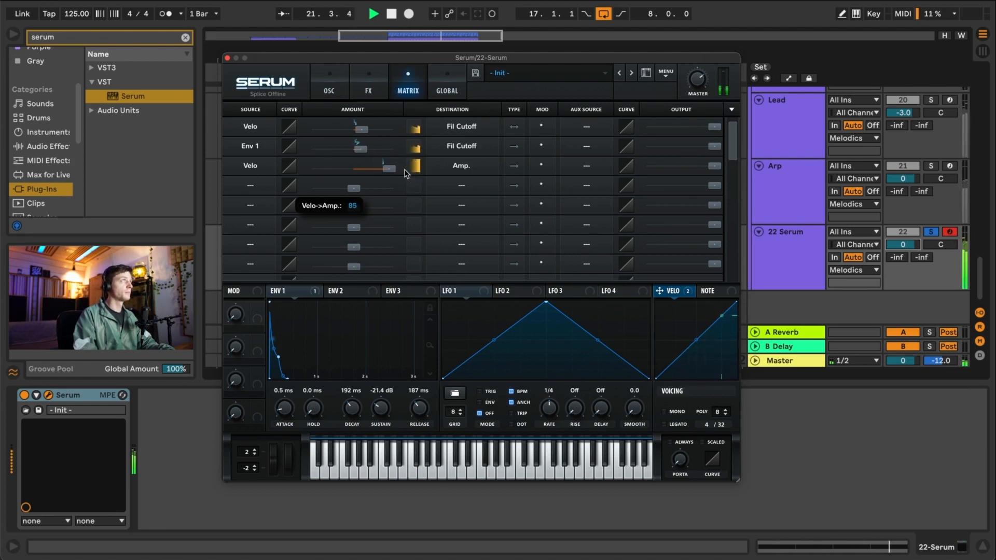
pyautogui.moveTo(410, 174); pyautogui.dragTo(414, 174)
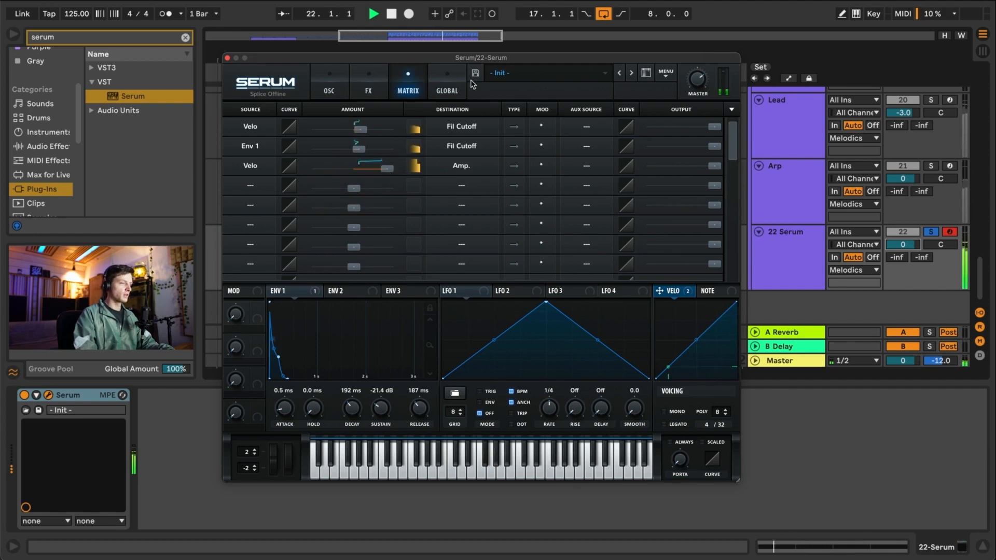
# - Close the Serum window and add an EQ Eight after Serum on the track
pyautogui.click(330, 84)
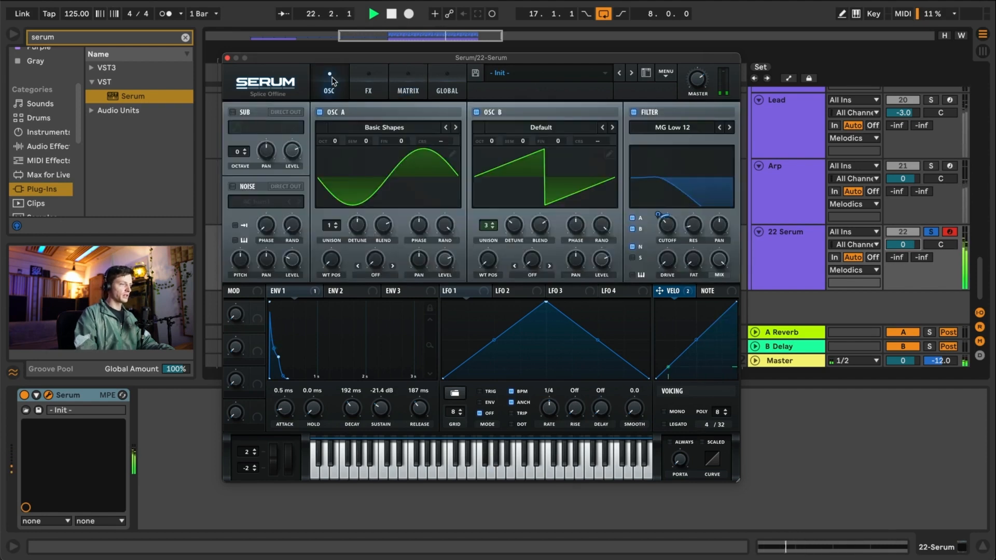
pyautogui.click(228, 58)
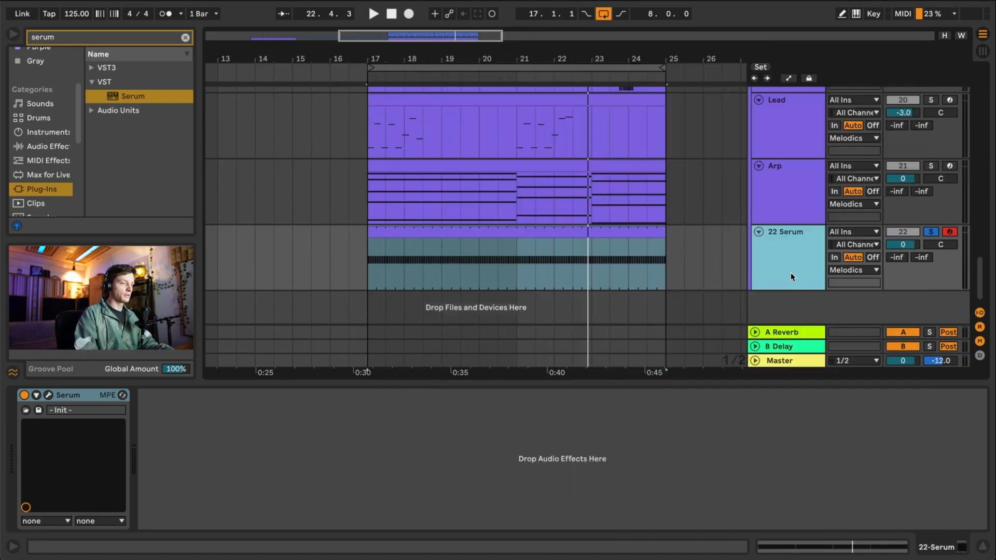
pyautogui.press('space')
pyautogui.click(102, 32)
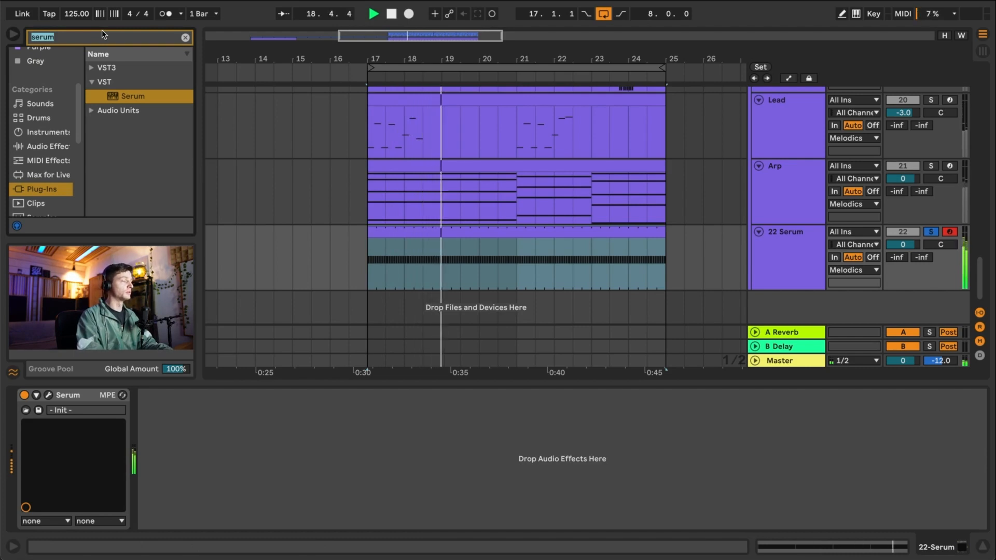
pyautogui.write('eq')
pyautogui.click(48, 166)
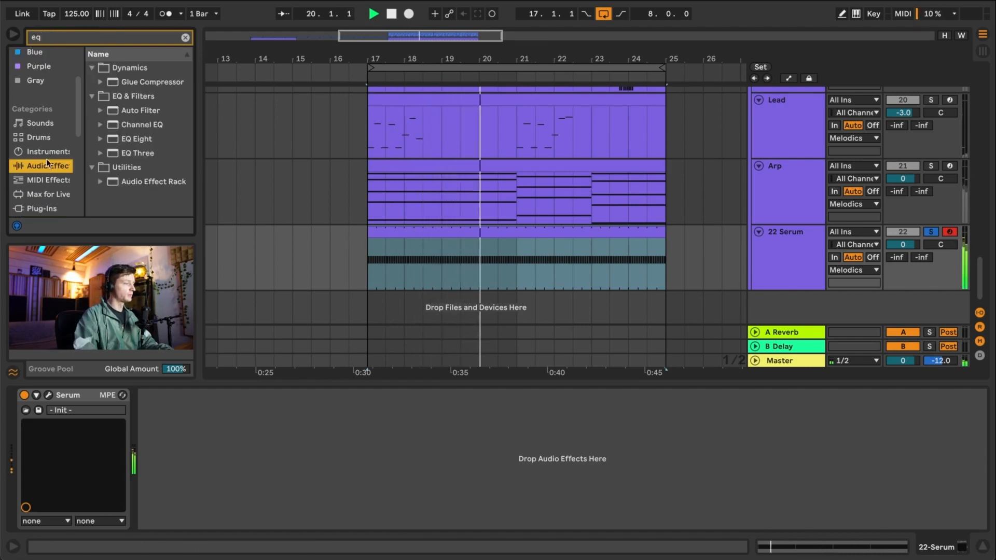
pyautogui.doubleClick(126, 139)
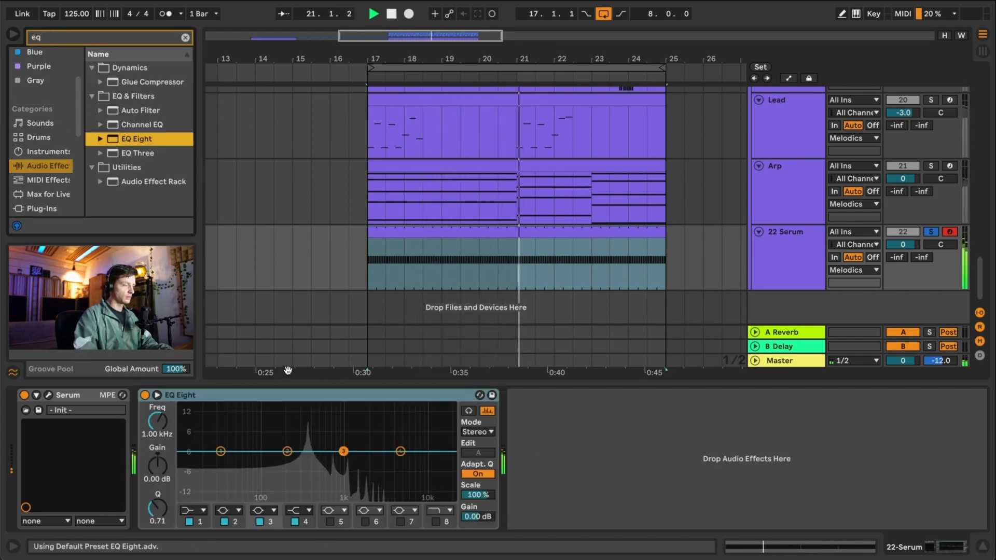
# - Set EQ Eight's band 1 to a low cut at 107 Hz with Q 0.31 and band 3 to 1.19 kHz at 0.37 dB
pyautogui.click(204, 511)
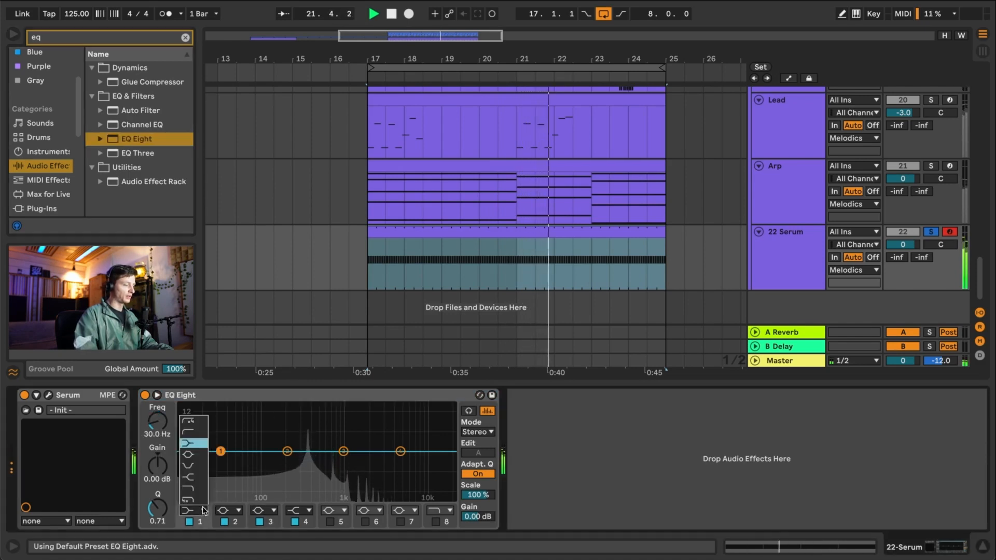
pyautogui.click(188, 421)
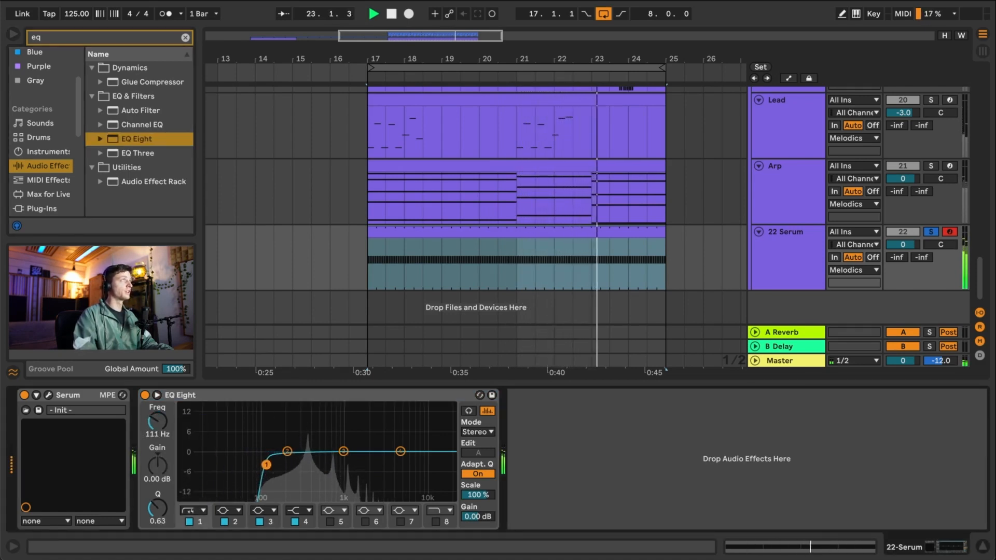
pyautogui.moveTo(262, 464); pyautogui.dragTo(265, 477)
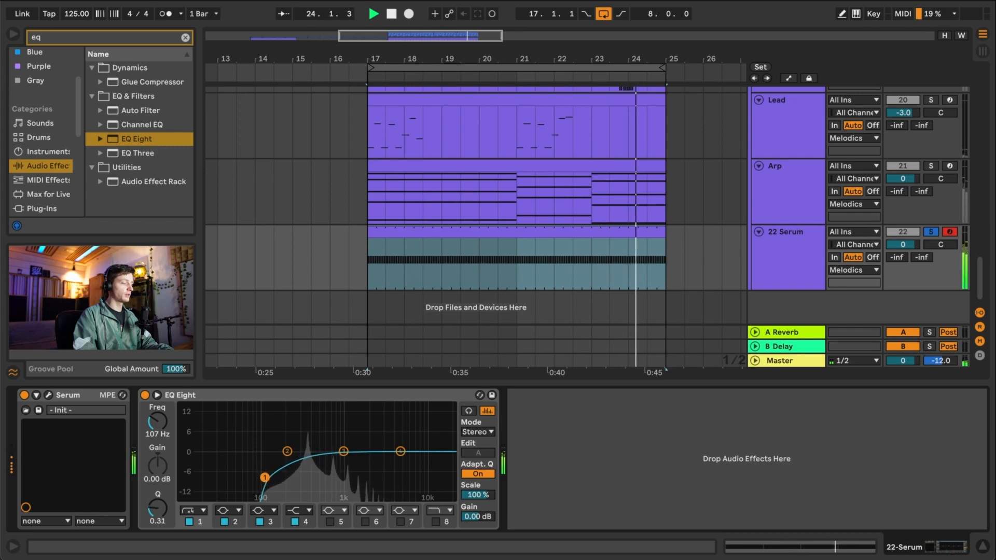
pyautogui.moveTo(344, 451)
pyautogui.mouseDown()
pyautogui.moveTo(347, 433)
pyautogui.moveTo(350, 451)
pyautogui.mouseUp()
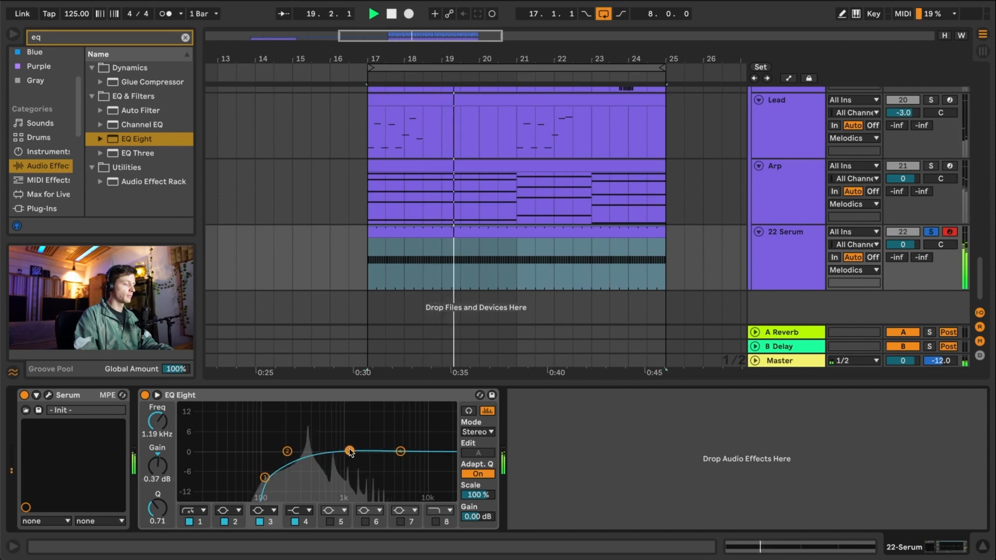
# - Find Auto Pan among the audio effects and add it after EQ Eight
pyautogui.click(86, 39)
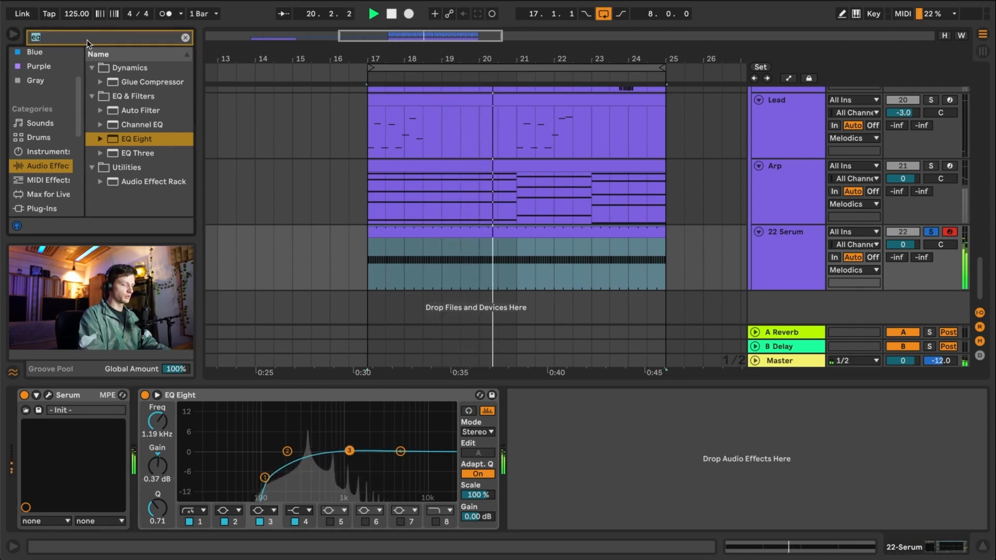
pyautogui.press('BackSpace')
pyautogui.press('BackSpace')
pyautogui.write('auto')
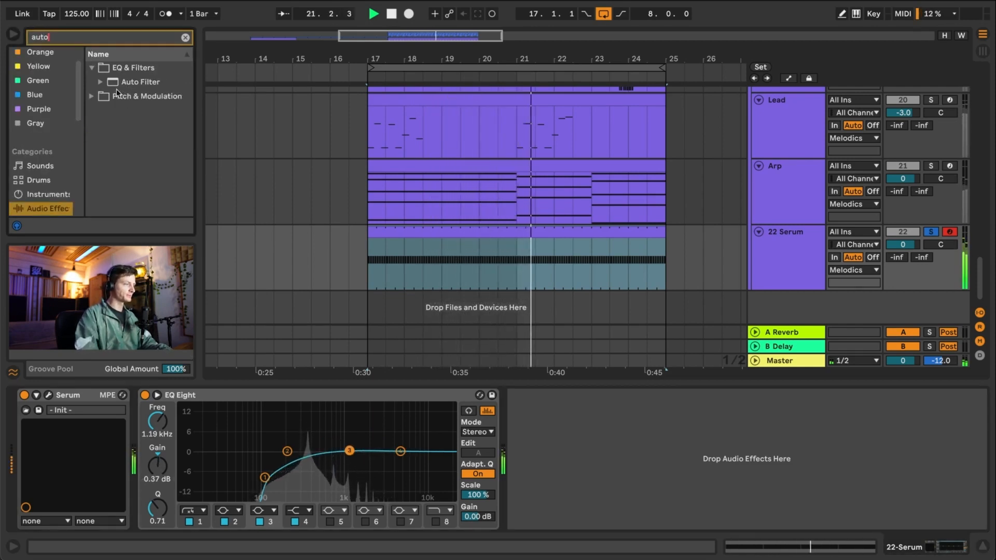
pyautogui.click(96, 96)
pyautogui.click(136, 97)
pyautogui.doubleClick(137, 98)
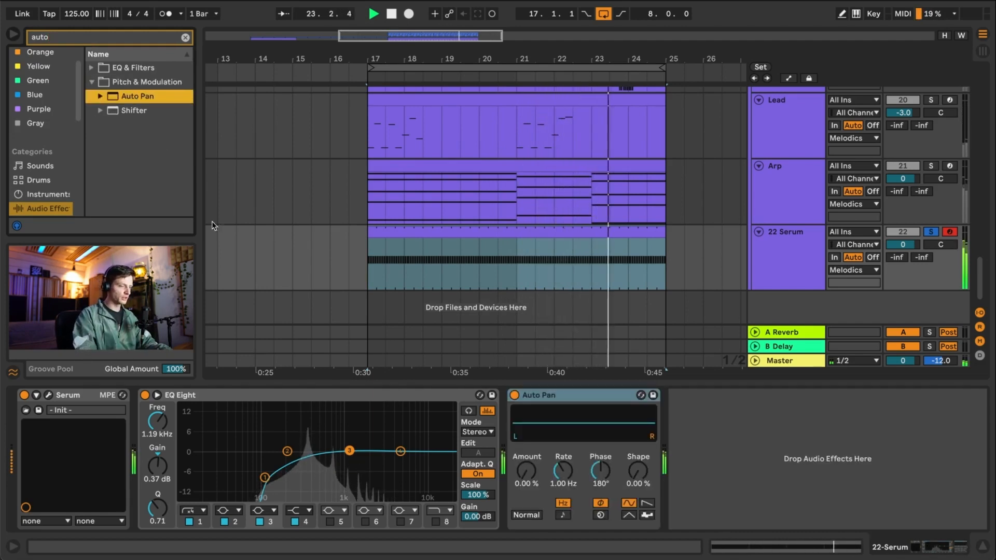
# - Set Auto Pan's amount to 62.7 %, rate to 0.51 Hz, phase to 149° and shape to 20.6 %, checking it in playback
pyautogui.moveTo(526, 470); pyautogui.dragTo(526, 452)
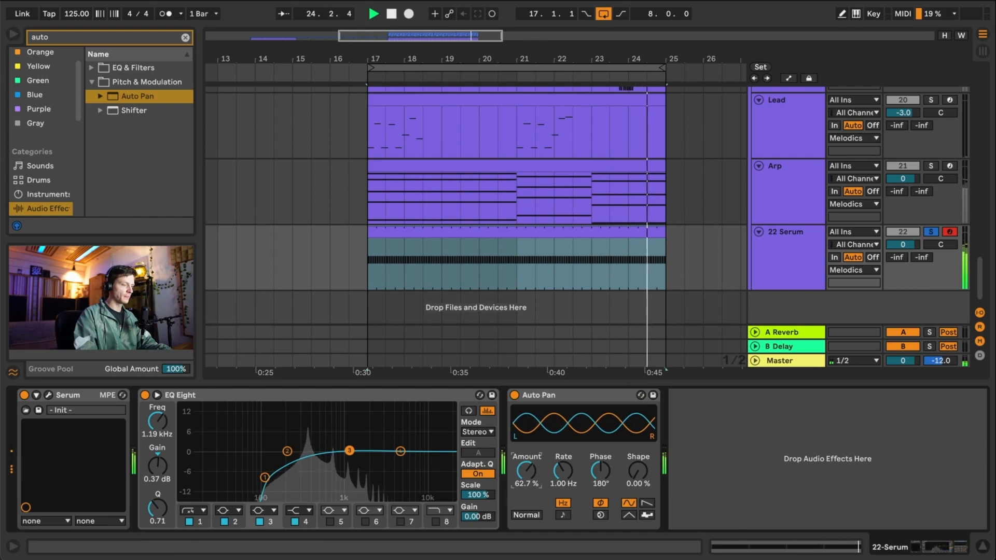
pyautogui.press('space')
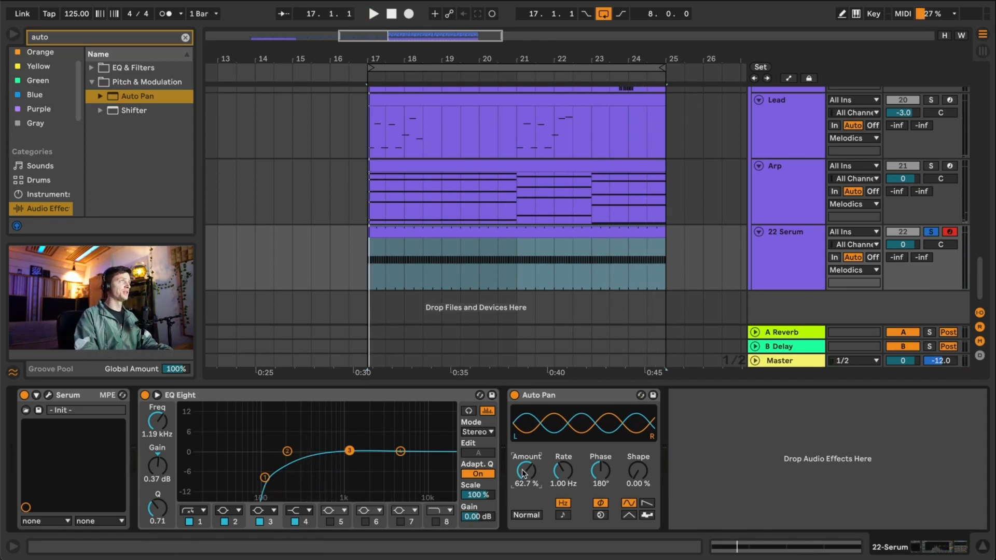
pyautogui.moveTo(568, 474); pyautogui.dragTo(568, 493)
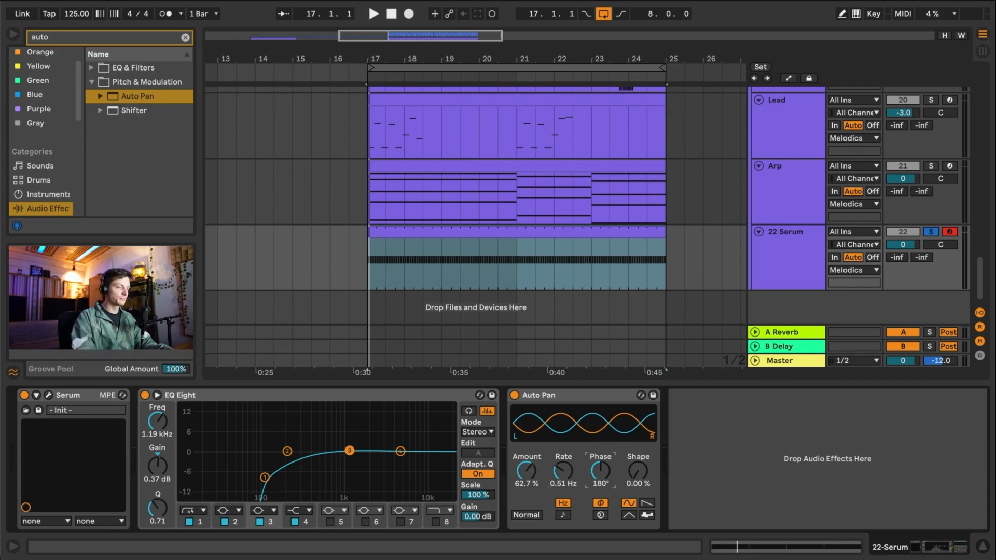
pyautogui.moveTo(601, 471); pyautogui.dragTo(638, 450)
pyautogui.press('space')
pyautogui.click(639, 471)
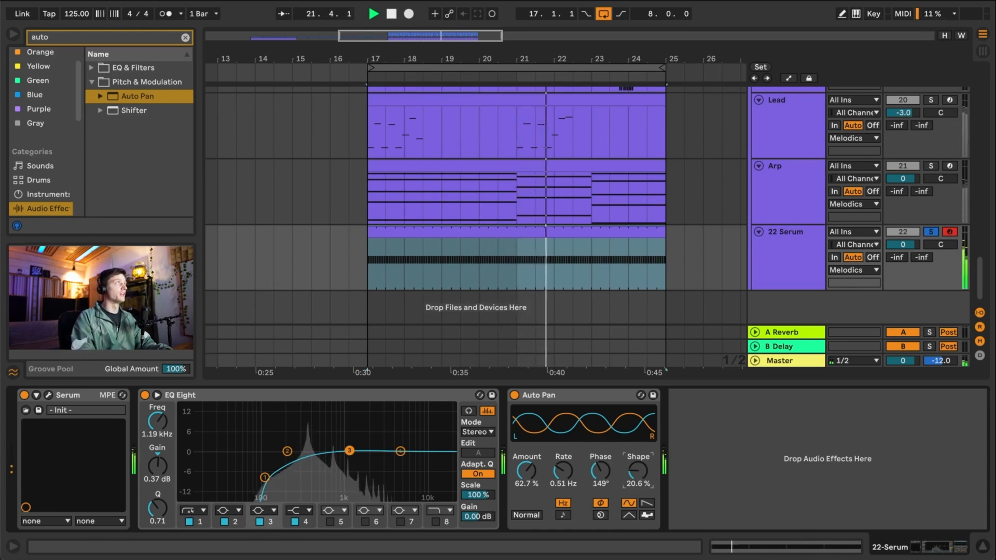
# - Find Hybrid Reverb among the audio effects and add it after Auto Pan
pyautogui.click(99, 40)
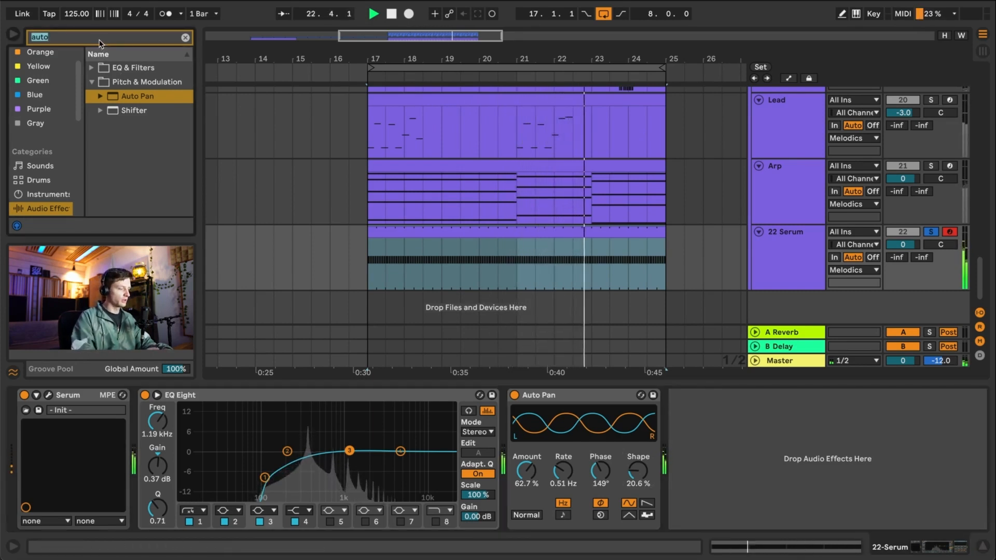
pyautogui.write('rev')
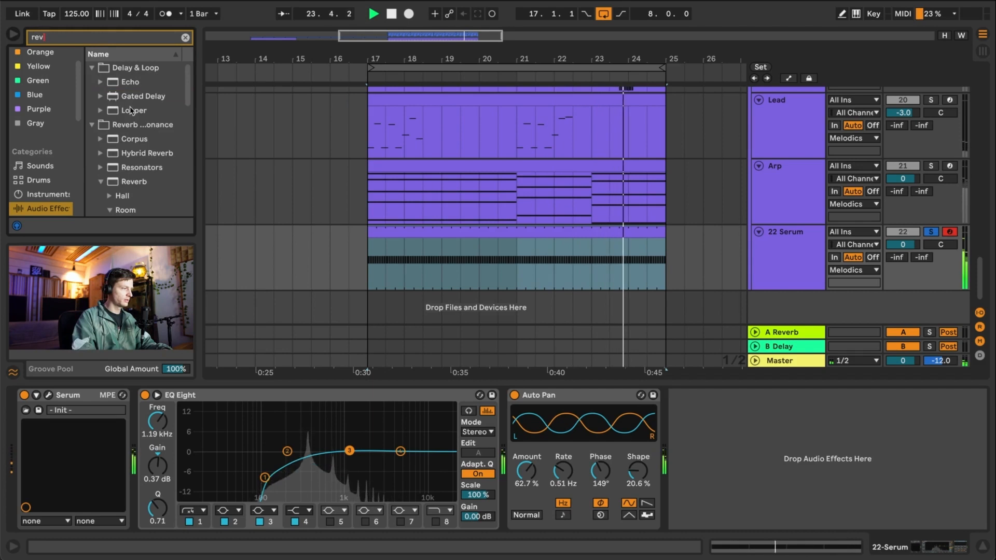
pyautogui.doubleClick(147, 153)
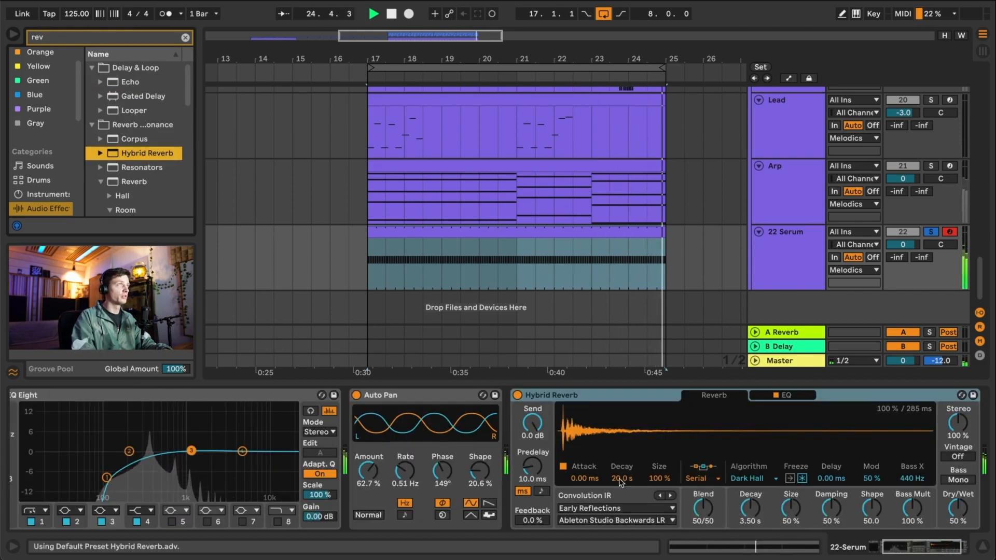
# - Set Hybrid Reverb's convolution to Springs, Awesome Stereo Spring, with blend 100/0, decay 5.54 s and size 72 %
pyautogui.click(655, 508)
pyautogui.click(594, 464)
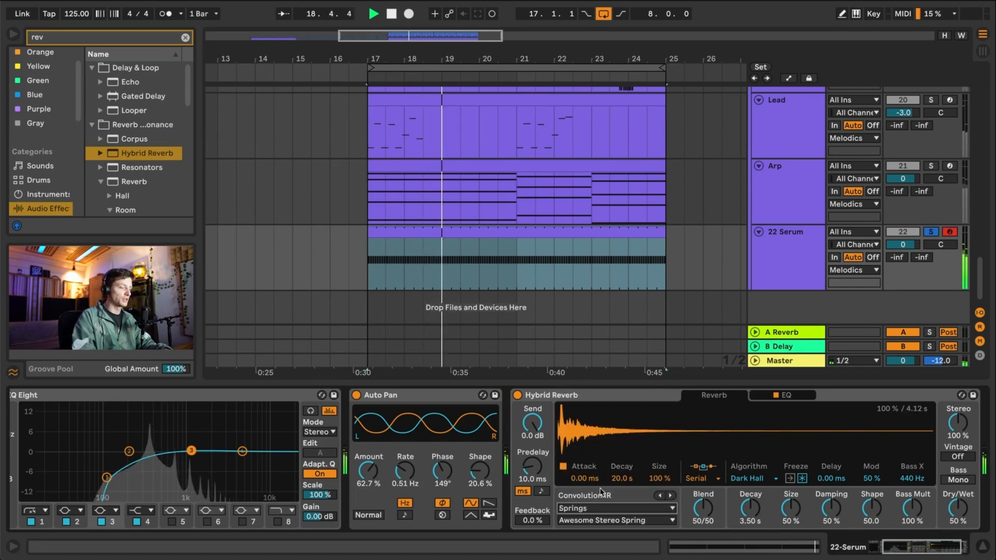
pyautogui.moveTo(703, 509)
pyautogui.mouseDown()
pyautogui.moveTo(703, 487)
pyautogui.moveTo(703, 508)
pyautogui.mouseUp()
pyautogui.moveTo(624, 479); pyautogui.dragTo(660, 494)
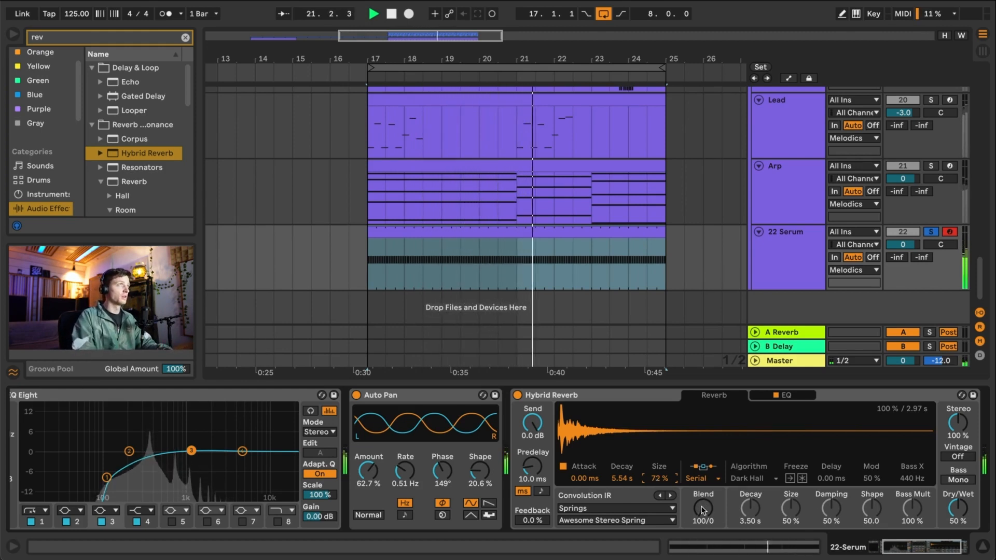
# - Set the reverb blend to 0/100 and its algorithm to decay 2.12 s, size 25 %, damping 34 % and shape 2.38
pyautogui.moveTo(703, 512); pyautogui.dragTo(703, 434)
pyautogui.moveTo(750, 509); pyautogui.dragTo(791, 531)
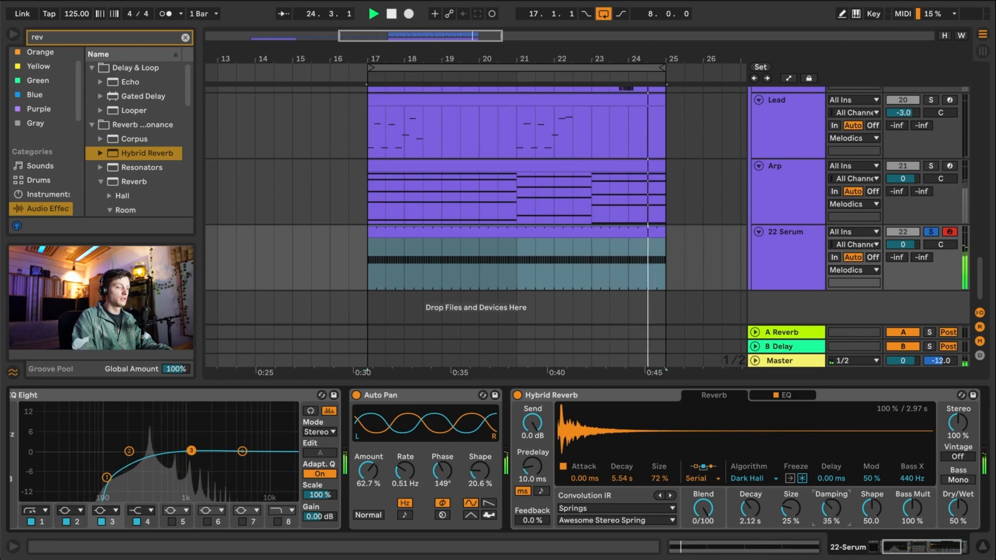
pyautogui.moveTo(832, 508); pyautogui.dragTo(831, 520)
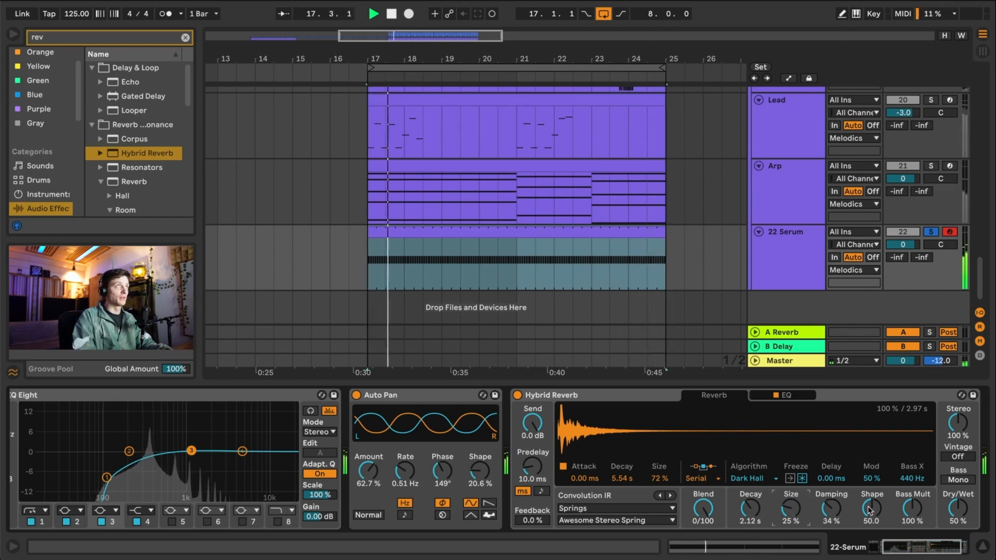
pyautogui.moveTo(872, 508); pyautogui.dragTo(872, 523)
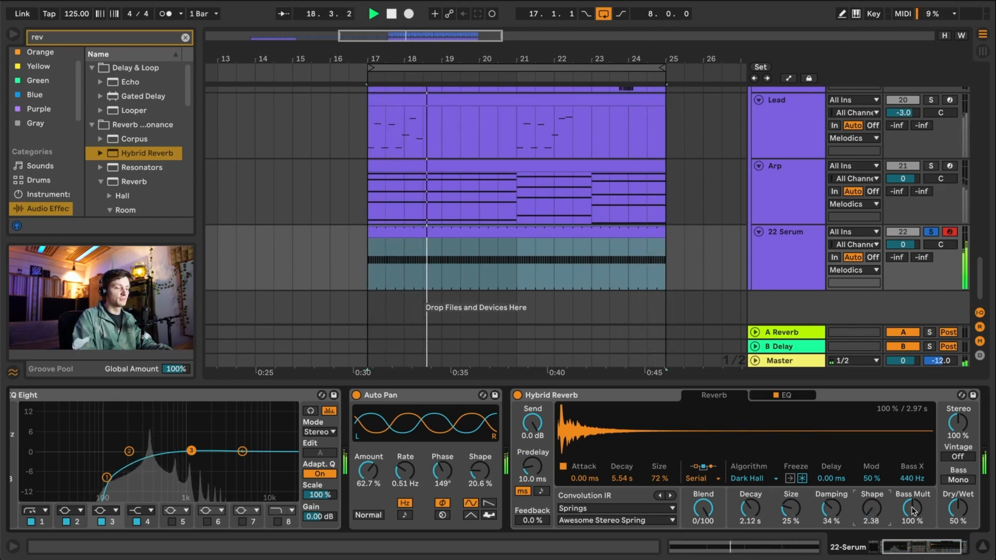
# - Set Hybrid Reverb's dry/wet to 21 % and its blend to 63/37
pyautogui.moveTo(959, 509); pyautogui.dragTo(957, 514)
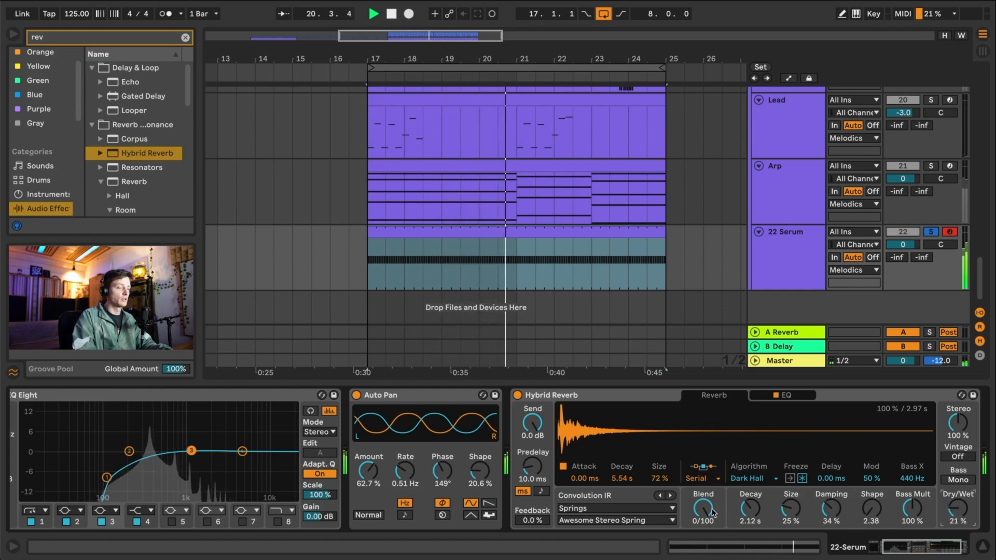
pyautogui.moveTo(704, 509); pyautogui.dragTo(704, 495)
pyautogui.click(602, 400)
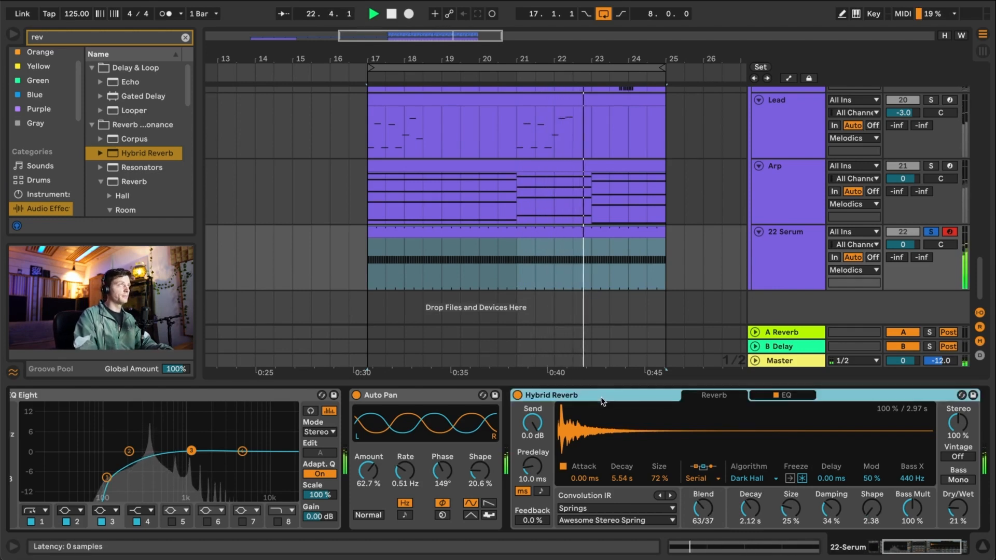
# - Unsolo the Serum track and set its volume to 6.0 dB to hear it with the other tracks
pyautogui.click(778, 255)
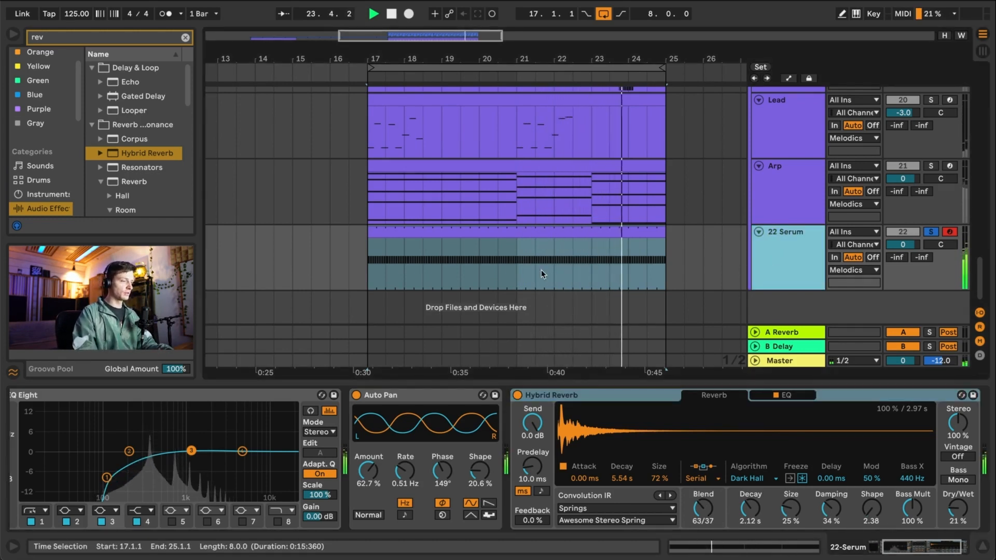
pyautogui.scroll(-5, 387, 275)
pyautogui.click(388, 275)
pyautogui.scroll(1, 387, 275)
pyautogui.scroll(-1, 388, 275)
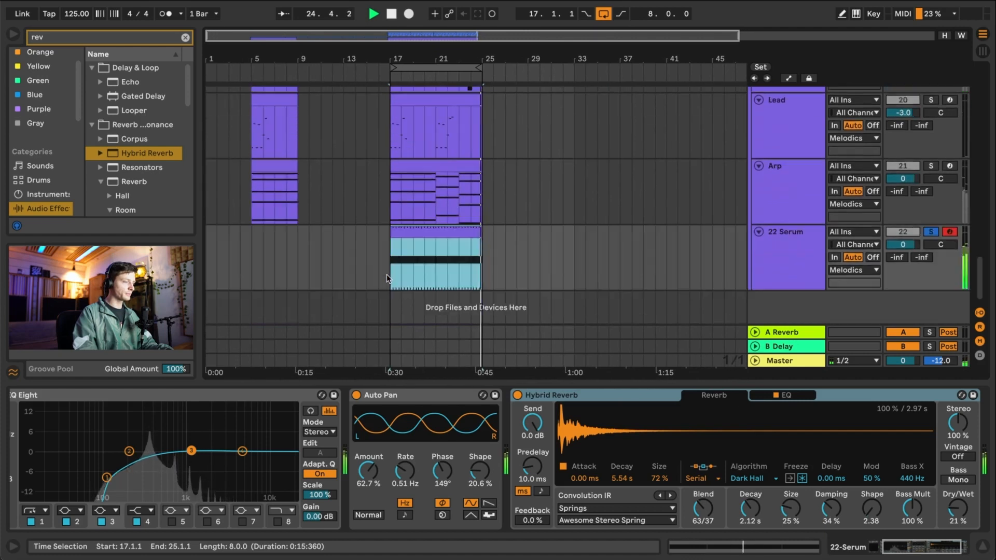
pyautogui.click(932, 232)
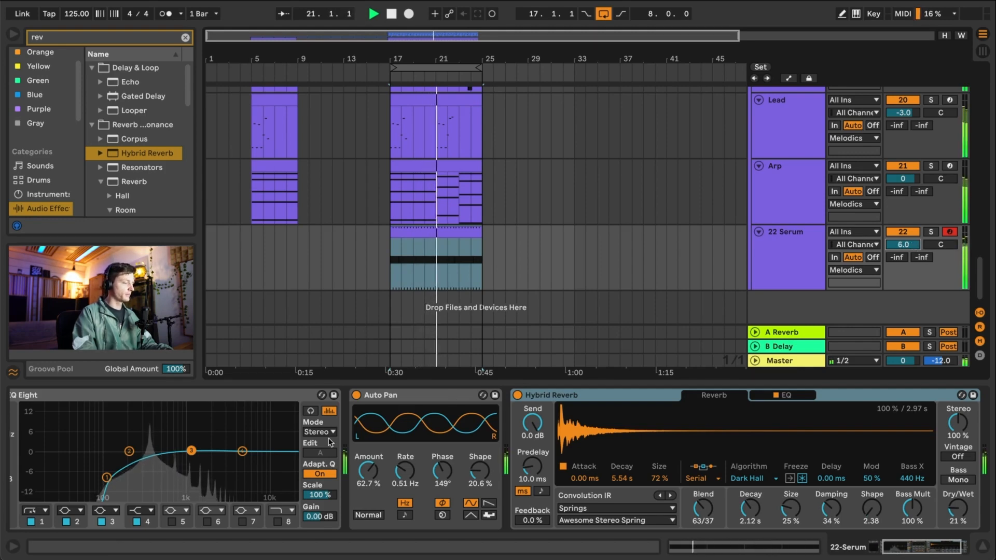
# - Adjust the filter cutoff in Serum during playback, close its window and stop playback
pyautogui.hscroll(-5, 224, 398)
pyautogui.click(49, 395)
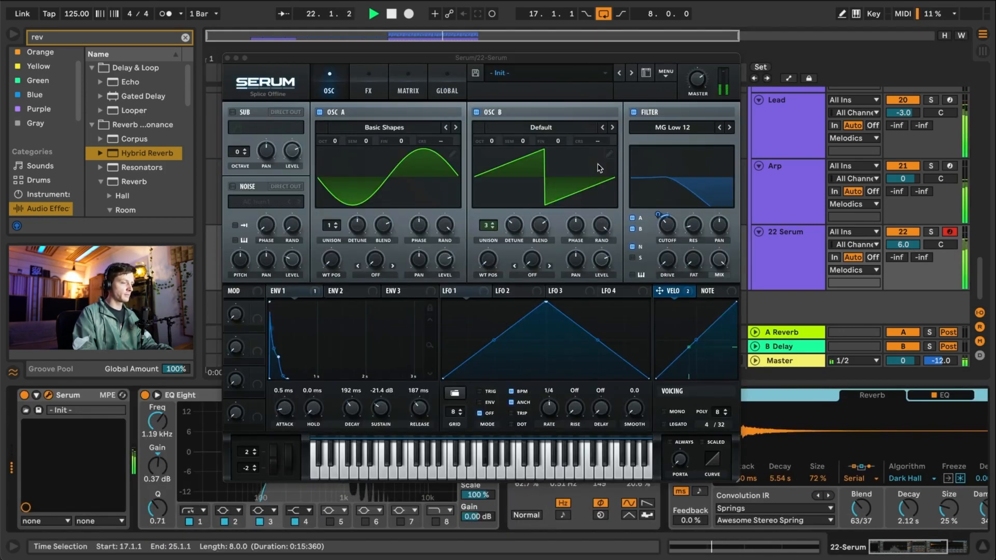
pyautogui.moveTo(667, 224)
pyautogui.mouseDown()
pyautogui.moveTo(669, 186)
pyautogui.moveTo(675, 233)
pyautogui.mouseUp()
pyautogui.click(228, 58)
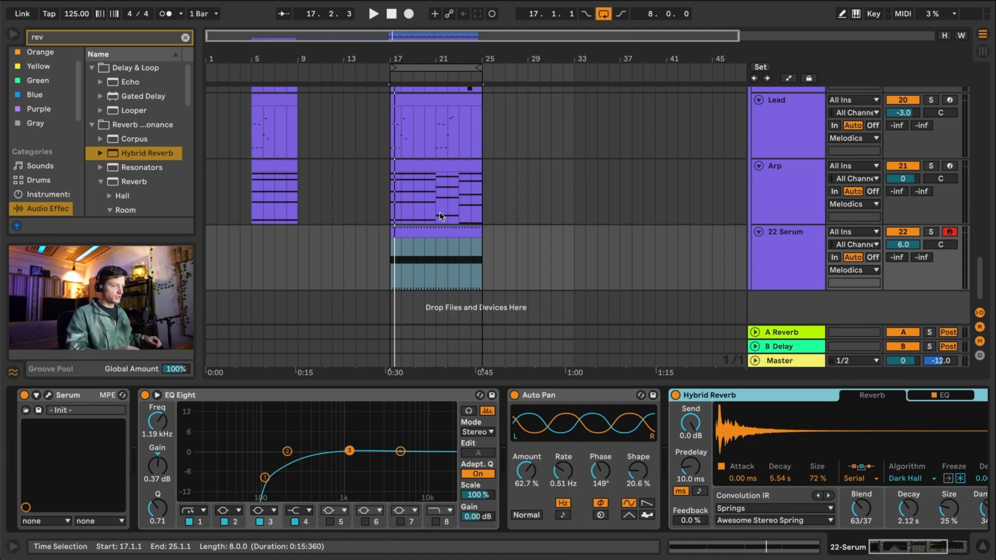
# - Look through the drum, bass and melodic tracks and extend the loop from bar 17 to a length of 26 bars
pyautogui.scroll(12, 440, 212)
pyautogui.scroll(5, 428, 186)
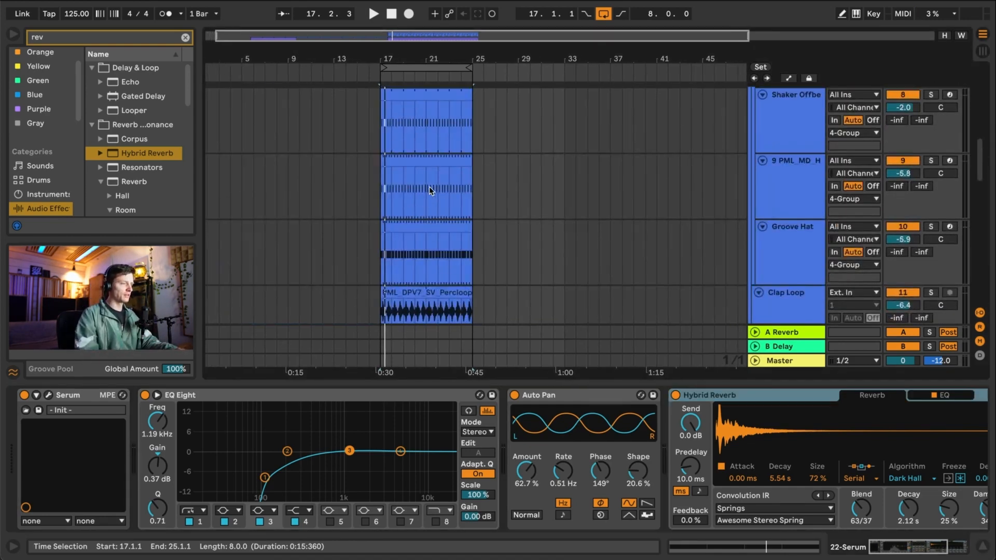
pyautogui.scroll(-8, 428, 186)
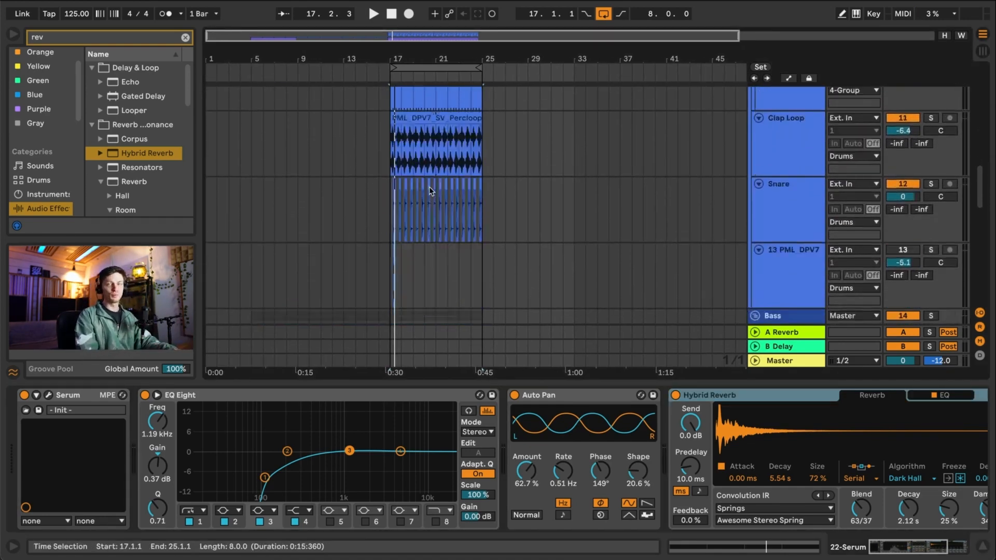
pyautogui.scroll(6, 431, 186)
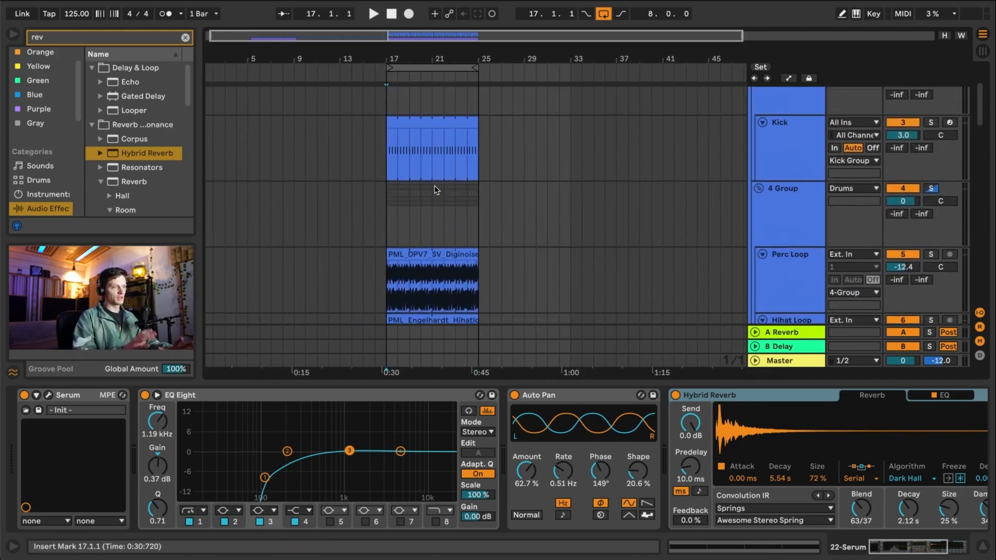
pyautogui.scroll(2, 434, 190)
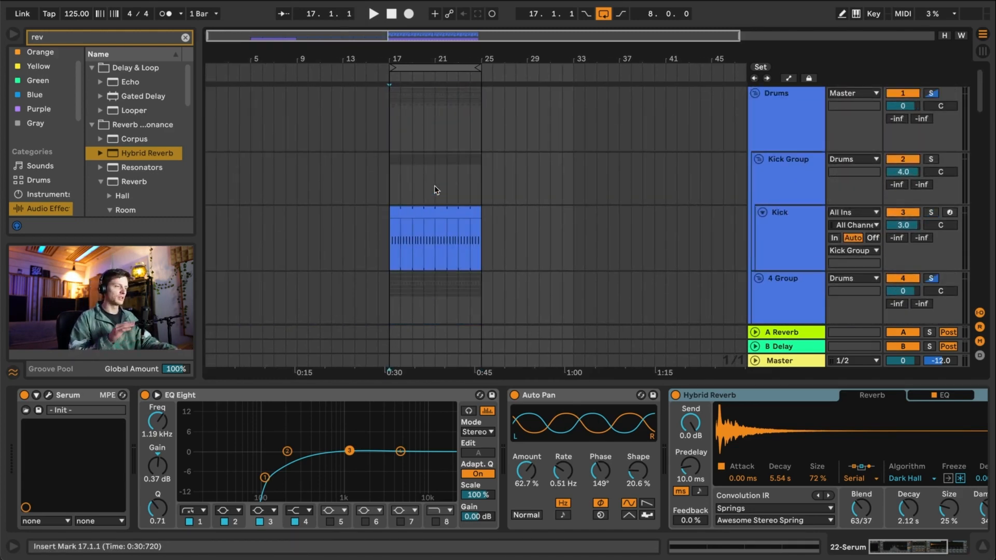
pyautogui.scroll(-15, 435, 185)
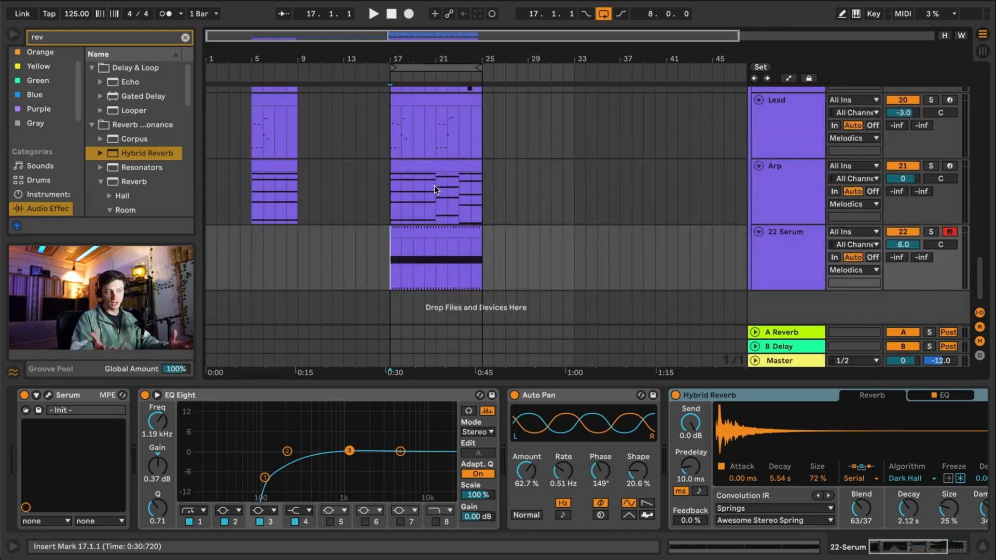
pyautogui.scroll(4, 481, 144)
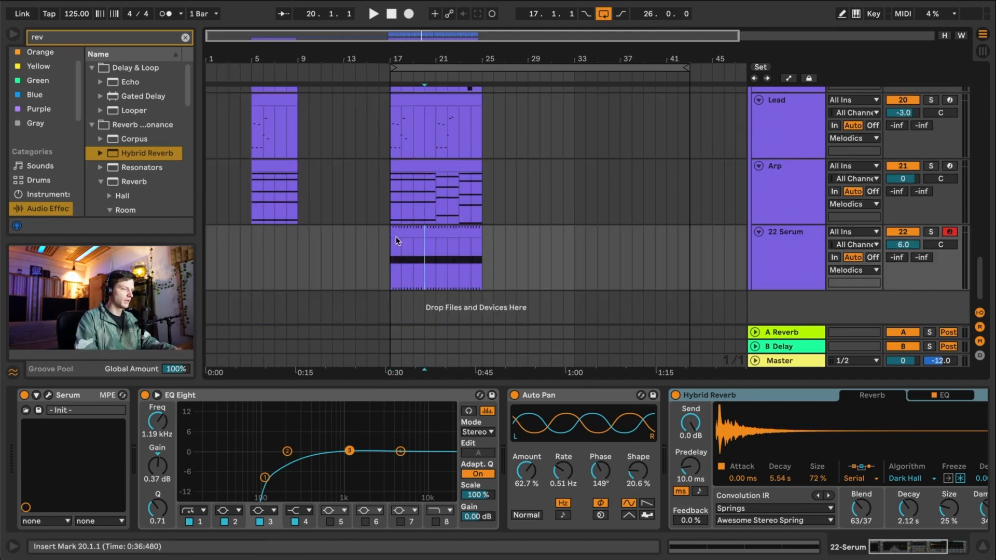
# - Examine the clips from bar 17 to 25 across the drum, bass, arp and Serum tracks
pyautogui.moveTo(391, 241); pyautogui.dragTo(479, 258)
pyautogui.scroll(15, 479, 259)
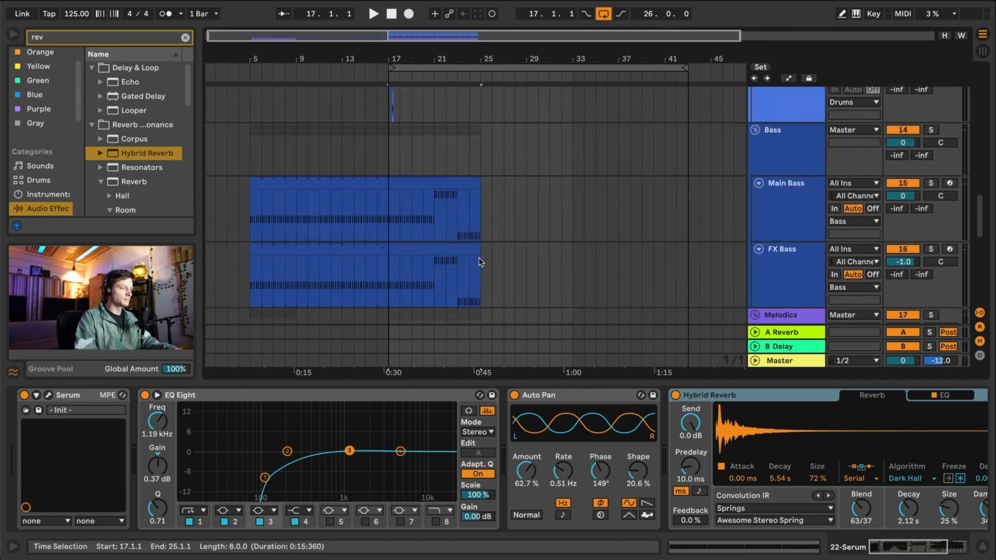
pyautogui.scroll(10, 480, 262)
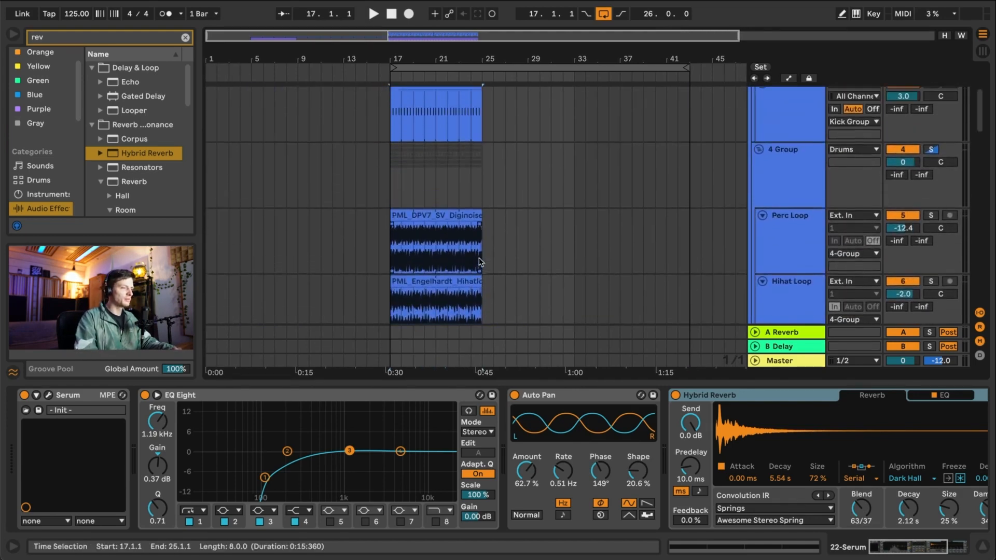
pyautogui.scroll(-10, 479, 262)
pyautogui.click(493, 259)
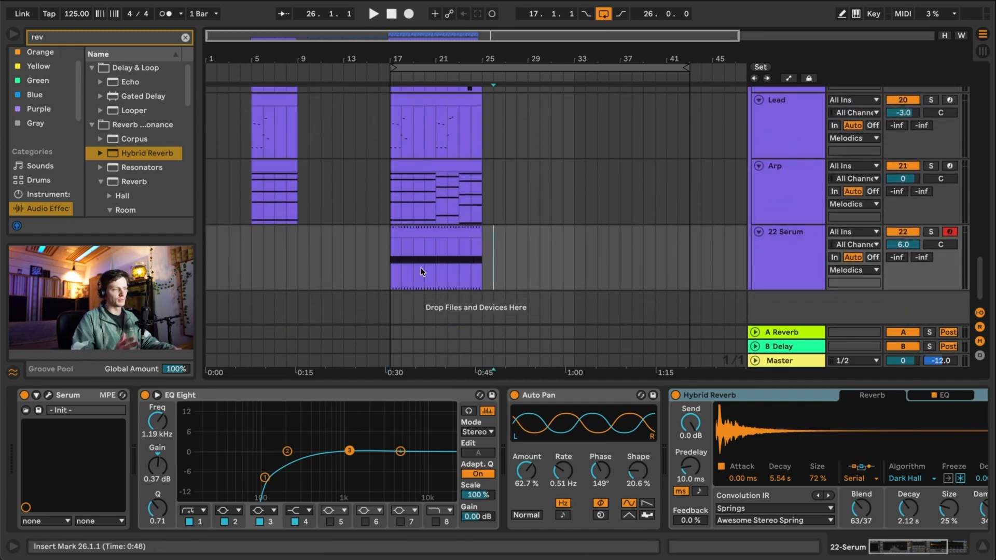
pyautogui.click(412, 195)
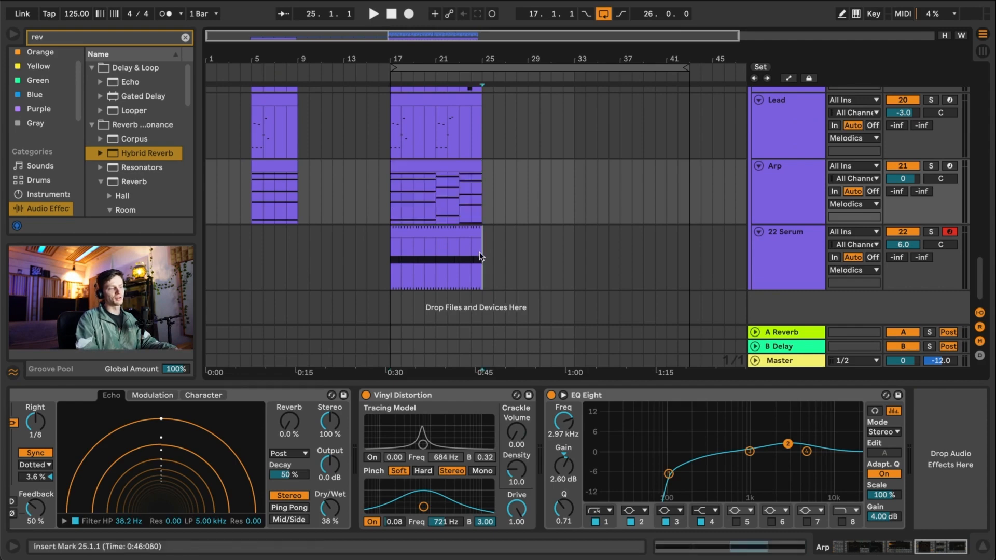
pyautogui.moveTo(479, 252); pyautogui.dragTo(388, 186)
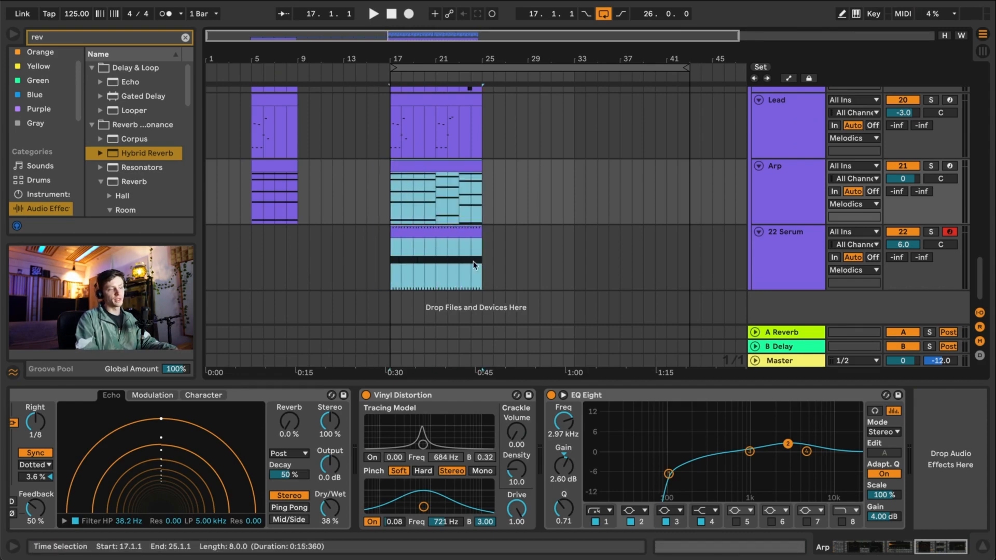
pyautogui.click(516, 255)
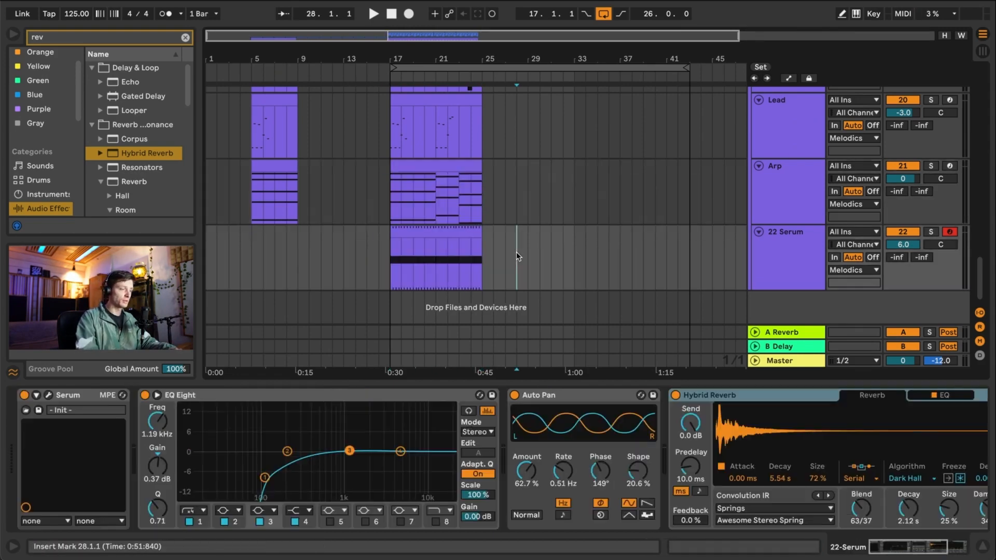
# - Rename the Serum track 16th and check its Serum window
pyautogui.rightClick(801, 250)
pyautogui.click(839, 311)
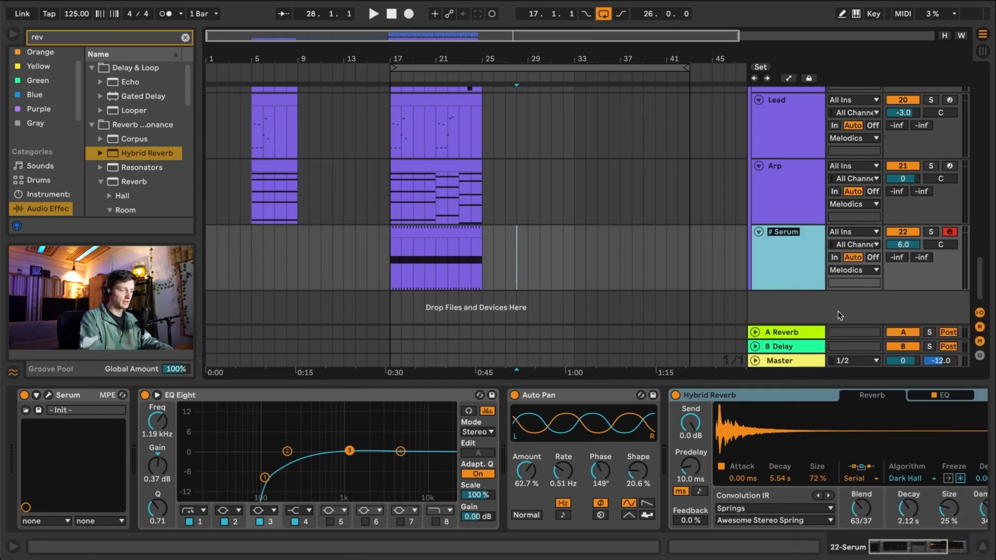
pyautogui.write('16th')
pyautogui.press('Return')
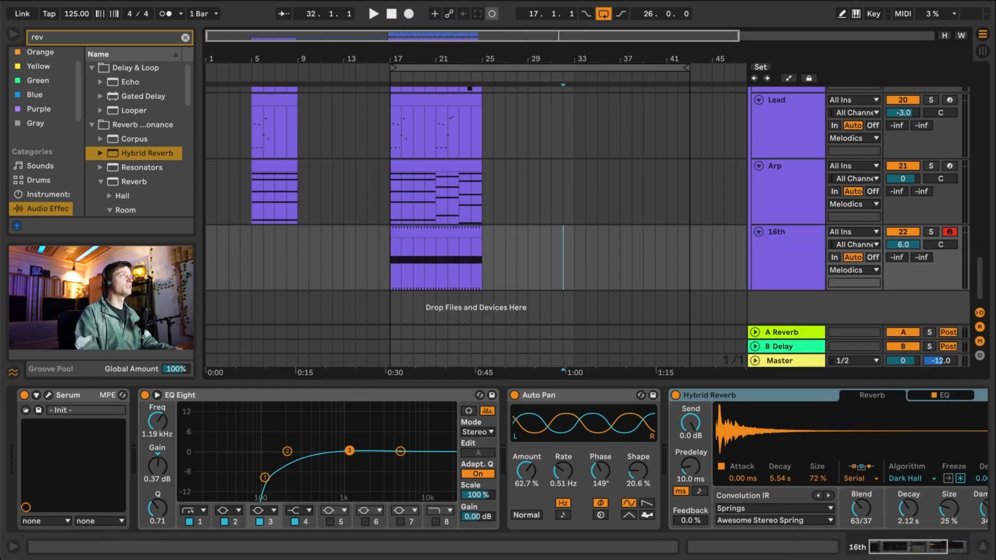
pyautogui.click(48, 395)
pyautogui.click(399, 56)
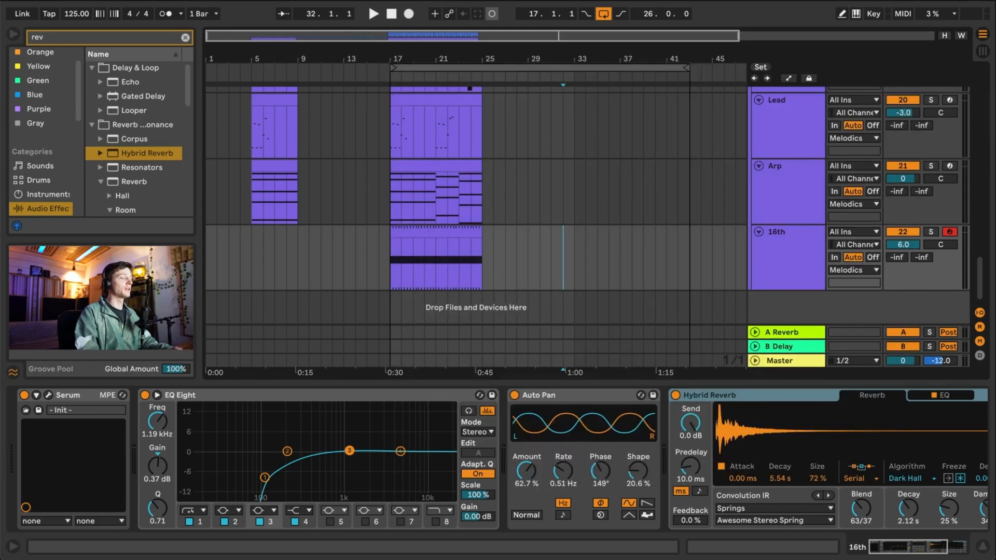
# - Move the melodic clips of all Melodics tracks from bar 17 to start at bar 25
pyautogui.moveTo(483, 276); pyautogui.dragTo(395, 179)
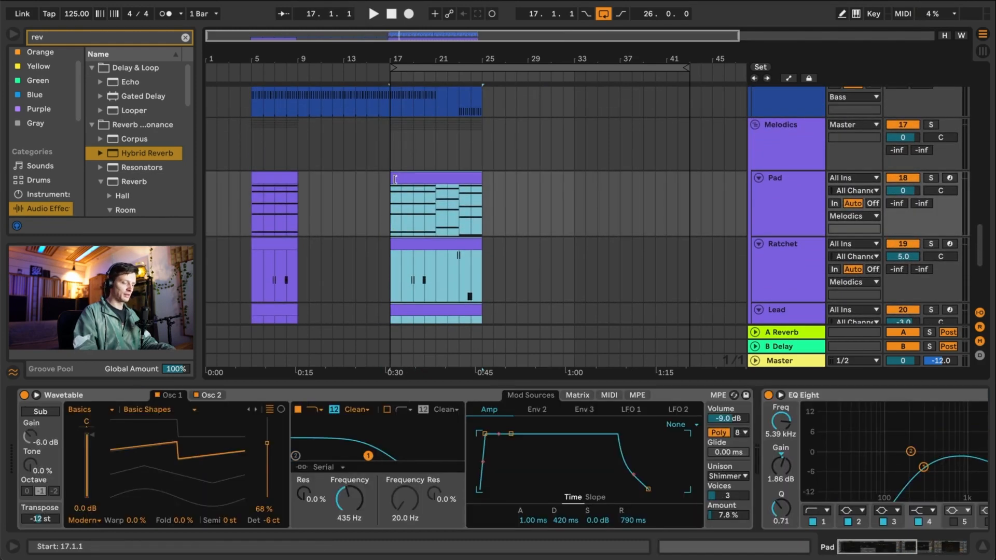
pyautogui.press('Right')
pyautogui.press('Right')
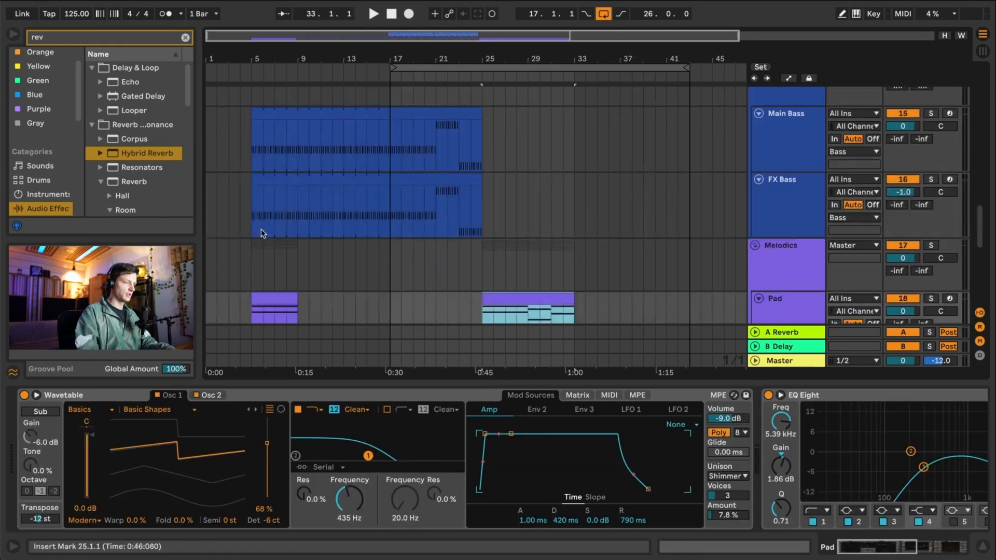
# - Move the Main Bass and FX Bass clips eight bars later so they span bars 13 to 33
pyautogui.moveTo(251, 230); pyautogui.dragTo(479, 129)
pyautogui.press('Right')
pyautogui.press('Right')
pyautogui.press('Right')
pyautogui.press('Right')
pyautogui.press('Right')
pyautogui.press('Right')
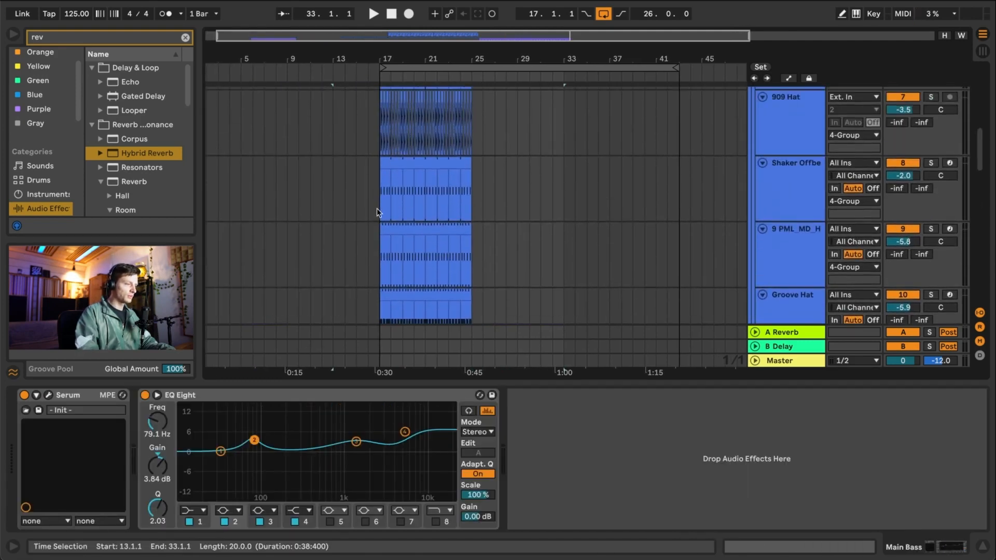
# - Fold the Drums group and start playback from bar 17
pyautogui.moveTo(377, 209); pyautogui.dragTo(466, 208)
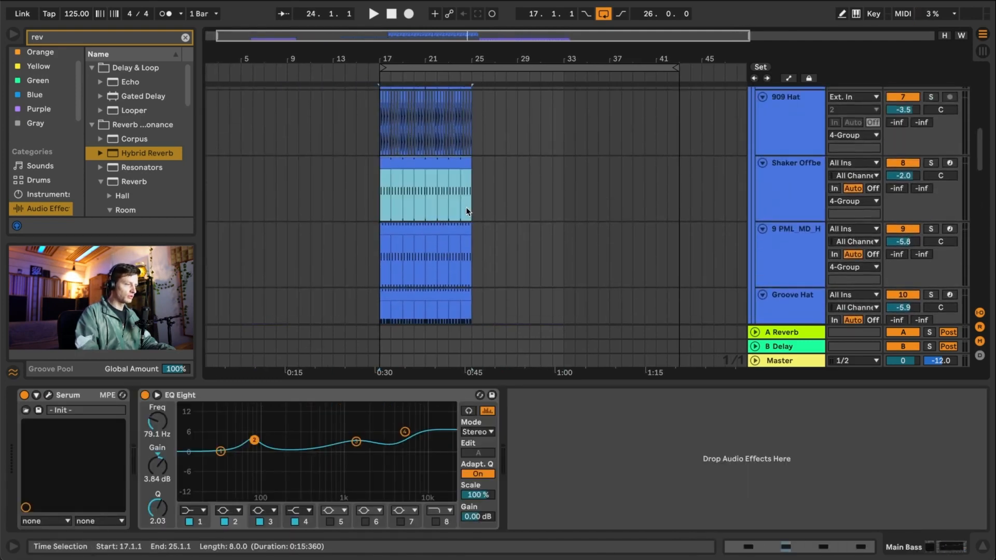
pyautogui.scroll(10, 465, 208)
pyautogui.click(756, 94)
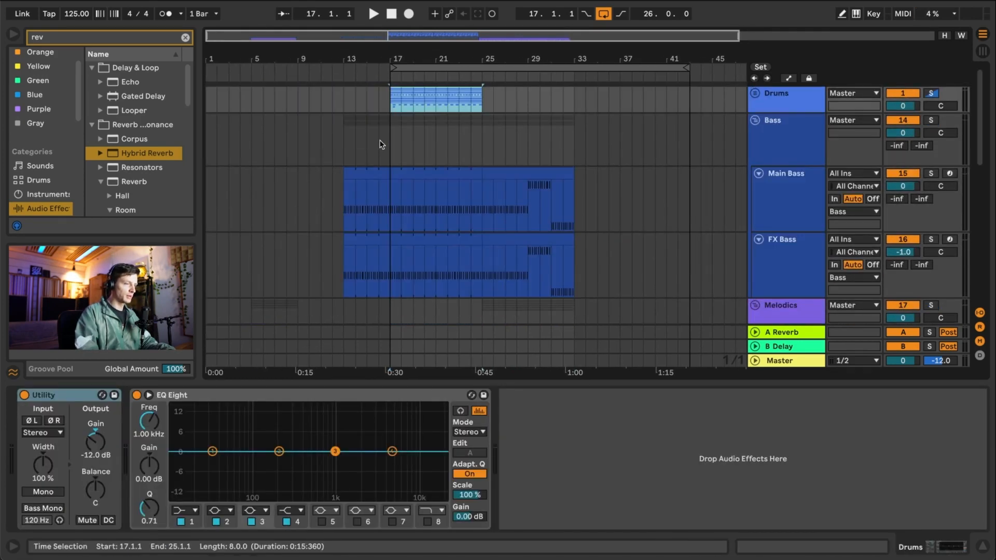
pyautogui.click(388, 96)
pyautogui.press('space')
# - Move the Arp clip from bar 5 to bar 17 and extend it to bar 25
pyautogui.scroll(-5, 525, 187)
pyautogui.scroll(-4, 526, 188)
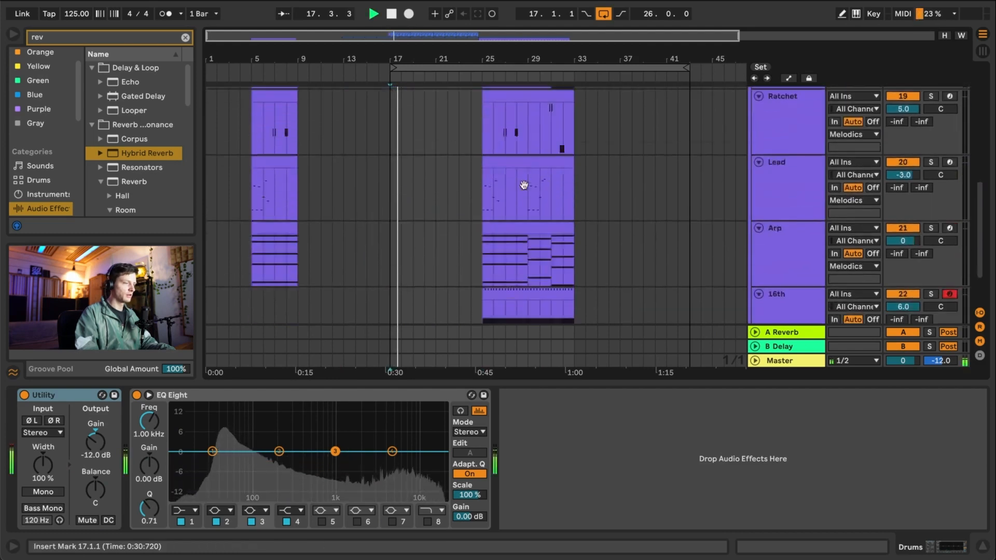
pyautogui.moveTo(275, 165); pyautogui.dragTo(413, 165)
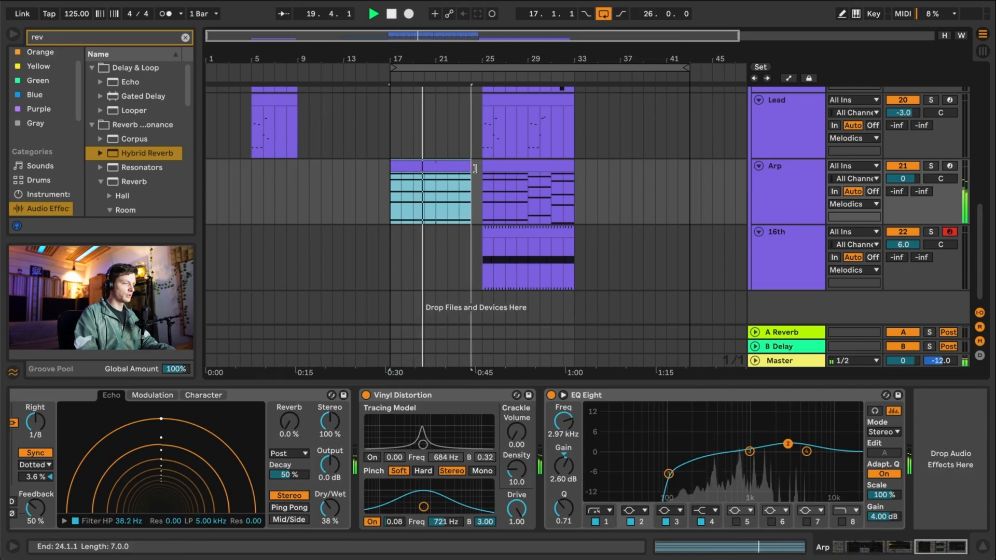
# - Move the Lead clip from bar 5 to bar 17 and extend it to meet the clip at bar 25
pyautogui.scroll(4, 394, 136)
pyautogui.click(261, 232)
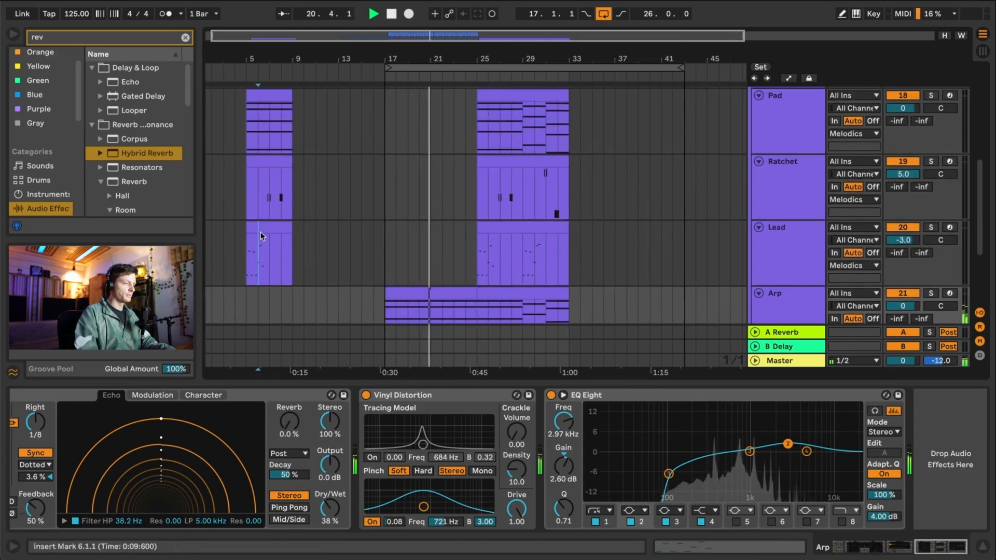
pyautogui.press('space')
pyautogui.moveTo(260, 232); pyautogui.dragTo(478, 229)
# - Move the Ratchet and Pad clips from bar 5 to bar 17 and extend both to bar 25
pyautogui.scroll(3, 407, 207)
pyautogui.moveTo(256, 250); pyautogui.dragTo(397, 253)
pyautogui.moveTo(420, 253); pyautogui.dragTo(467, 252)
pyautogui.press('space')
pyautogui.moveTo(247, 186); pyautogui.dragTo(464, 187)
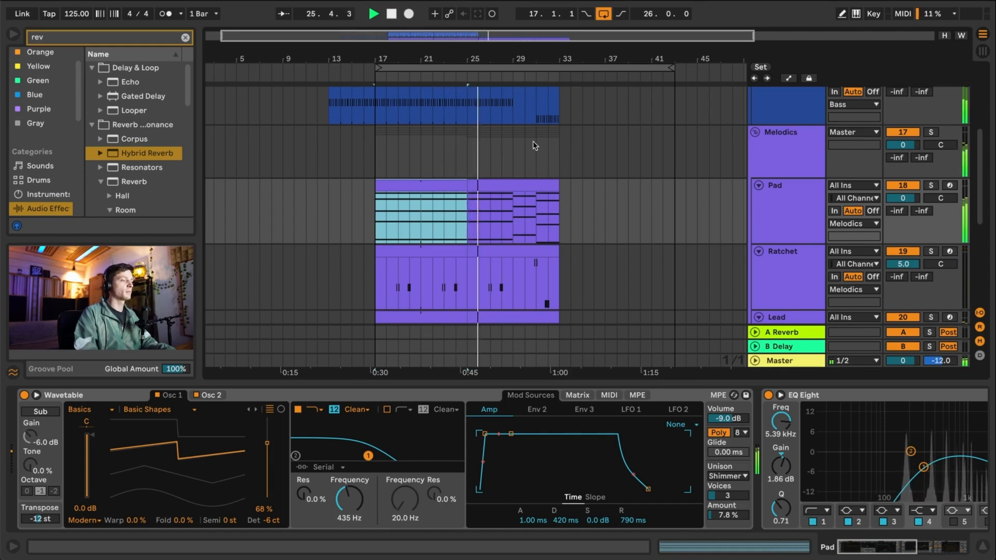
# - Mute the 16th track during playback
pyautogui.scroll(5, 533, 142)
pyautogui.scroll(-10, 534, 142)
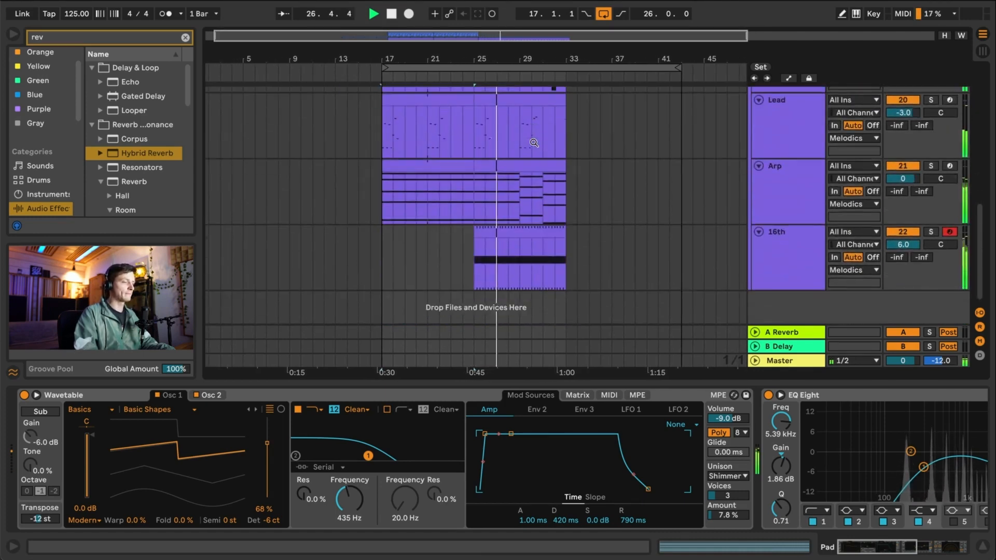
pyautogui.click(889, 234)
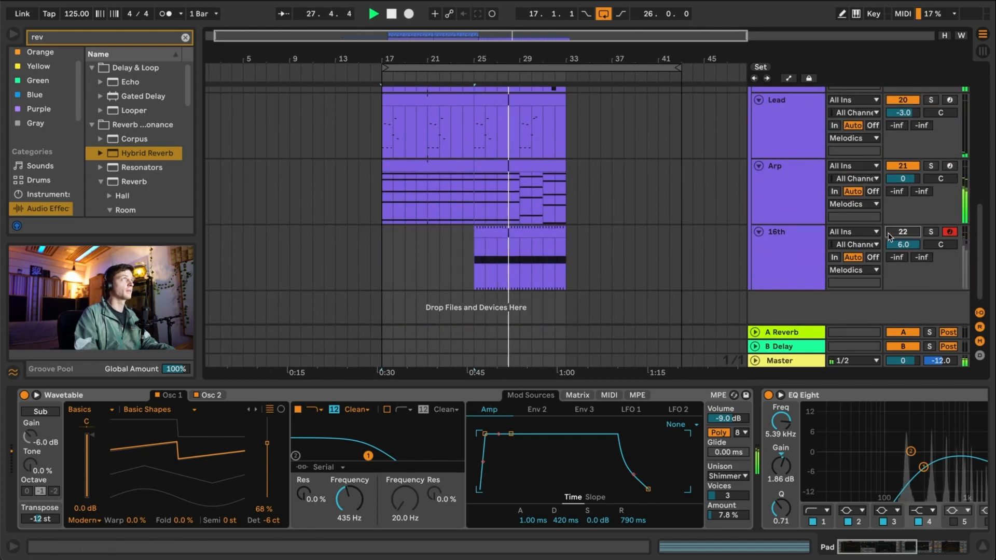
# - Move the 16th clip eight bars earlier so it starts at bar 17
pyautogui.moveTo(463, 247); pyautogui.dragTo(616, 247)
pyautogui.press('Left')
pyautogui.press('Left')
pyautogui.press('Left')
pyautogui.press('Left')
pyautogui.press('Left')
pyautogui.press('Left')
pyautogui.press('Left')
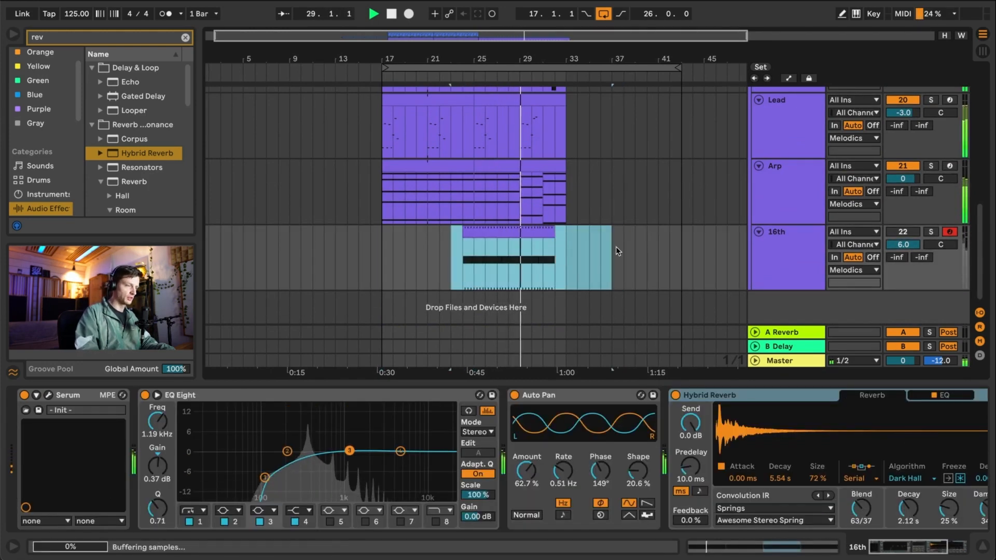
pyautogui.click(615, 247)
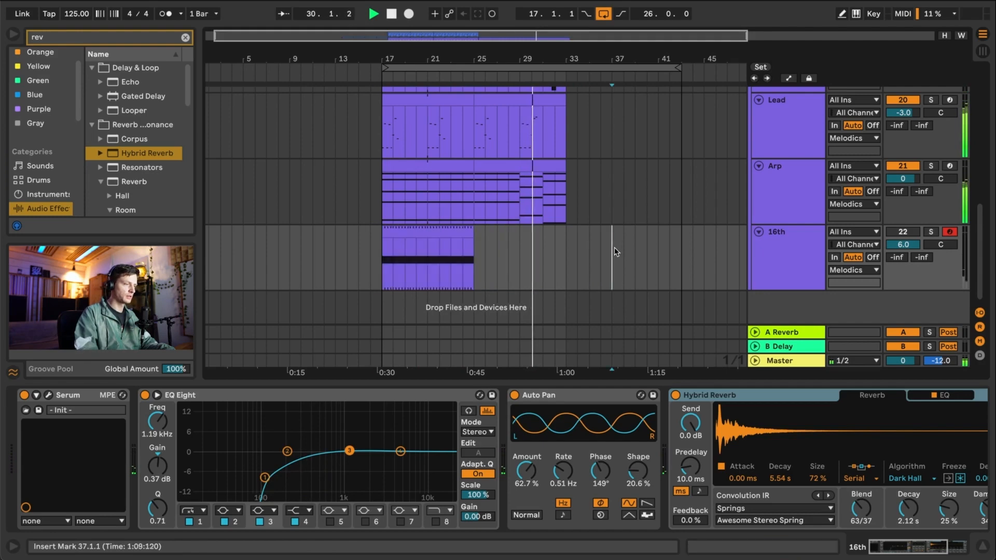
# - Mute the Arp track and restart playback from bar 17
pyautogui.scroll(3, 596, 208)
pyautogui.scroll(-3, 593, 200)
pyautogui.scroll(2, 593, 200)
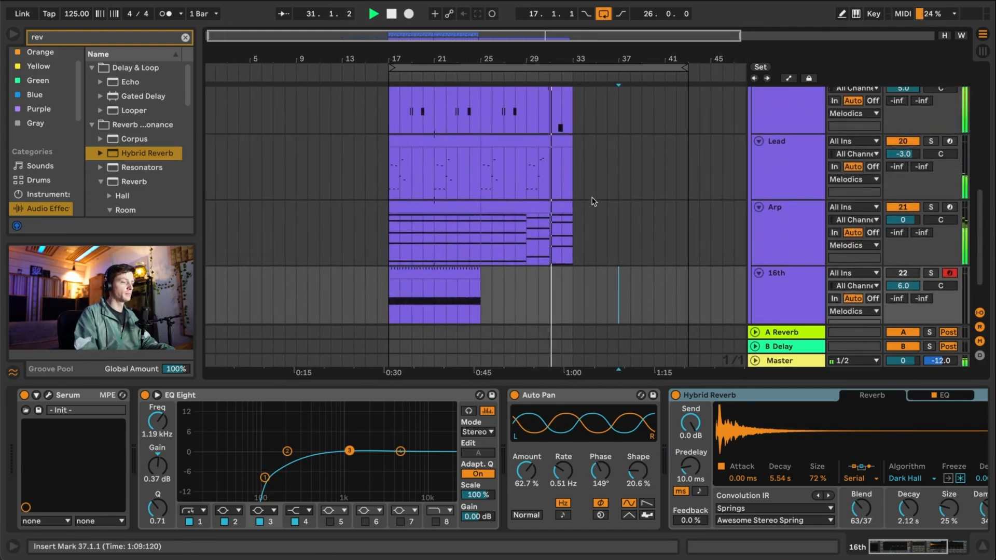
pyautogui.click(897, 209)
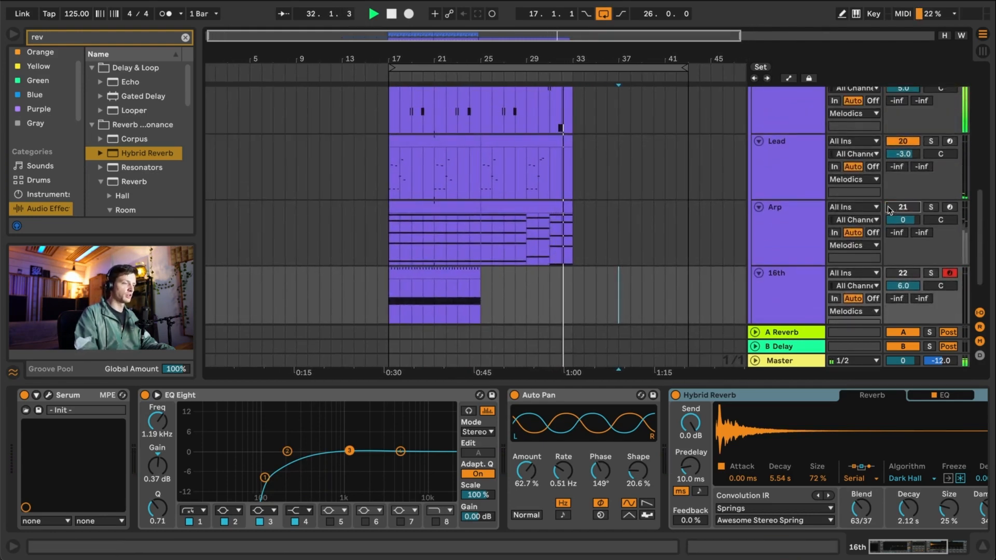
pyautogui.scroll(3, 621, 248)
pyautogui.scroll(3, 582, 237)
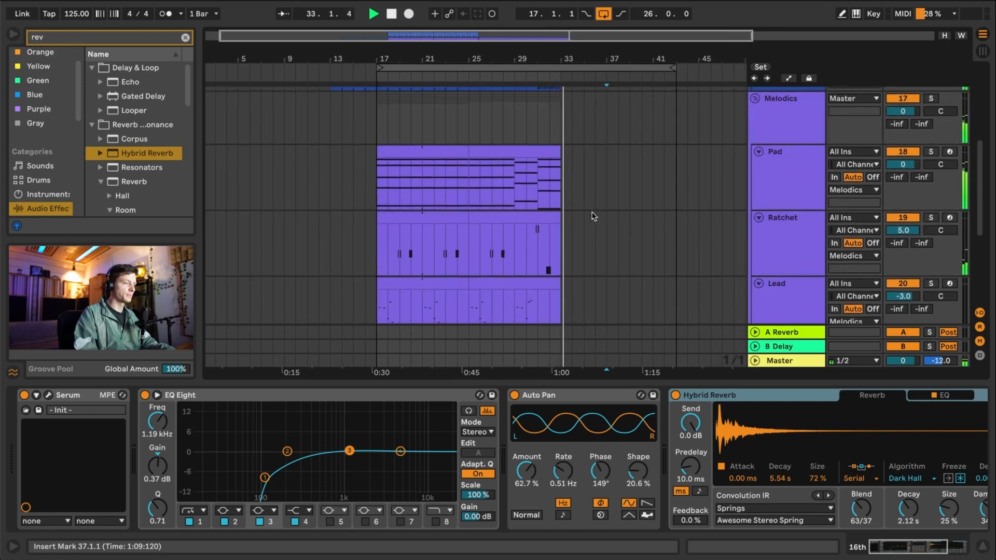
pyautogui.scroll(-5, 594, 268)
pyautogui.click(391, 217)
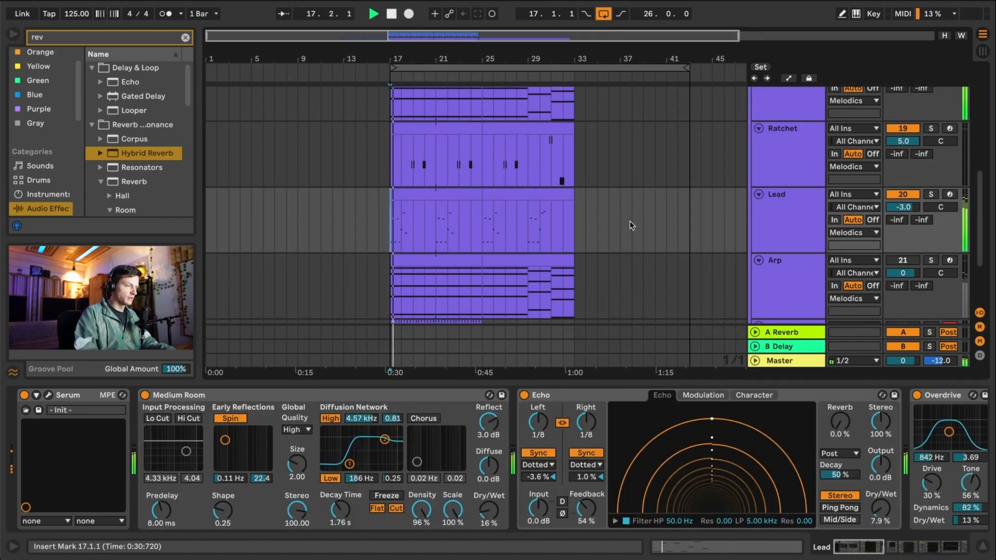
# - Move the Ratchet and Lead clips that start at bar 25 later, to start at bar 43
pyautogui.moveTo(630, 221); pyautogui.dragTo(484, 154)
pyautogui.press('Right')
pyautogui.press('Right')
pyautogui.press('Right')
pyautogui.press('Right')
pyautogui.press('Right')
pyautogui.press('Right')
pyautogui.press('Right')
pyautogui.press('Right')
pyautogui.press('Right')
pyautogui.press('Right')
pyautogui.press('Right')
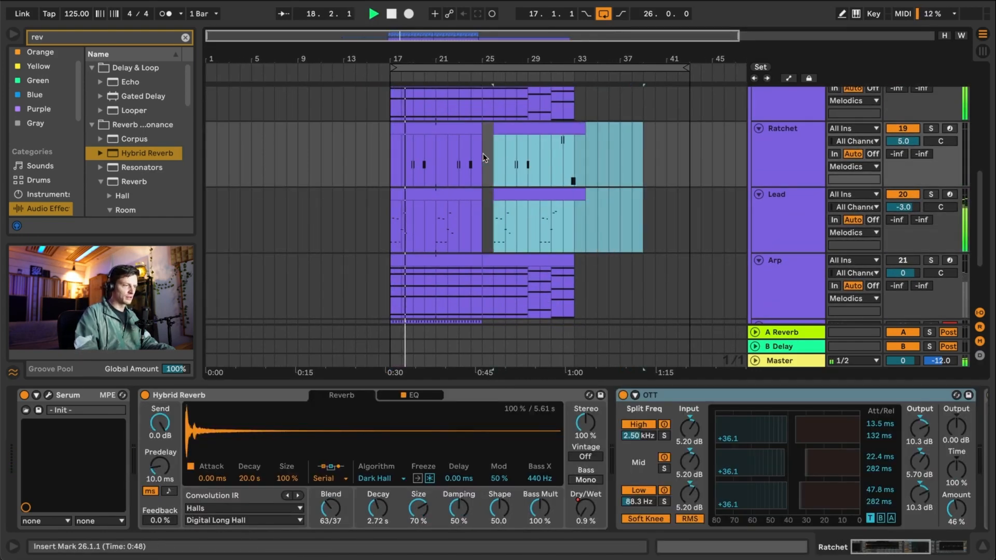
pyautogui.press('Right')
pyautogui.press('Right')
pyautogui.press('Right')
pyautogui.press('Right')
pyautogui.press('Right')
pyautogui.press('Right')
pyautogui.press('Right')
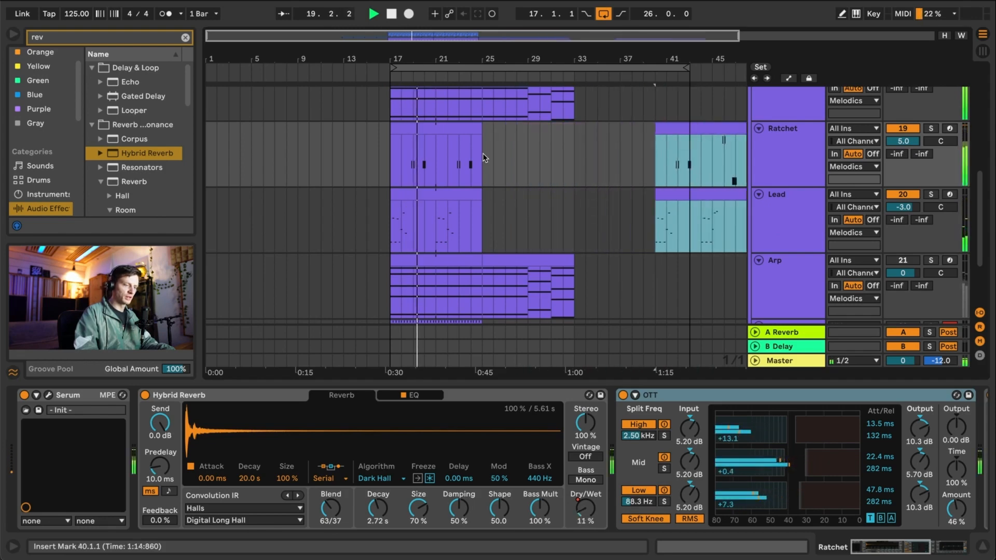
# - Listen to bars 17 to 33 while reviewing the Melodics, Bass and Drums tracks
pyautogui.scroll(3, 480, 172)
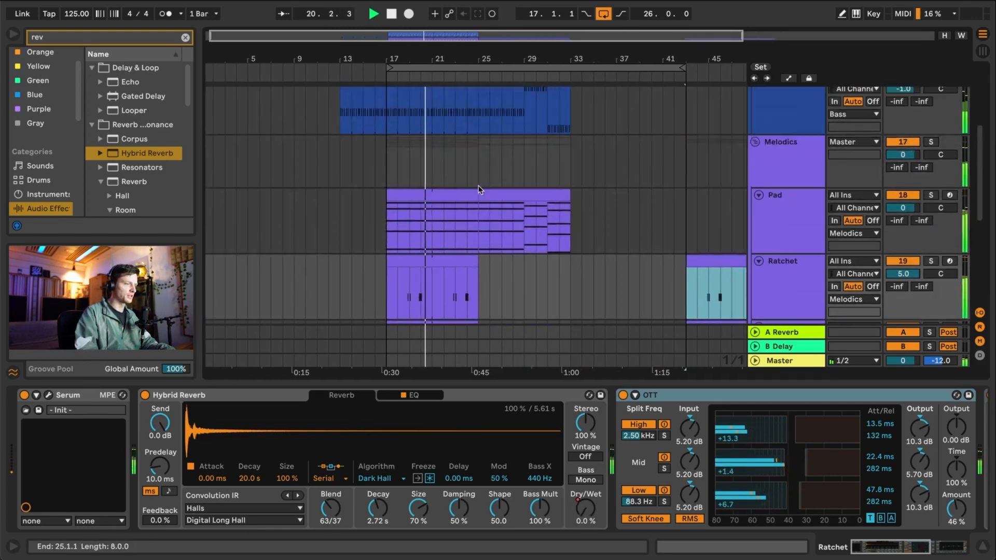
pyautogui.scroll(-5, 480, 177)
pyautogui.scroll(2, 493, 151)
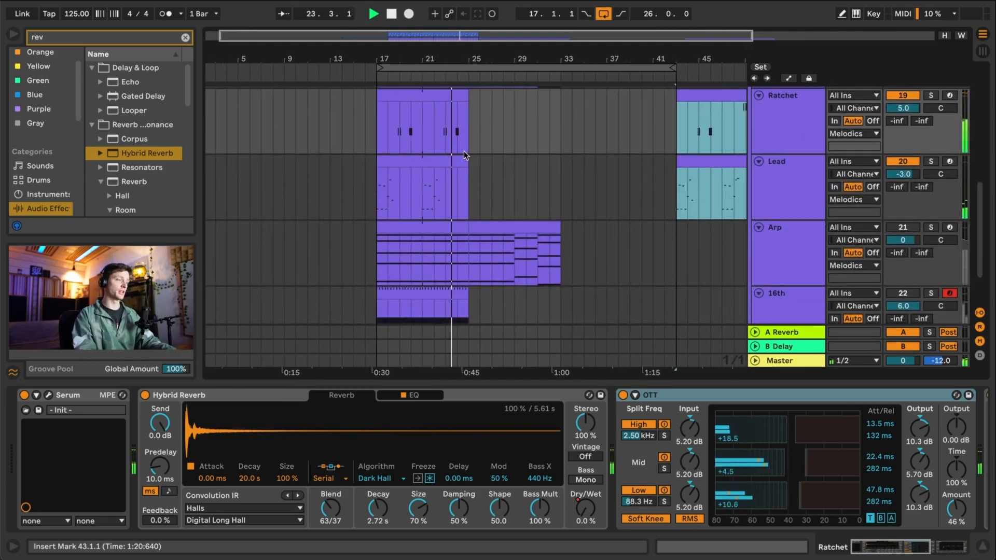
pyautogui.scroll(2, 494, 168)
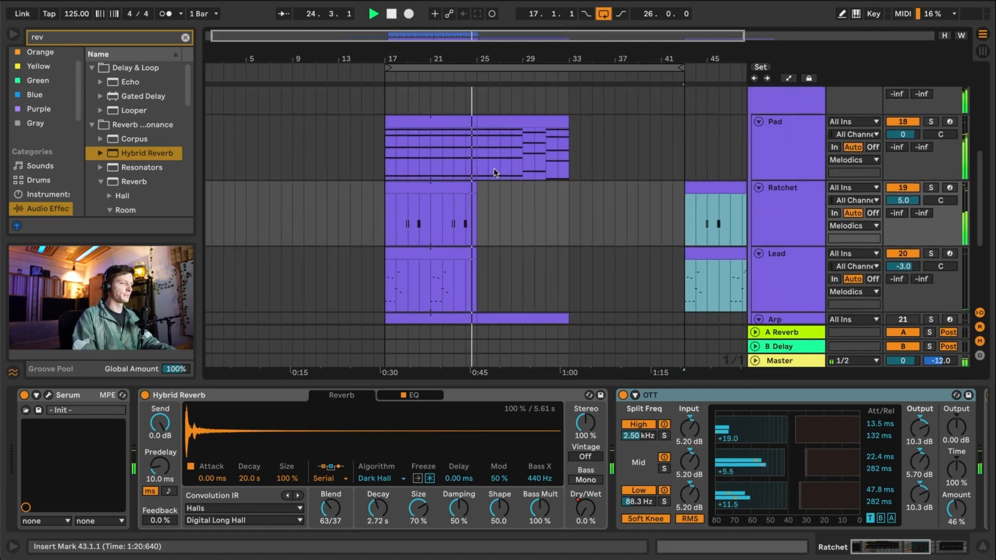
pyautogui.scroll(3, 494, 168)
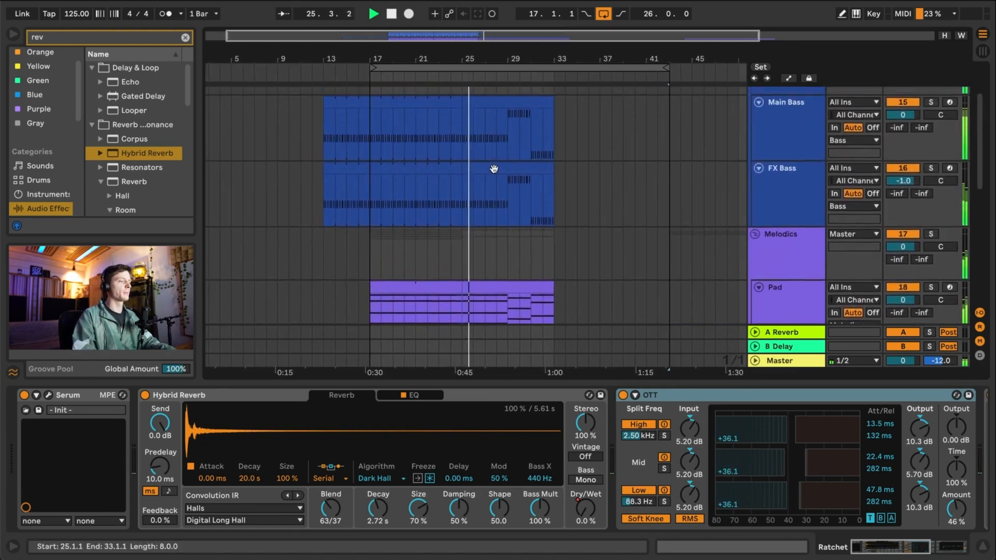
pyautogui.scroll(3, 494, 168)
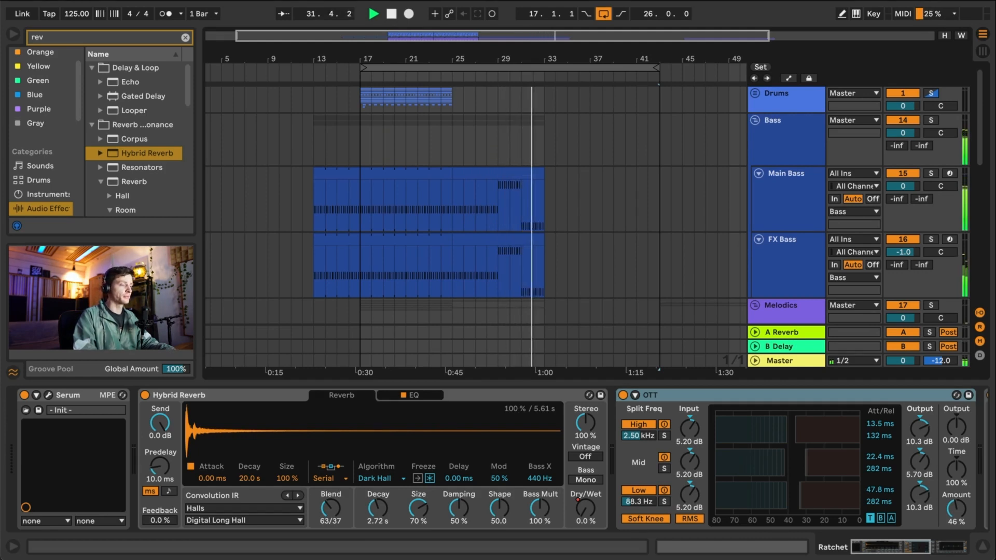
pyautogui.scroll(-5, 560, 192)
pyautogui.scroll(5, 560, 192)
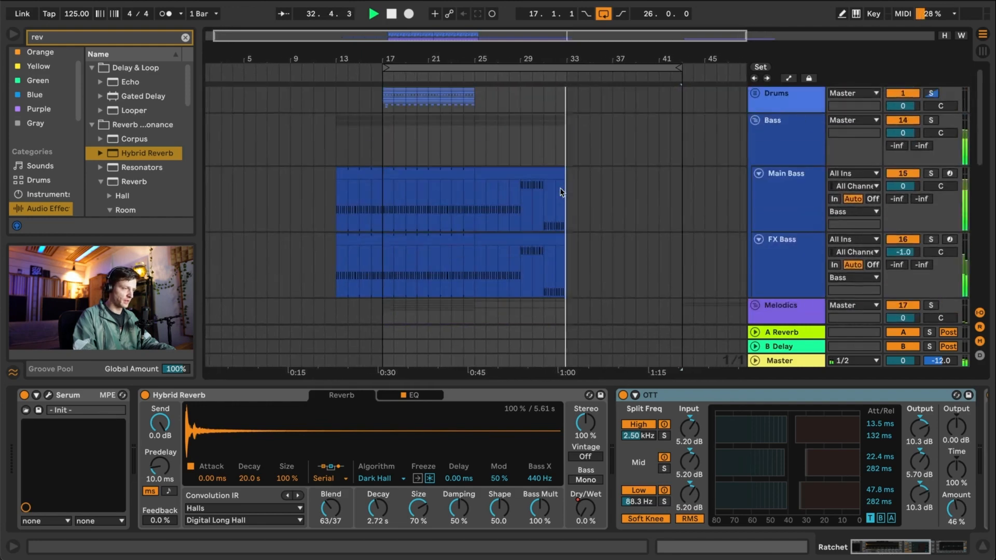
# - Unfold the Drums group and delete the duplicate Kick track
pyautogui.click(756, 94)
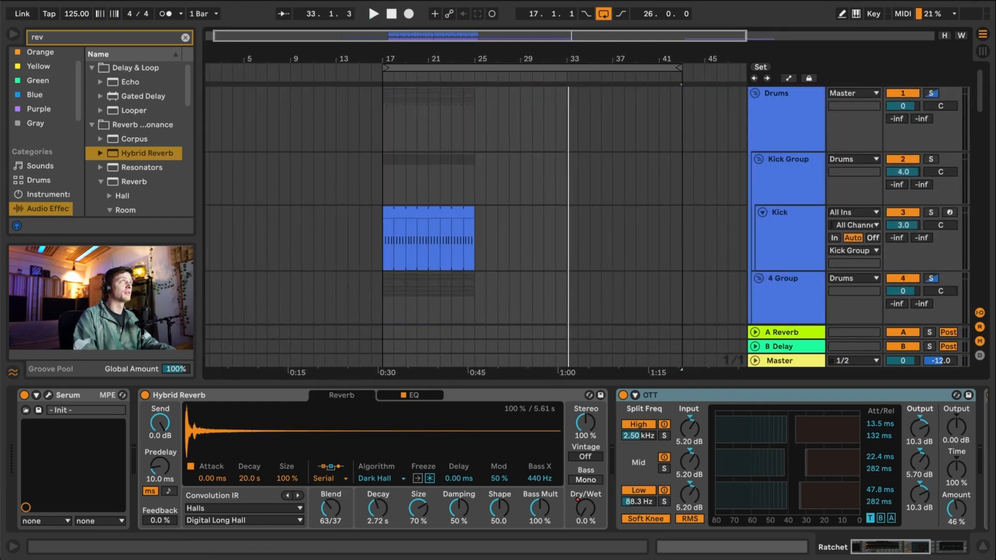
pyautogui.click(792, 224)
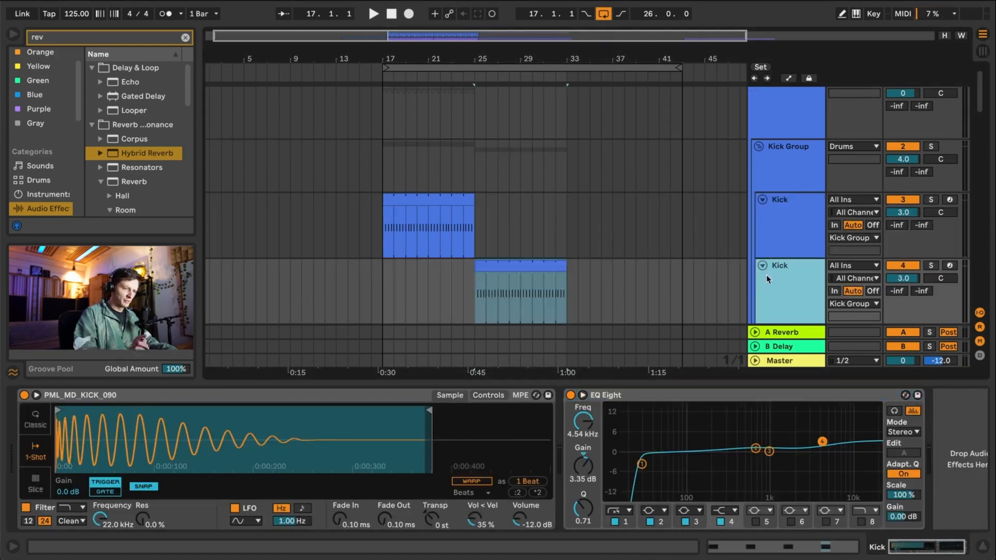
pyautogui.press('Delete')
pyautogui.click(777, 213)
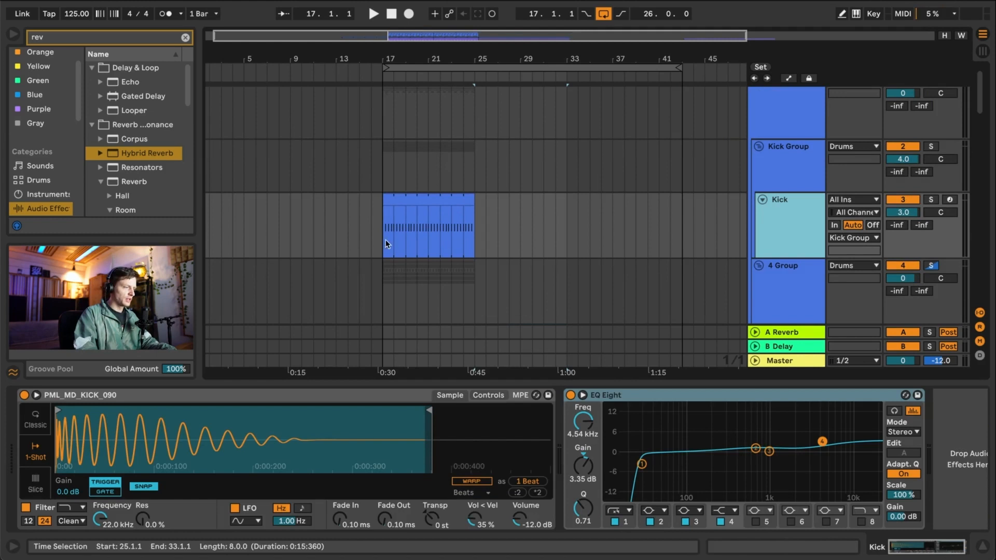
# - Loop the Kick clip from bar 17 to 25 and start playback
pyautogui.moveTo(386, 241); pyautogui.dragTo(464, 240)
pyautogui.hotkey('ctrl', 'l')
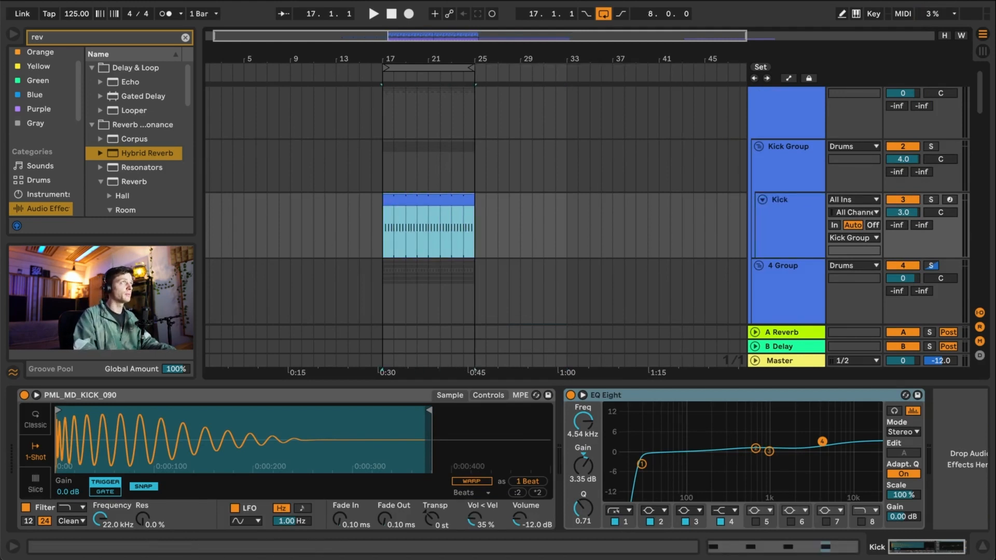
pyautogui.press('space')
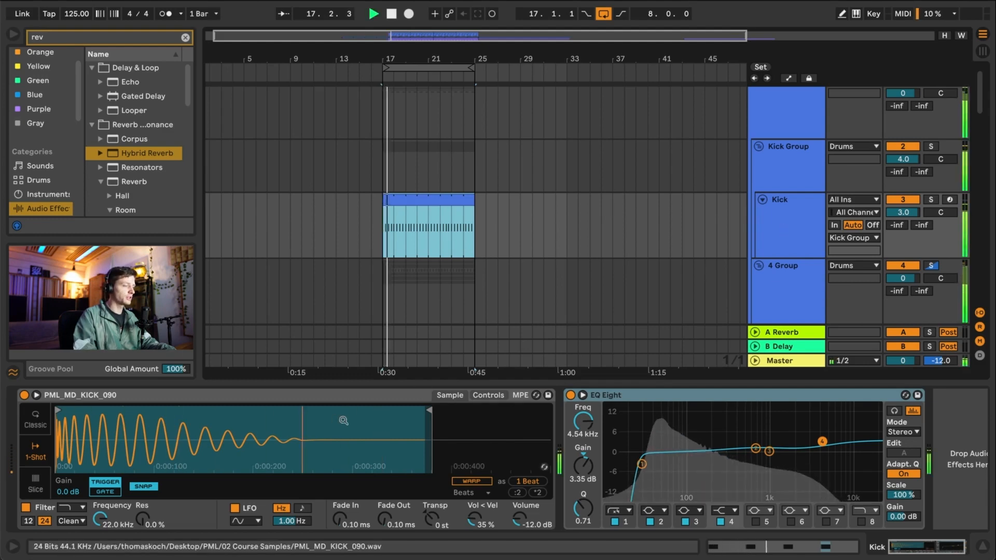
# - Solo the Kick track in the Kick Group while the loop plays
pyautogui.scroll(-5, 650, 263)
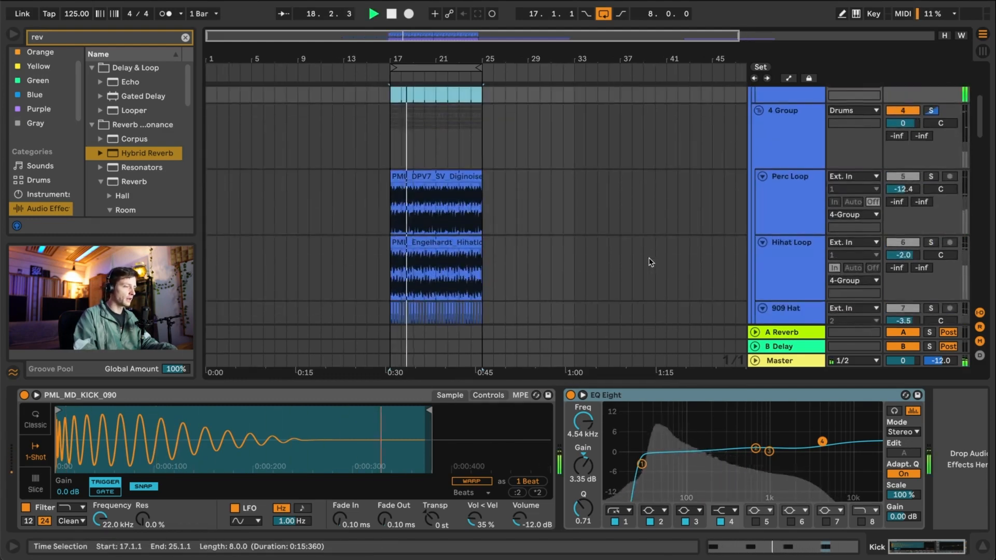
pyautogui.scroll(-8, 652, 273)
pyautogui.scroll(-10, 650, 273)
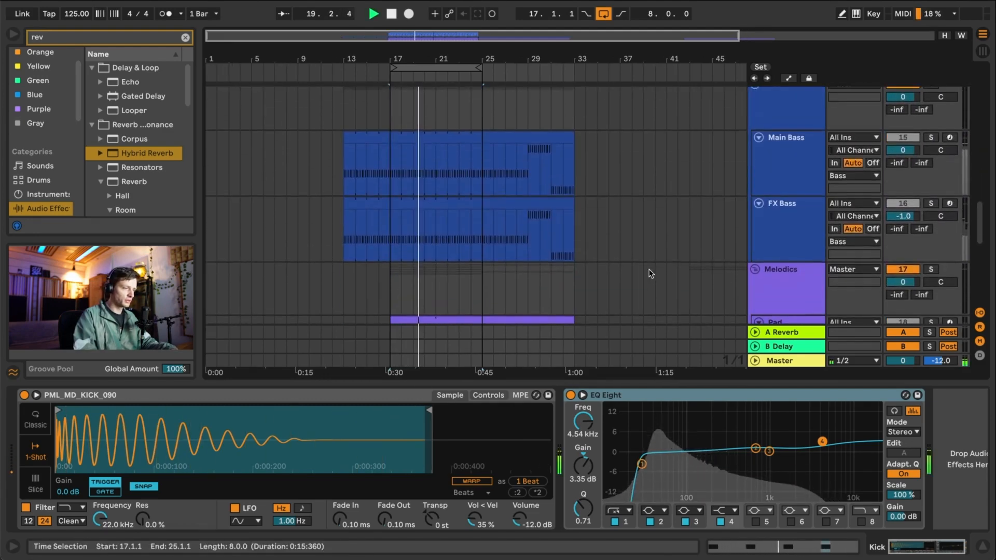
pyautogui.scroll(4, 852, 121)
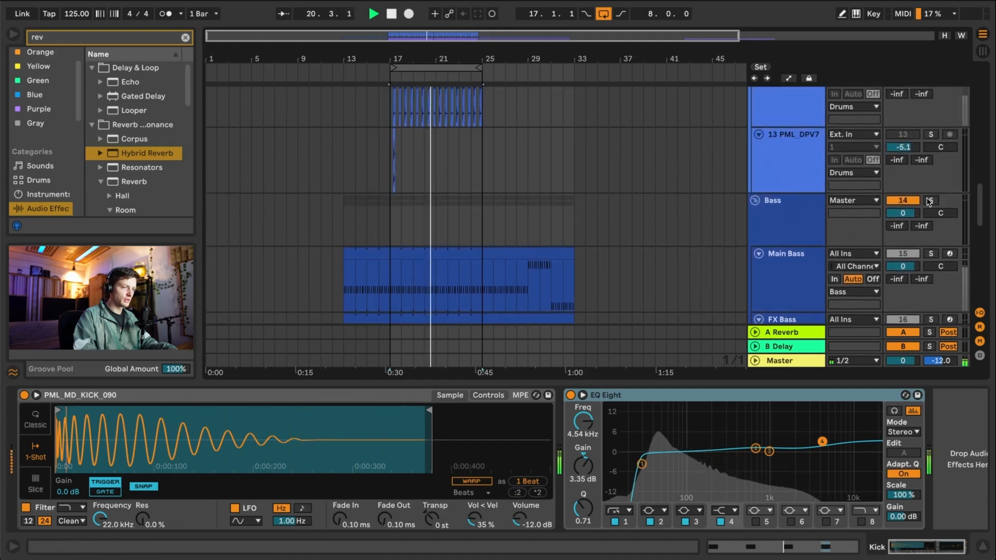
pyautogui.scroll(15, 657, 178)
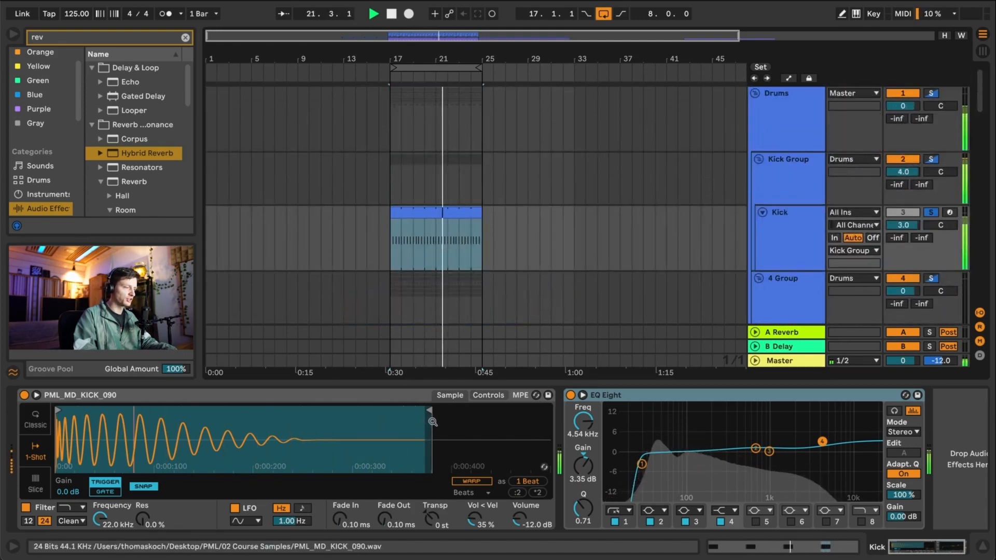
# - Trim the tail off the PML_MD_KICK_090 sample, set its Fade Out to 44.5 ms and stop playback
pyautogui.moveTo(429, 410)
pyautogui.mouseDown()
pyautogui.moveTo(123, 423)
pyautogui.moveTo(200, 430)
pyautogui.mouseUp()
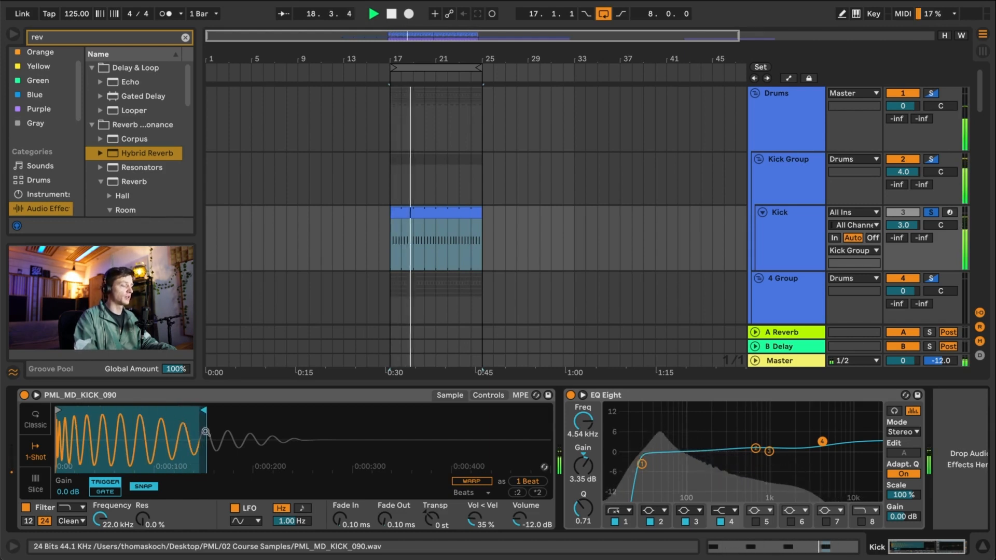
pyautogui.moveTo(385, 519); pyautogui.dragTo(385, 496)
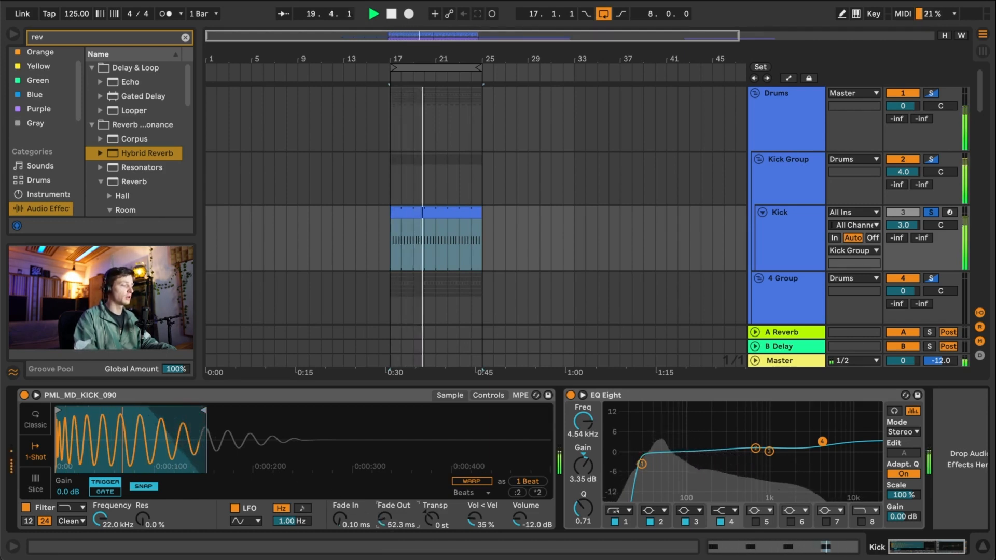
pyautogui.click(777, 217)
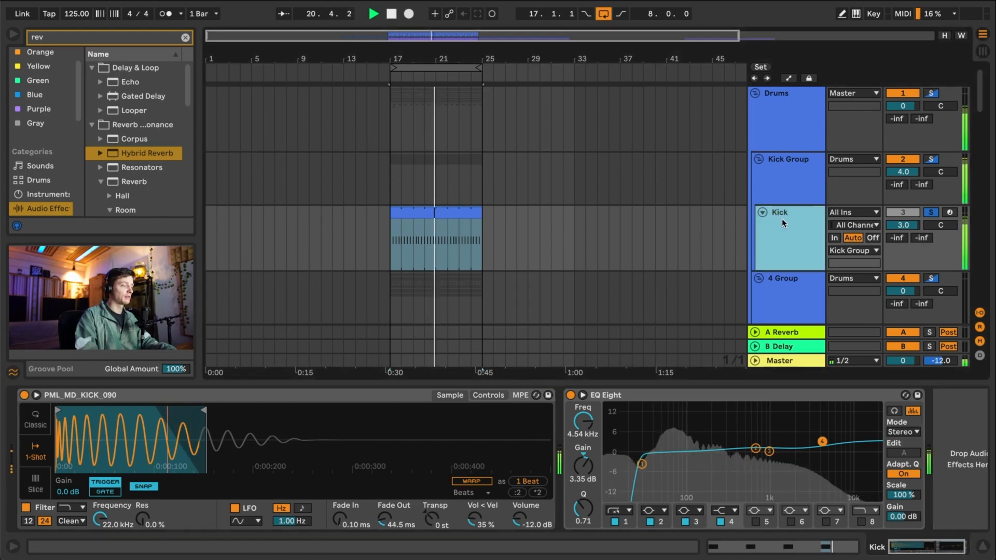
pyautogui.press('space')
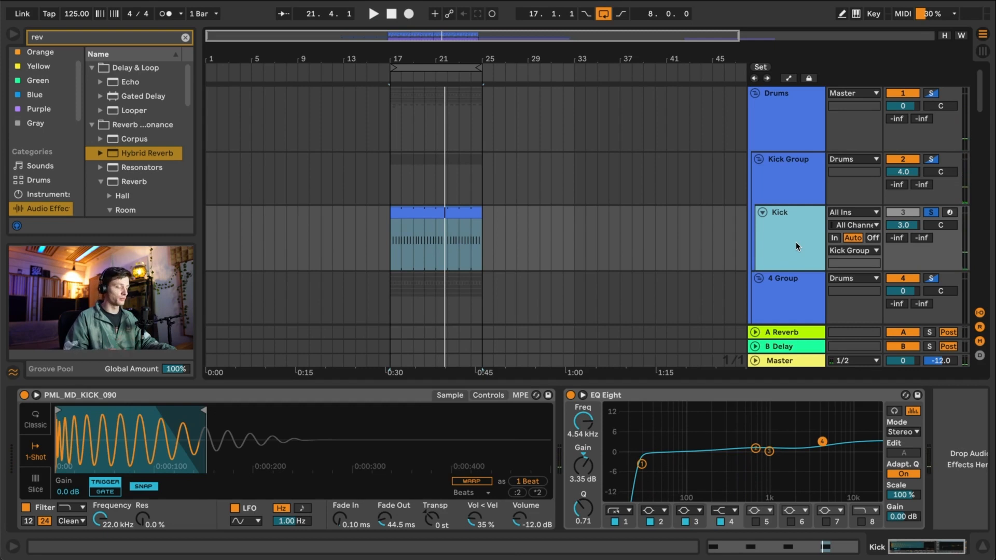
# - Duplicate the Kick track and move the duplicate's clip to bars 25 to 33
pyautogui.hotkey('ctrl', 'd')
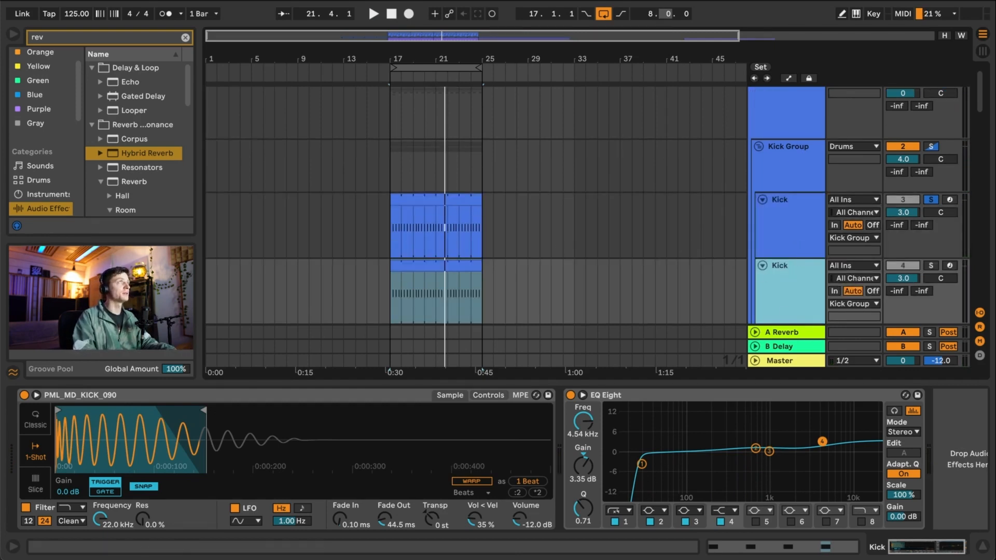
pyautogui.click(624, 398)
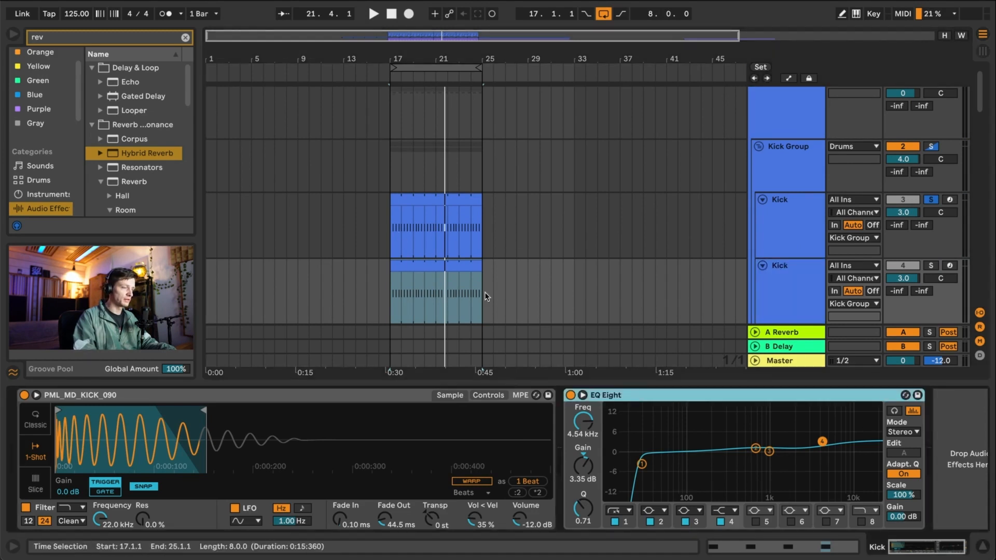
pyautogui.moveTo(411, 265); pyautogui.dragTo(523, 274)
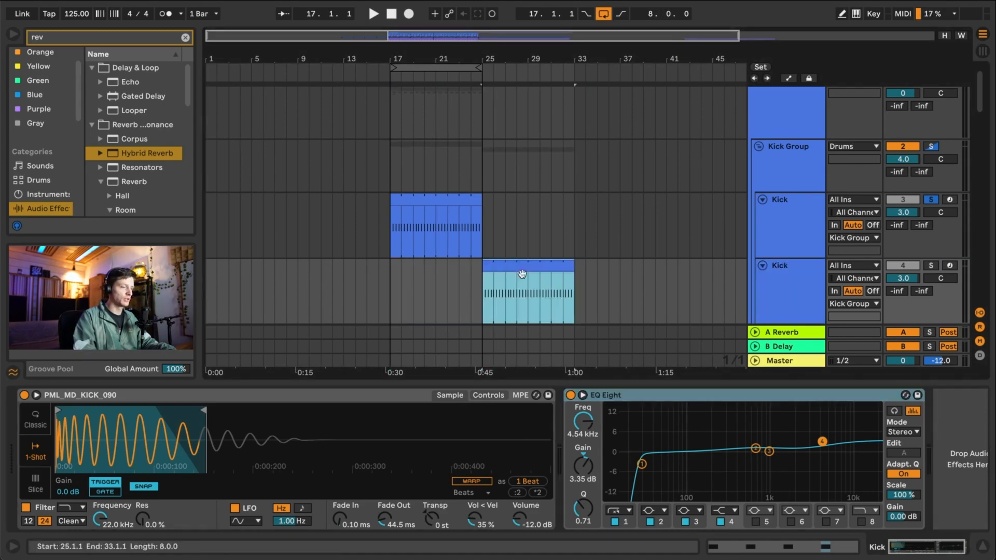
# - Find EQ Eight in the audio effects and add a second one after the existing EQ on the duplicate Kick track
pyautogui.click(770, 182)
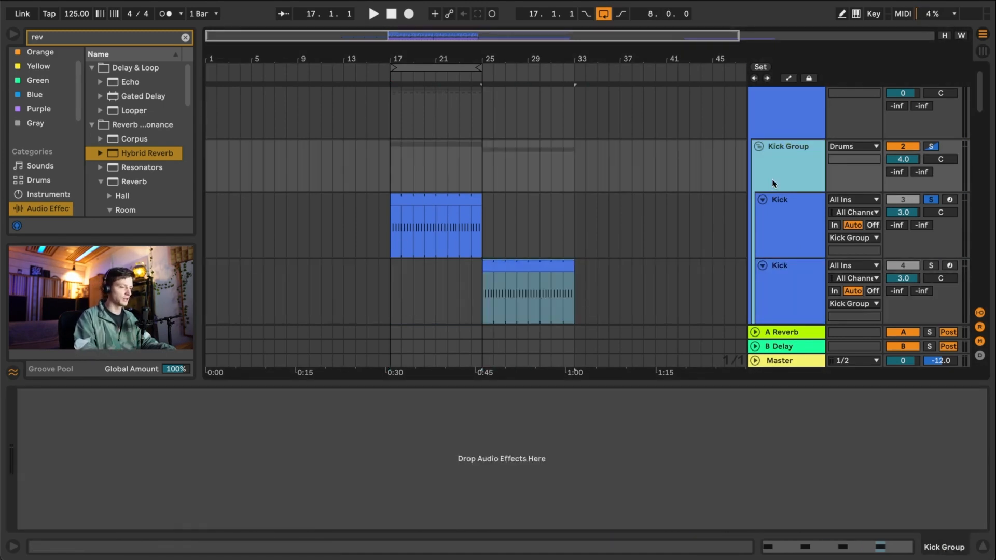
pyautogui.click(782, 286)
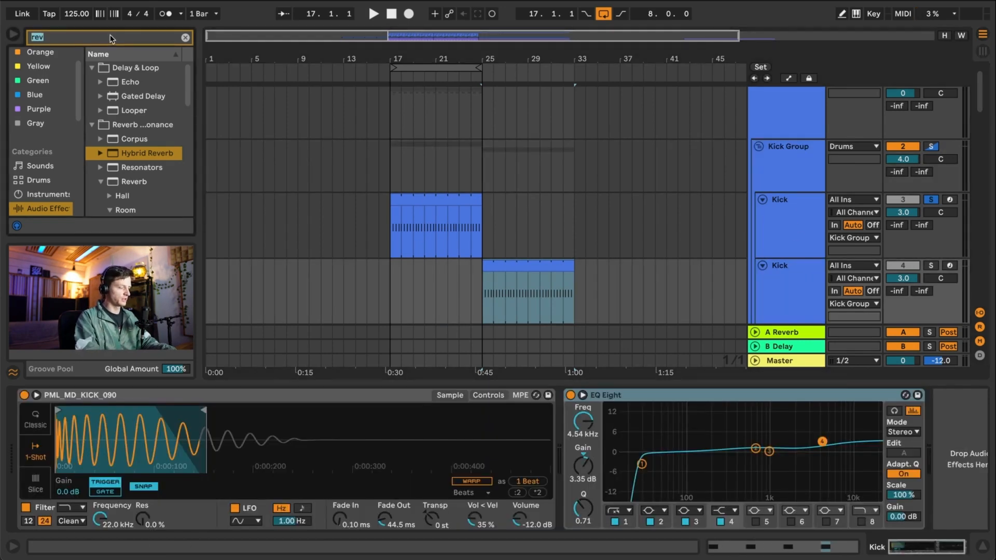
pyautogui.click(110, 37)
pyautogui.write('eq')
pyautogui.click(117, 96)
pyautogui.moveTo(137, 125); pyautogui.dragTo(690, 400)
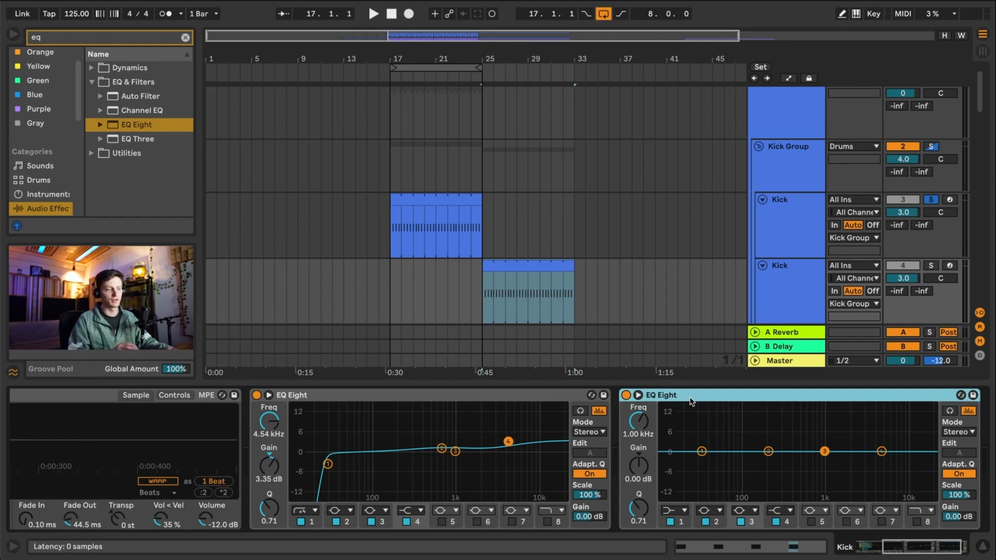
# - In the second EQ Eight, set band 1 to a low cut at 82.5 Hz and boost band 2 by 4.59 dB at 843 Hz
pyautogui.click(671, 509)
pyautogui.click(671, 423)
pyautogui.moveTo(702, 451); pyautogui.dragTo(736, 470)
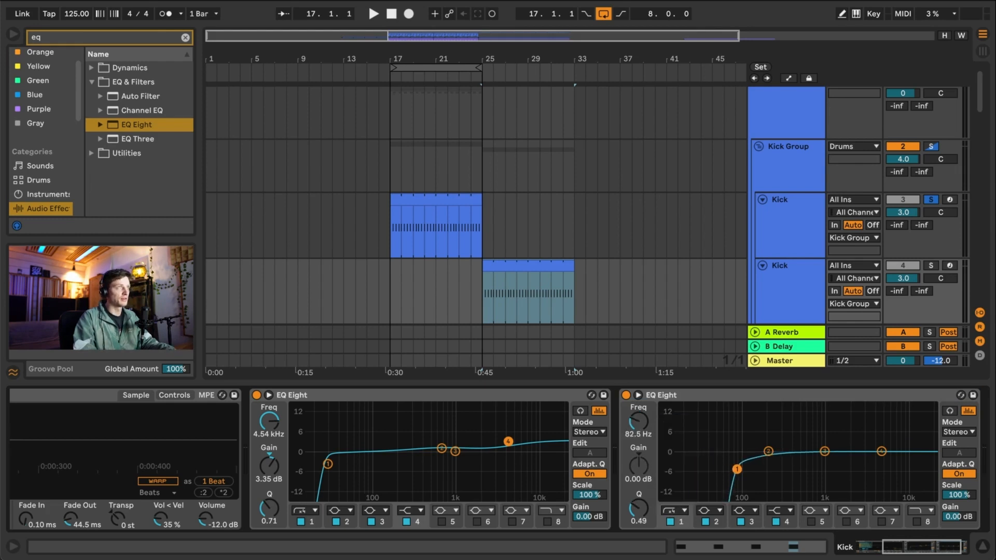
pyautogui.rightClick(755, 396)
pyautogui.press('Escape')
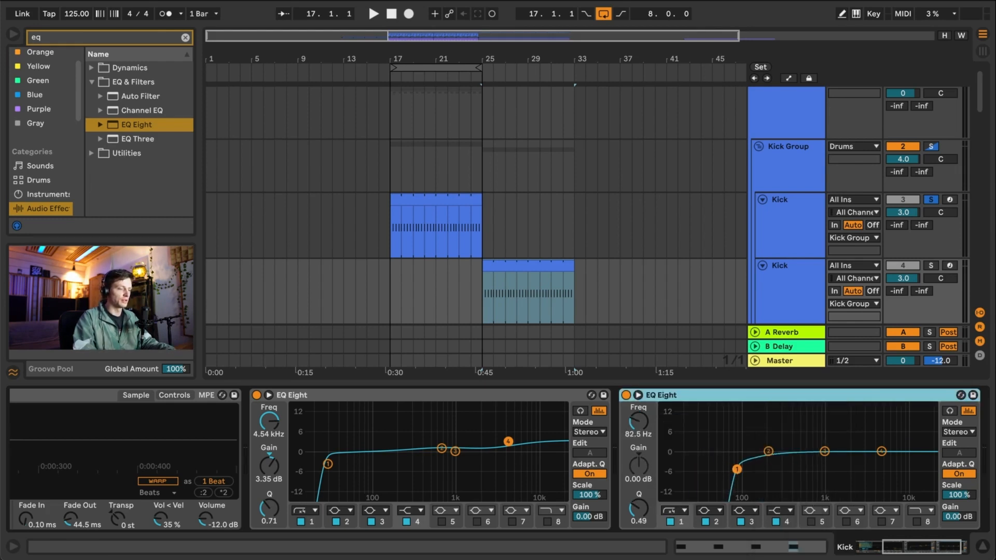
pyautogui.moveTo(769, 451); pyautogui.dragTo(818, 438)
# - Play the duplicate kick from bar 25 and clear the solos on the kick tracks and Kick Group
pyautogui.press('space')
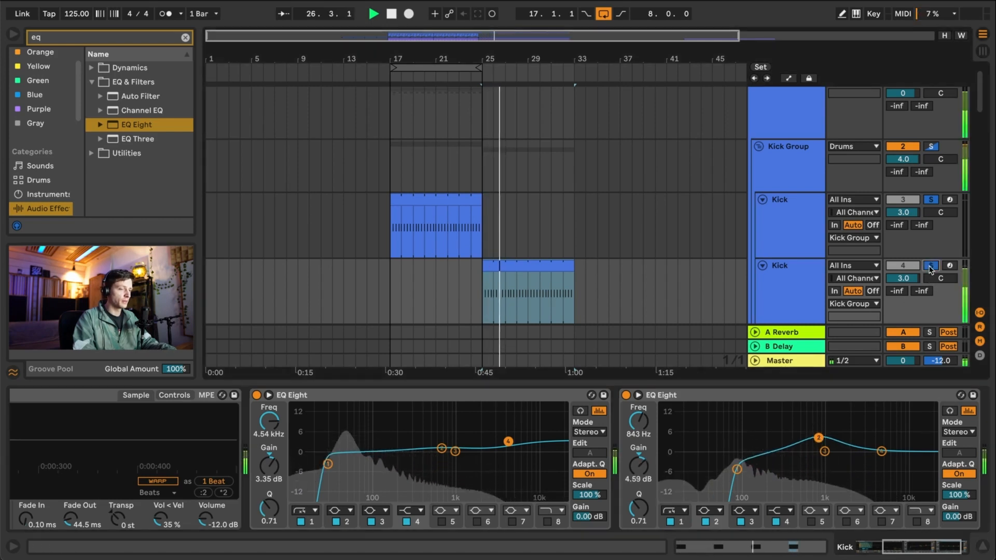
pyautogui.click(932, 146)
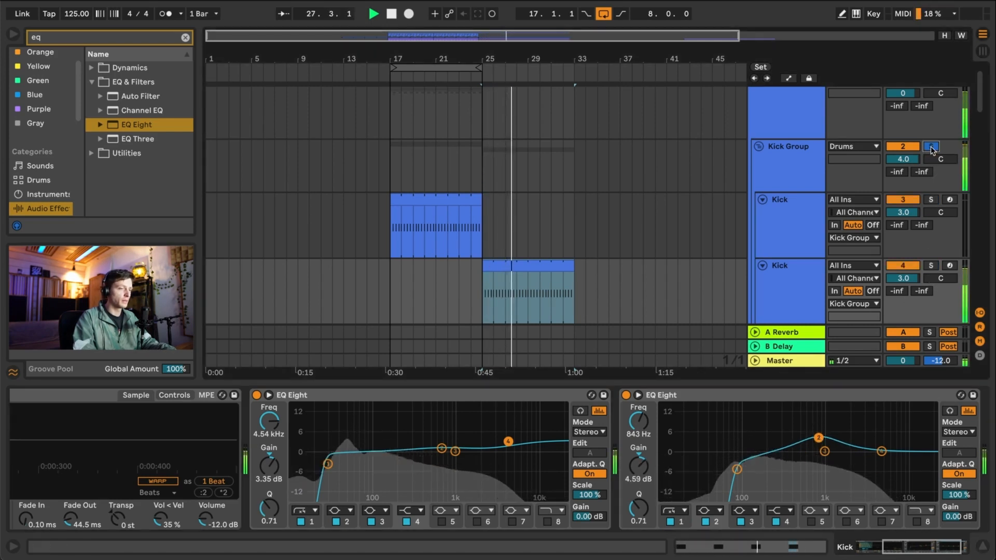
pyautogui.click(932, 148)
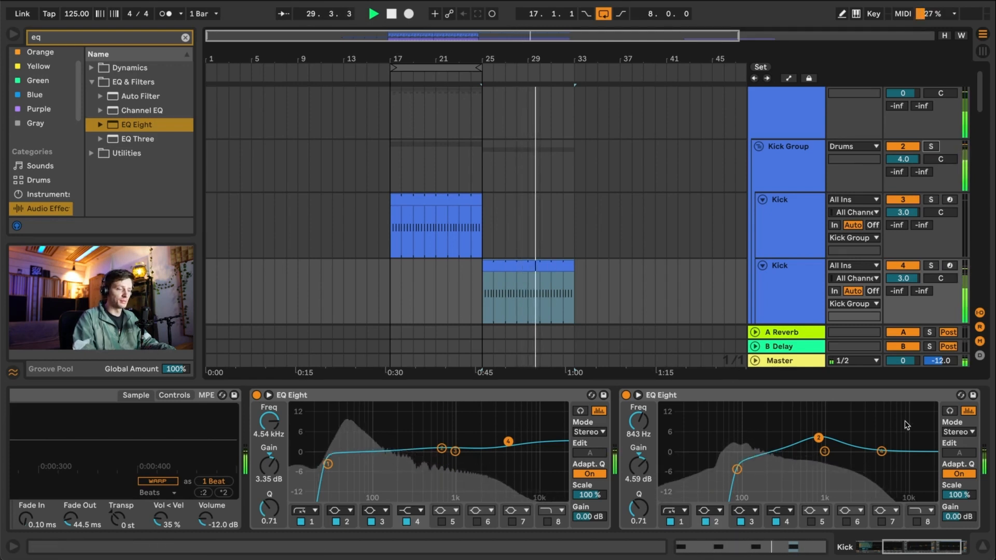
# - Cut the highs with band 4 of the second EQ Eight, reduce band 2 to 2.60 dB and stop playback
pyautogui.click(882, 452)
pyautogui.moveTo(882, 451); pyautogui.dragTo(819, 444)
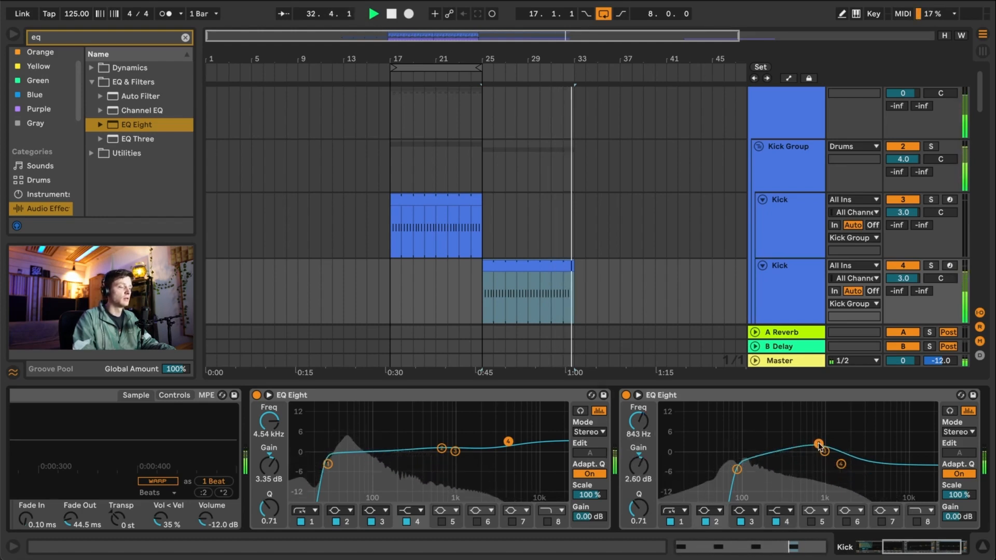
pyautogui.press('space')
# - Play the arrangement from bar 17 and review the drum, bass and melodic clips while it loops
pyautogui.scroll(-5, 391, 154)
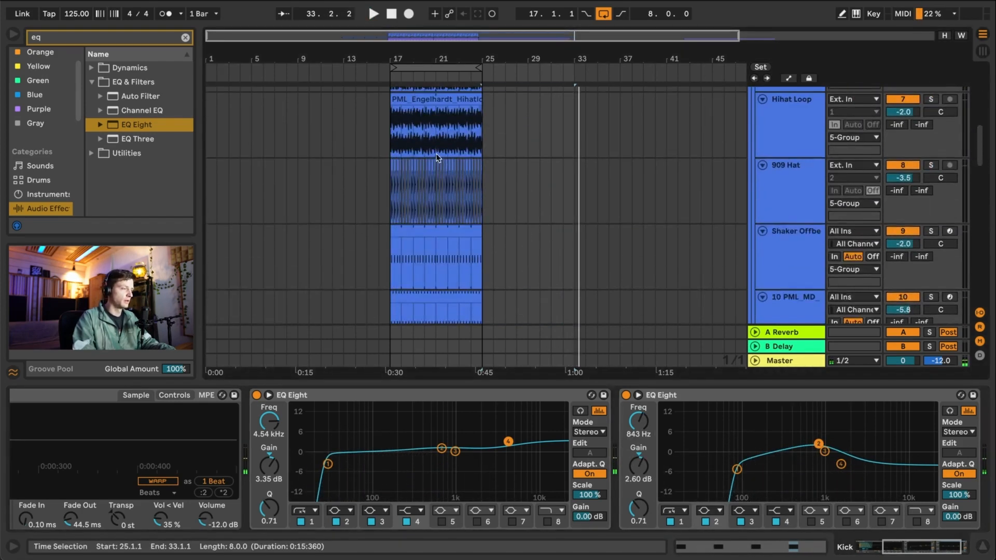
pyautogui.click(391, 151)
pyautogui.scroll(-10, 440, 213)
pyautogui.press('space')
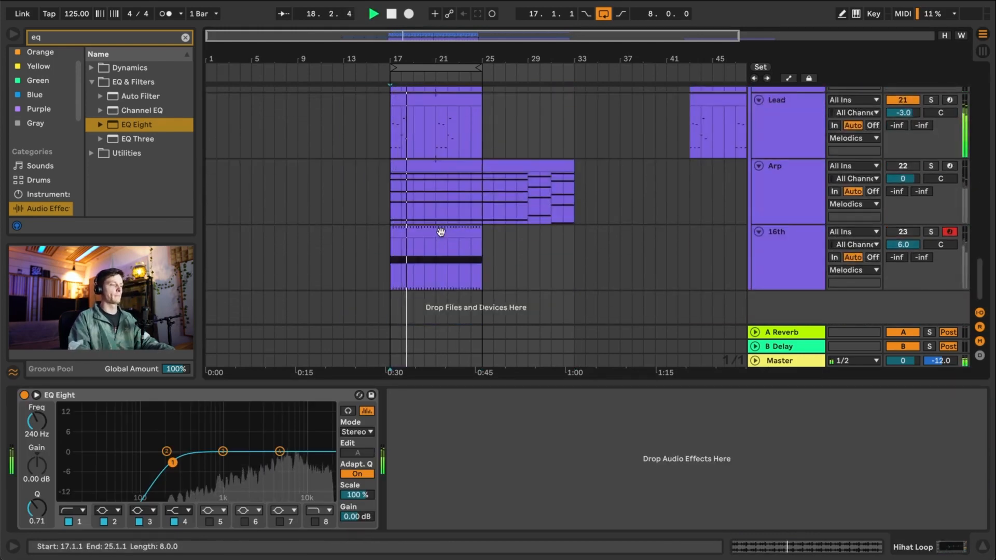
pyautogui.scroll(5, 476, 257)
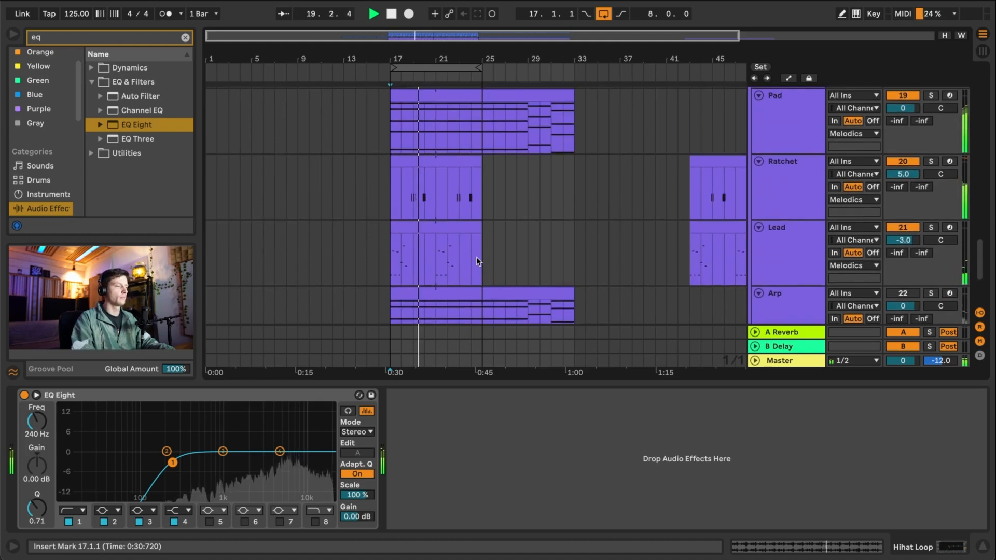
pyautogui.scroll(10, 476, 257)
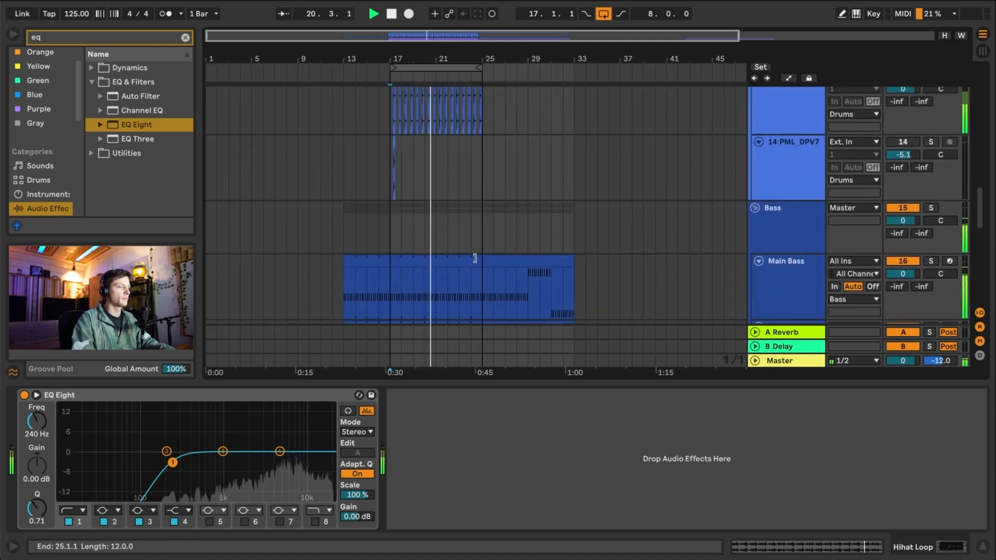
pyautogui.scroll(10, 476, 258)
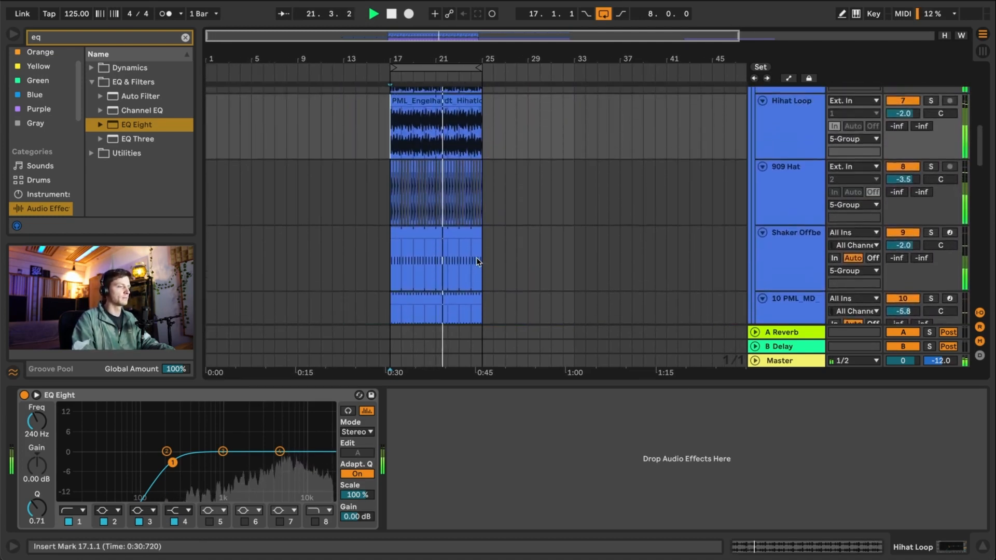
pyautogui.scroll(-15, 476, 257)
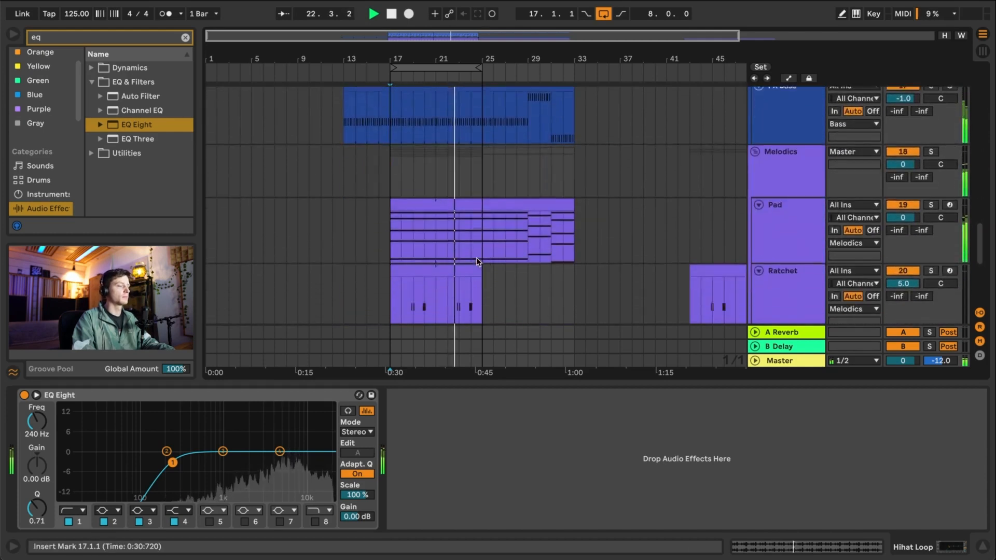
pyautogui.scroll(-8, 476, 257)
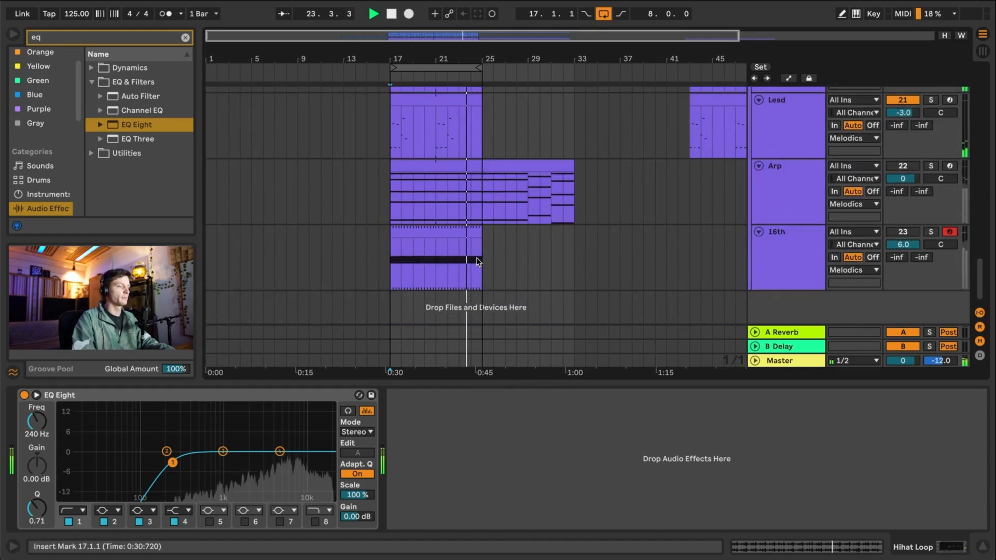
pyautogui.hscroll(1, 477, 259)
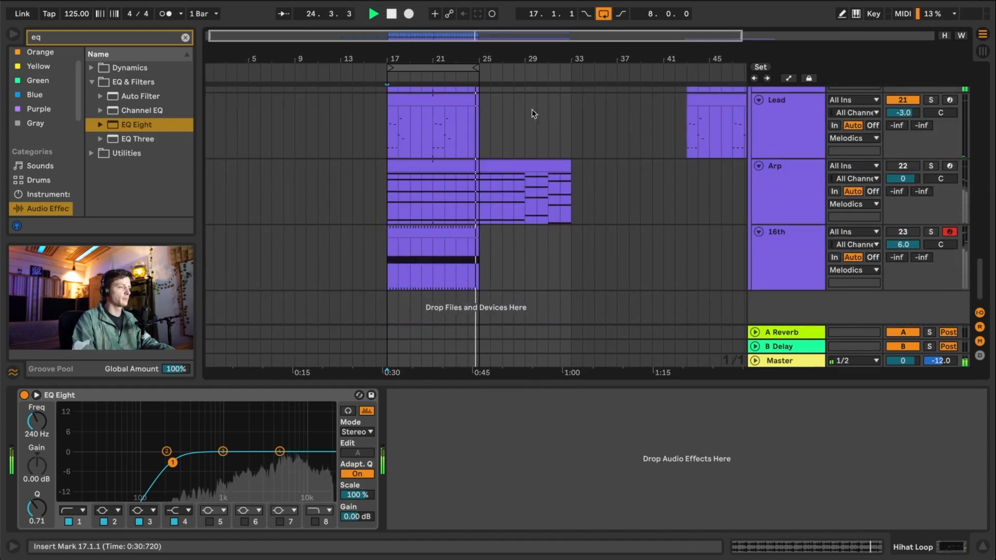
# - Turn off looping, play from bar 23 through the transition at bar 25, and stop playback
pyautogui.click(603, 15)
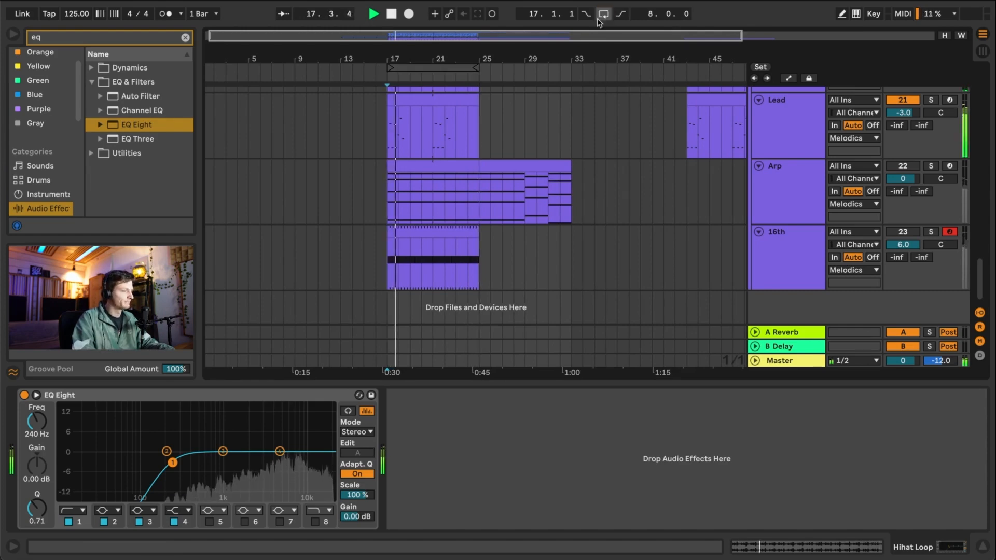
pyautogui.click(457, 123)
pyautogui.press('space')
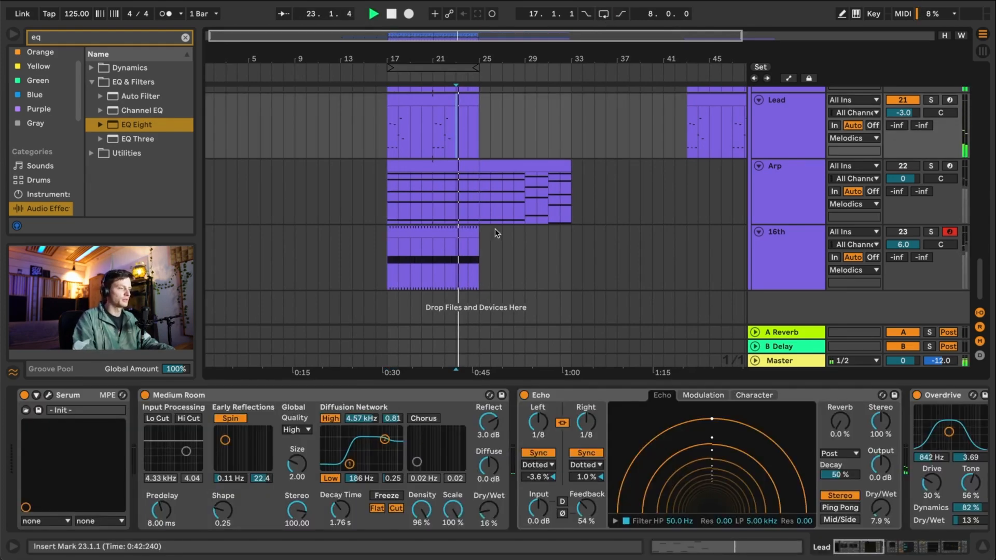
pyautogui.scroll(10, 495, 229)
pyautogui.scroll(-15, 498, 276)
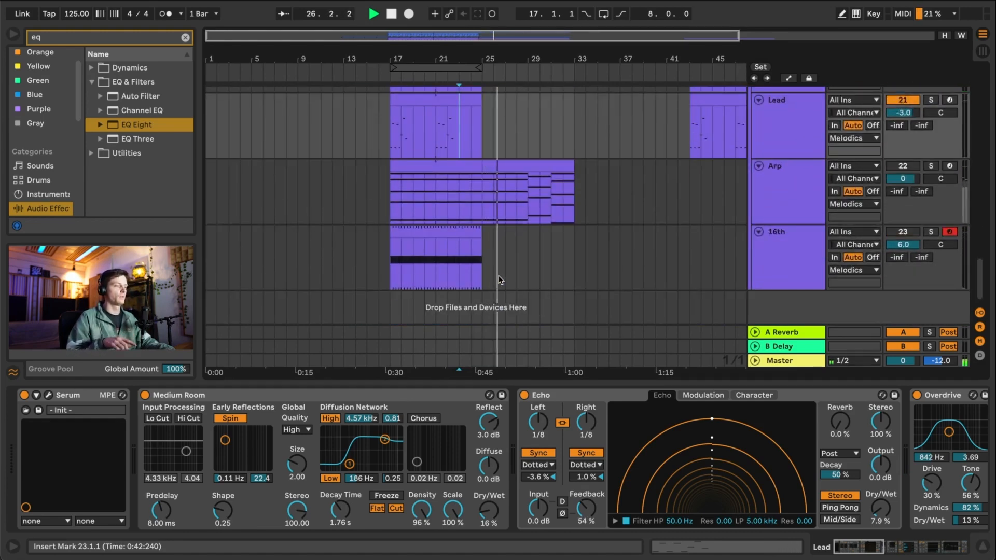
pyautogui.scroll(10, 499, 278)
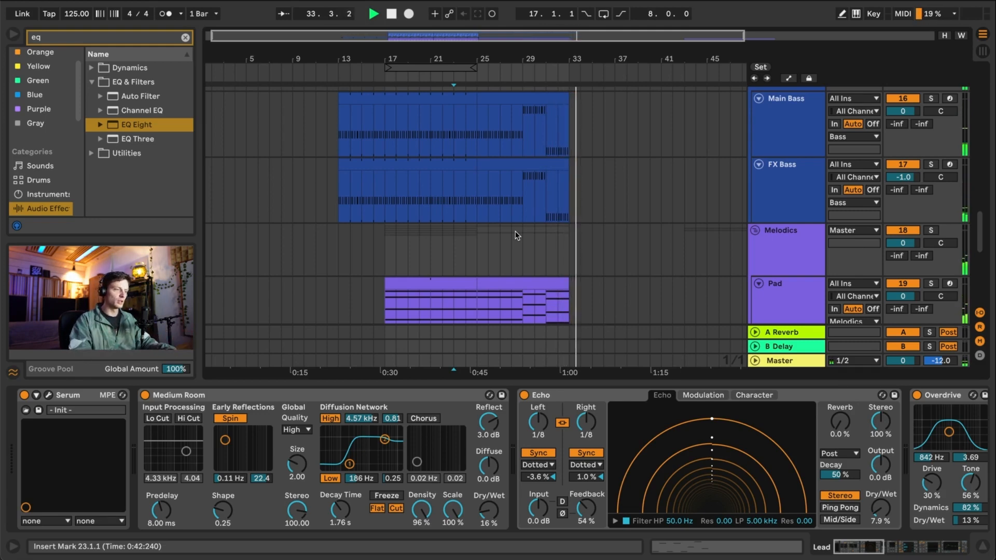
pyautogui.scroll(-8, 498, 243)
pyautogui.click(481, 264)
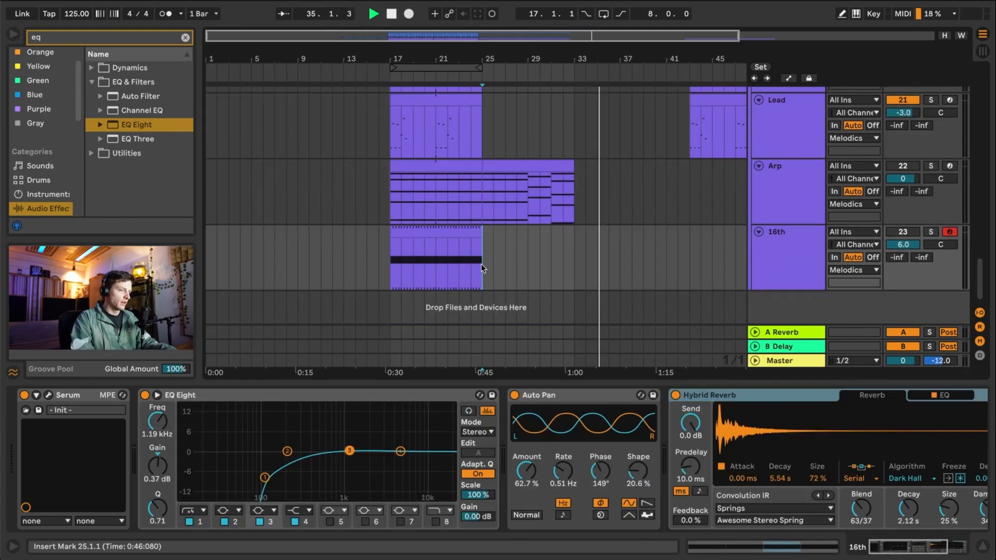
pyautogui.press('space')
# - Insert a new MIDI track below the 16th track in the Melodics group
pyautogui.scroll(3, 481, 264)
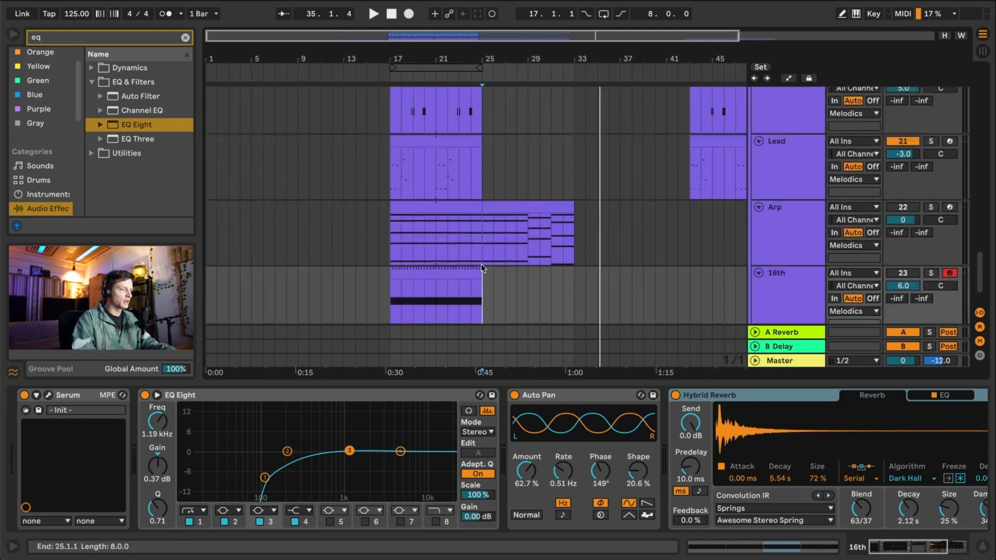
pyautogui.scroll(-3, 481, 264)
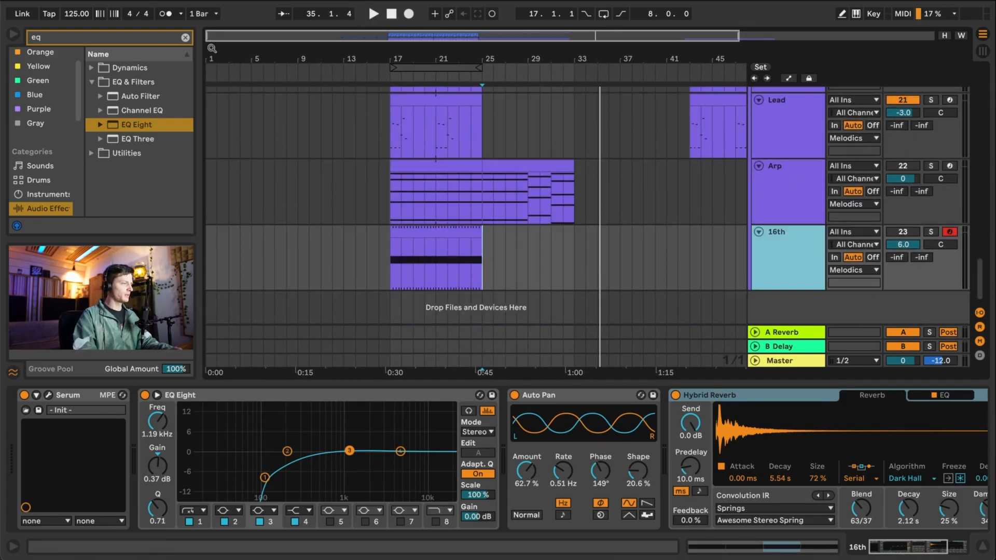
pyautogui.click(113, 1)
pyautogui.click(135, 8)
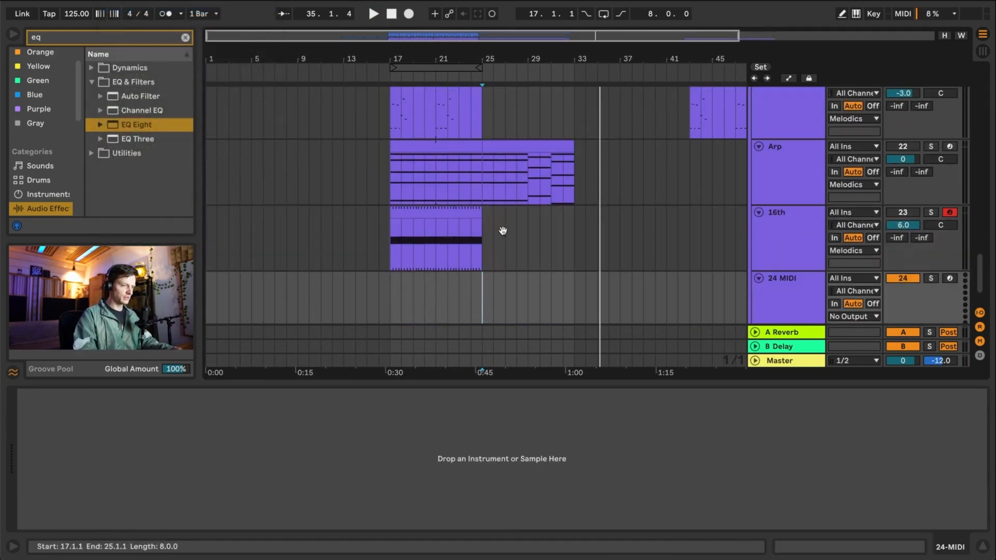
pyautogui.click(785, 295)
pyautogui.scroll(-2, 575, 295)
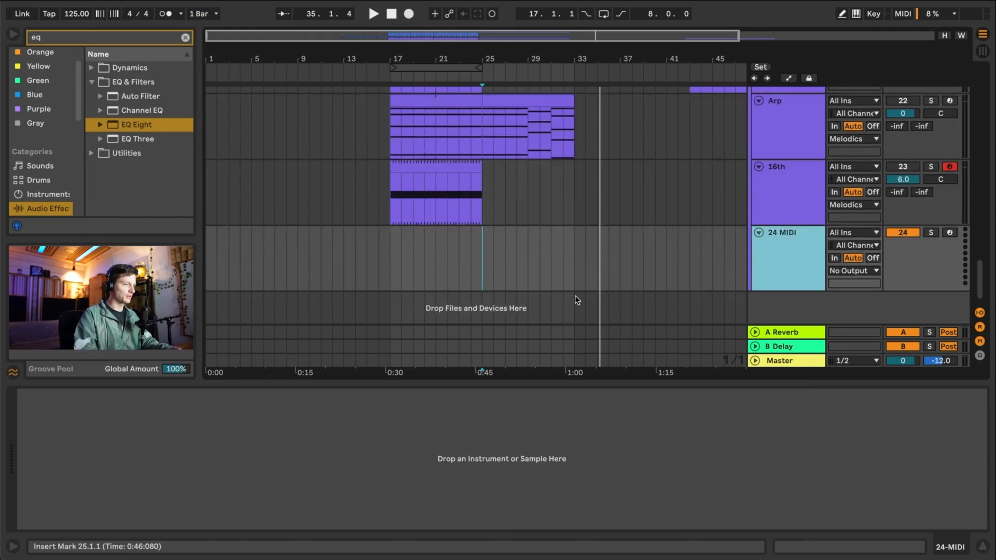
# - Rename the new MIDI track Break Melody and load the Serum plug-in on it
pyautogui.rightClick(788, 255)
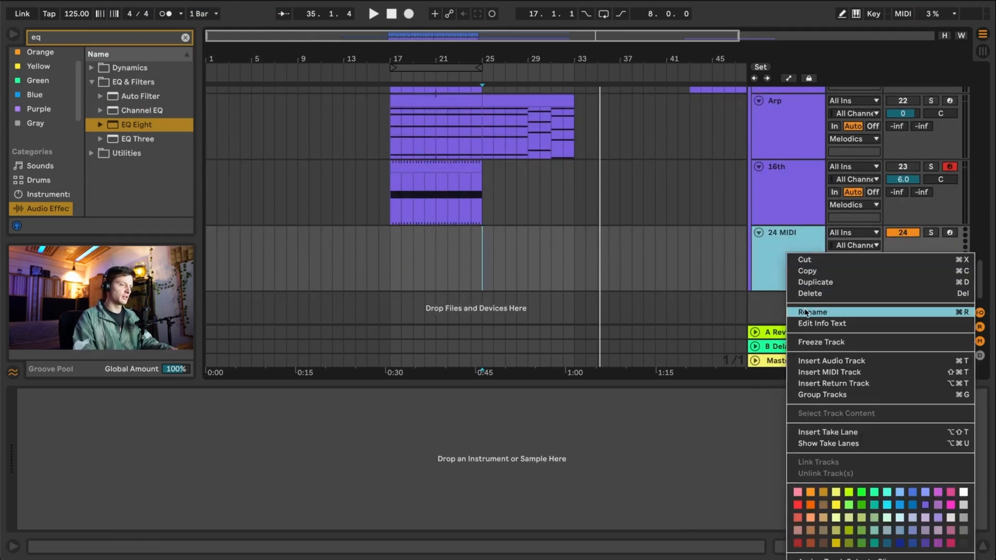
pyautogui.click(806, 312)
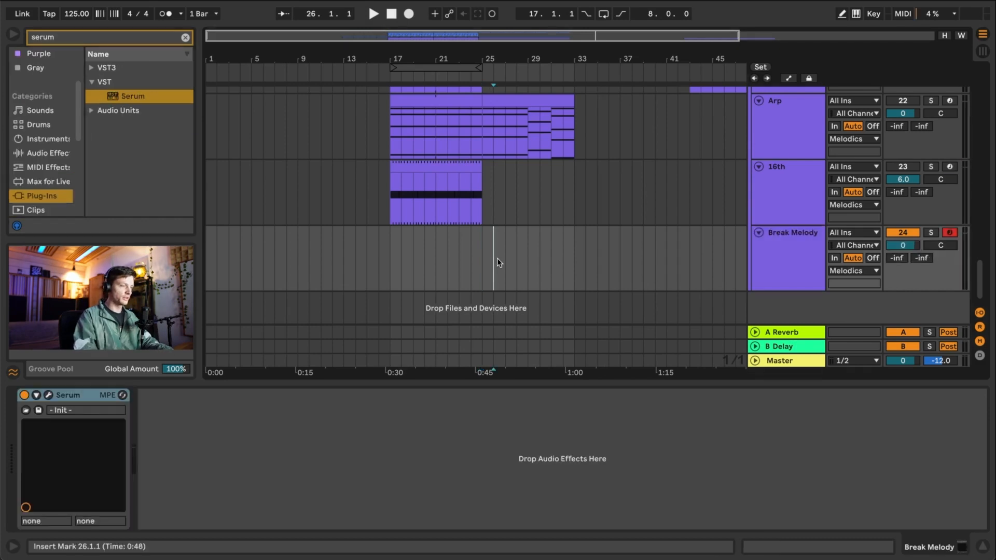
# - Create an empty MIDI clip on the Break Melody track from bar 25 to bar 33
pyautogui.scroll(10, 498, 258)
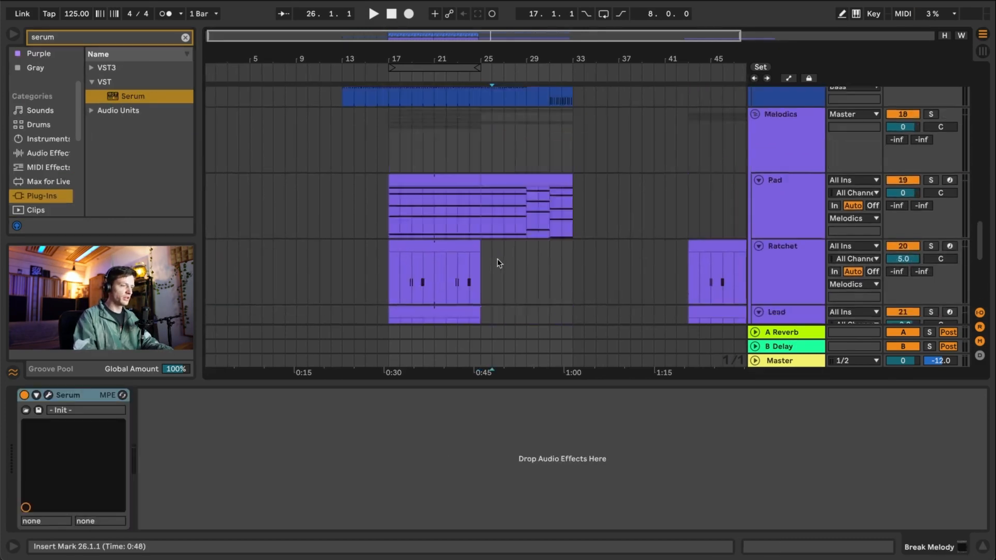
pyautogui.scroll(-8, 498, 263)
pyautogui.doubleClick(484, 257)
pyautogui.scroll(8, 521, 154)
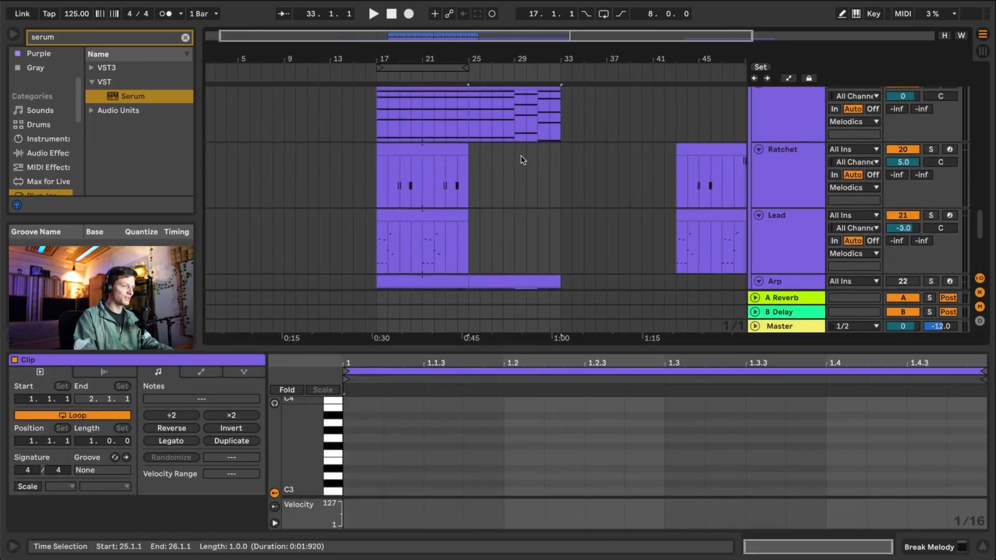
pyautogui.scroll(-5, 521, 156)
pyautogui.scroll(-4, 521, 156)
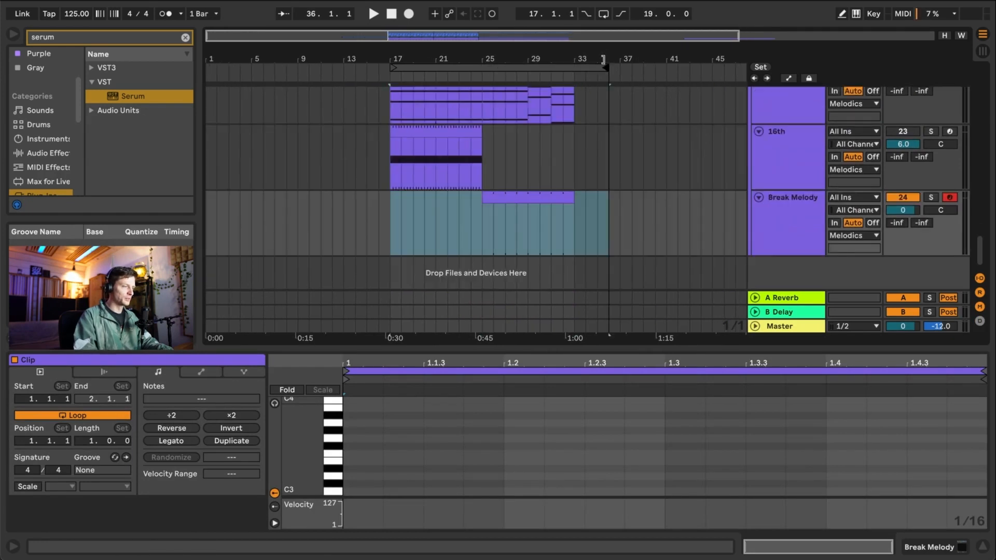